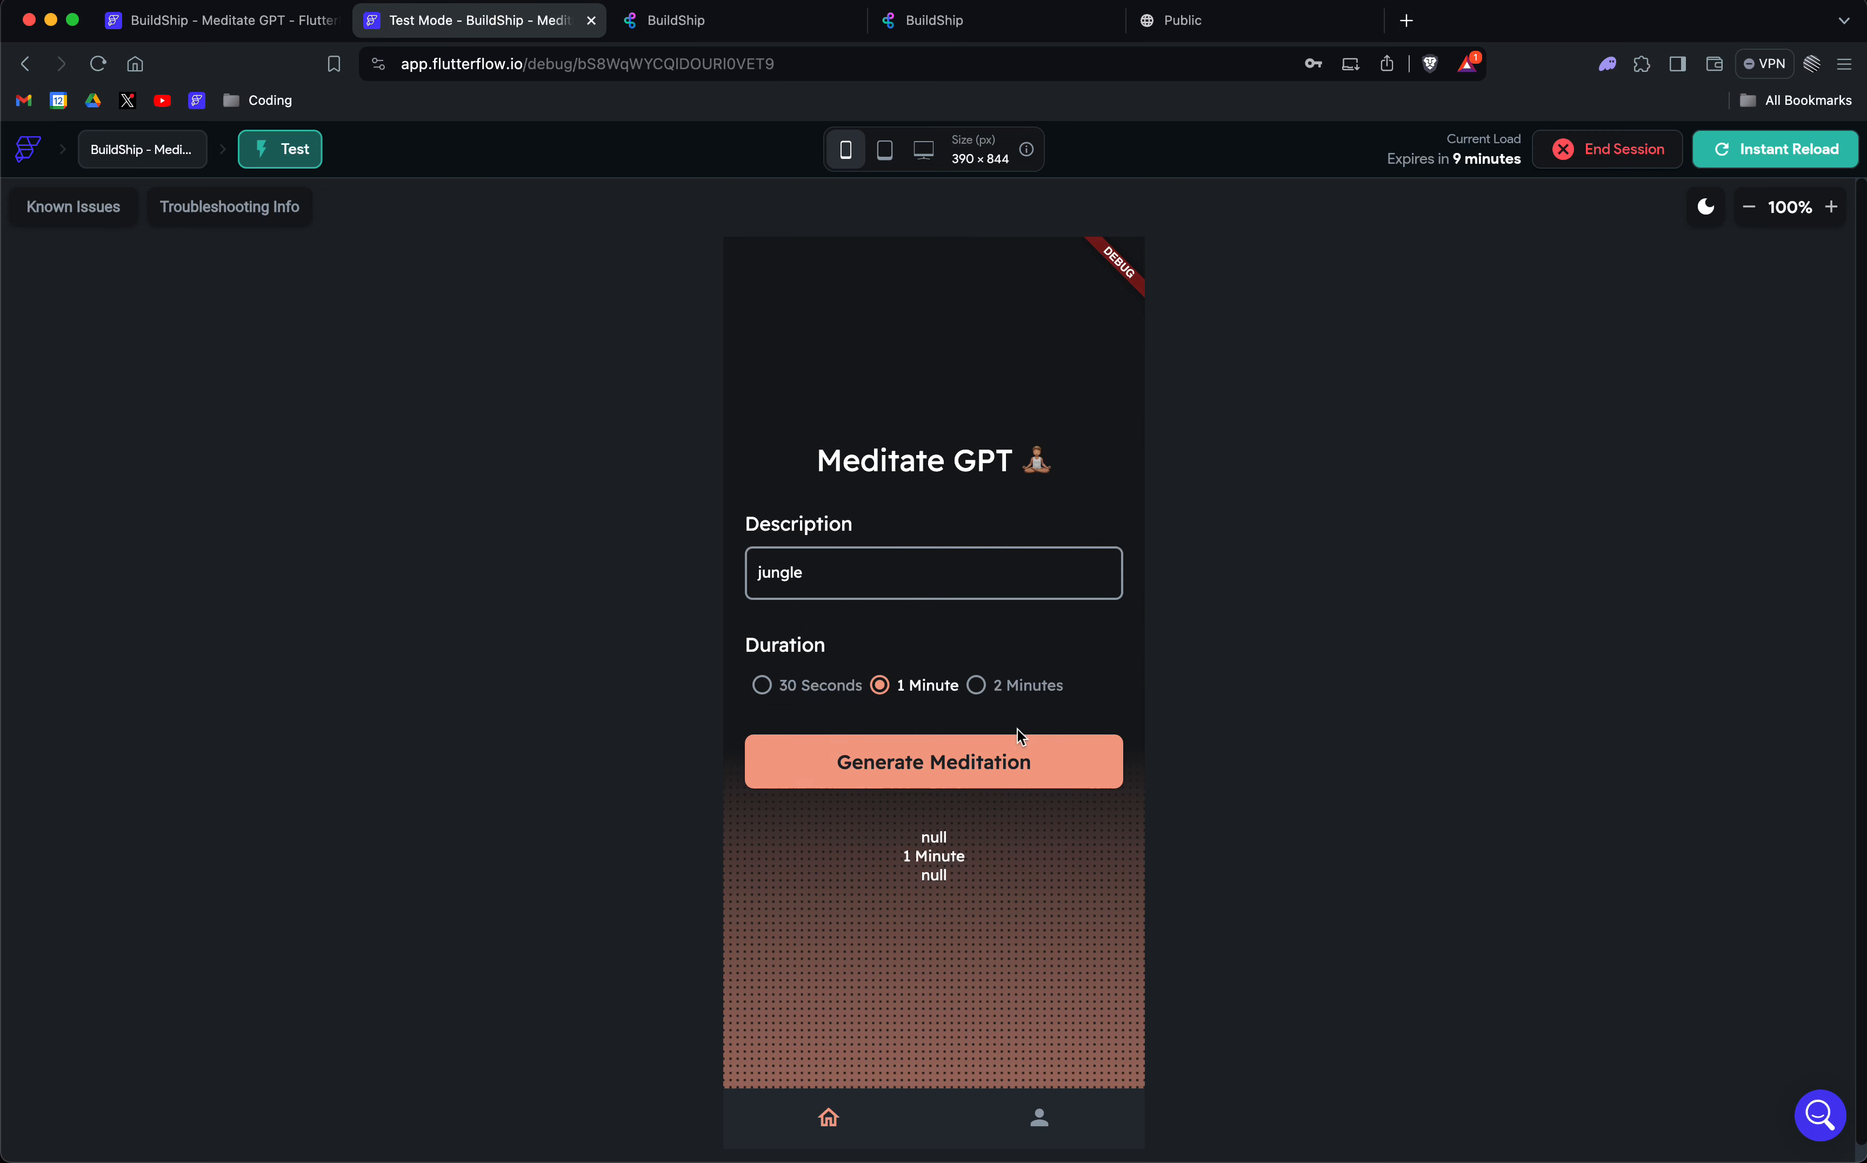
Choose the 30 Seconds duration and generate a meditation for the jungle description.
click(757, 685)
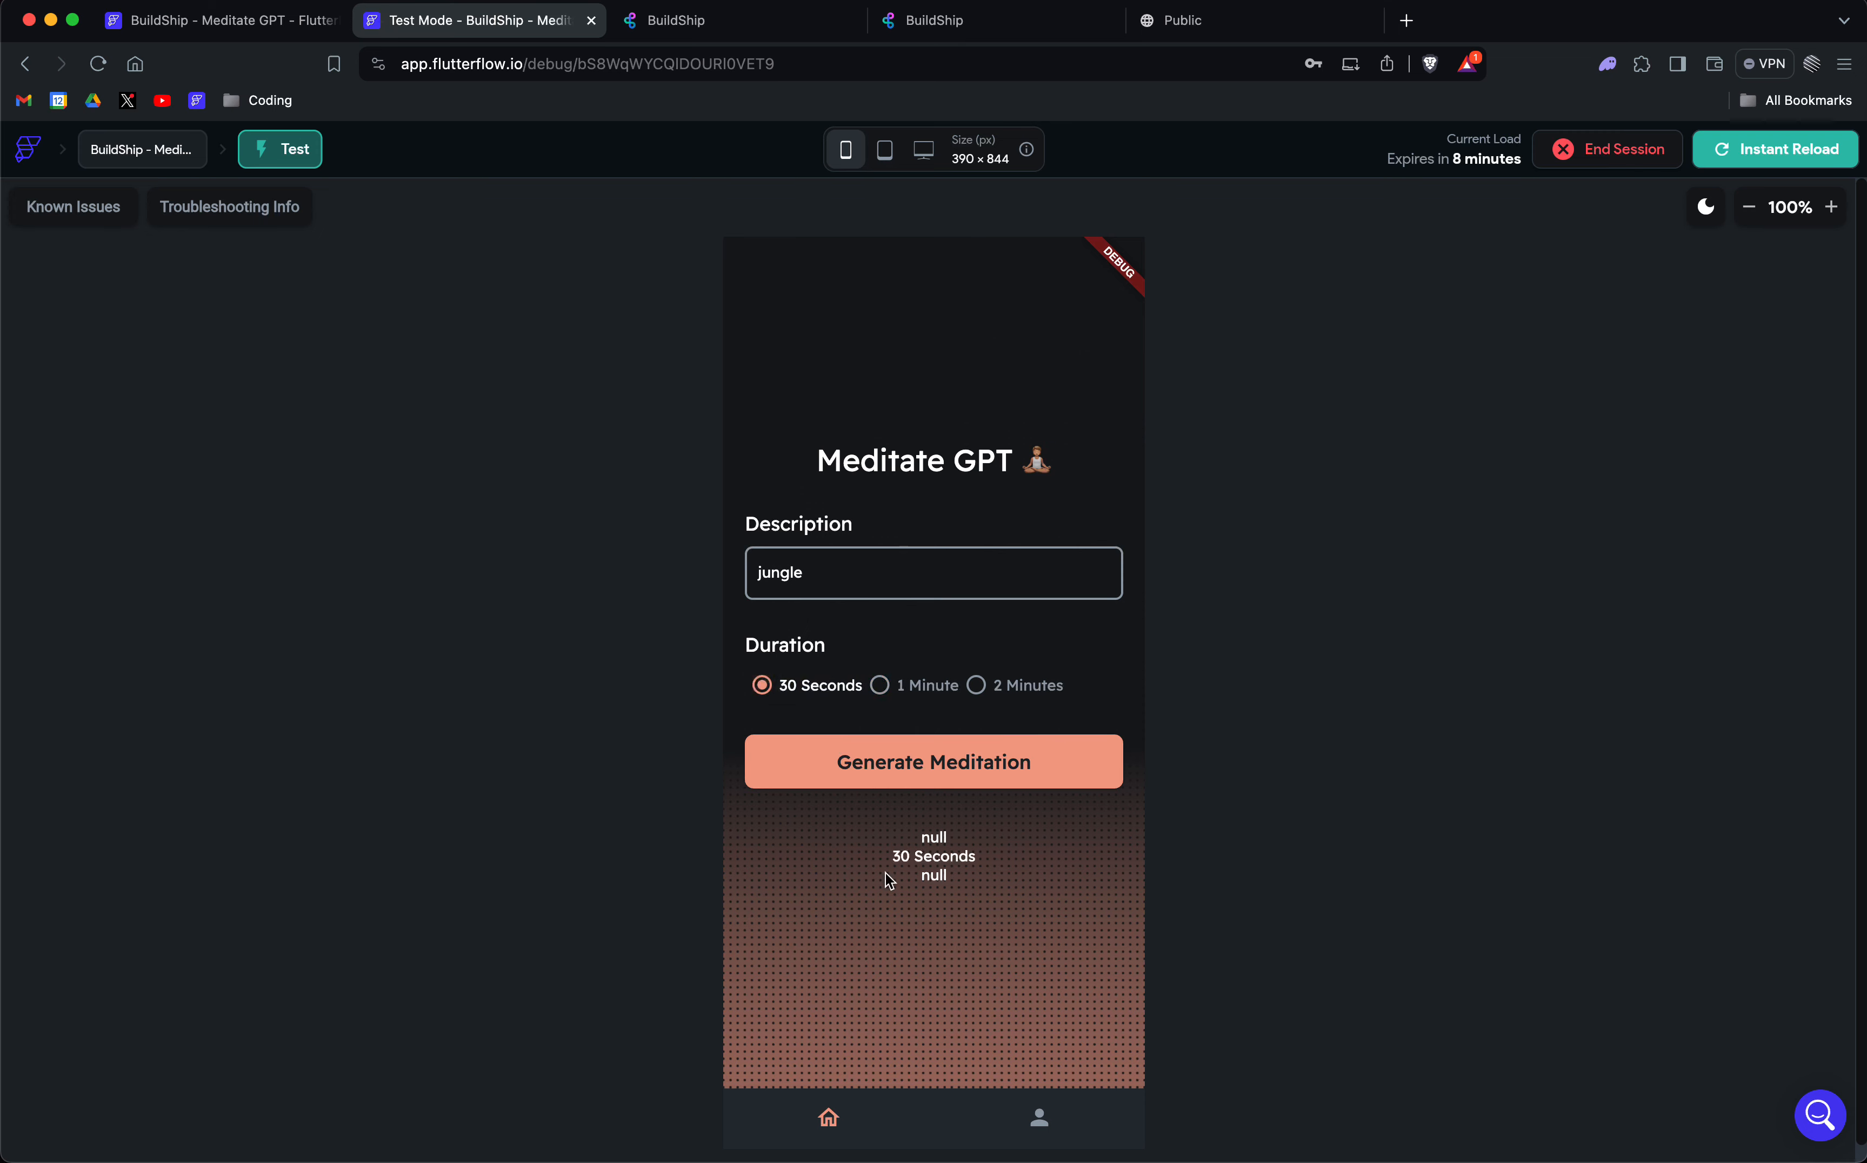
click(952, 770)
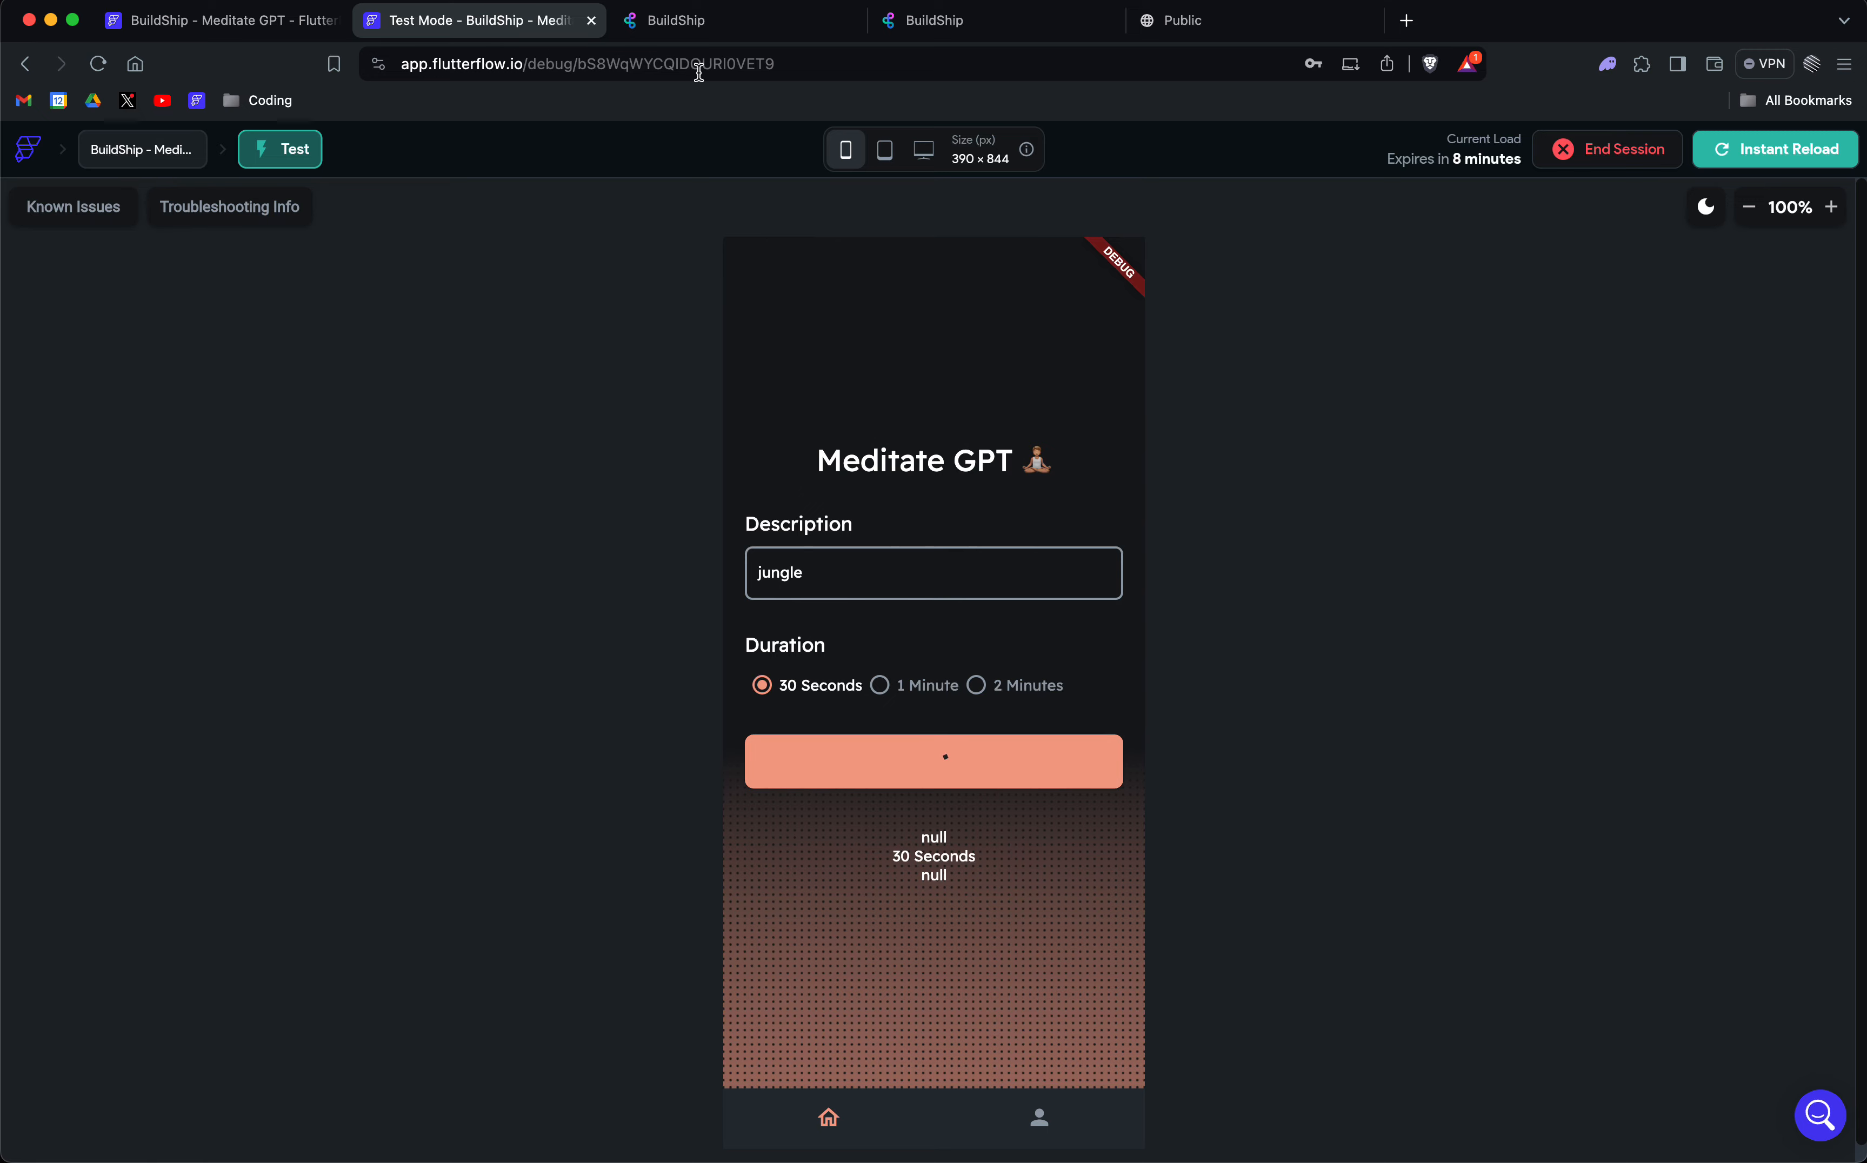
Switch to BuildShip and review the Meditation Generator workflow from the Rest API Call down to the Return node.
click(701, 24)
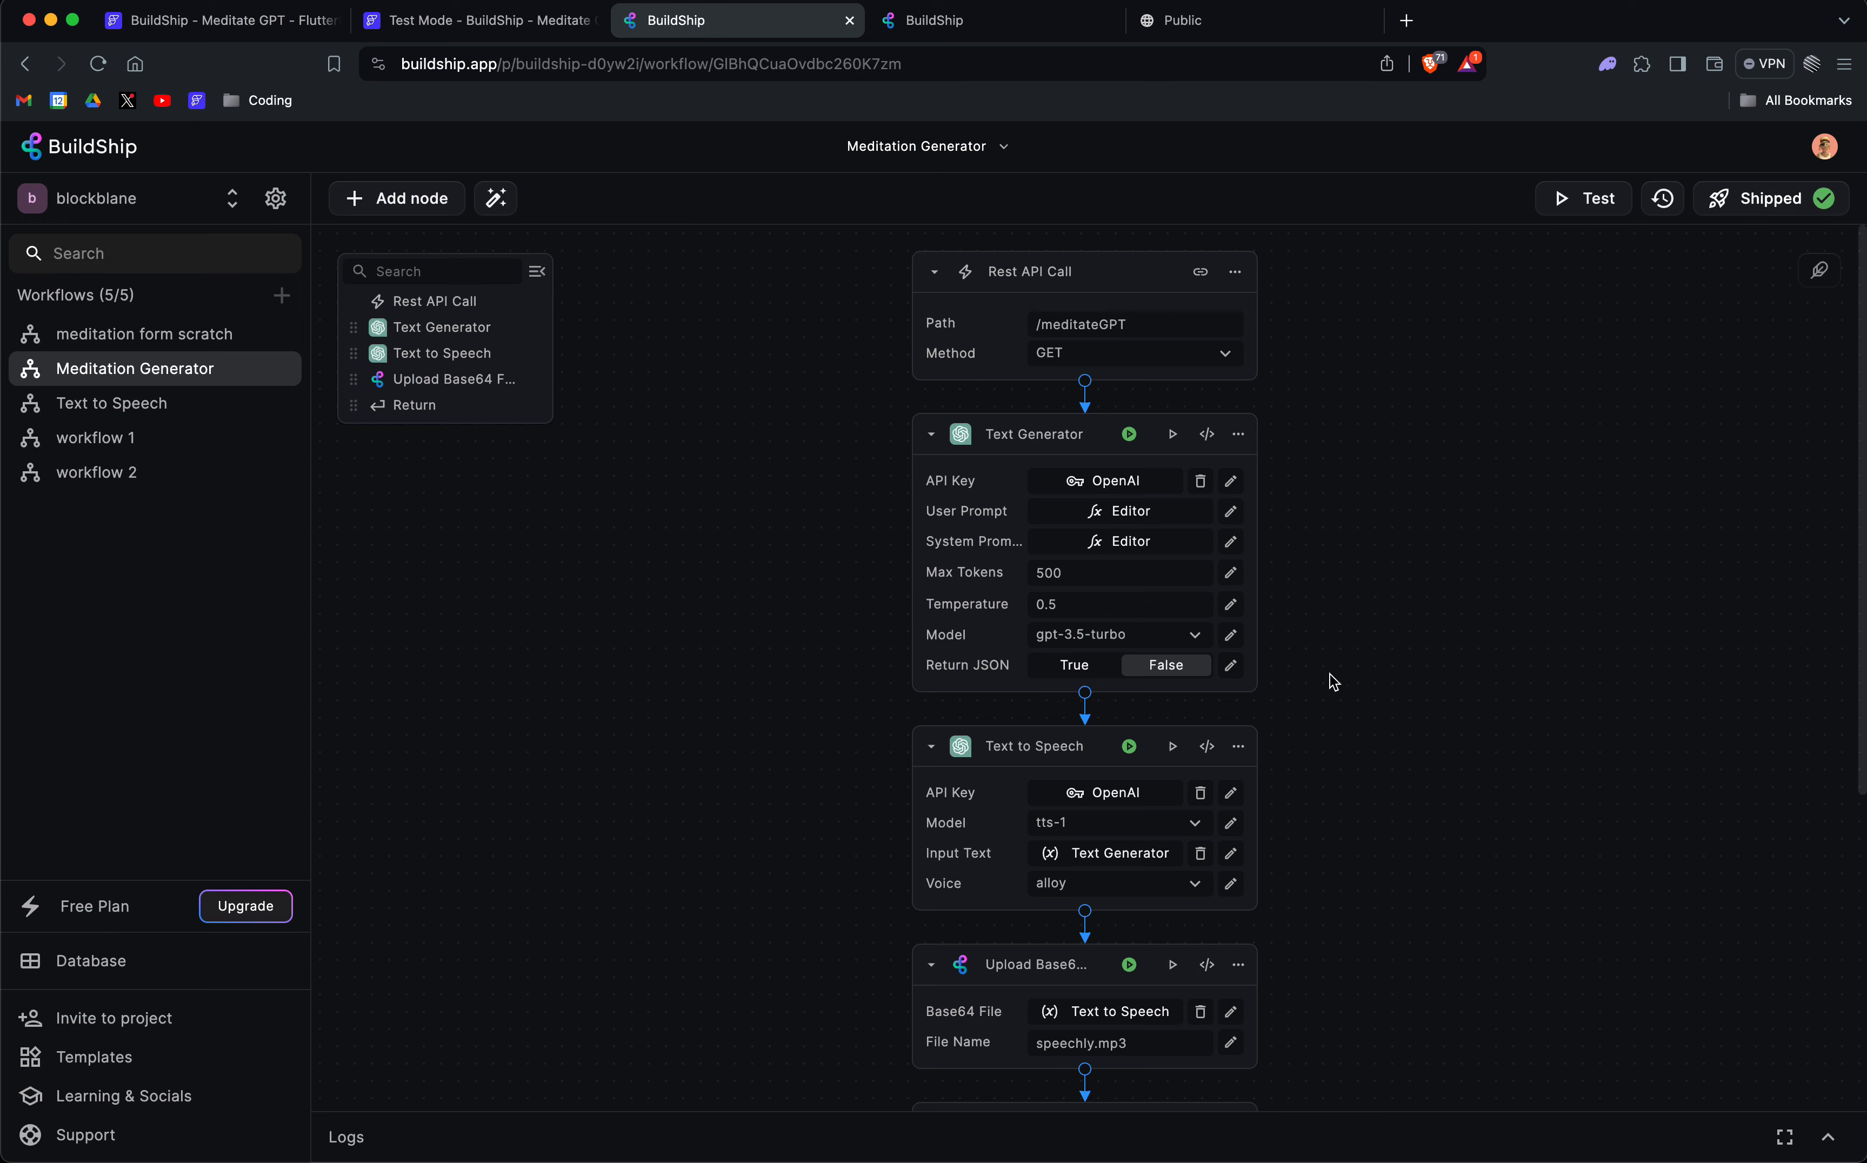
drag(1334, 682, 1325, 508)
scroll(1323, 642, down, 5)
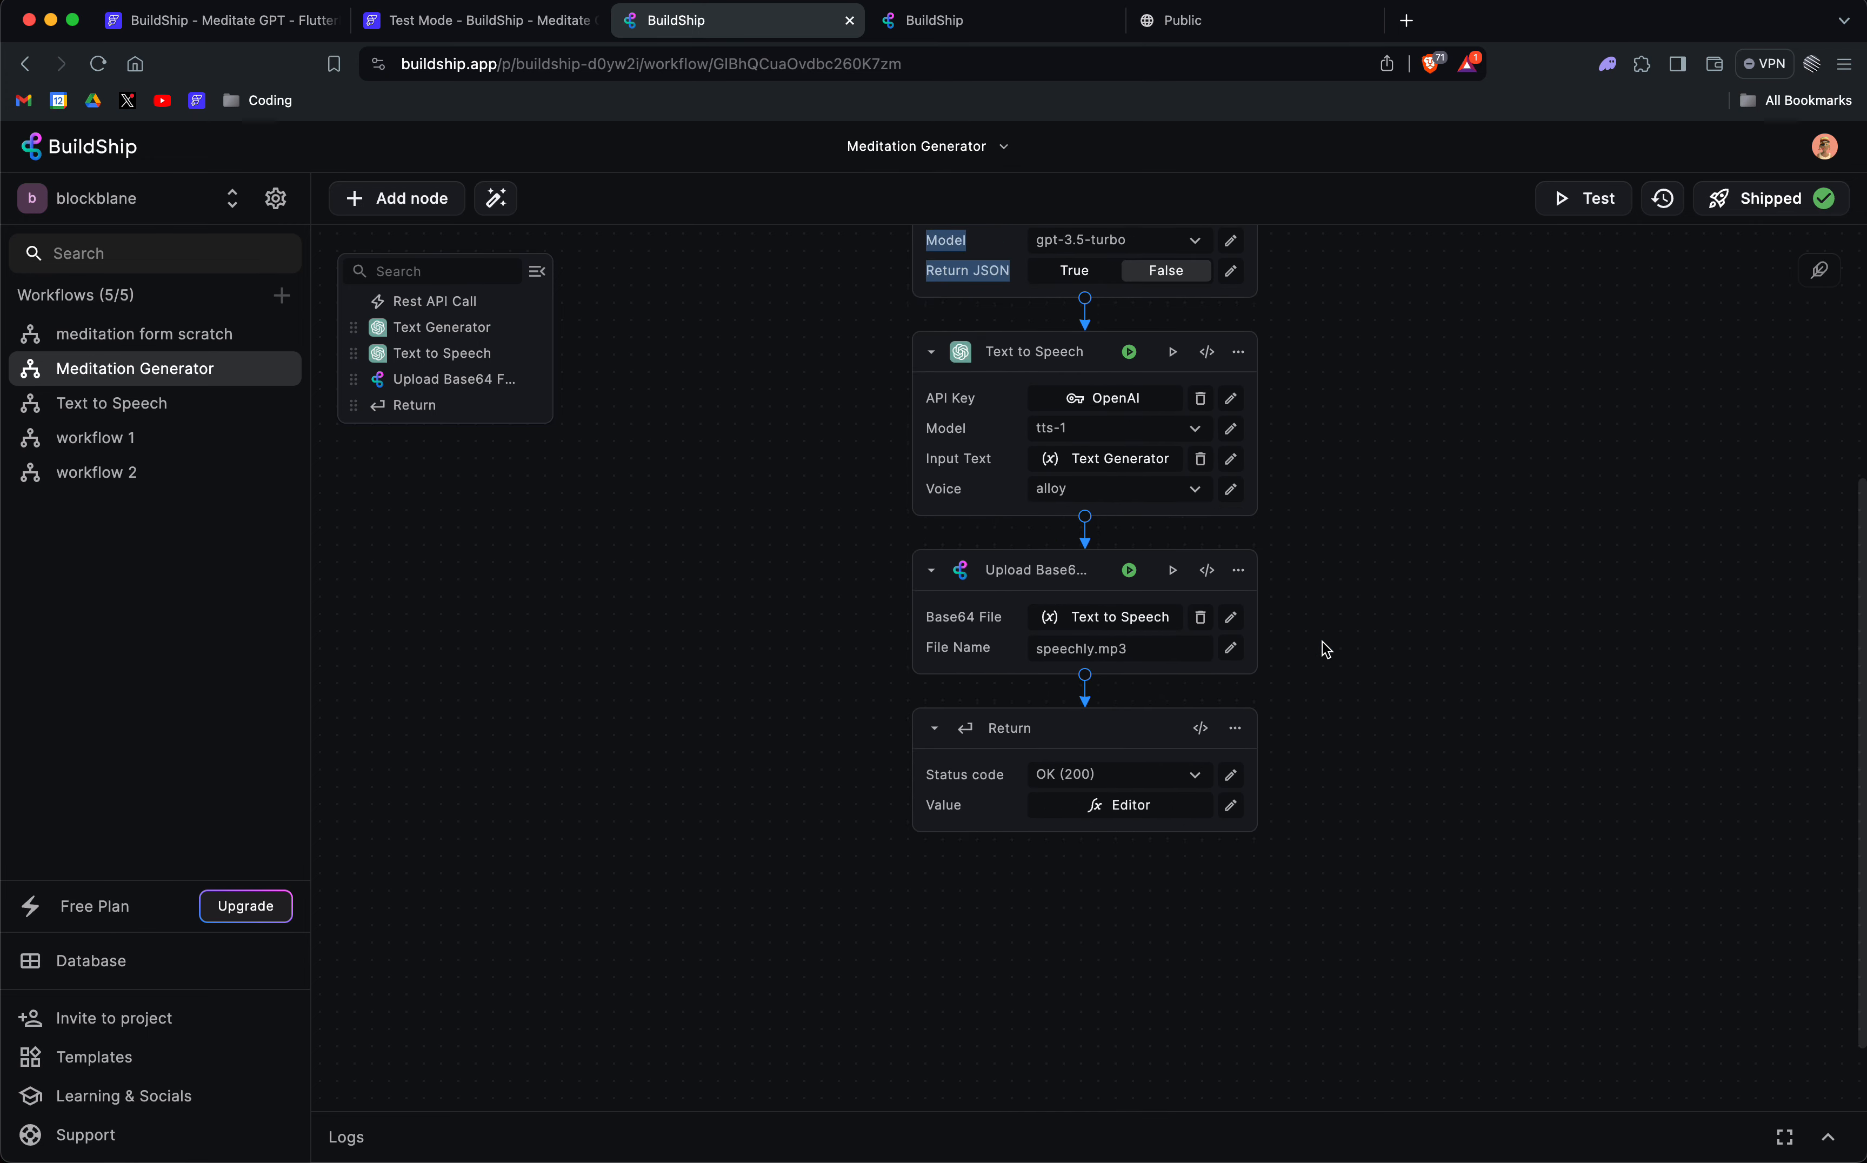
scroll(1323, 646, up, 5)
click(1332, 627)
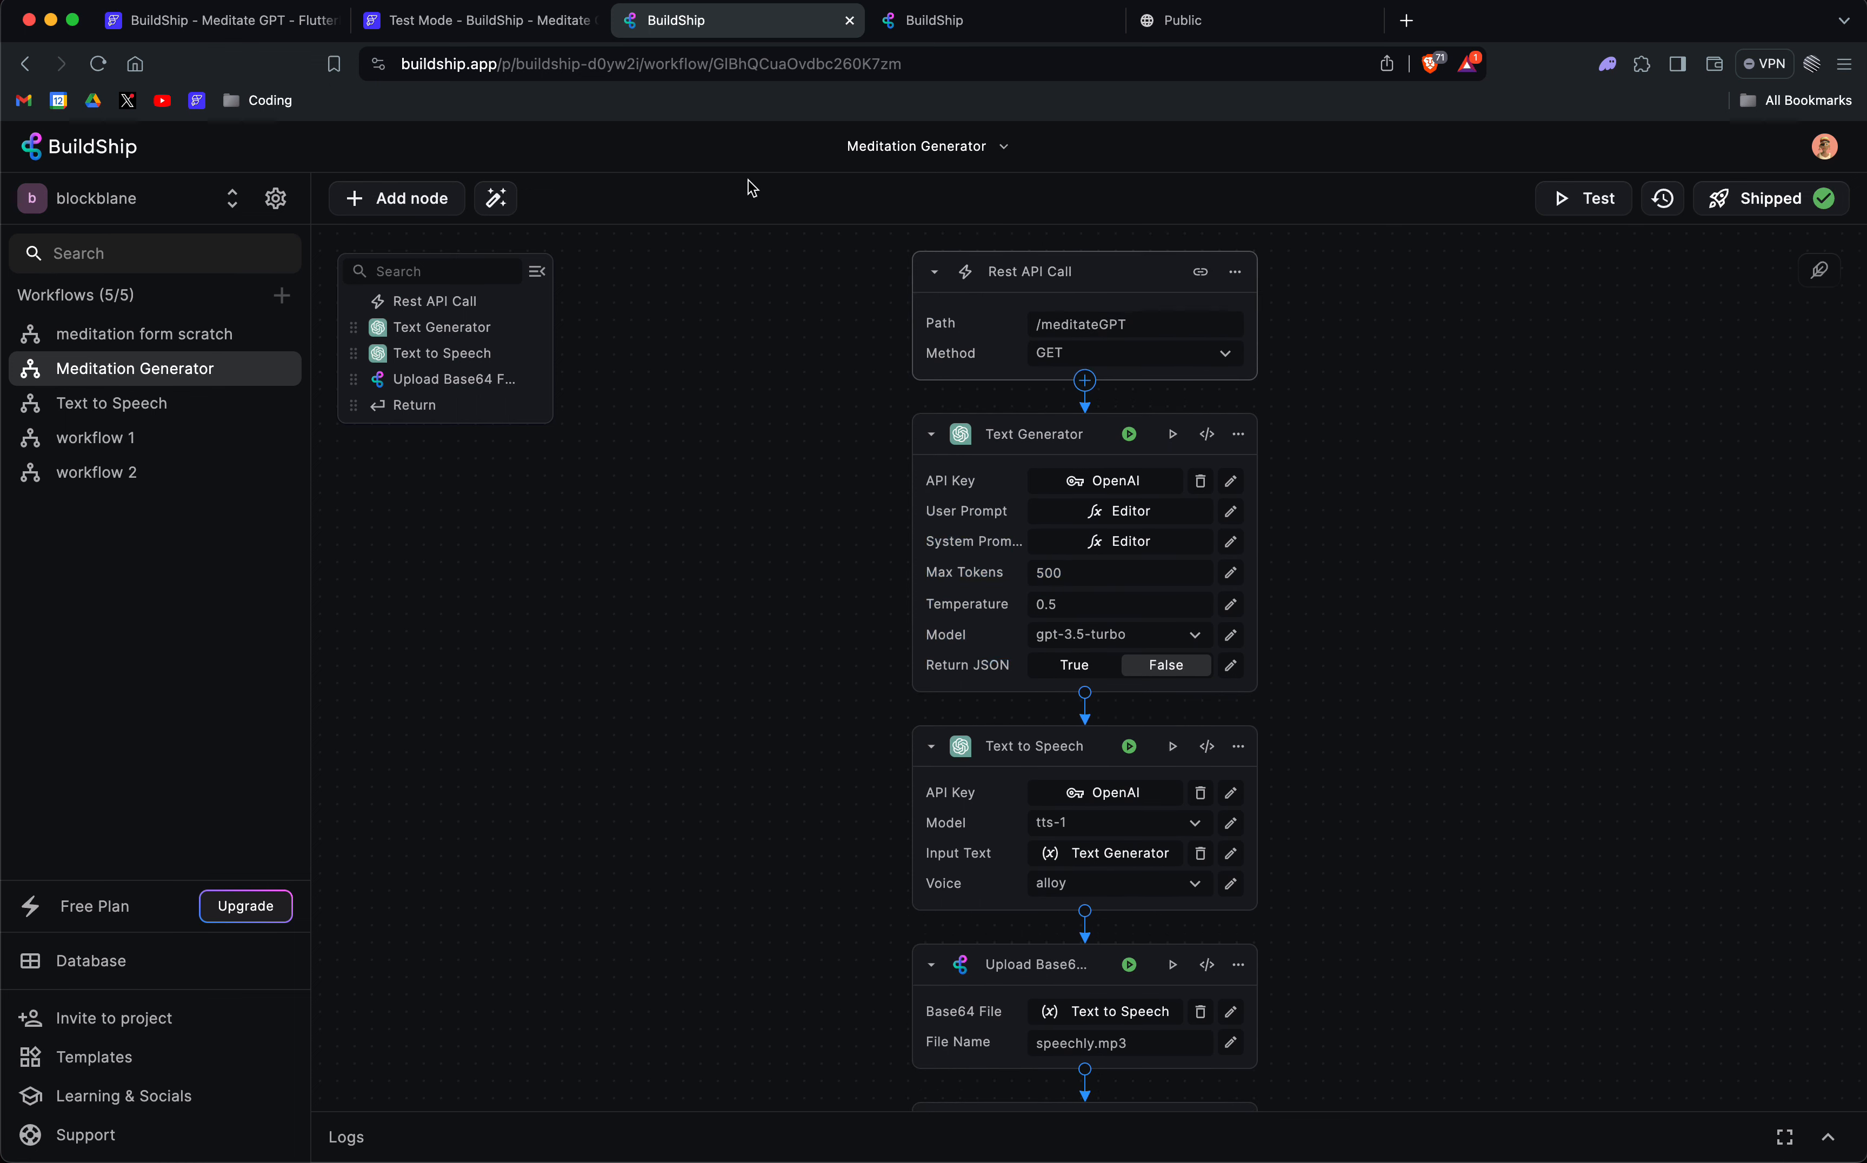
Return to the FlutterFlow test app, dismiss the alert, and play a few seconds of the generated jungle meditation.
click(478, 20)
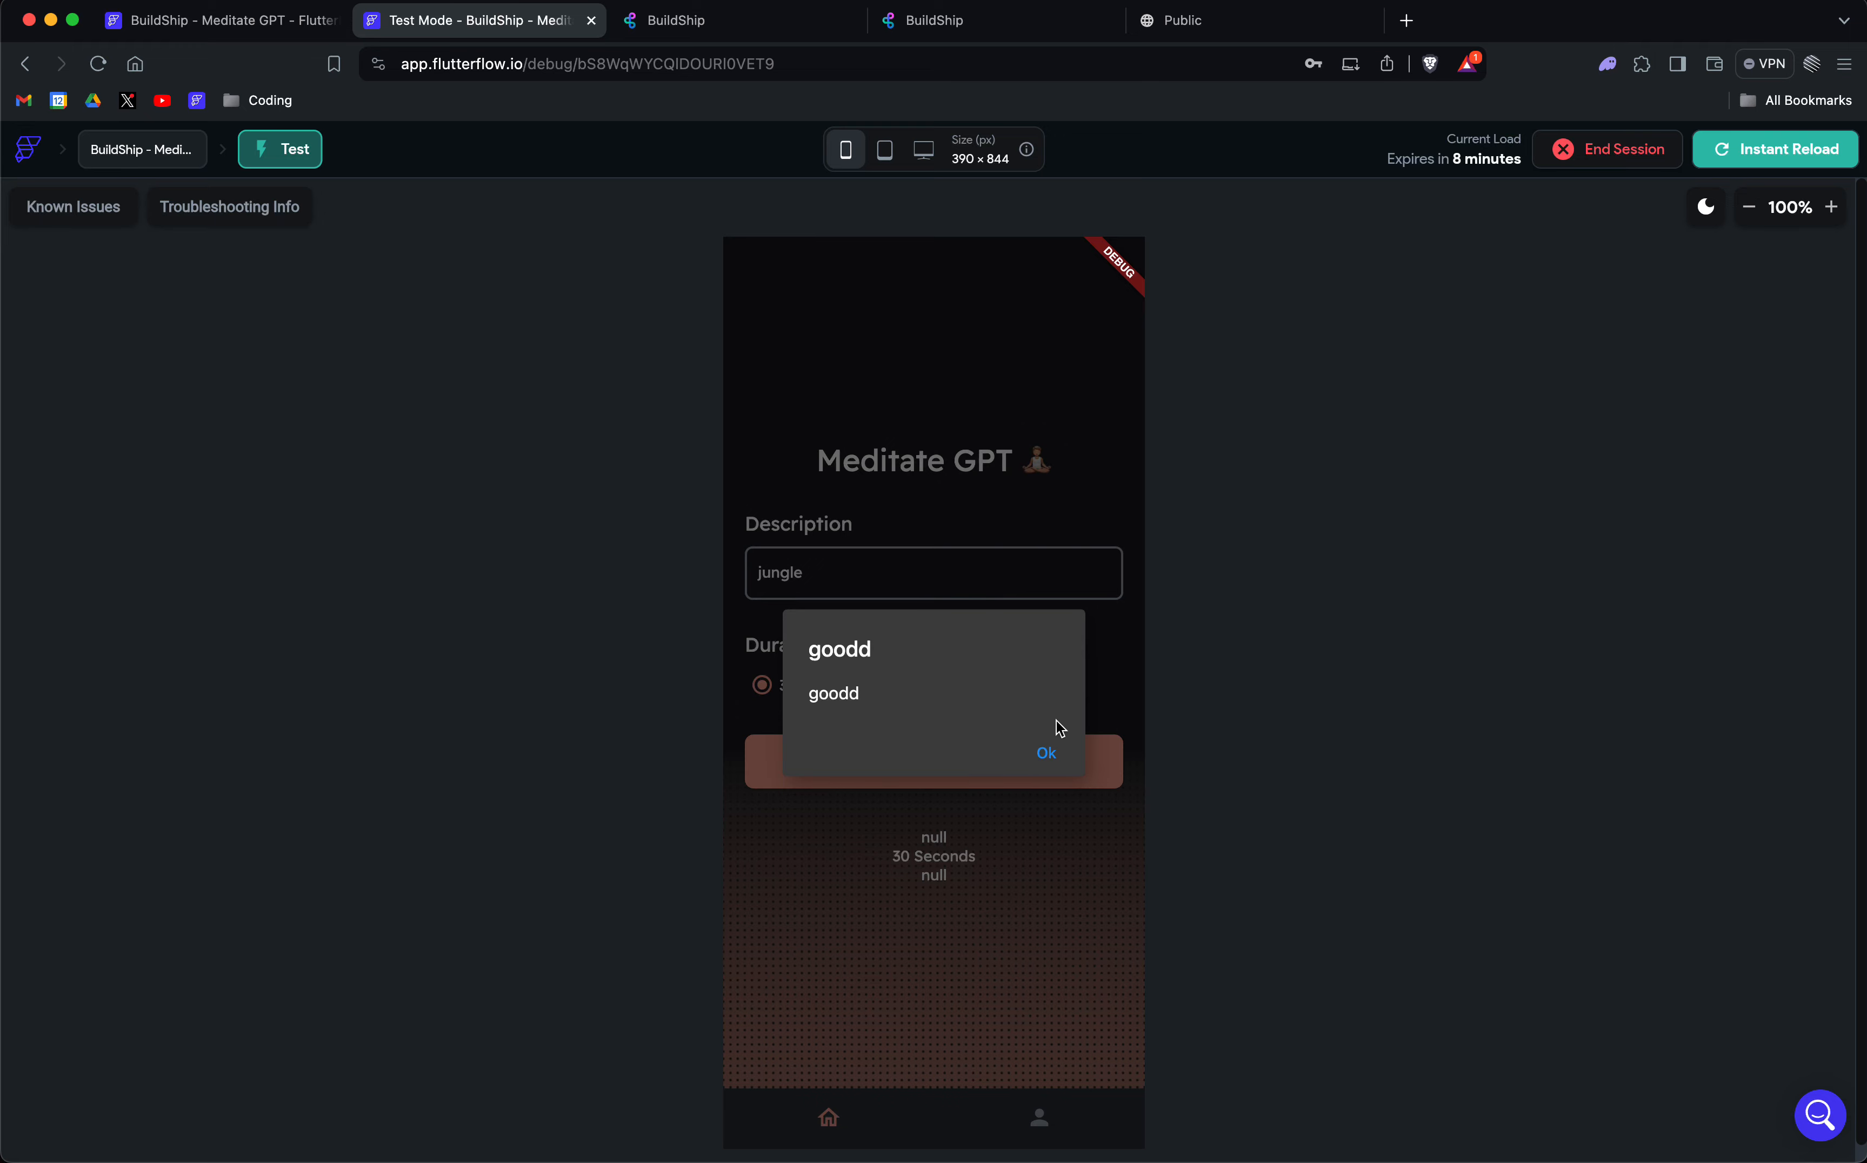
click(1051, 756)
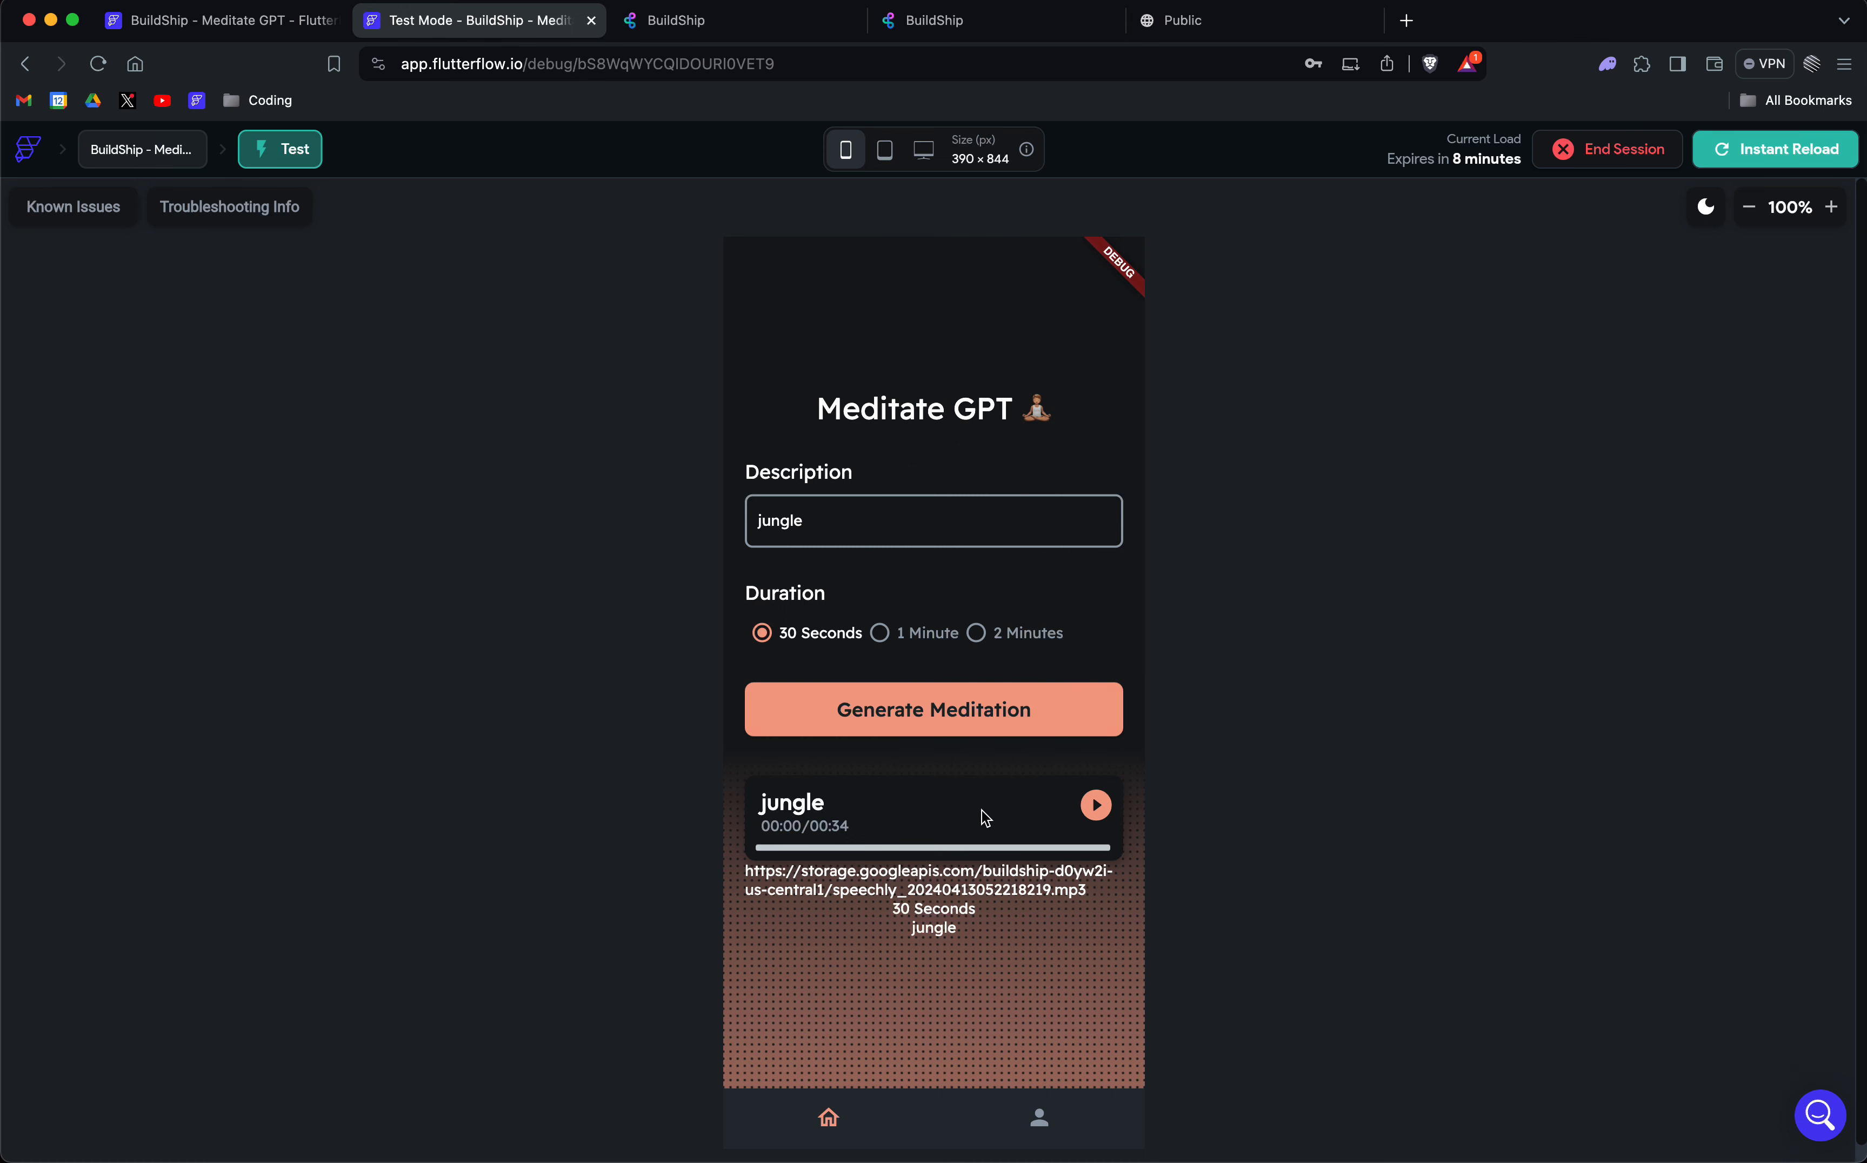
click(1097, 806)
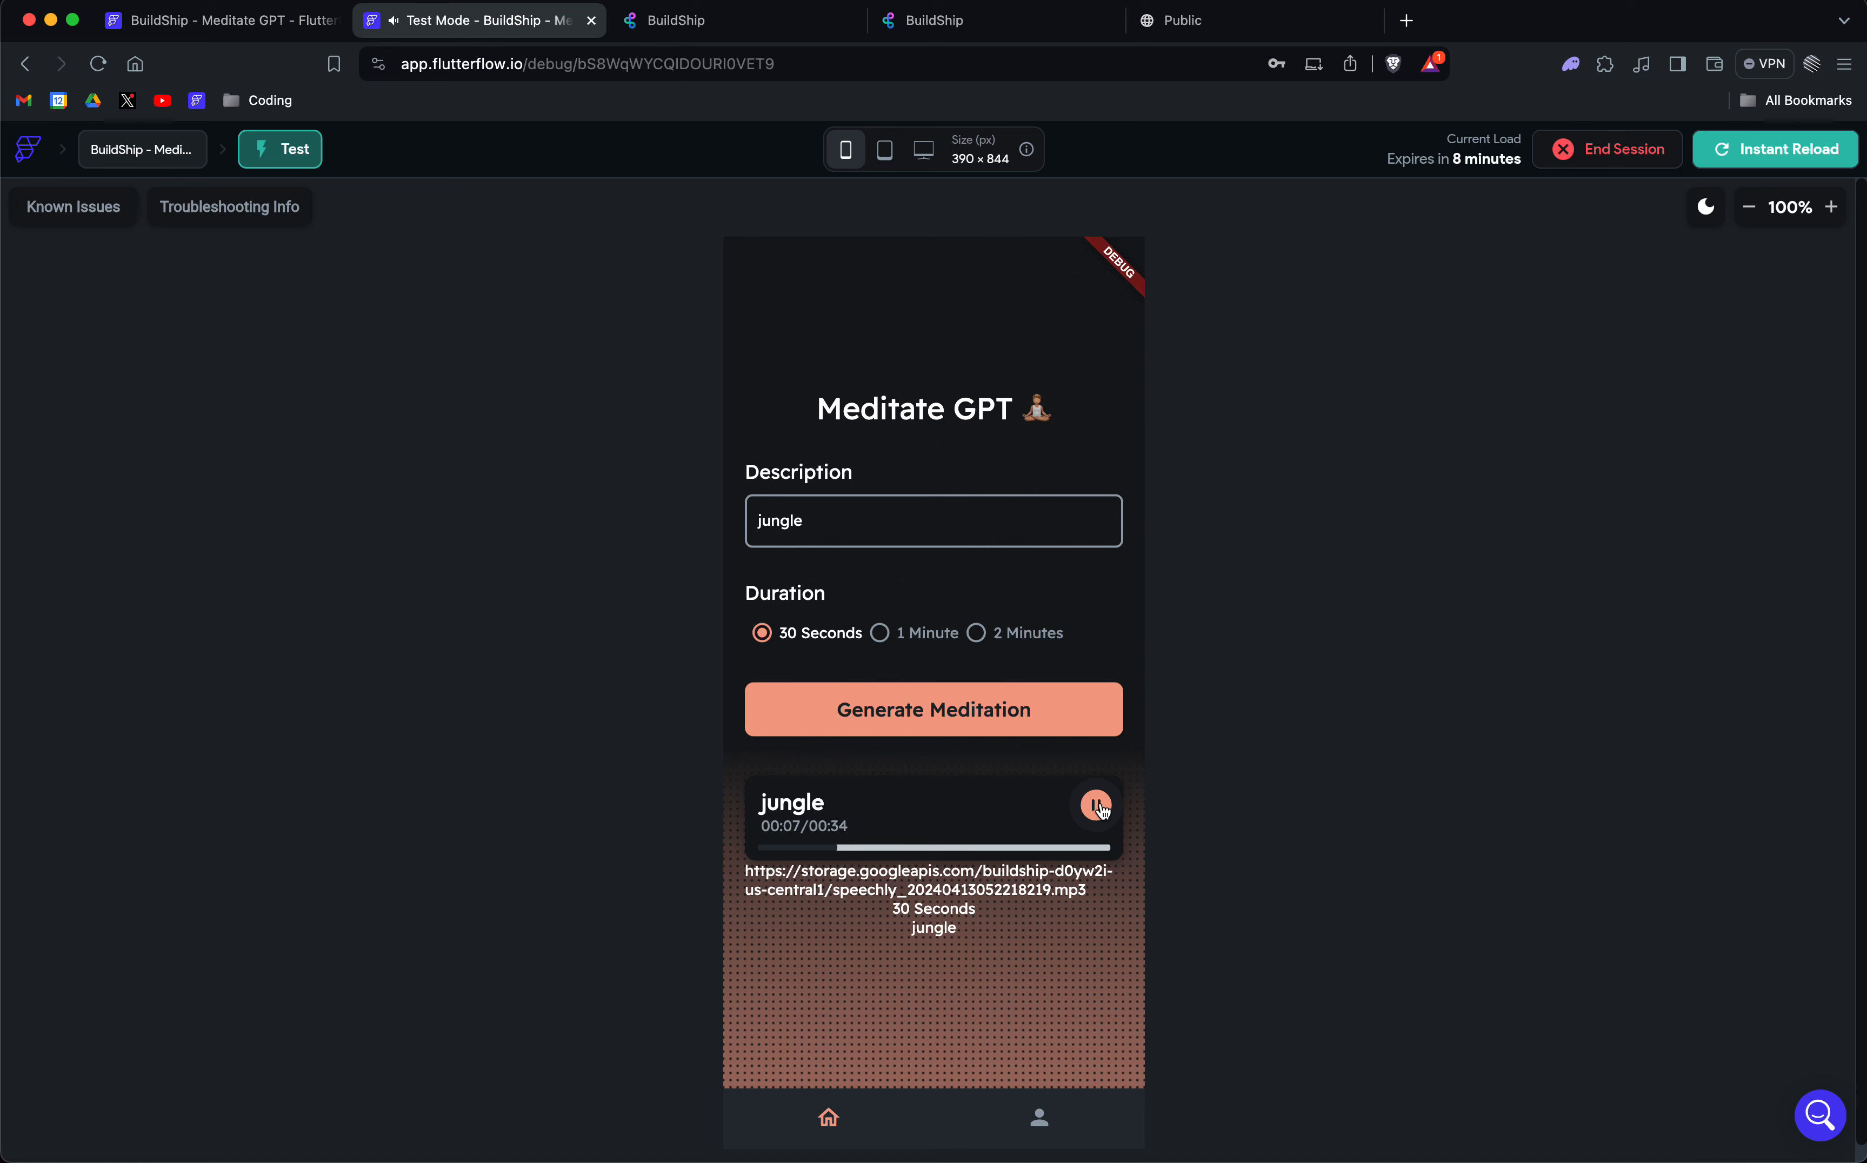
click(1097, 806)
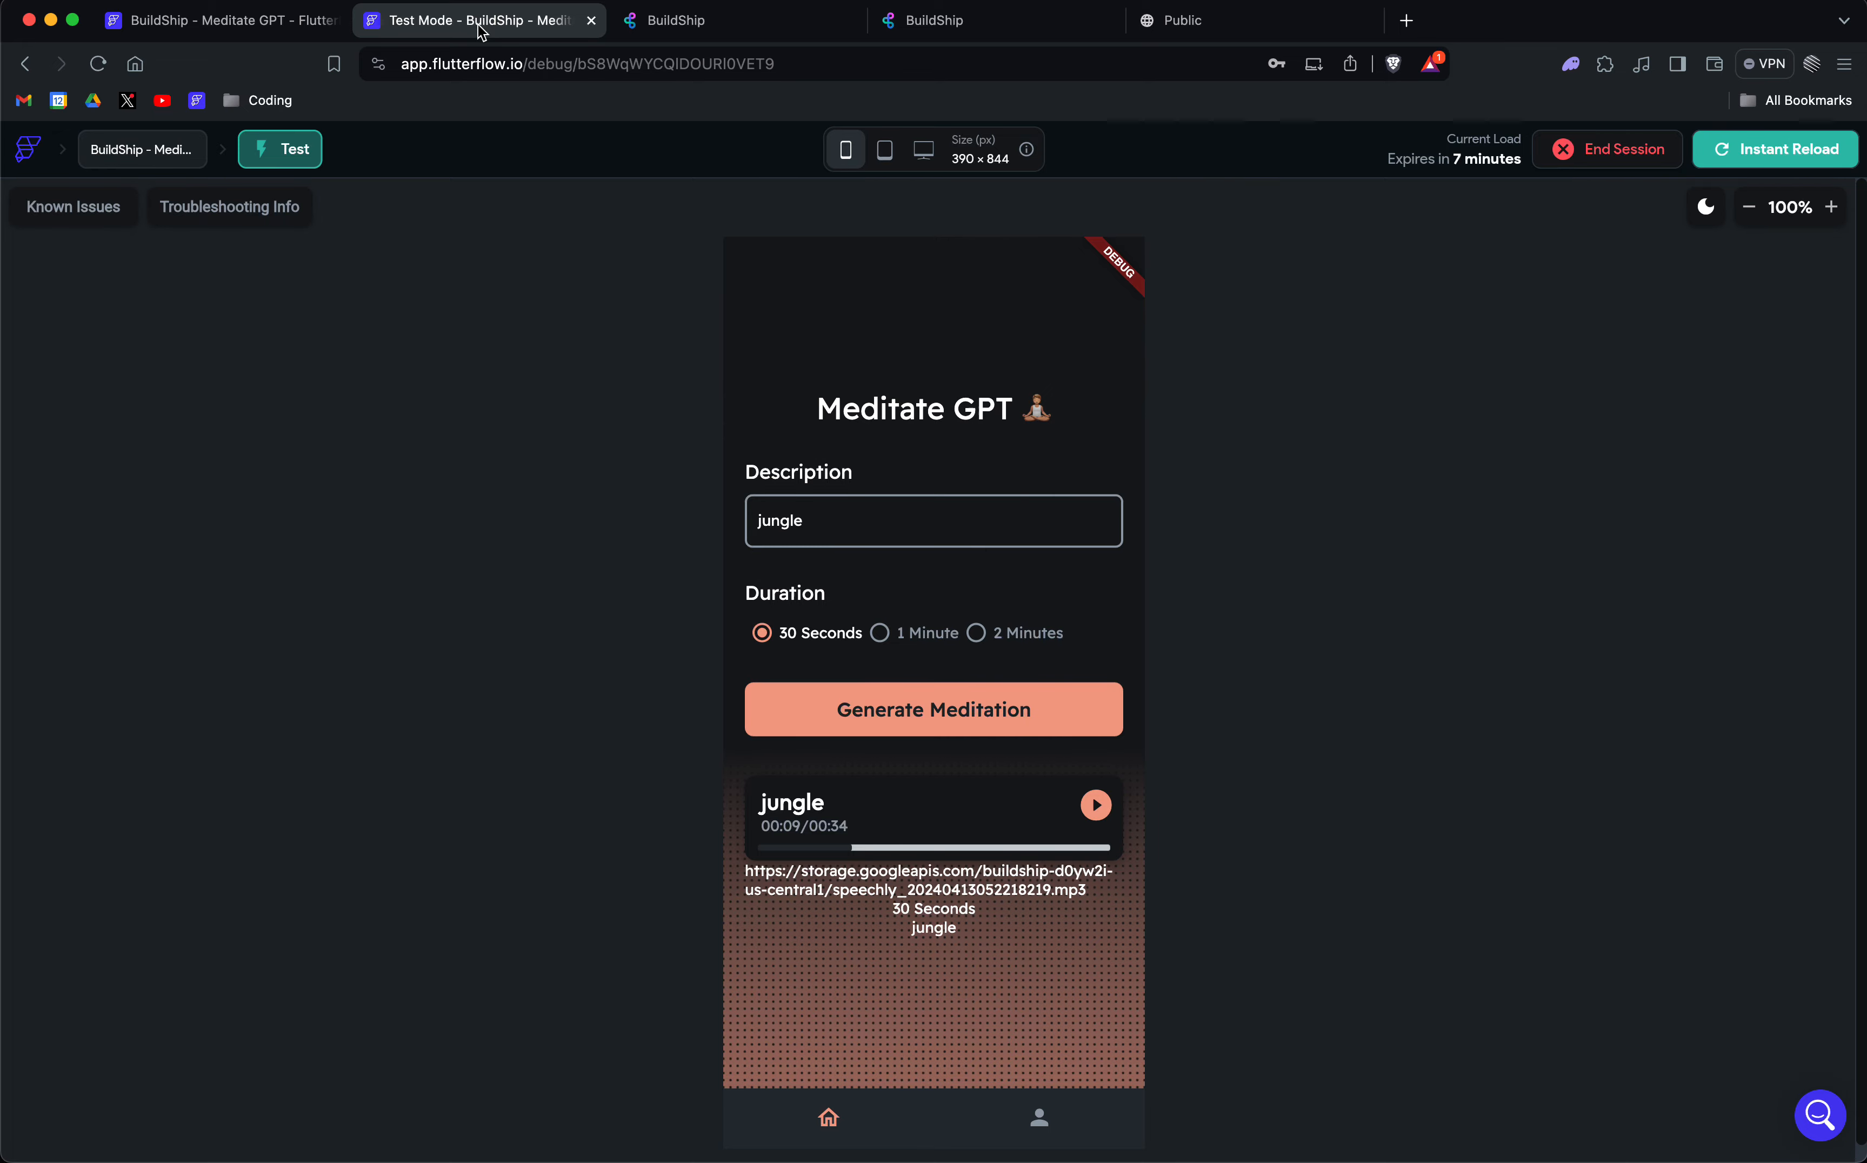
click(781, 6)
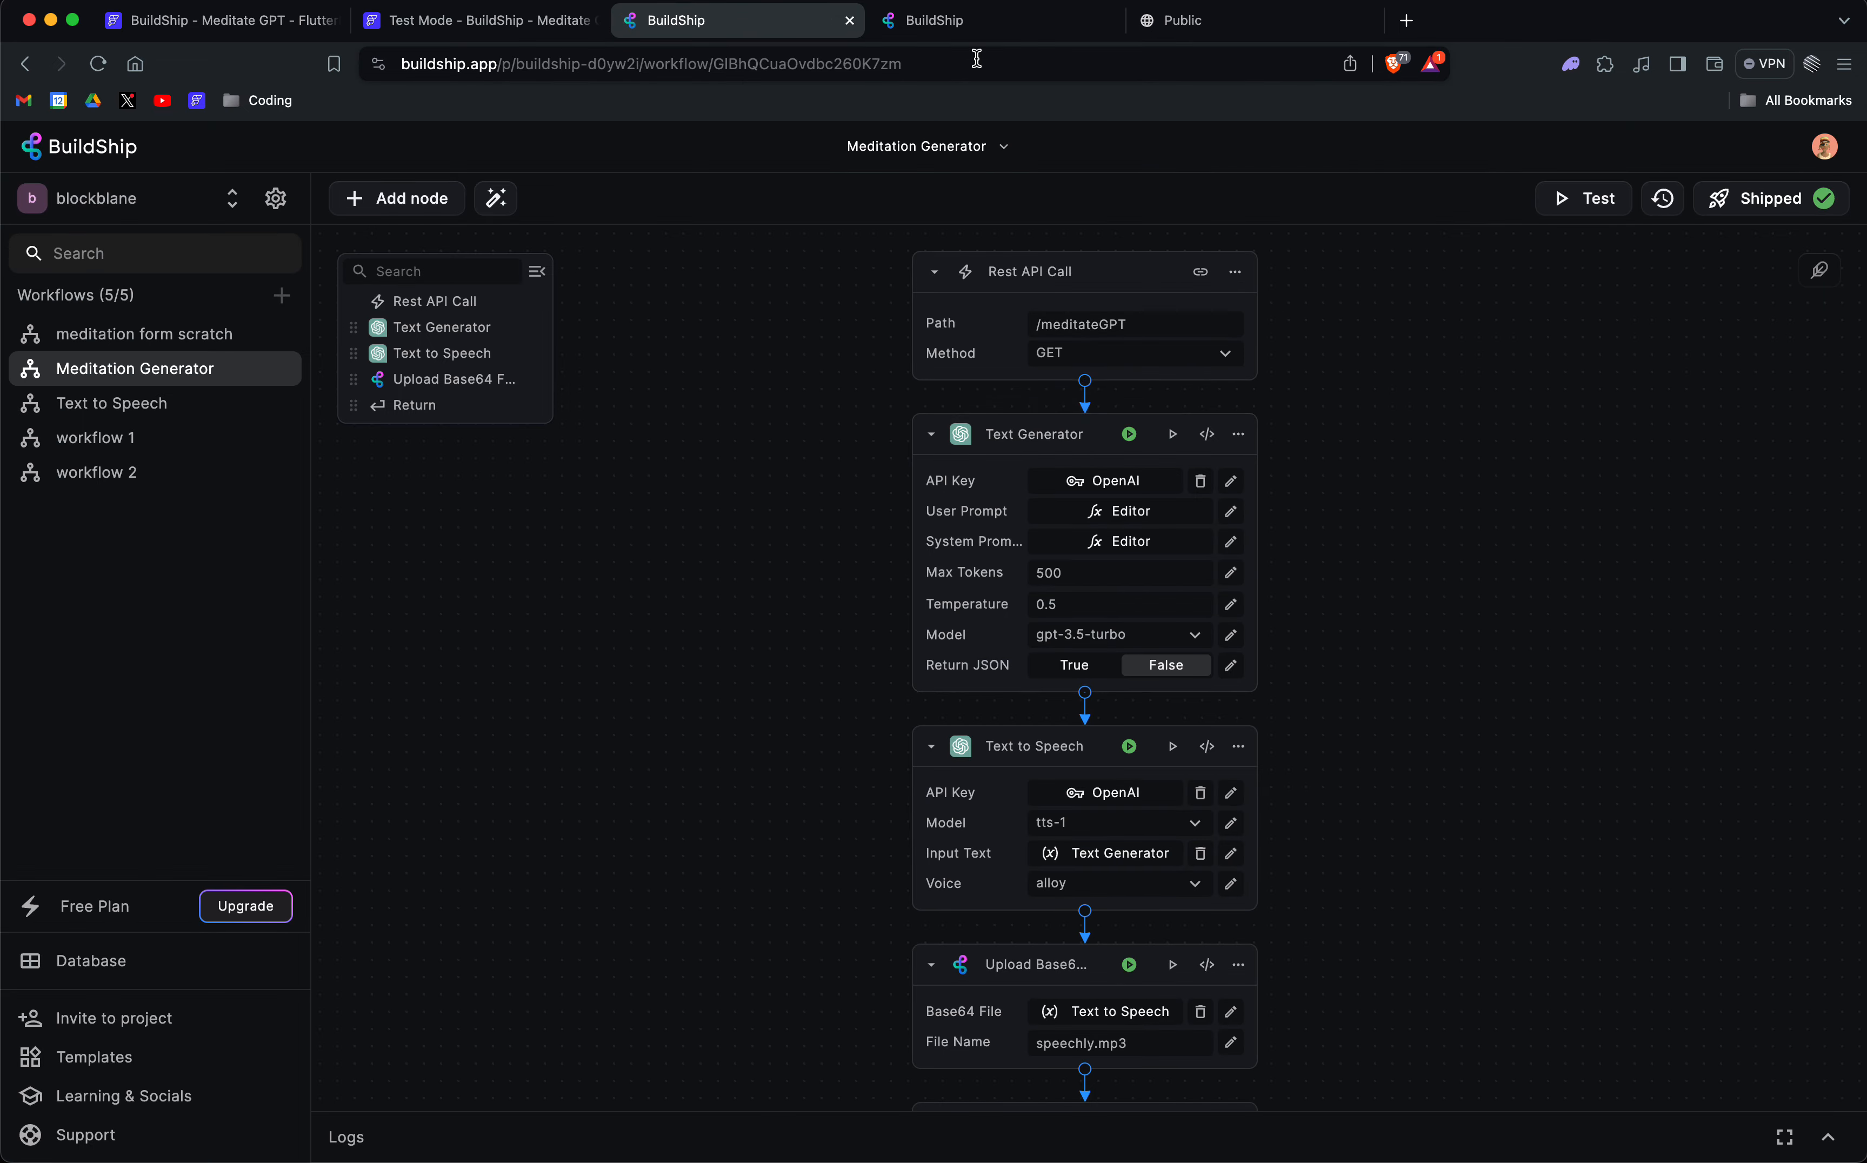
click(411, 20)
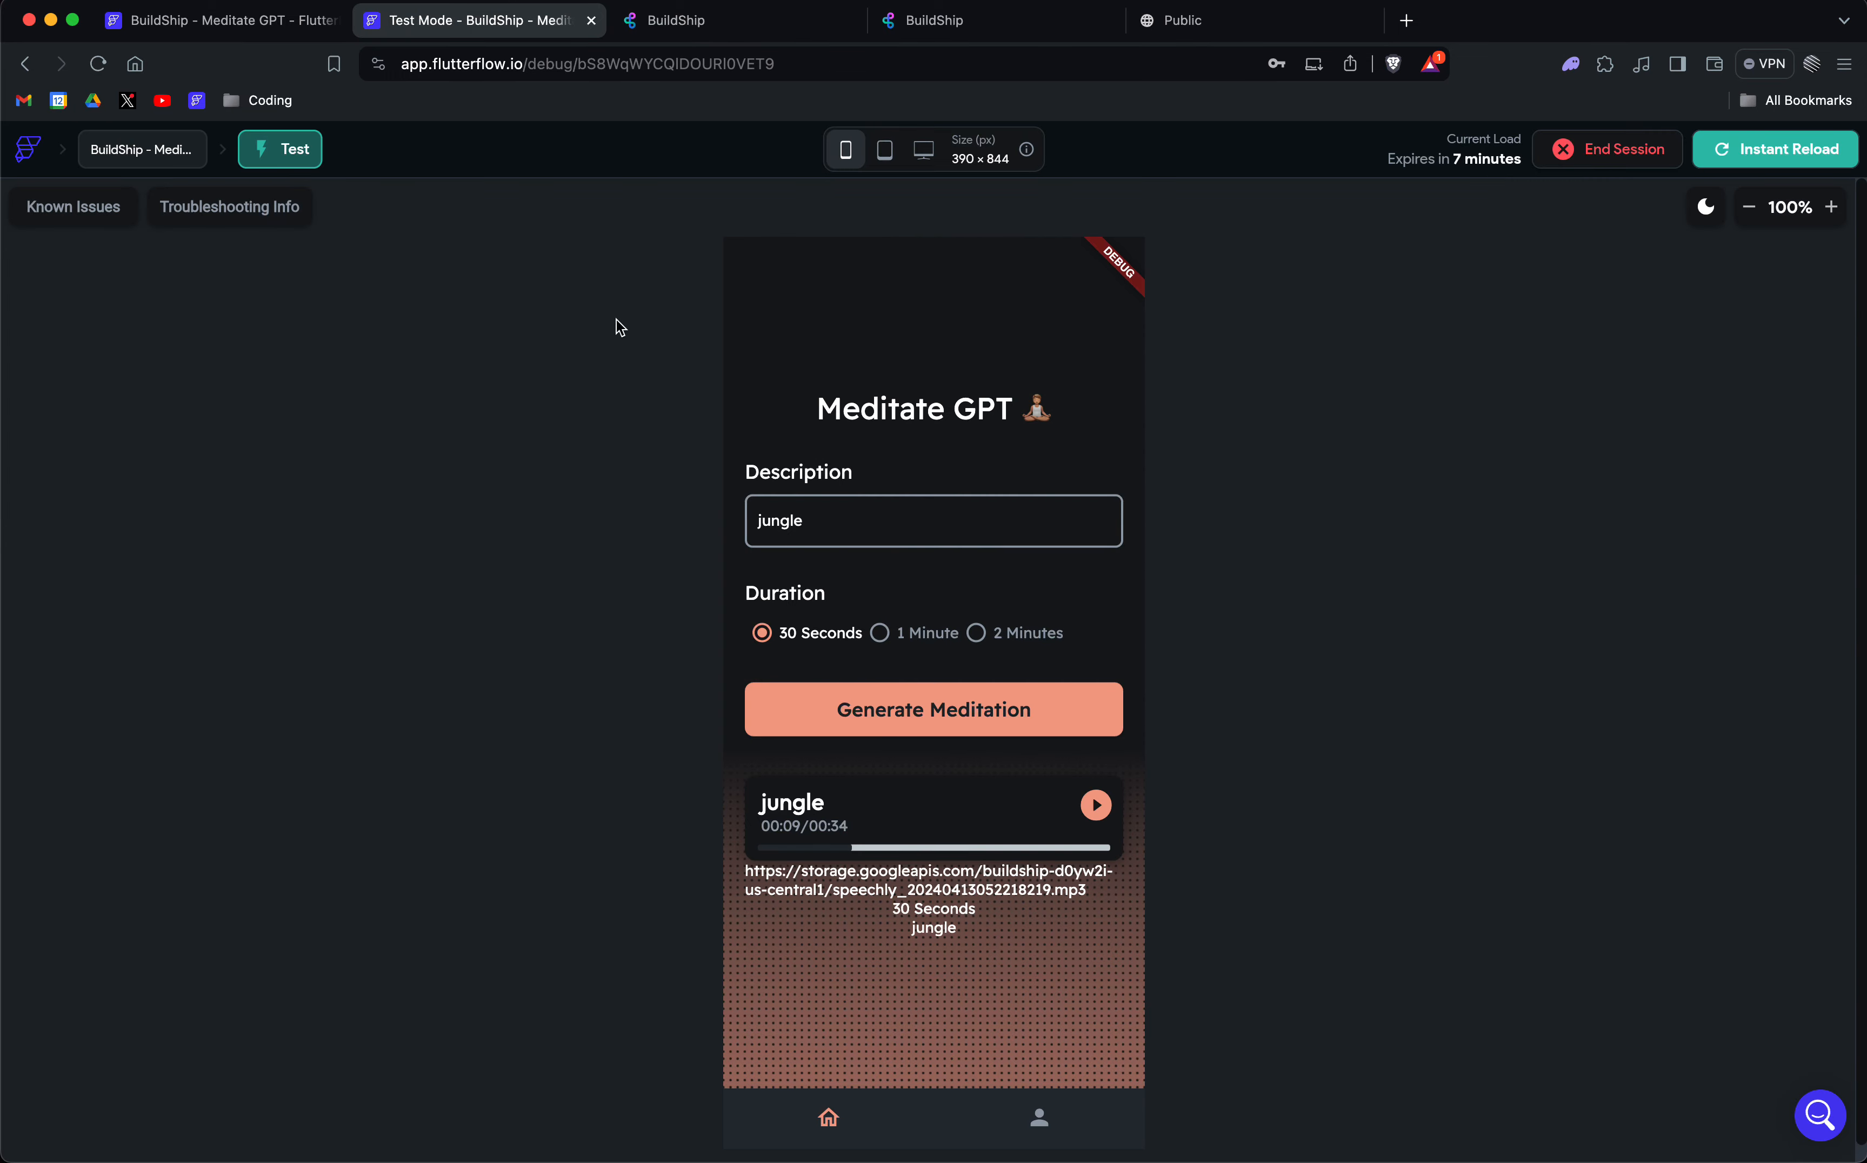
Switch to the FlutterFlow builder and inspect the Home page's description field, duration radio button, Generate Meditation button and audio player.
click(215, 23)
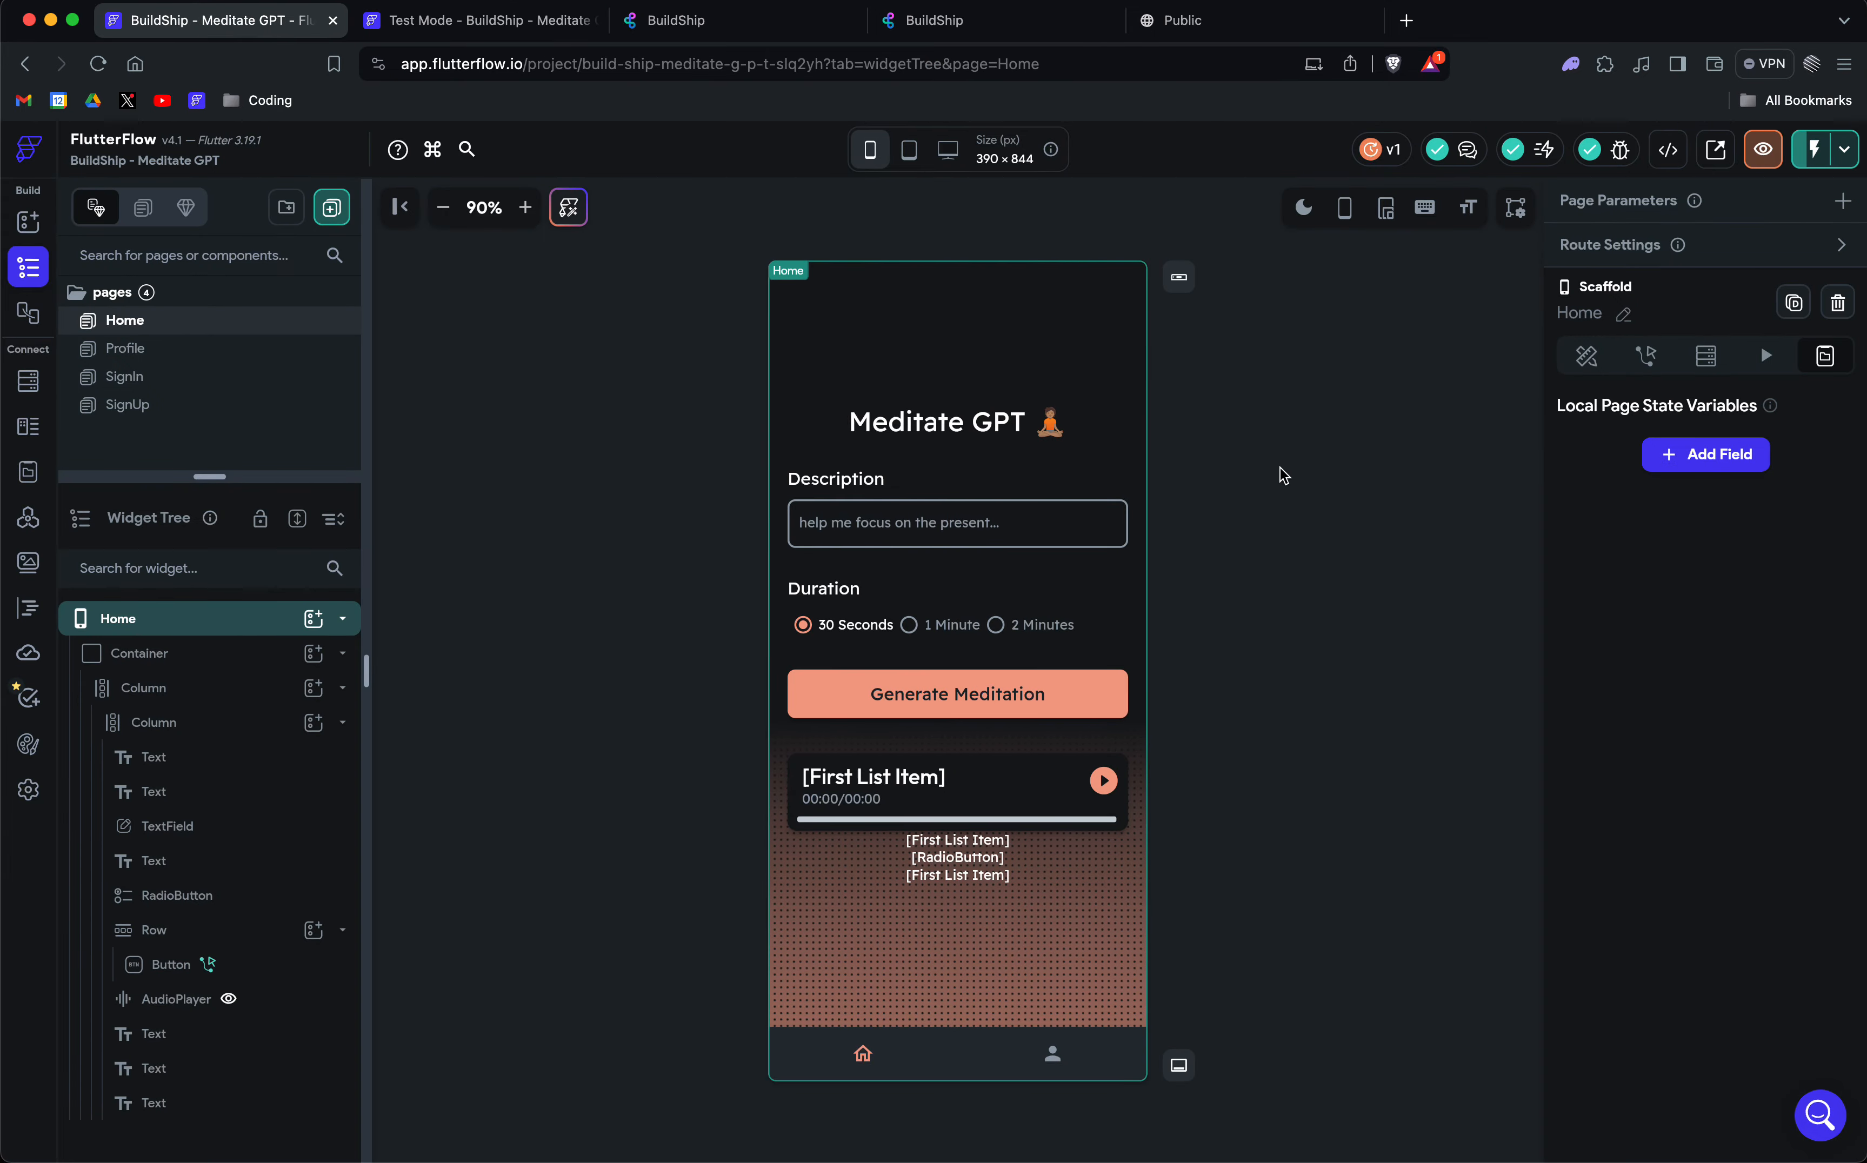
click(884, 525)
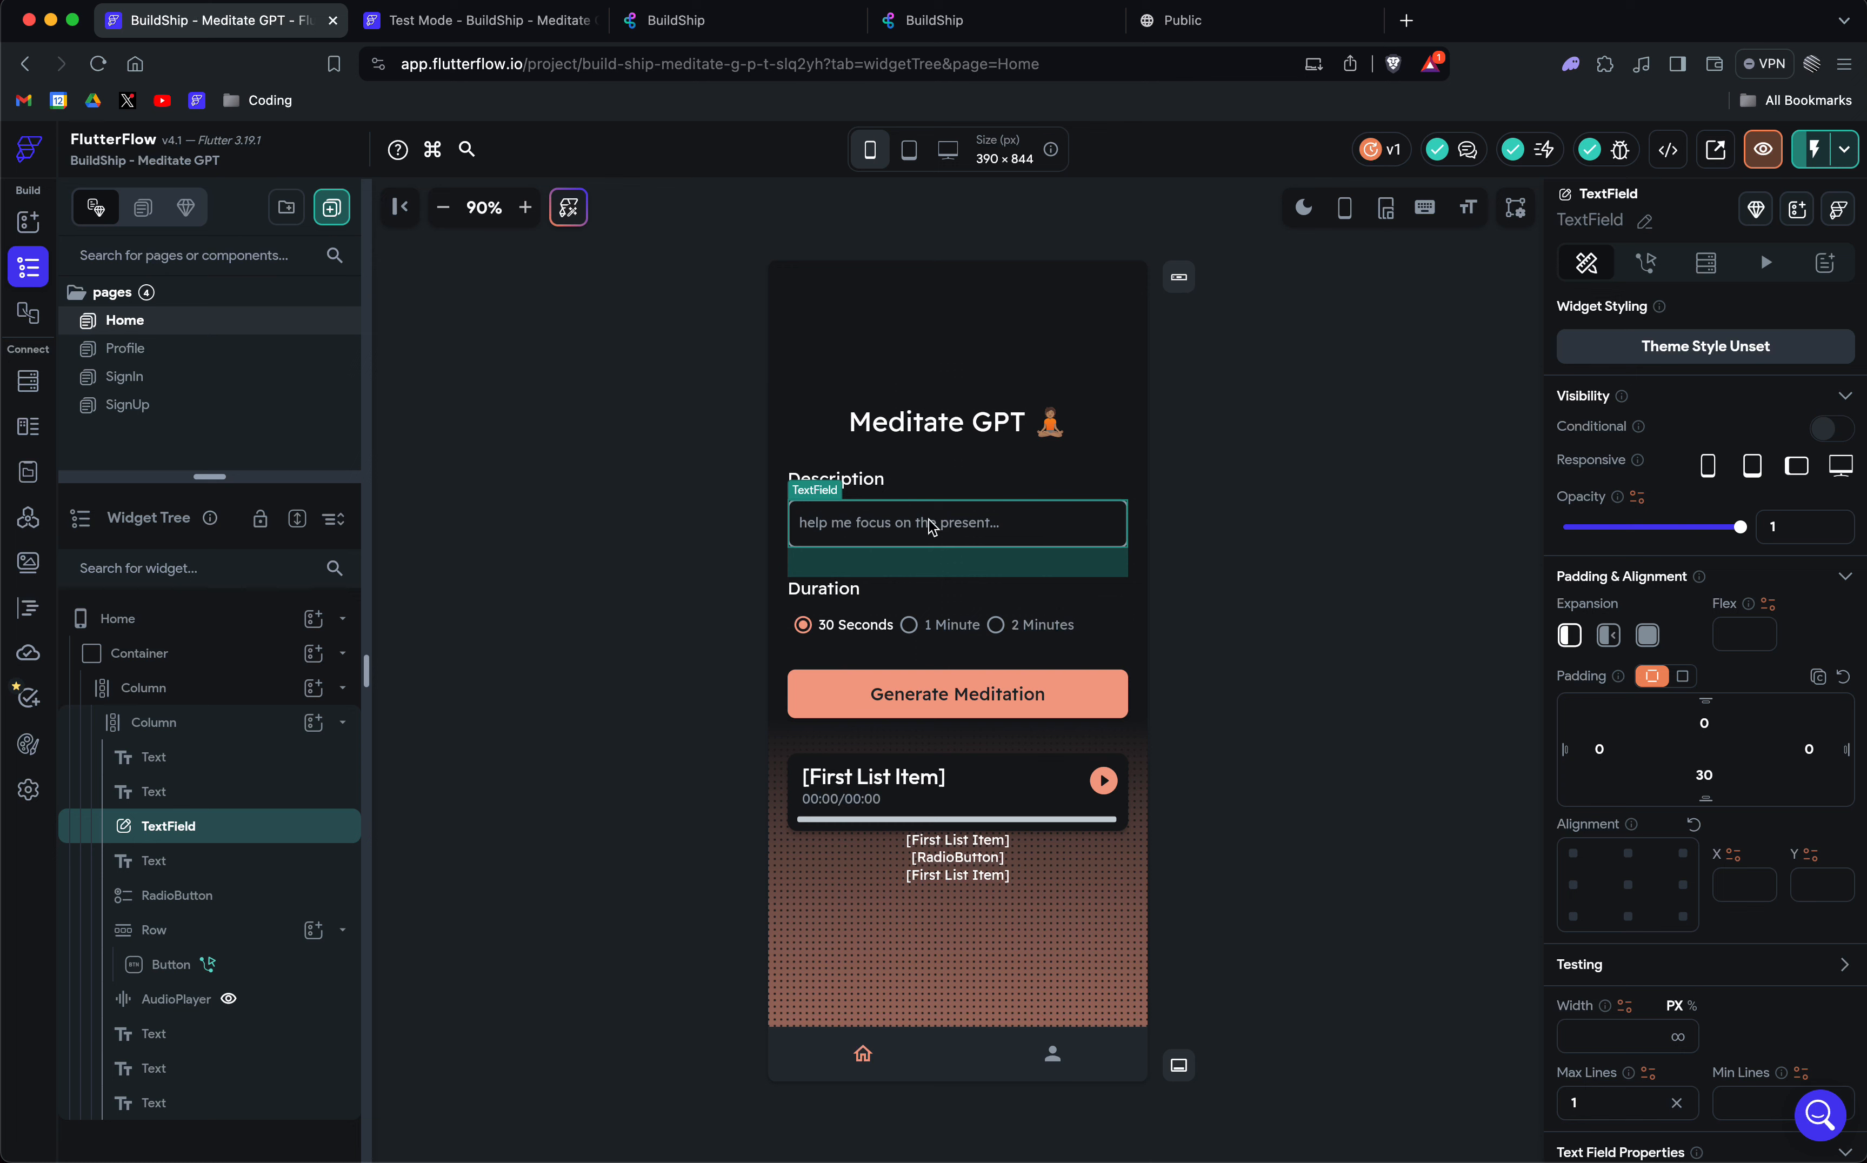
click(845, 624)
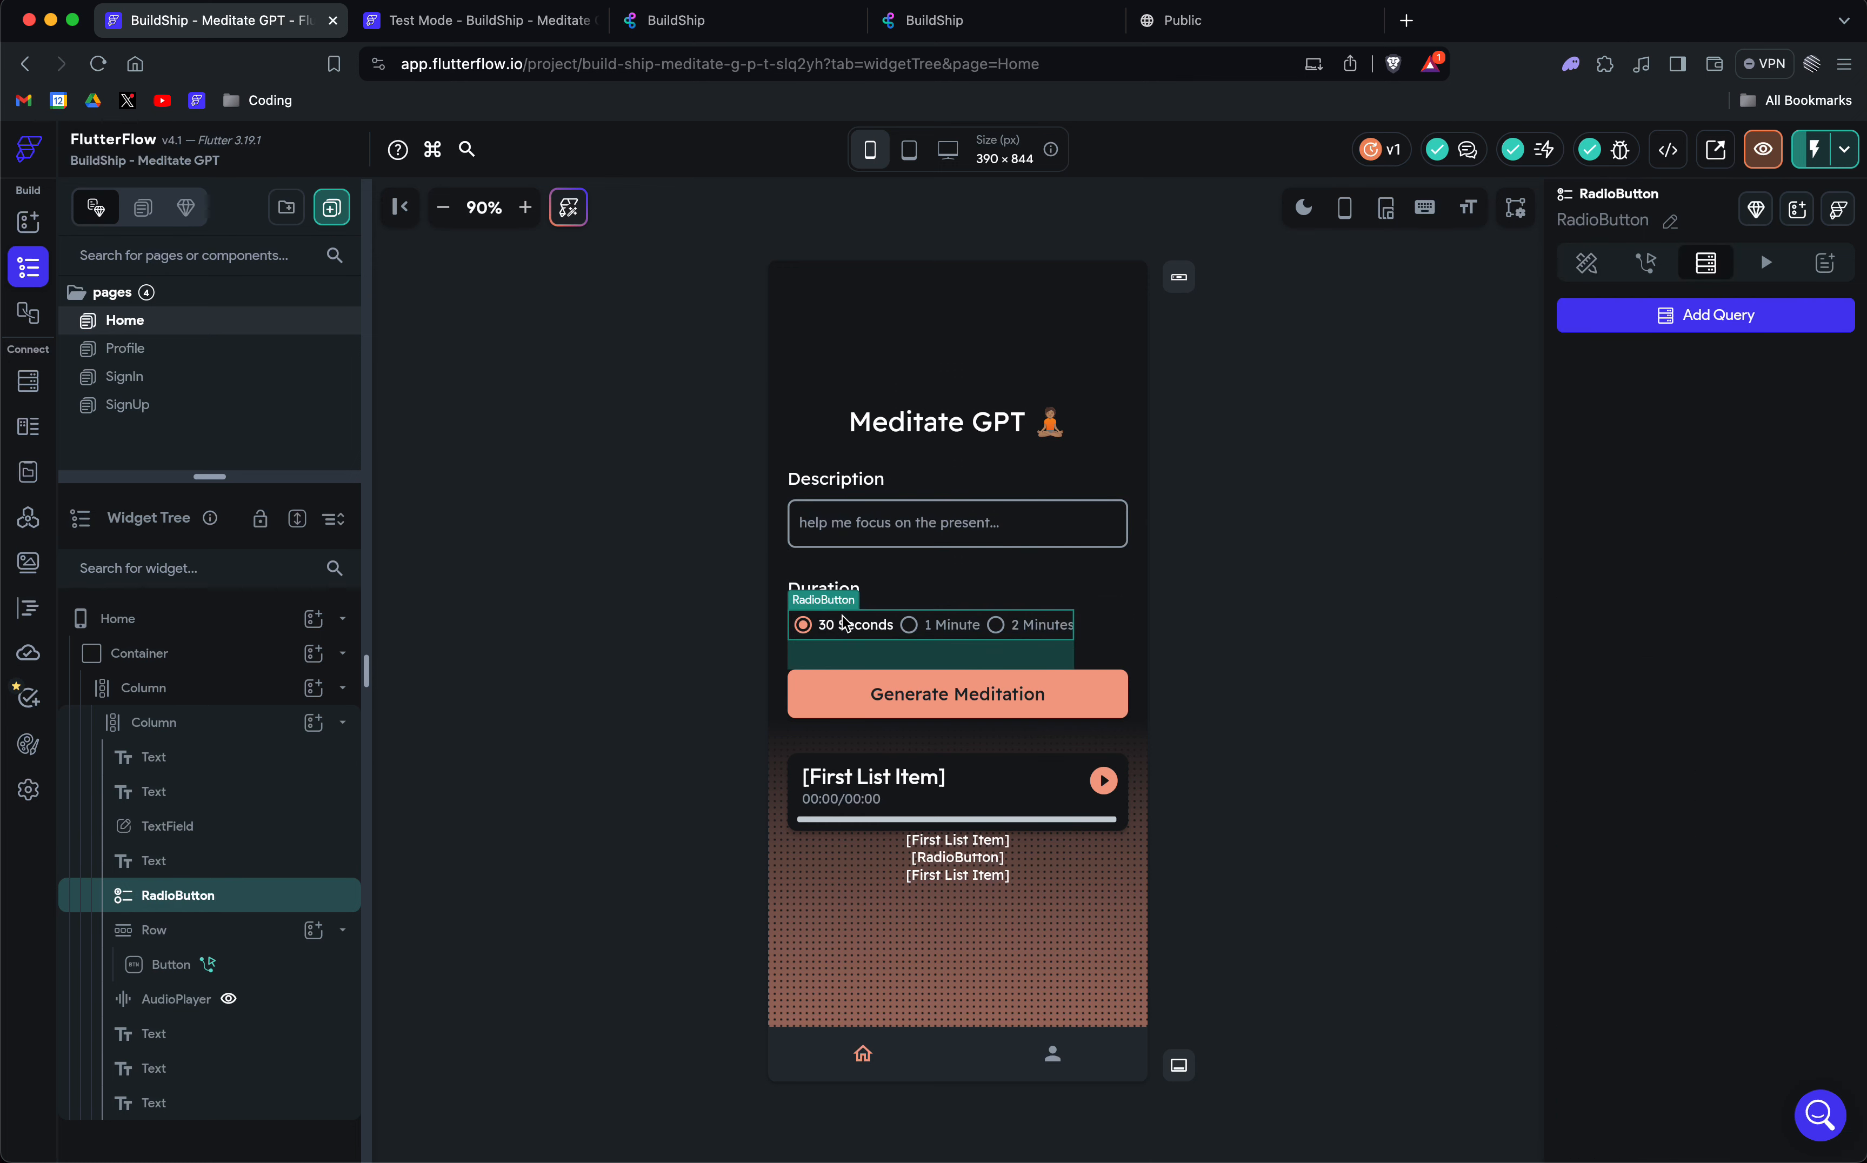
click(1587, 262)
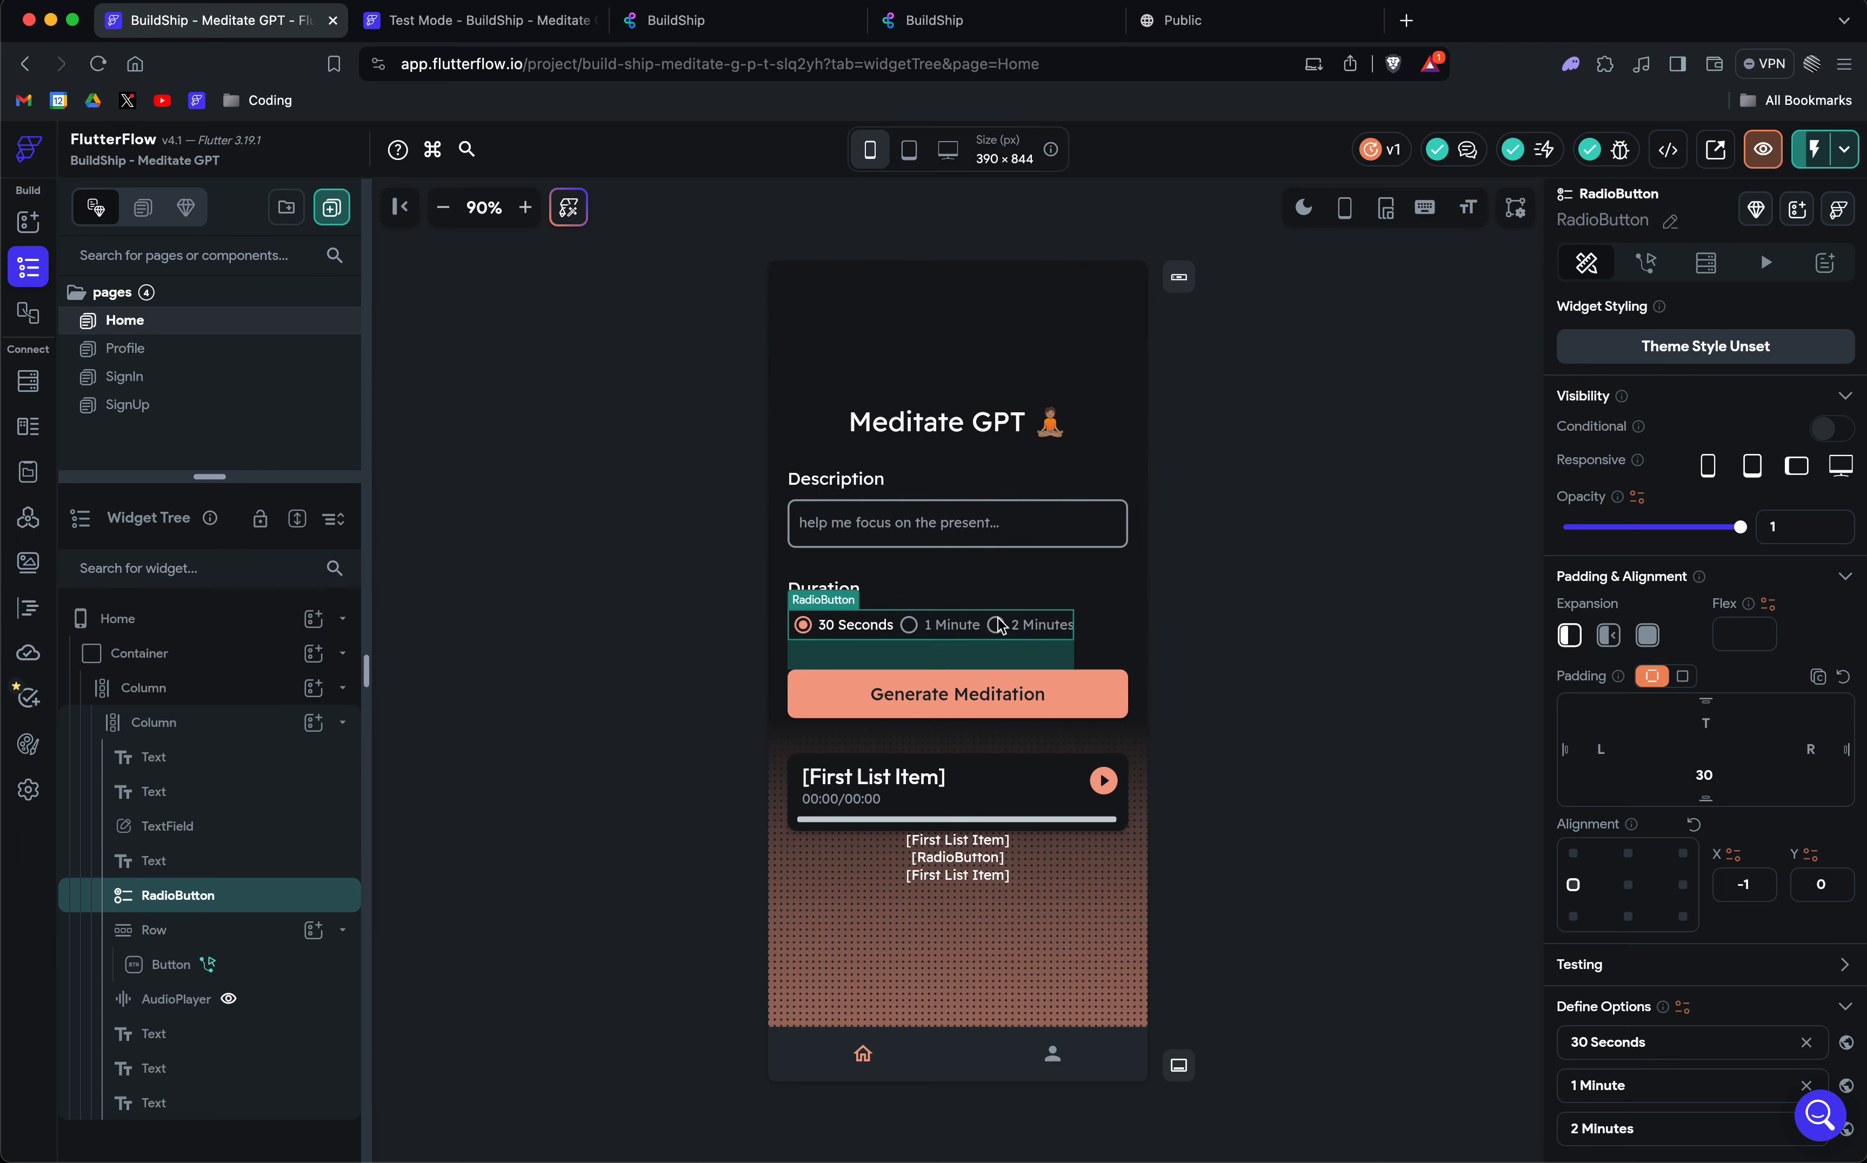
click(957, 707)
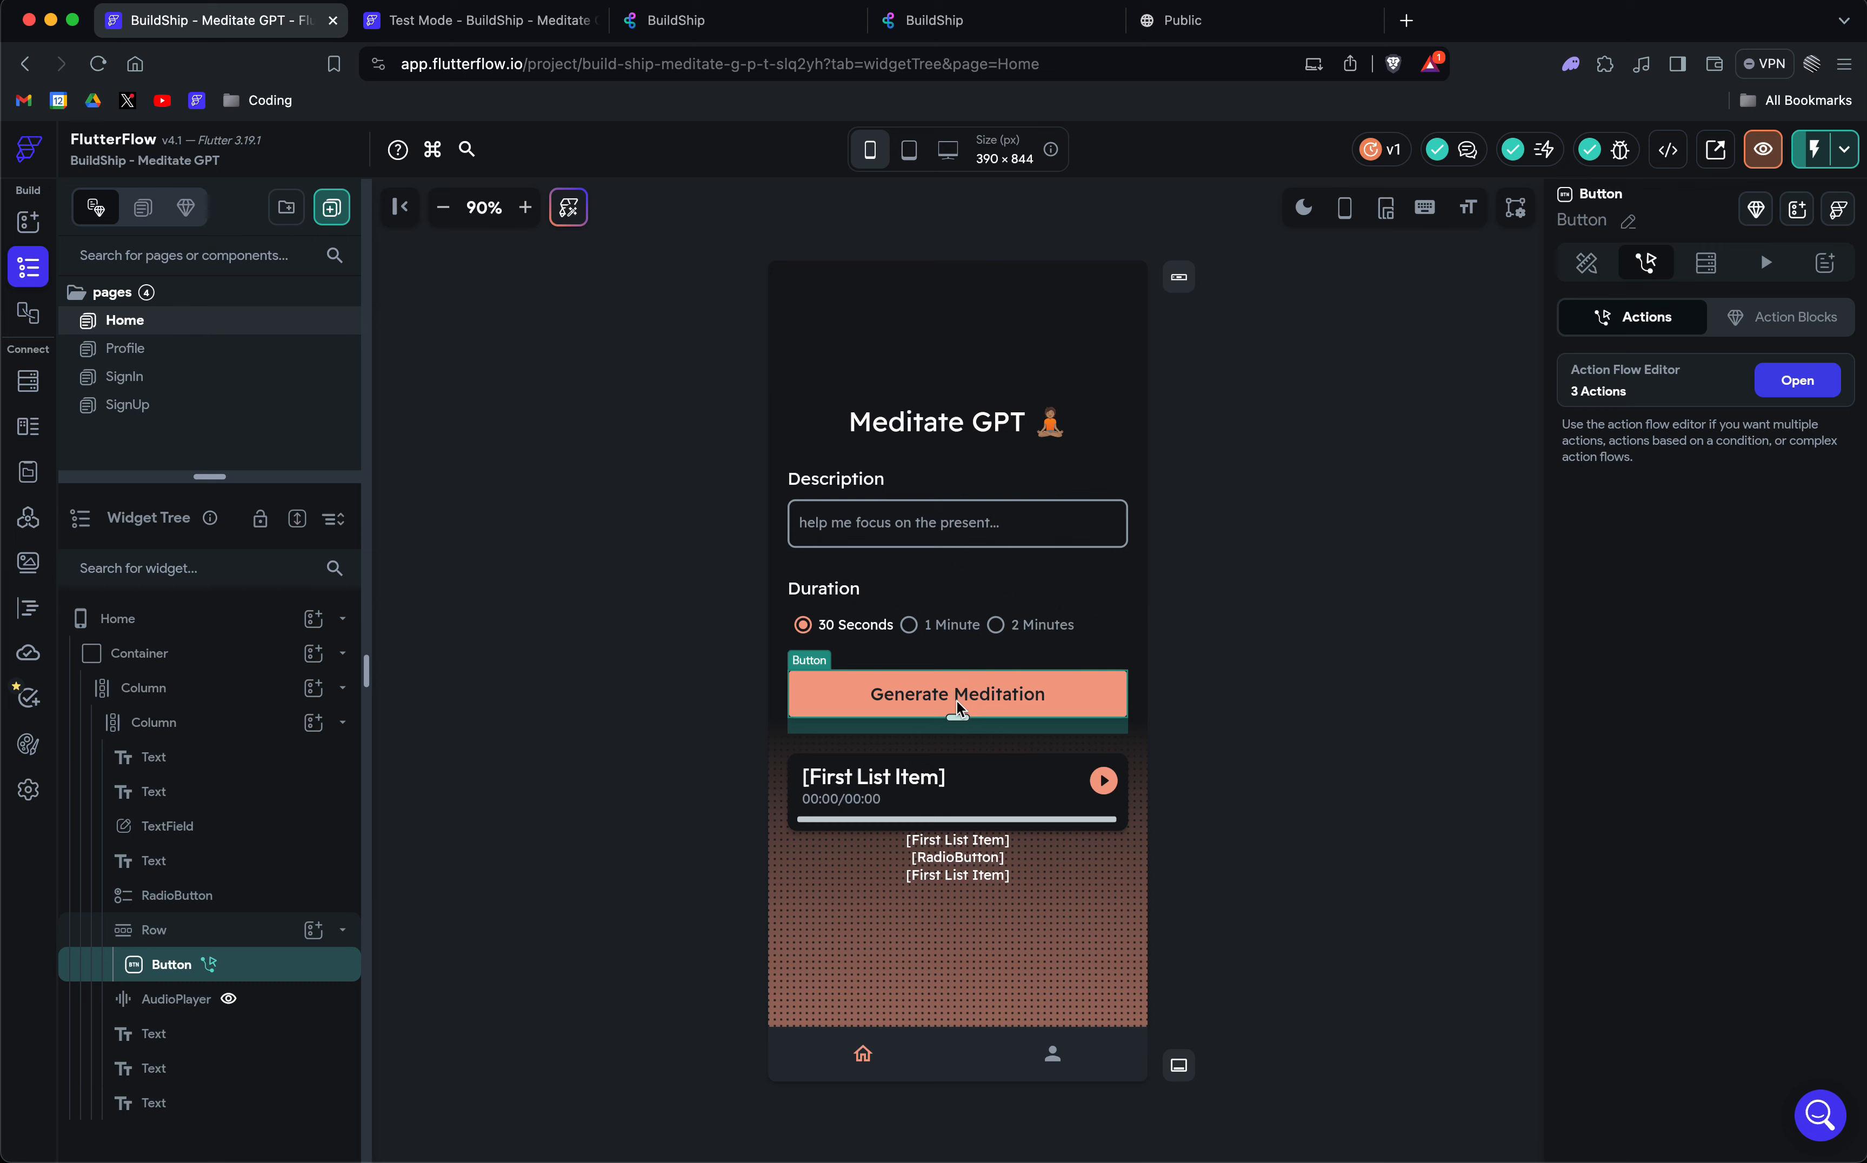
click(993, 787)
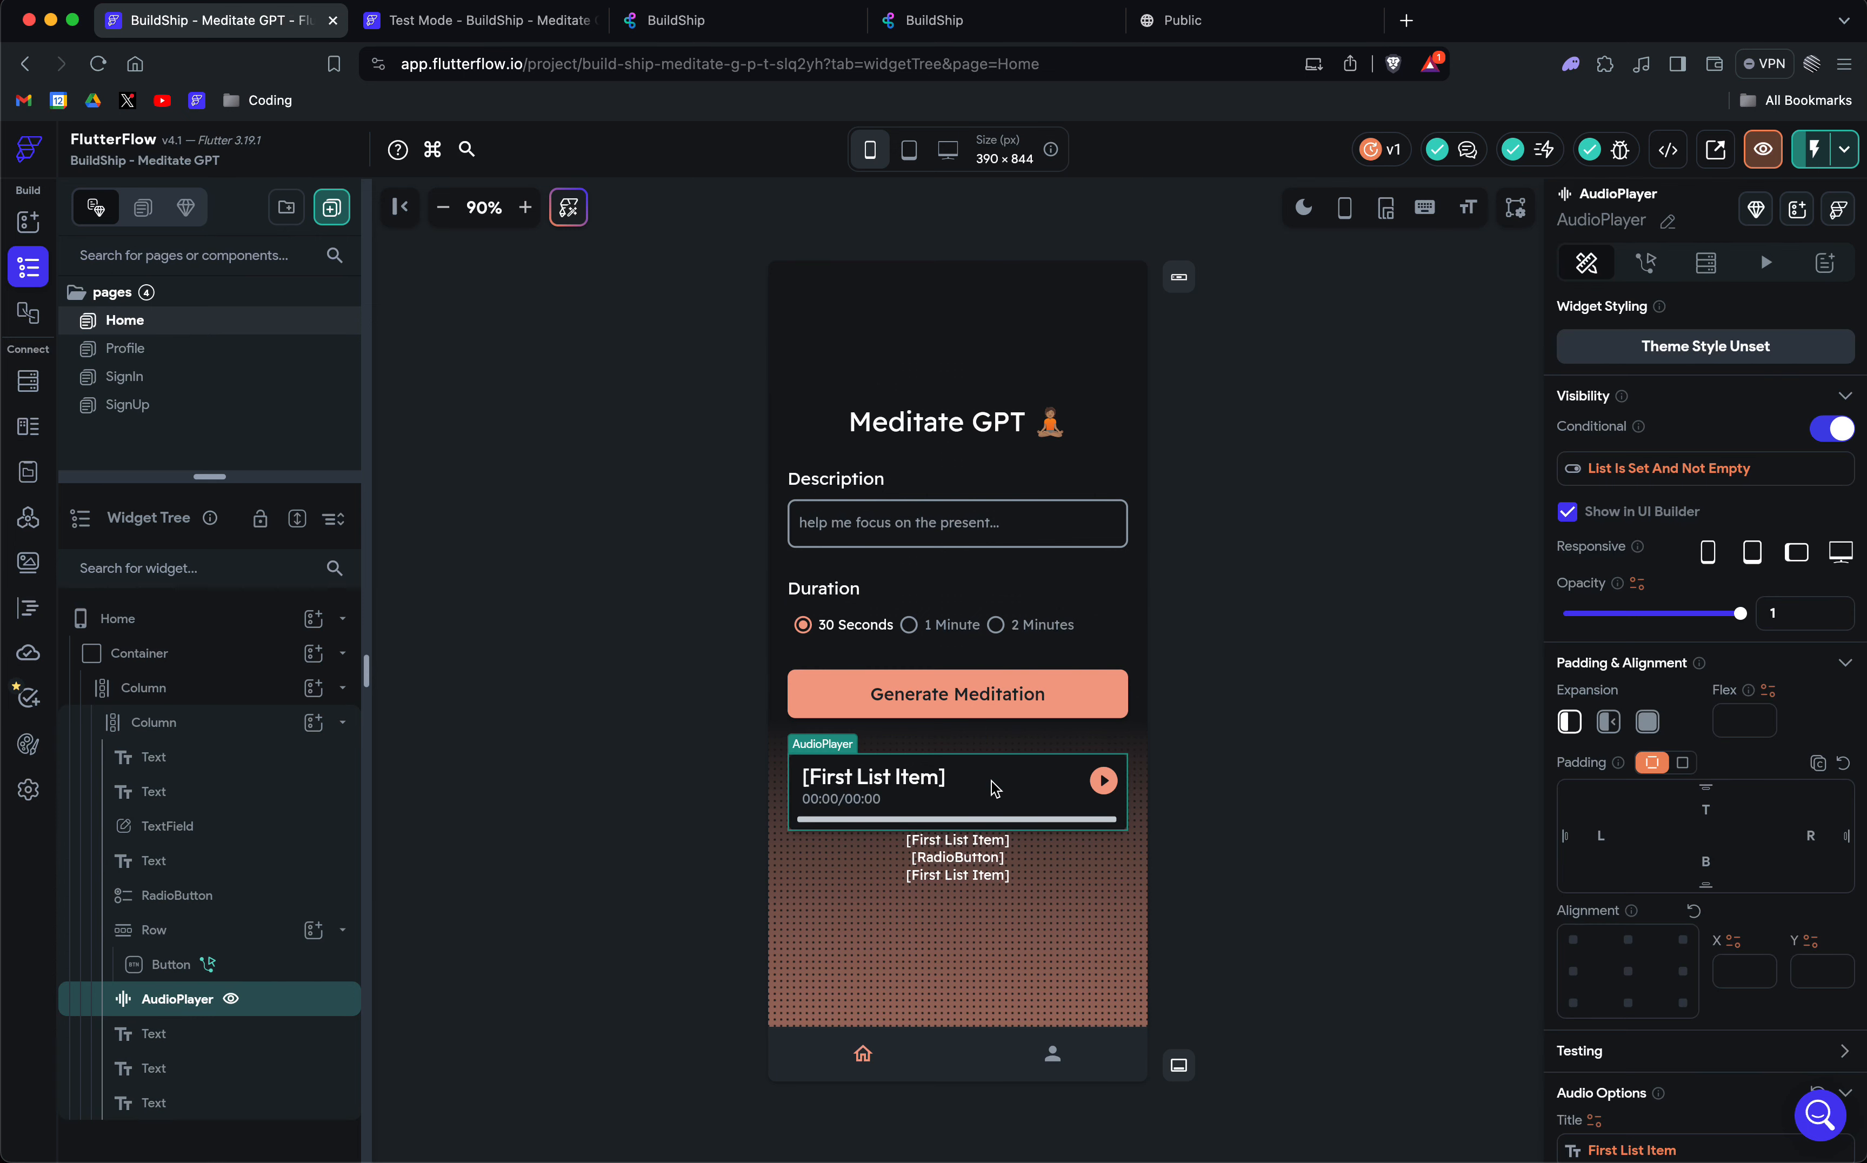
Examine the variable binding of the first text below the audio player, including its response path and list index options.
click(965, 840)
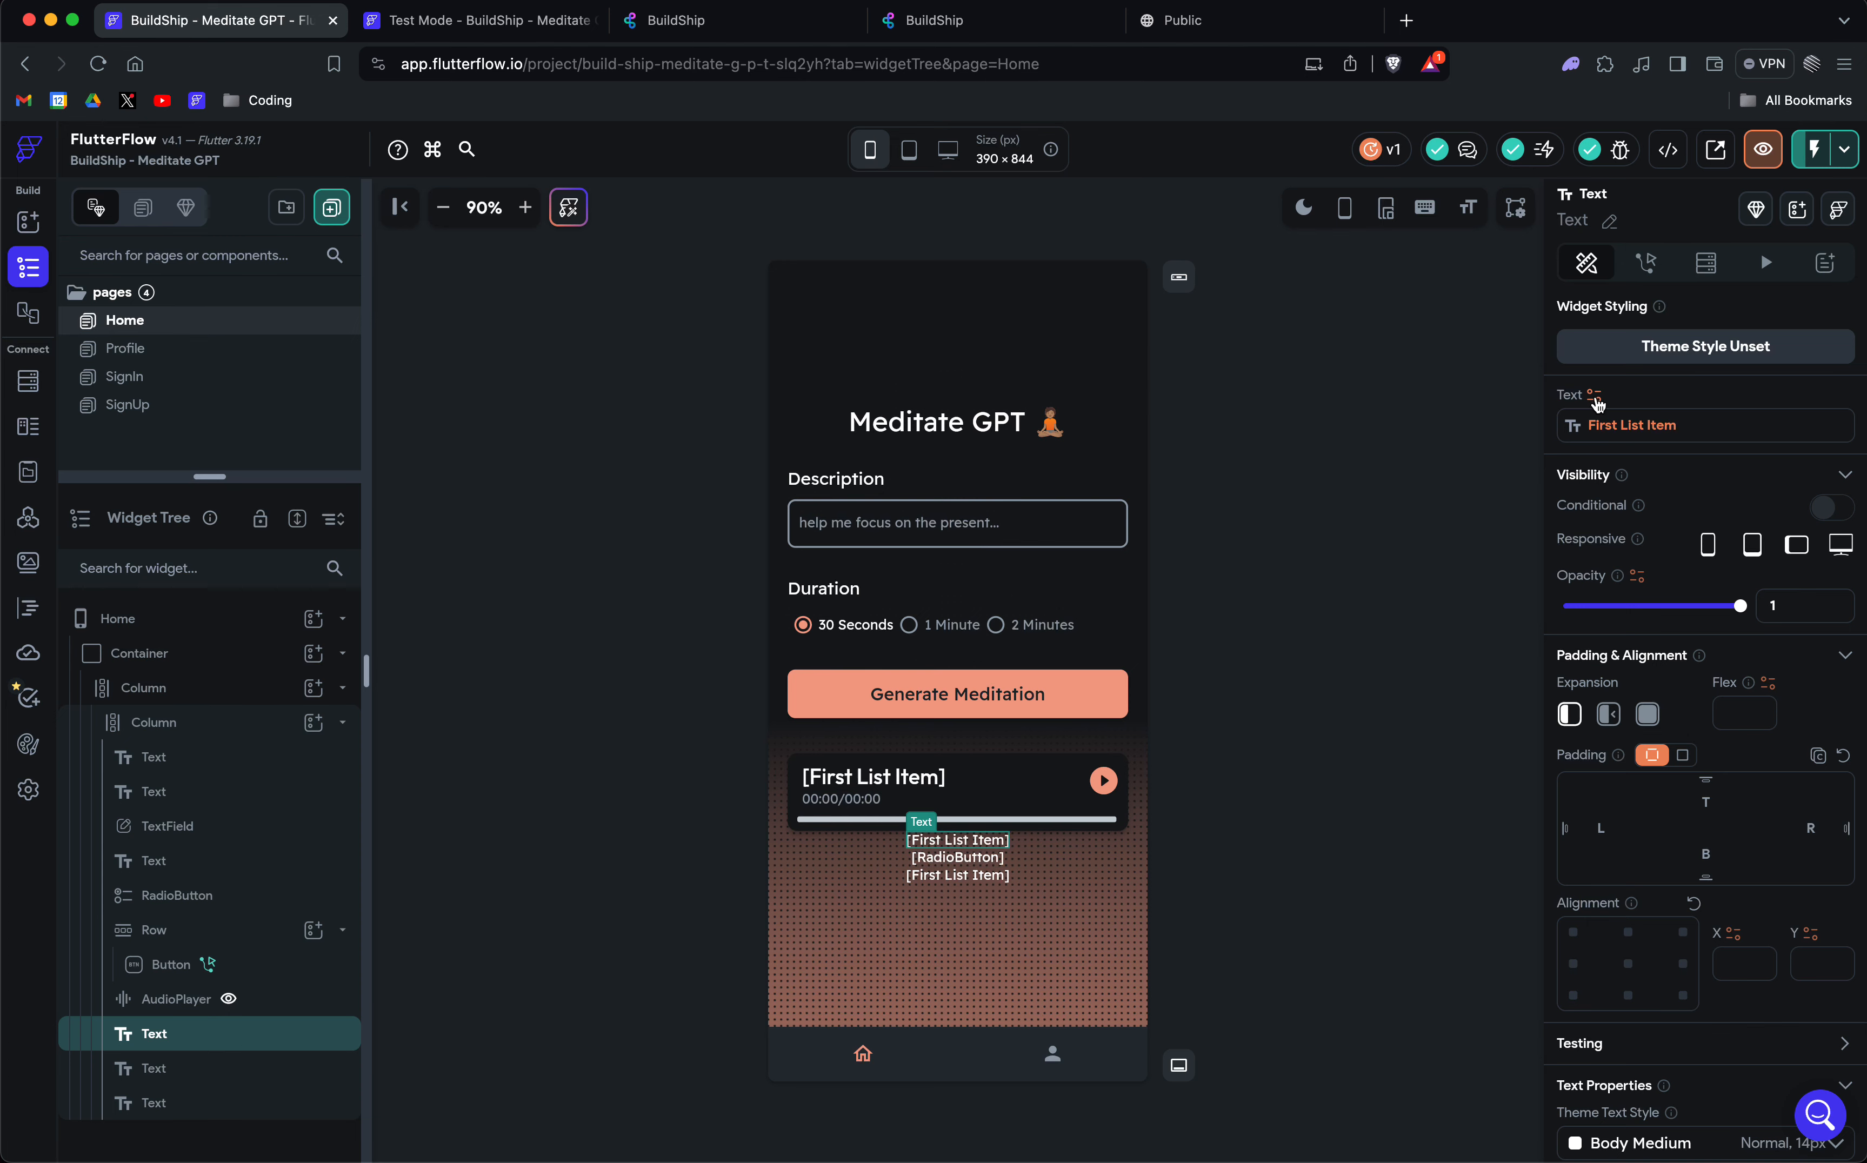
click(1596, 397)
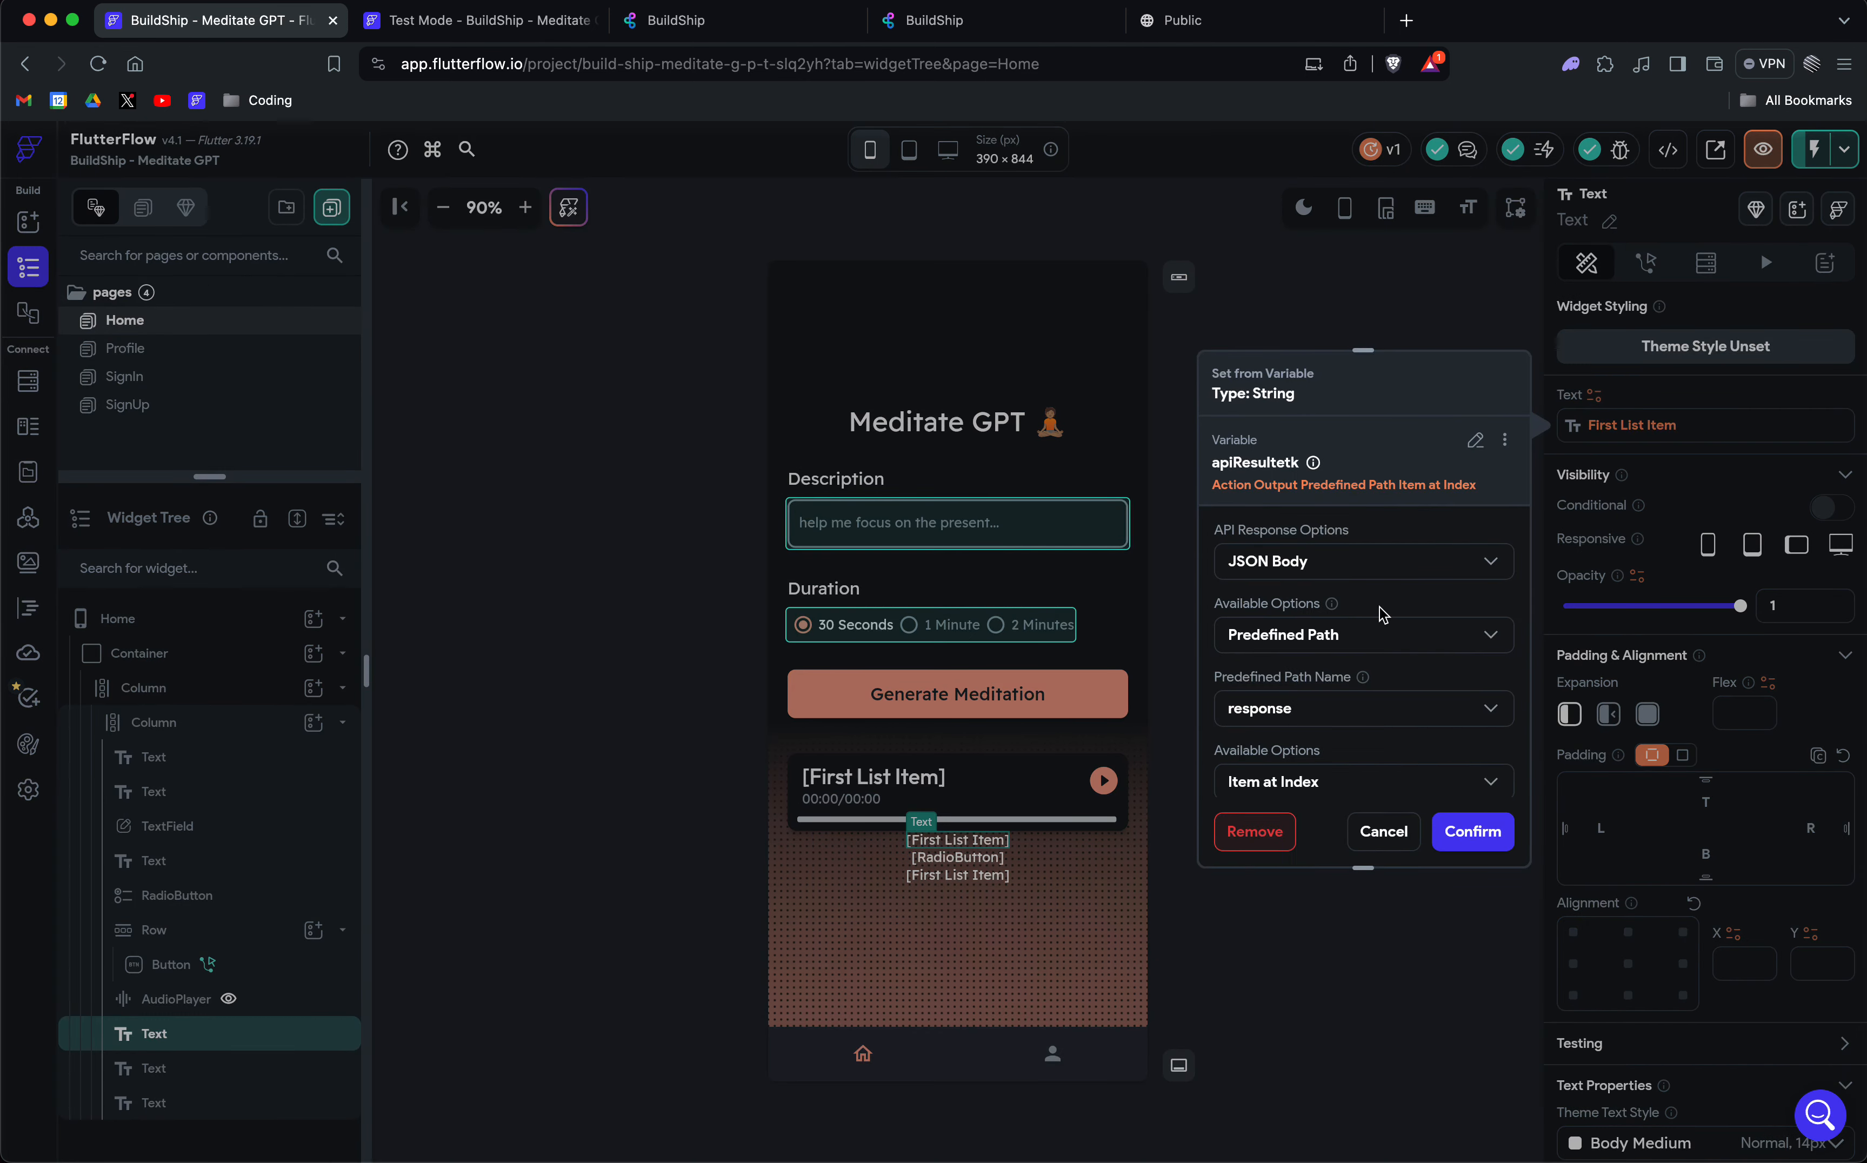
scroll(1381, 608, down, 2)
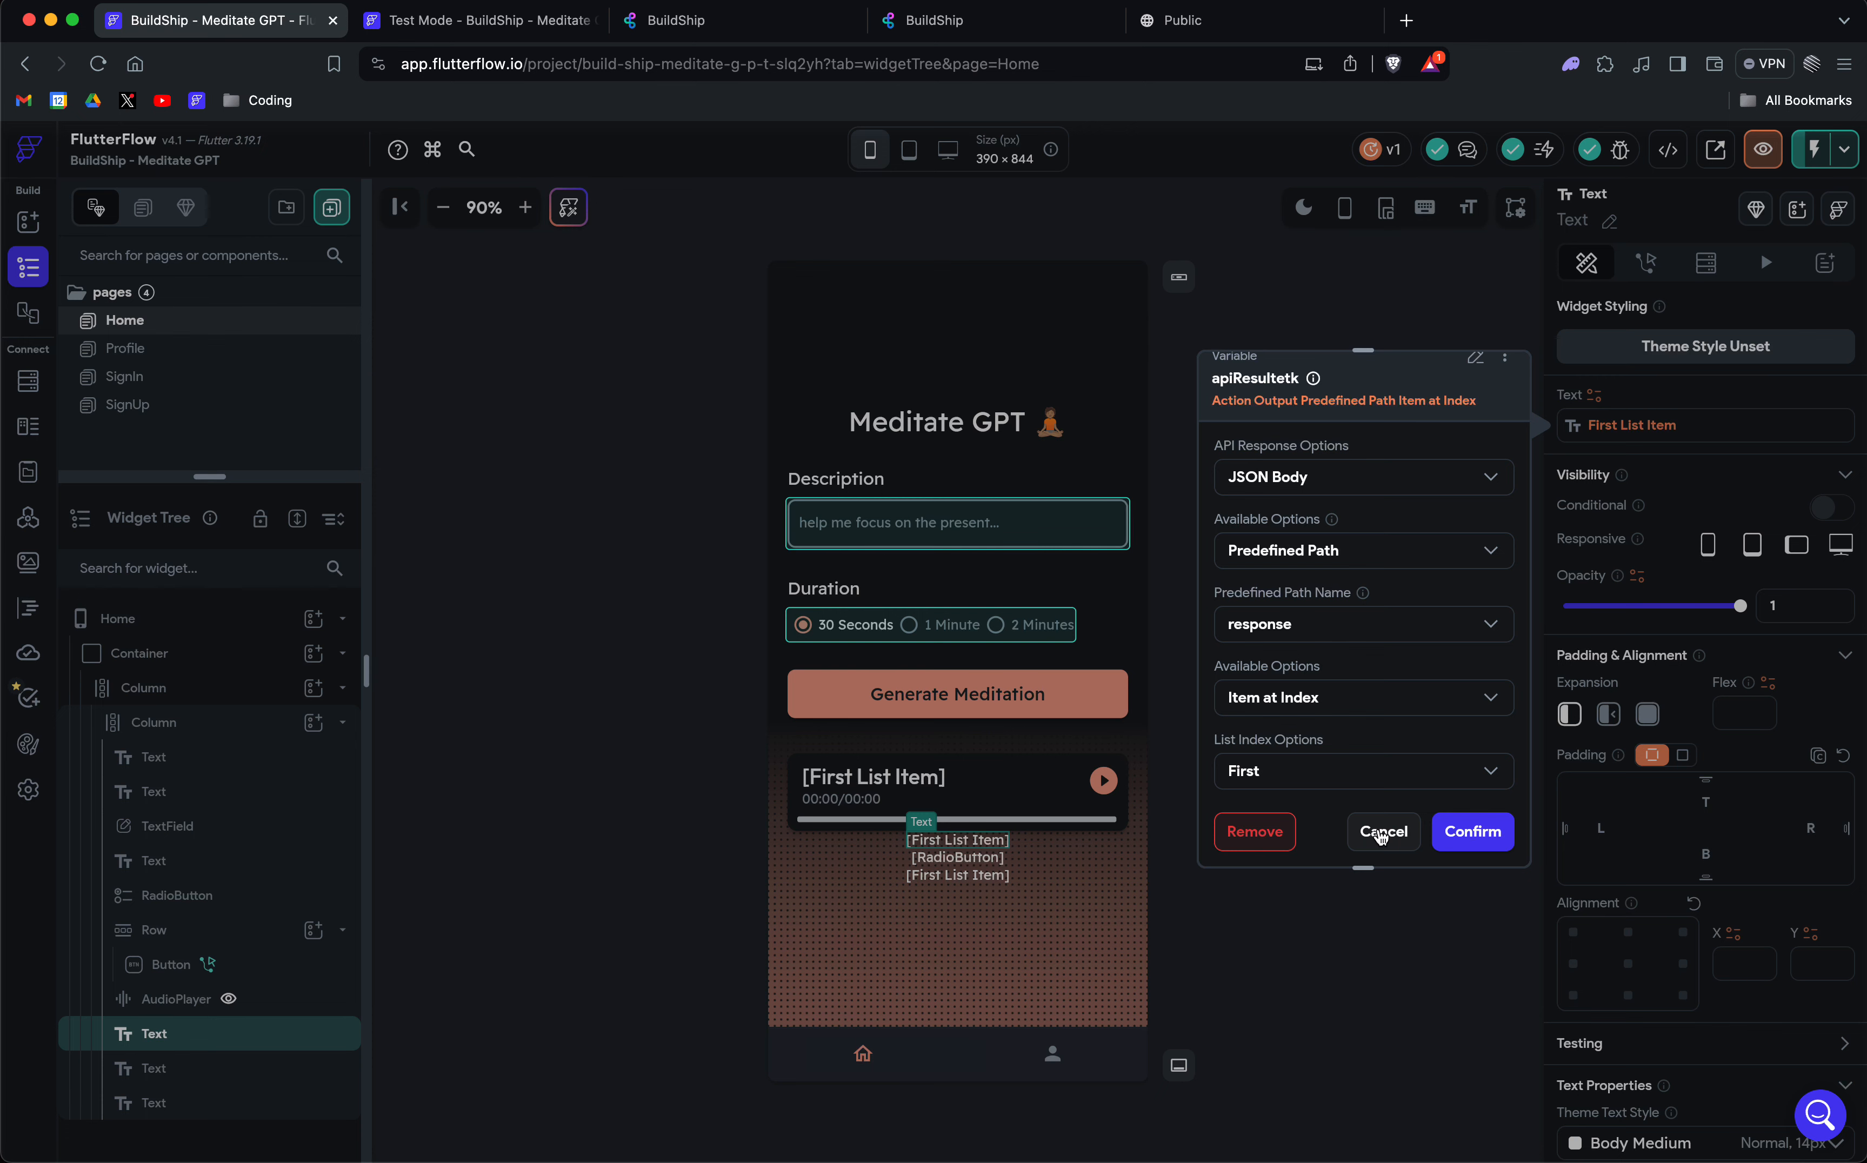
click(1382, 833)
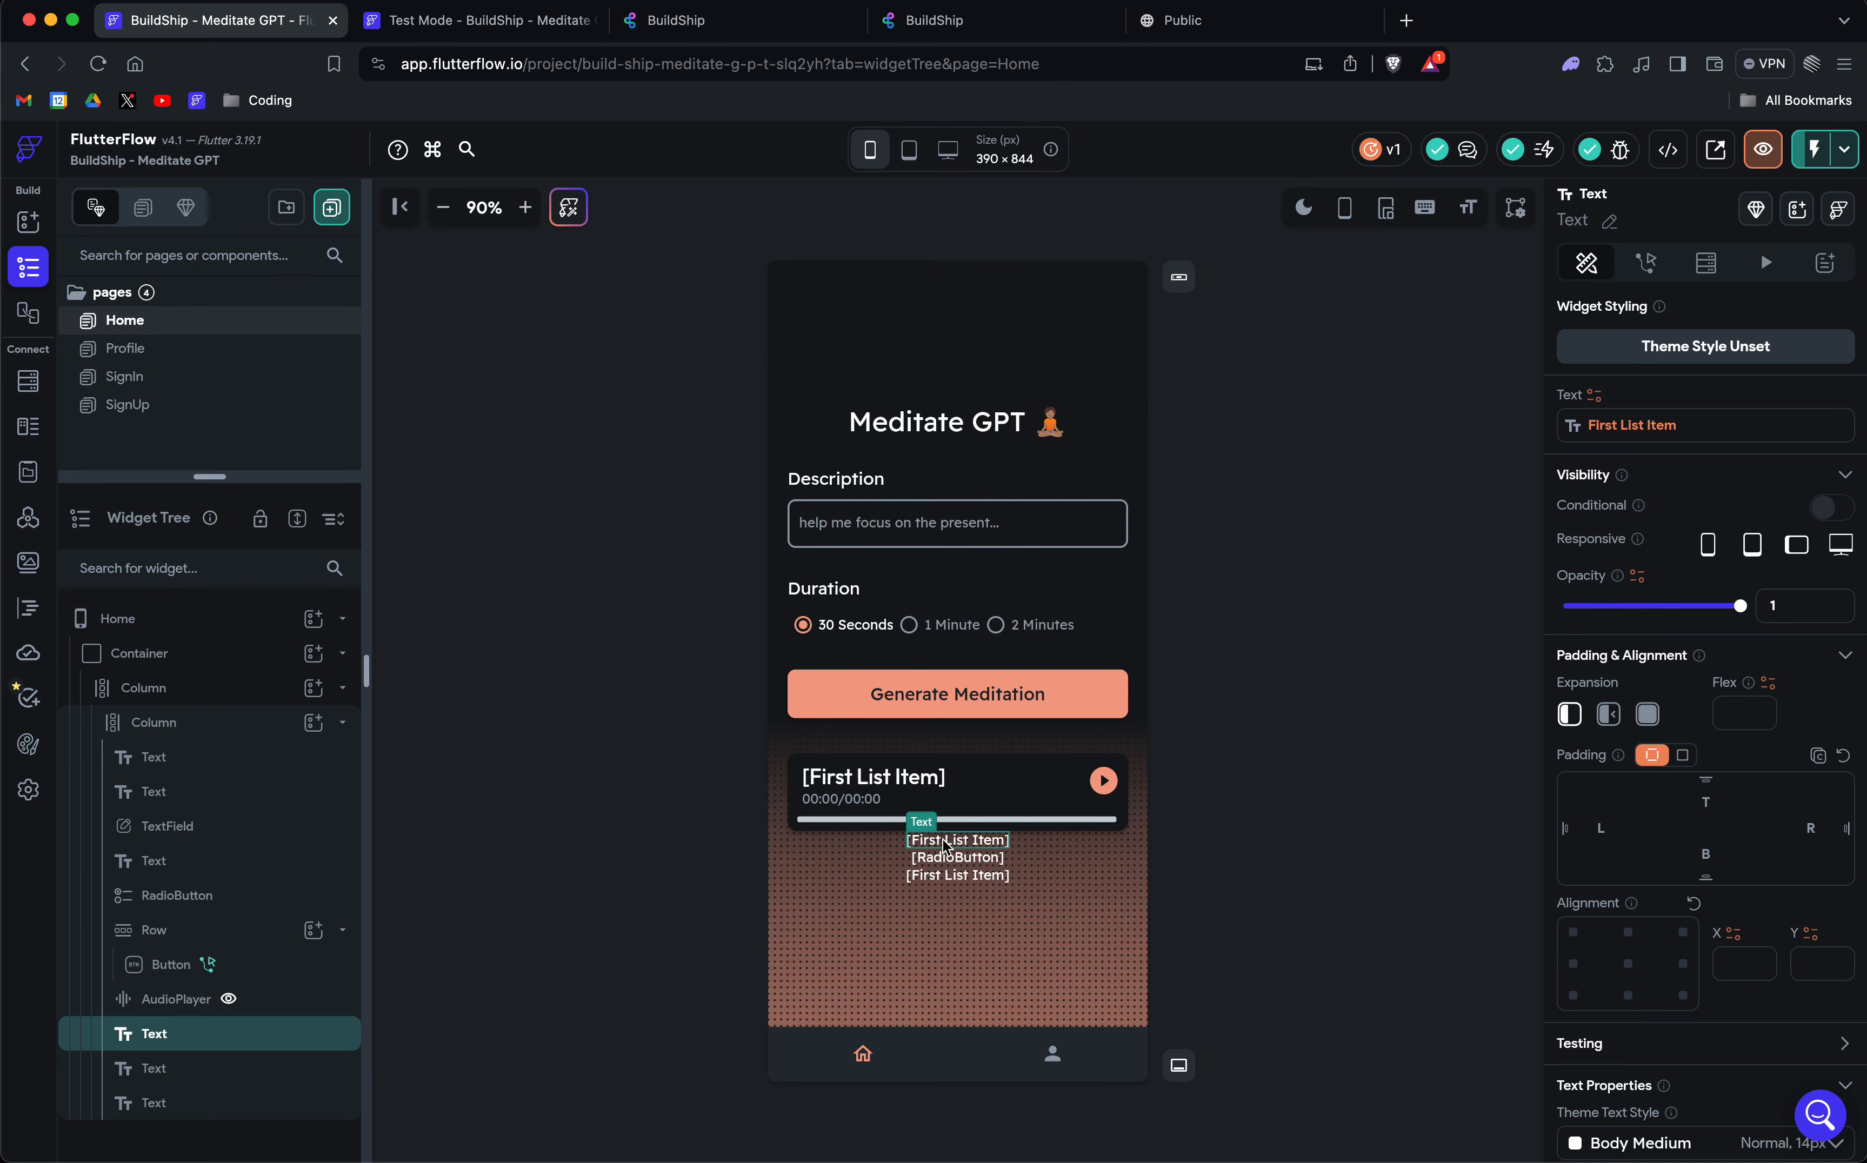
Inspect the text bound to the radio button and the variable settings of the last text below it.
click(953, 860)
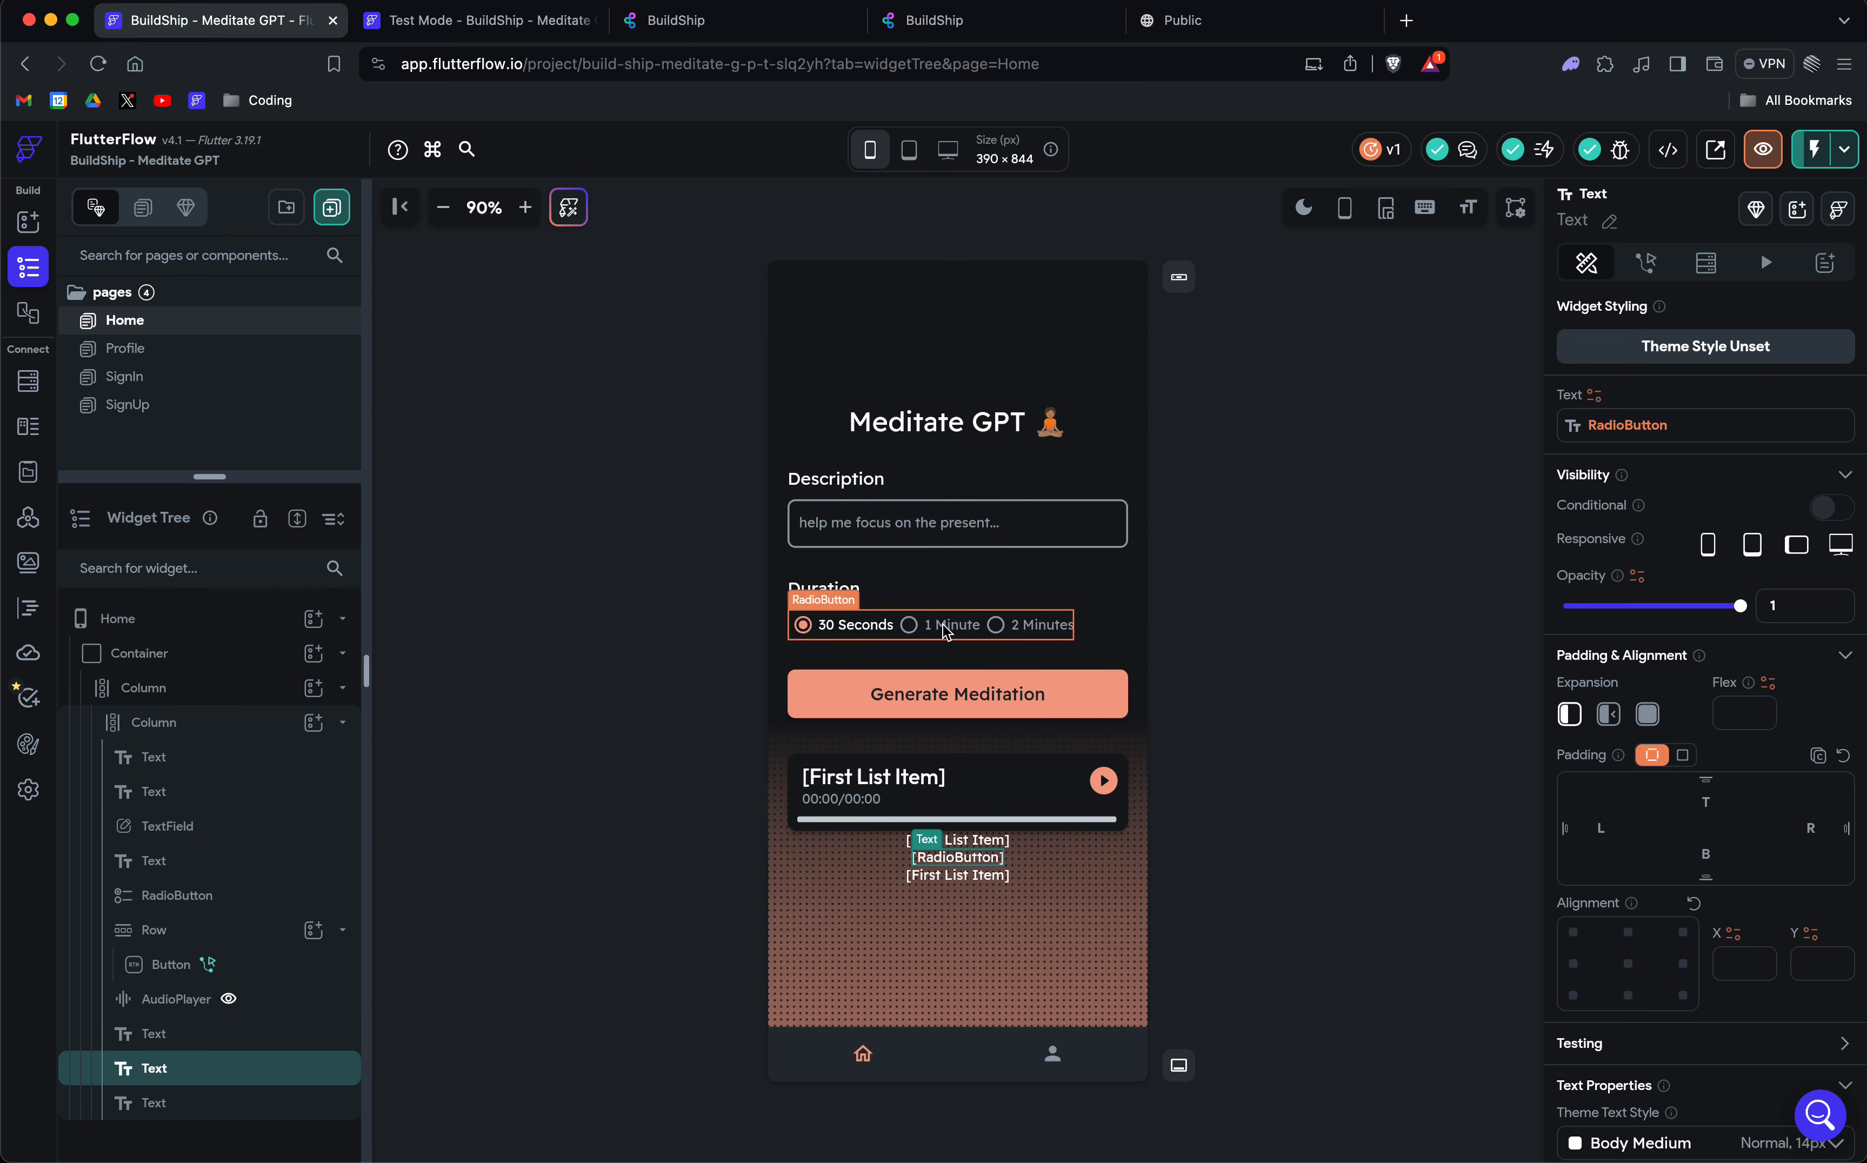
click(970, 878)
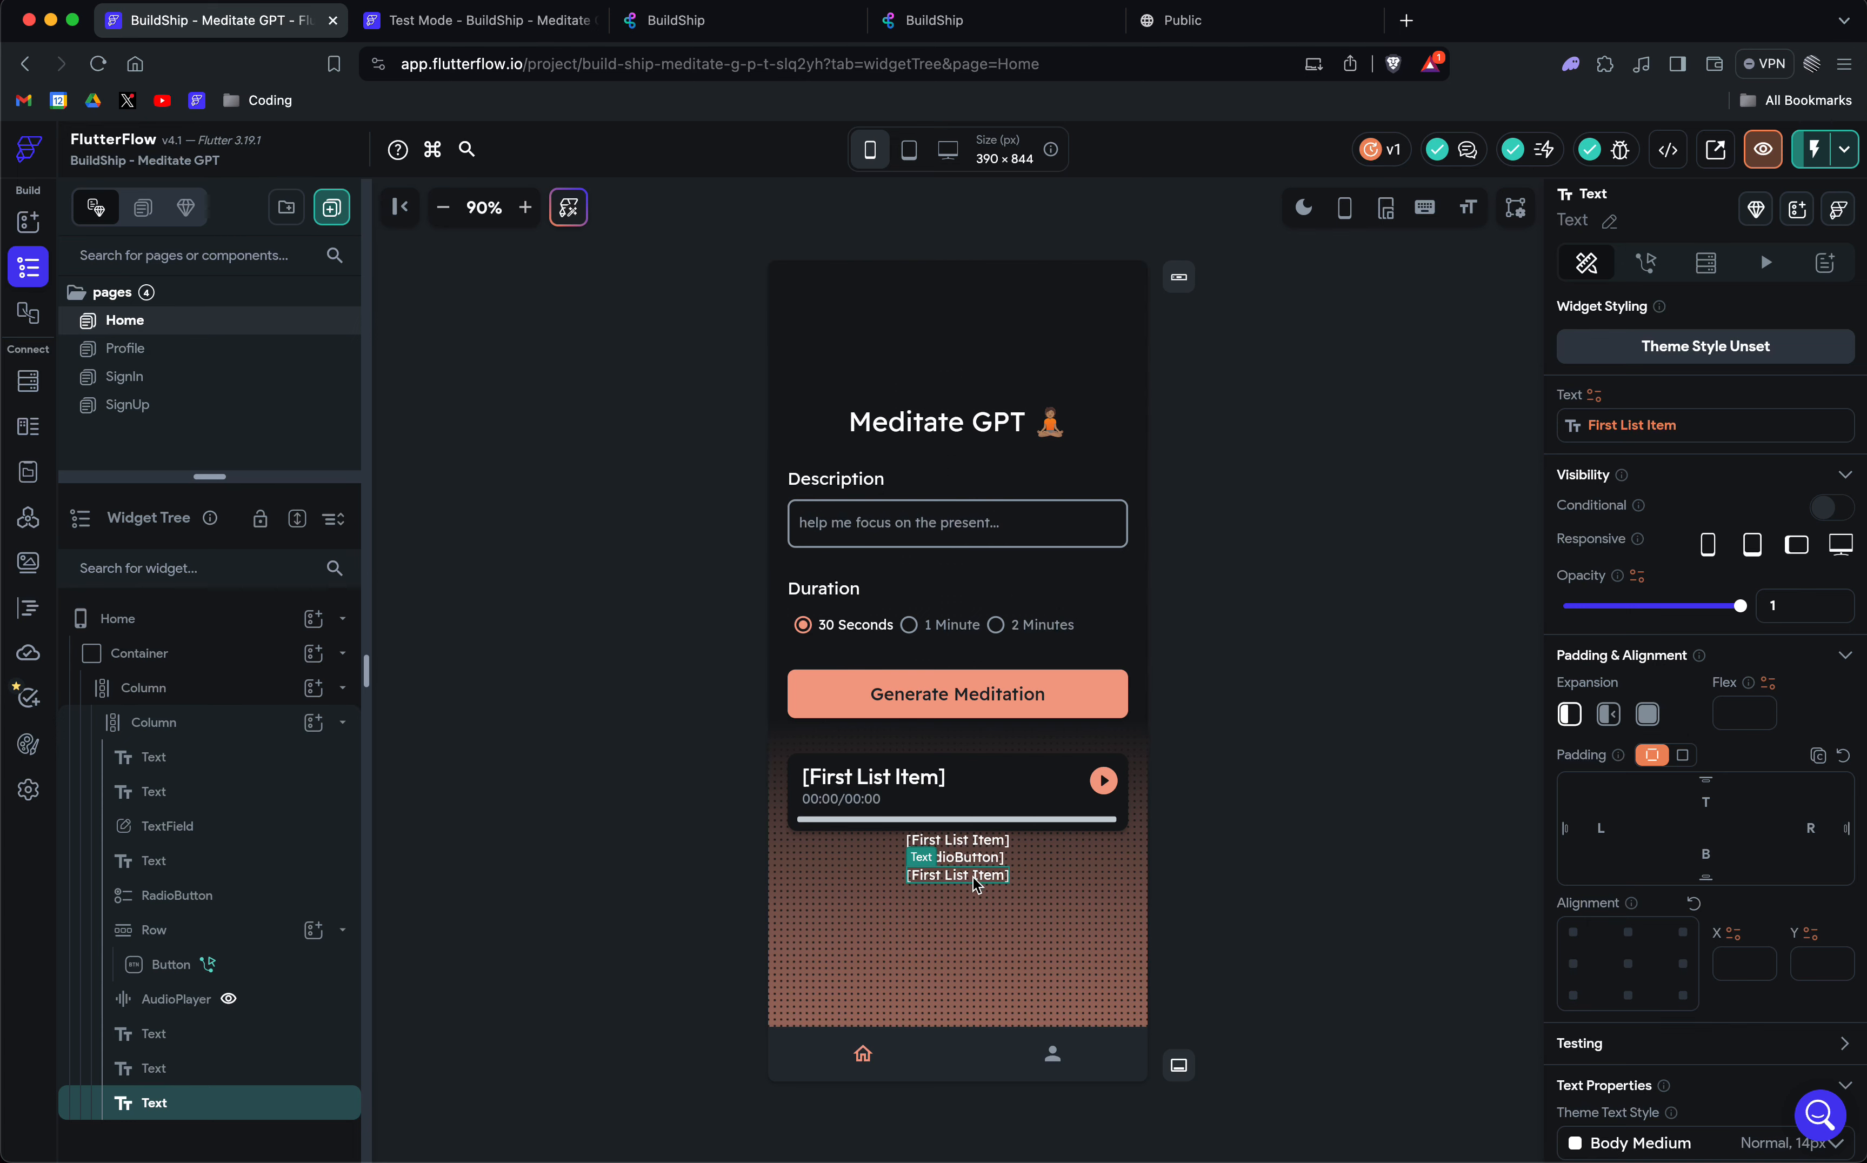
click(1630, 429)
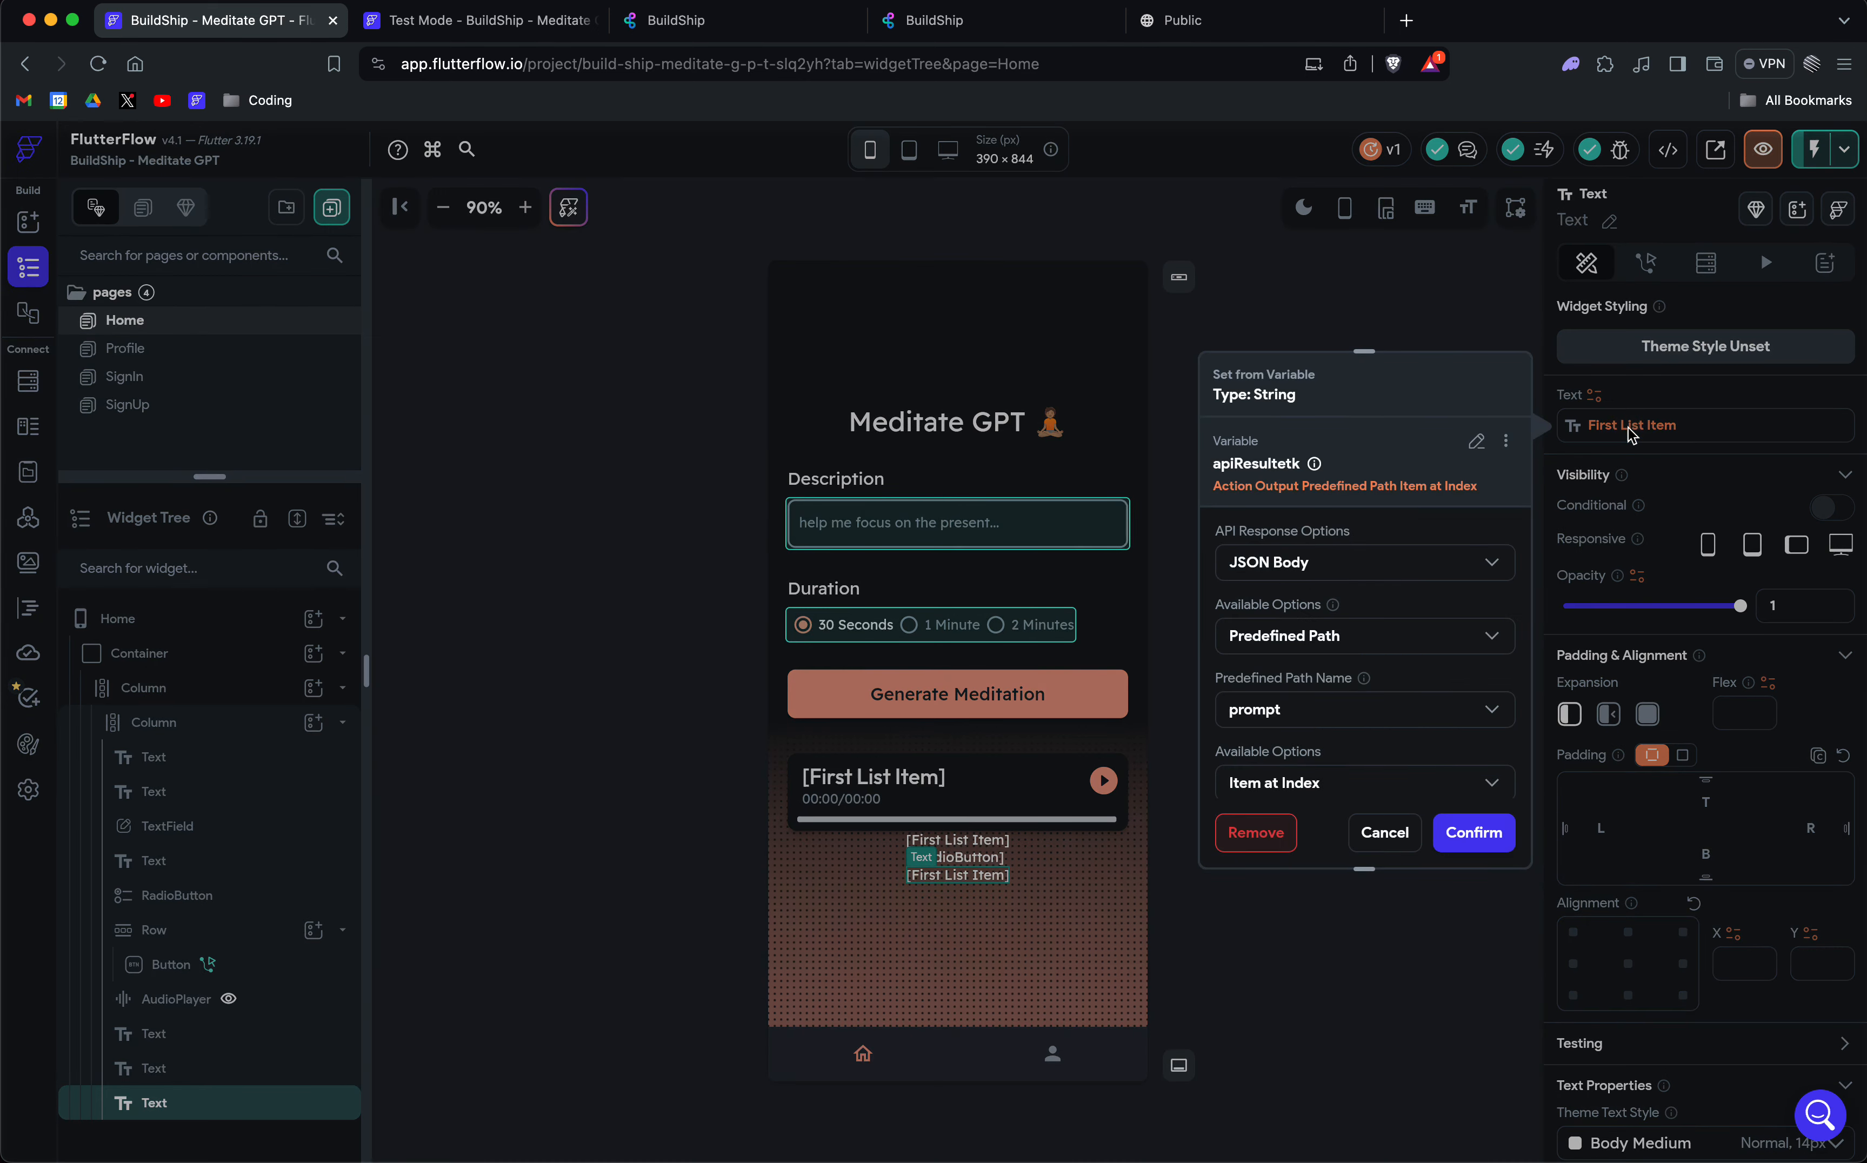
scroll(1409, 655, down, 3)
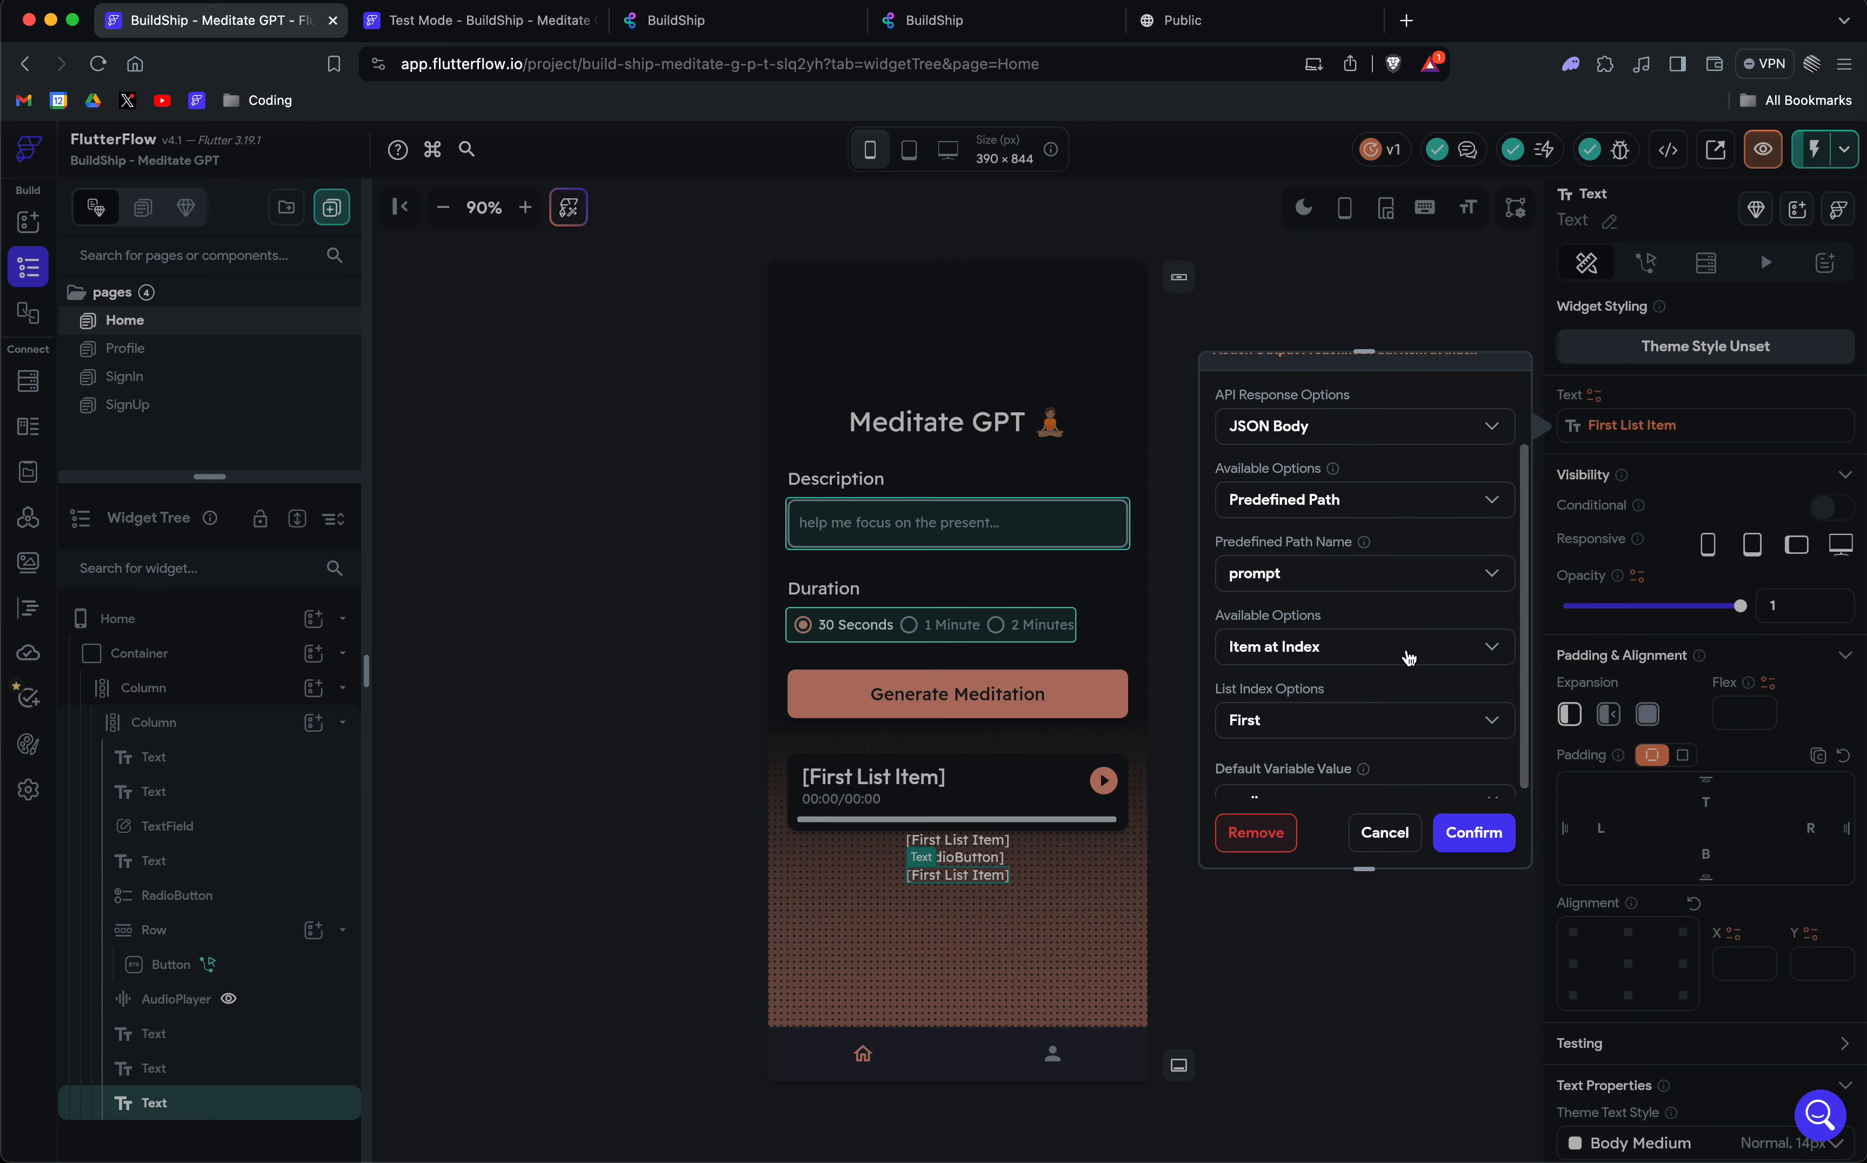
click(1384, 832)
Compare the predefined path names in the variable settings of the first and last texts below the audio player.
click(957, 840)
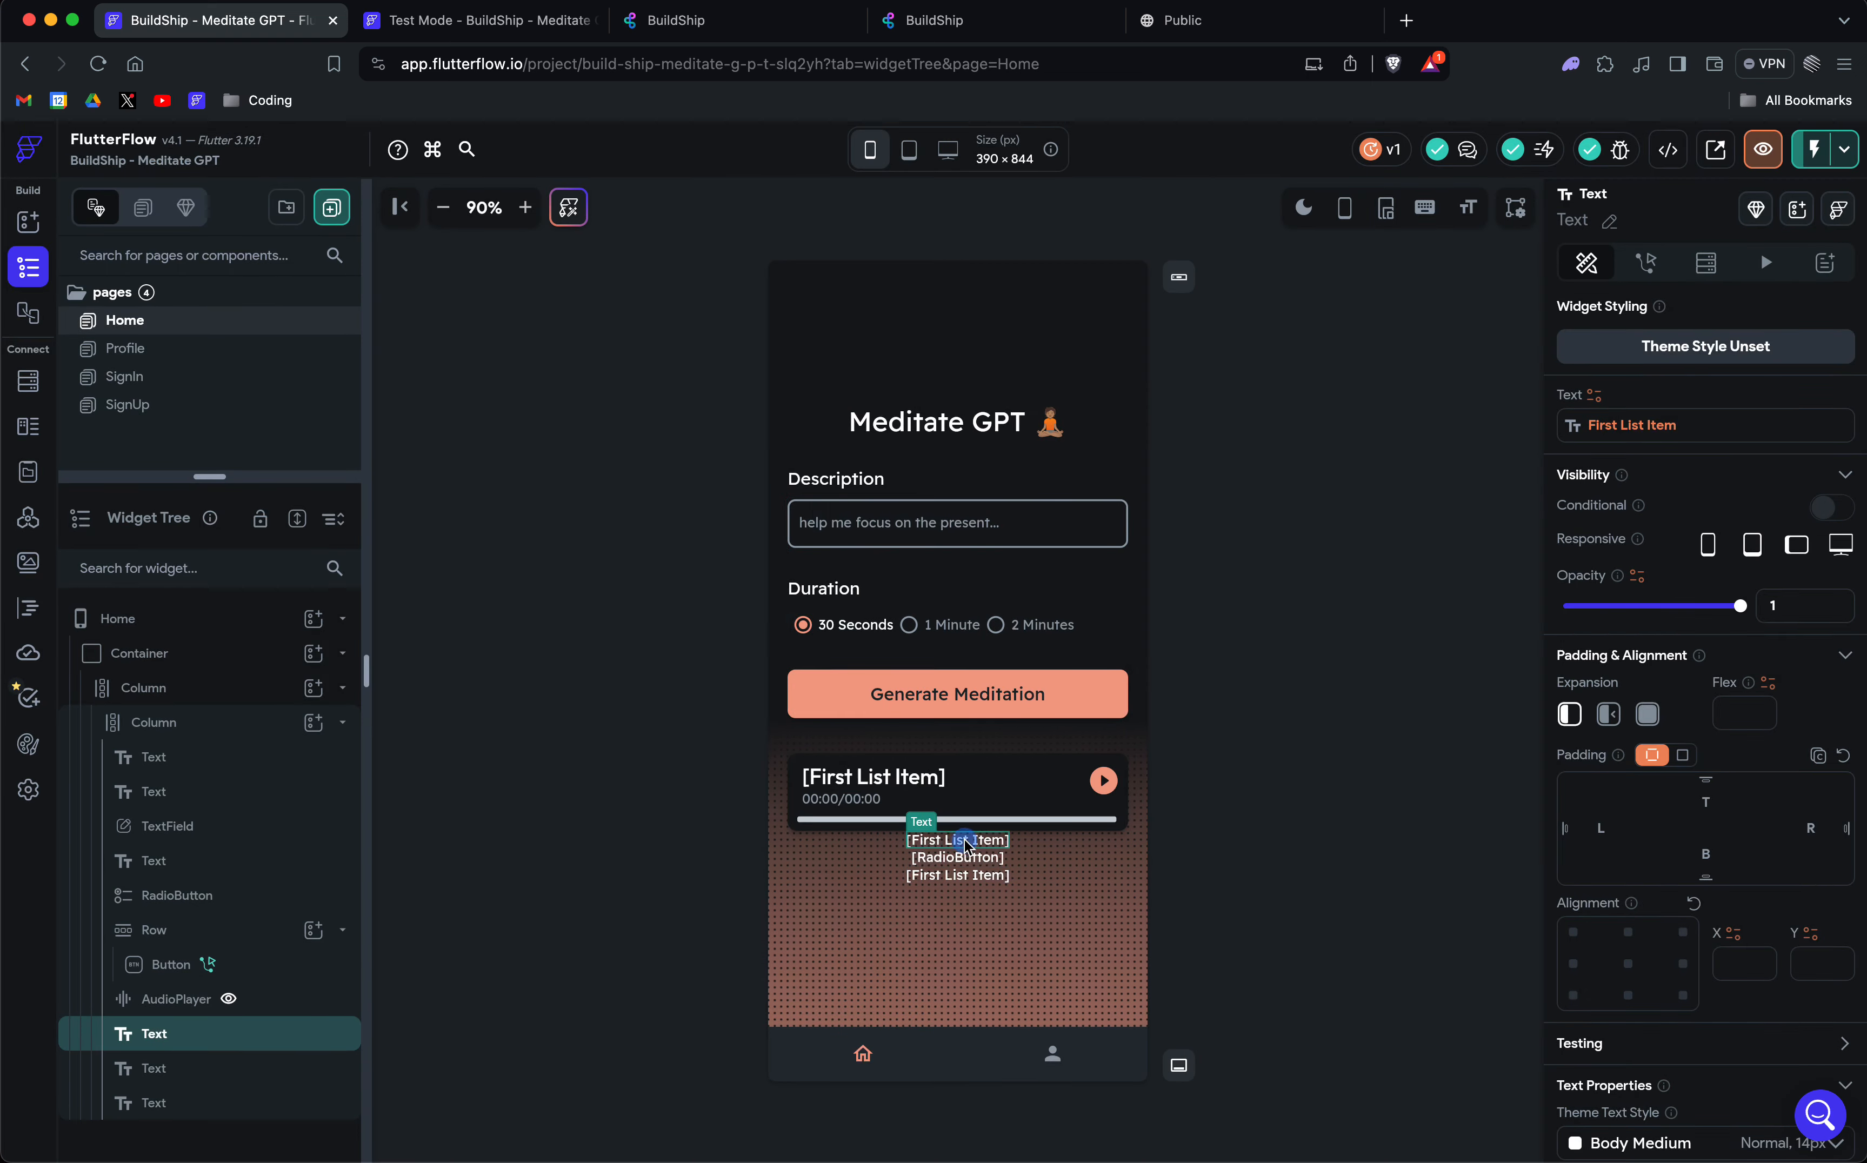
click(1640, 425)
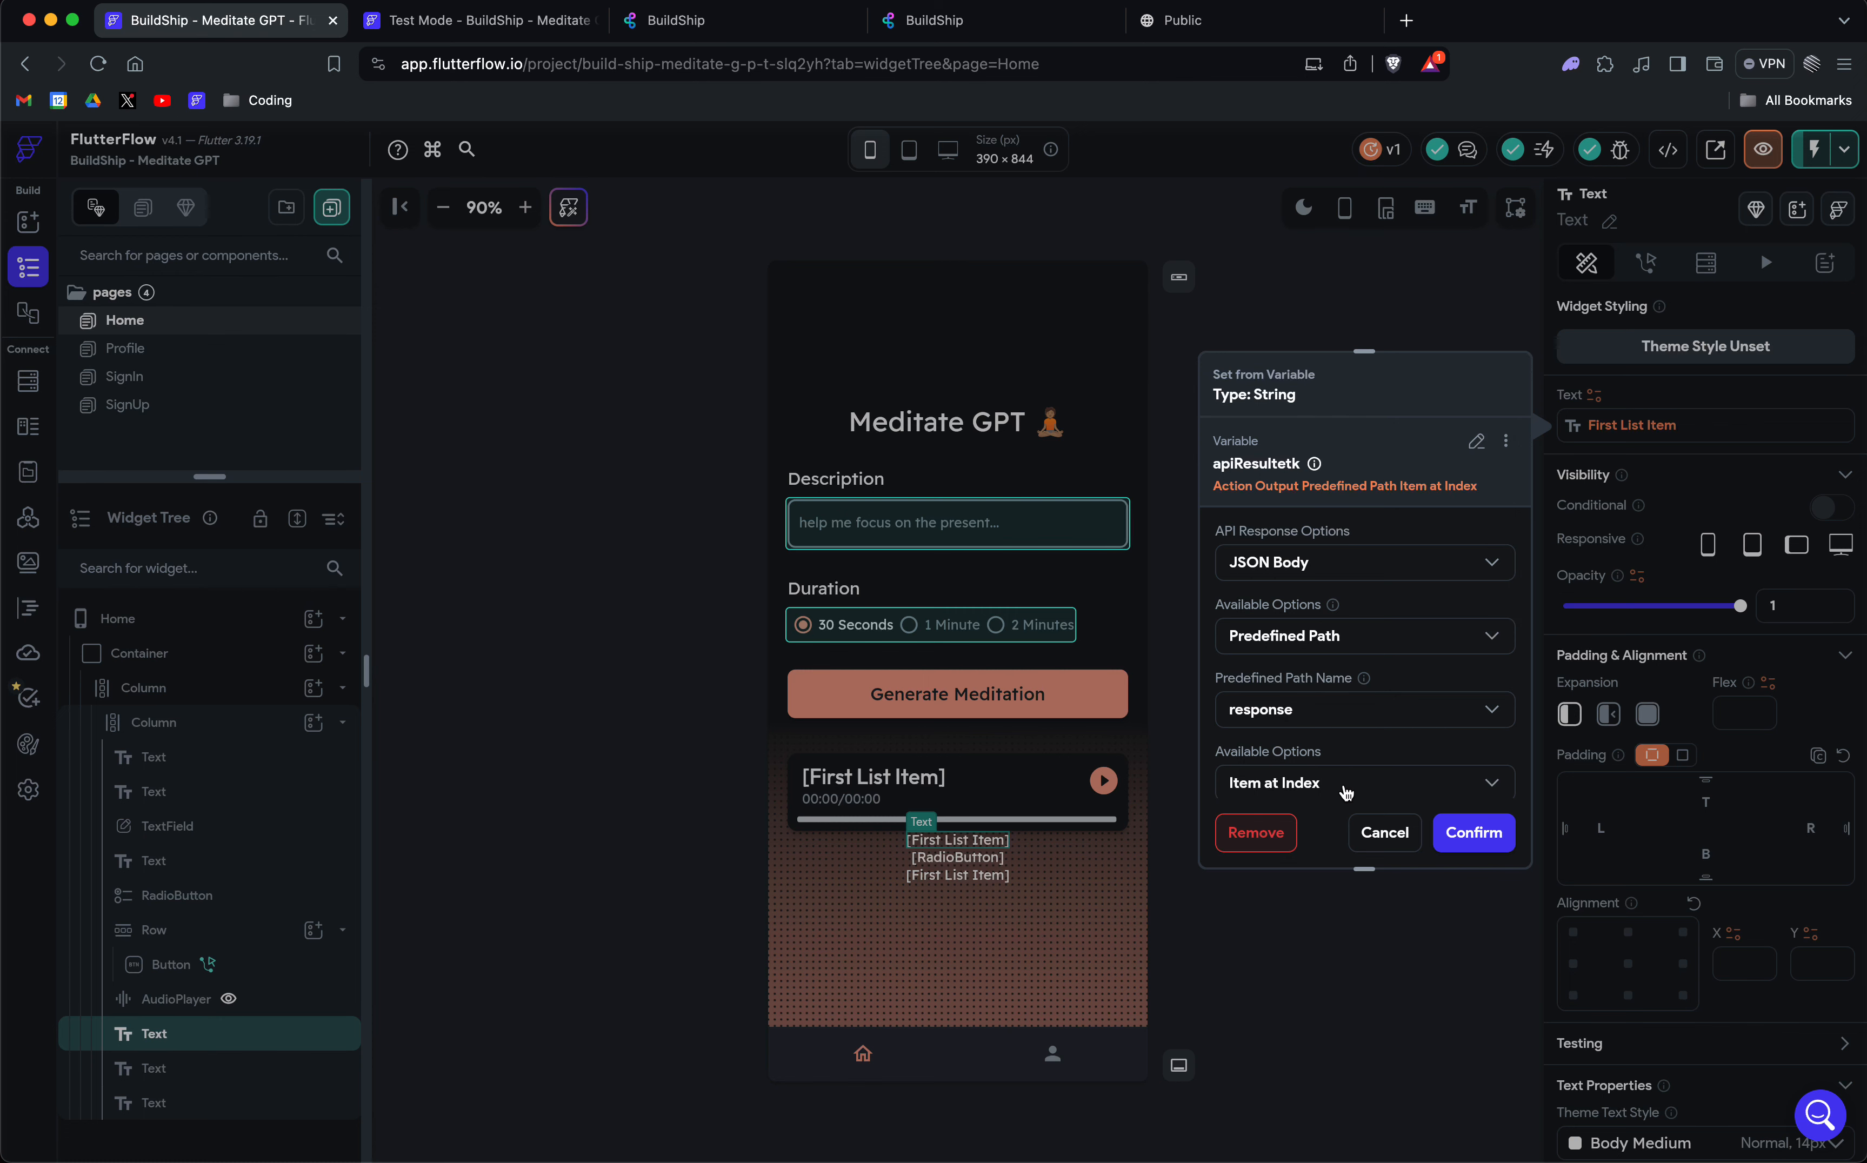
click(1381, 831)
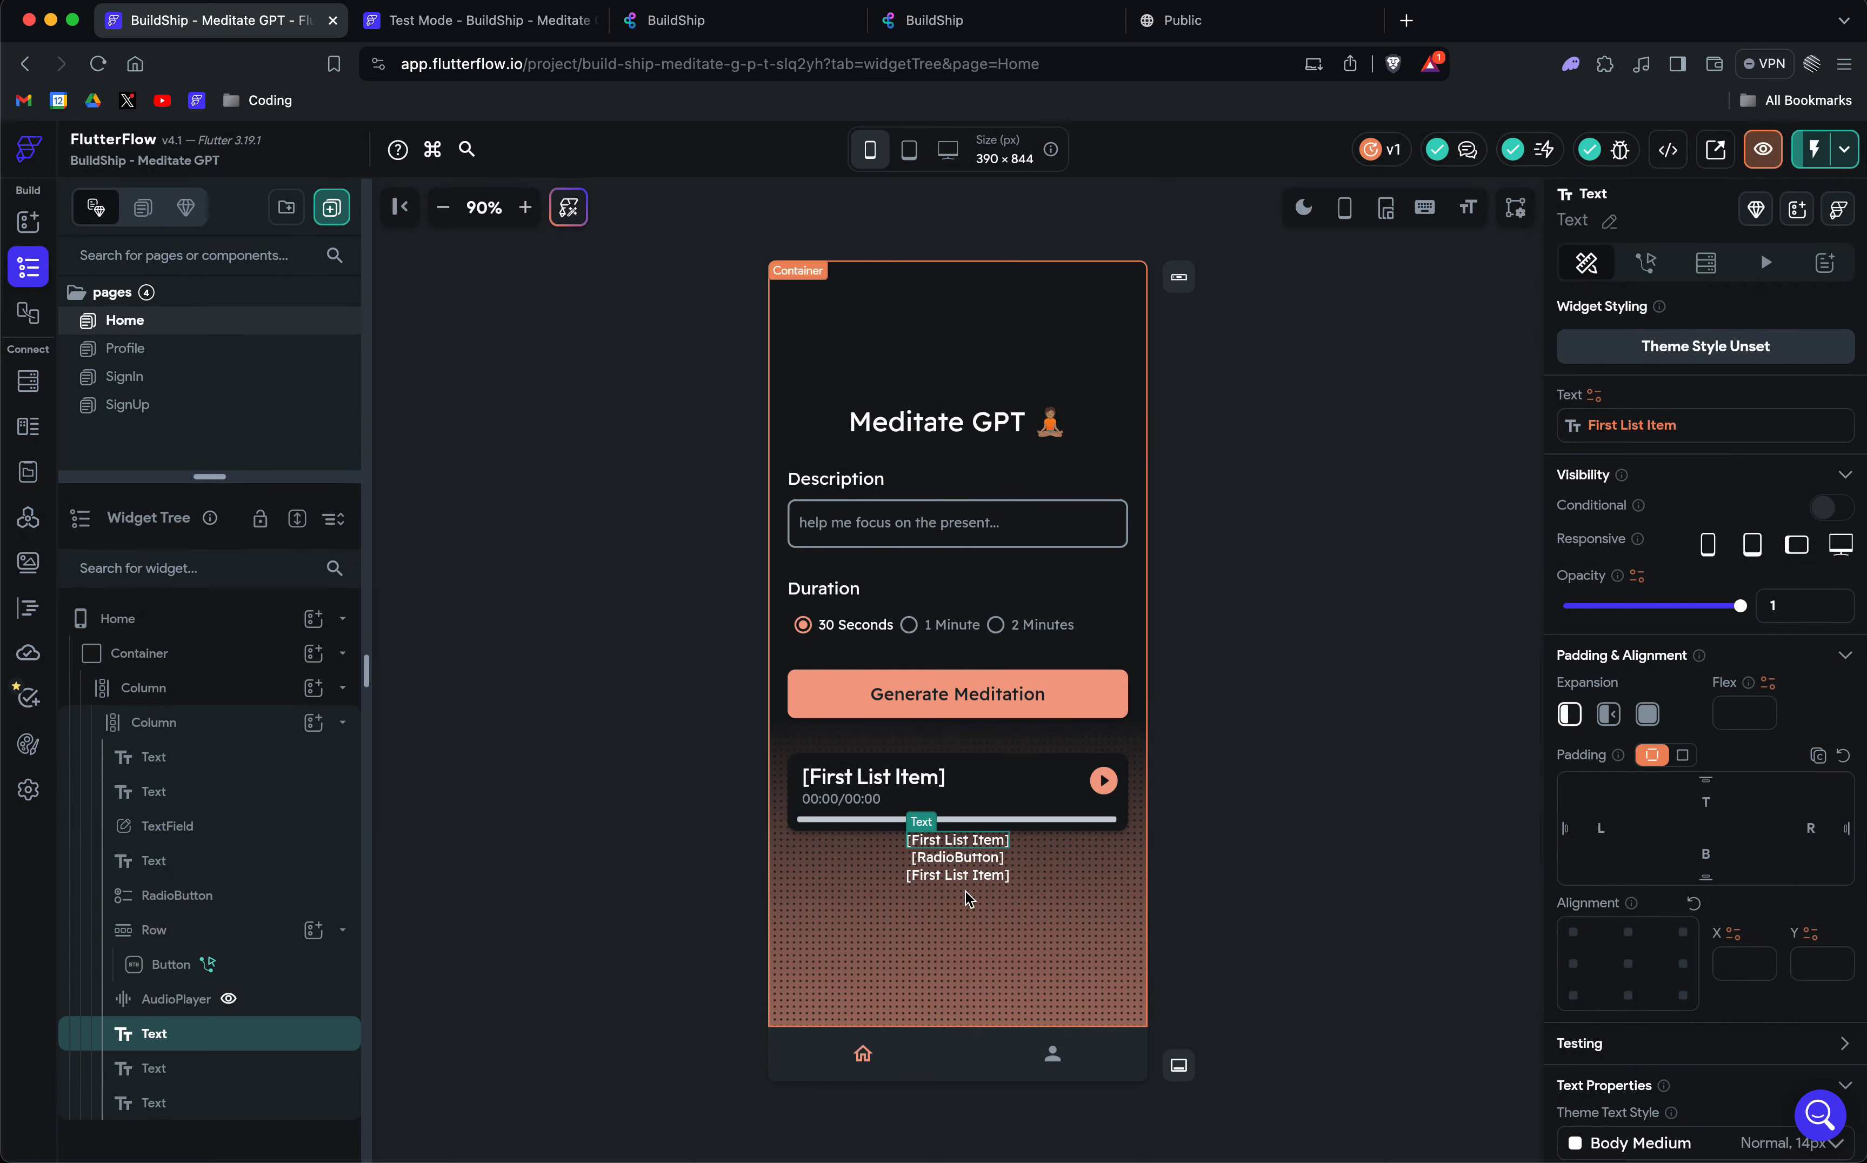
click(970, 875)
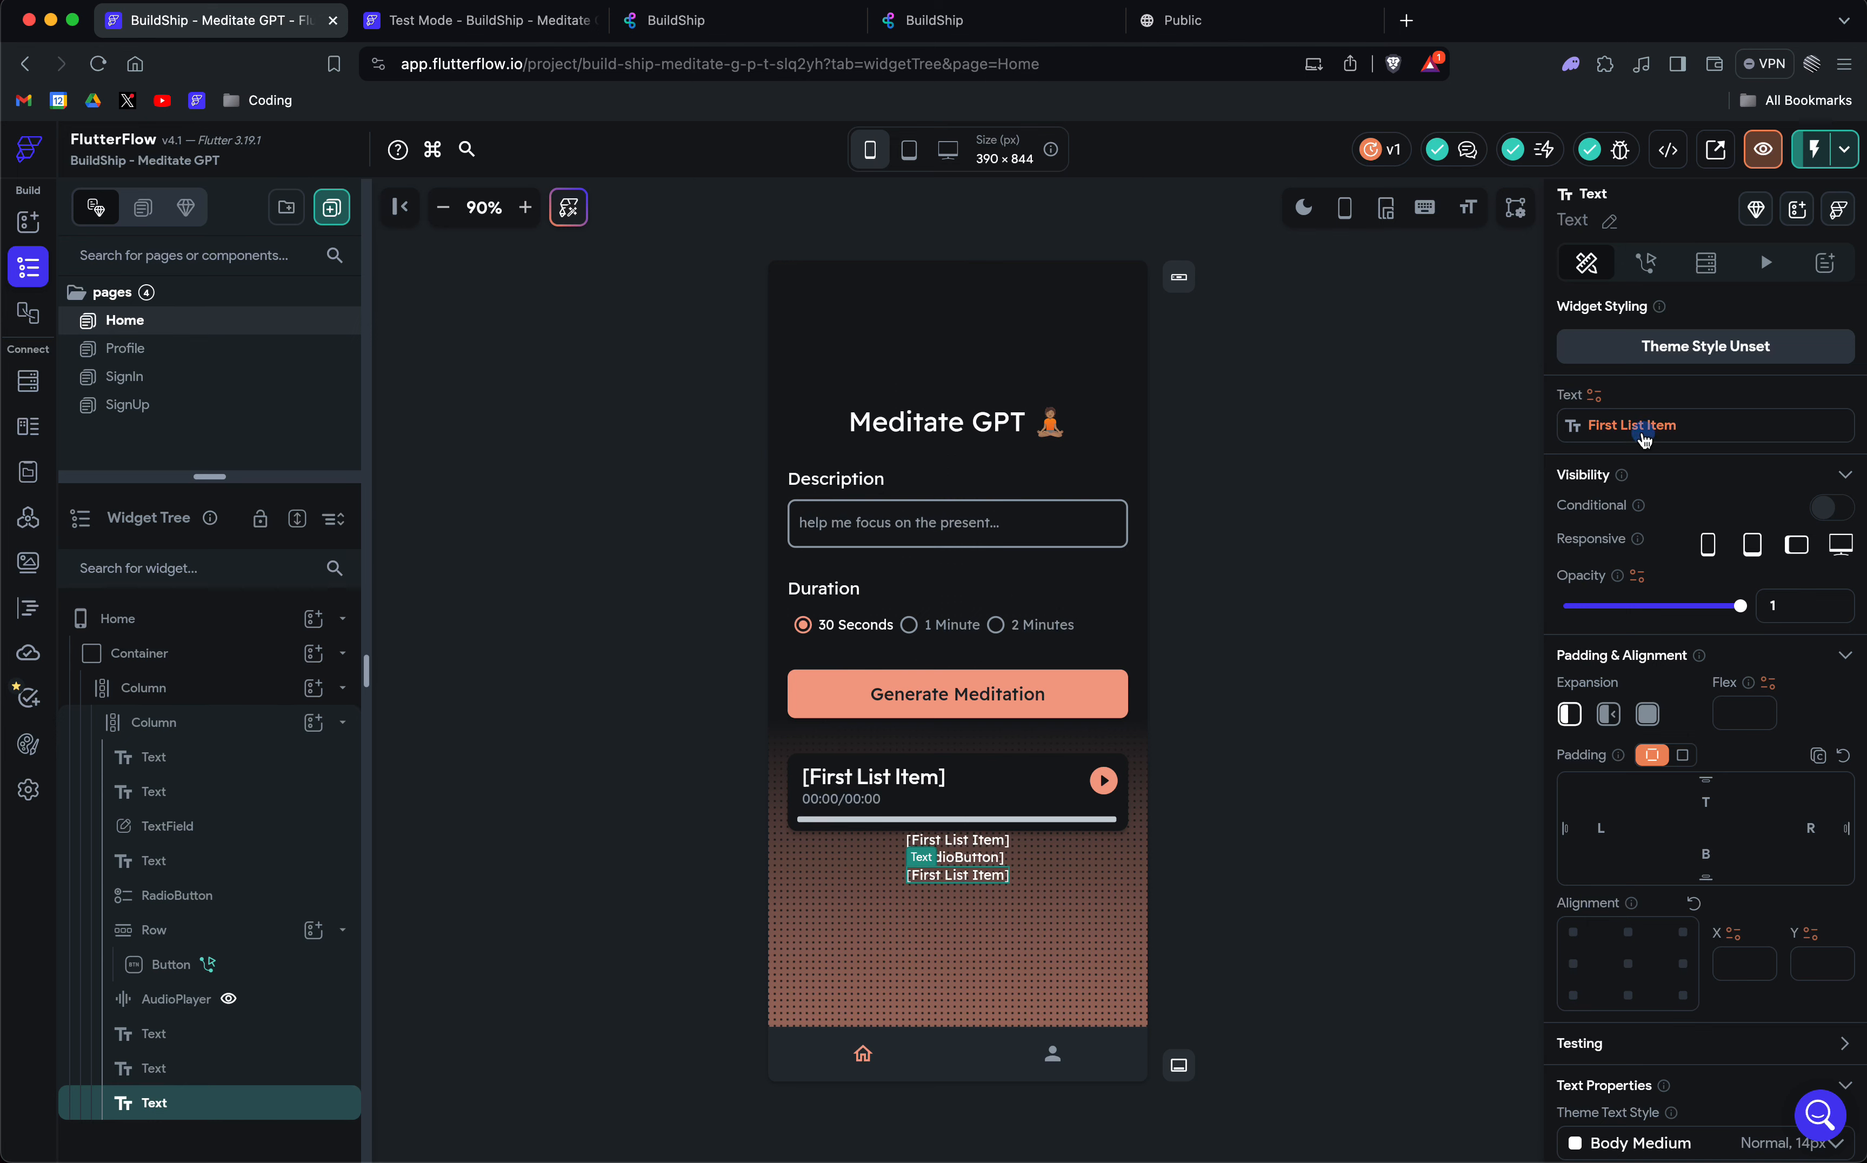
click(1640, 425)
scroll(1302, 733, down, 4)
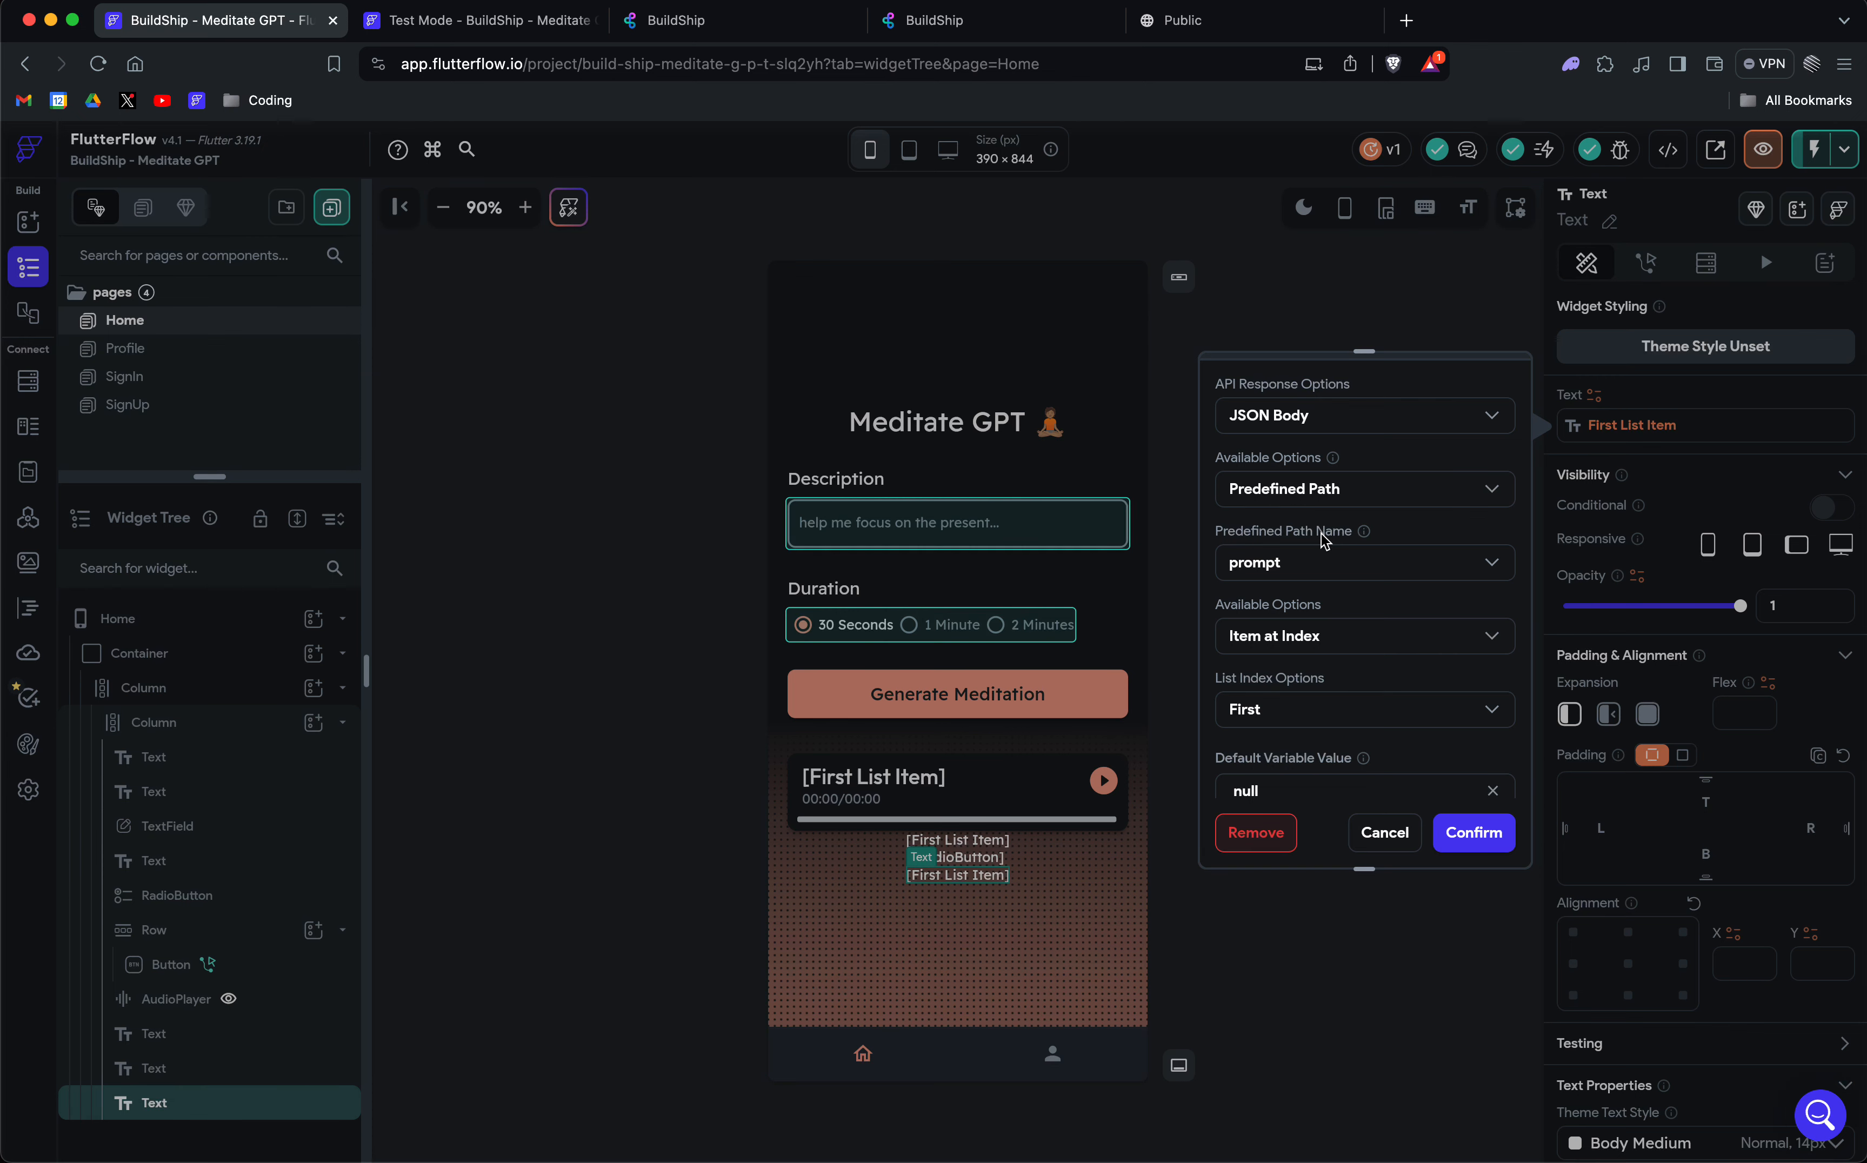
click(1385, 834)
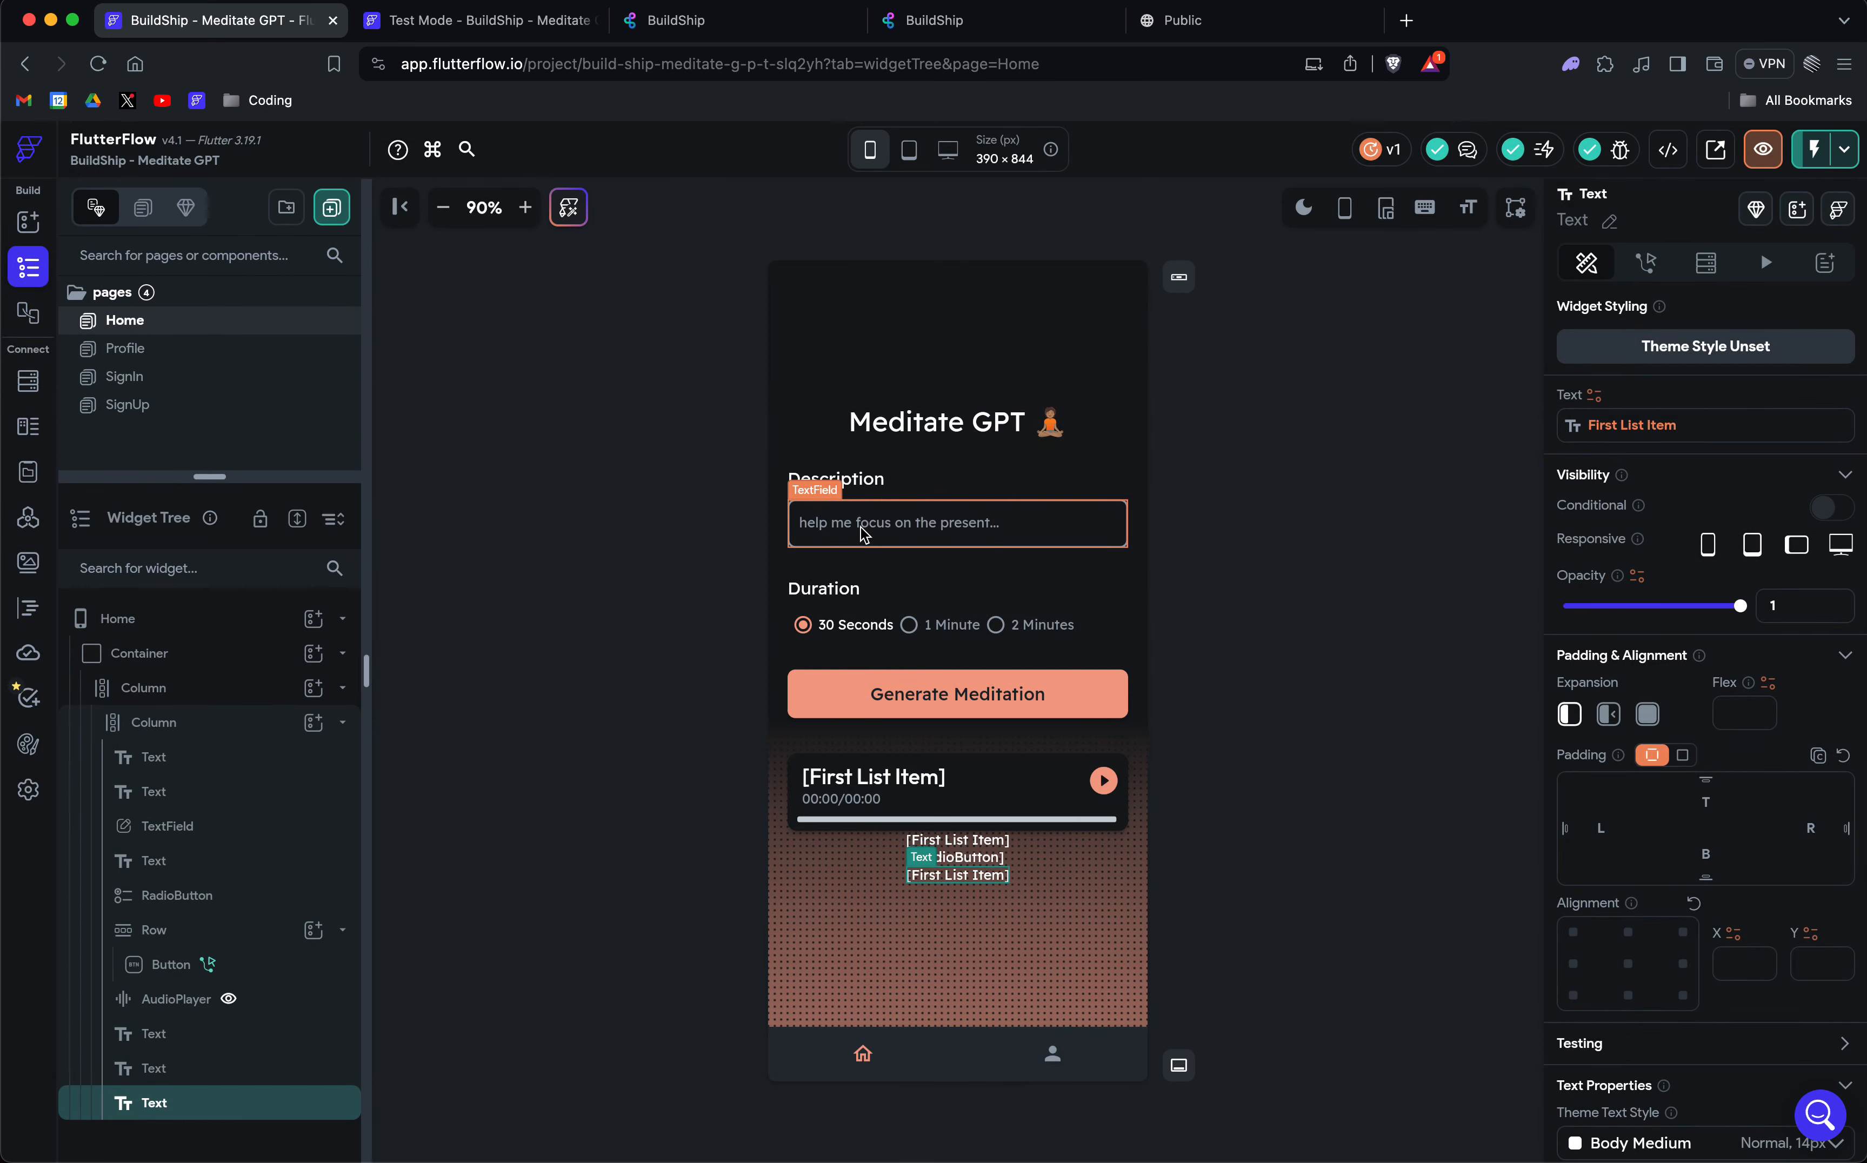
Compare the test app's generated output with the text and audio player widgets on the builder's Home page.
click(446, 18)
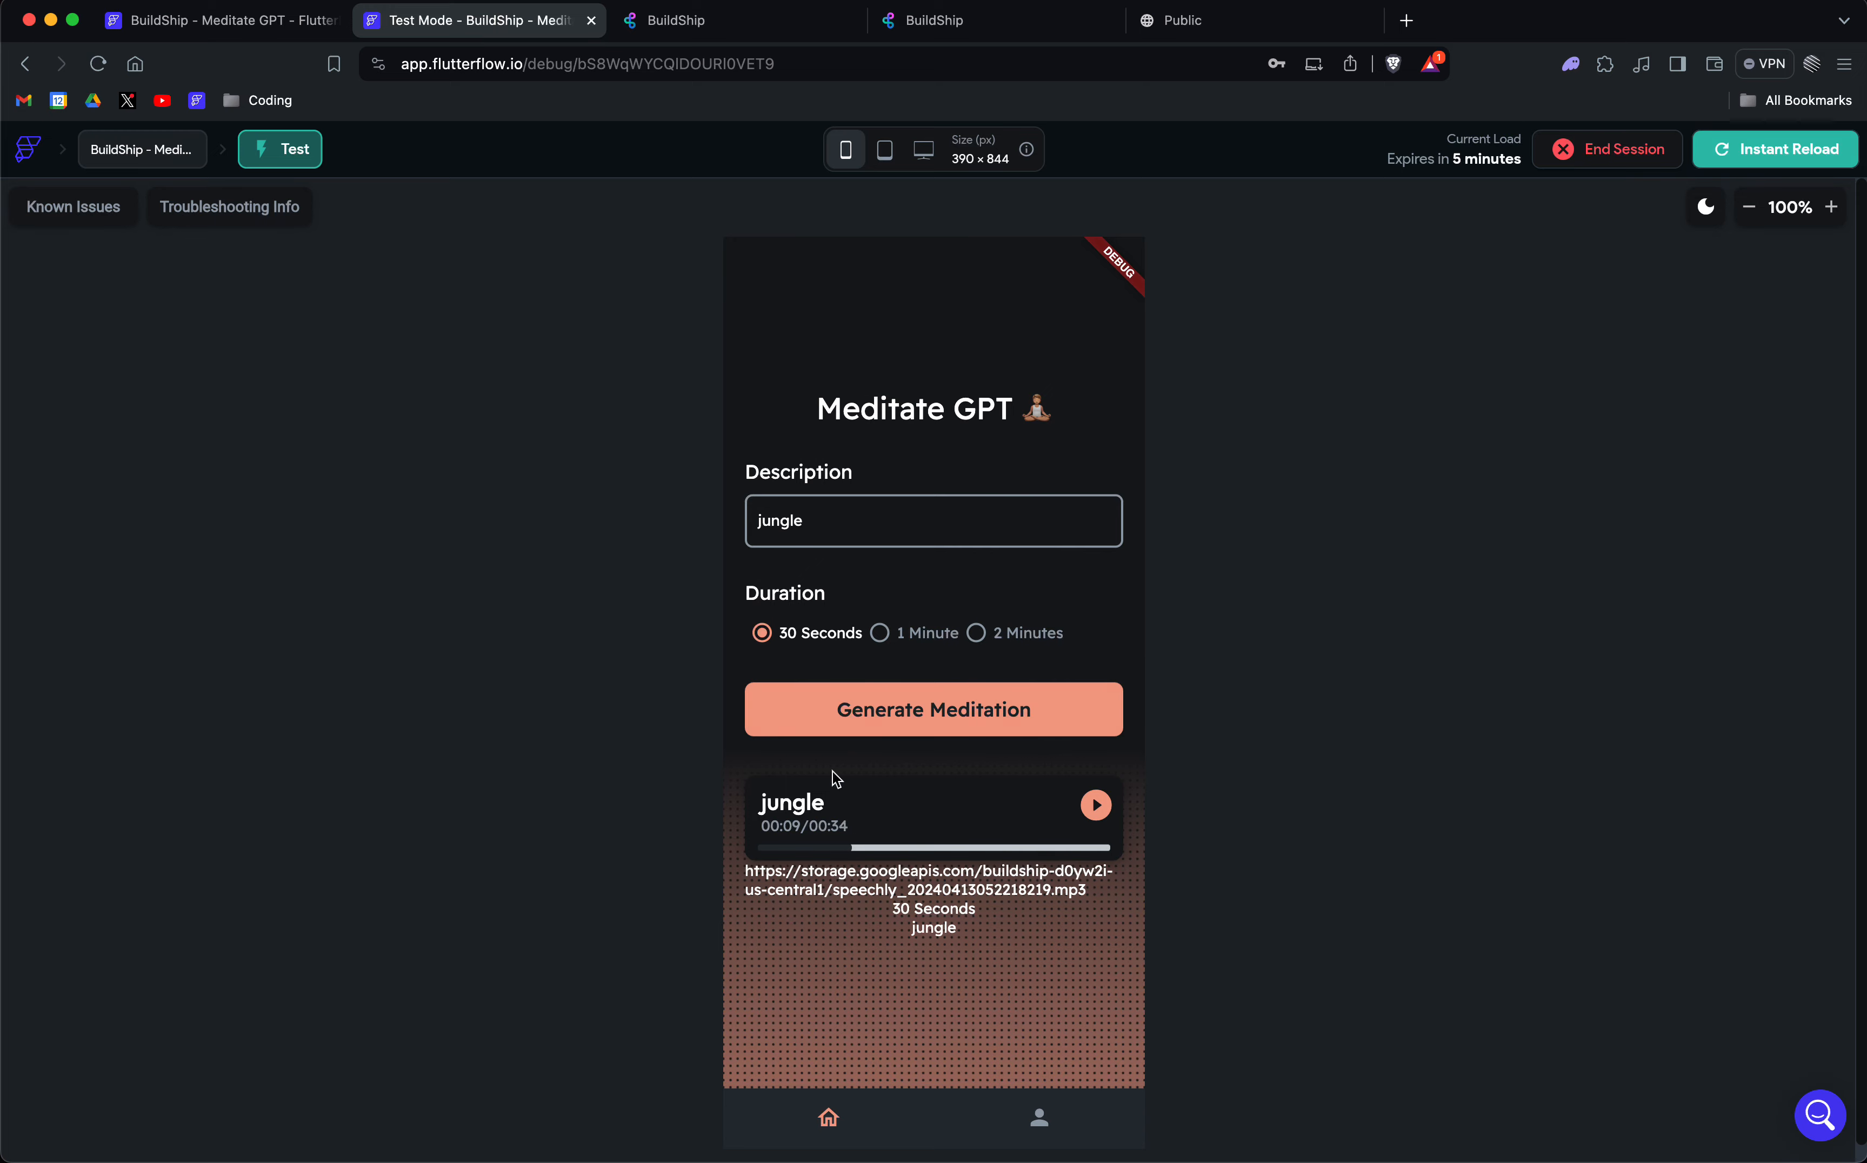
click(224, 20)
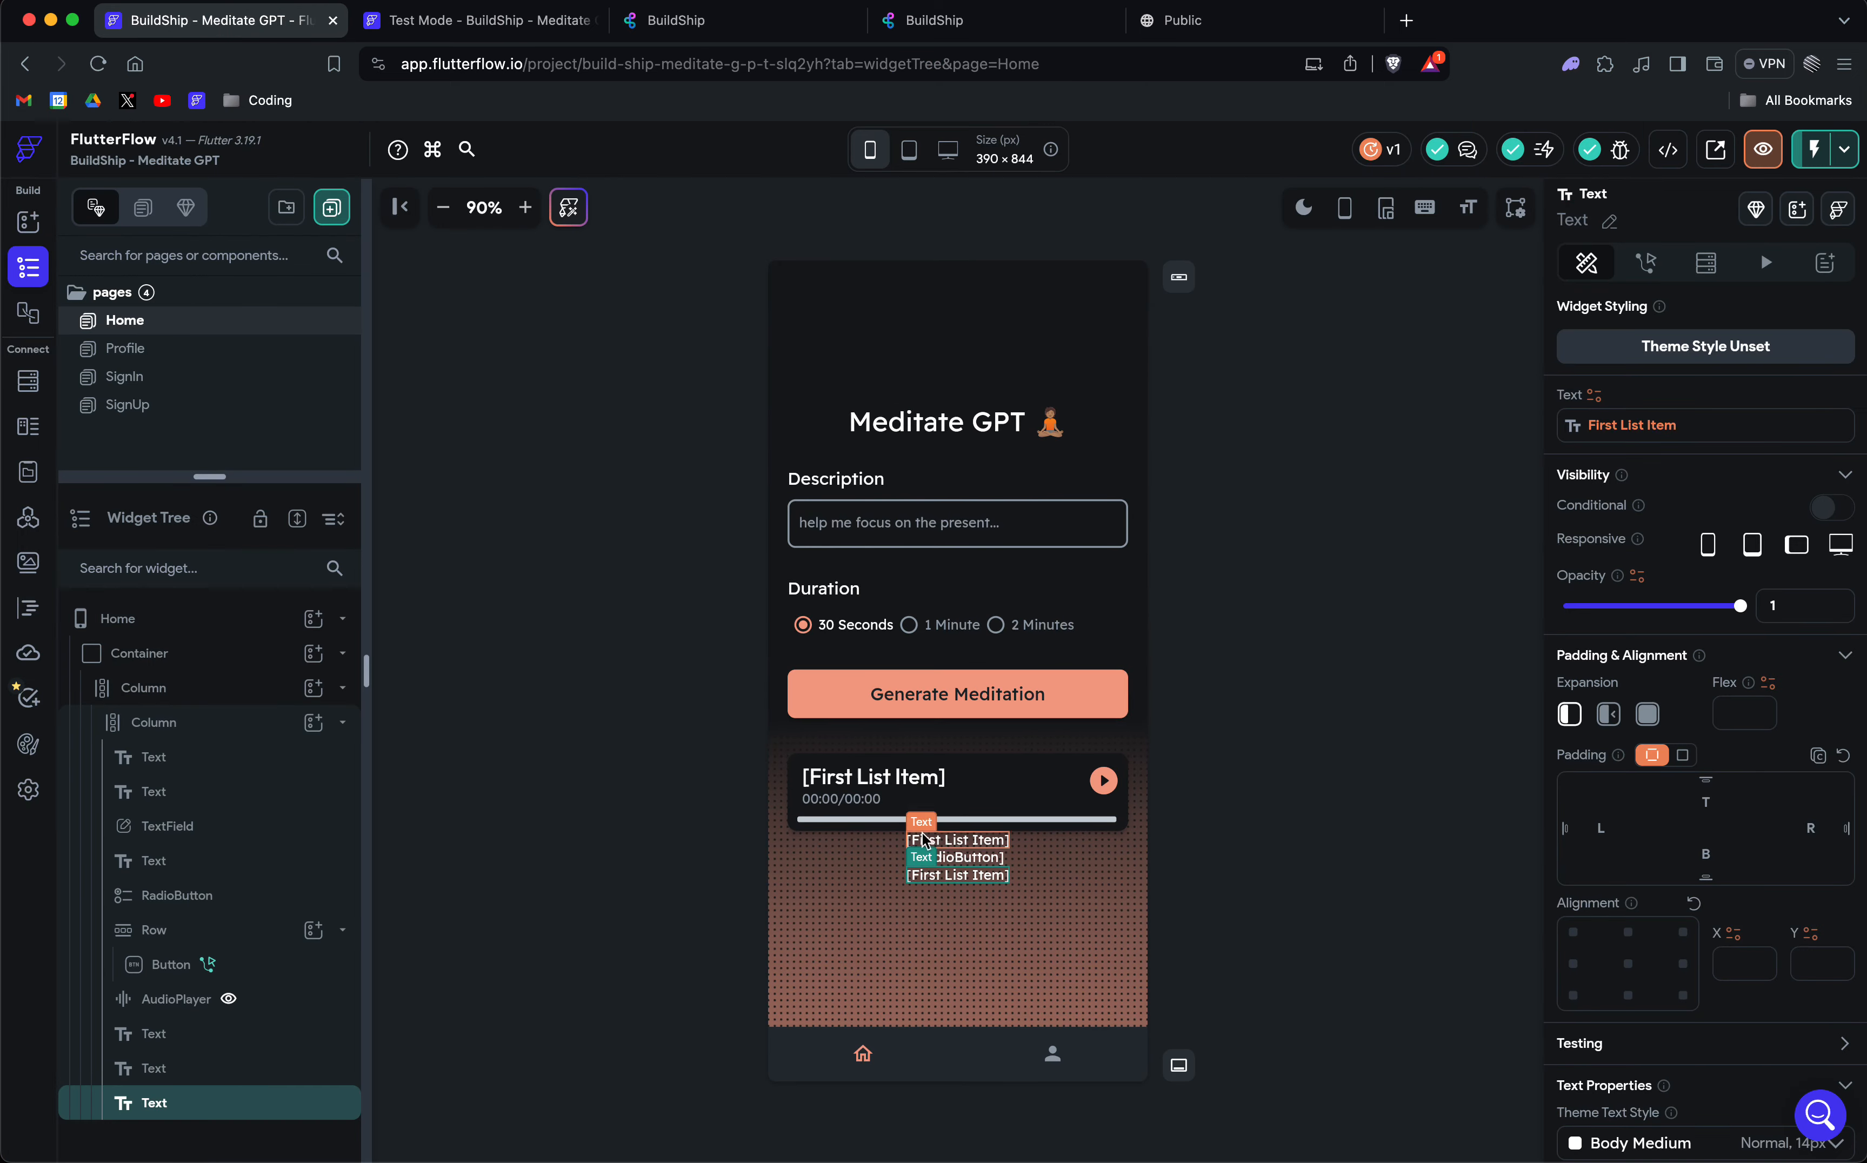
click(887, 790)
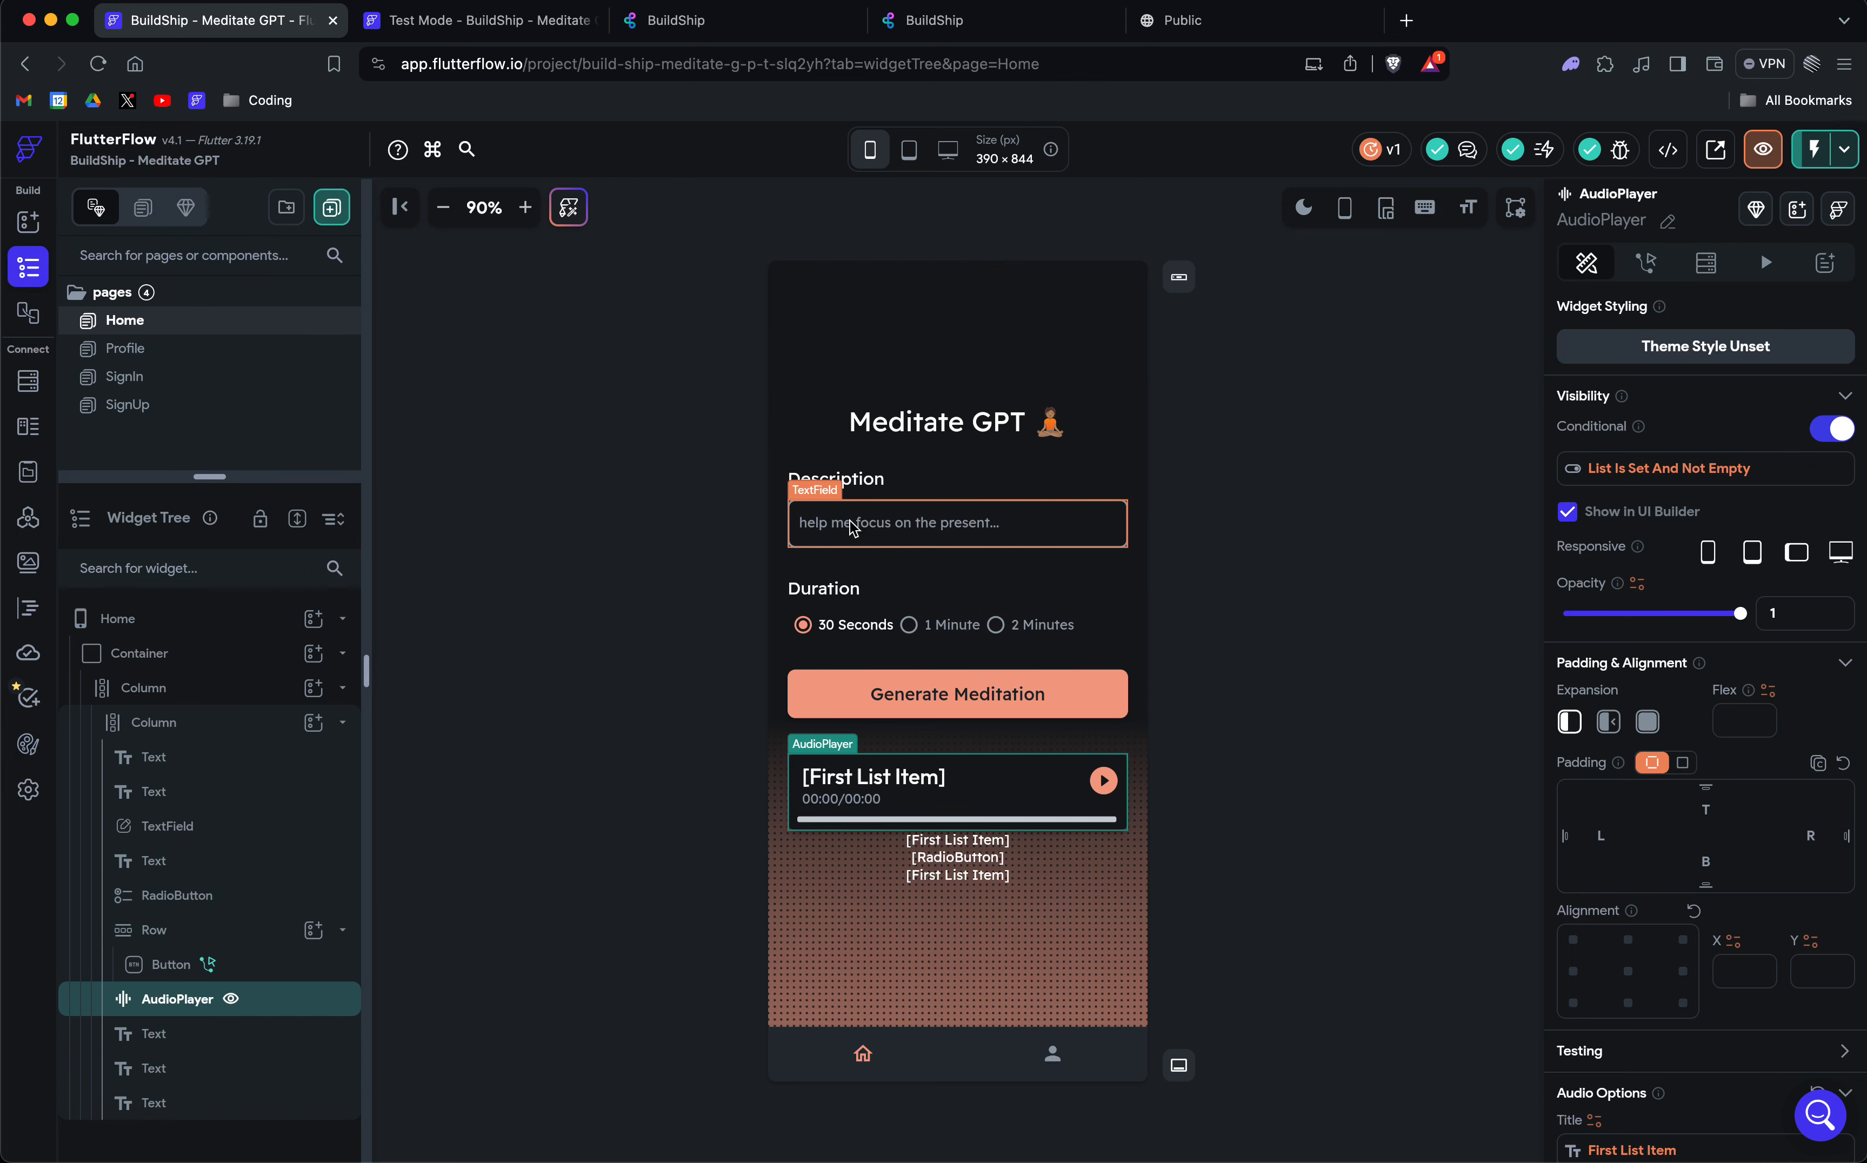
click(484, 20)
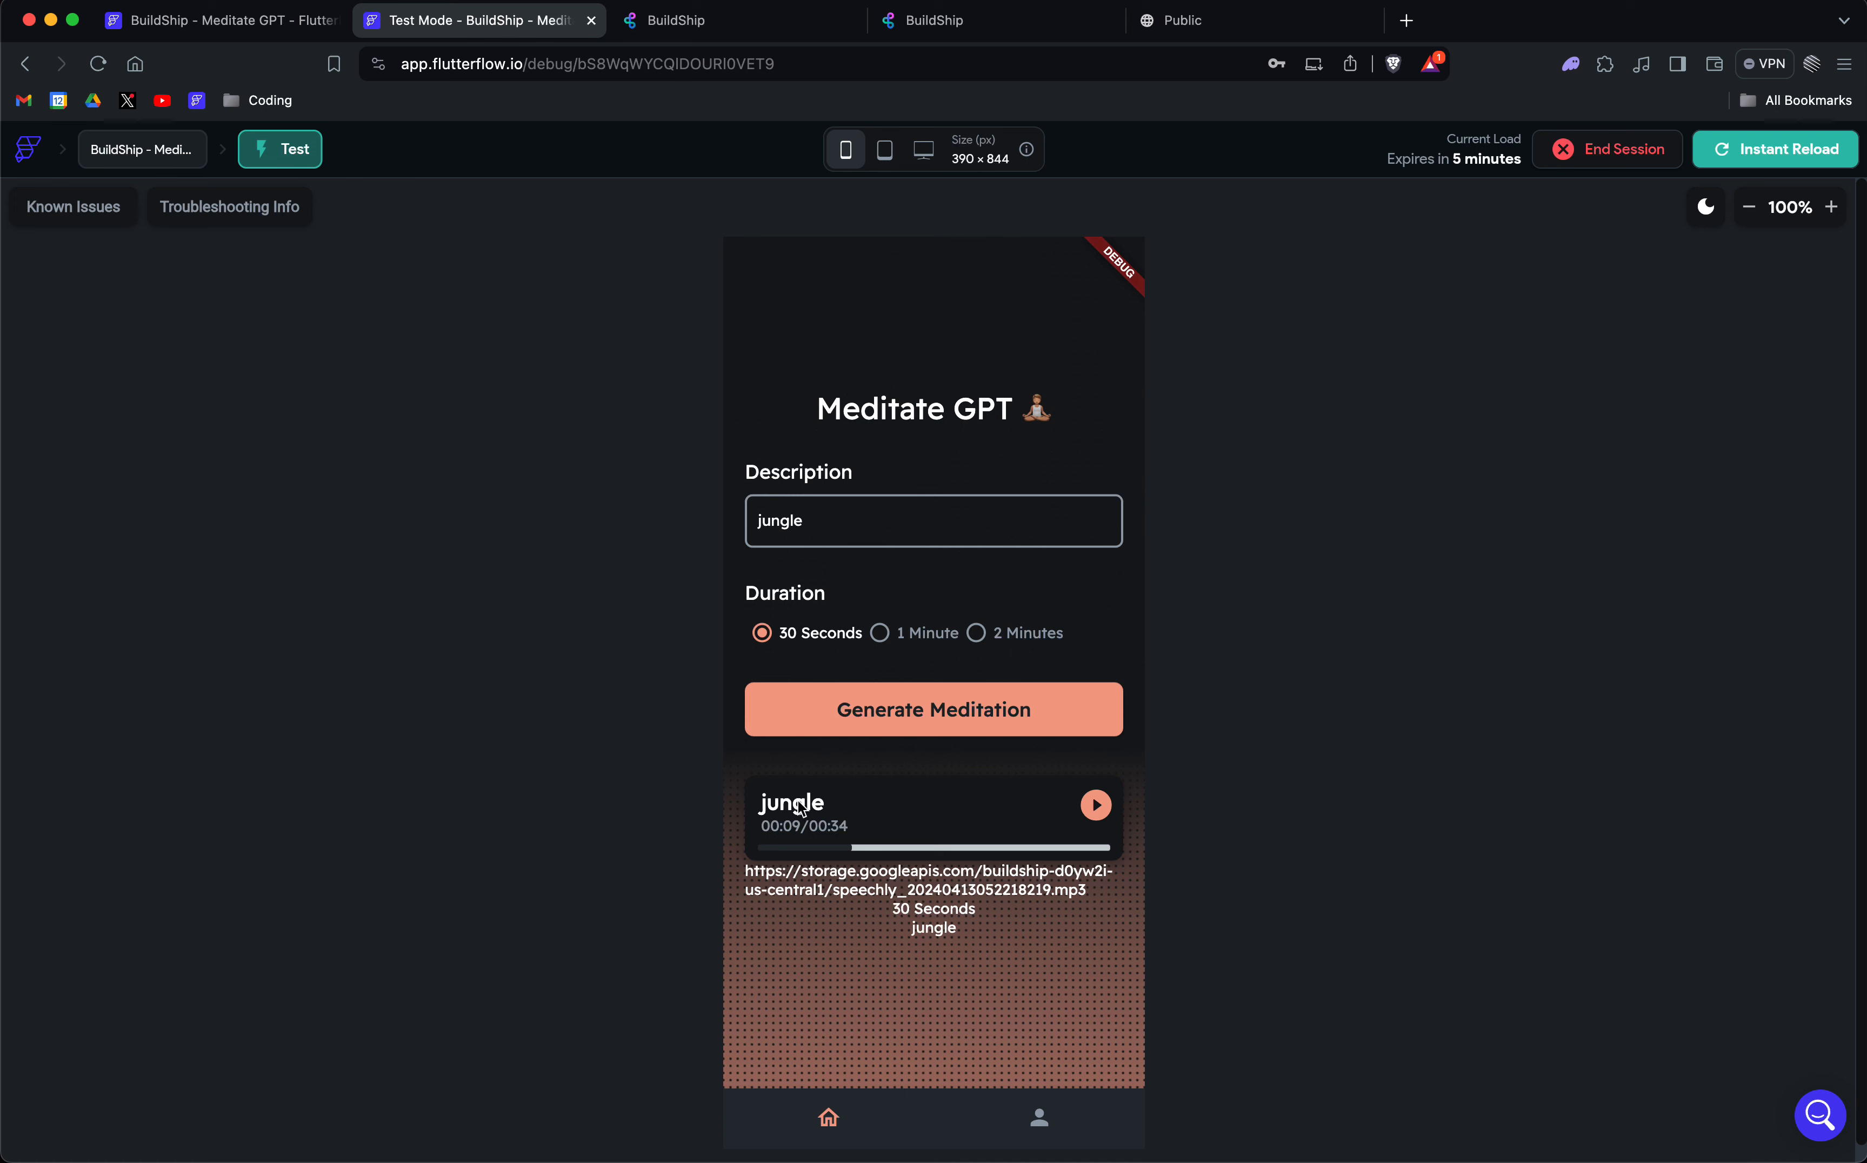
Return to the builder's Home page and examine the properties of the Description text field.
click(213, 22)
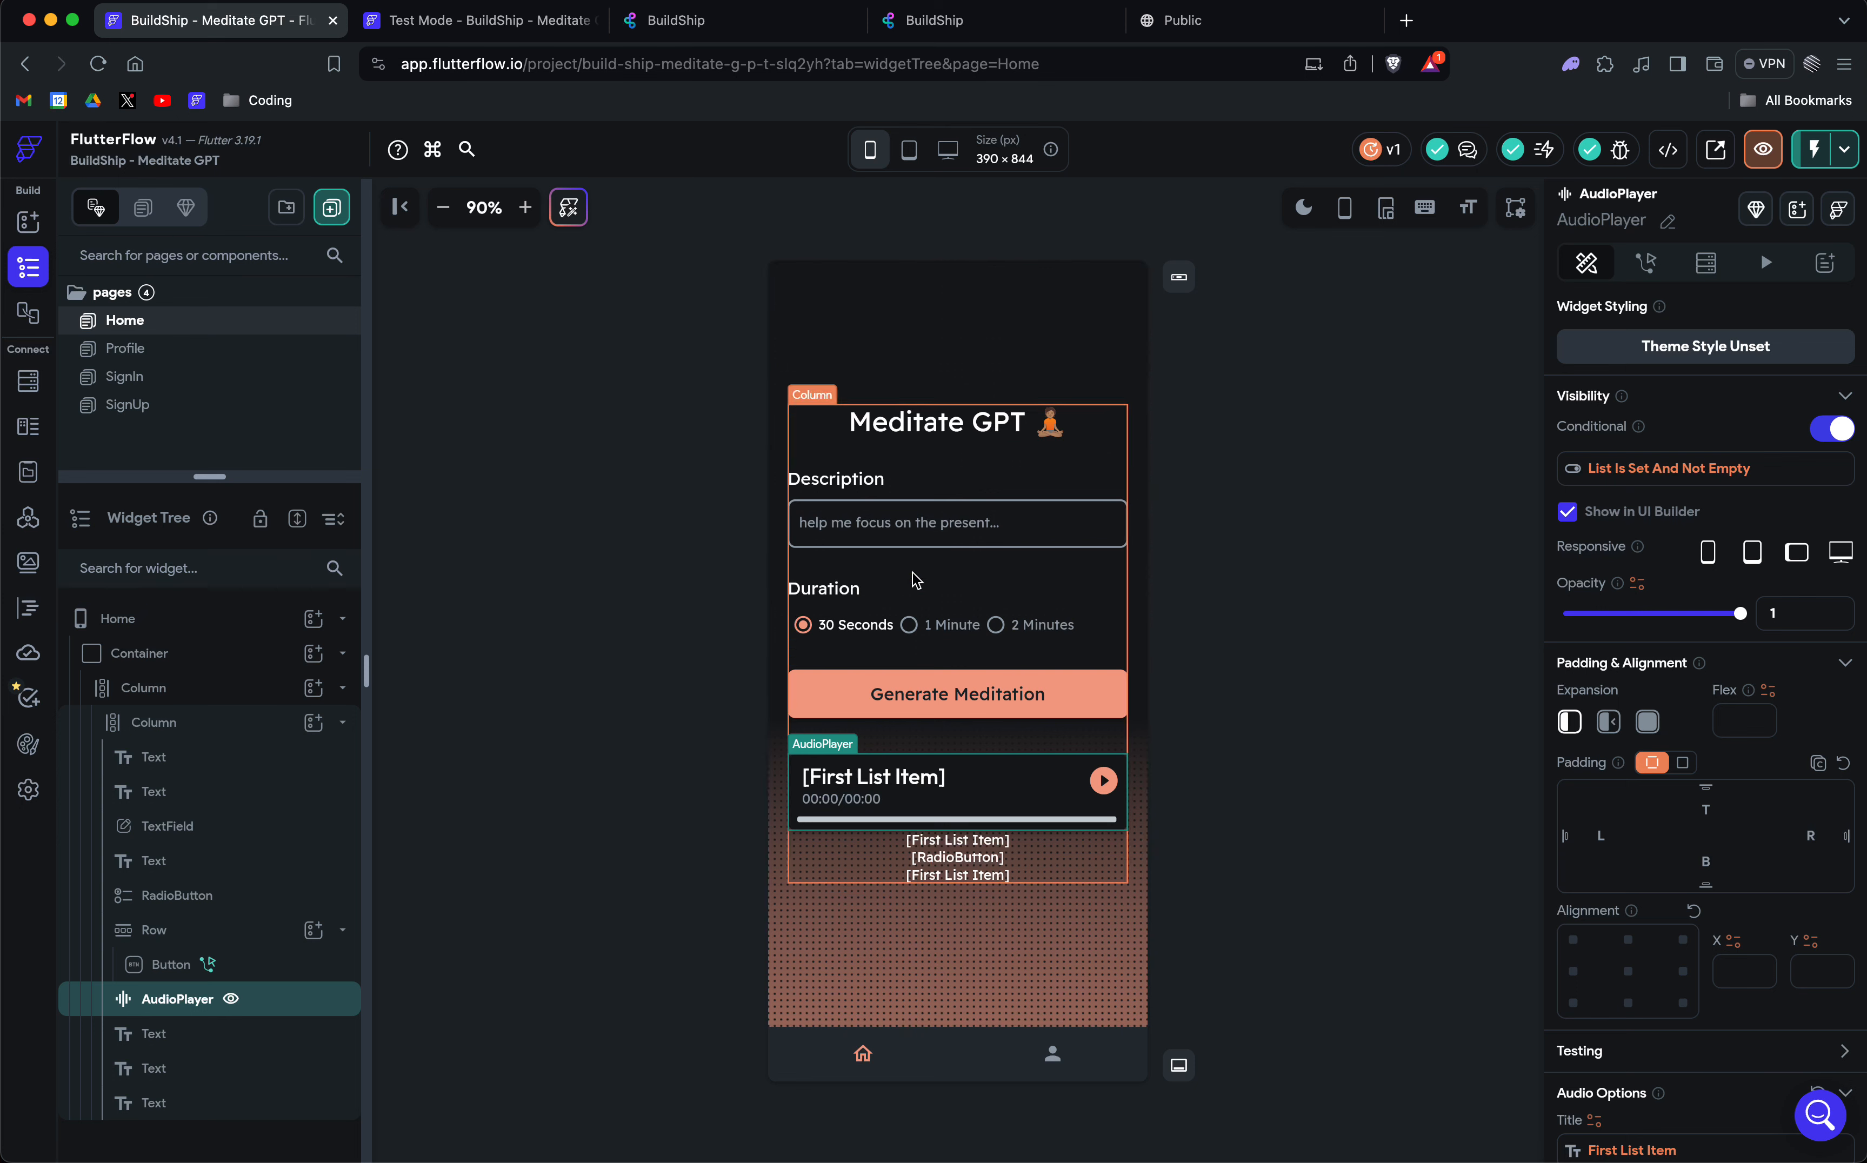
click(925, 531)
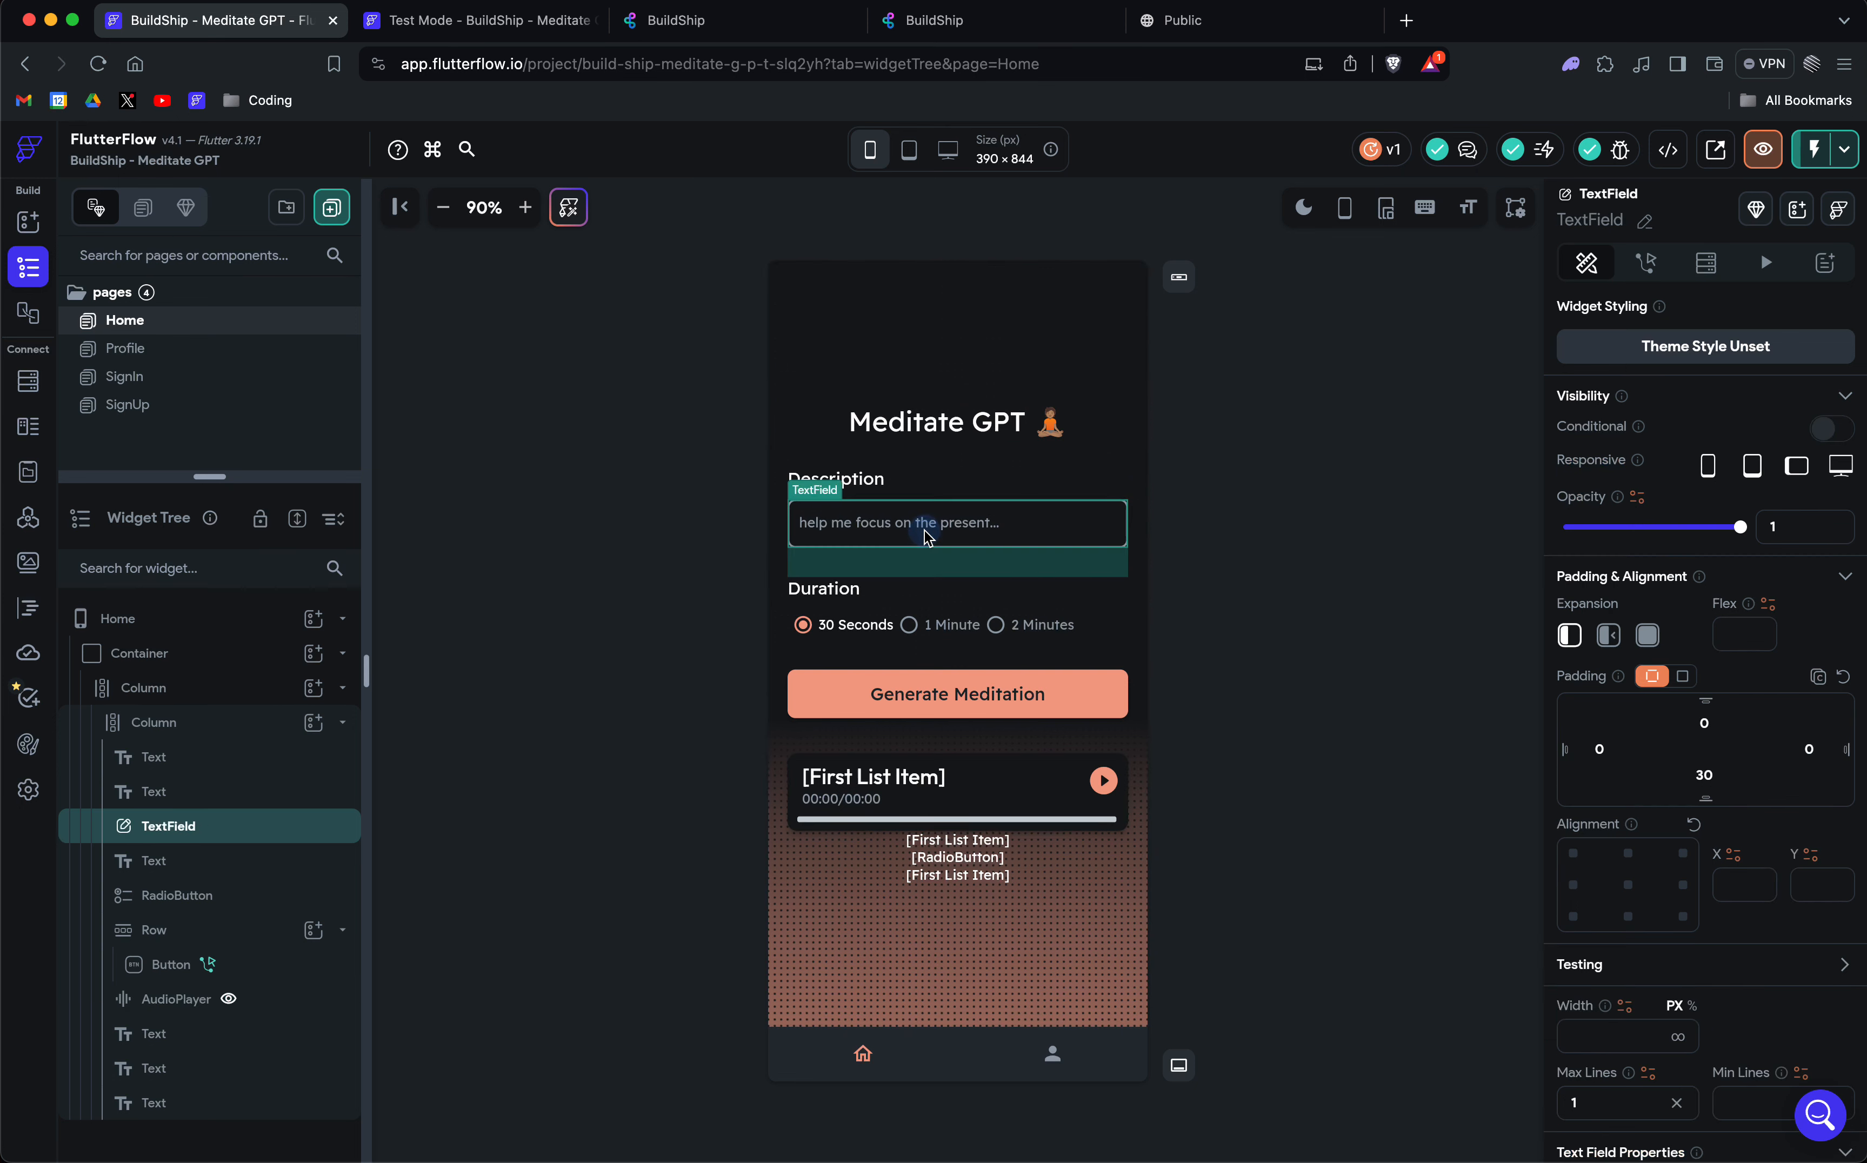
scroll(1680, 565, down, 15)
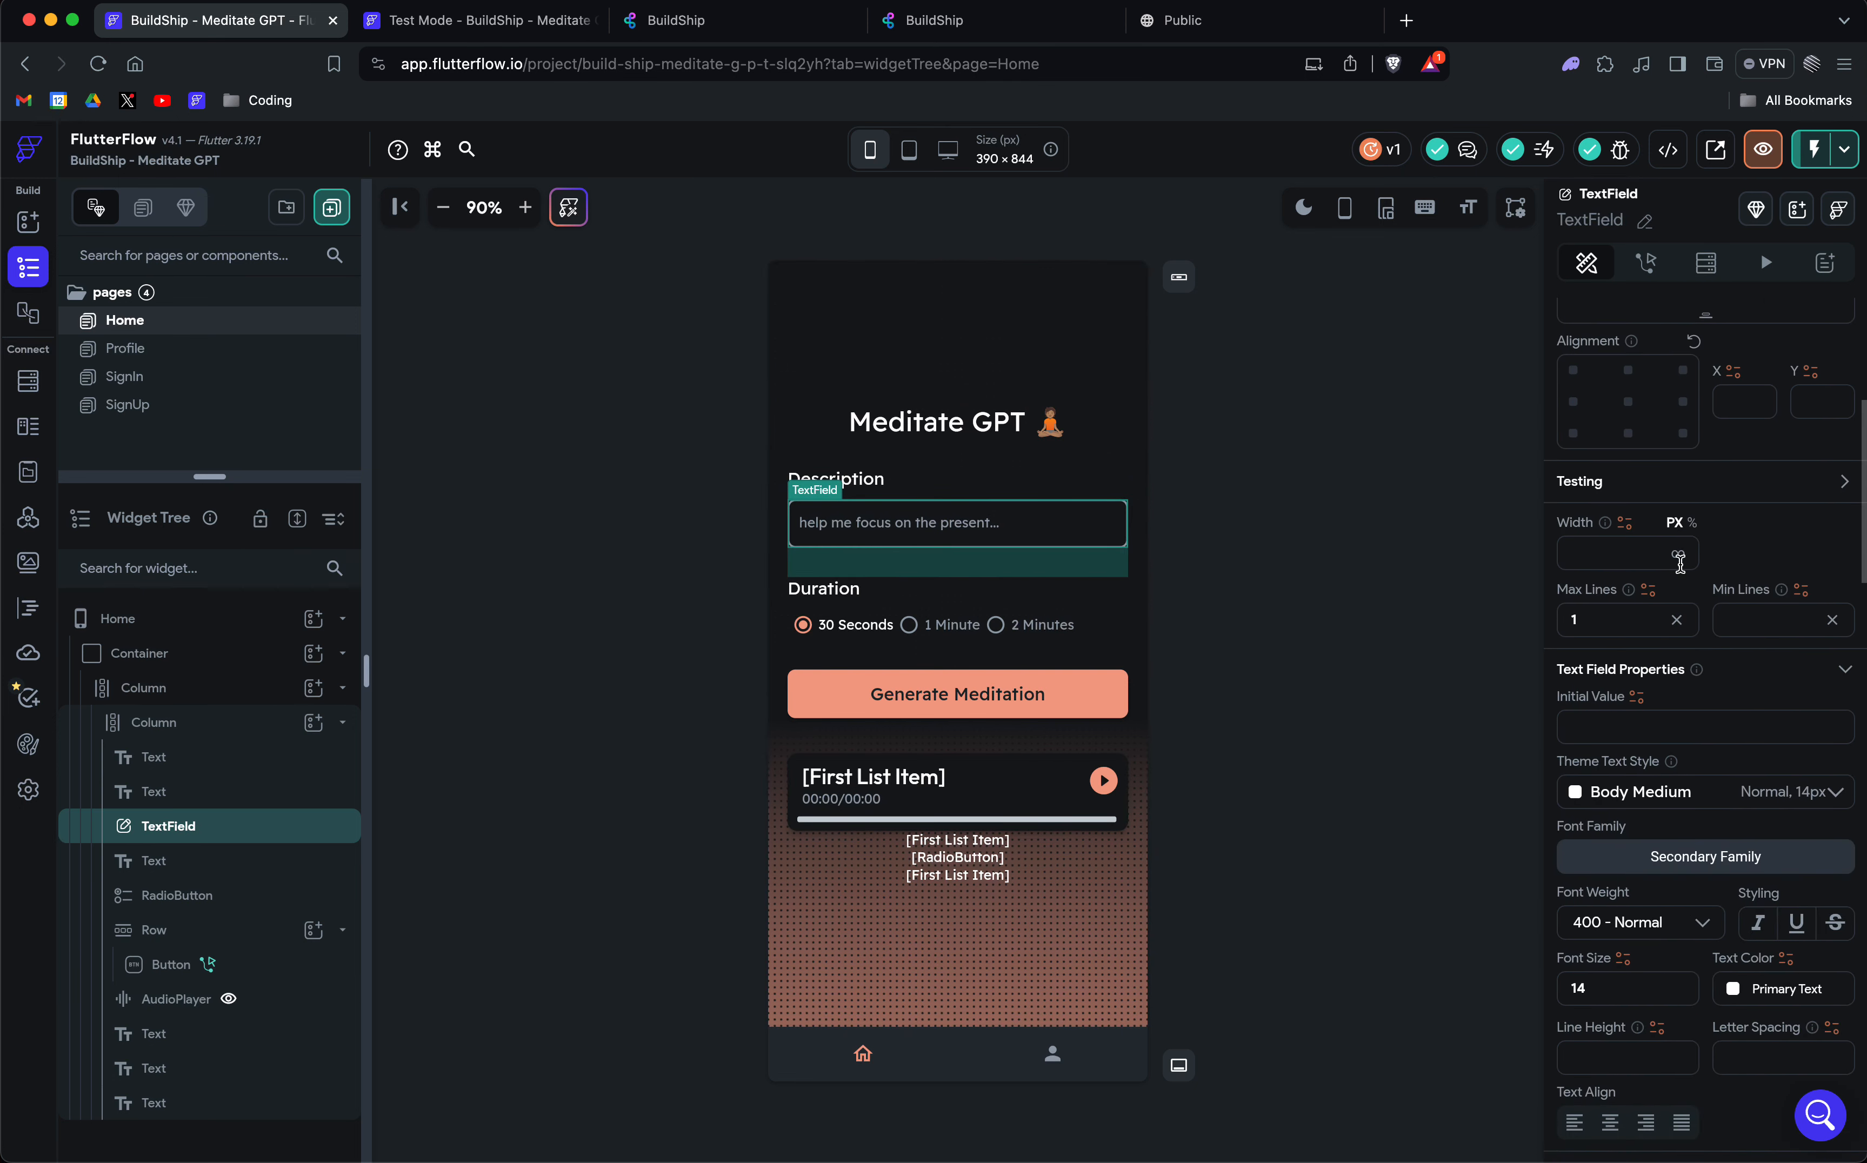
scroll(1680, 565, down, 15)
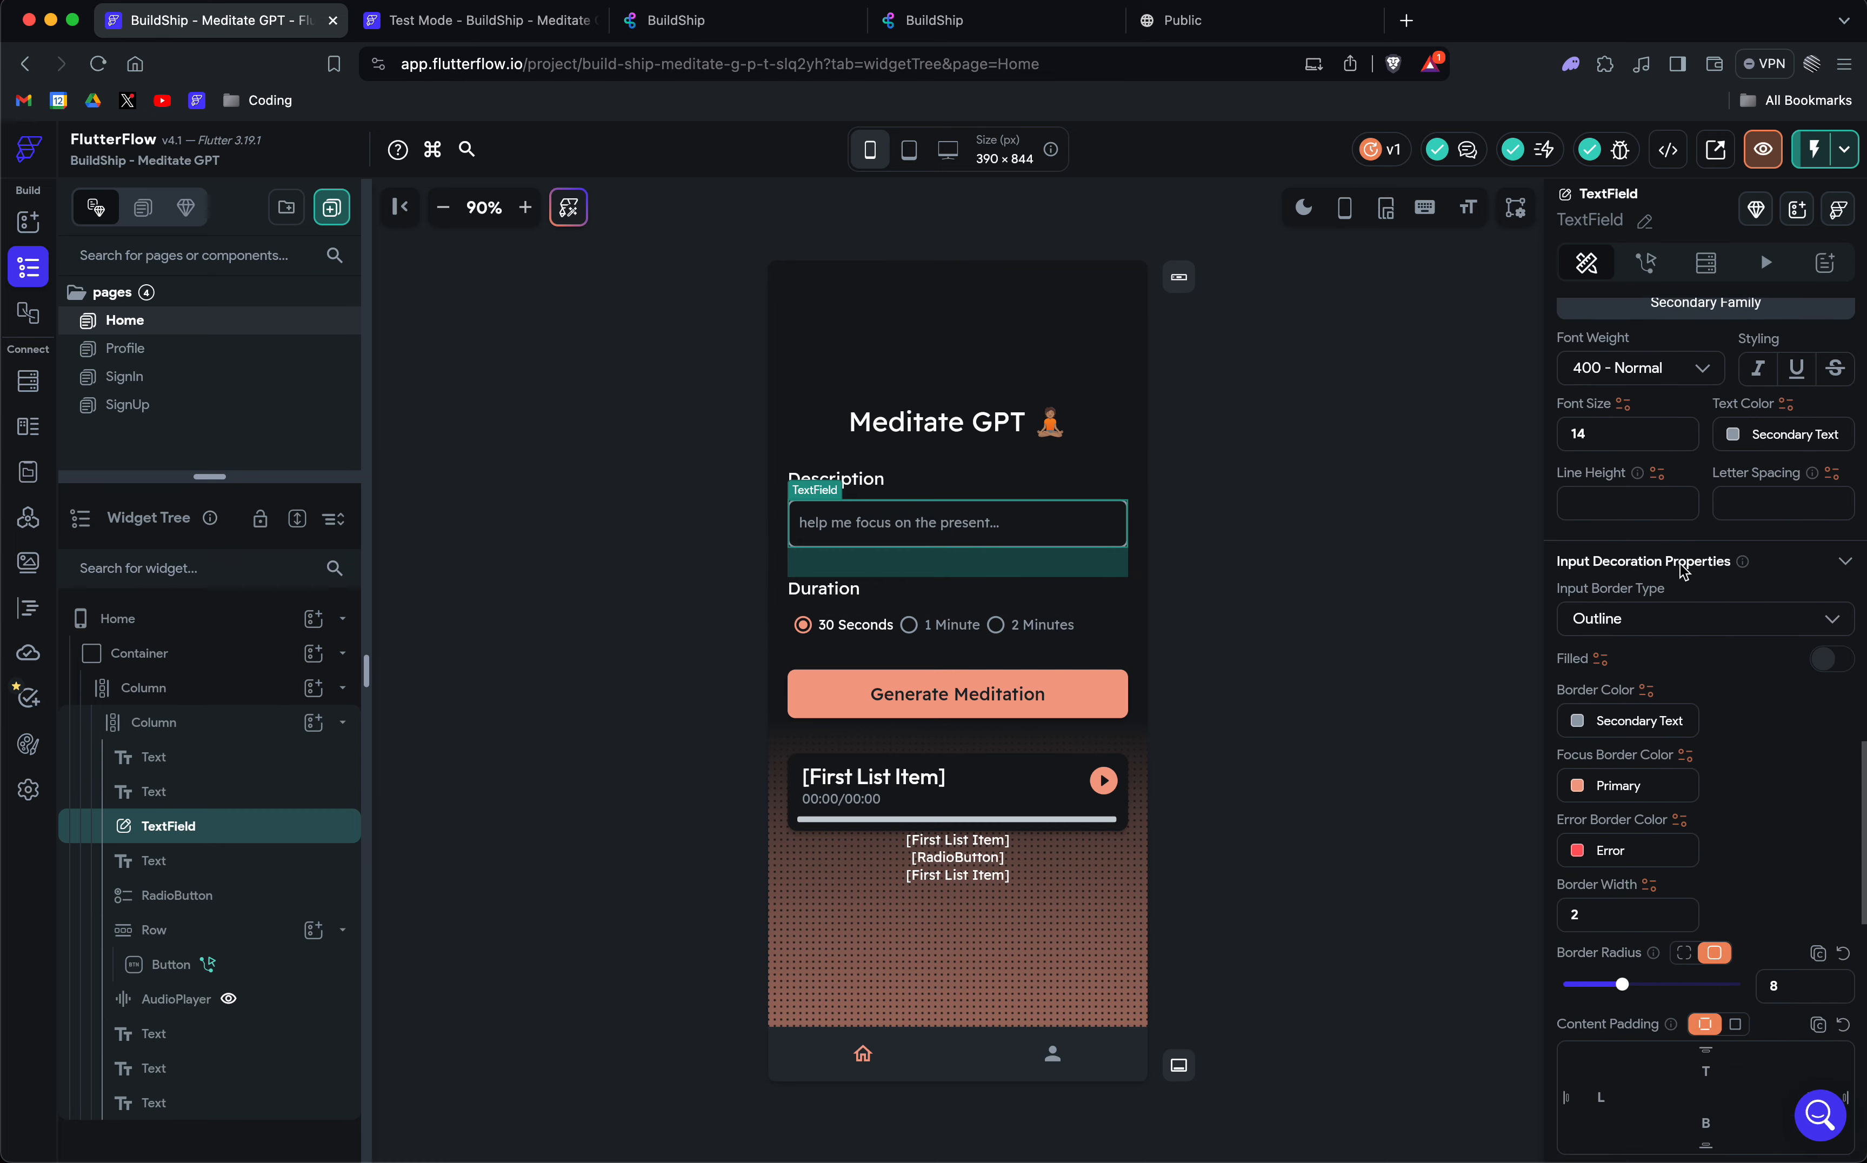
scroll(1680, 565, up, 20)
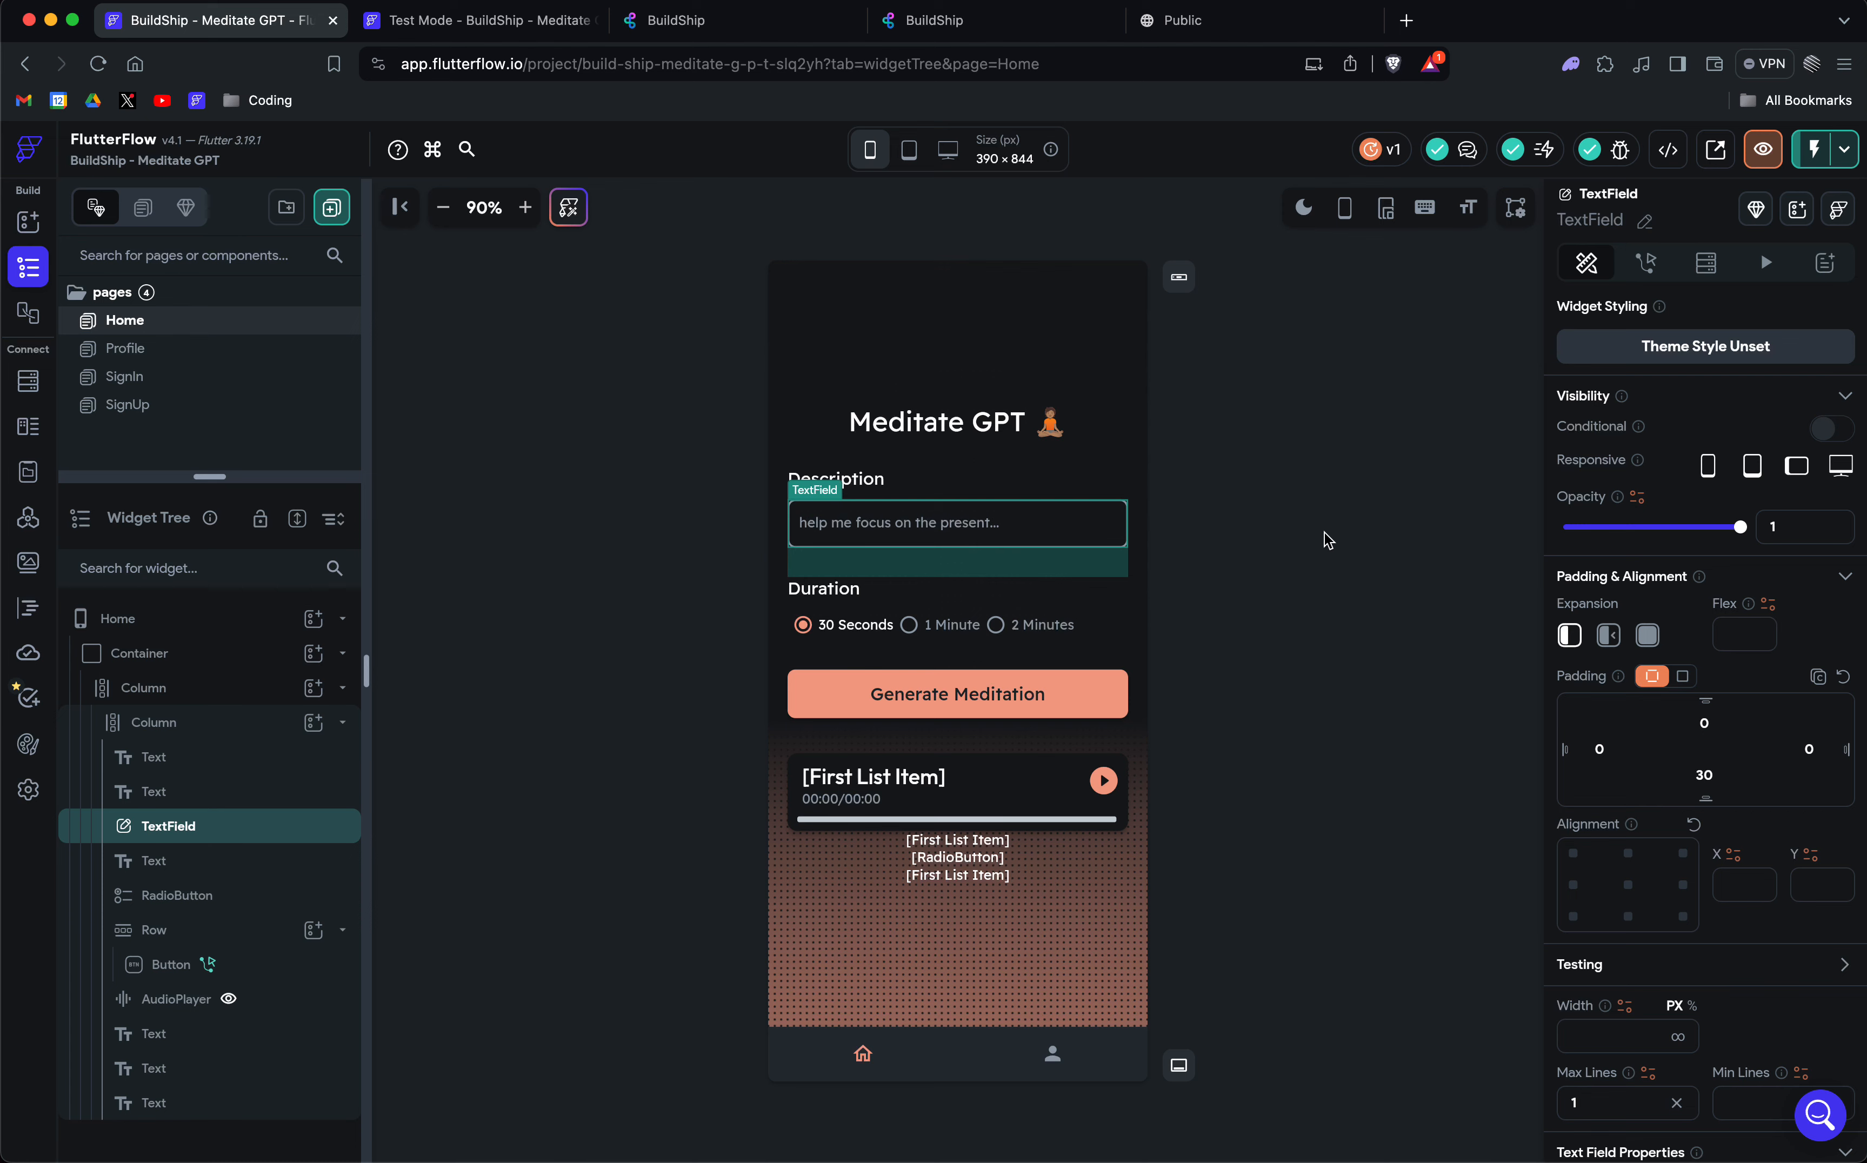
scroll(1745, 762, down, 8)
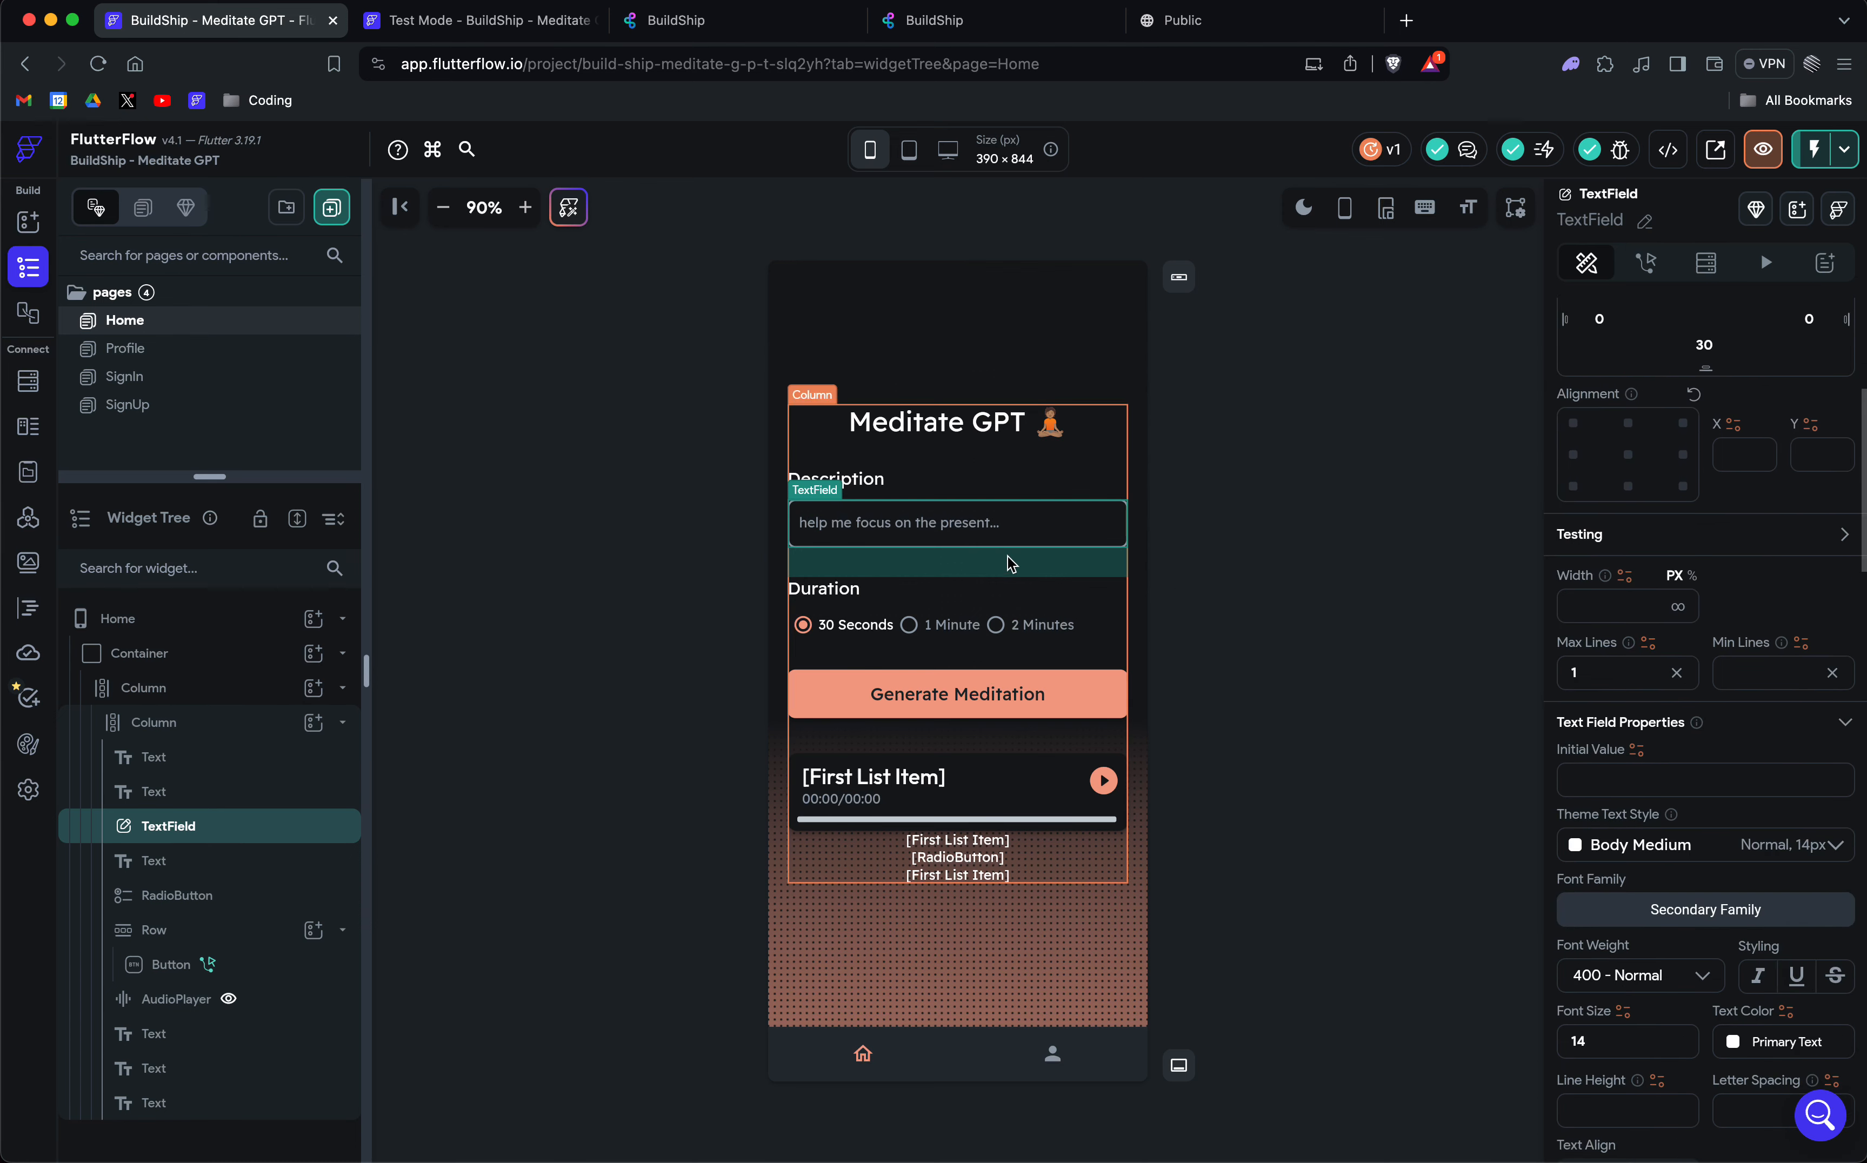
Examine the Duration radio button's defined options, text styles and radio button properties.
click(882, 631)
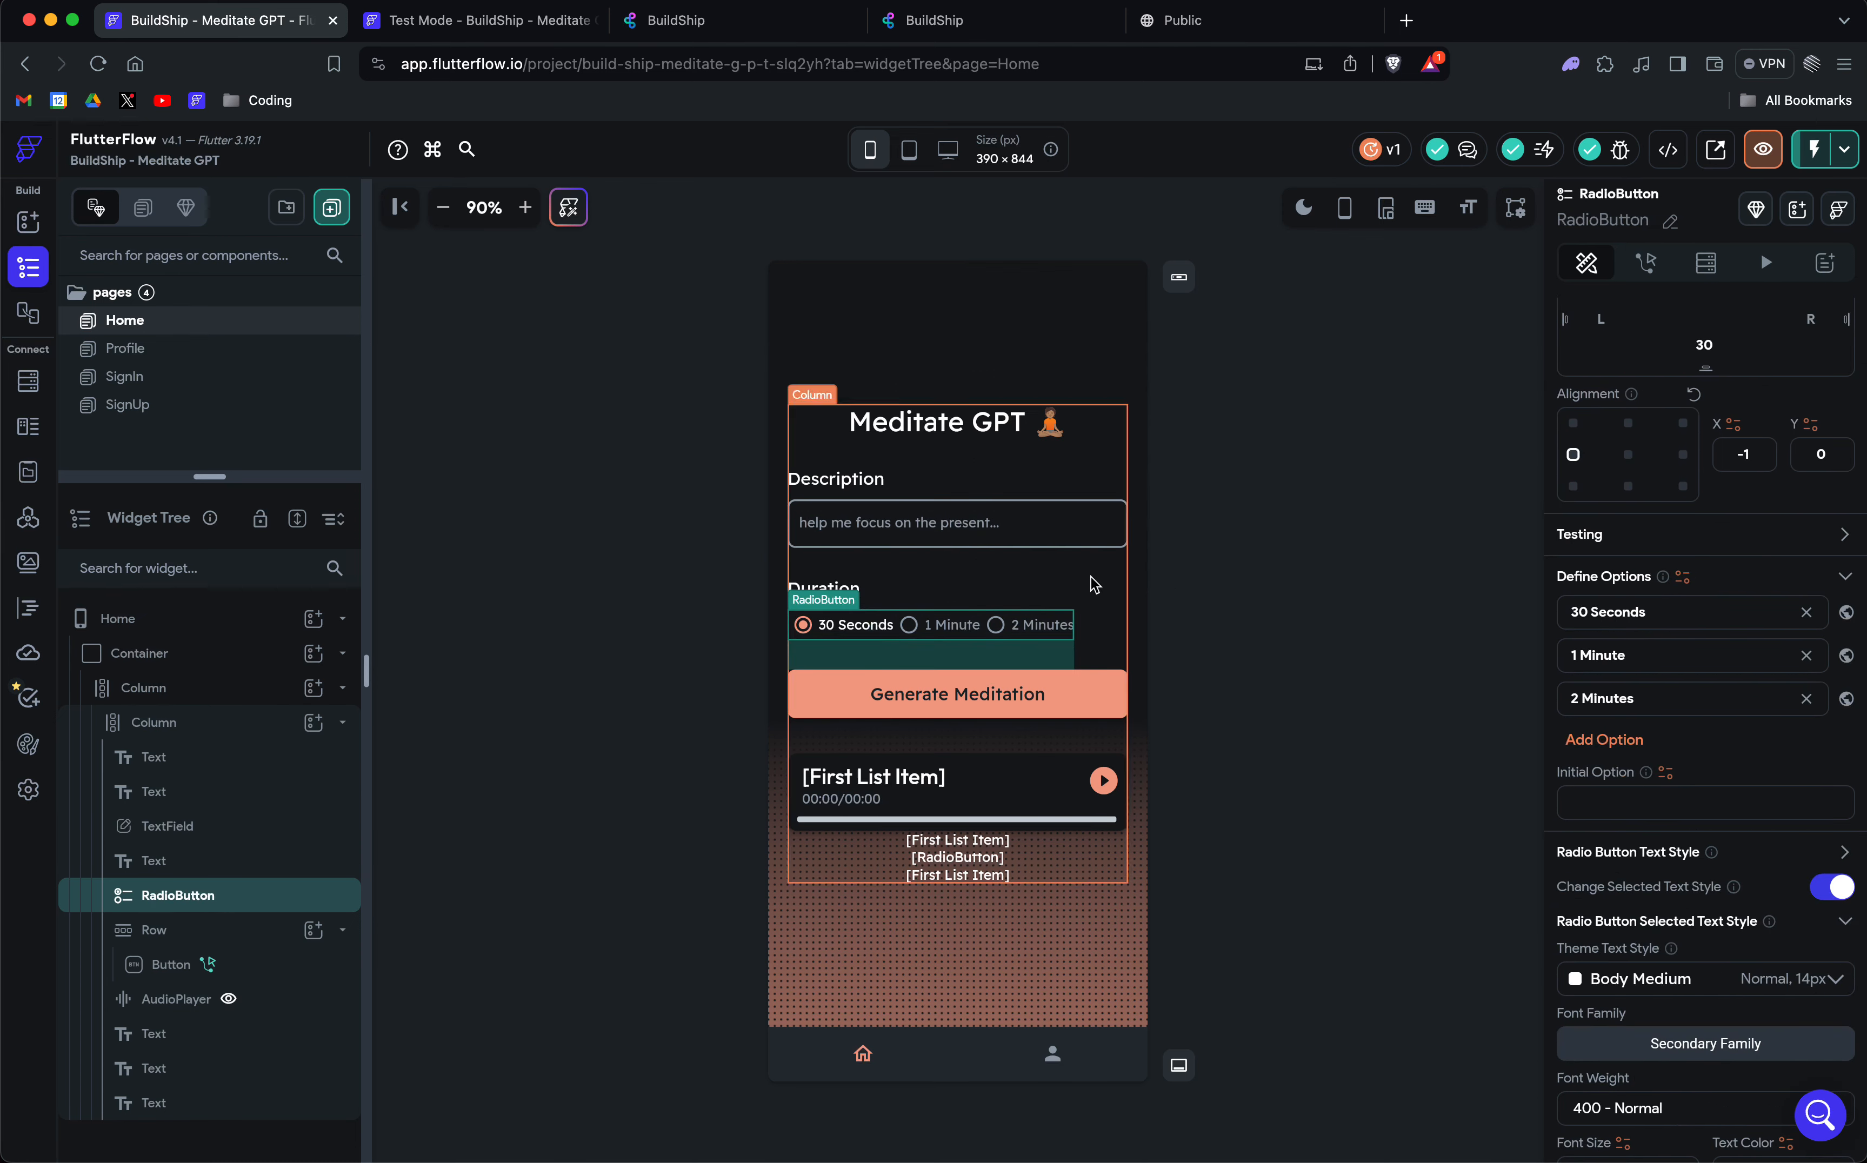
scroll(1727, 558, up, 5)
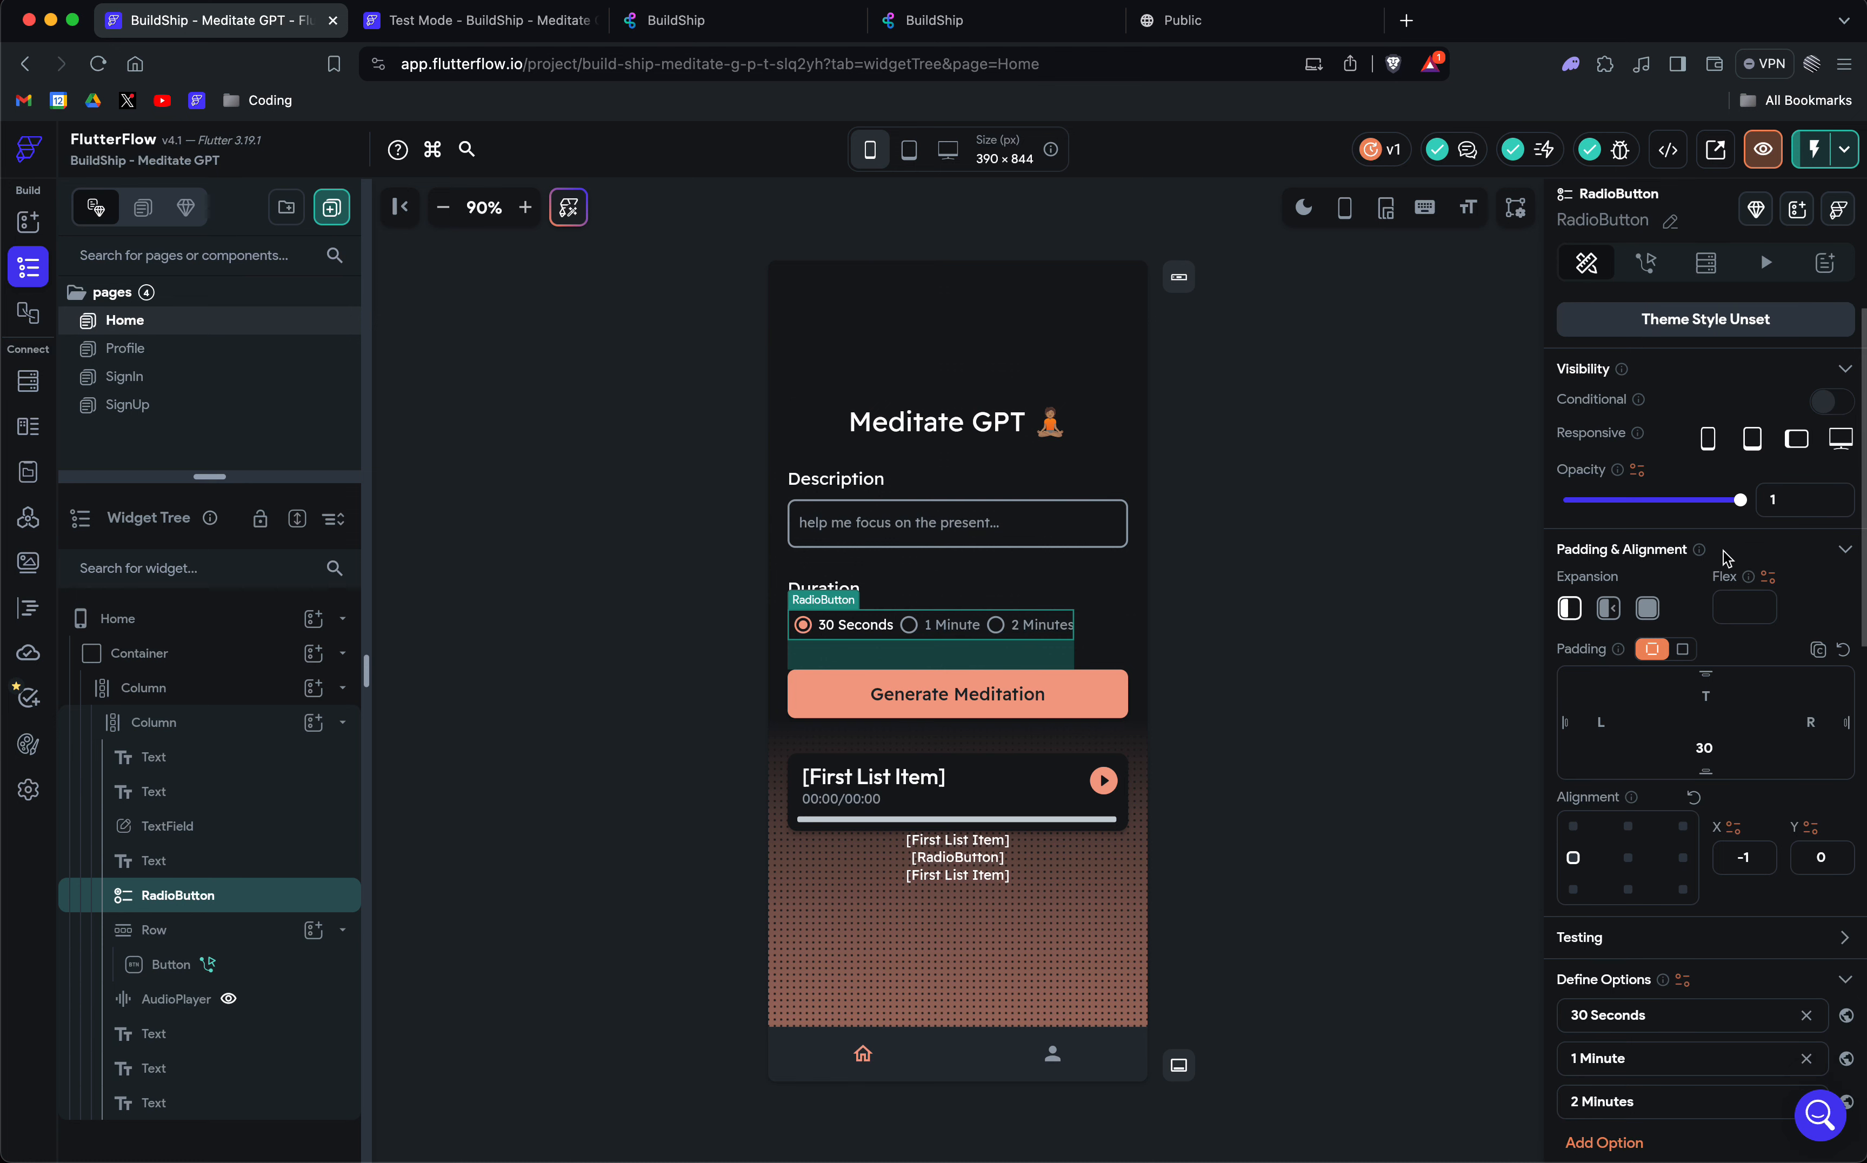
scroll(1722, 556, down, 2)
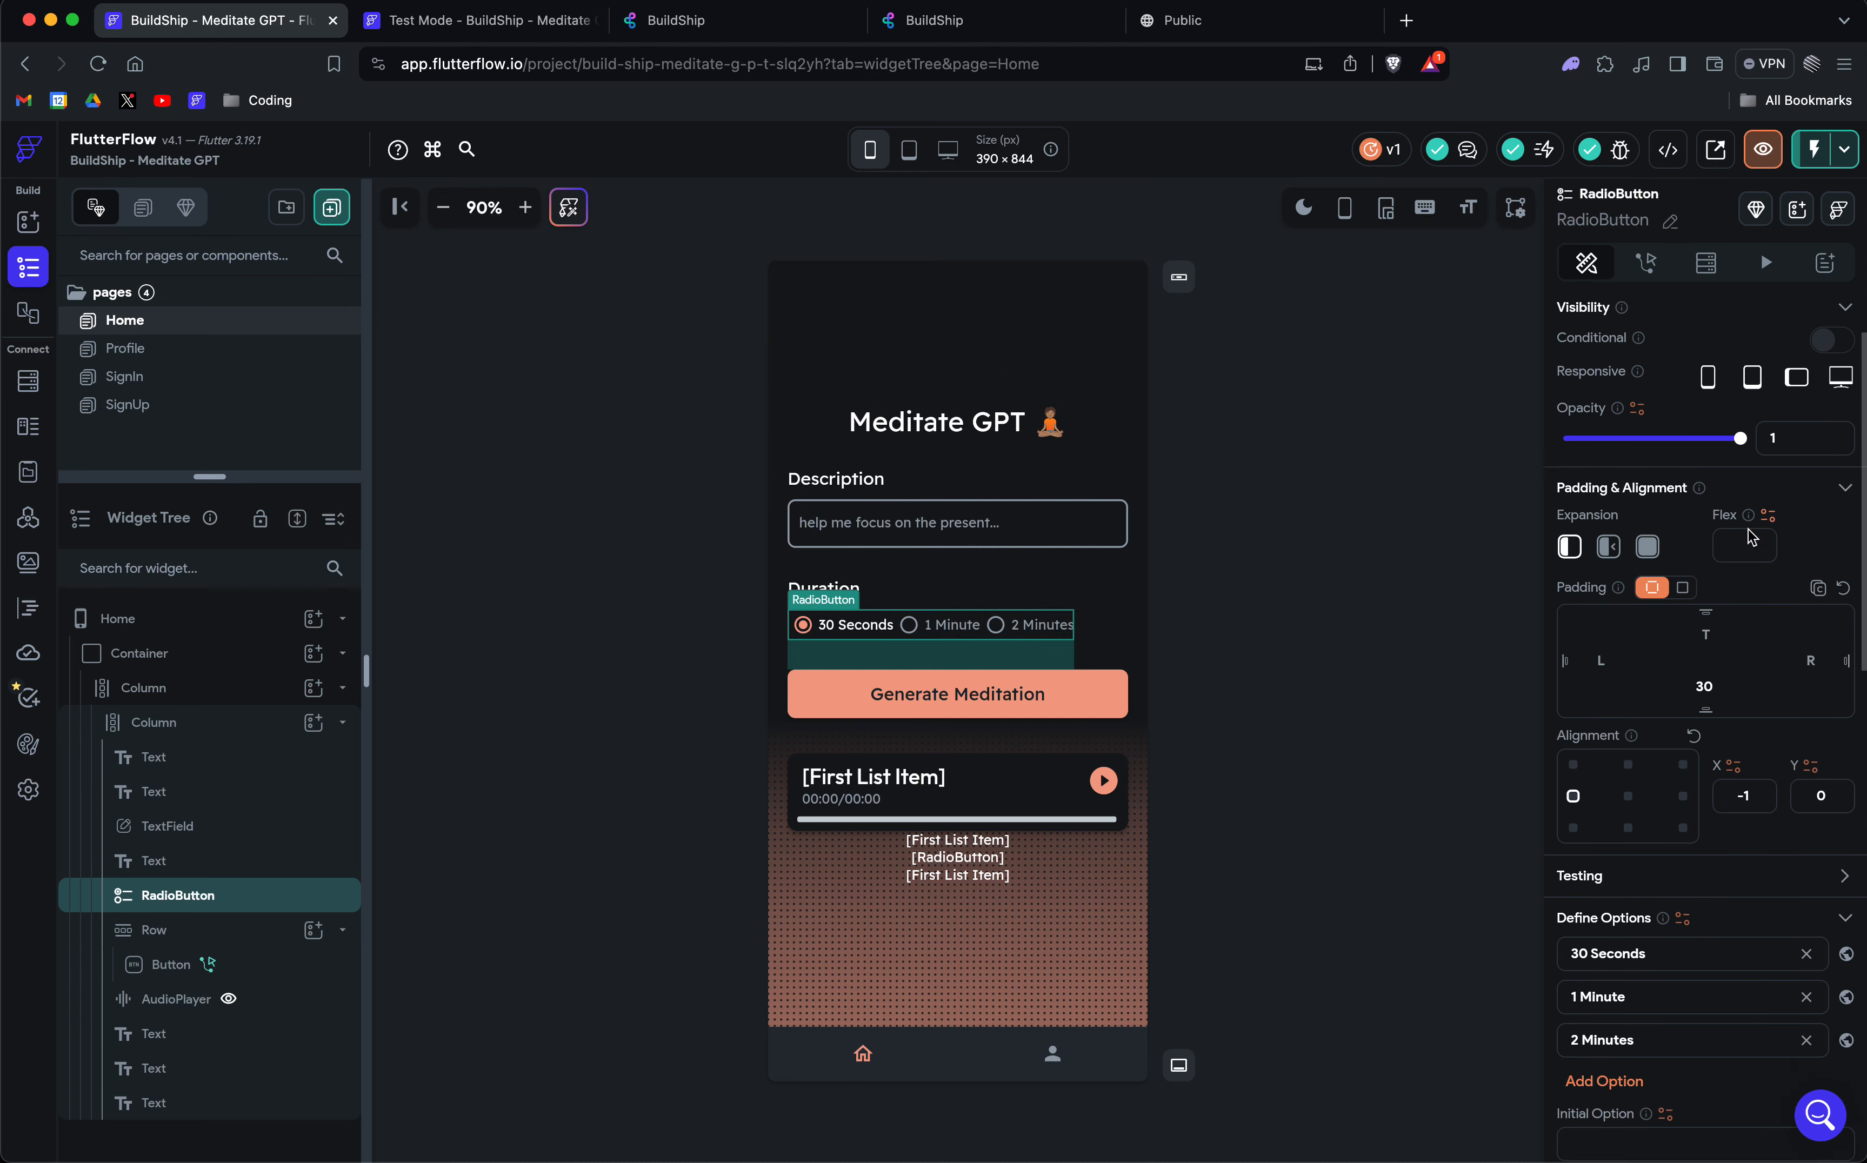
scroll(1745, 538, down, 6)
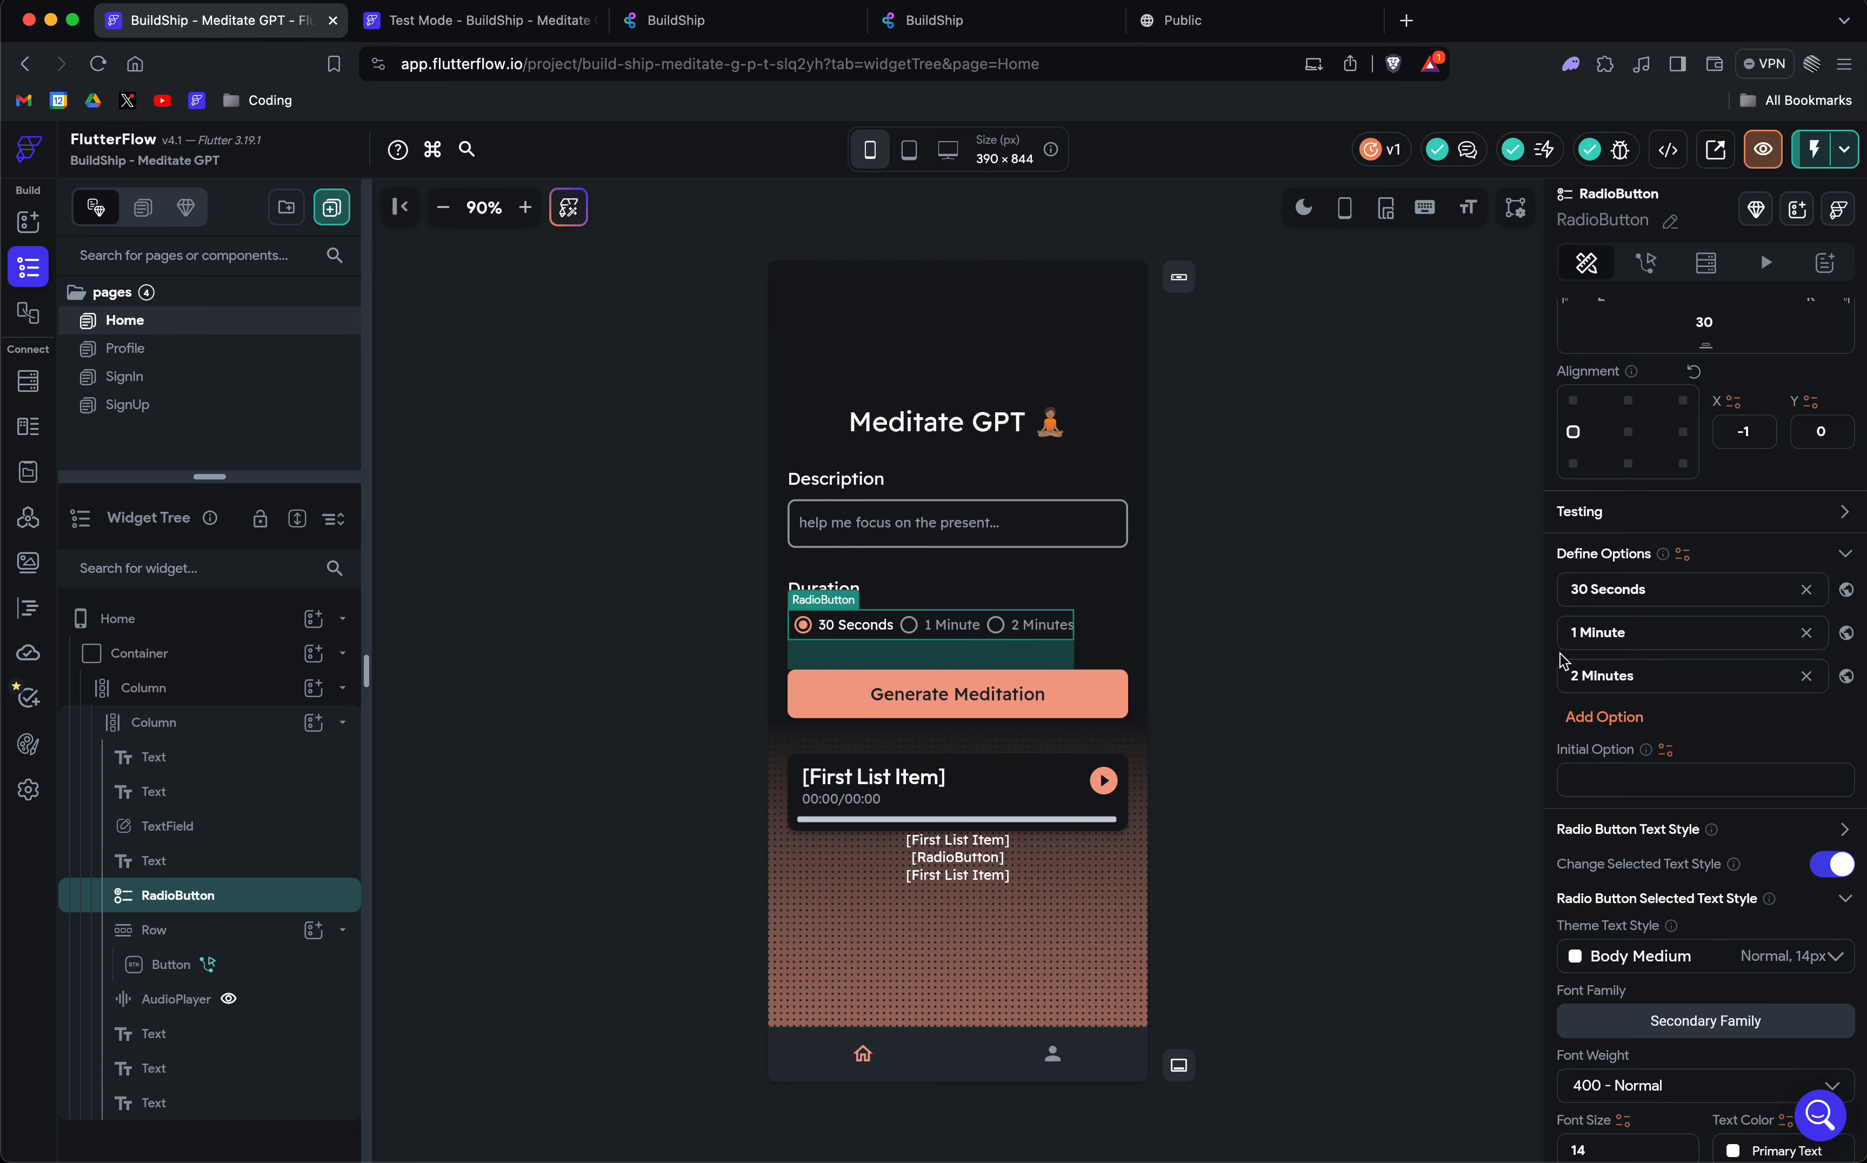
scroll(1658, 681, down, 10)
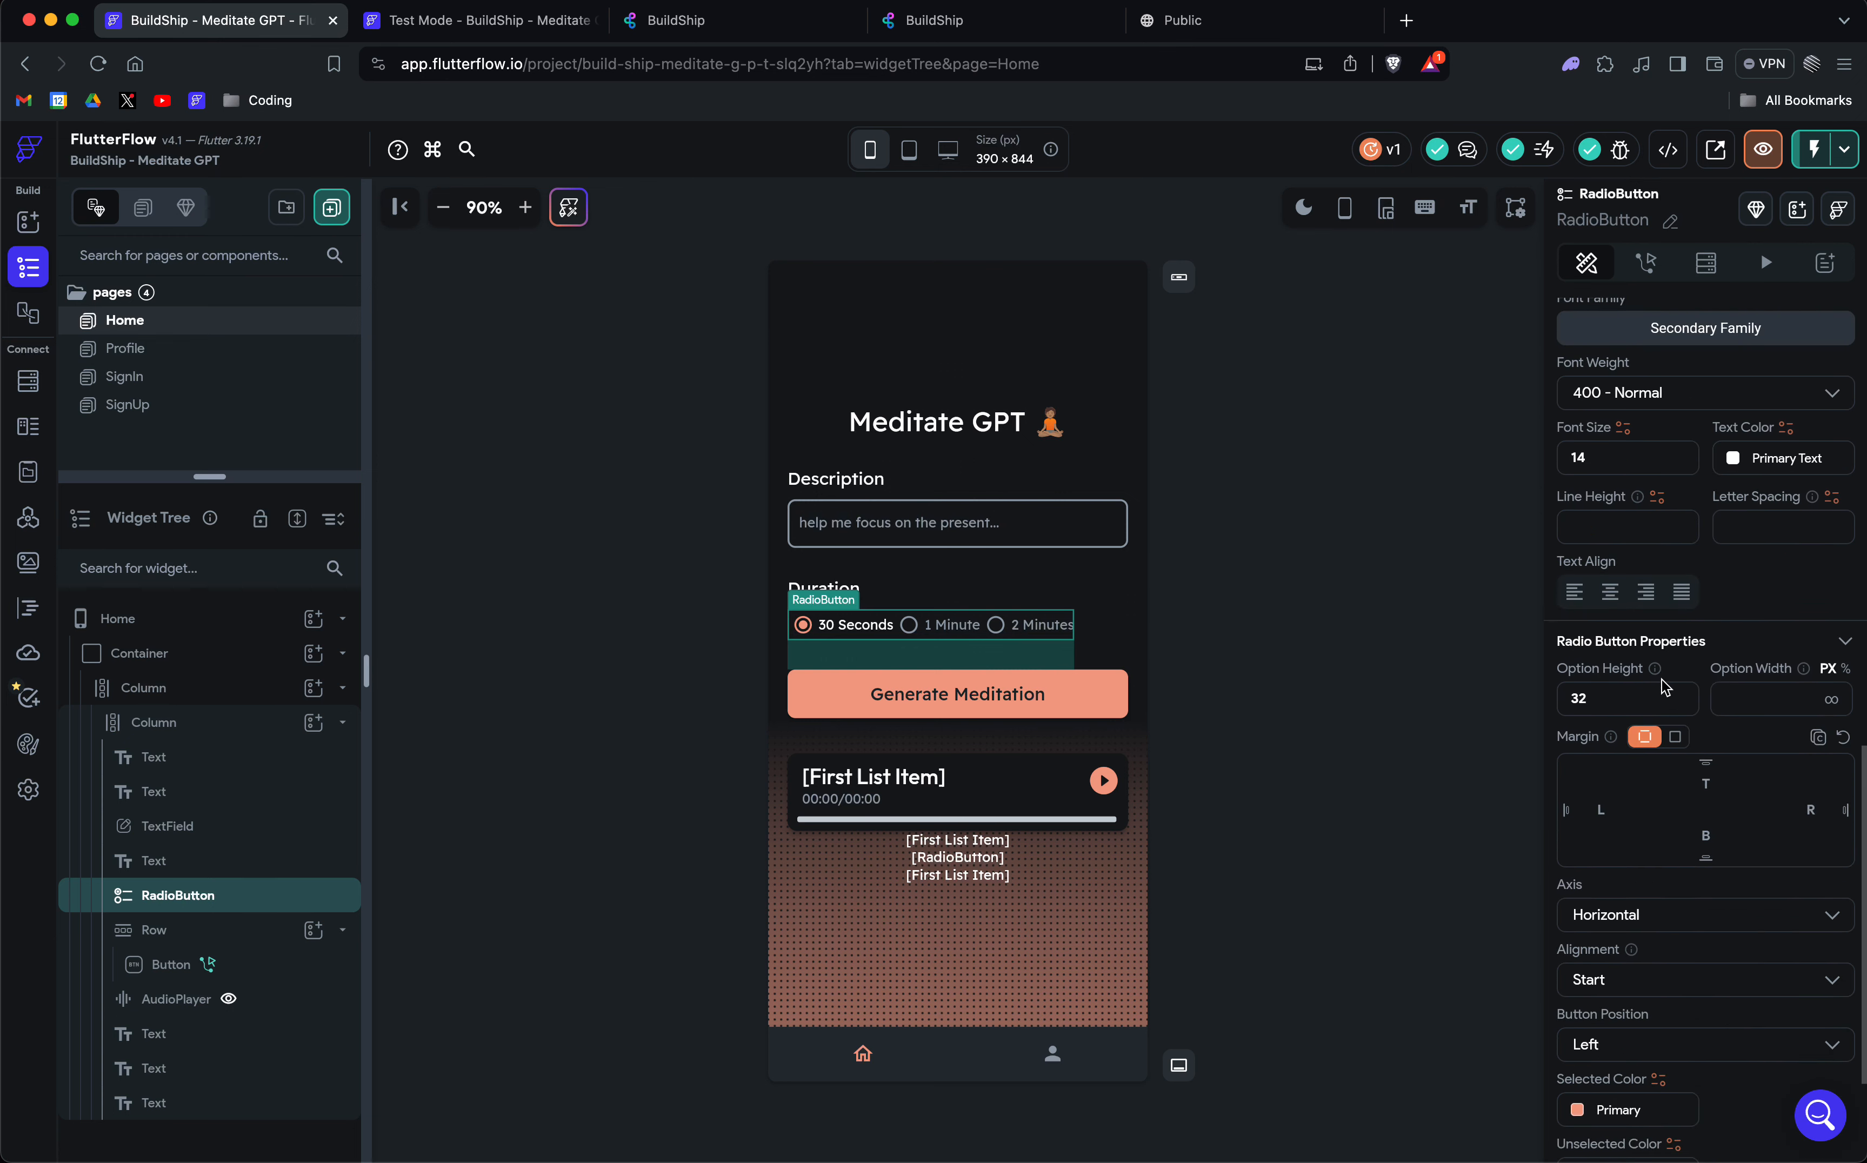
scroll(1661, 685, down, 3)
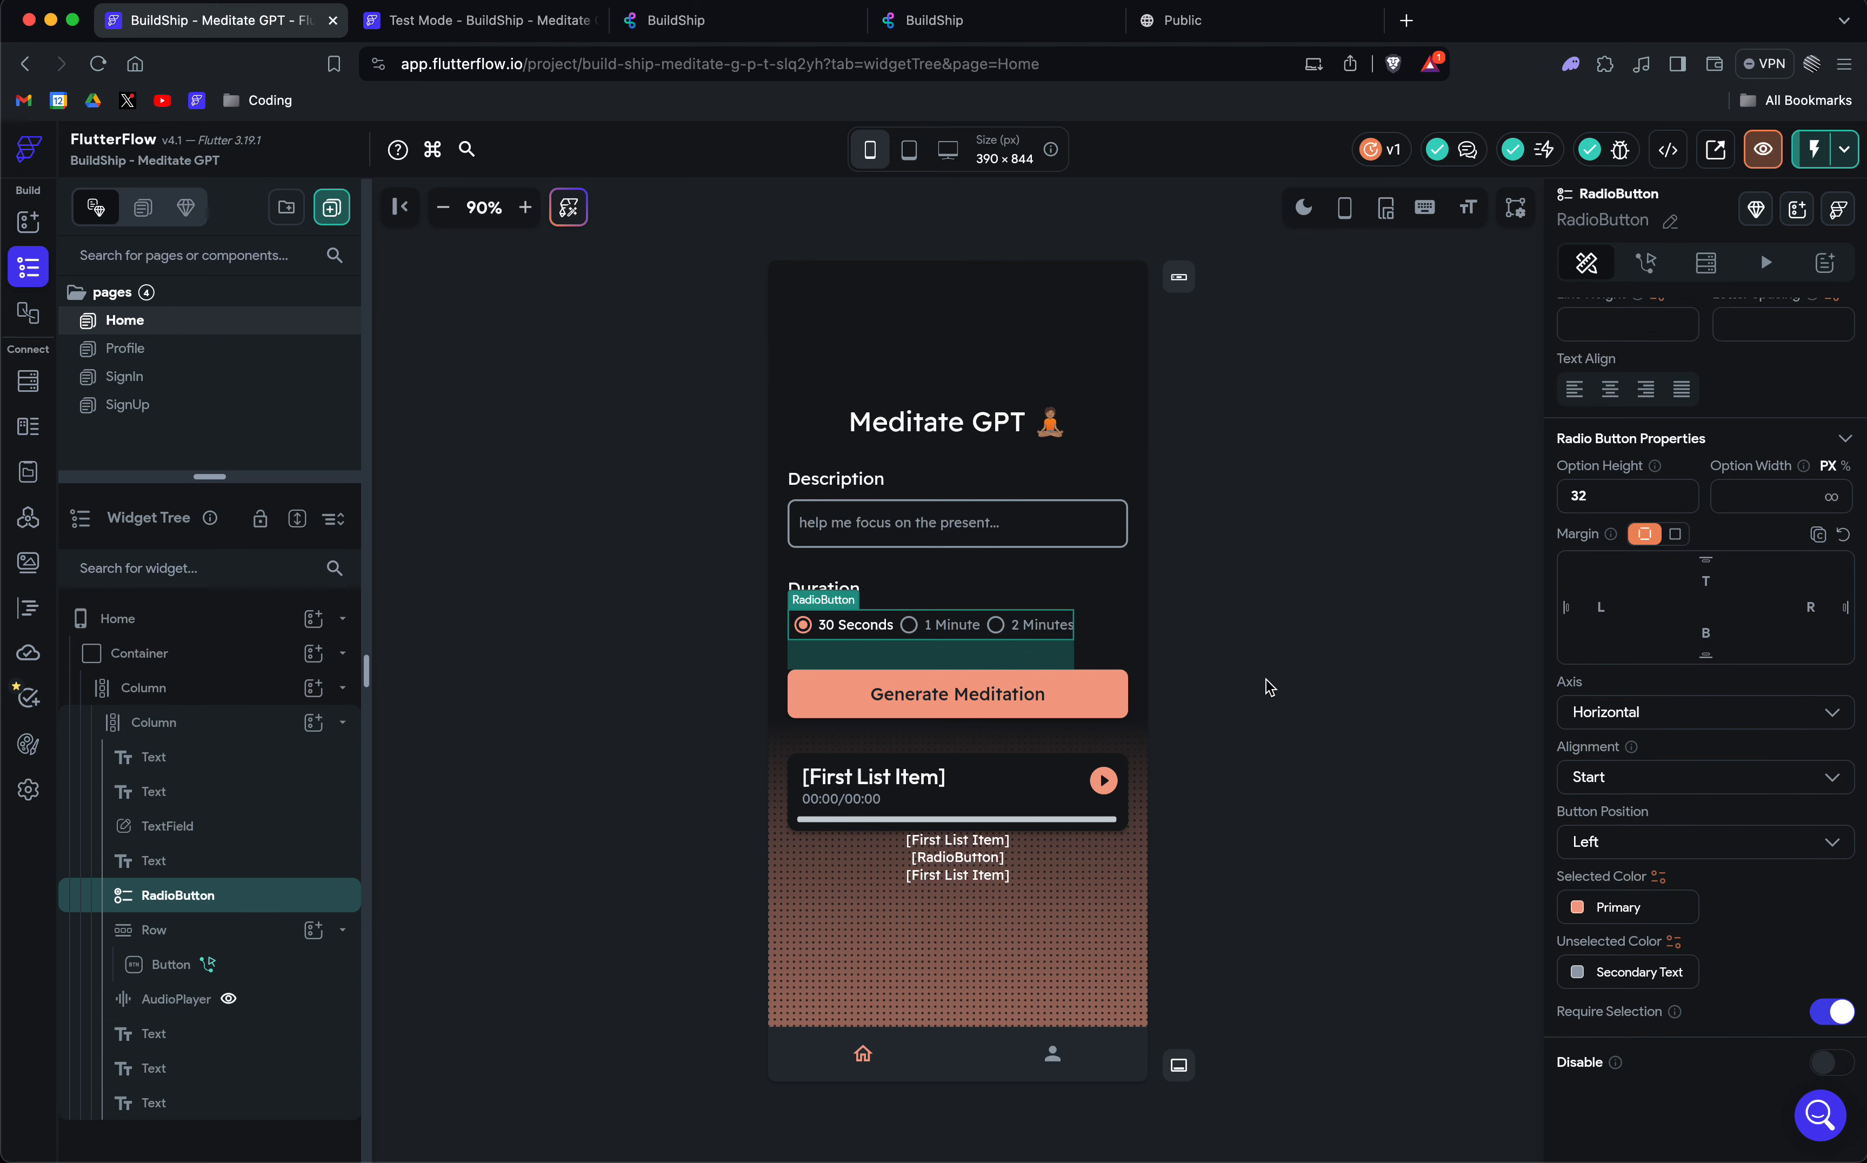
Inspect the variable settings behind the audio player's conditional visibility.
click(990, 790)
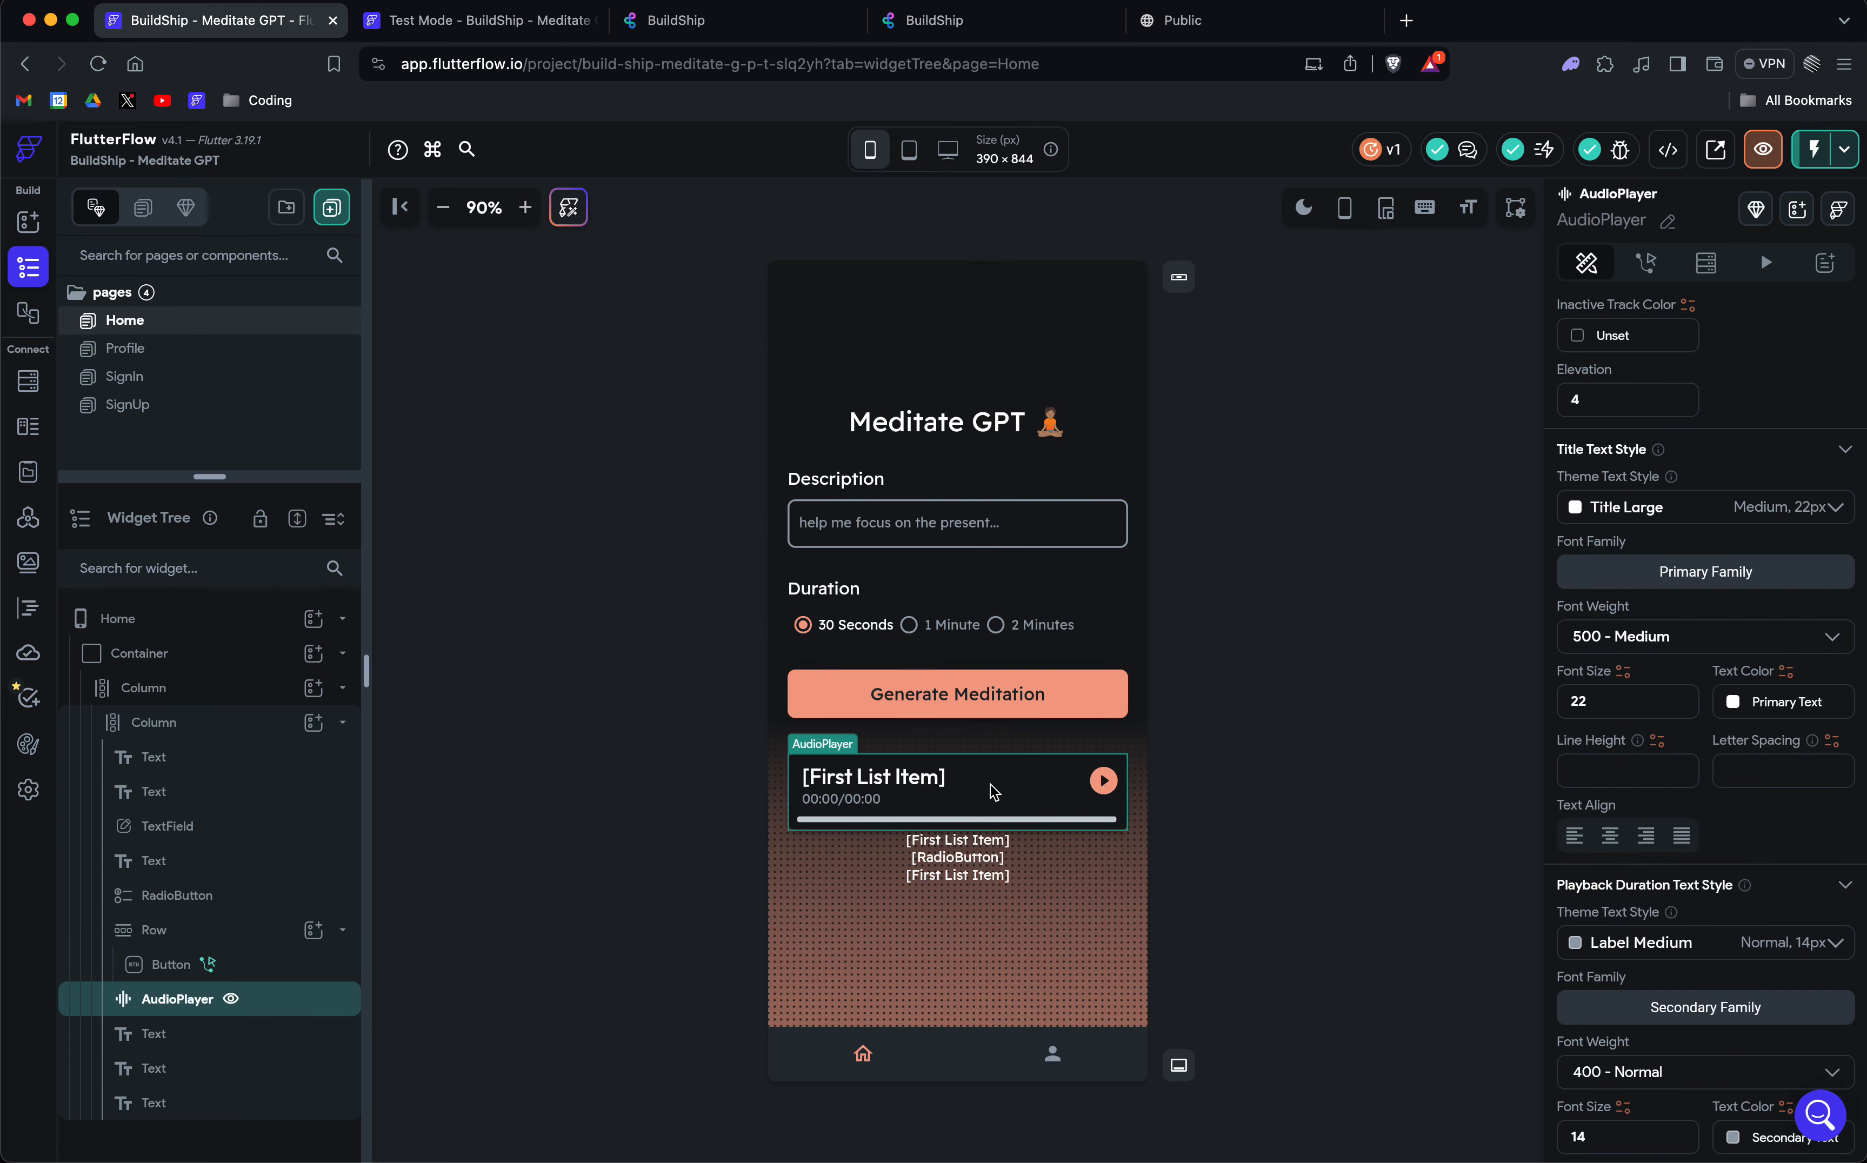
scroll(1701, 659, up, 10)
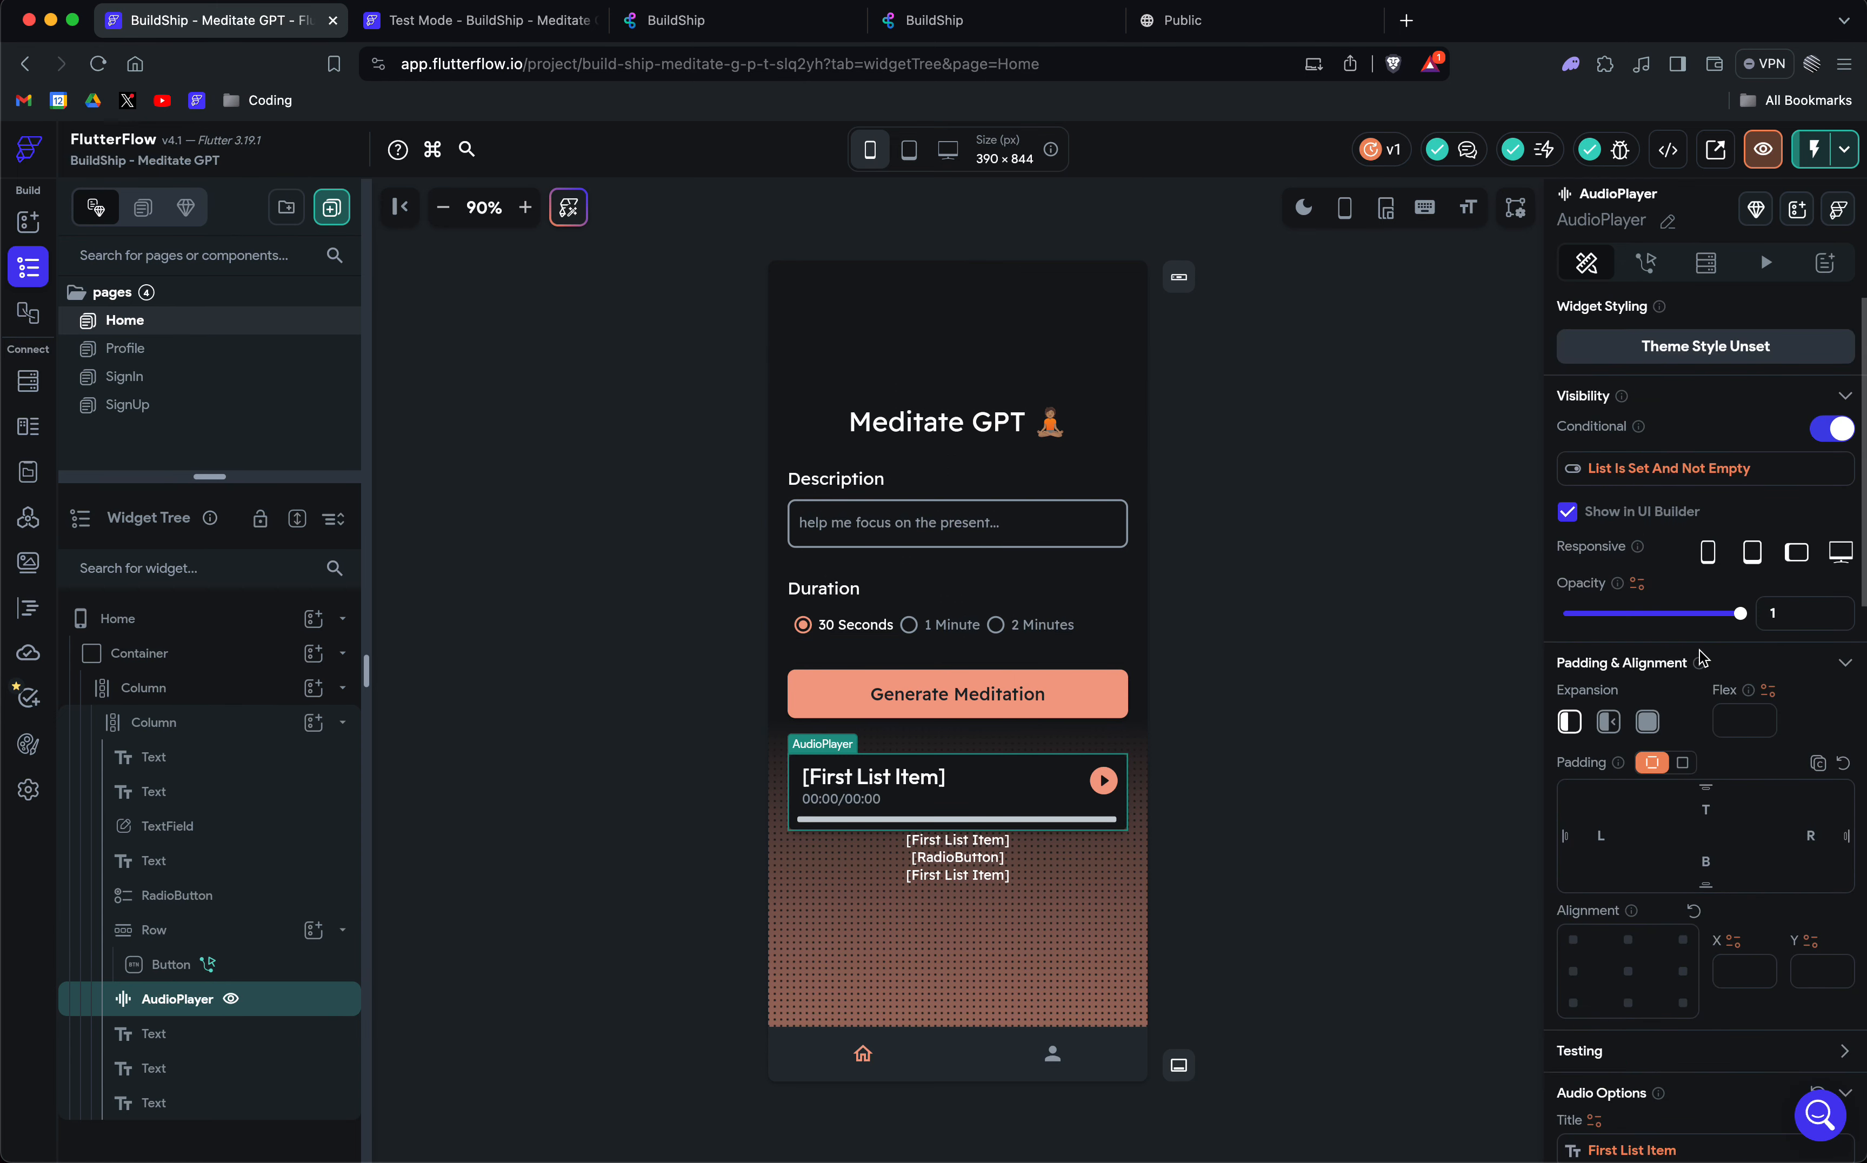
click(1702, 480)
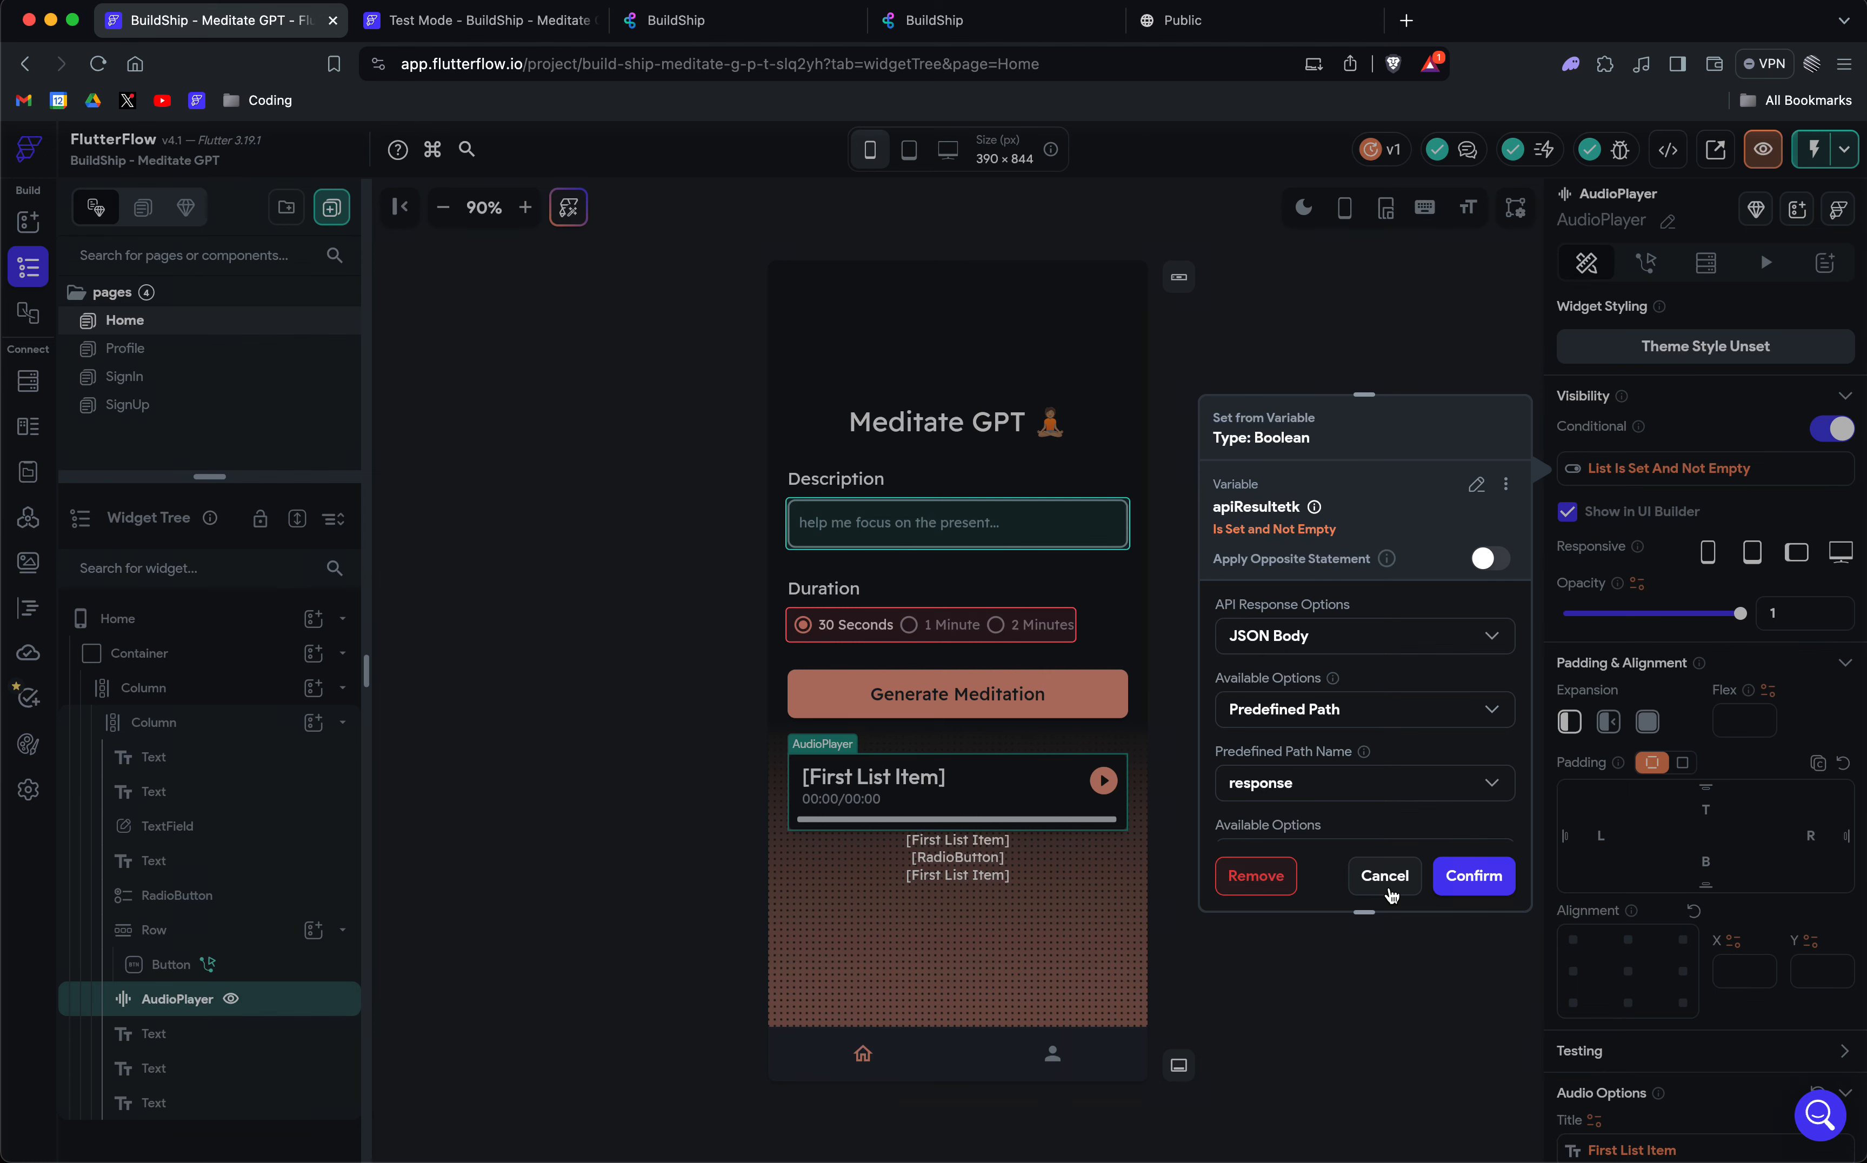
click(1689, 417)
Inspect the variable bound to the audio player's title, including its predefined path and item index options.
scroll(1644, 646, down, 9)
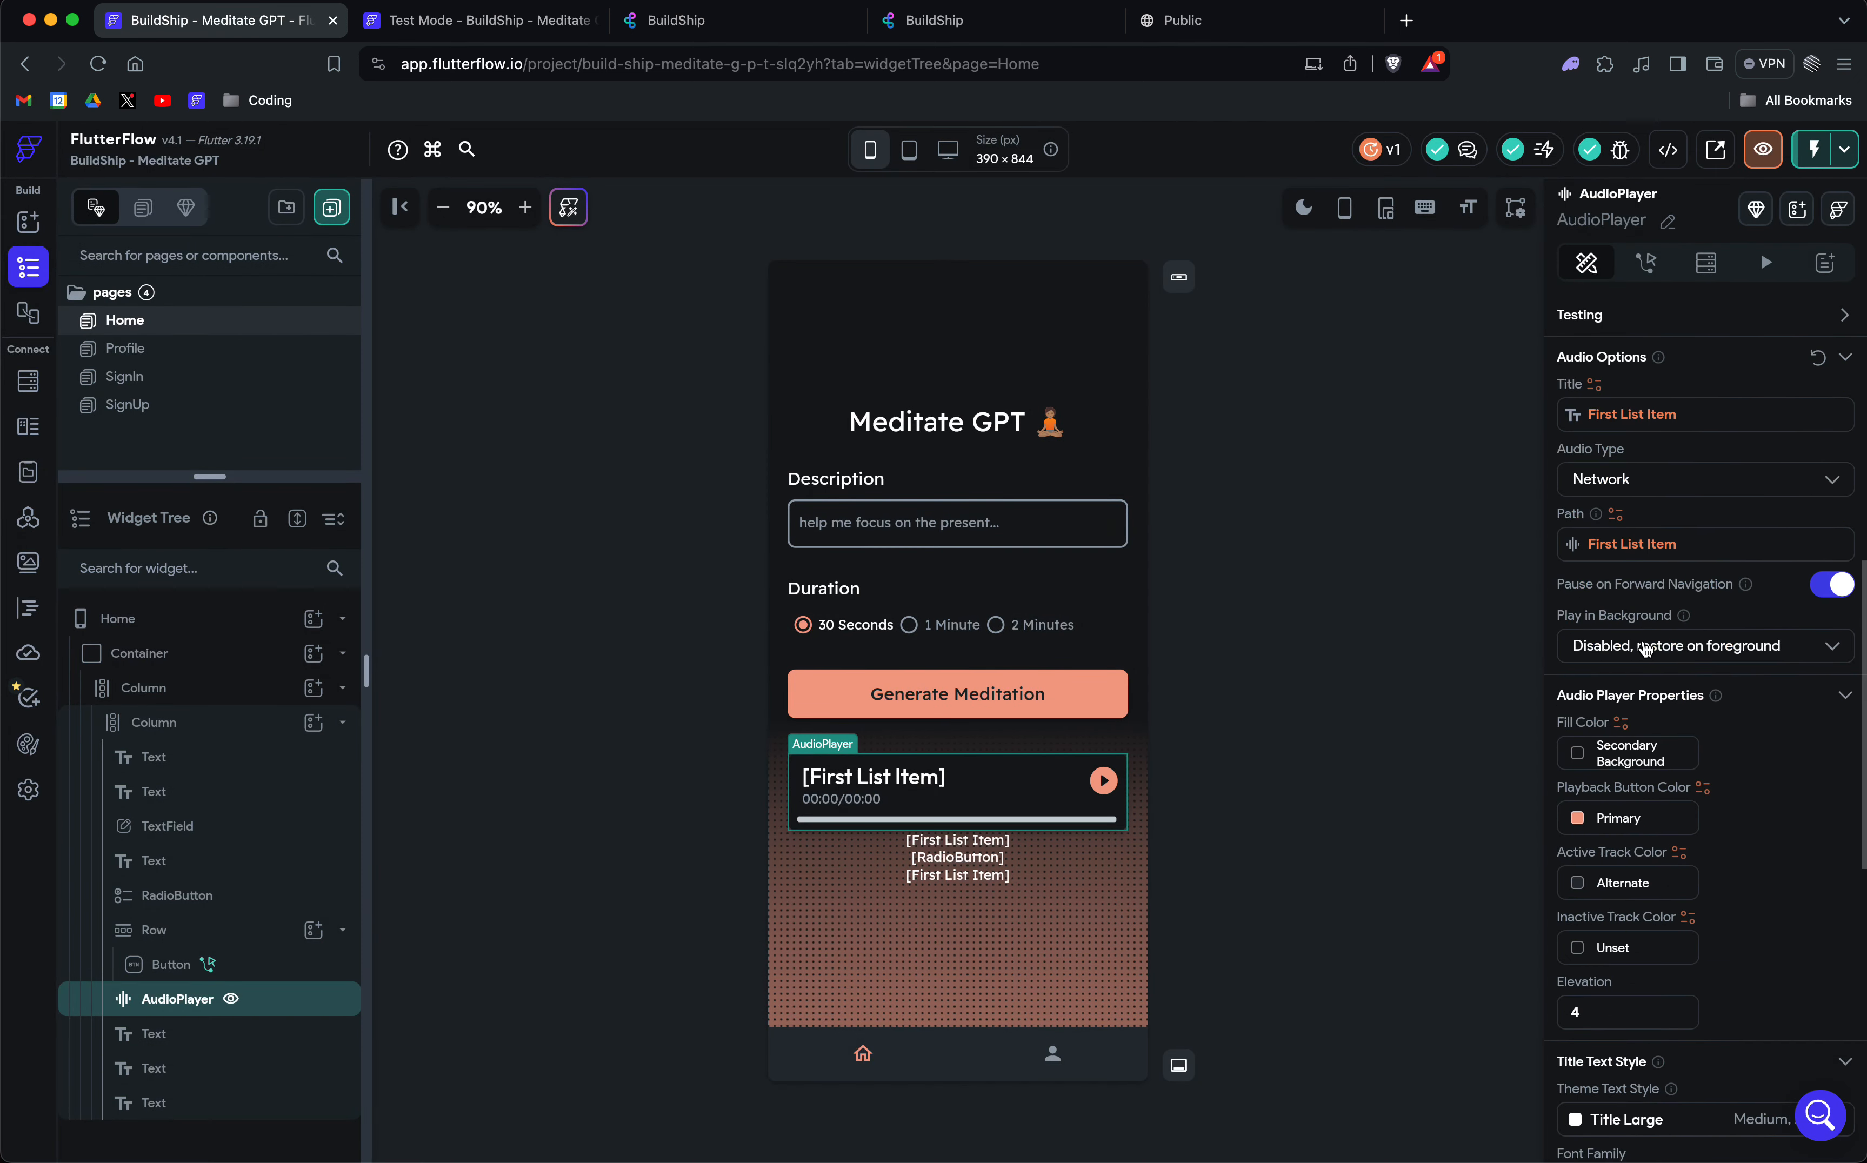
scroll(1643, 646, up, 1)
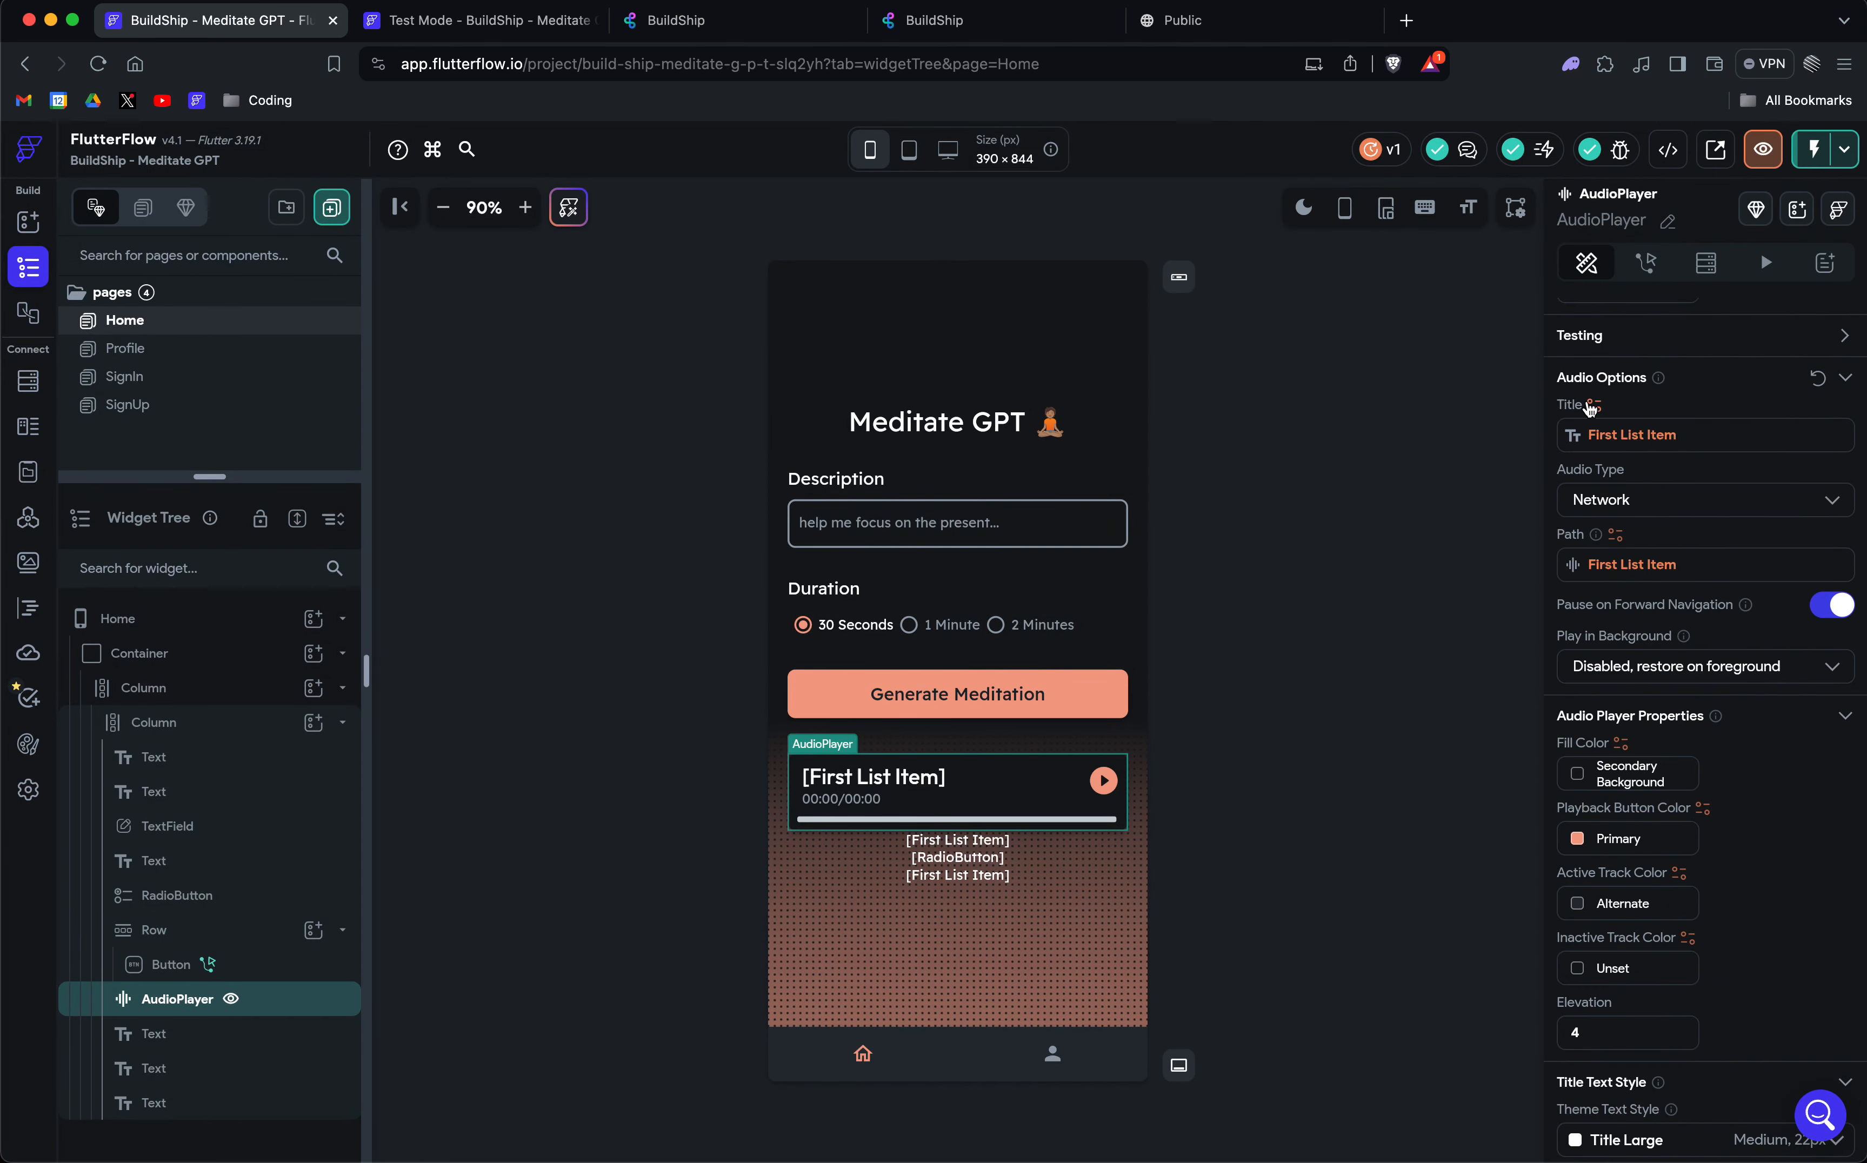
click(1612, 436)
scroll(1385, 615, down, 1)
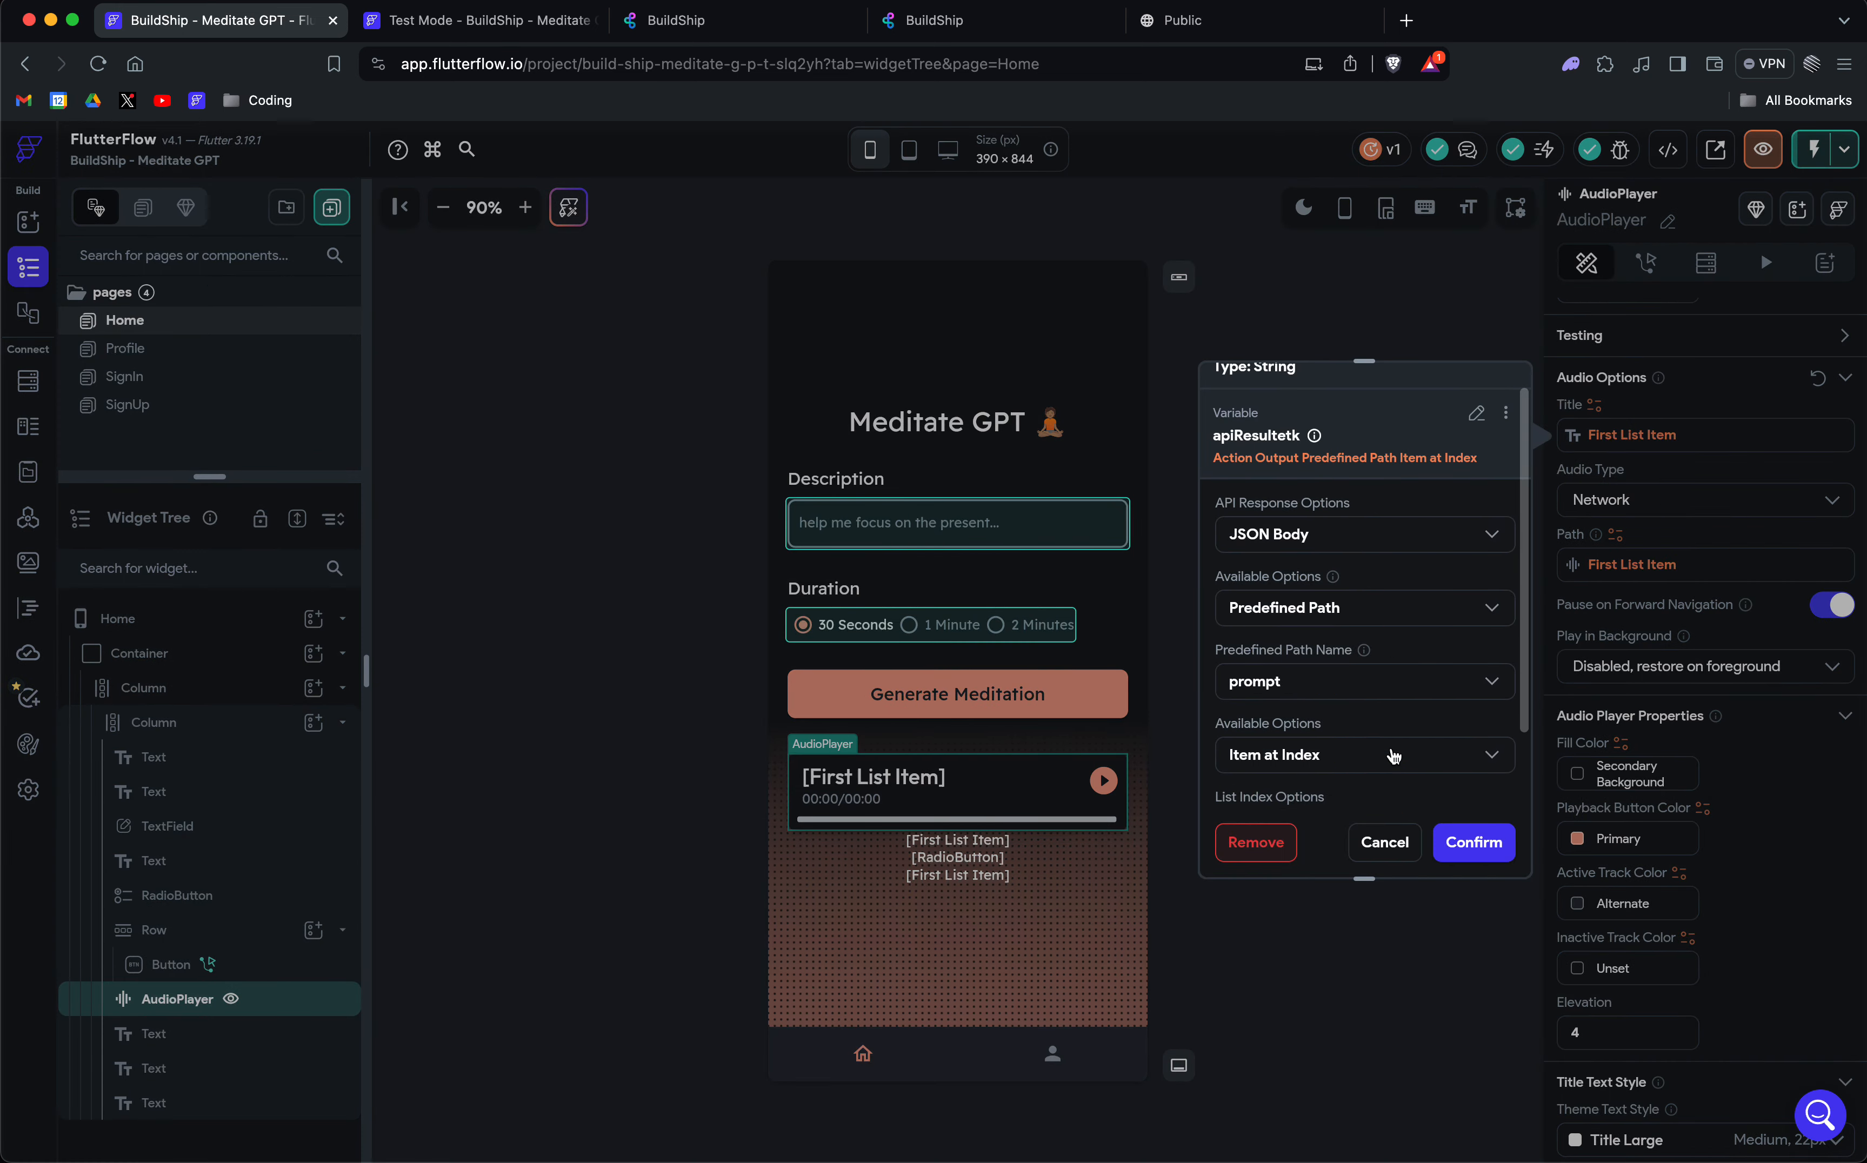
click(1396, 847)
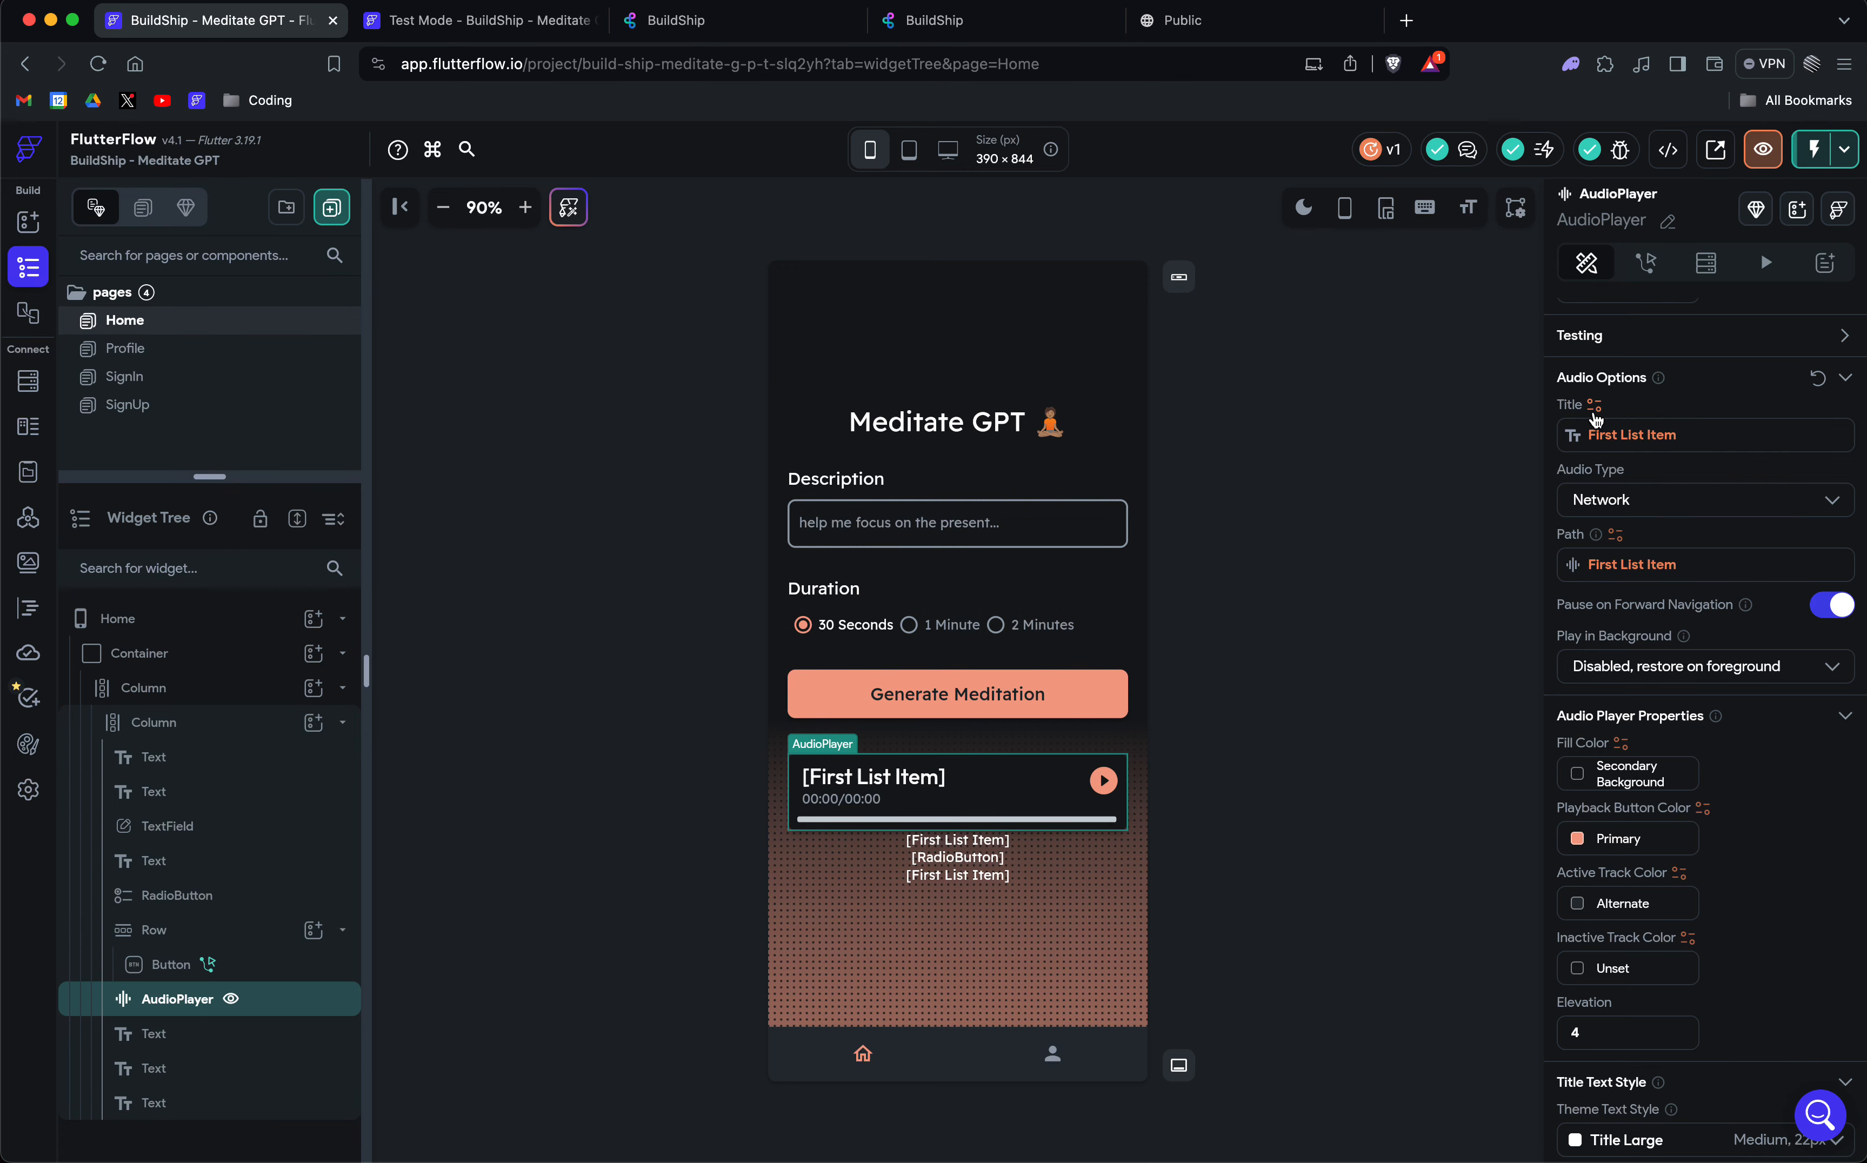
Inspect the variable bound to the audio player's audio path, and look over its remaining style properties.
scroll(1615, 493, down, 1)
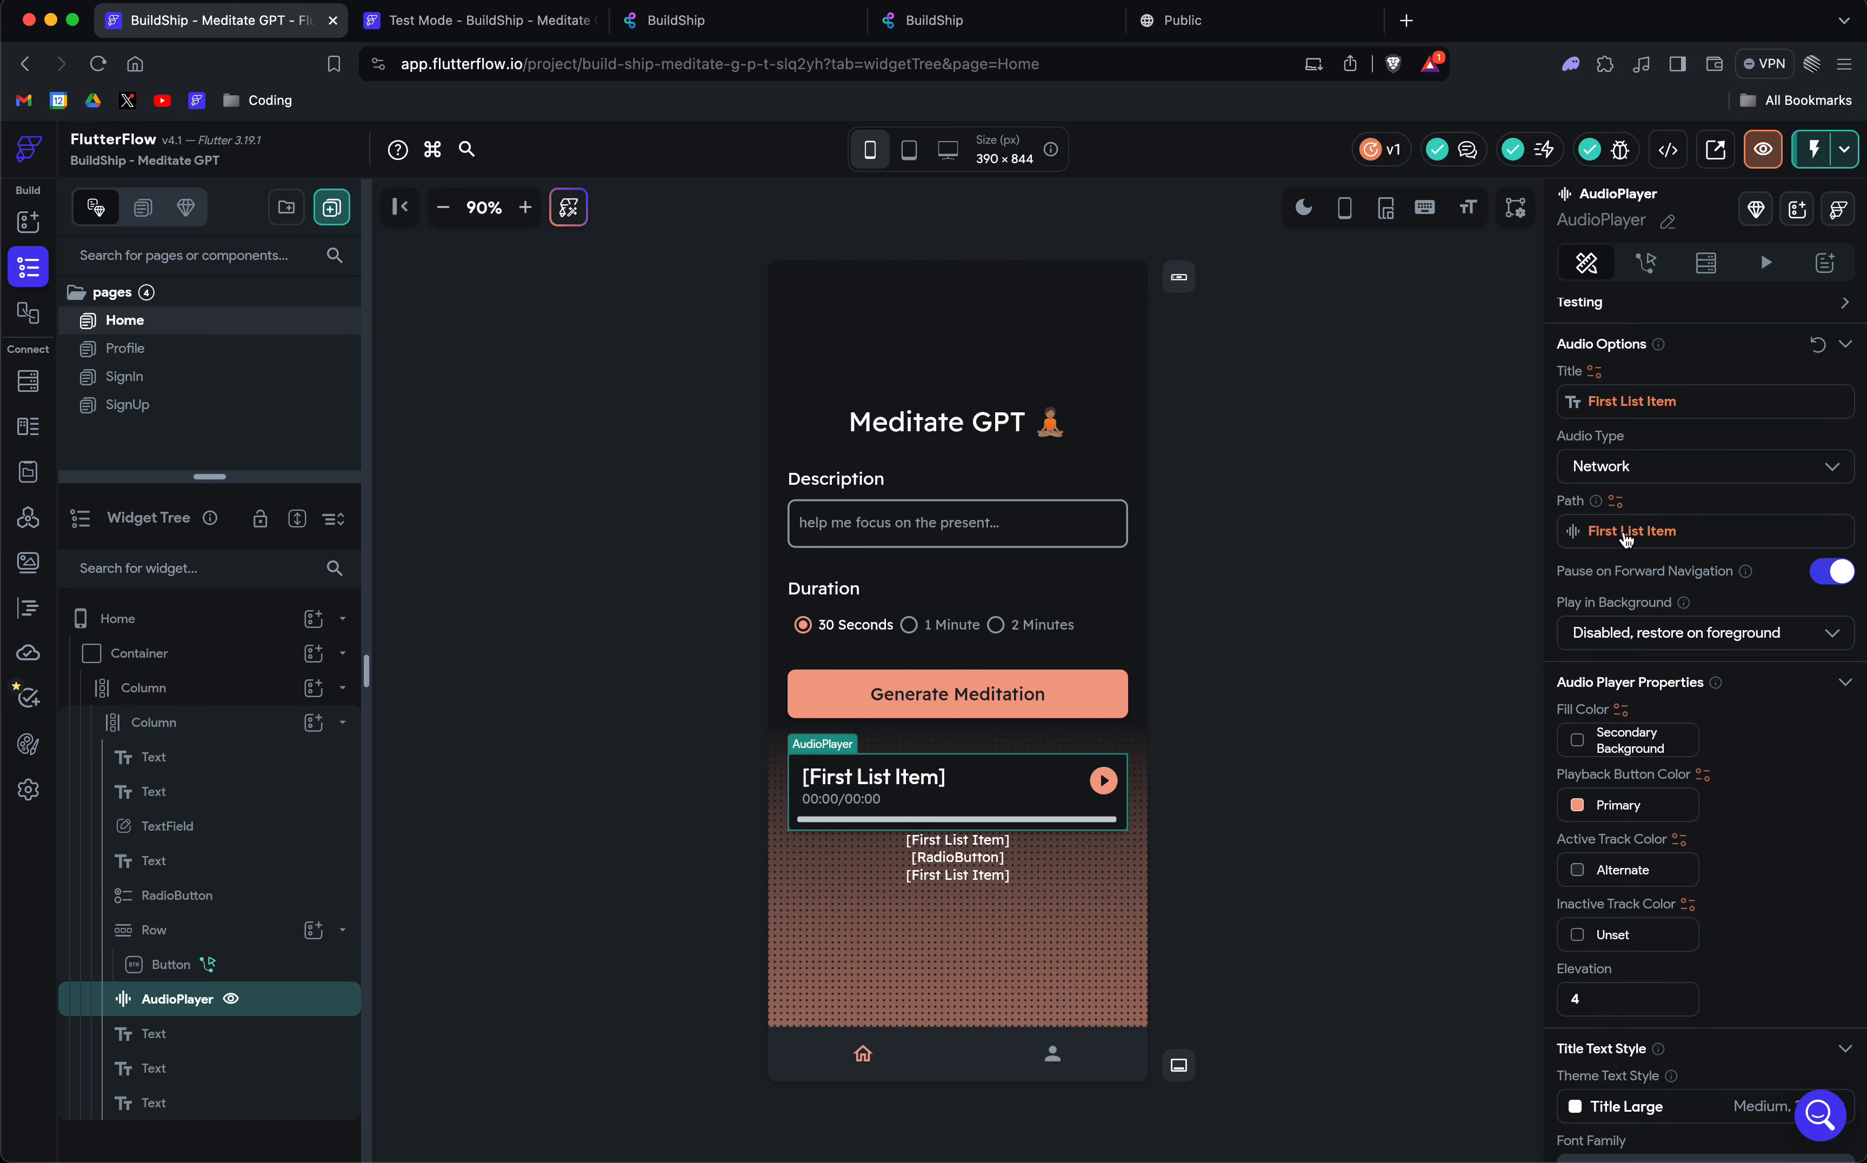
click(1625, 536)
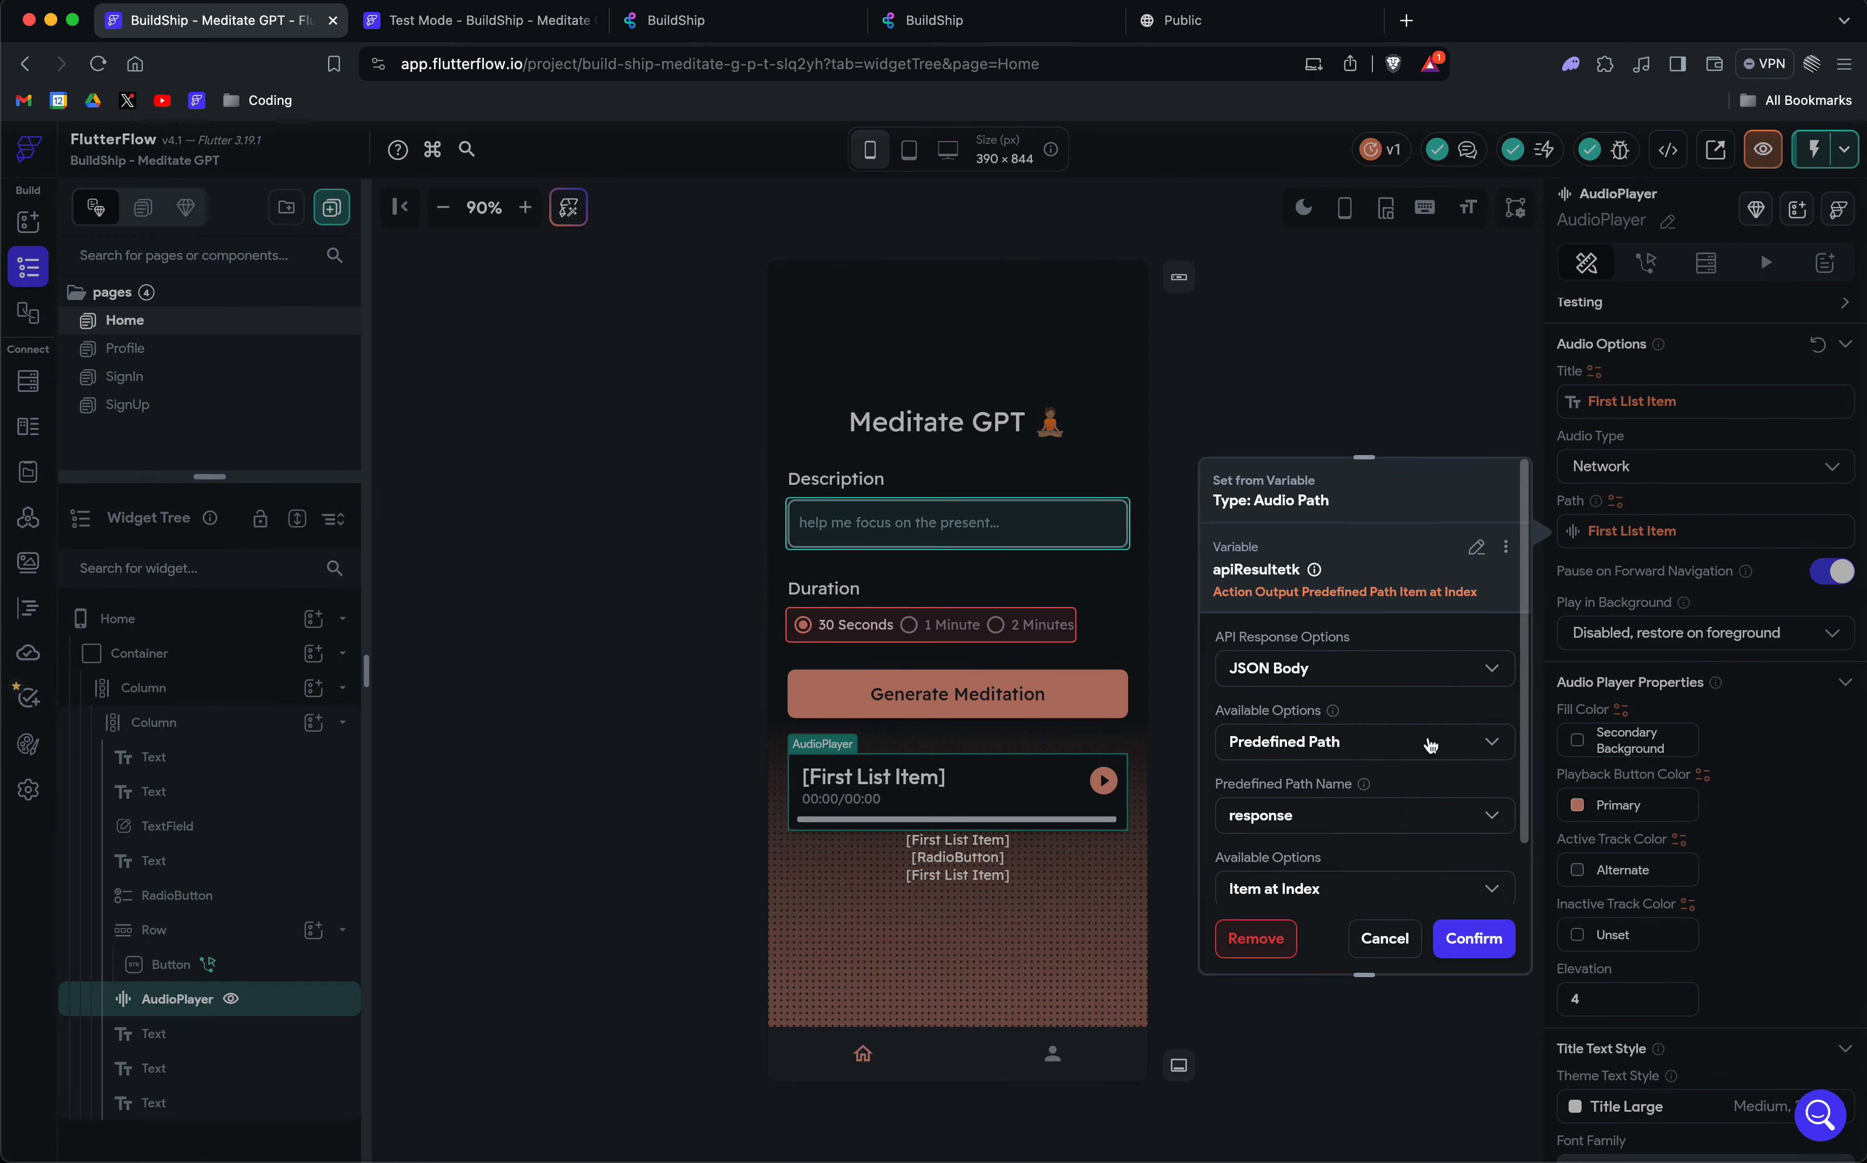
scroll(1294, 783, down, 1)
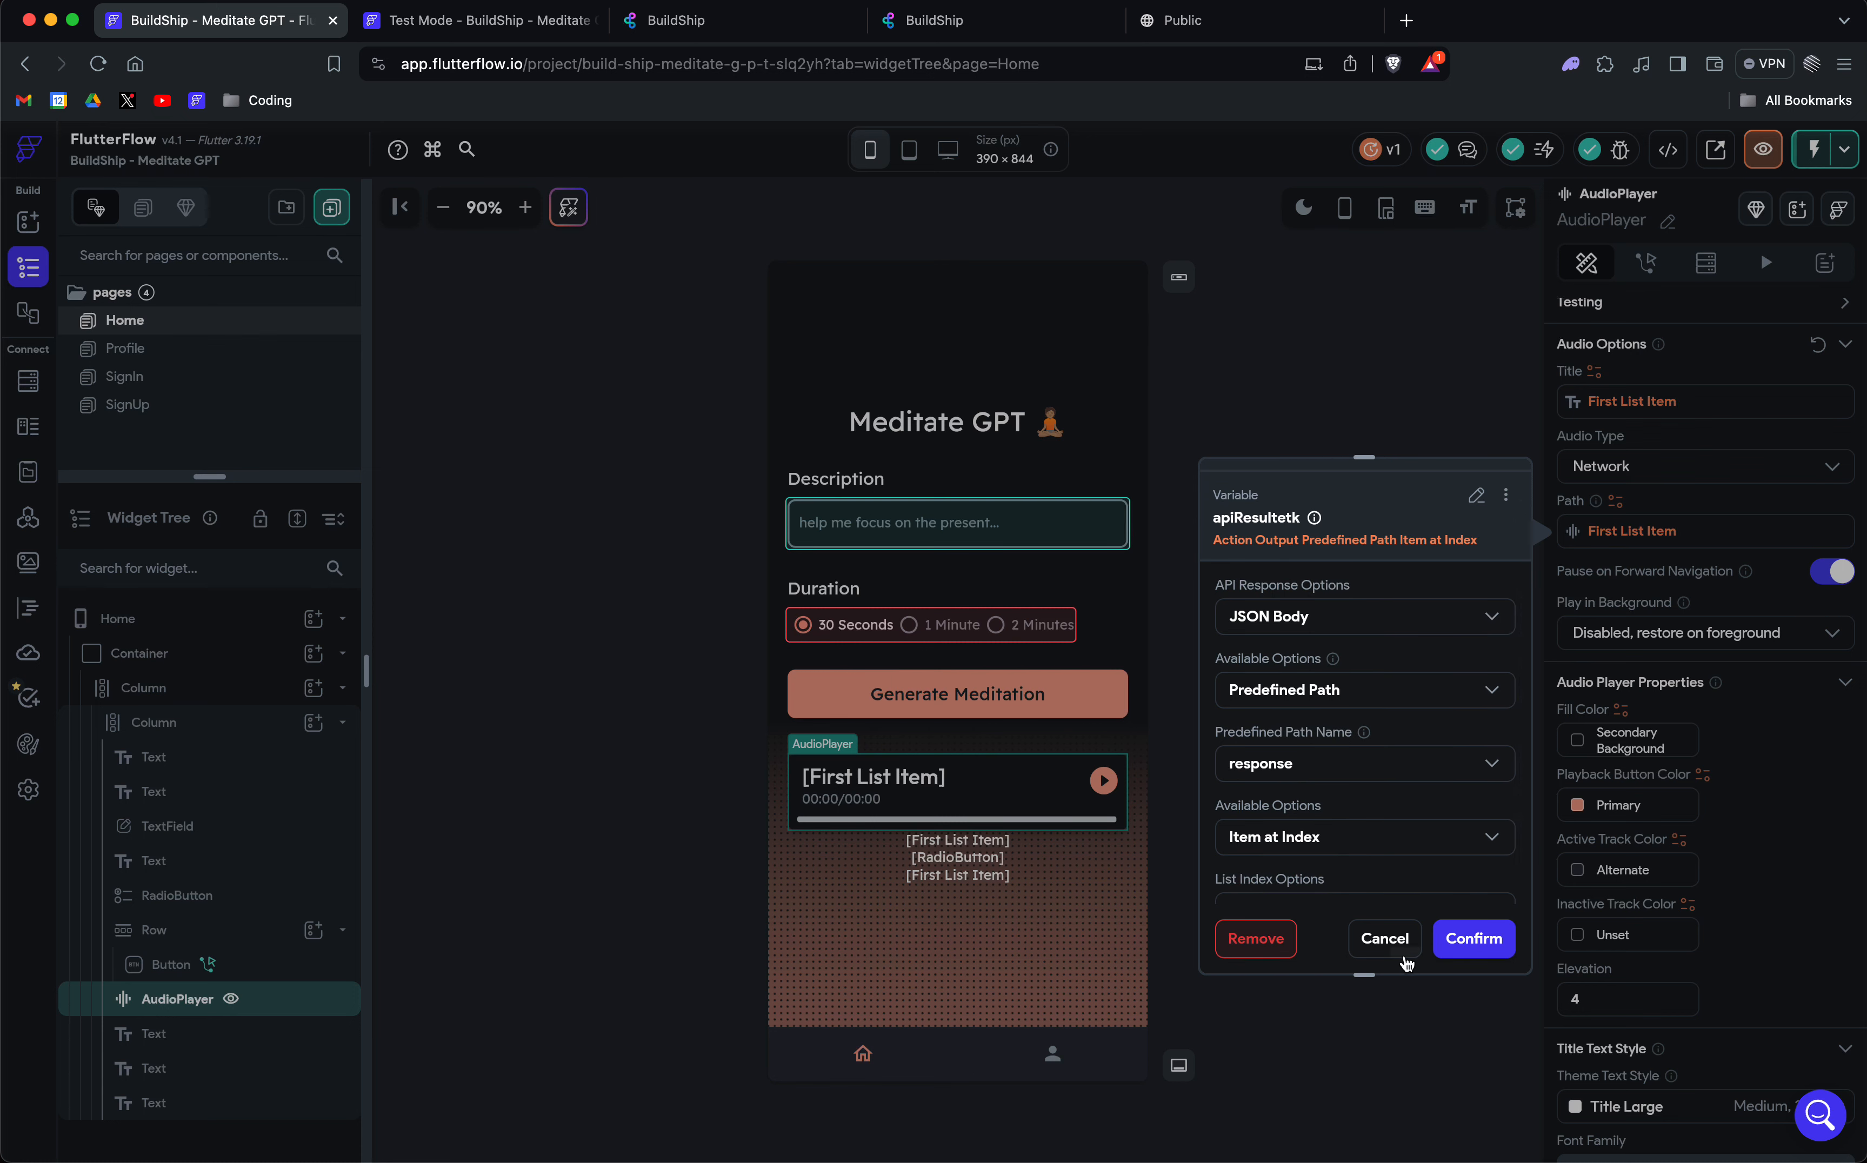
click(1396, 943)
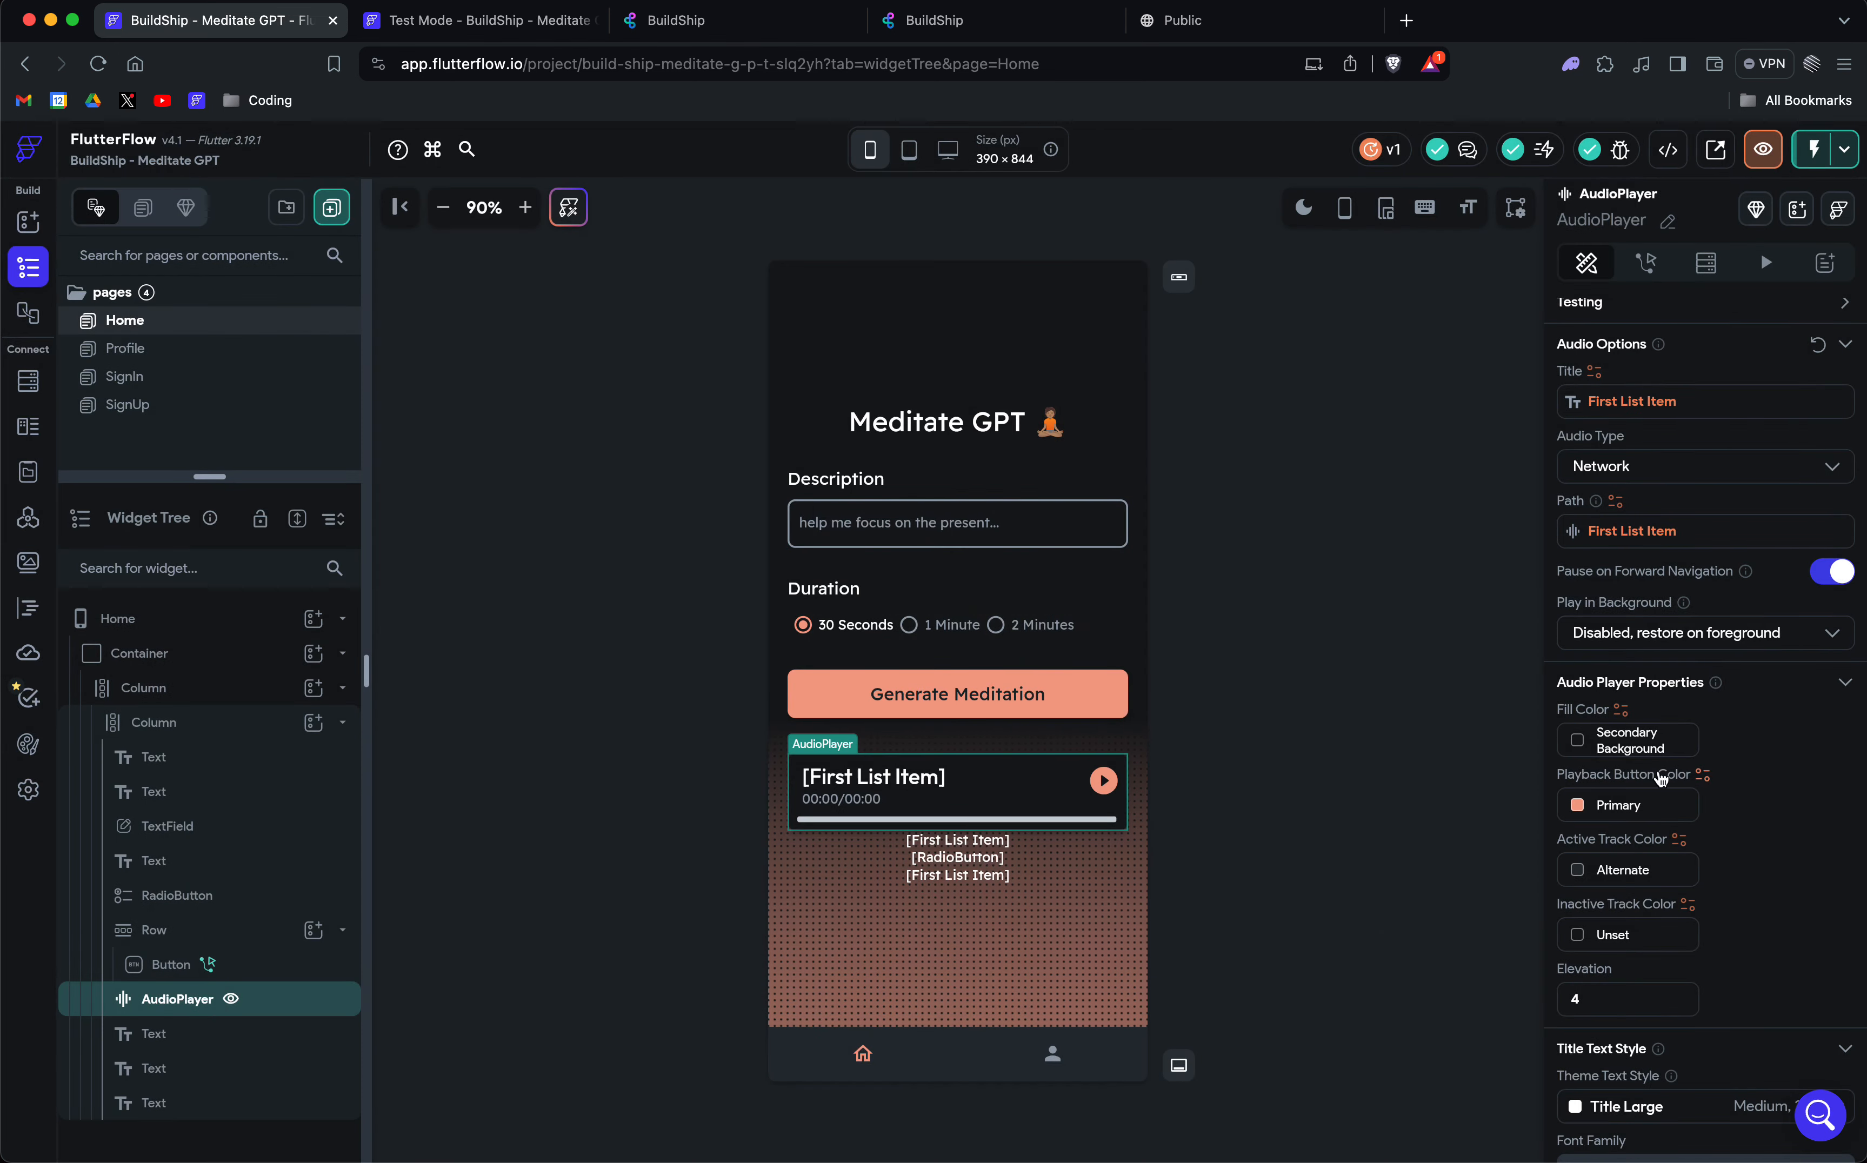
scroll(1703, 793, down, 15)
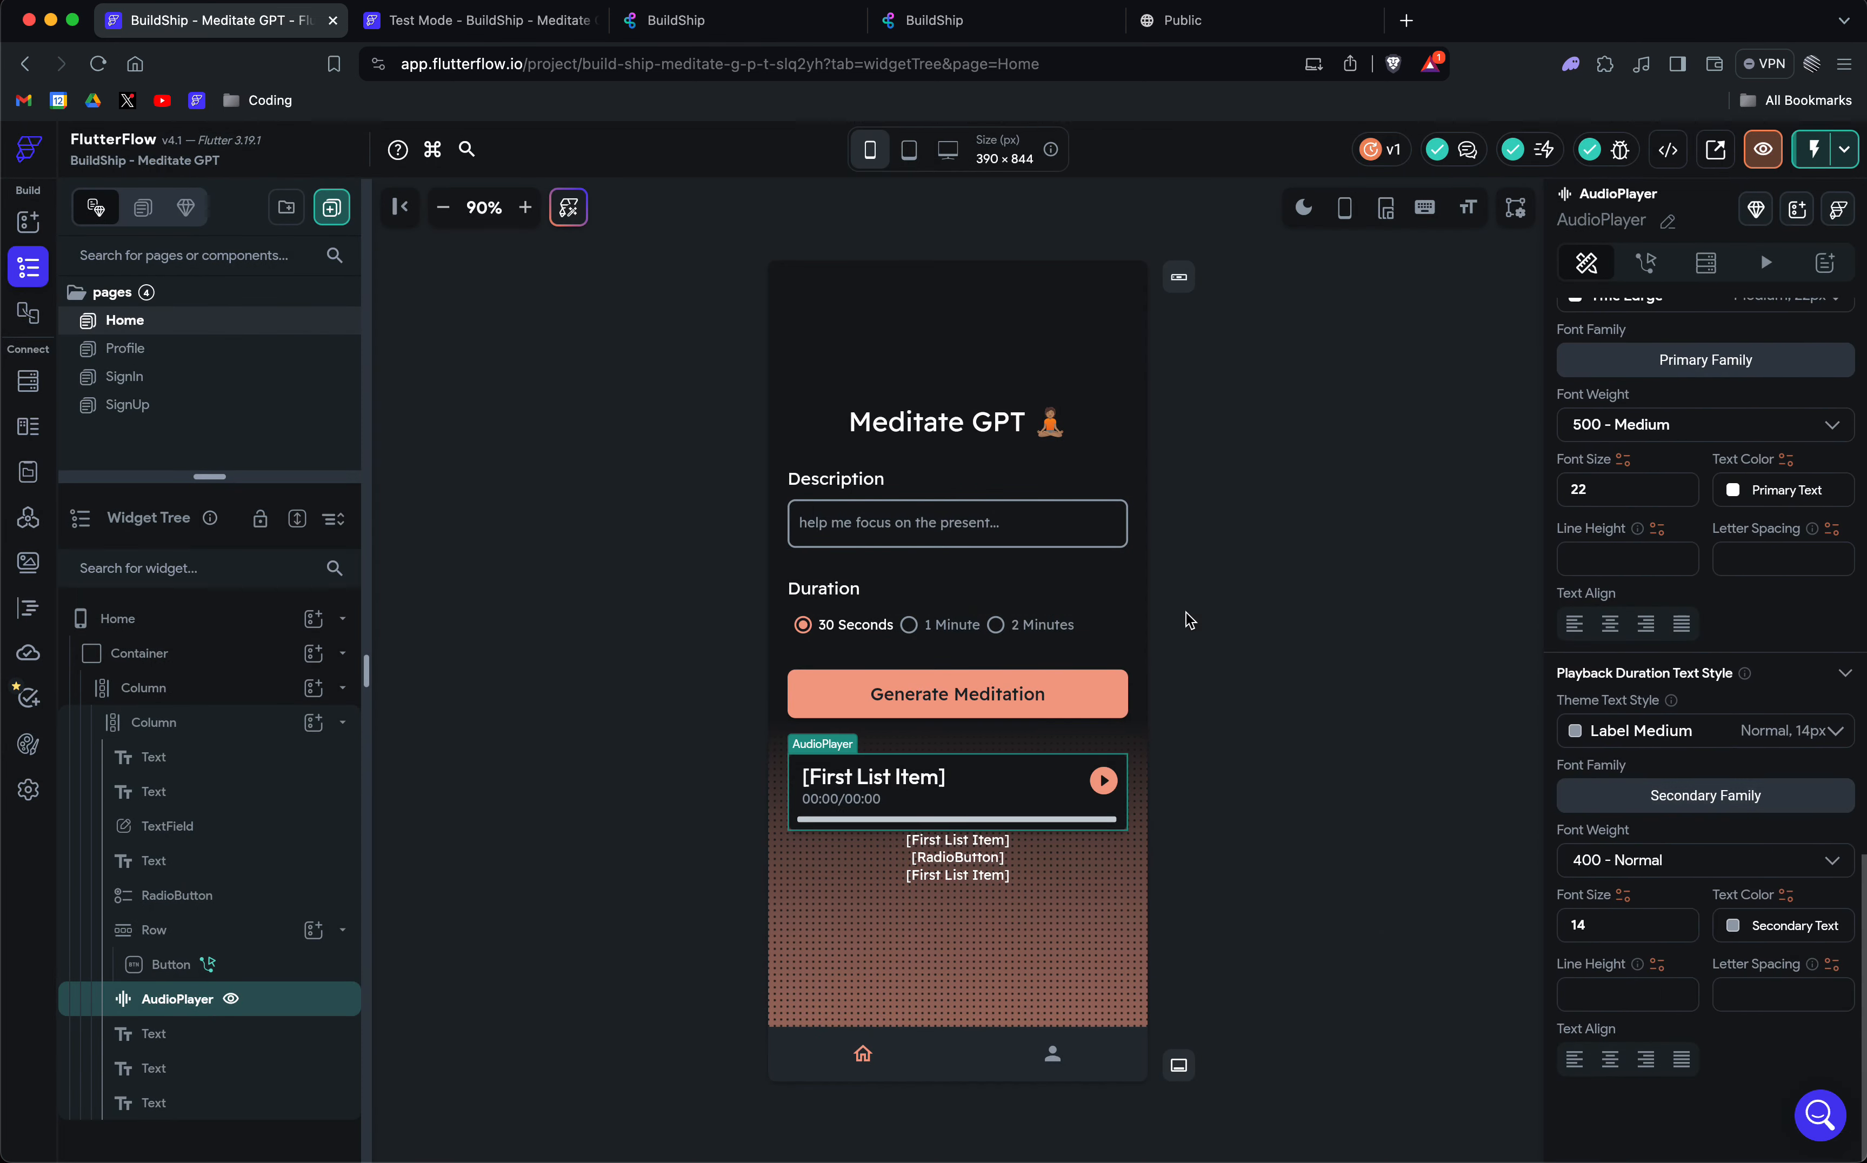
Open the Generate Meditation button's action flow and inspect the source of the Backend Call's prompt variable.
click(975, 694)
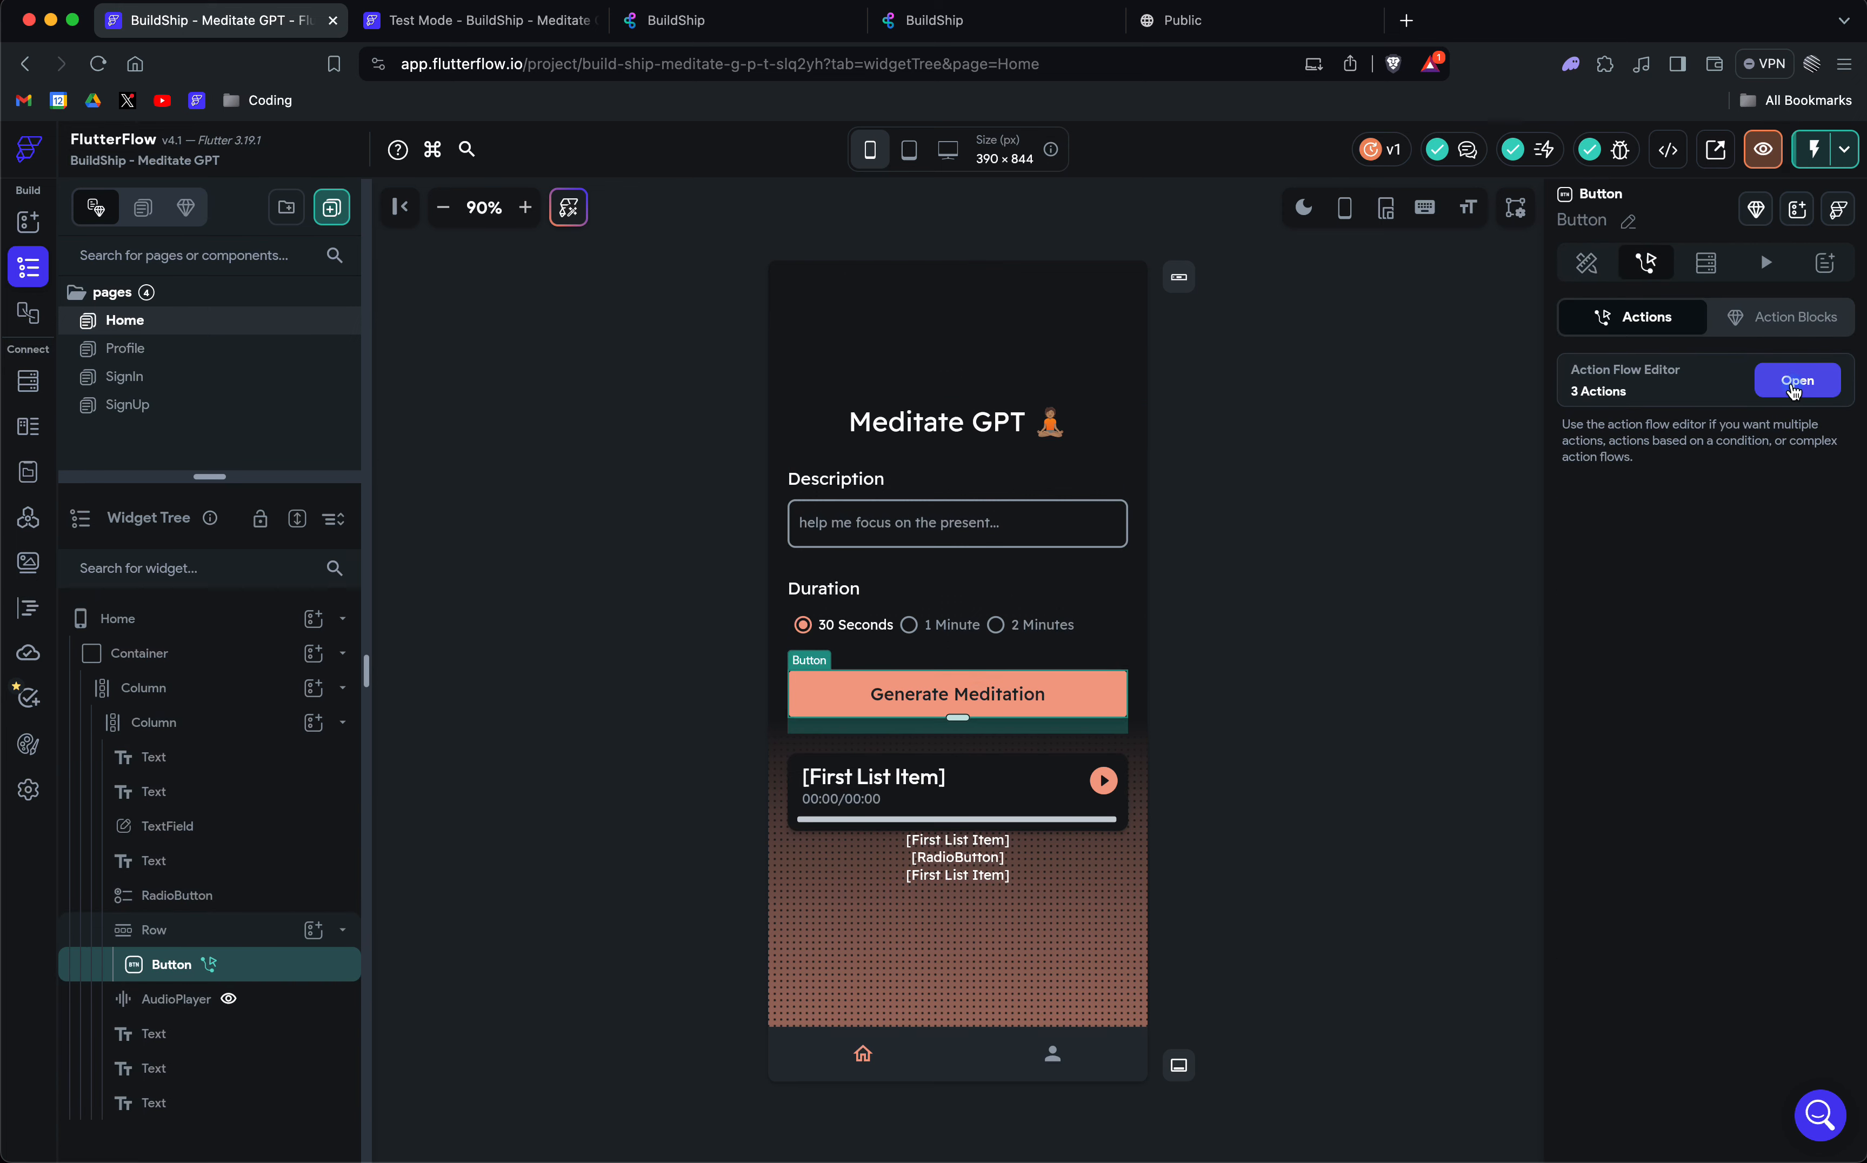
click(1796, 381)
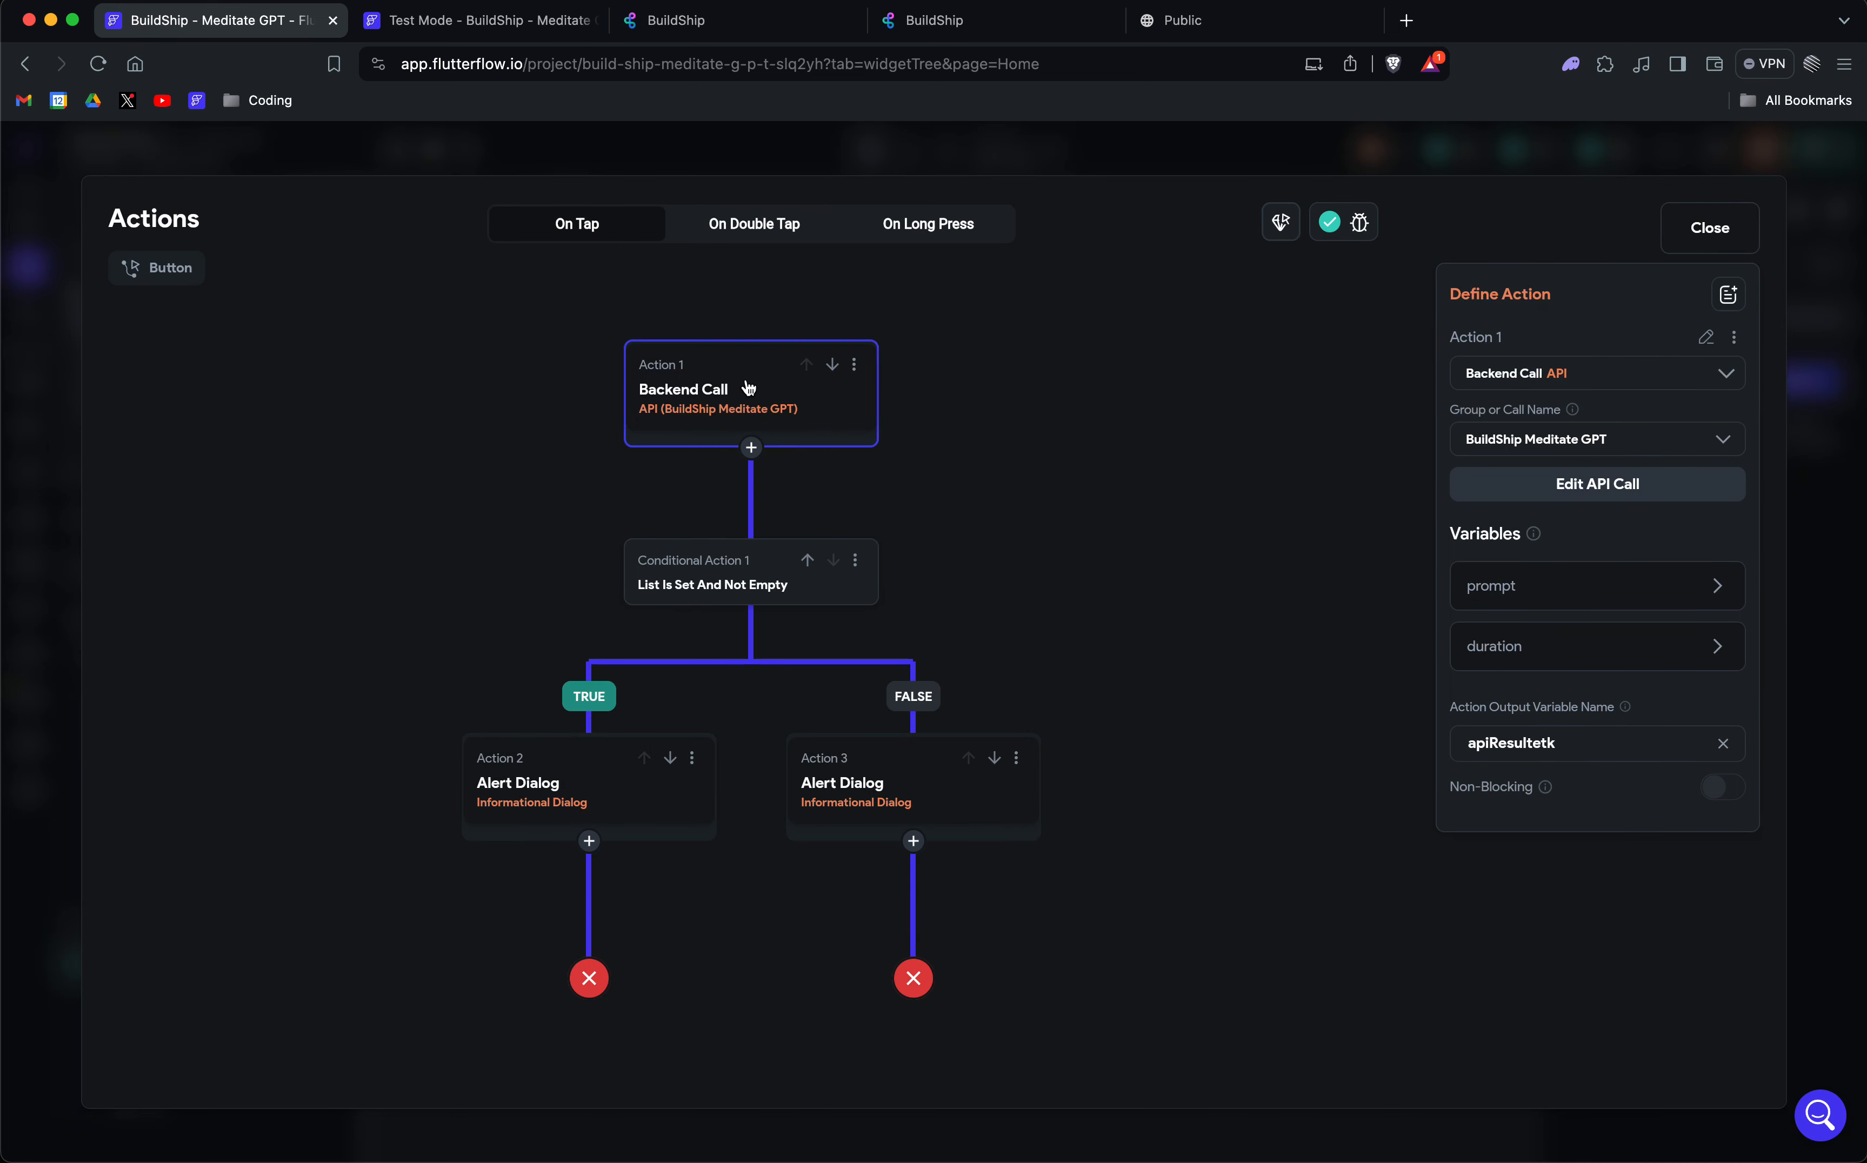
mouse_move(1574, 581)
click(1536, 592)
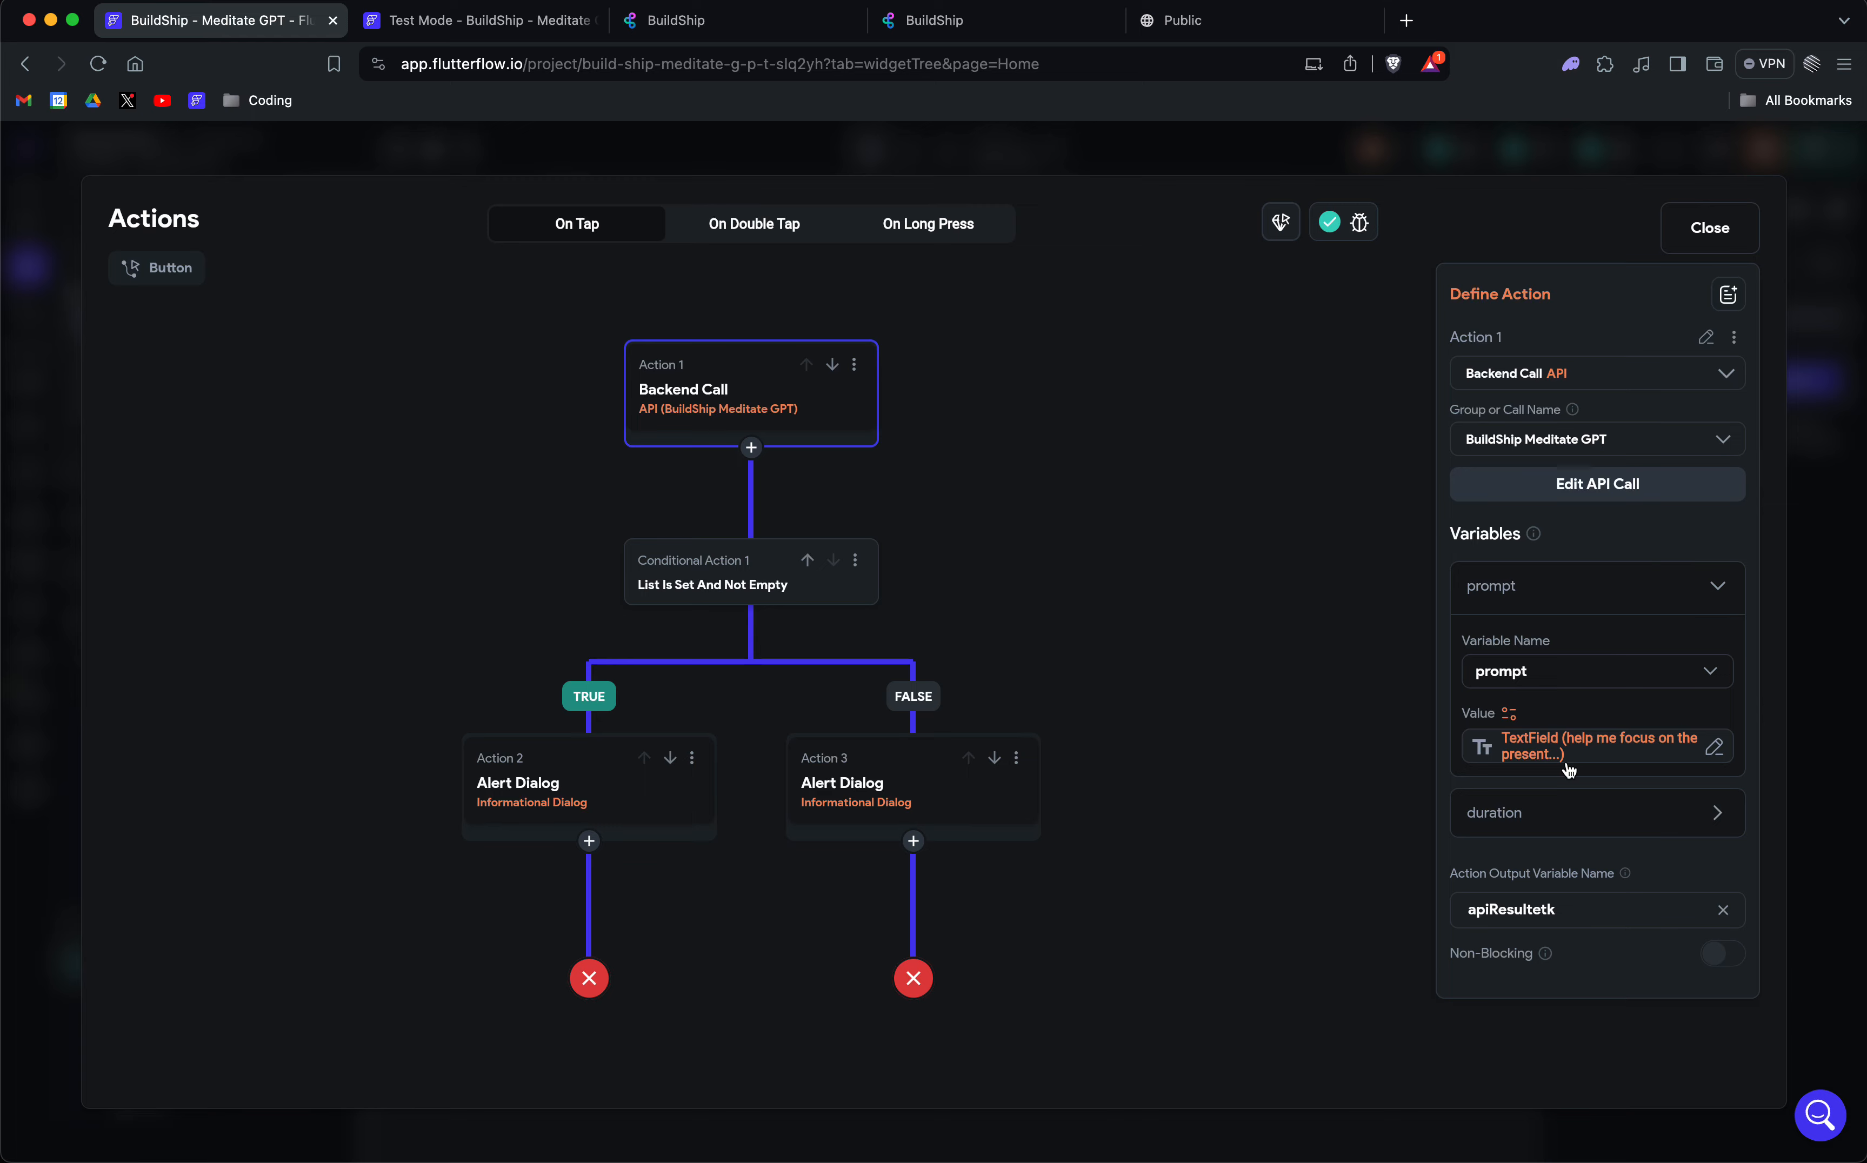
click(1510, 714)
click(1381, 725)
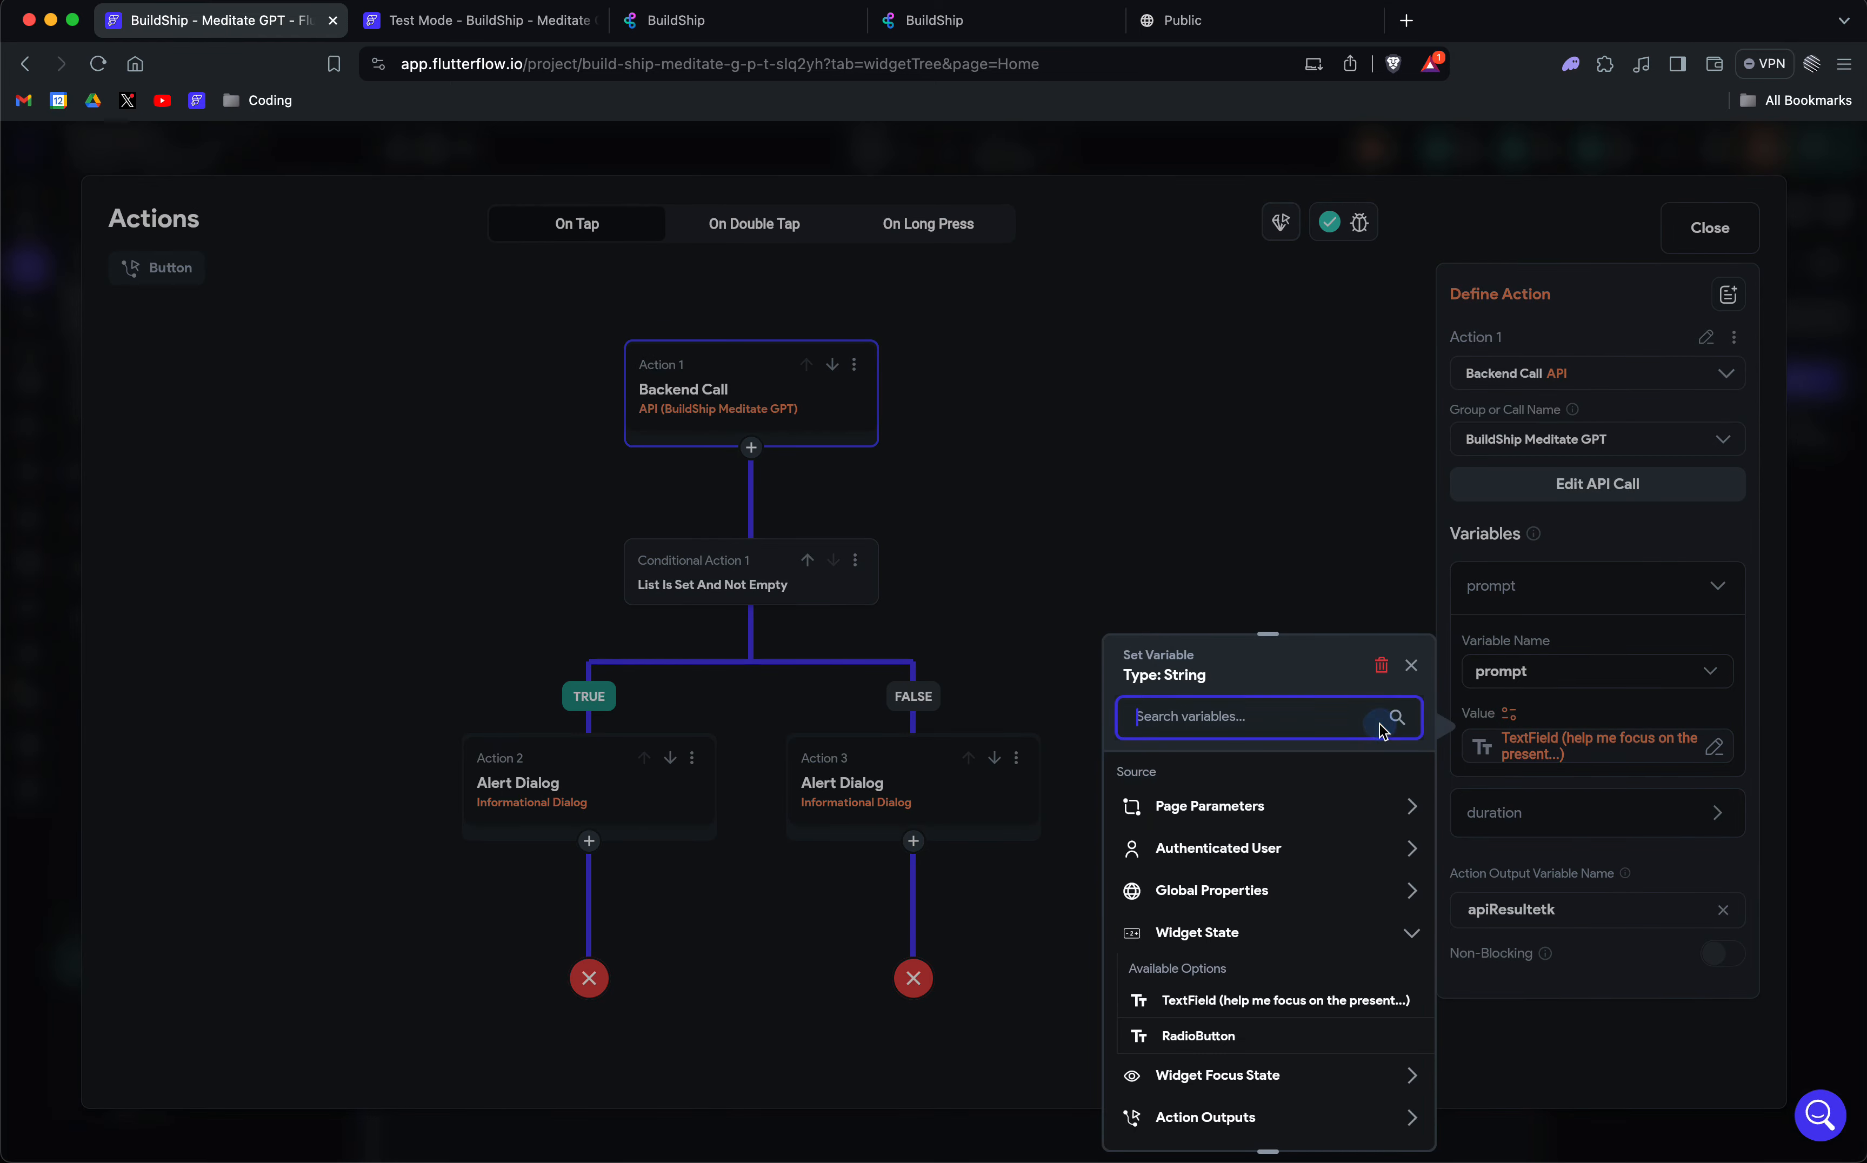
scroll(1201, 936, down, 1)
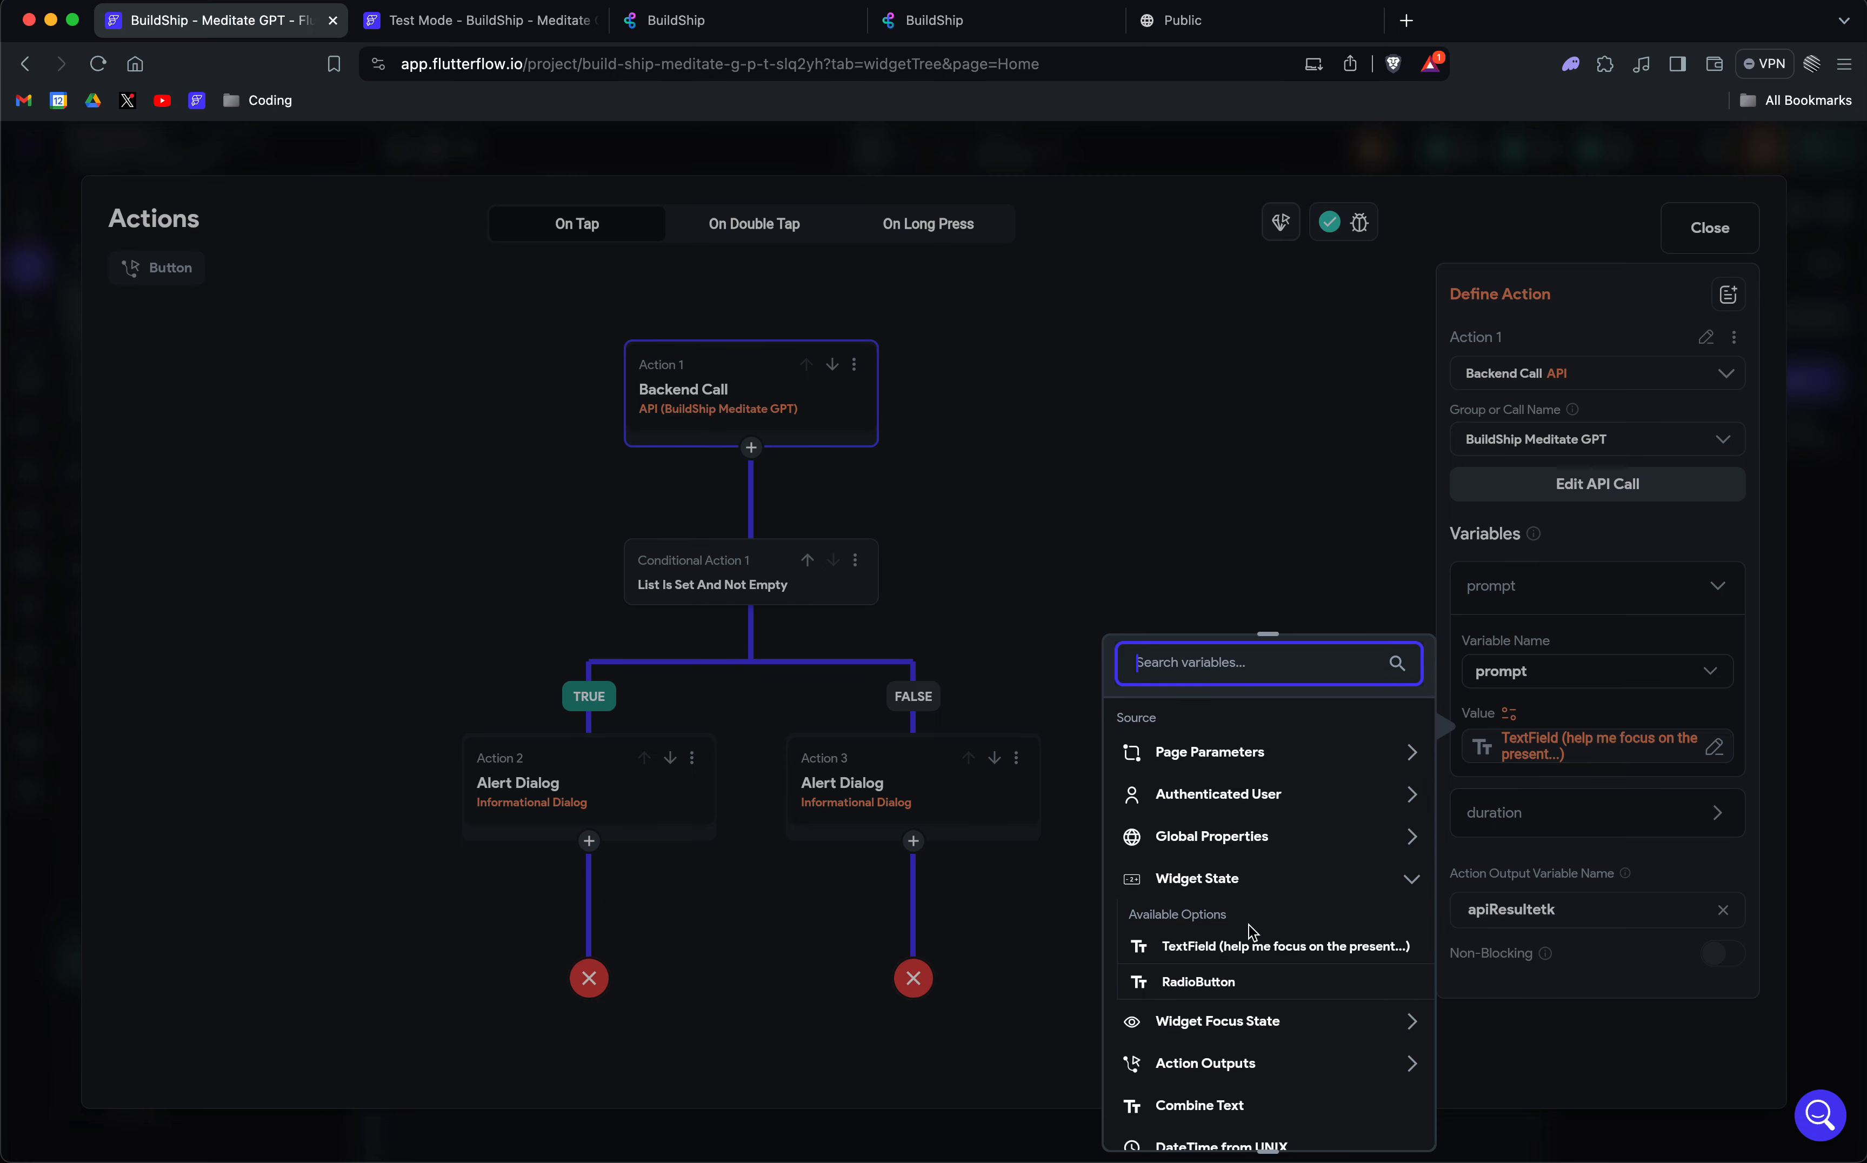
click(1359, 569)
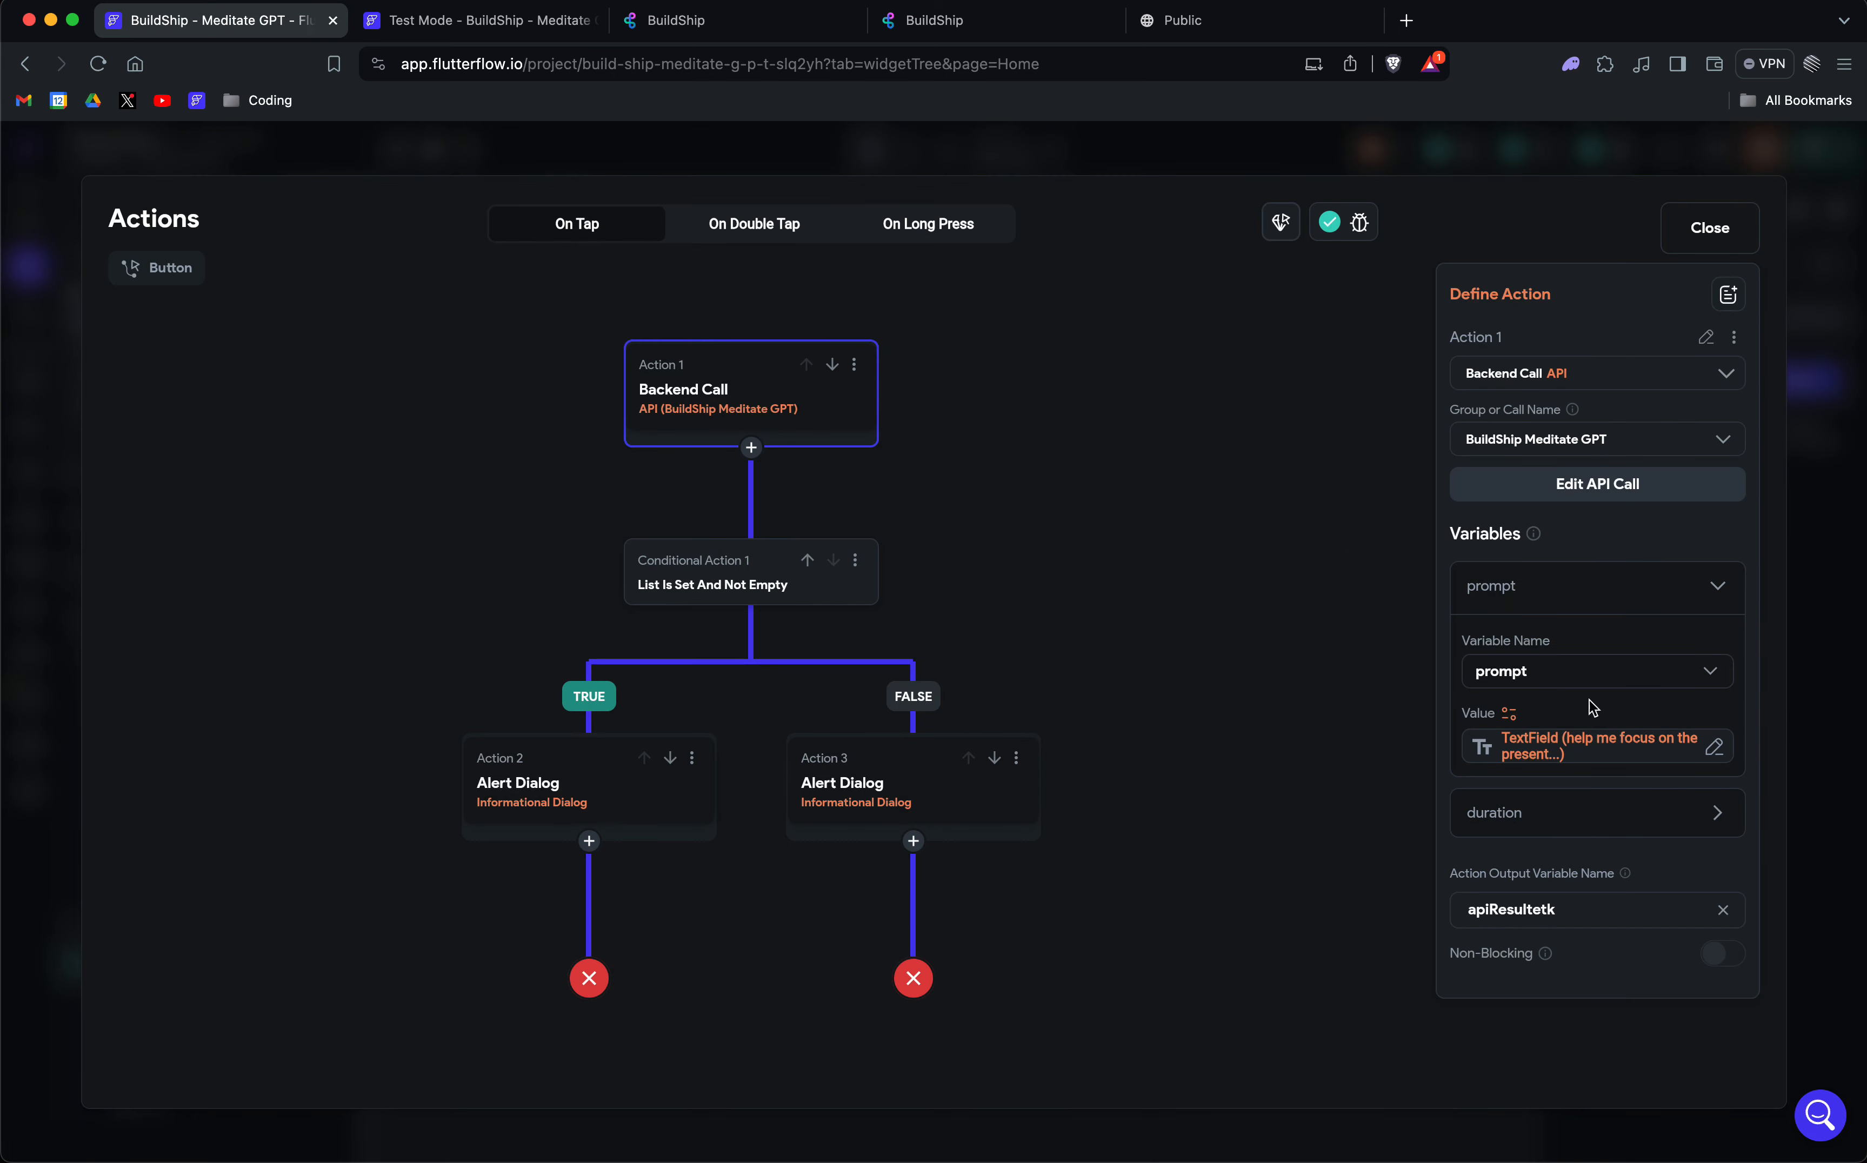
Close the button's action flow and show the Description text field that supplies the prompt.
click(1623, 684)
click(1715, 224)
click(1703, 231)
click(898, 536)
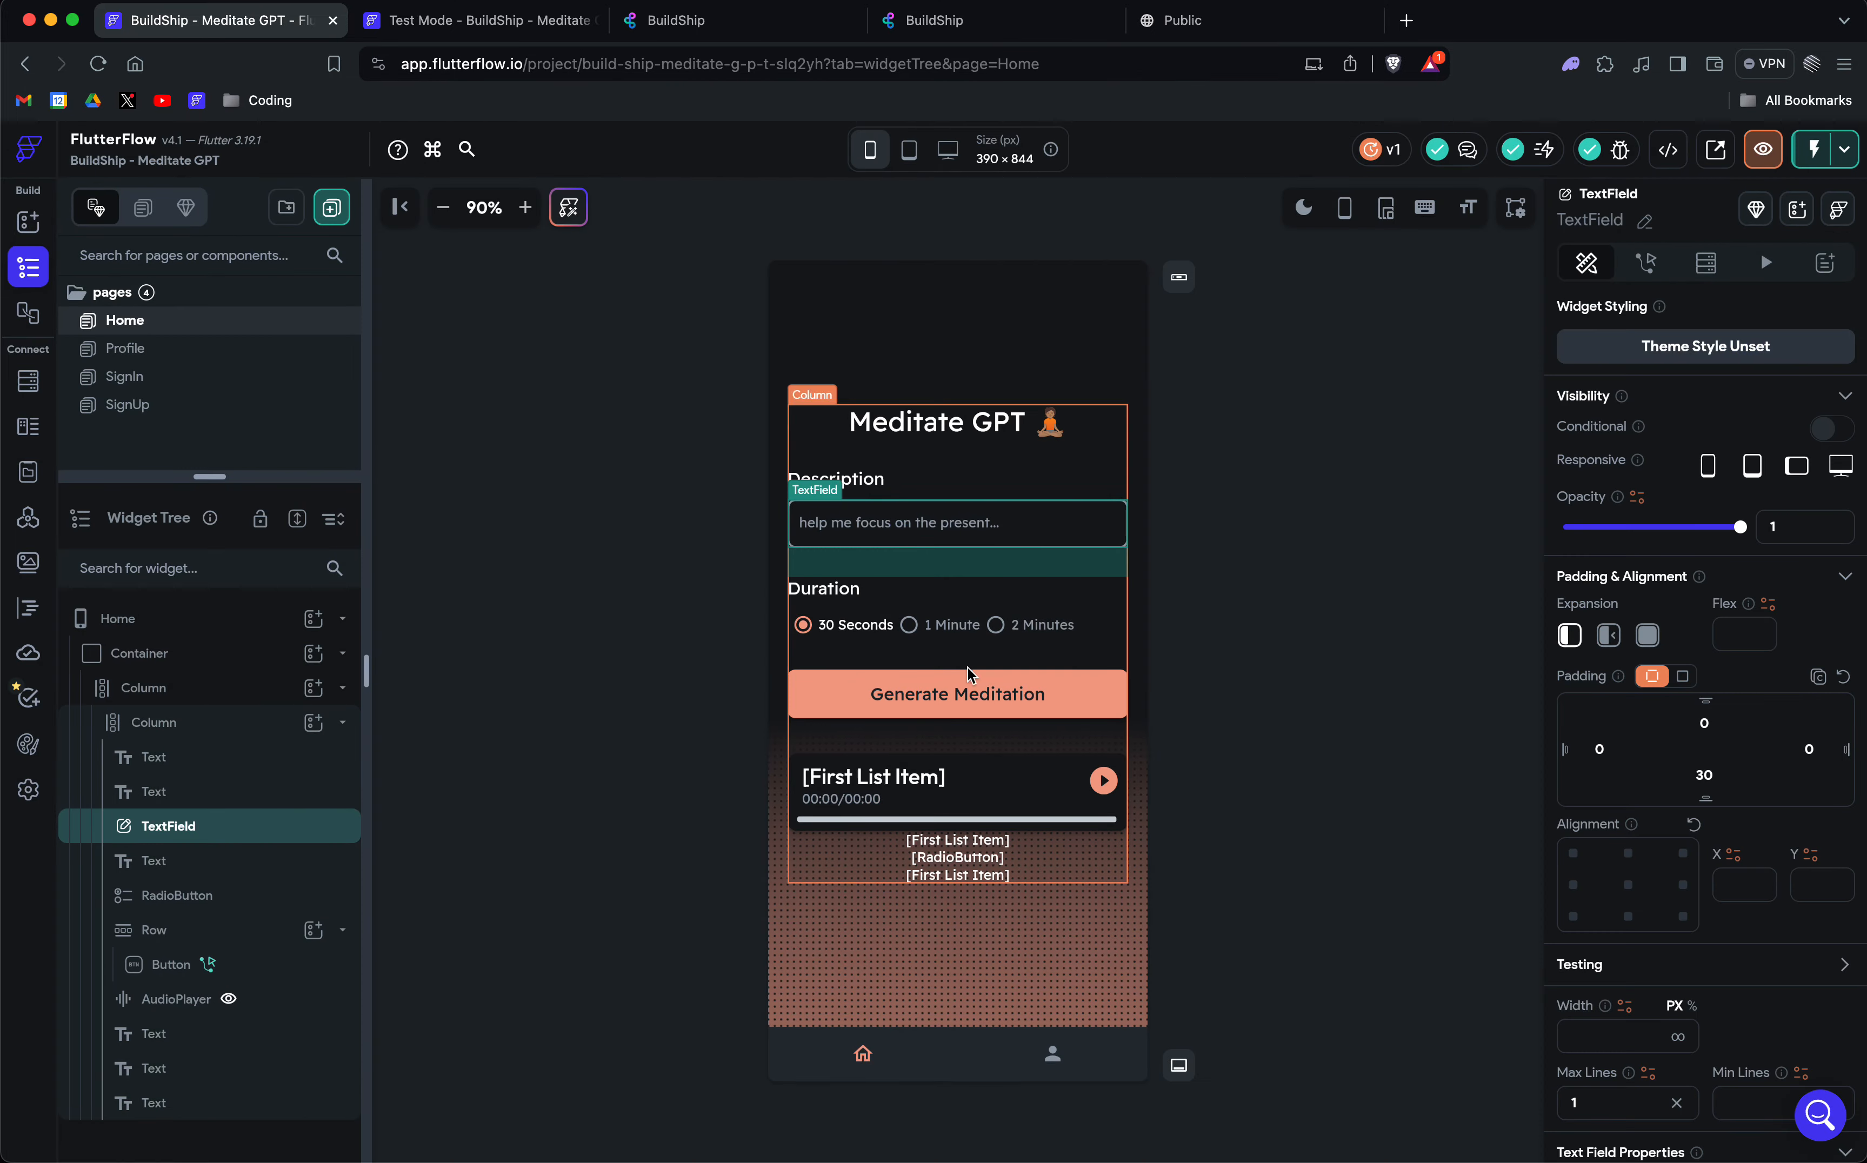
Reopen the Generate Meditation button's action flow and inspect the source options of the Backend Call's duration variable.
click(966, 702)
click(1797, 380)
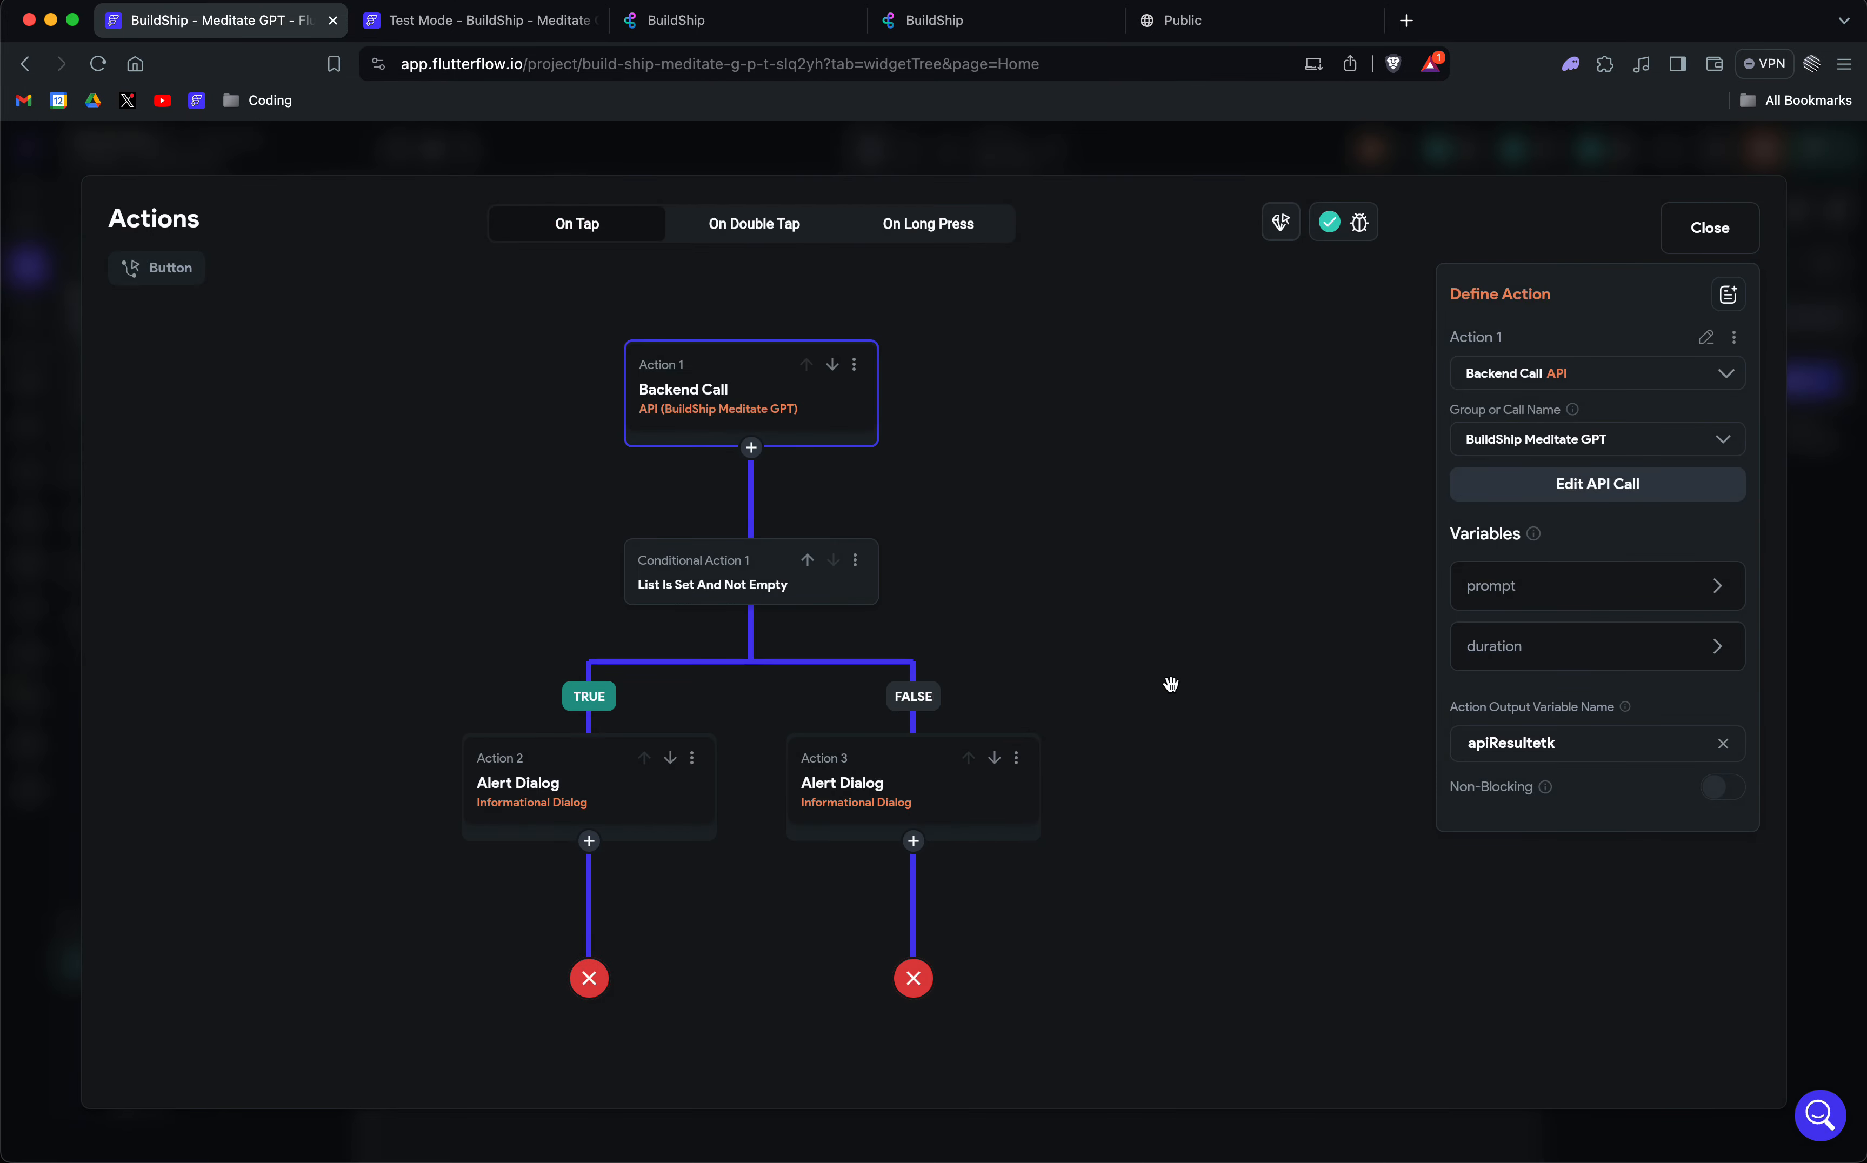
click(1516, 656)
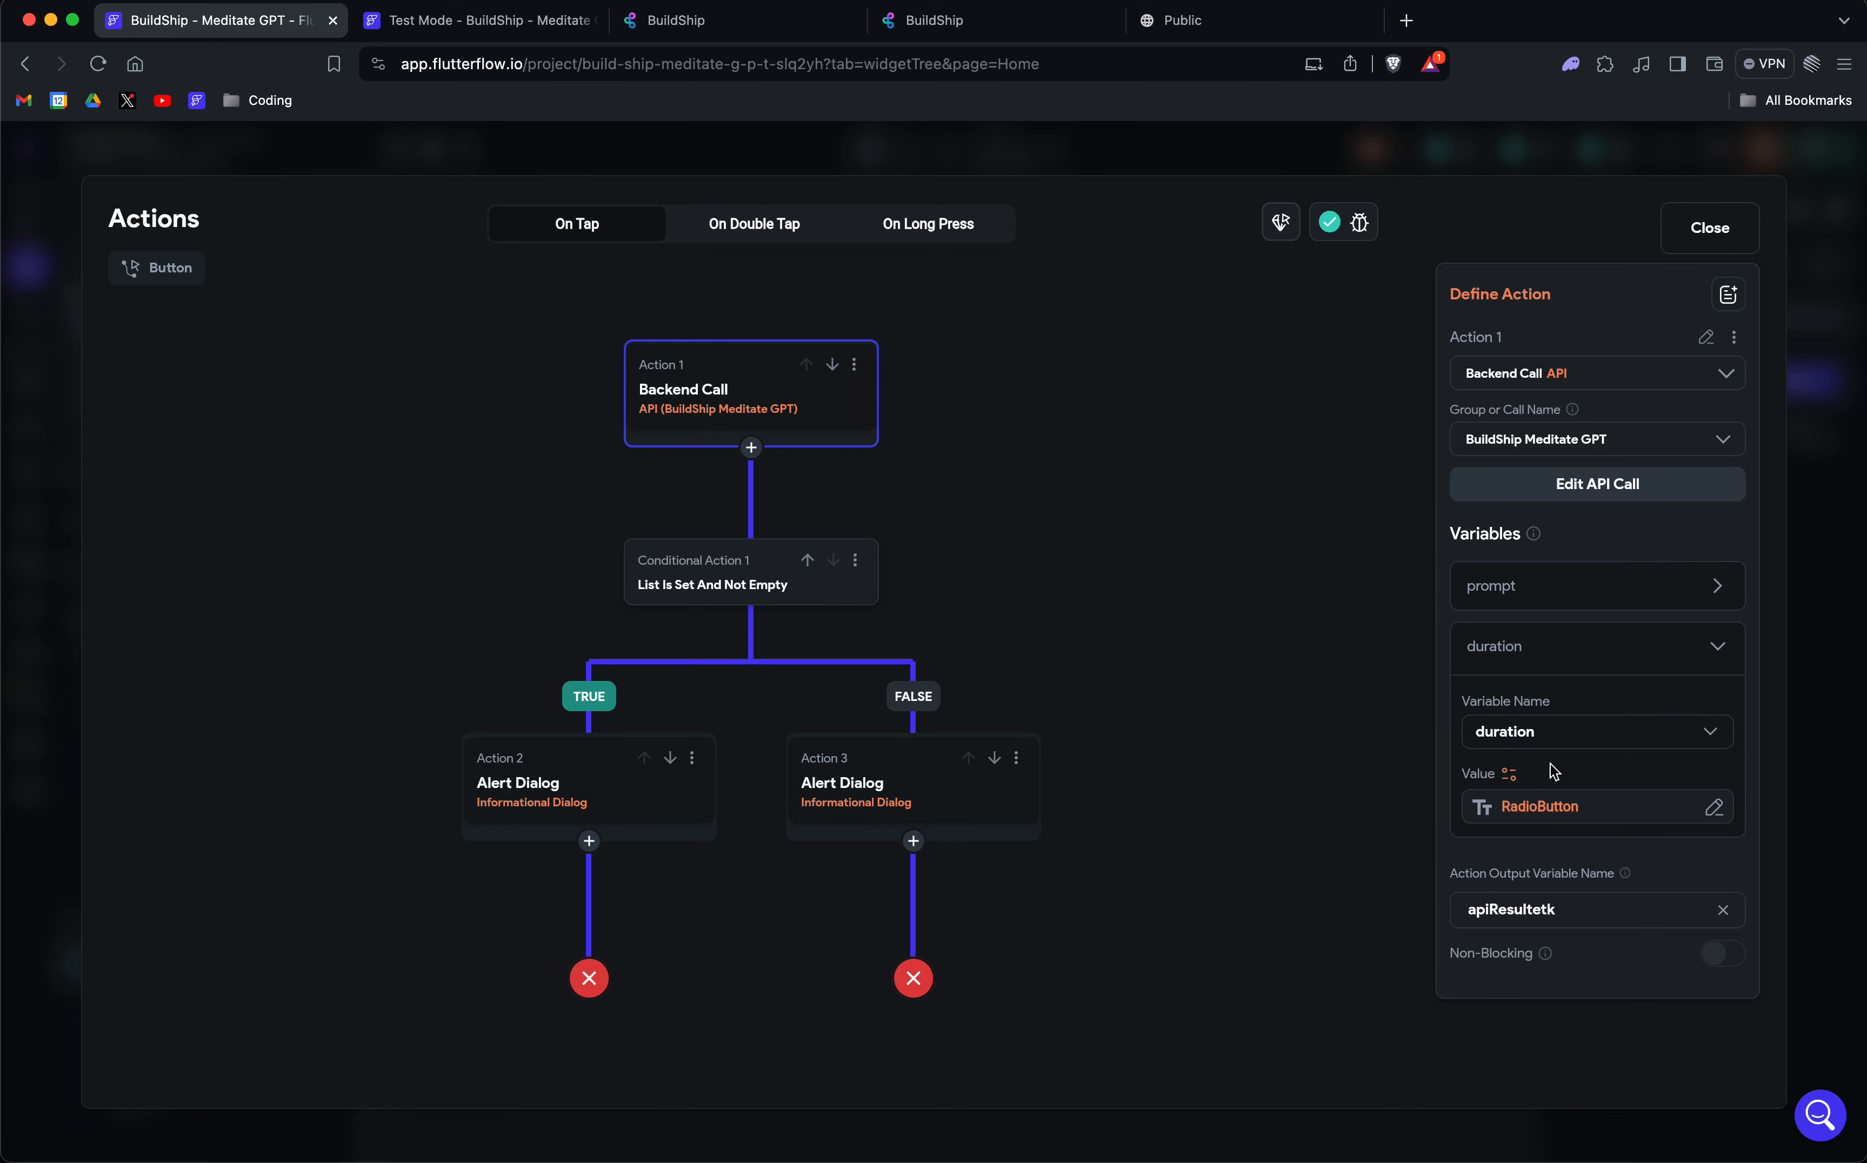
click(1510, 775)
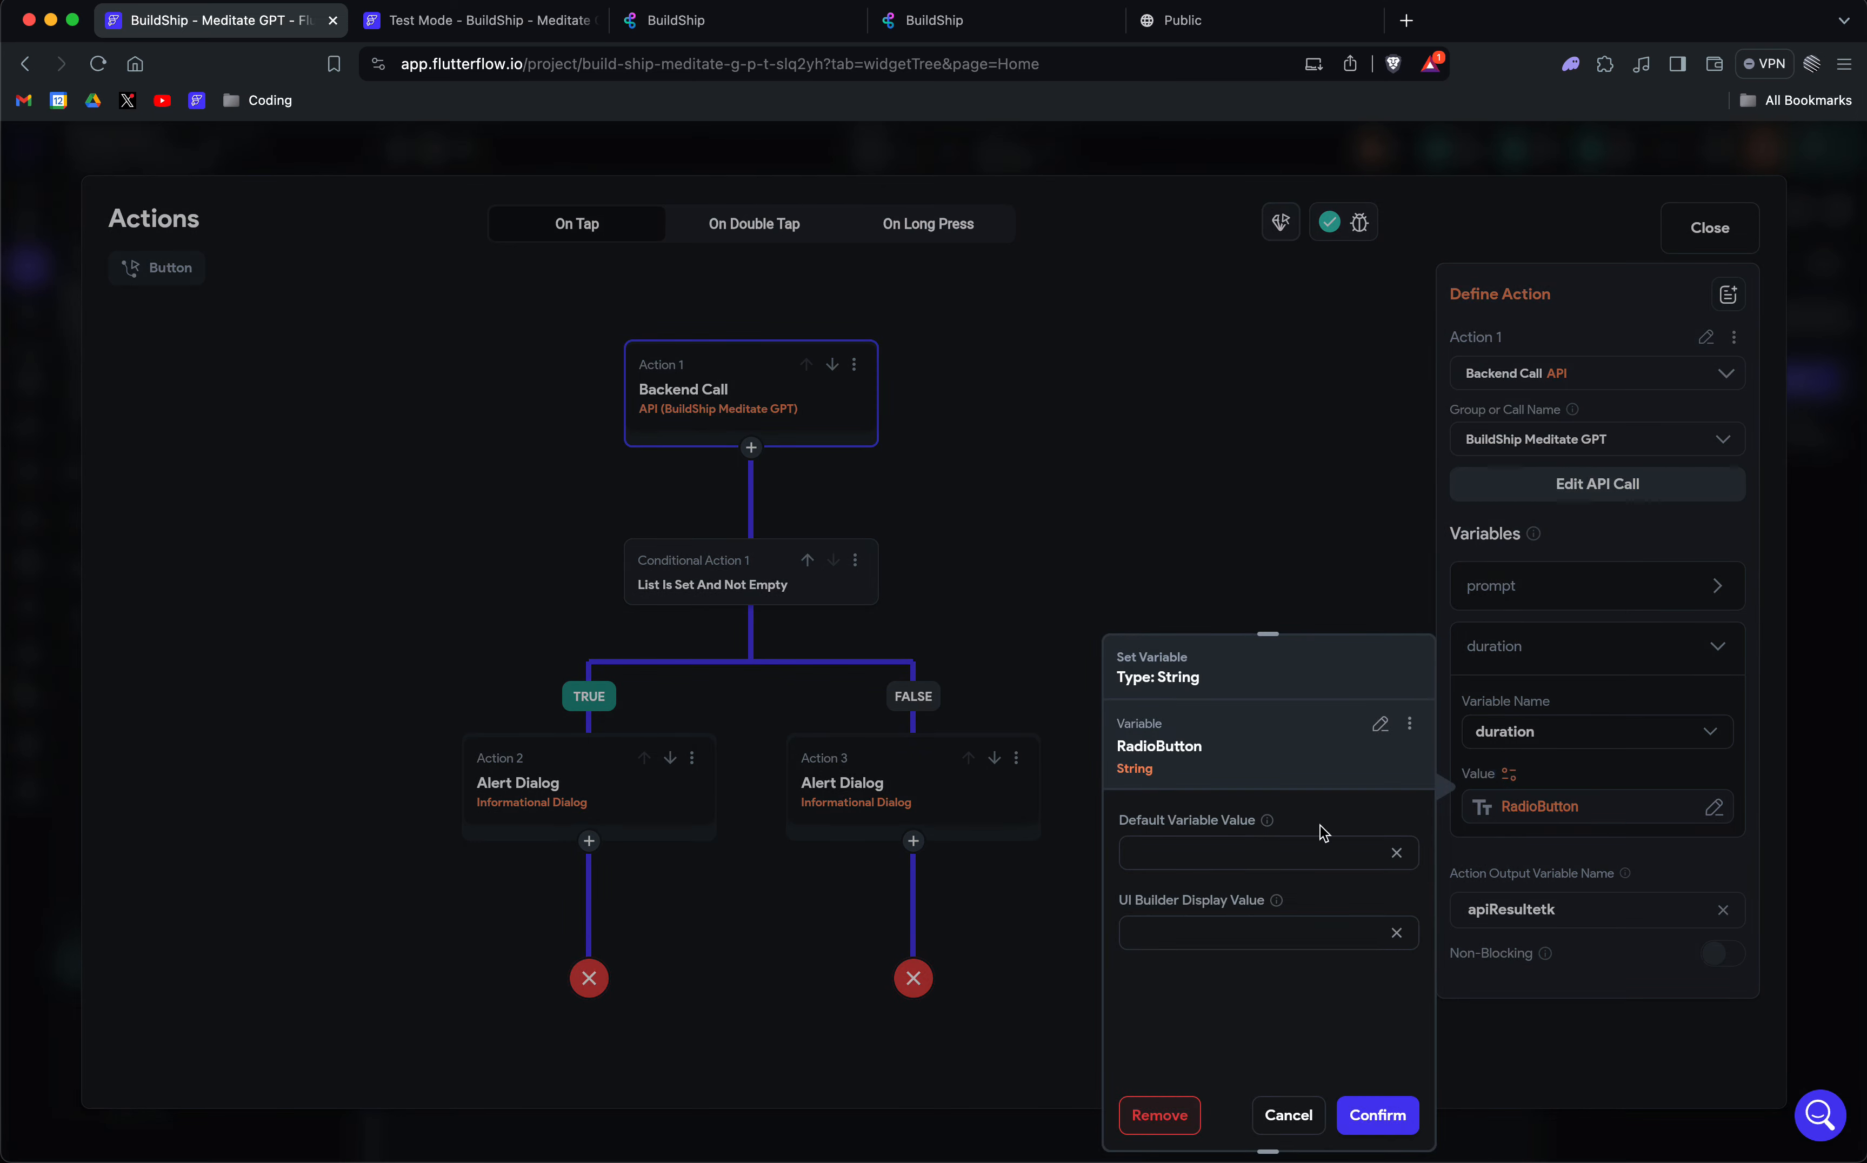
click(1382, 725)
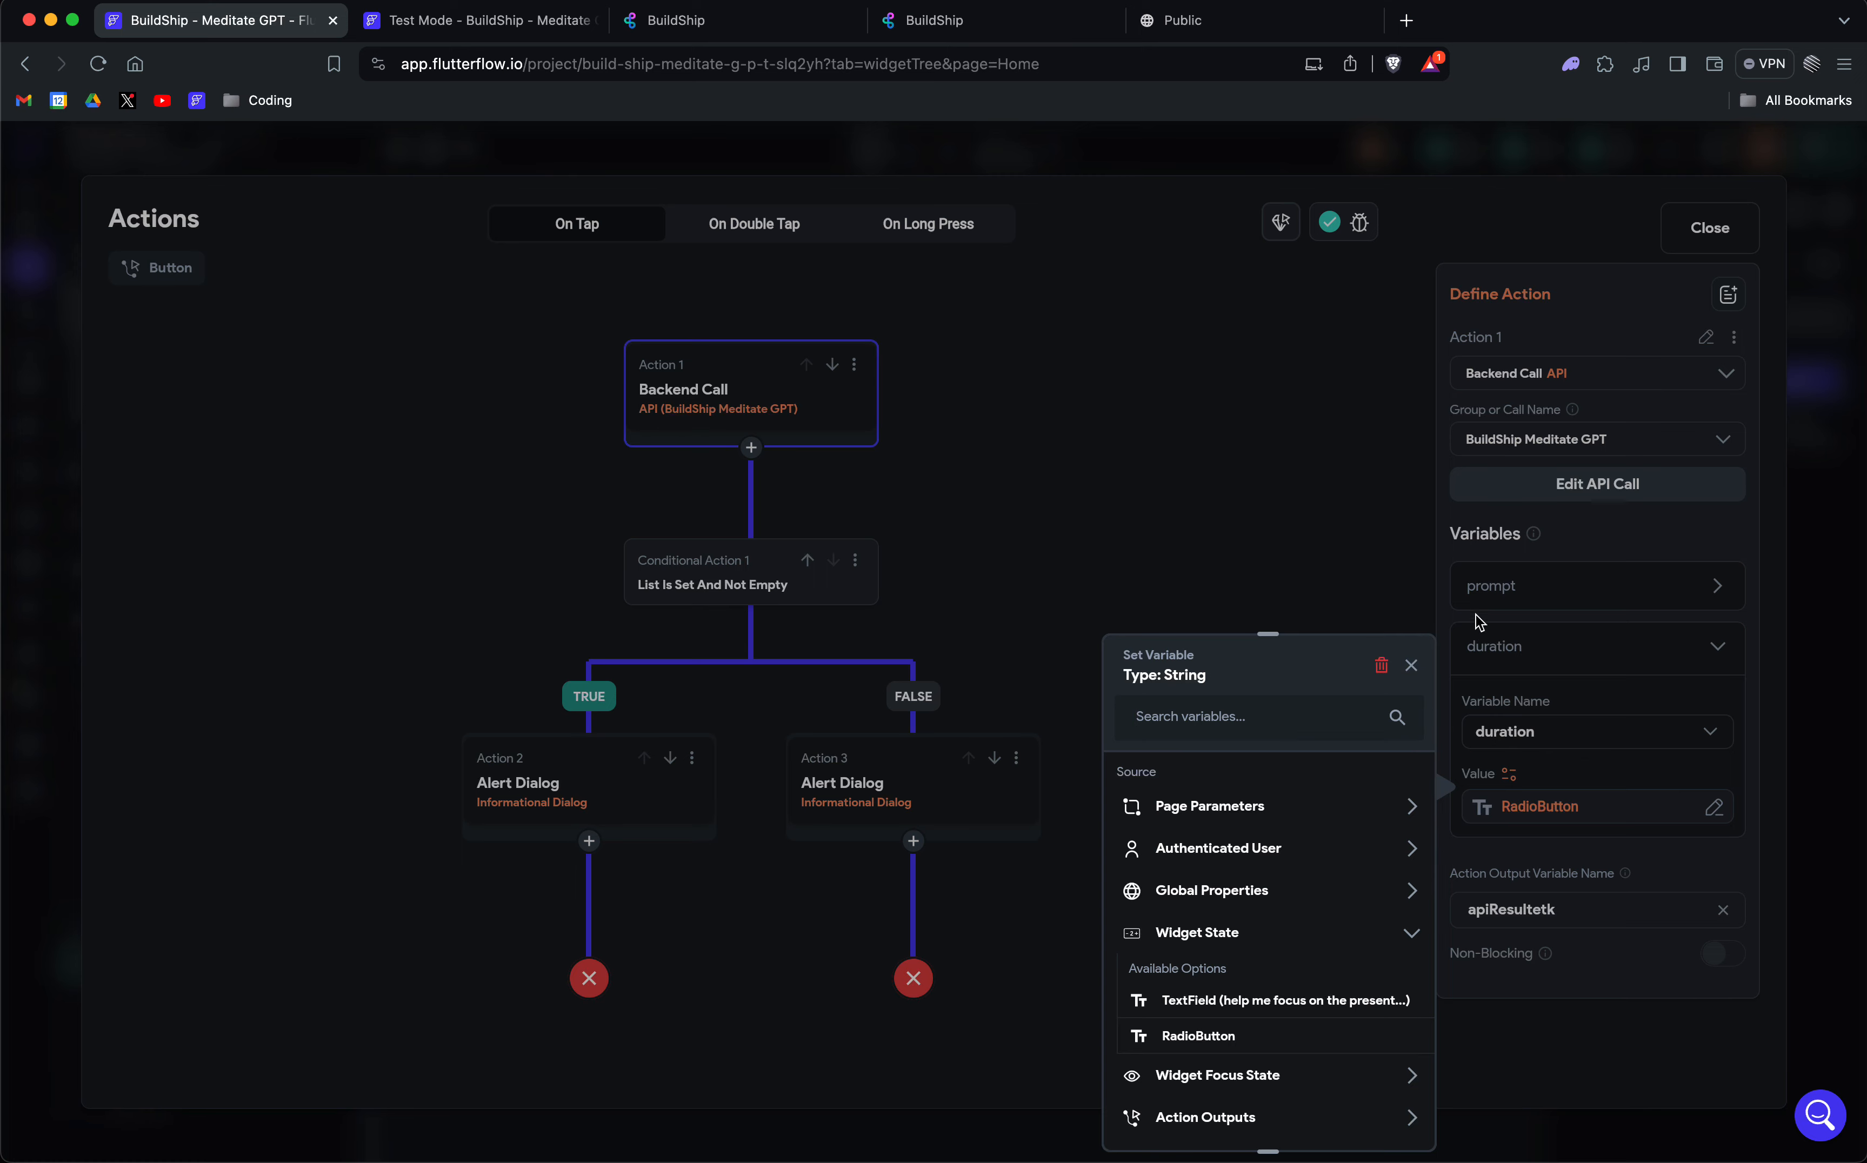
Close the duration variable's source and the action flow, and show the Duration RadioButton that supplies its value.
click(1412, 663)
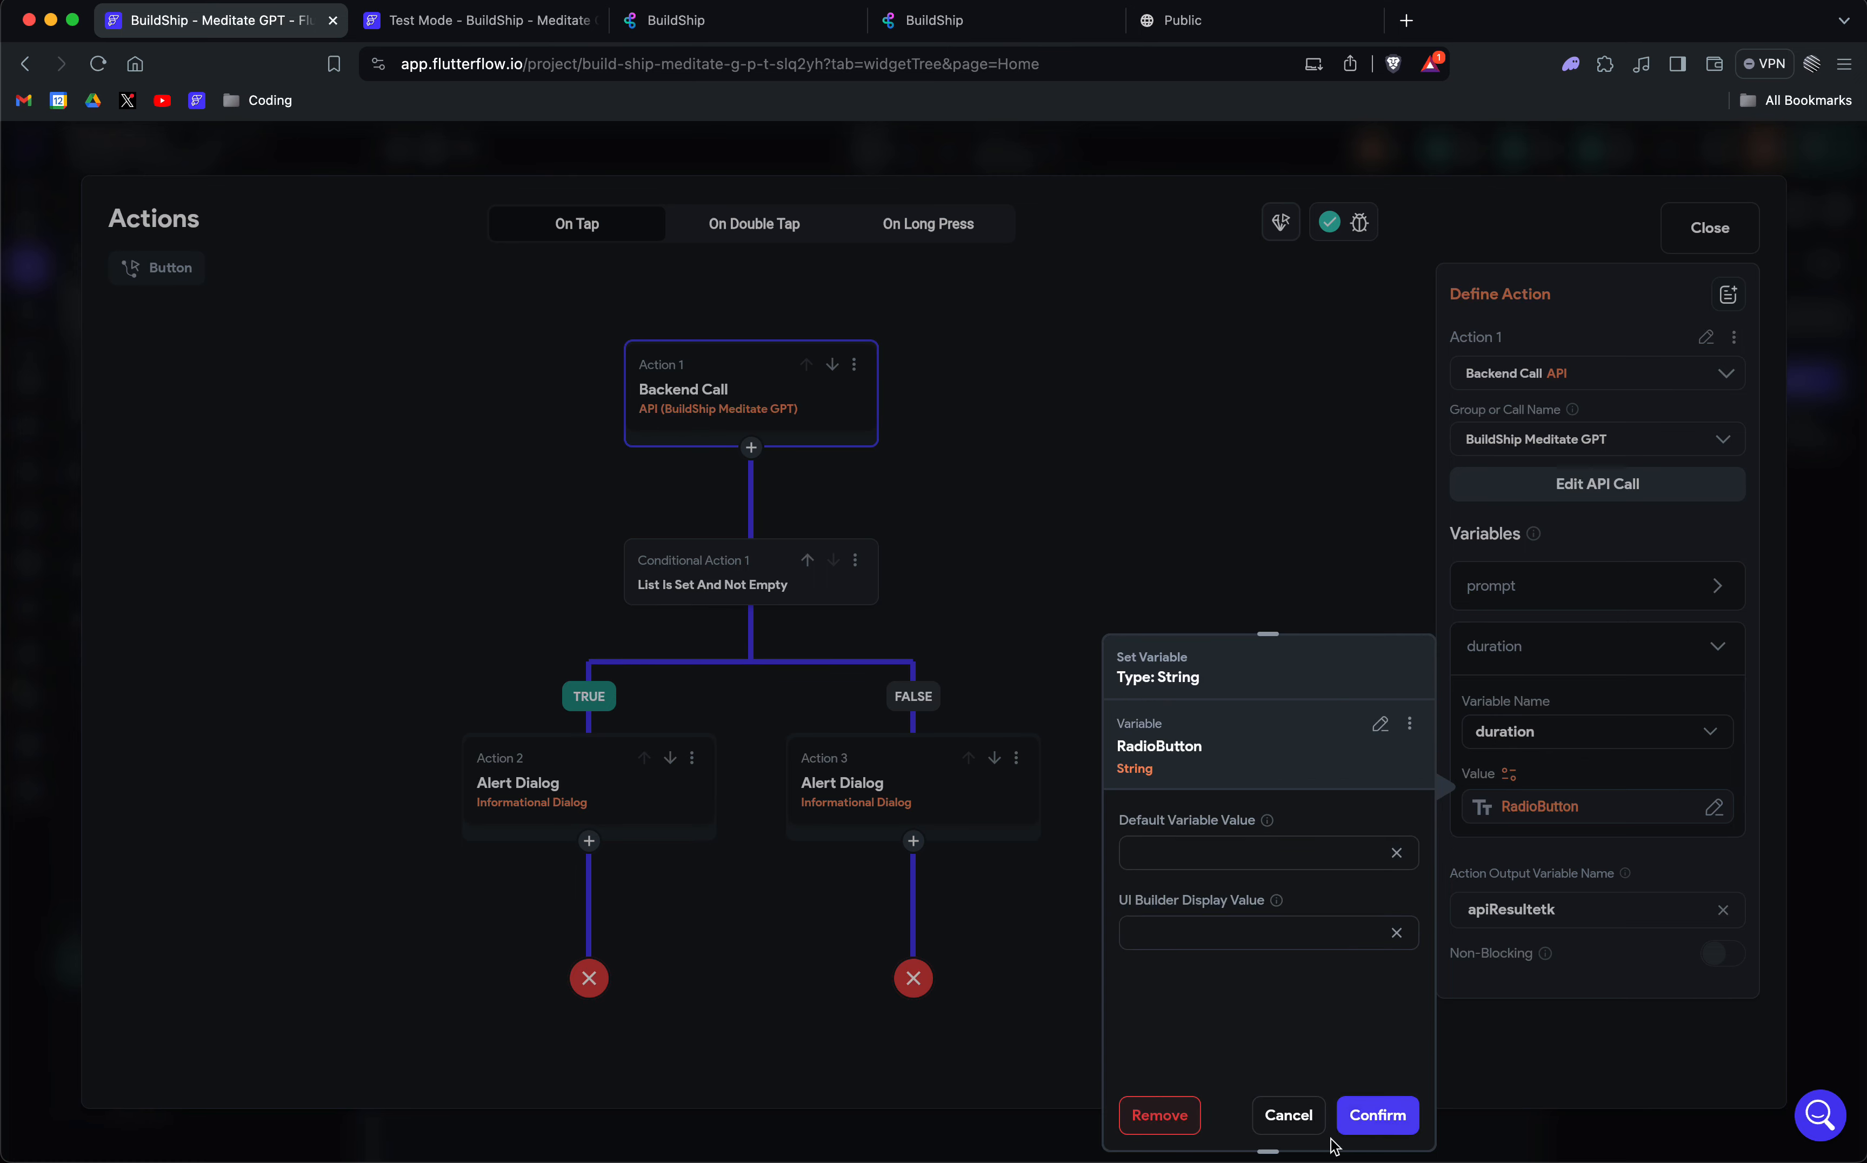
click(1300, 1116)
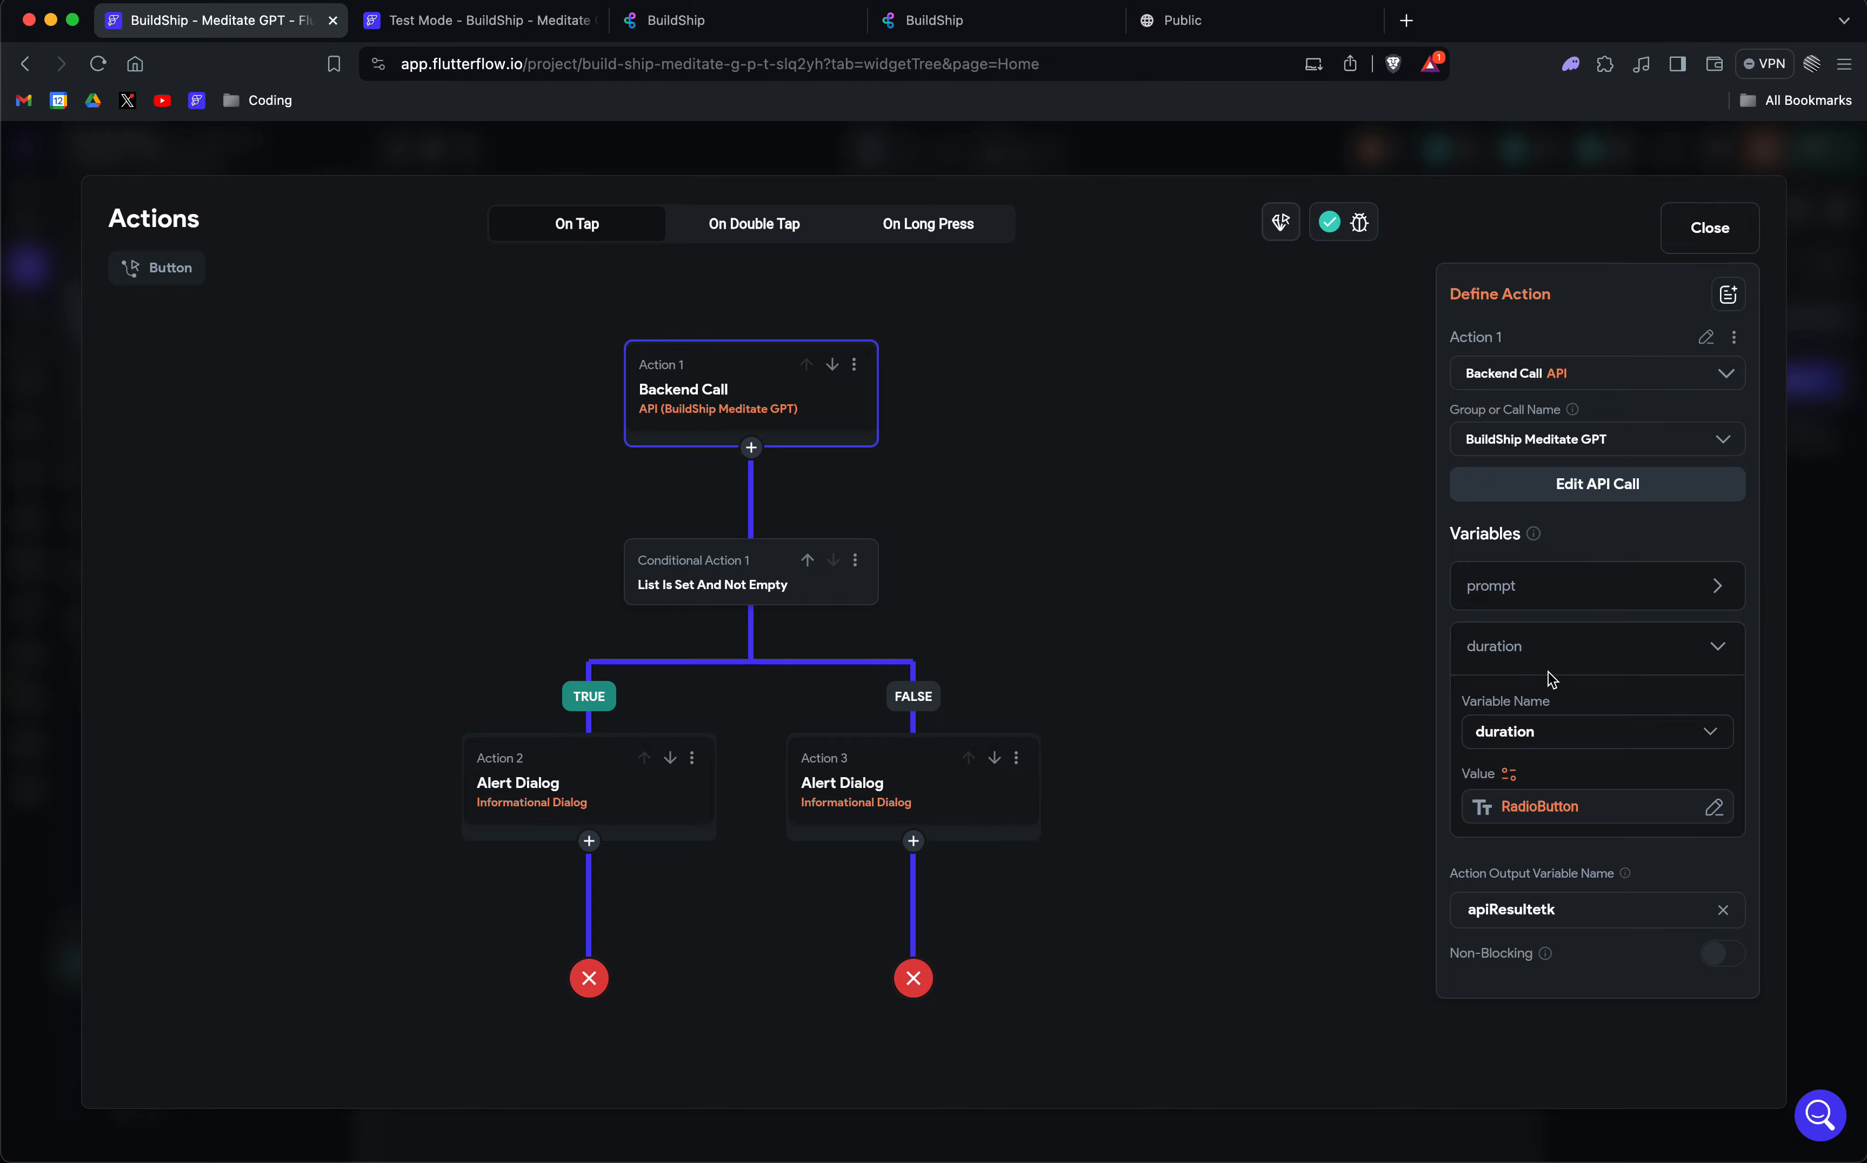
click(1561, 646)
click(1709, 227)
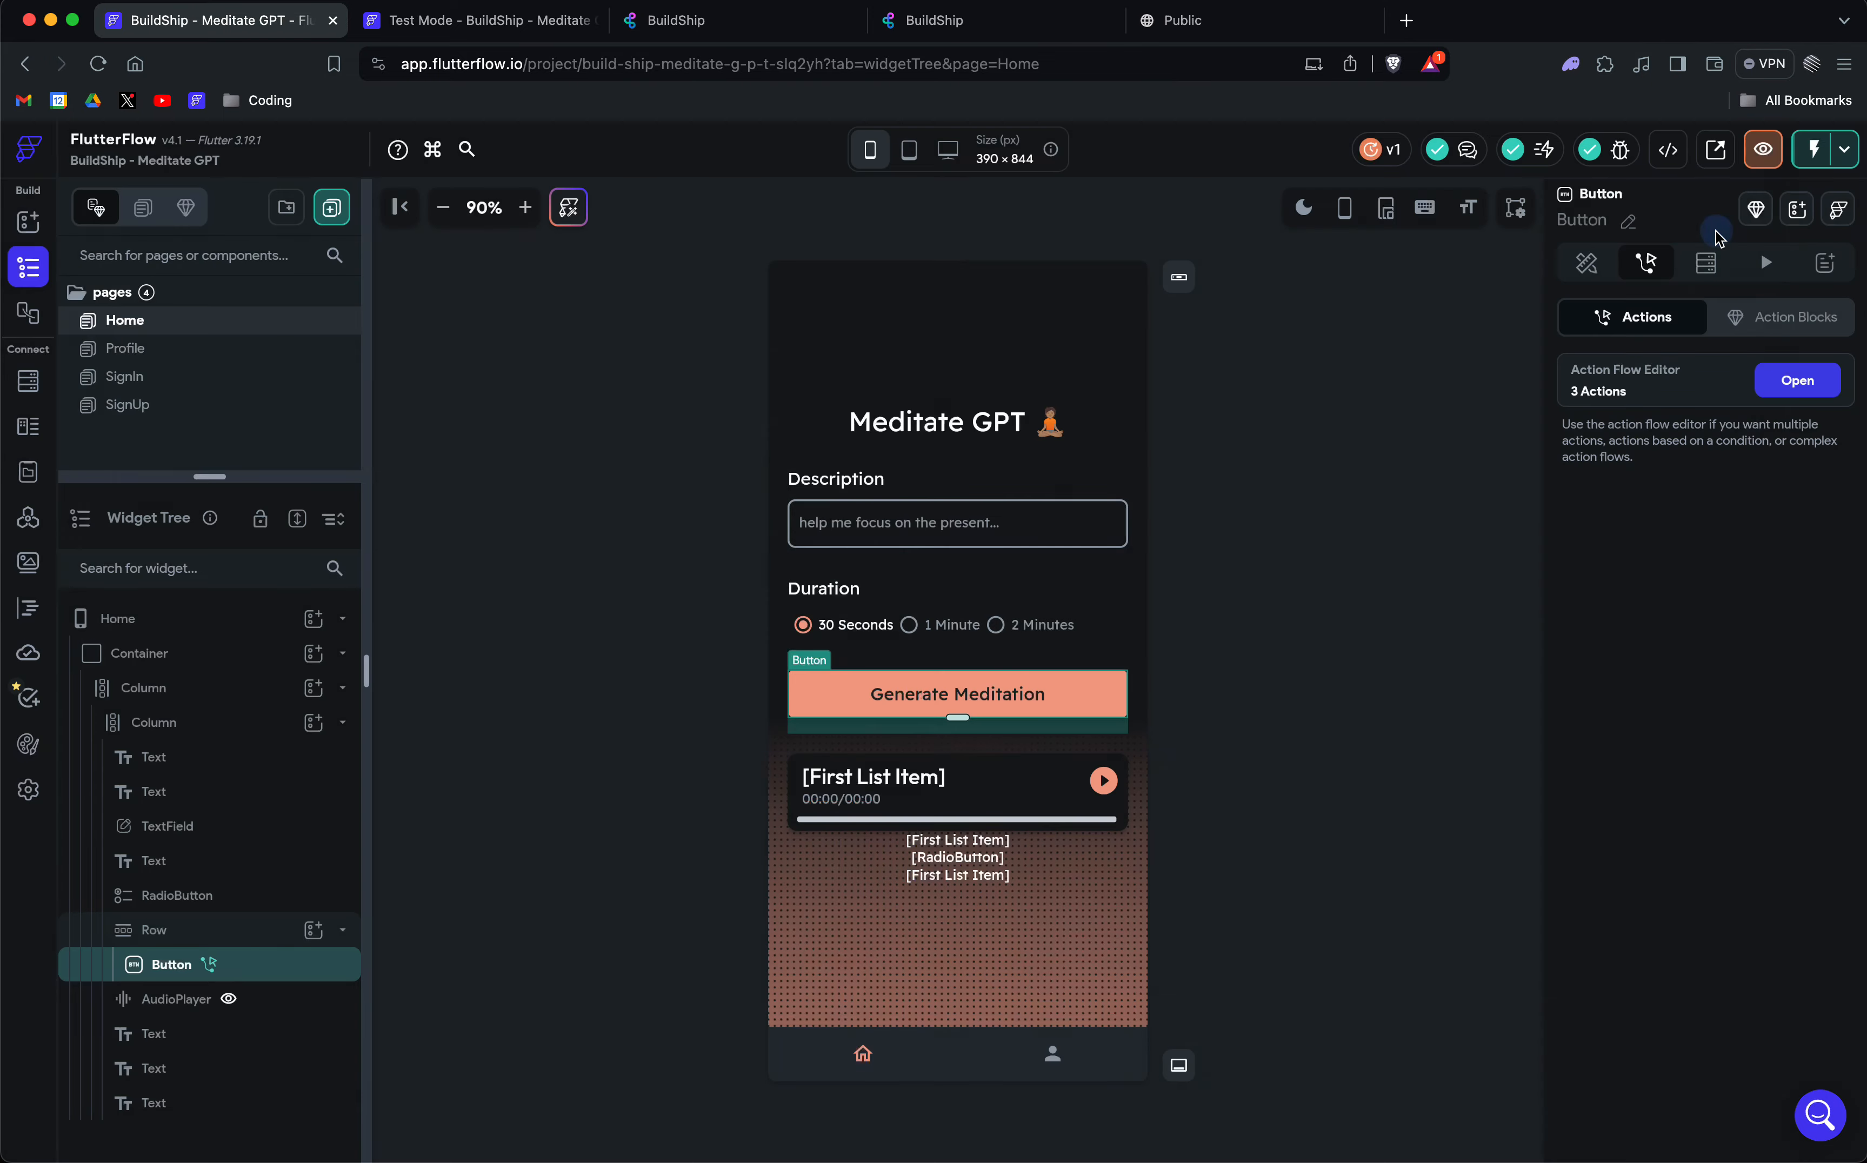
click(911, 627)
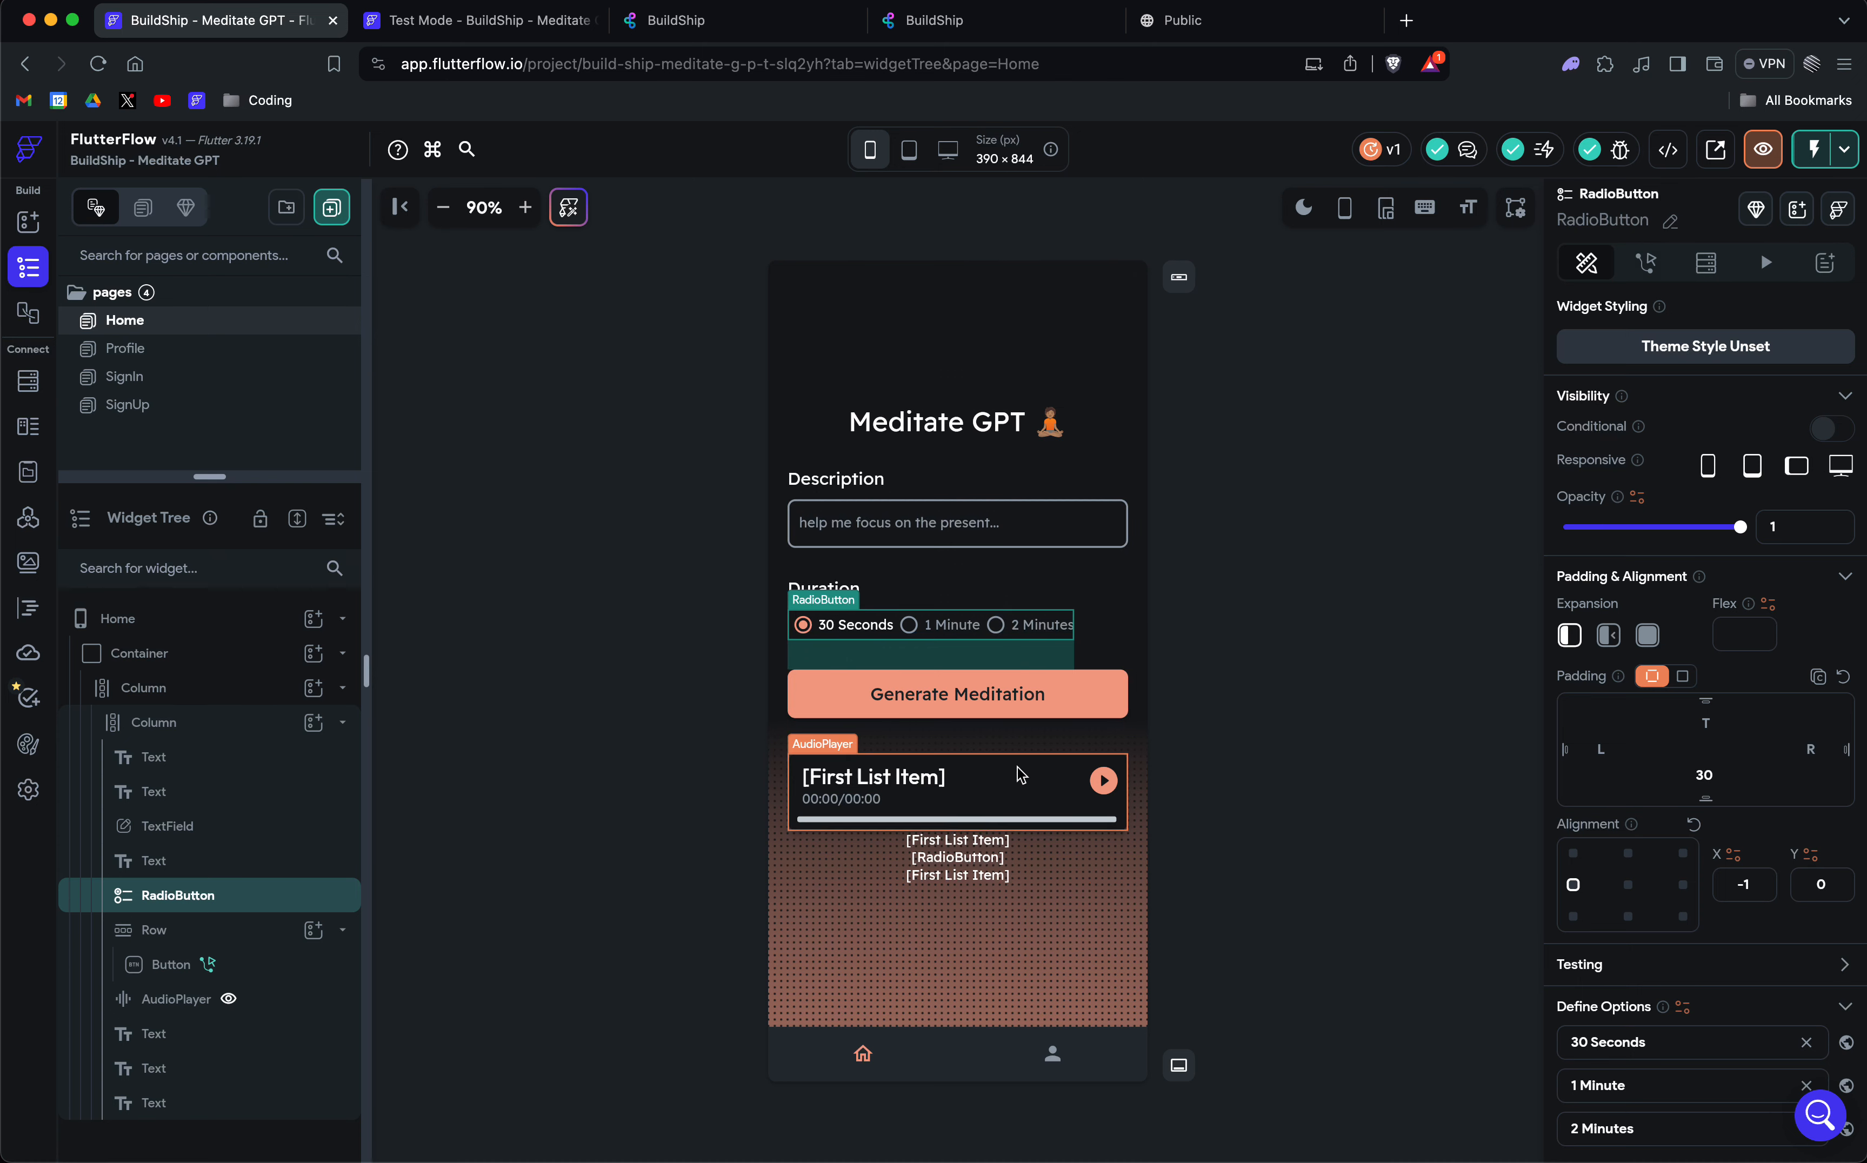
Reopen the Generate Meditation button's action flow and inspect the API response variable checked by its conditional action.
click(1022, 703)
click(1769, 380)
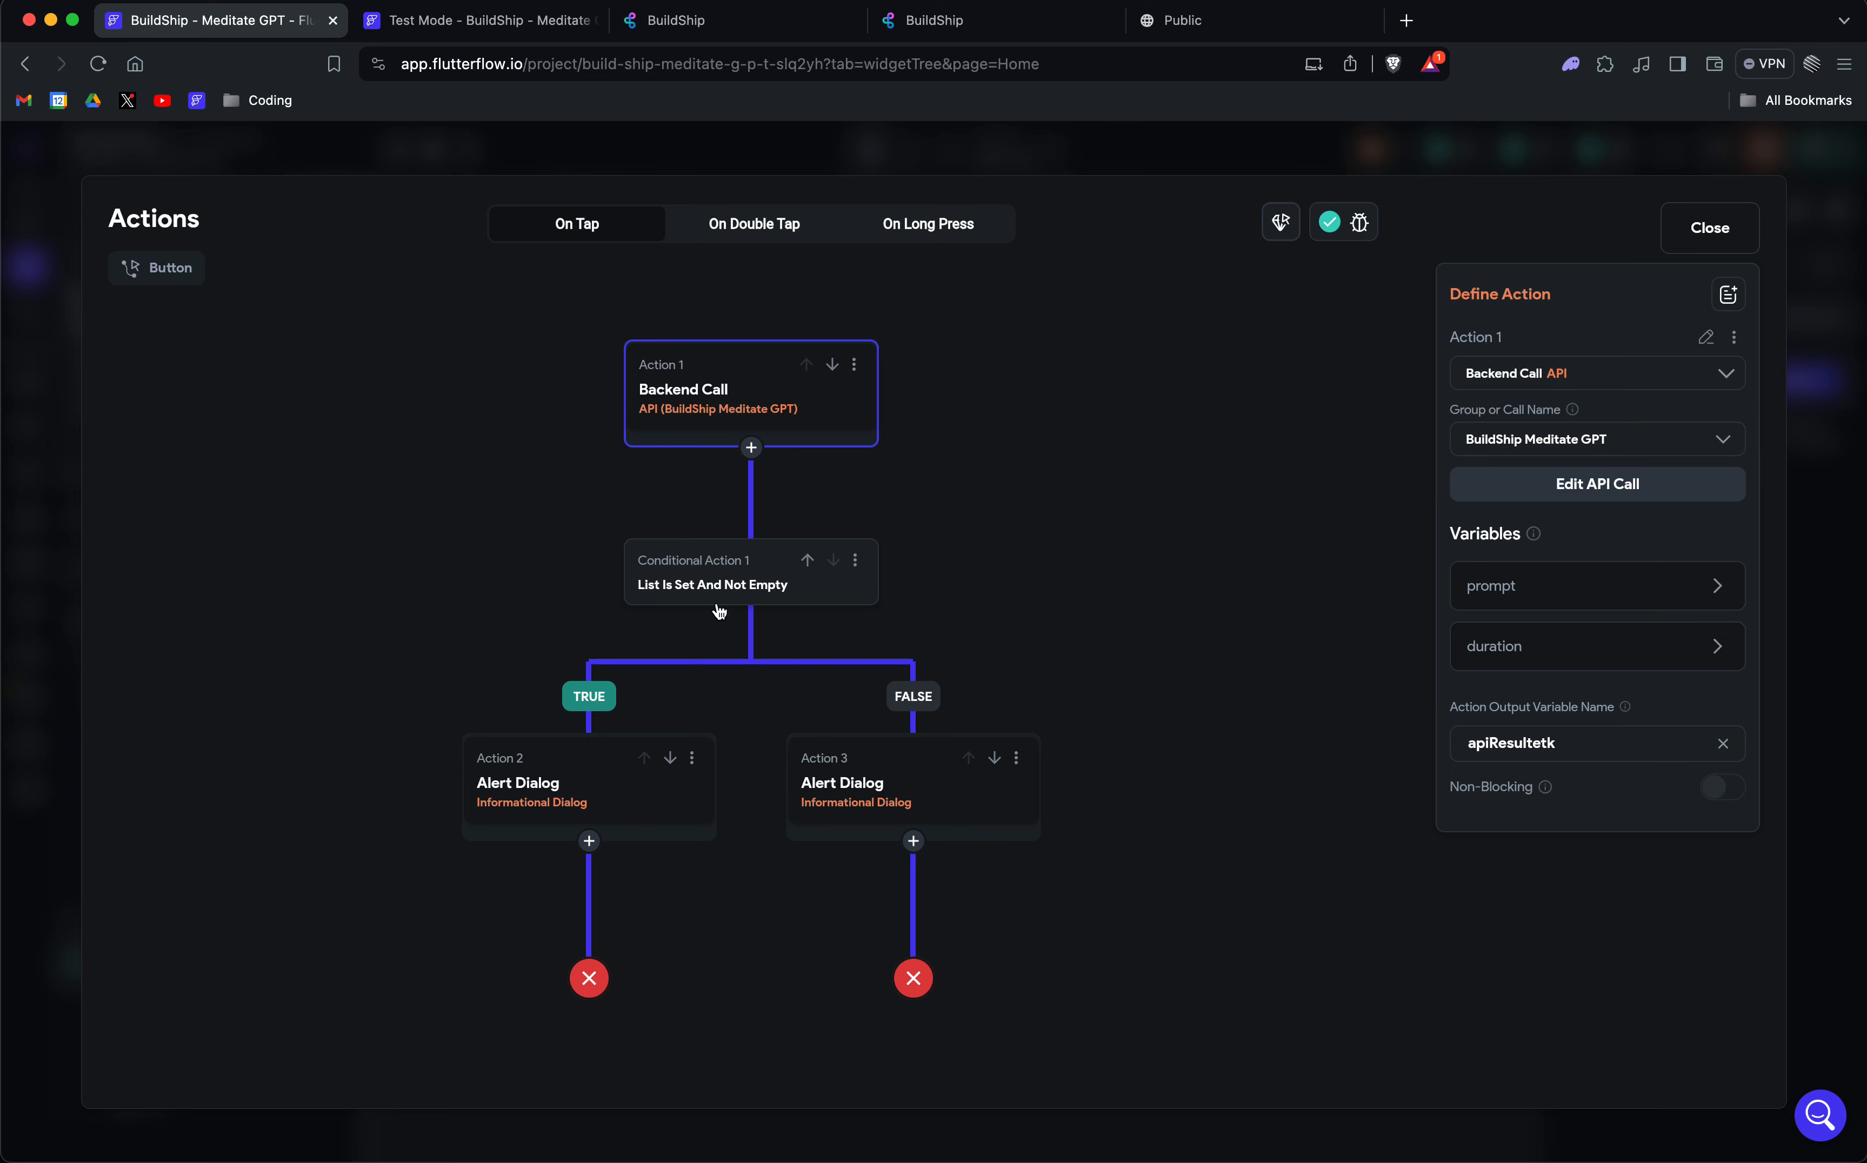
click(737, 567)
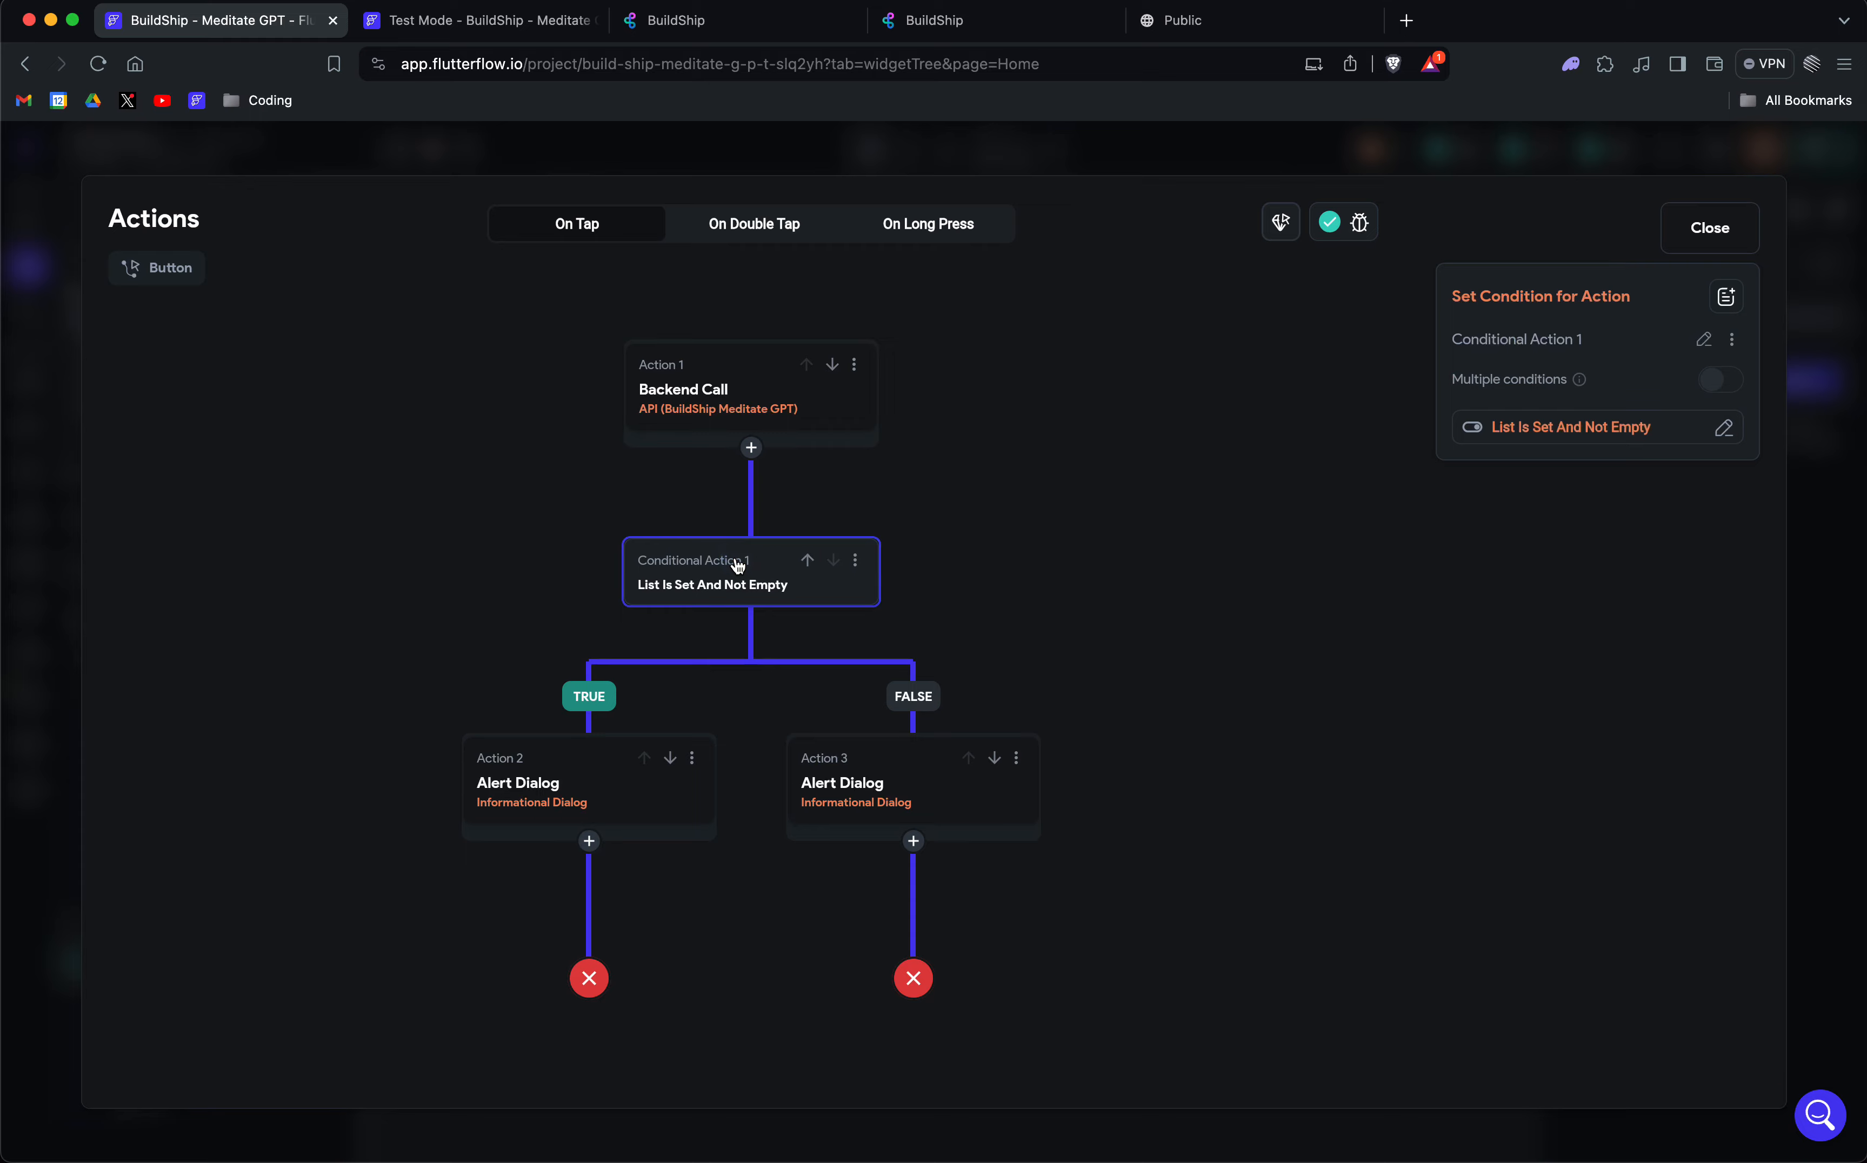
click(1605, 437)
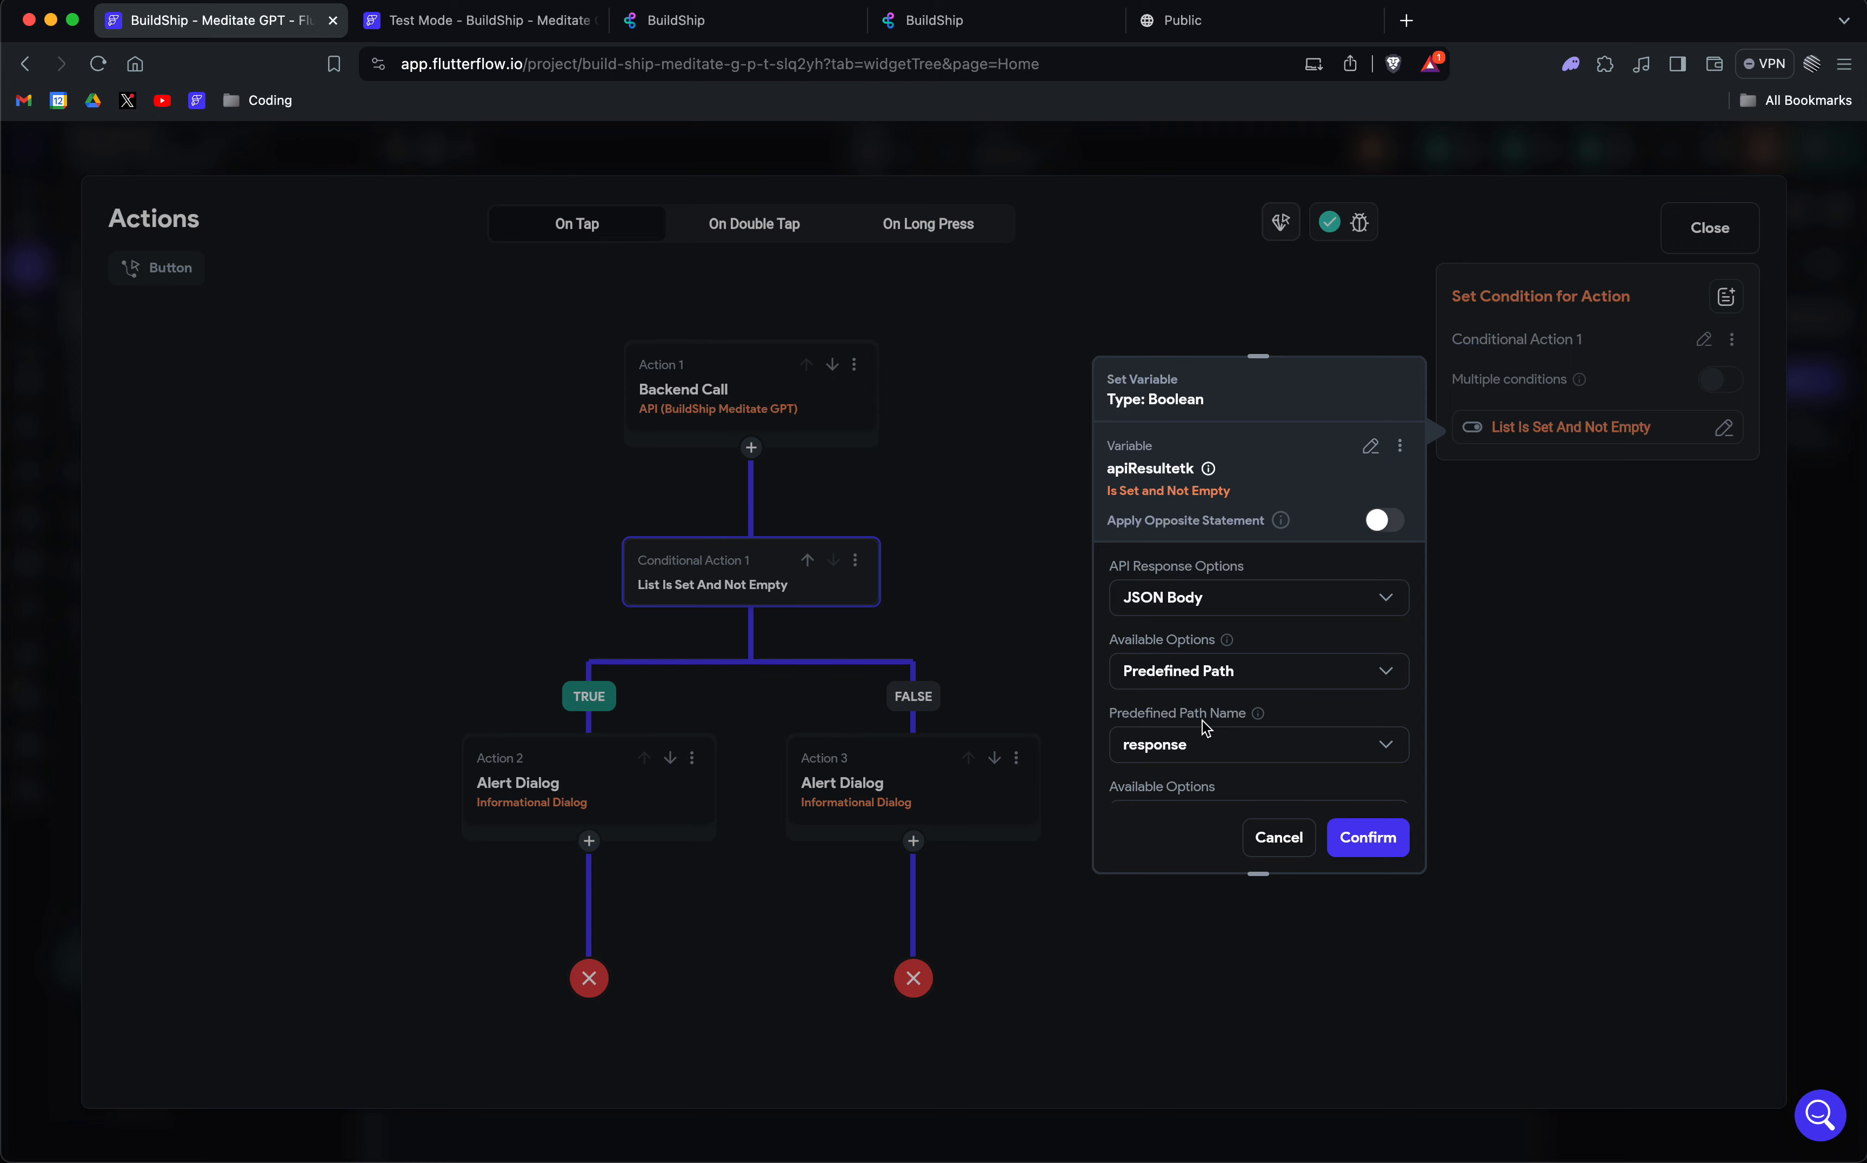
click(1277, 838)
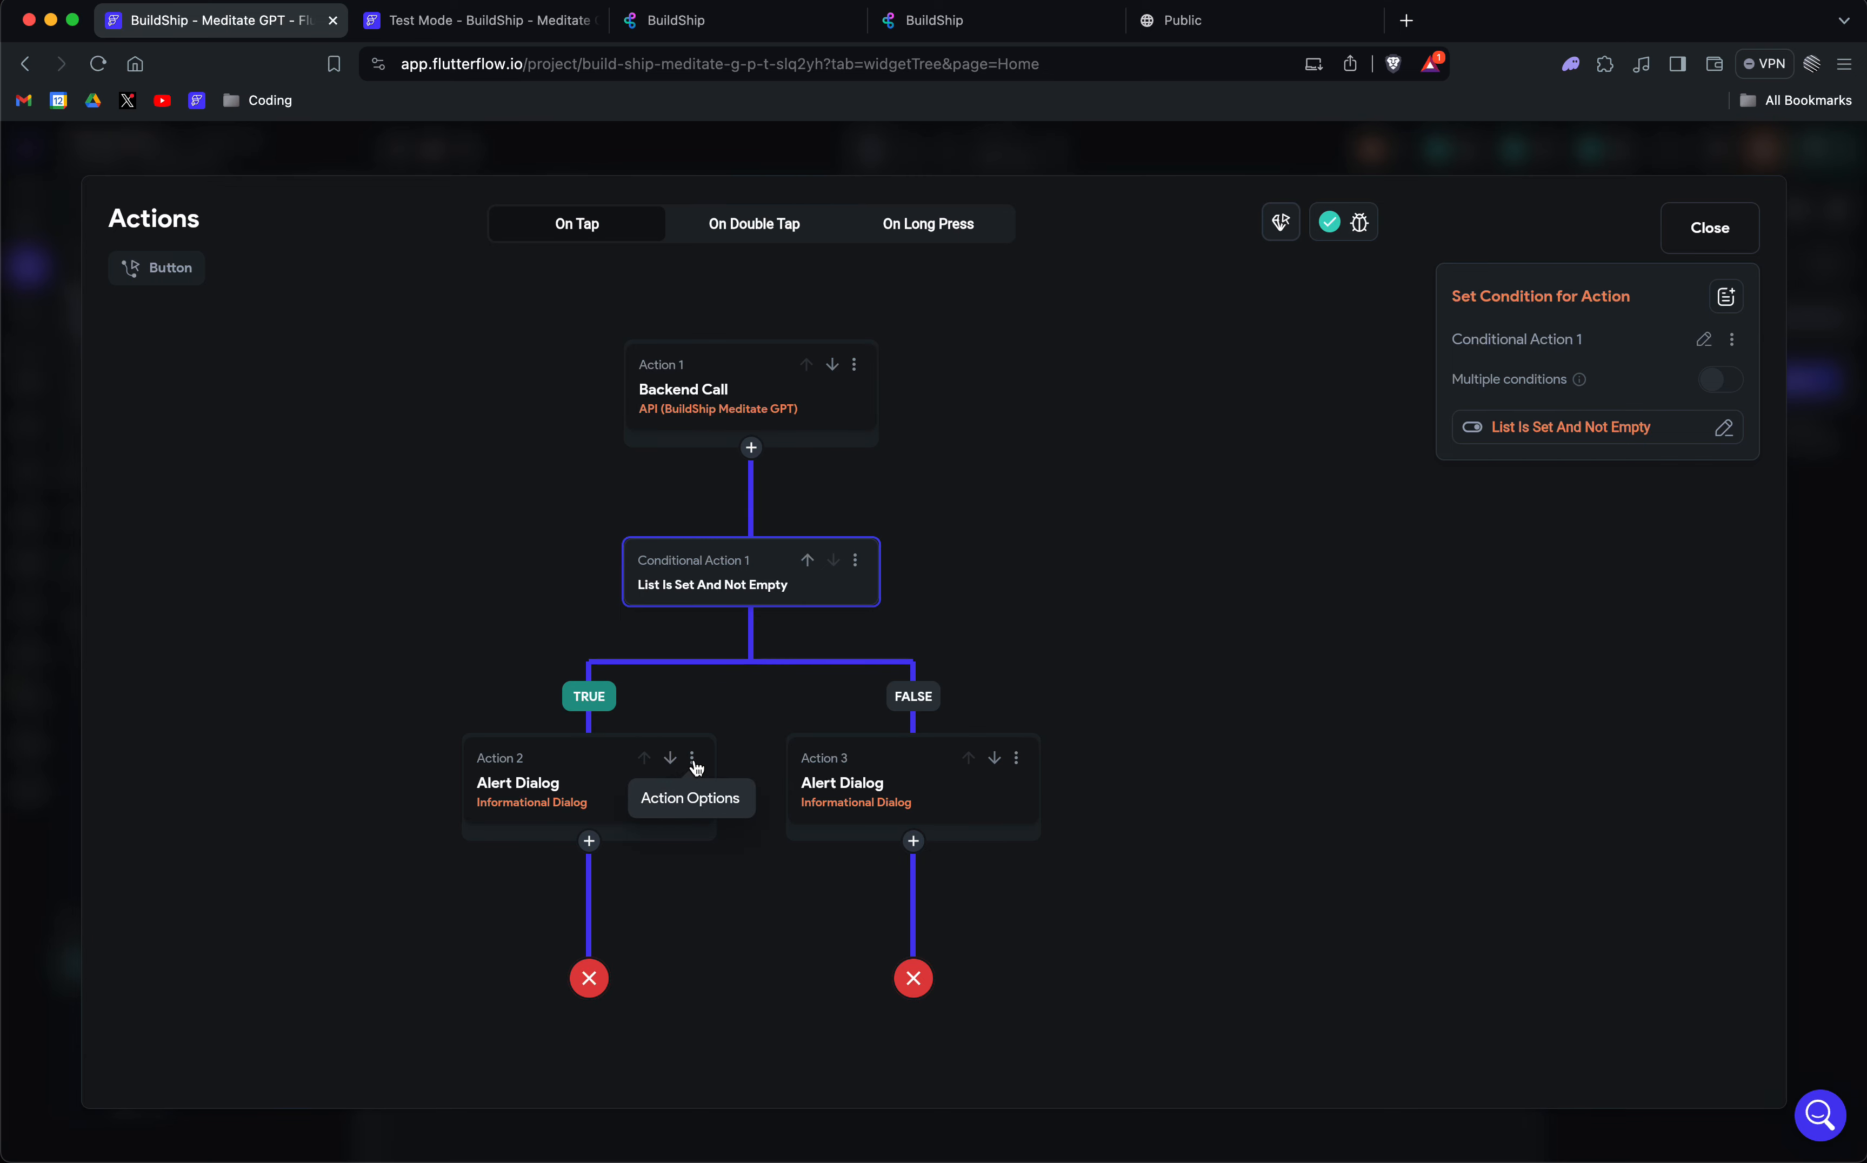
Remove the extra final letter from the TRUE branch's Alert Dialog title and message, and review the FALSE branch's Alert Dialog.
click(548, 781)
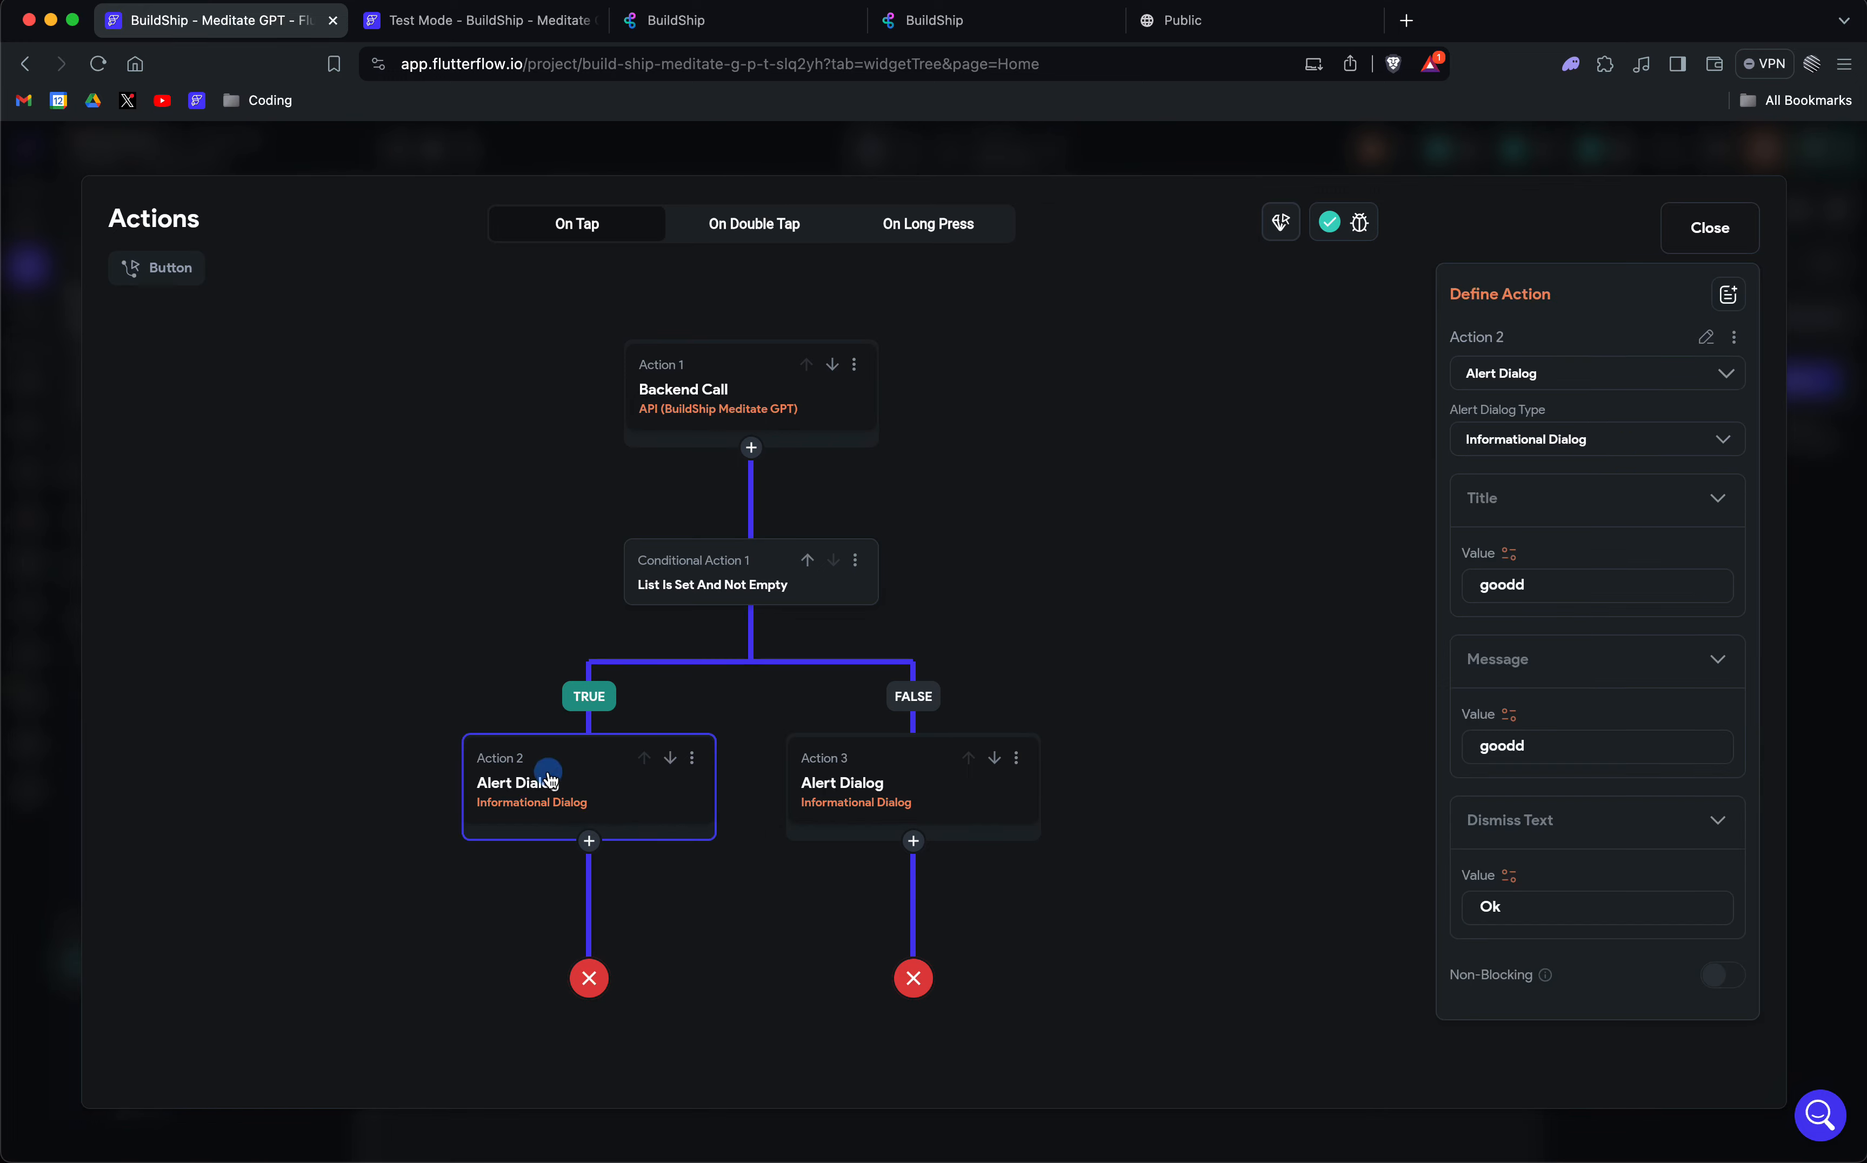
click(1612, 588)
key(BackSpace)
click(1608, 744)
key(BackSpace)
click(888, 769)
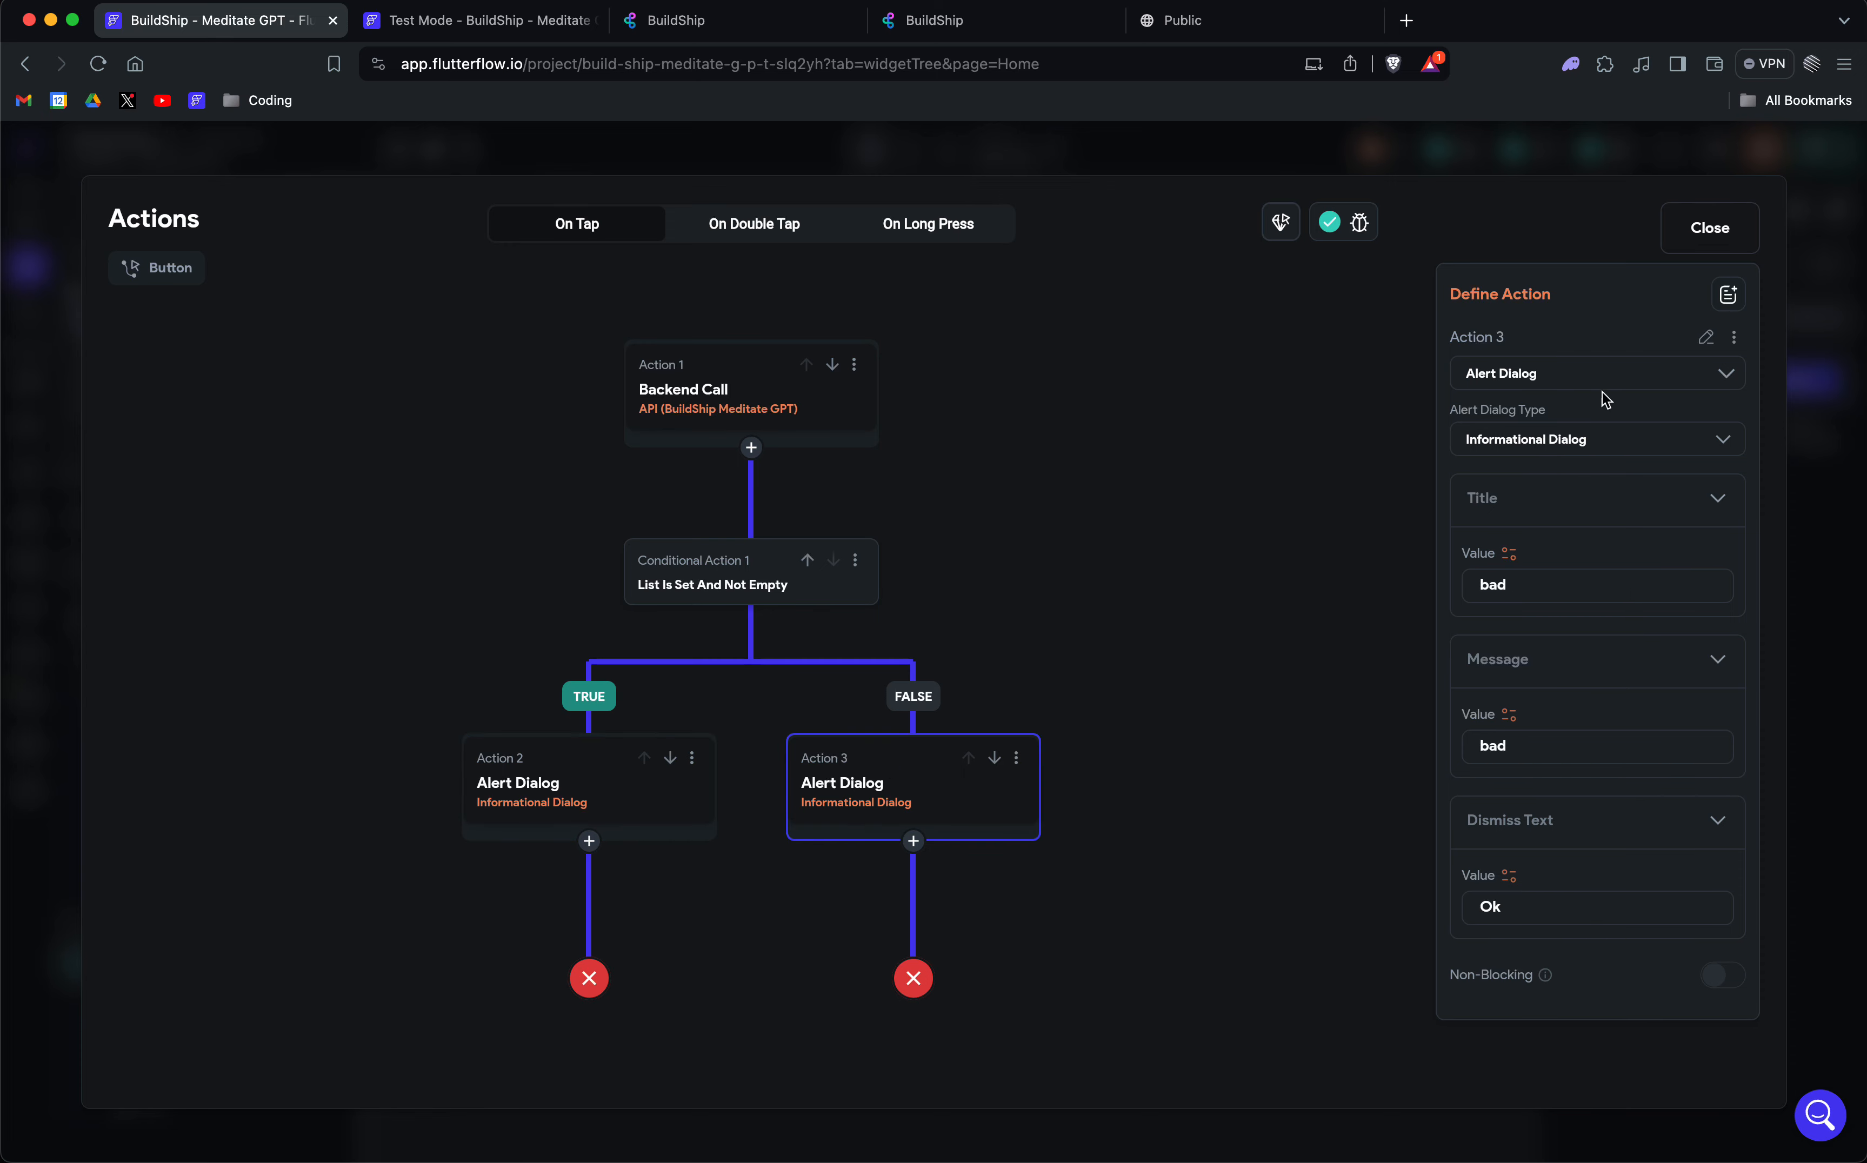
click(1713, 229)
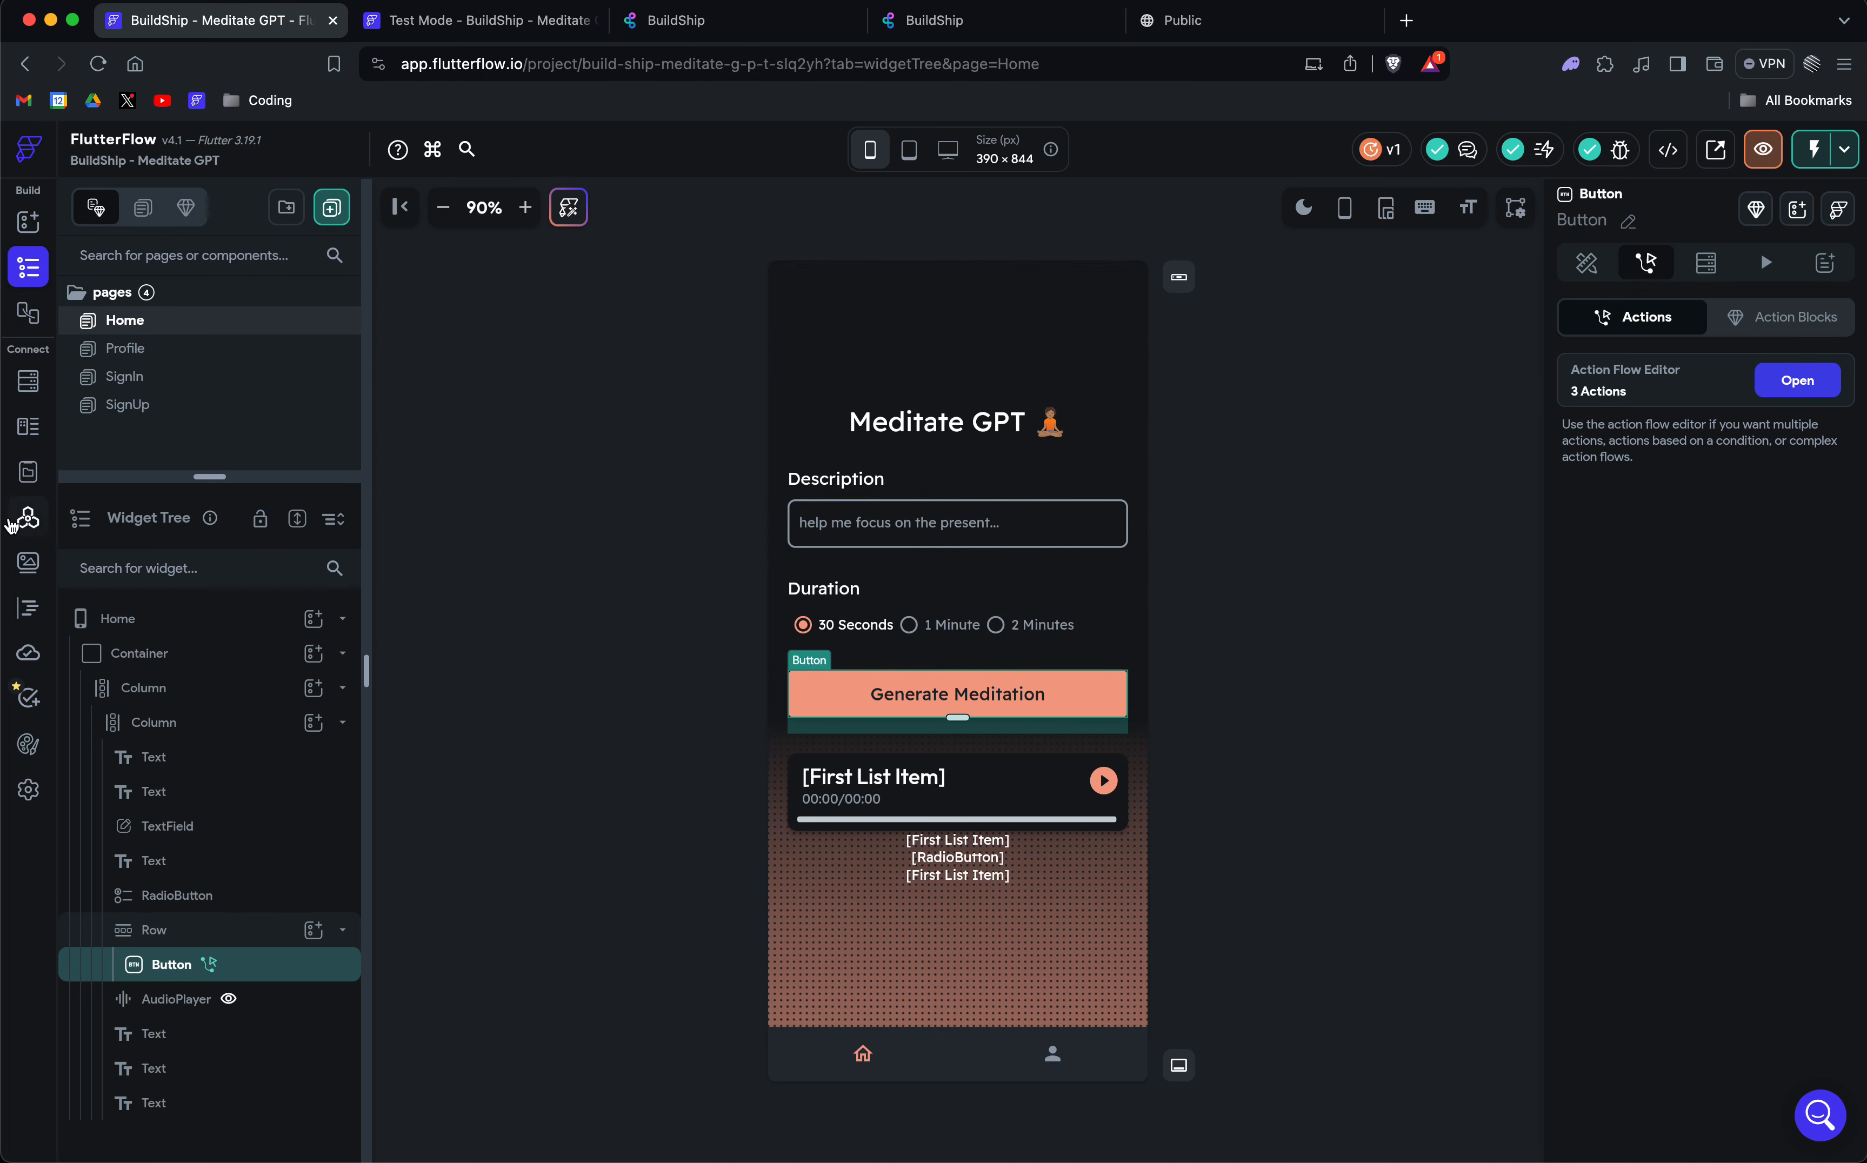
Show the definition of the BuildShip Meditate GPT API call and highlight its API URL.
click(15, 523)
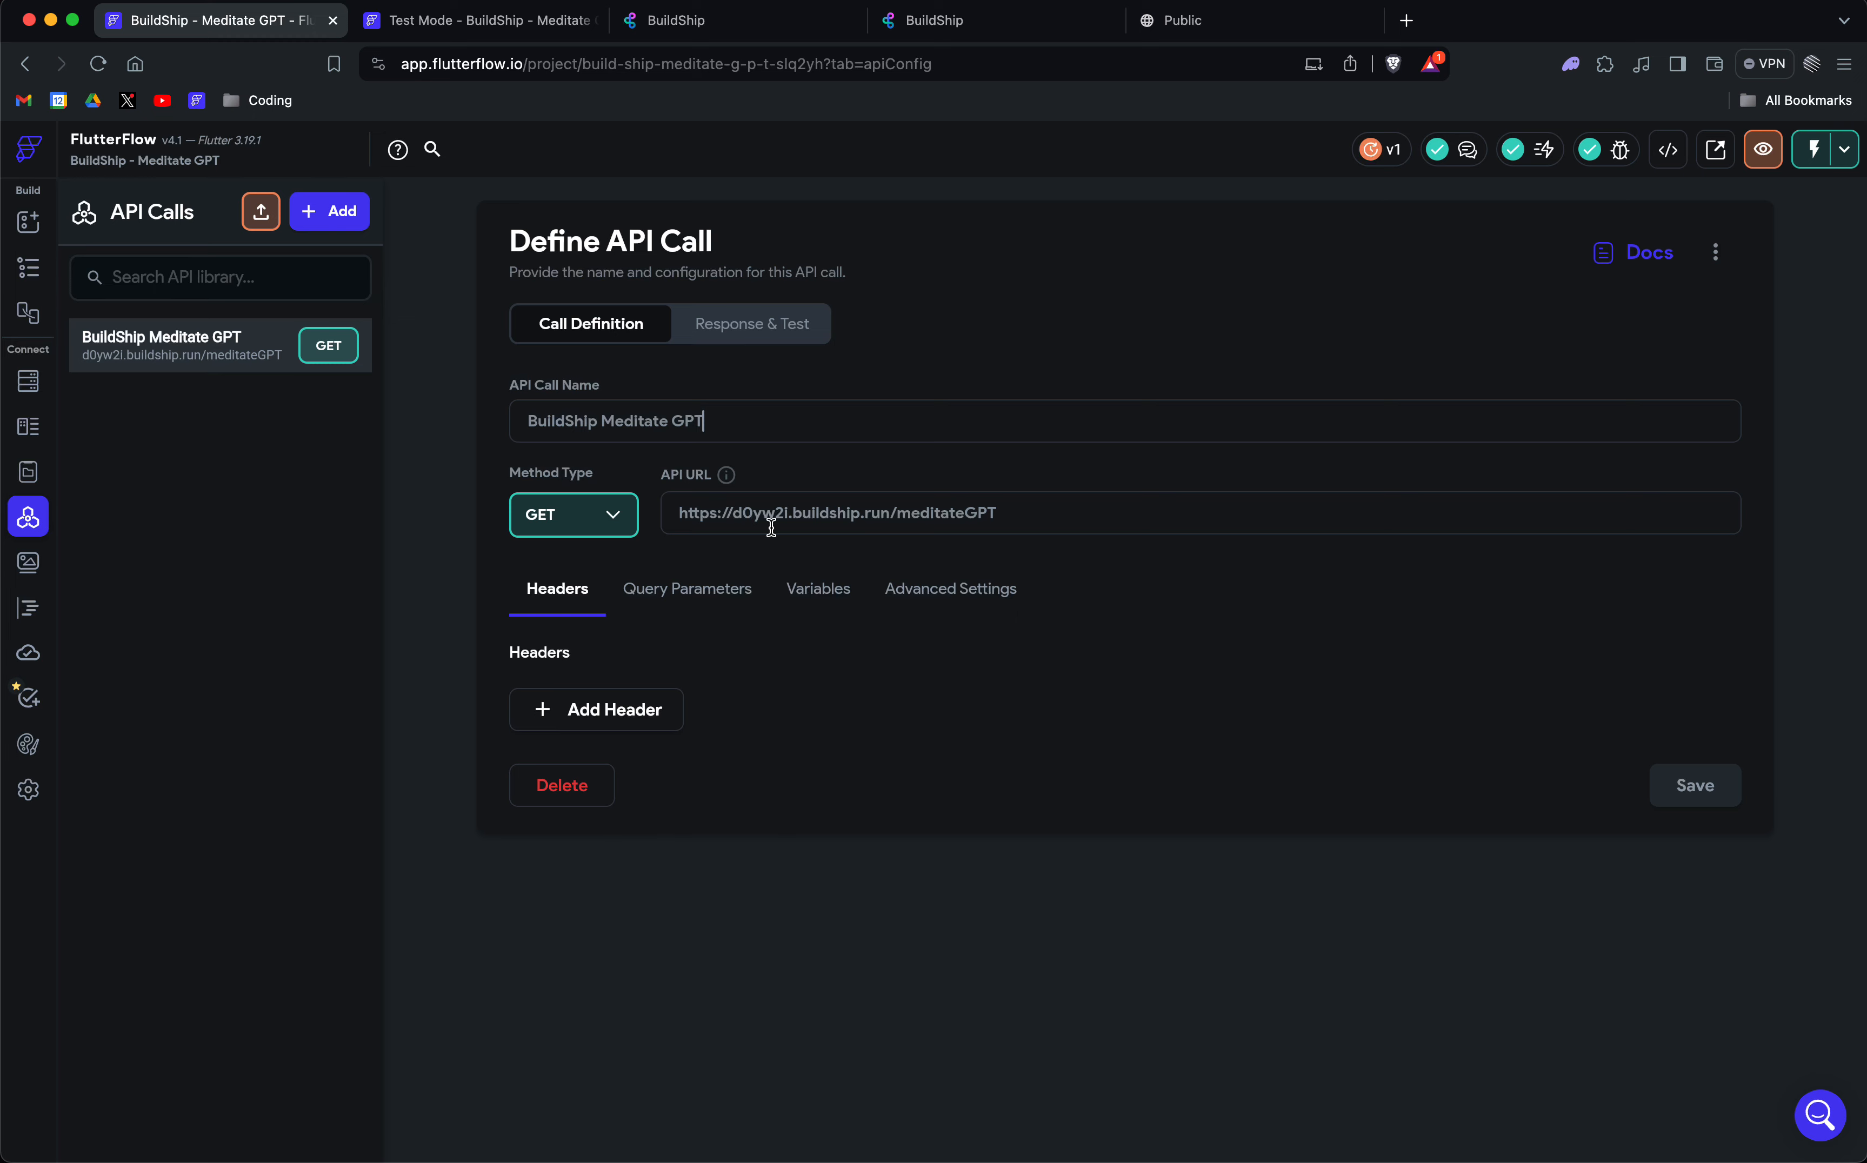
drag(1039, 513, 655, 521)
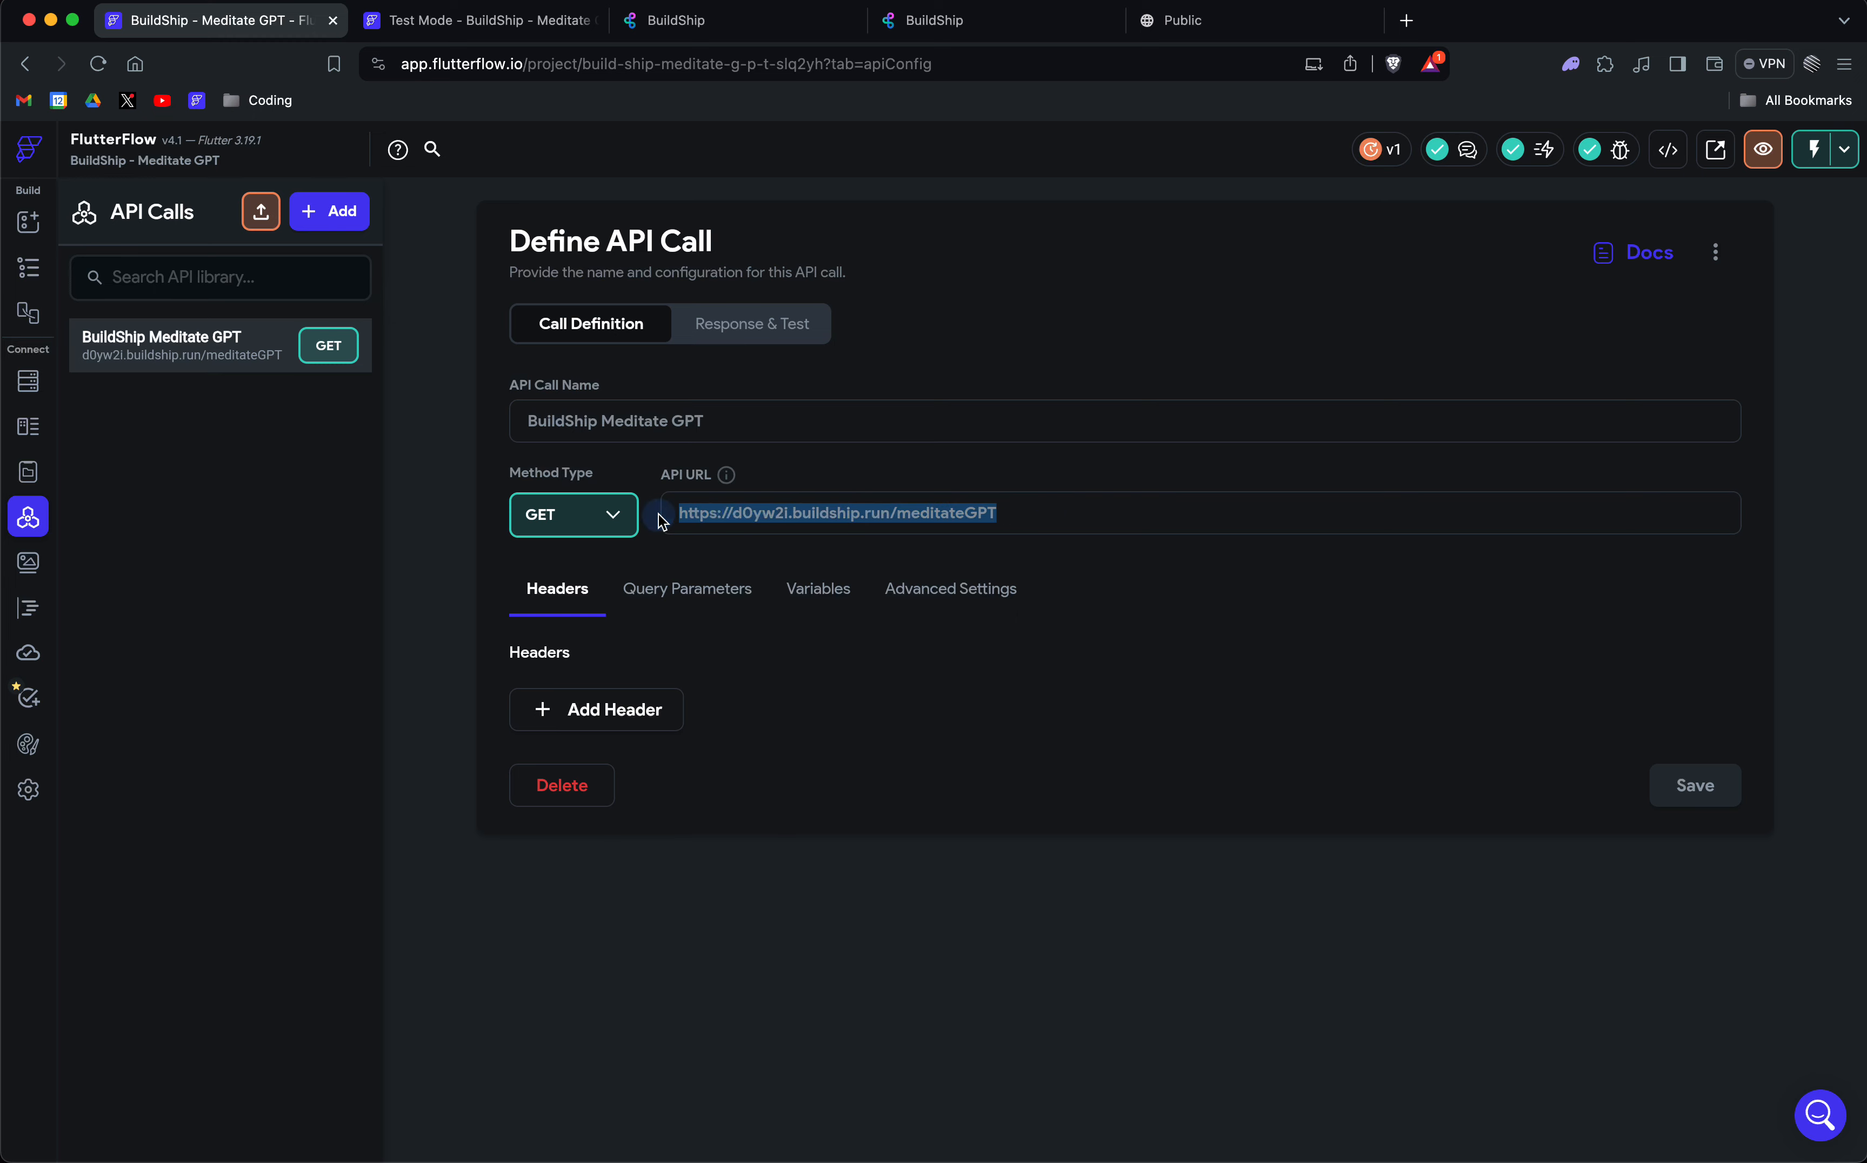
click(841, 516)
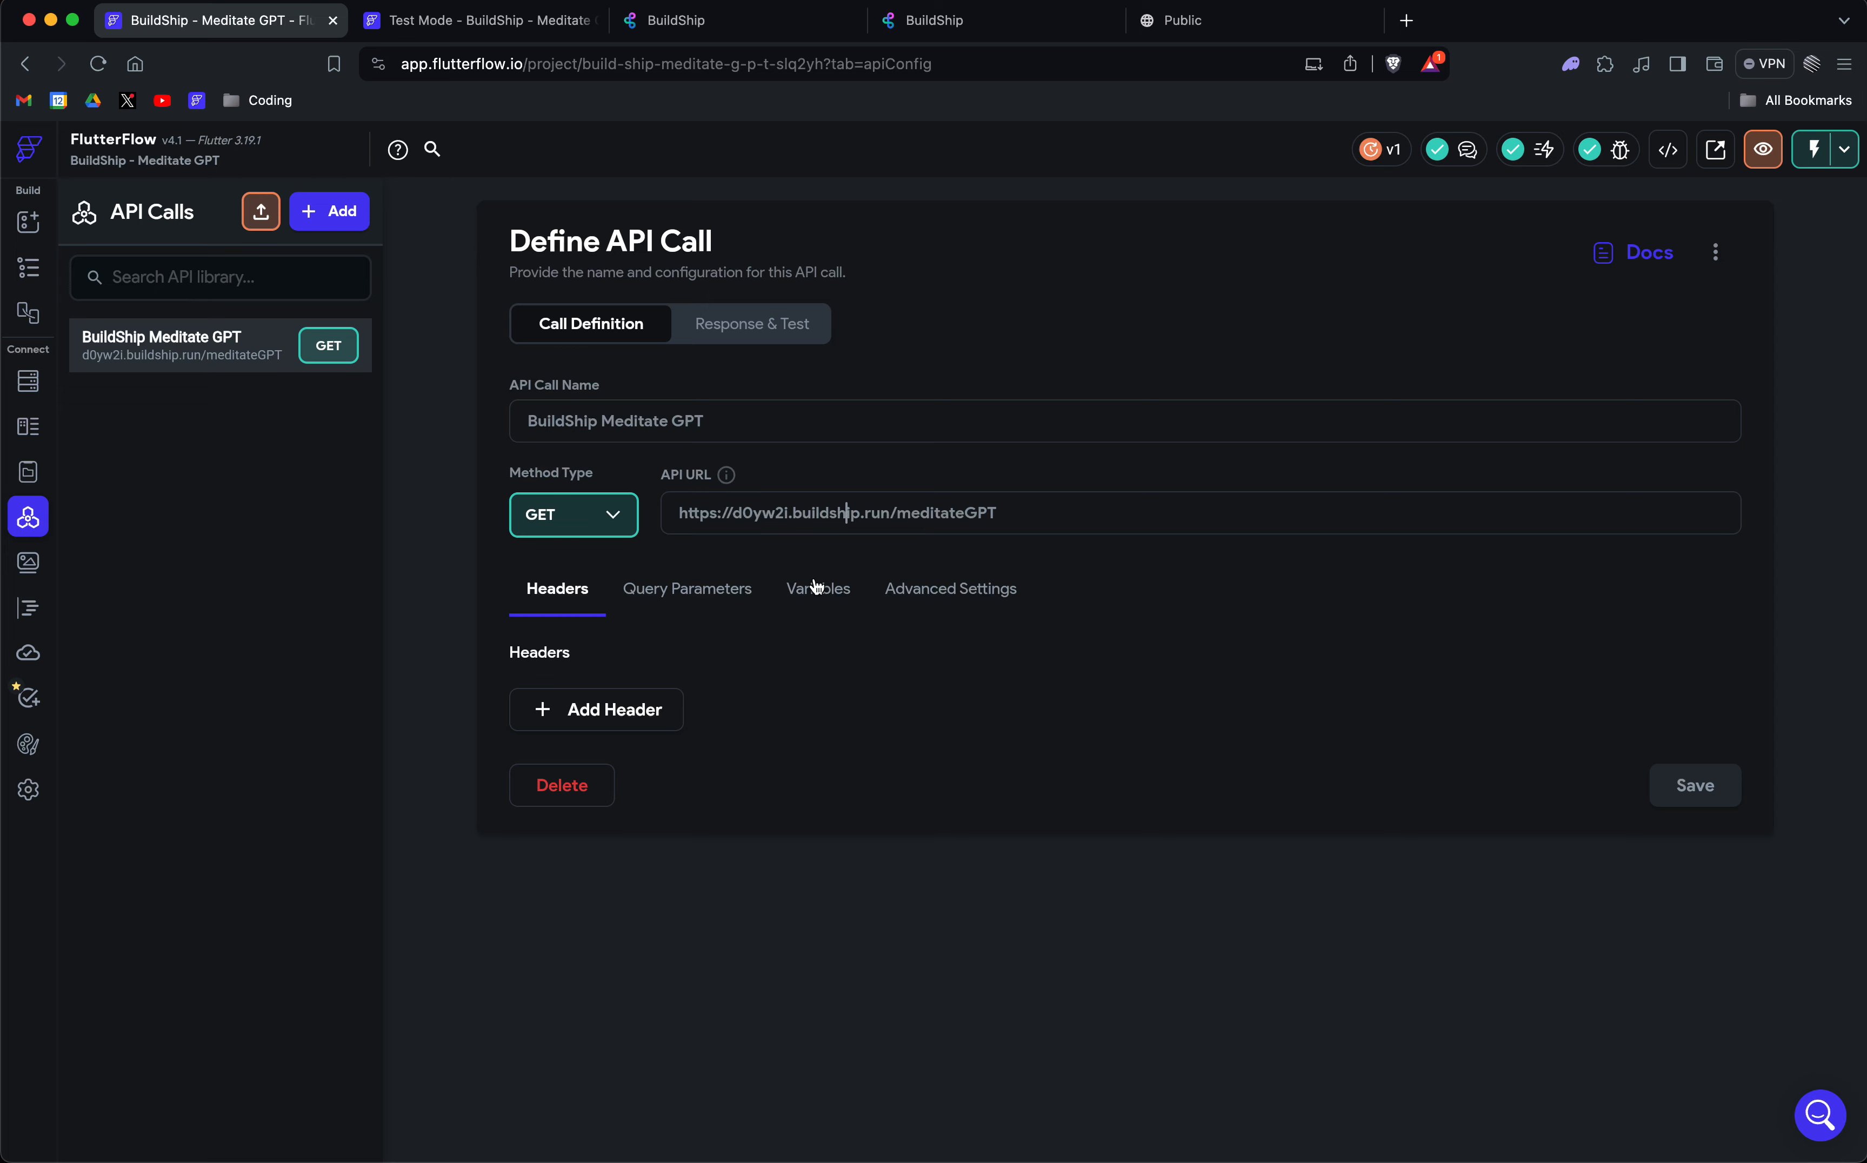
Review the API call's variables and query parameters, checking the value source options of the prompt parameter.
click(817, 598)
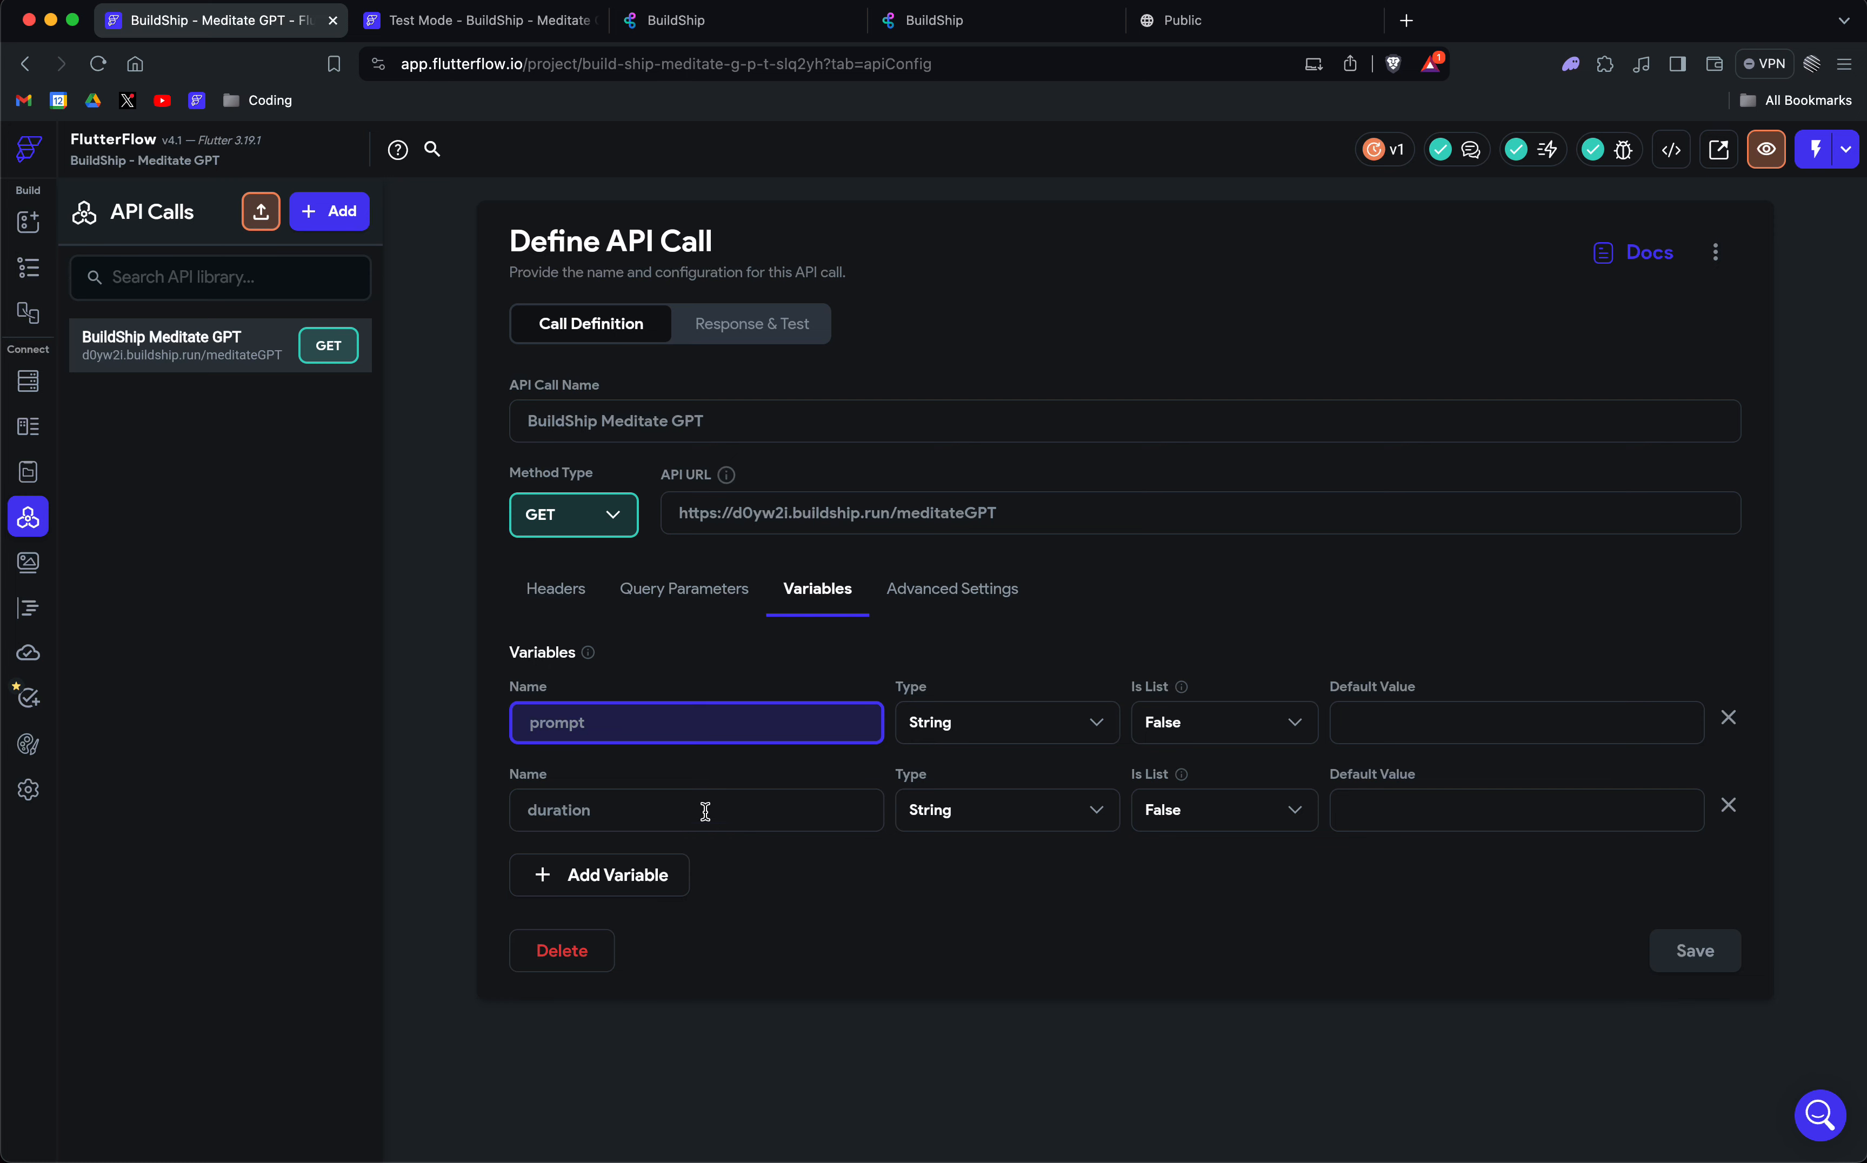
click(676, 604)
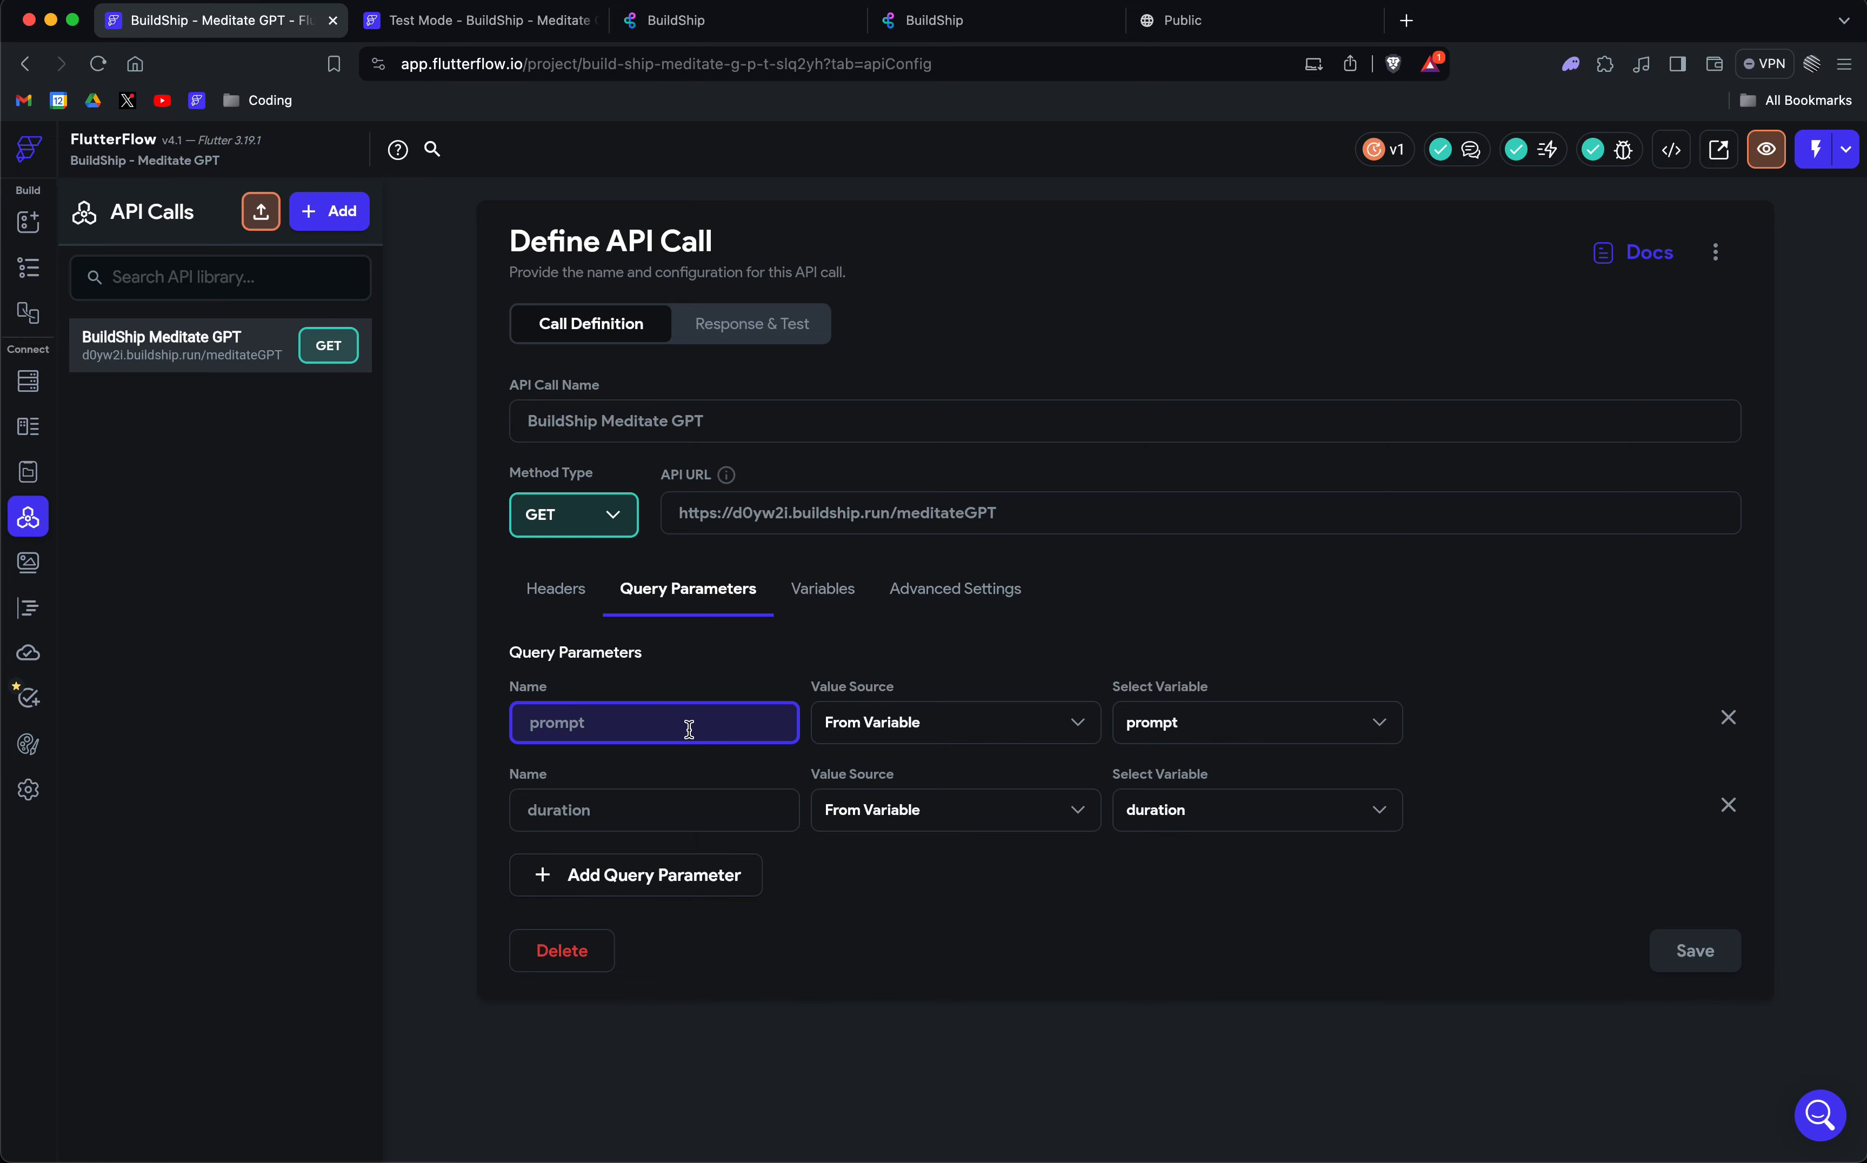
click(926, 738)
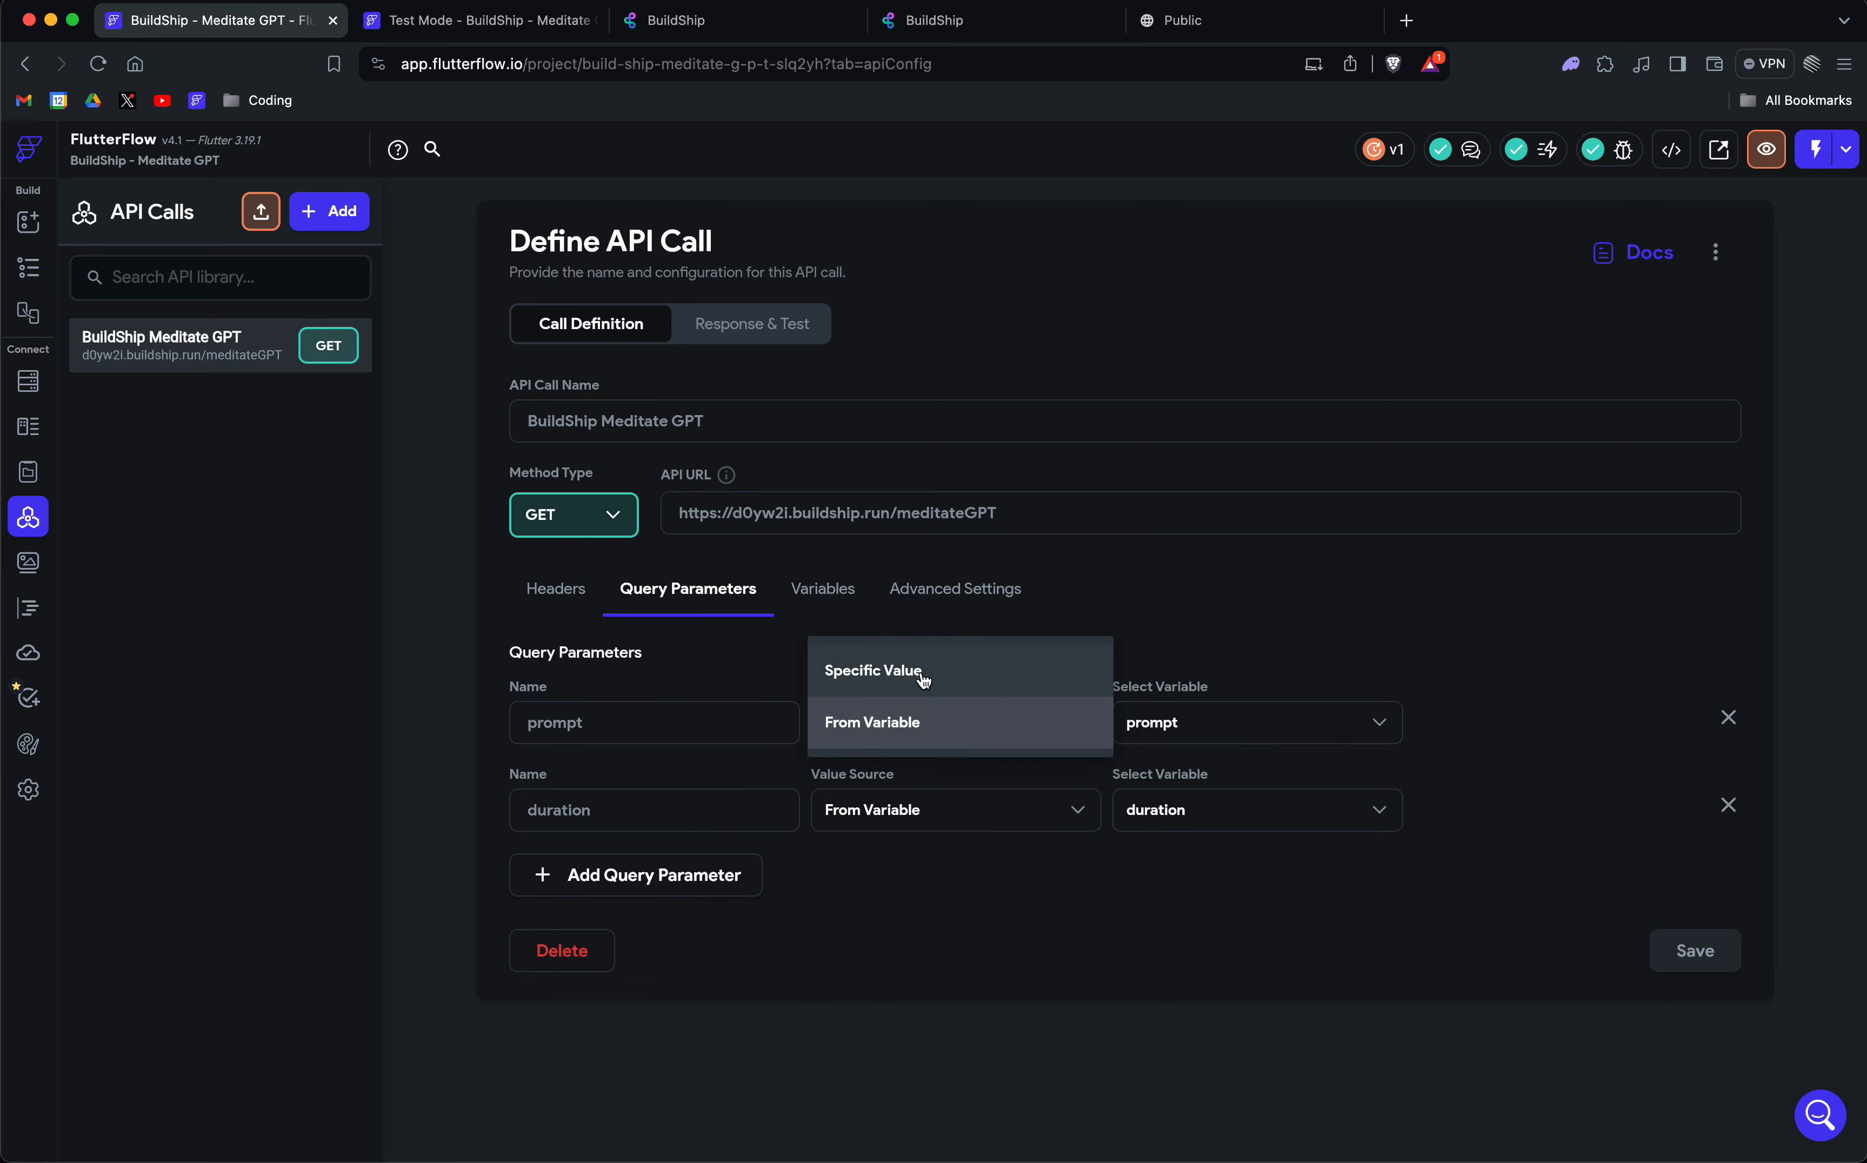
click(930, 733)
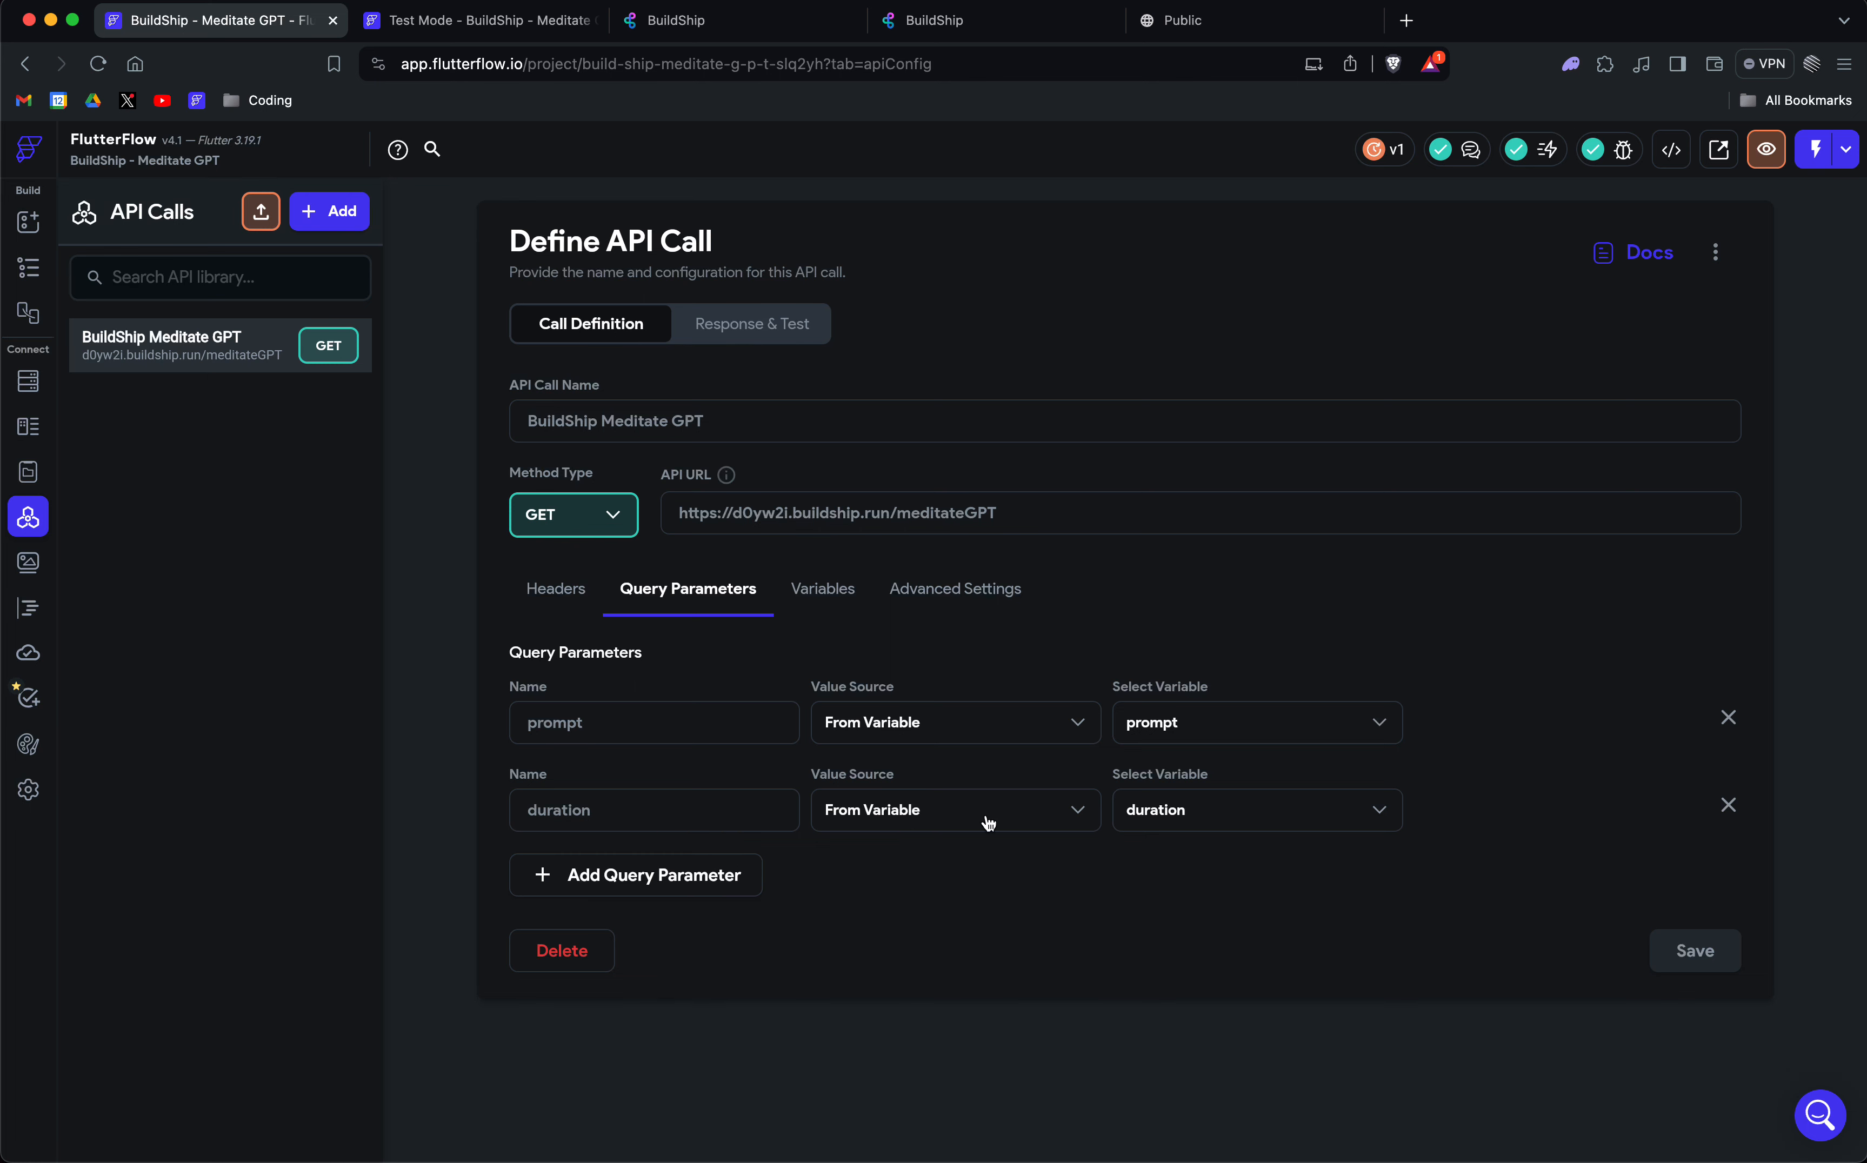
Highlight the API call's prompt and duration variable names, and recheck its query parameters and headers.
click(806, 591)
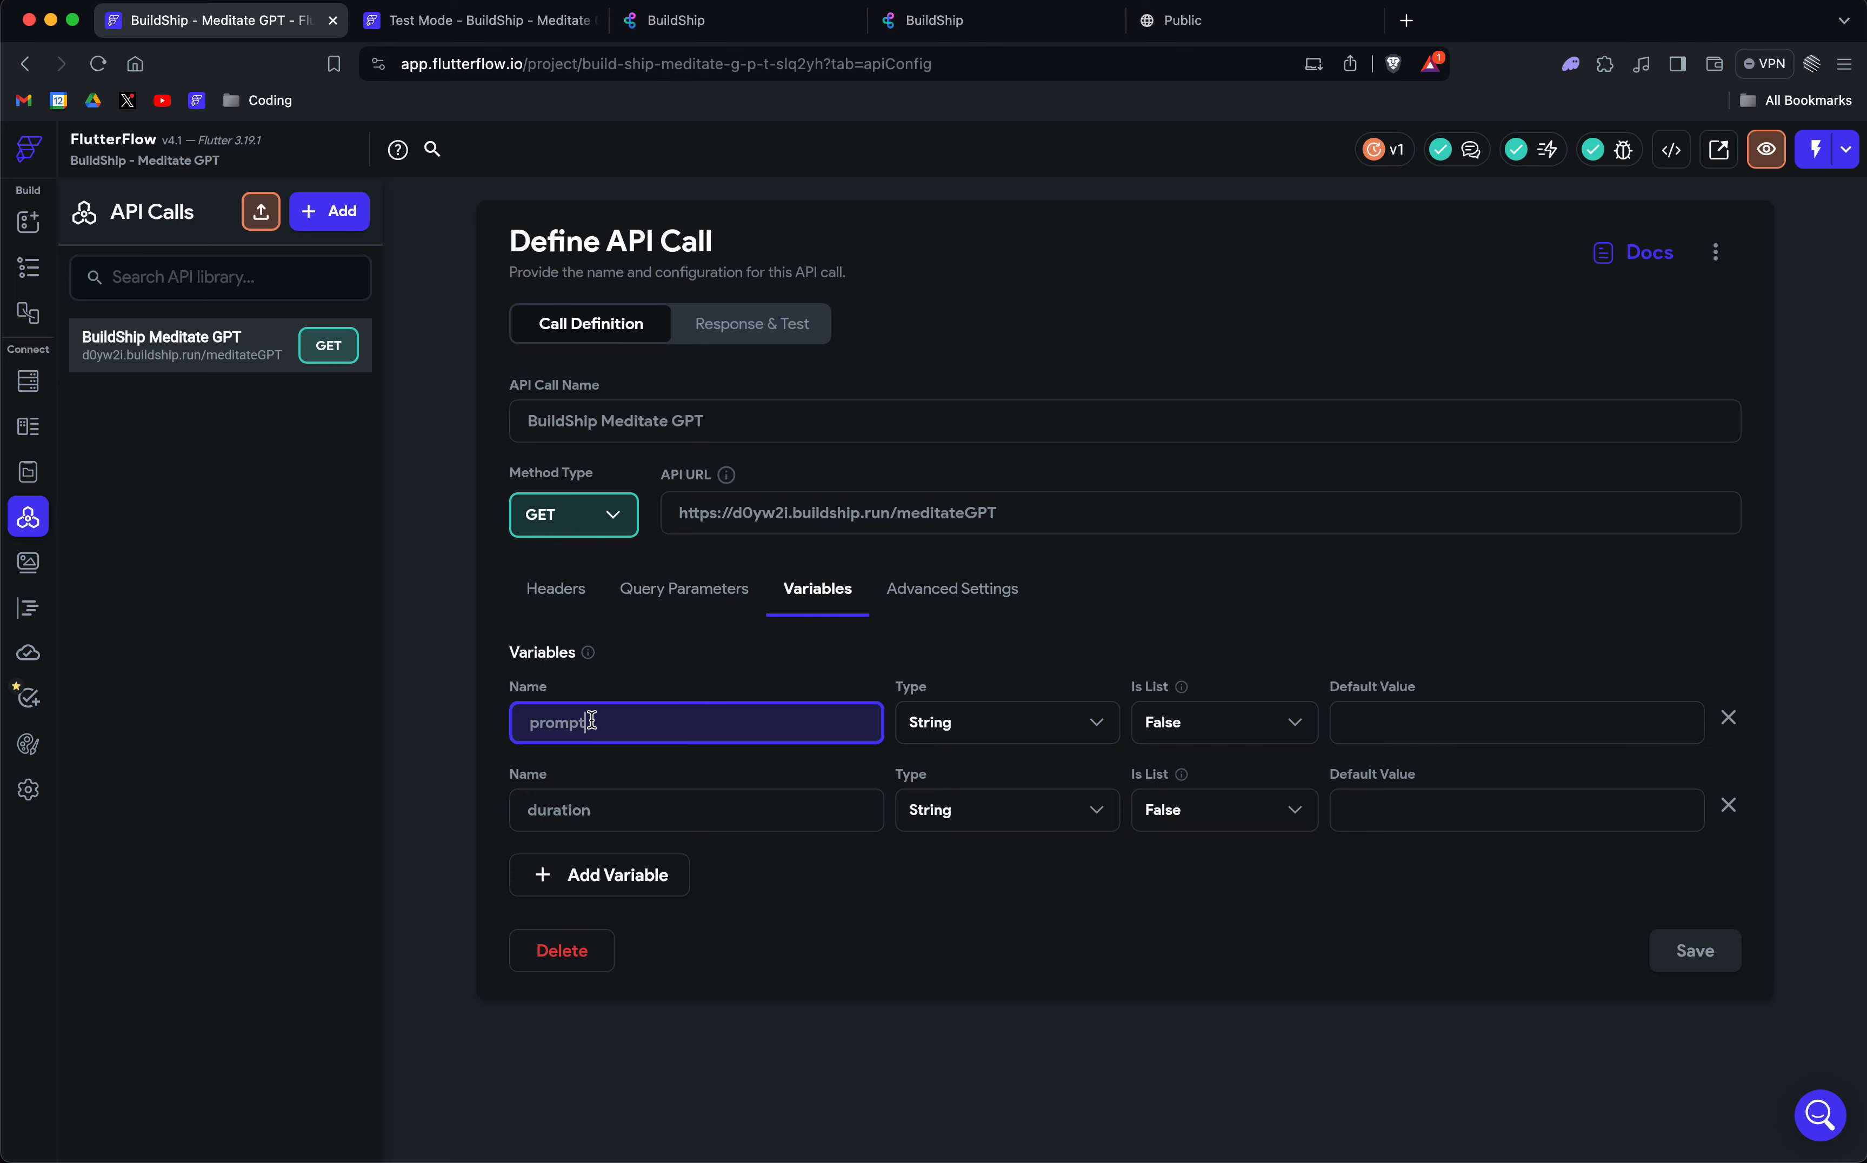
drag(587, 722, 512, 722)
click(611, 814)
drag(646, 814, 499, 817)
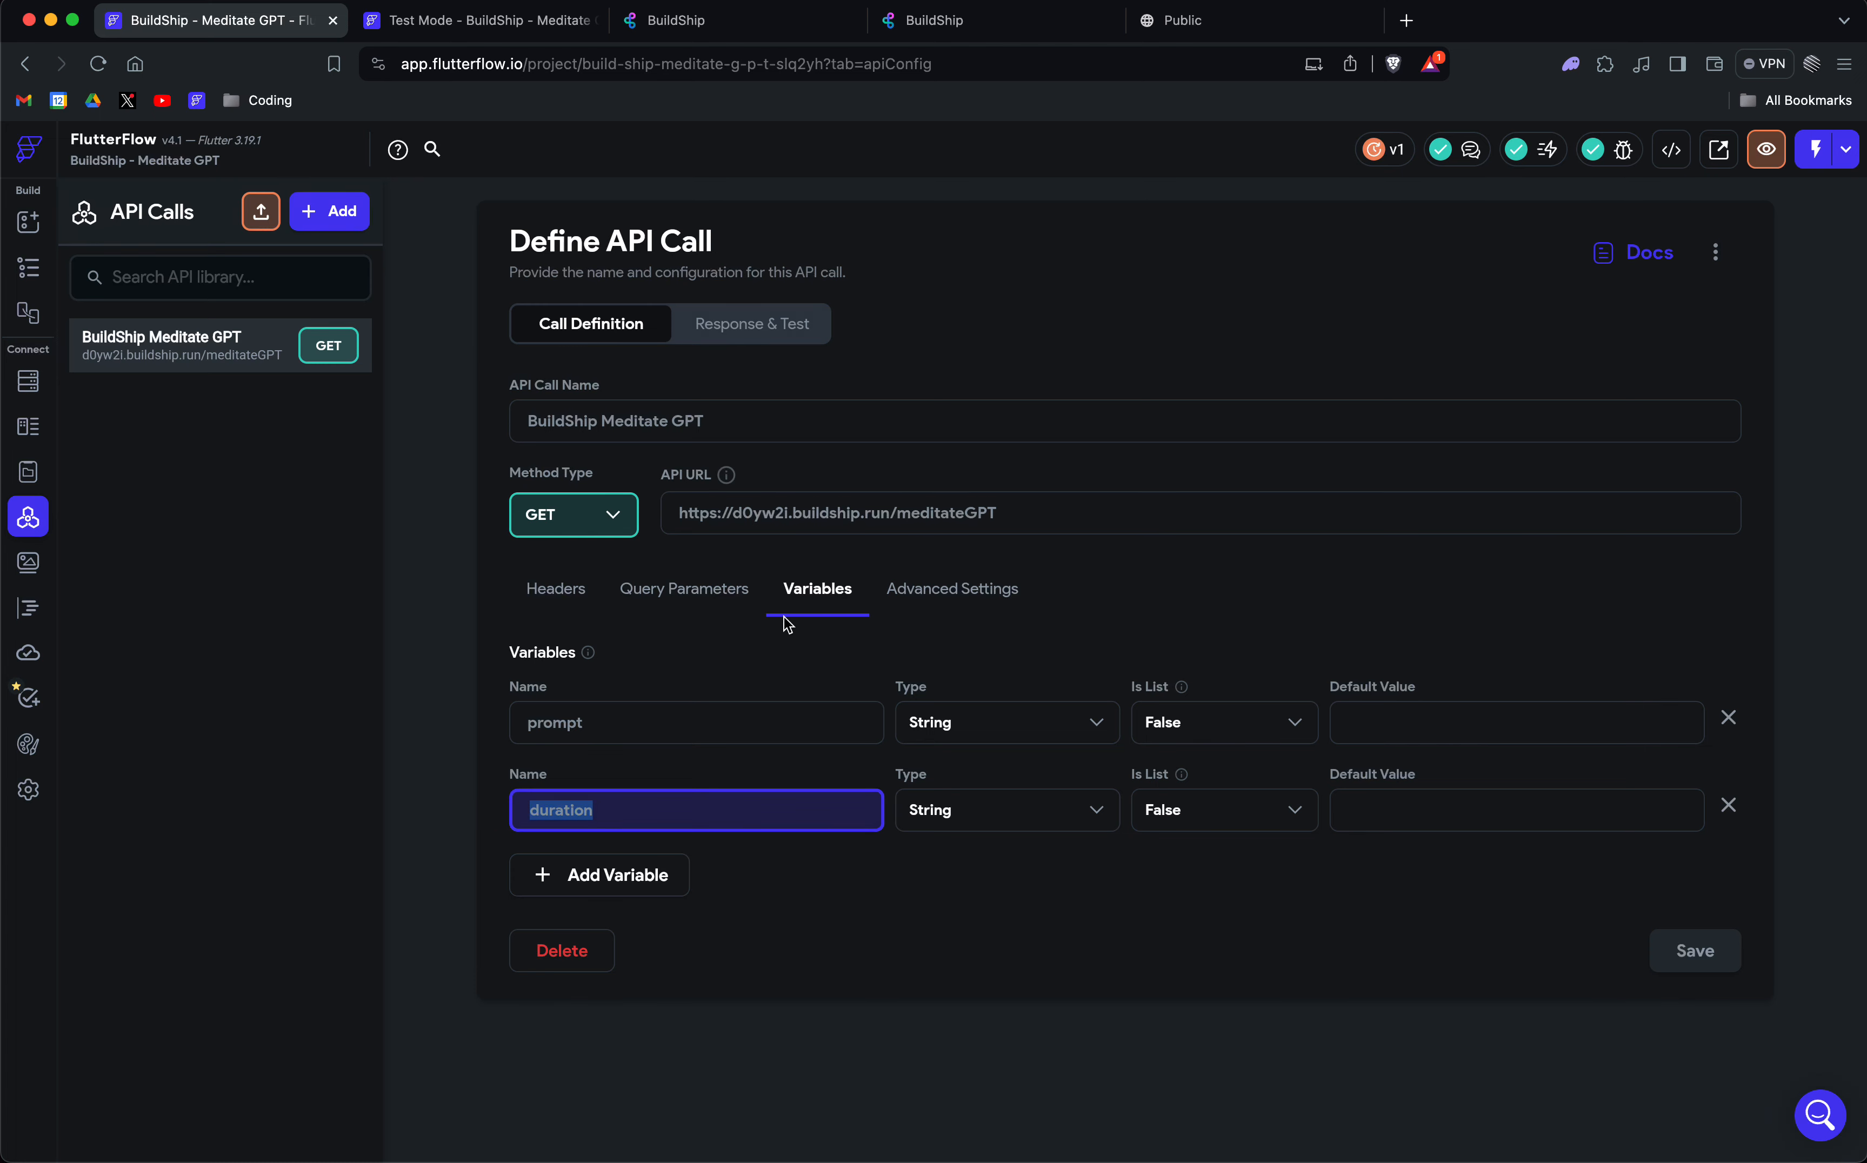
click(681, 608)
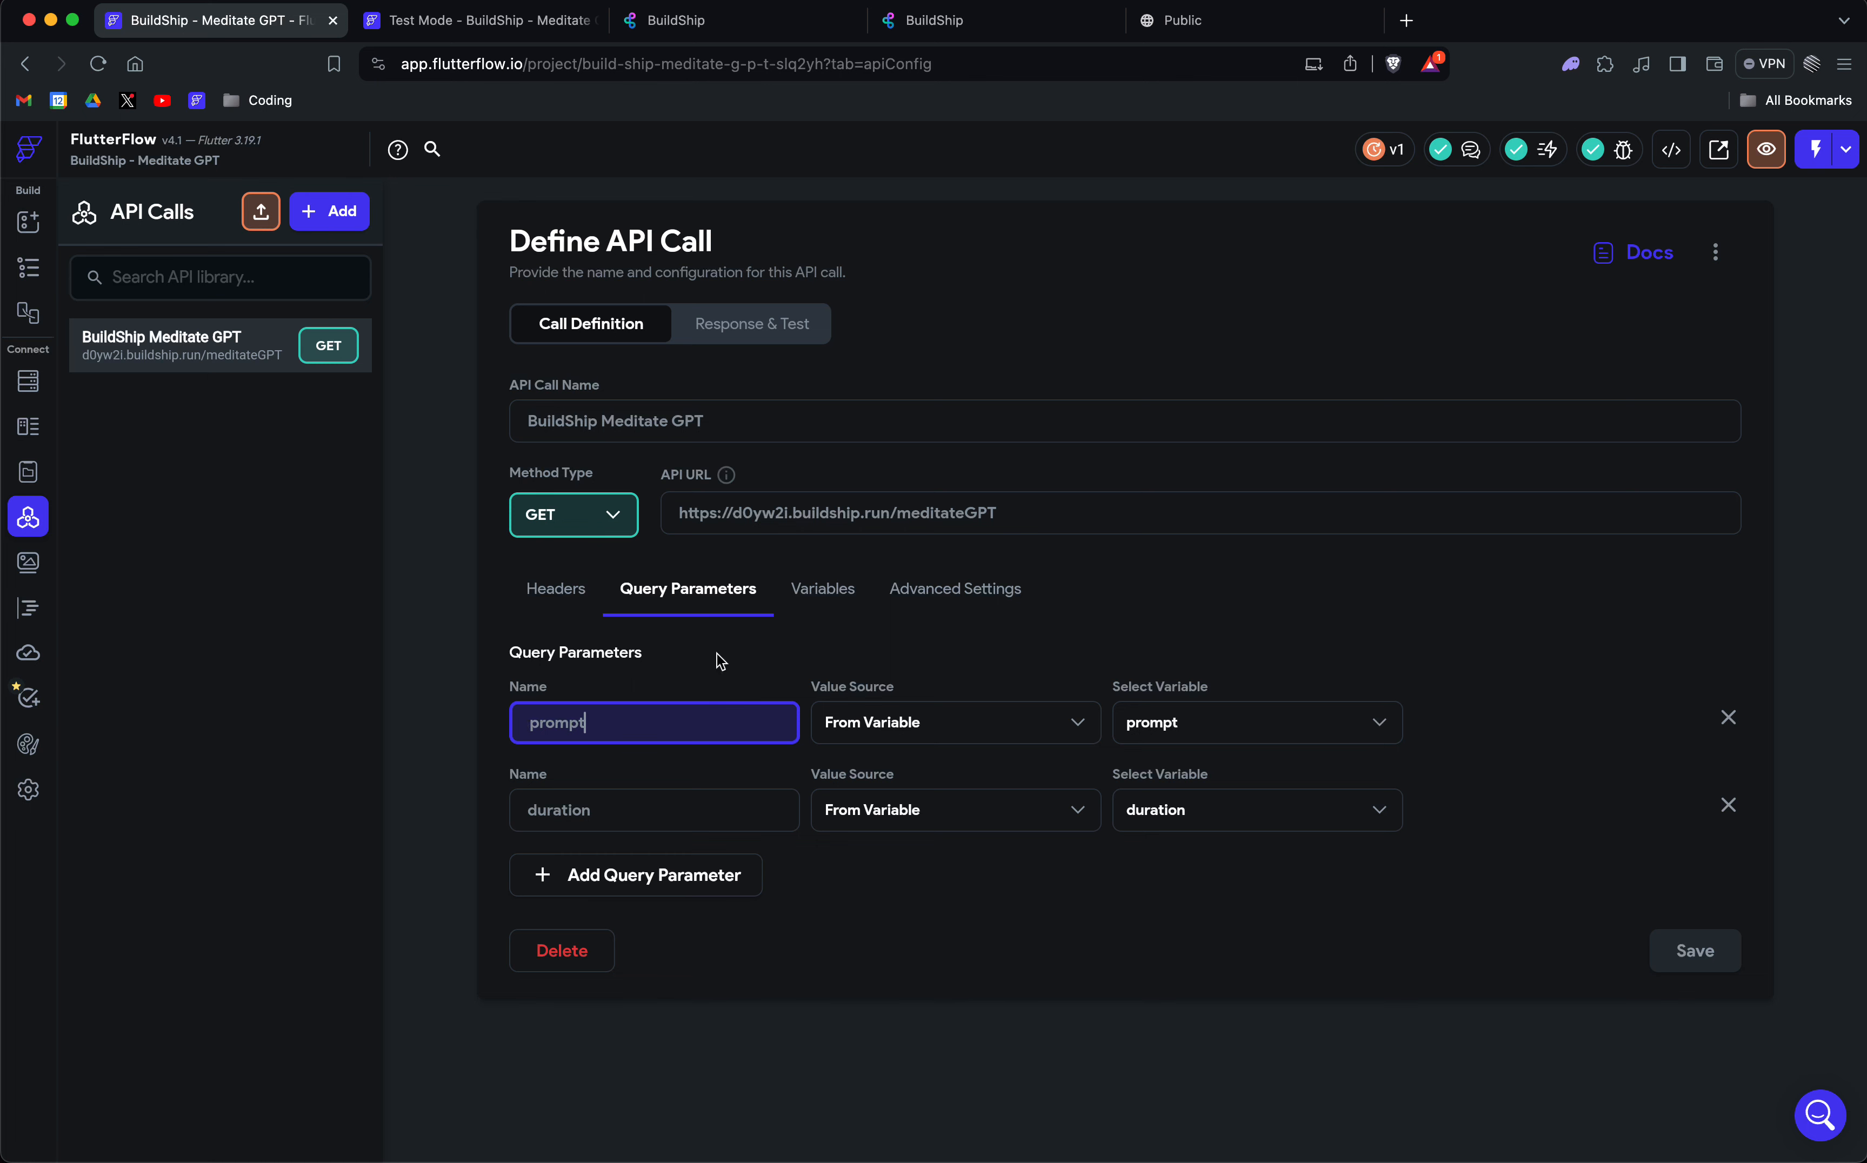
click(1030, 511)
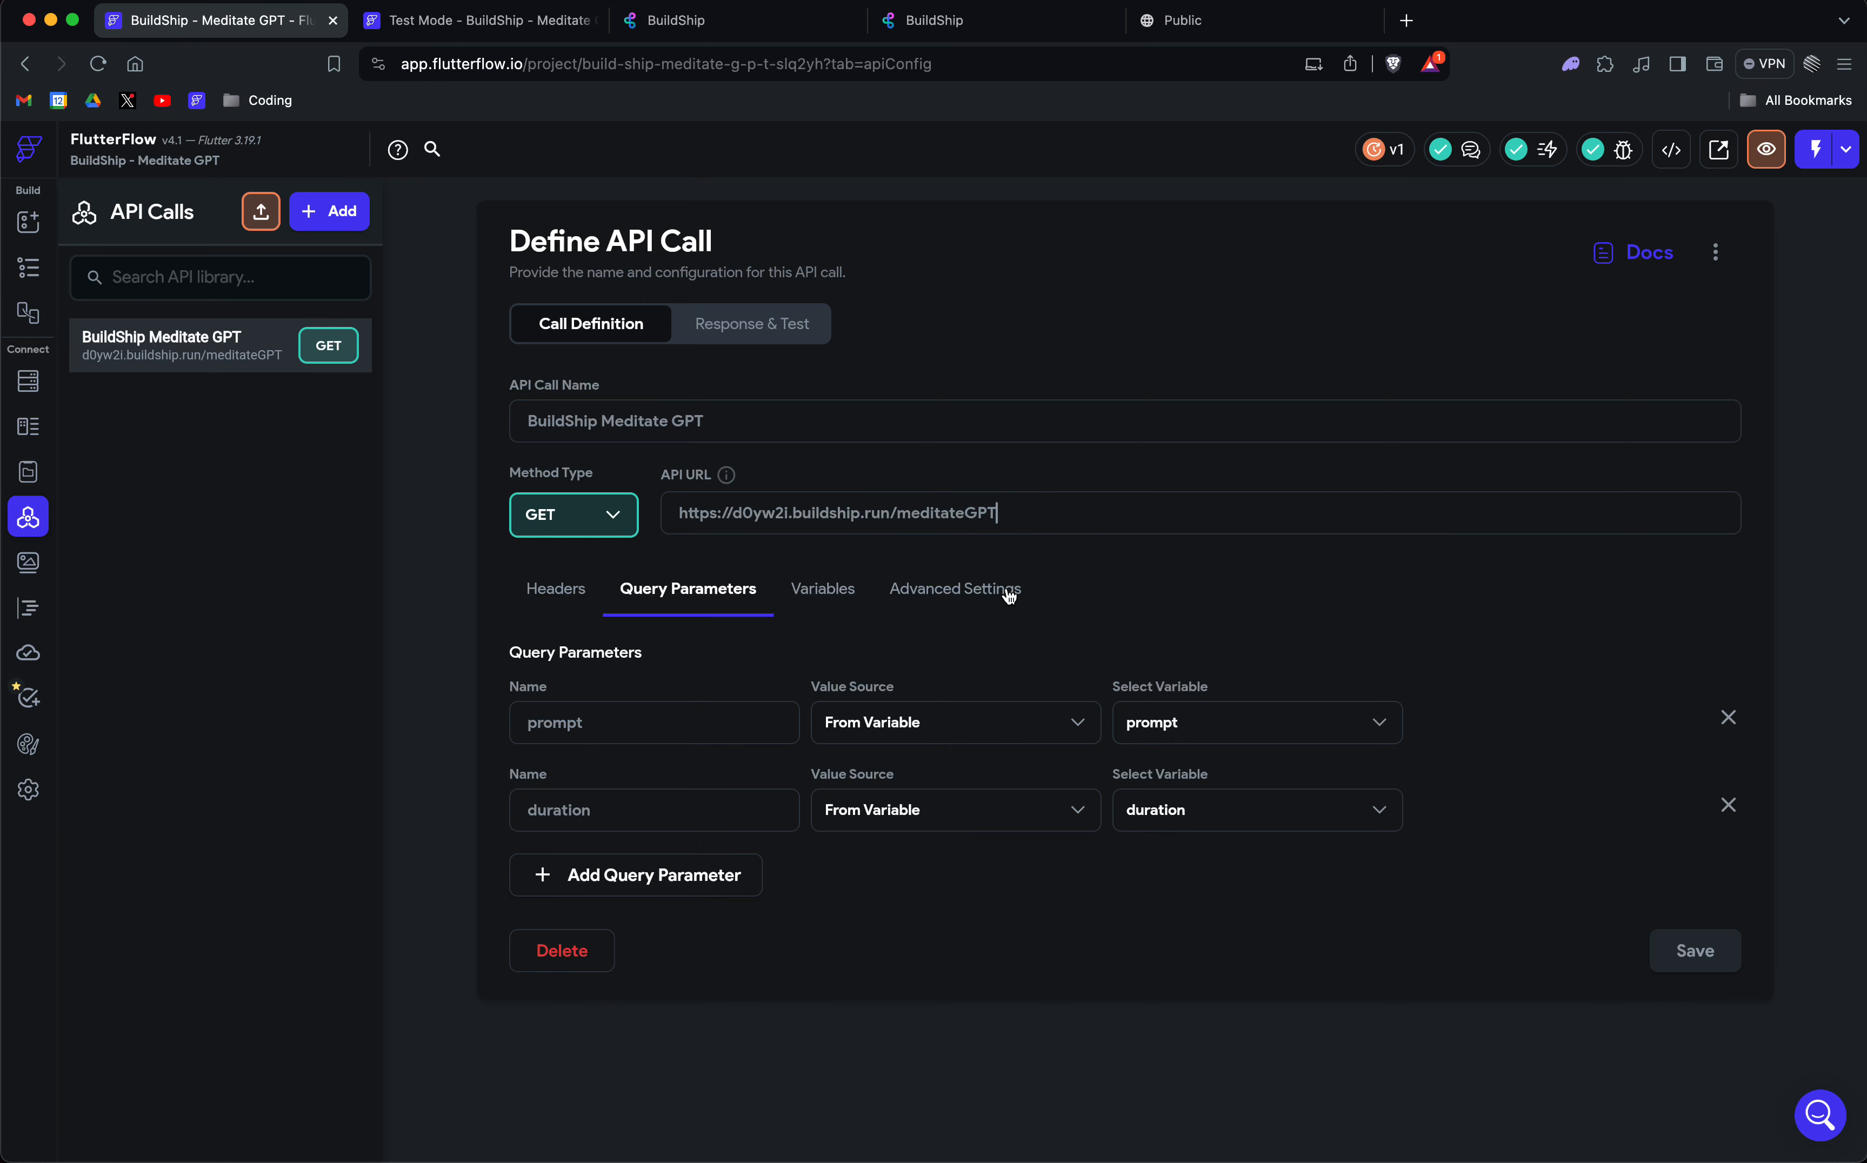
click(551, 591)
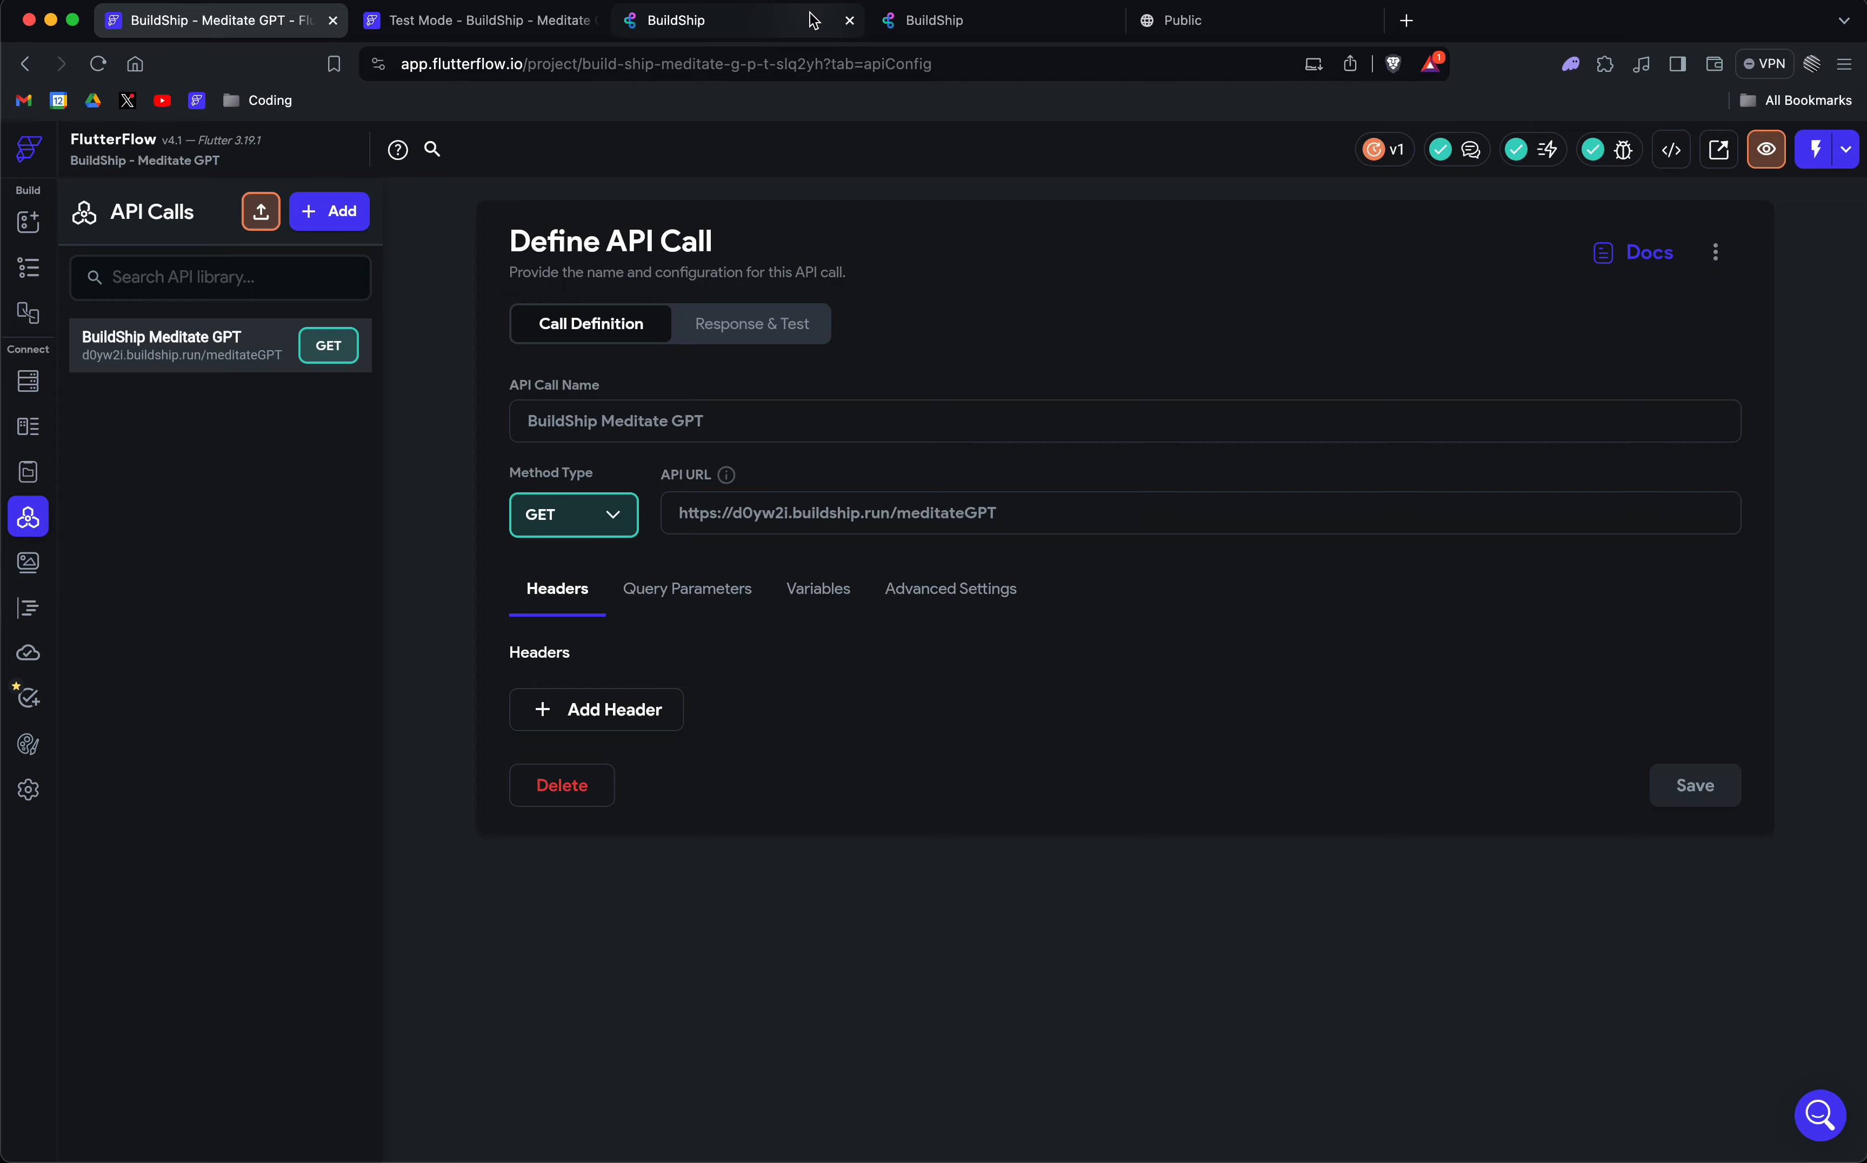
Switch to BuildShip, look over the Meditation Generator workflow's nodes, and show the Rest API Call's endpoint URL.
click(764, 27)
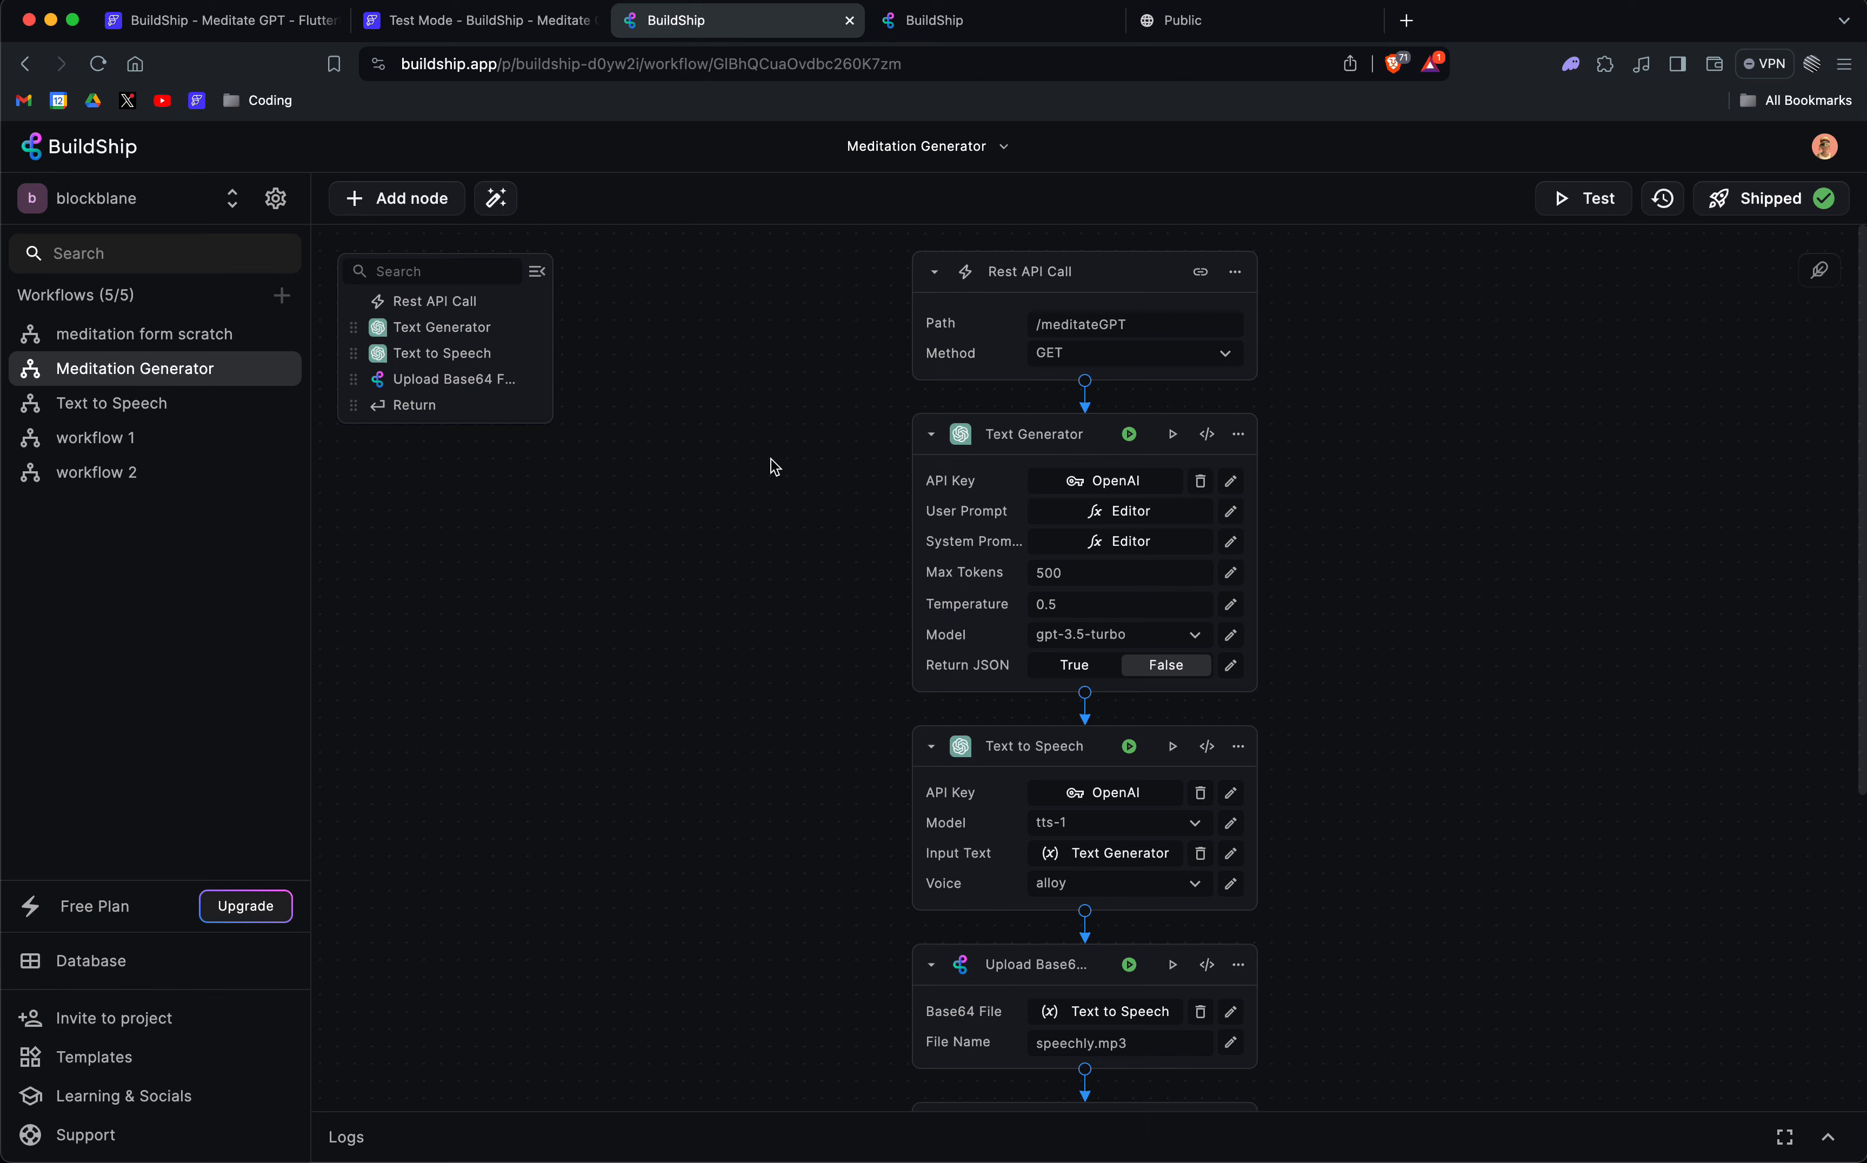
scroll(773, 465, down, 5)
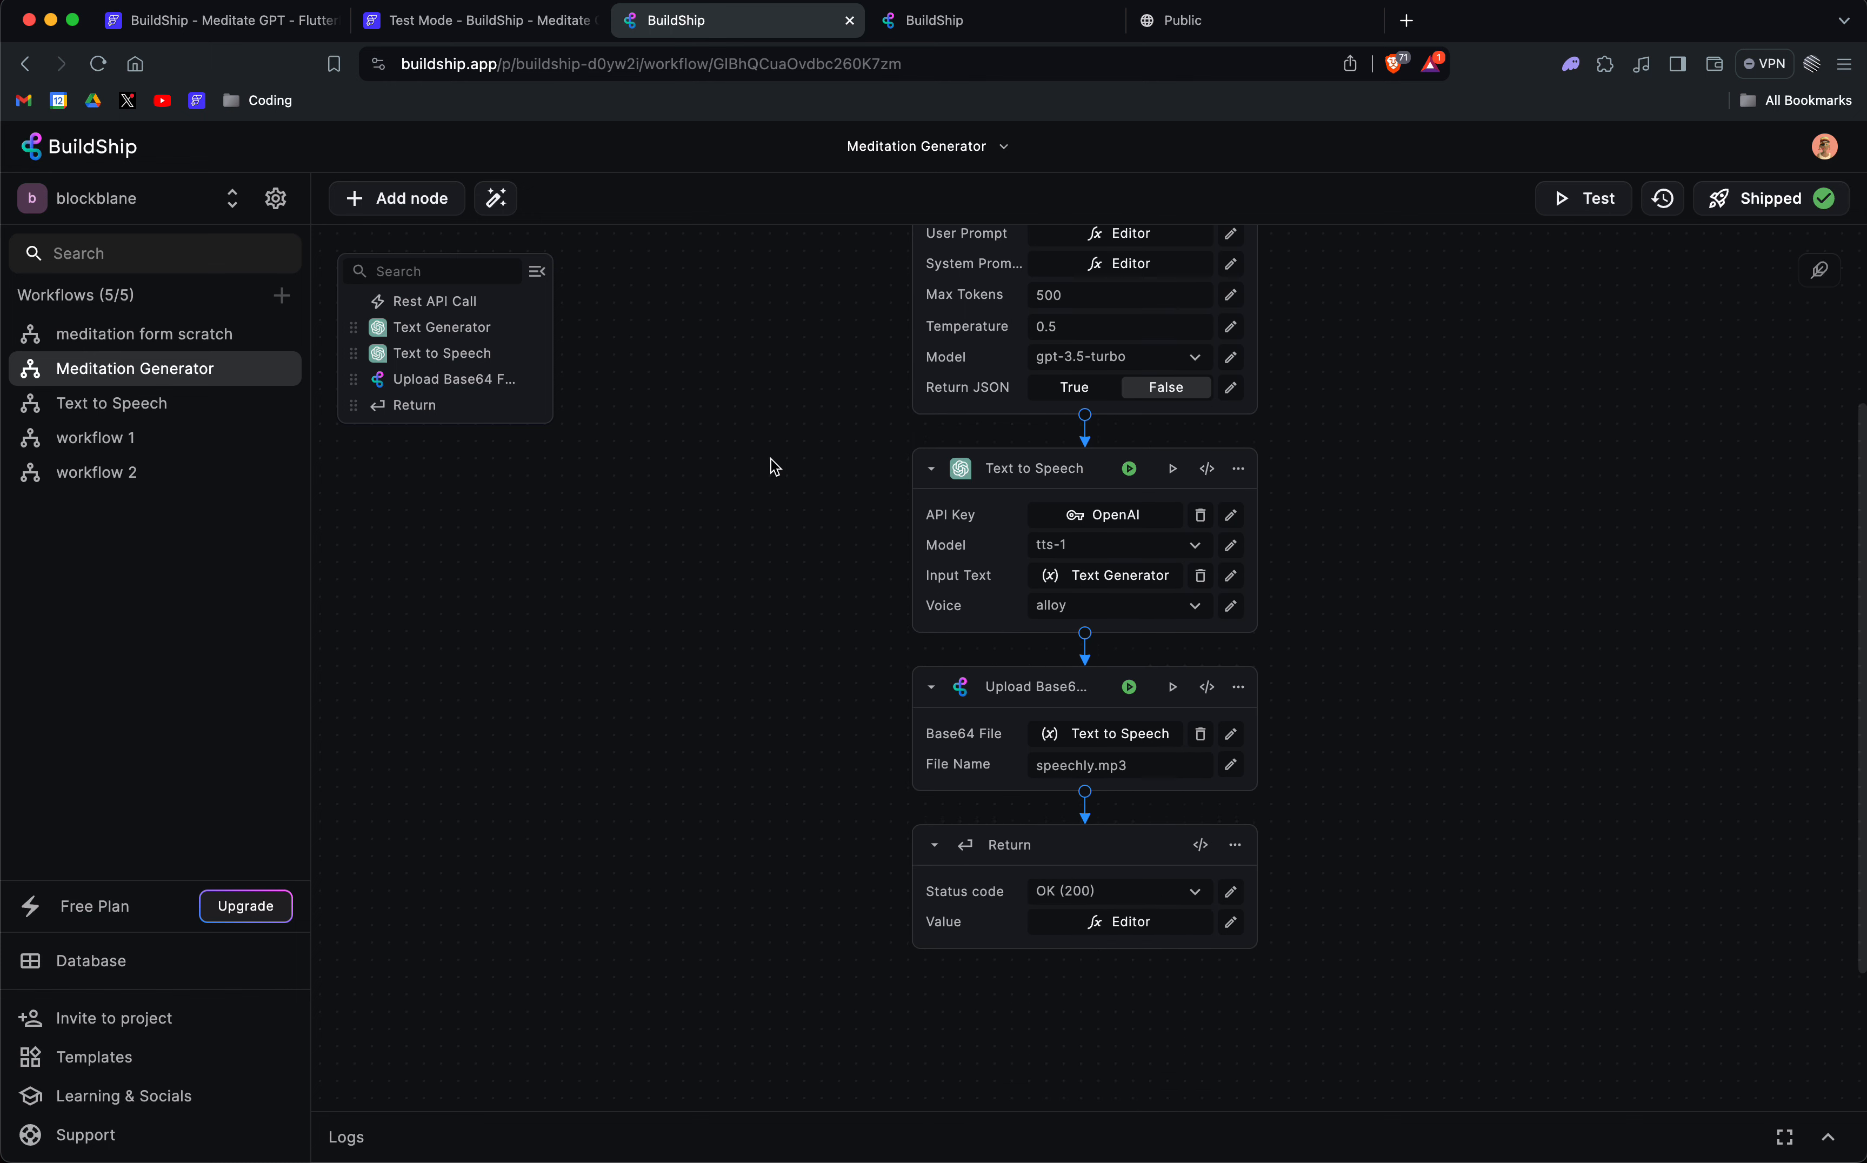
scroll(773, 465, up, 5)
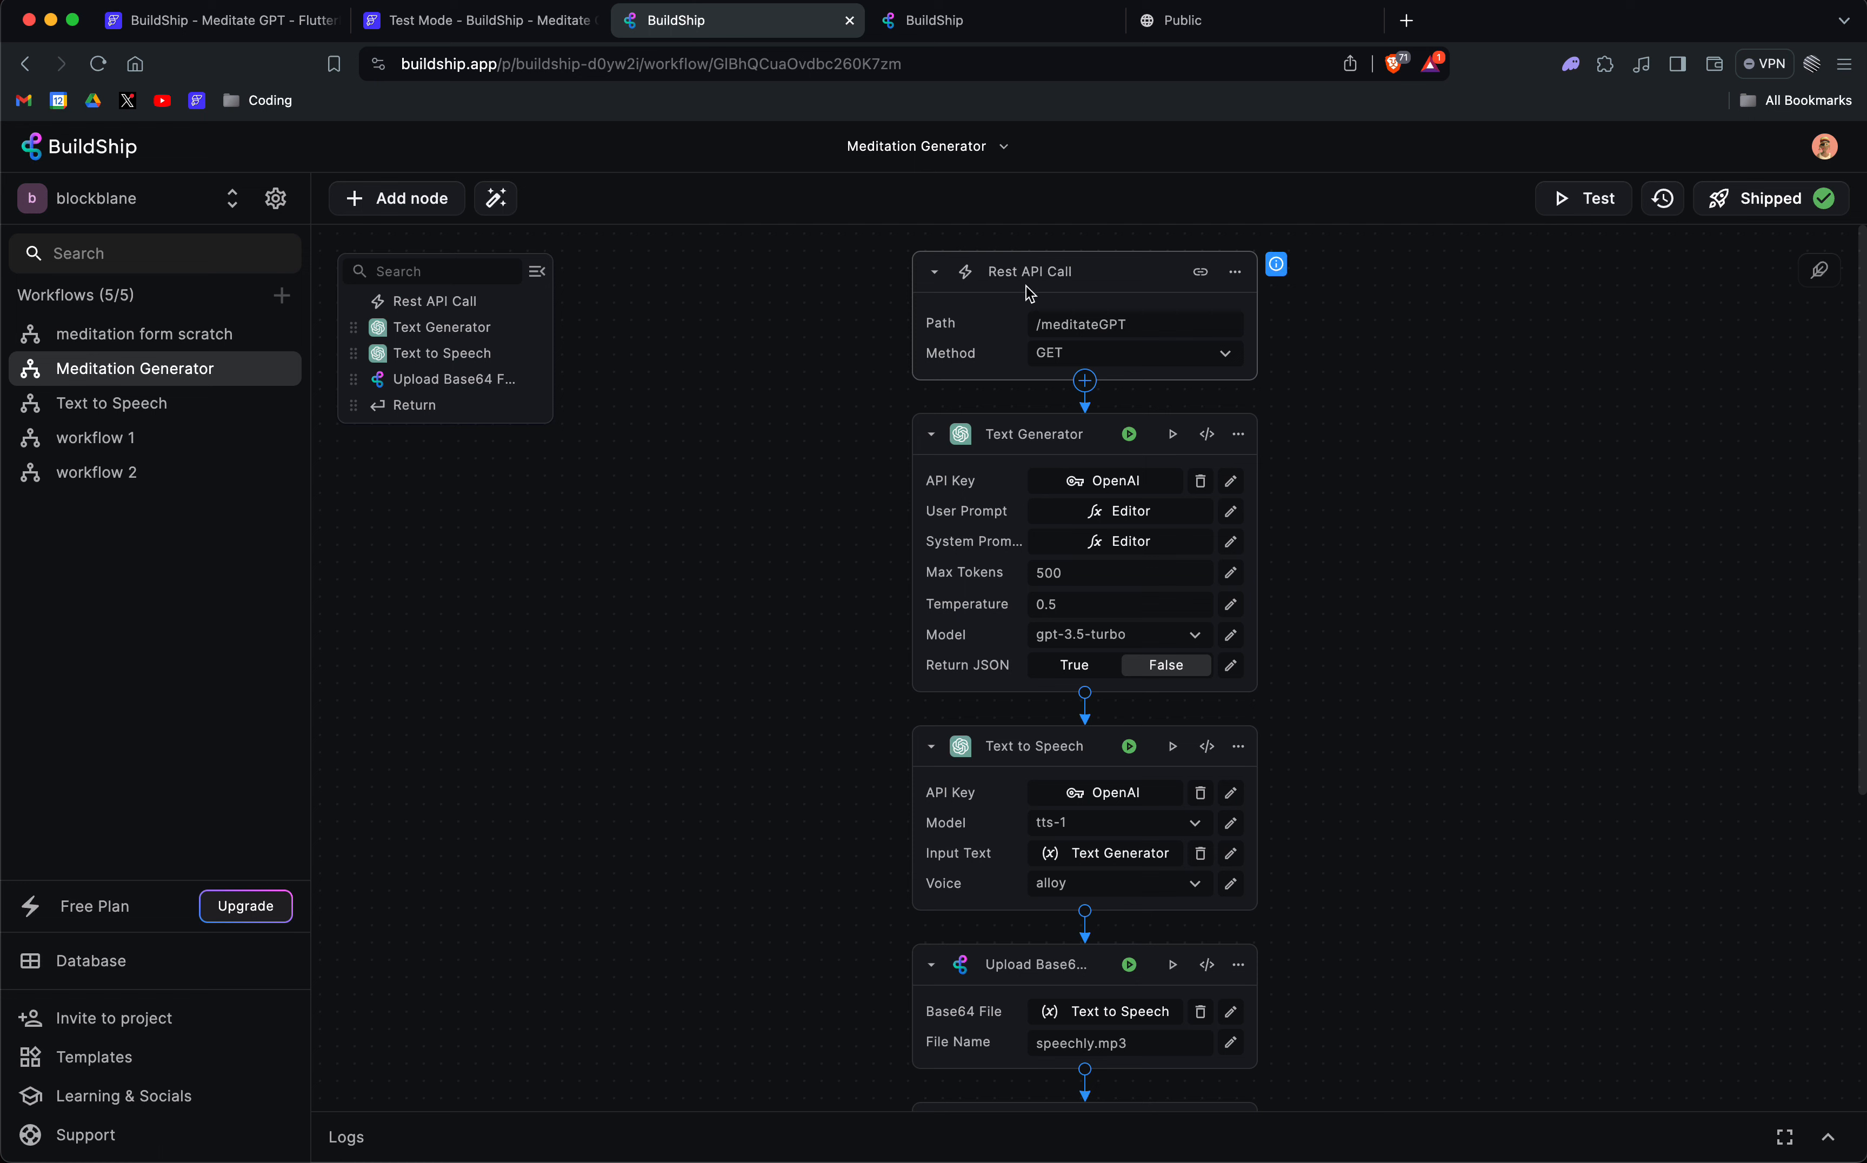
scroll(1100, 338, down, 1)
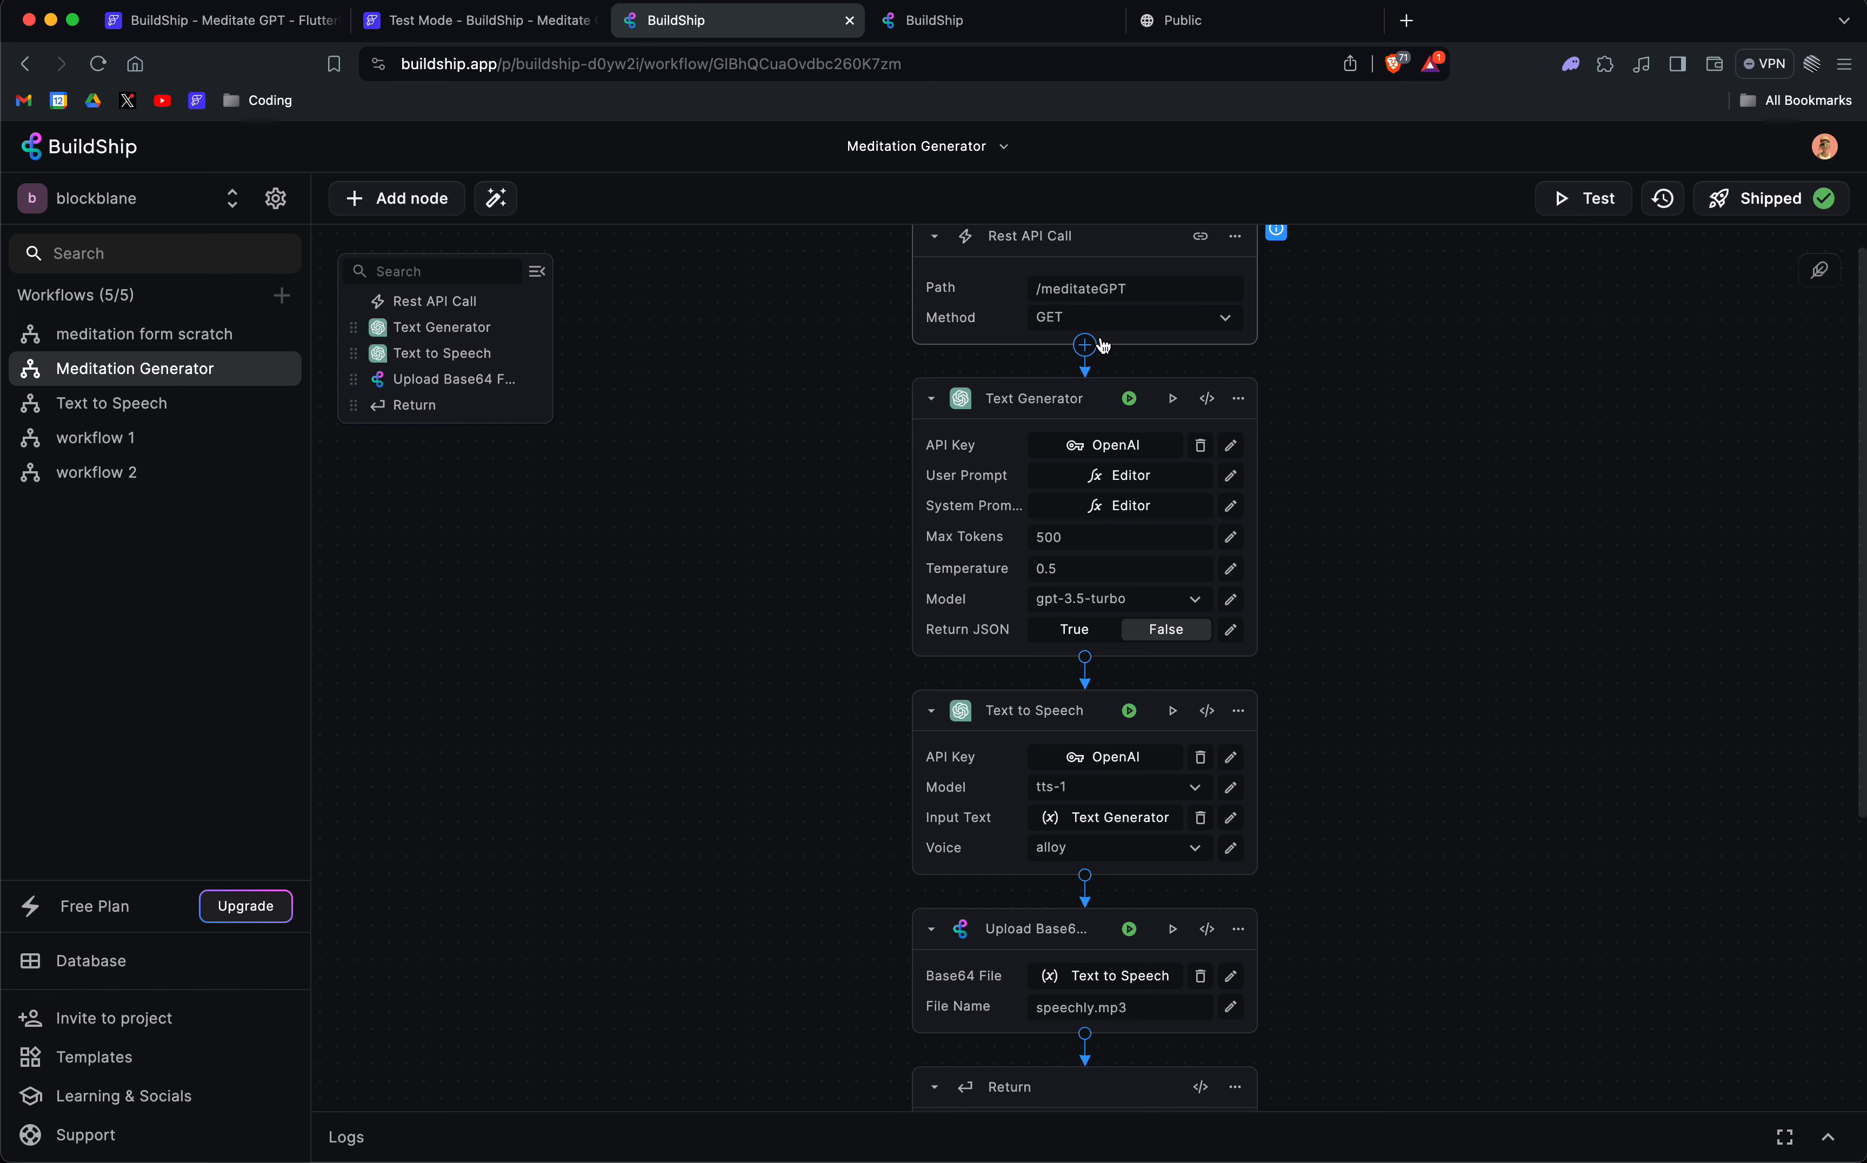
scroll(1100, 337, up, 1)
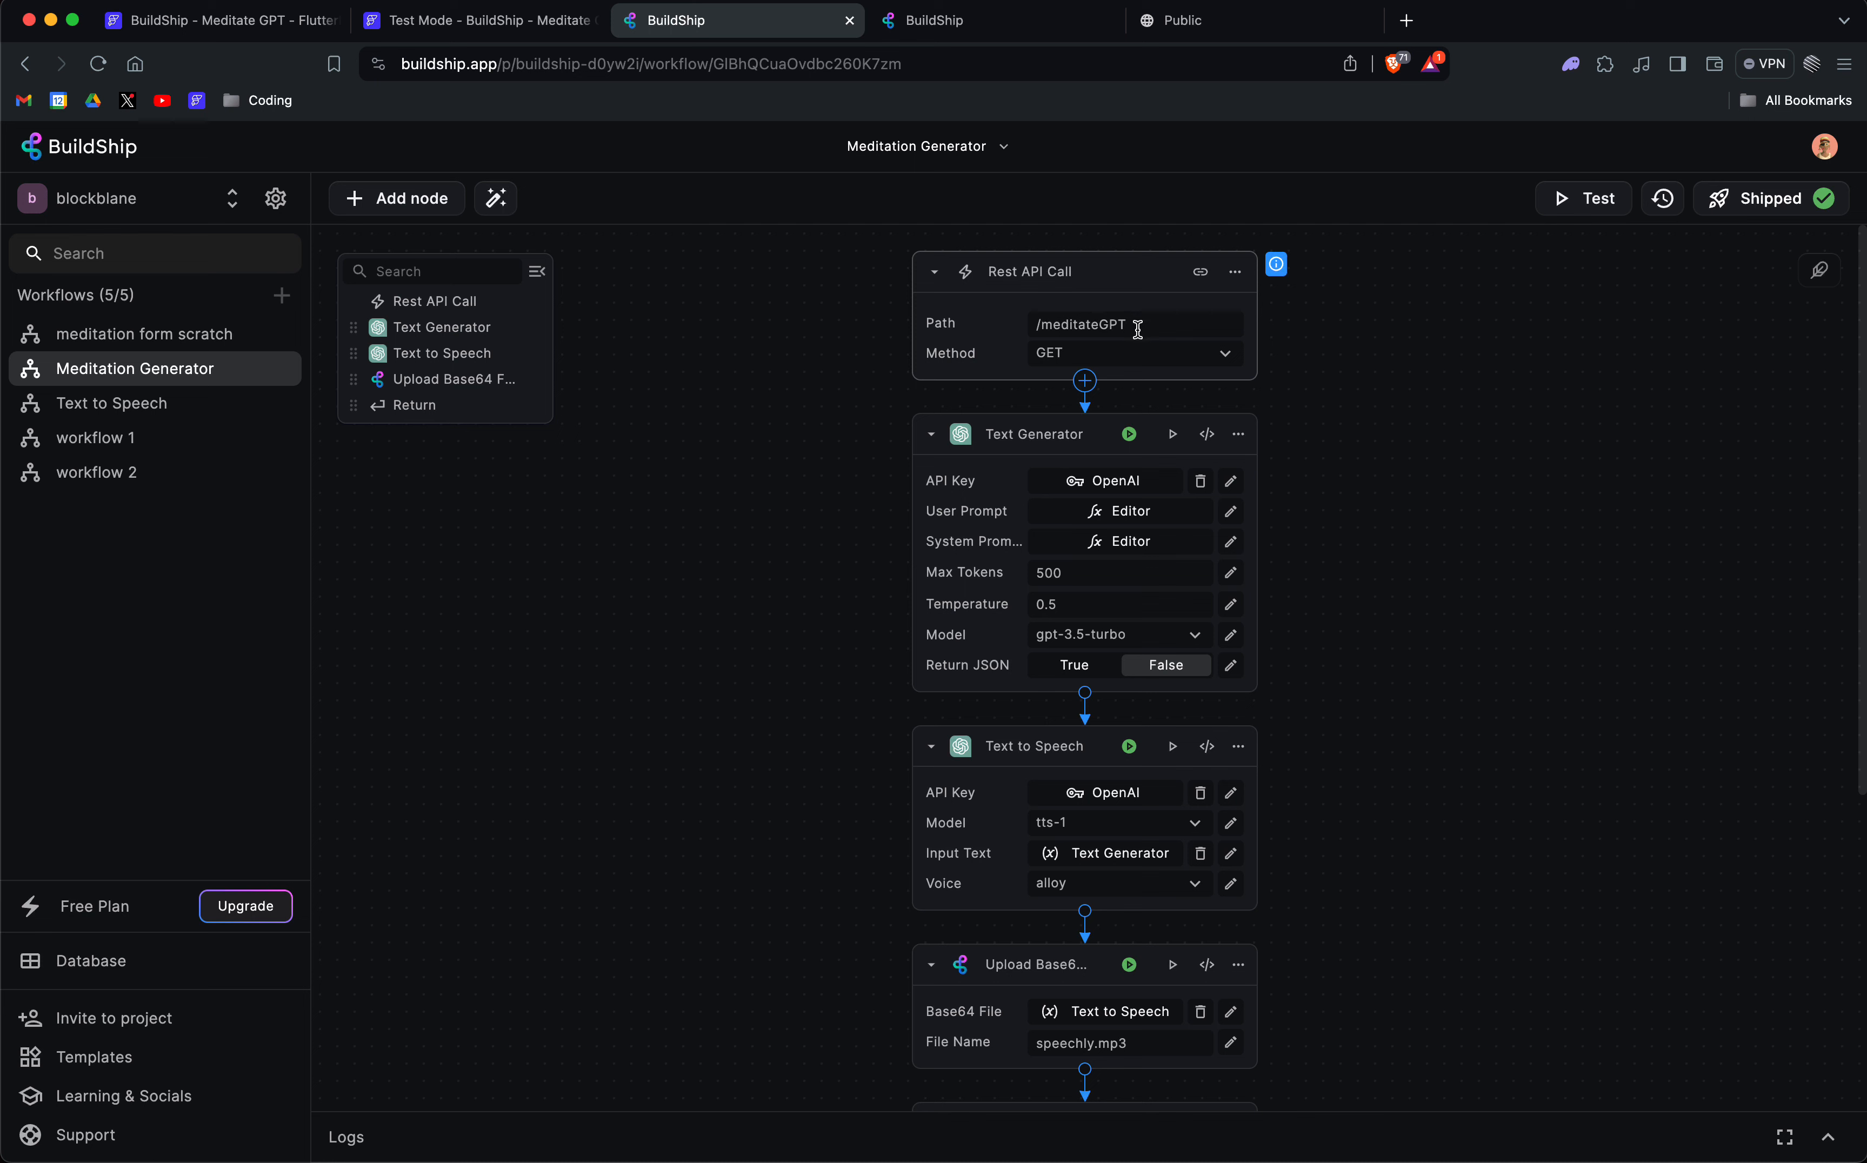
click(1204, 273)
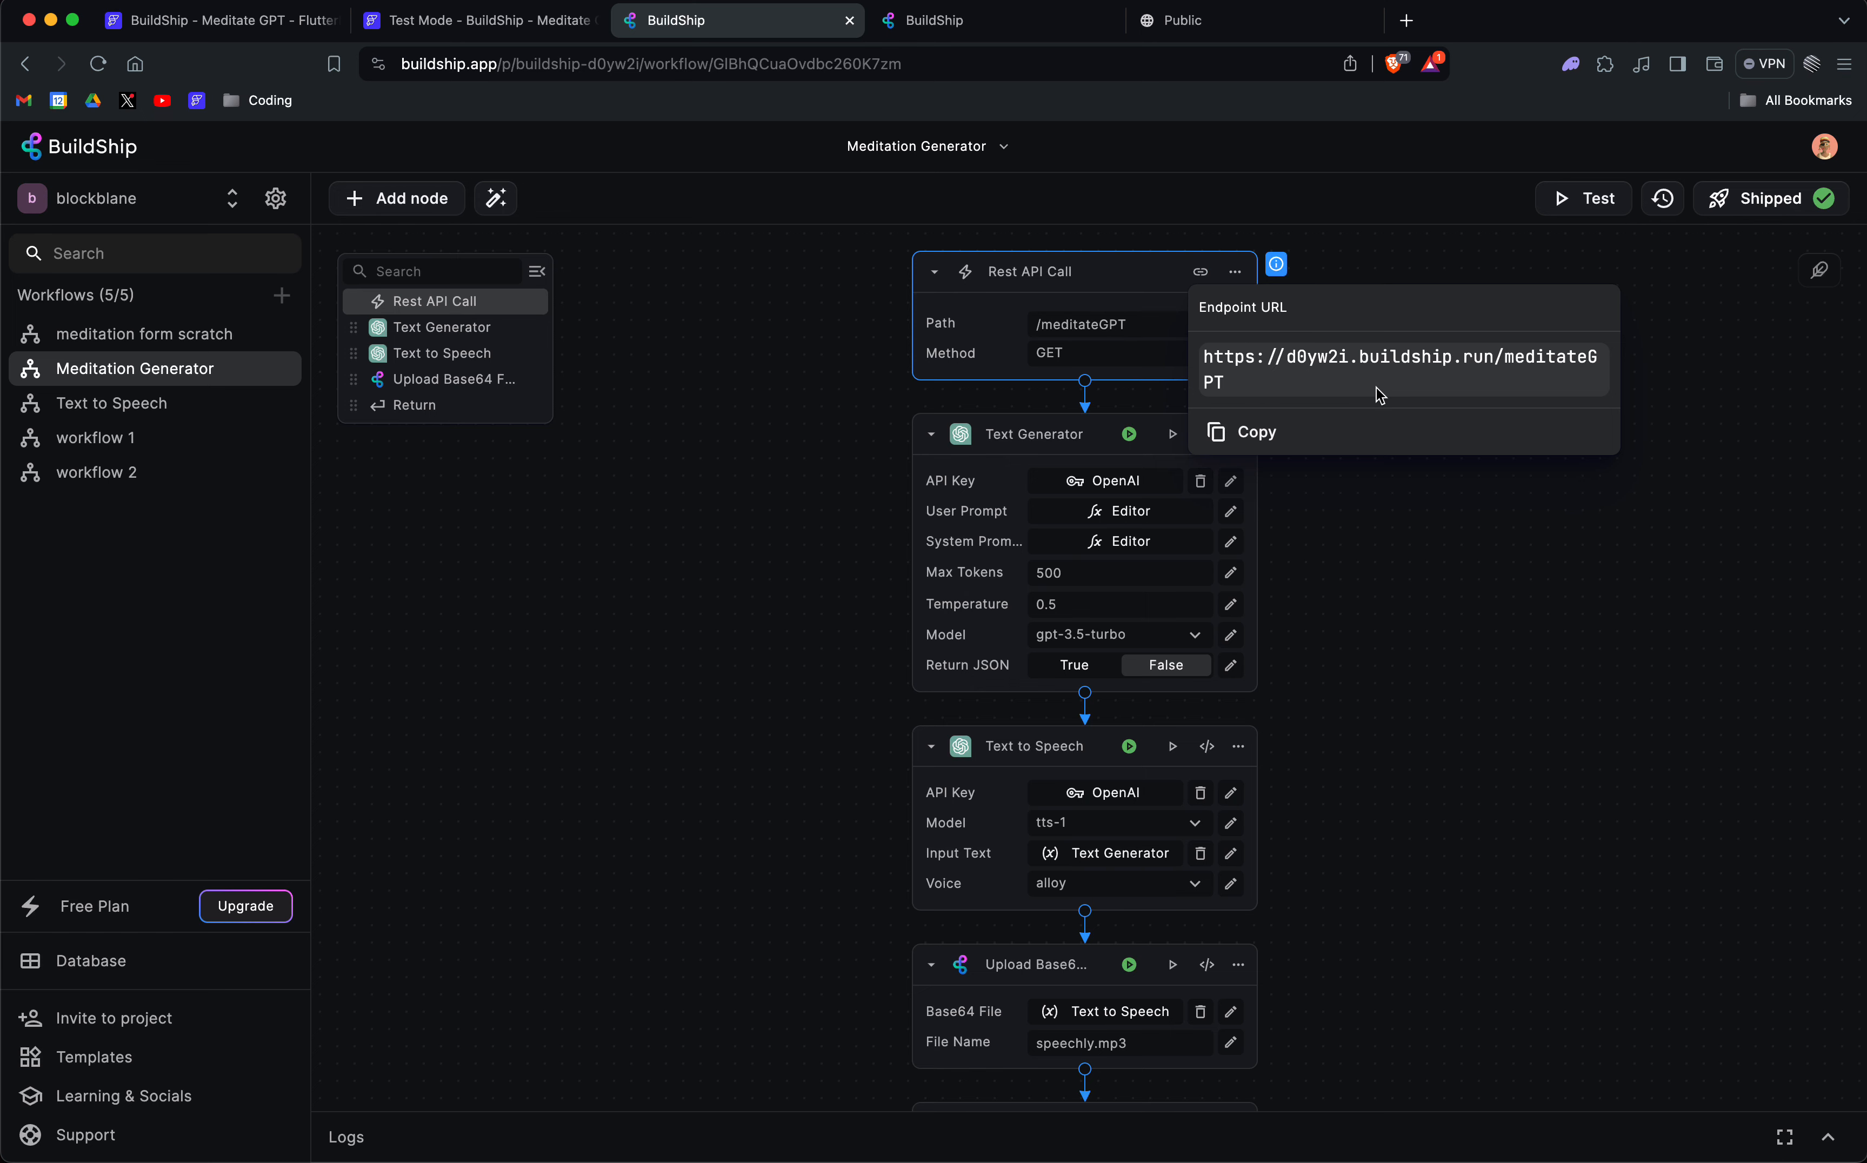
click(1417, 588)
Compare the API URL in FlutterFlow's API call with the Rest API Call node of BuildShip's Meditation Generator workflow.
click(476, 20)
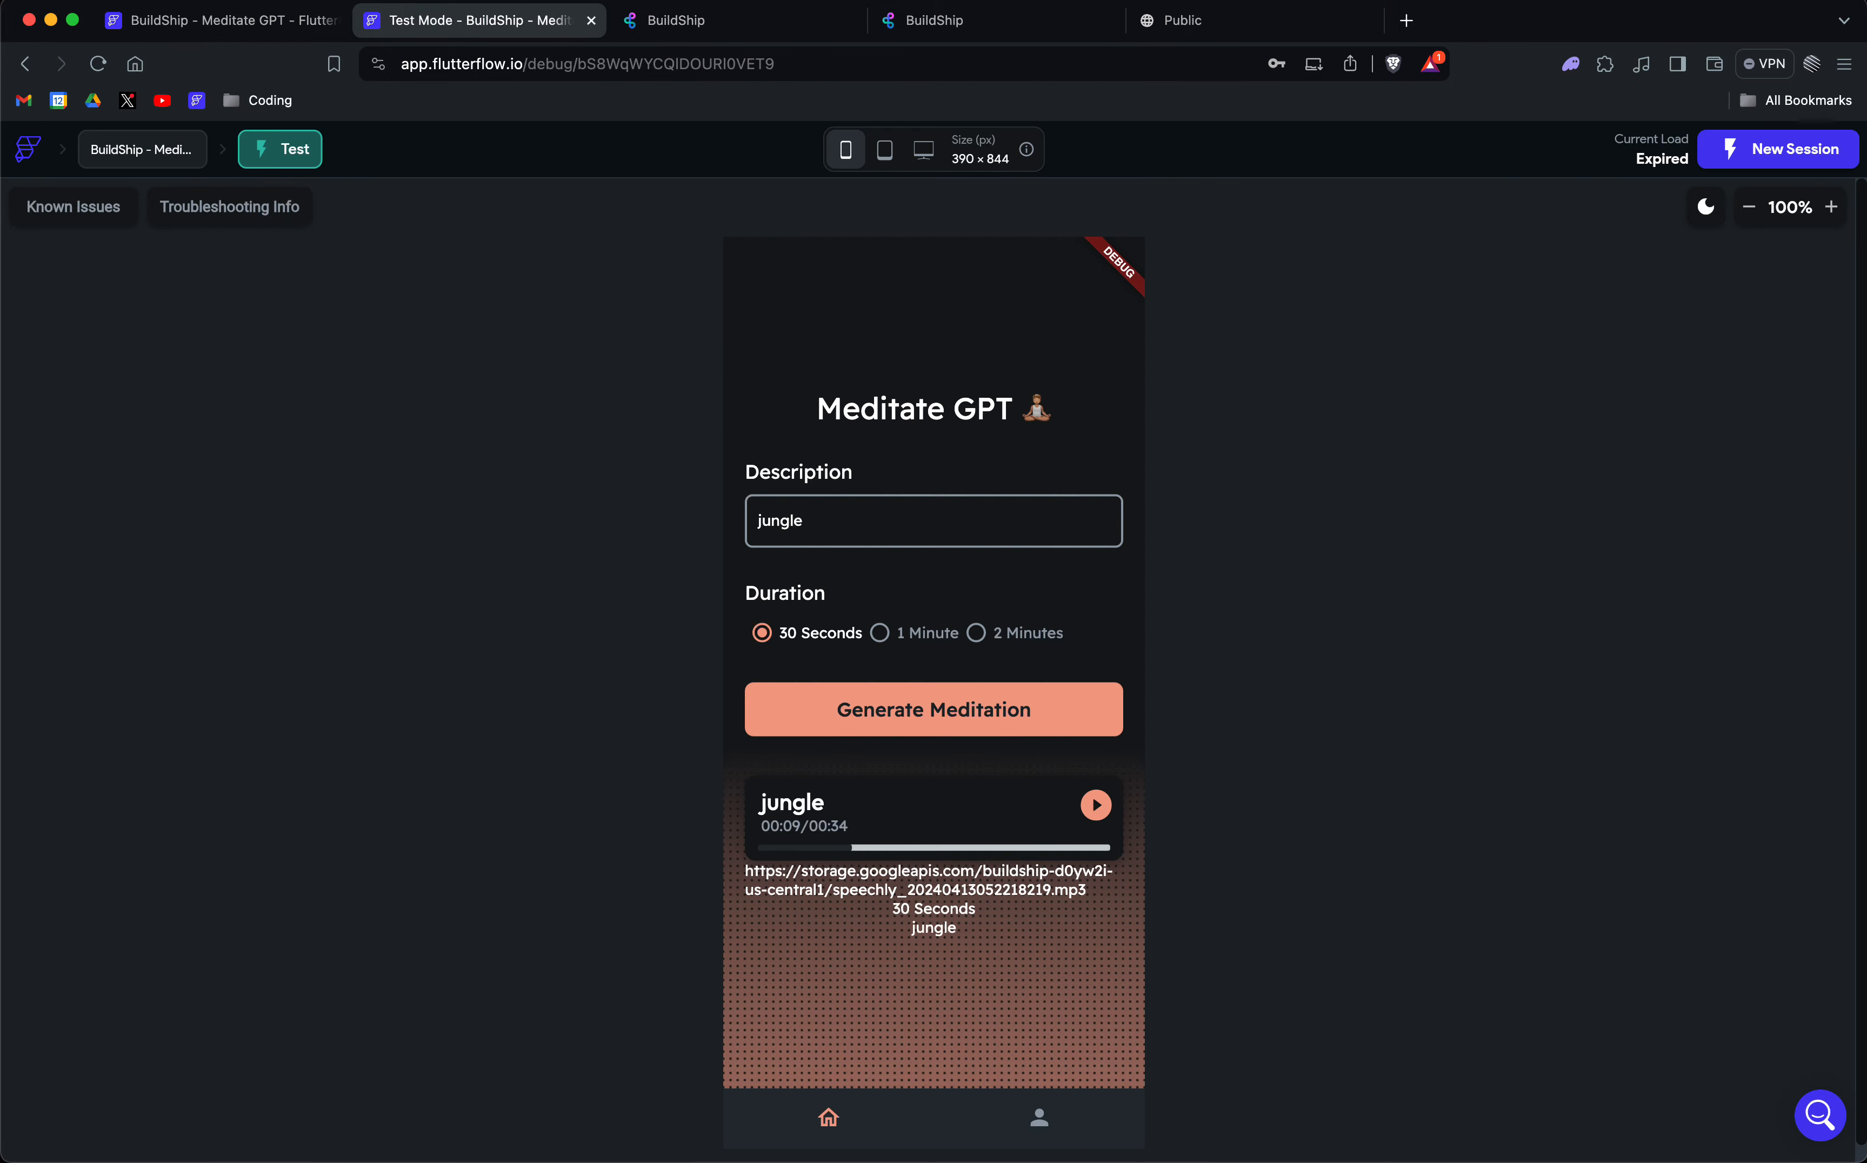
click(161, 20)
drag(1059, 516, 525, 512)
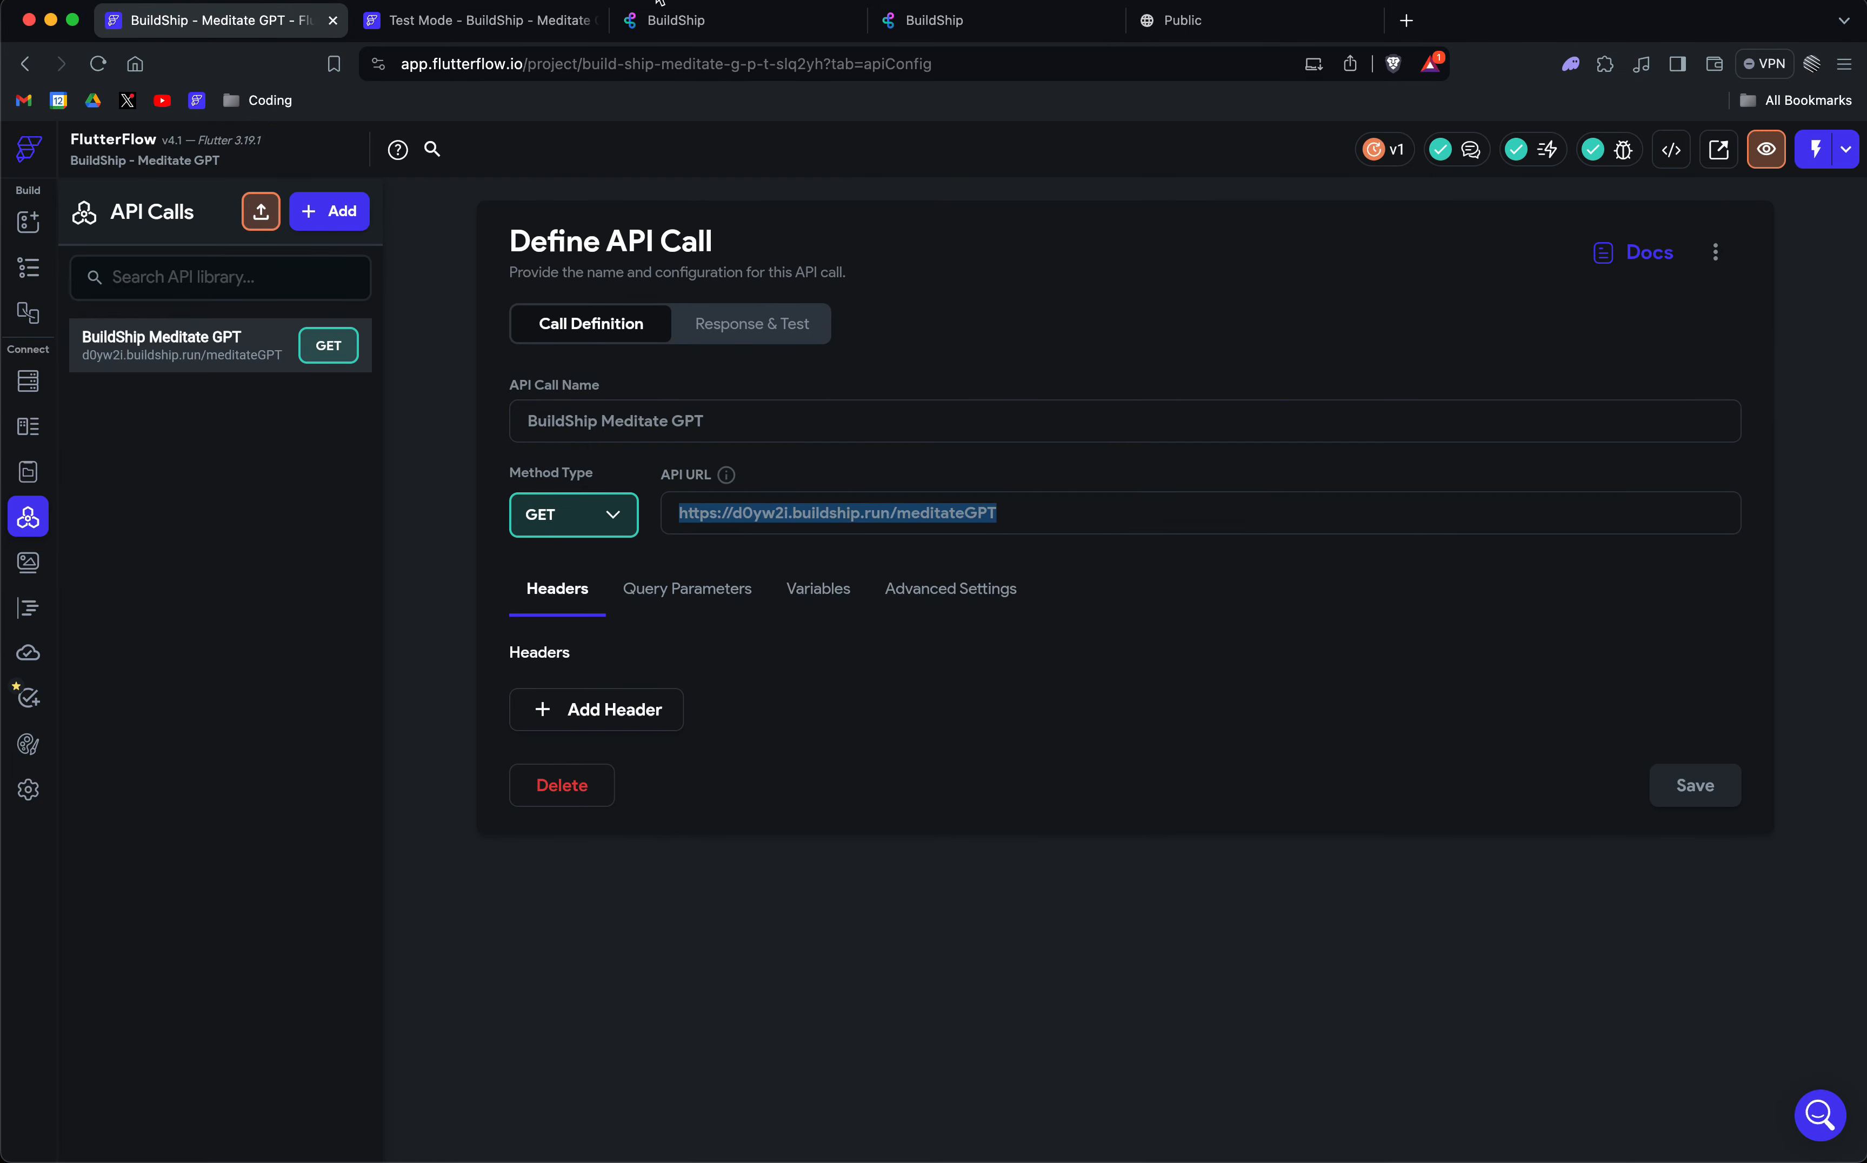
click(676, 20)
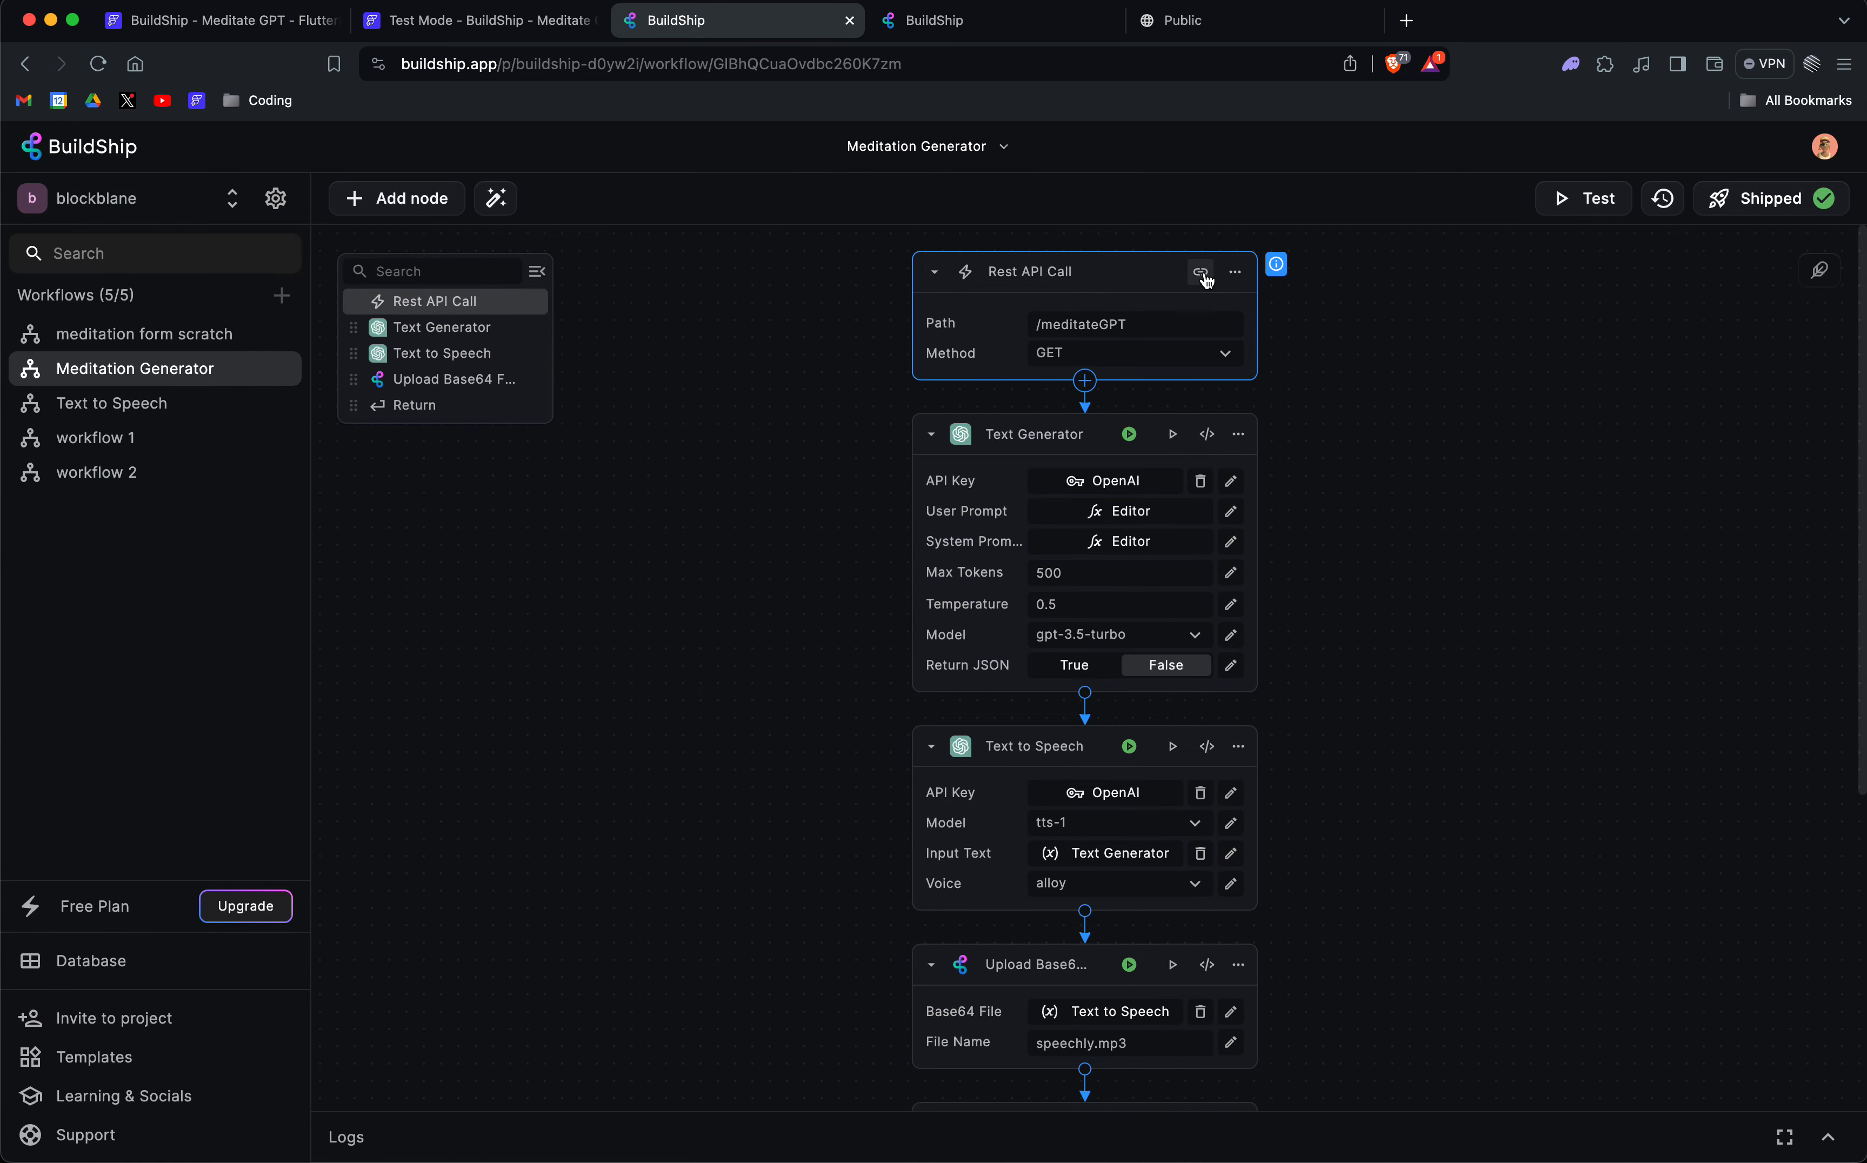
click(224, 20)
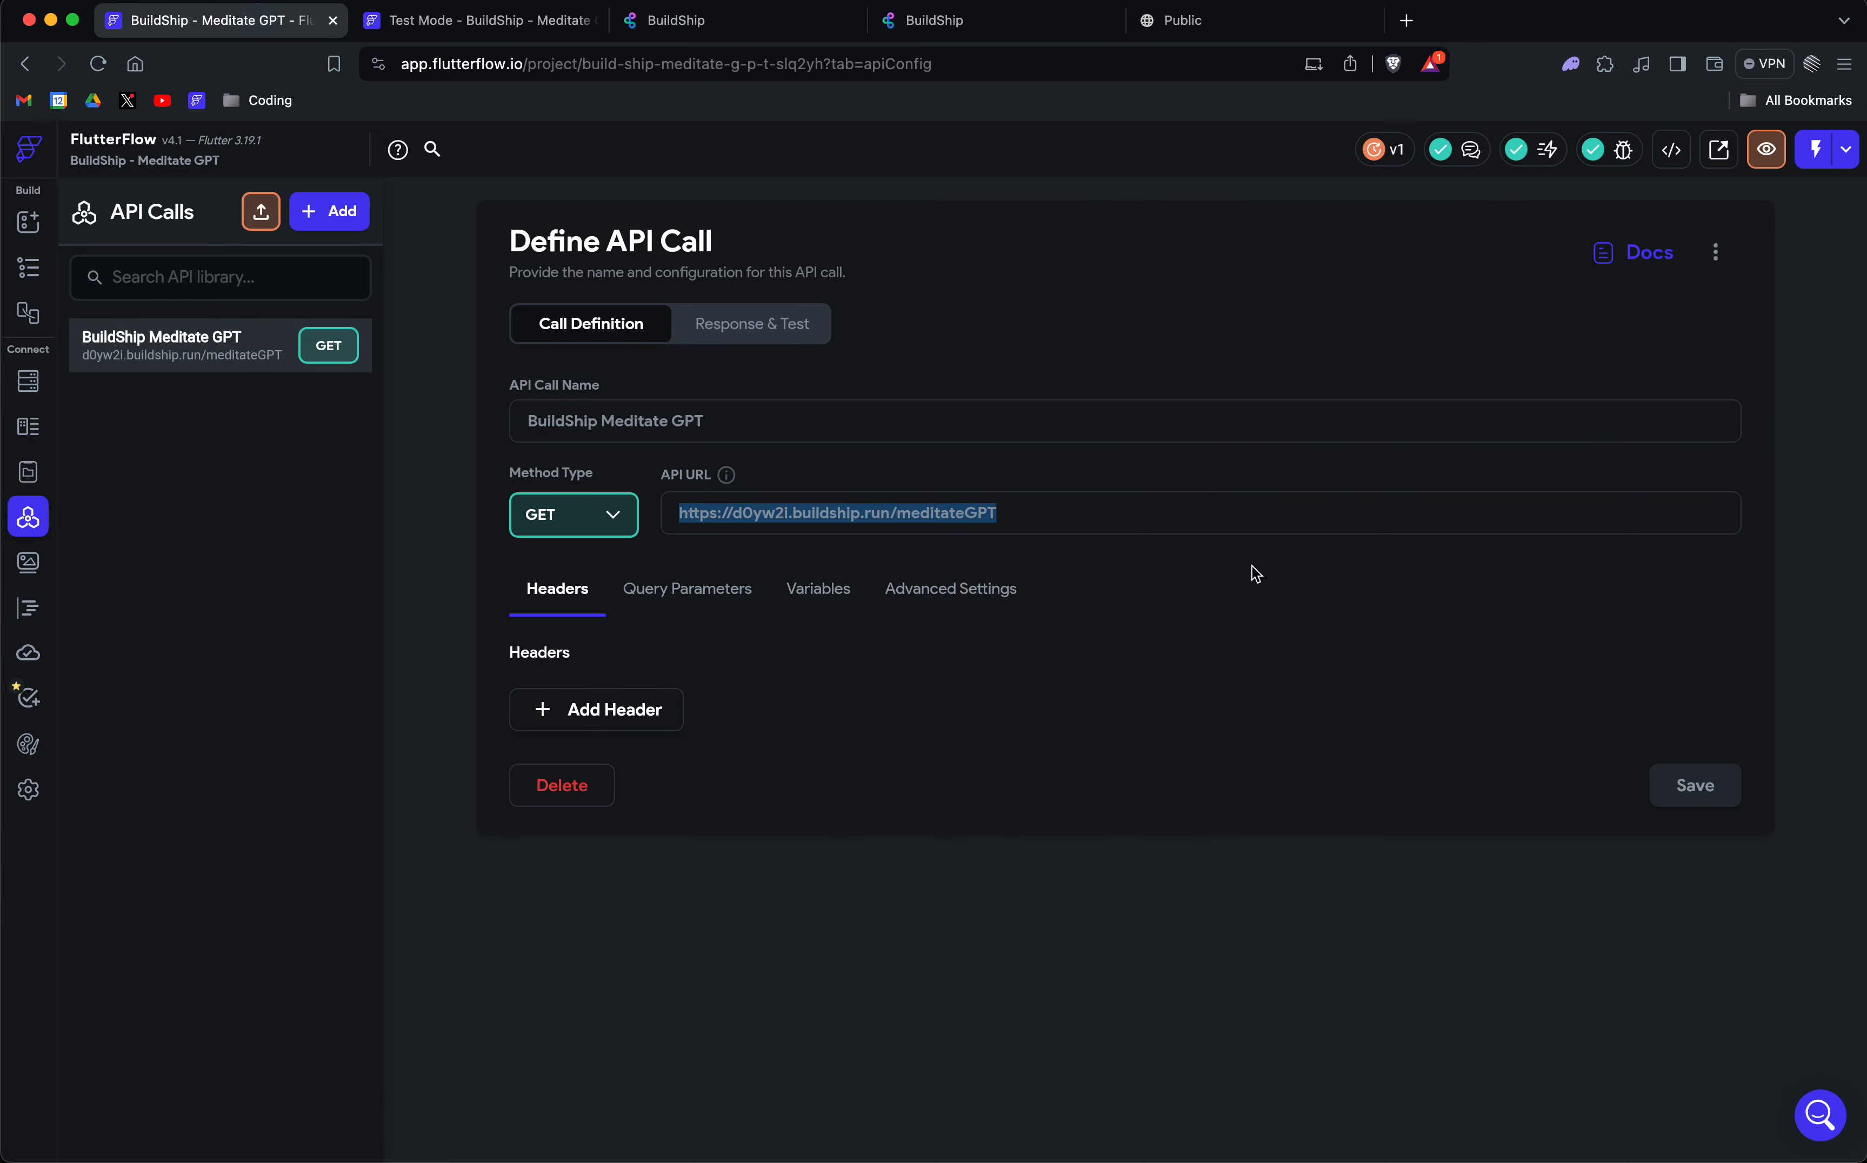
click(922, 512)
click(714, 22)
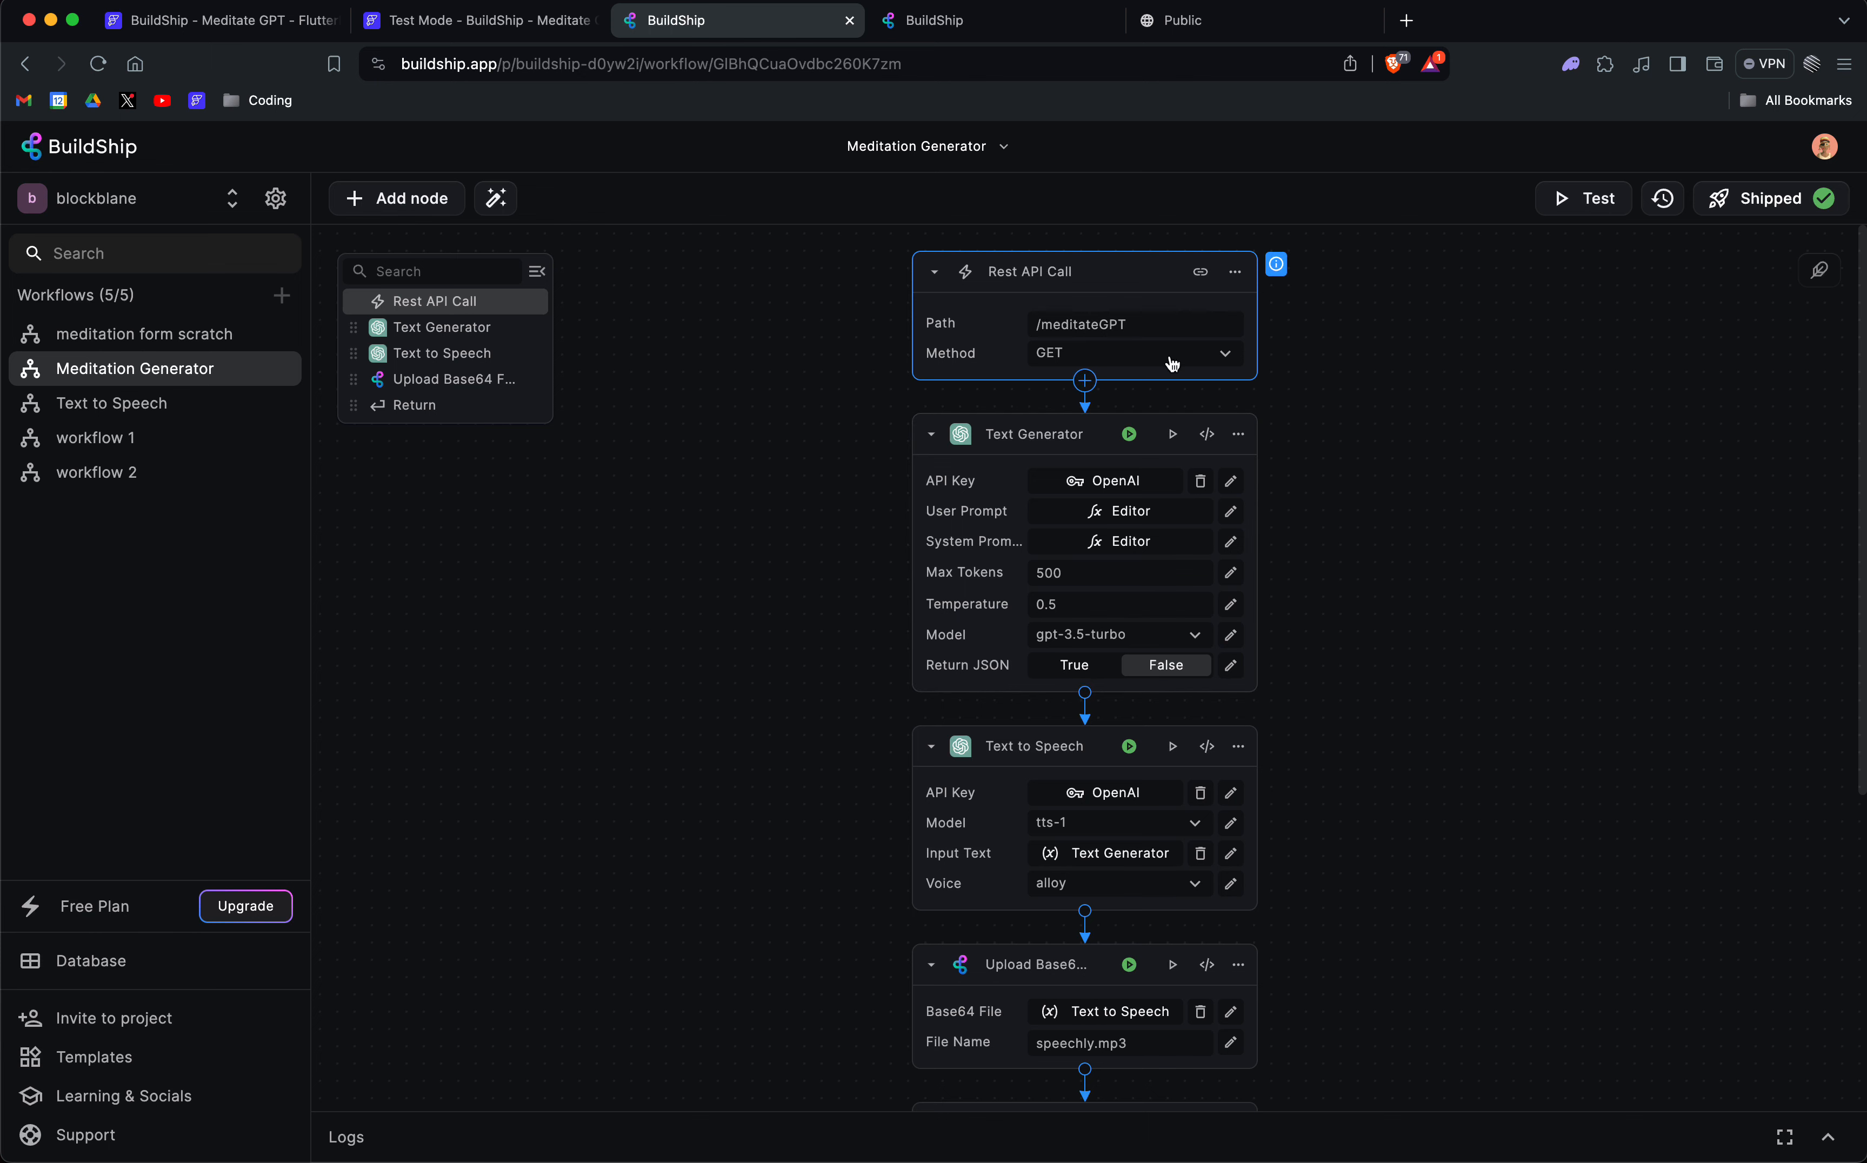
scroll(1176, 385, down, 2)
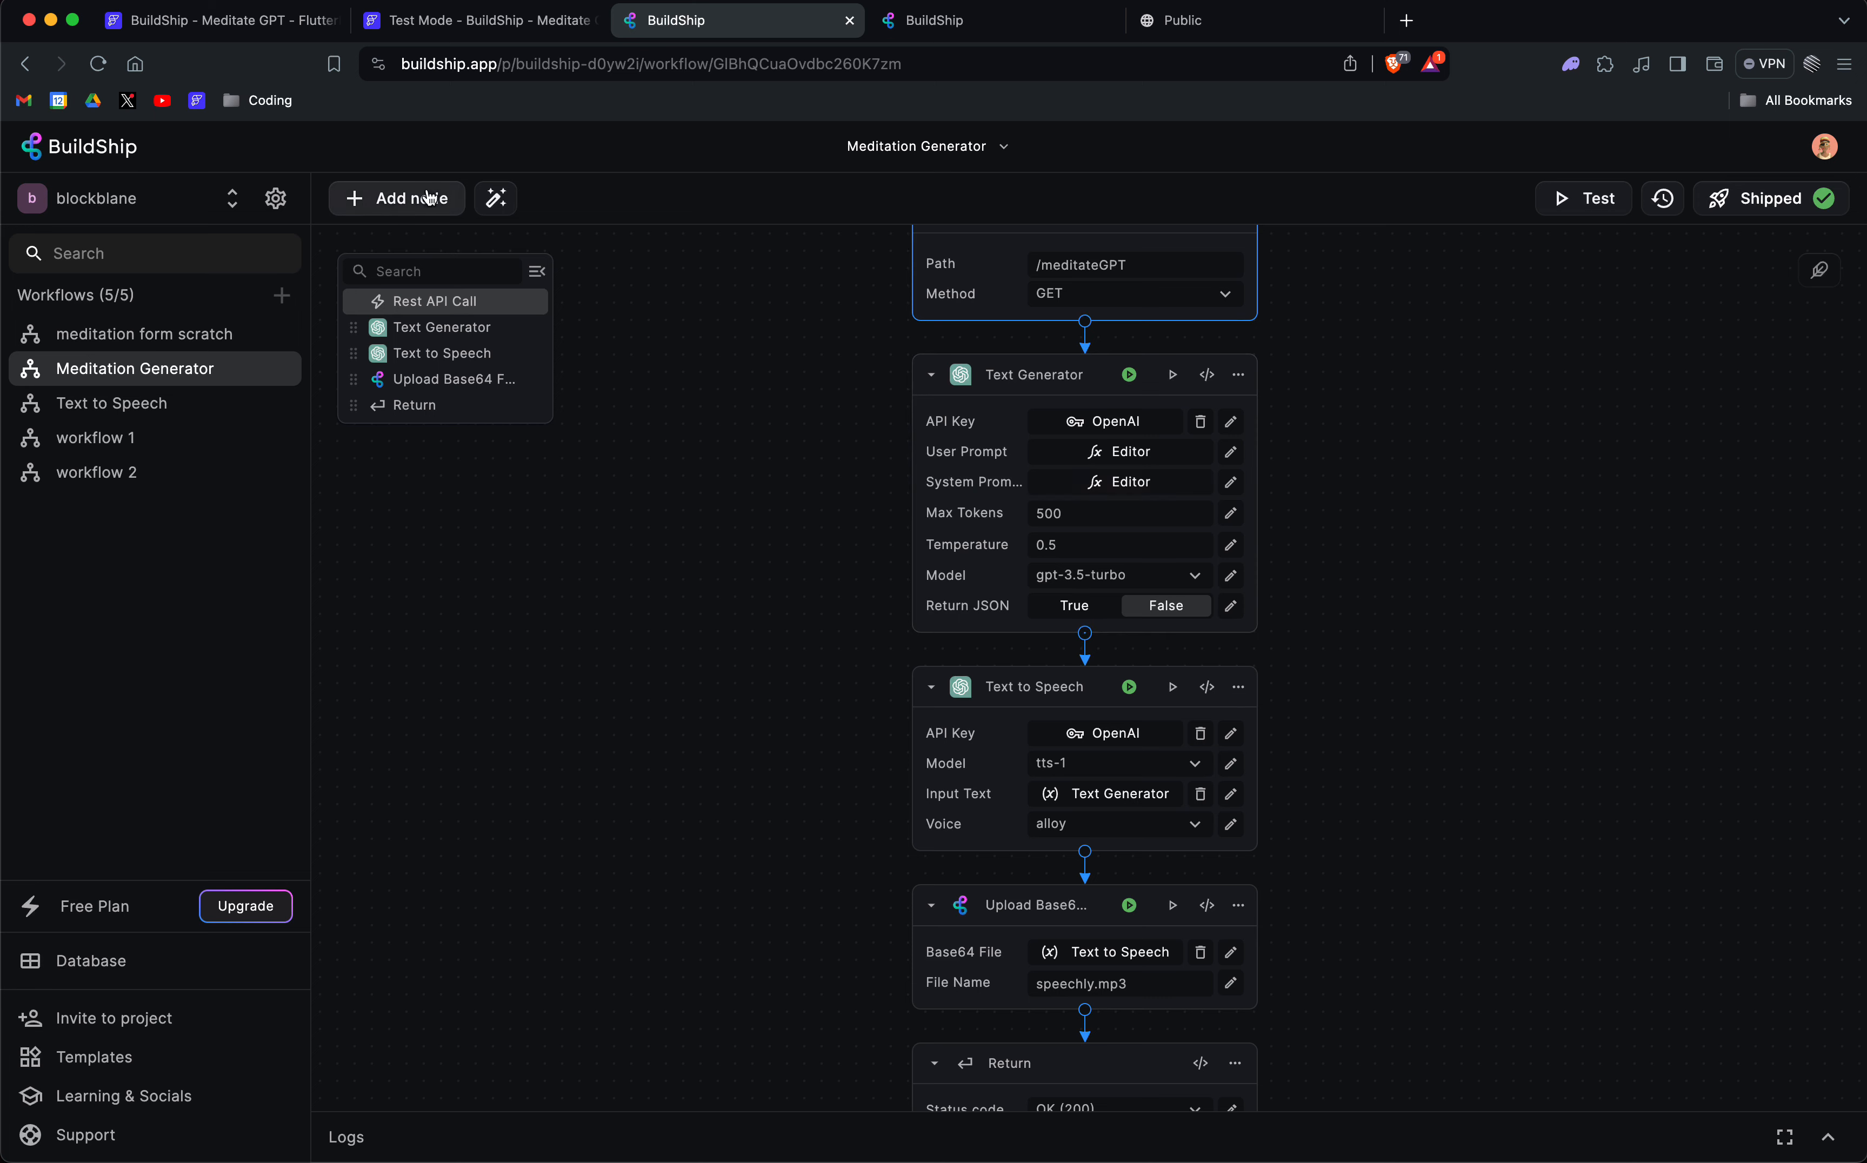
Show the library of available nodes and the Secret Manager's form for adding a secret key, reached from the Text Generator's API key.
click(393, 198)
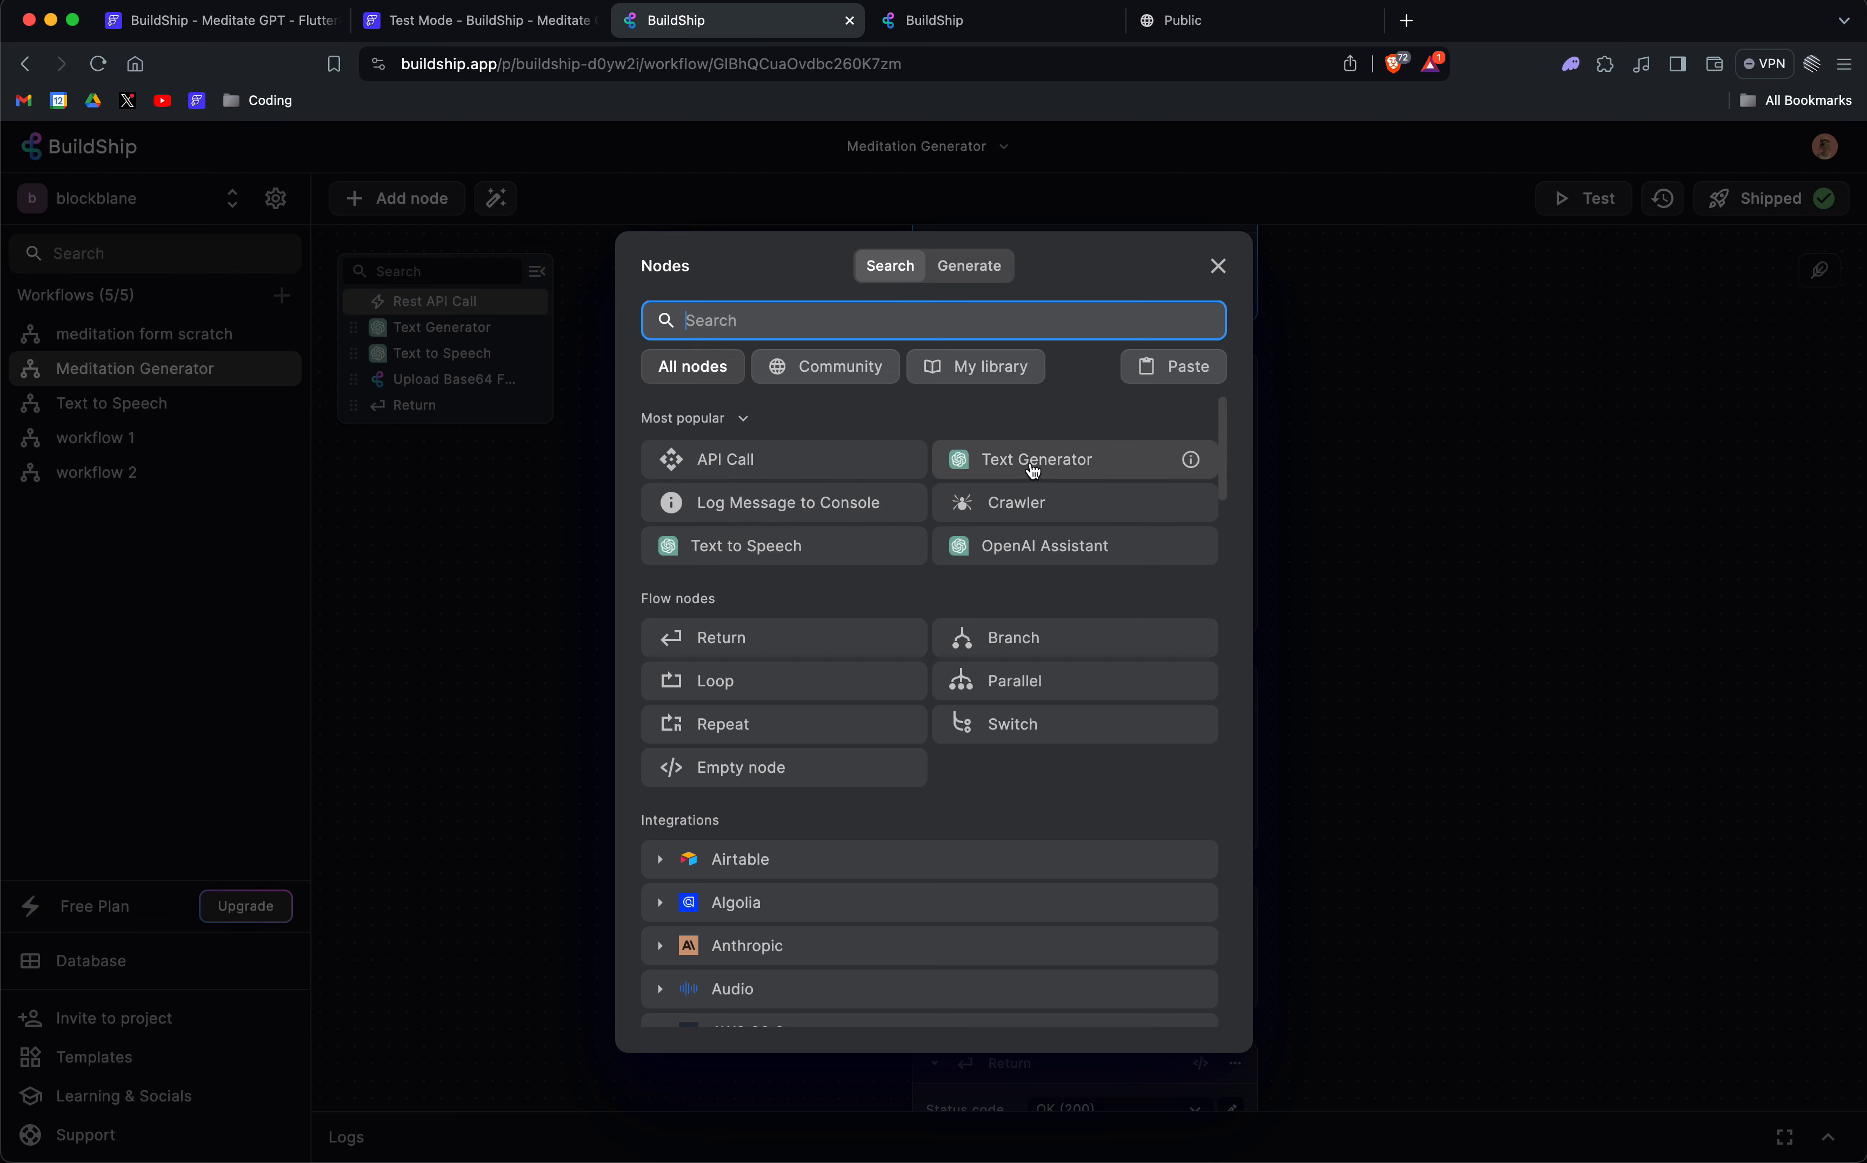
click(1219, 266)
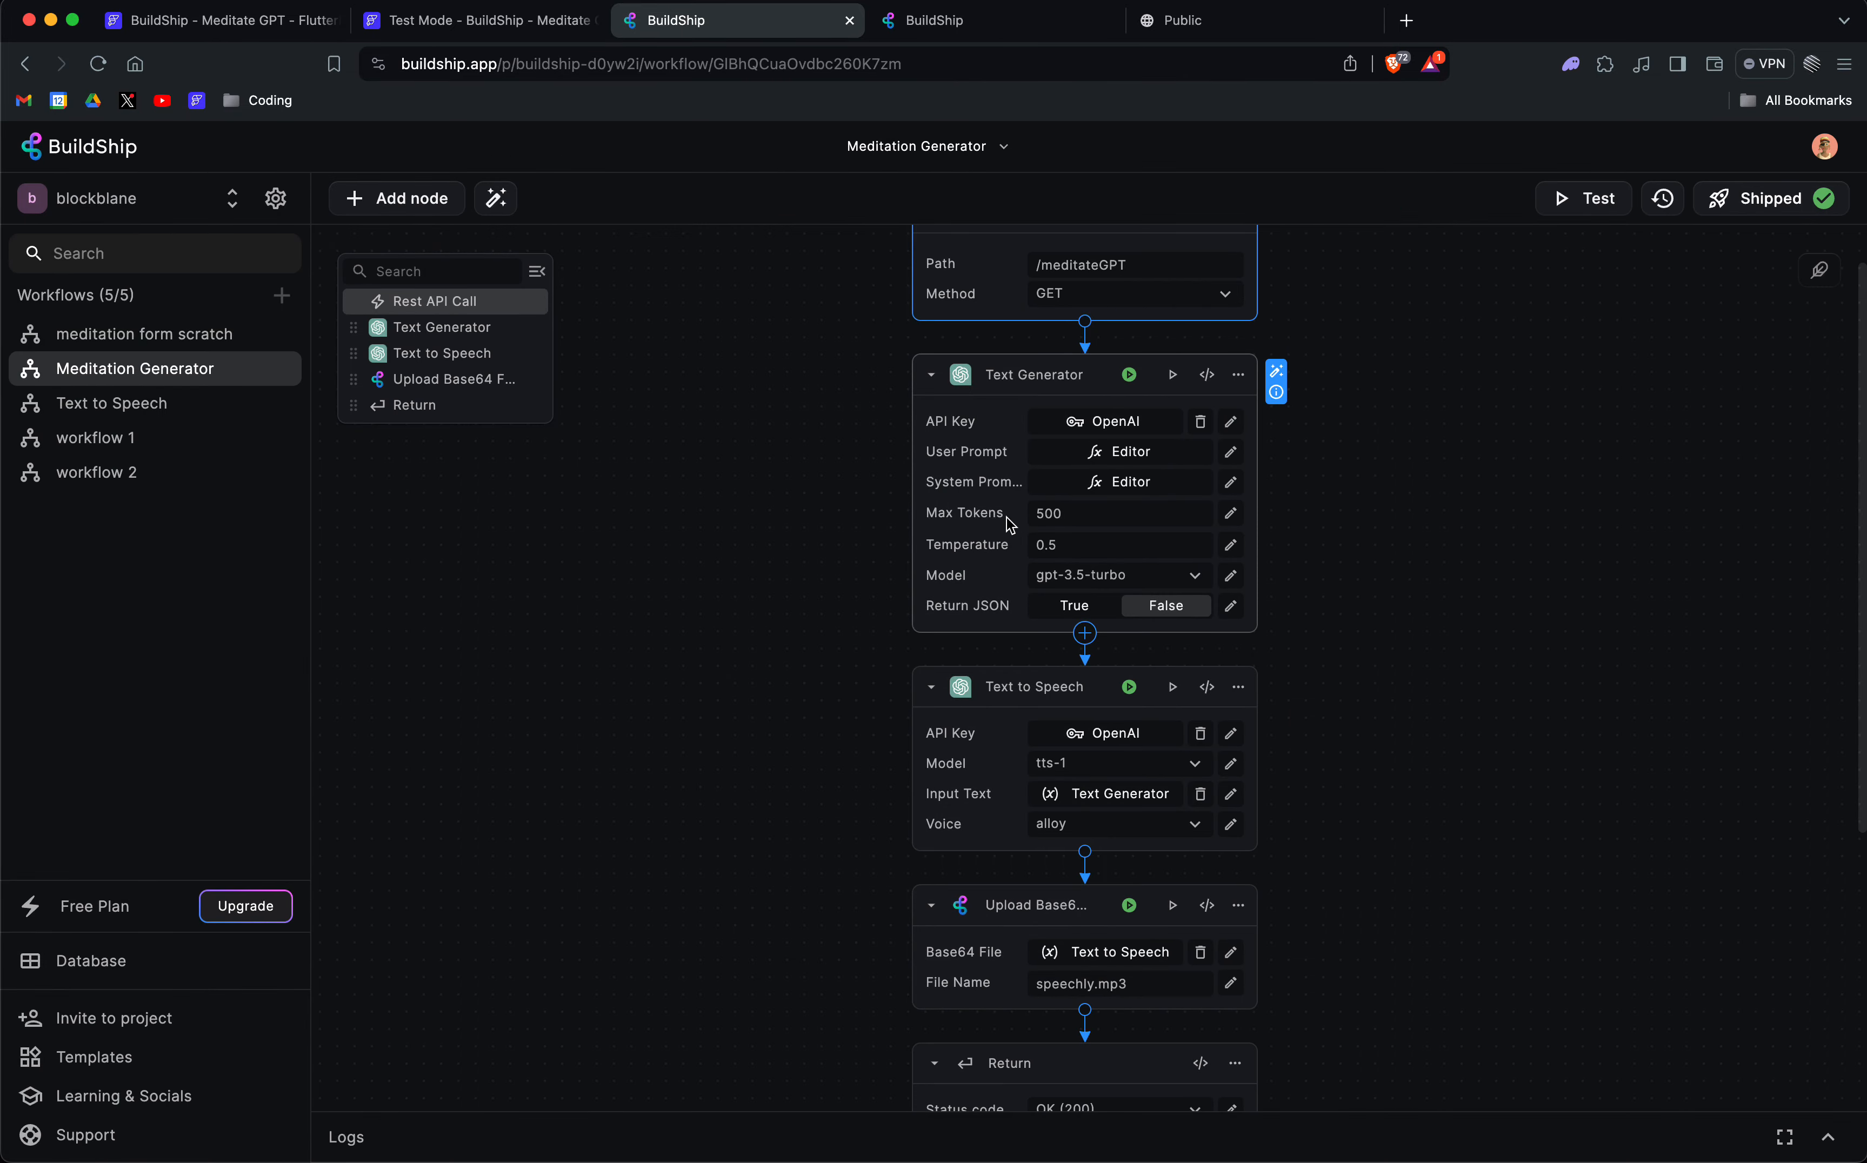
click(1145, 425)
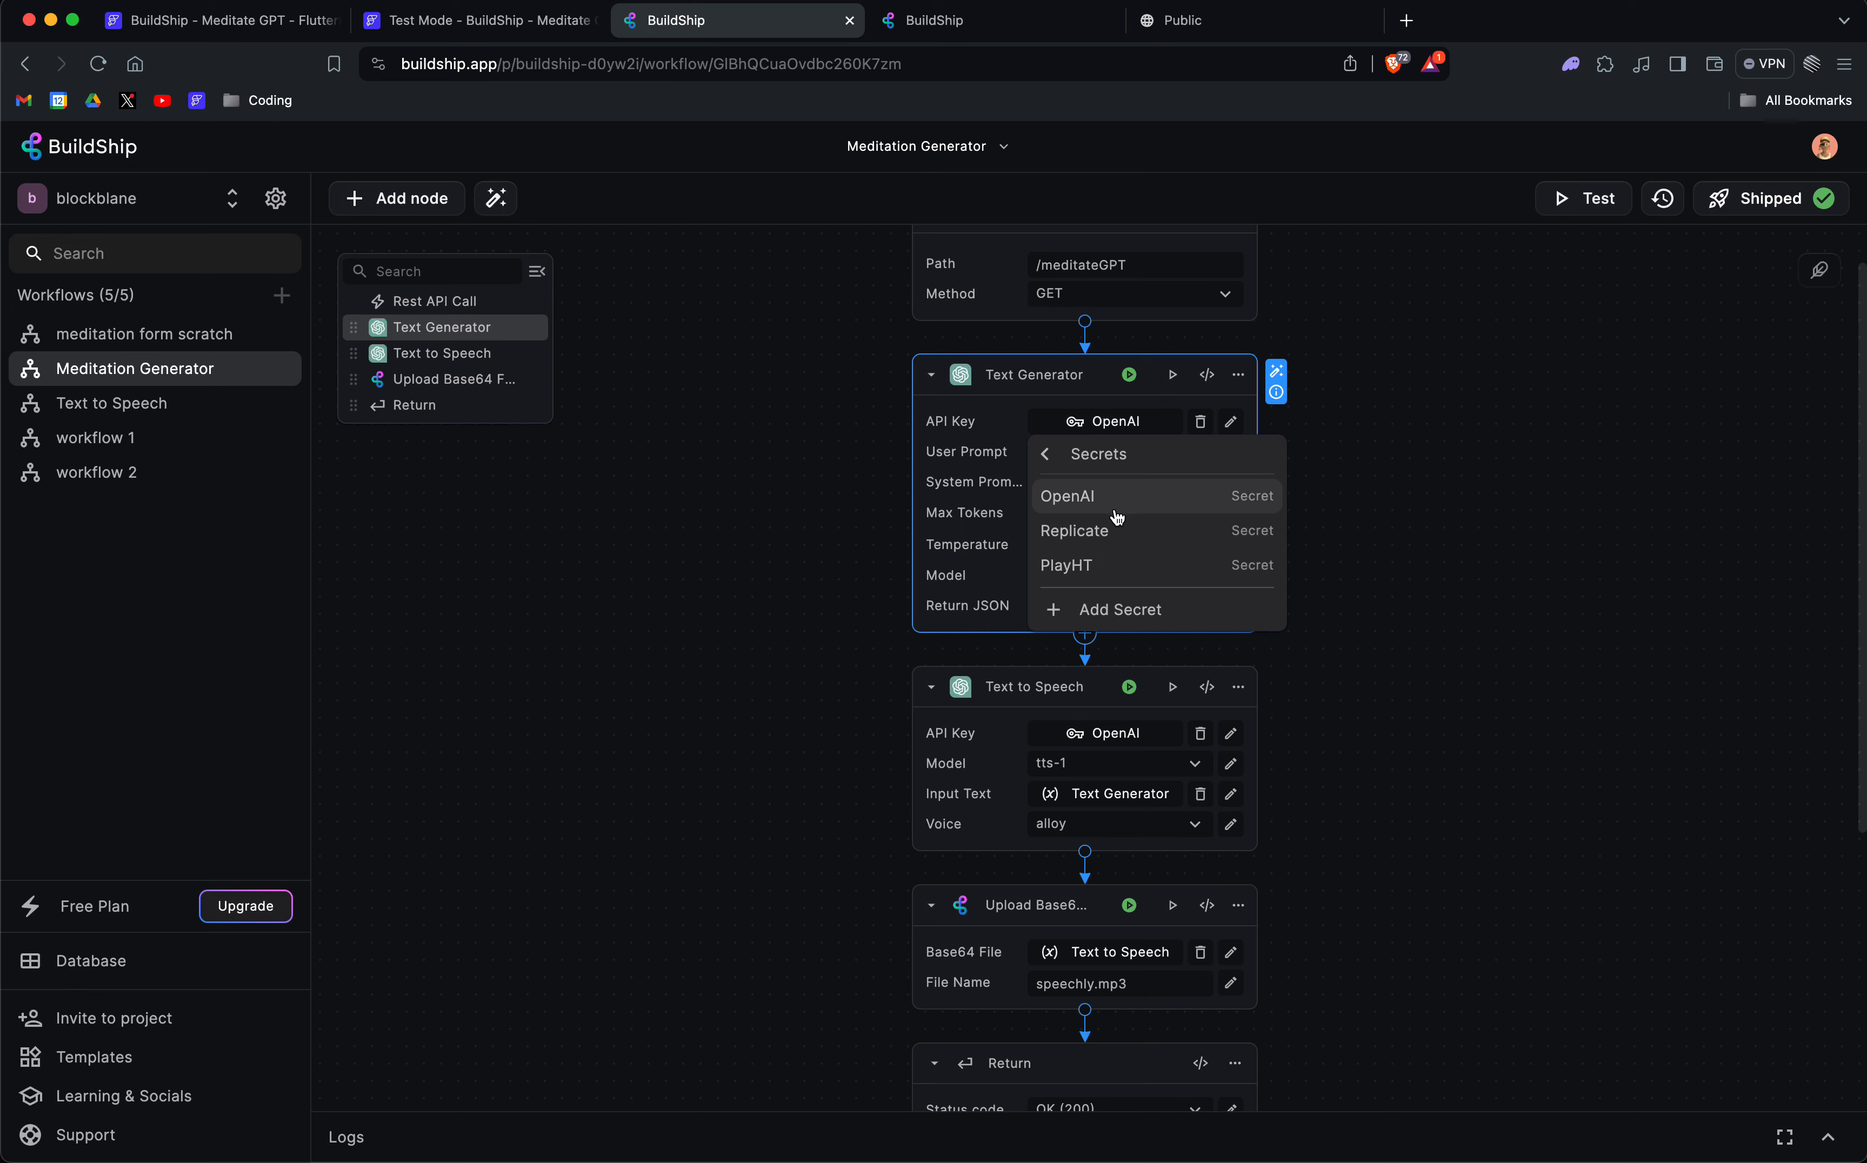
click(1156, 612)
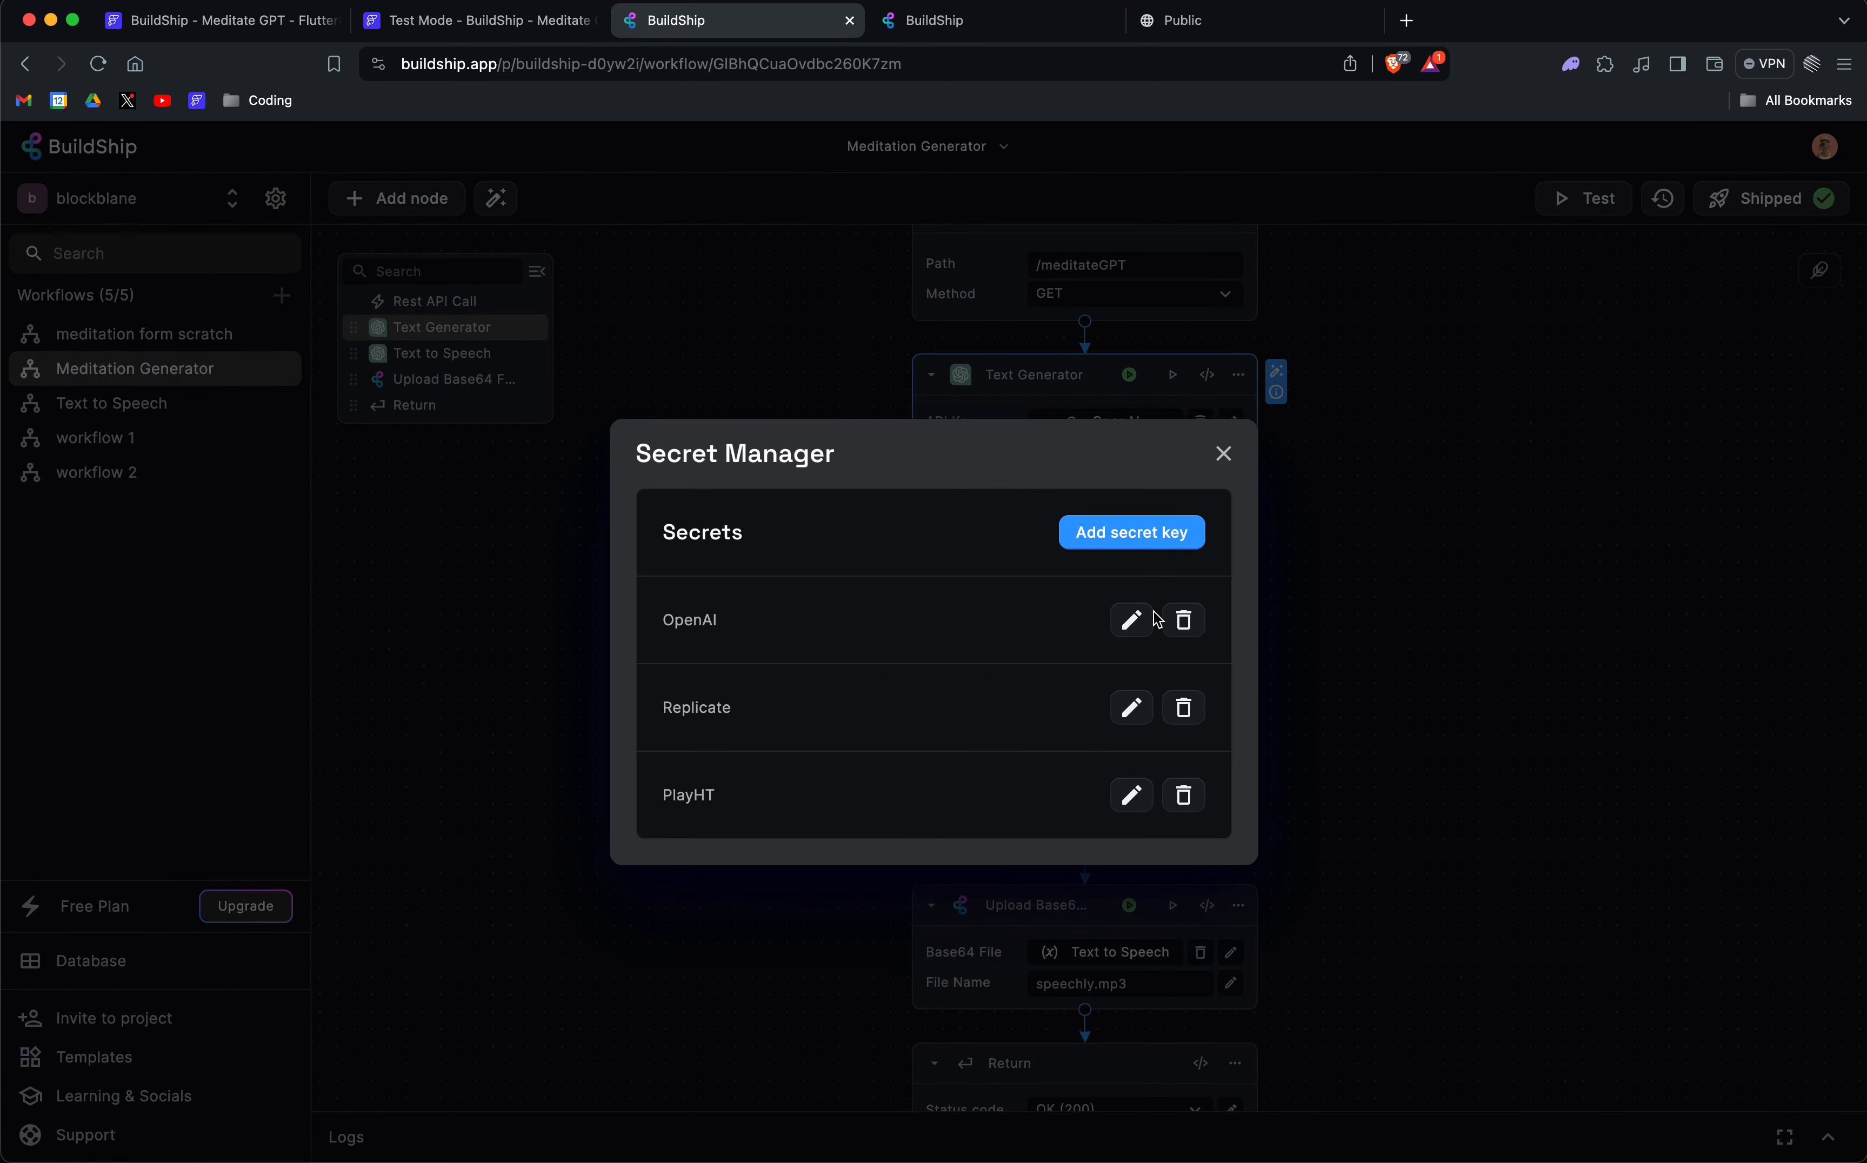
click(1096, 539)
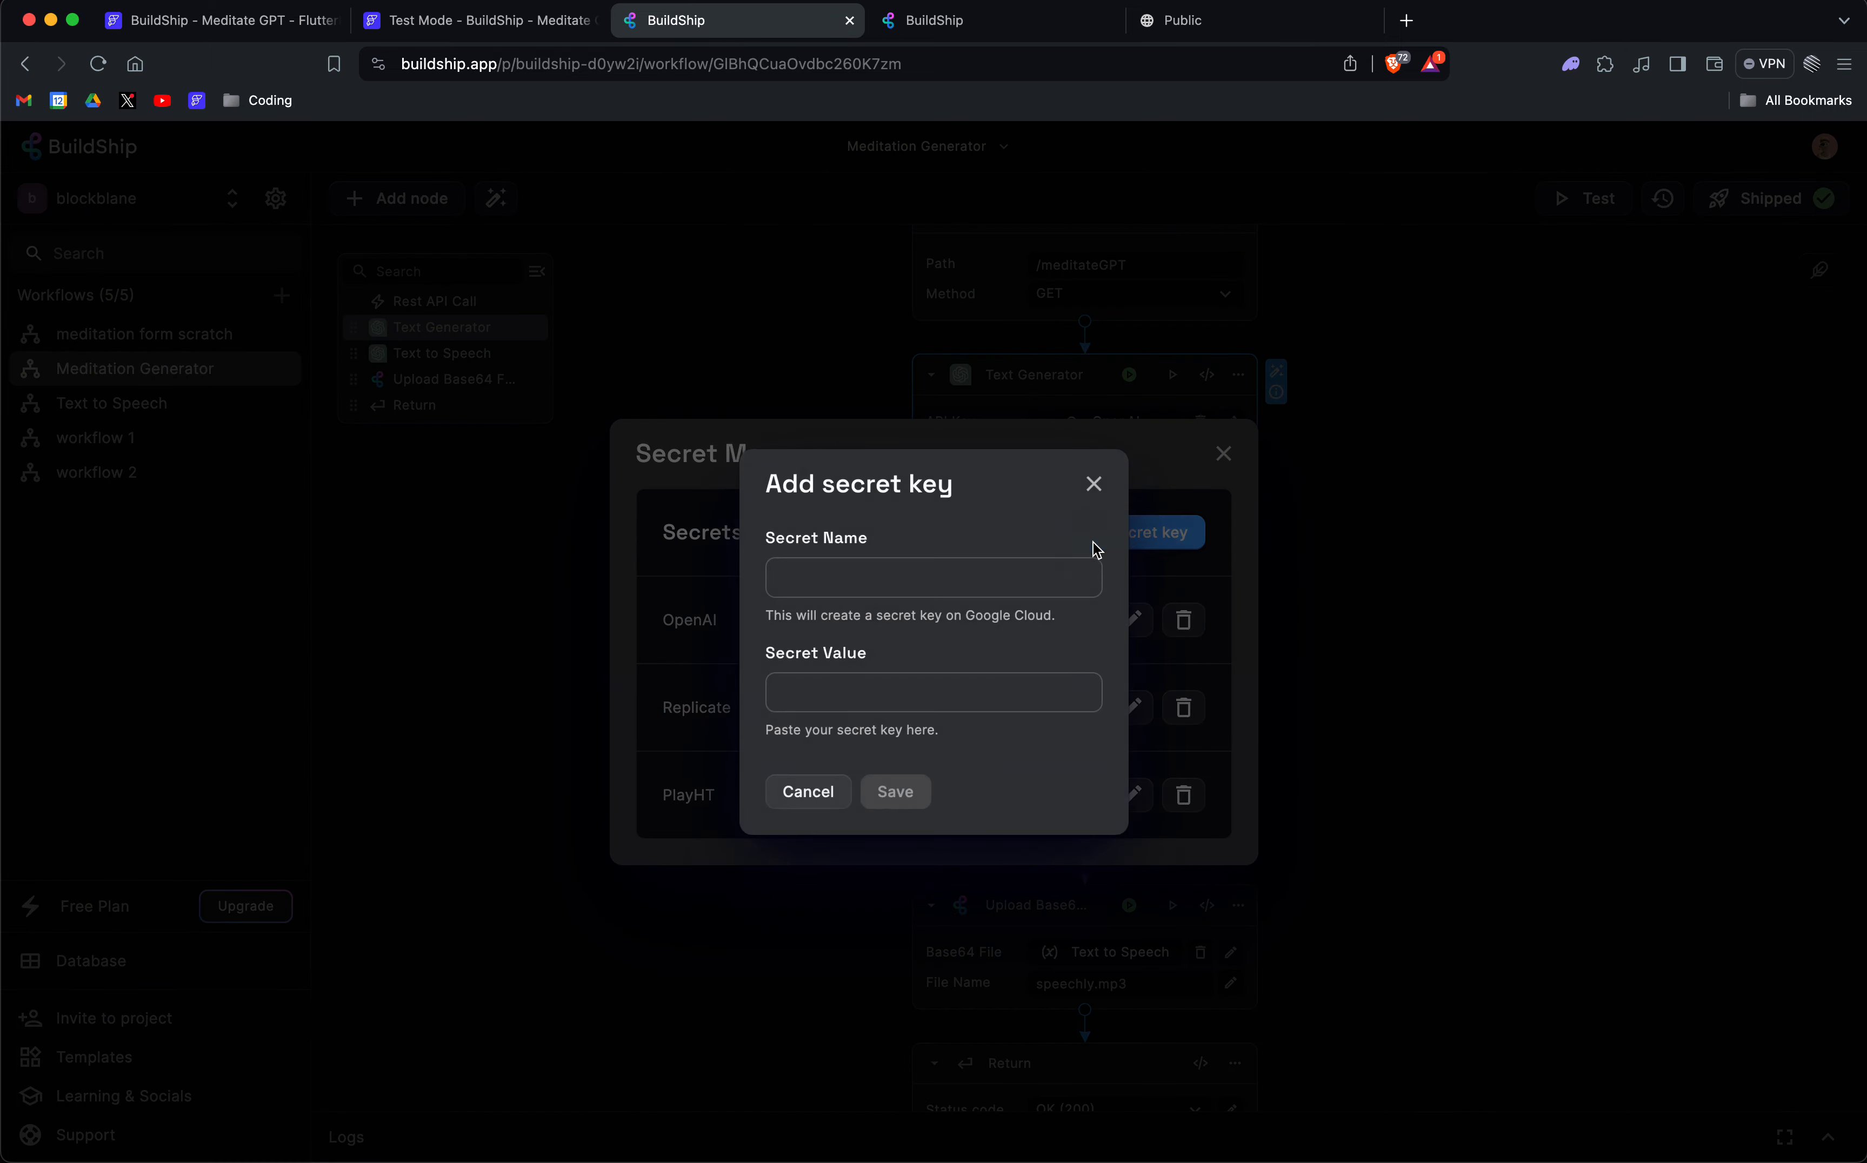
click(848, 585)
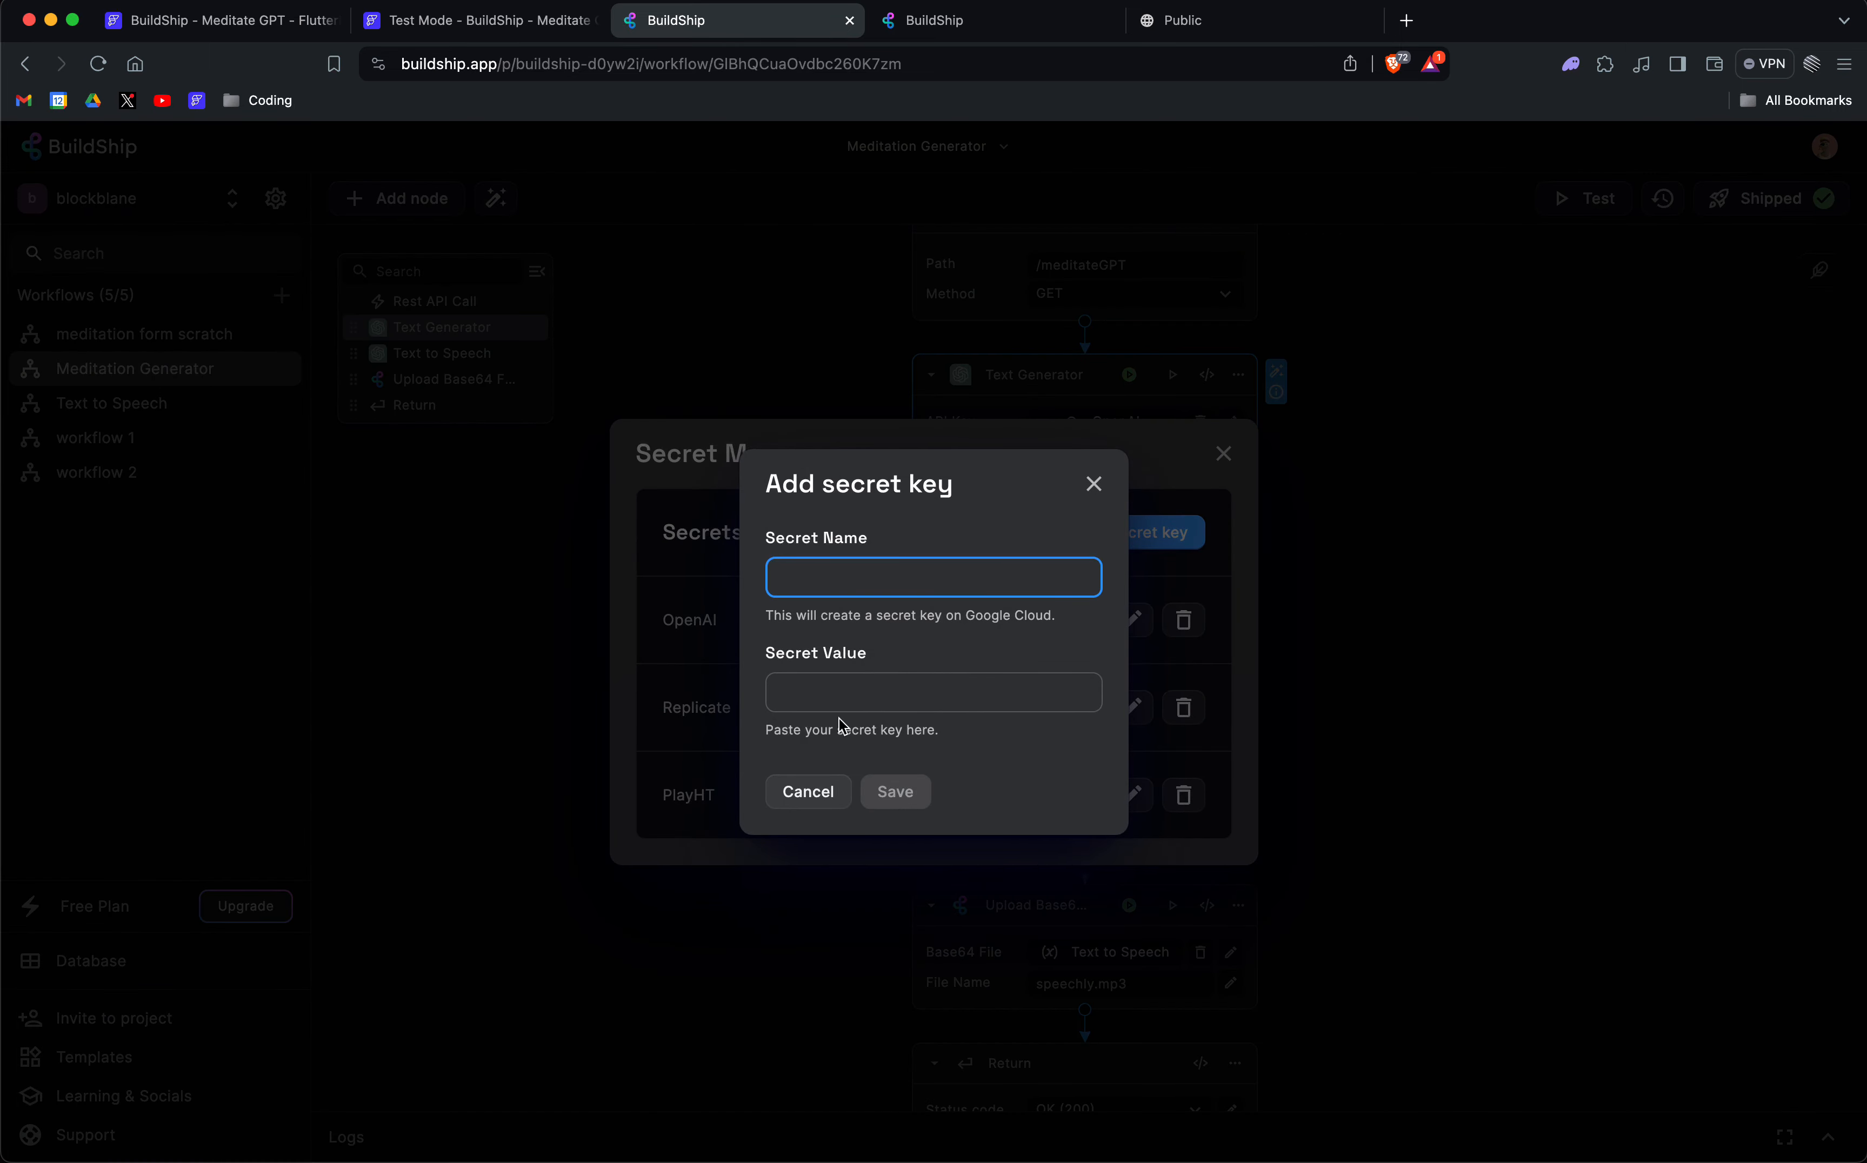
click(834, 685)
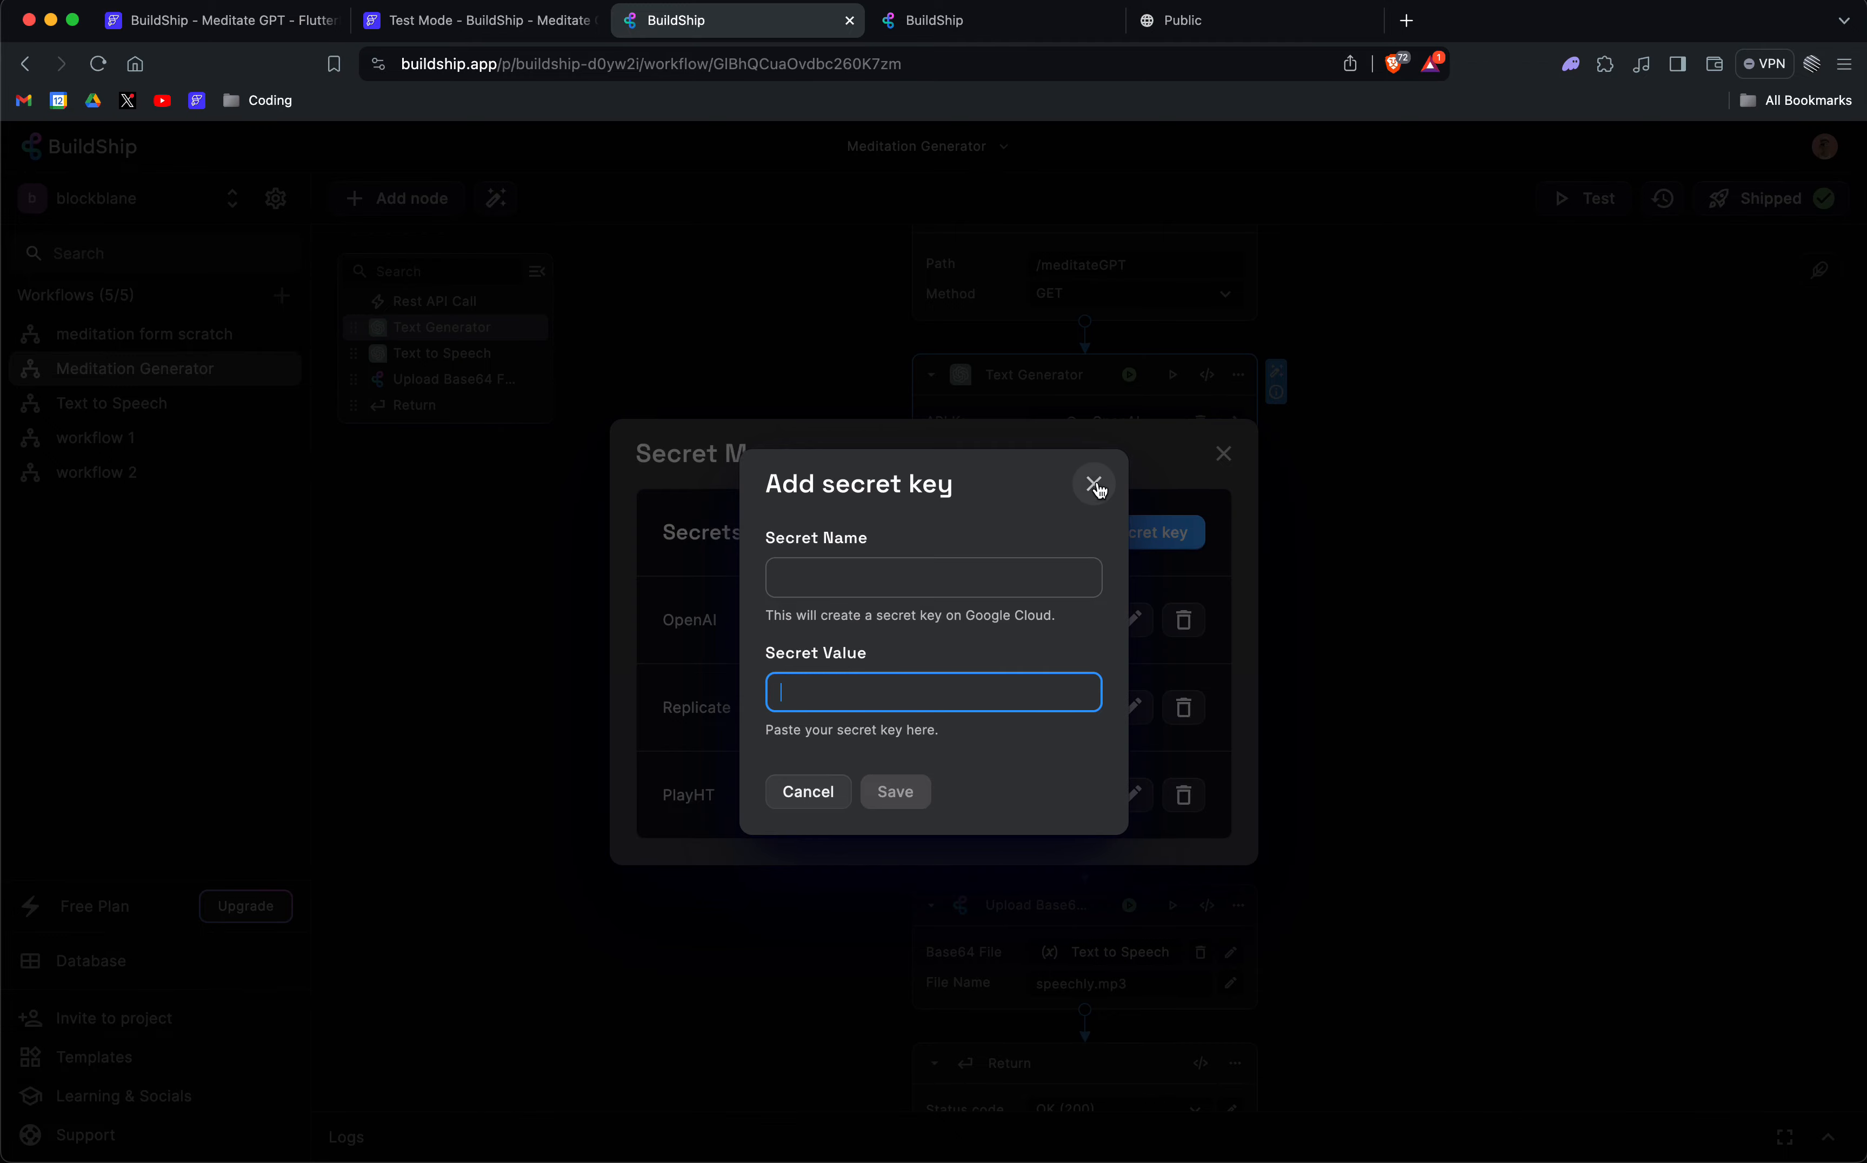
click(1093, 484)
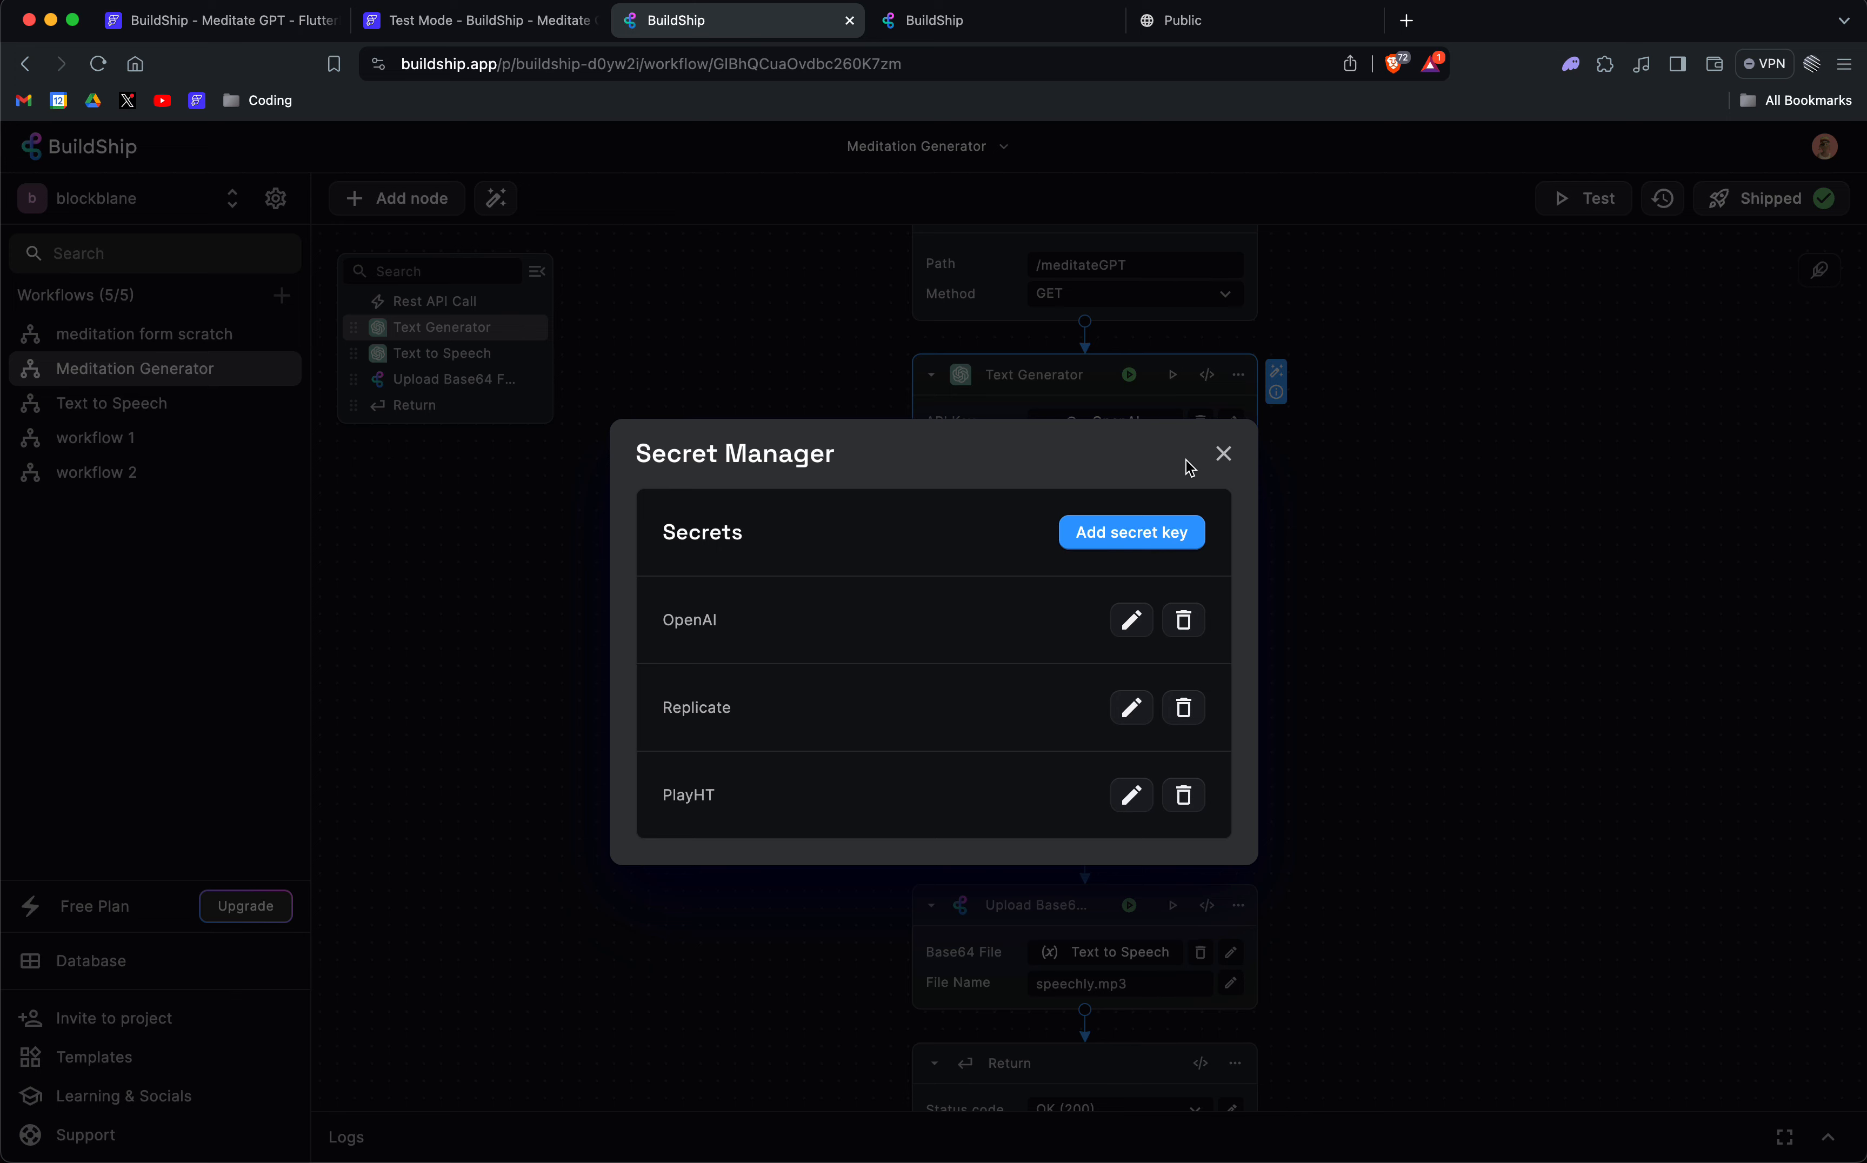
click(1230, 457)
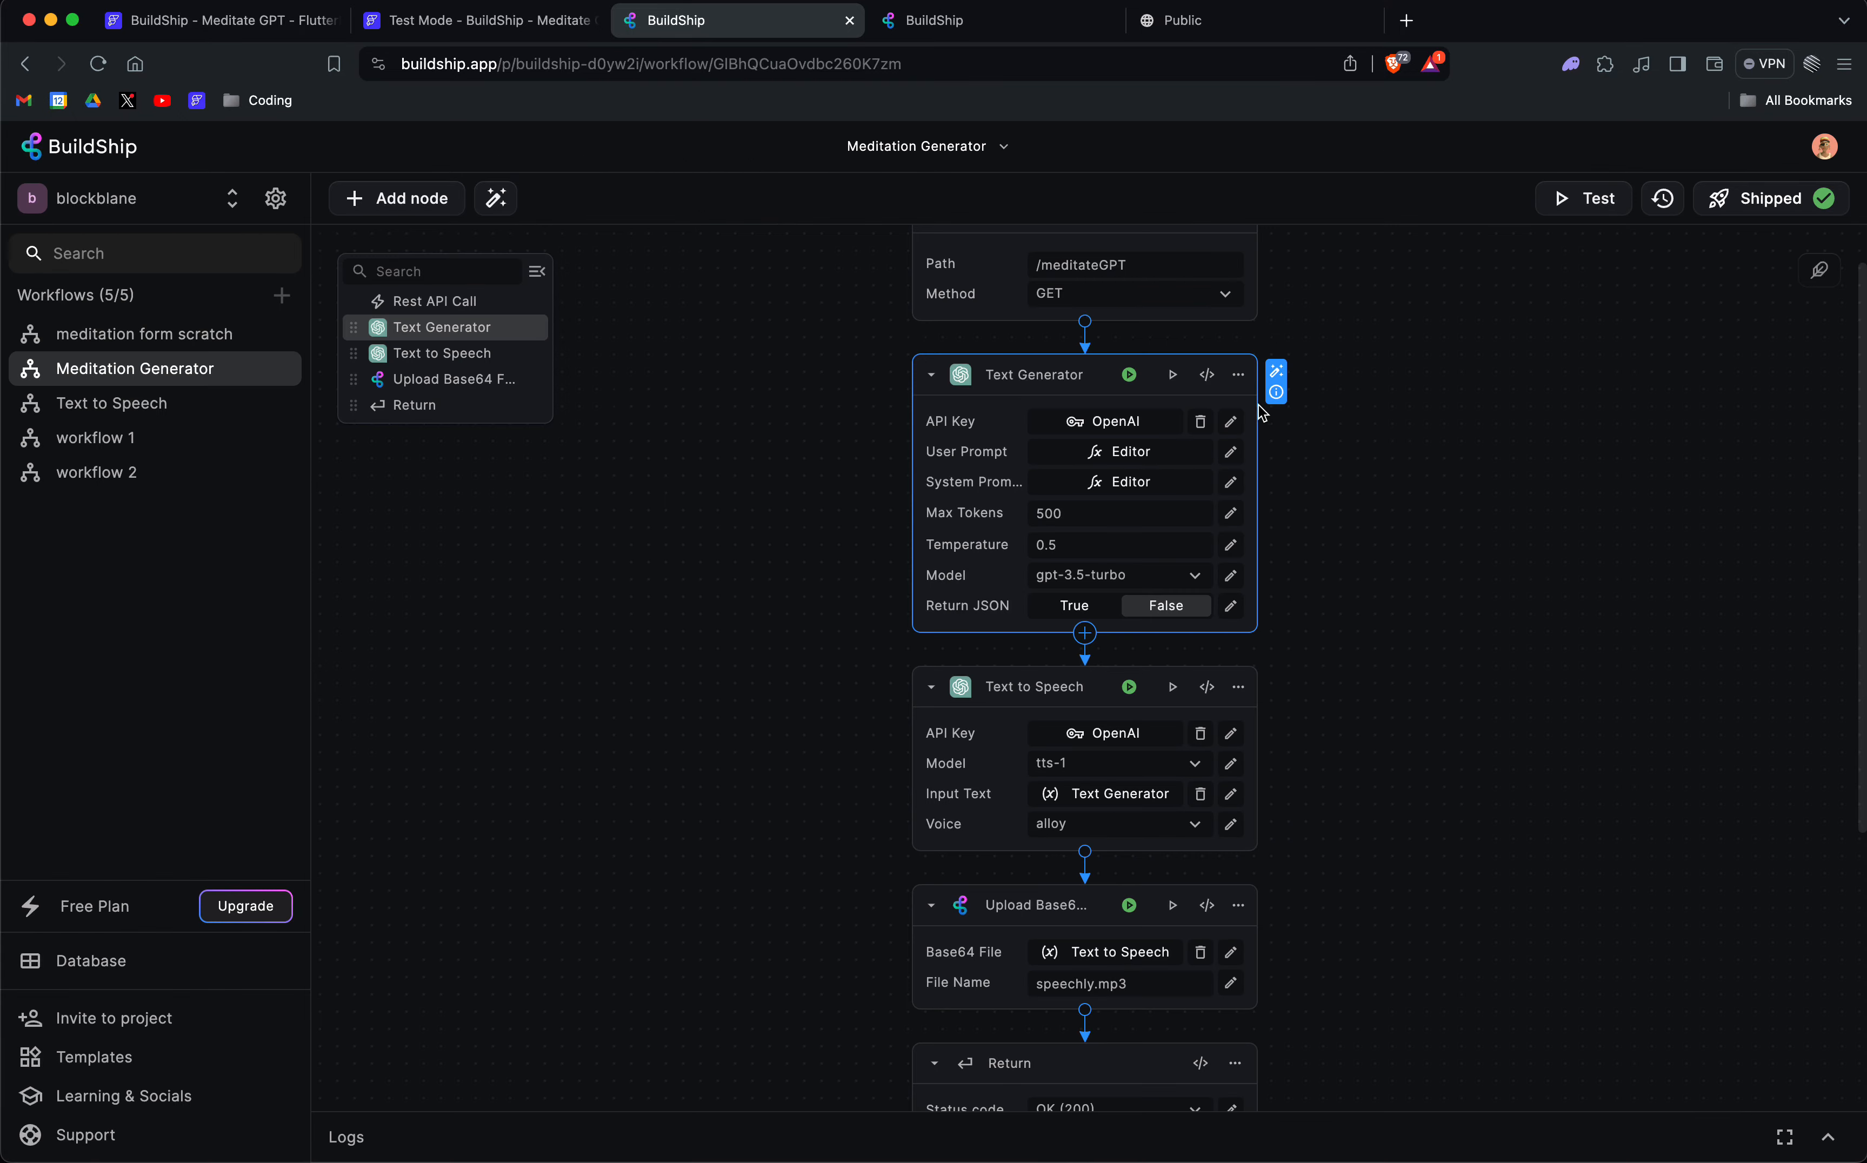
Review the secrets selectable for the Text Generator's API key and the expression in its User Prompt.
click(1128, 424)
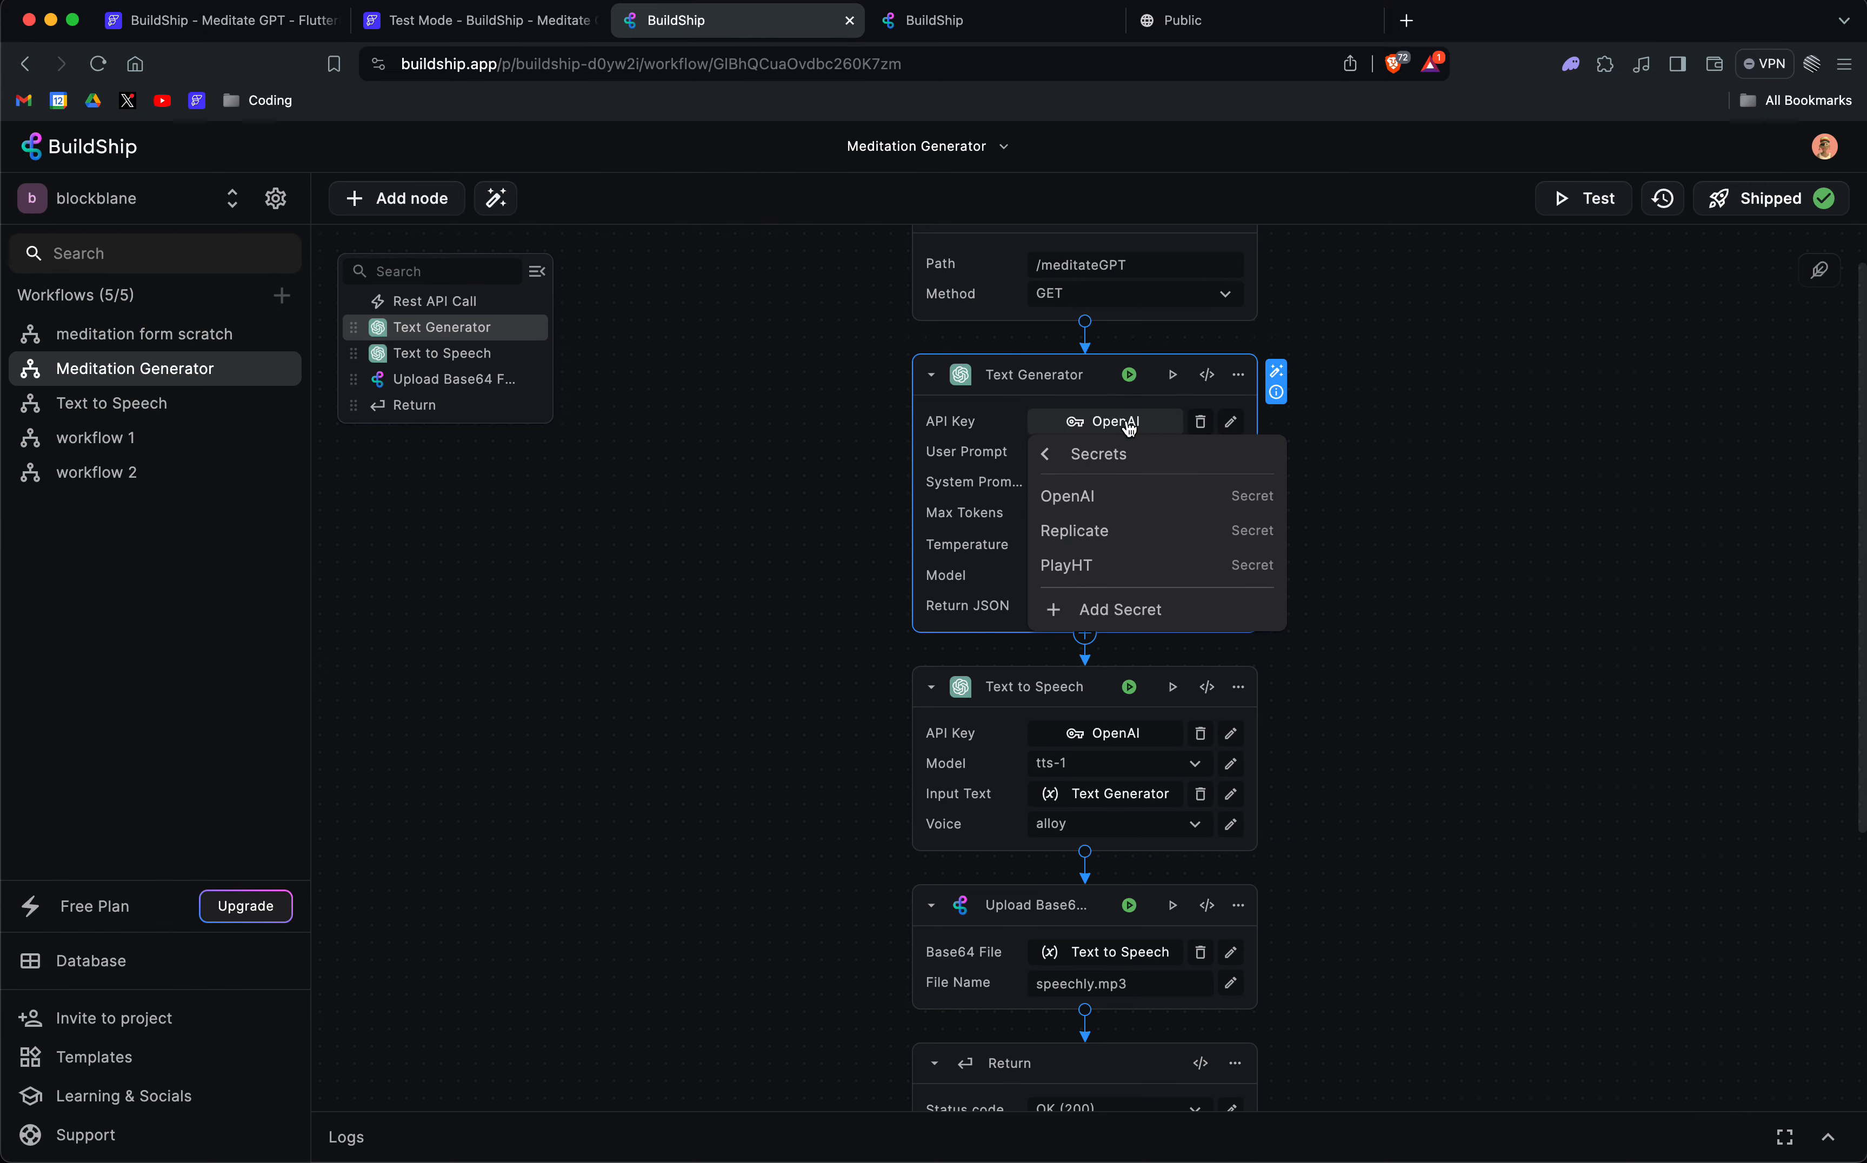
click(1387, 431)
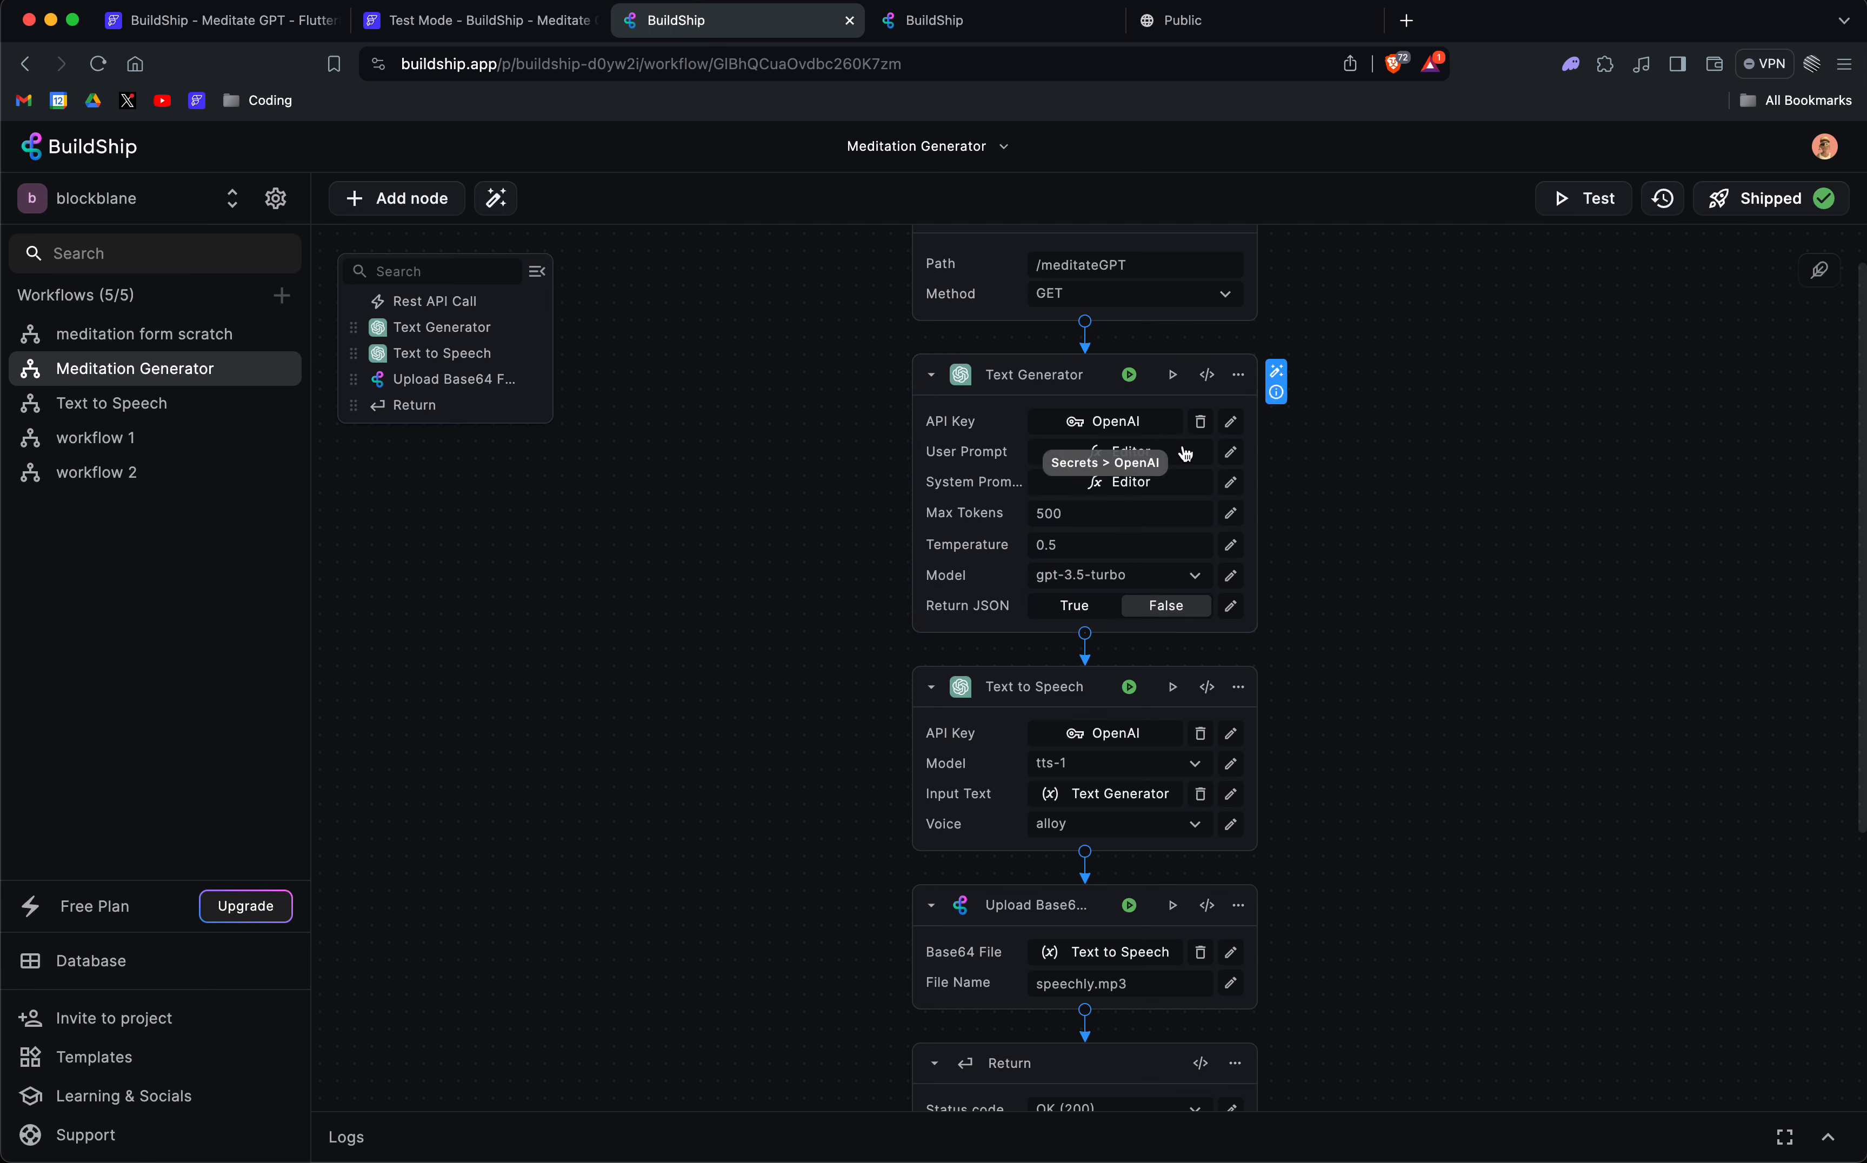
click(1234, 453)
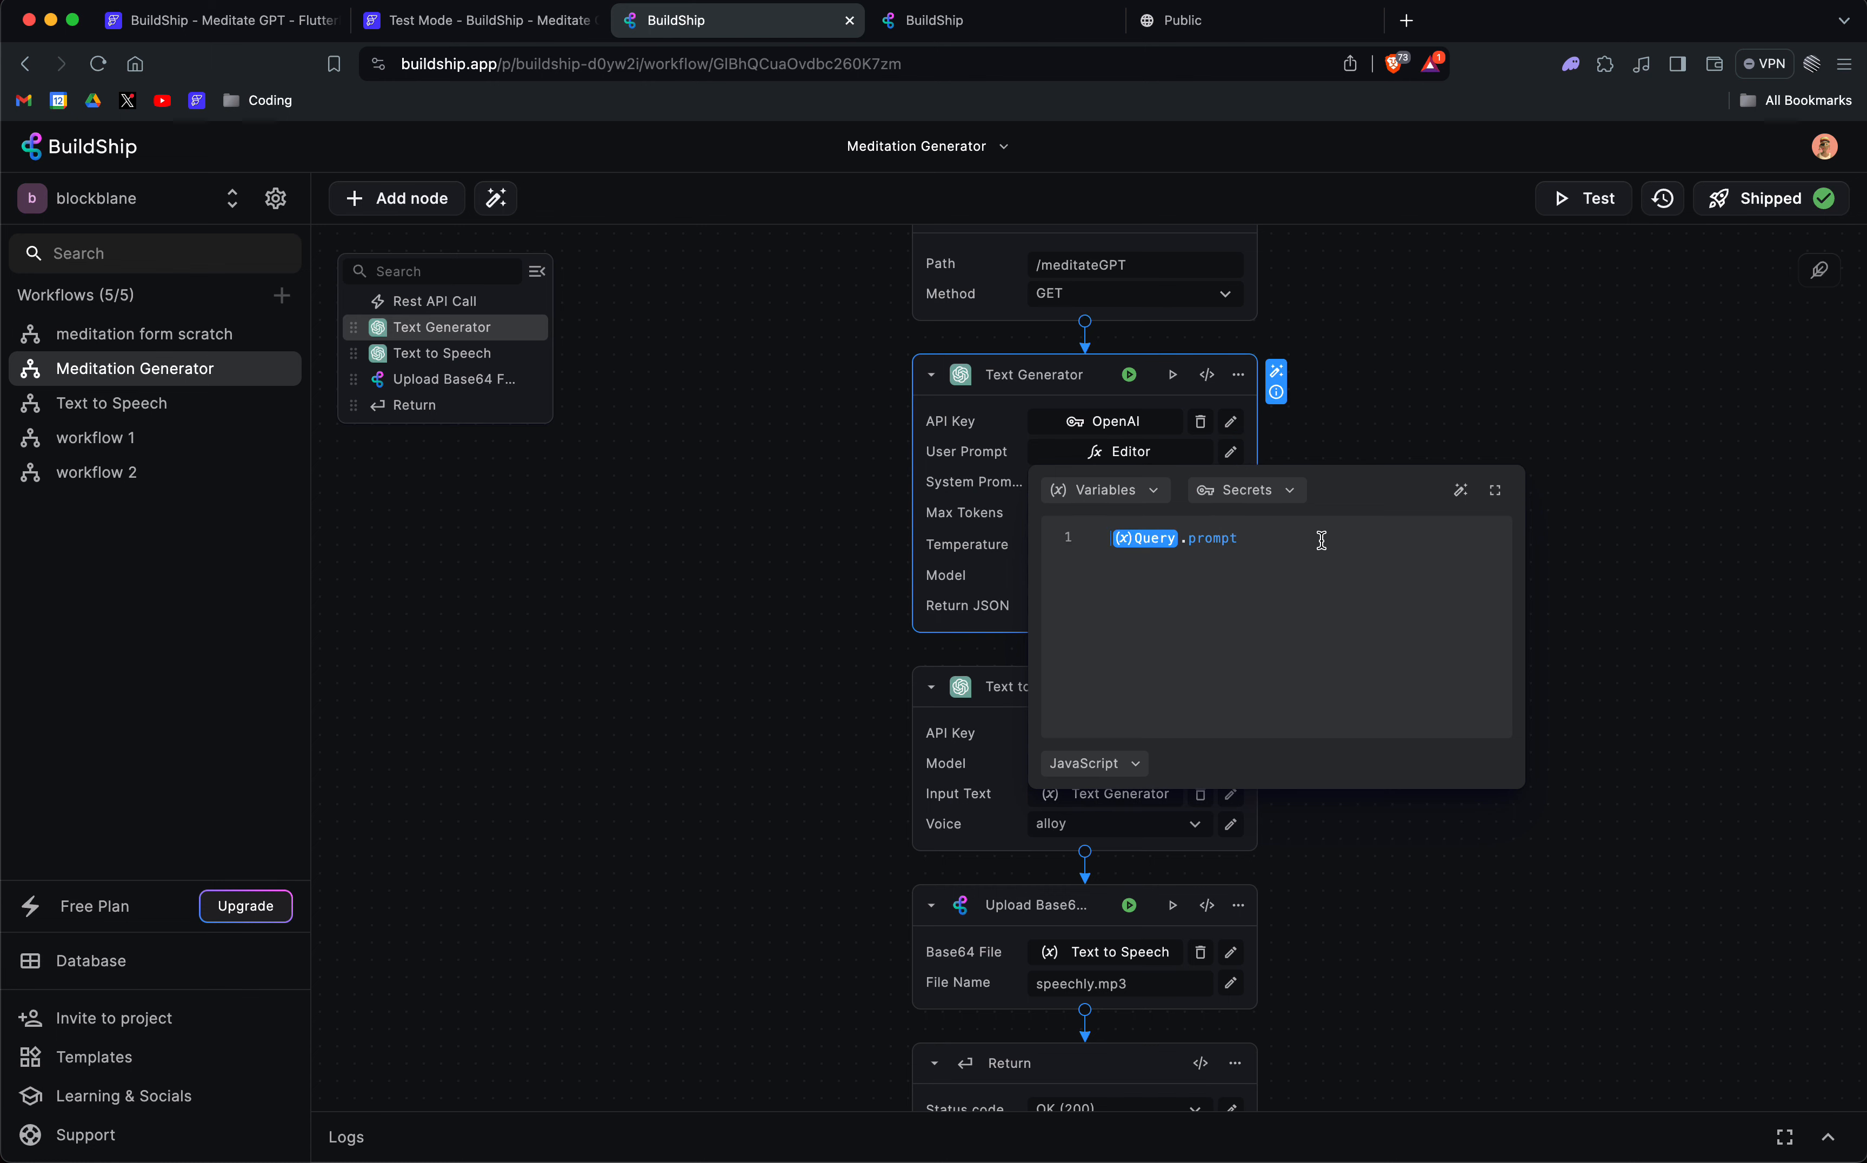
click(1358, 390)
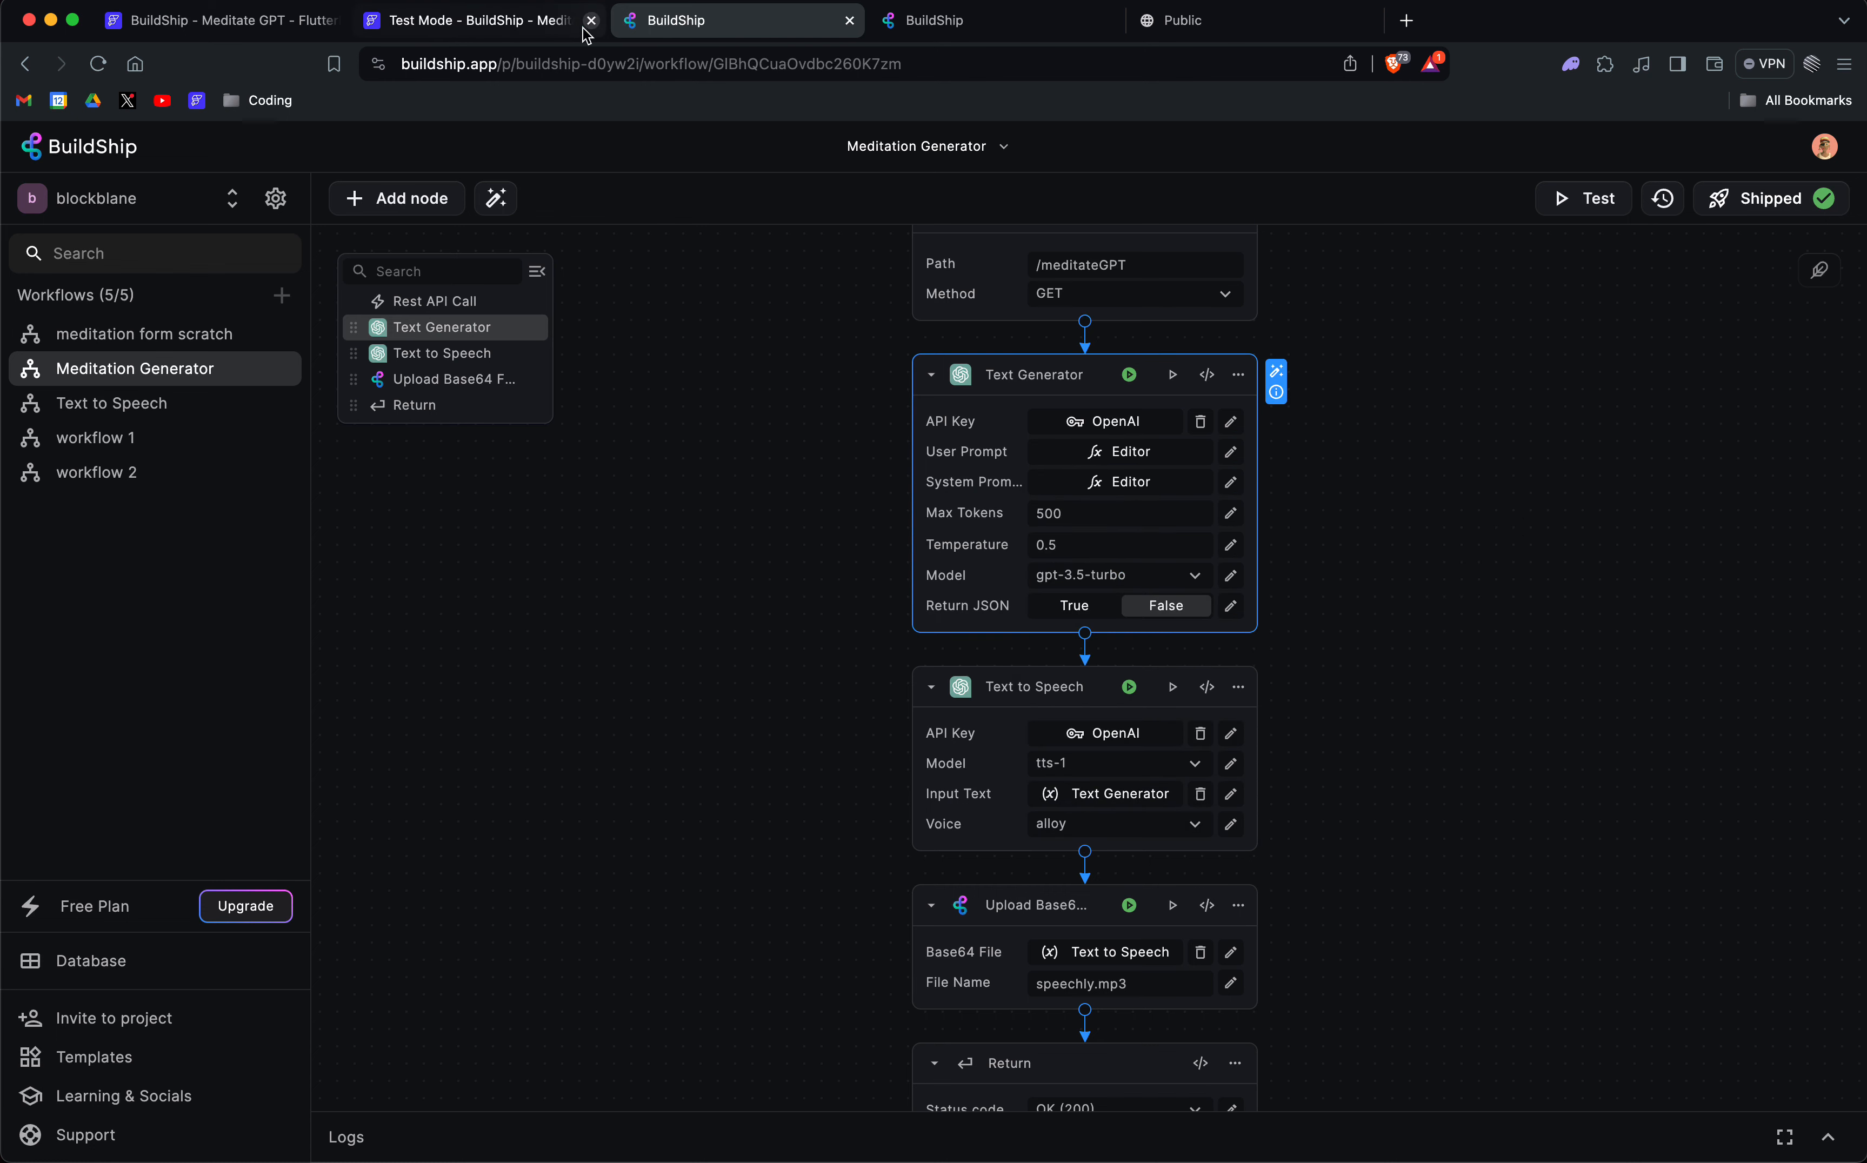
Switch to FlutterFlow, show the Home page, and highlight the description text "jungle" in the Meditate GPT test app.
click(208, 20)
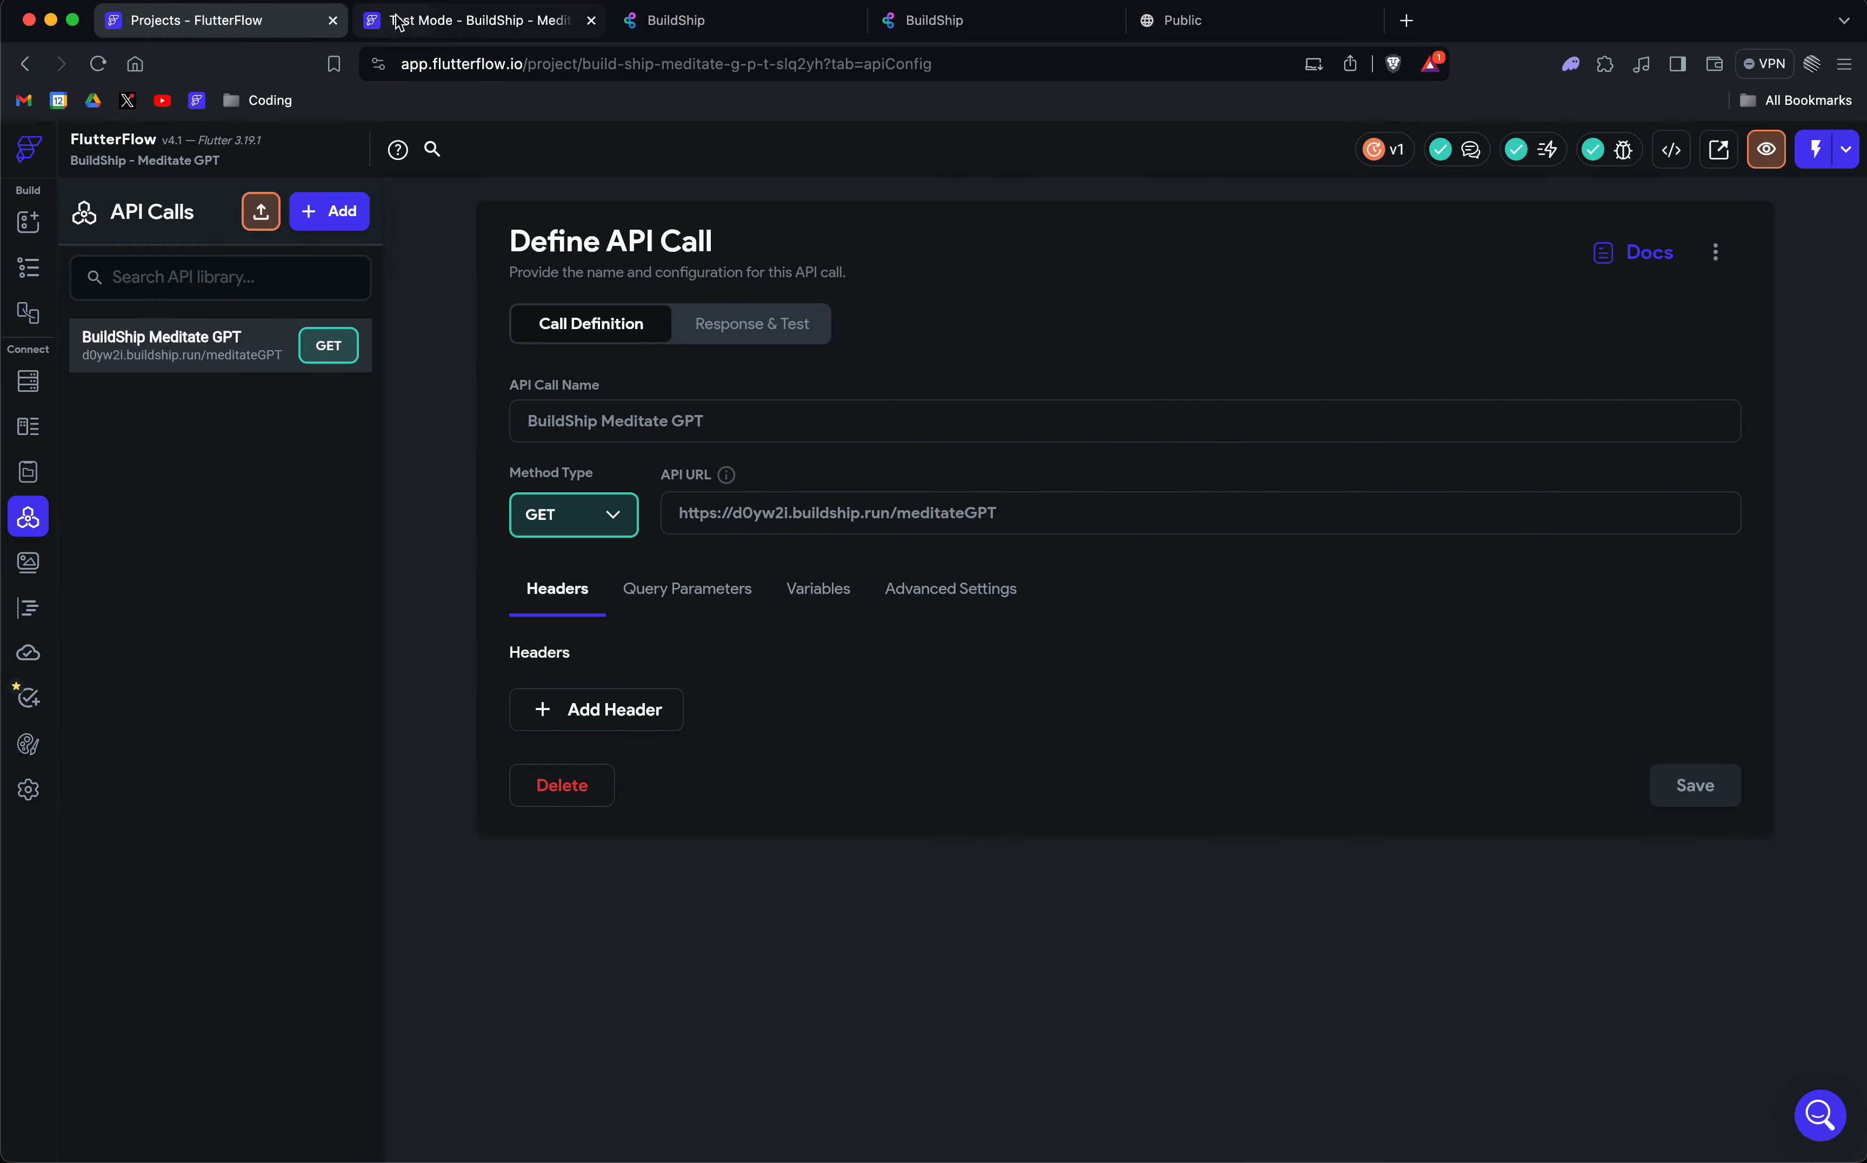
click(28, 267)
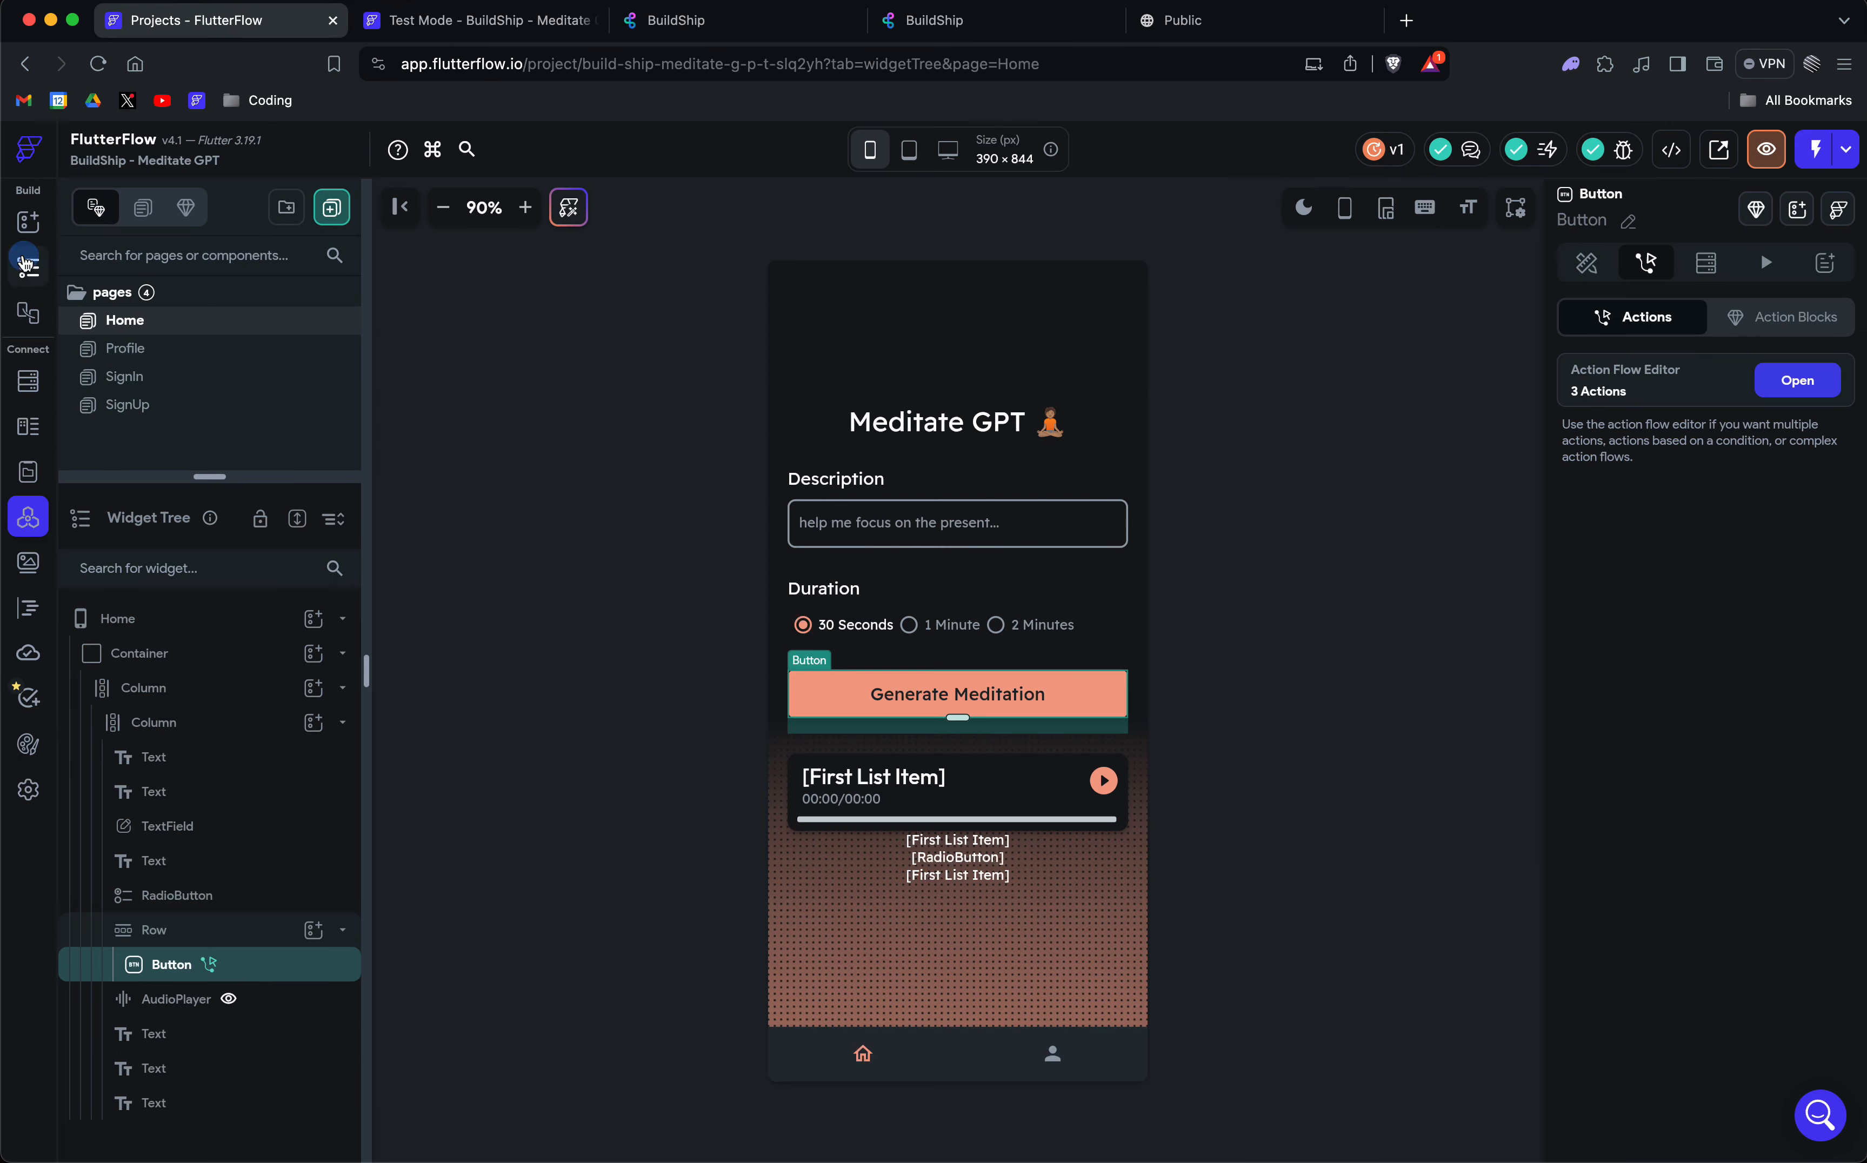
click(470, 20)
click(867, 529)
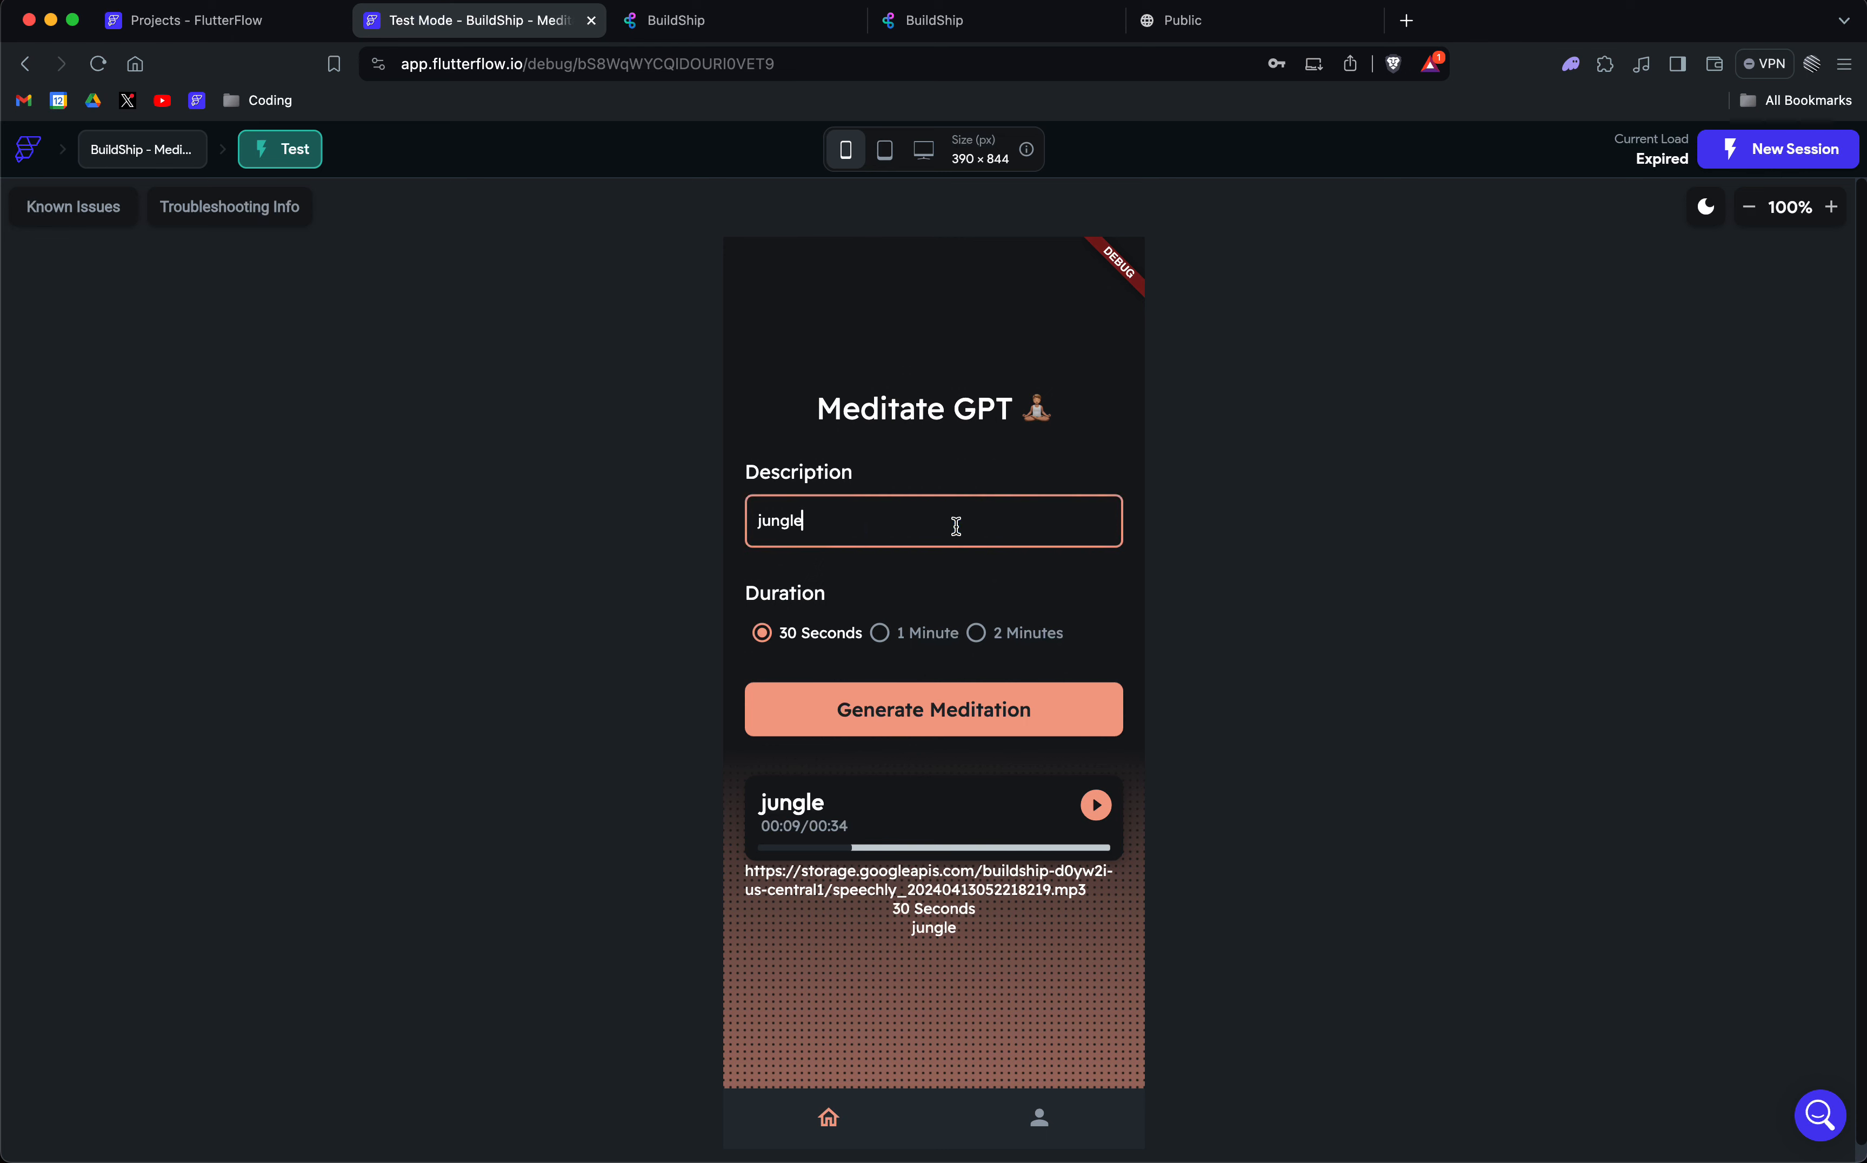
drag(807, 523, 761, 522)
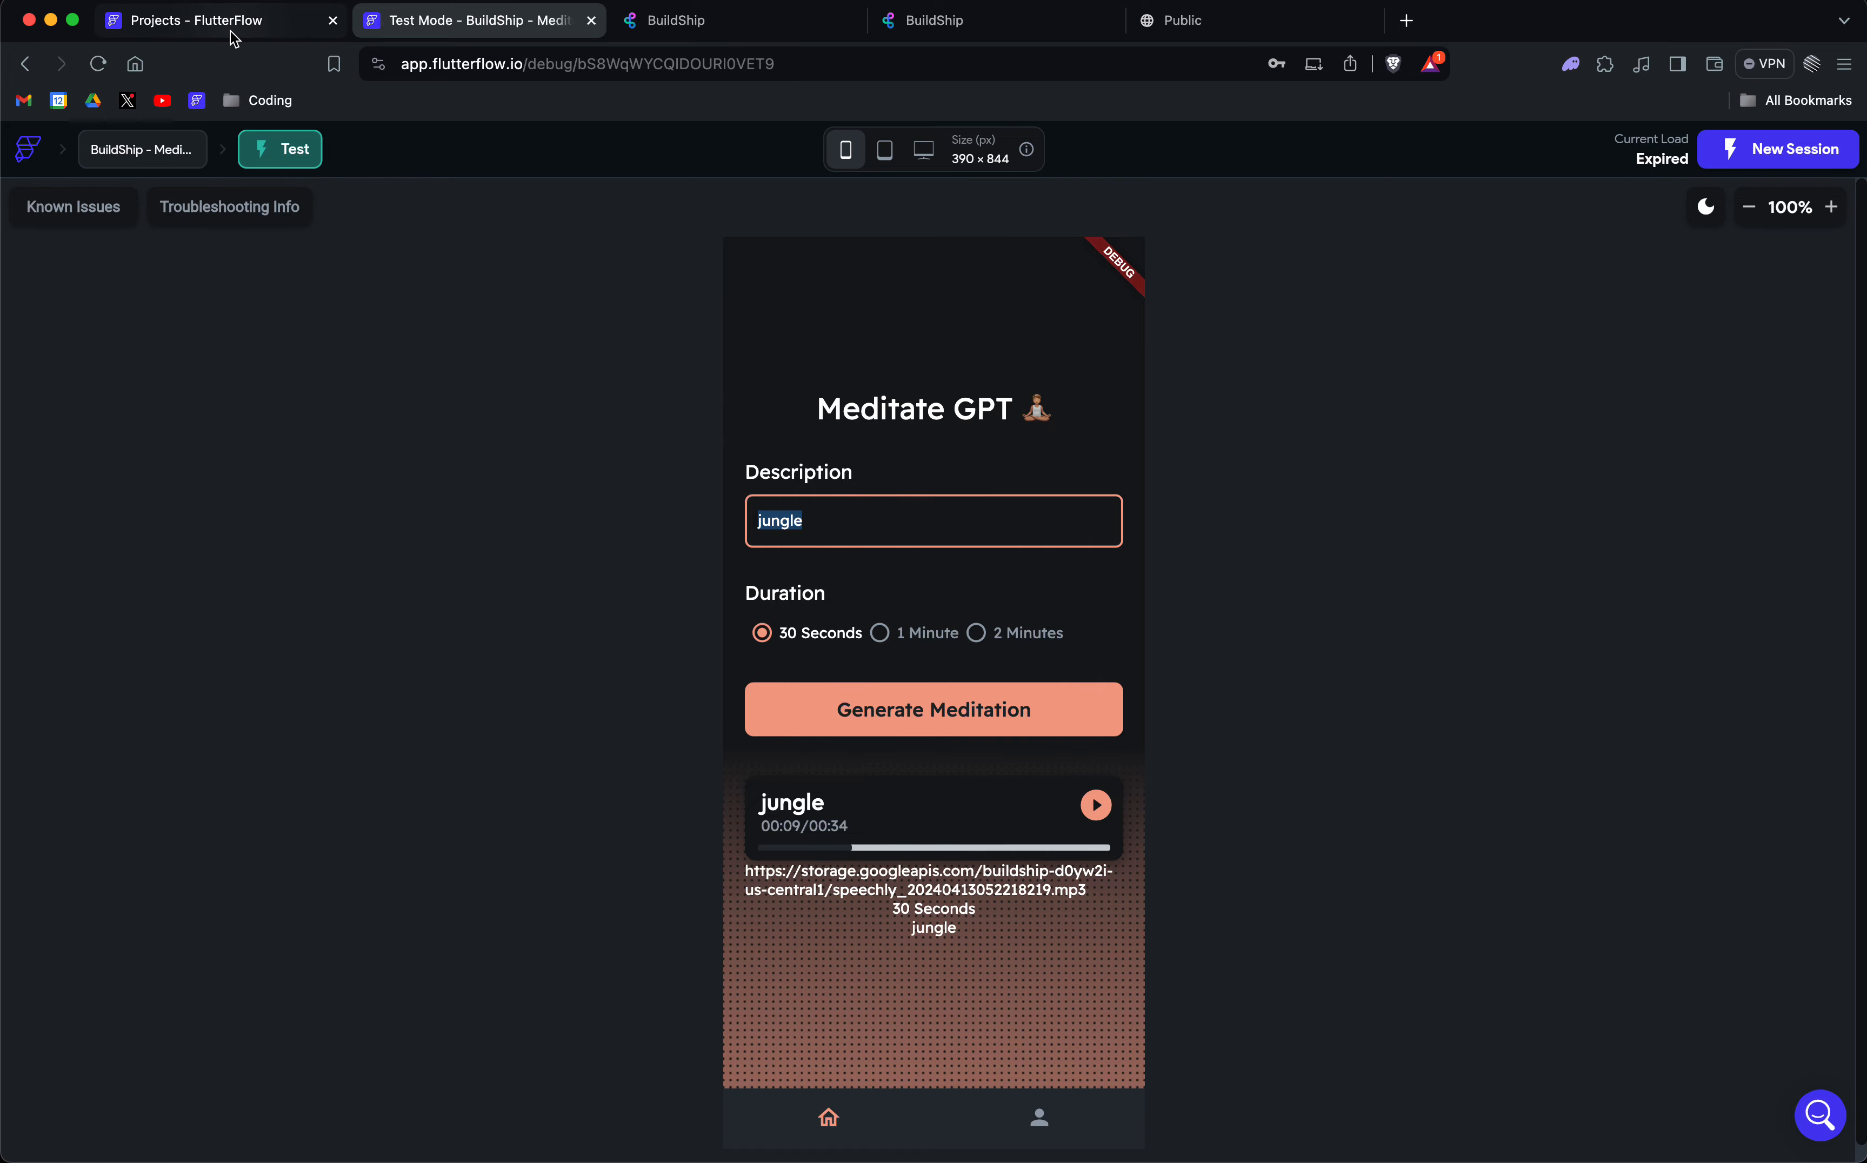
Return to BuildShip and inspect the Text Generator's User Prompt expression and the variables that can be inserted in it.
click(689, 31)
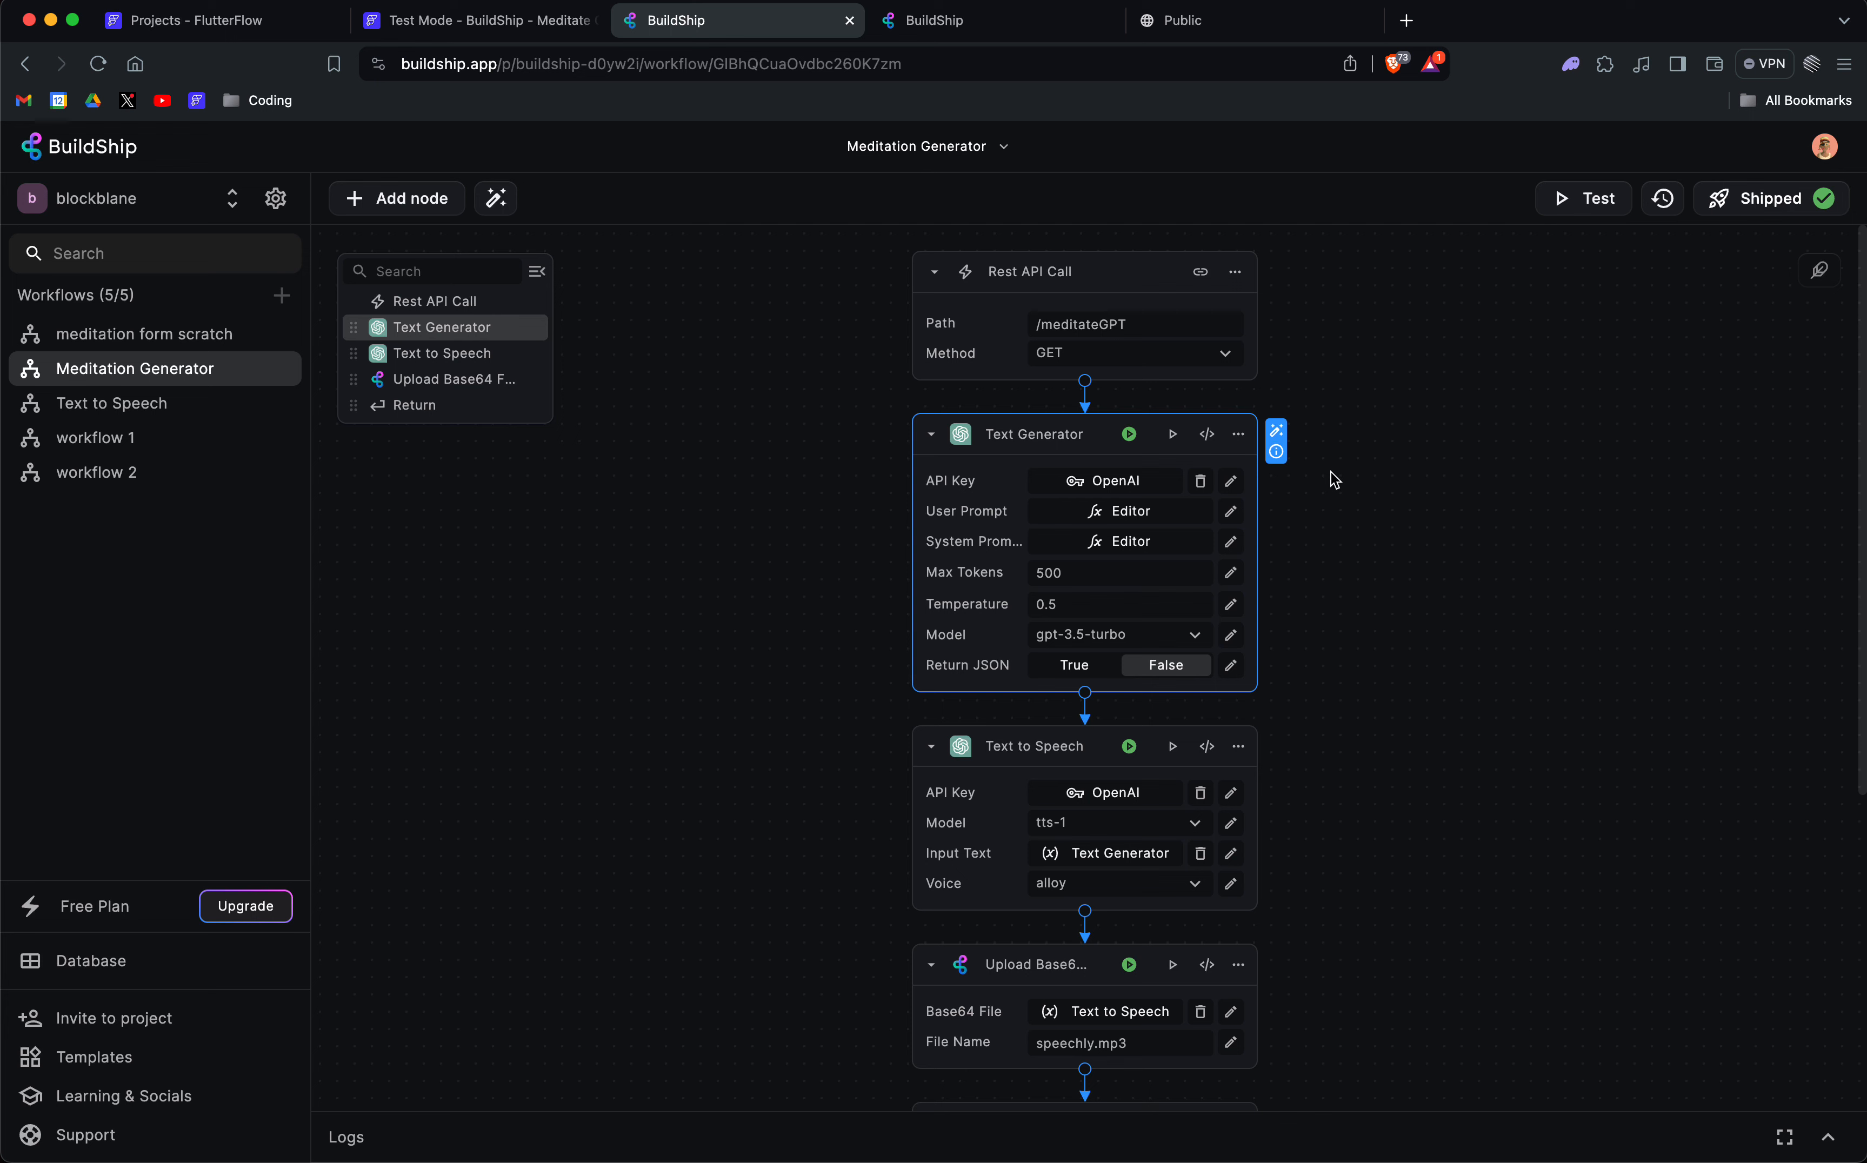
click(1231, 513)
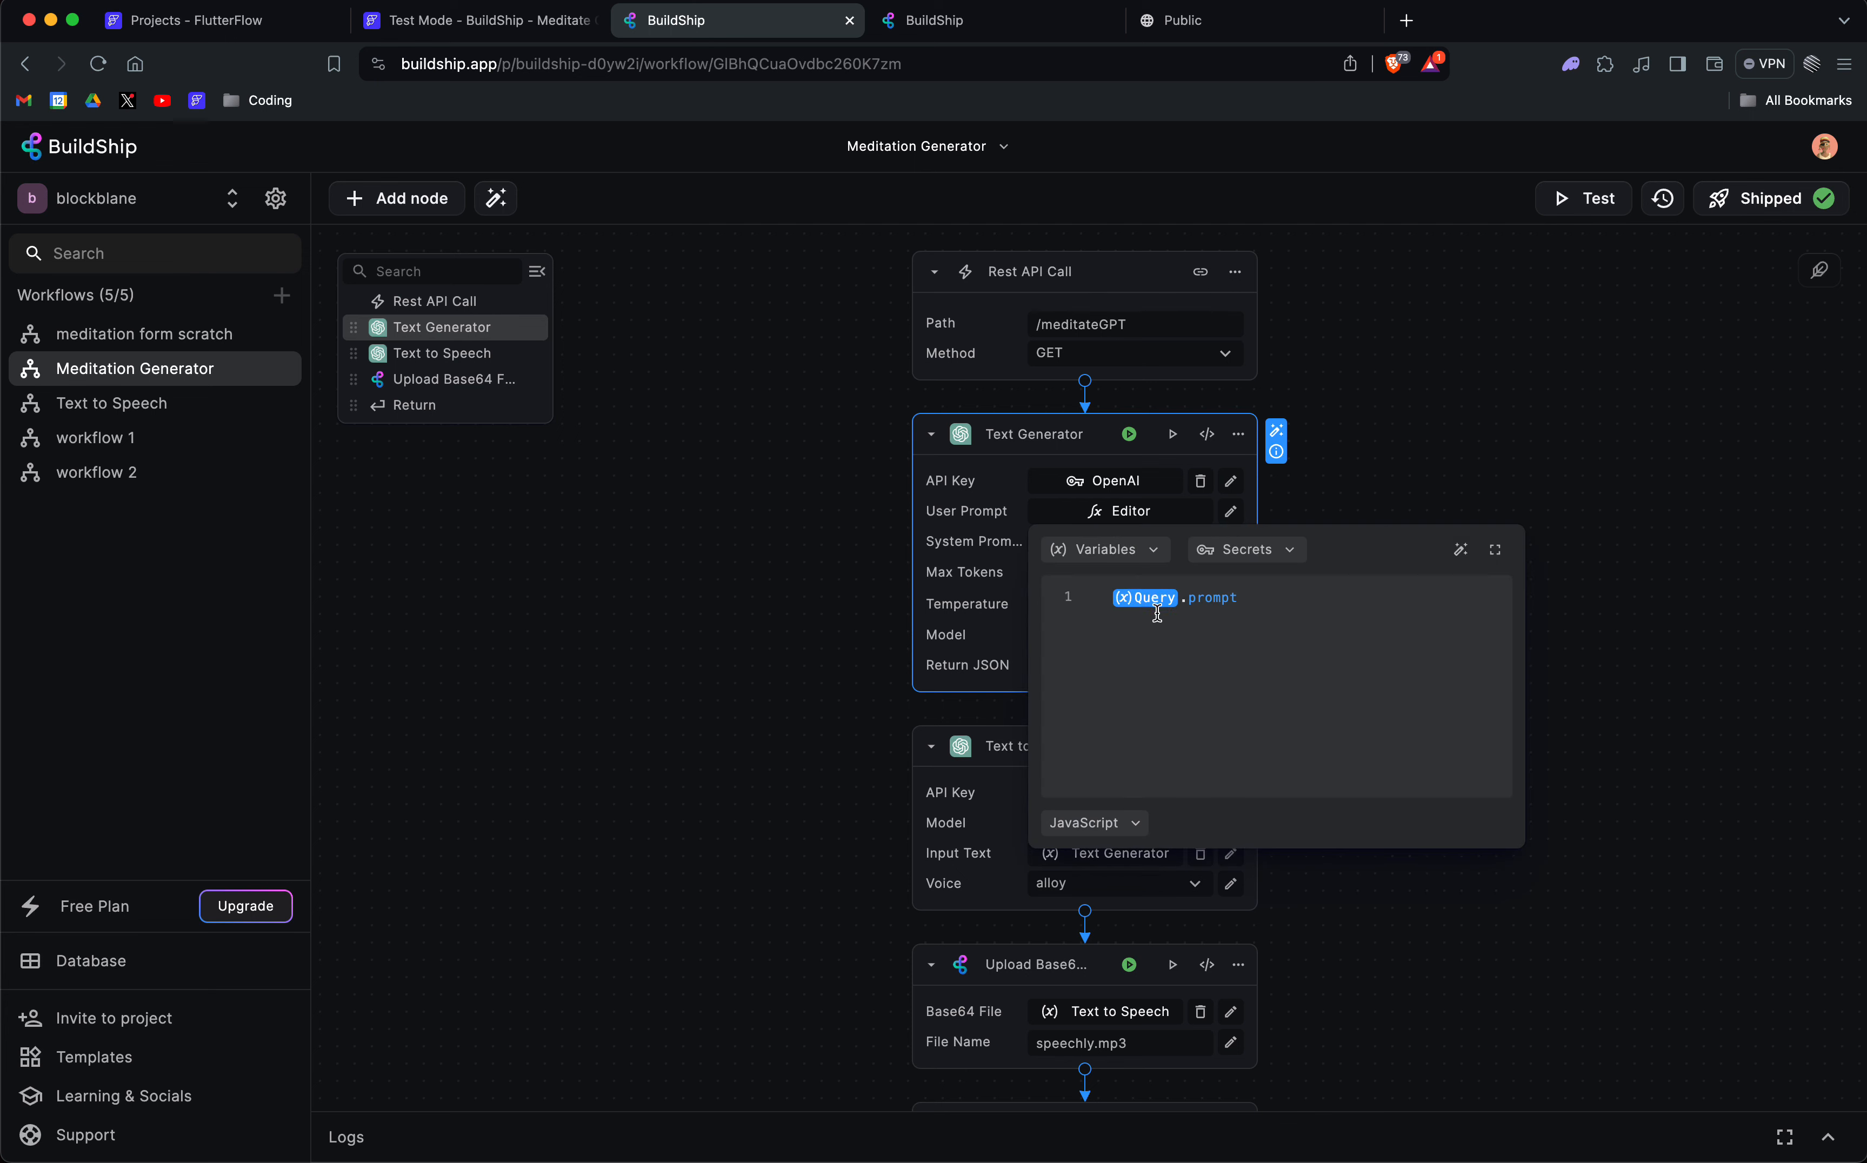
click(1153, 550)
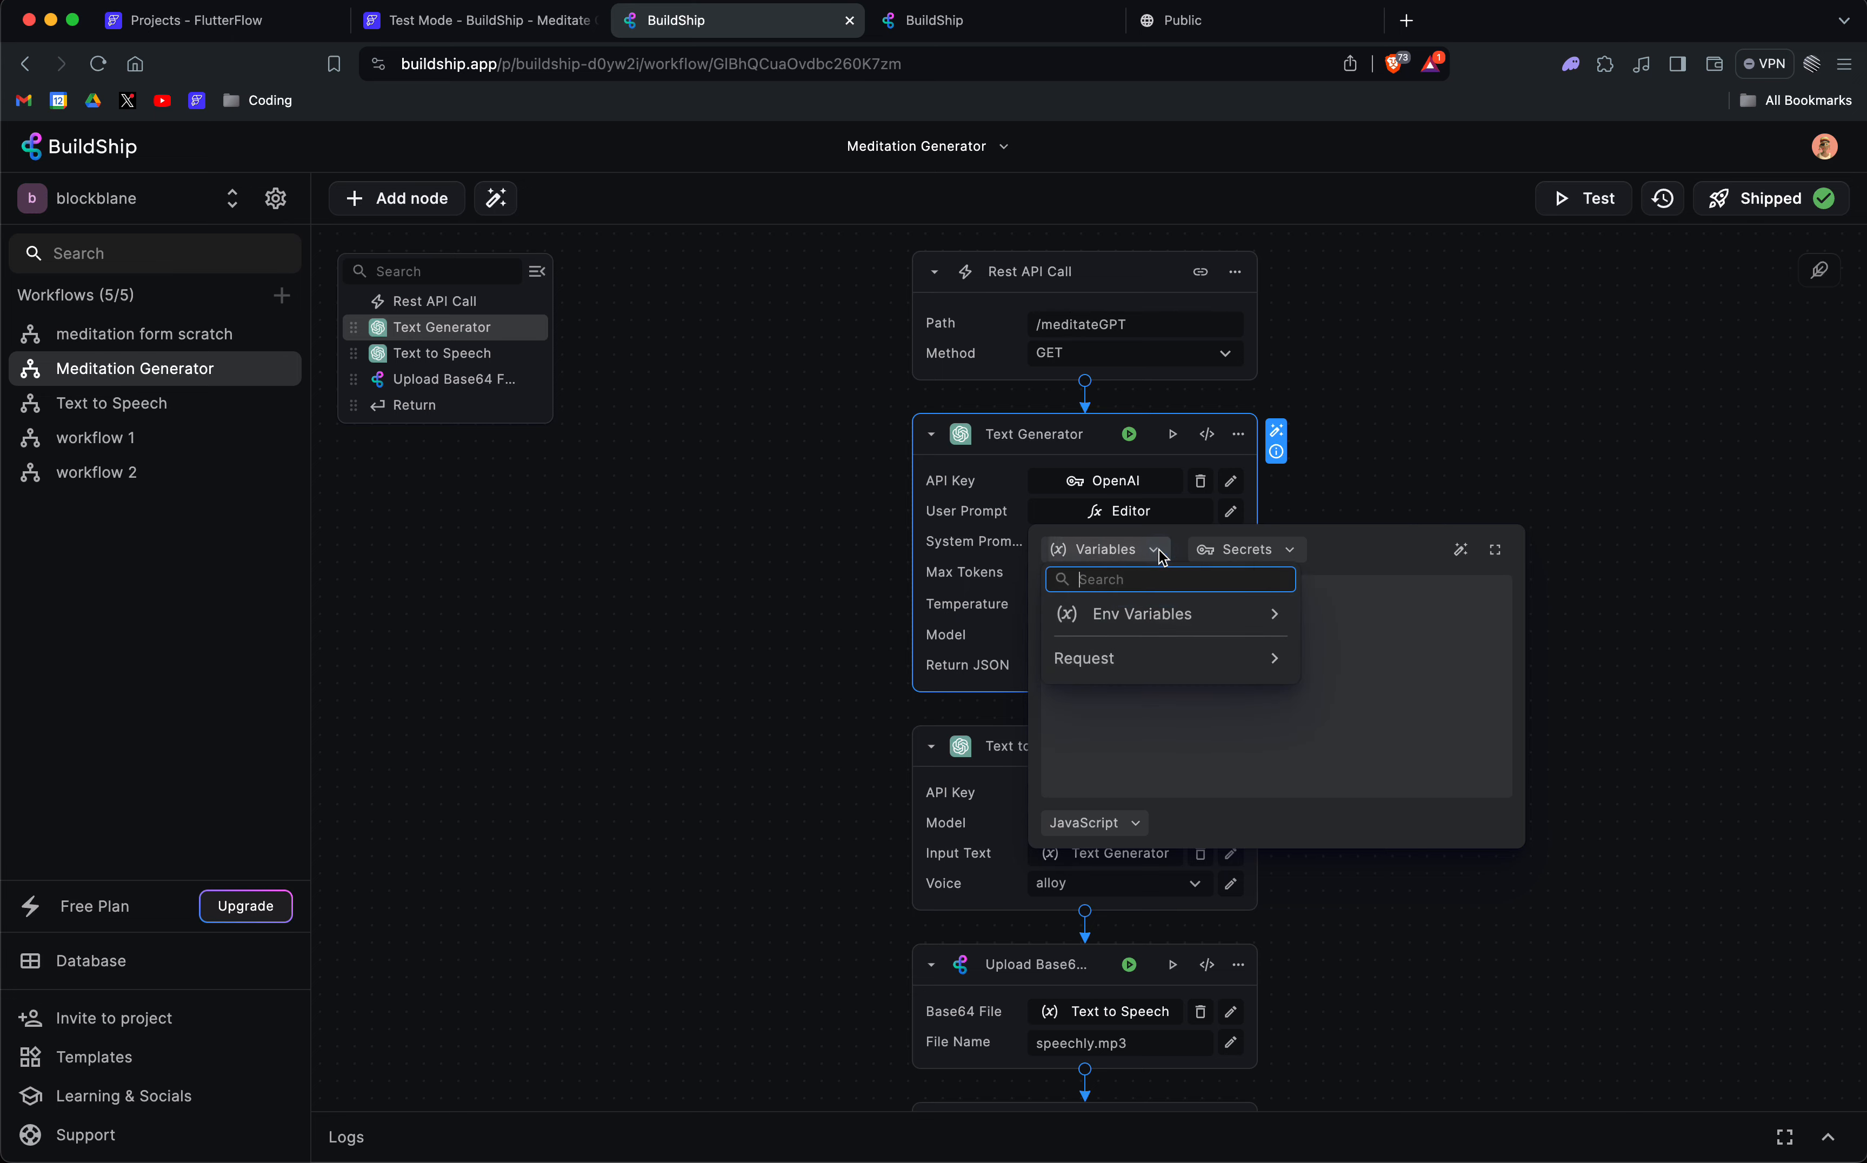
click(1418, 400)
Inspect the Text Generator's node logic and input fields, leaving its node editor without saving.
click(1206, 434)
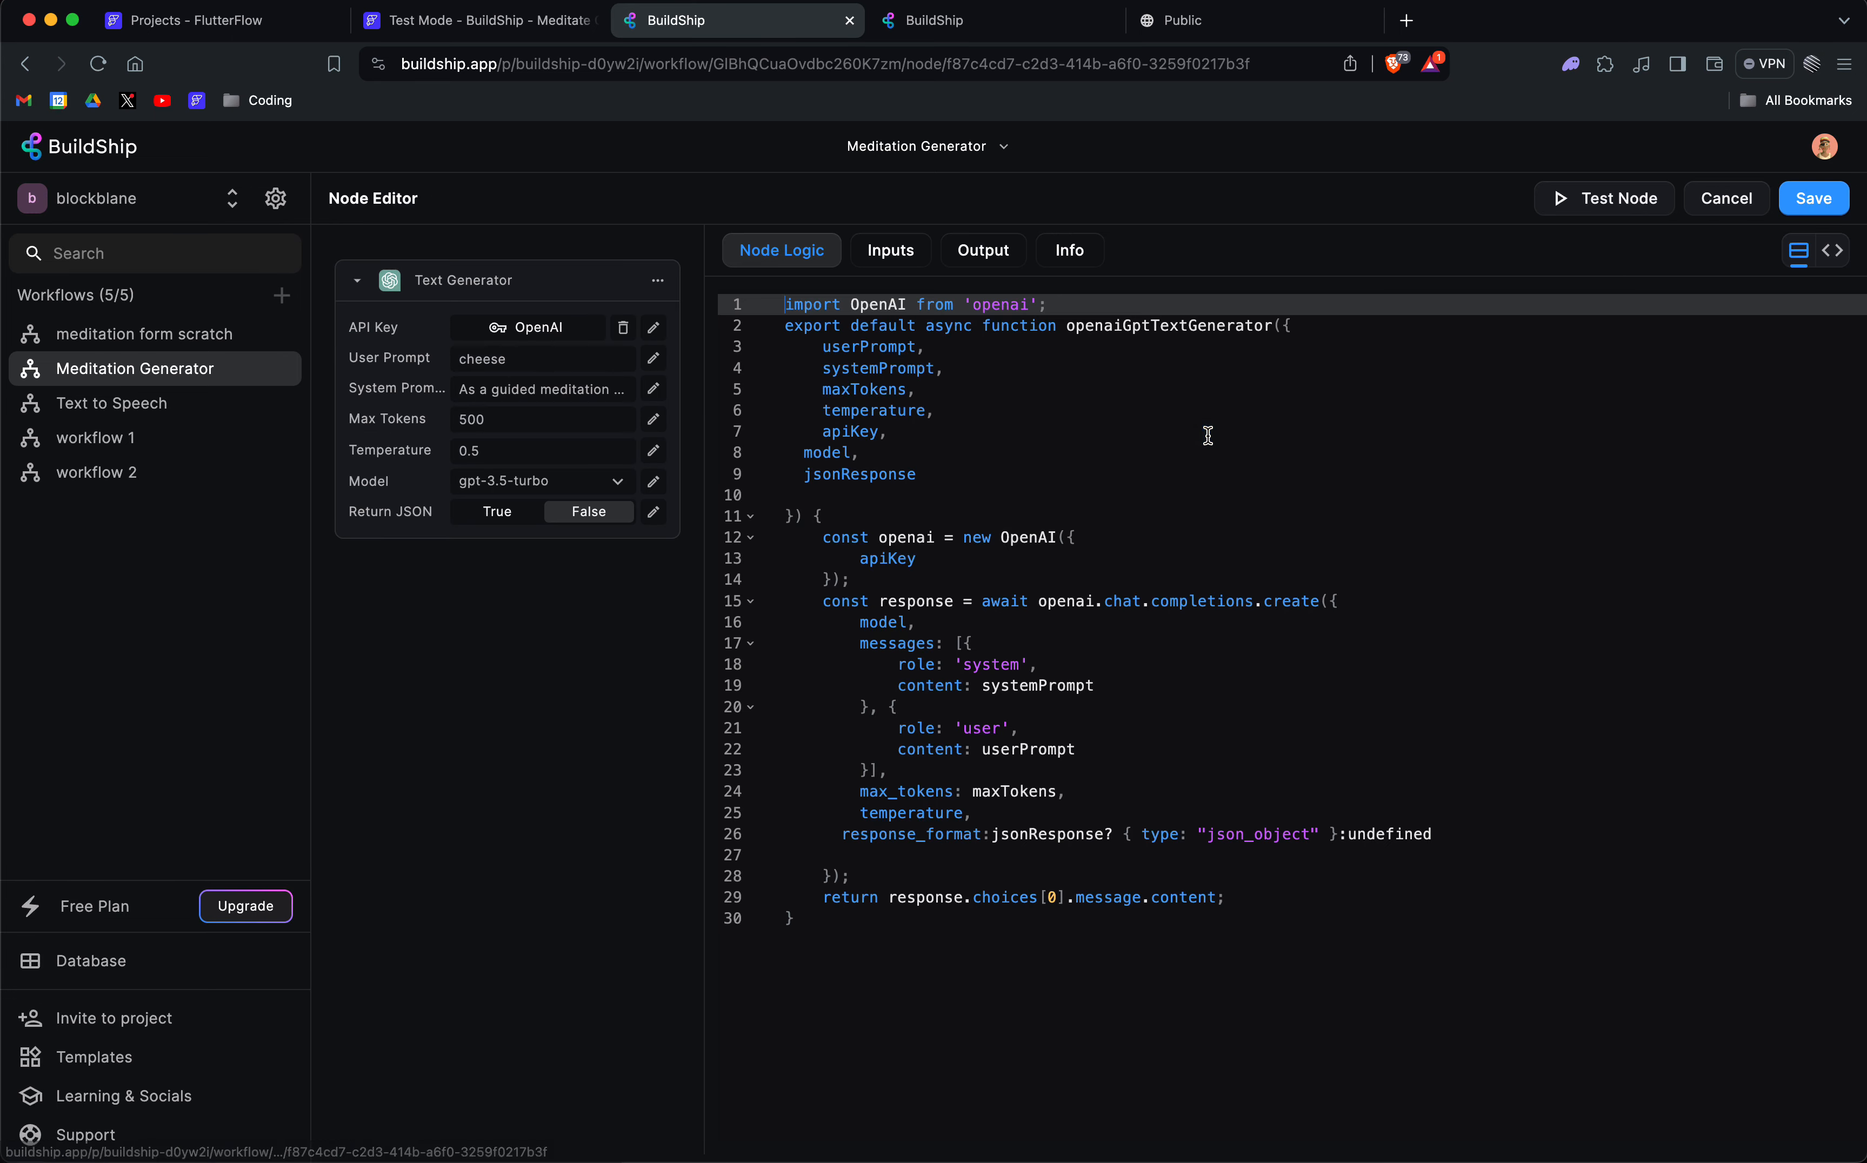
click(889, 250)
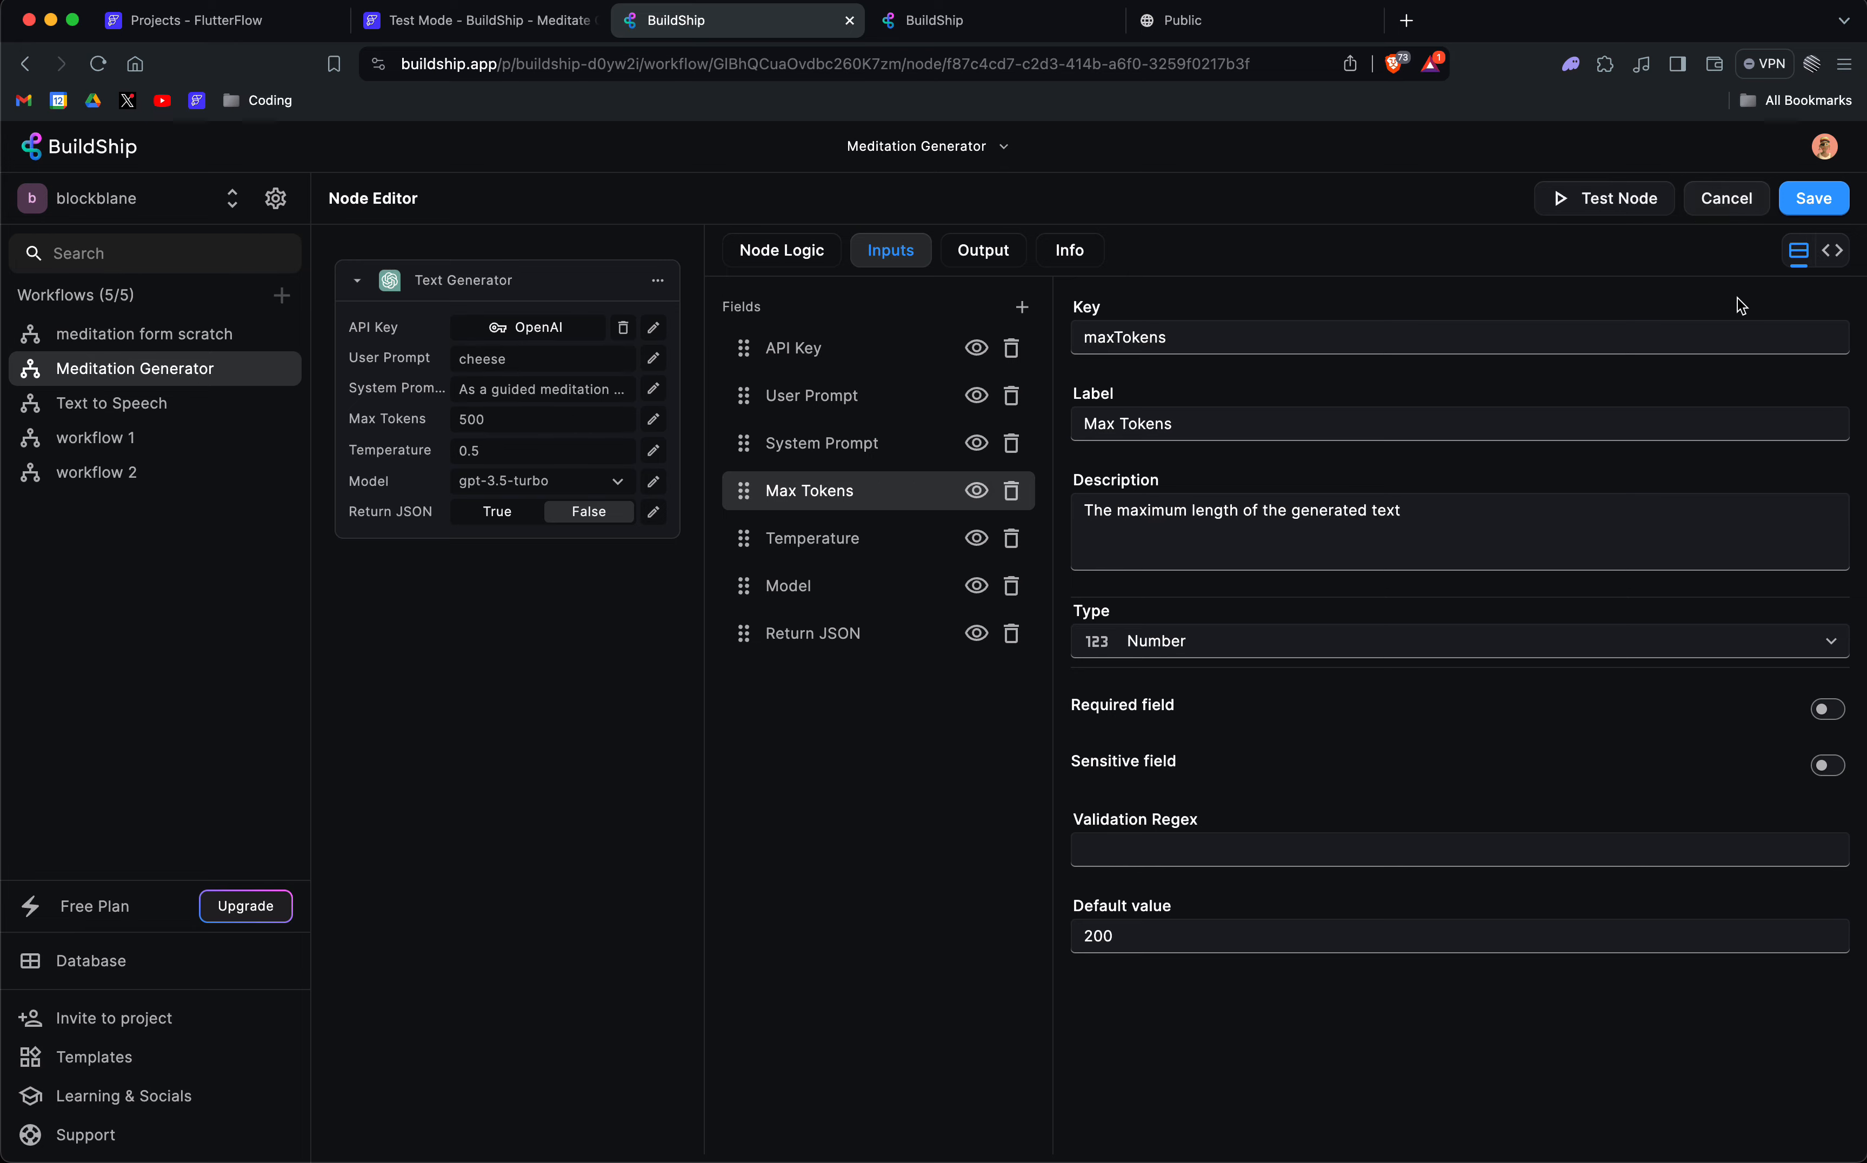
click(1730, 200)
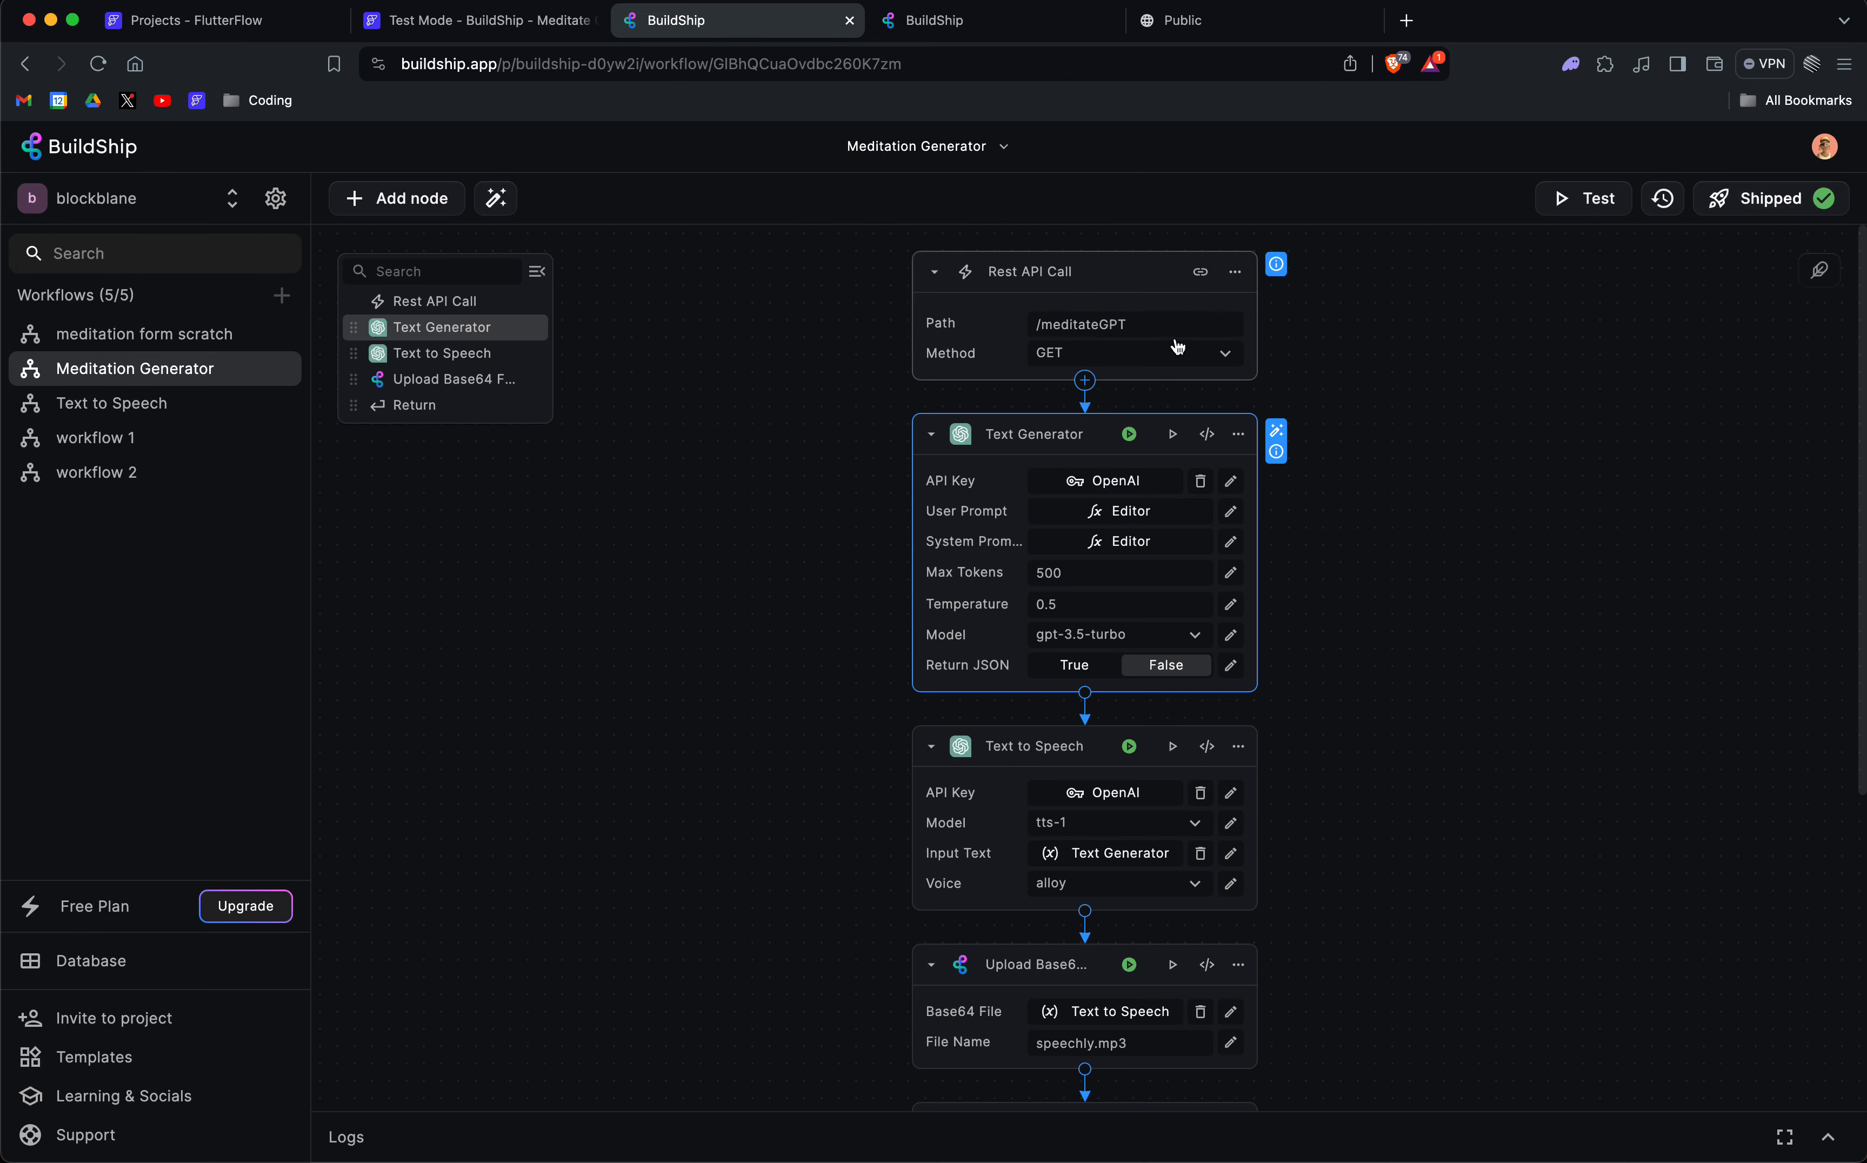
Show the Rest API Call's endpoint URL and examine the Query object in its trigger editor.
click(1201, 273)
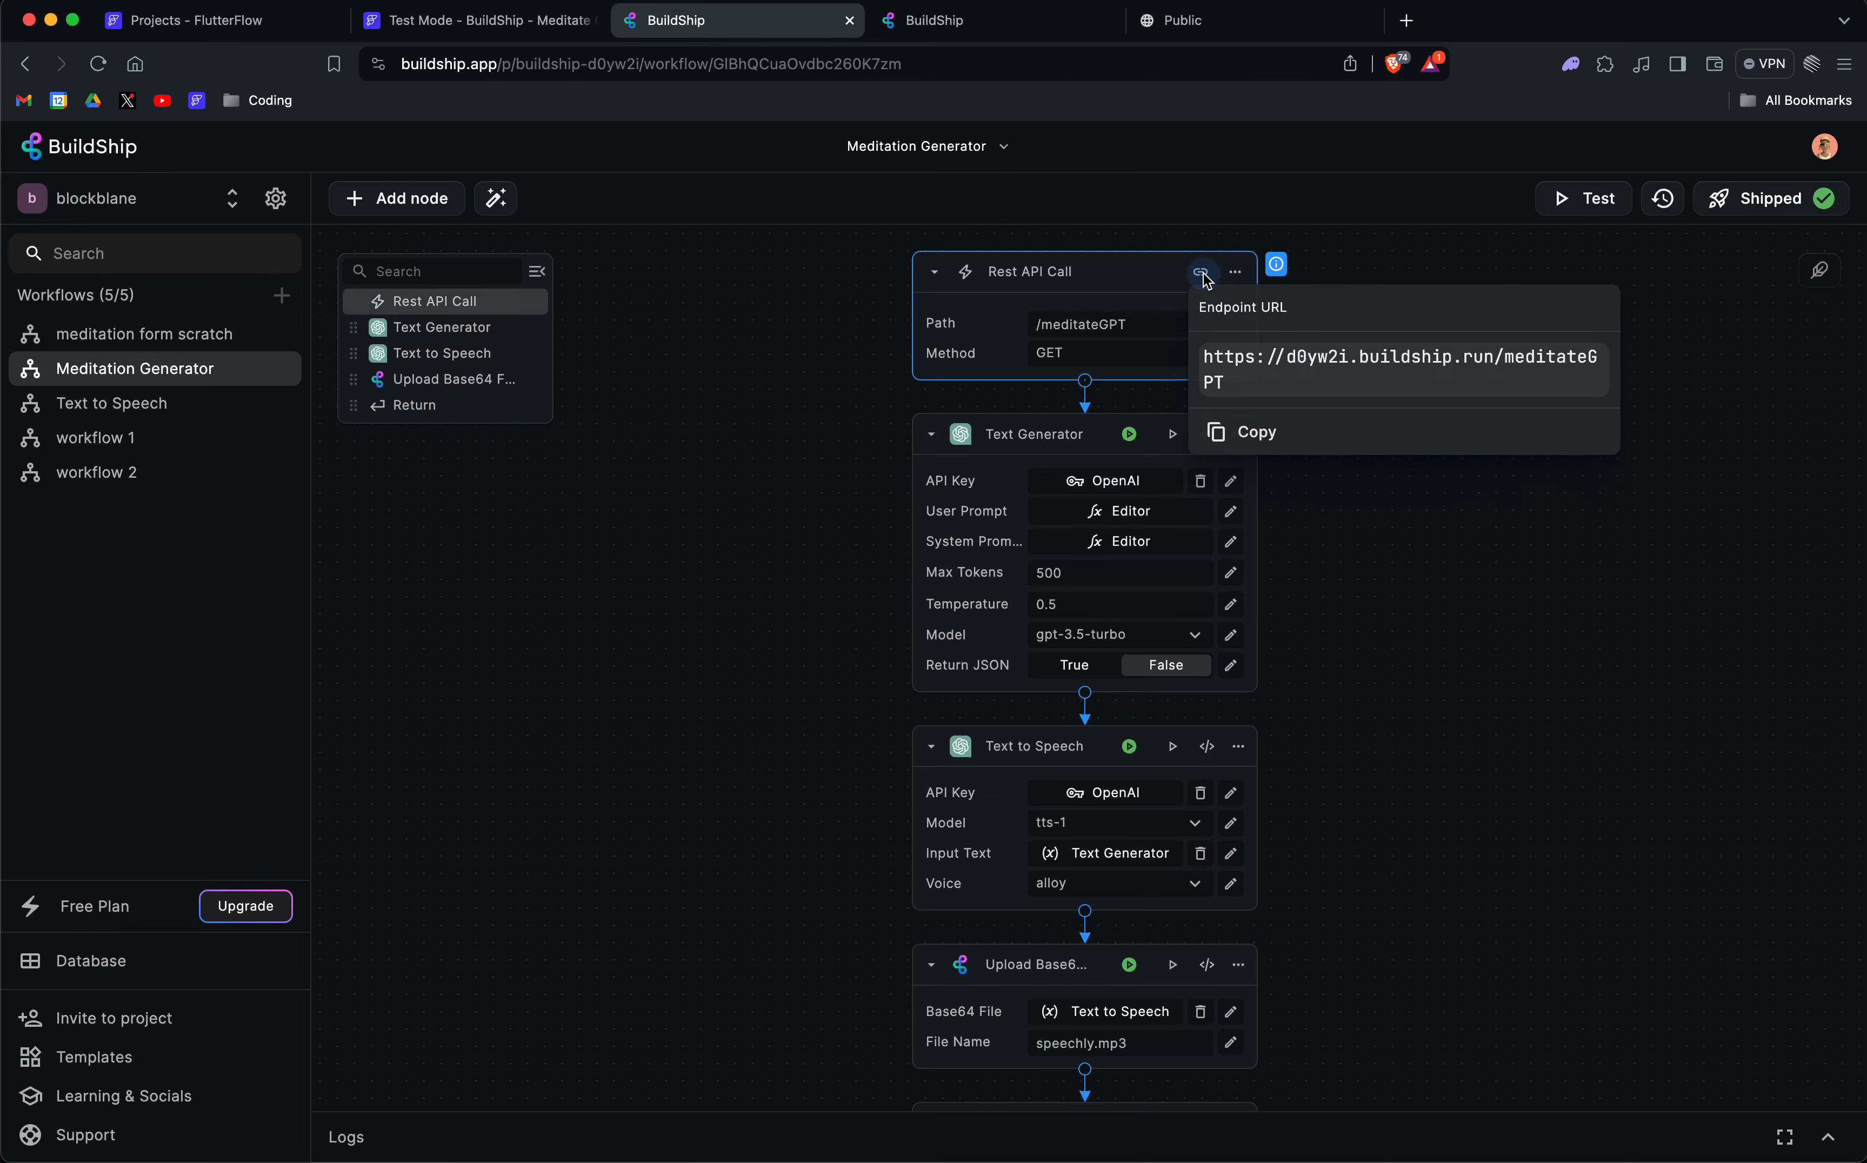
click(1244, 277)
click(1271, 301)
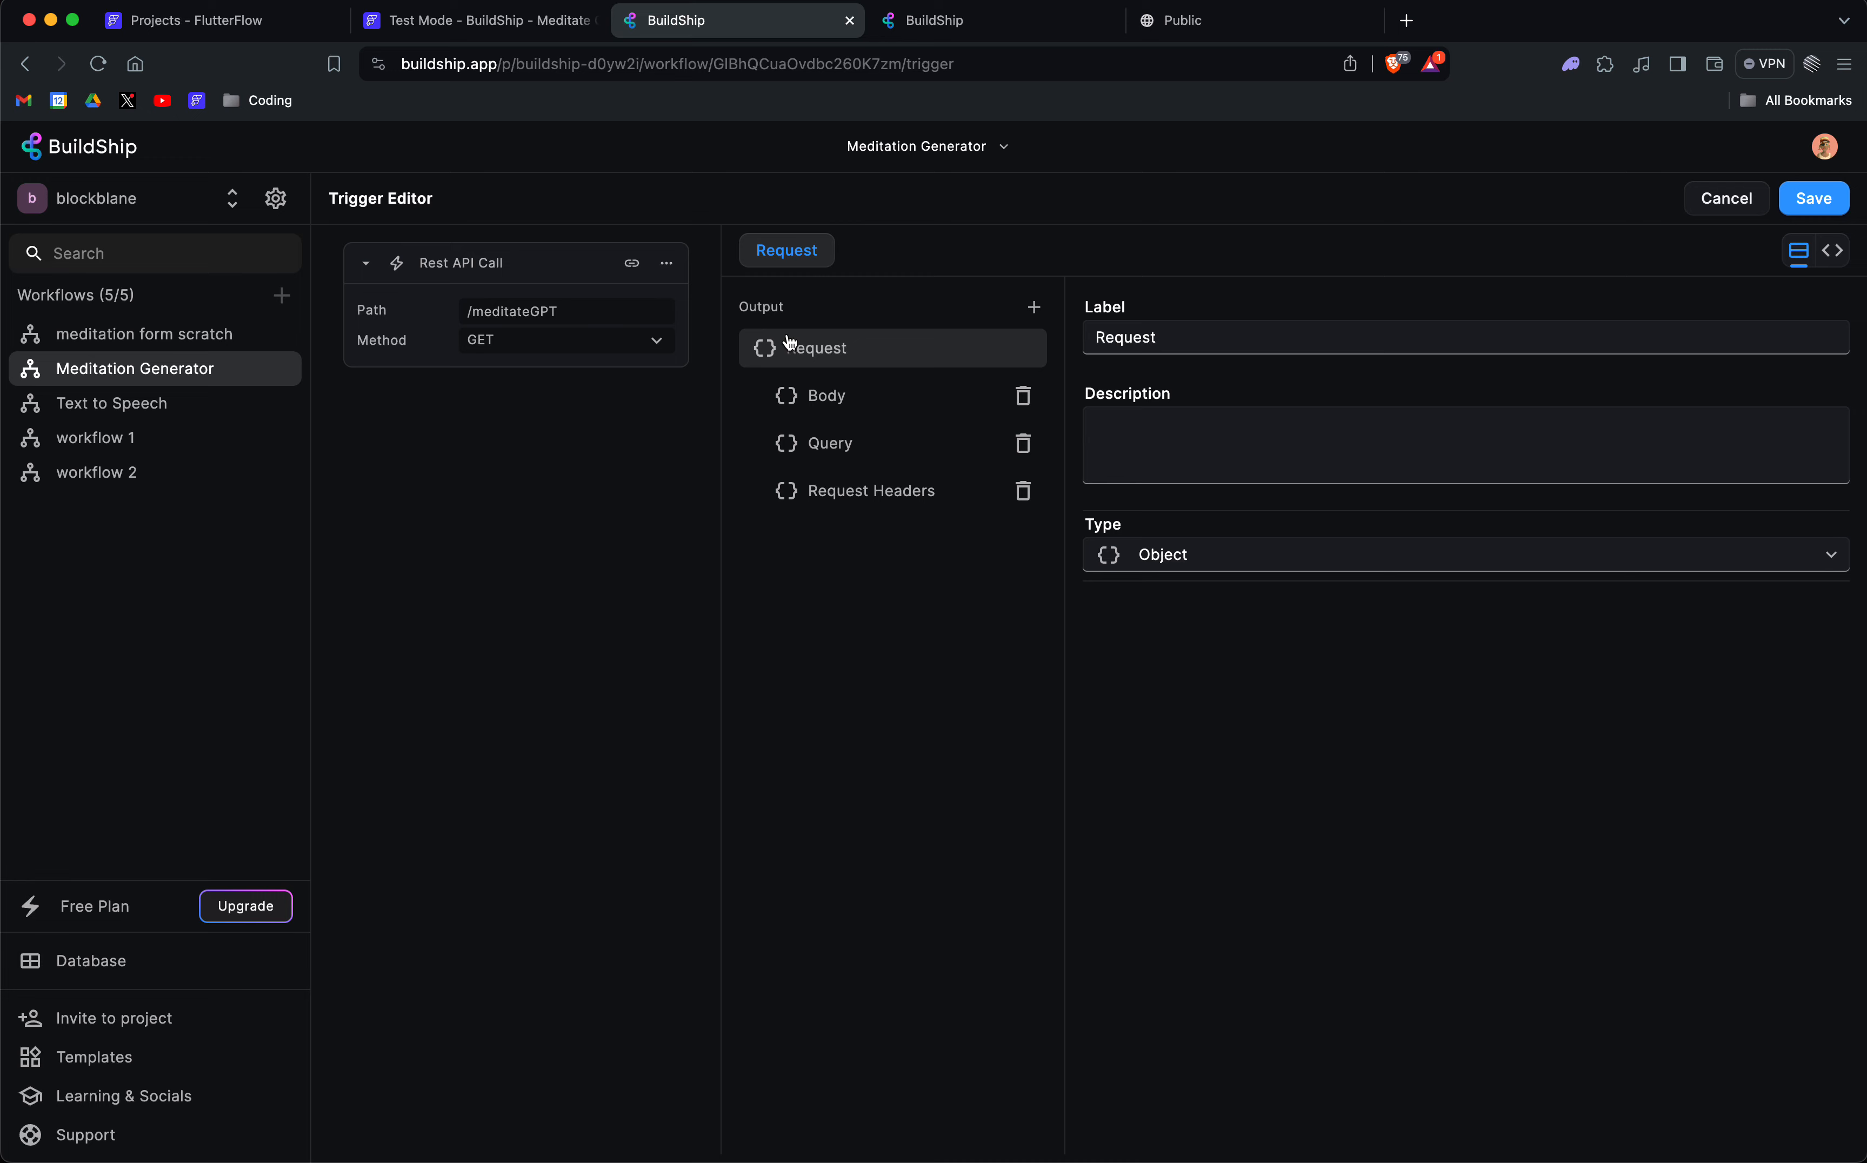
click(871, 462)
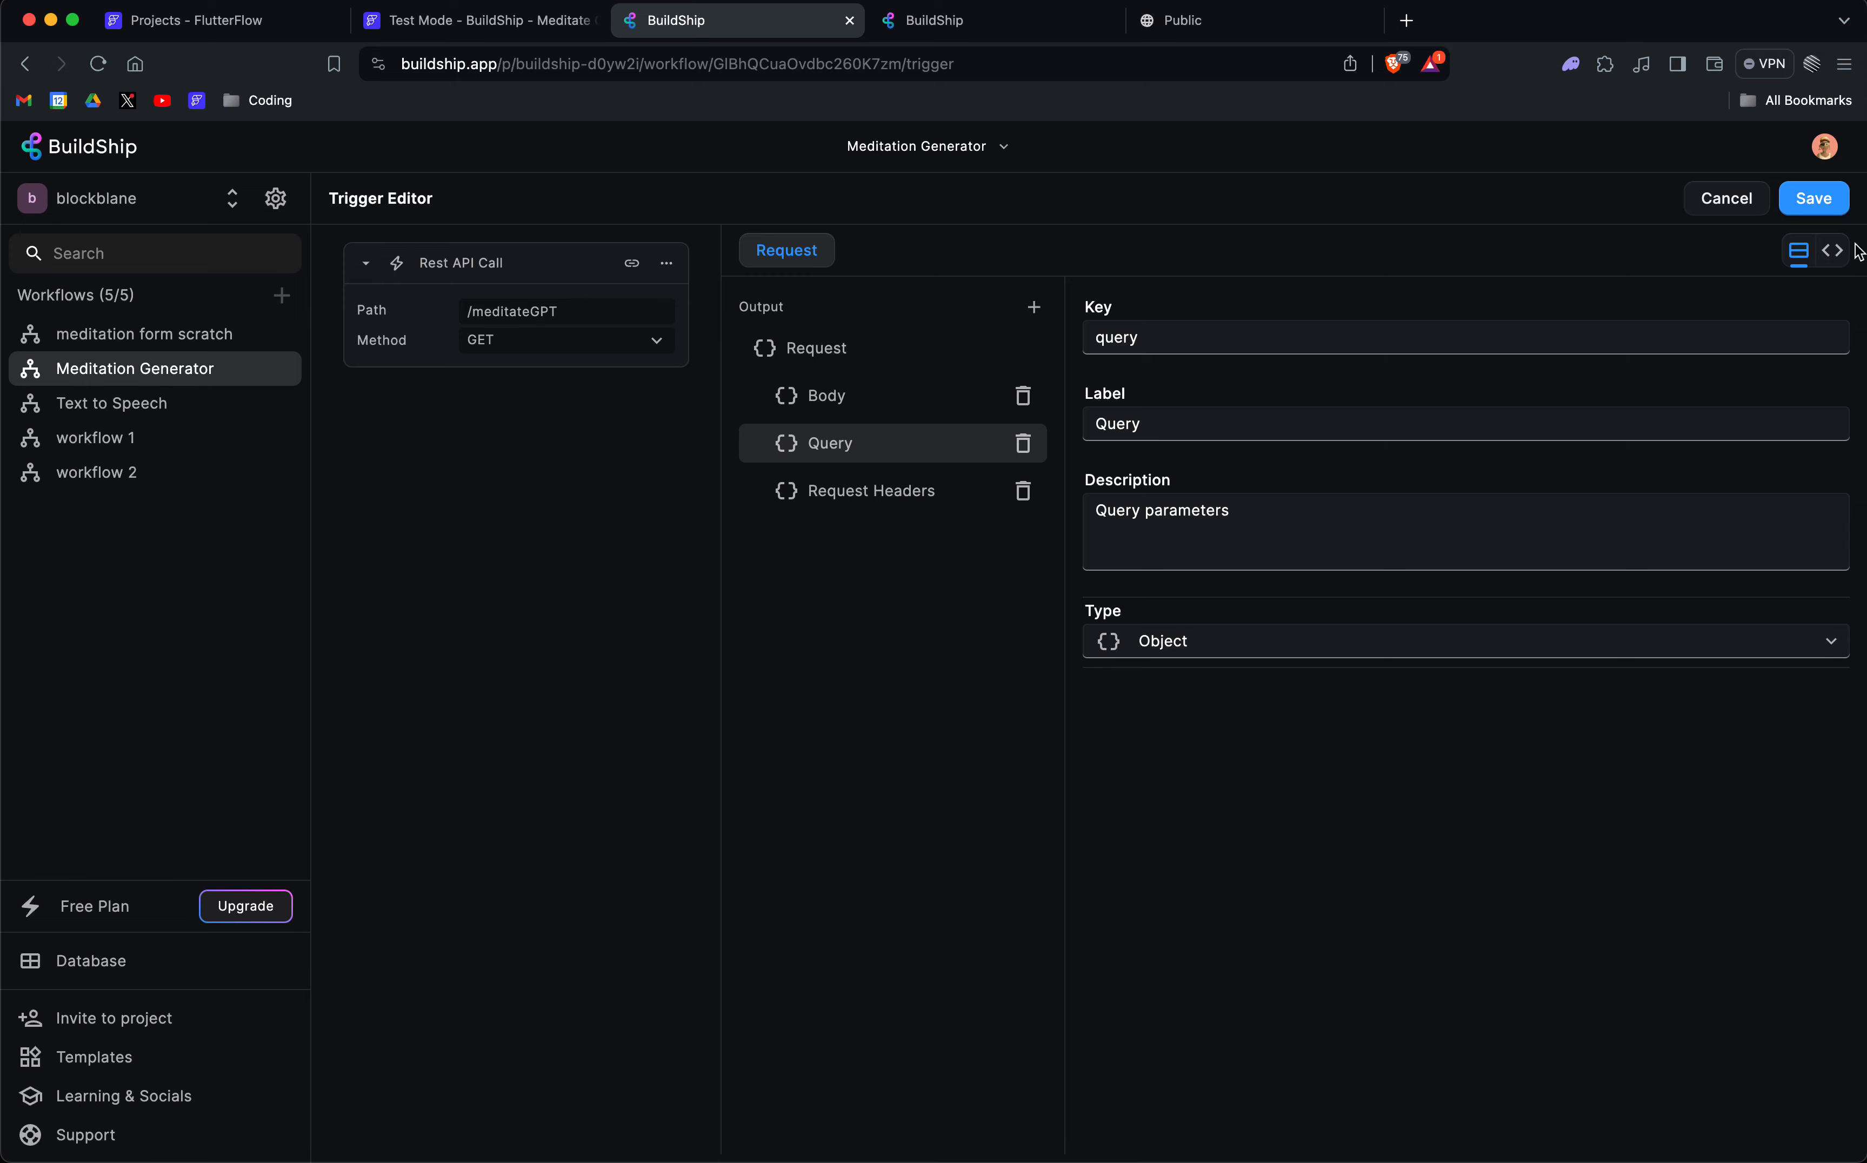
Add an output under the trigger's Query object and set its key to prompt.
click(1030, 308)
click(880, 498)
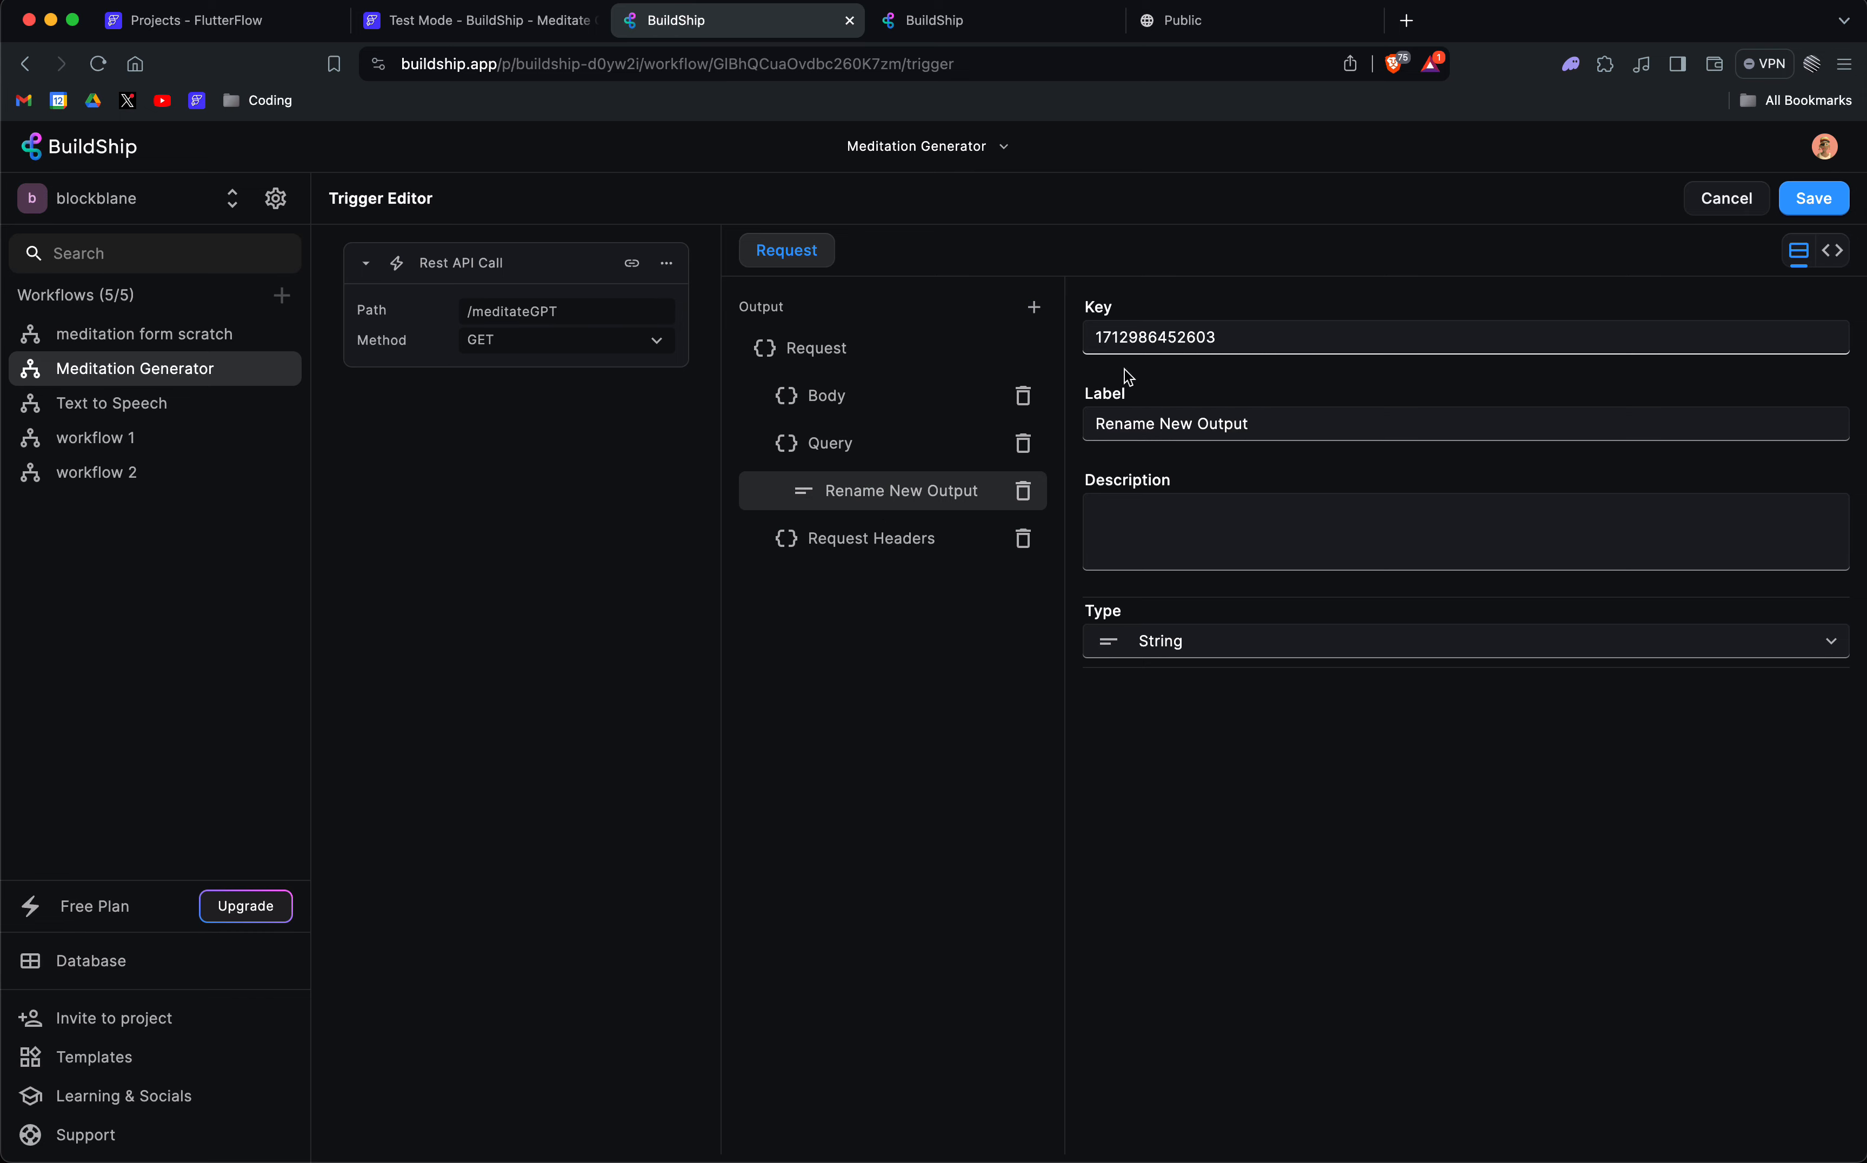
double_click(1142, 333)
text(p)
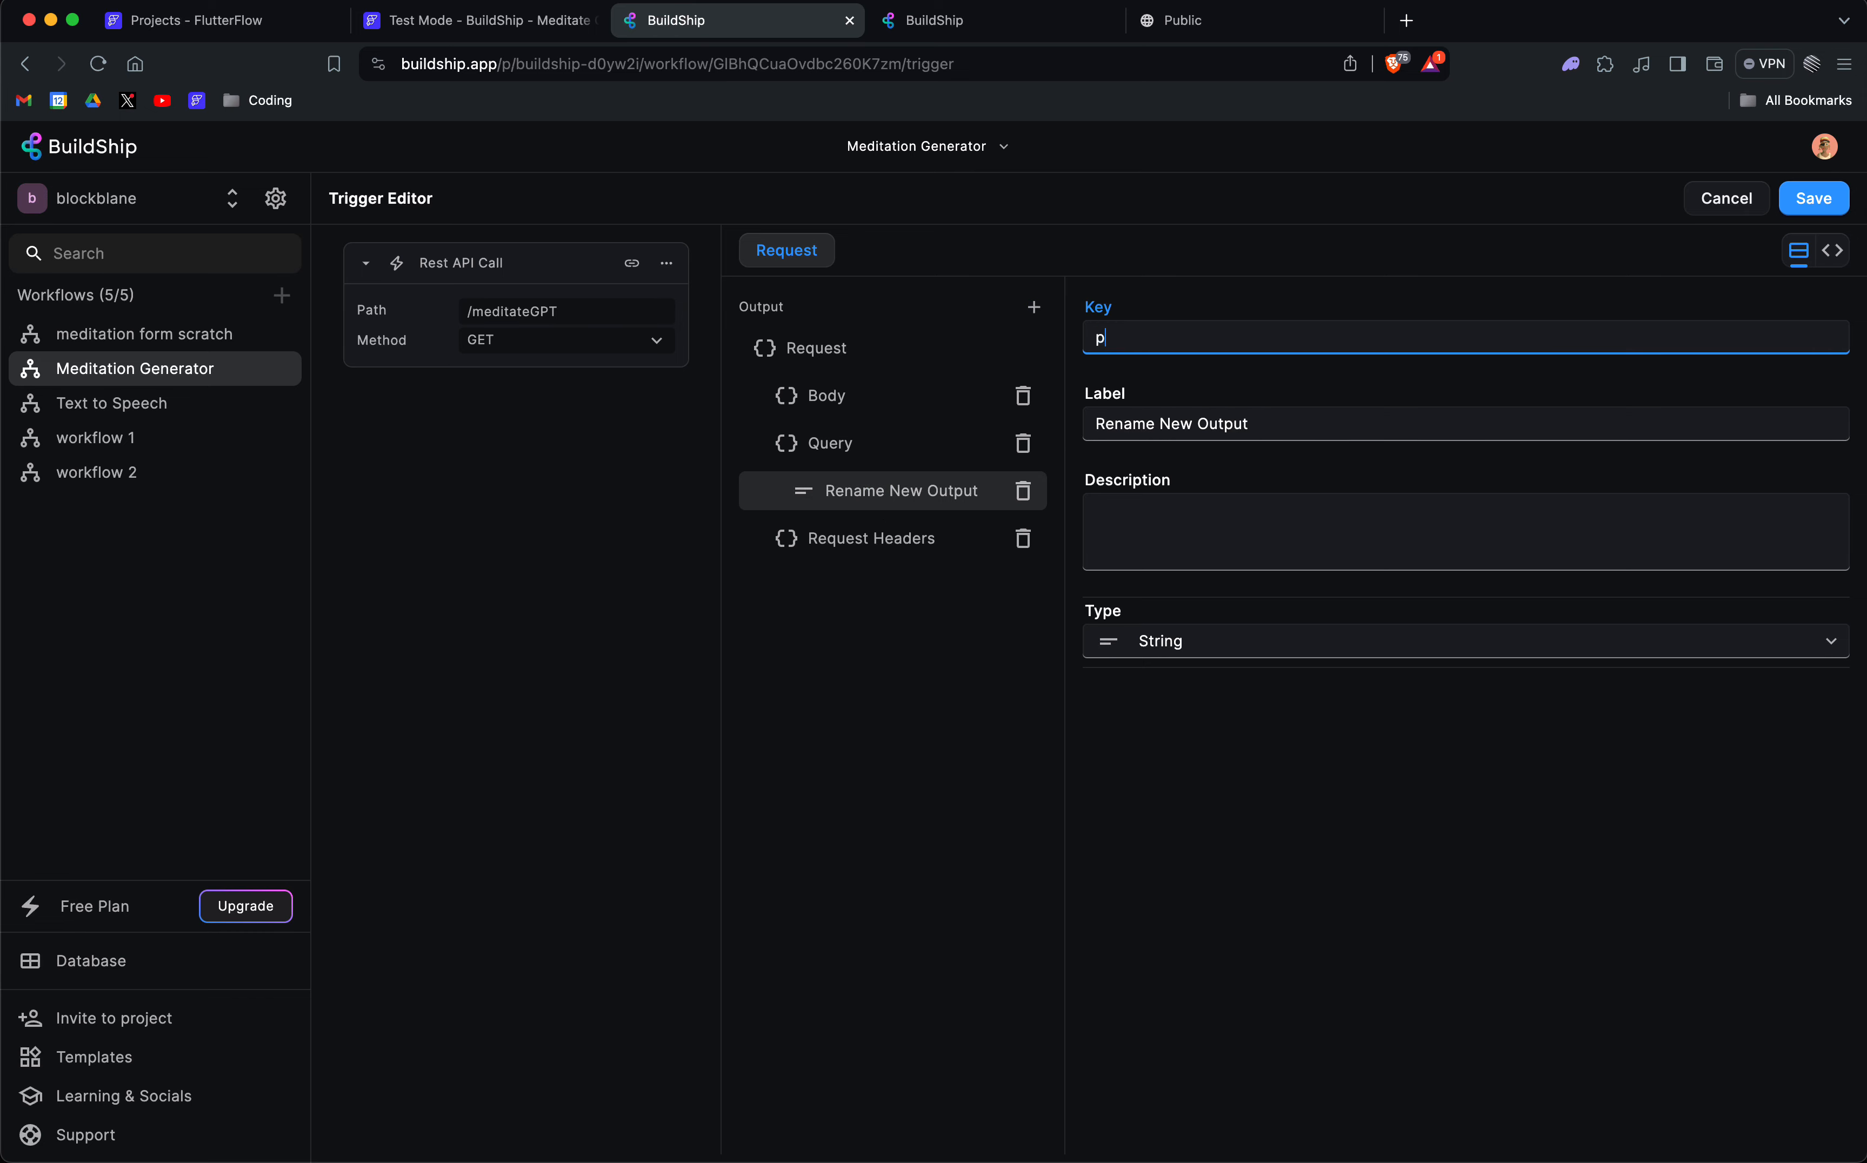
text(rompt)
Add a second output under the Query object and compare the keys of the two new outputs.
click(1032, 307)
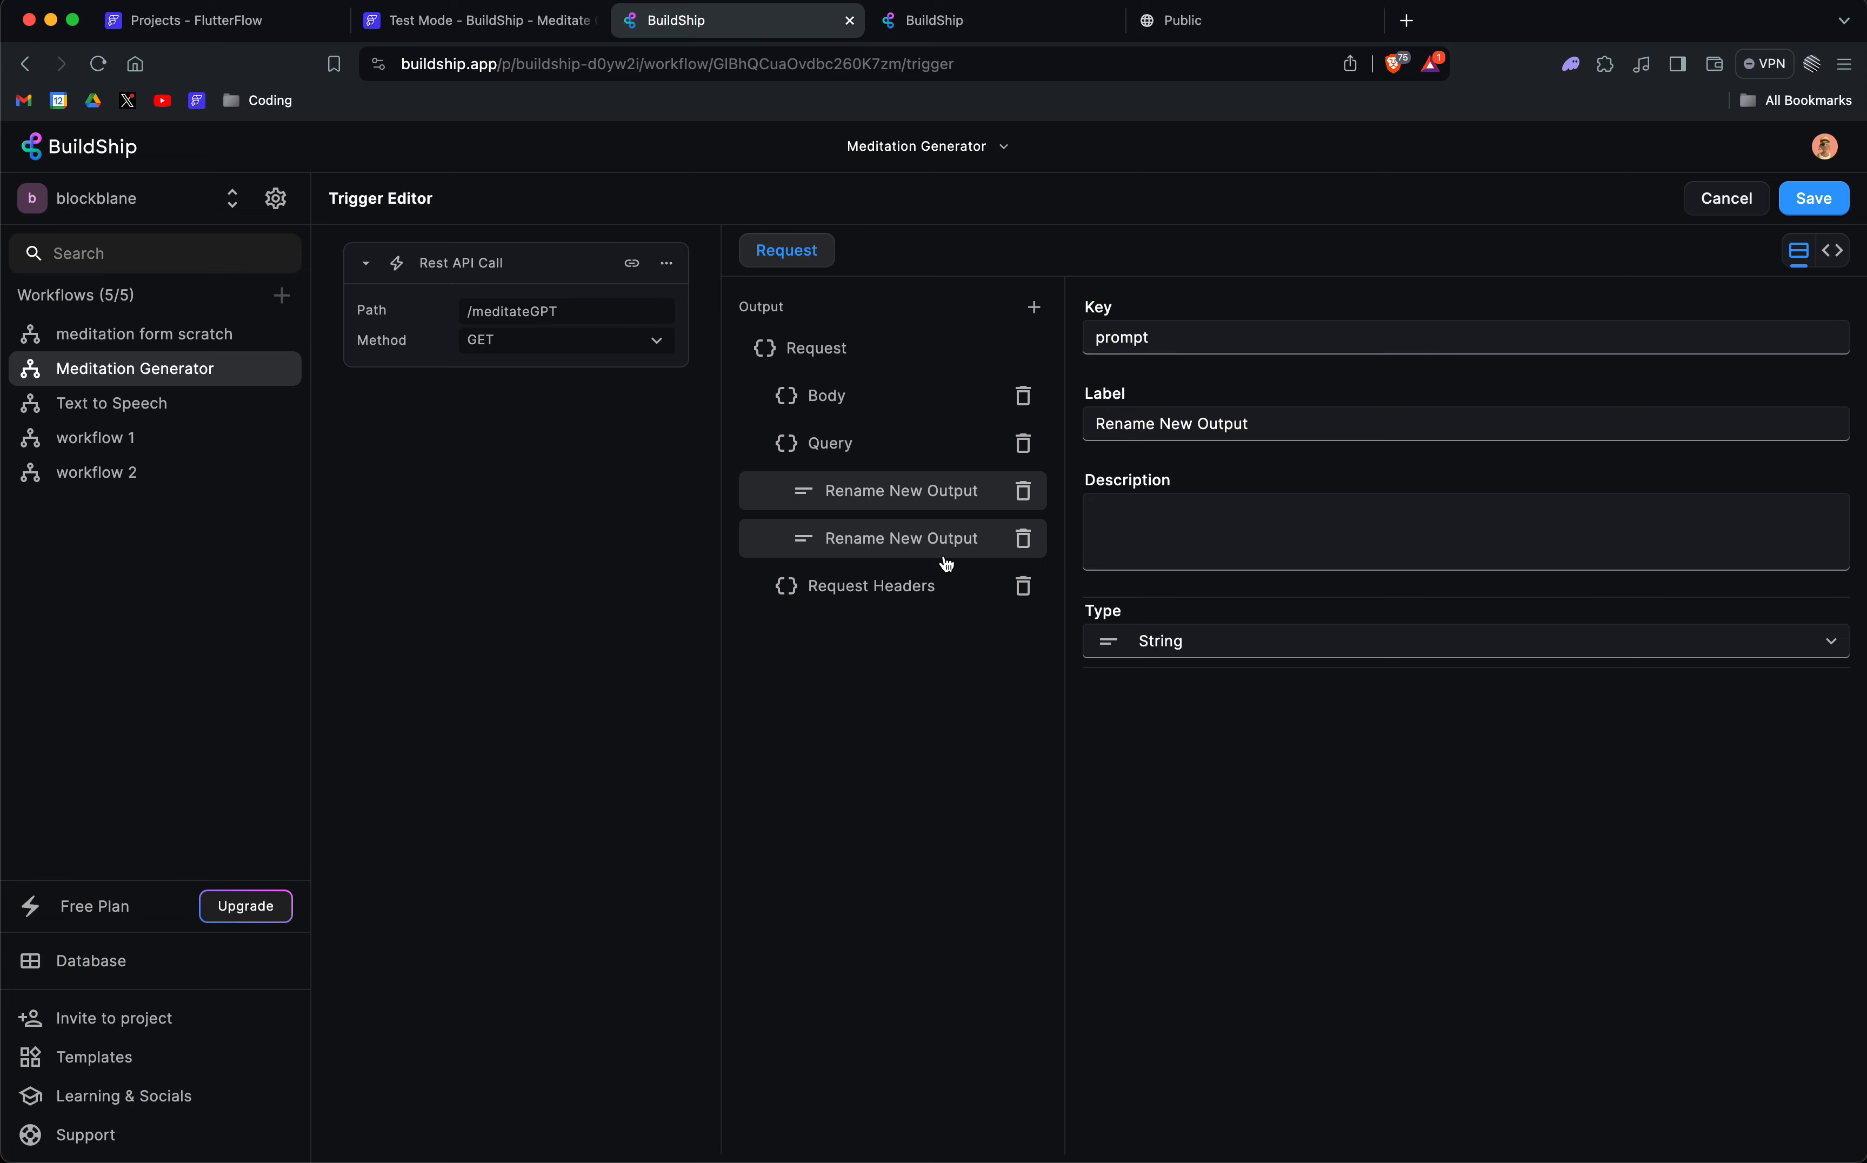
click(899, 541)
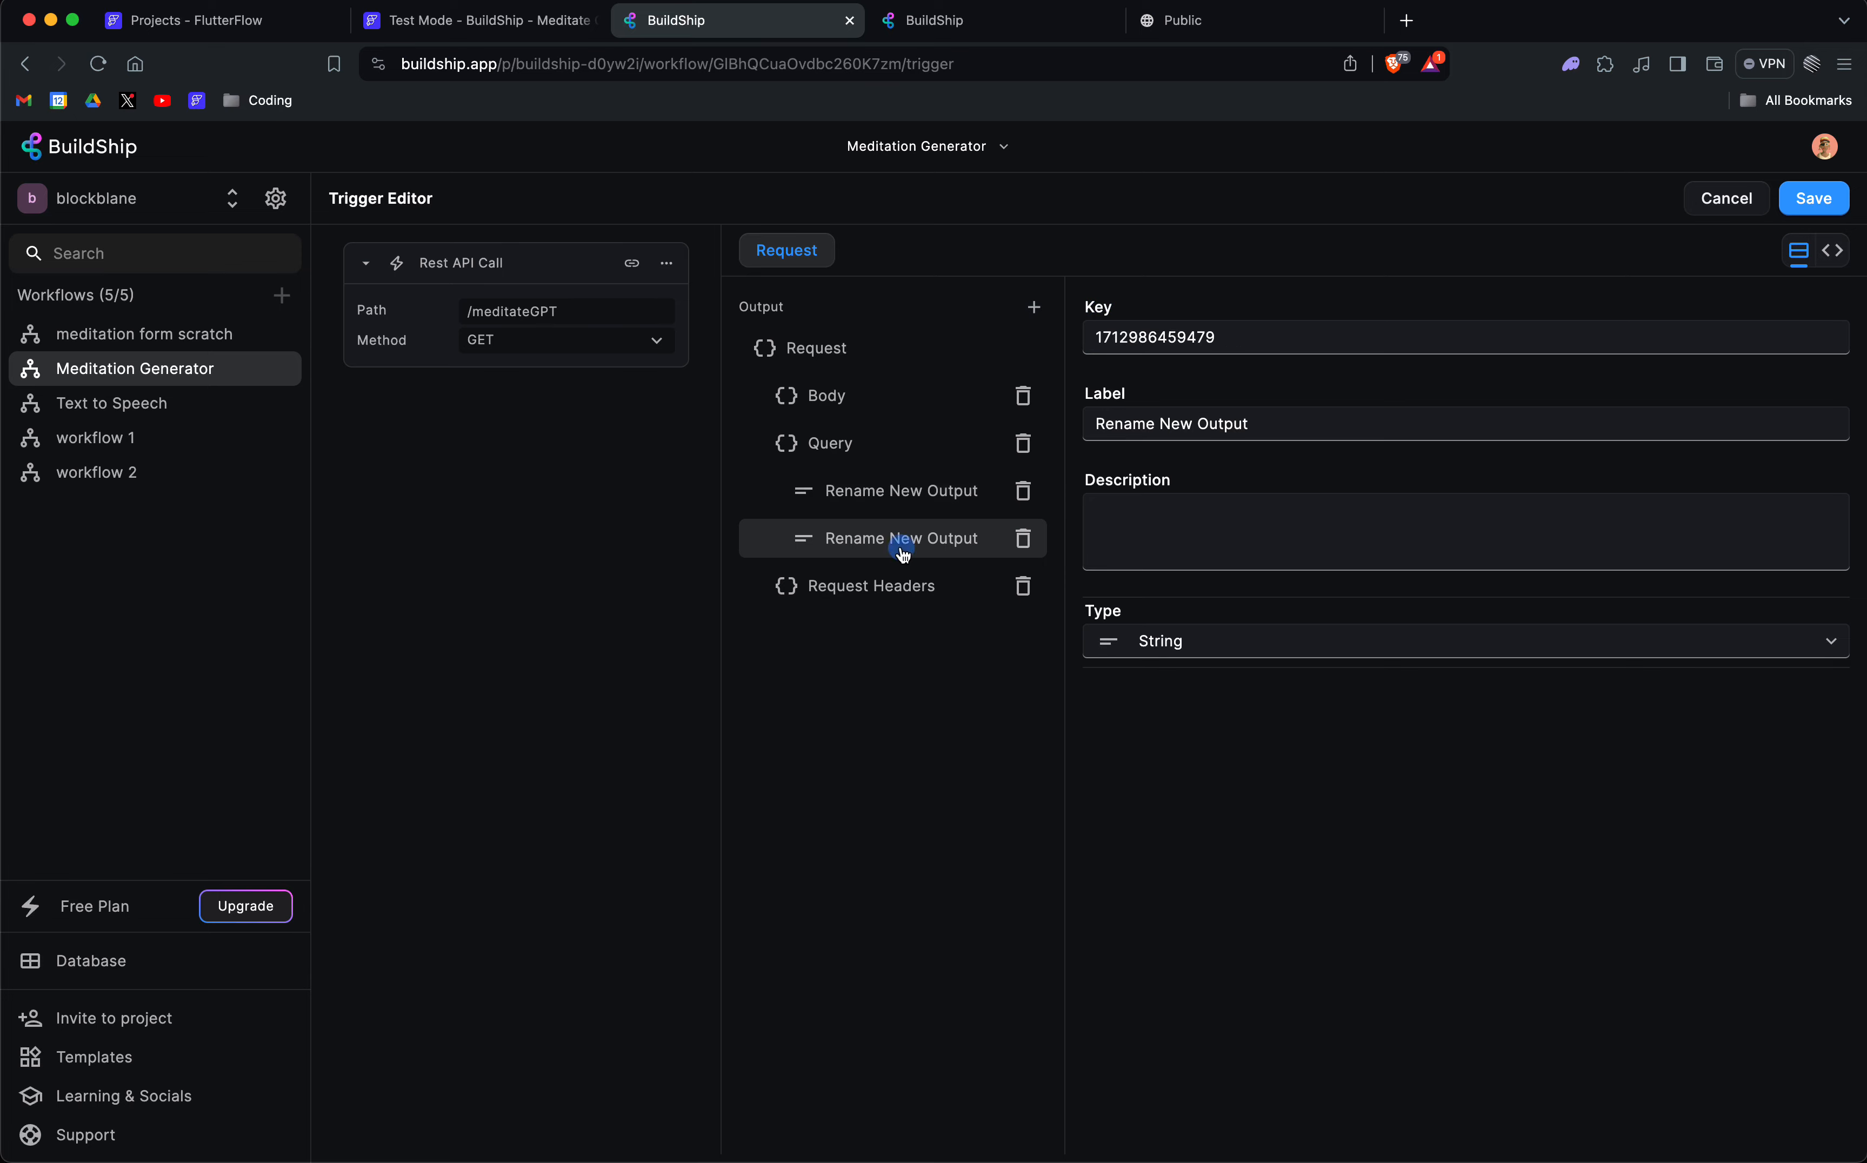
click(910, 500)
click(934, 538)
click(895, 492)
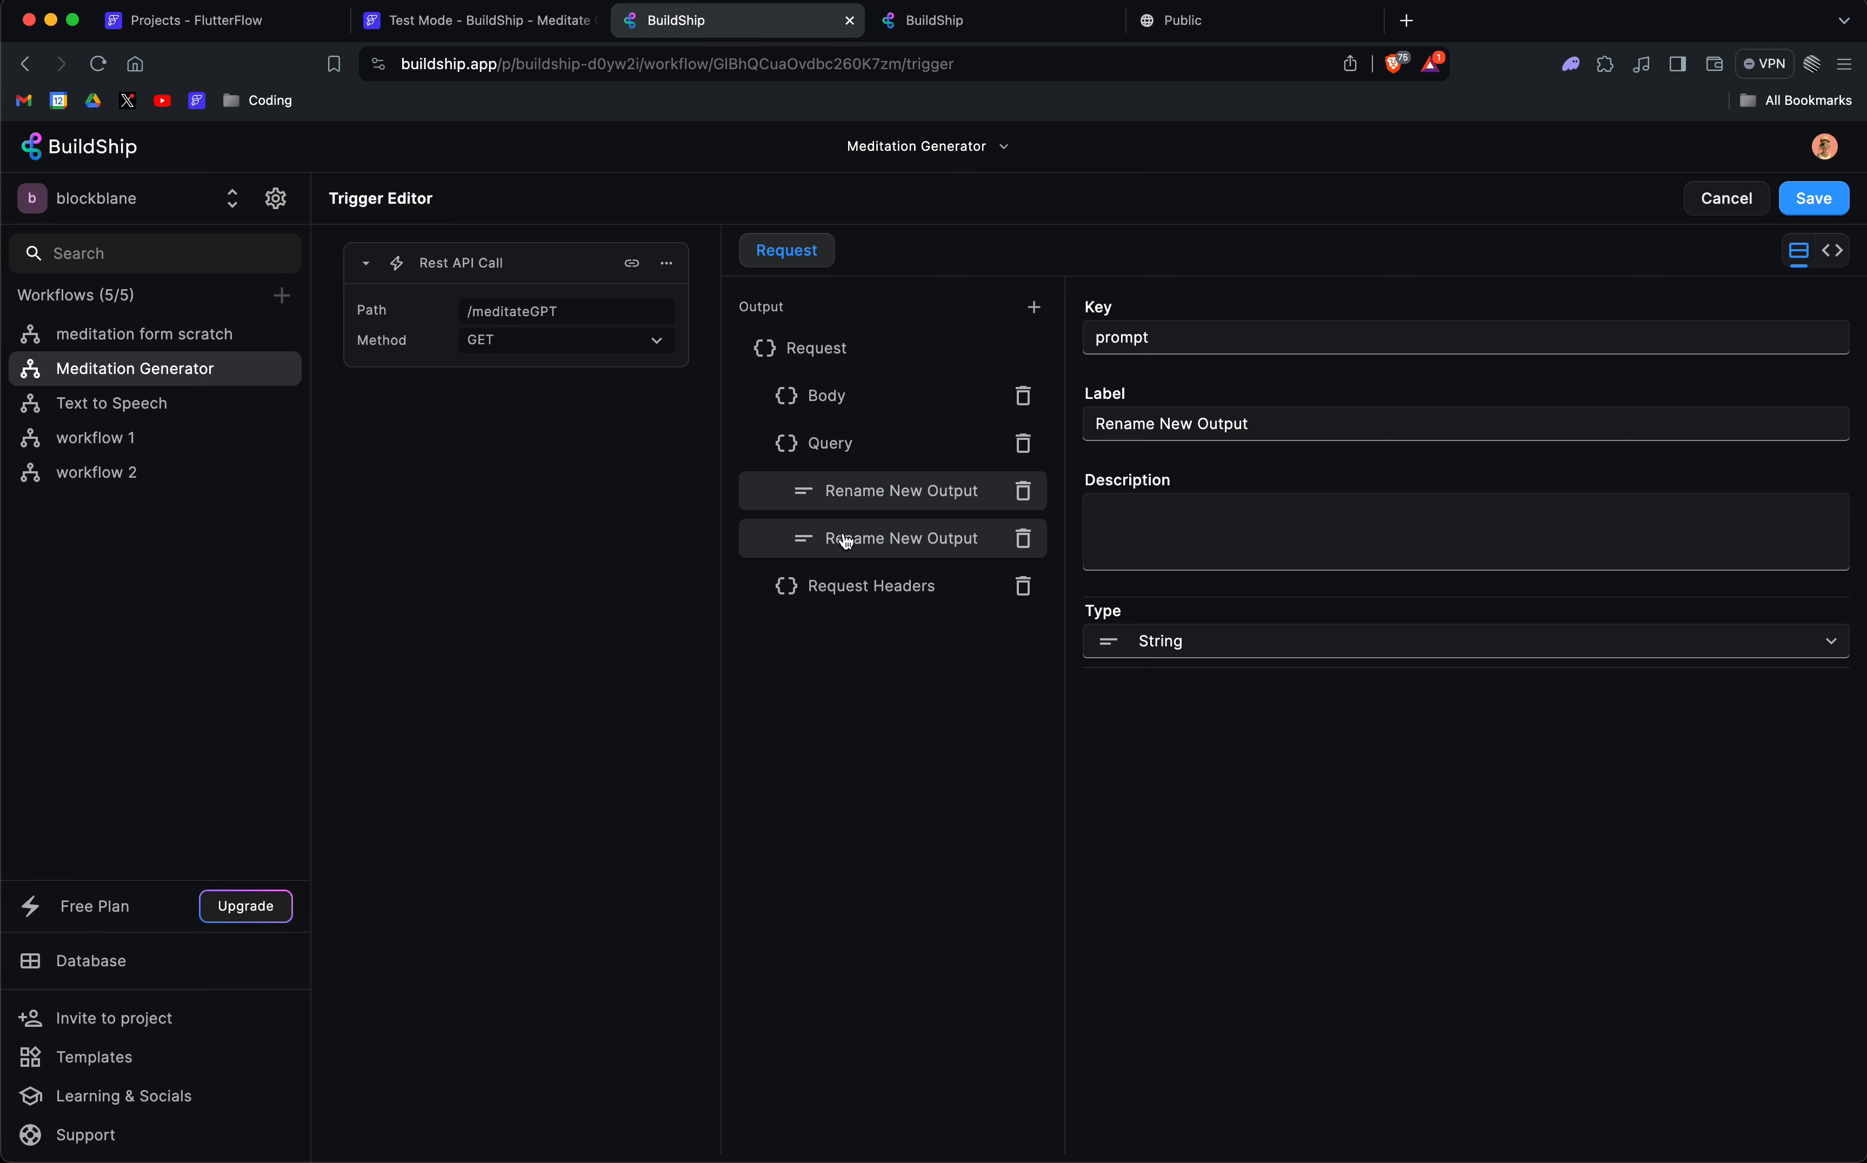
Delete both new outputs under the Query object and close the trigger editor, saving the changes.
click(1022, 490)
click(1023, 491)
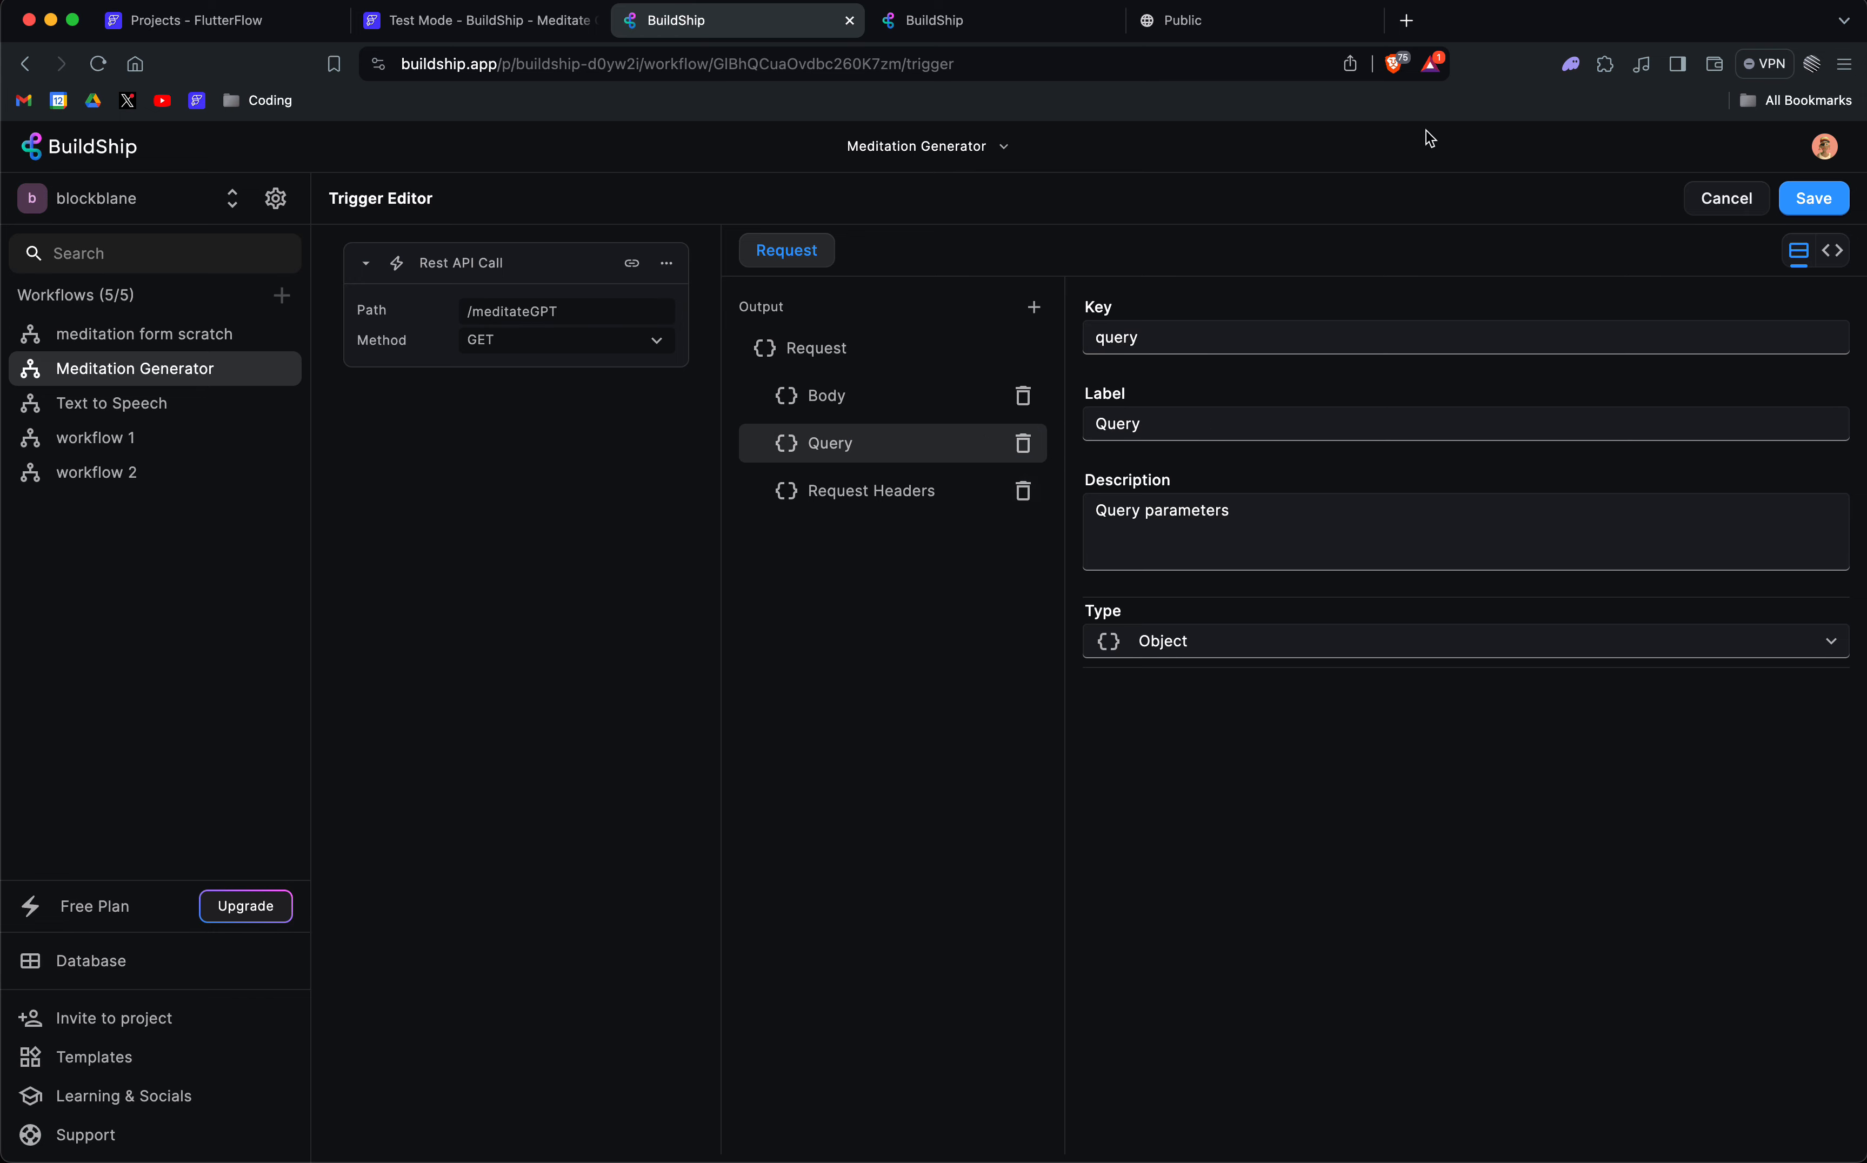
click(1751, 202)
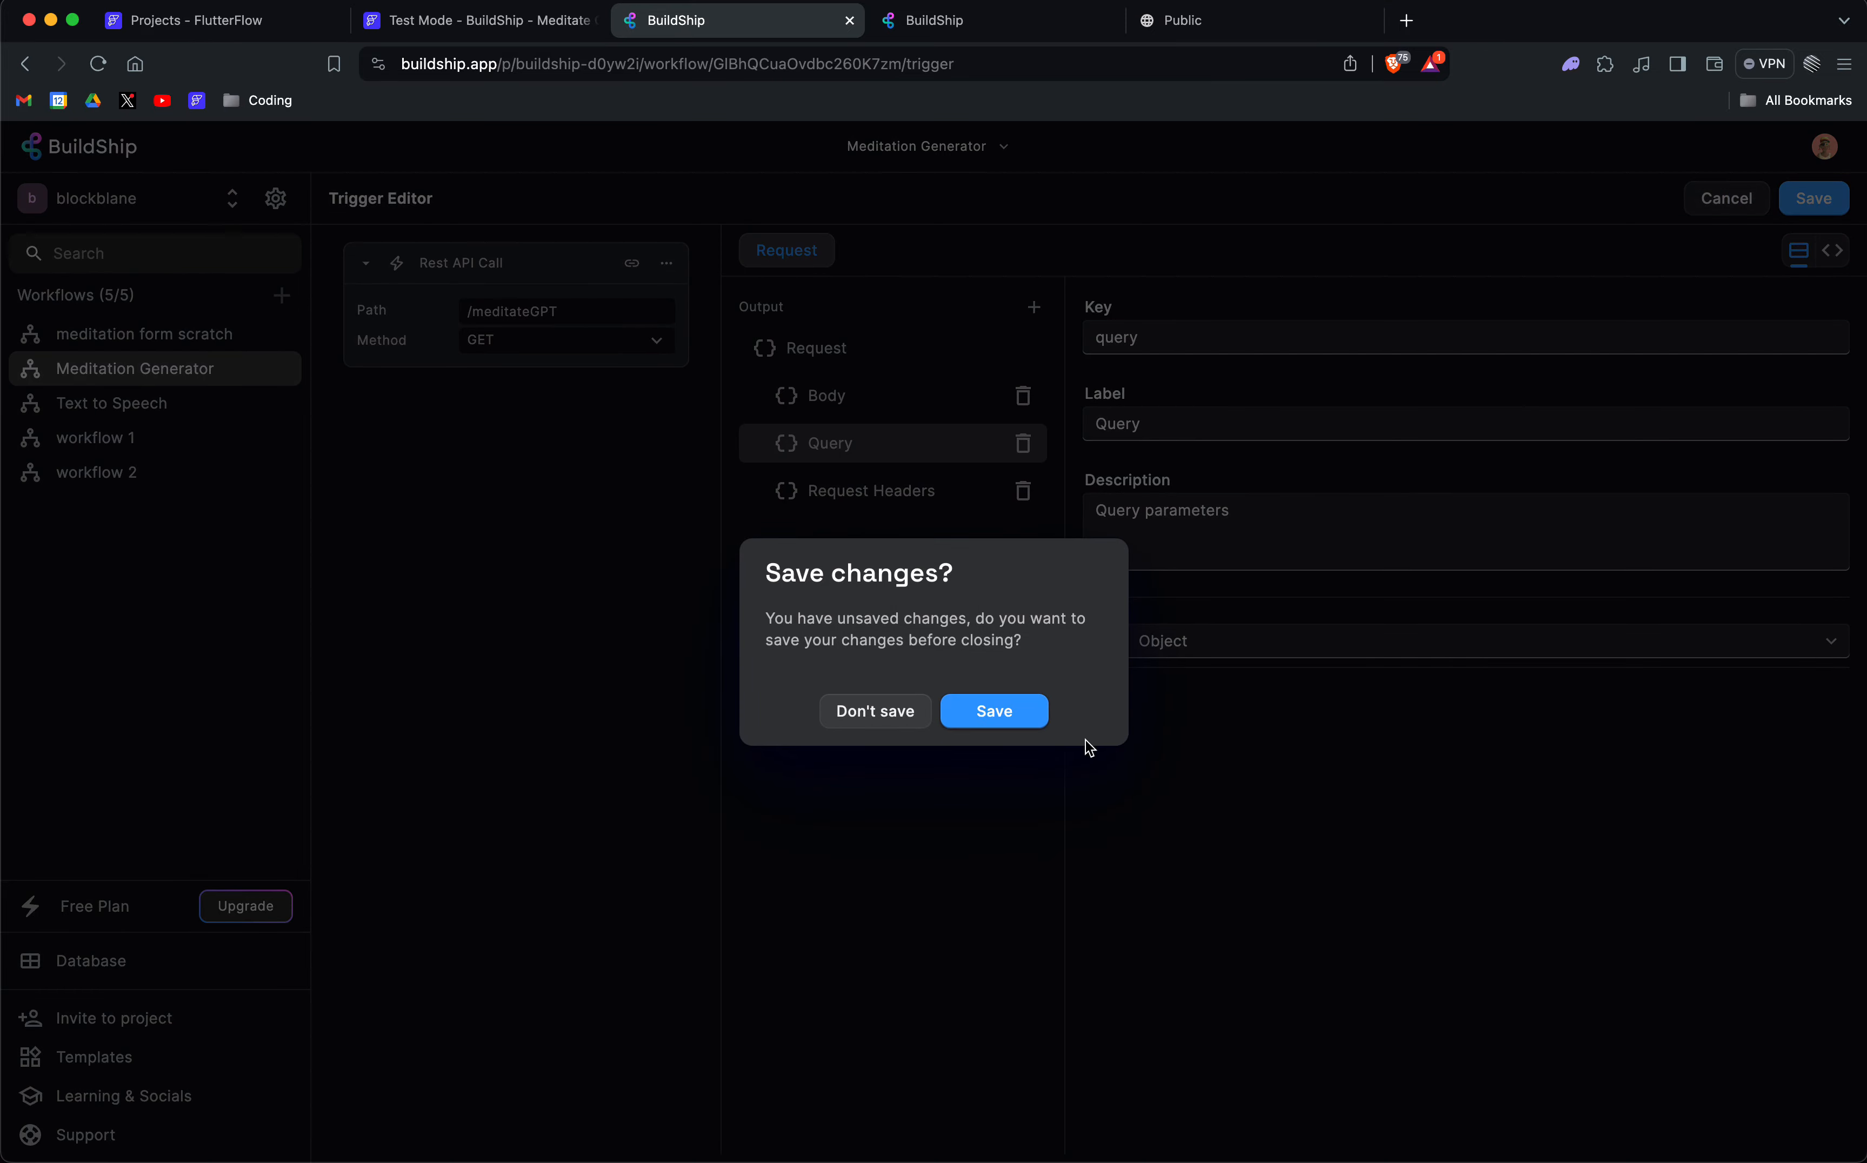
click(1009, 714)
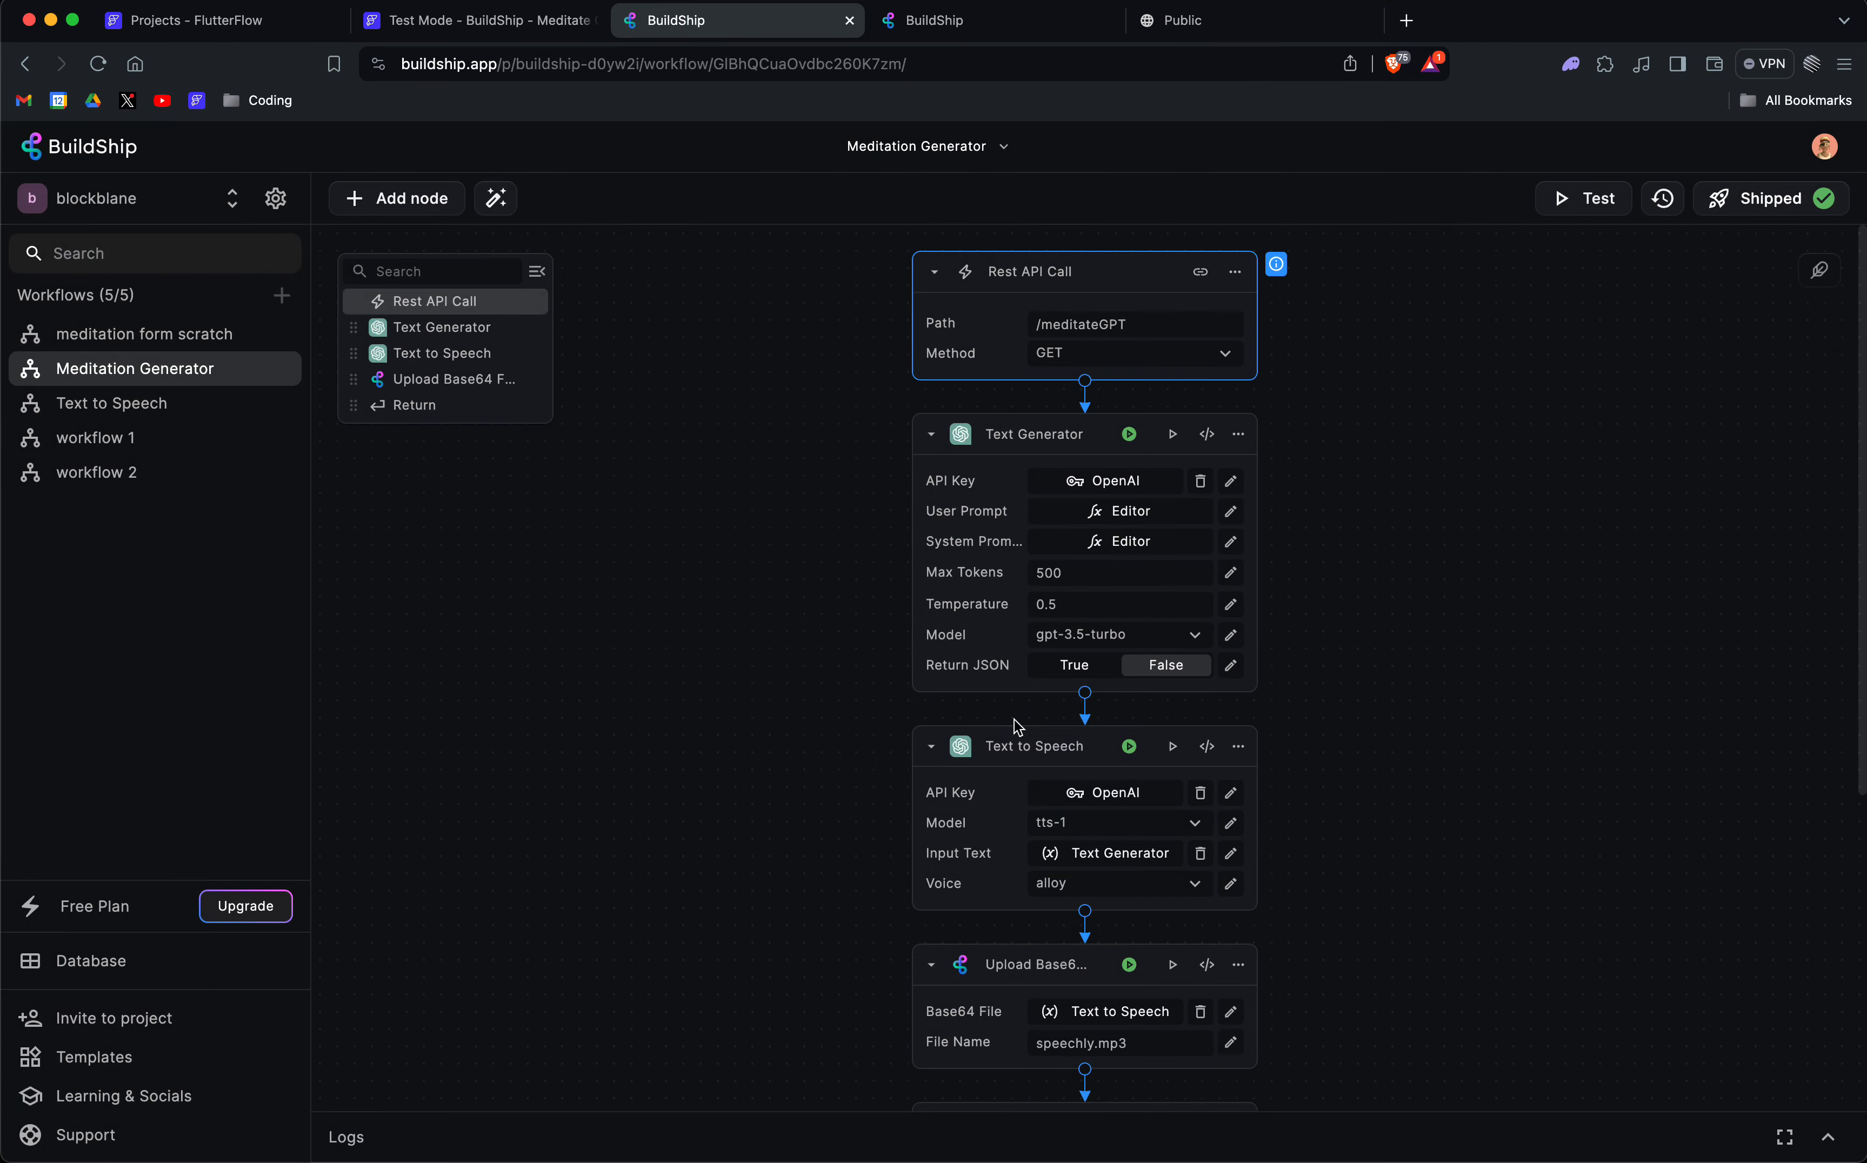
Examine the Text Generator's User Prompt expression and compare it with the Description field in the Meditate GPT test app.
click(1232, 511)
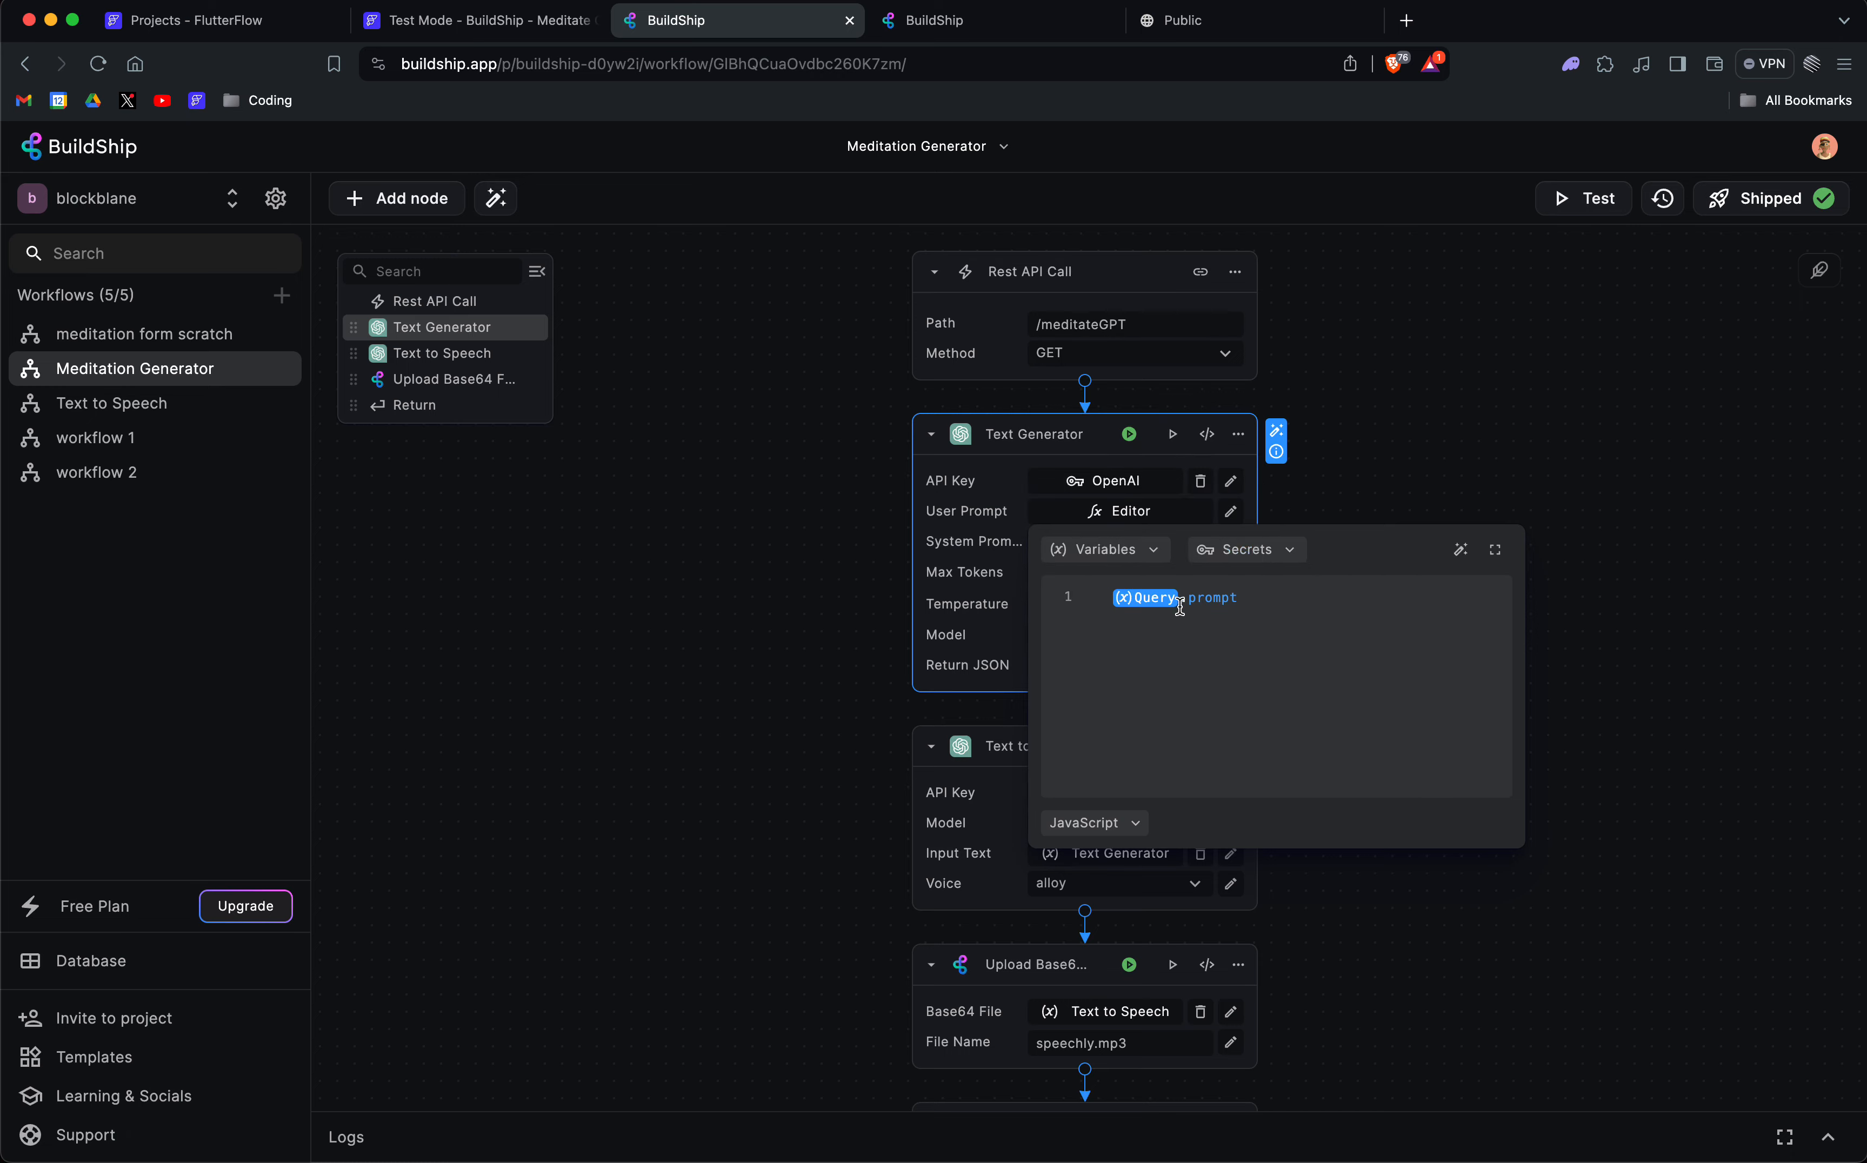
click(1213, 598)
click(1244, 594)
click(477, 20)
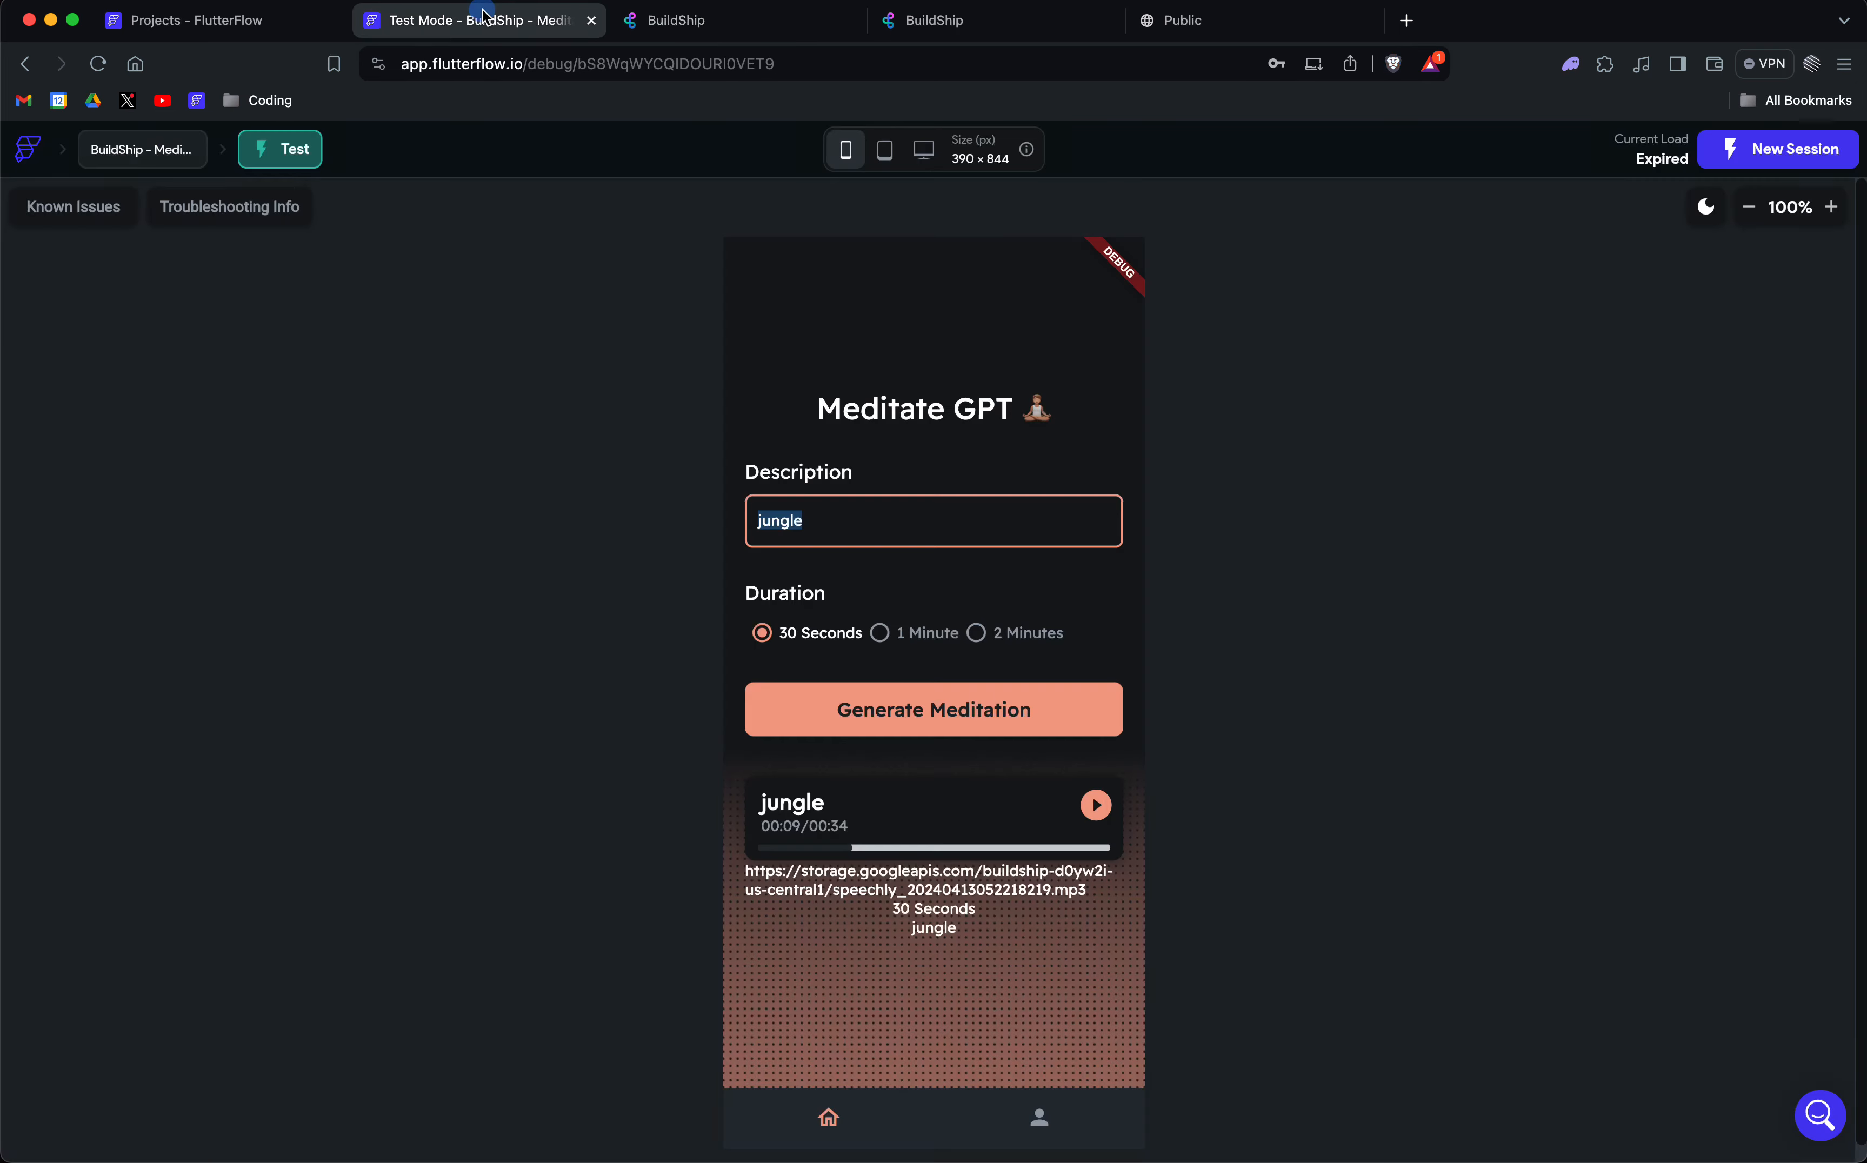
click(705, 9)
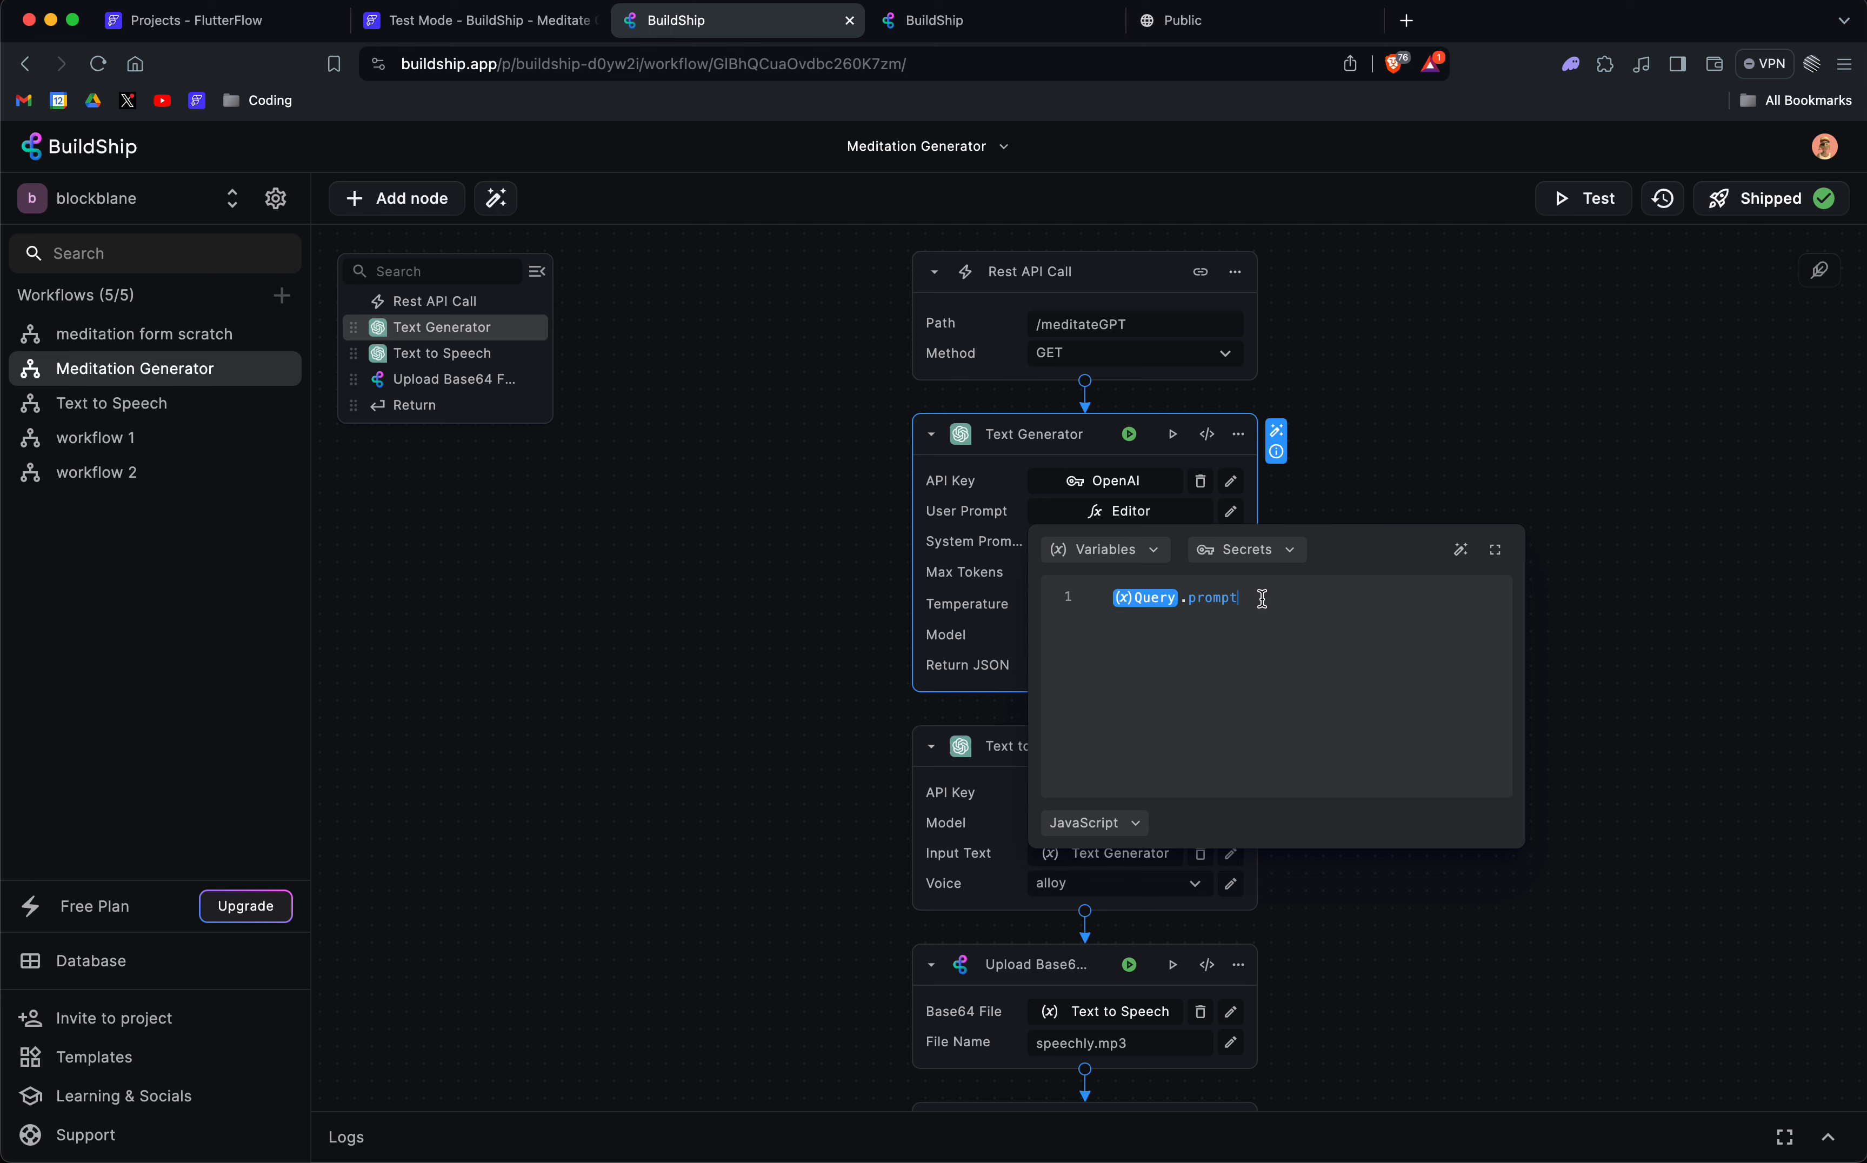
click(1432, 466)
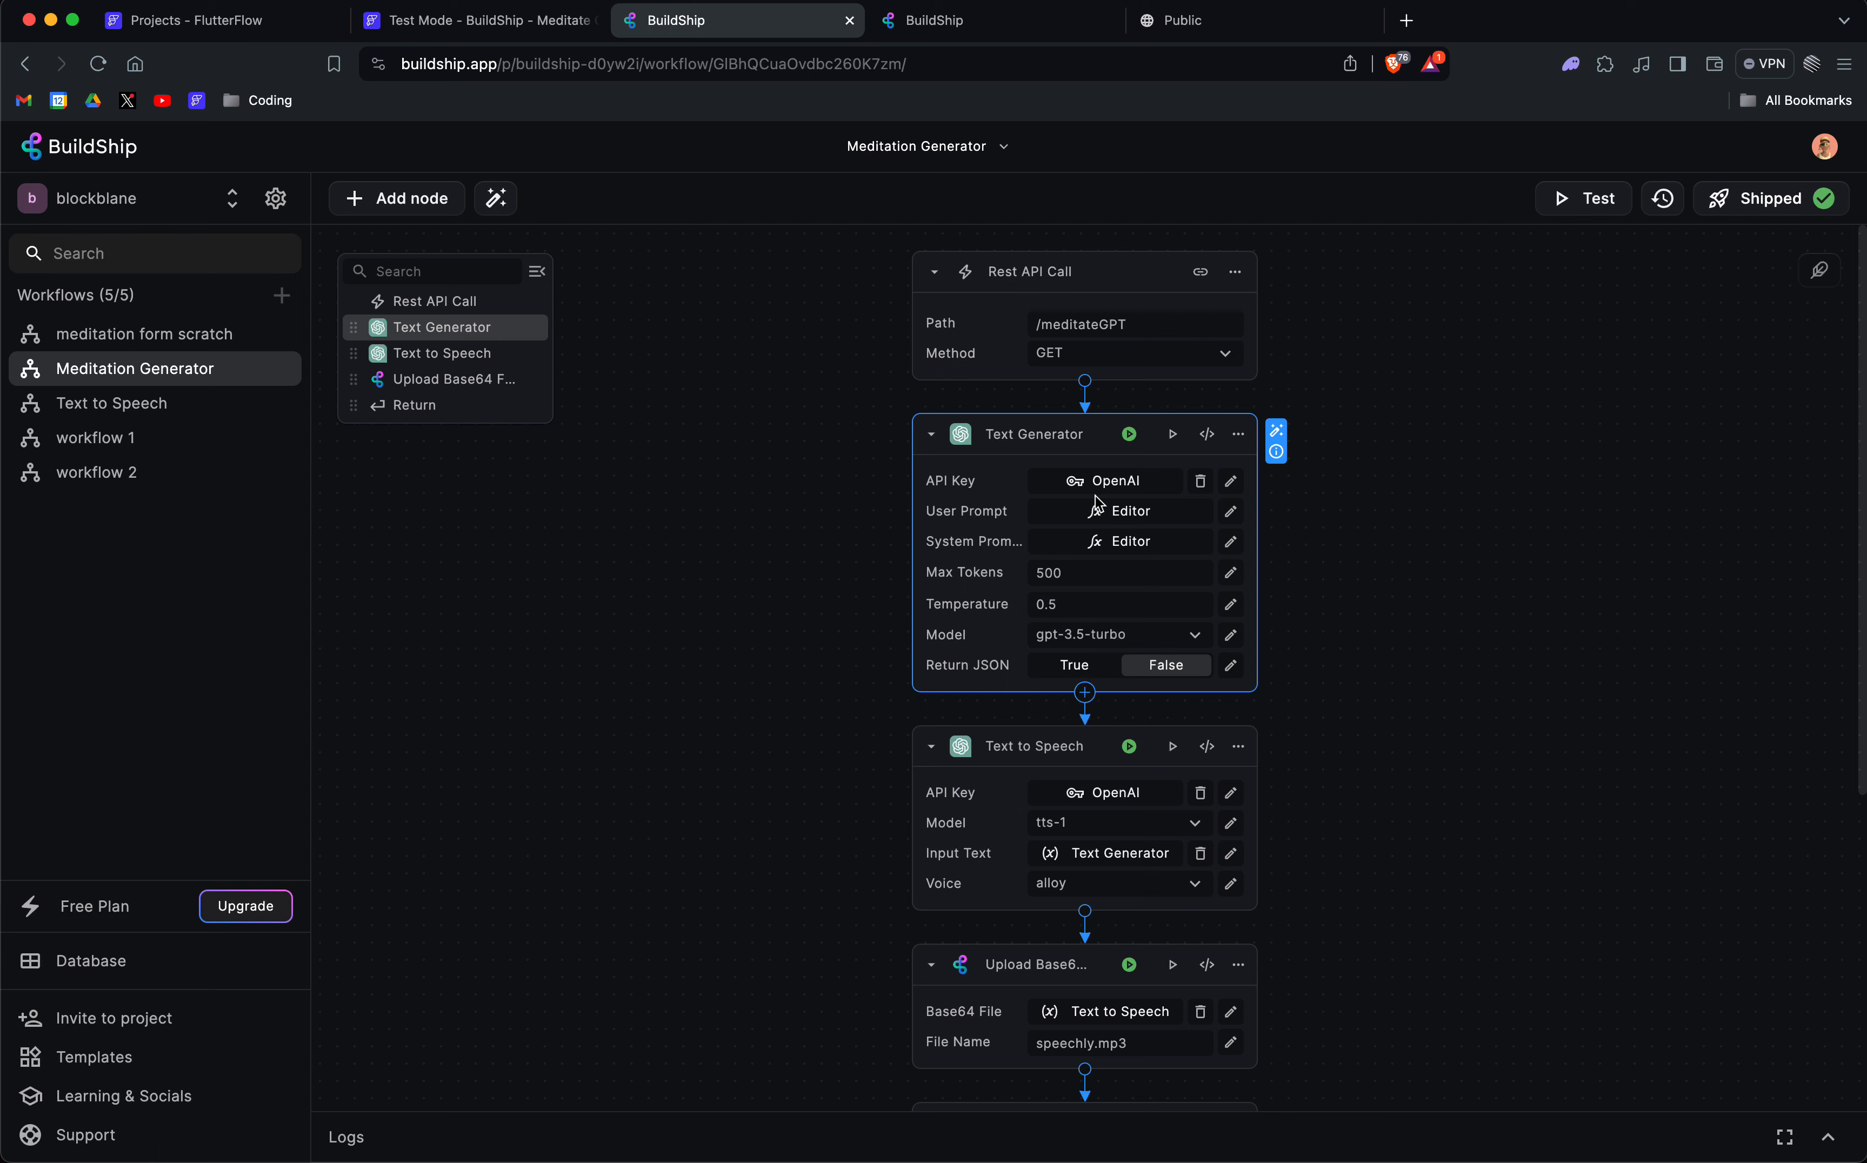
Examine the Text Generator's System Prompt expression and compare its duration parameter with the Duration options in the test app.
click(1232, 544)
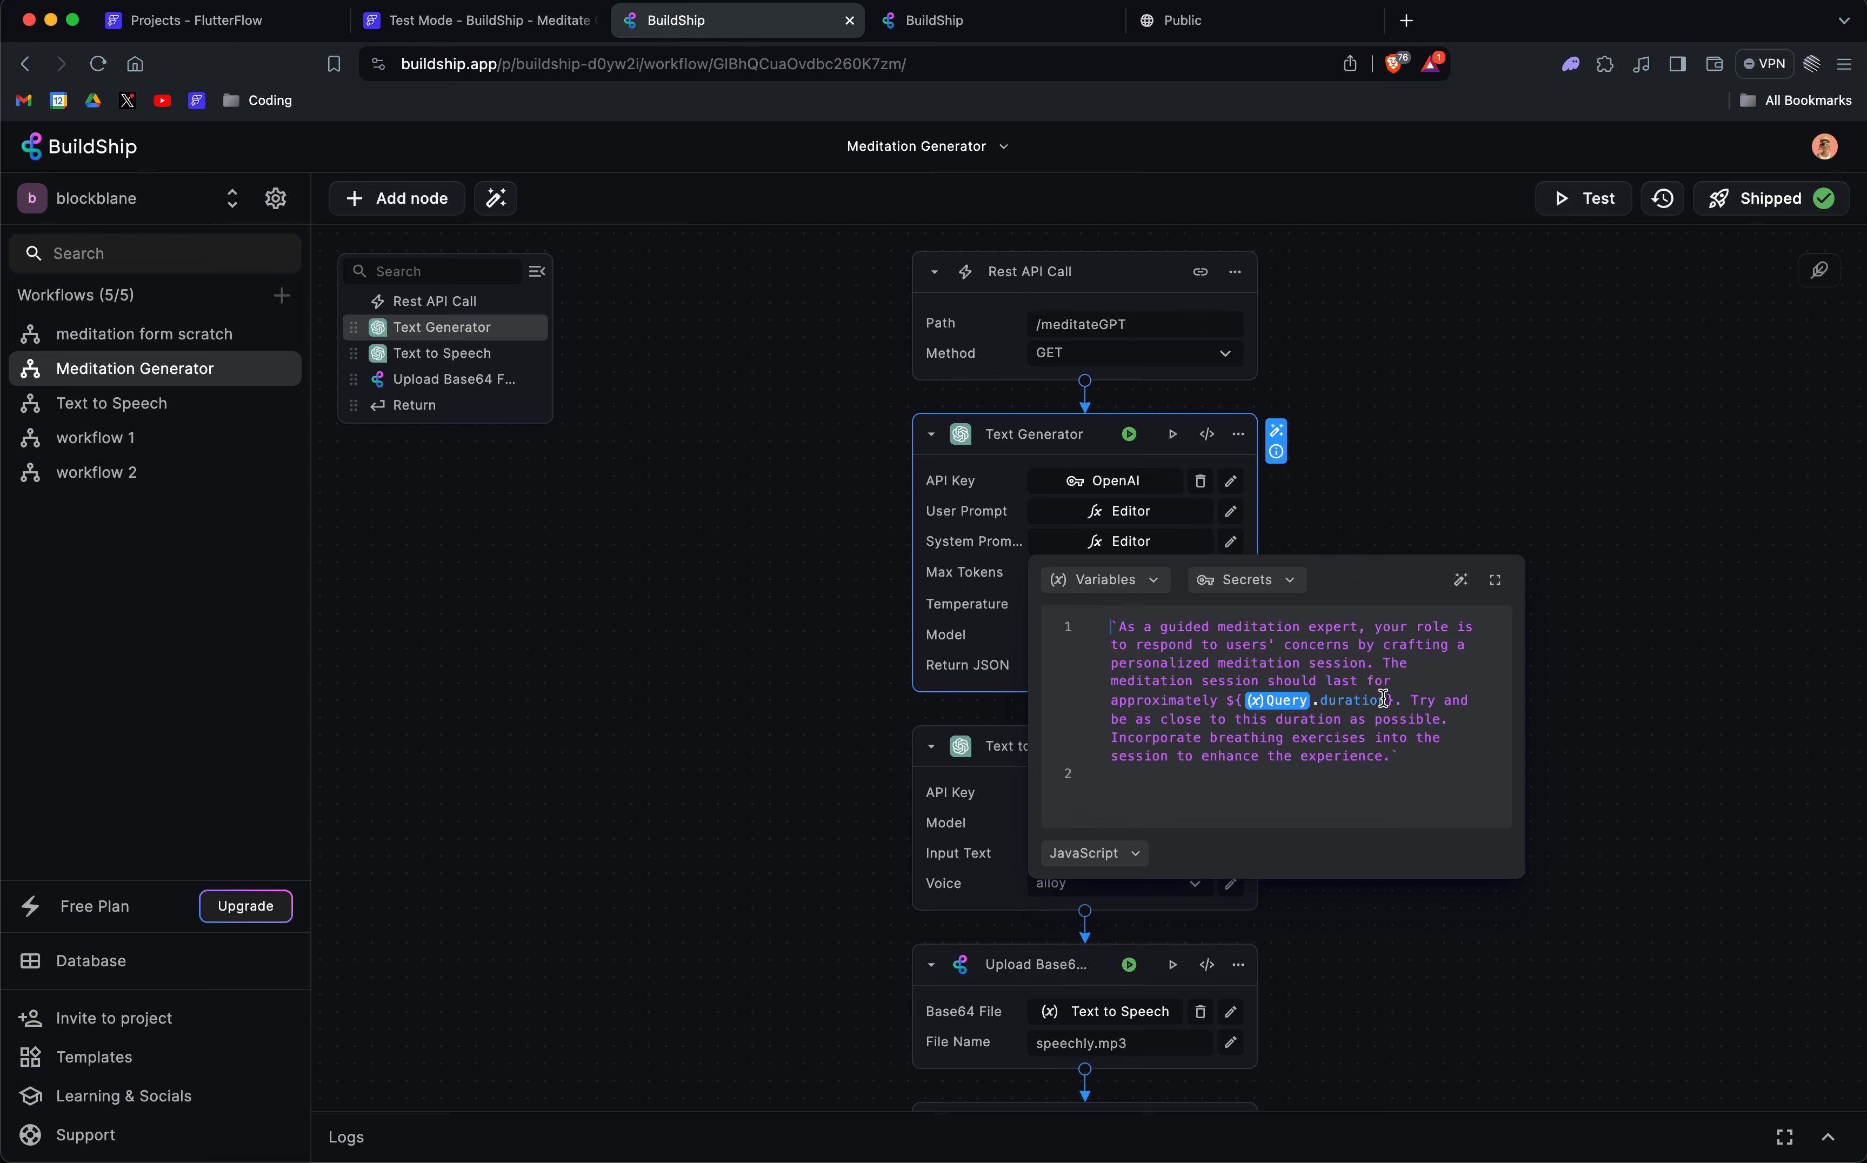
click(462, 20)
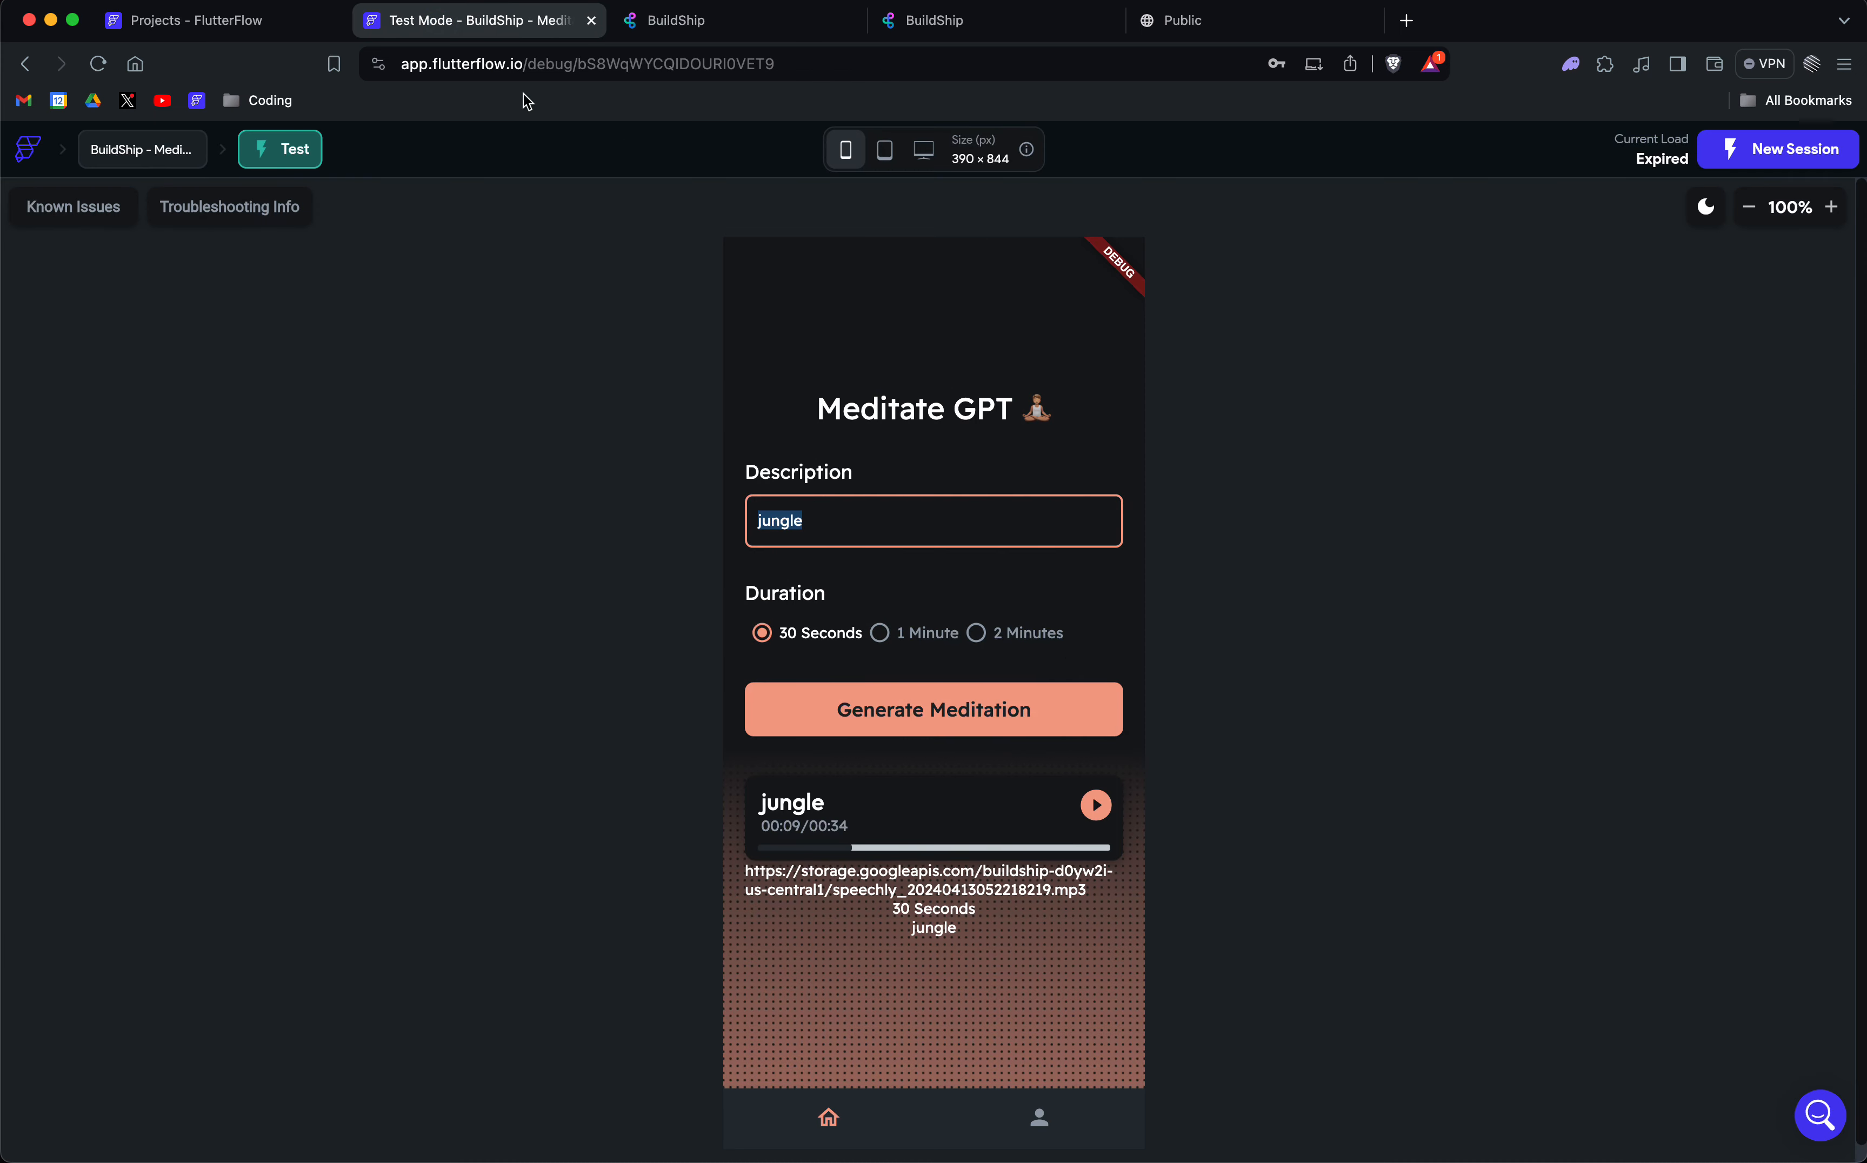
click(677, 20)
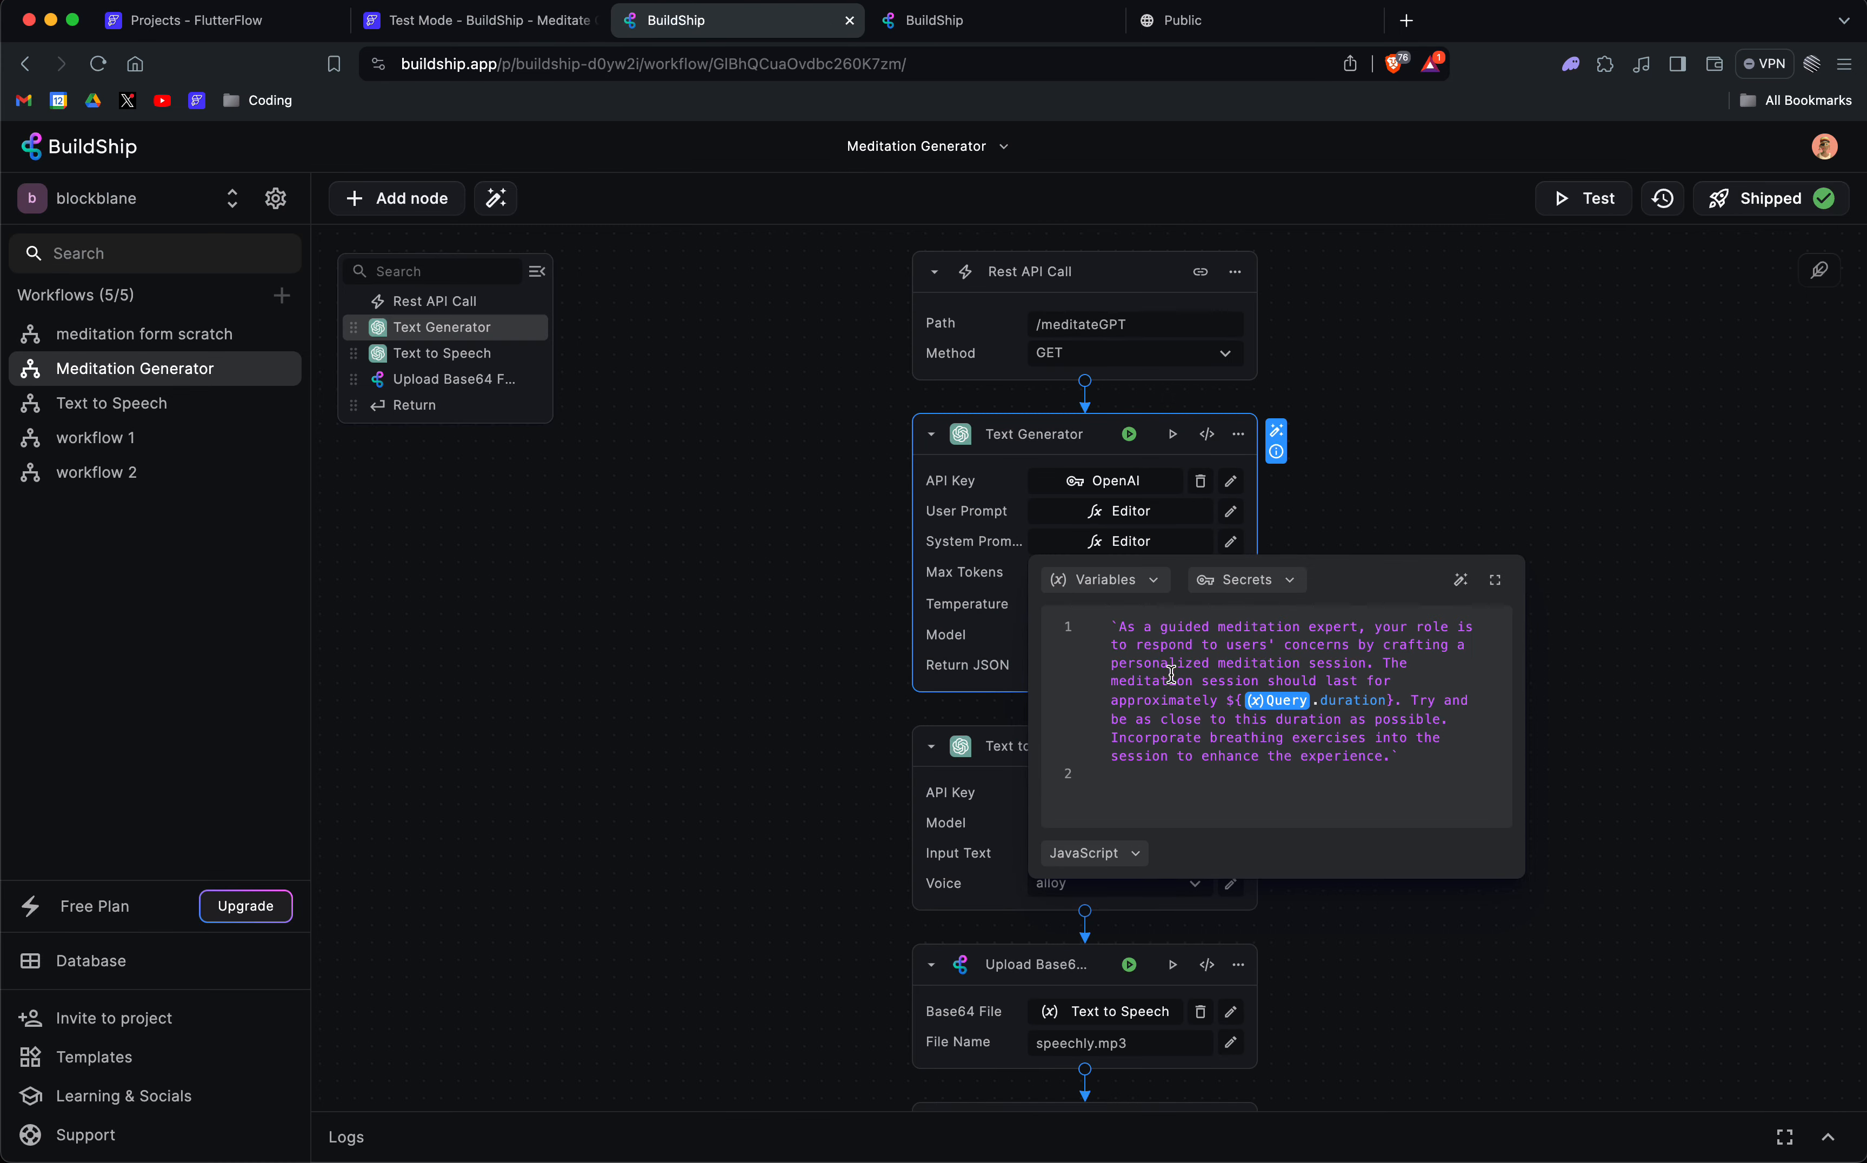
click(446, 21)
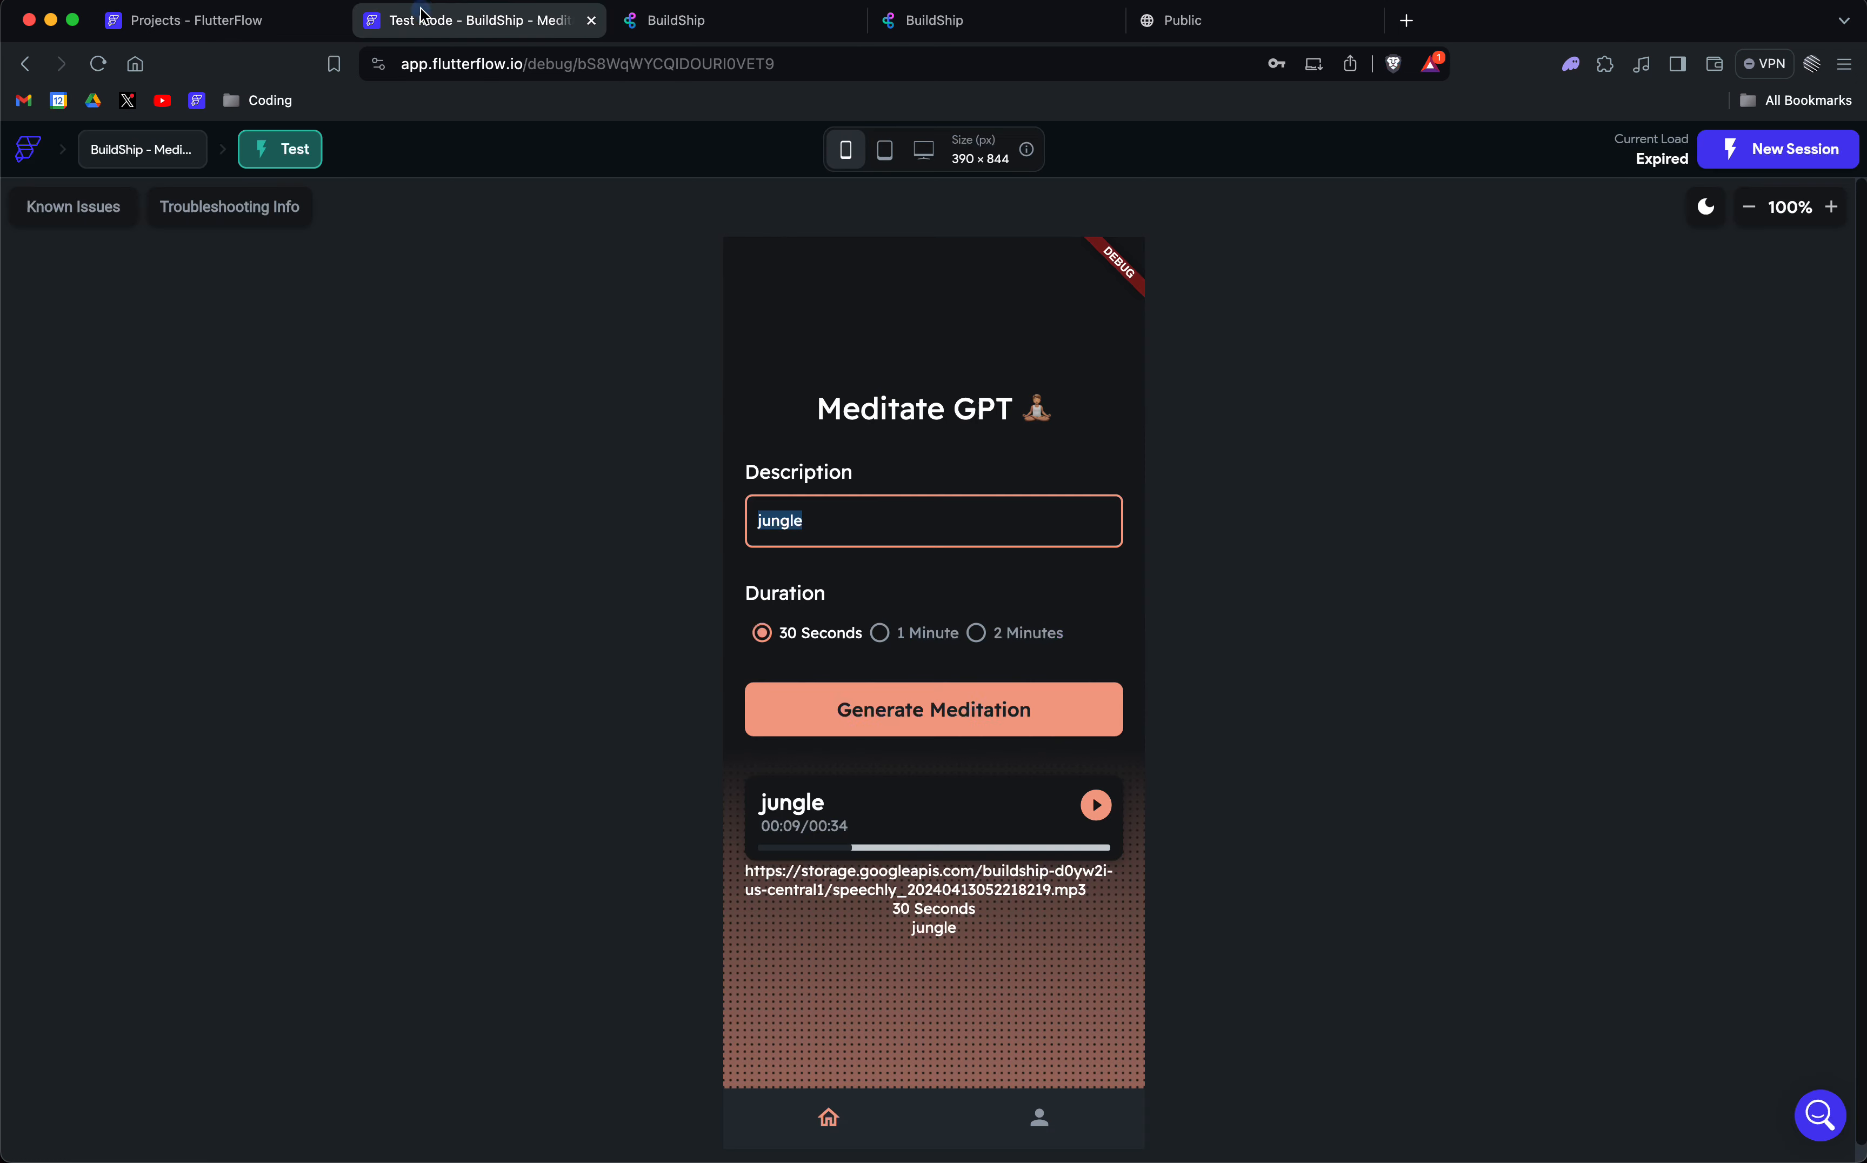
click(684, 20)
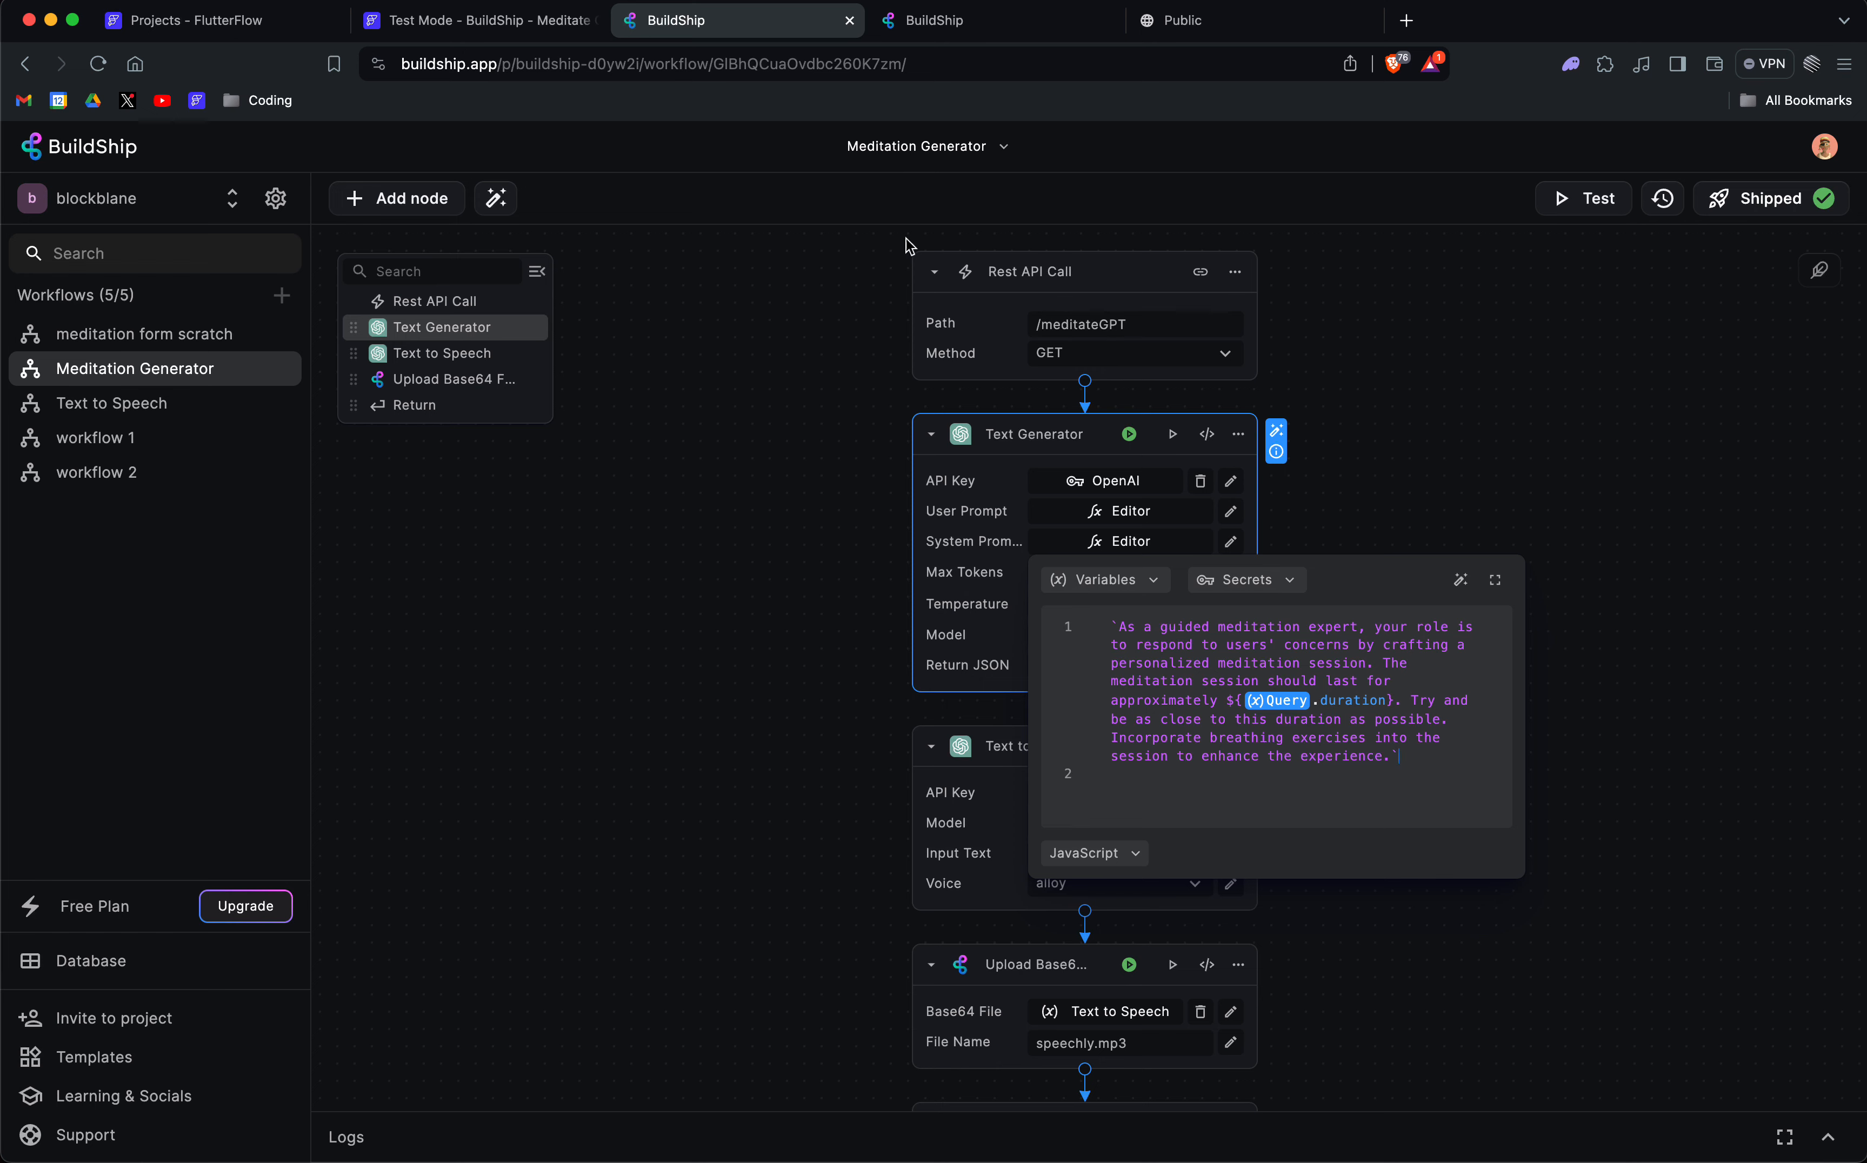
Switch to the Public Notion page, review the EP03 notes and copy the OpenAI Text Generator Module system prompt code.
click(1204, 35)
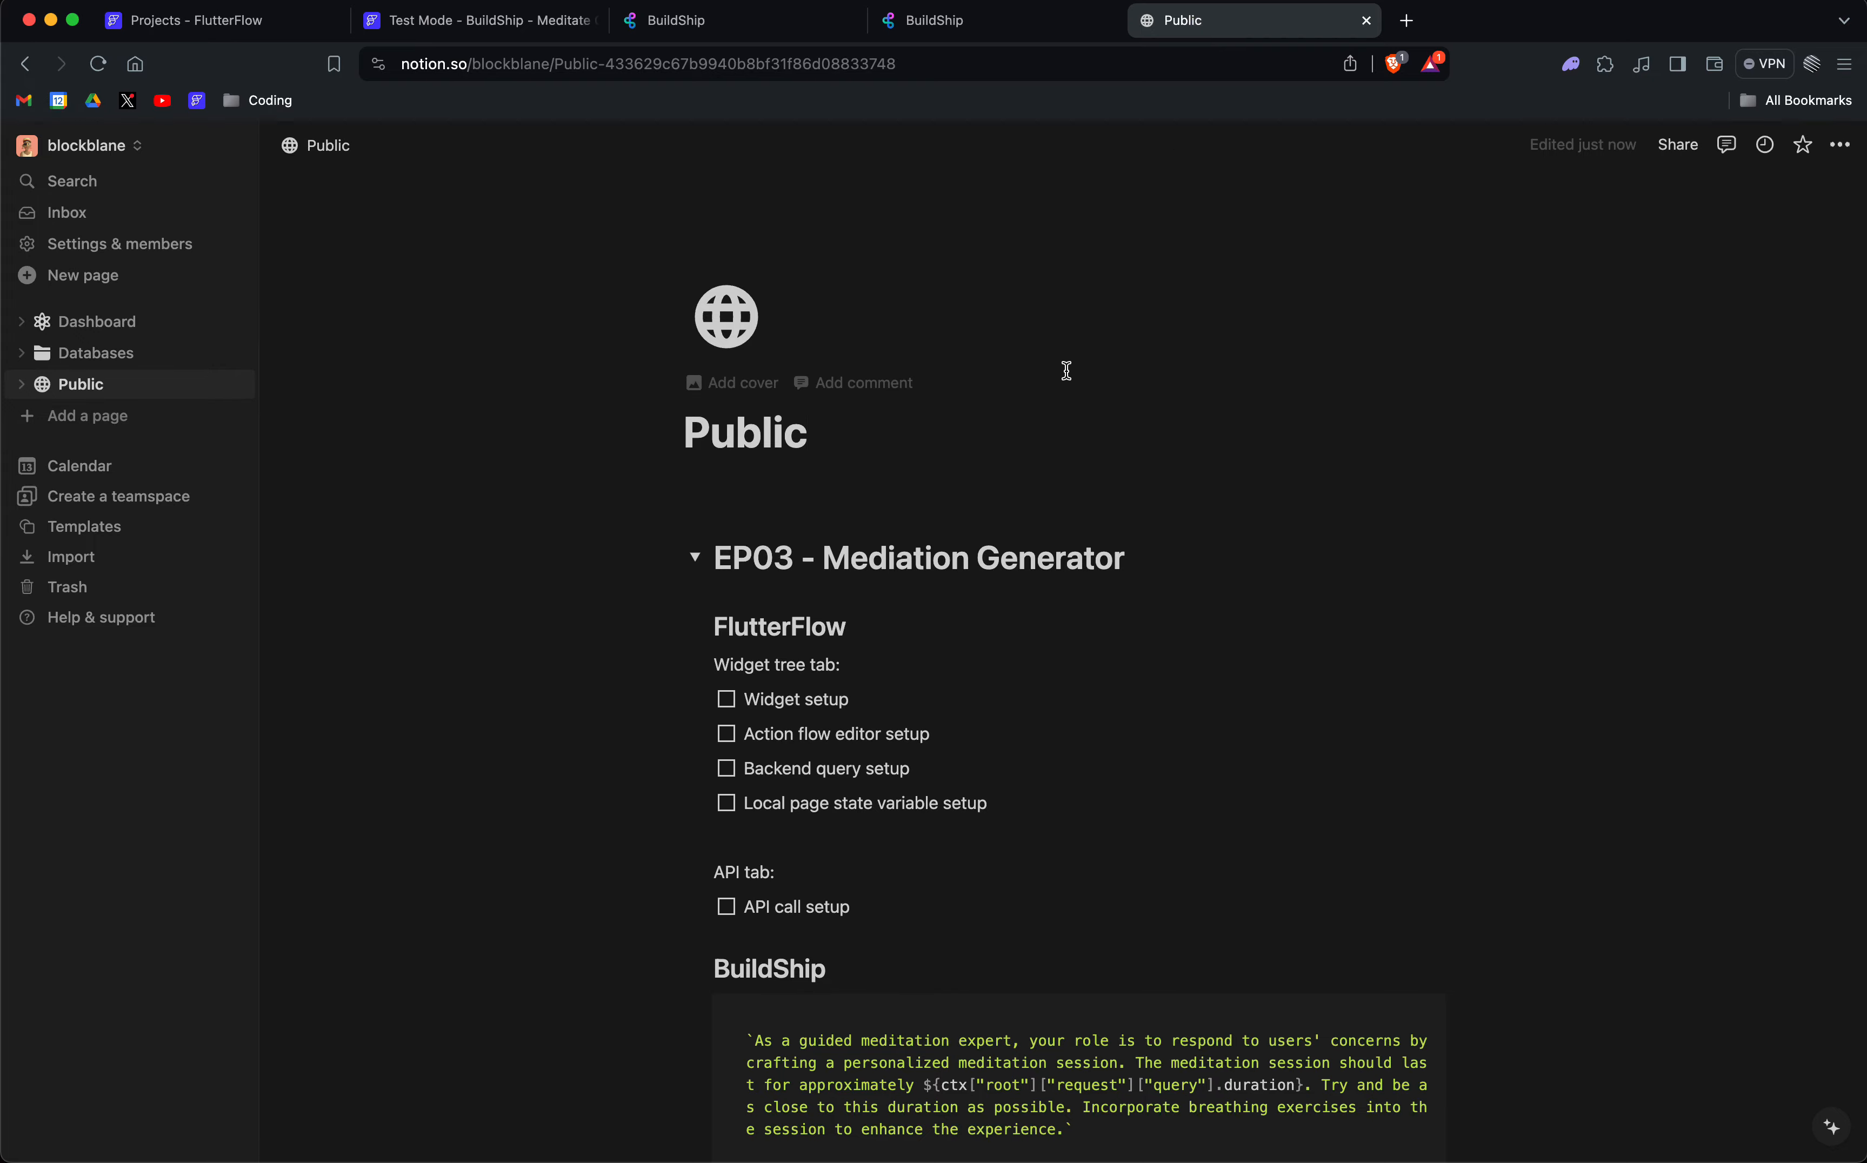
scroll(1065, 370, down, 5)
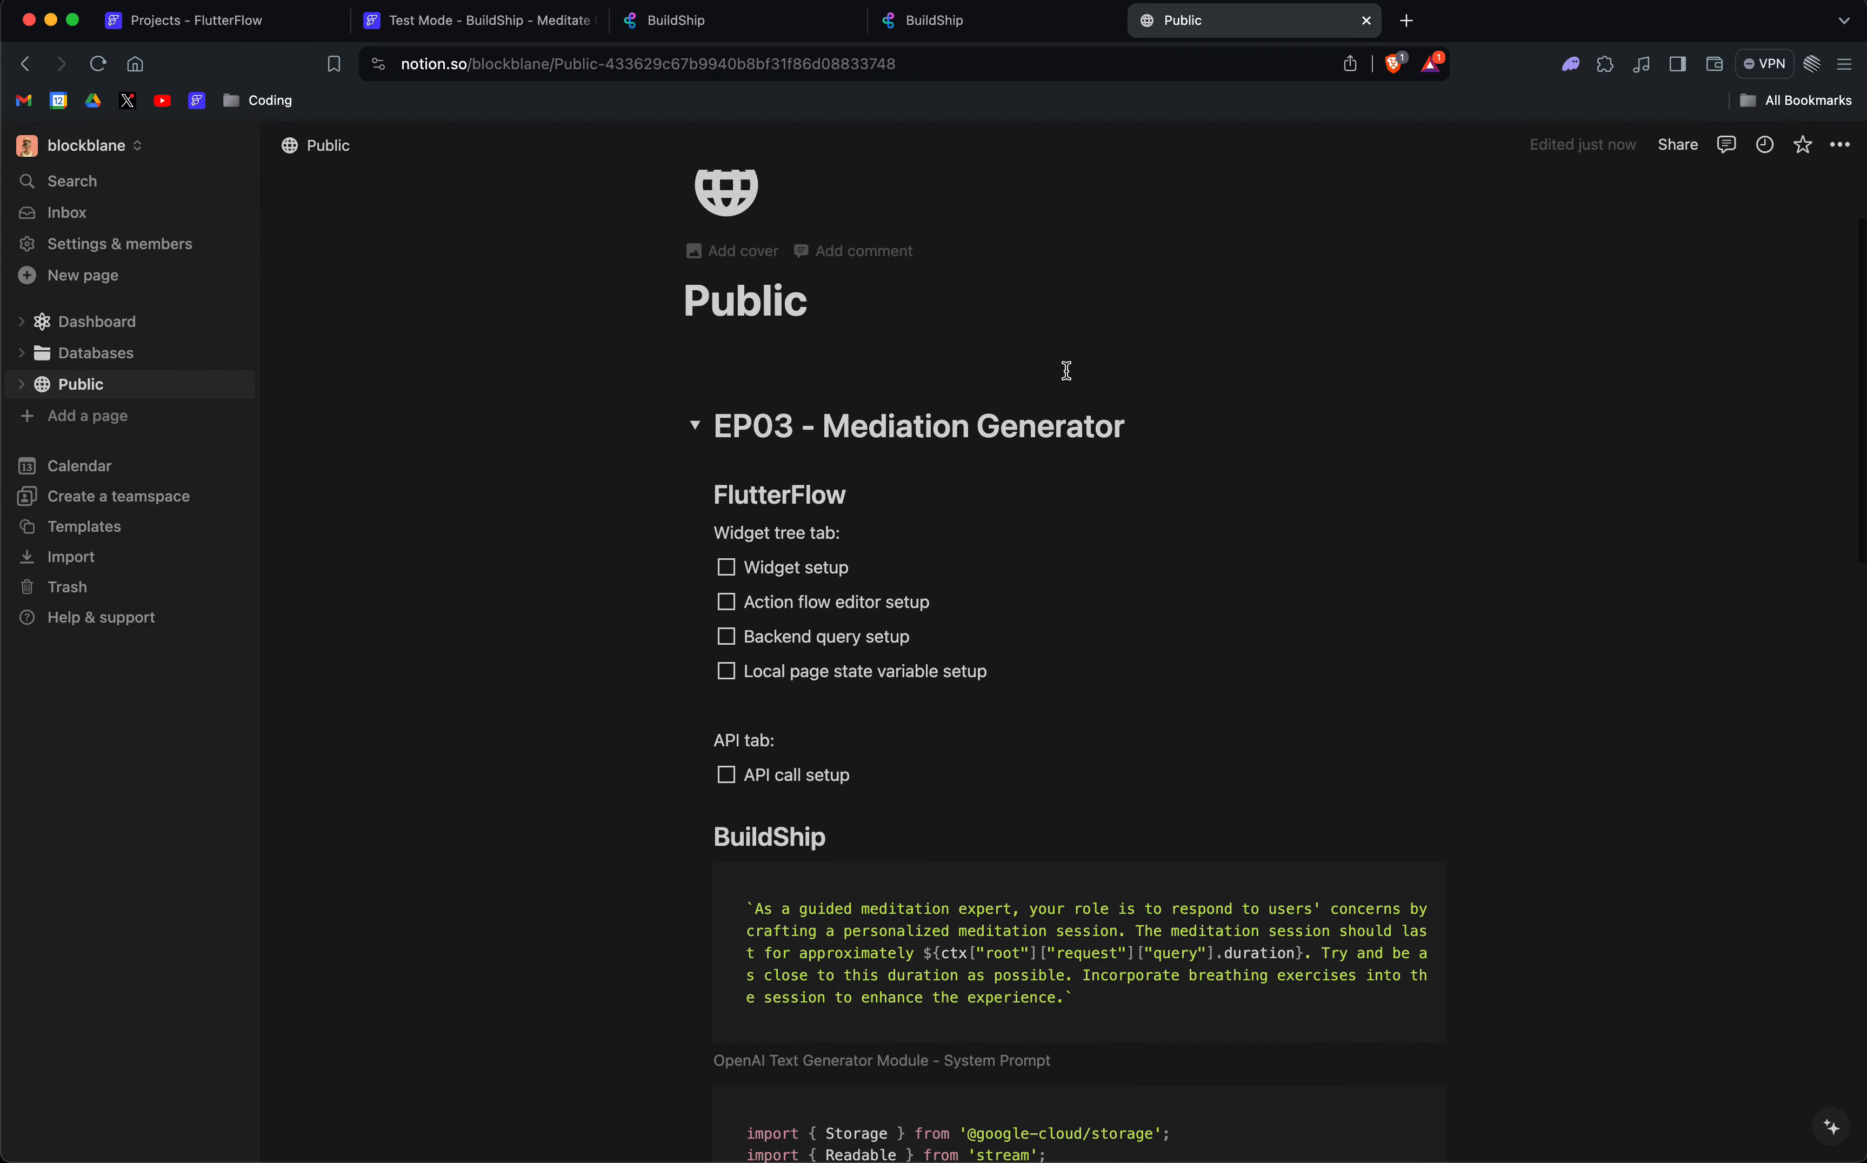
scroll(1066, 371, down, 7)
scroll(1065, 371, up, 8)
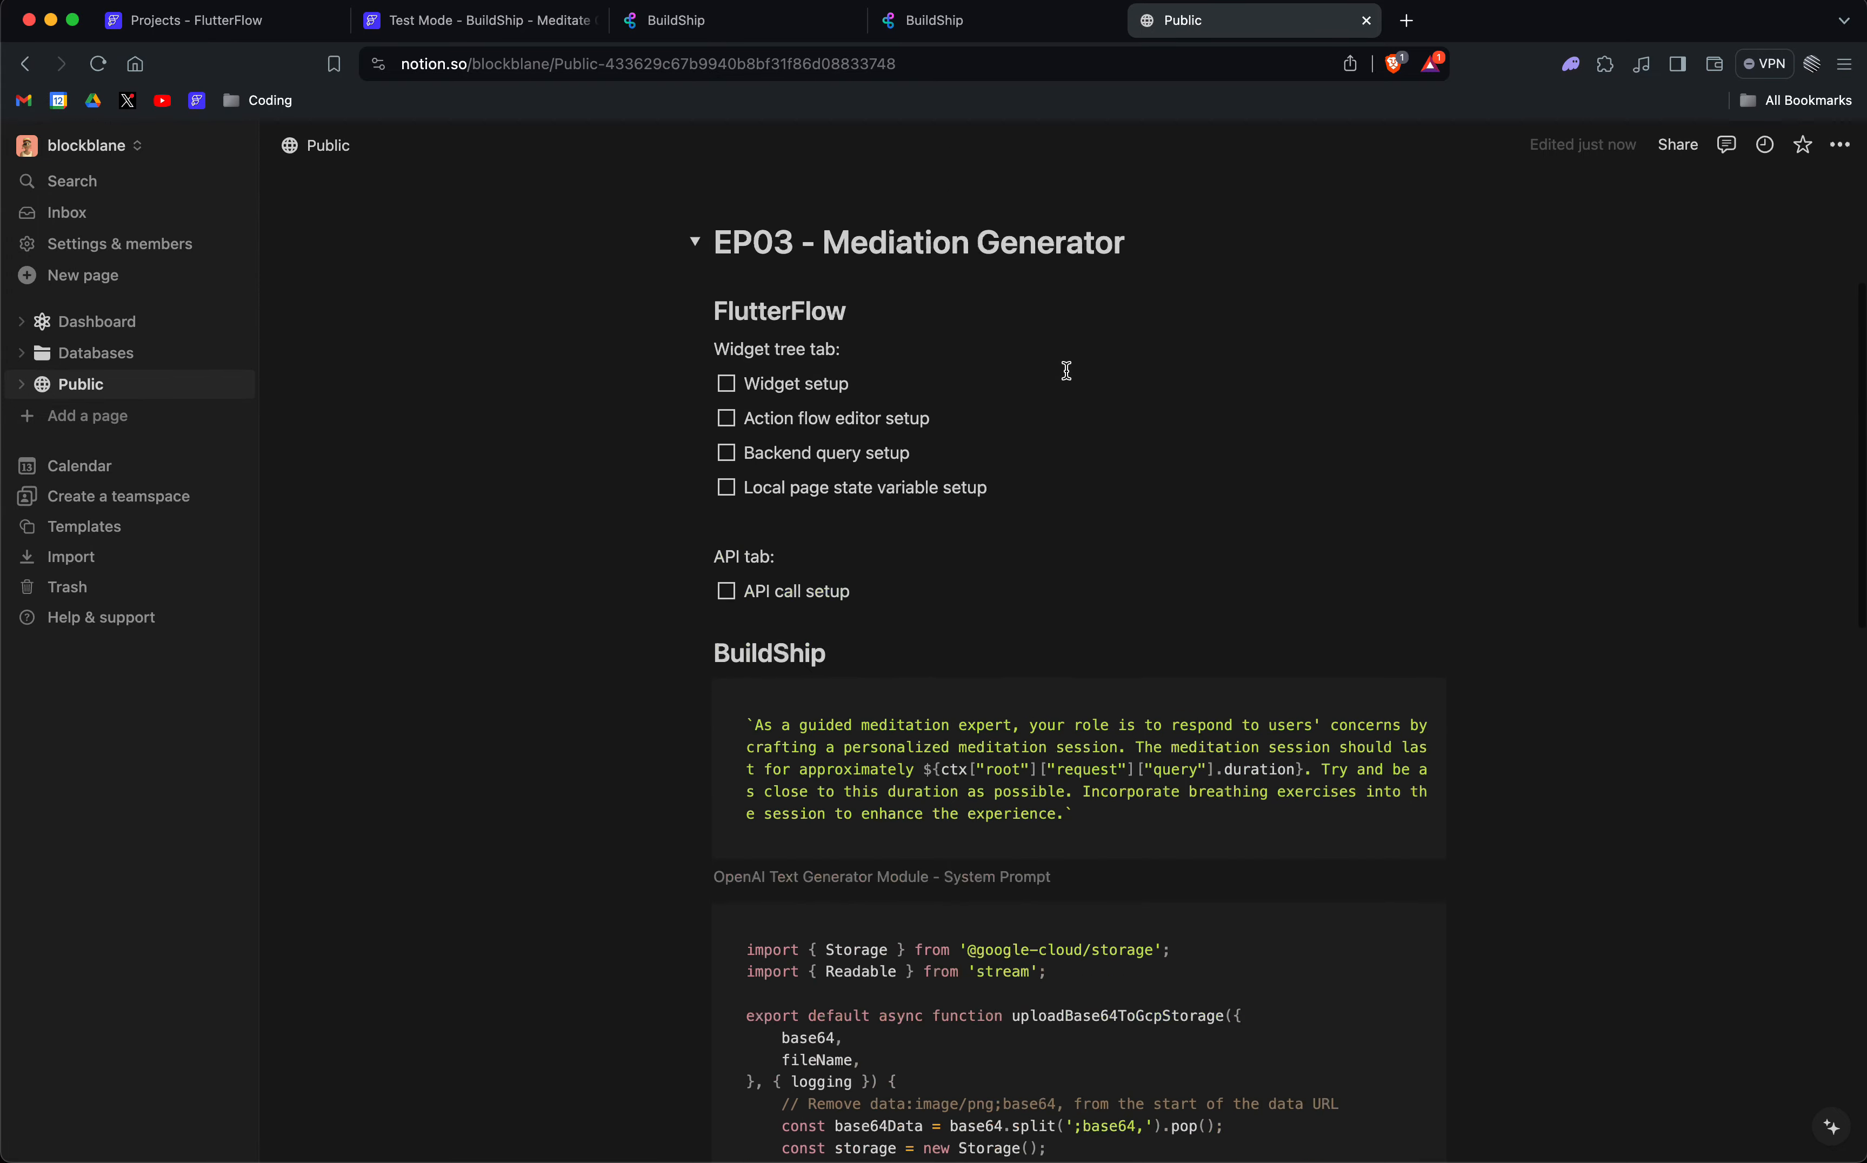
scroll(1066, 370, down, 12)
scroll(1066, 371, up, 15)
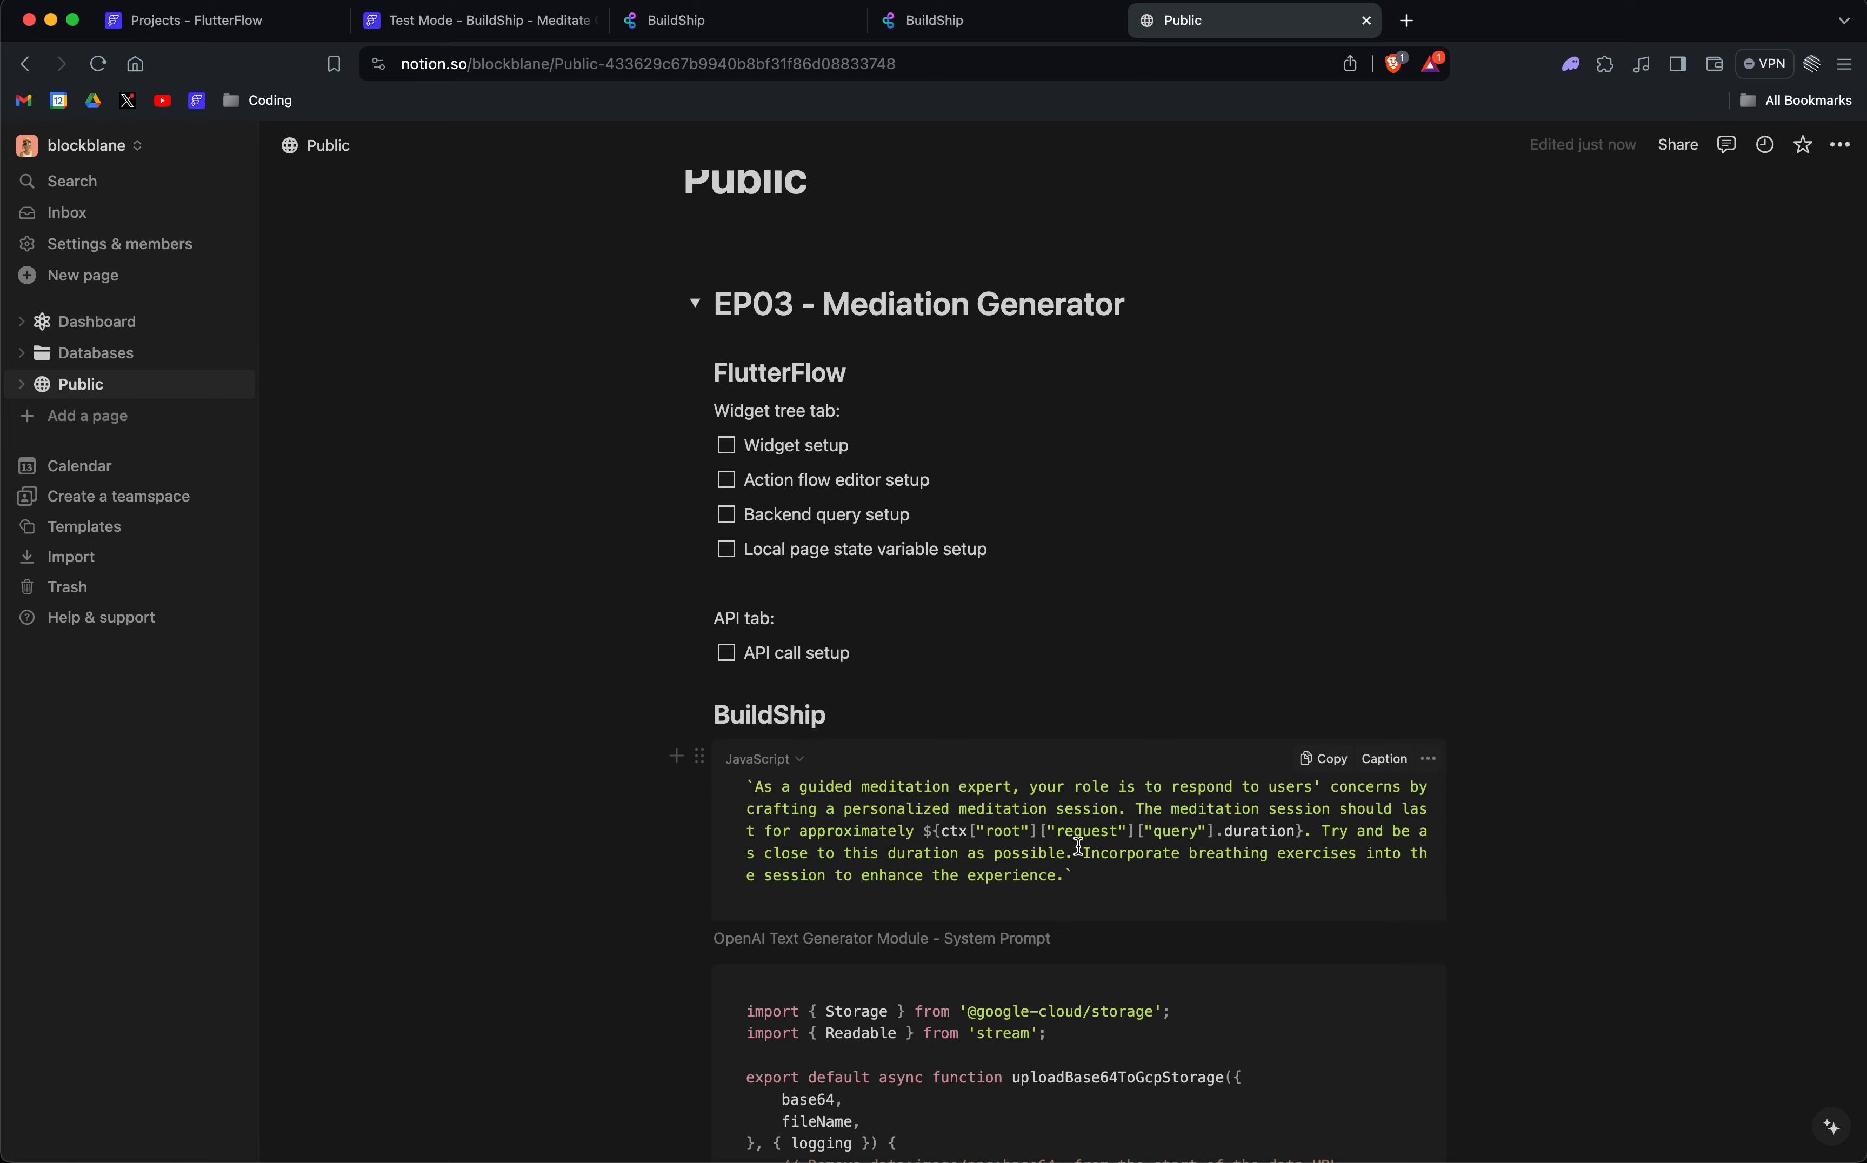
scroll(1077, 846, up, 3)
scroll(1063, 640, down, 6)
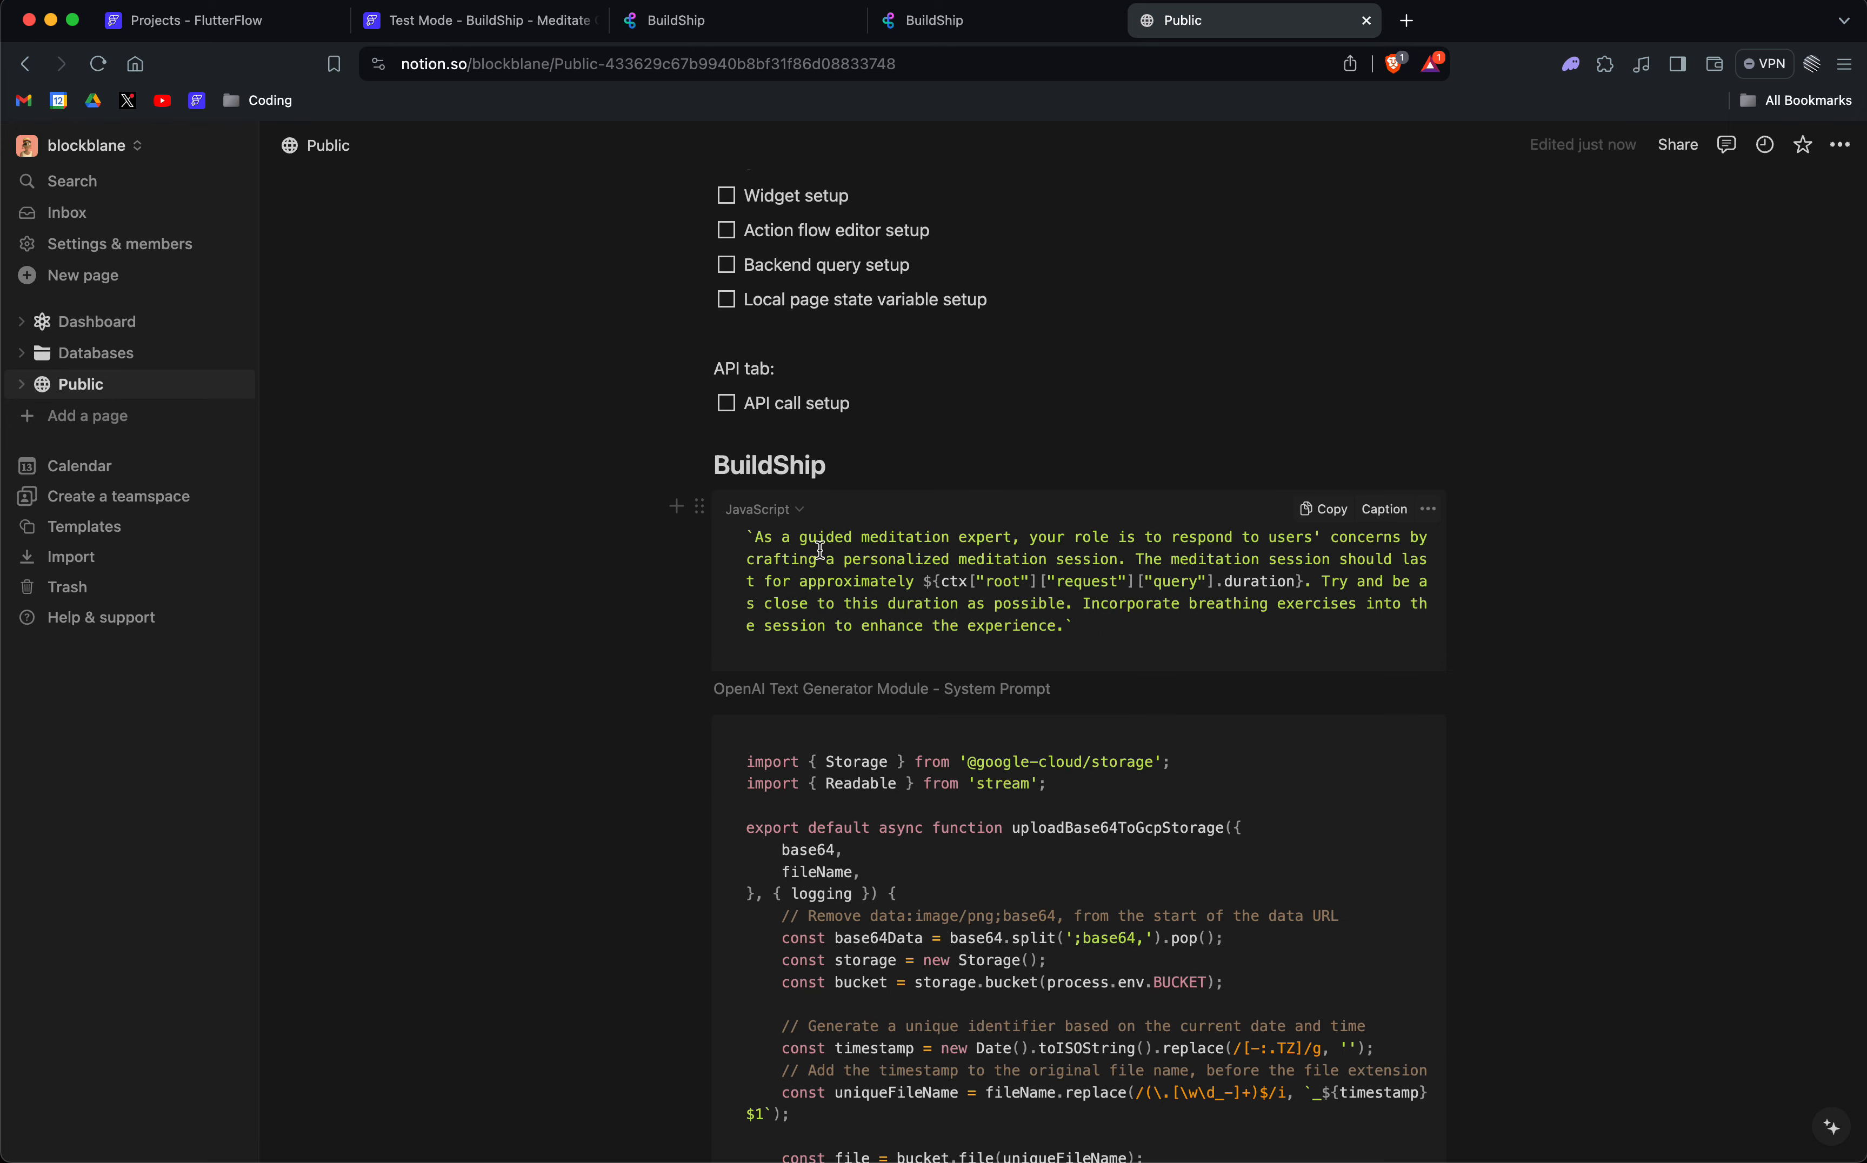
click(1325, 509)
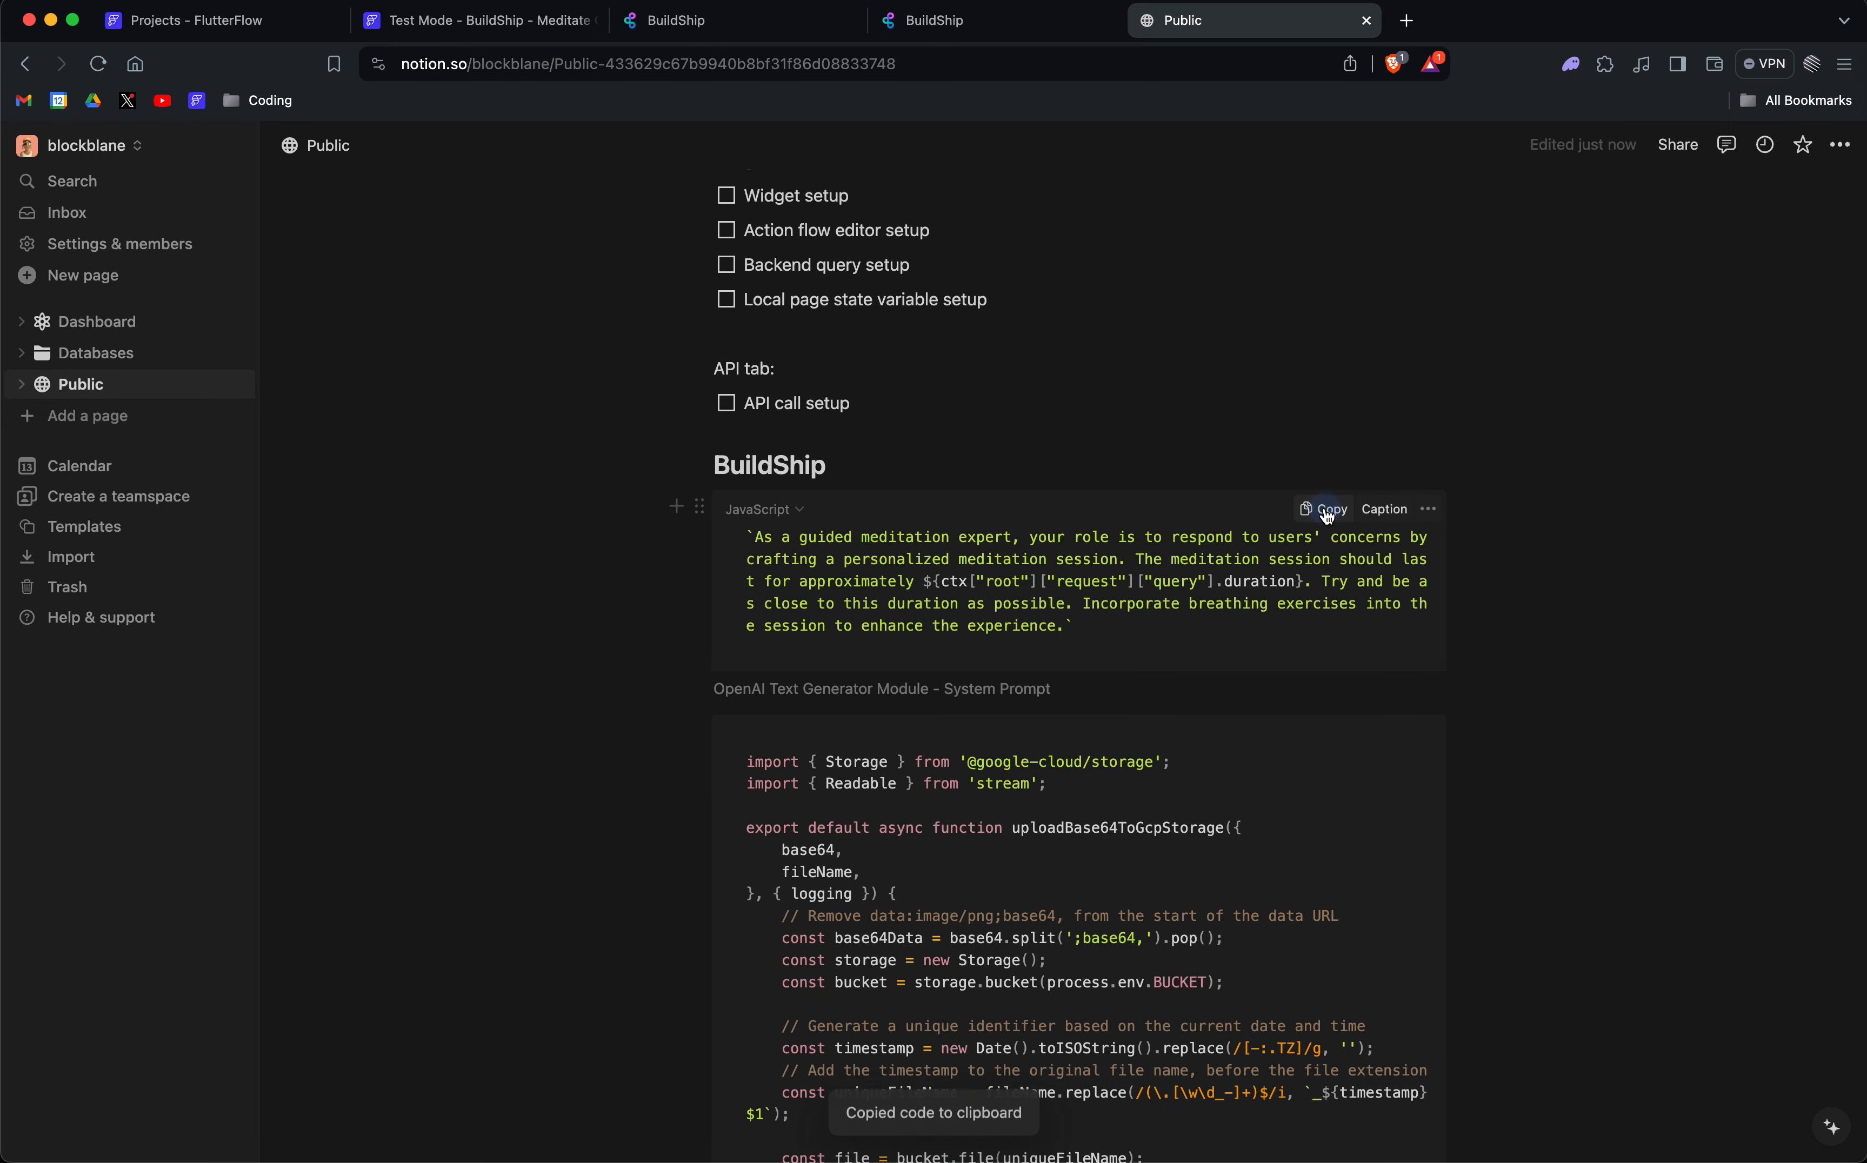
Return to BuildShip and examine the Request variables available in the Text Generator's System Prompt editor, including Query.
click(715, 23)
click(1440, 759)
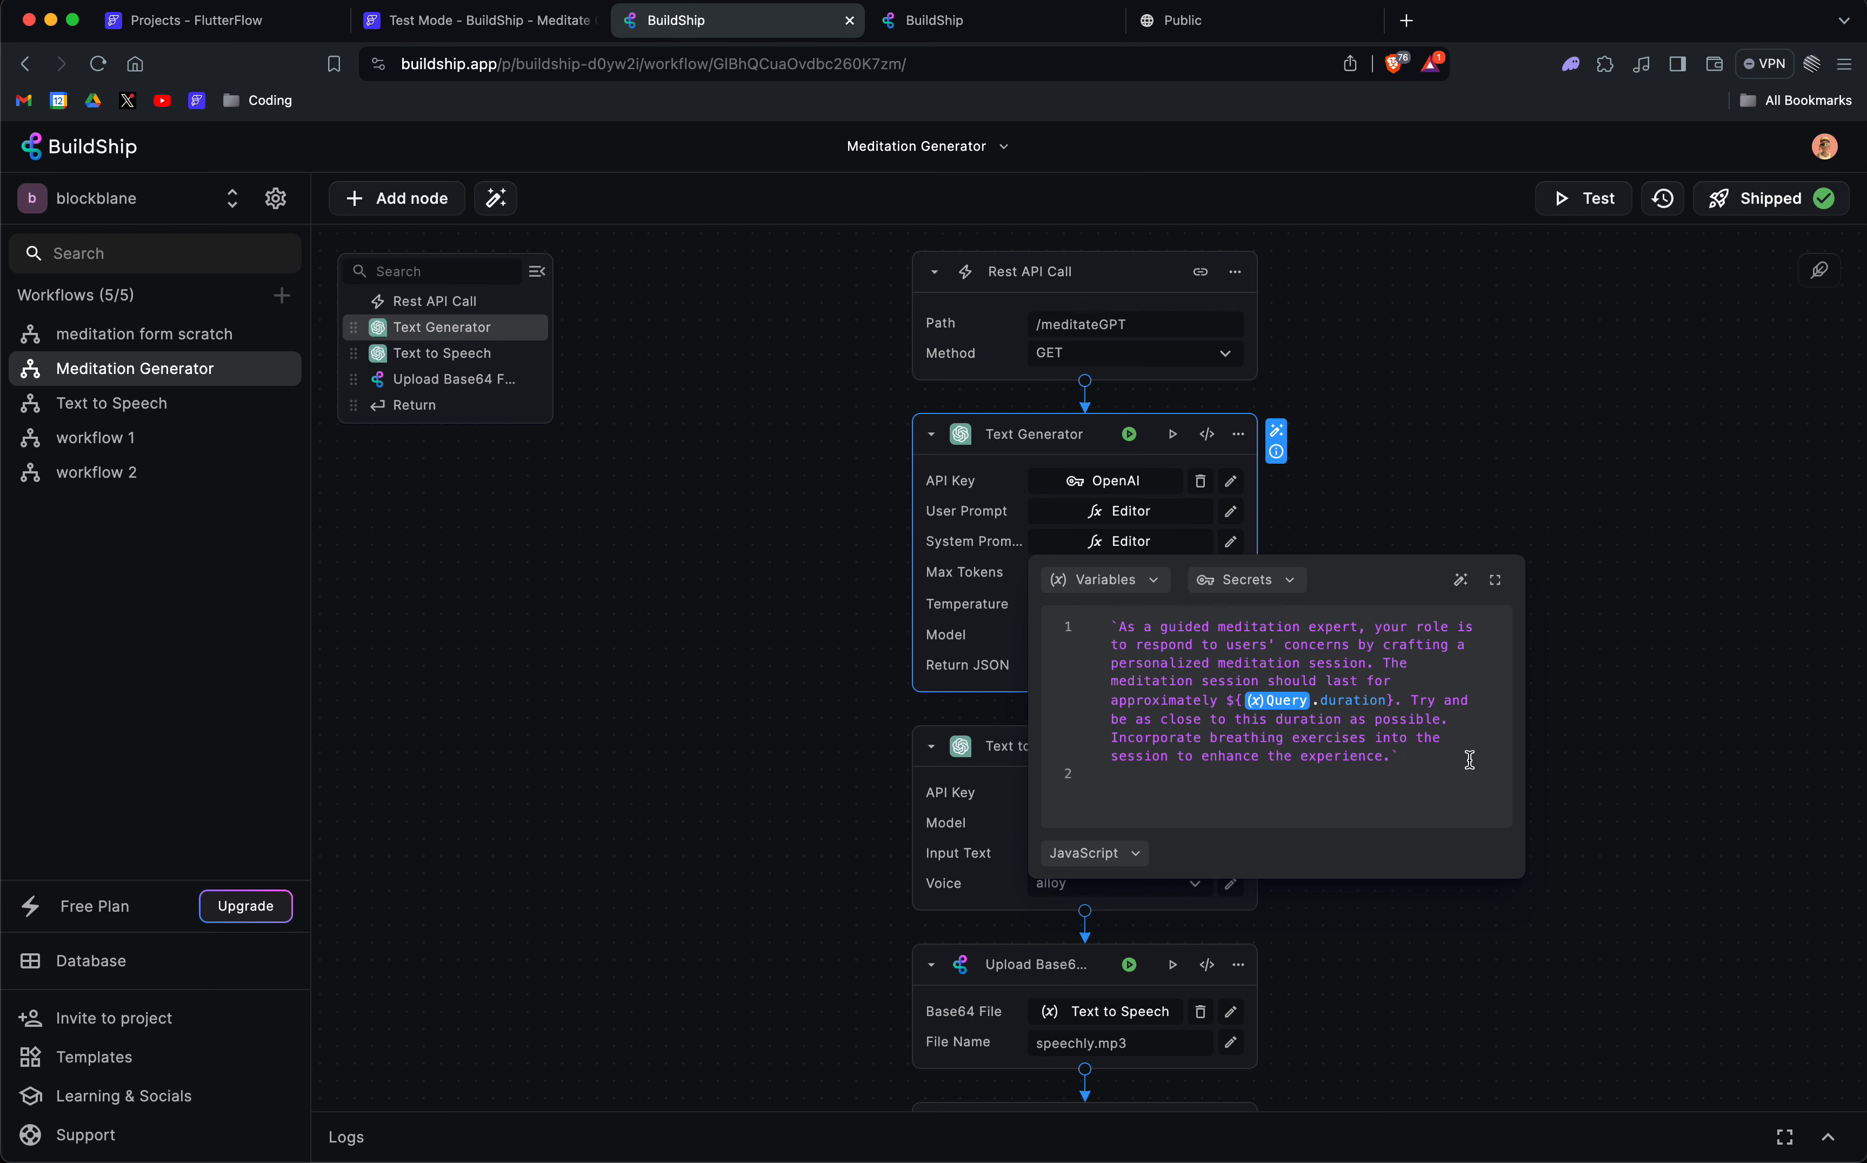
click(1154, 579)
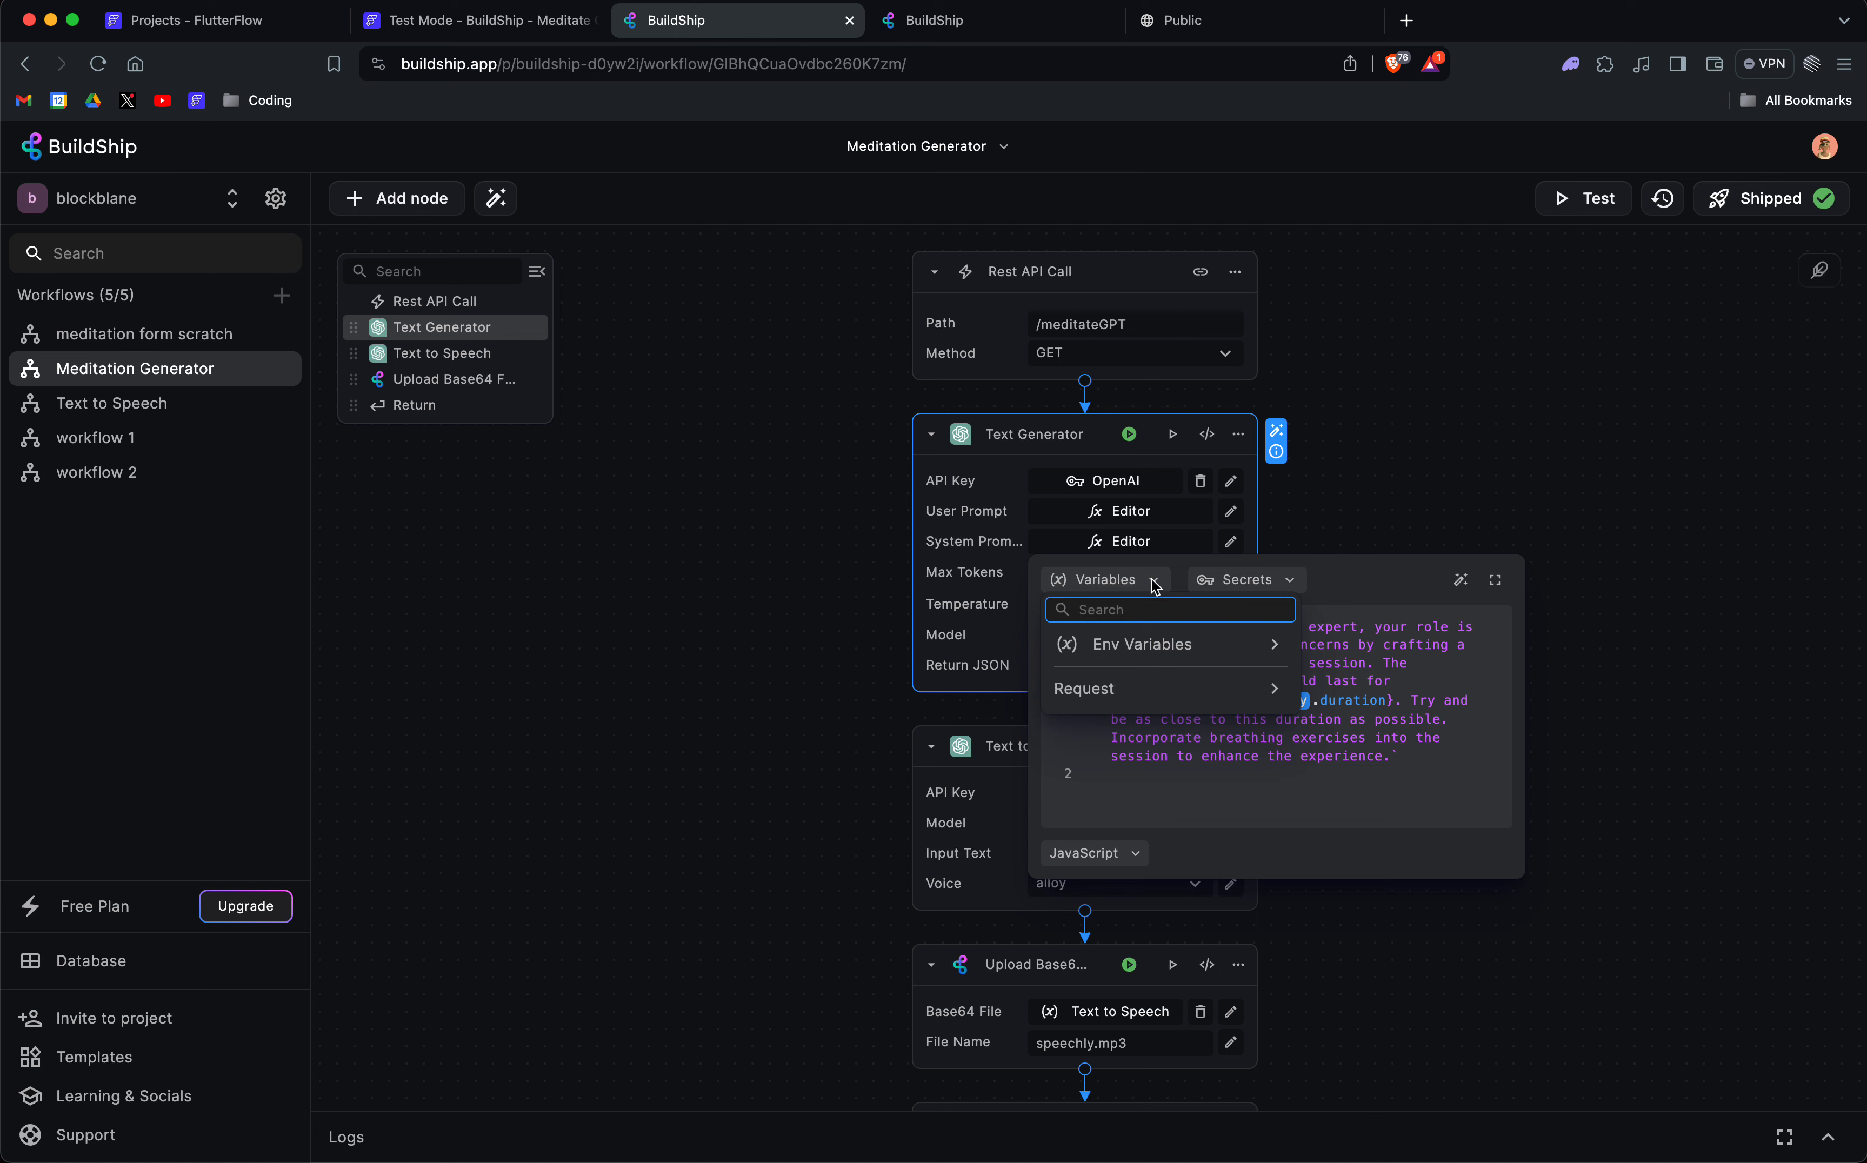
click(1348, 783)
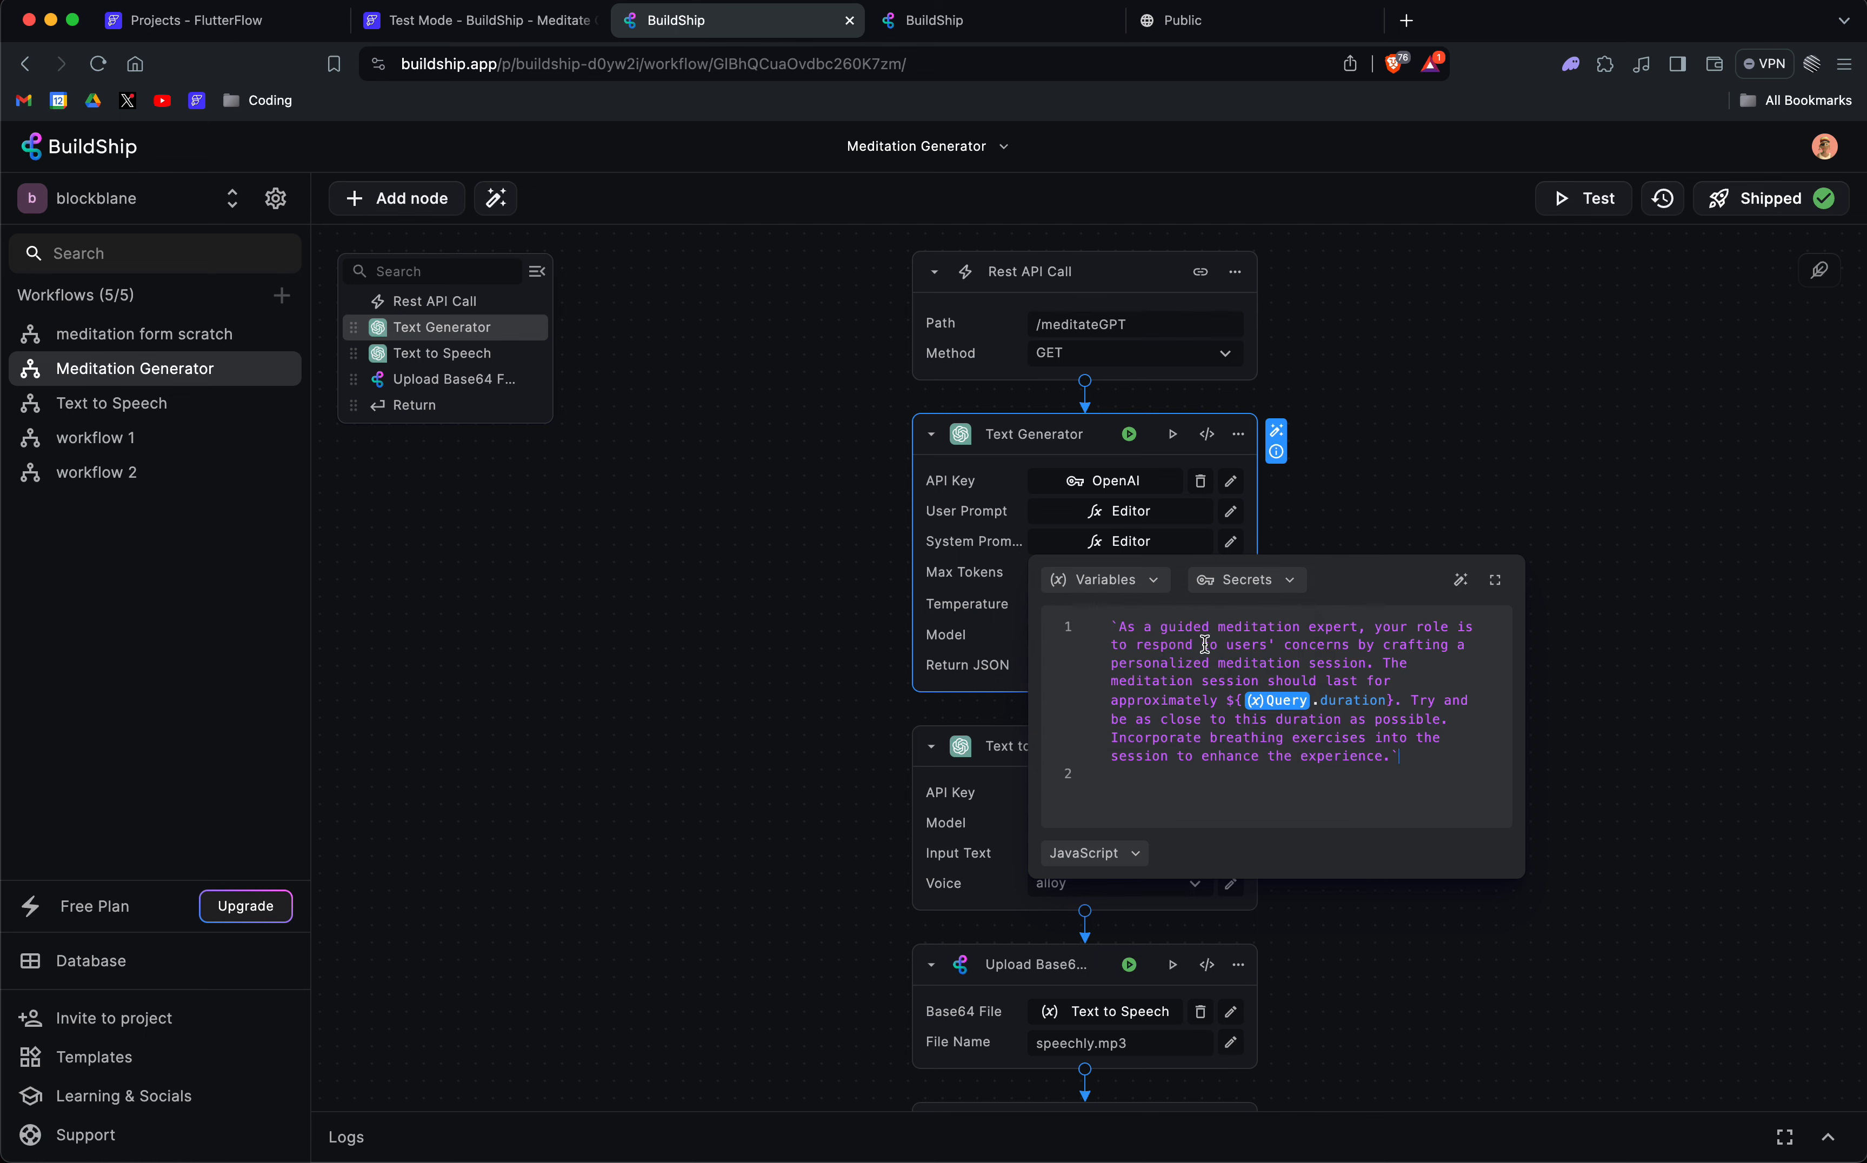
click(1154, 585)
click(1277, 689)
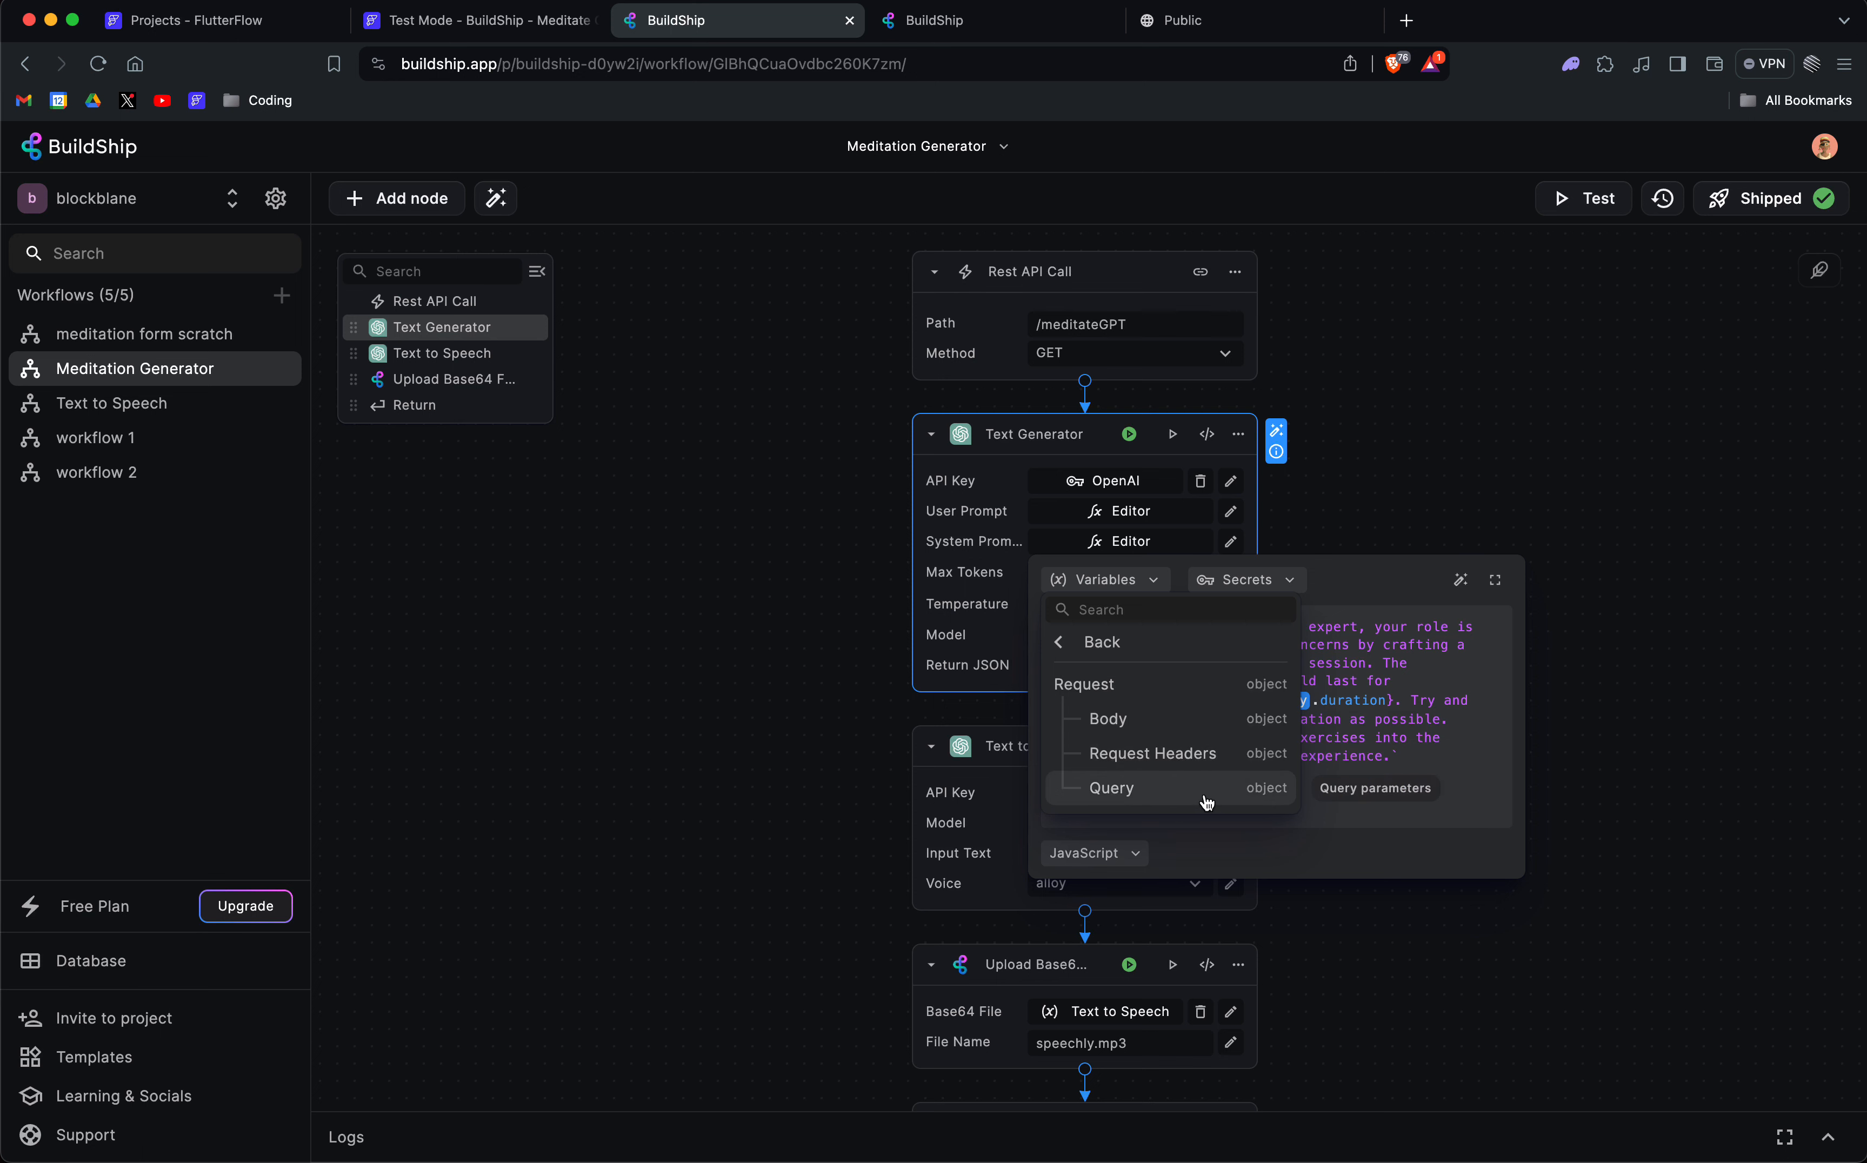
click(1447, 776)
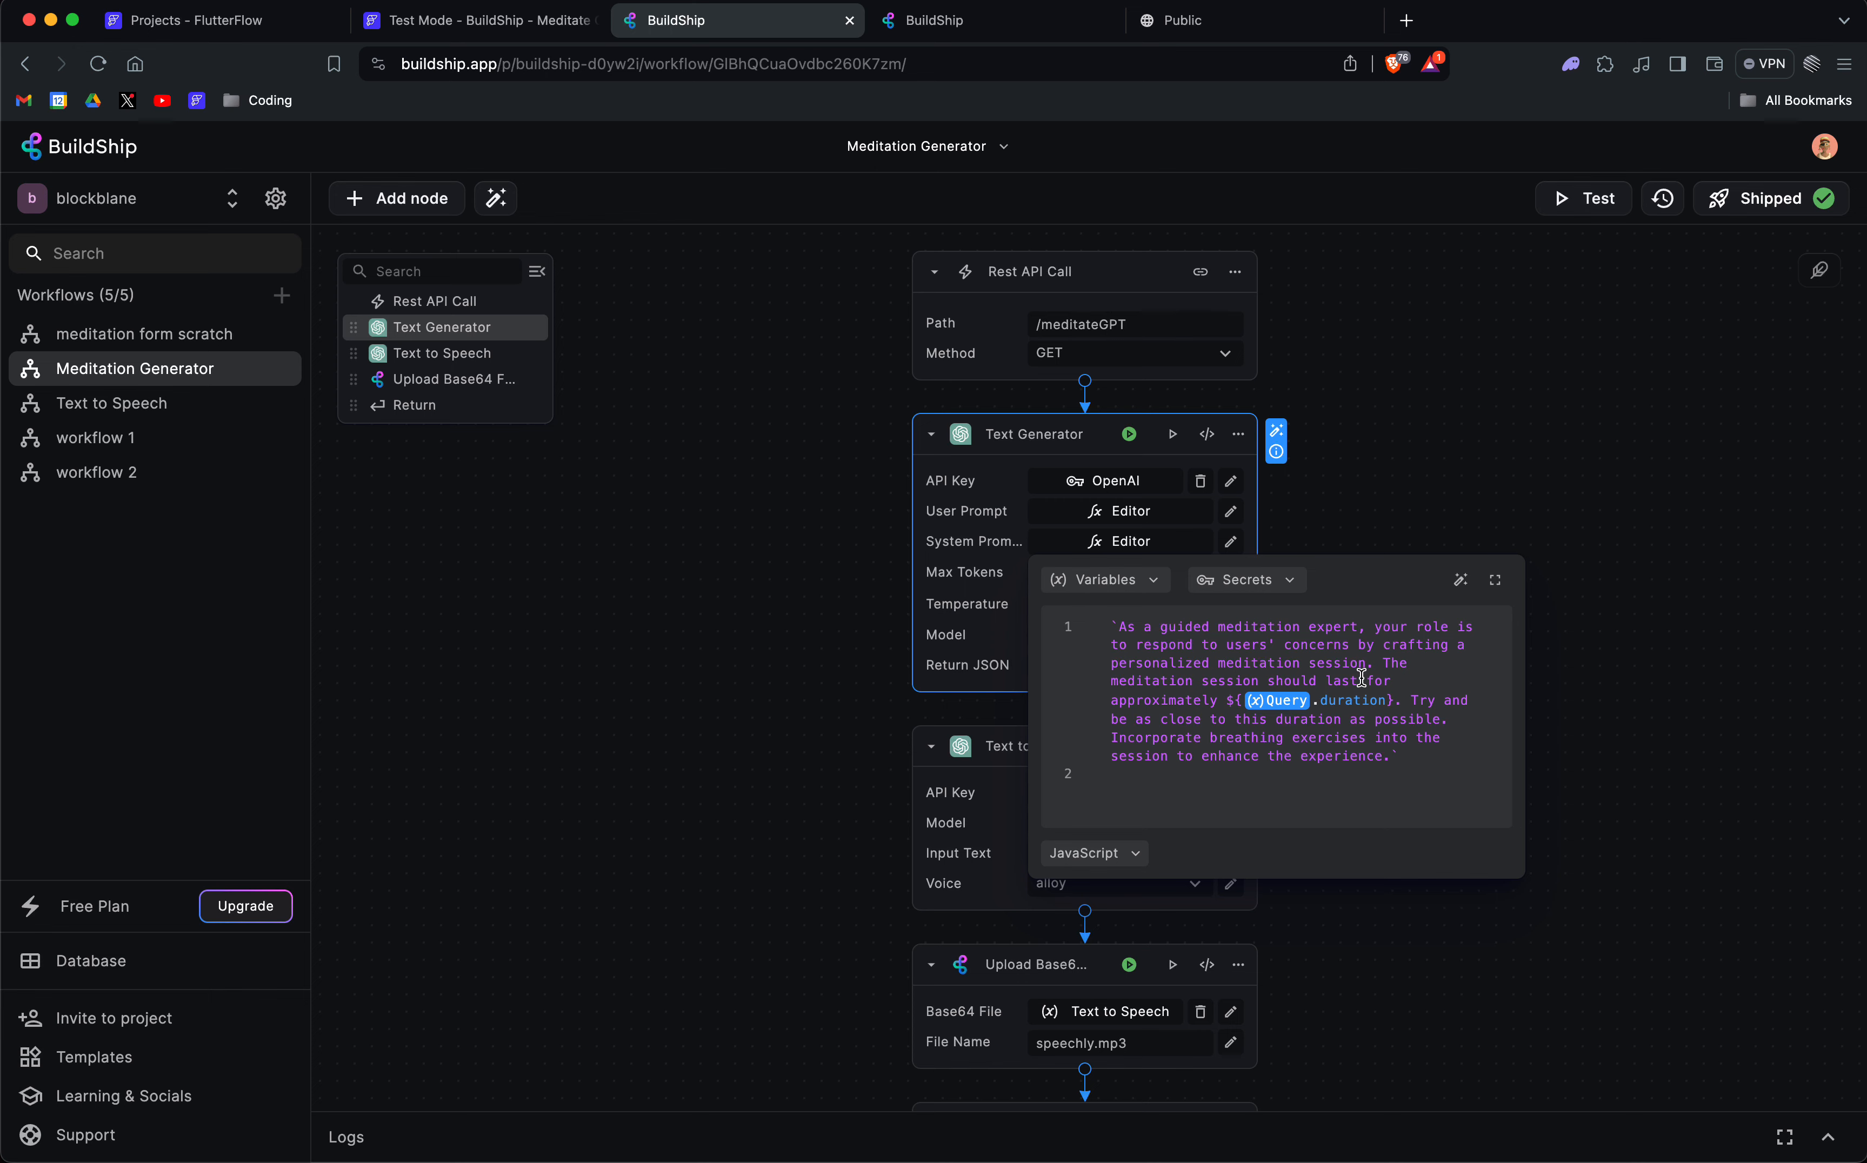
click(1370, 502)
Edit the Rest API Call trigger and add an output under the Query object with the key prompt.
click(1235, 273)
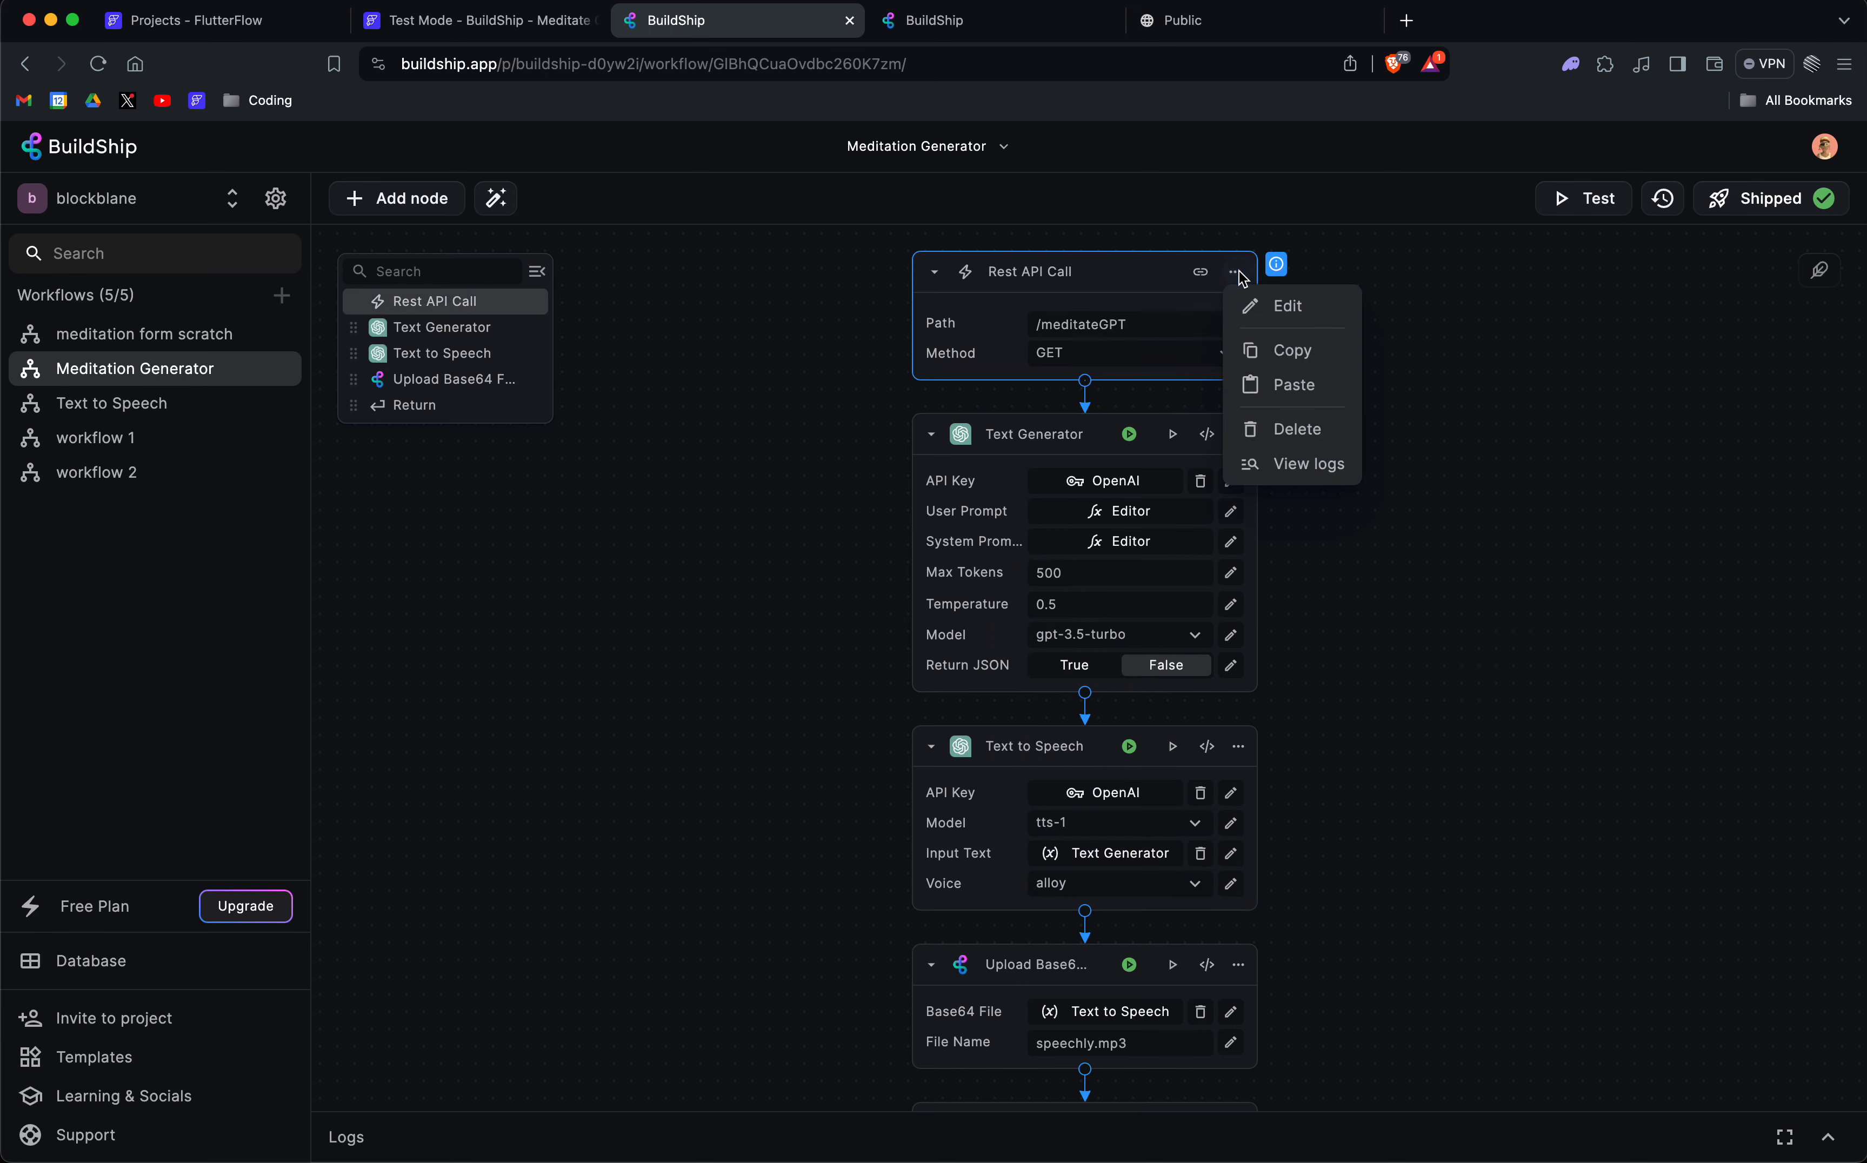
click(1288, 306)
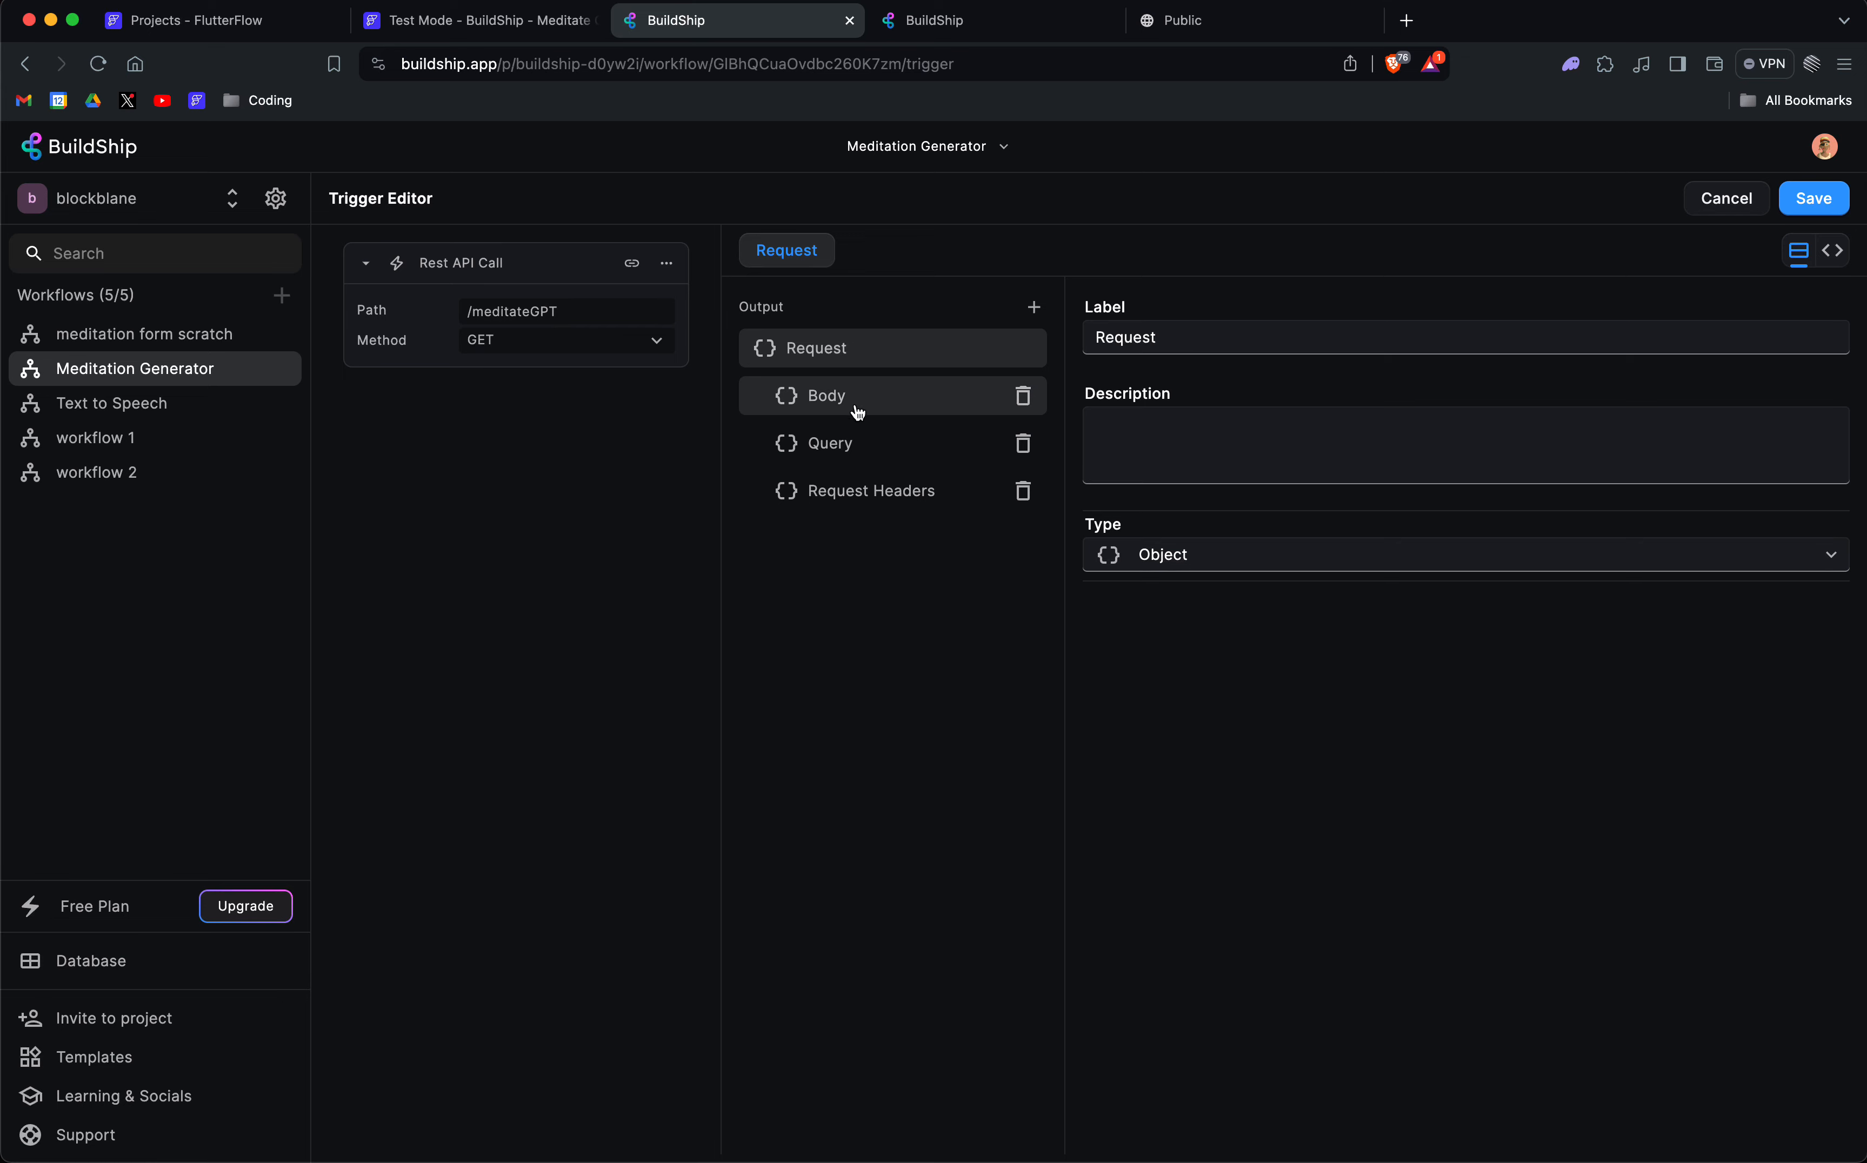
click(849, 454)
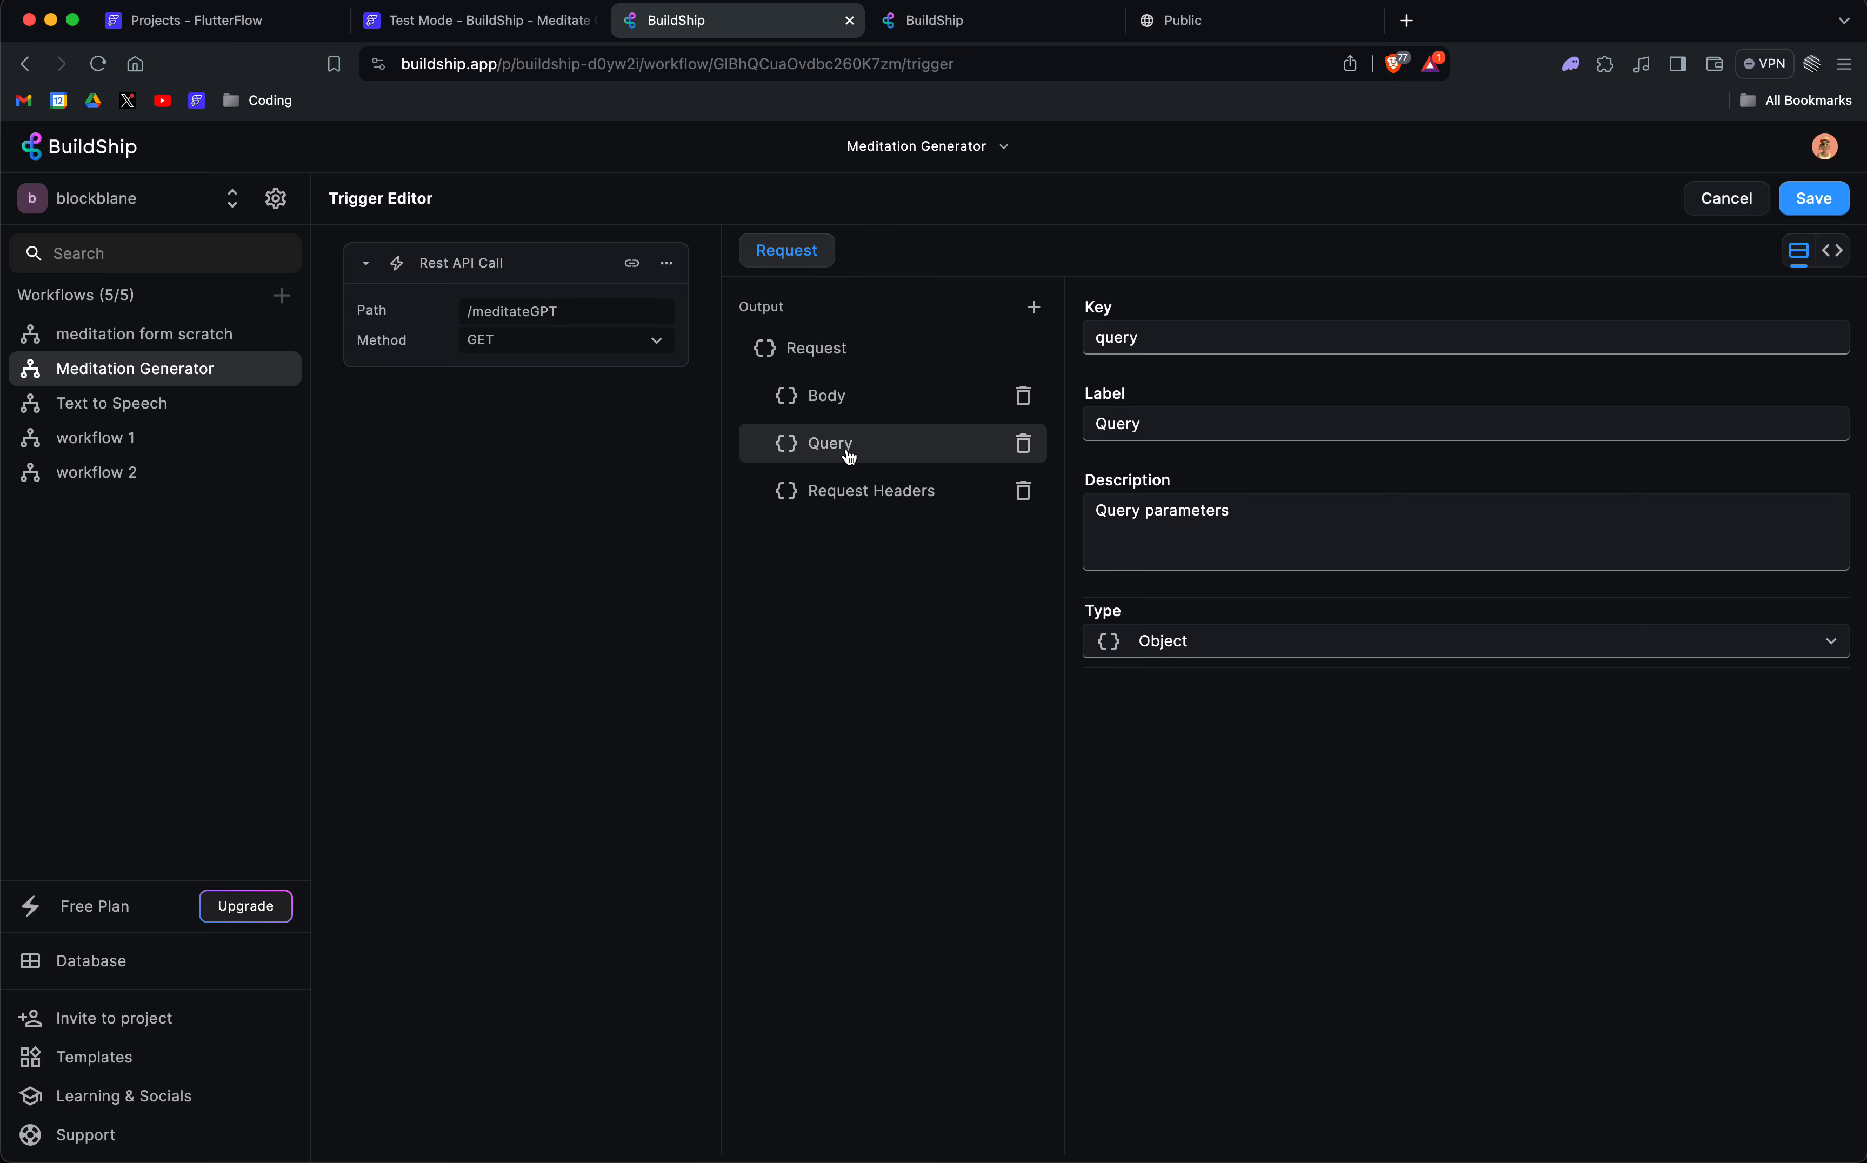
click(1034, 307)
click(877, 494)
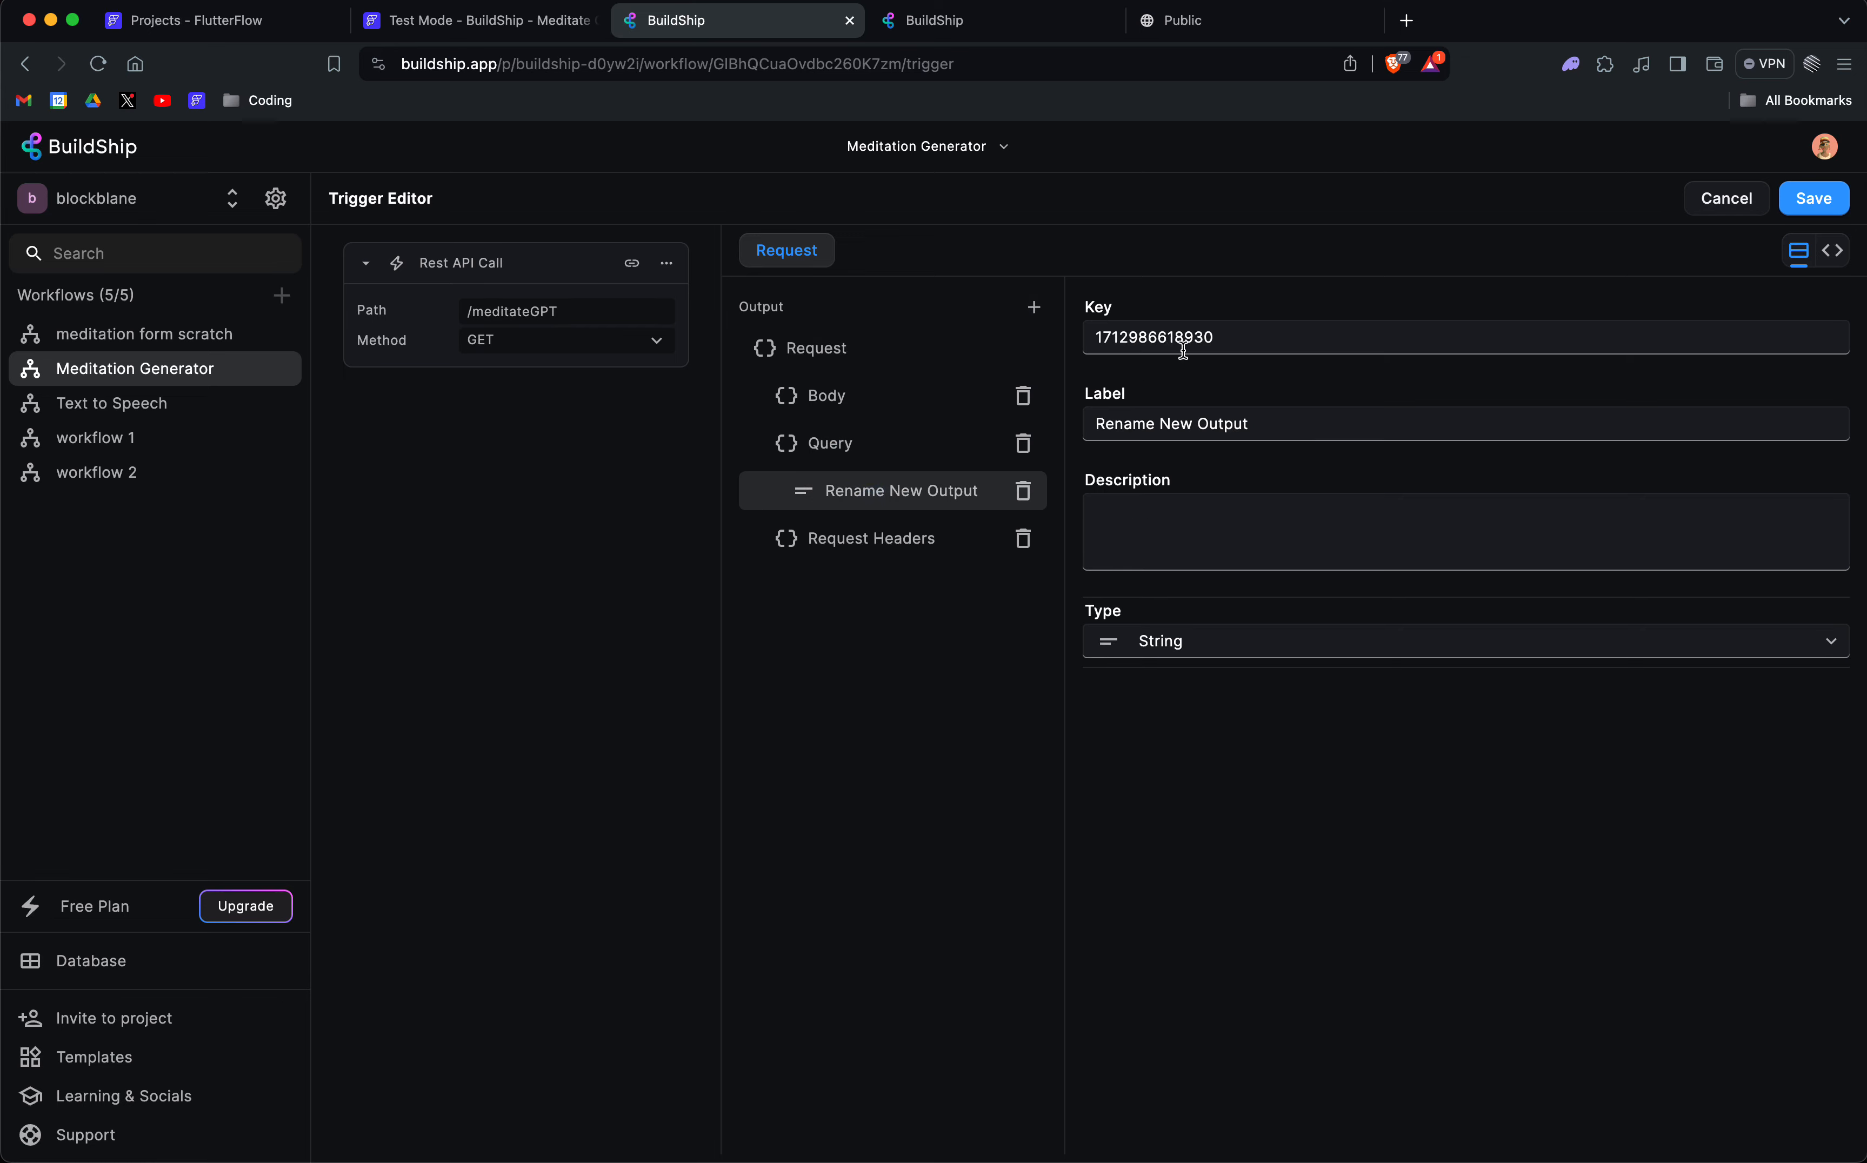
click(1182, 351)
double_click(1182, 351)
text(prompt)
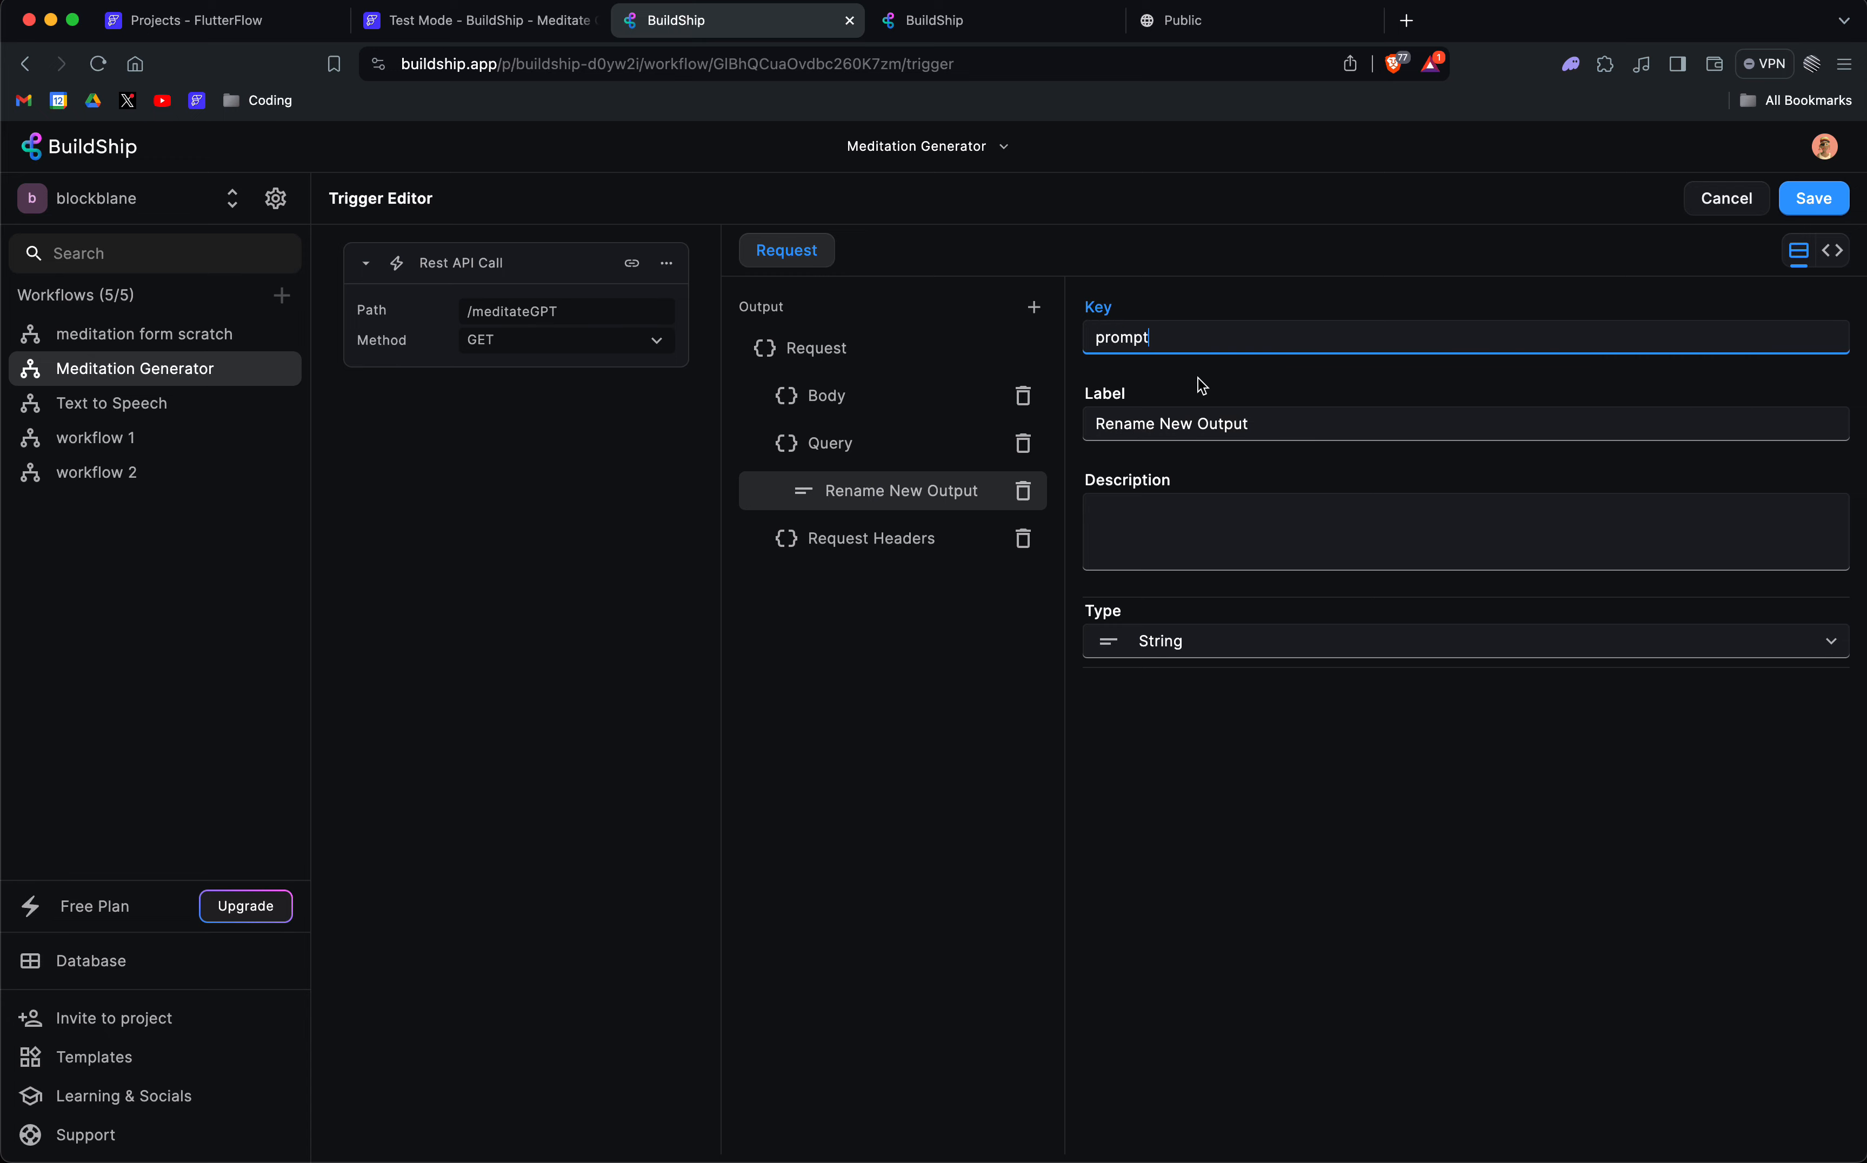
Label the new Query output pomrpt and close the trigger editor, saving the changes.
click(1183, 434)
triple_click(1196, 423)
text(pom)
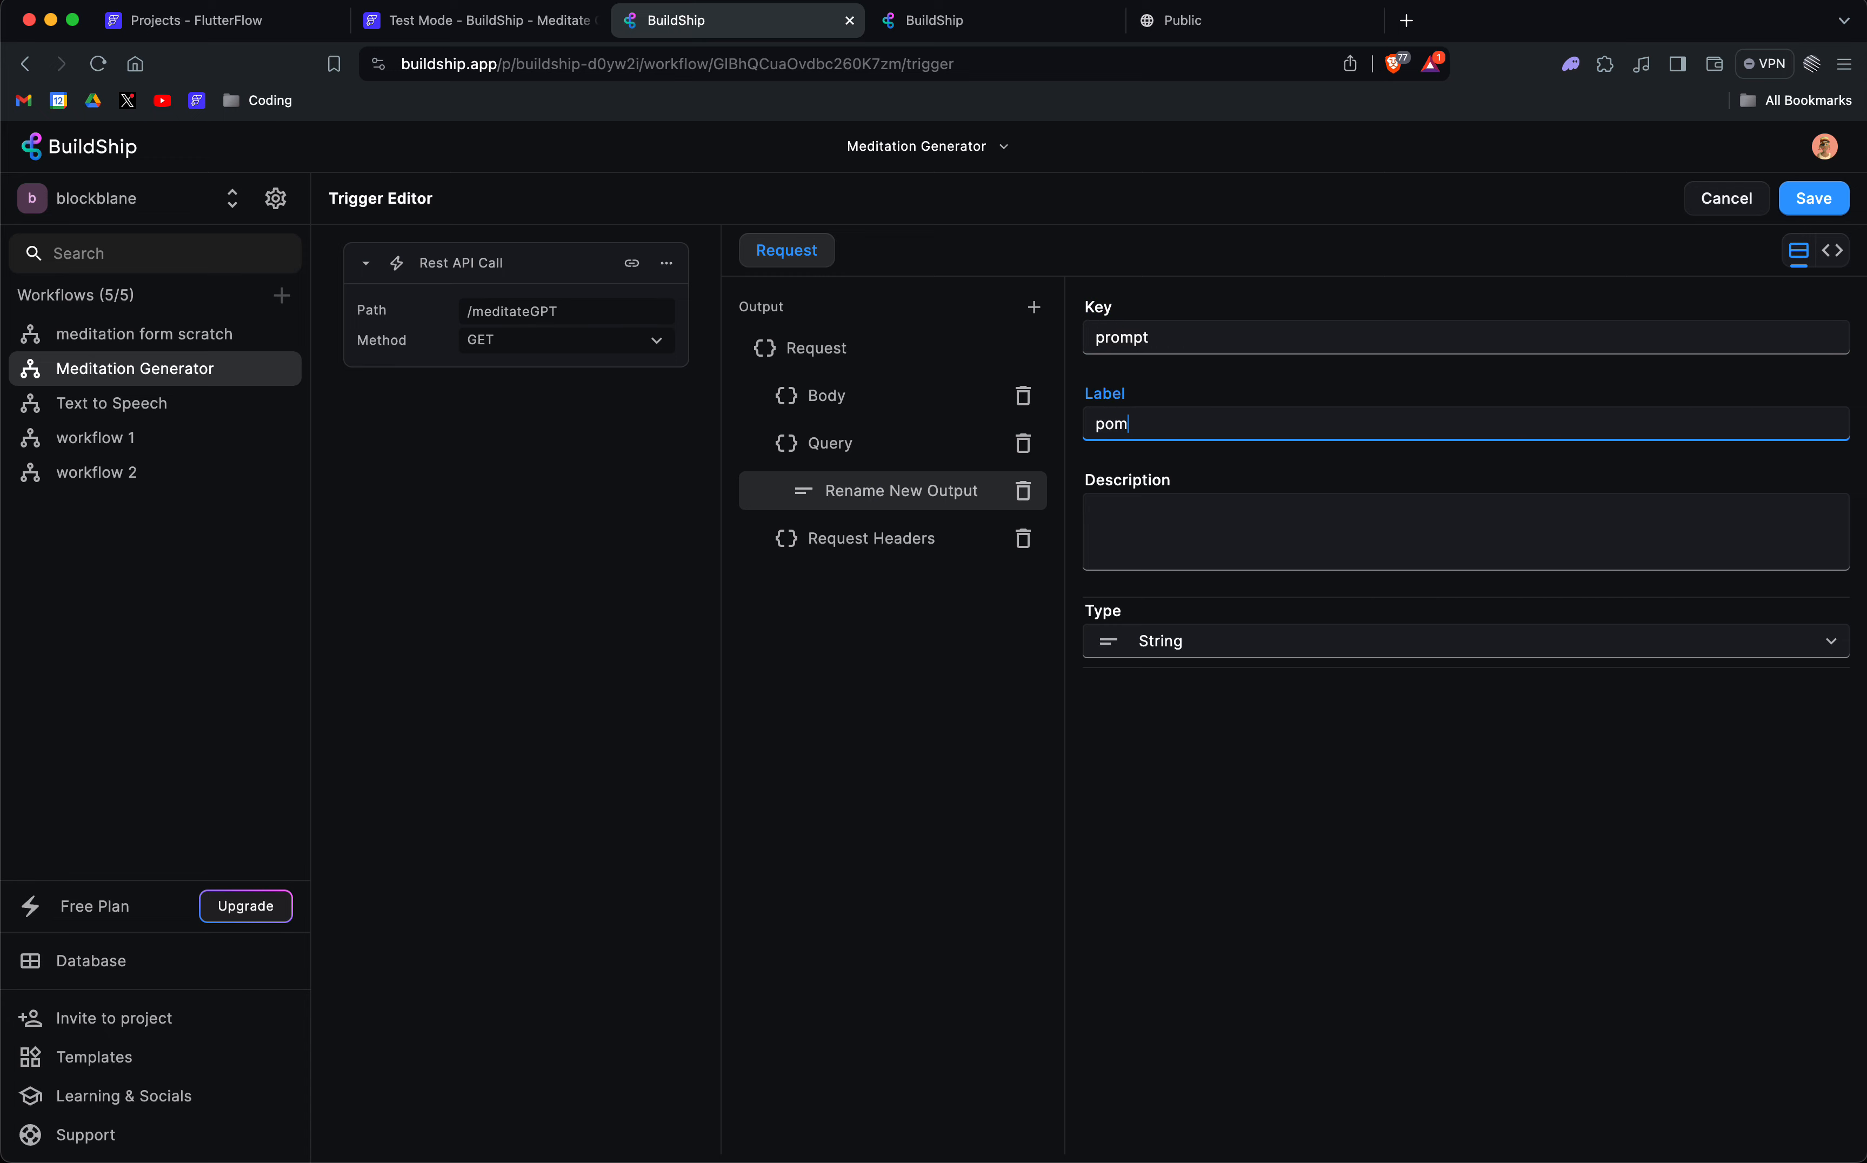
text(rpt)
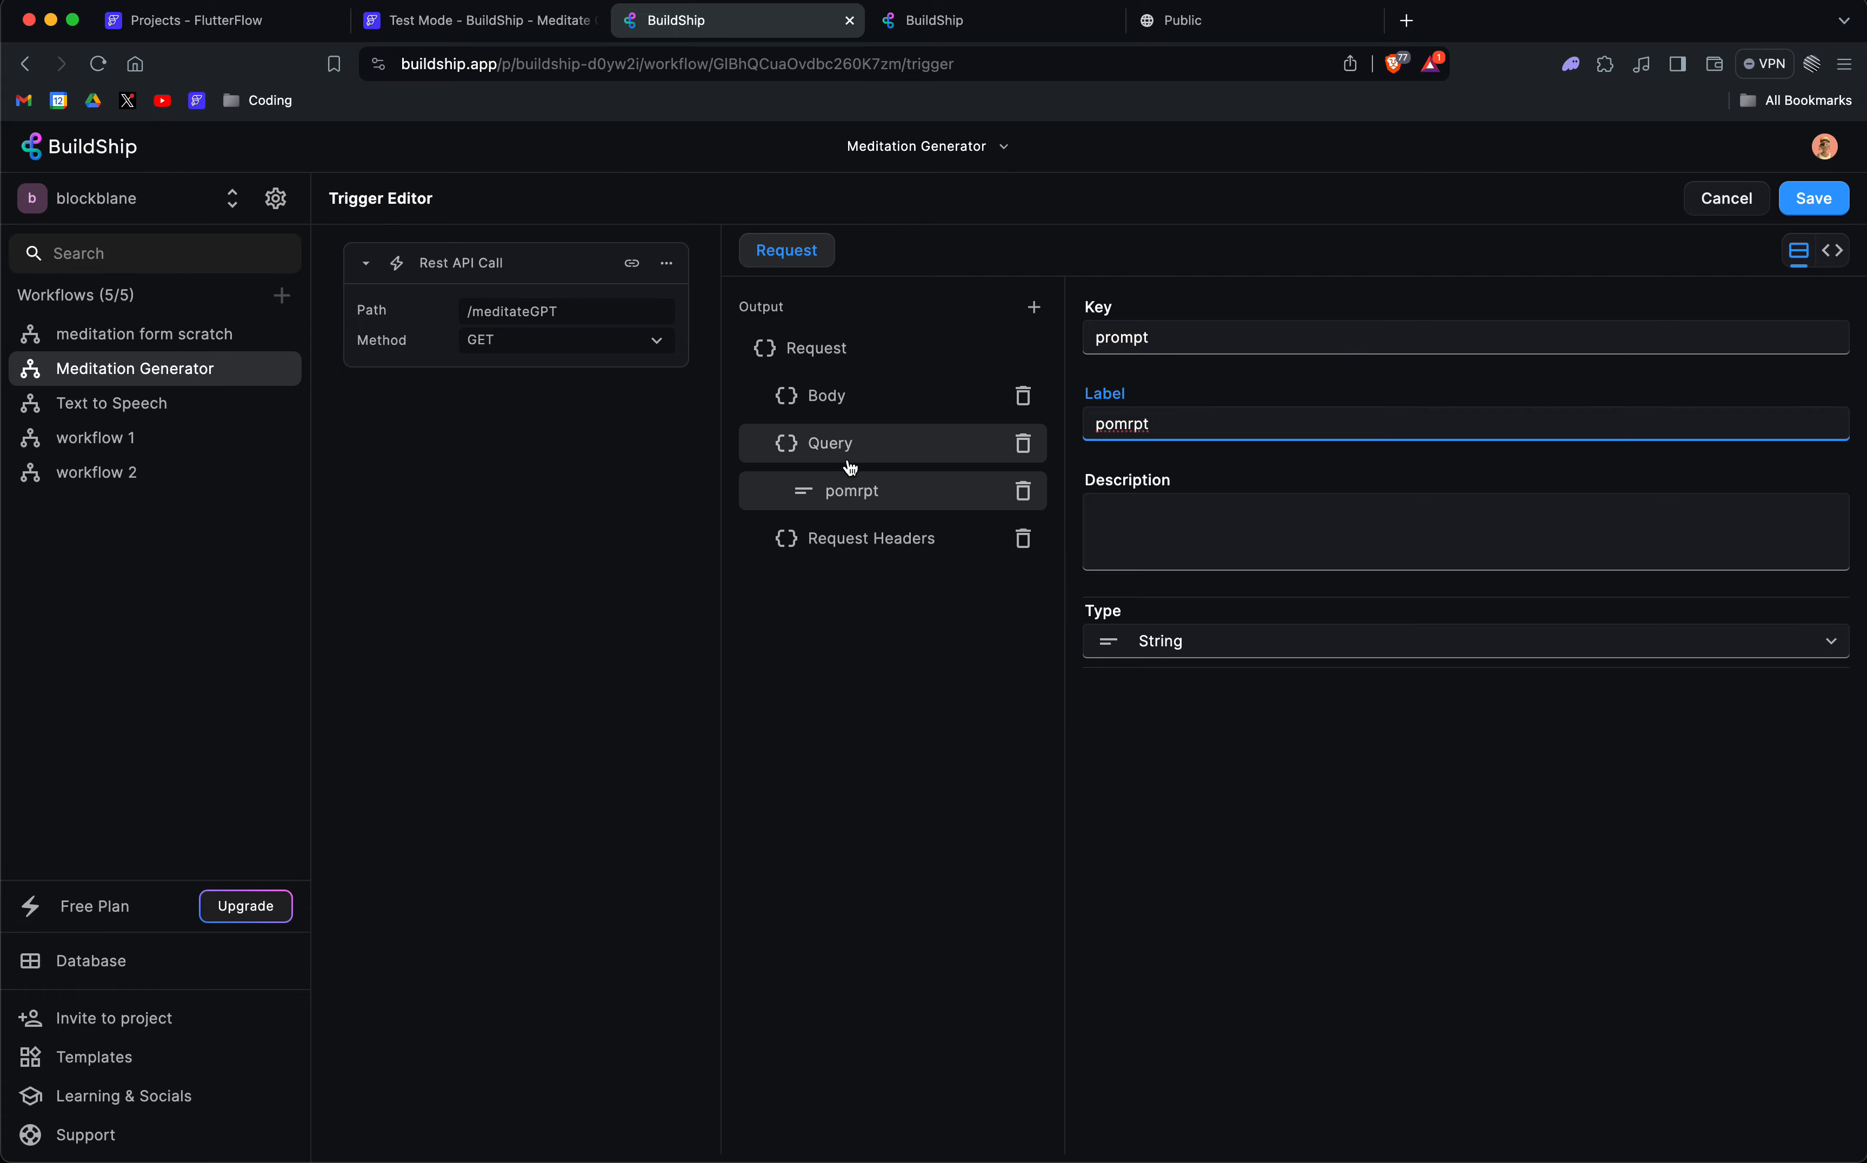
click(1730, 198)
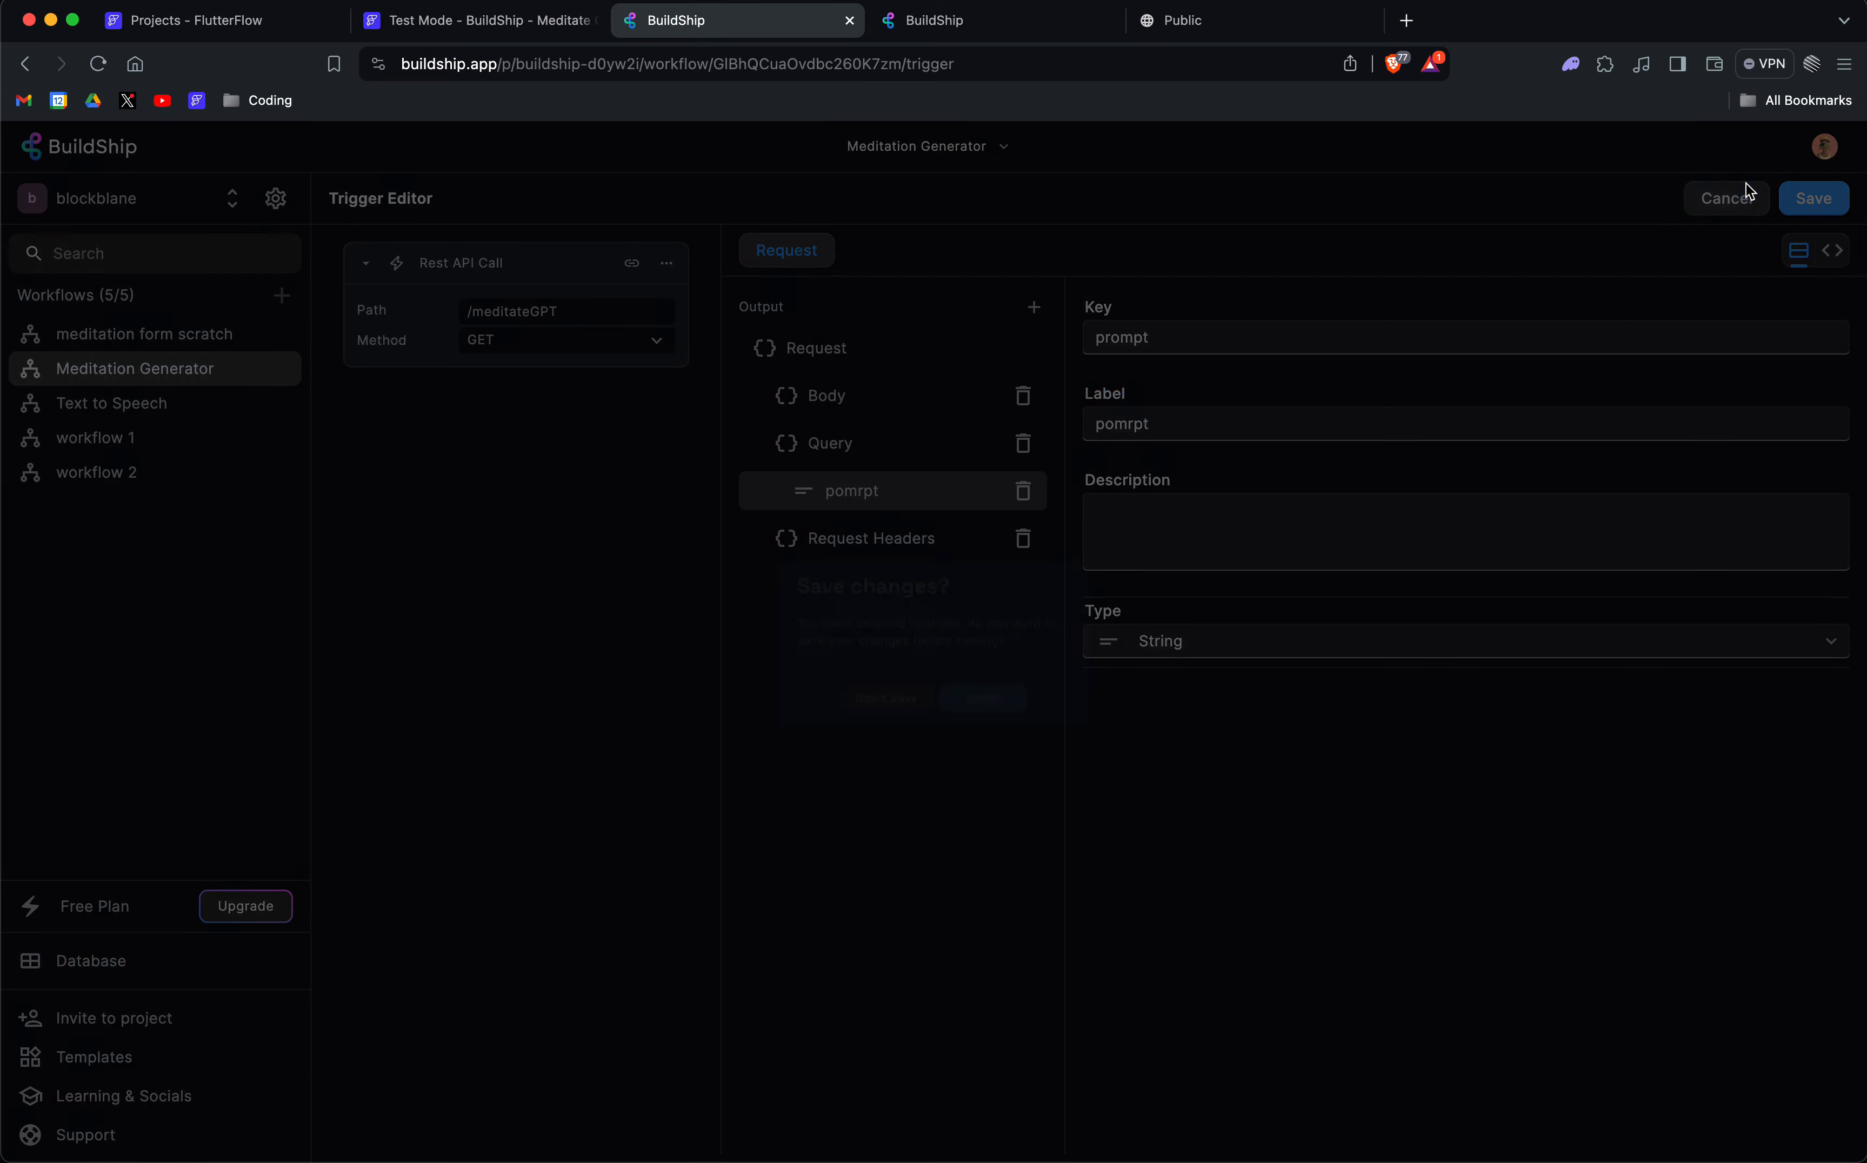
click(999, 711)
Reopen the Text Generator's System Prompt editor and examine the variables nested under the Request's Query object.
scroll(1115, 662, down, 2)
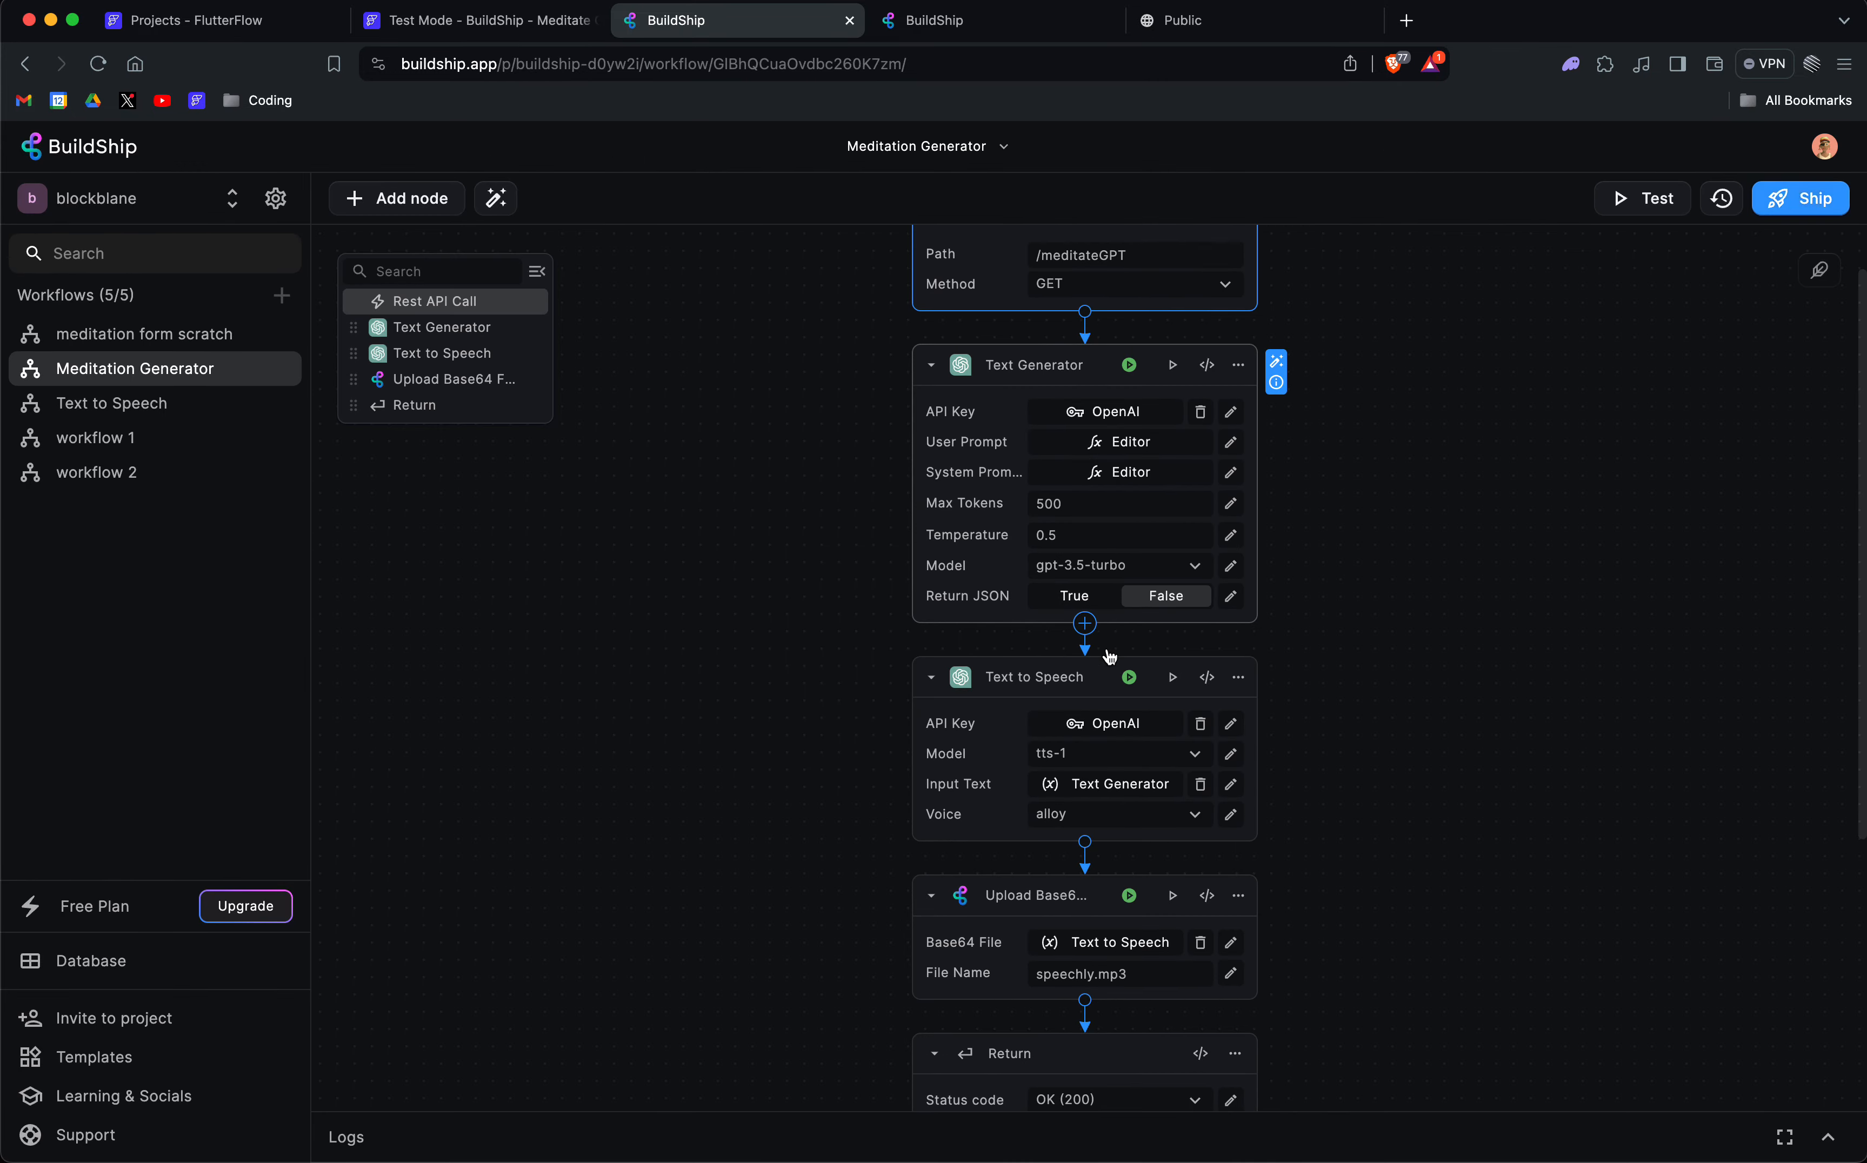
click(1233, 474)
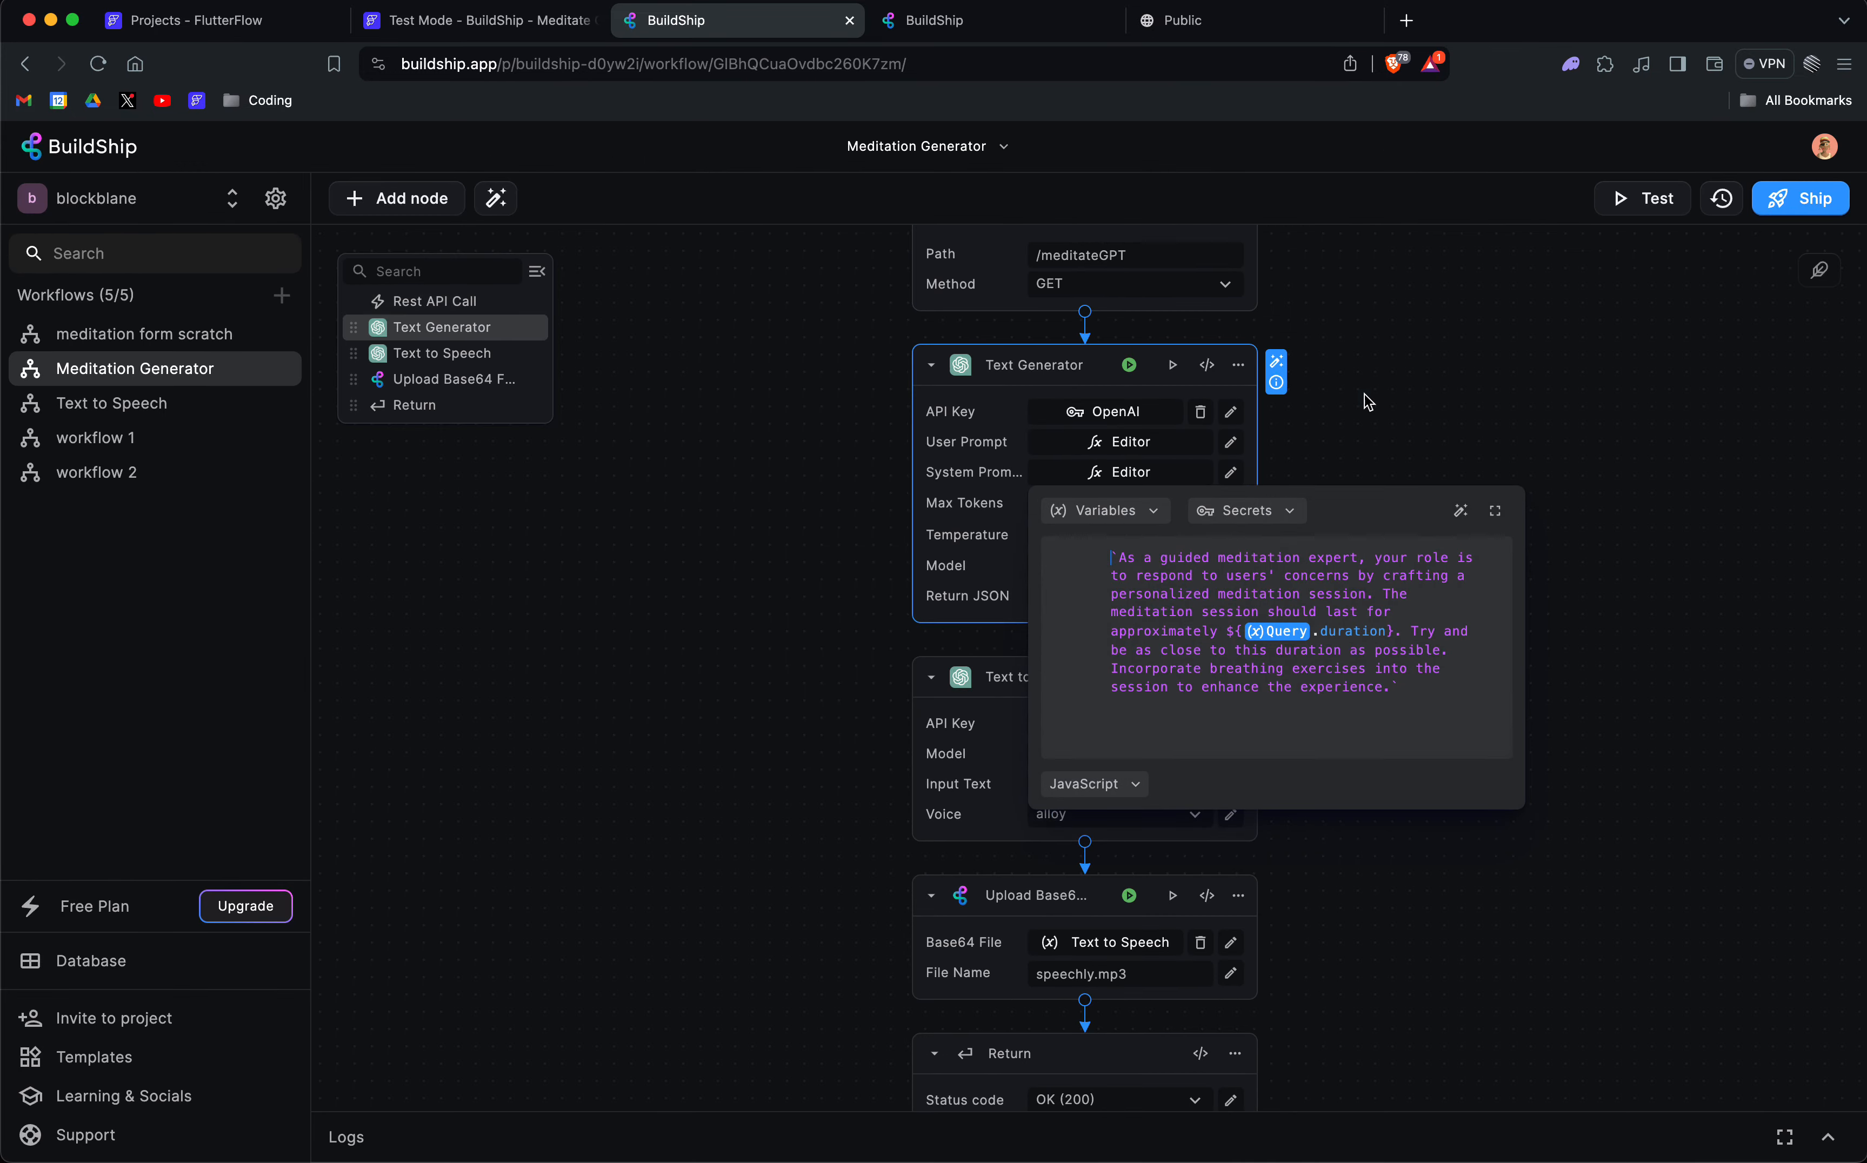
click(1368, 402)
scroll(1369, 402, up, 2)
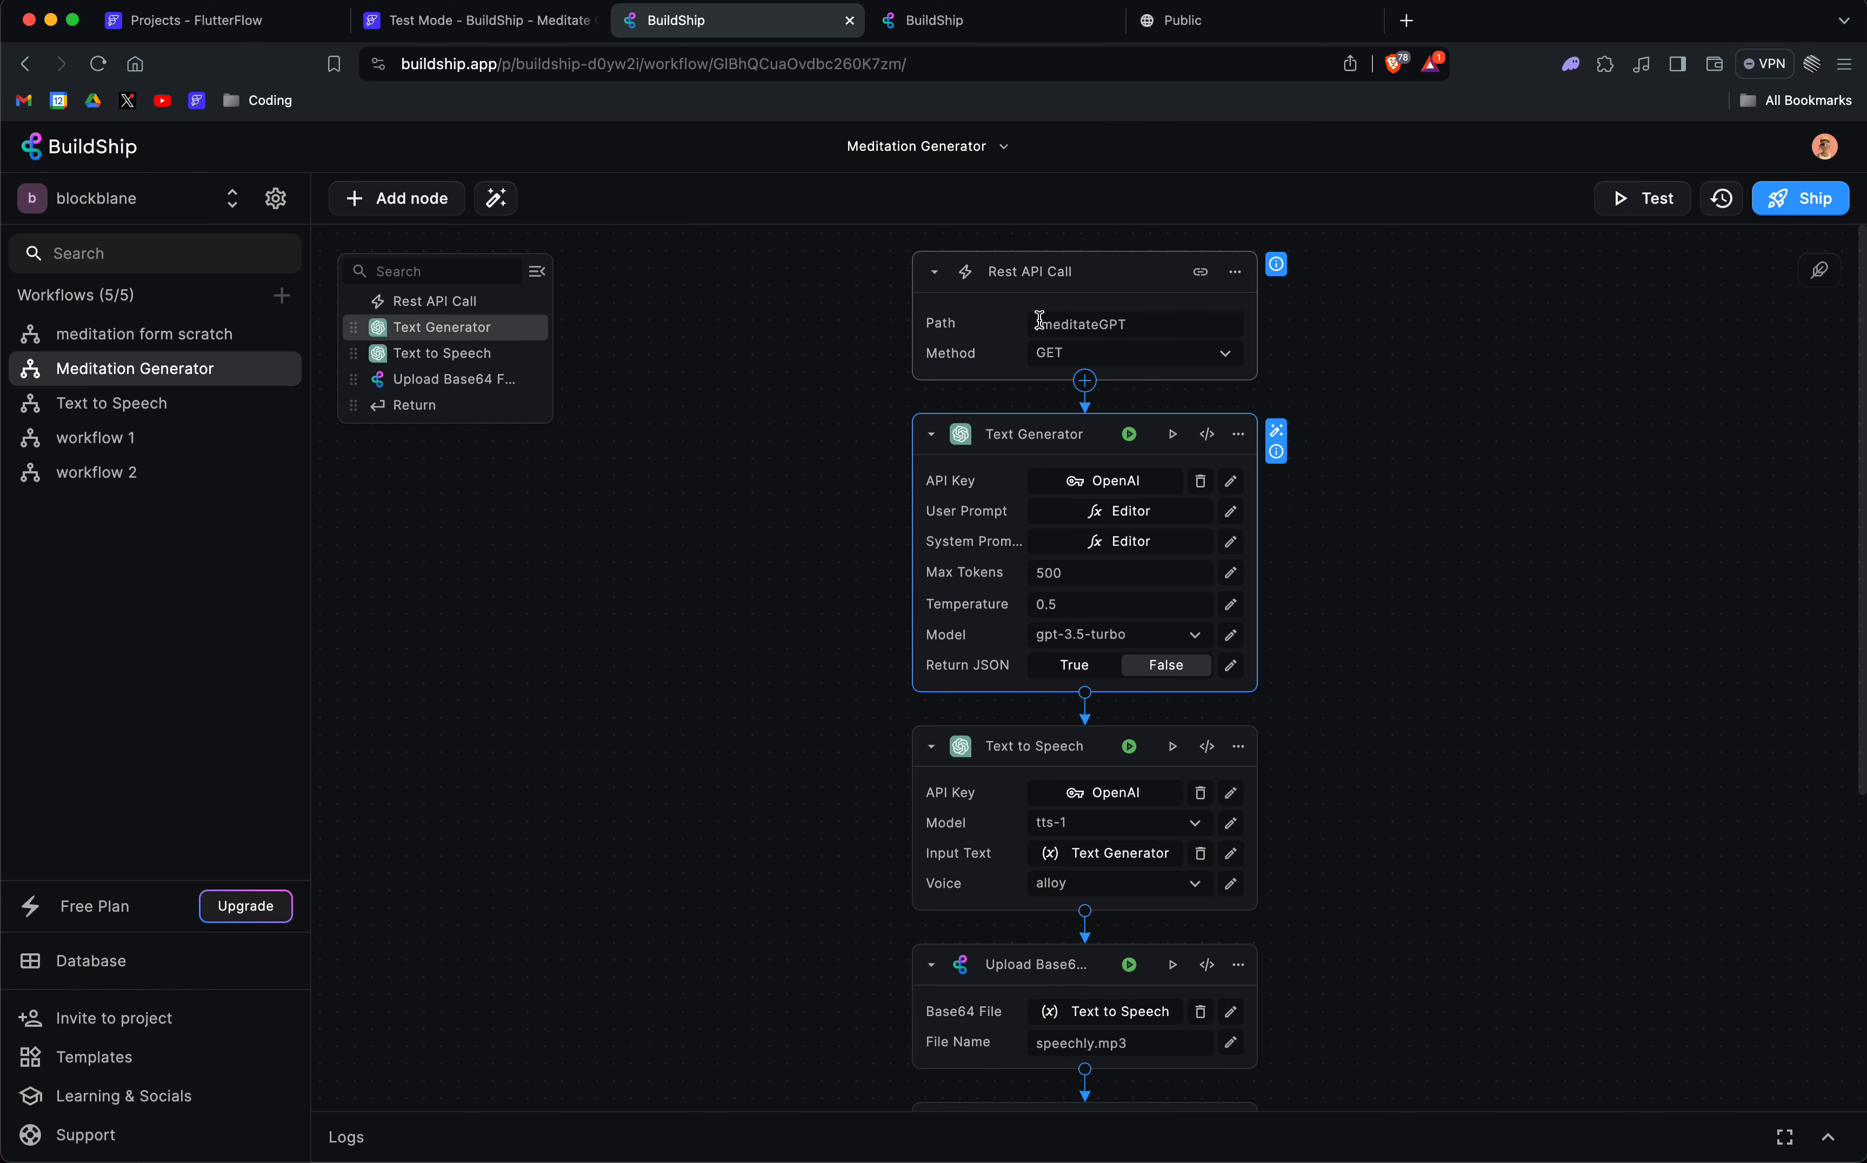
click(1230, 541)
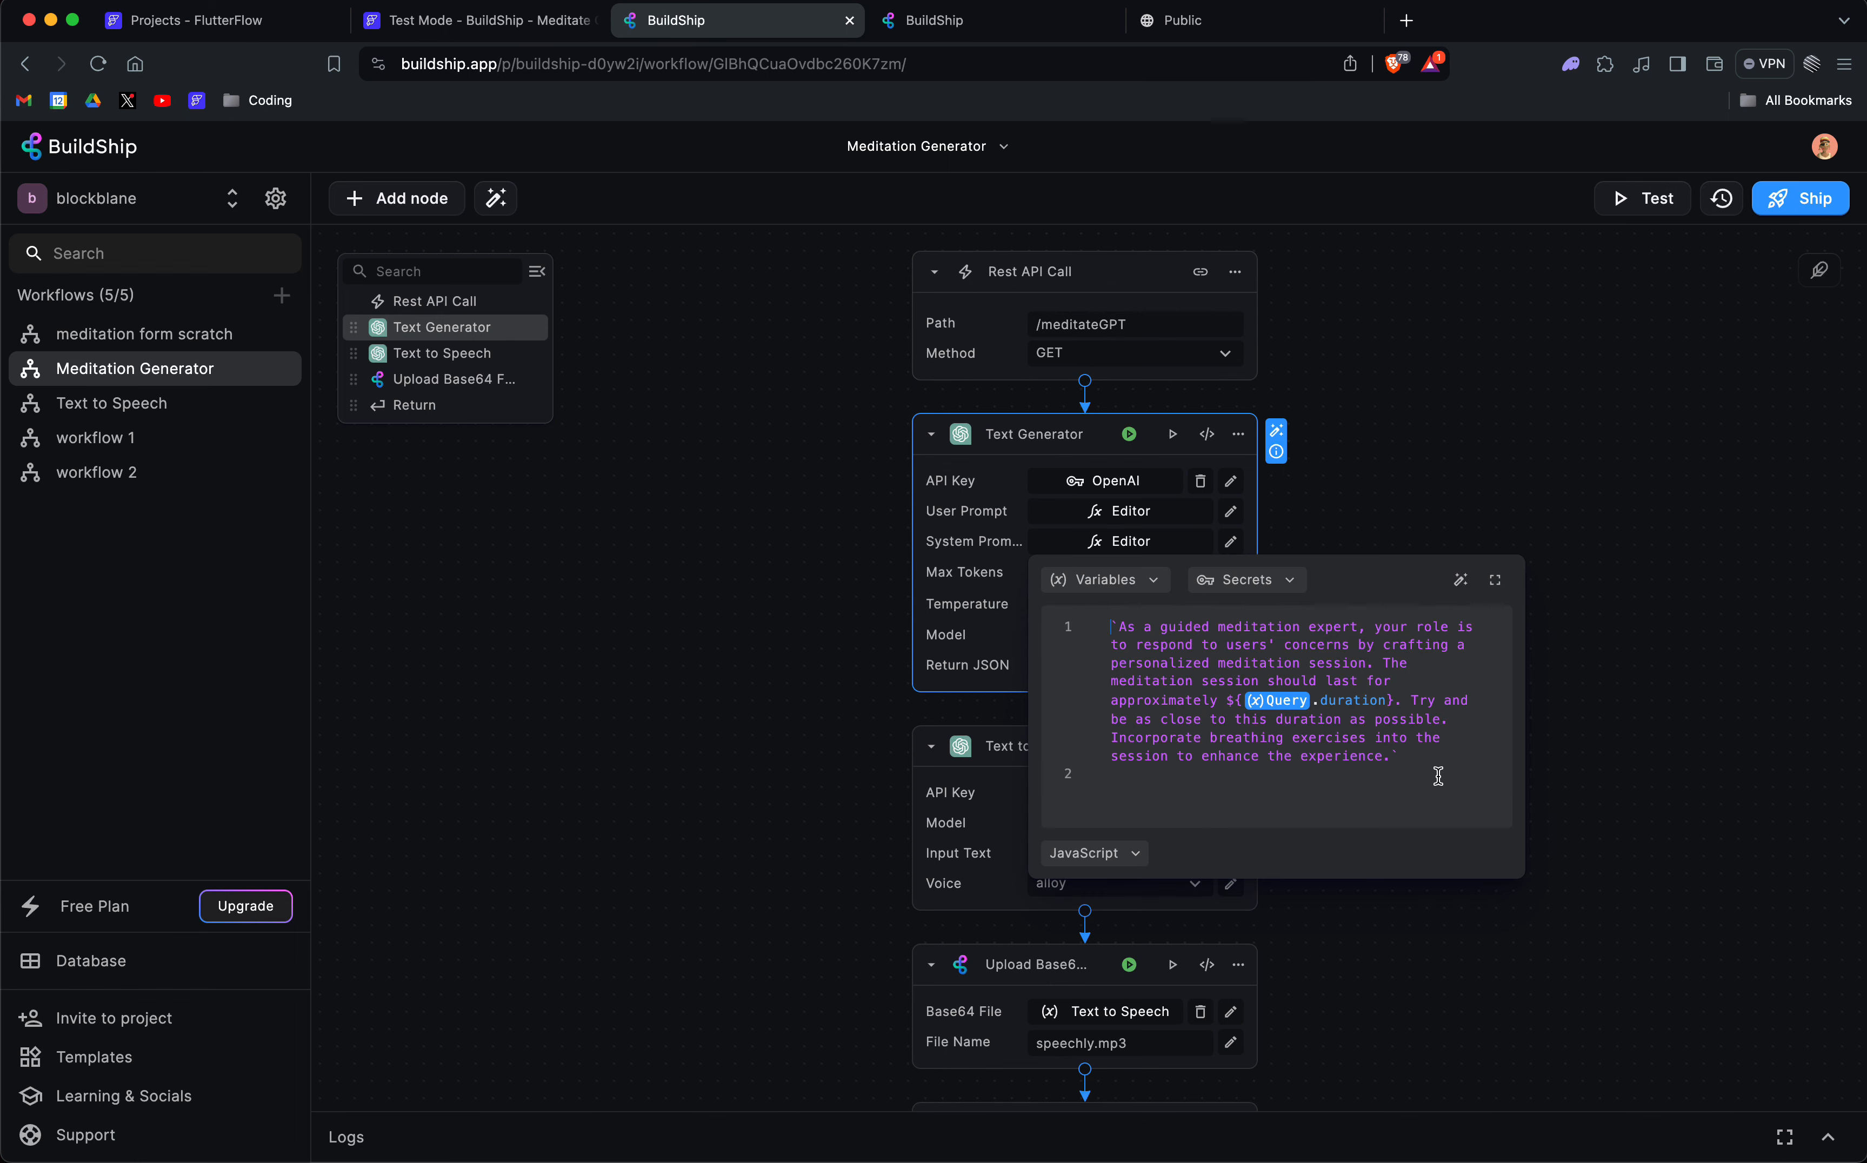
click(1135, 583)
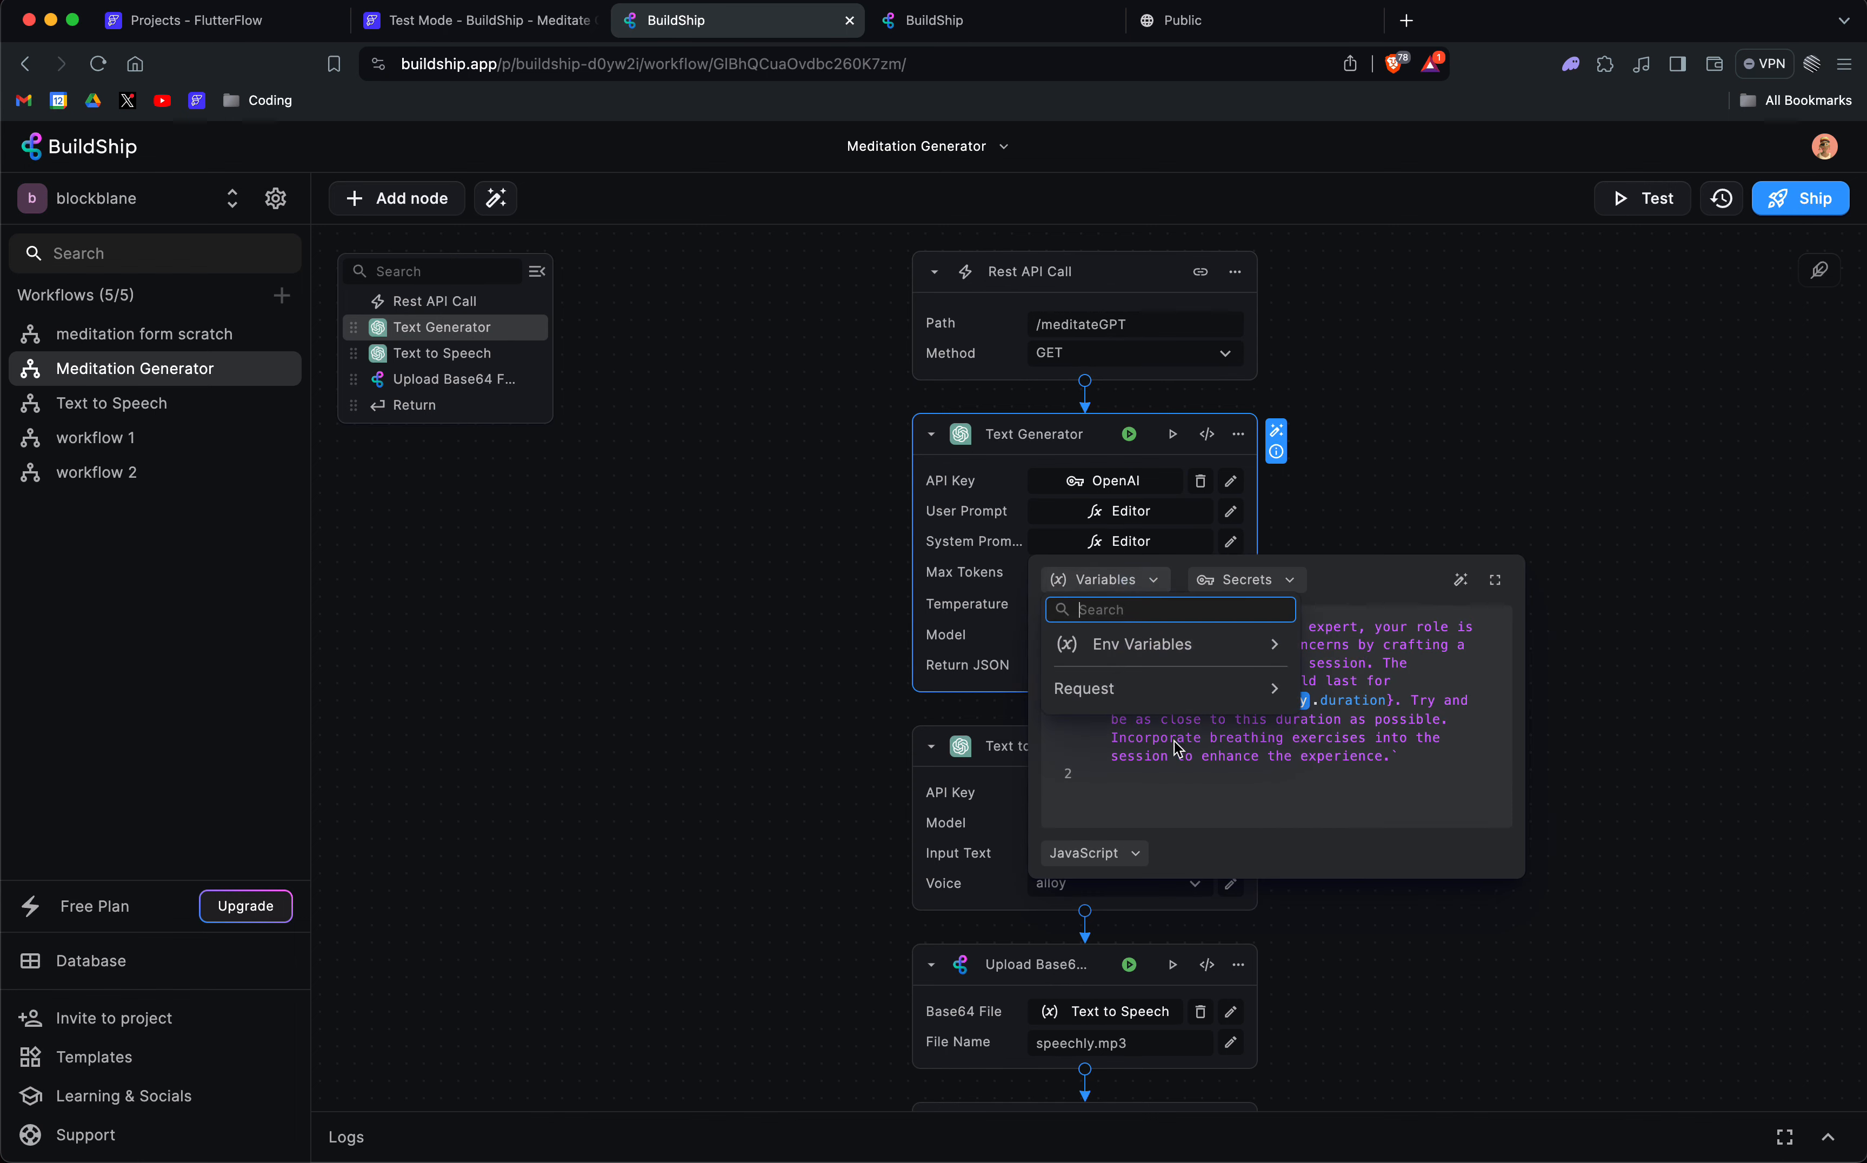
click(1281, 692)
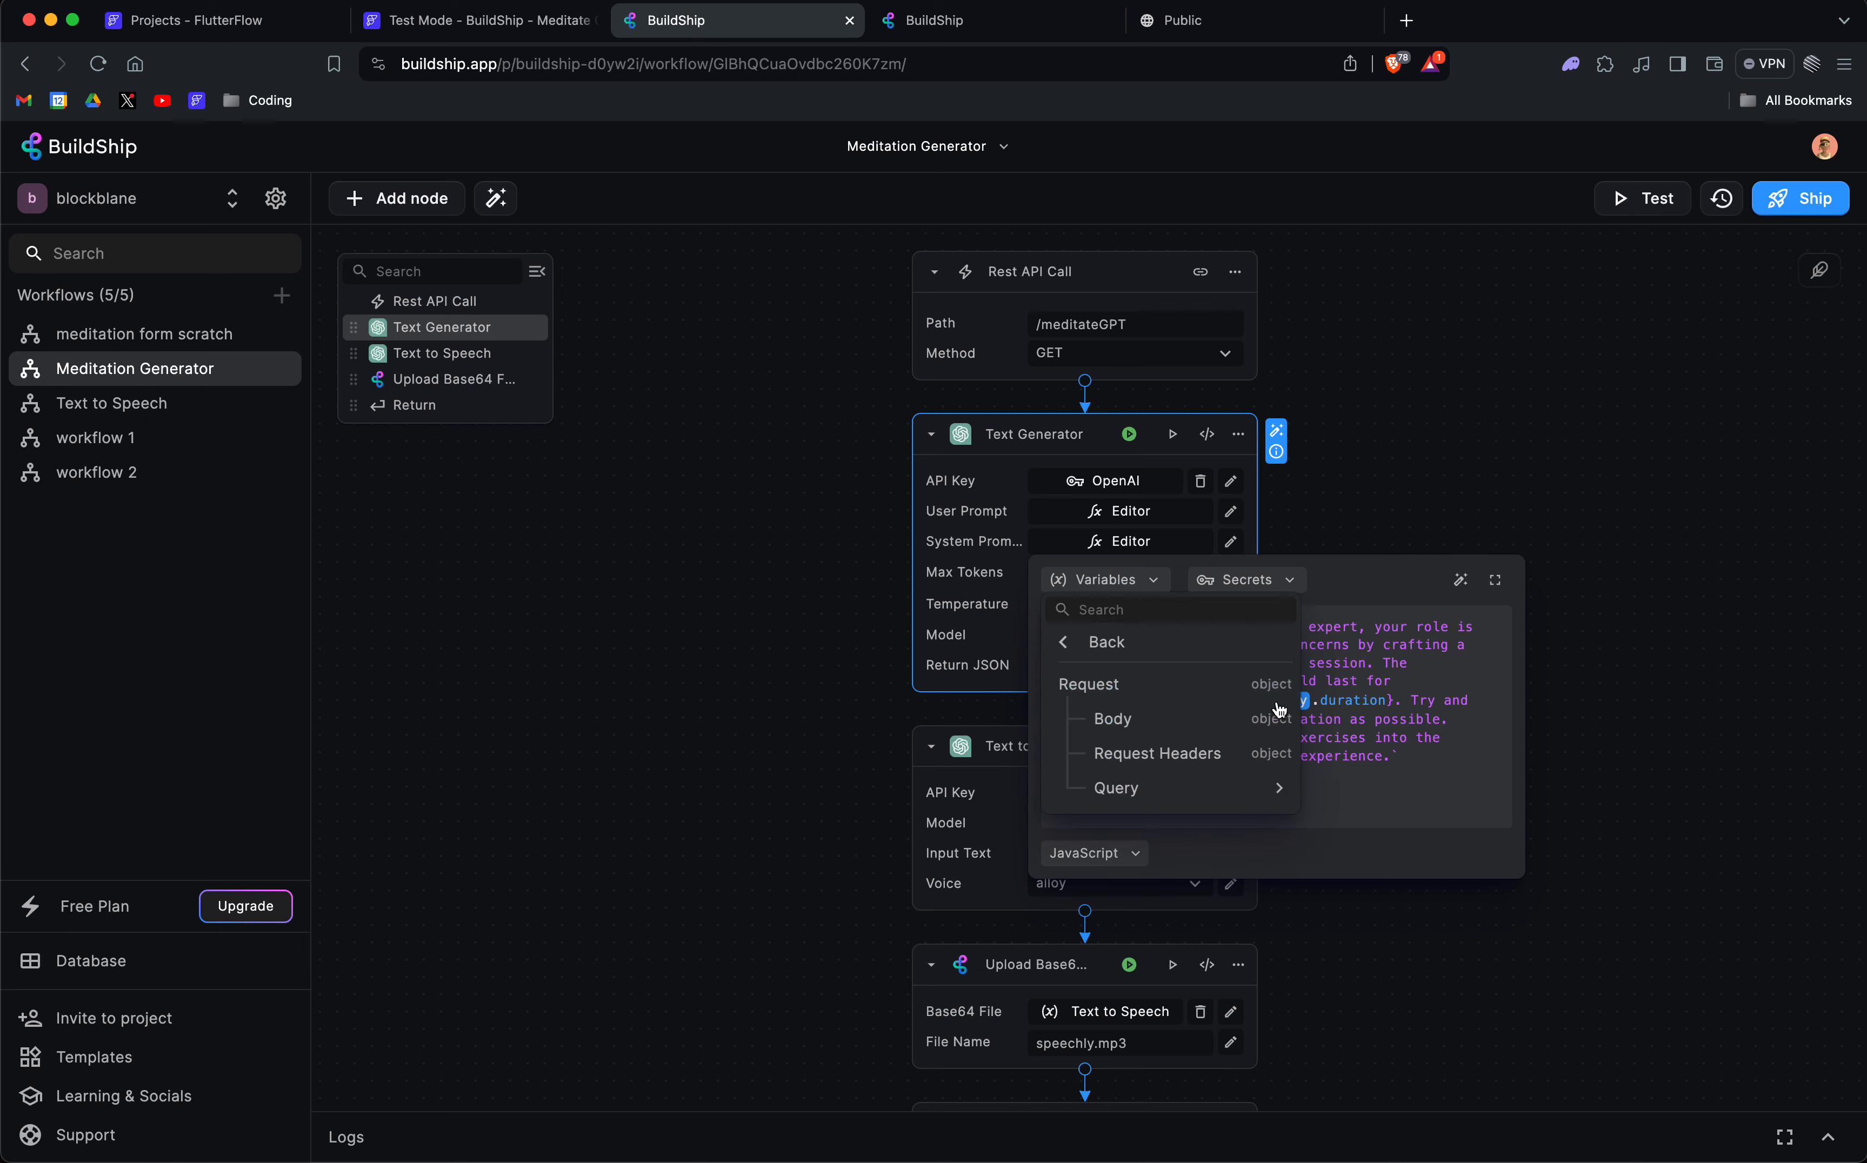
click(1276, 789)
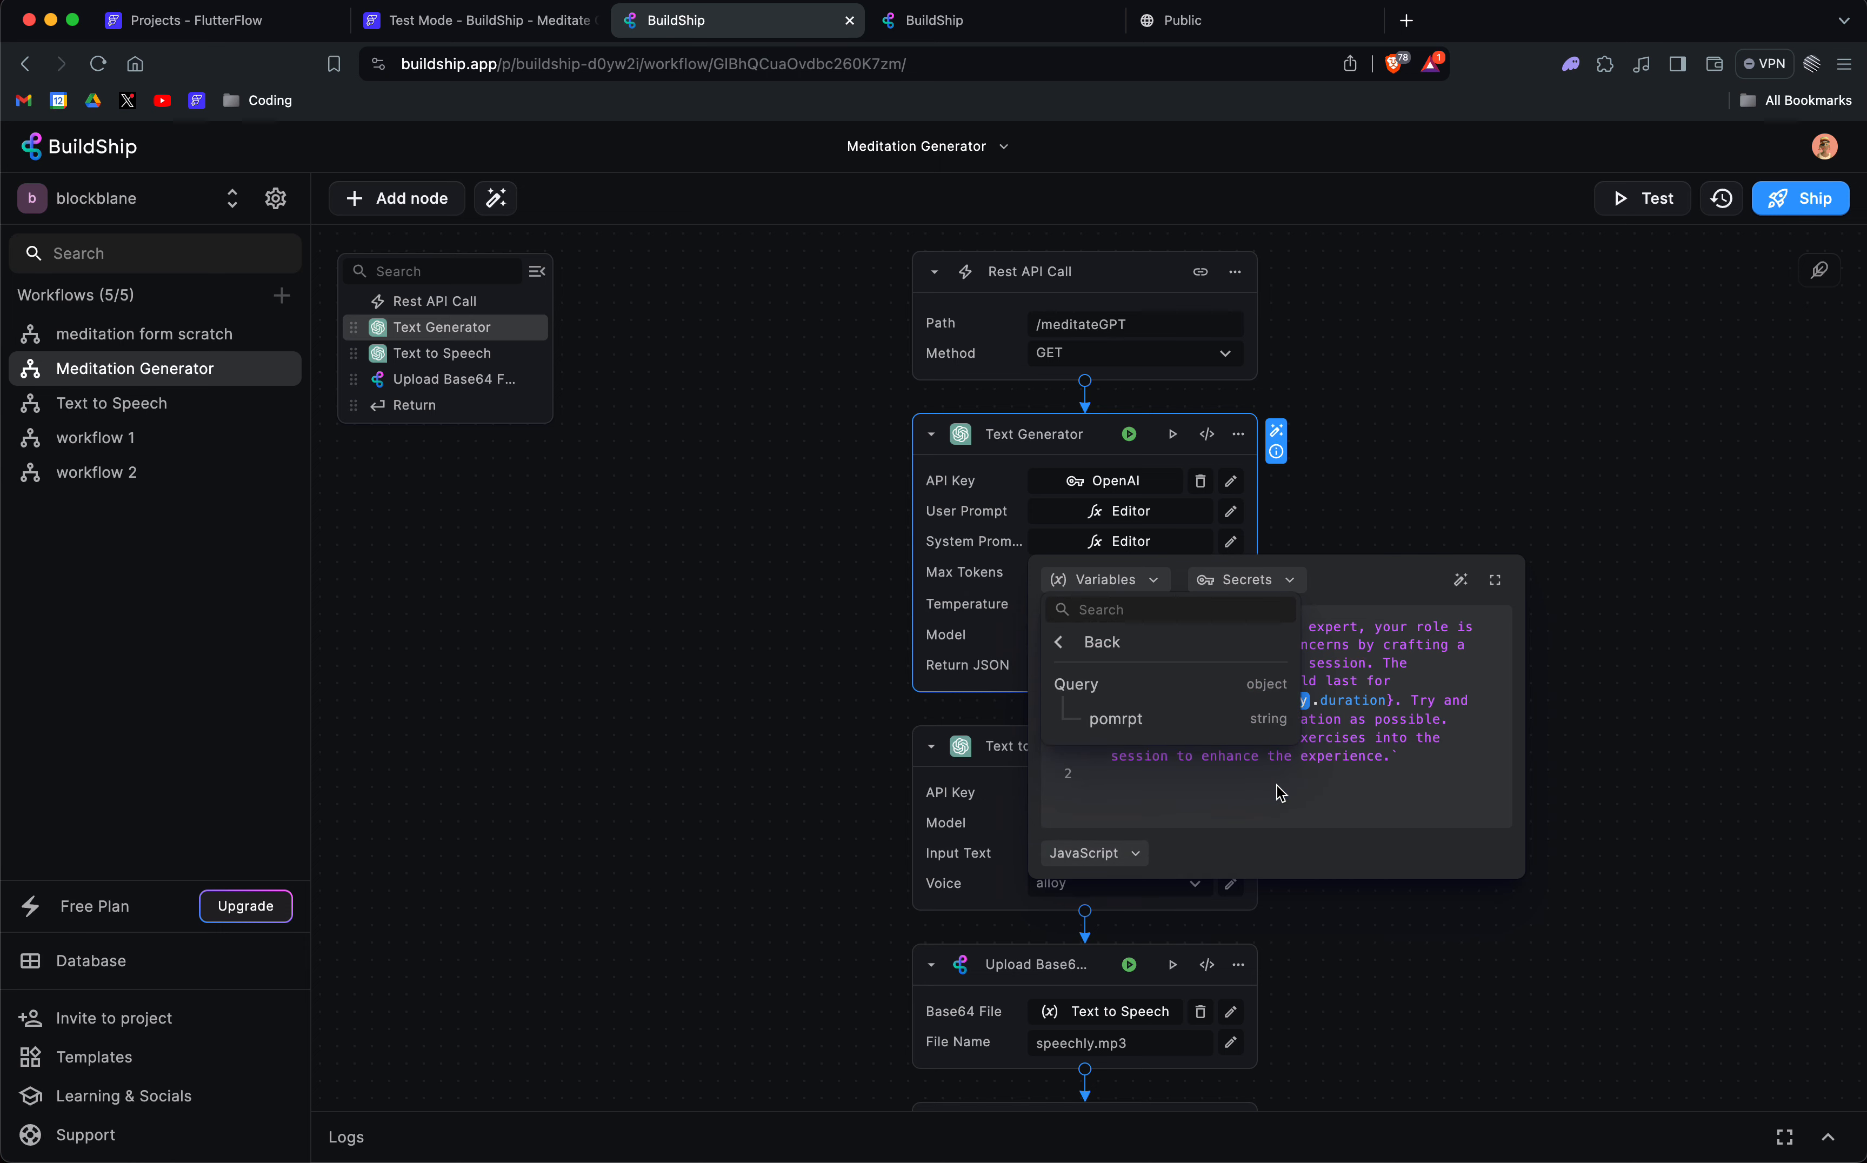
Delete the pomrpt output from the Query object in the Rest API Call trigger and save the trigger.
click(1338, 494)
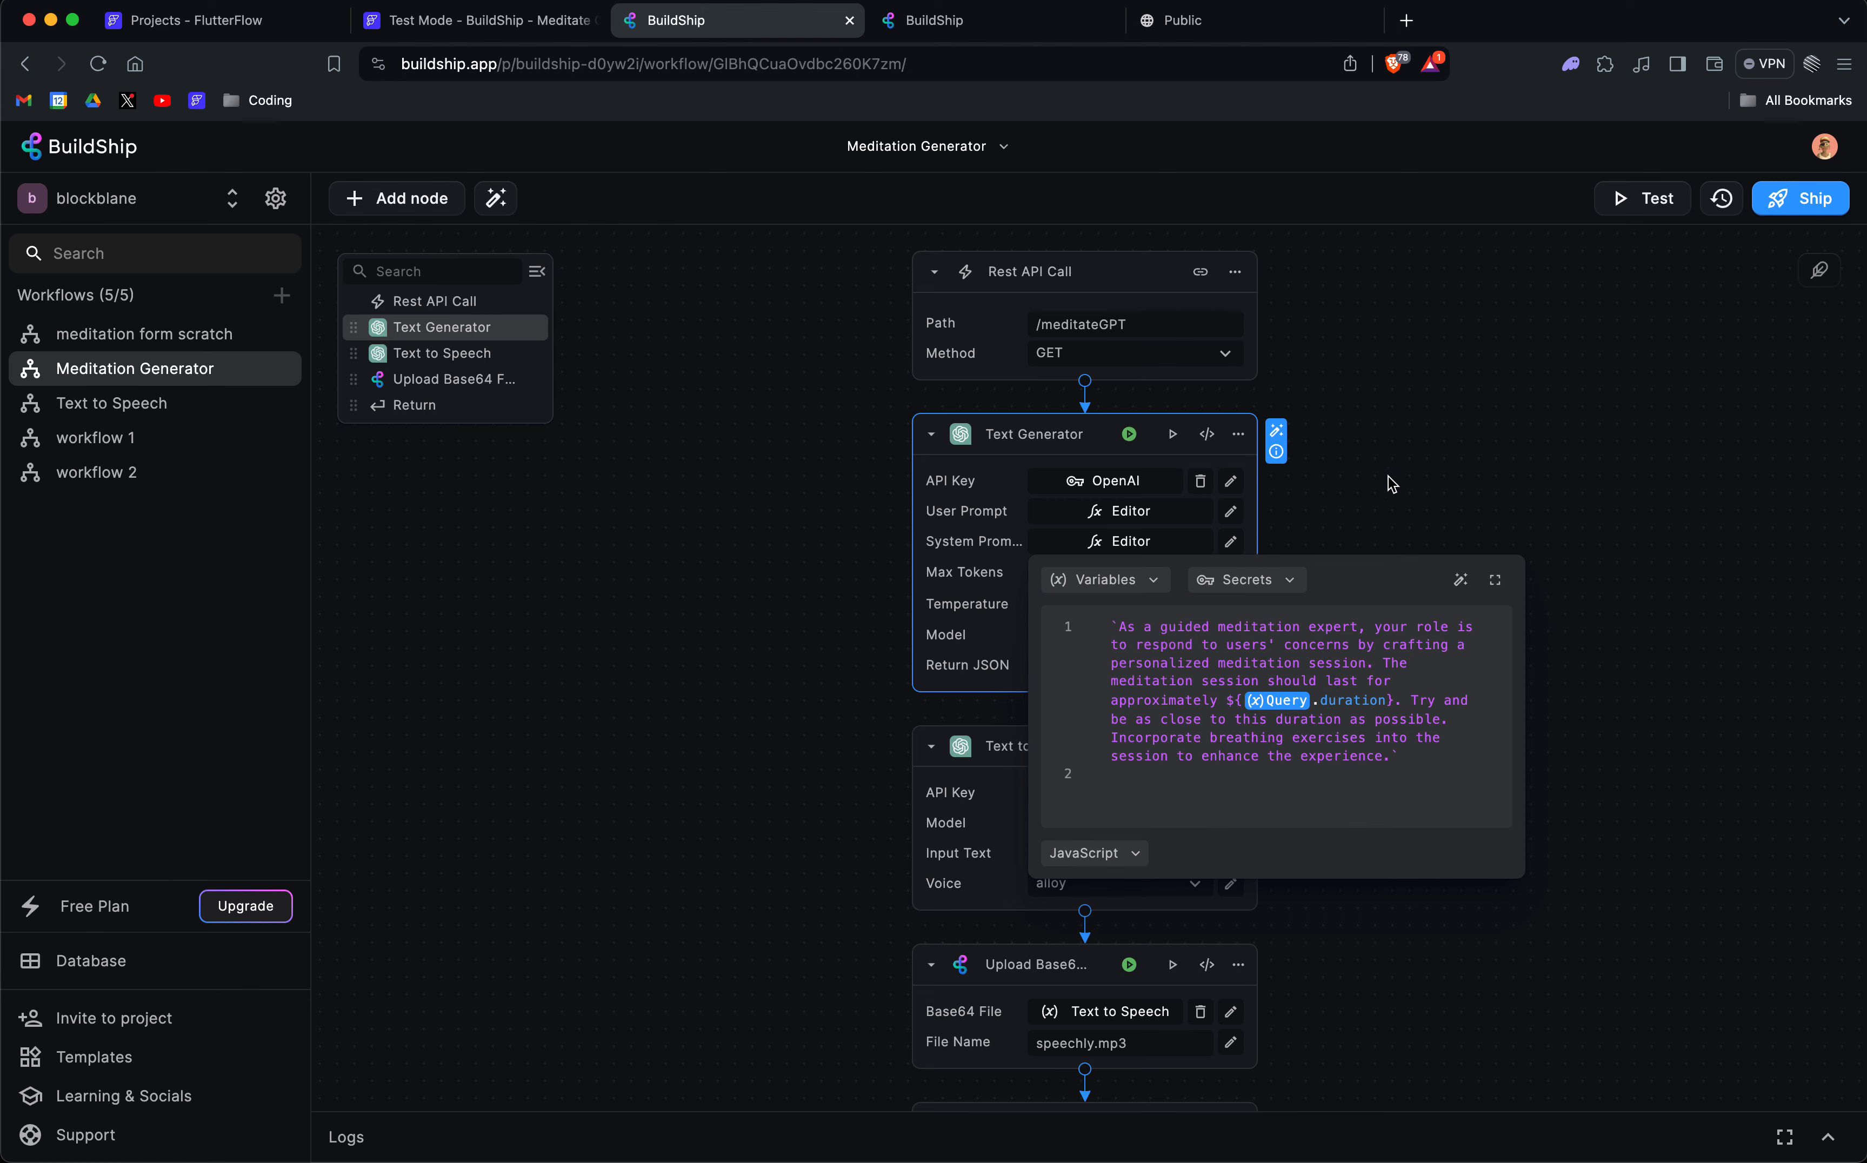
click(1442, 490)
click(1235, 270)
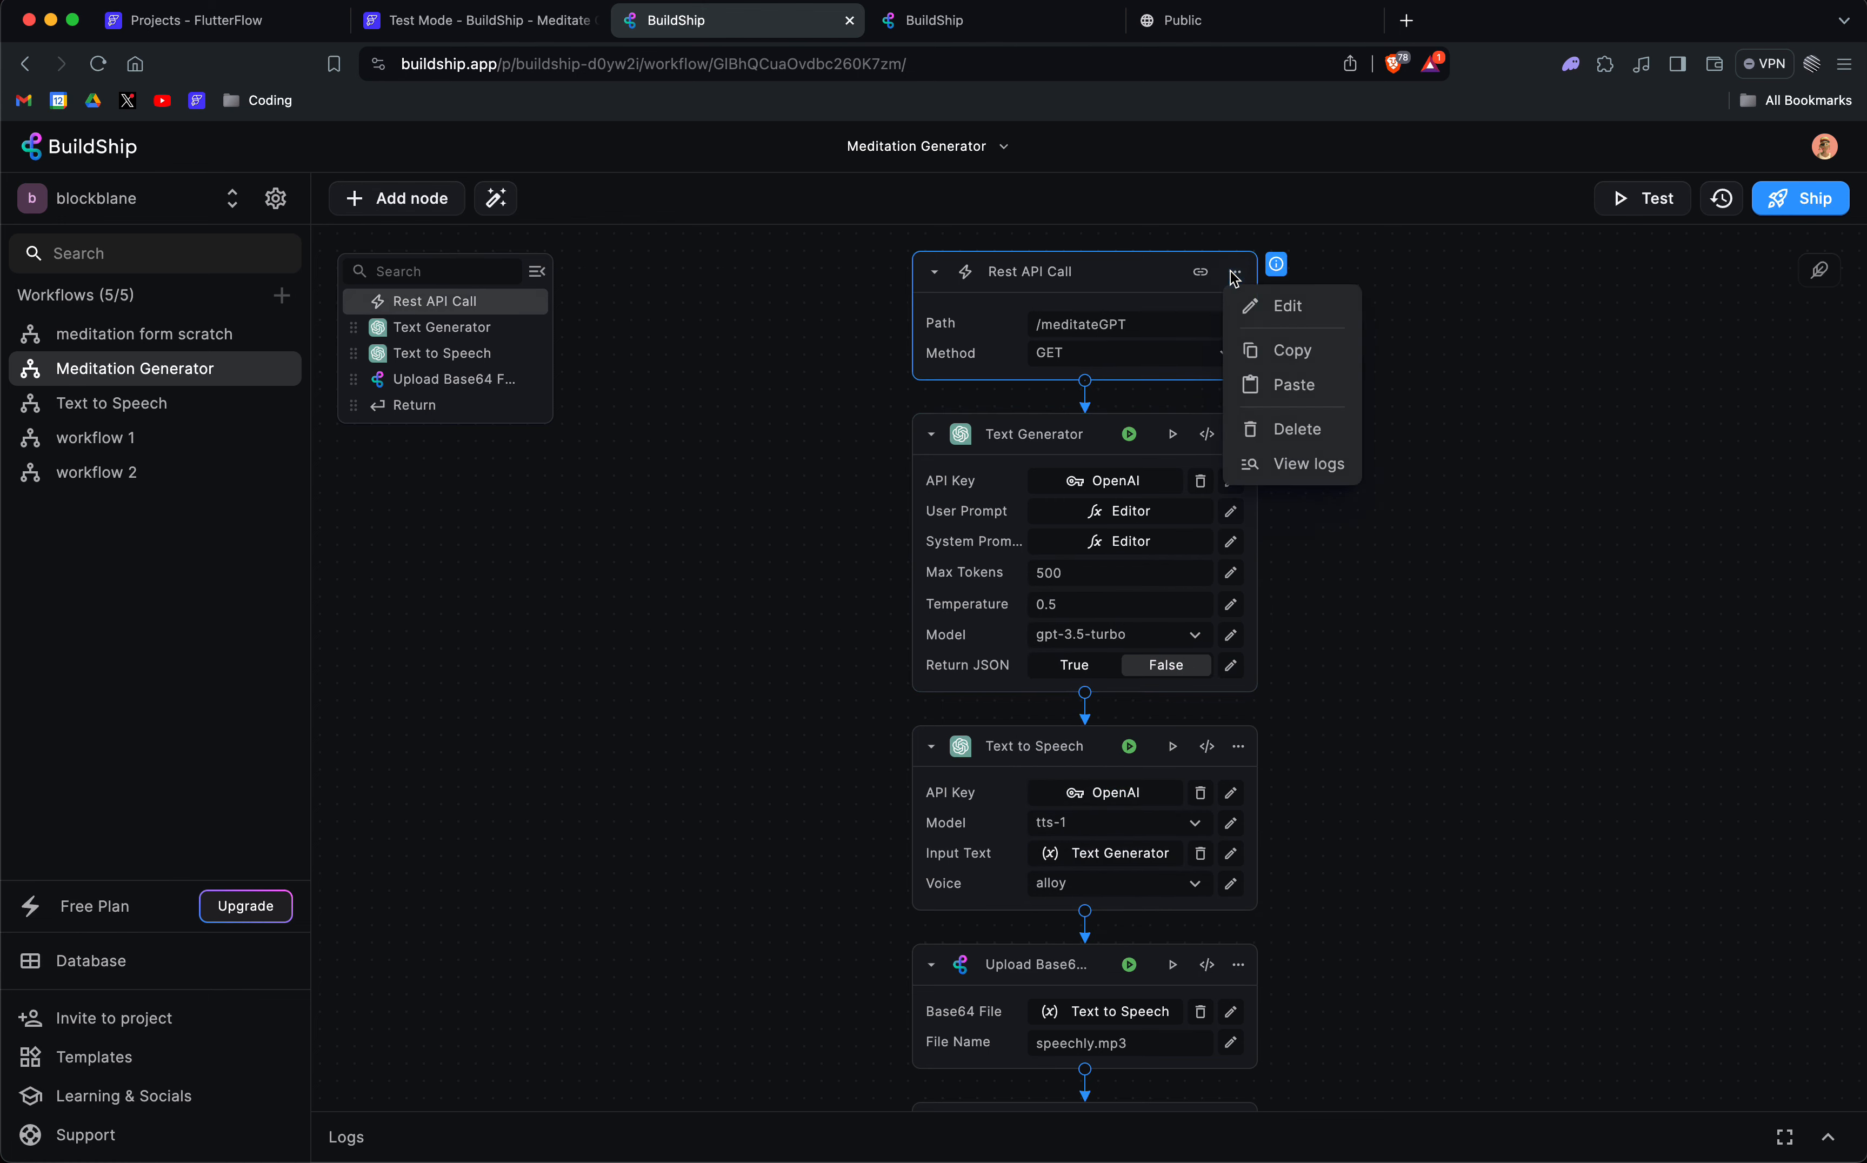
click(1301, 307)
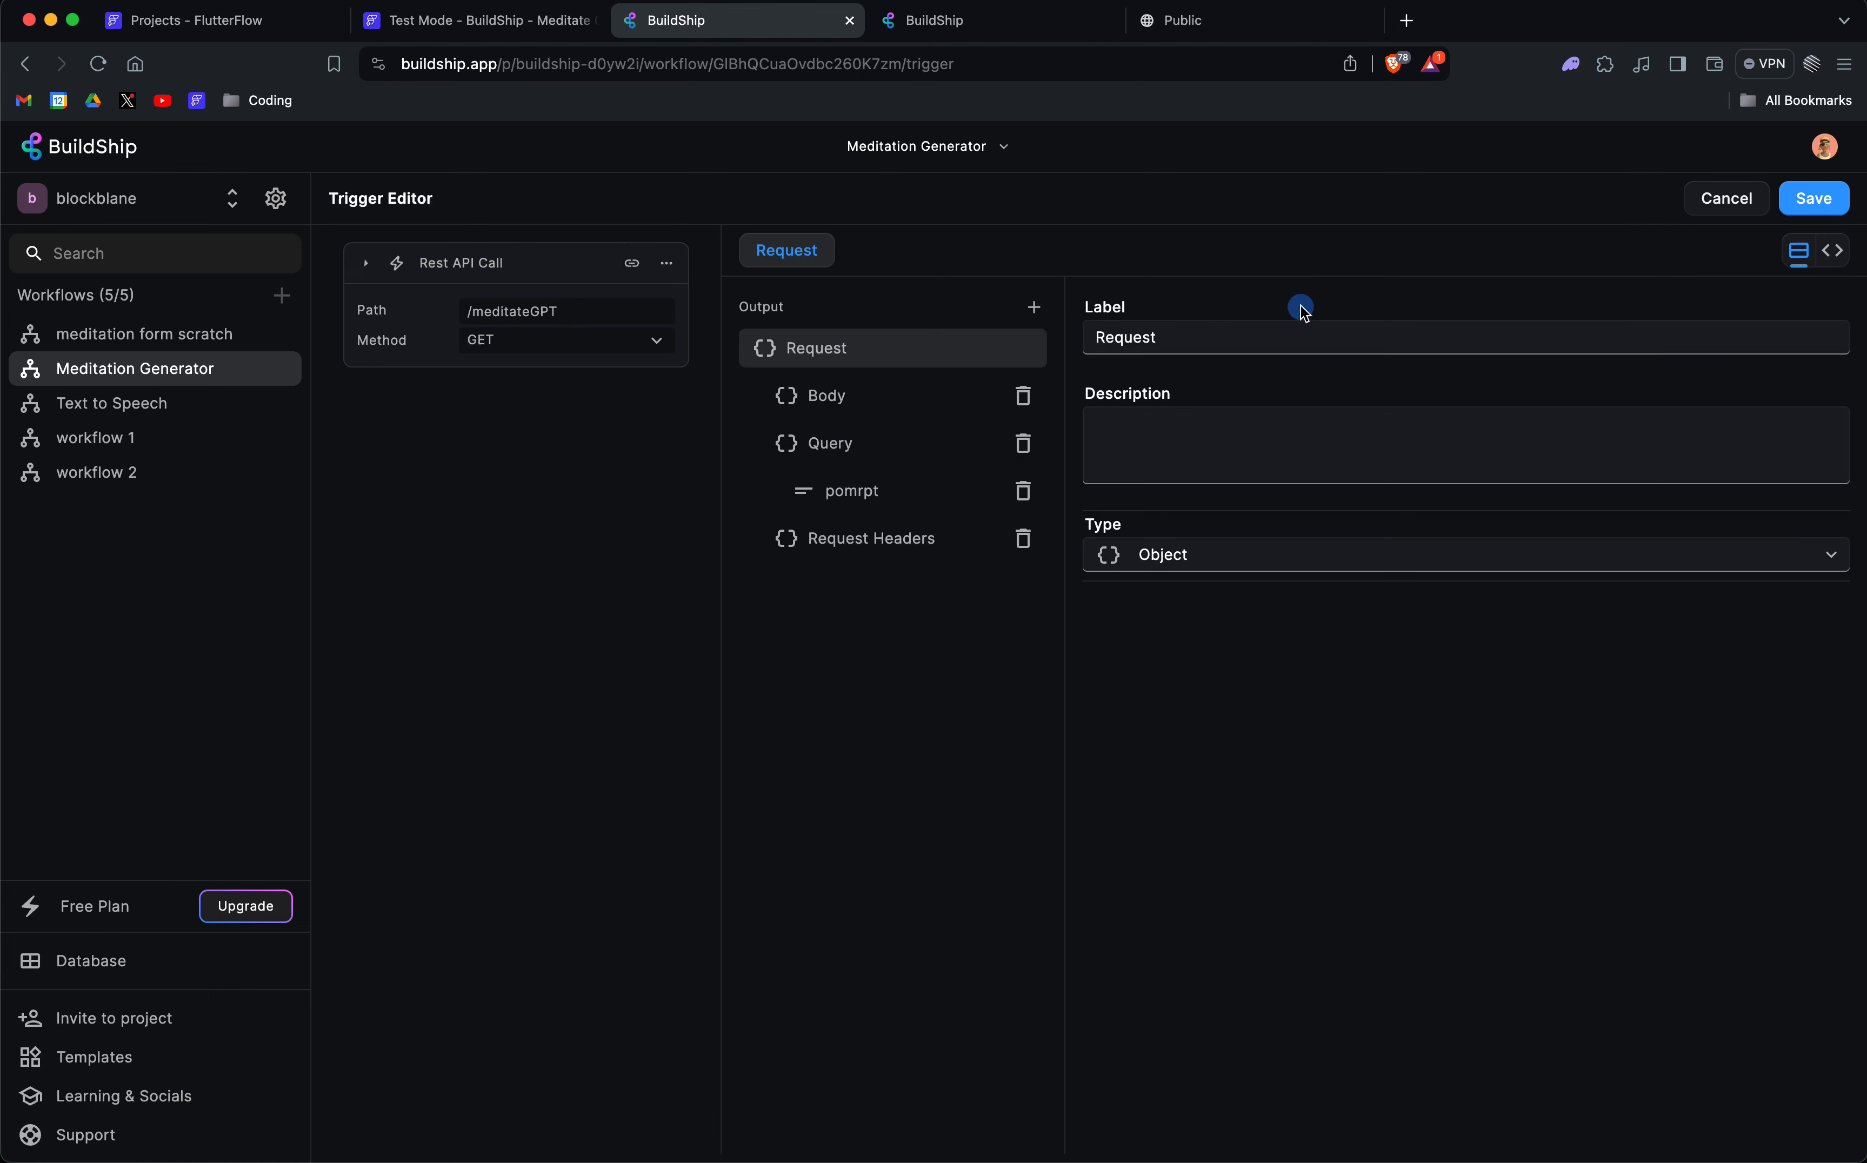
click(1023, 491)
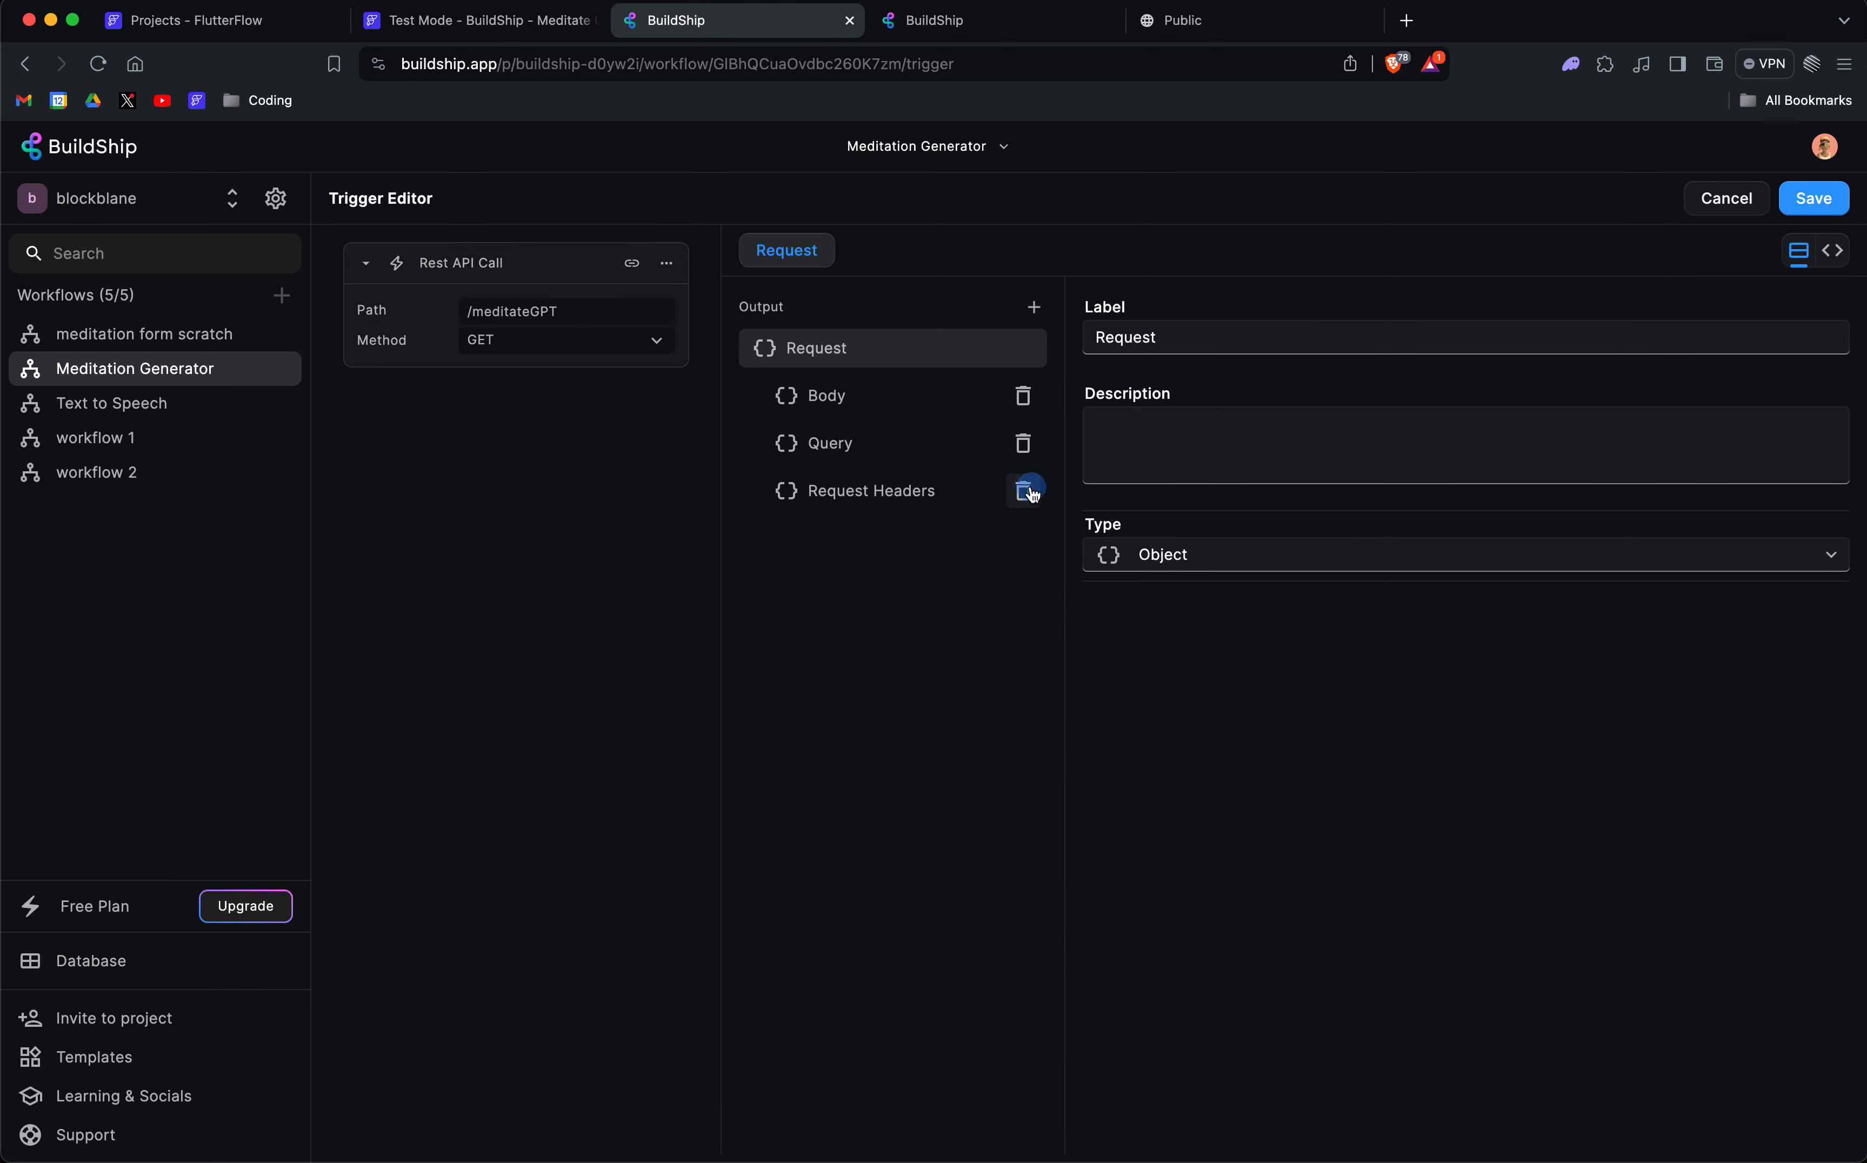
click(1827, 204)
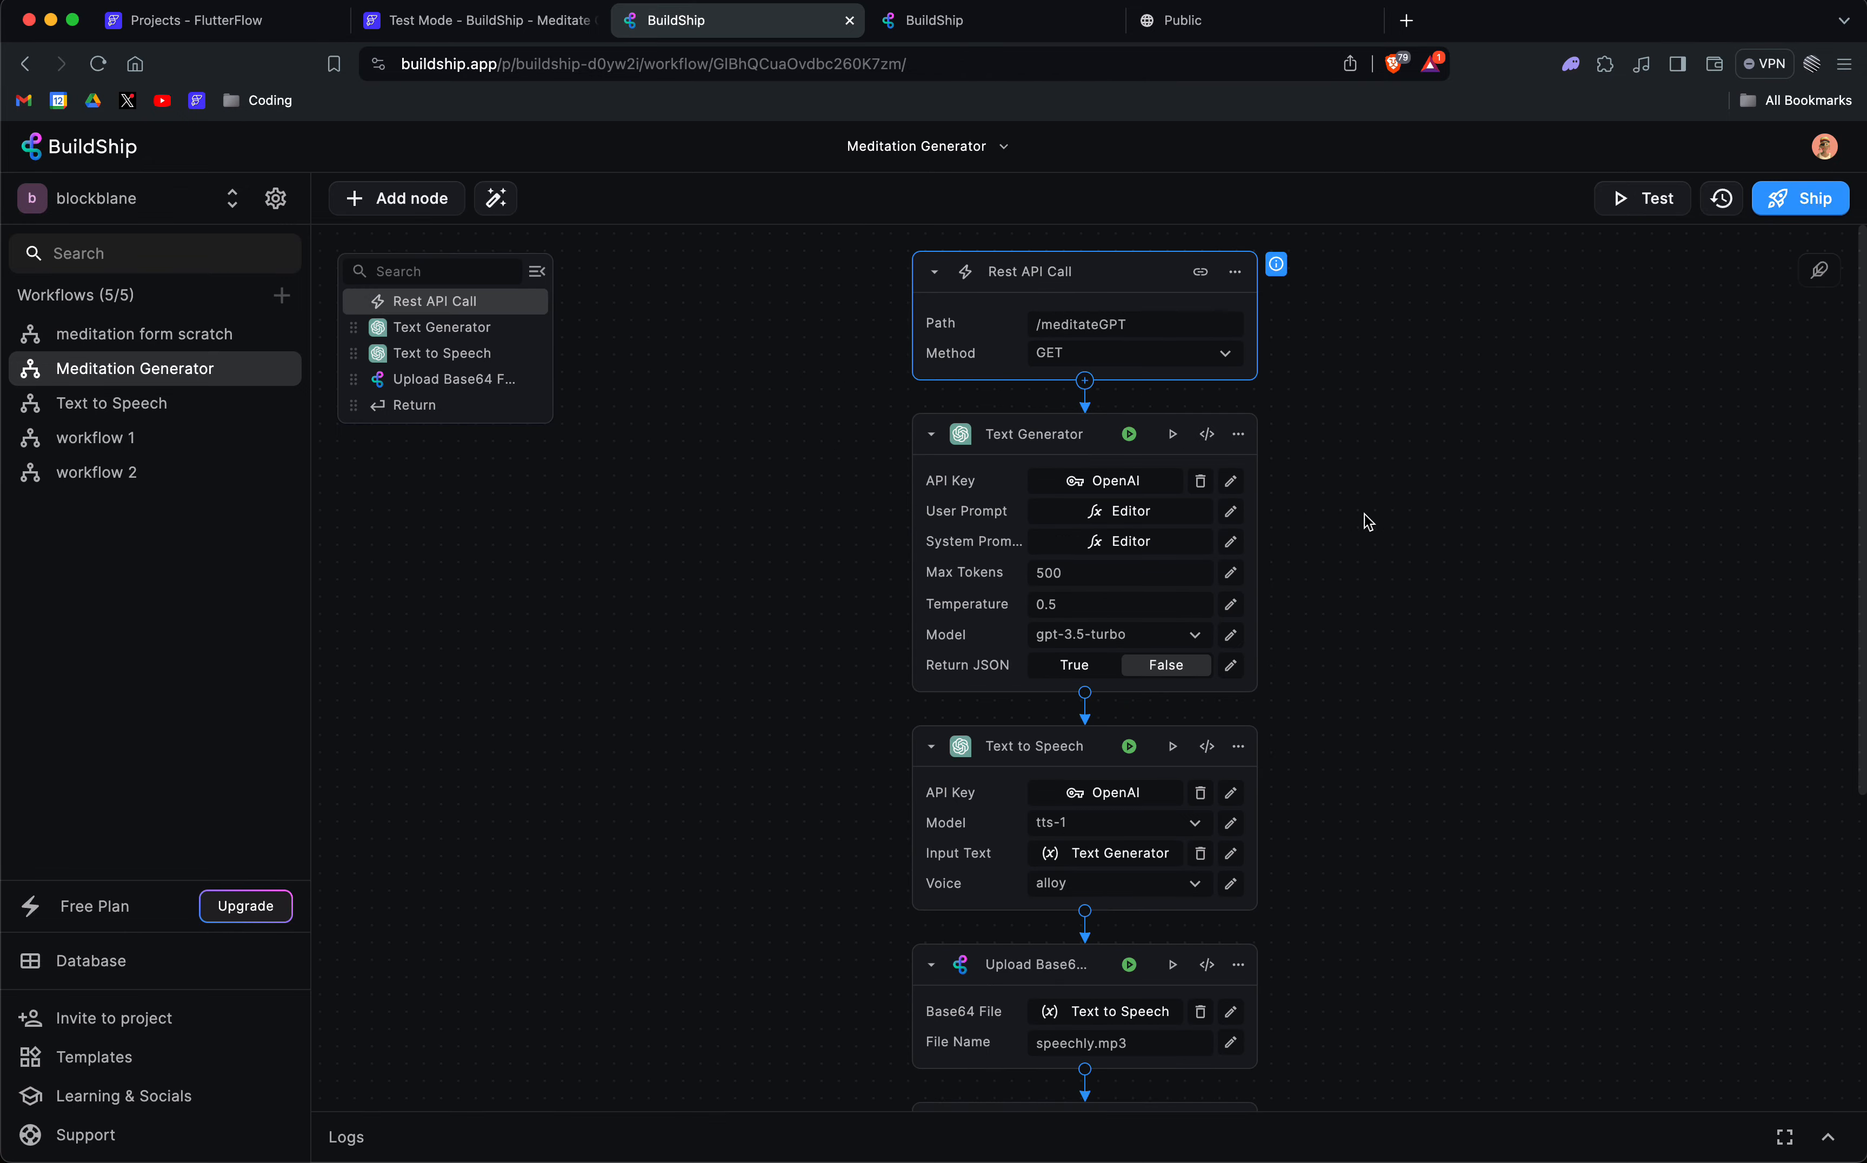
Examine the actions available for the Rest API Call trigger and the Text Generator's System Prompt.
click(1235, 275)
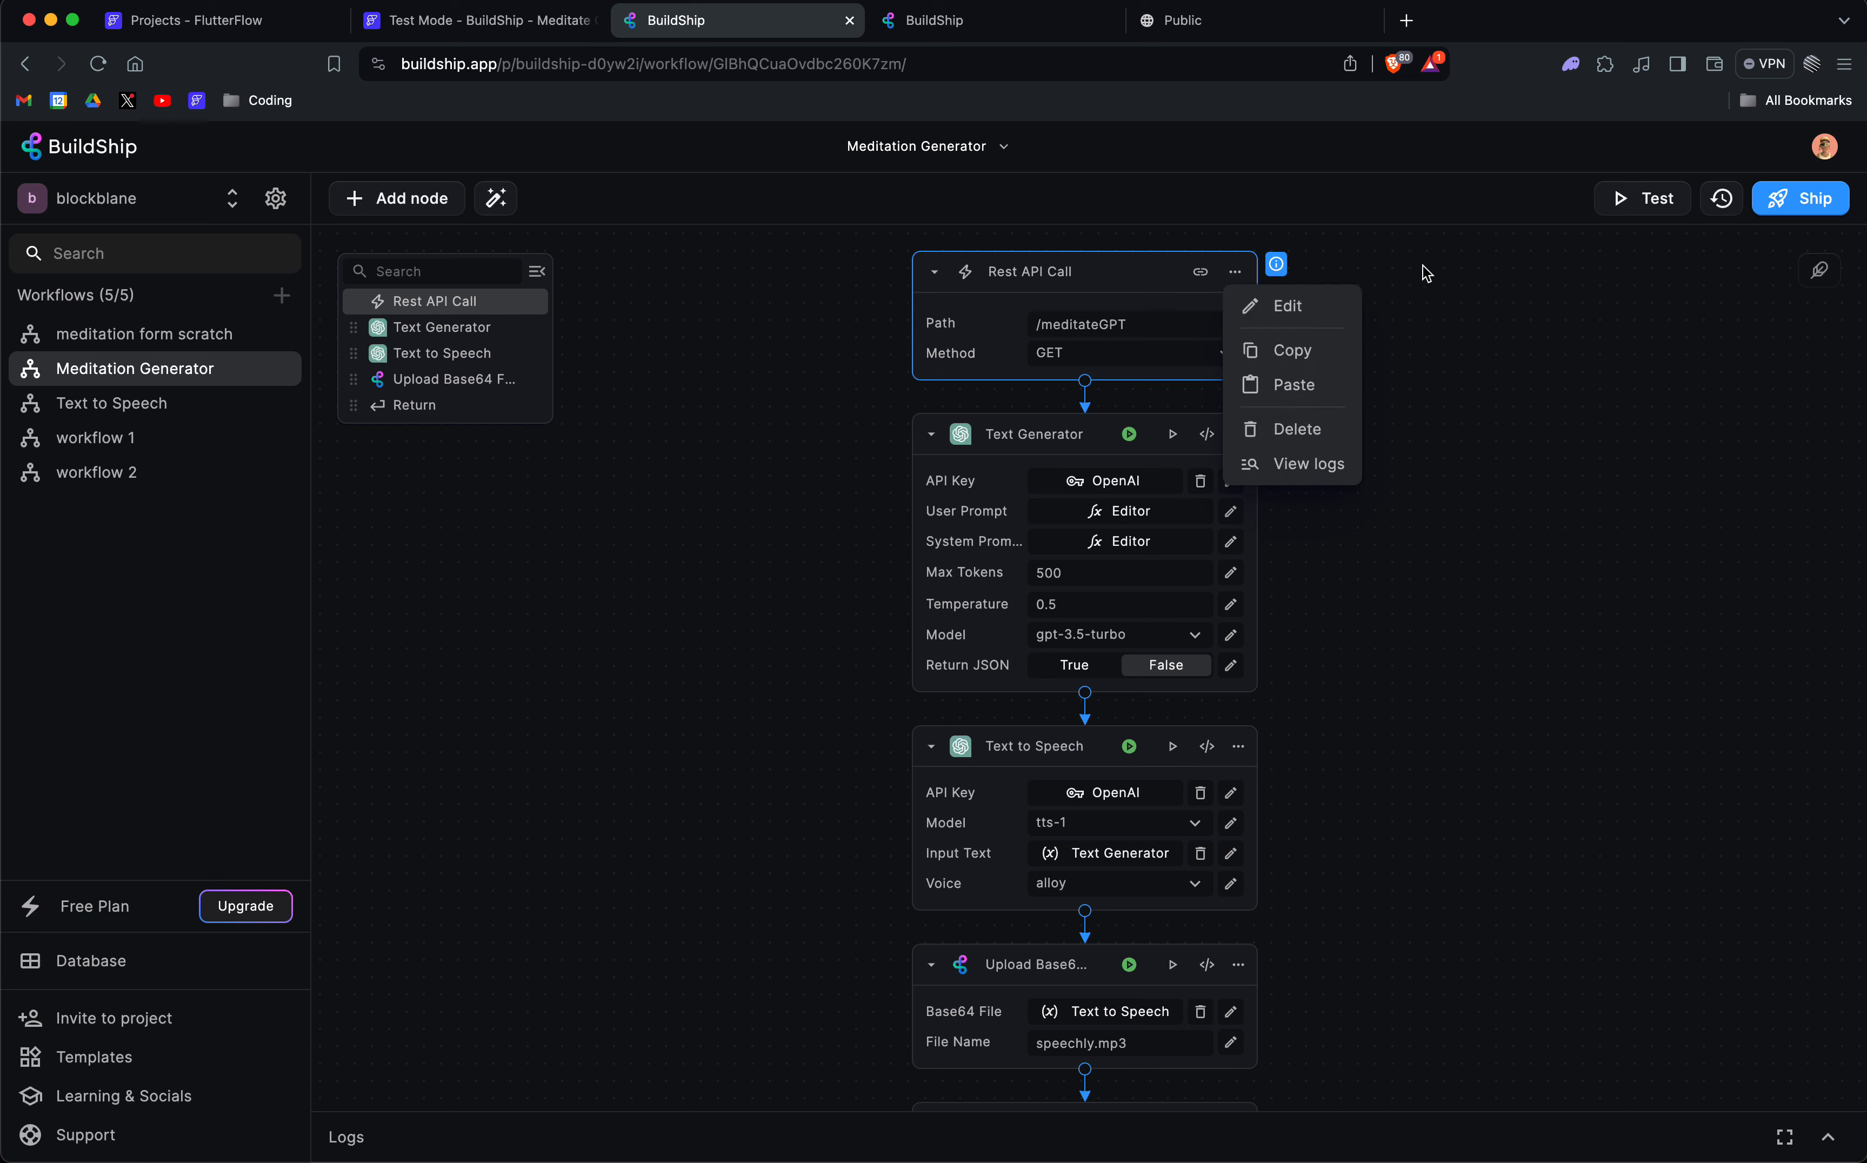
click(1098, 286)
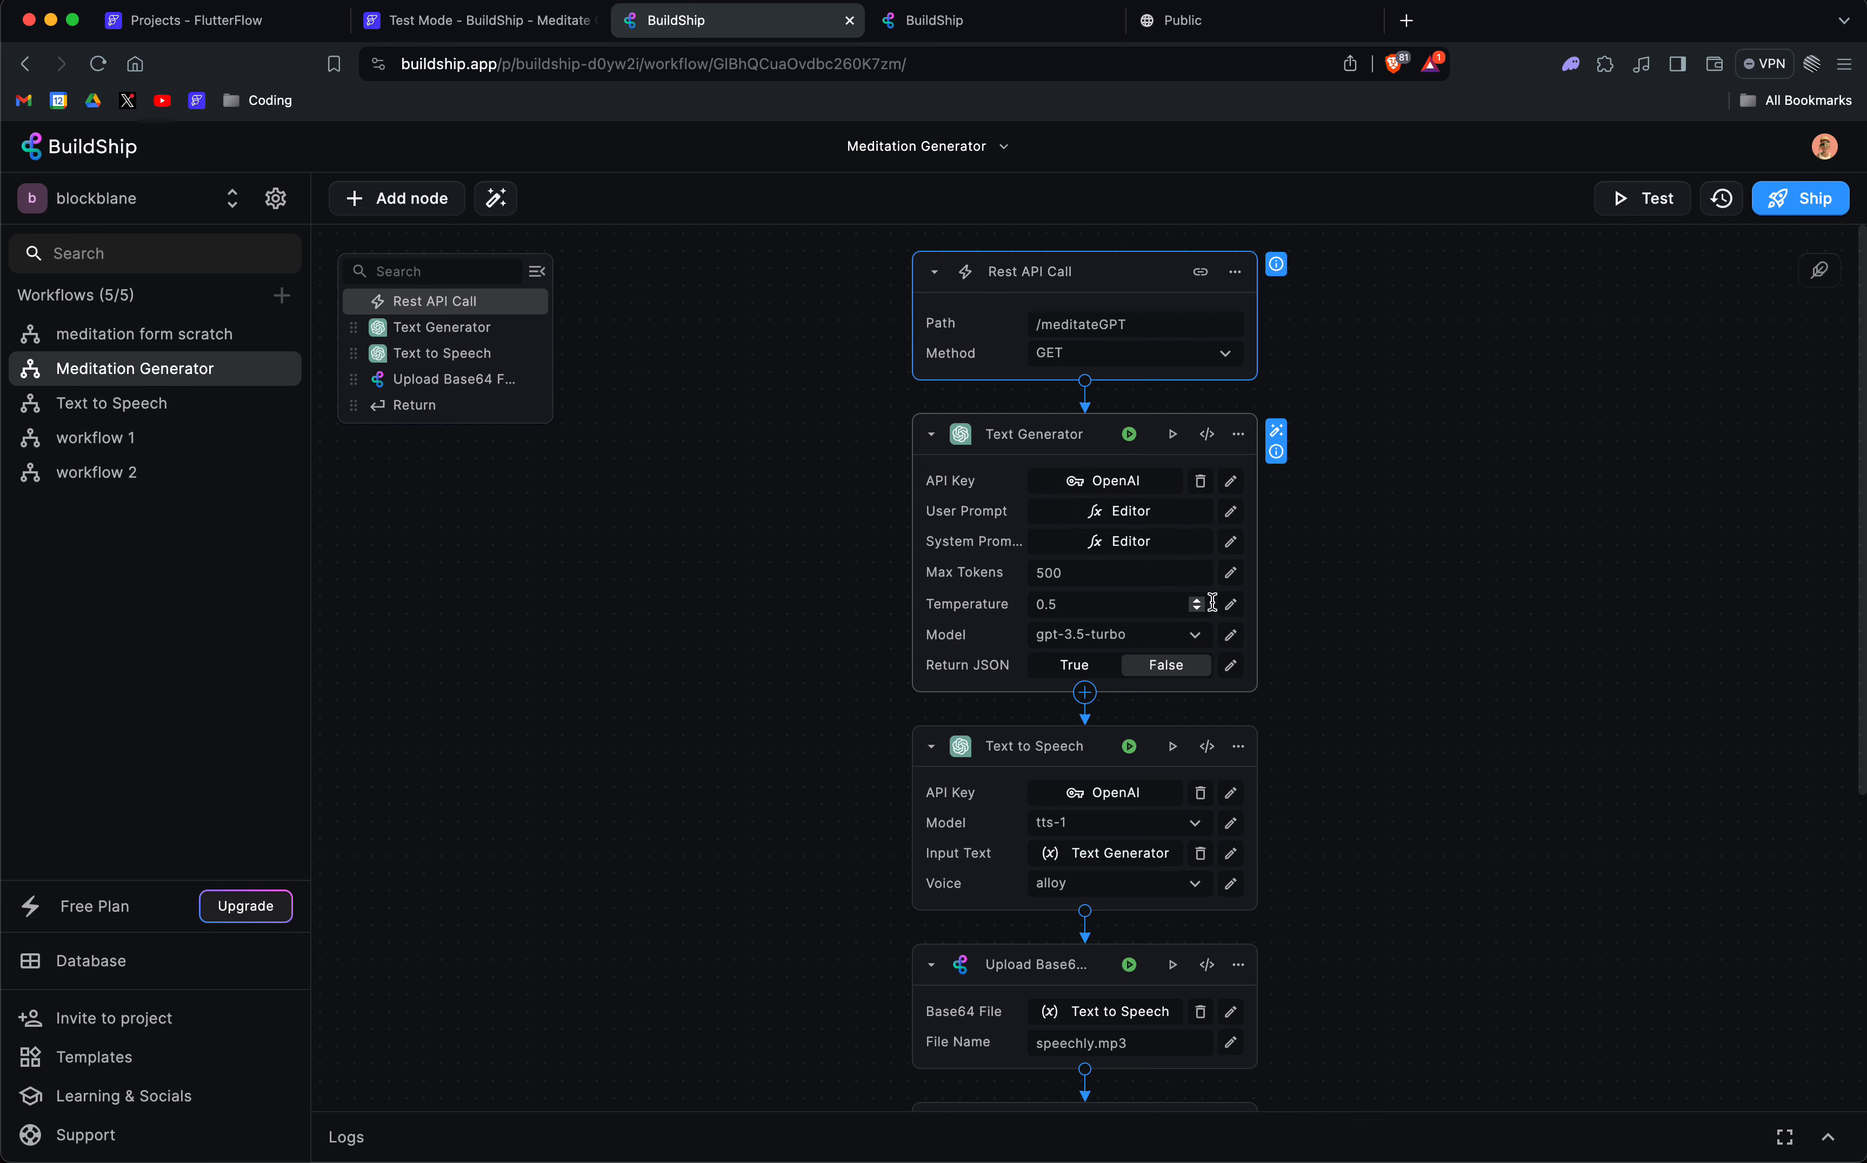
click(1231, 541)
click(1443, 506)
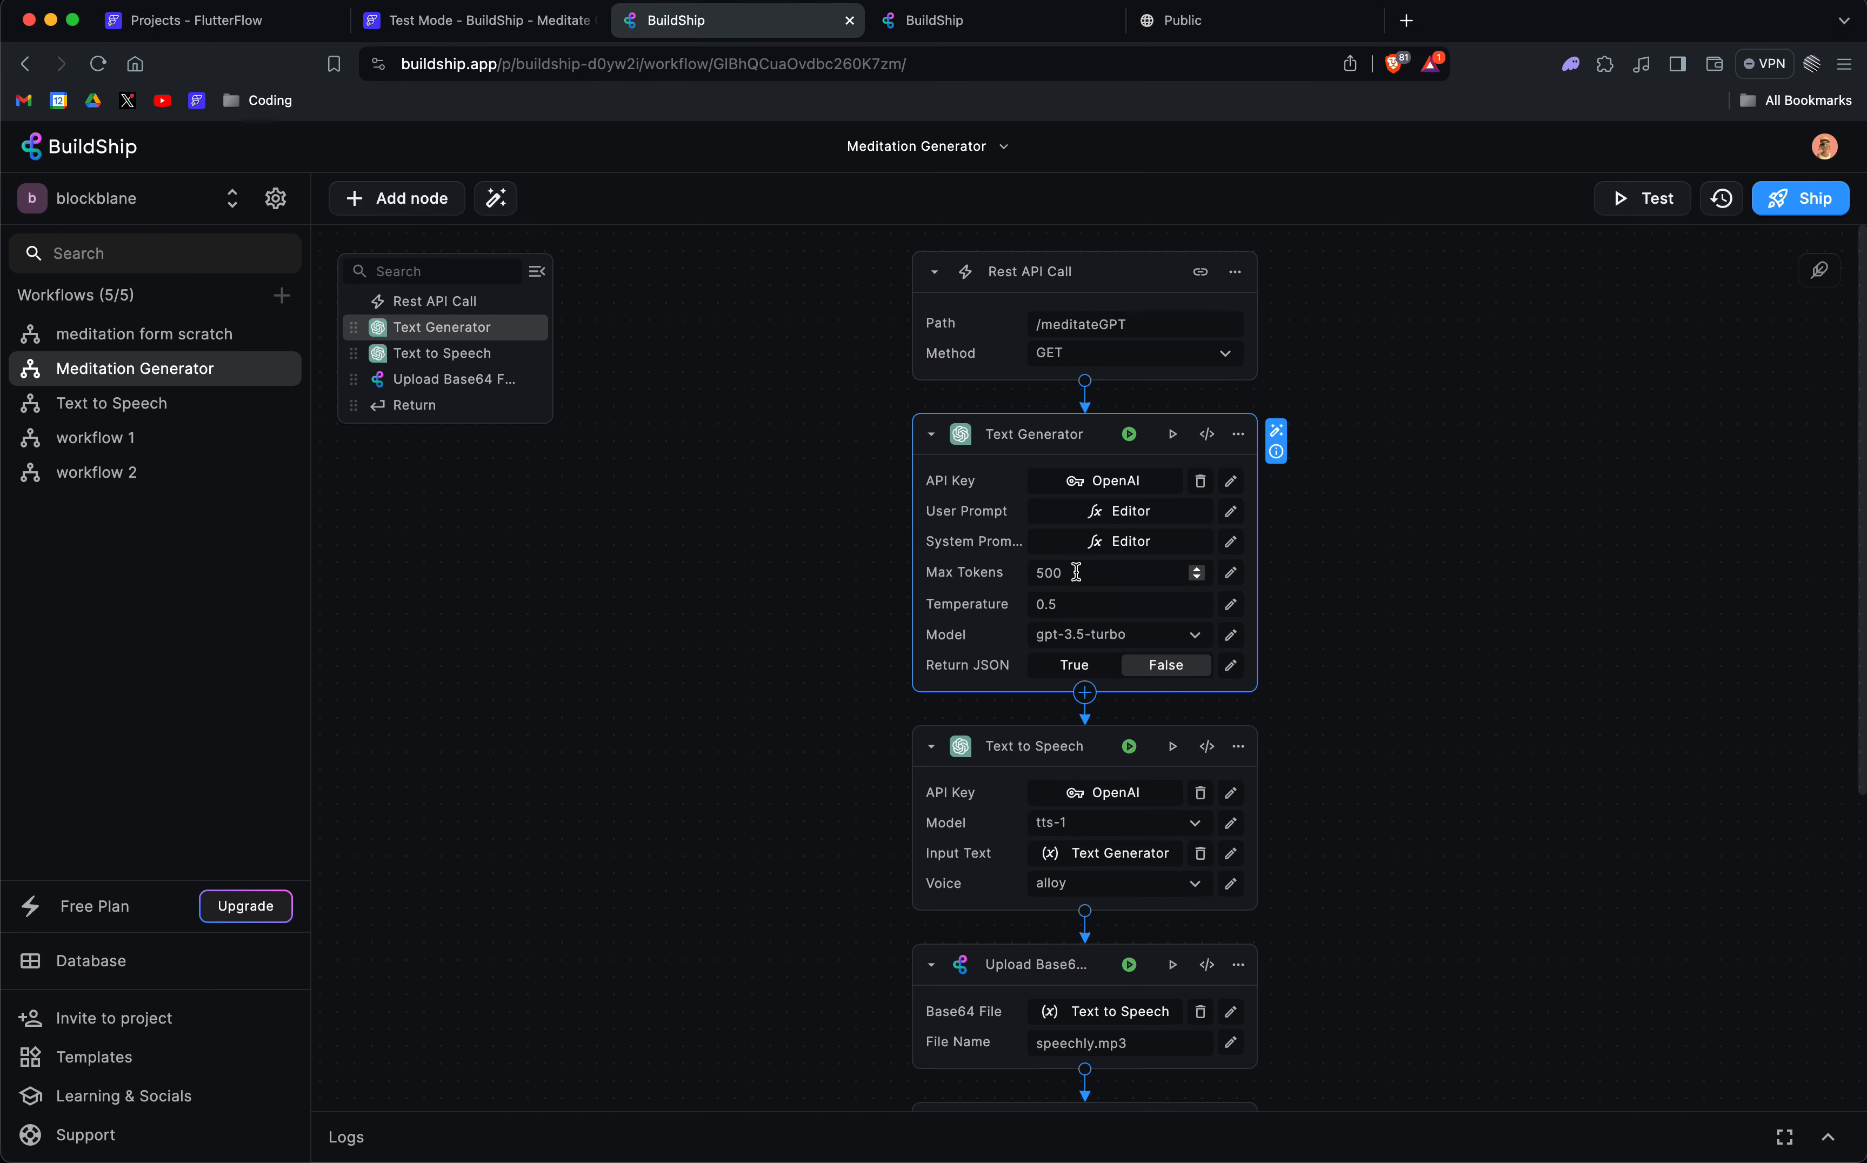
Examine the Text Generator's Max Tokens and Temperature settings, comparing them with the duration options in the Meditate GPT test app.
click(1021, 571)
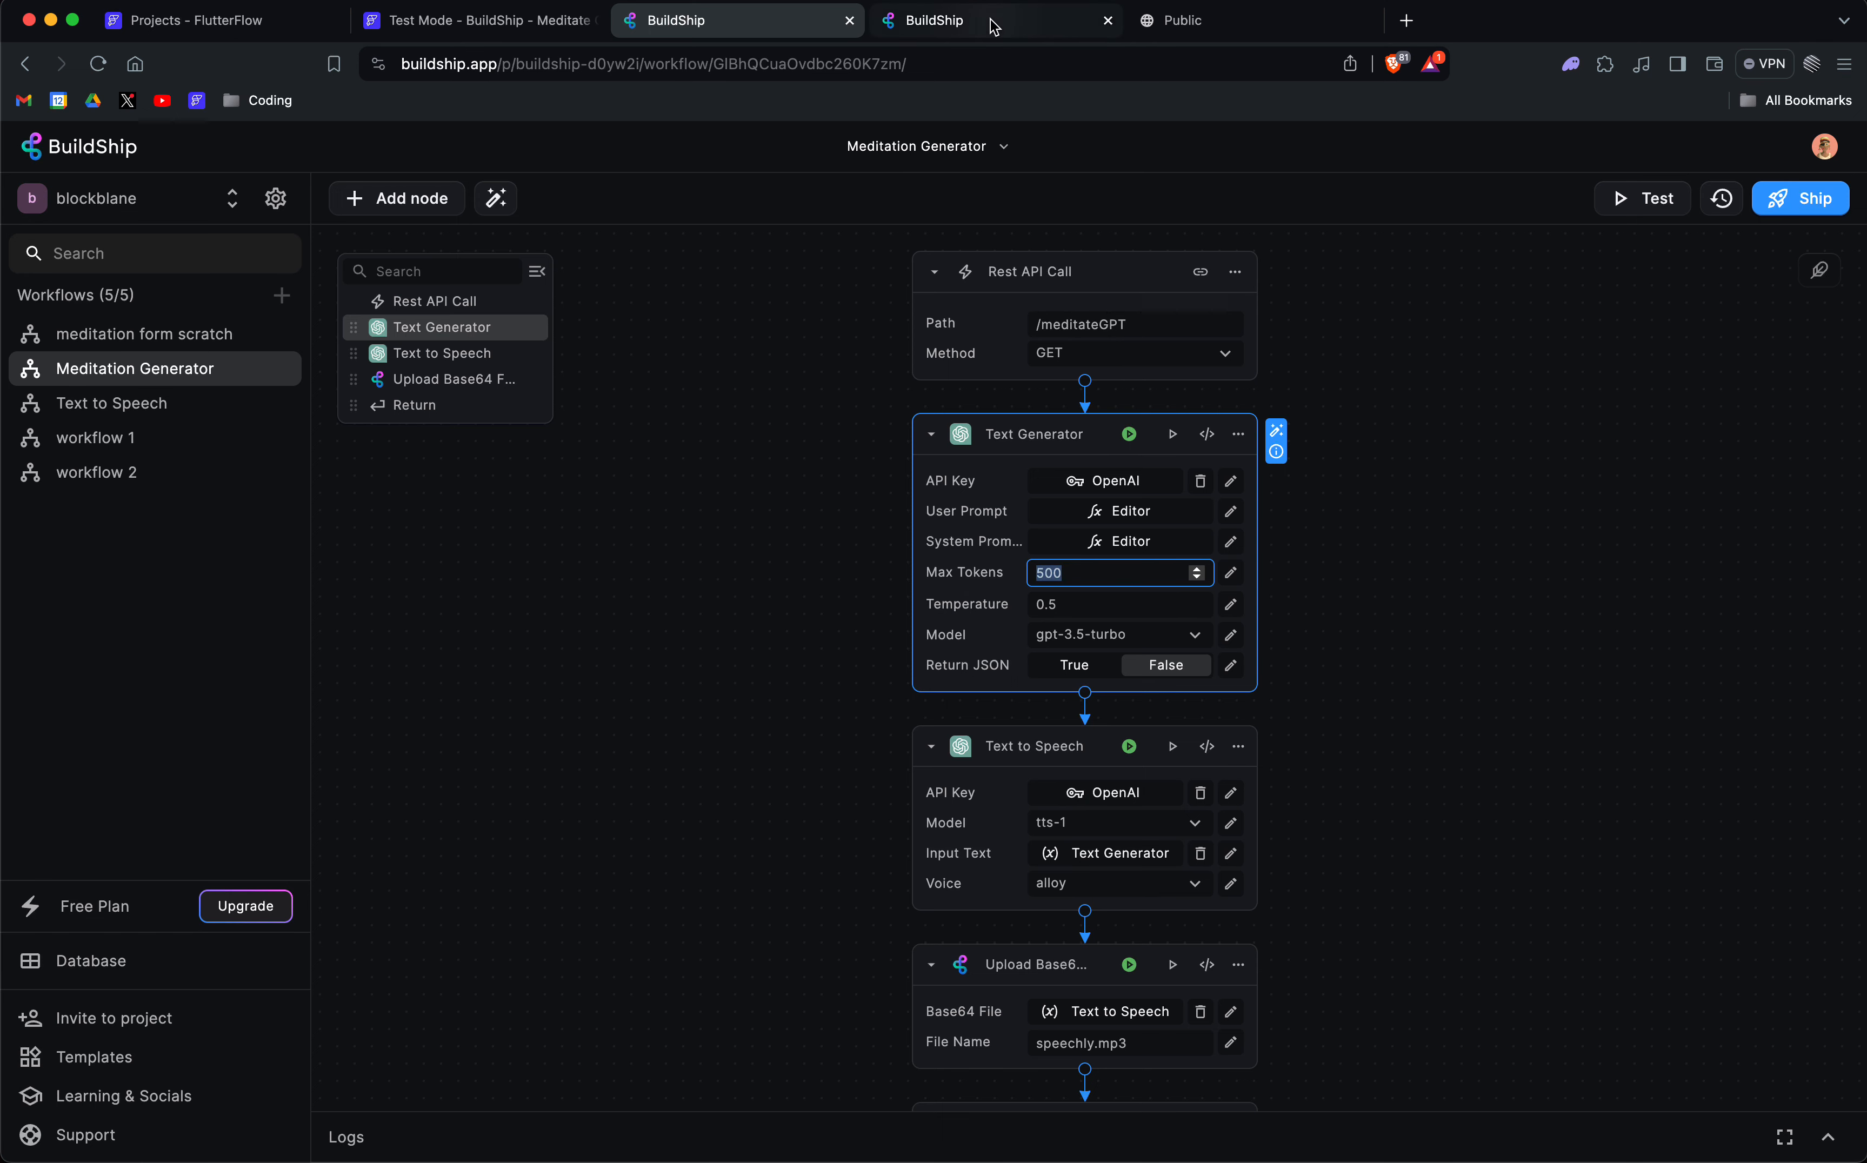
click(469, 20)
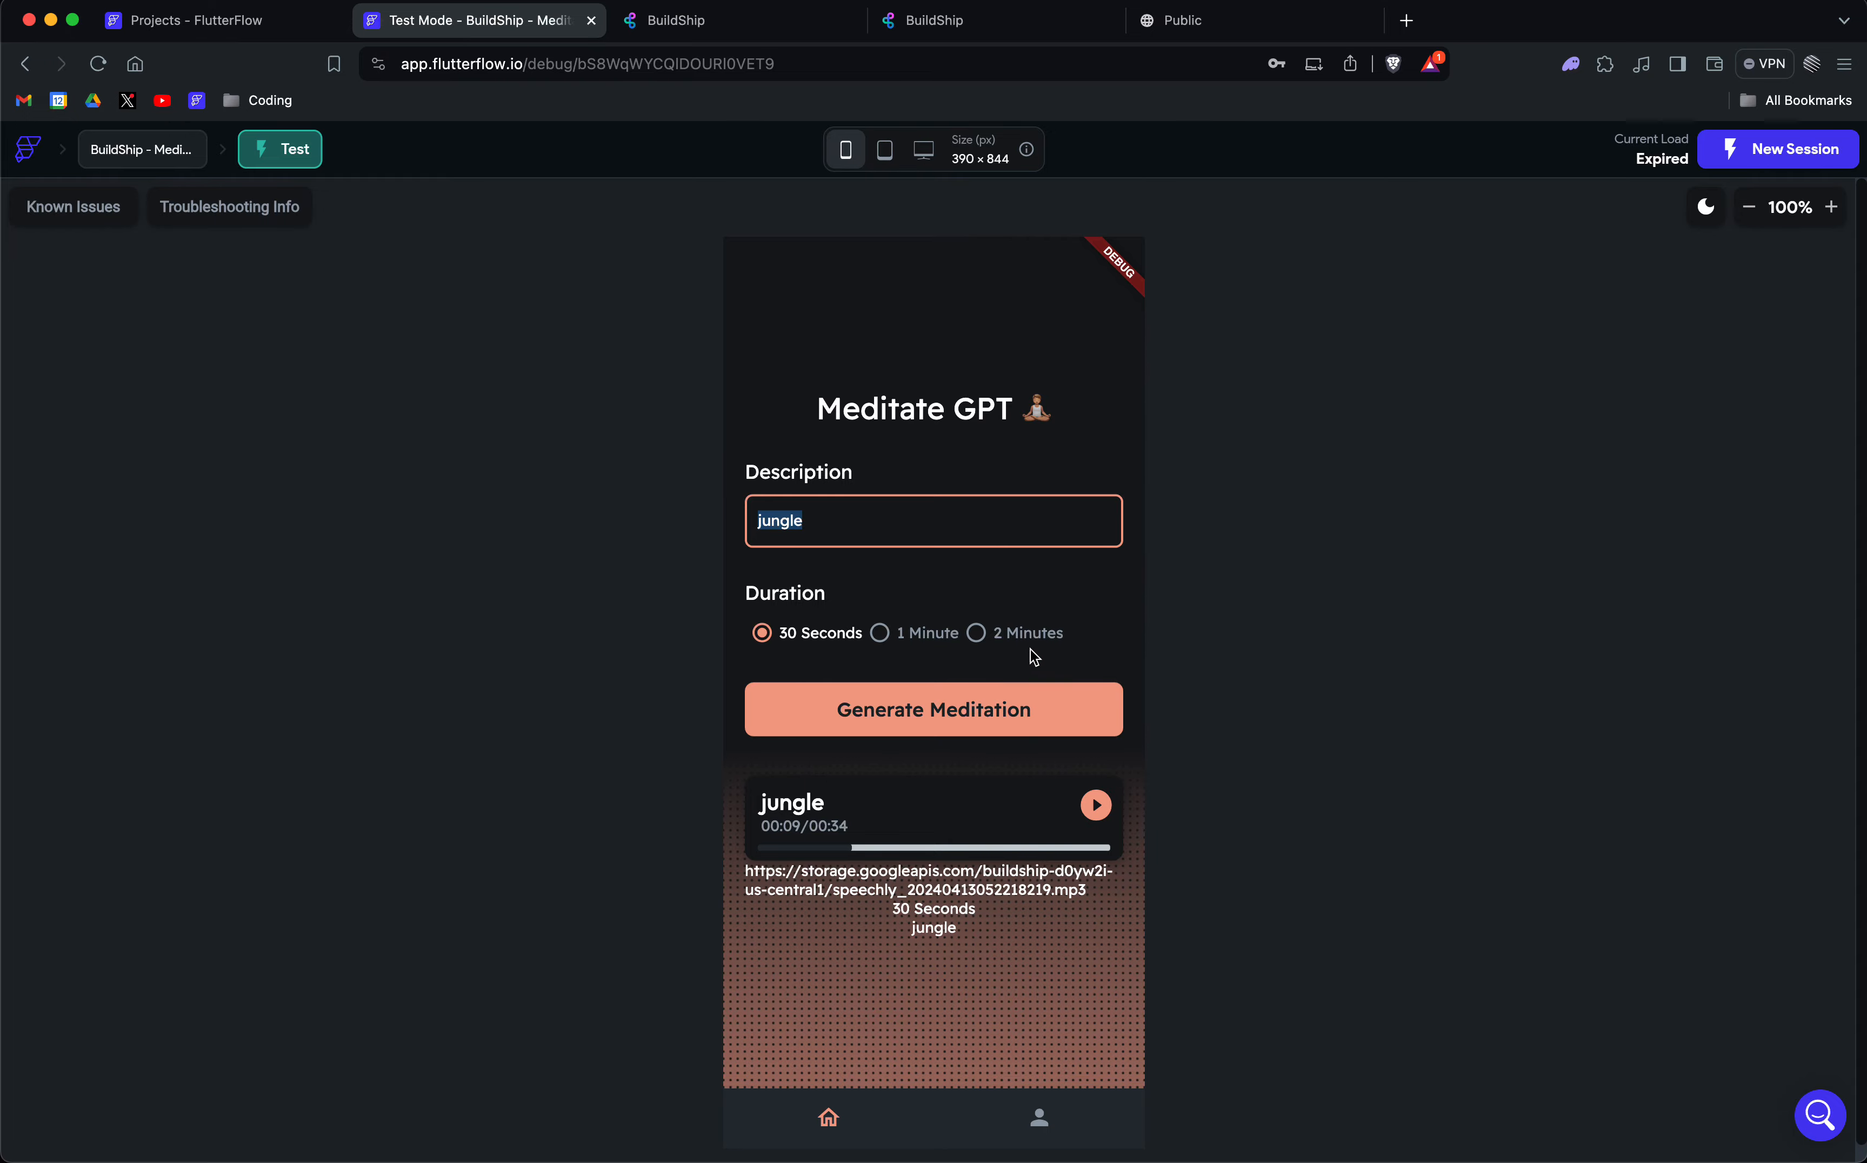
click(681, 20)
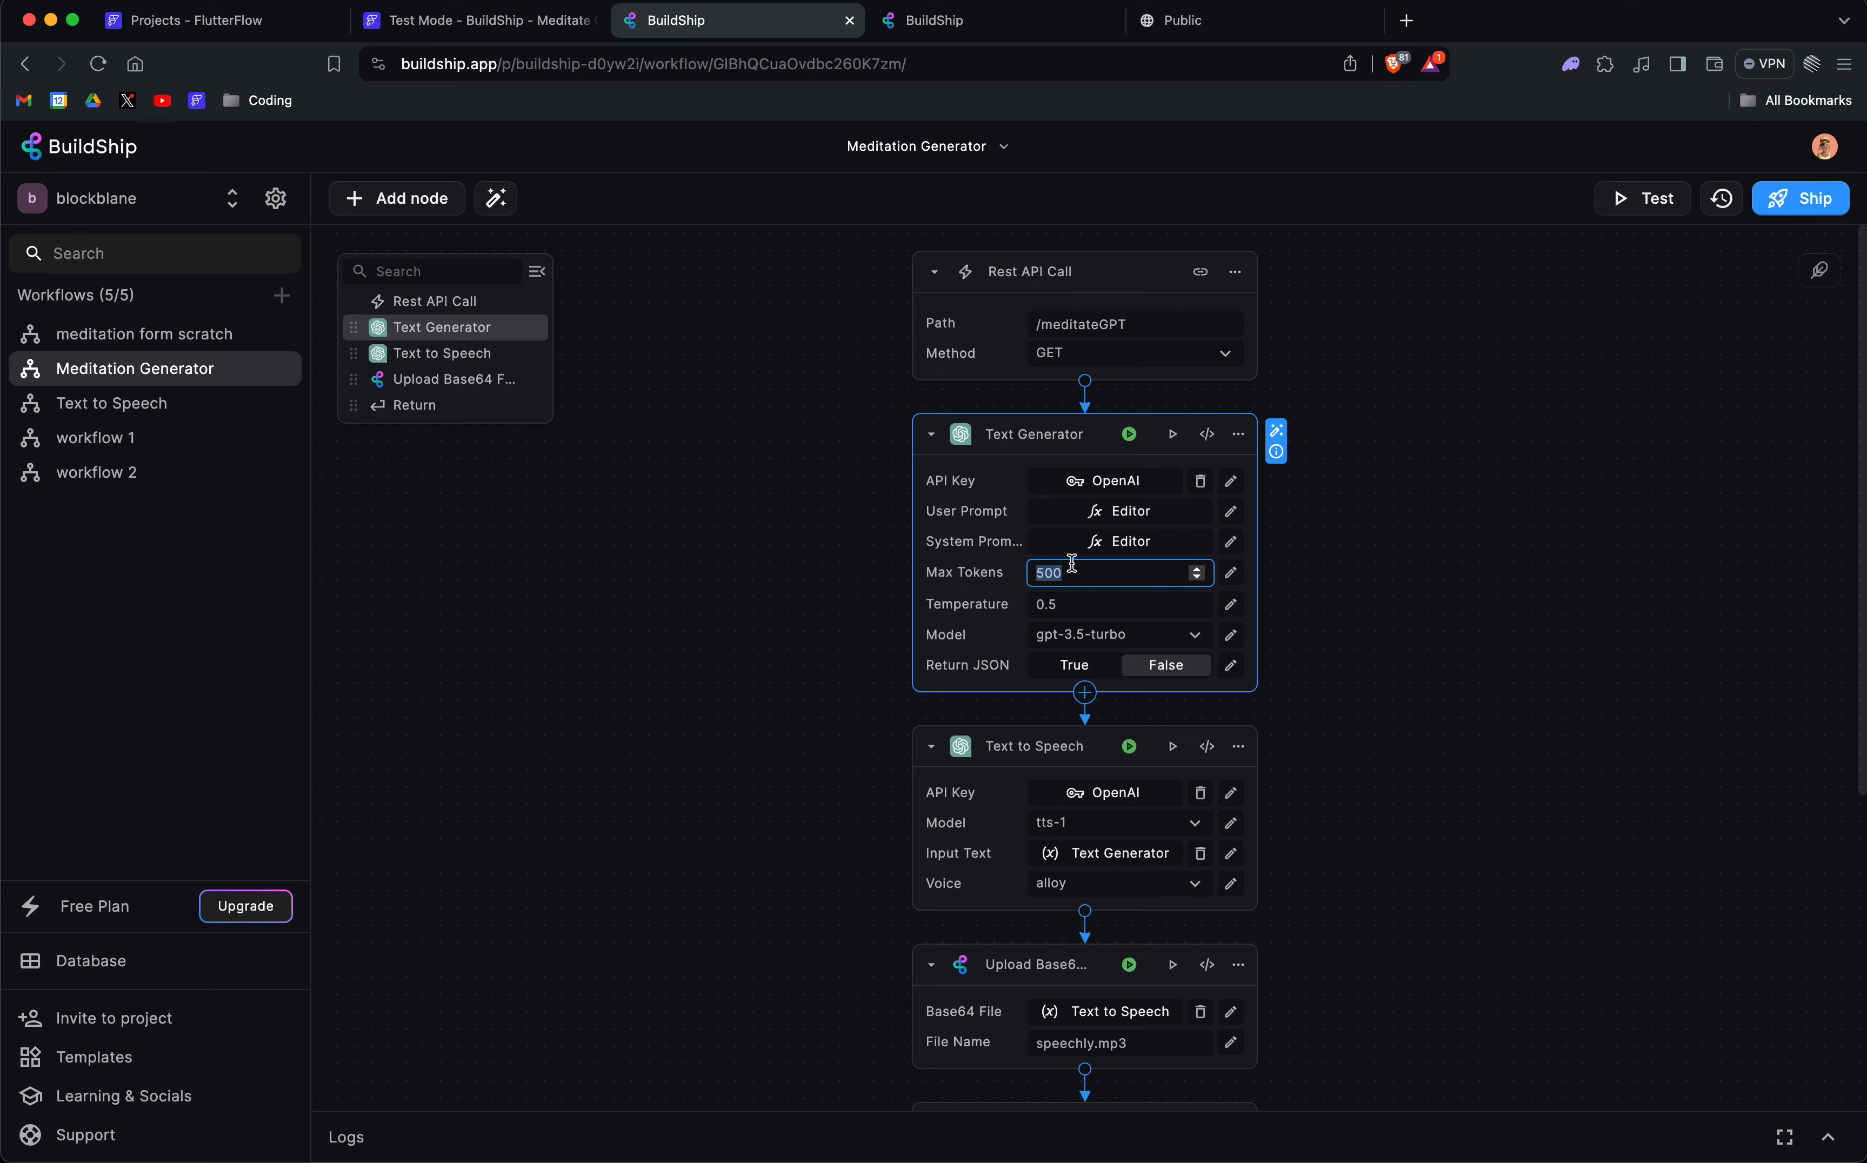
click(1075, 607)
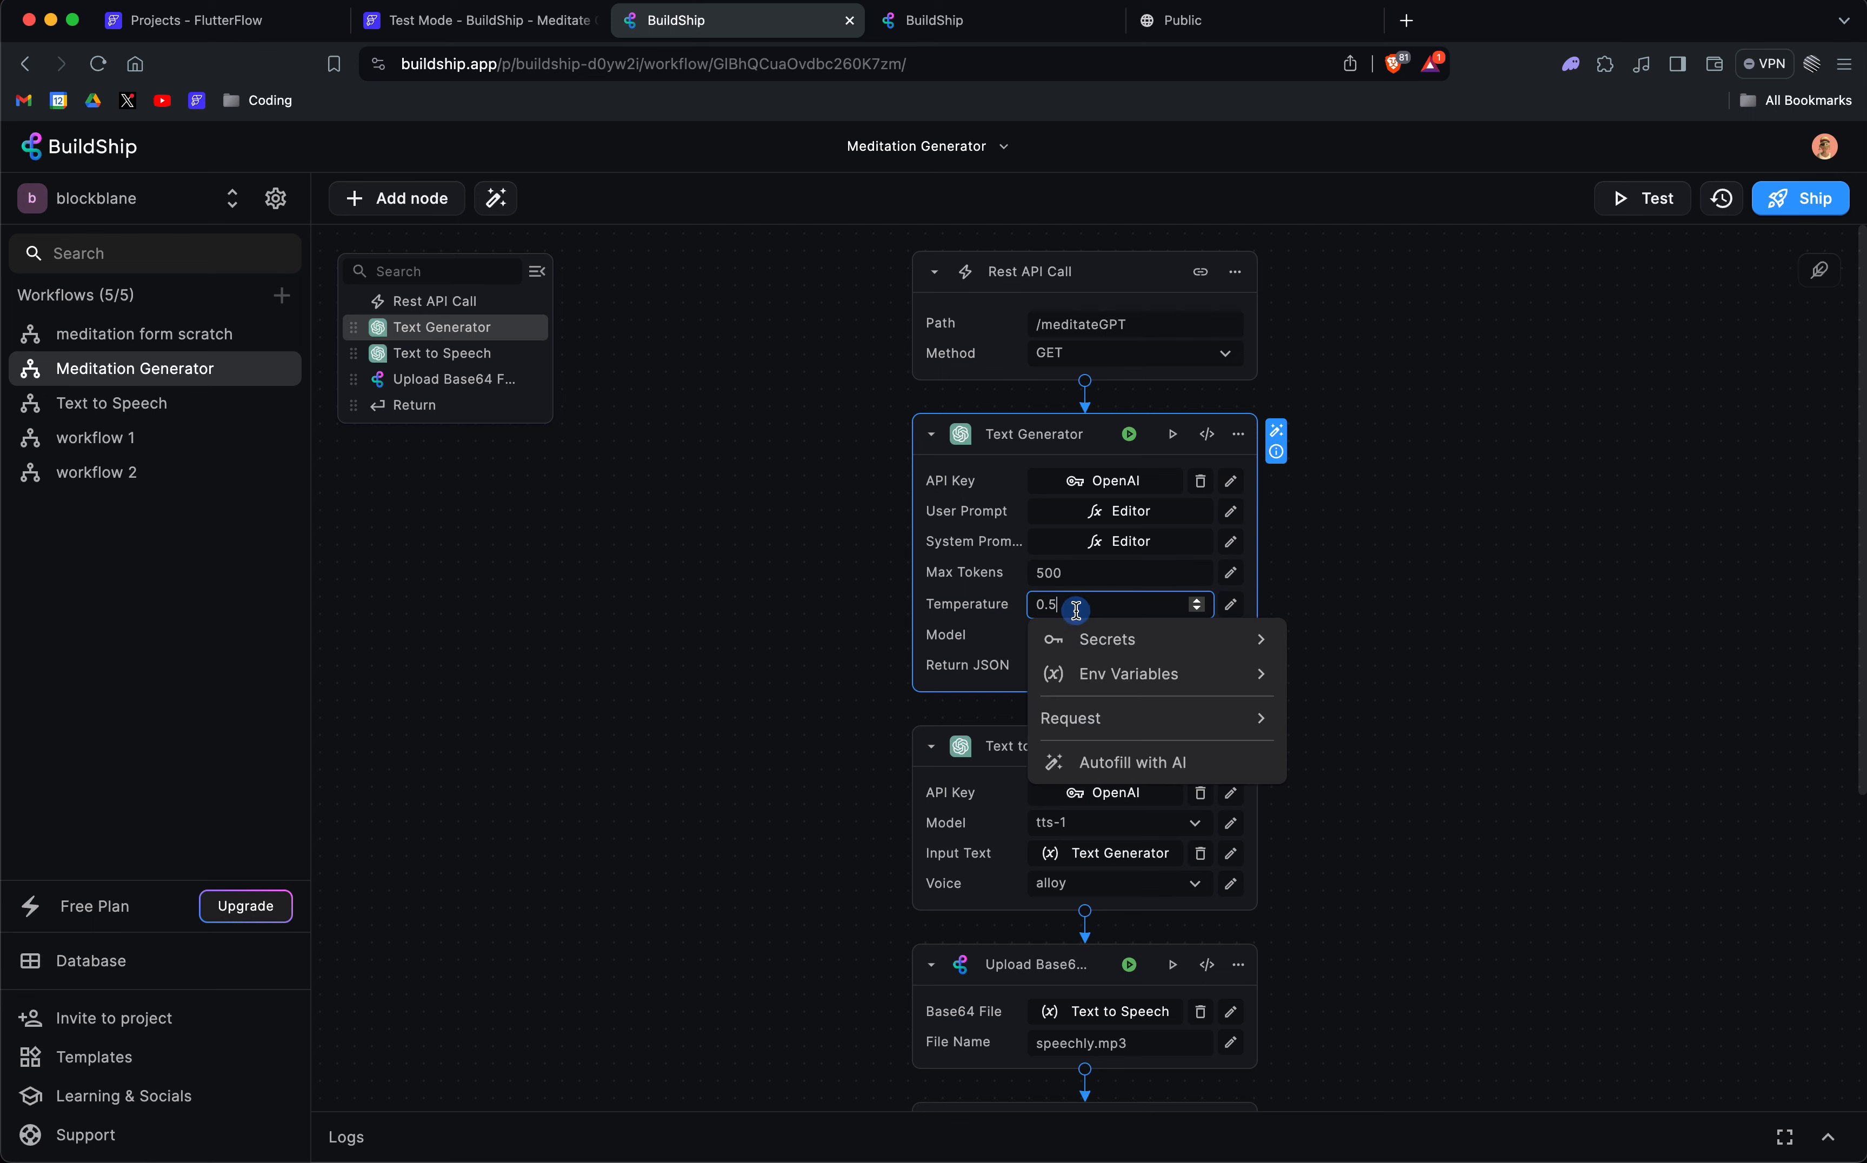
click(1341, 576)
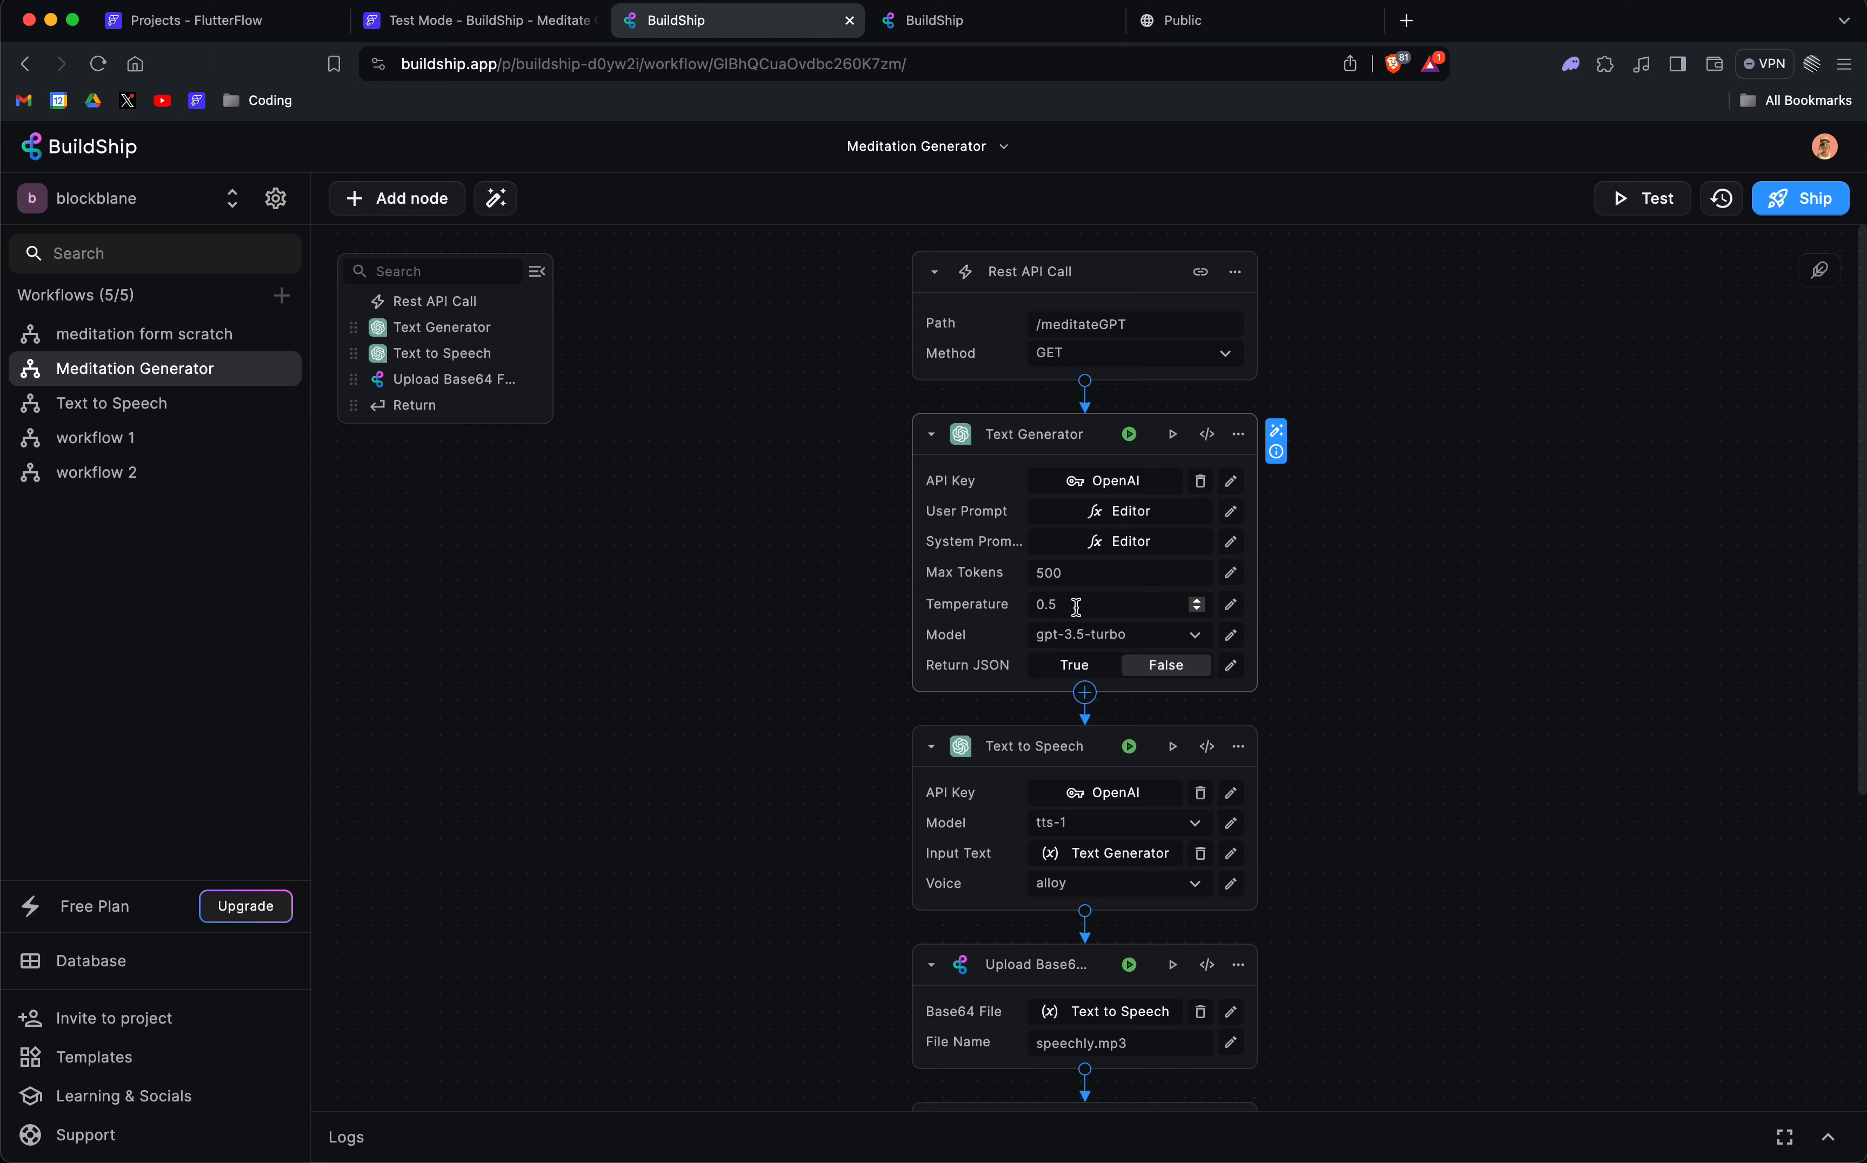
Review the nodes following the Text Generator and look through the library of nodes that can be added.
scroll(1075, 607, down, 2)
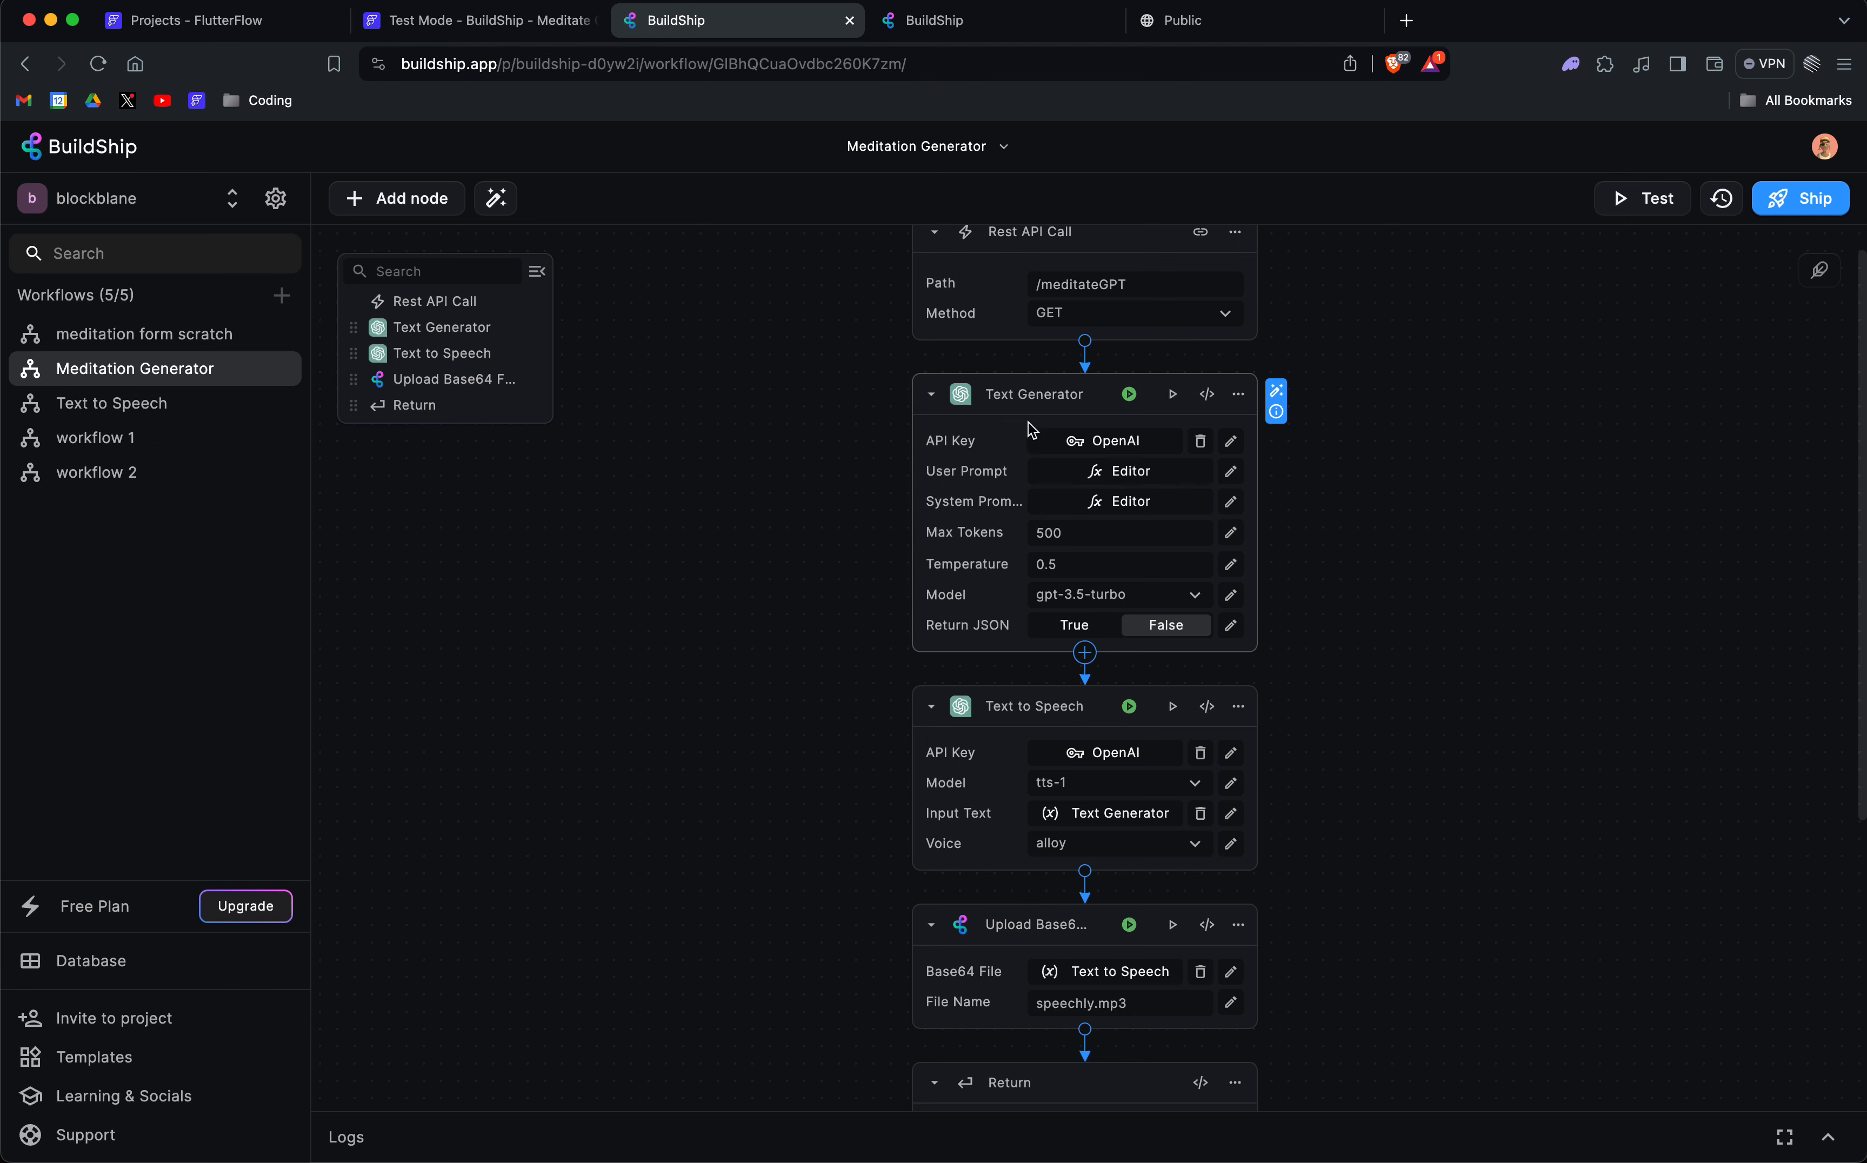
scroll(1069, 538, down, 3)
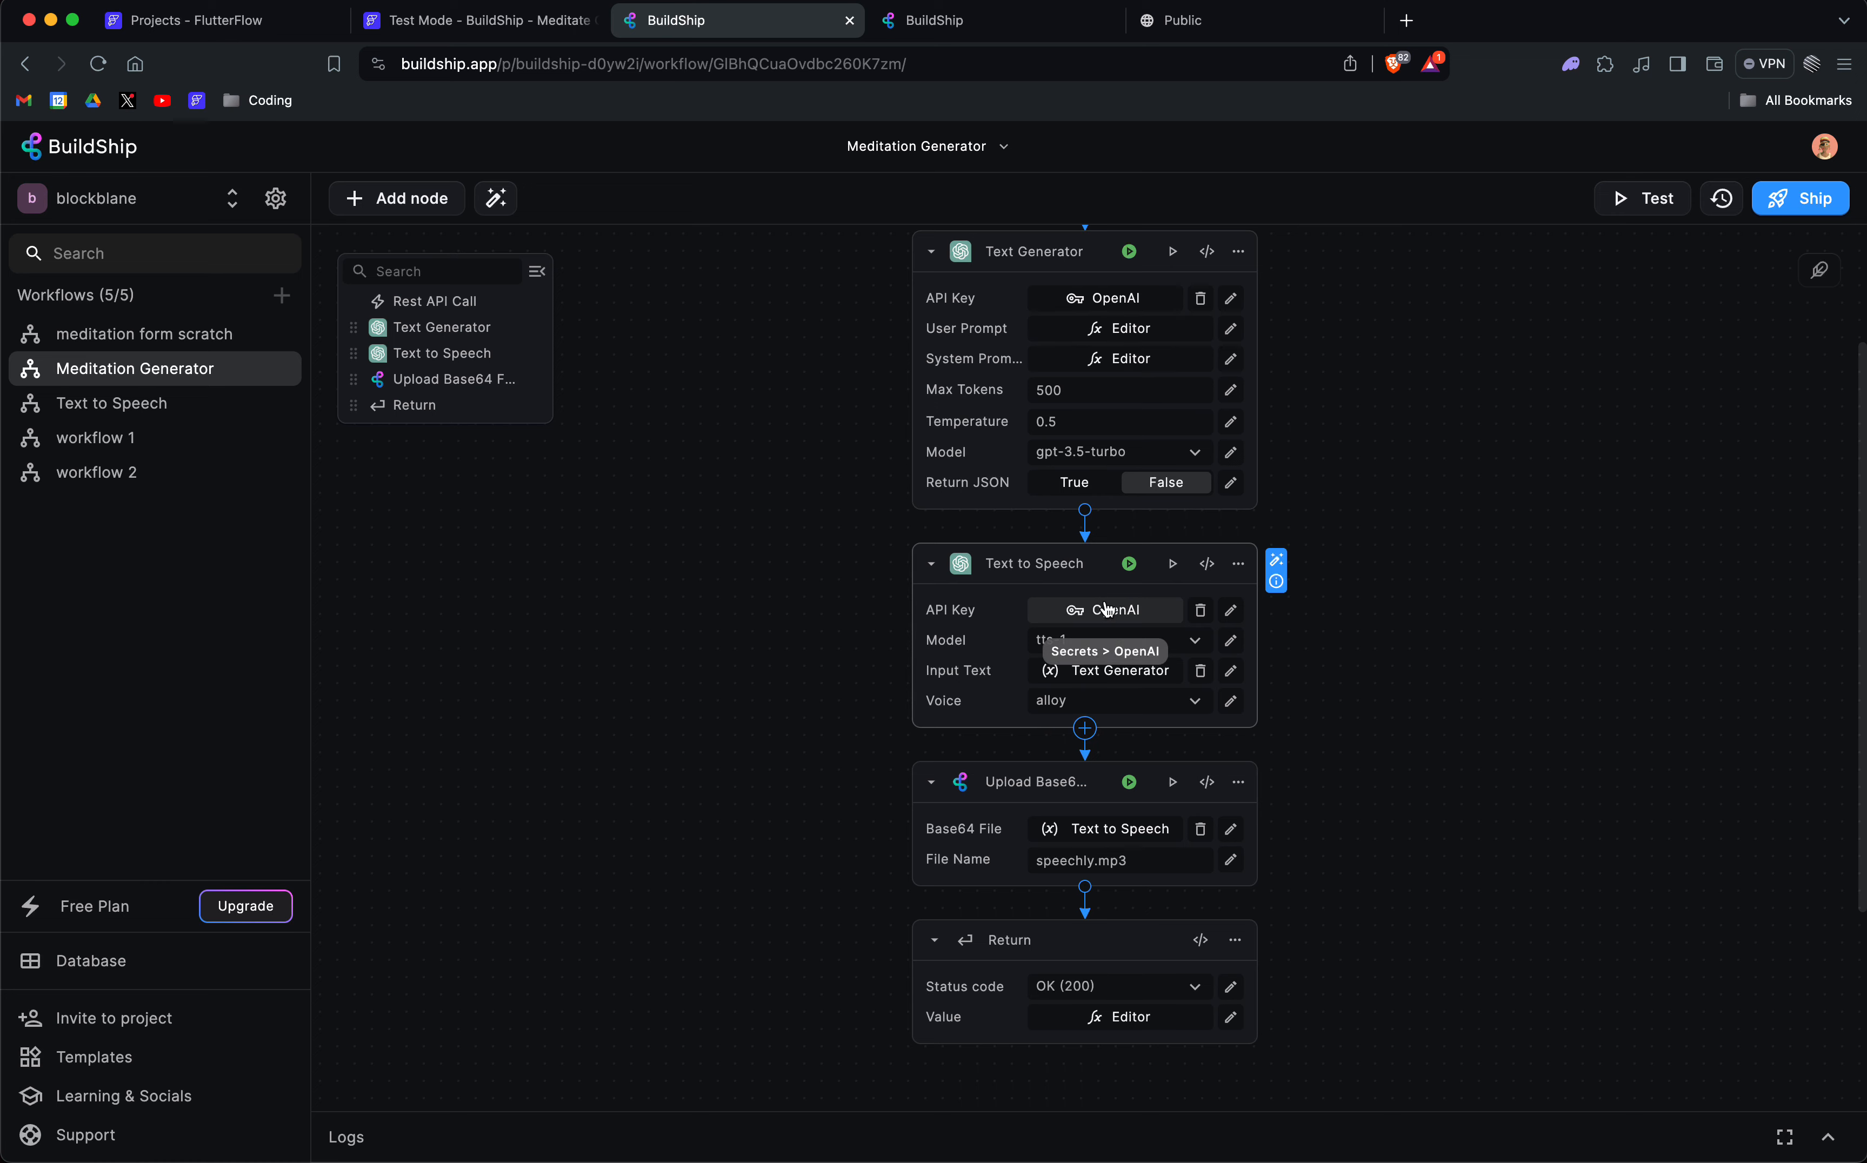
click(398, 197)
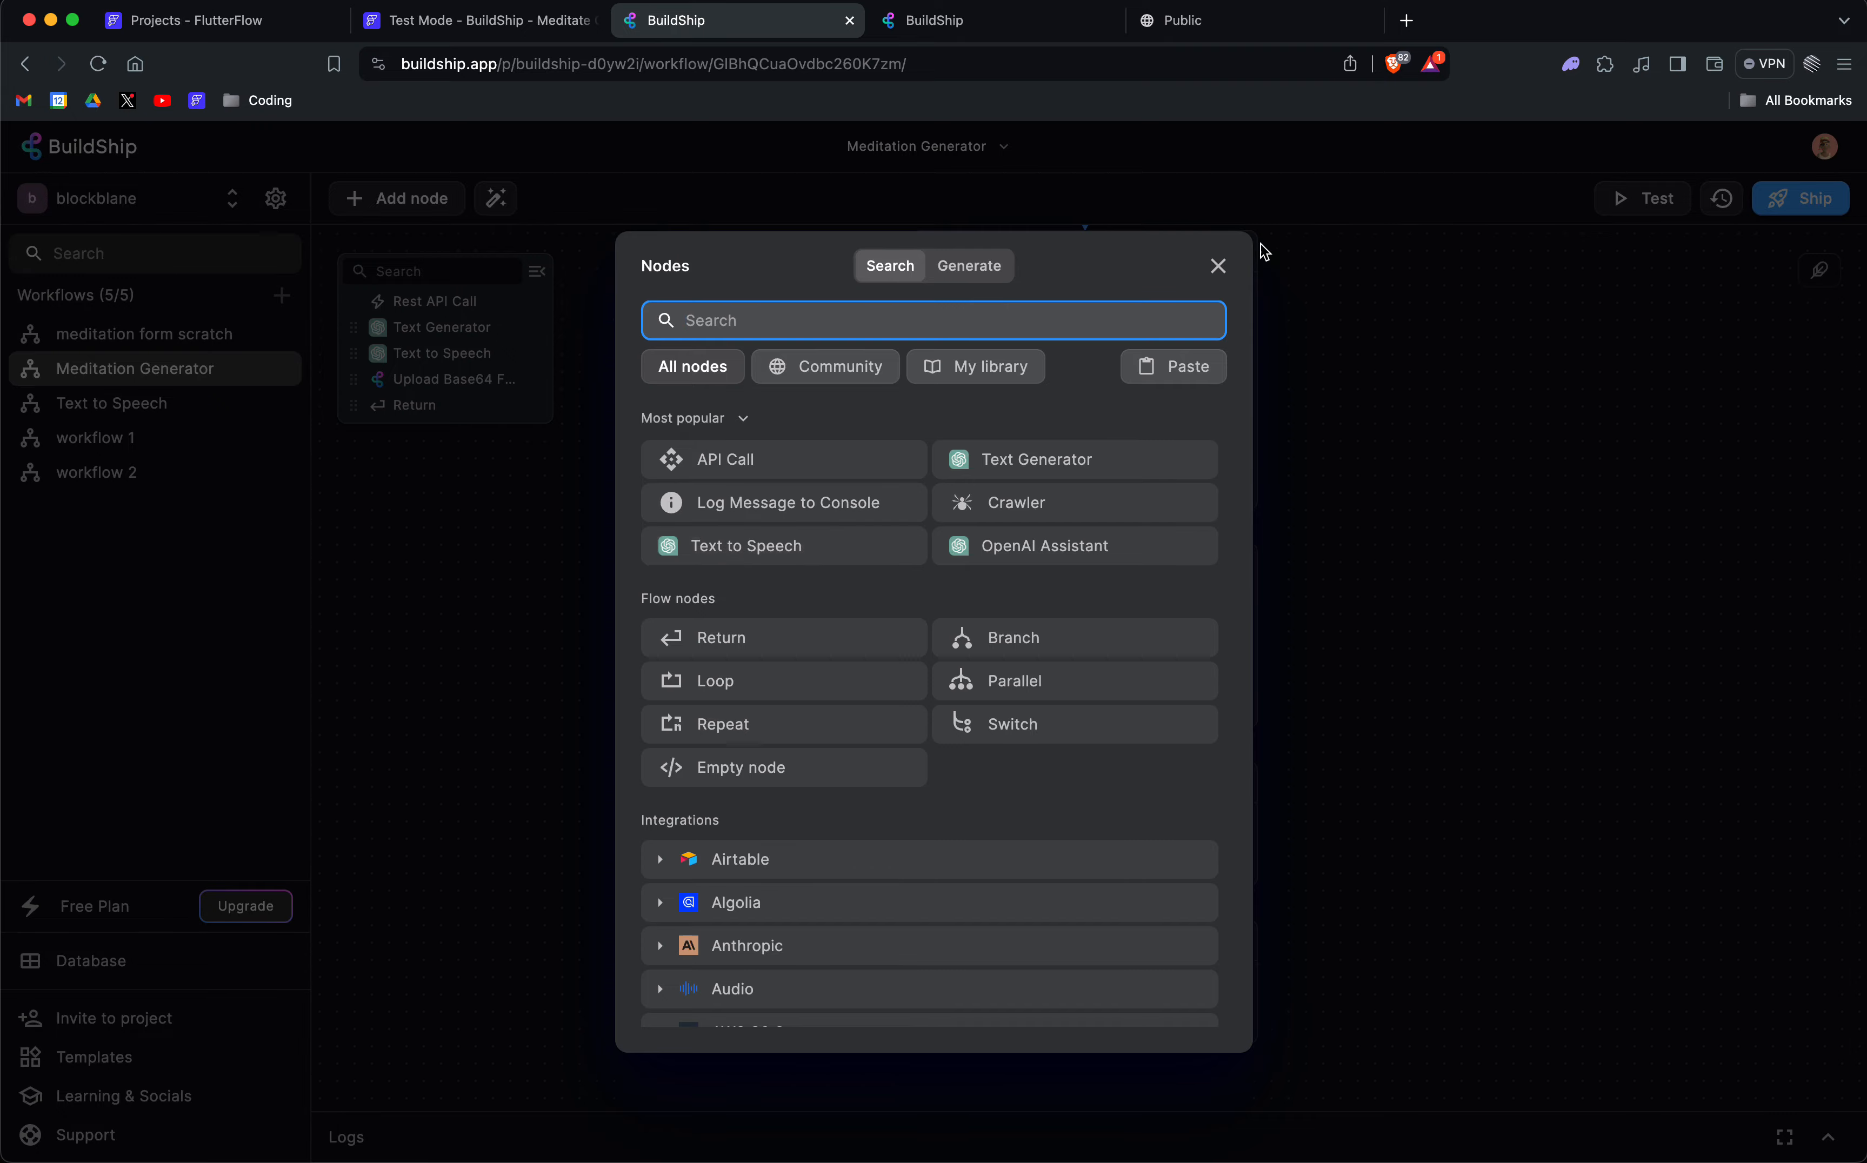
click(1218, 266)
Examine the Text to Speech node's Model options and the variables available for its Input Text.
scroll(1300, 609, down, 3)
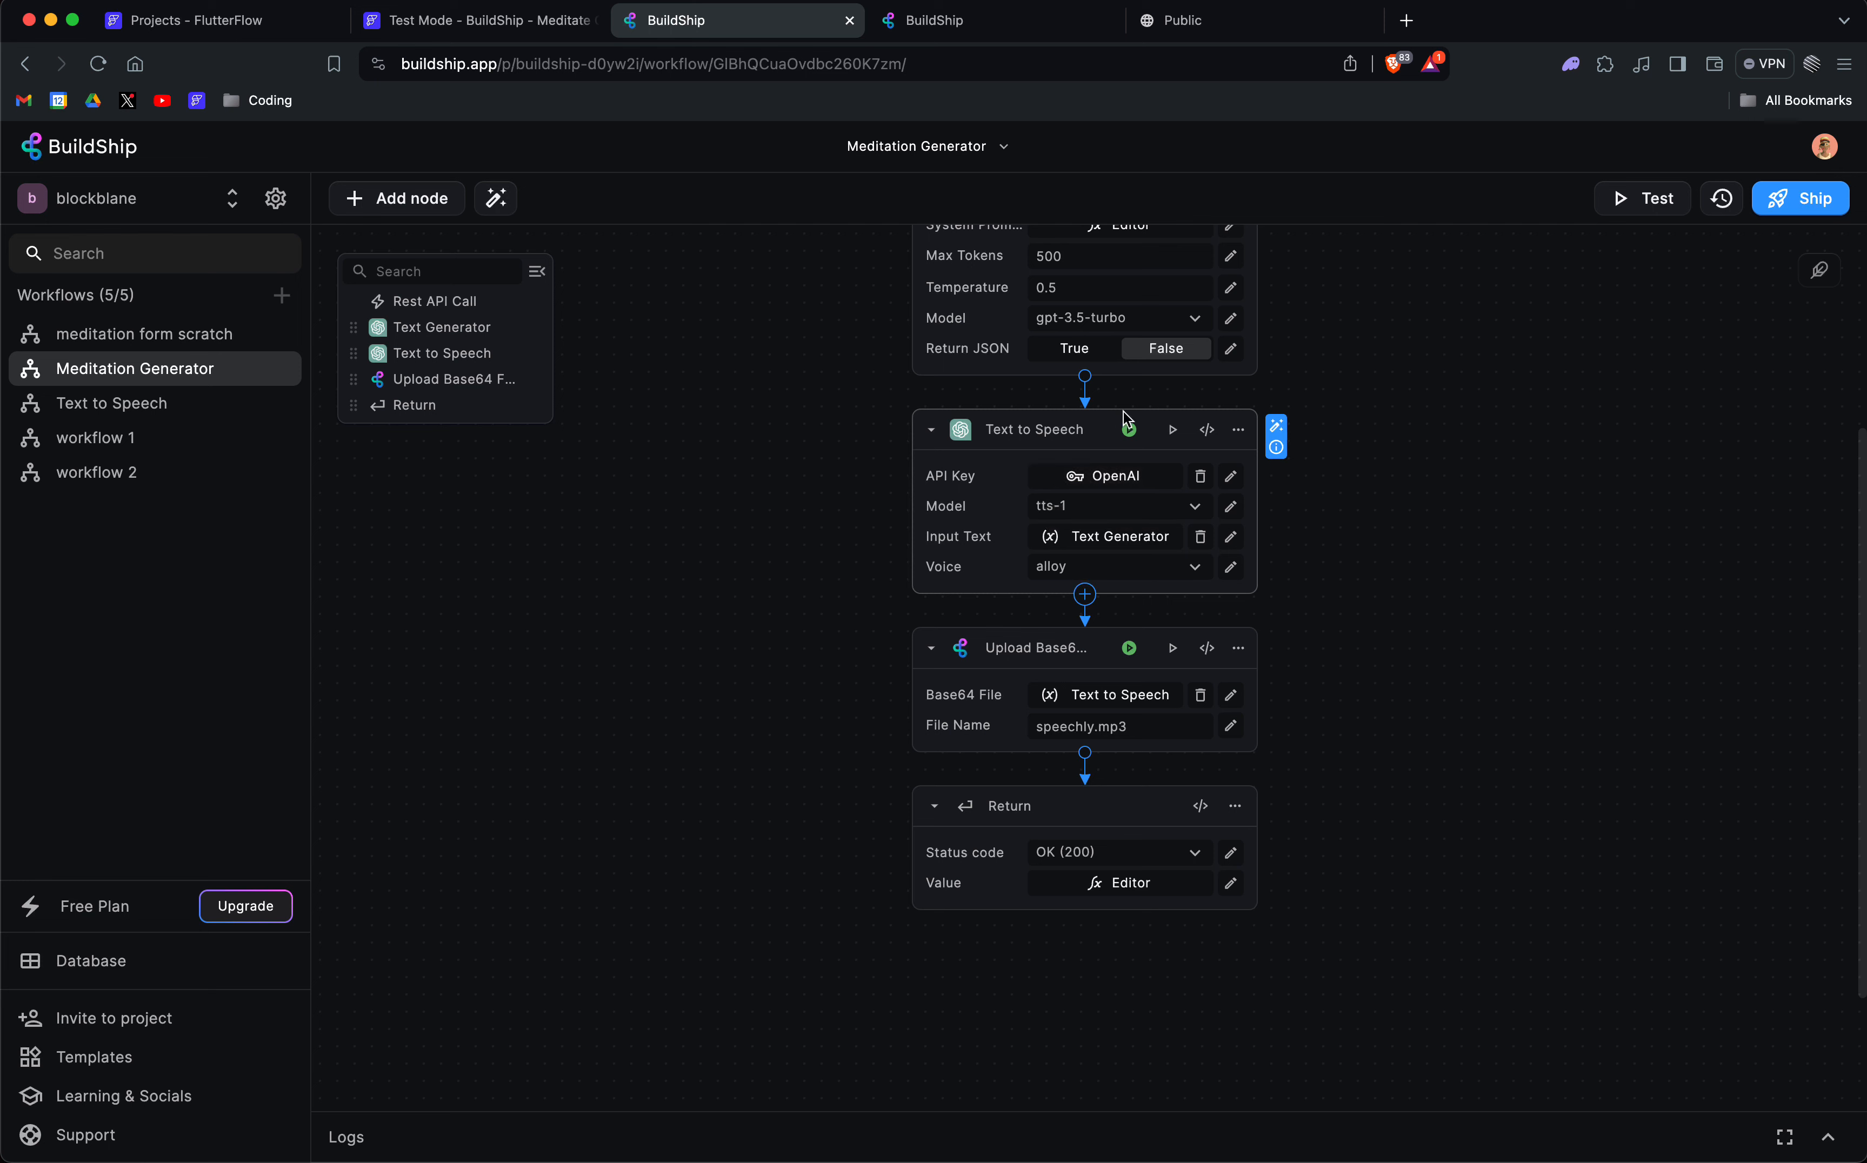
click(1205, 511)
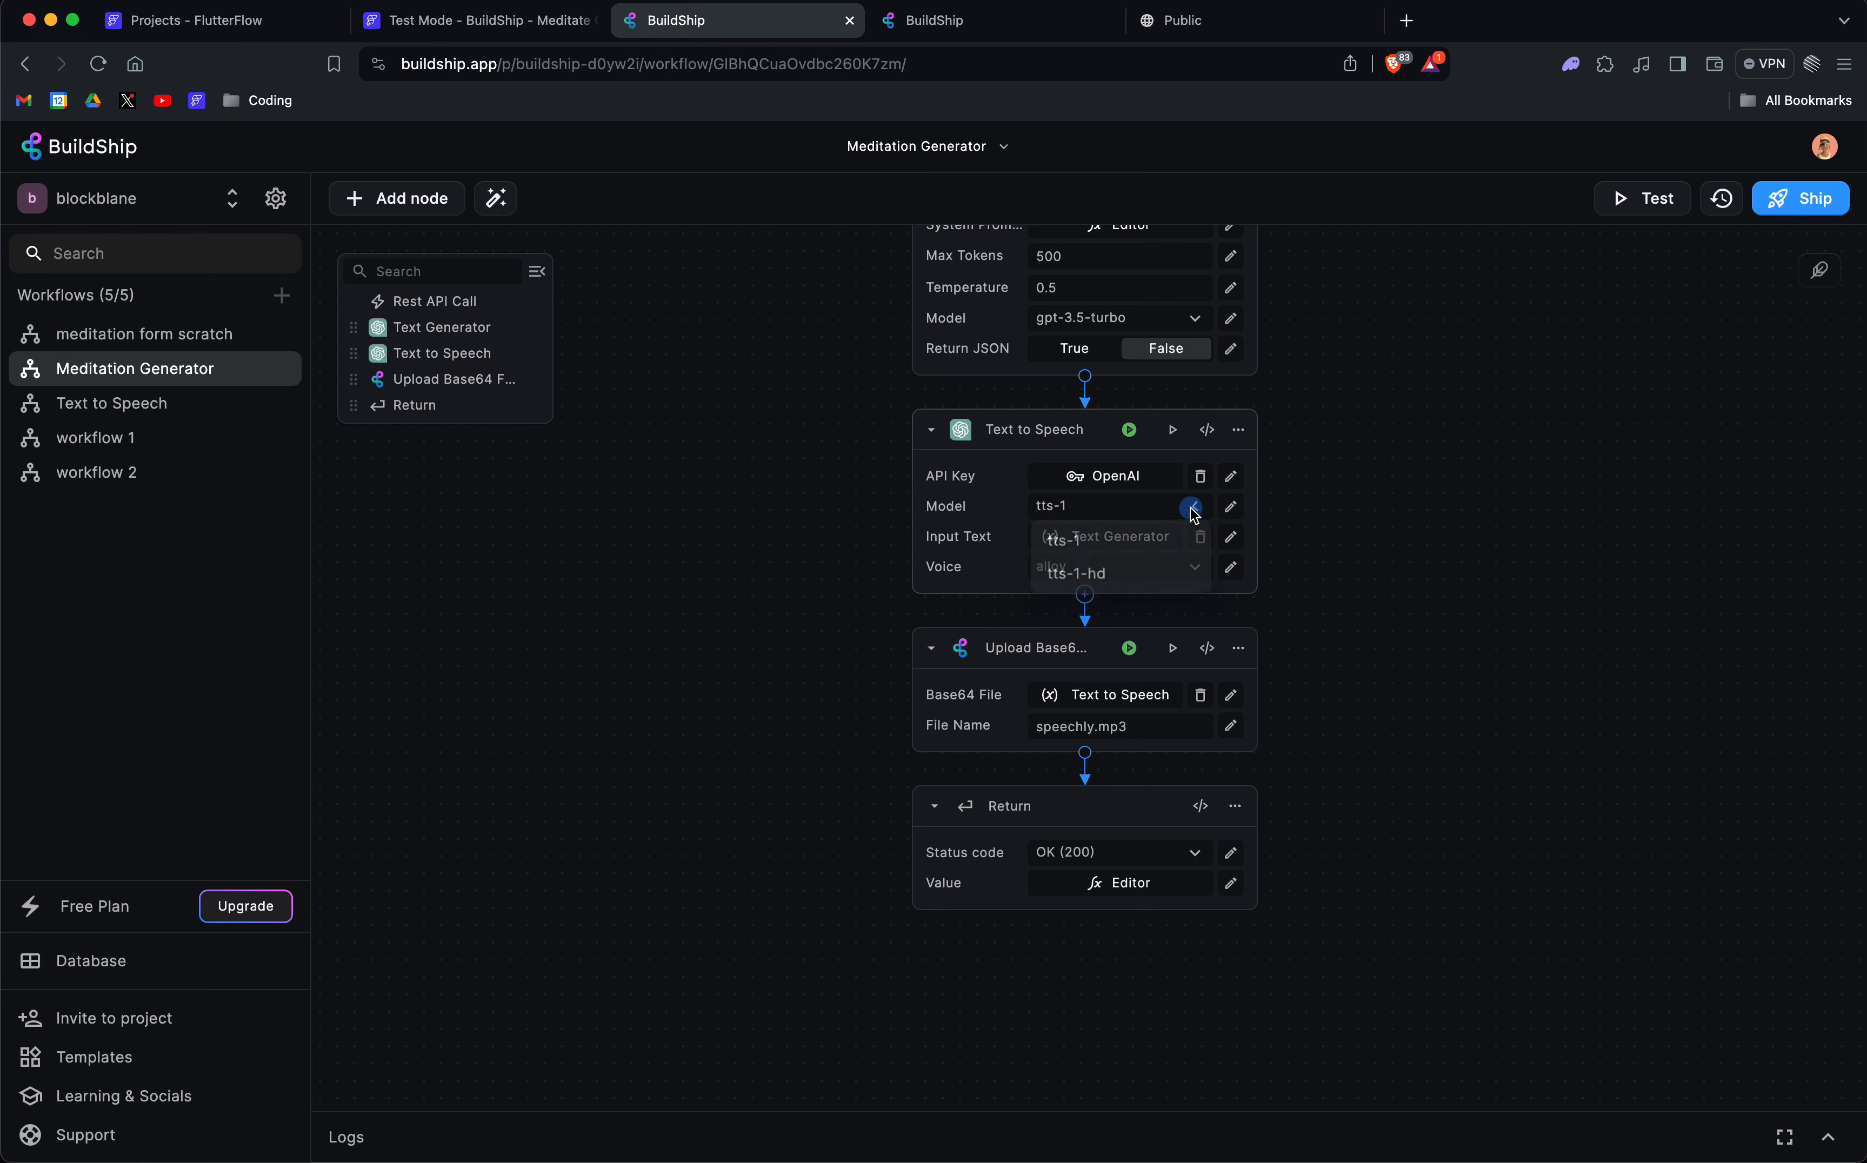
click(1319, 467)
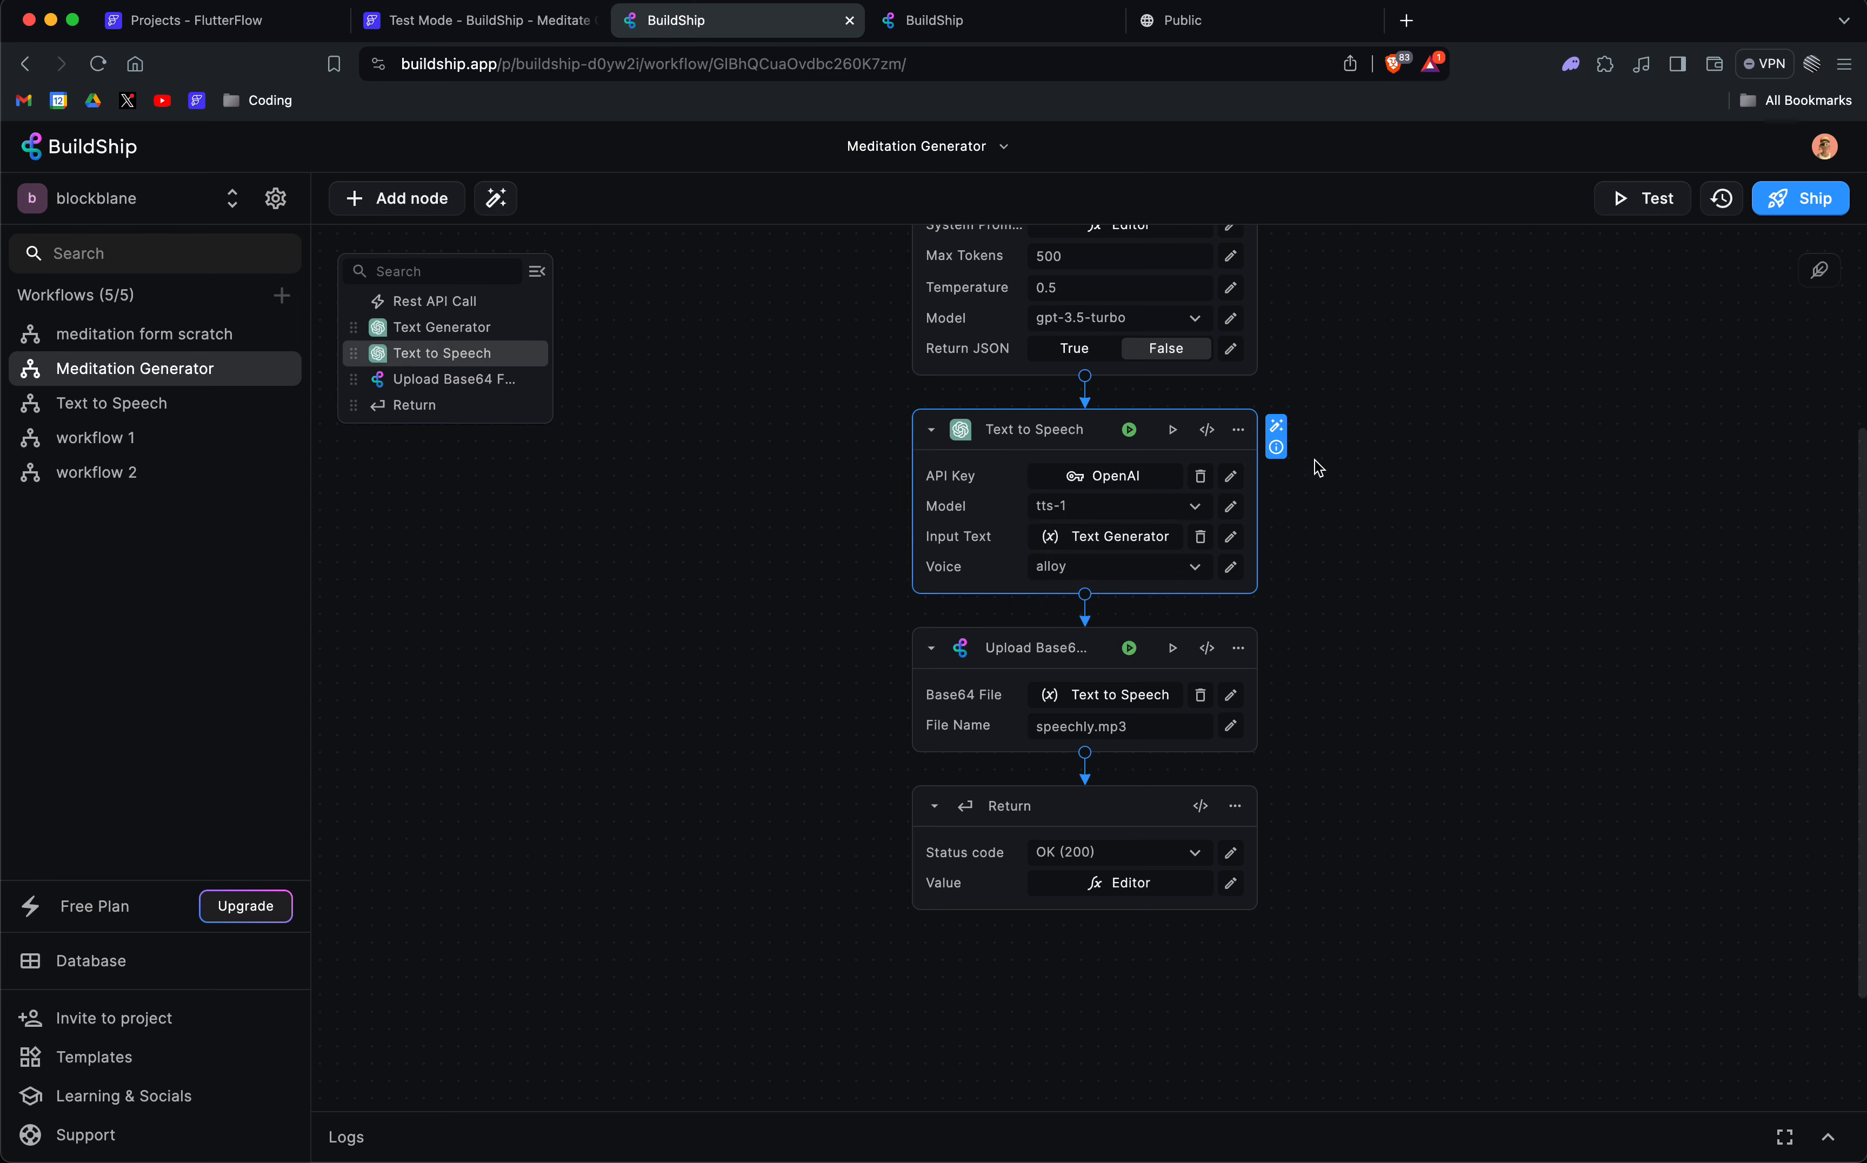
click(1145, 539)
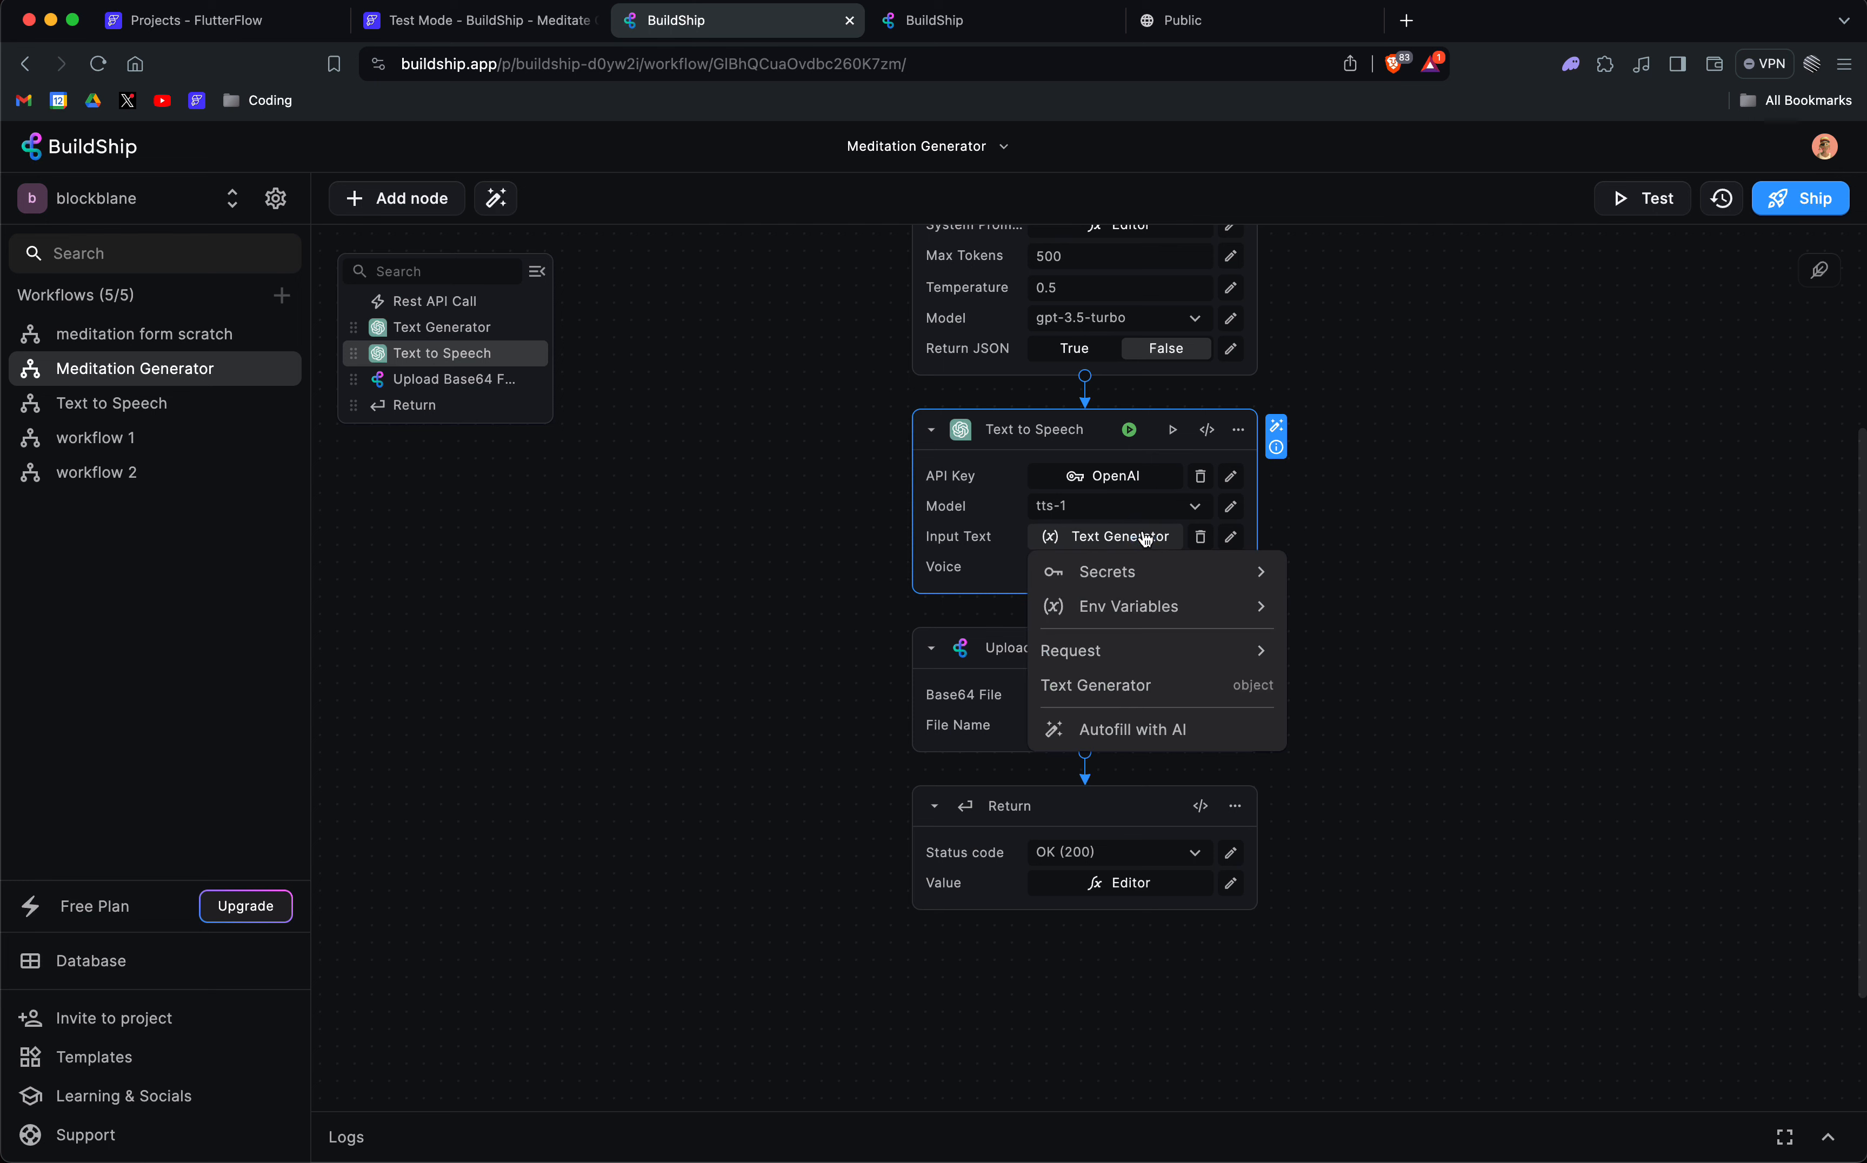
click(1439, 505)
click(1141, 541)
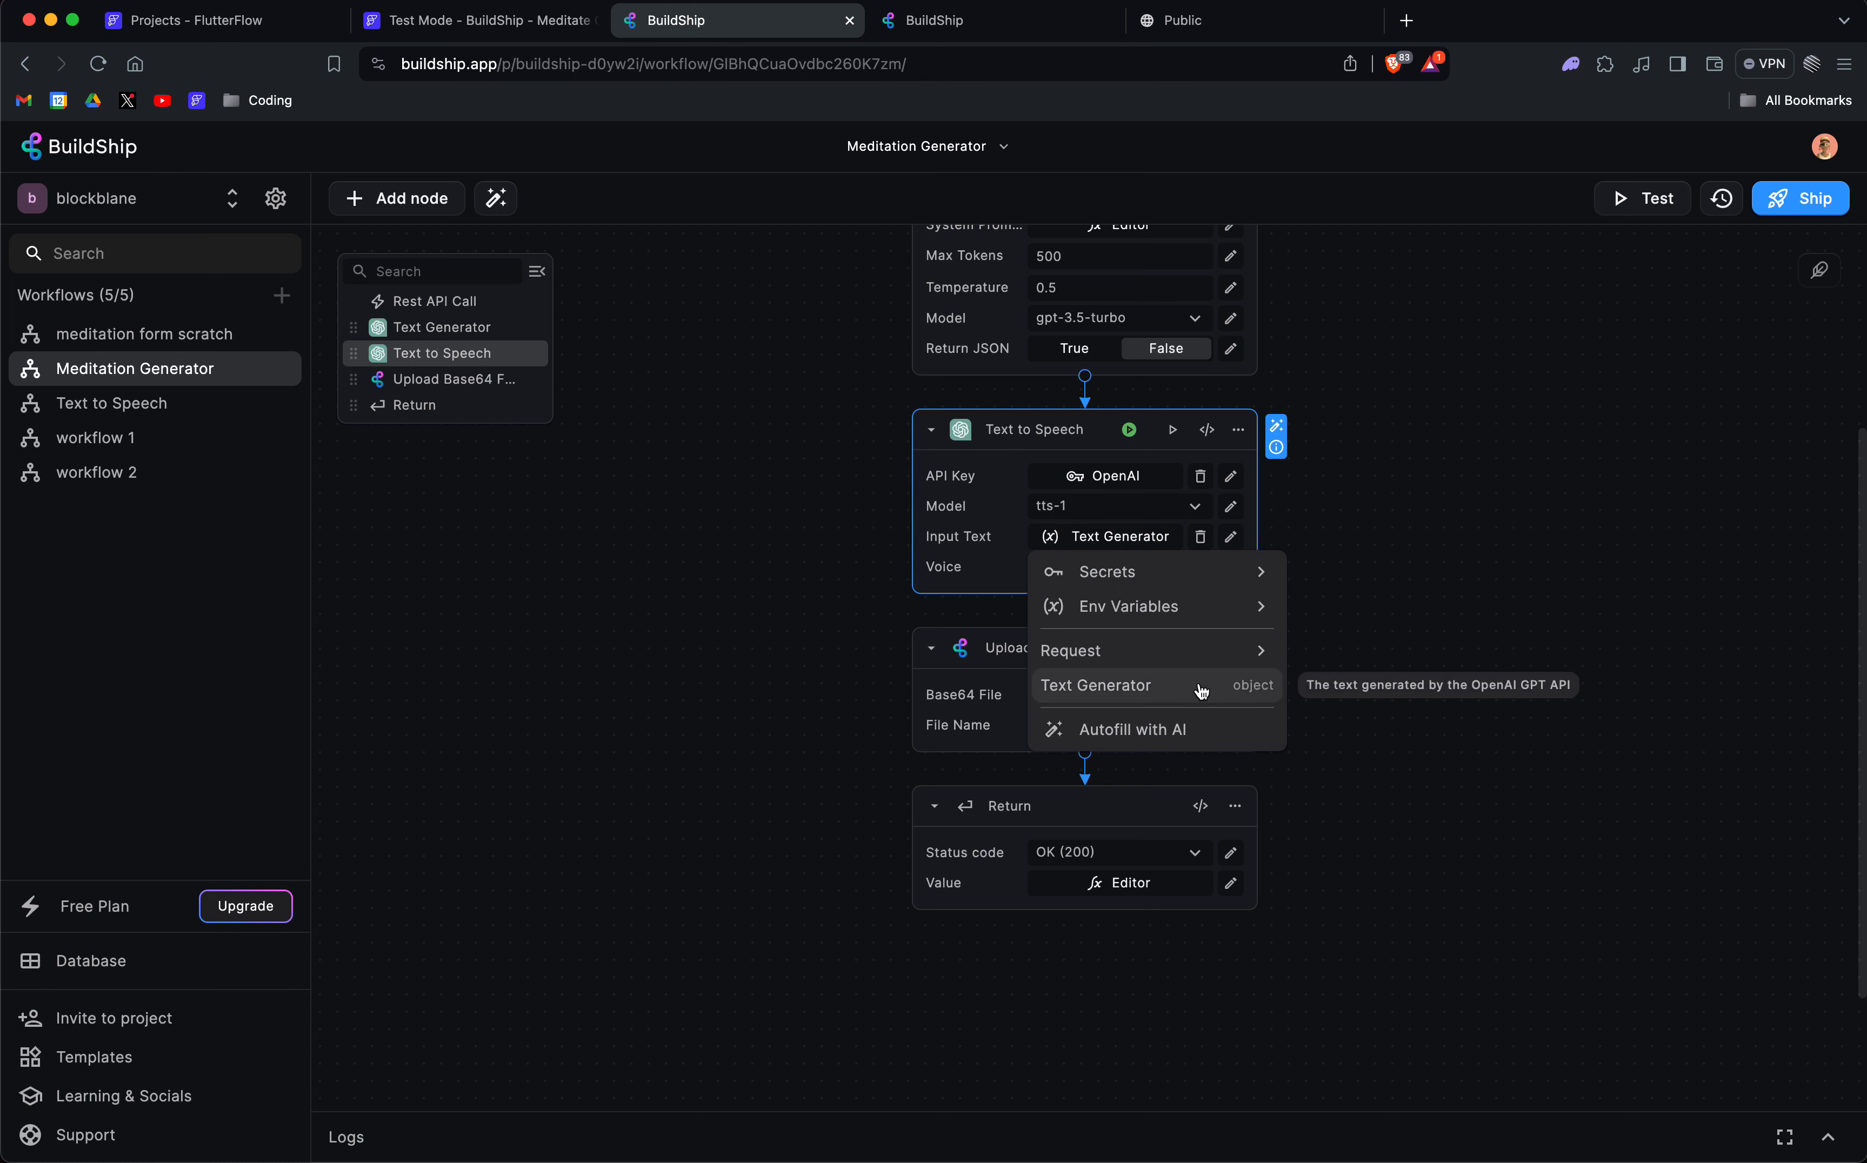
click(1479, 596)
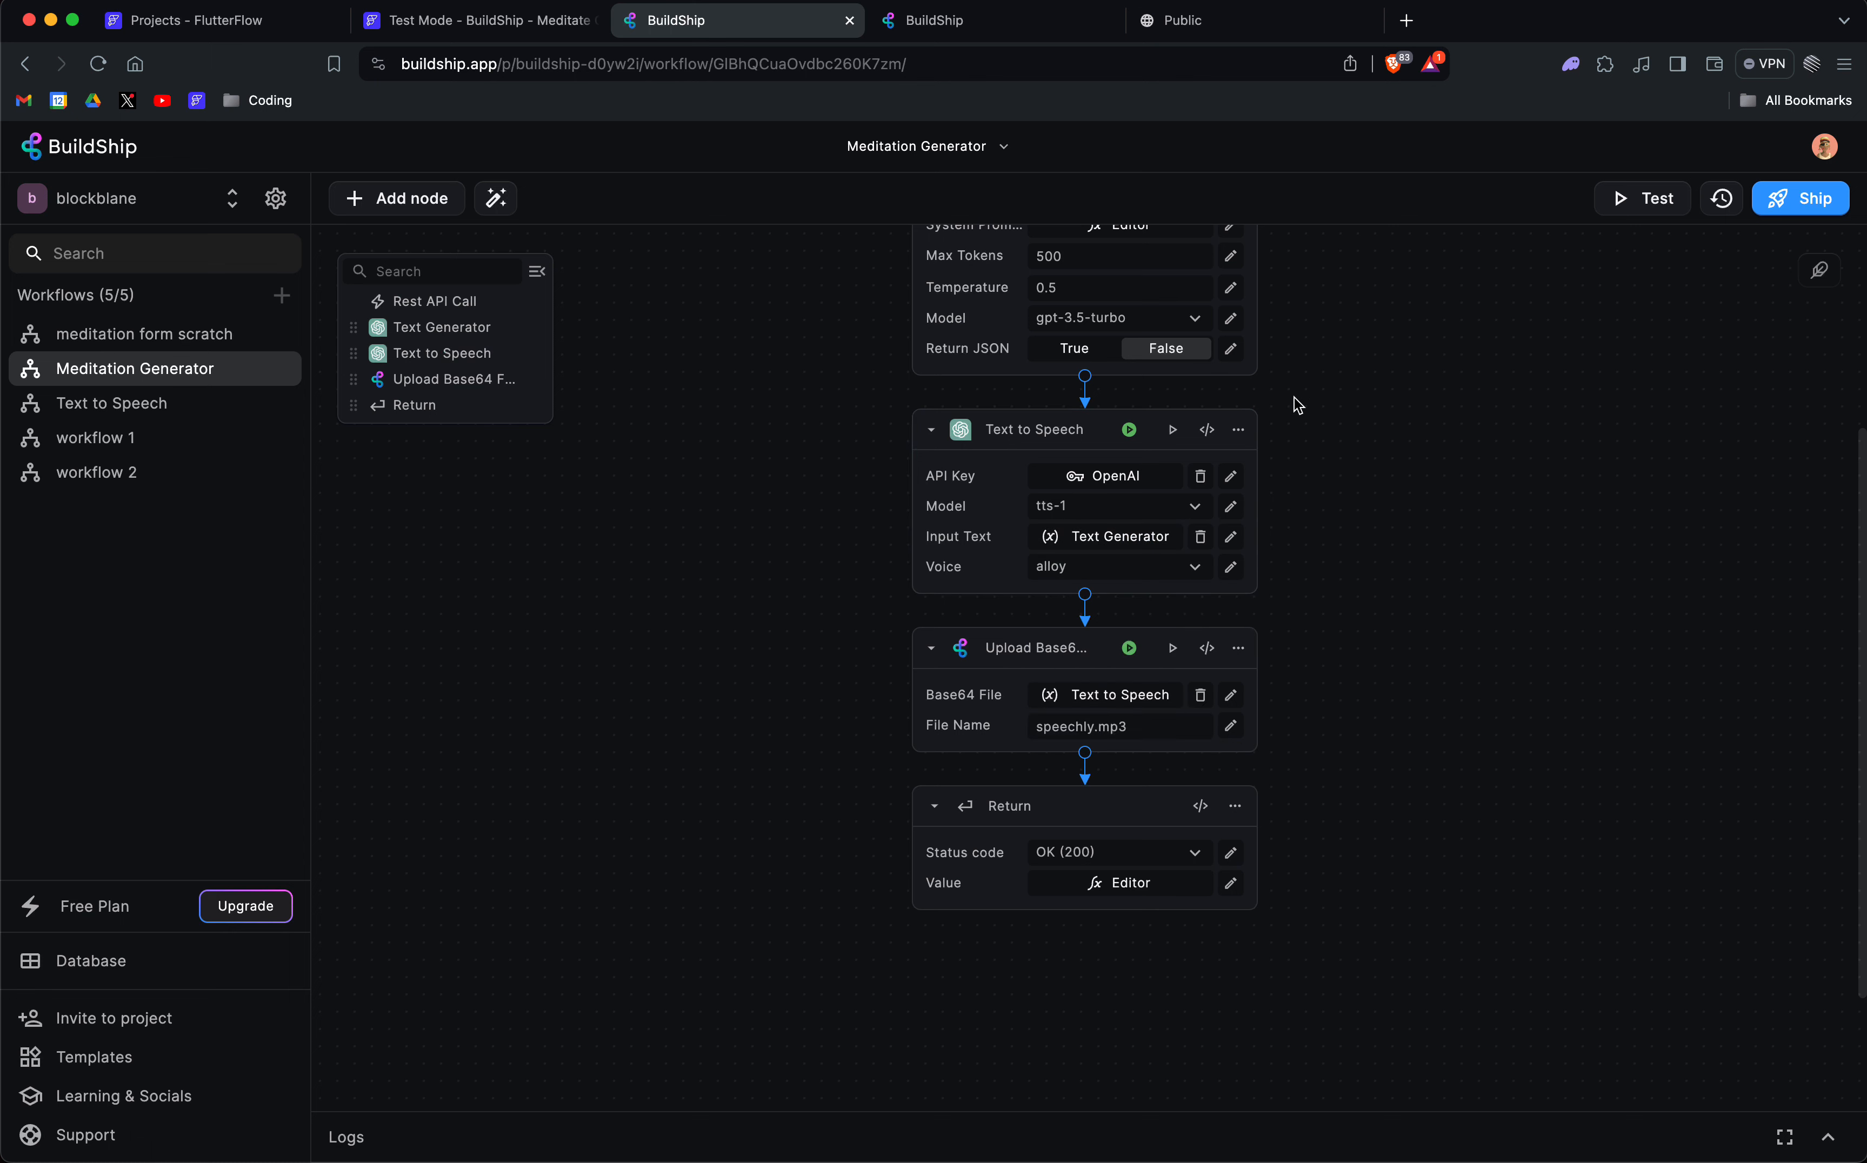
Inspect the Text Generator's output definition in its node code, including label, description and type, and leave without saving.
scroll(1137, 379, up, 3)
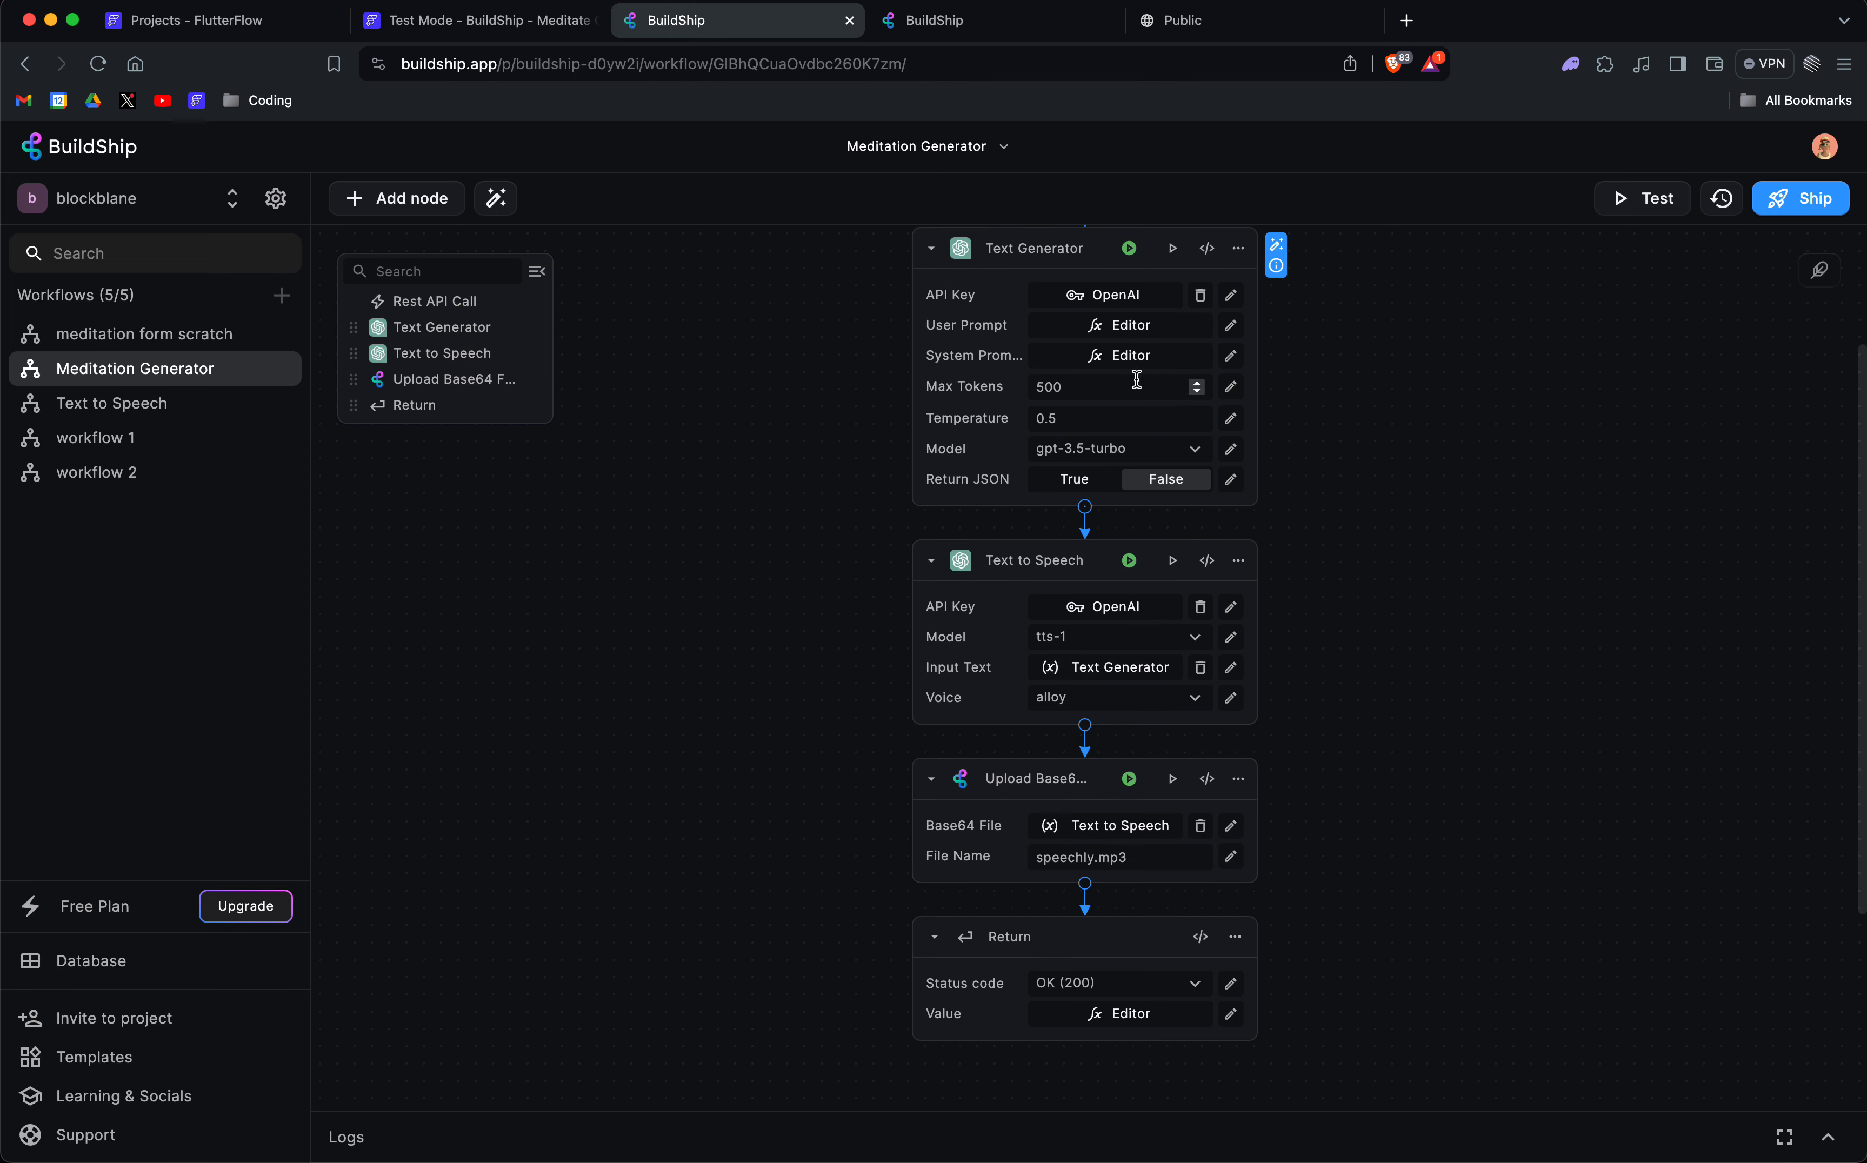
click(1207, 250)
click(990, 251)
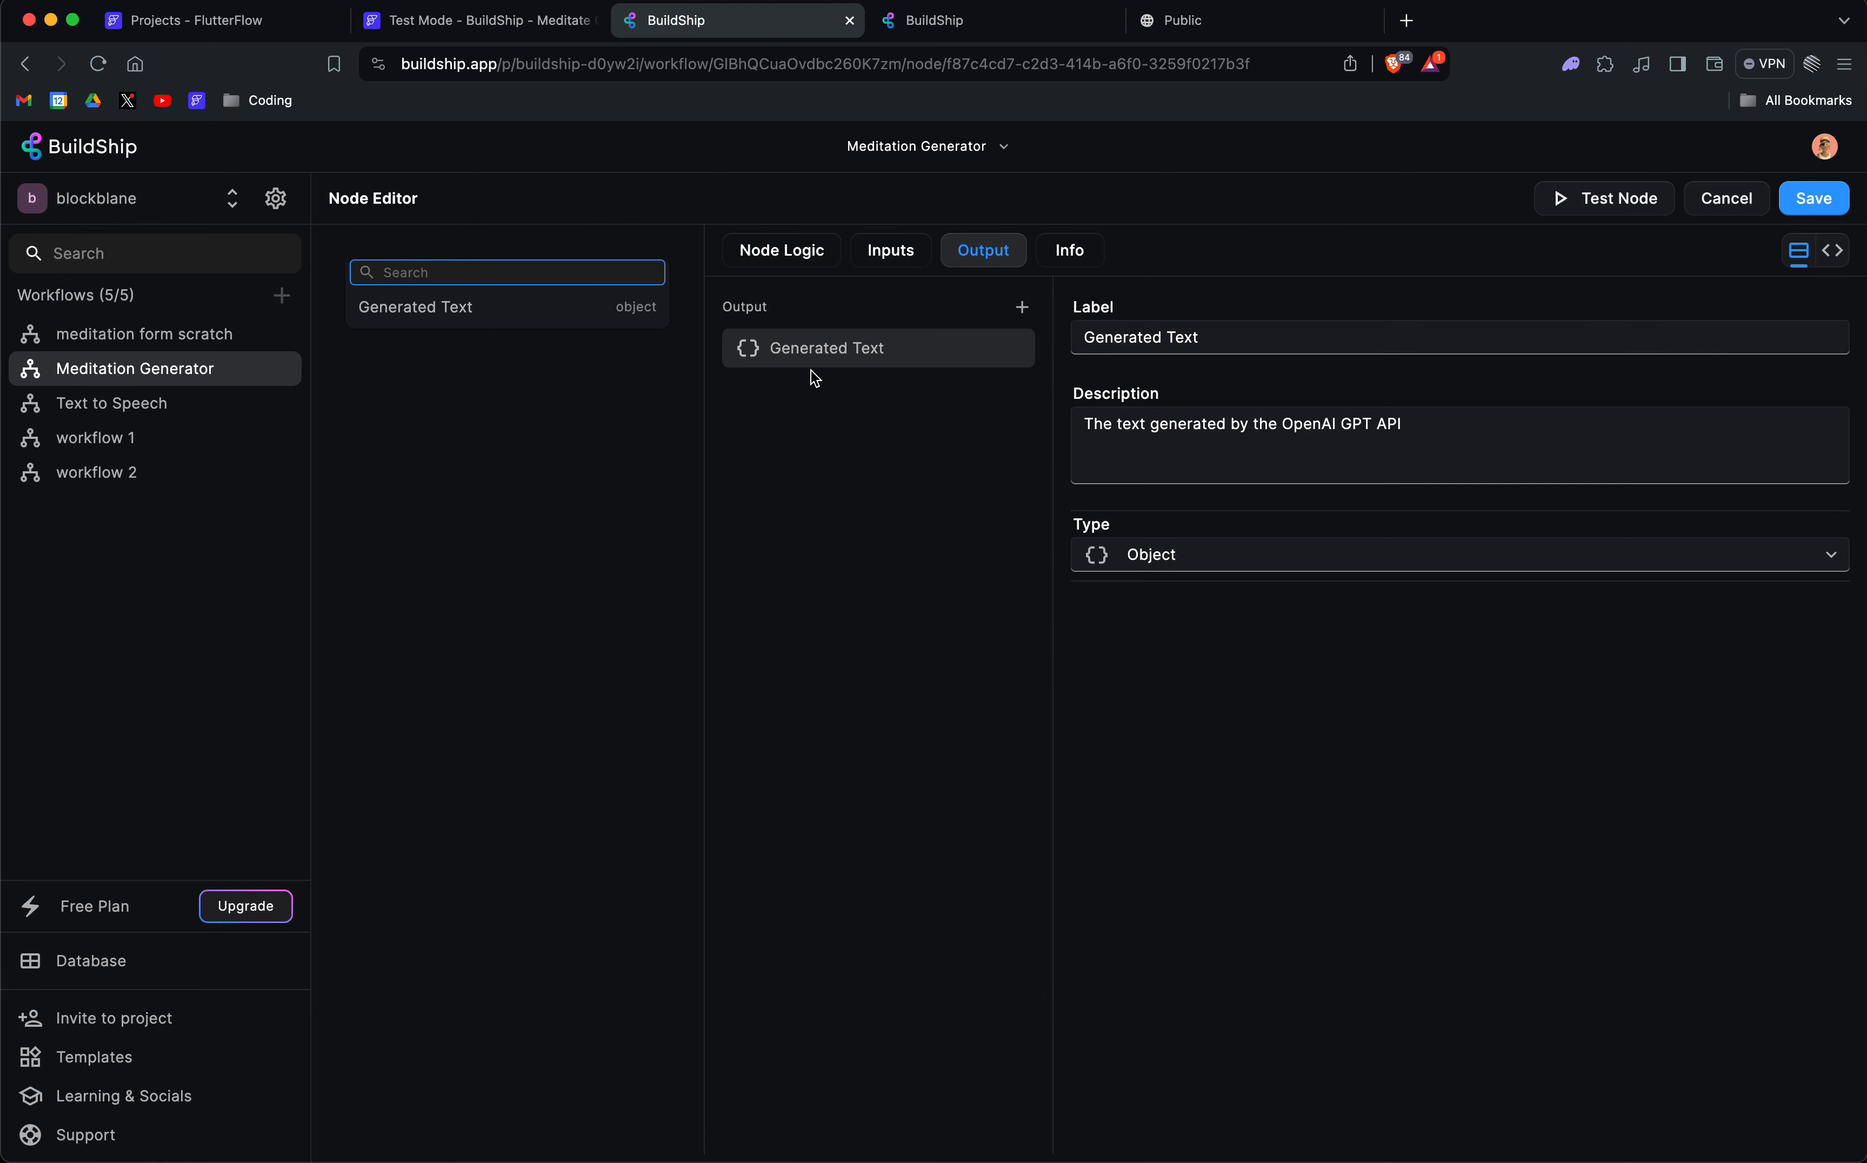
click(1117, 341)
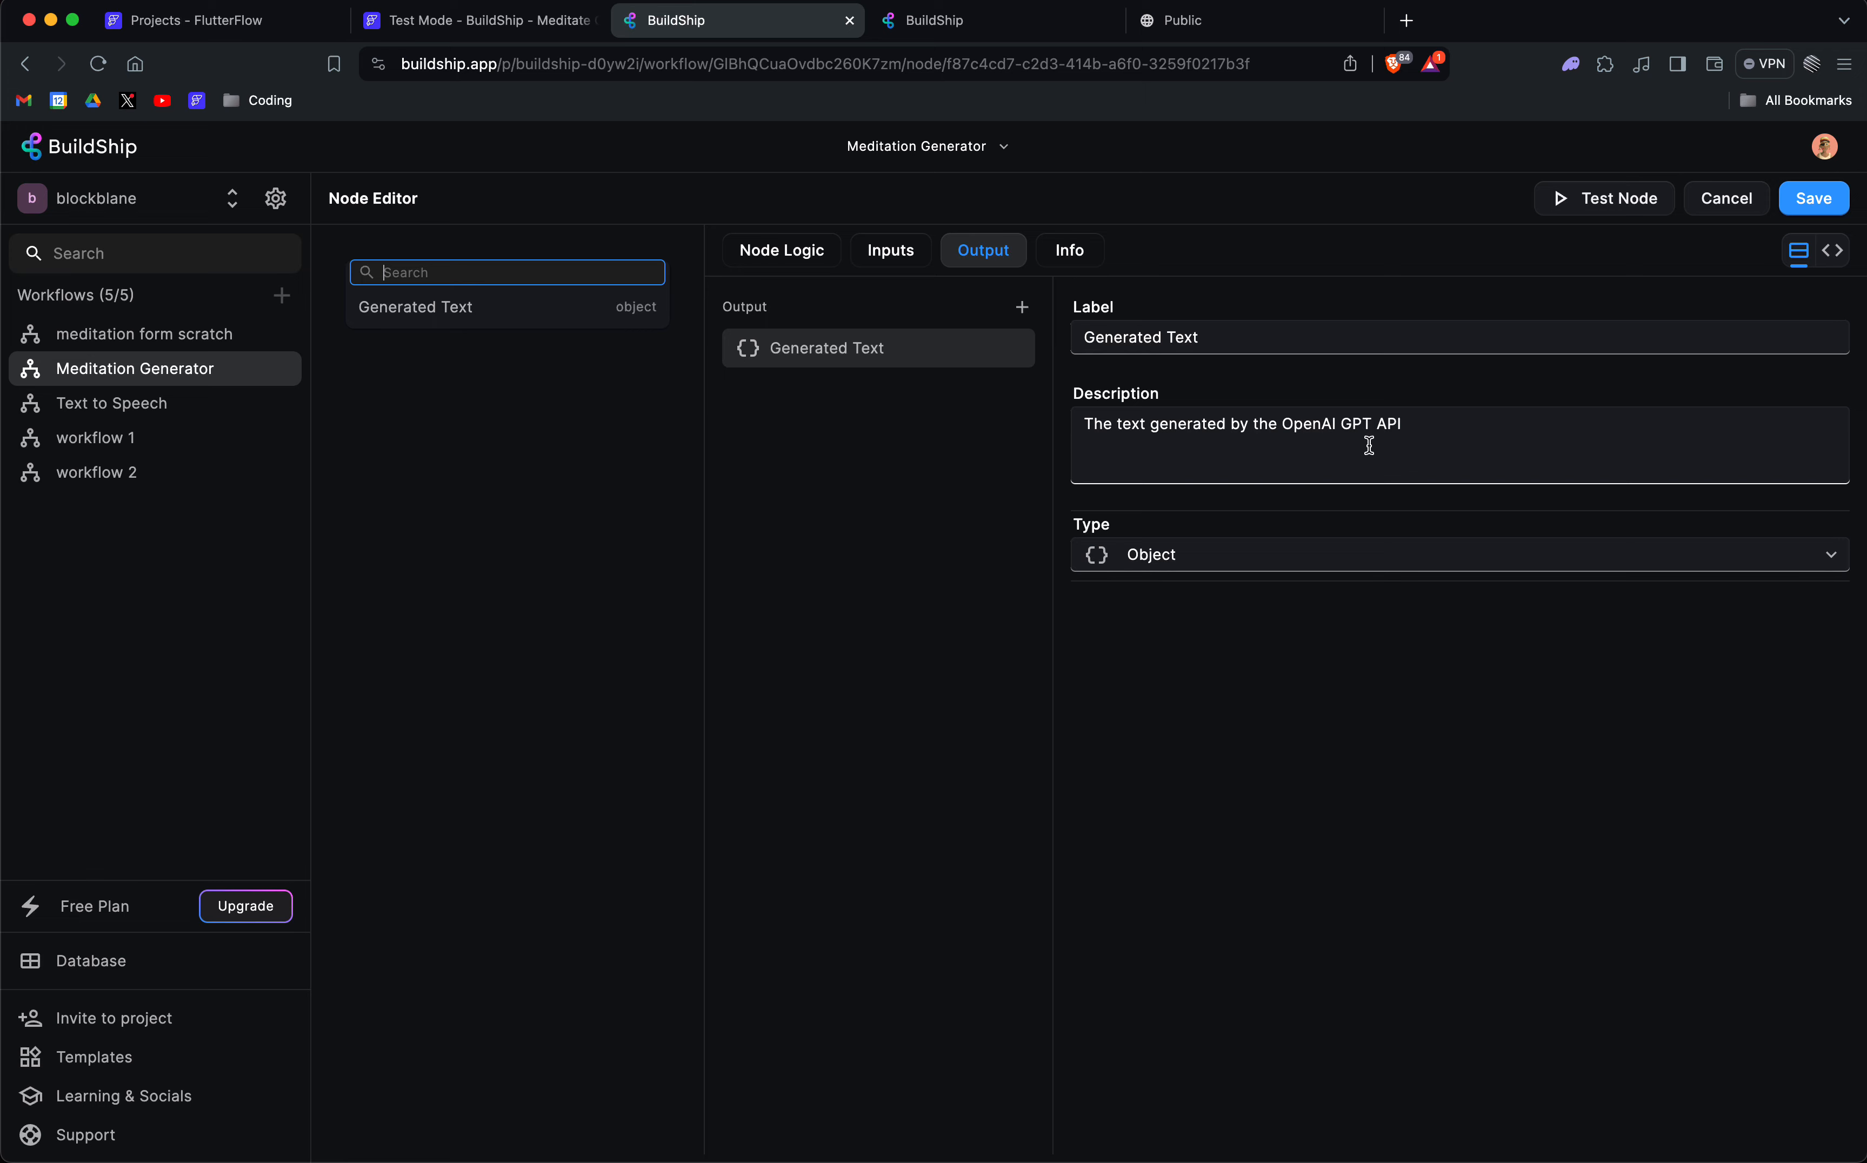
click(1728, 198)
Examine how the Text to Speech node's Input Text references the Text Generator output.
scroll(1124, 539, down, 5)
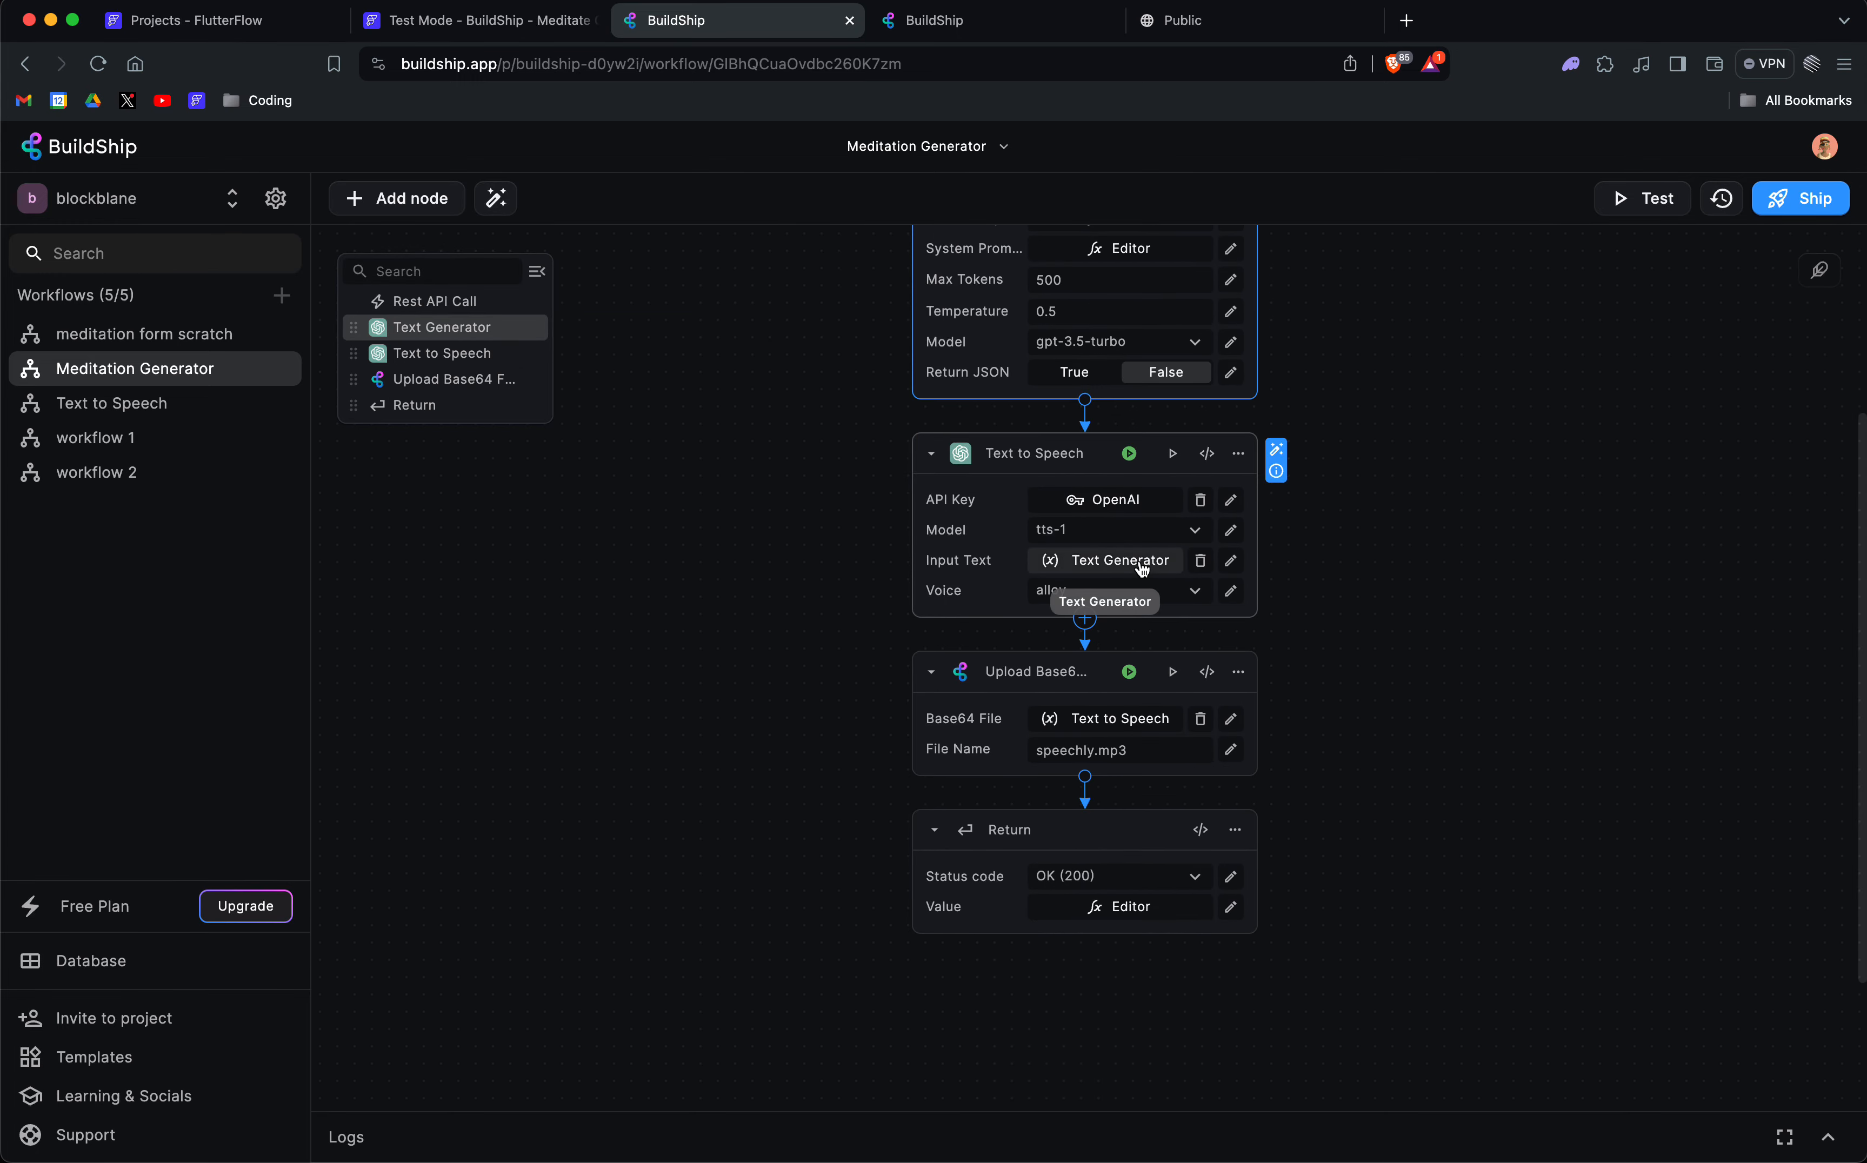
click(1138, 560)
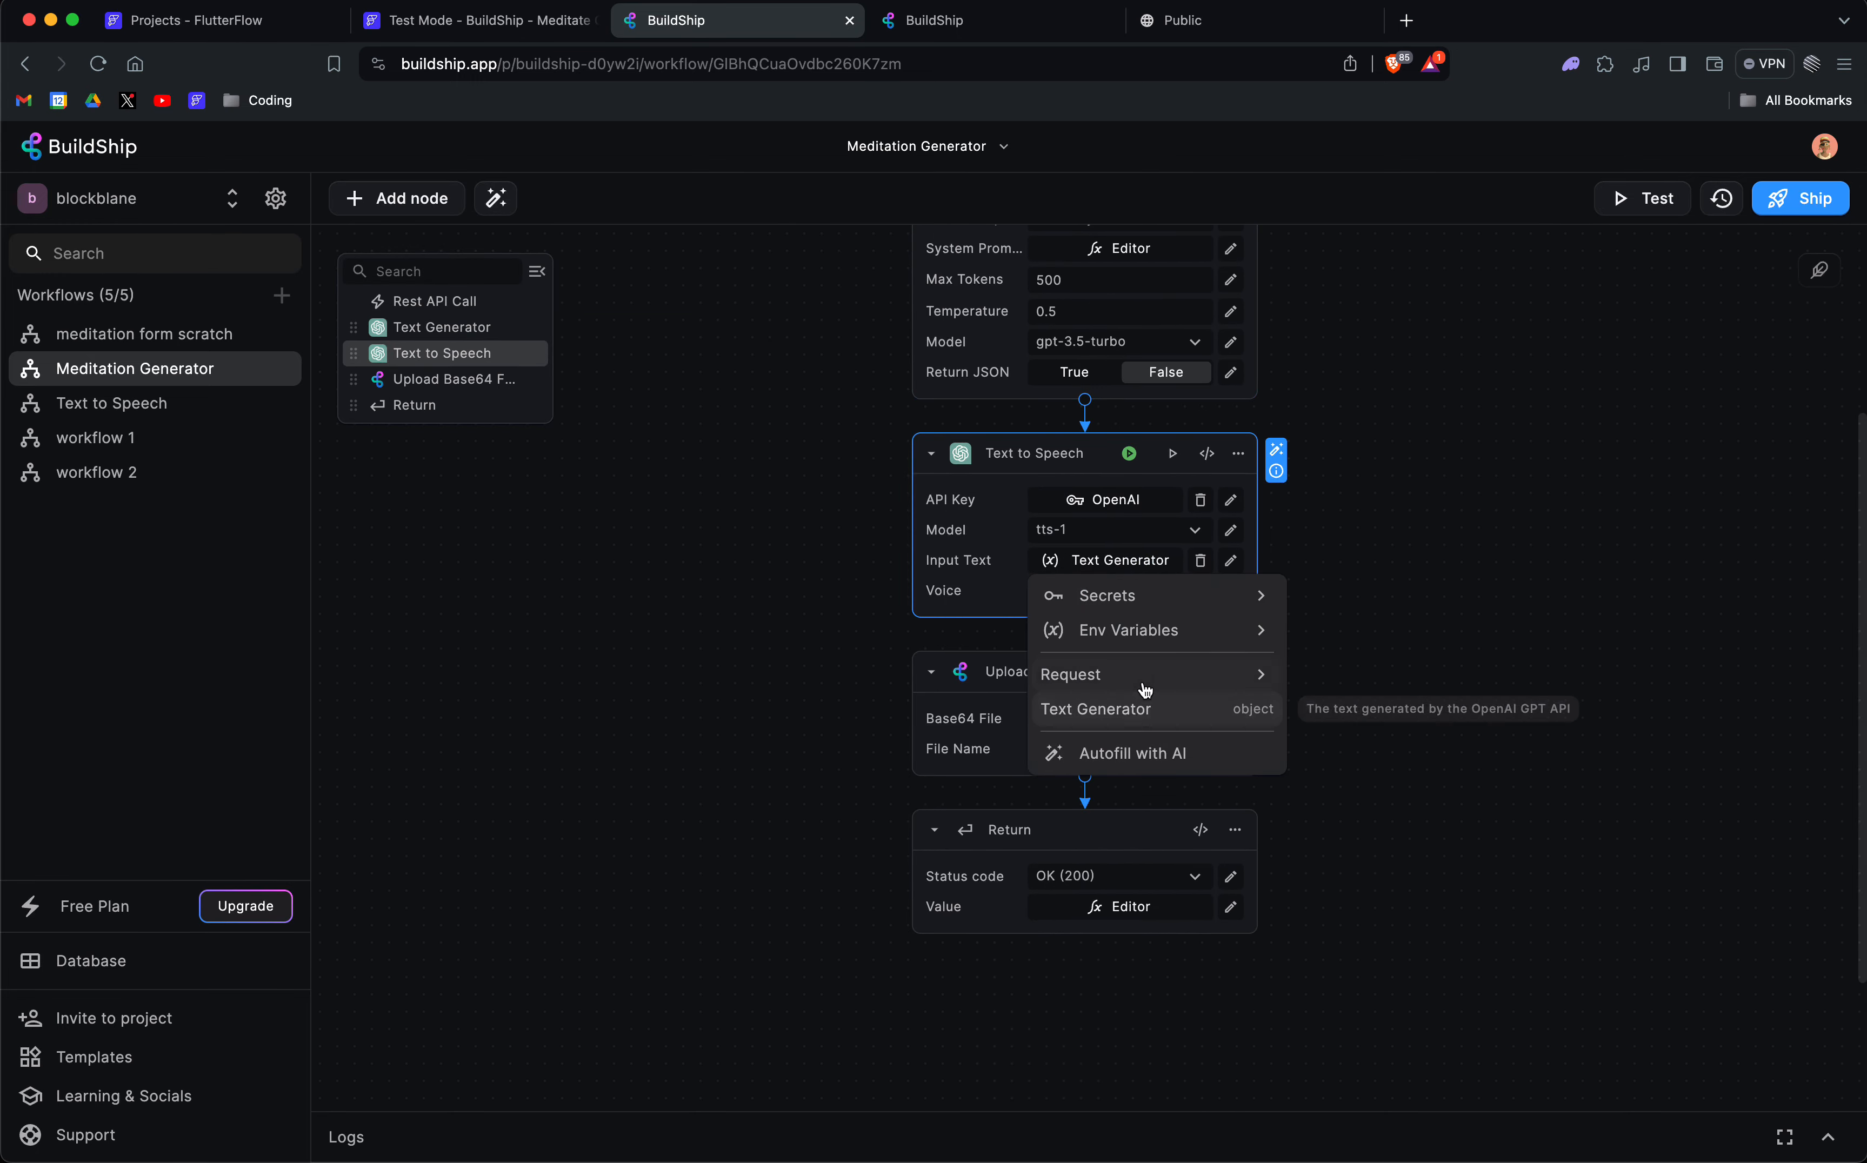
click(1392, 362)
scroll(1392, 363, up, 3)
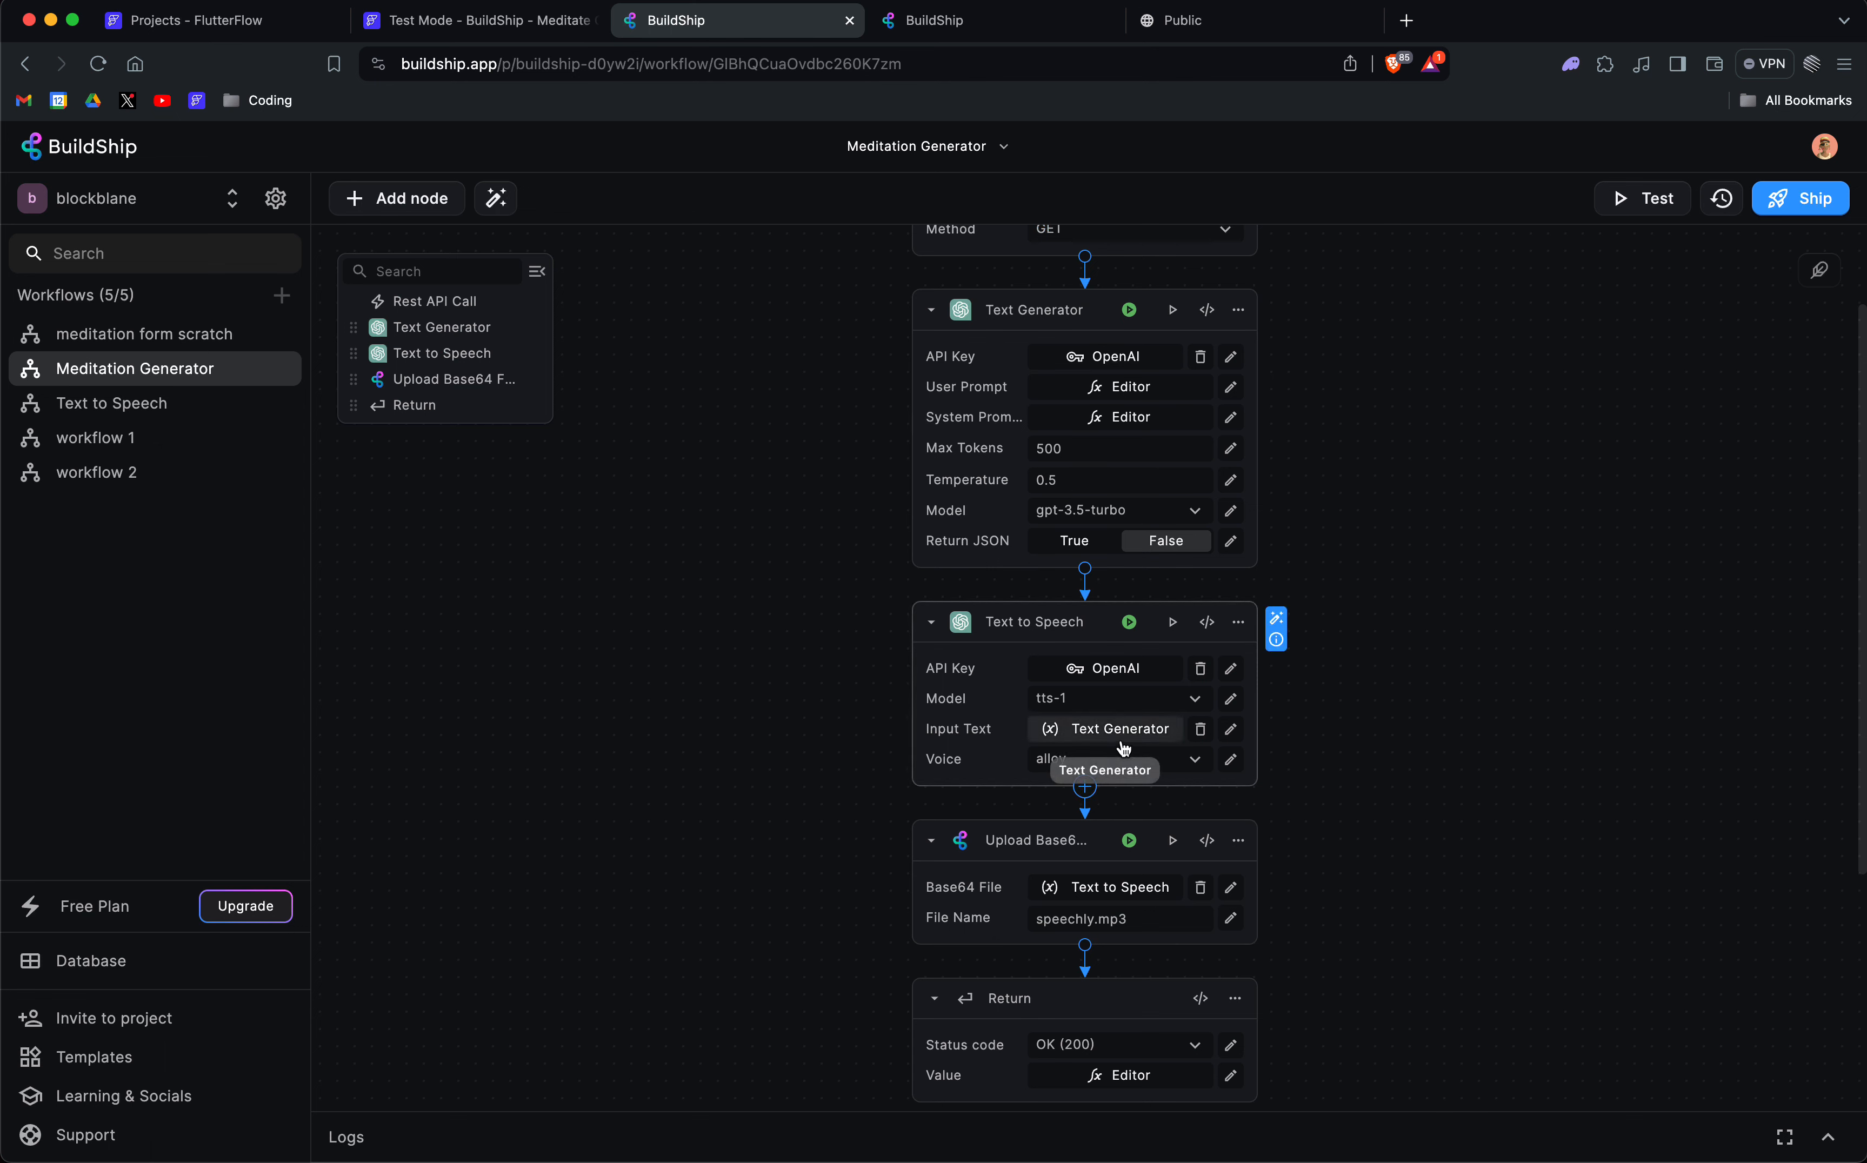
scroll(1124, 738, down, 1)
click(1126, 709)
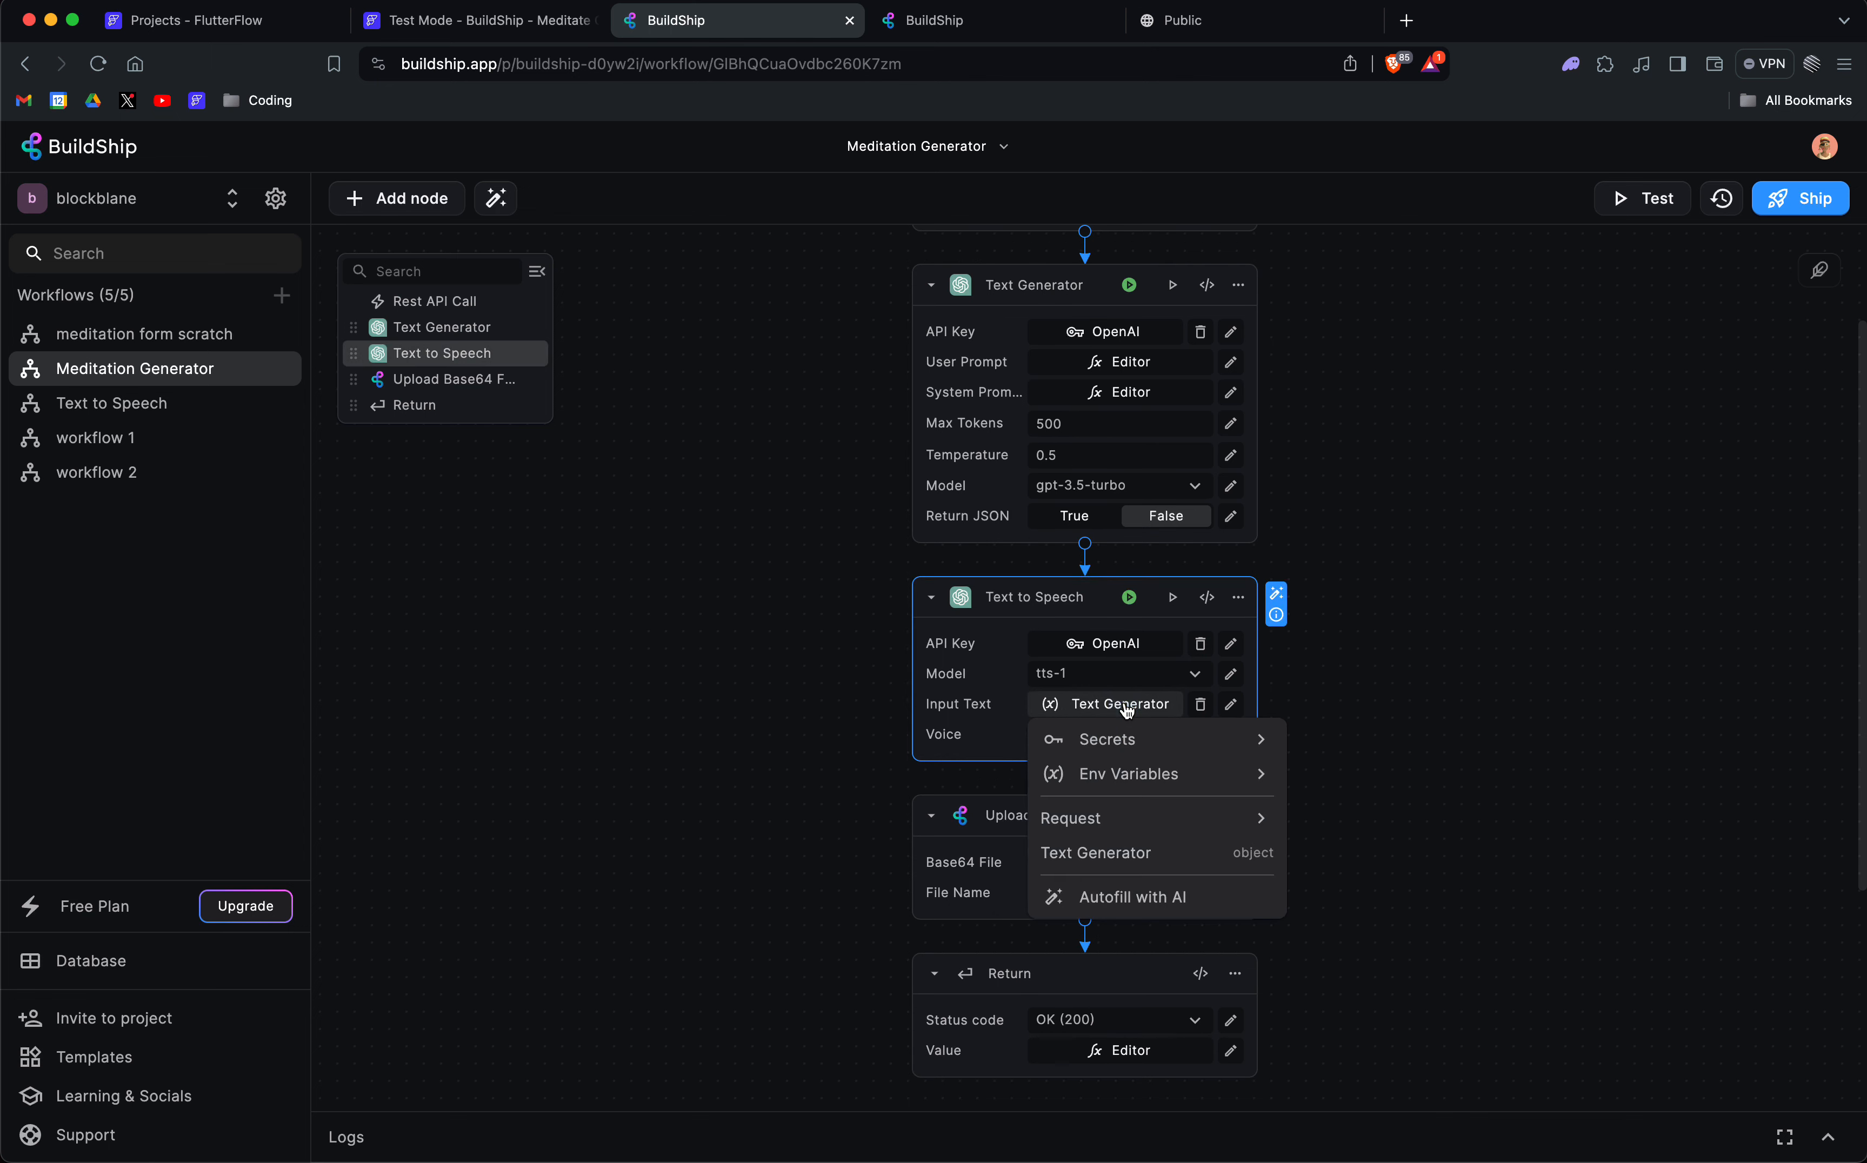
click(1375, 594)
Open the expression editor for the Text to Speech Input Text and examine its selectable variables, including Text Generator.
click(1230, 704)
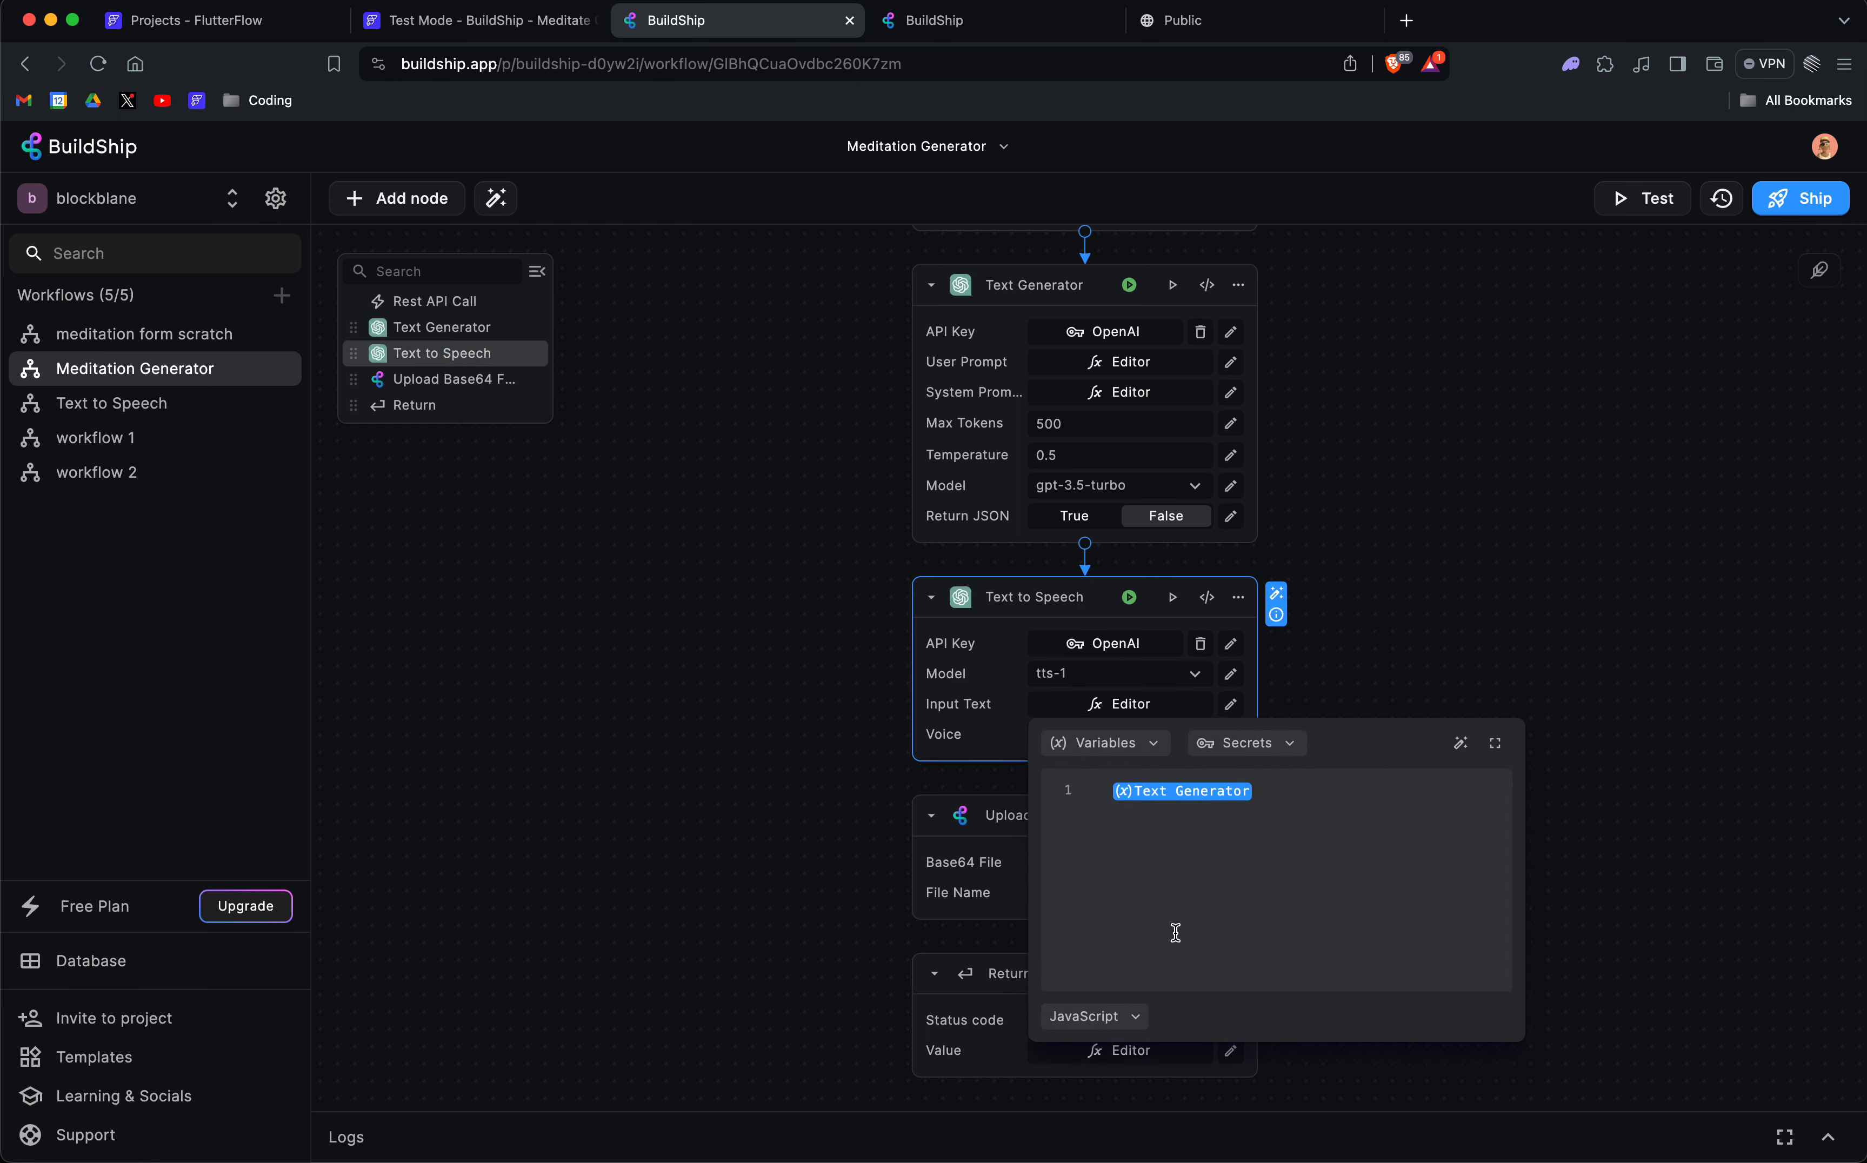
click(1141, 745)
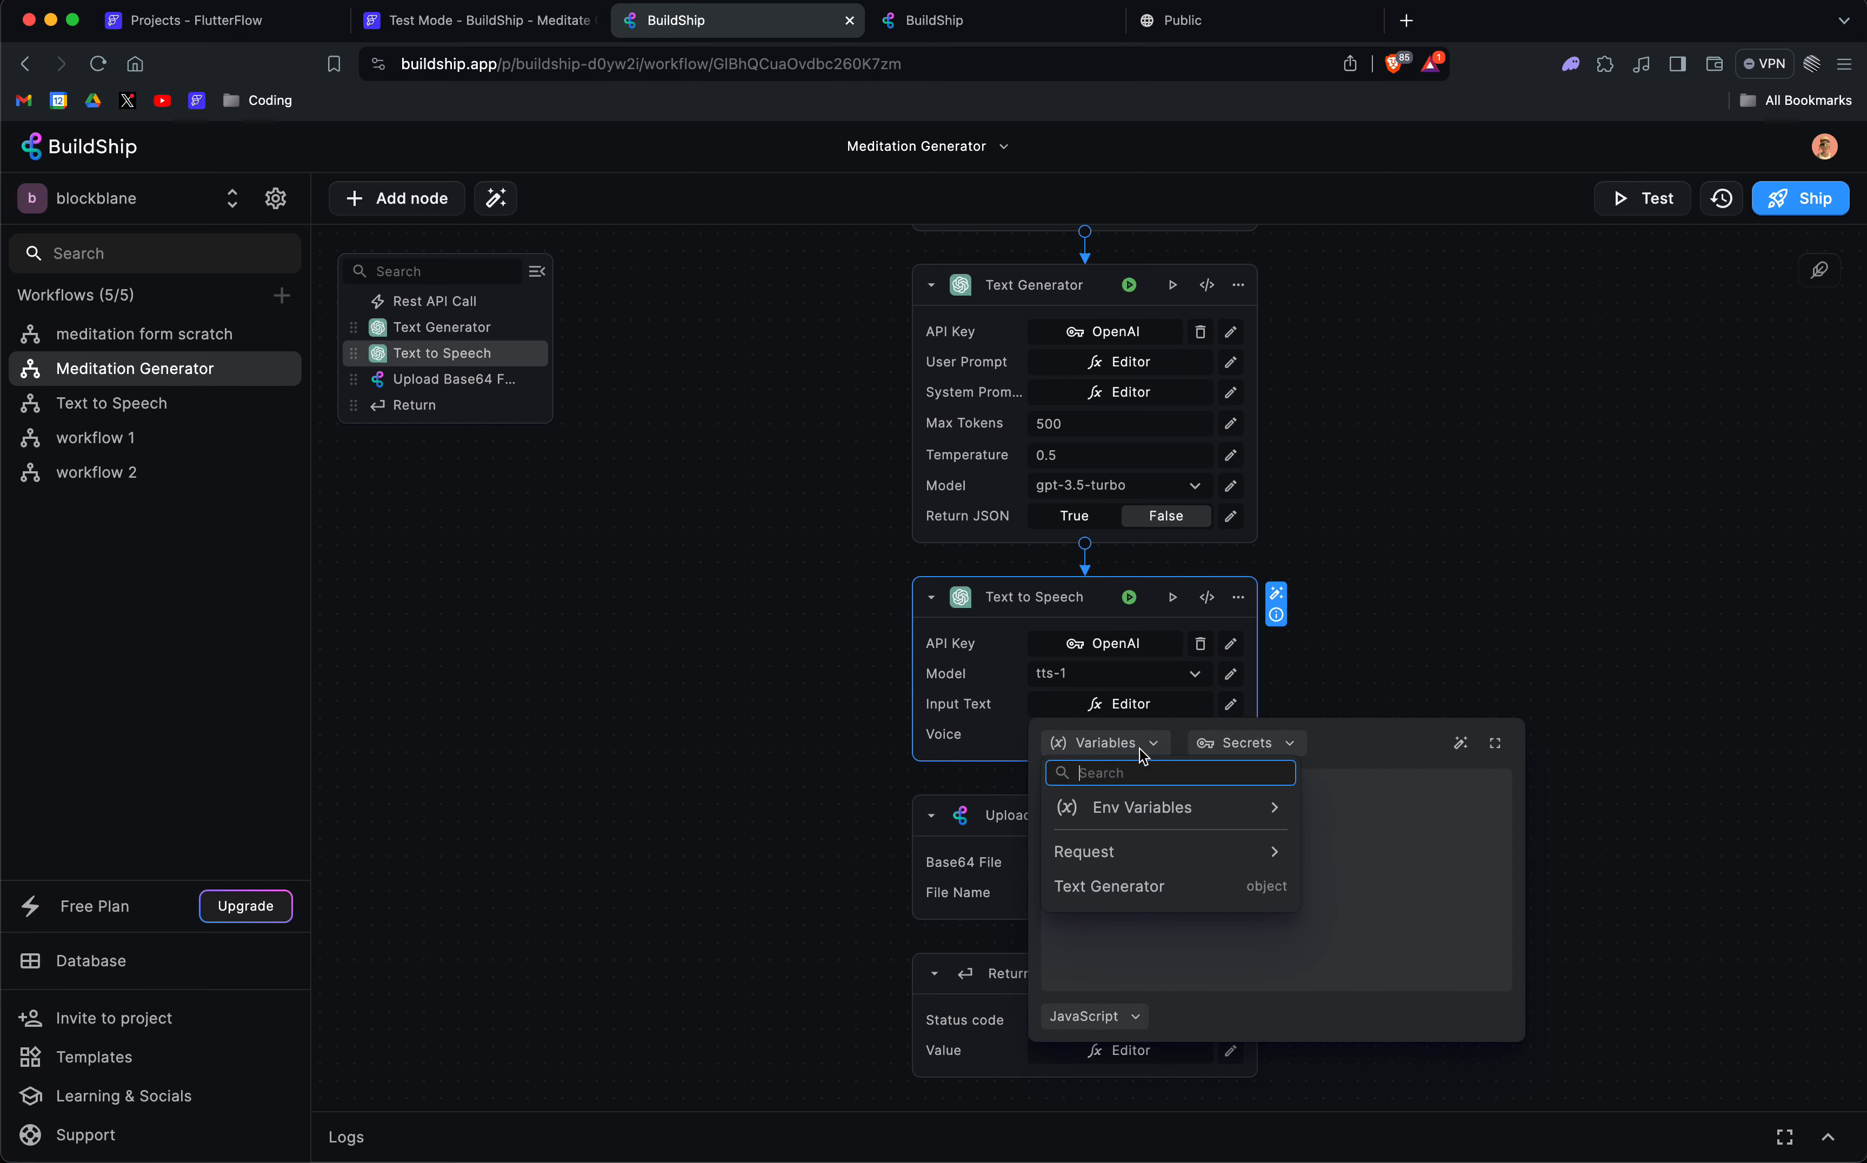
click(1140, 905)
click(1421, 669)
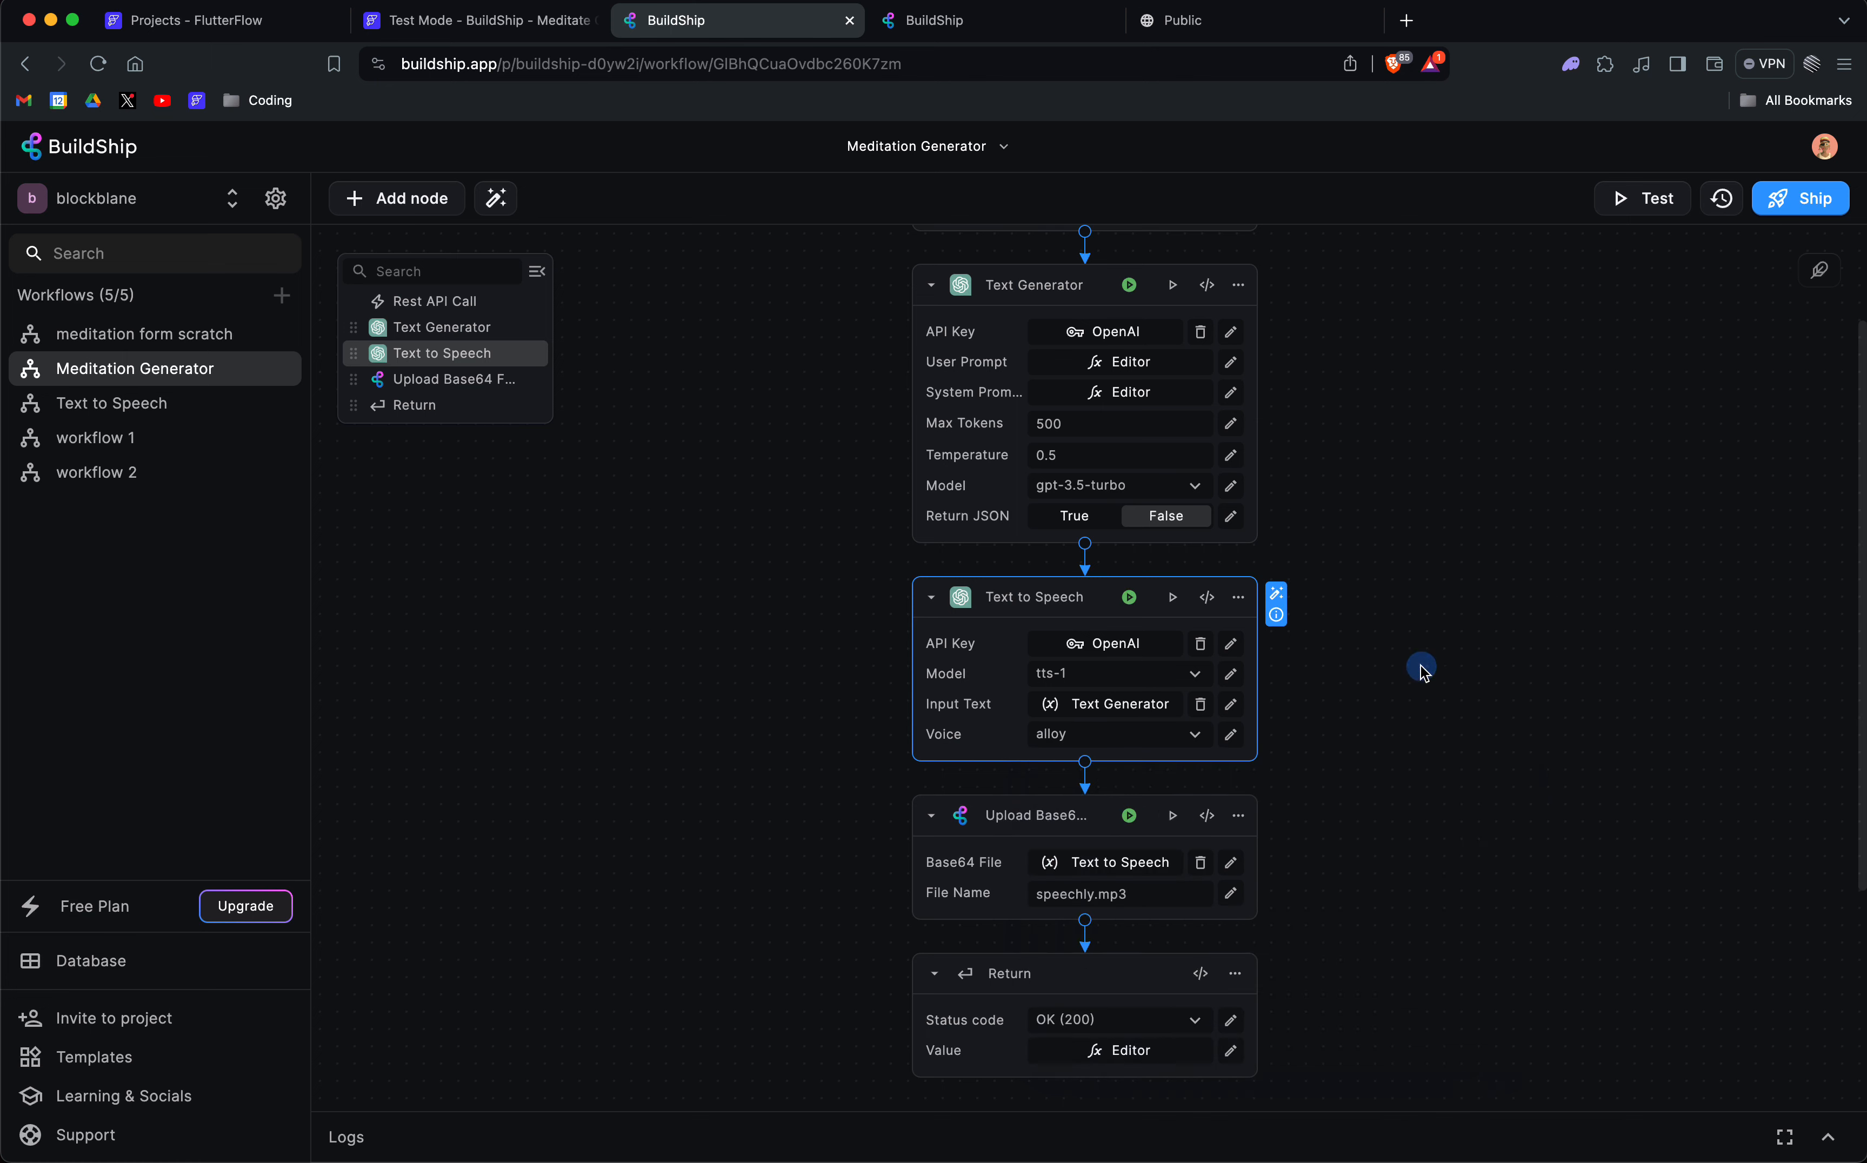
Examine the Text to Speech node's Voice options, its code logic and its output definition.
scroll(1371, 654, down, 3)
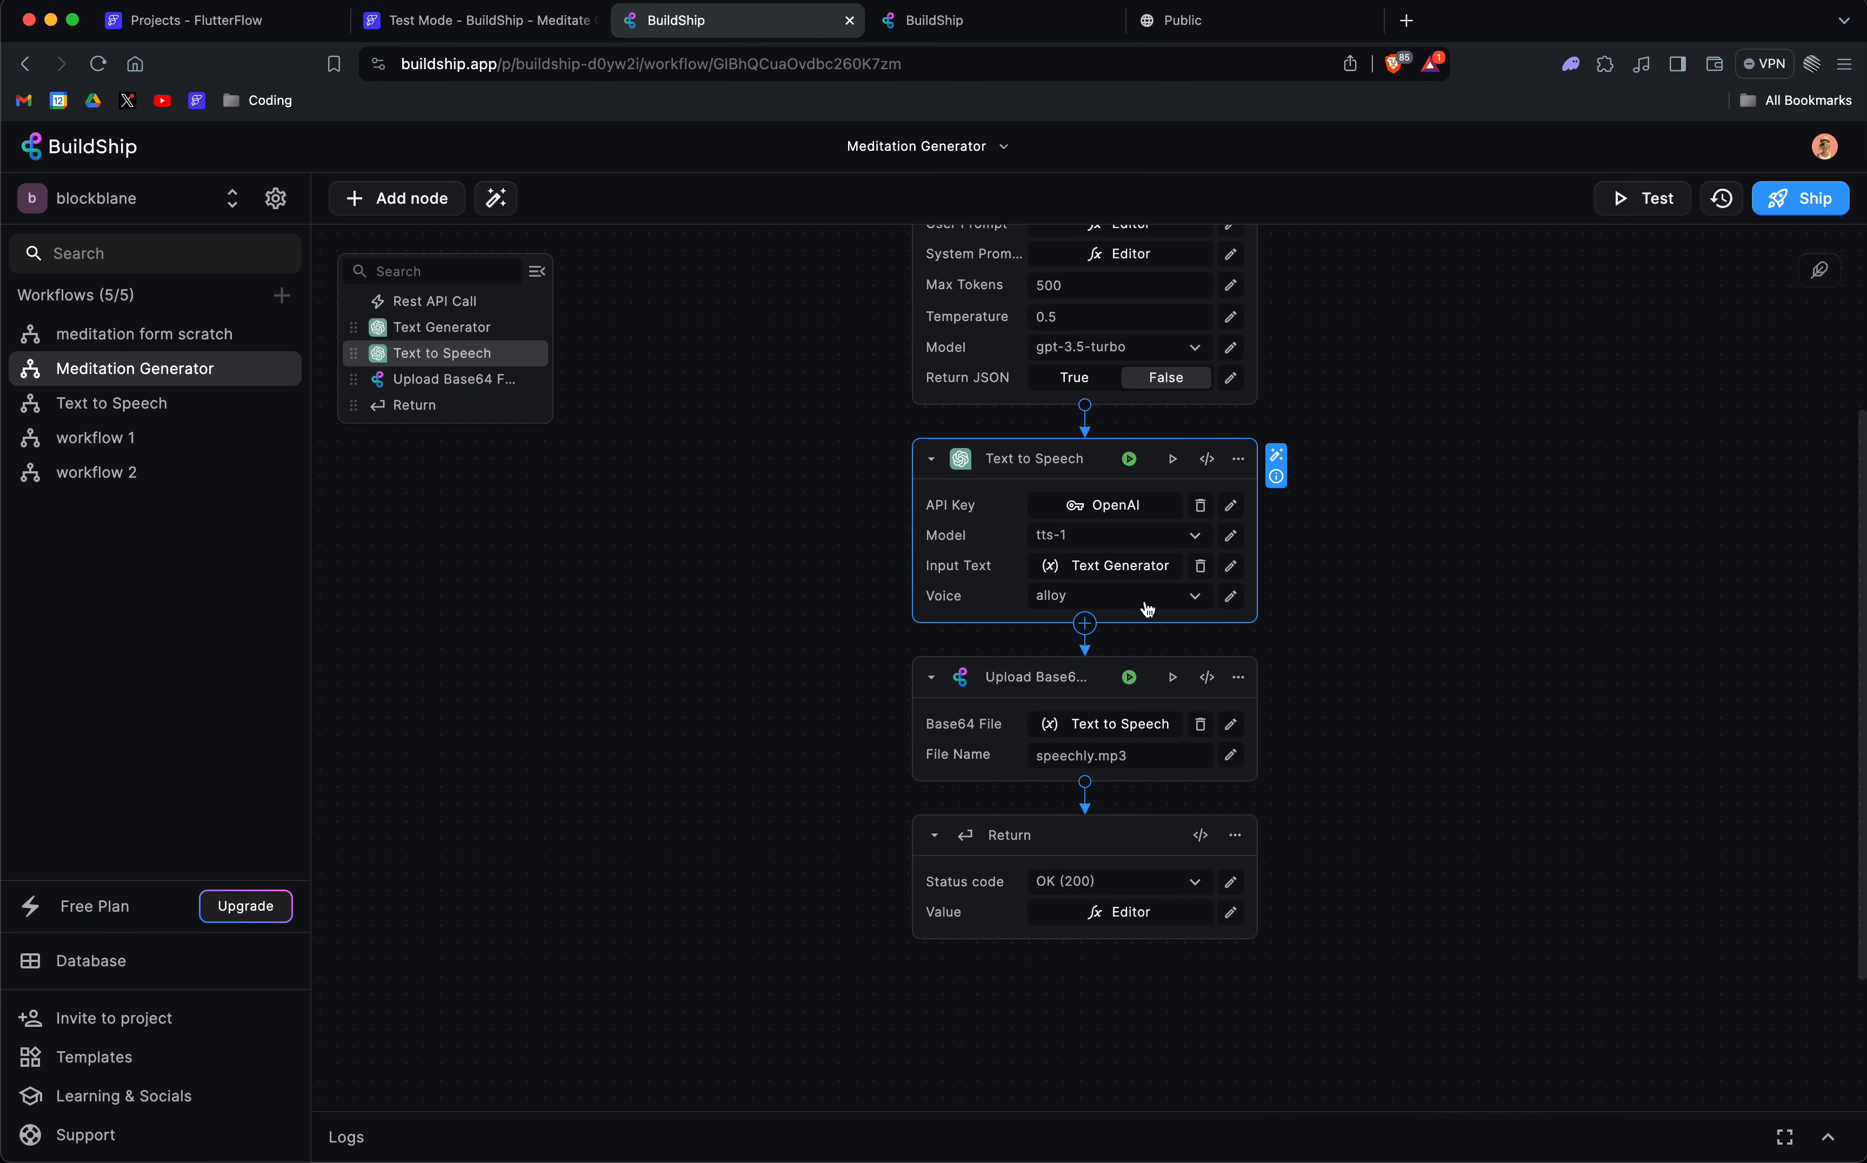
click(1147, 607)
click(1435, 509)
click(1206, 460)
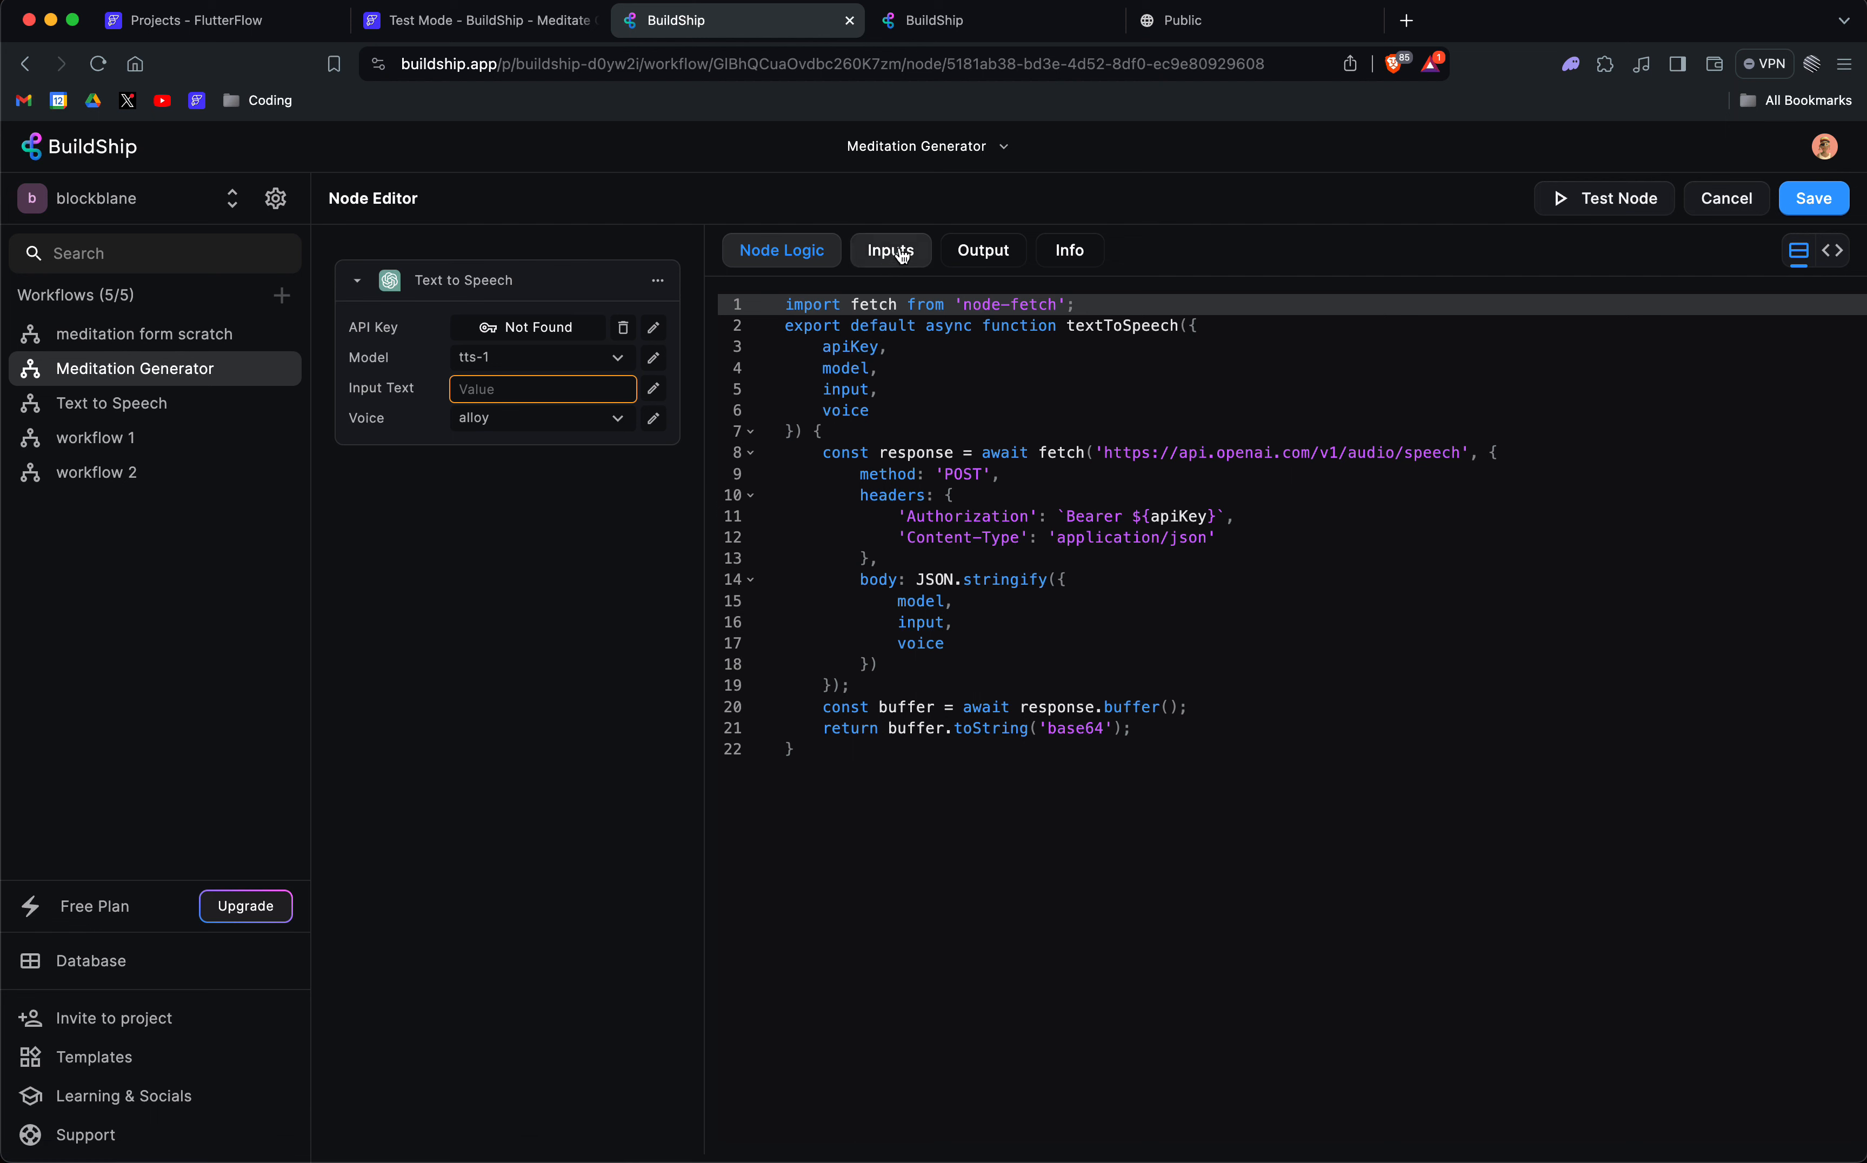
click(962, 253)
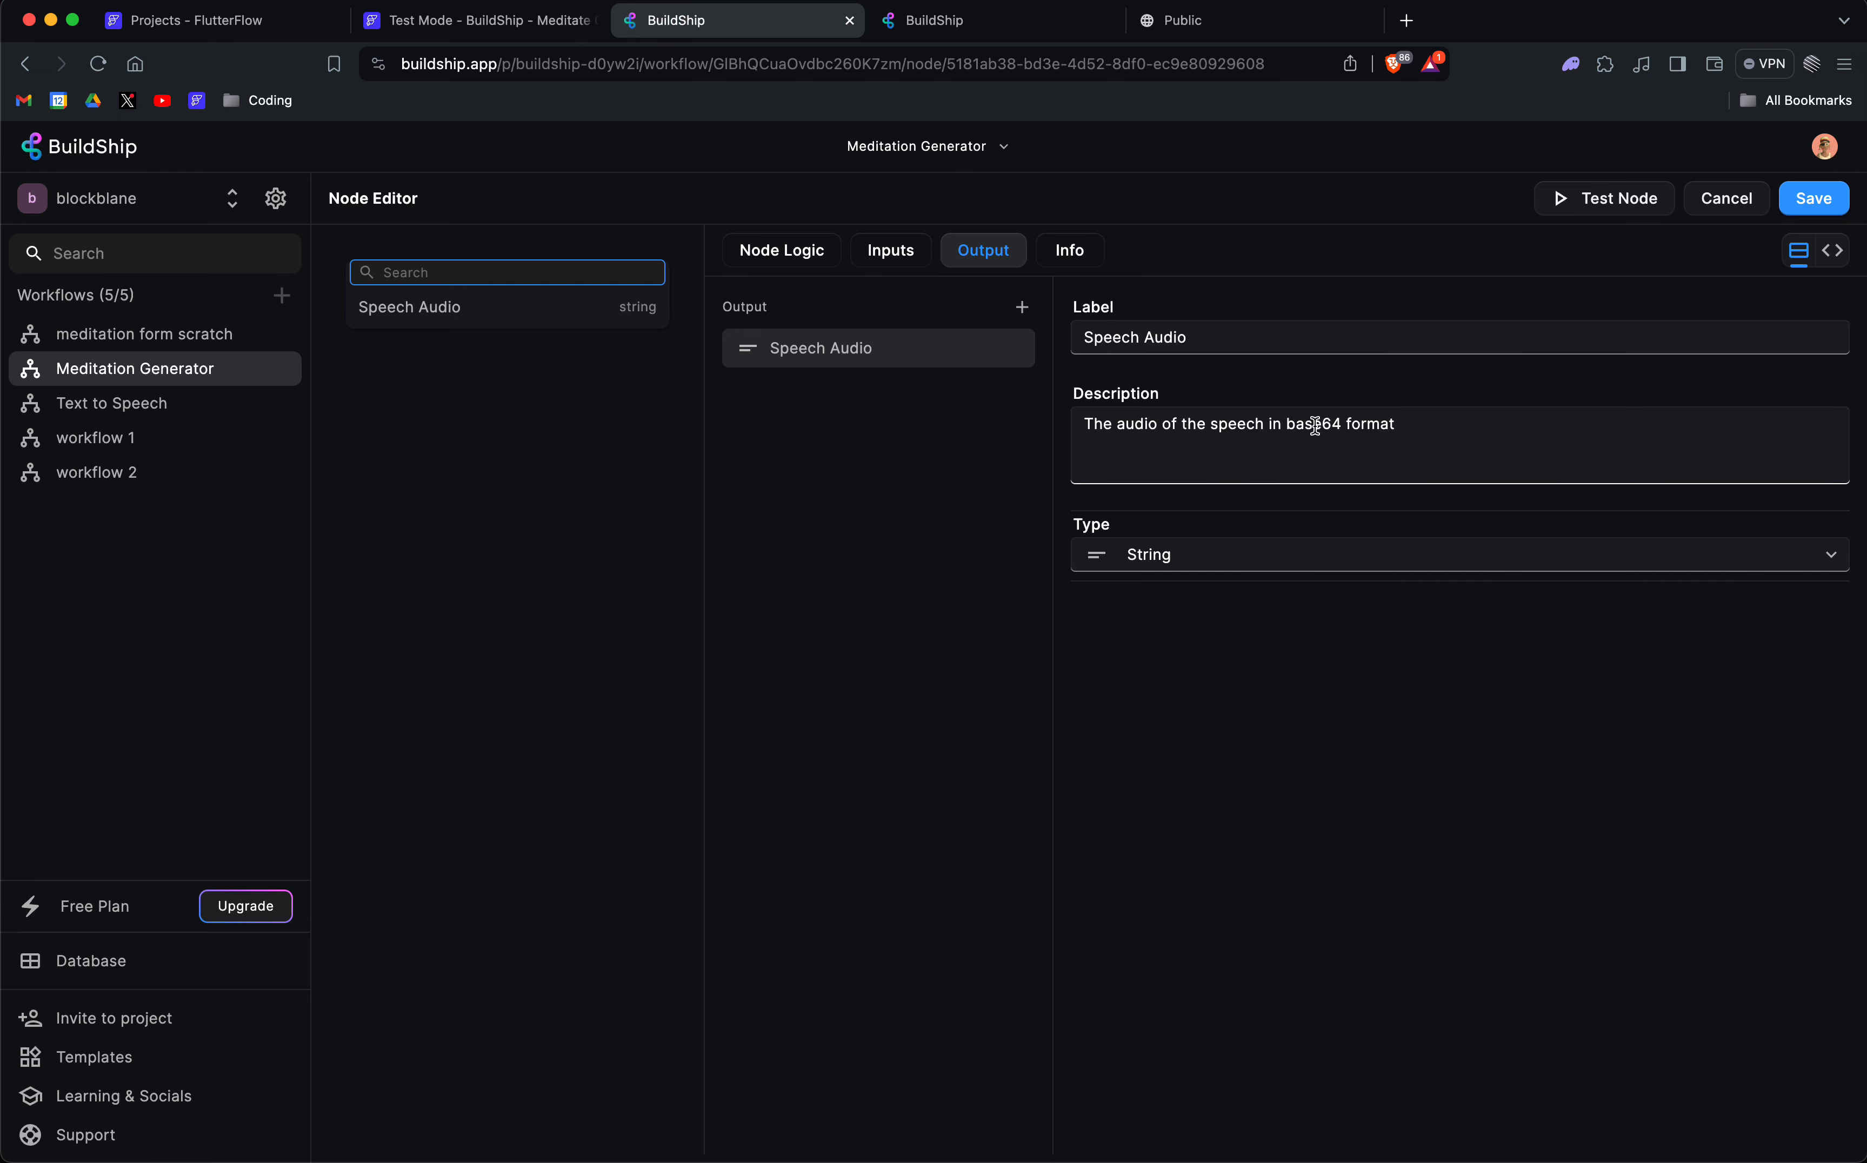
Leave the Text to Speech node editor without saving, and search the node library for "base" to find the Upload Base64 File node.
click(1720, 216)
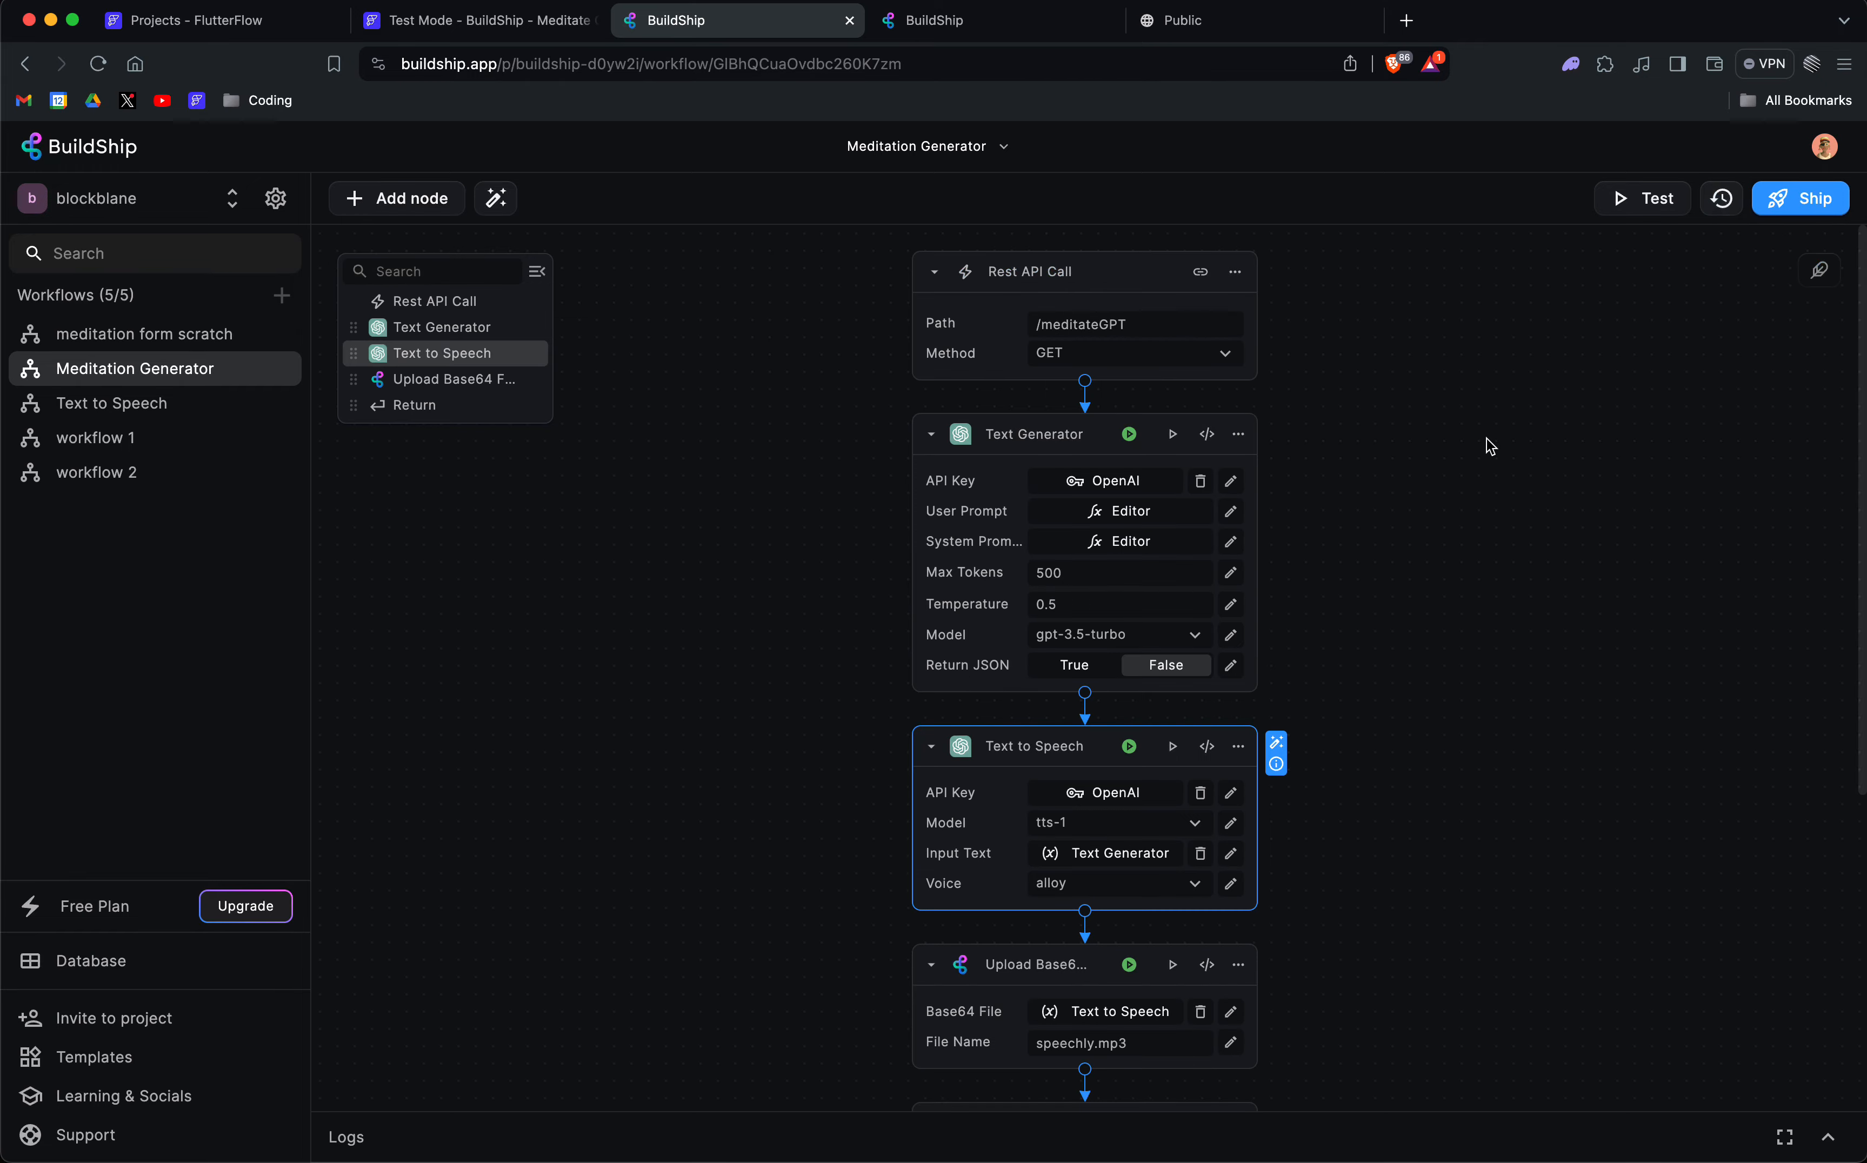
scroll(1485, 442, down, 3)
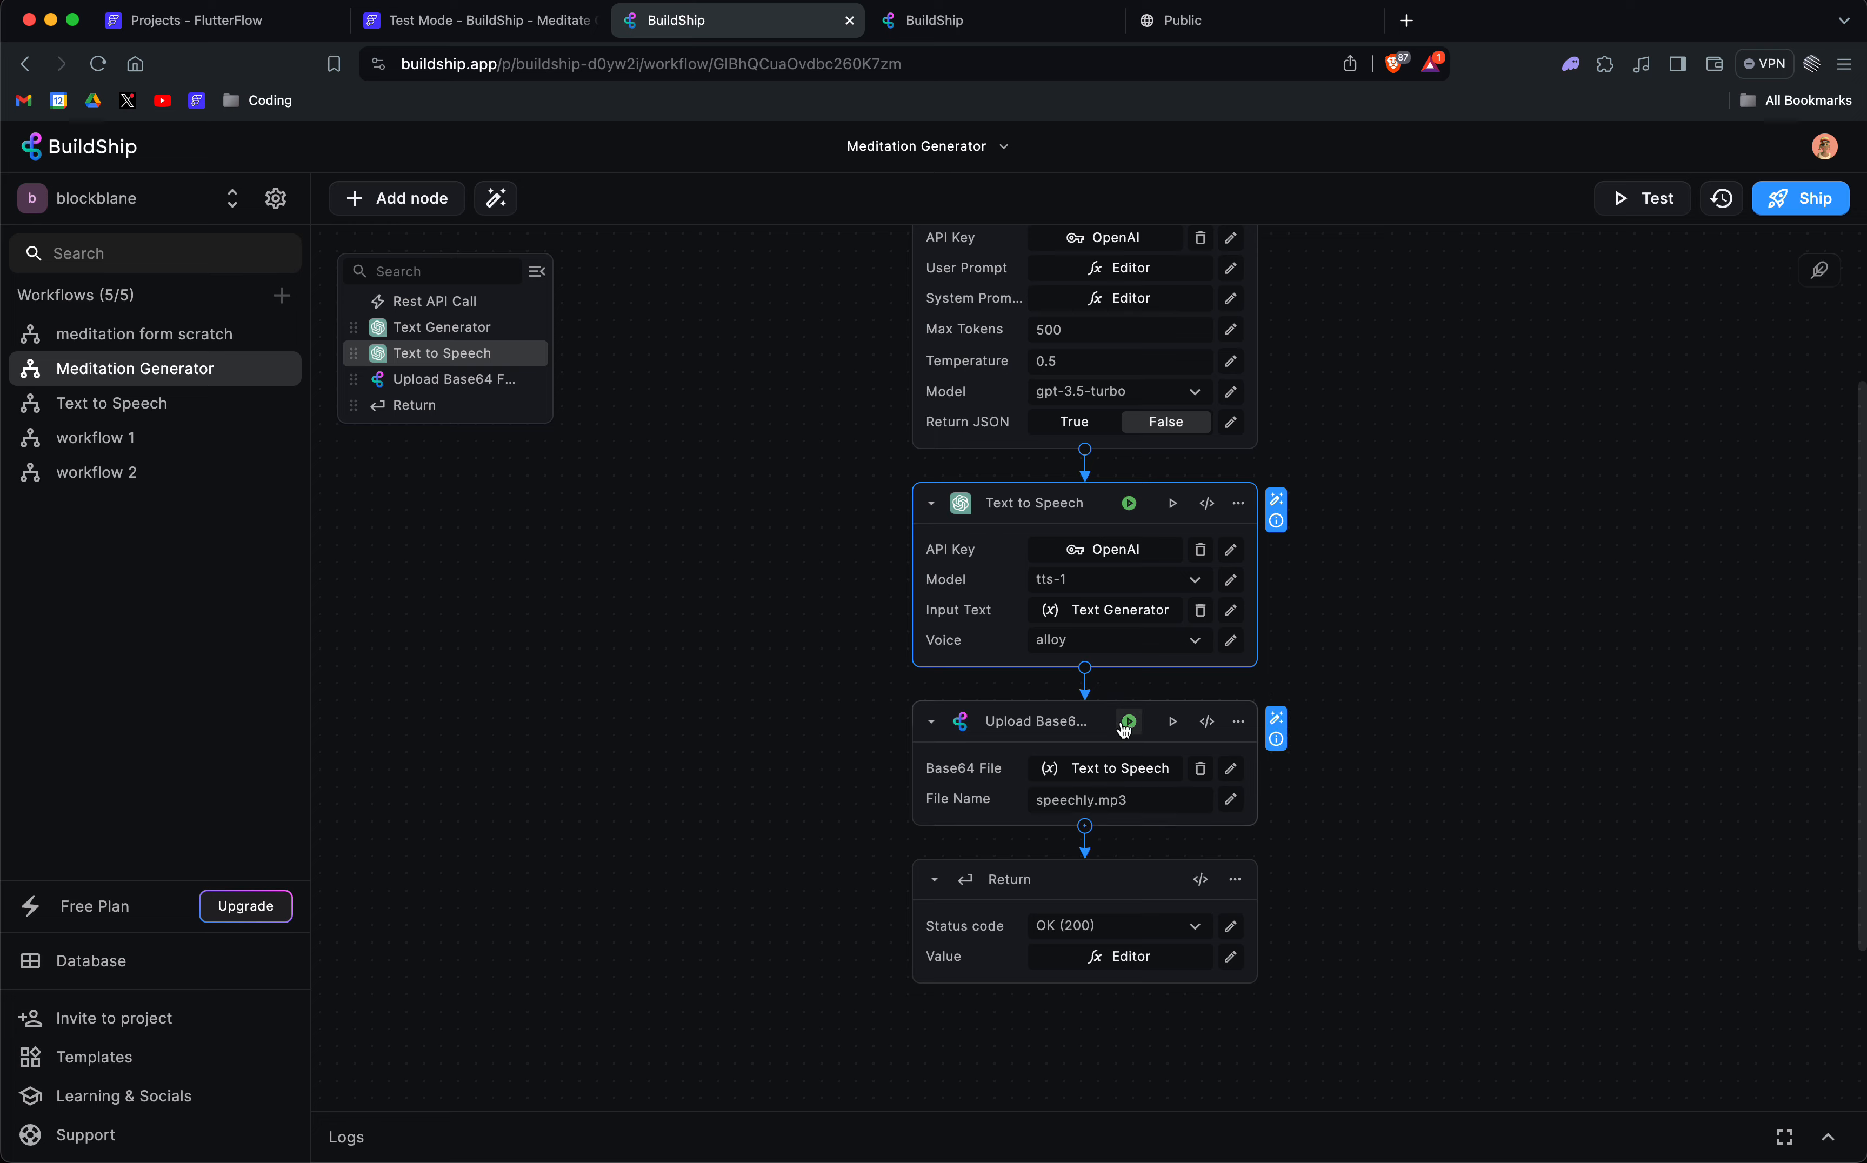
click(397, 202)
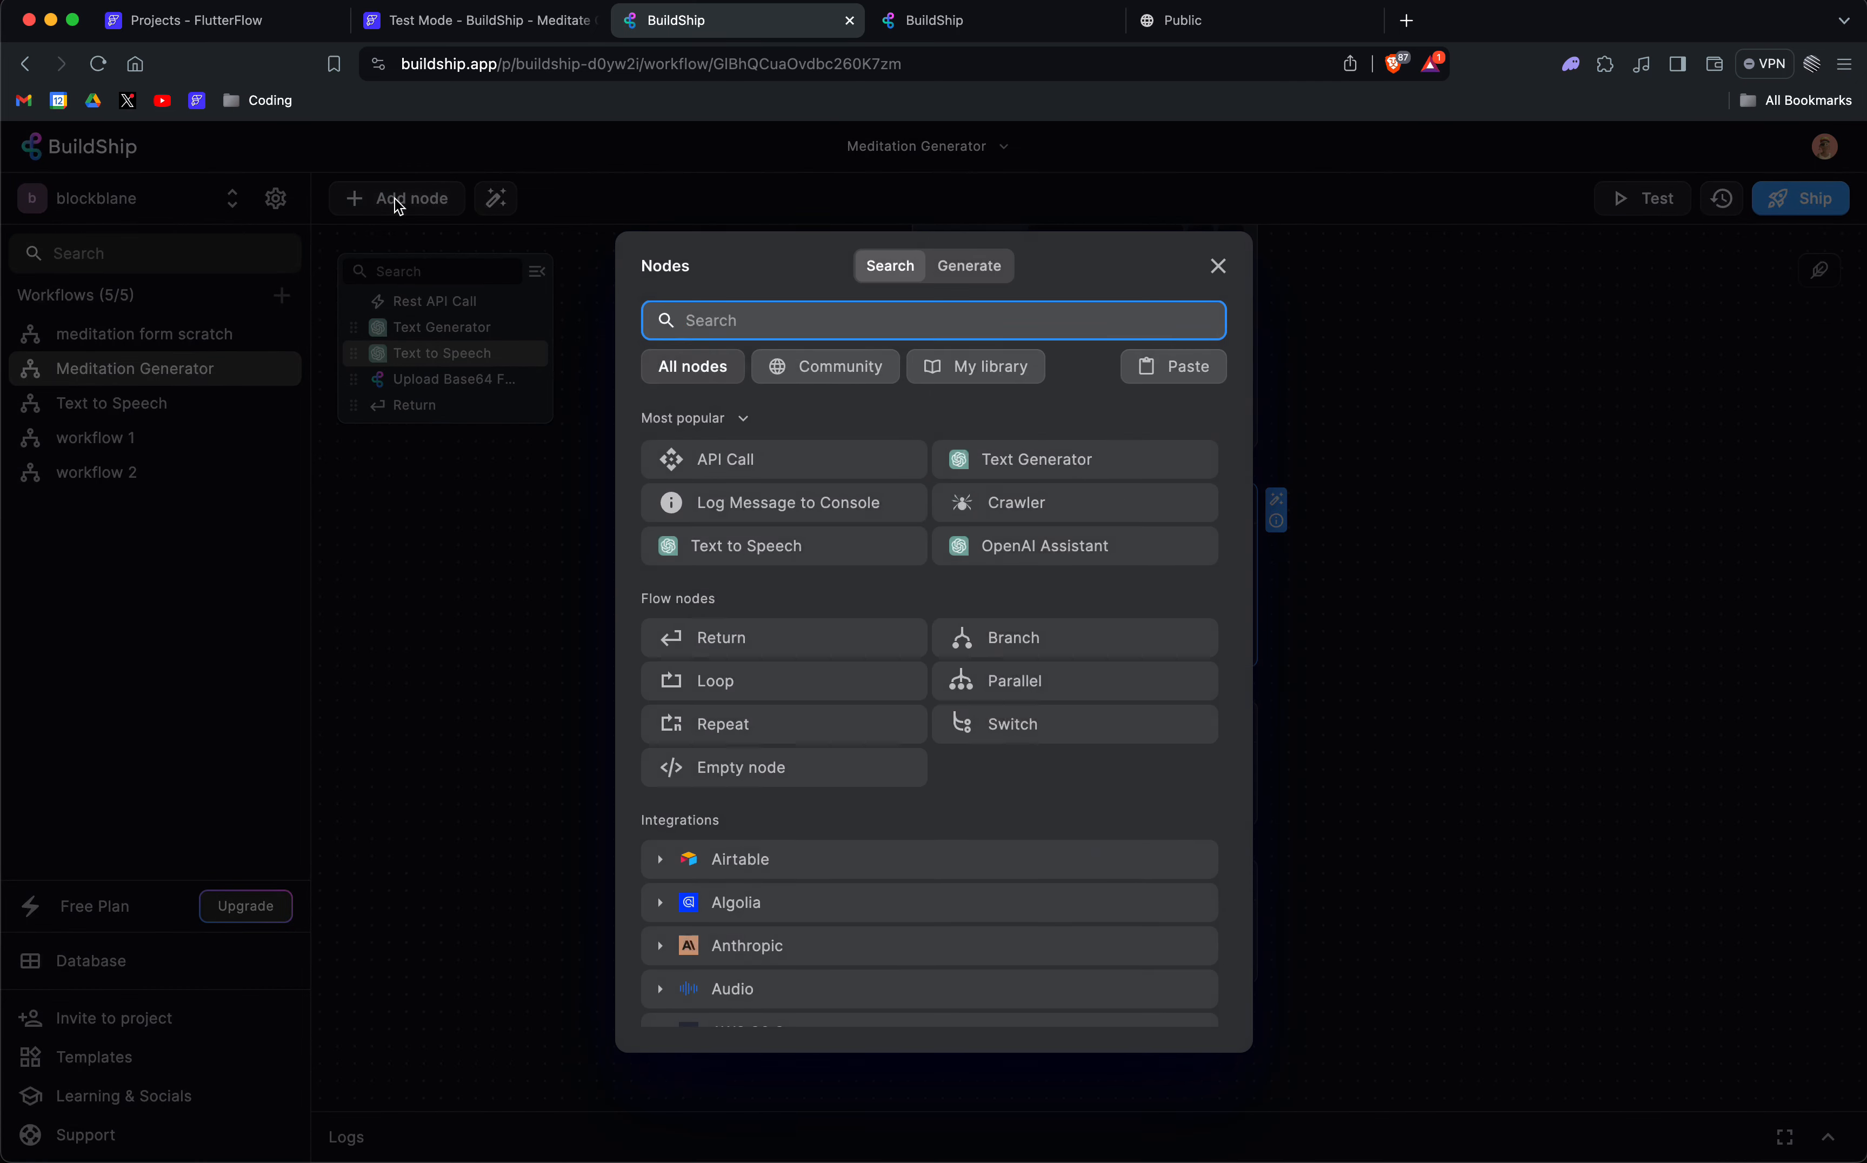
text(base)
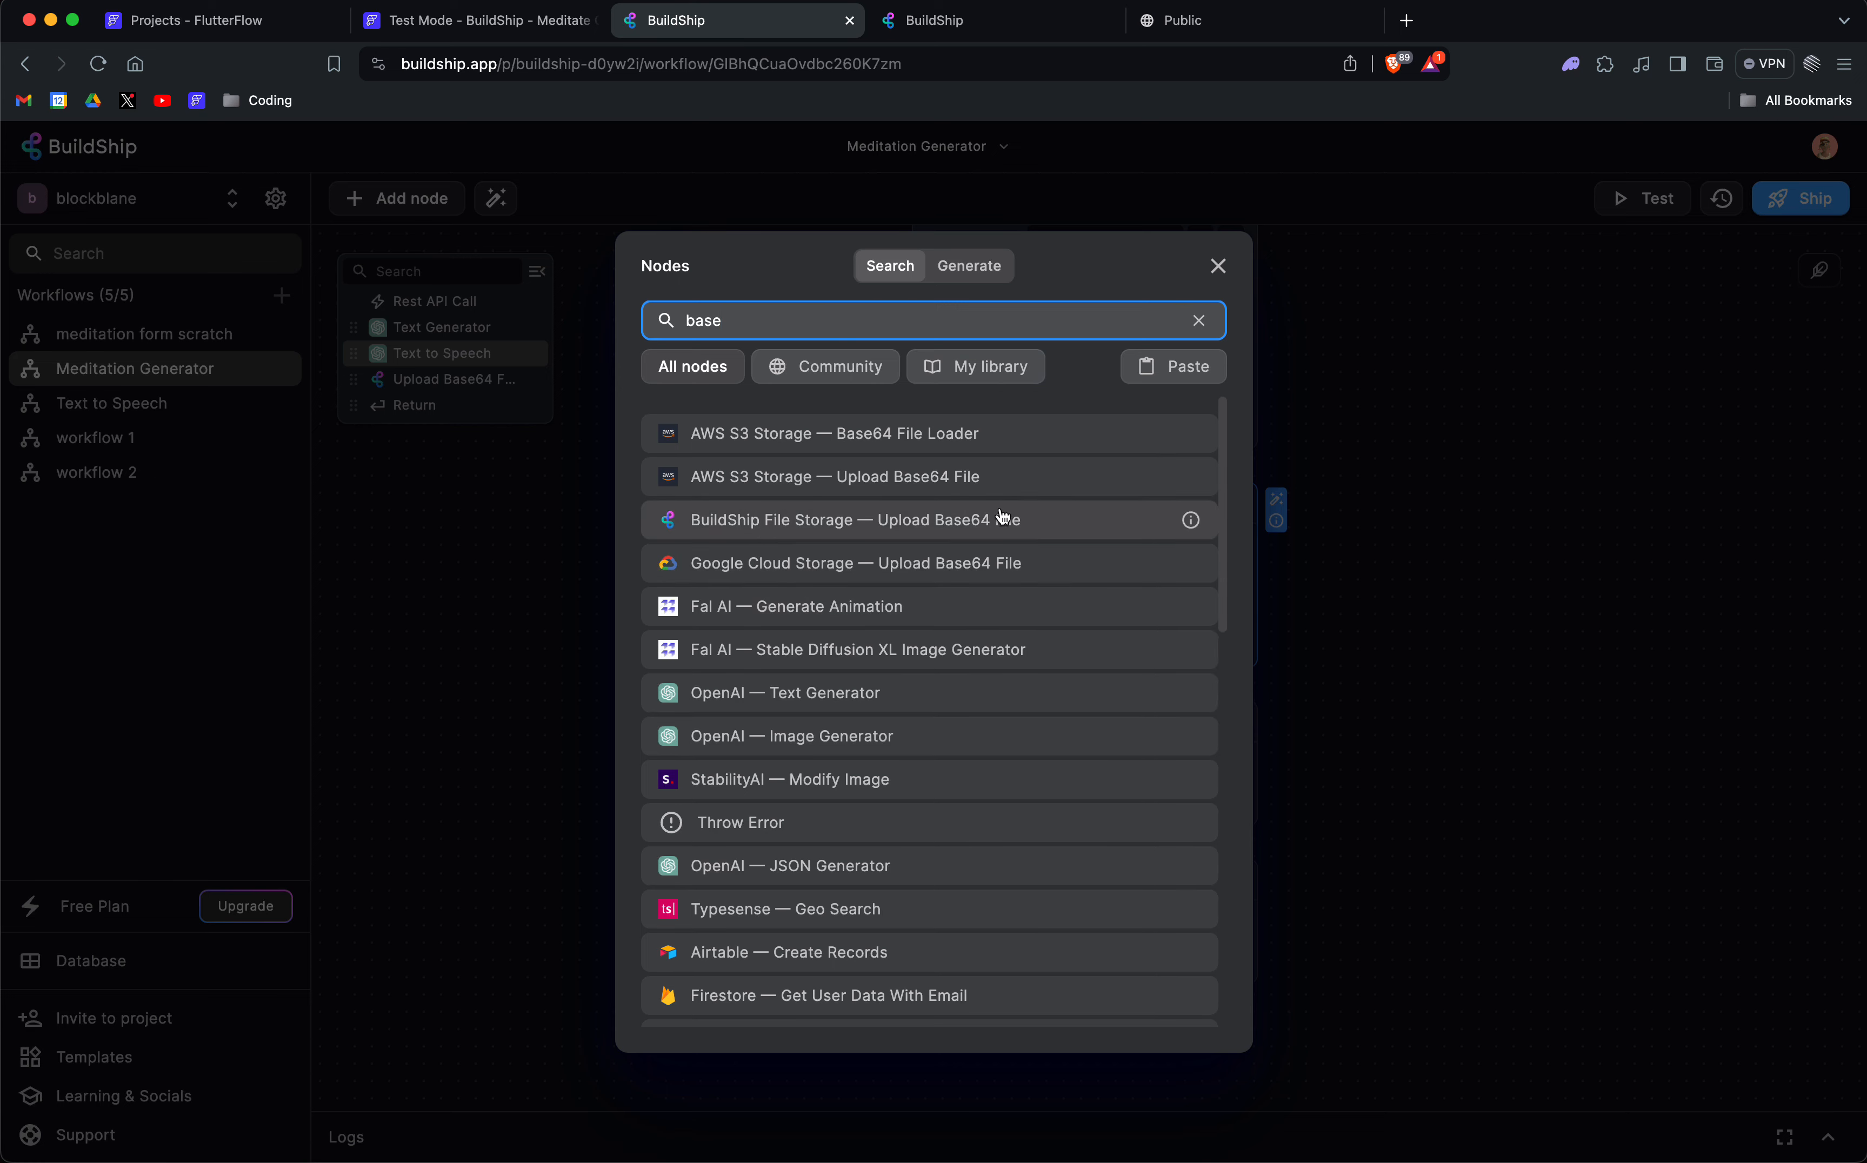
click(1218, 266)
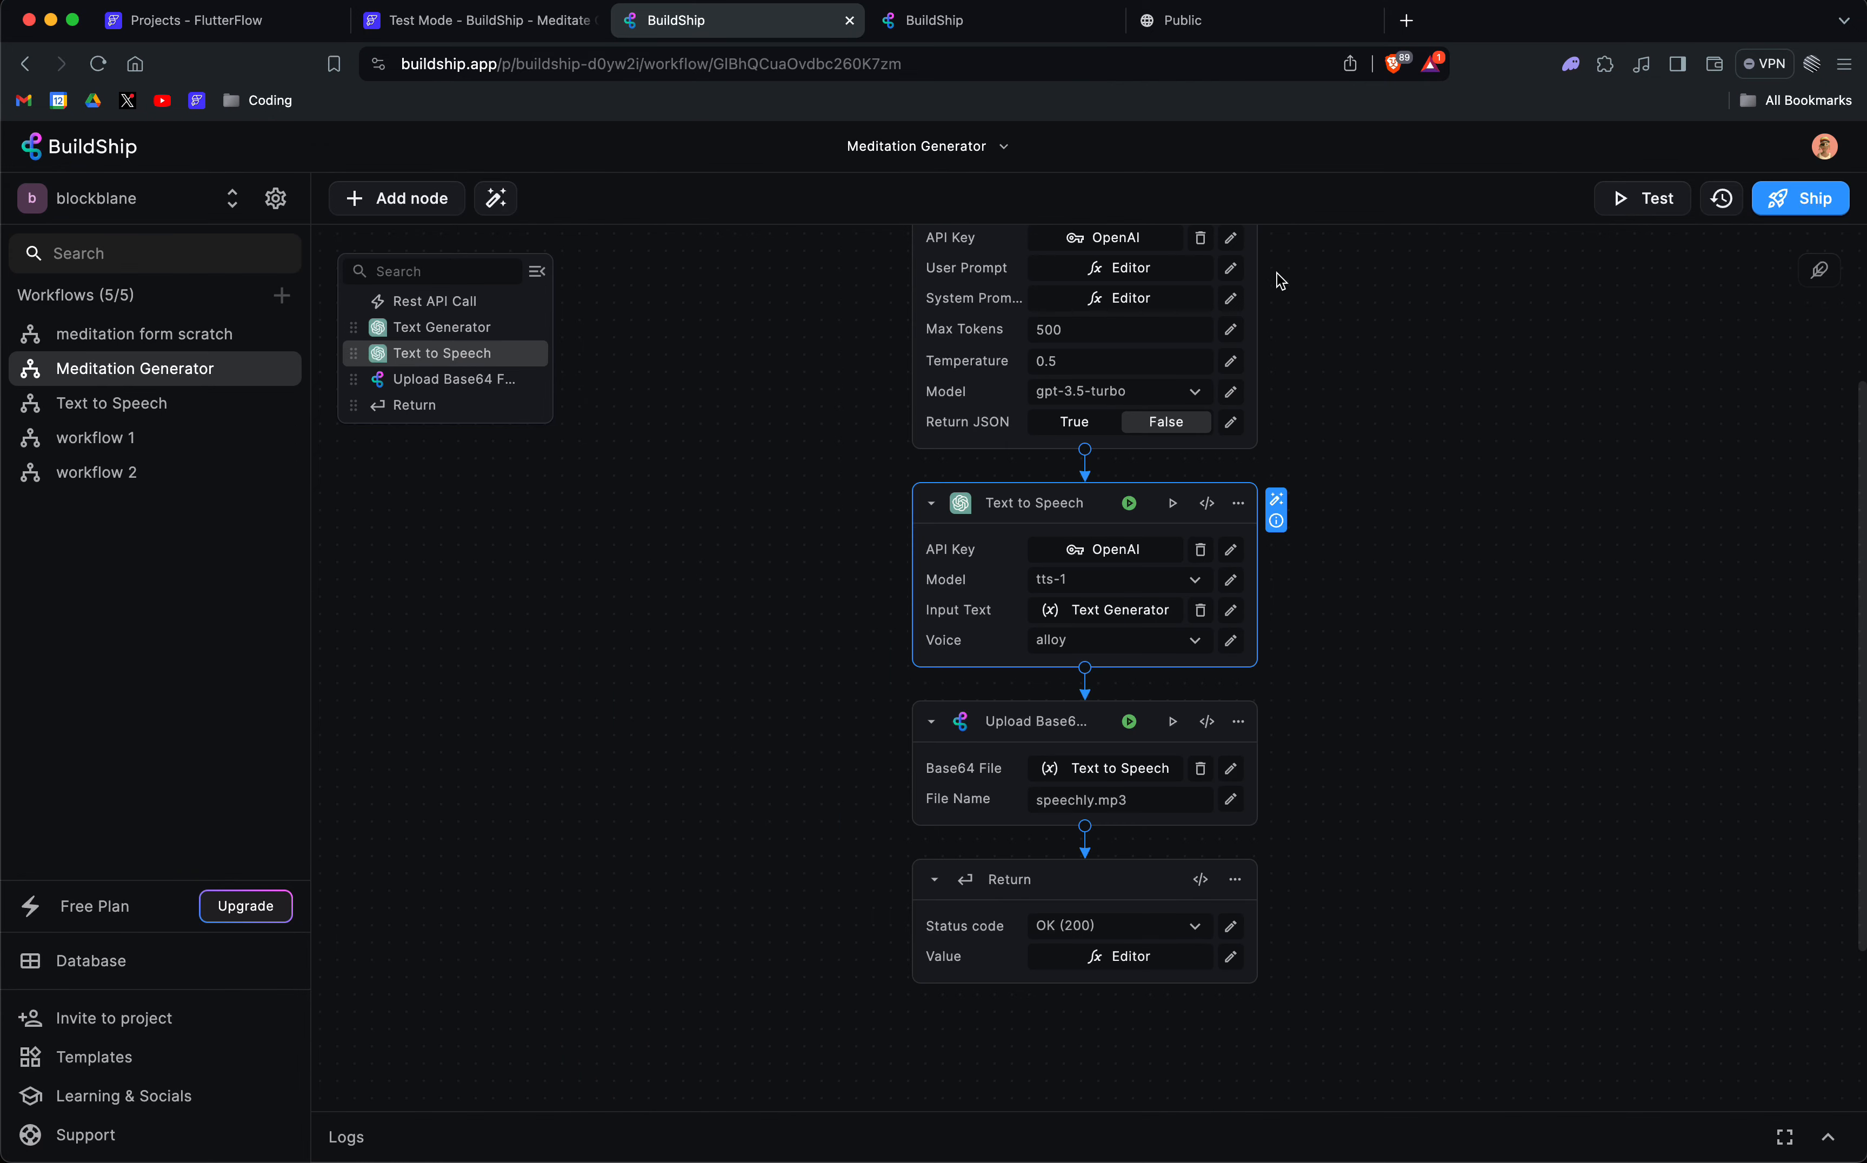
Examine the variables selectable for the Upload Base64 File node's Base64 File input, including Text to Speech.
scroll(1373, 586, down, 2)
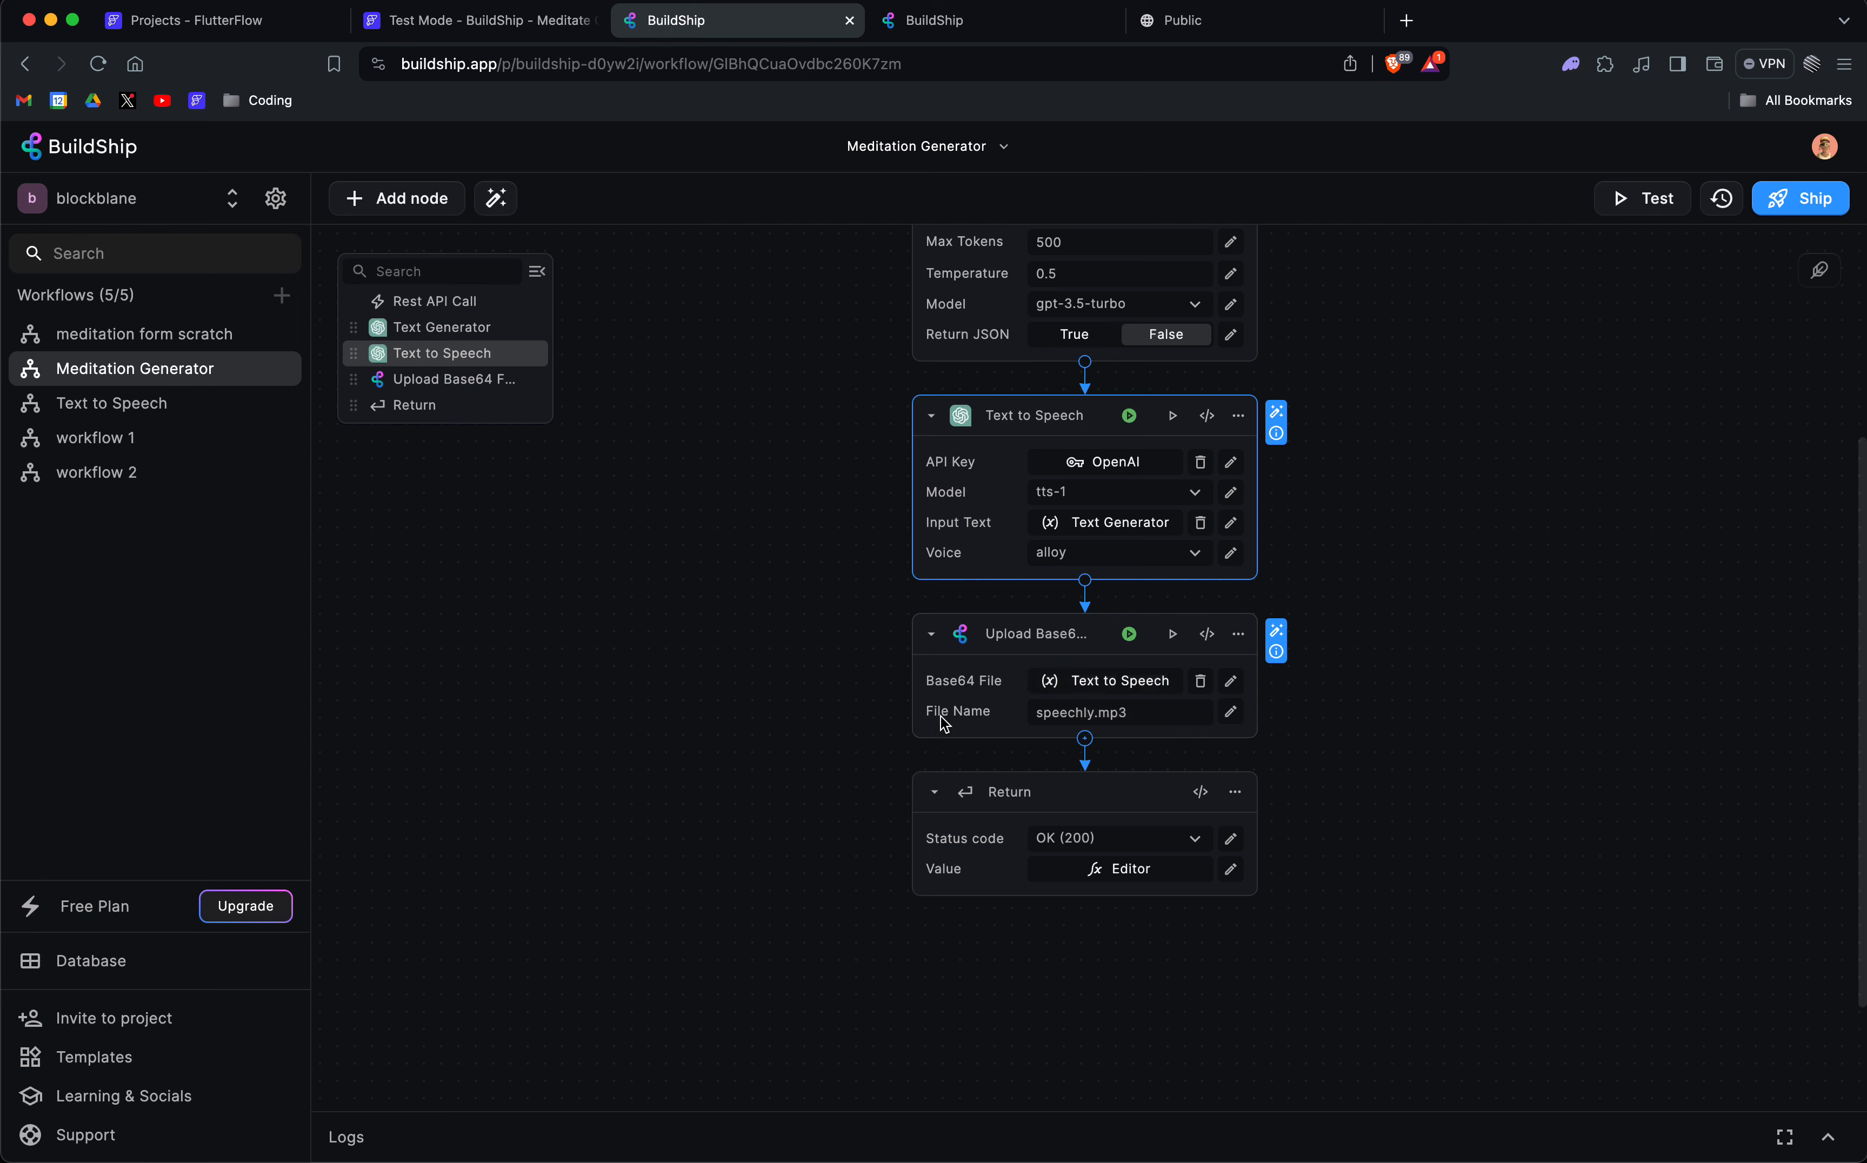
click(1116, 682)
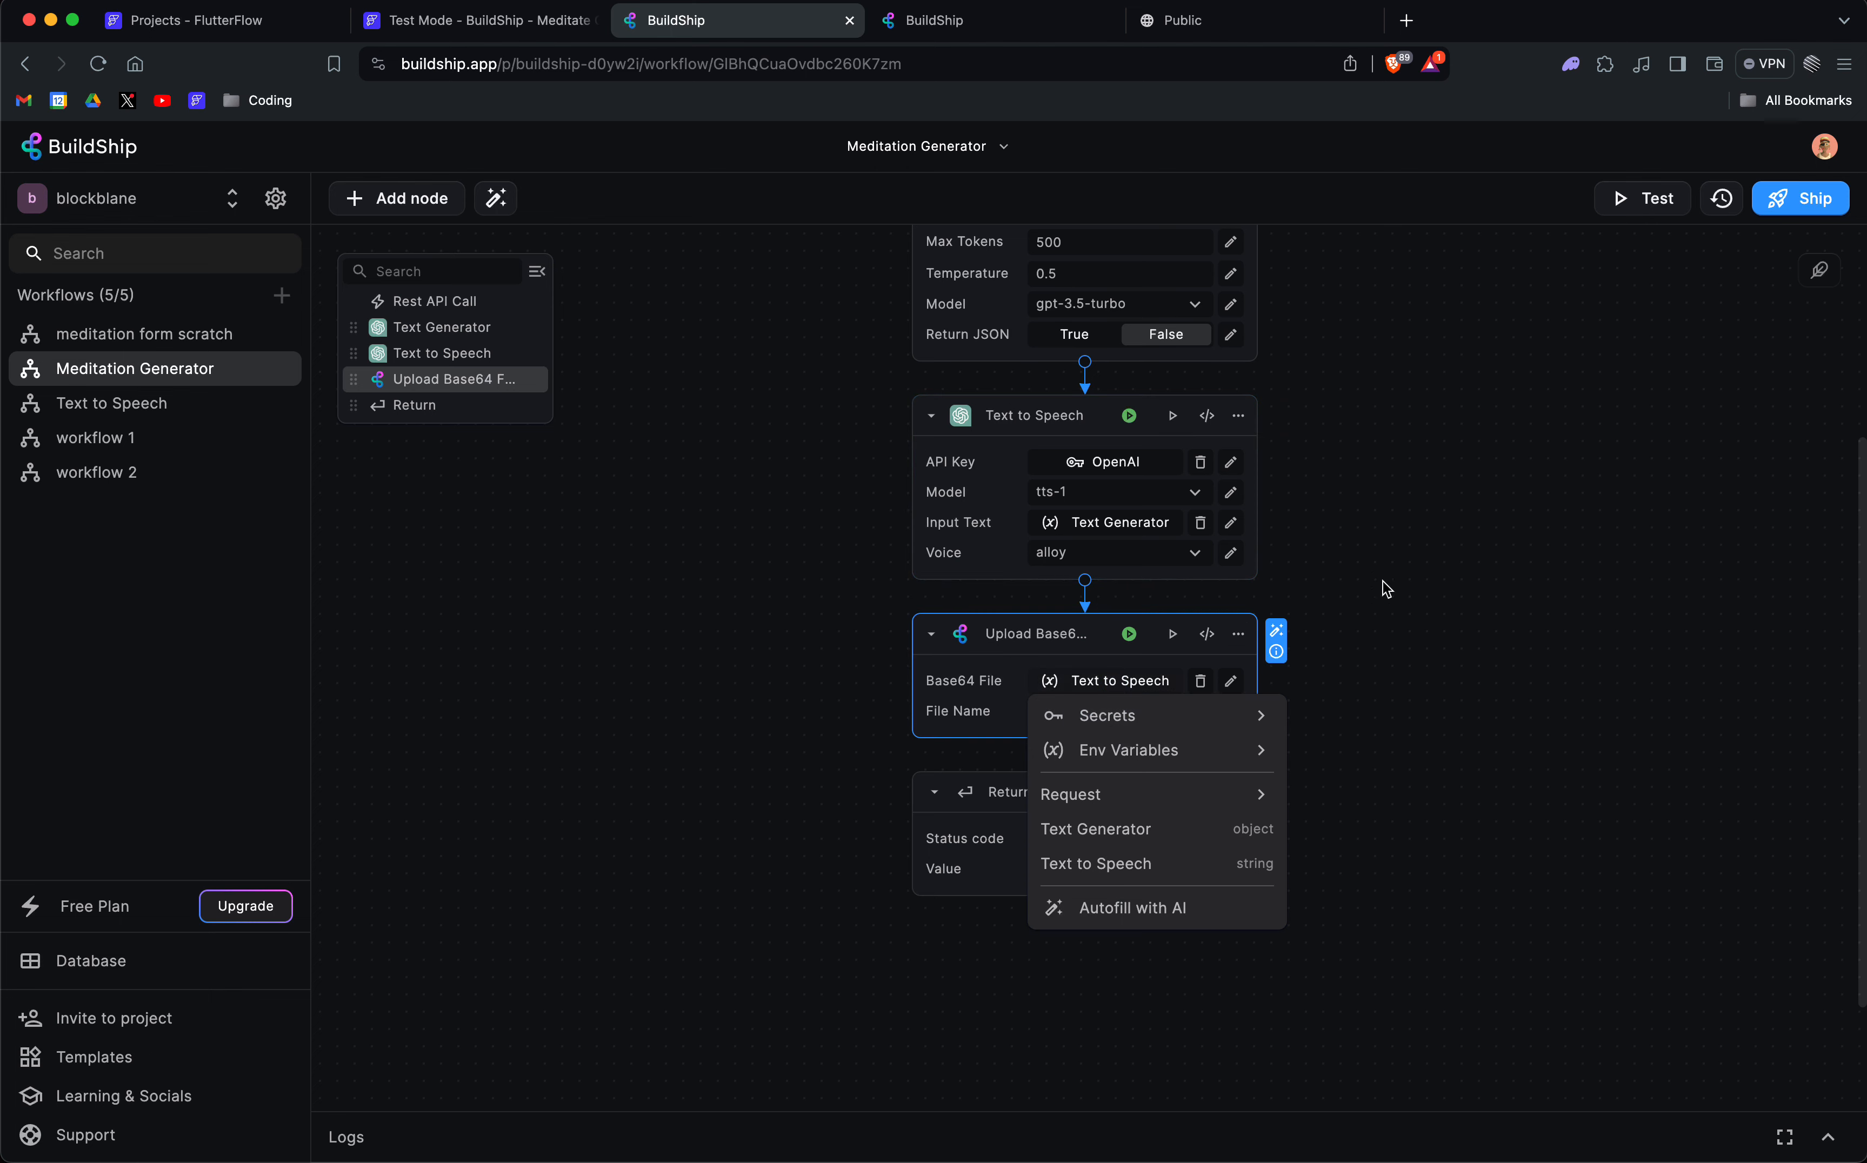
Inspect the Speech Audio output definition of the Text to Speech node, then leave the node editor without saving.
click(1411, 685)
click(1206, 416)
click(988, 254)
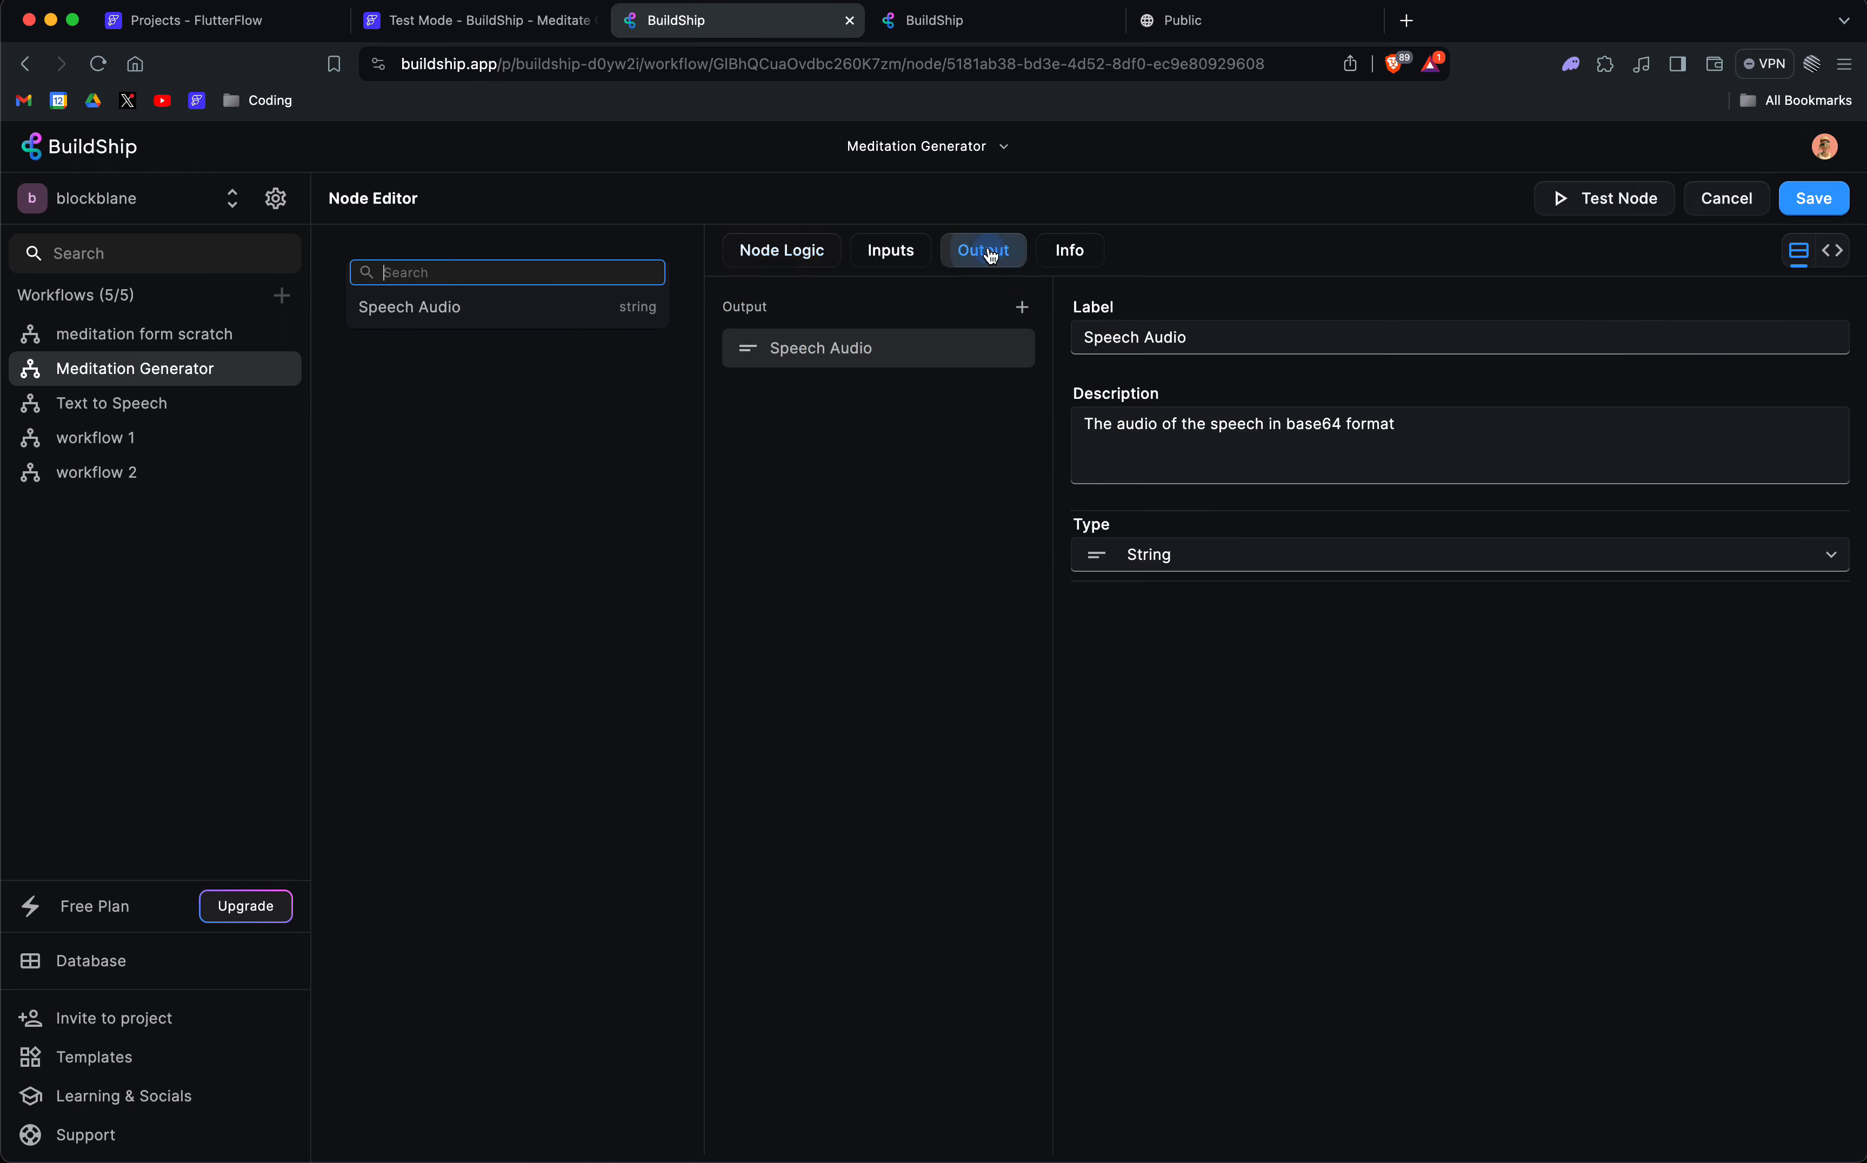
click(1187, 330)
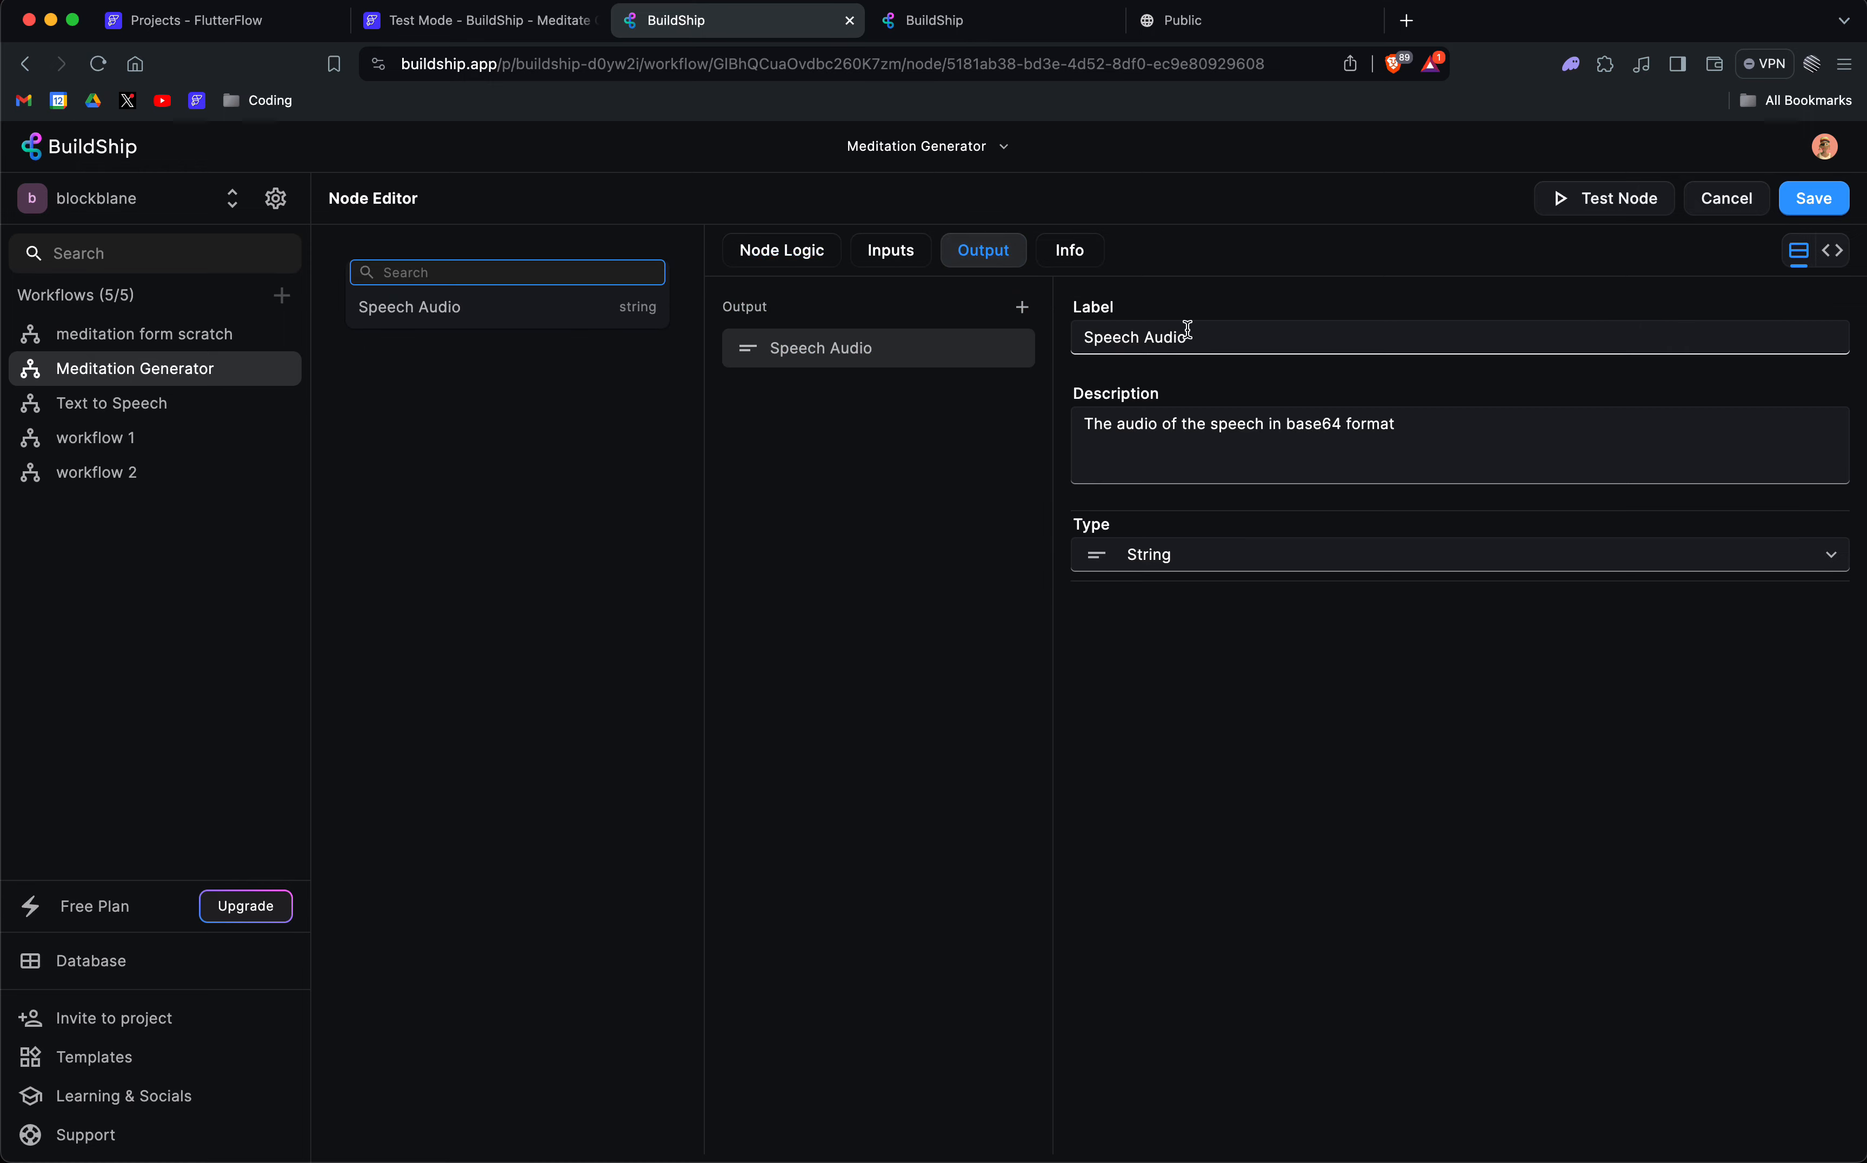
click(1726, 198)
scroll(1172, 925, down, 5)
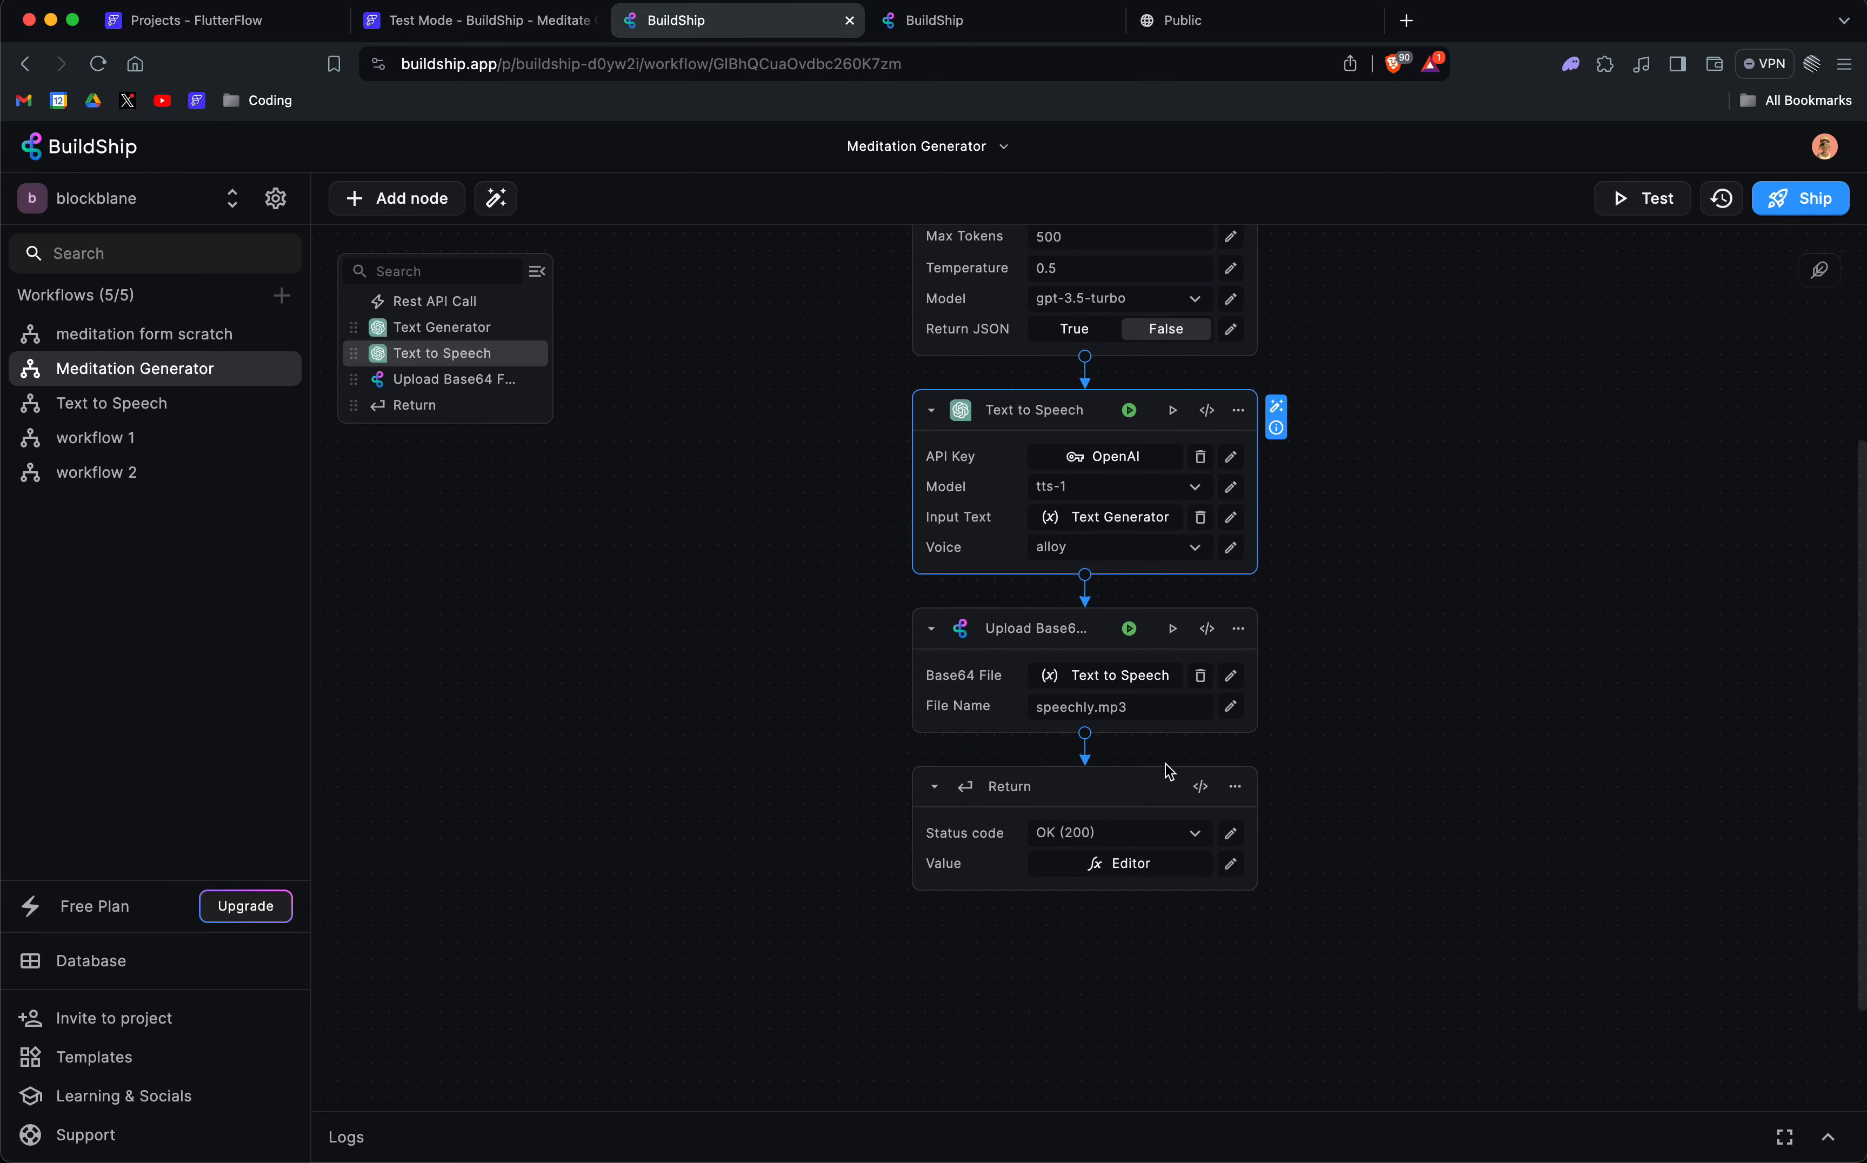
Set the Base64 File value of the Upload Base64 File node to the Text to Speech variable.
click(1115, 676)
click(1489, 646)
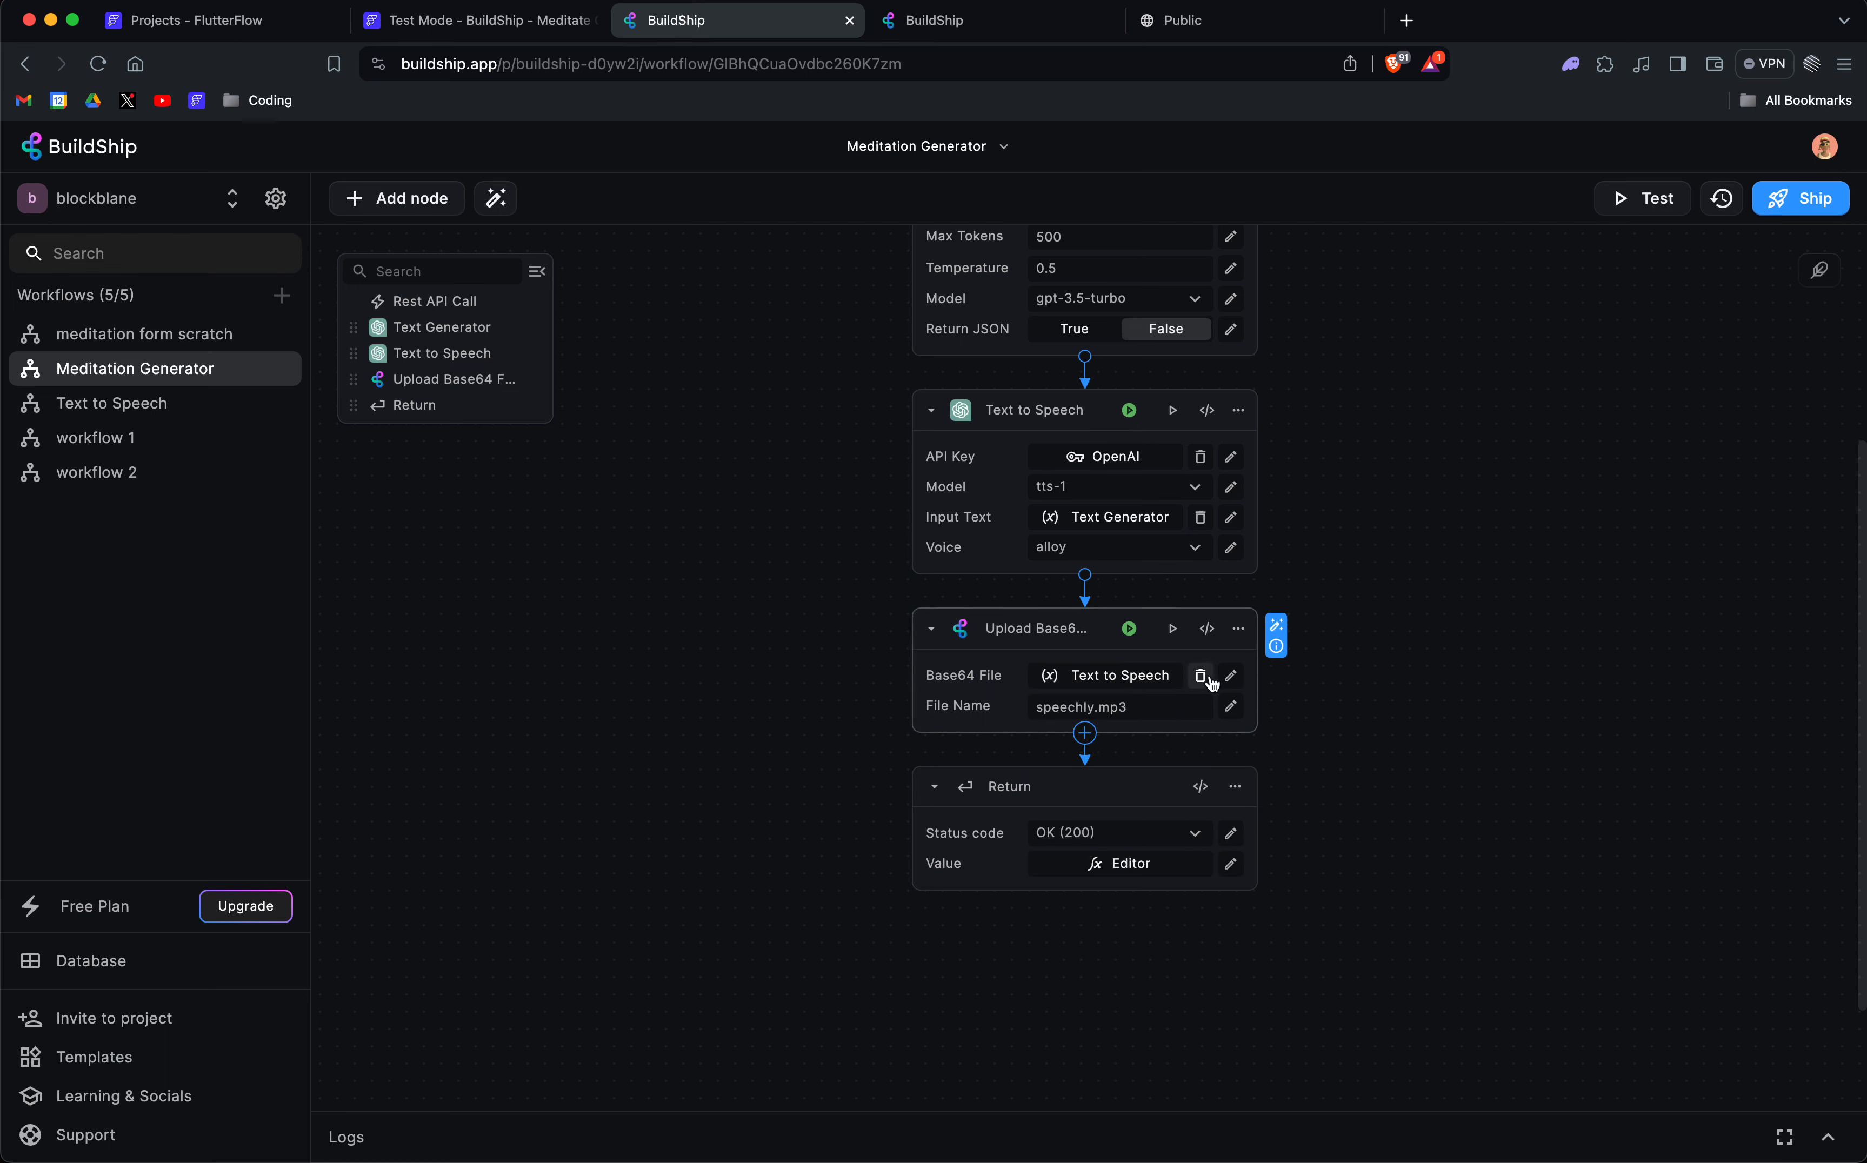
click(1230, 675)
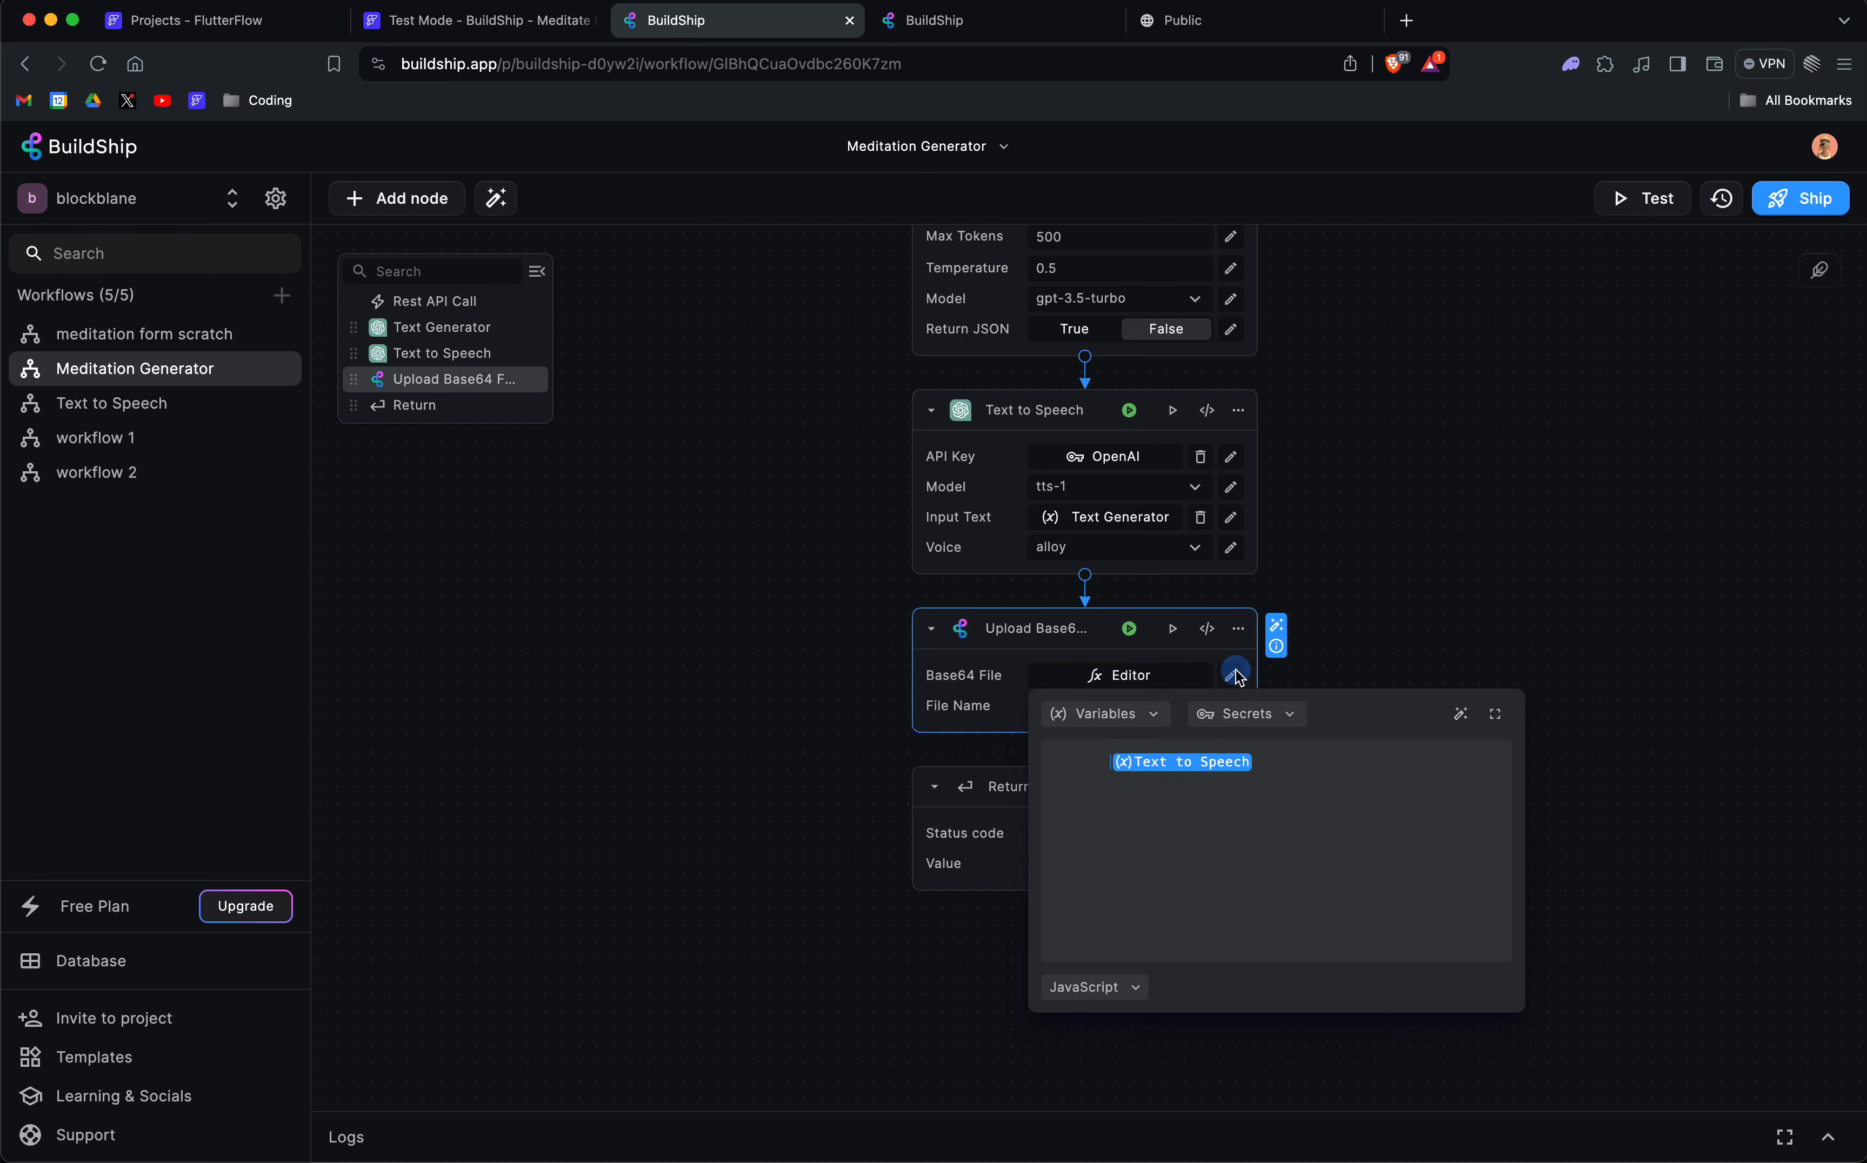
click(1148, 713)
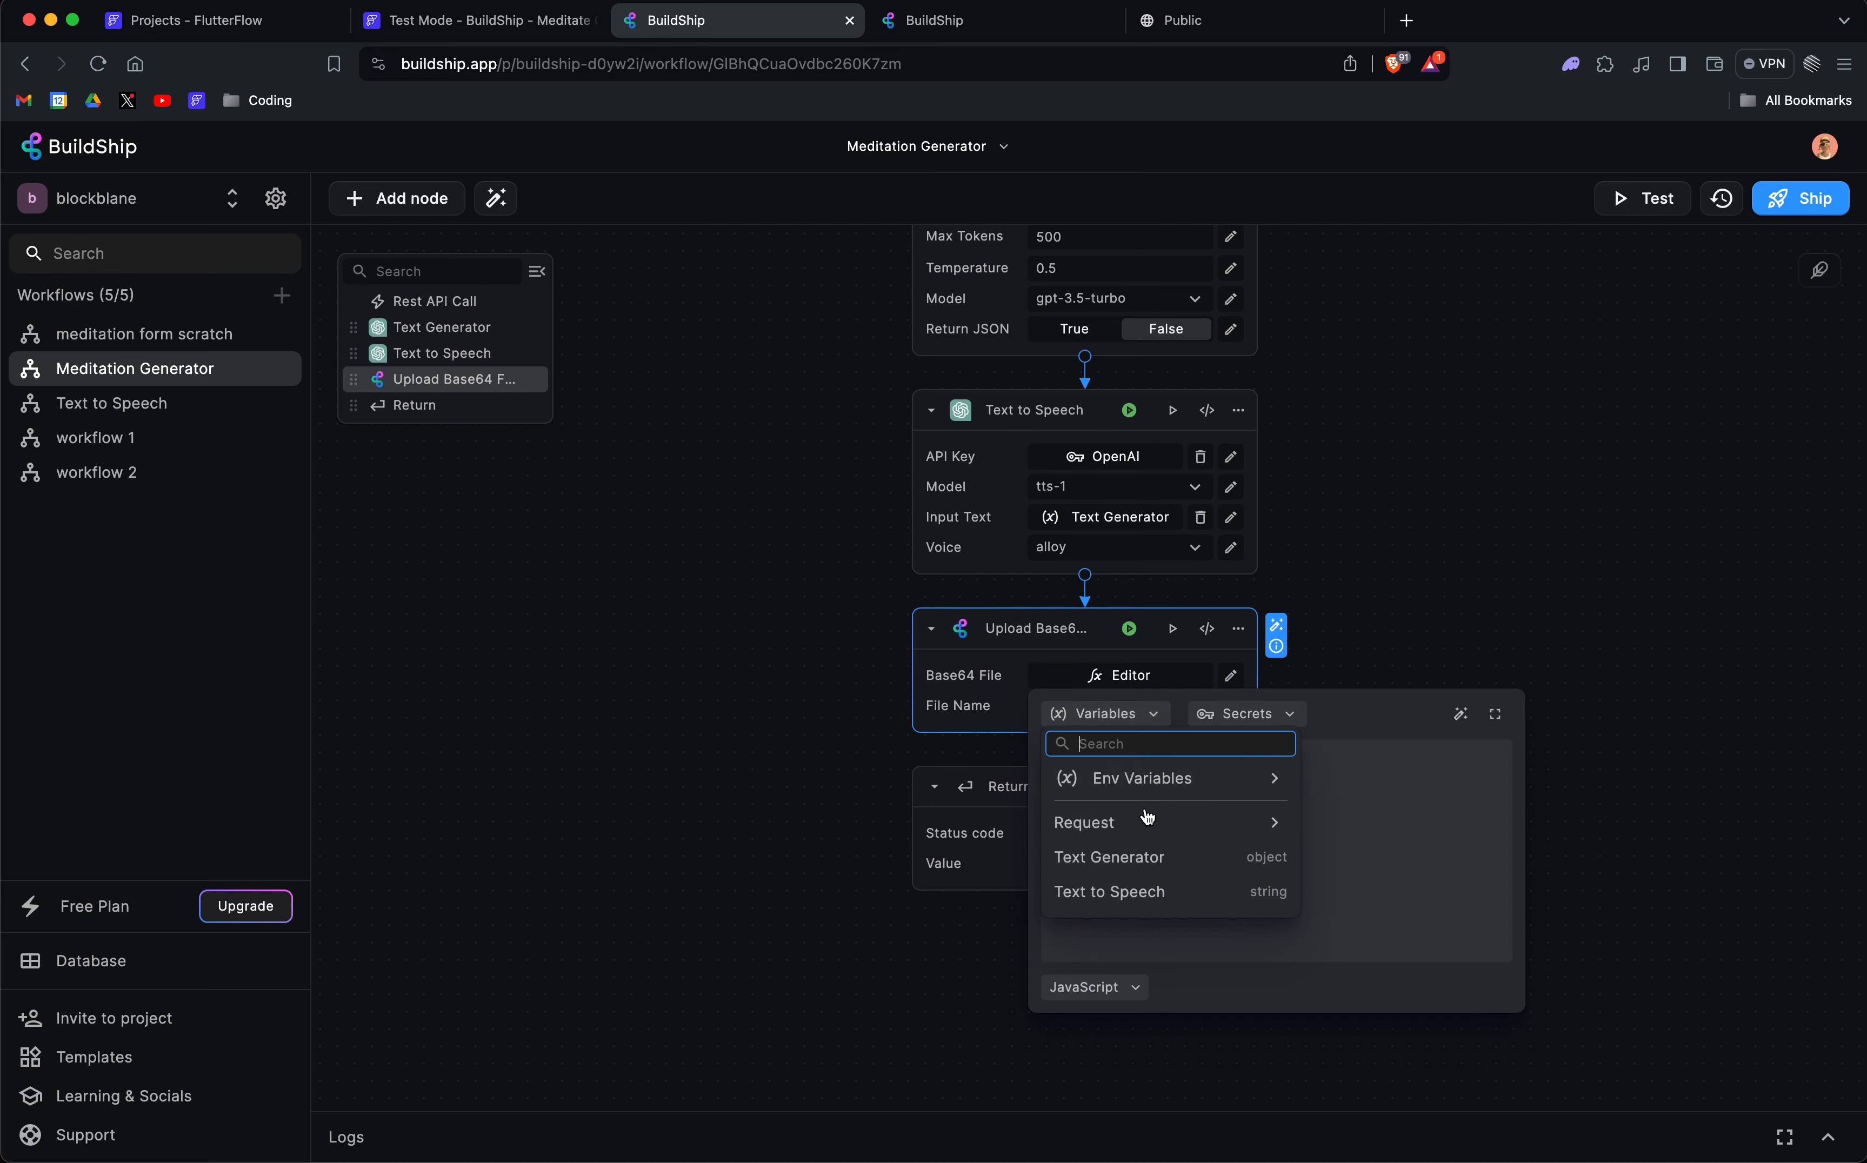
click(1127, 893)
click(1441, 471)
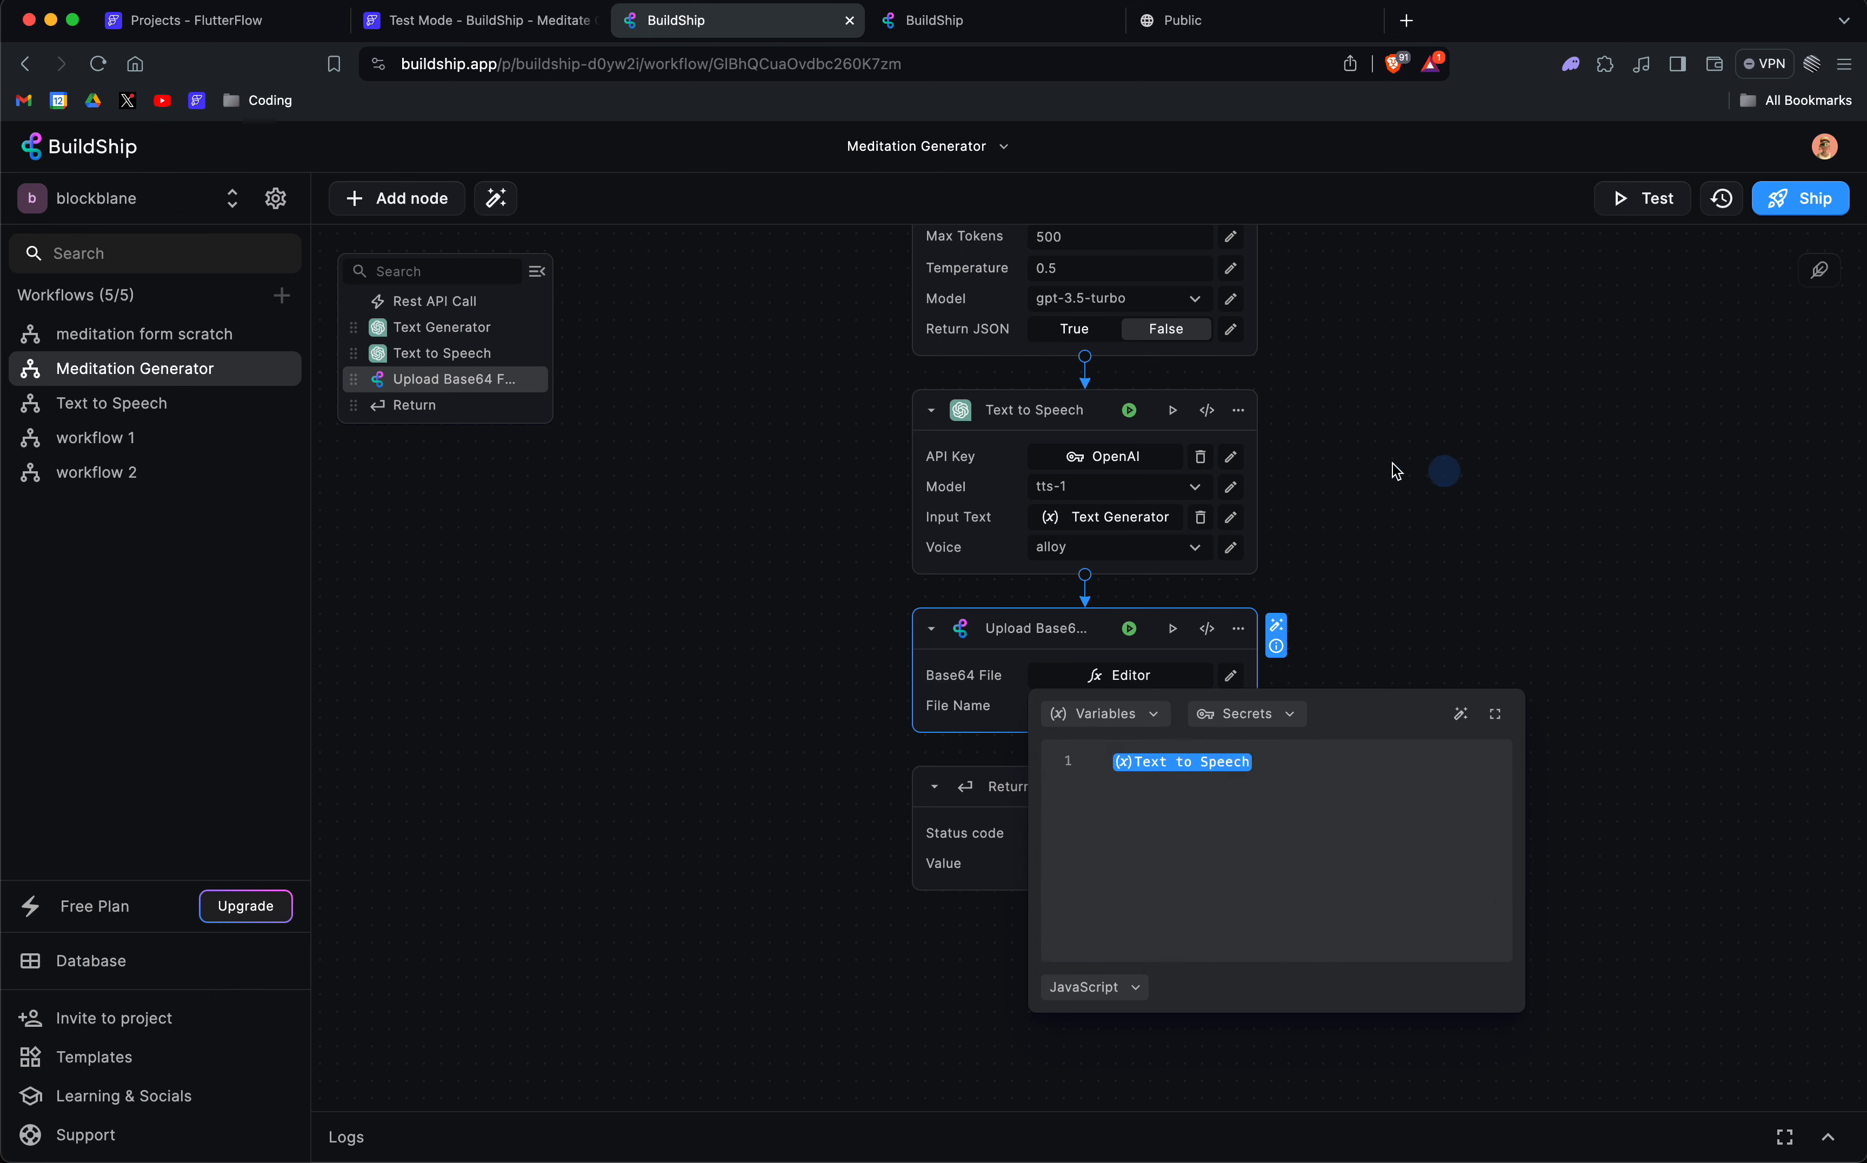
Compare the Text to Speech node's input fields with its Speech Audio output, then exit without saving.
click(1205, 414)
click(955, 252)
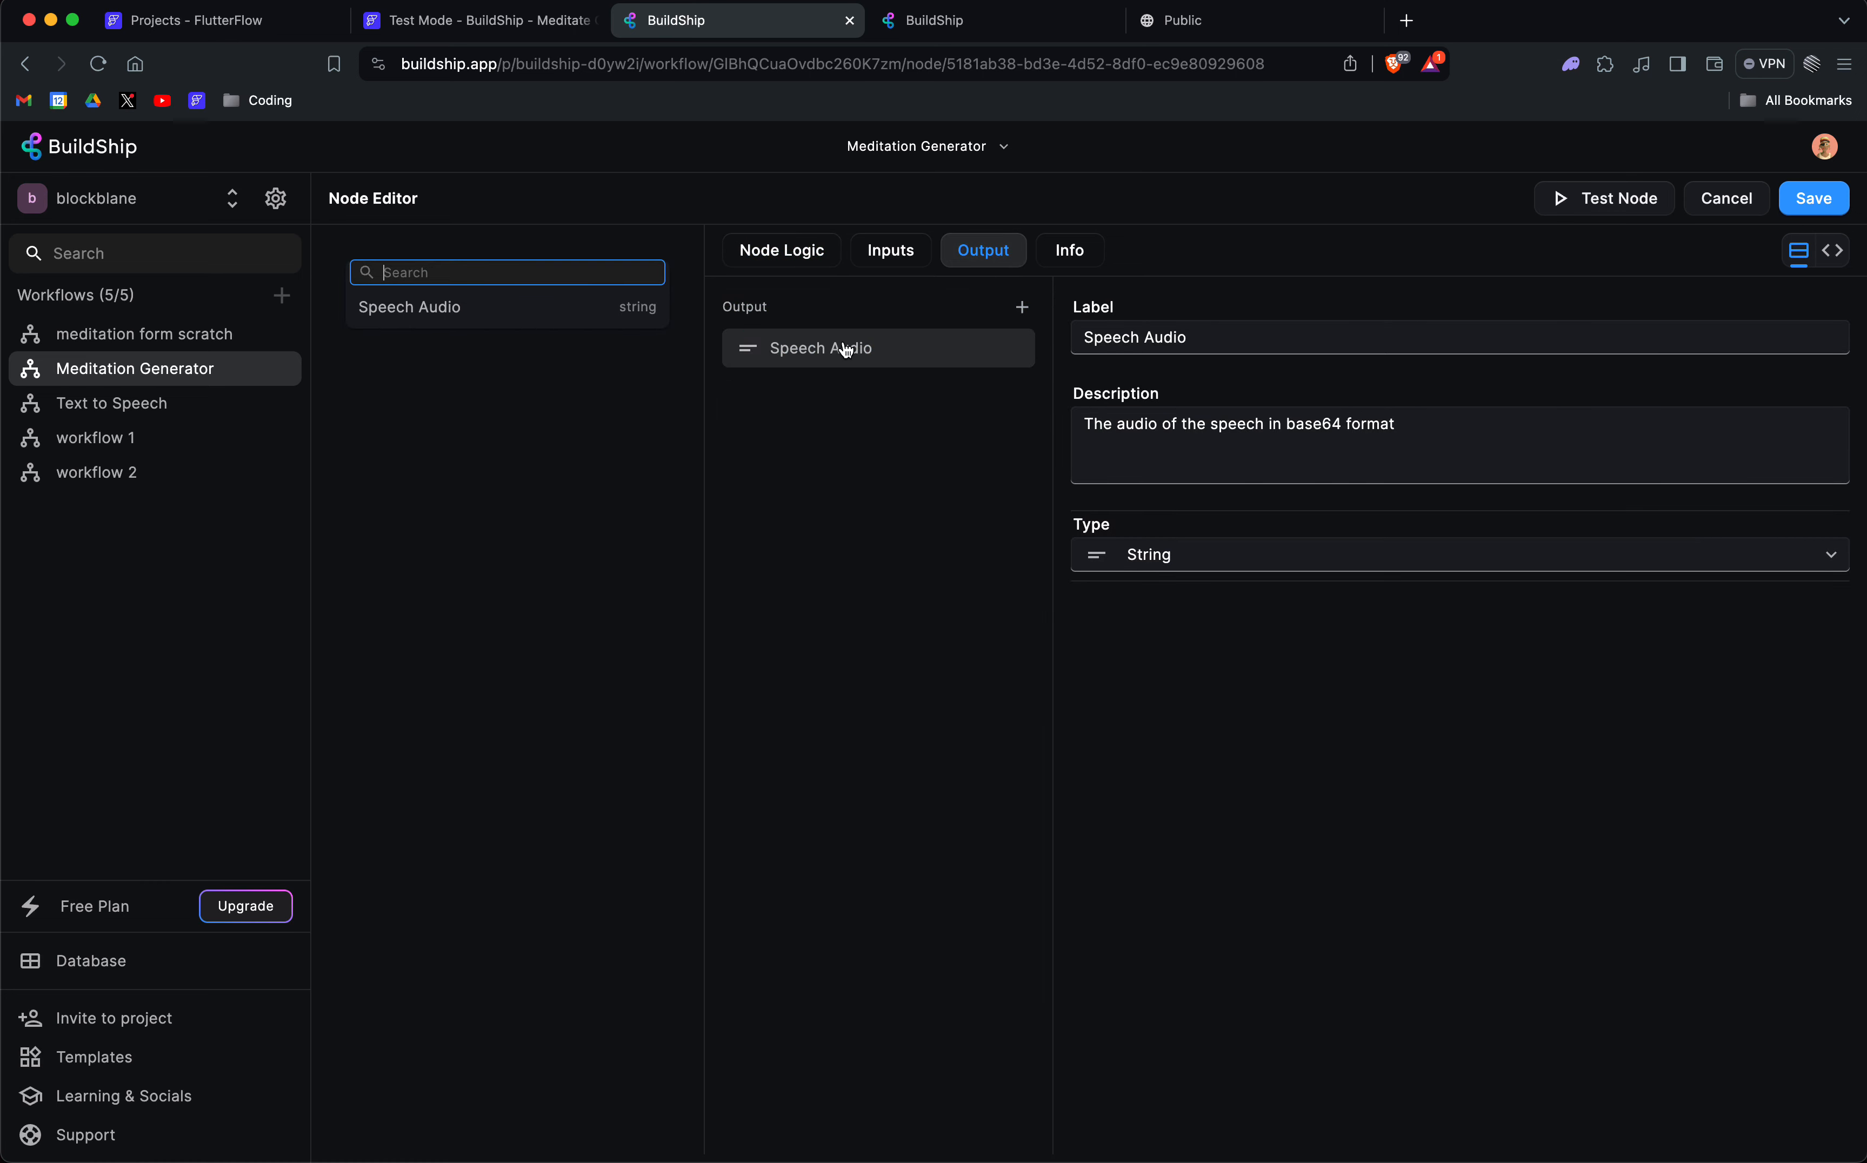
click(895, 252)
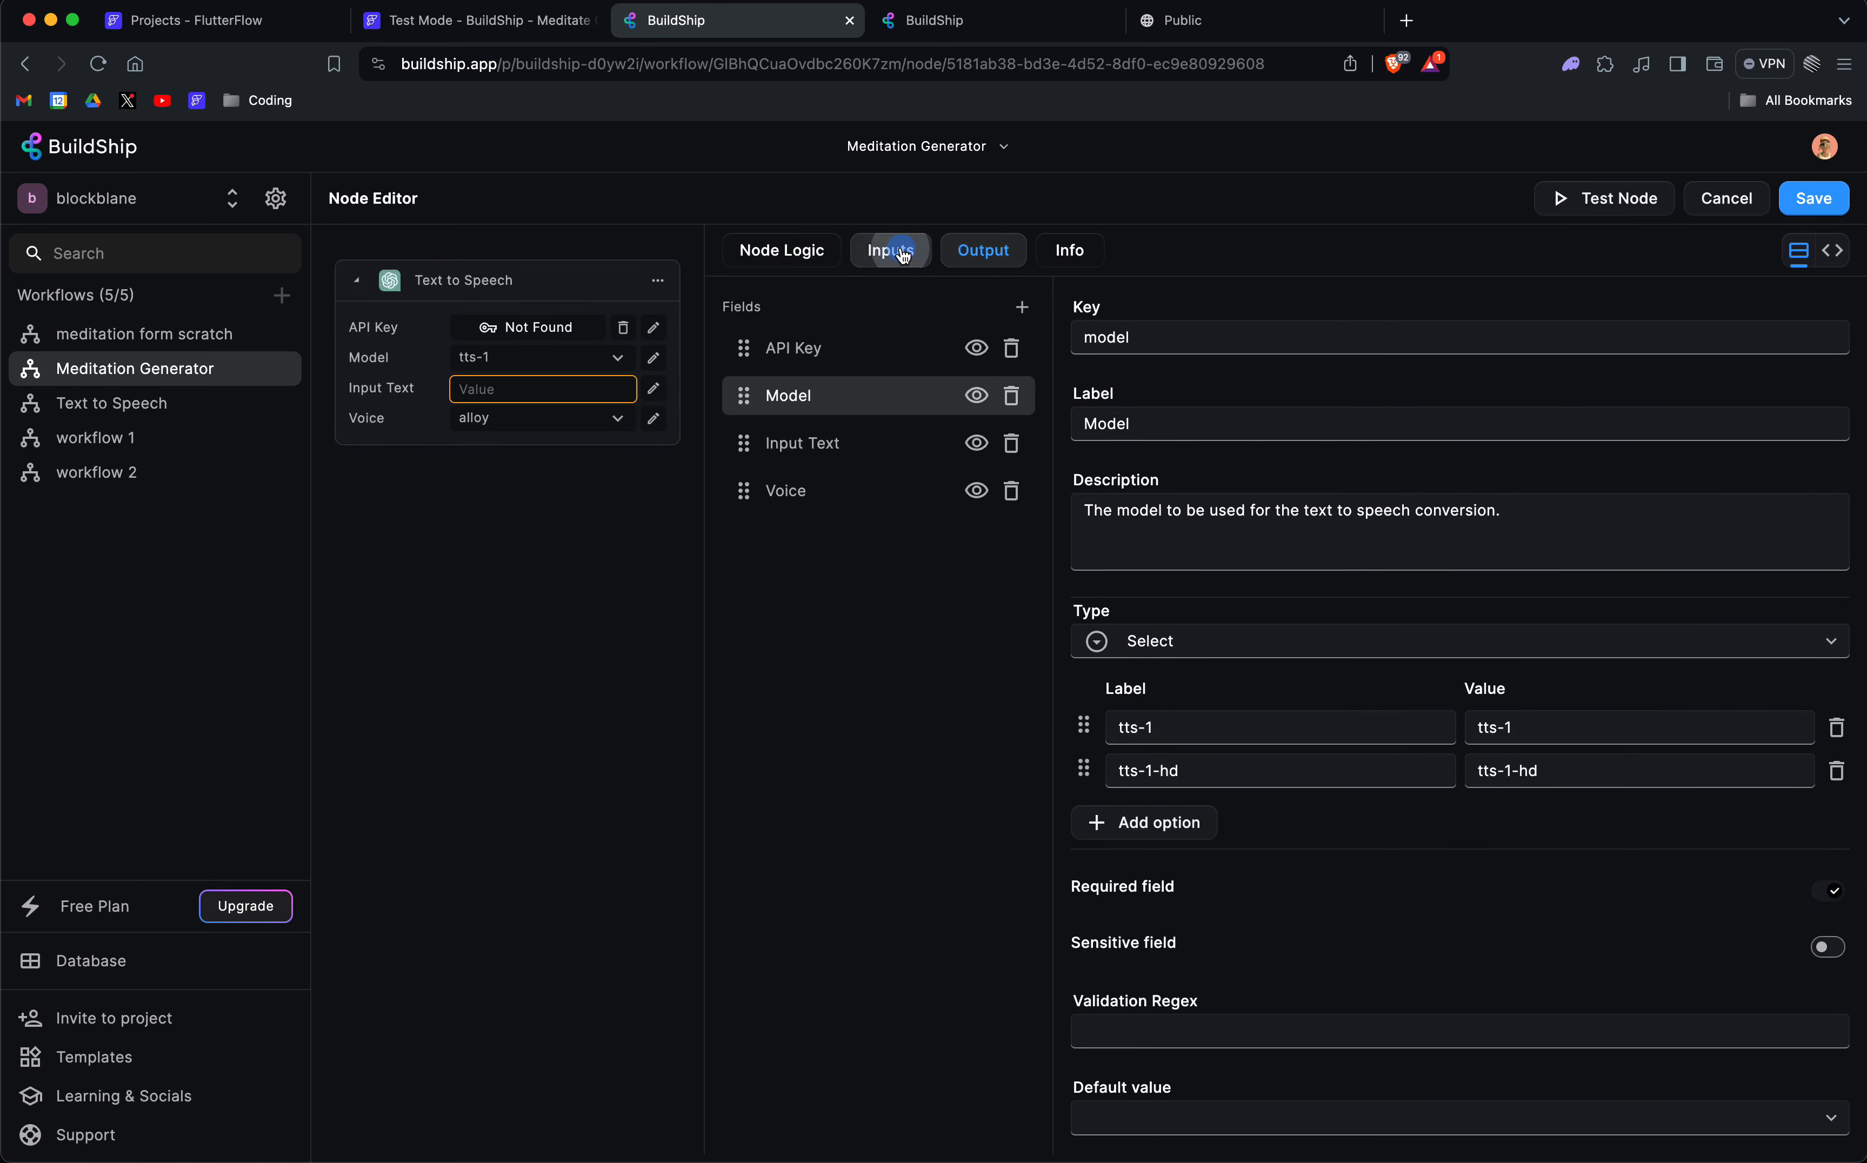
click(983, 254)
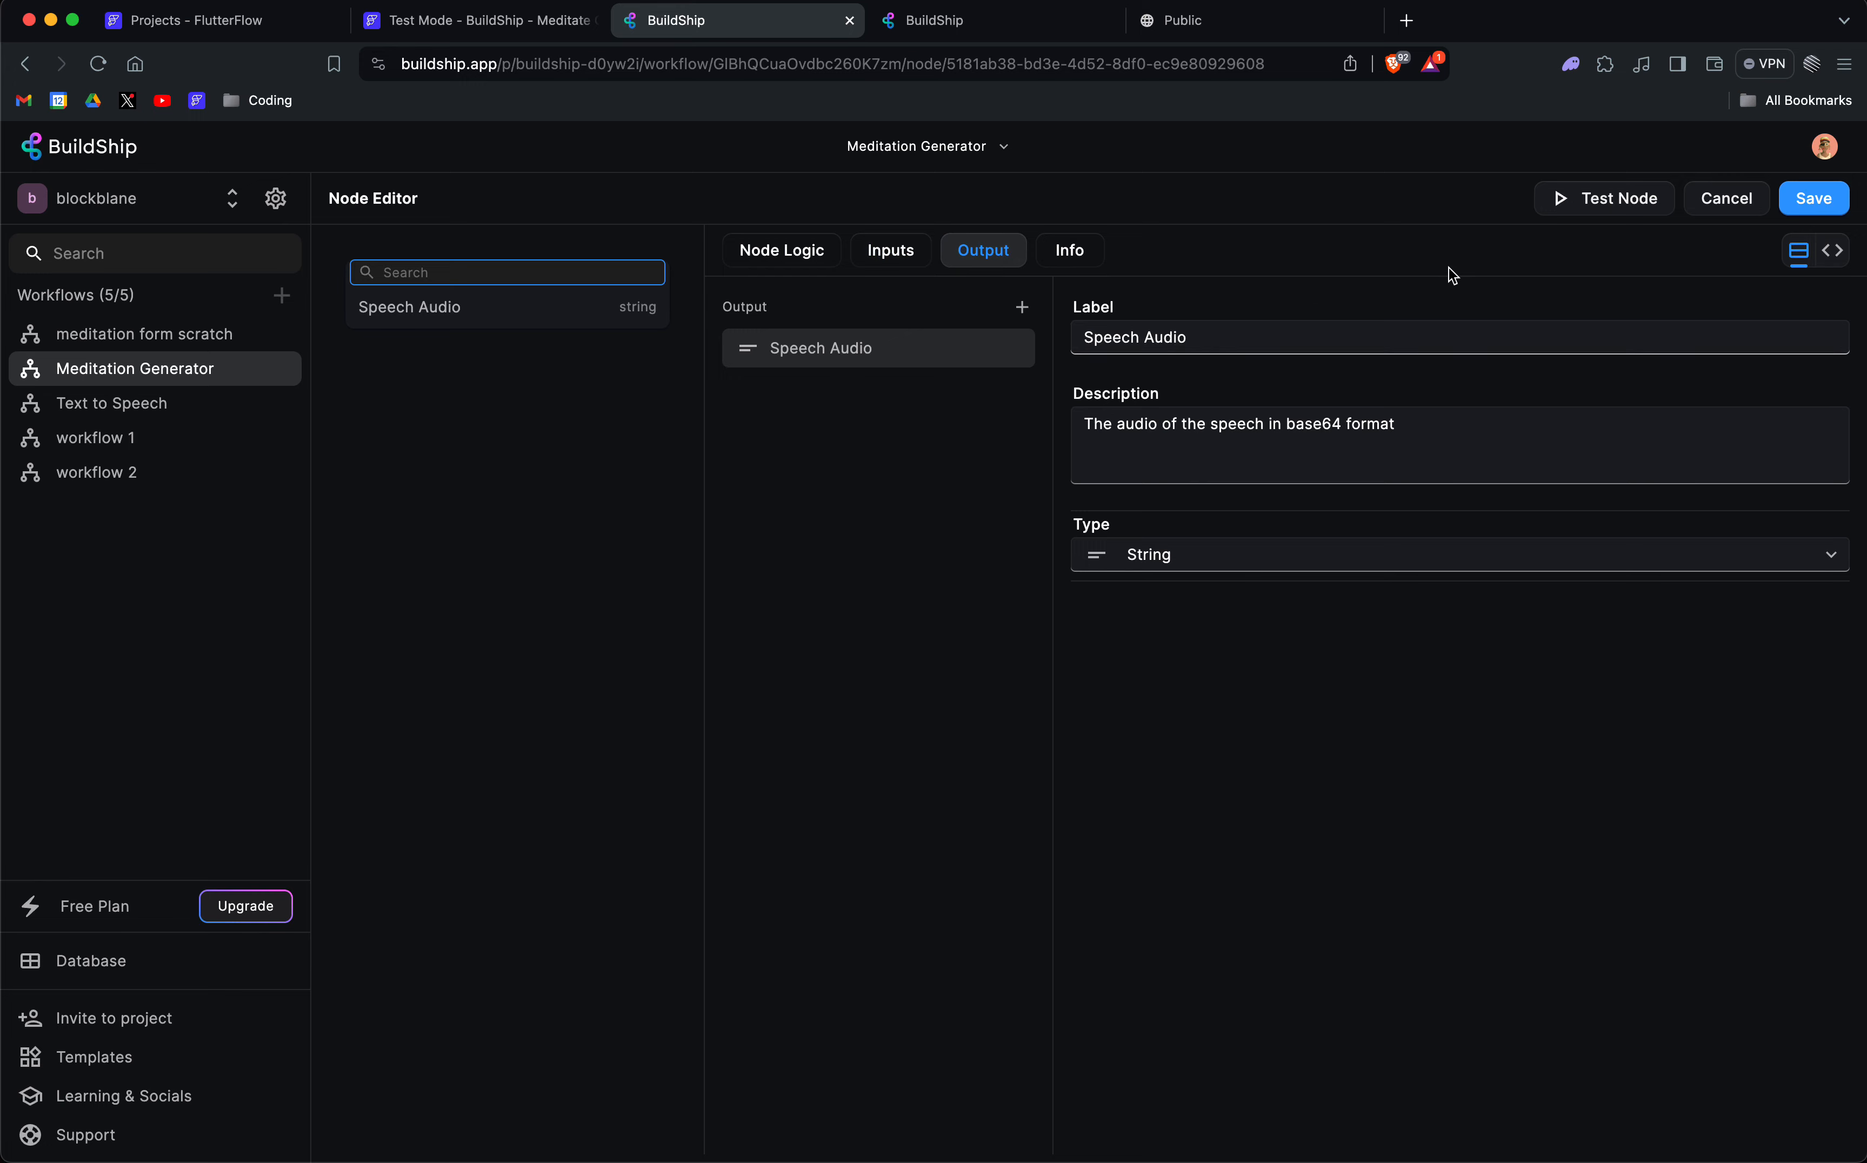
click(1726, 206)
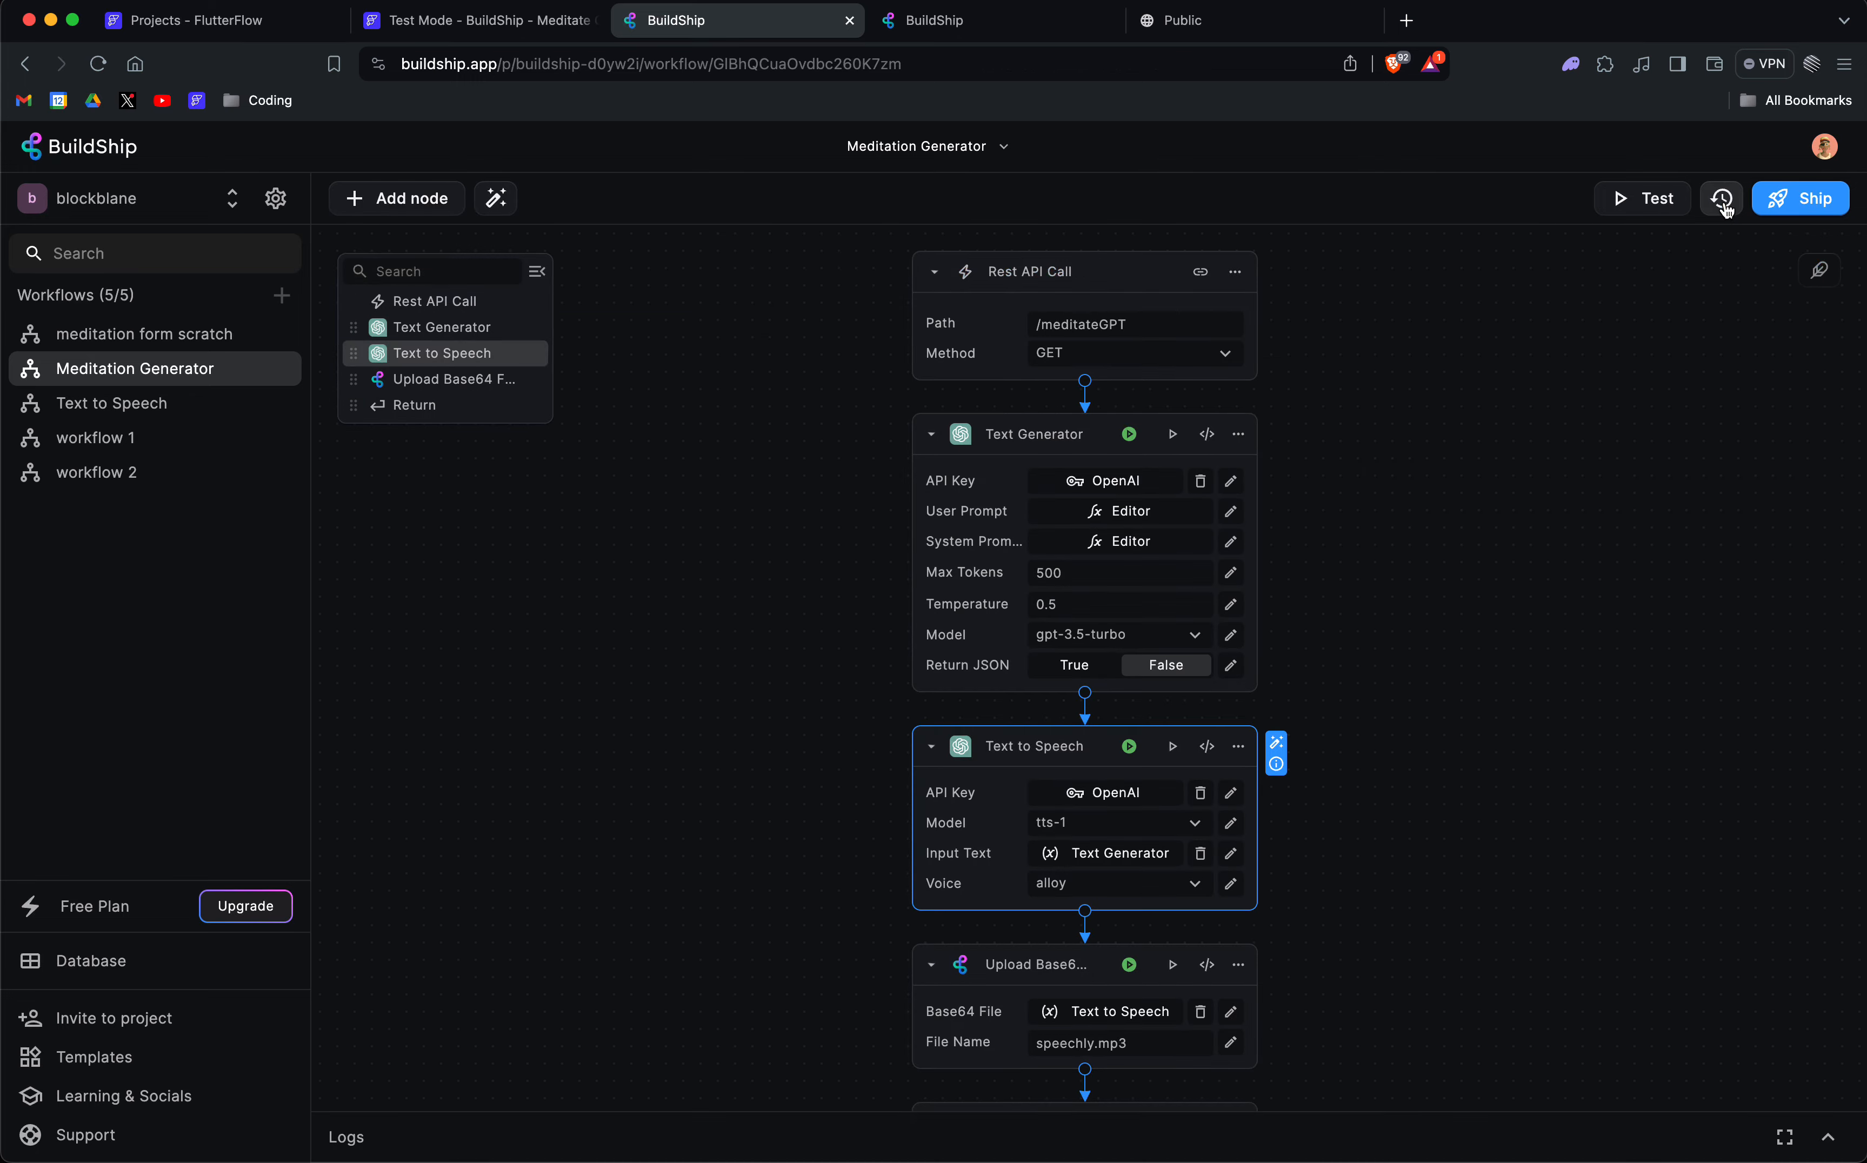
Review the variable choices for Base64 File and the File Name value in the Upload Base64 File node.
scroll(1150, 659, down, 5)
click(1088, 644)
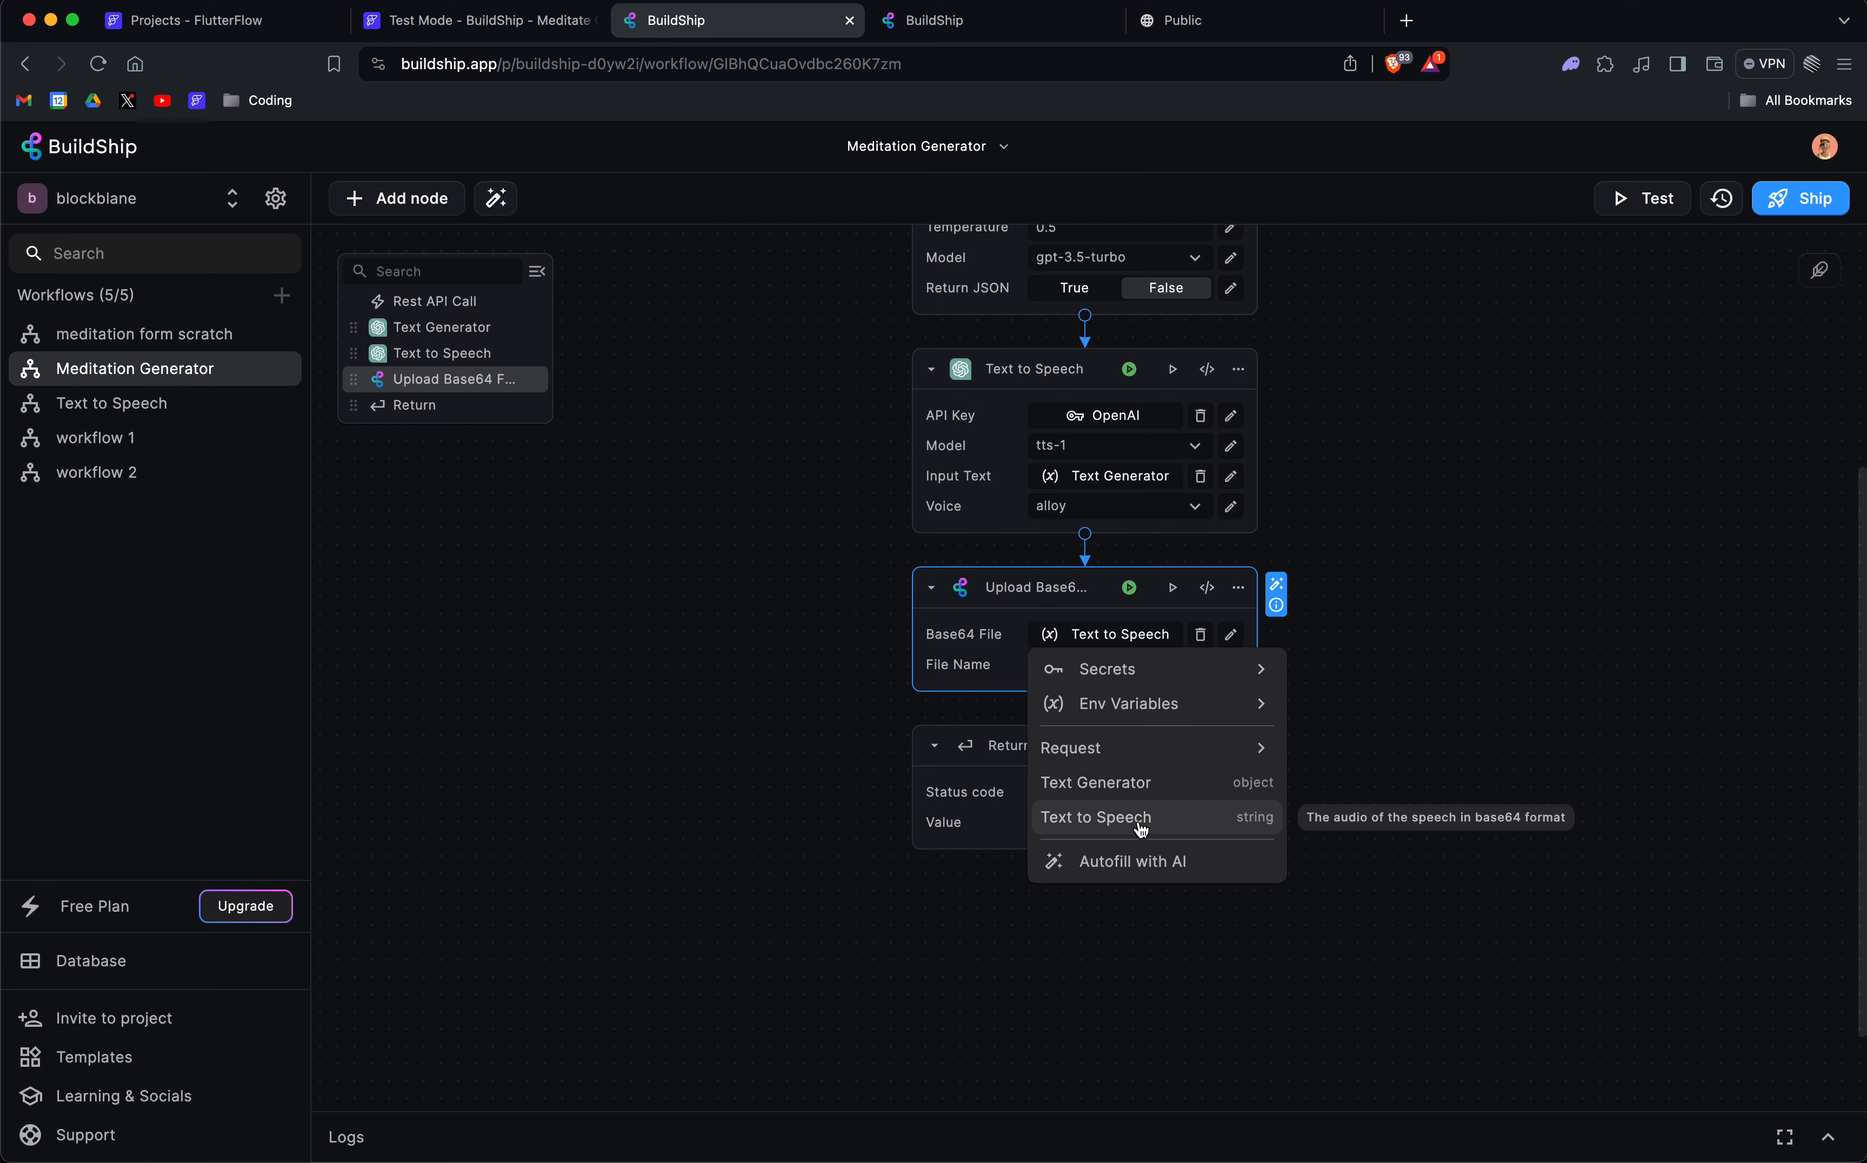
click(1408, 605)
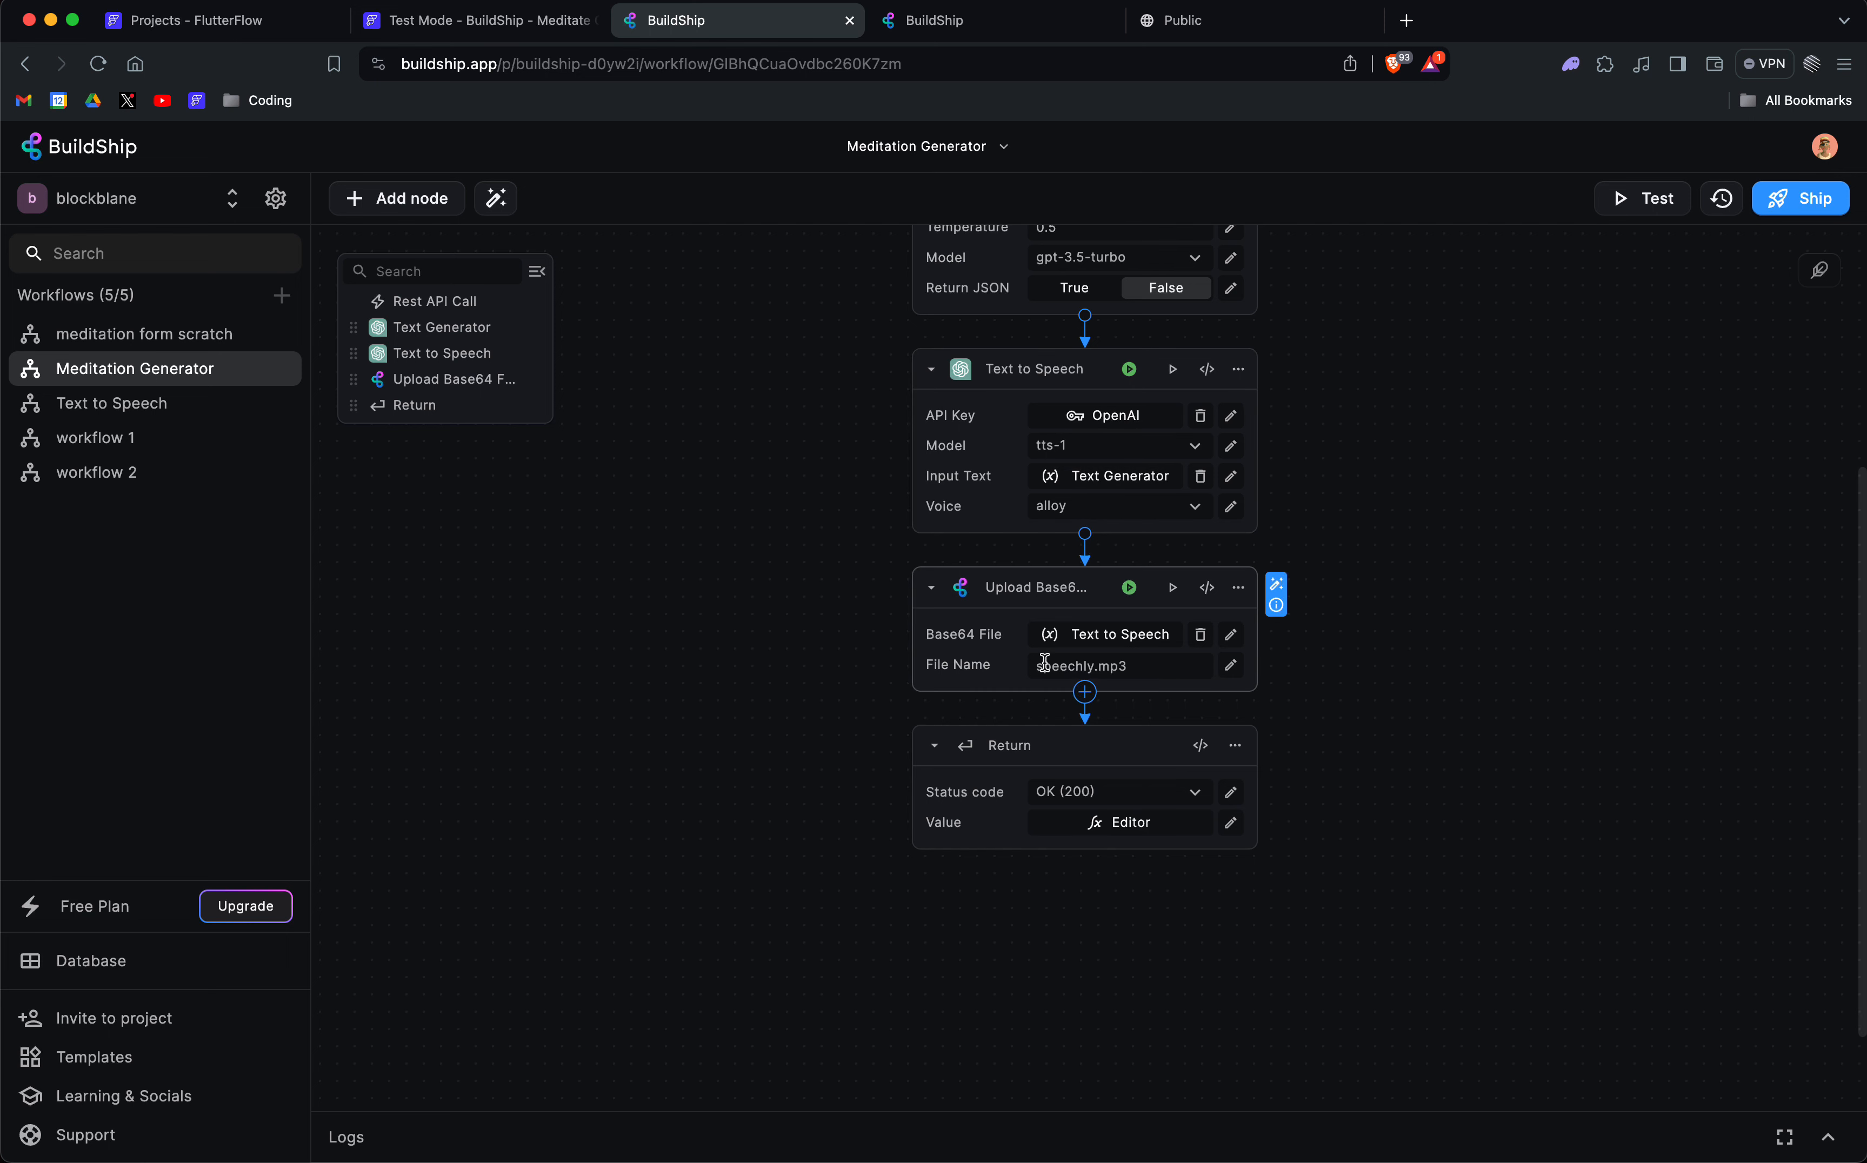
click(1231, 667)
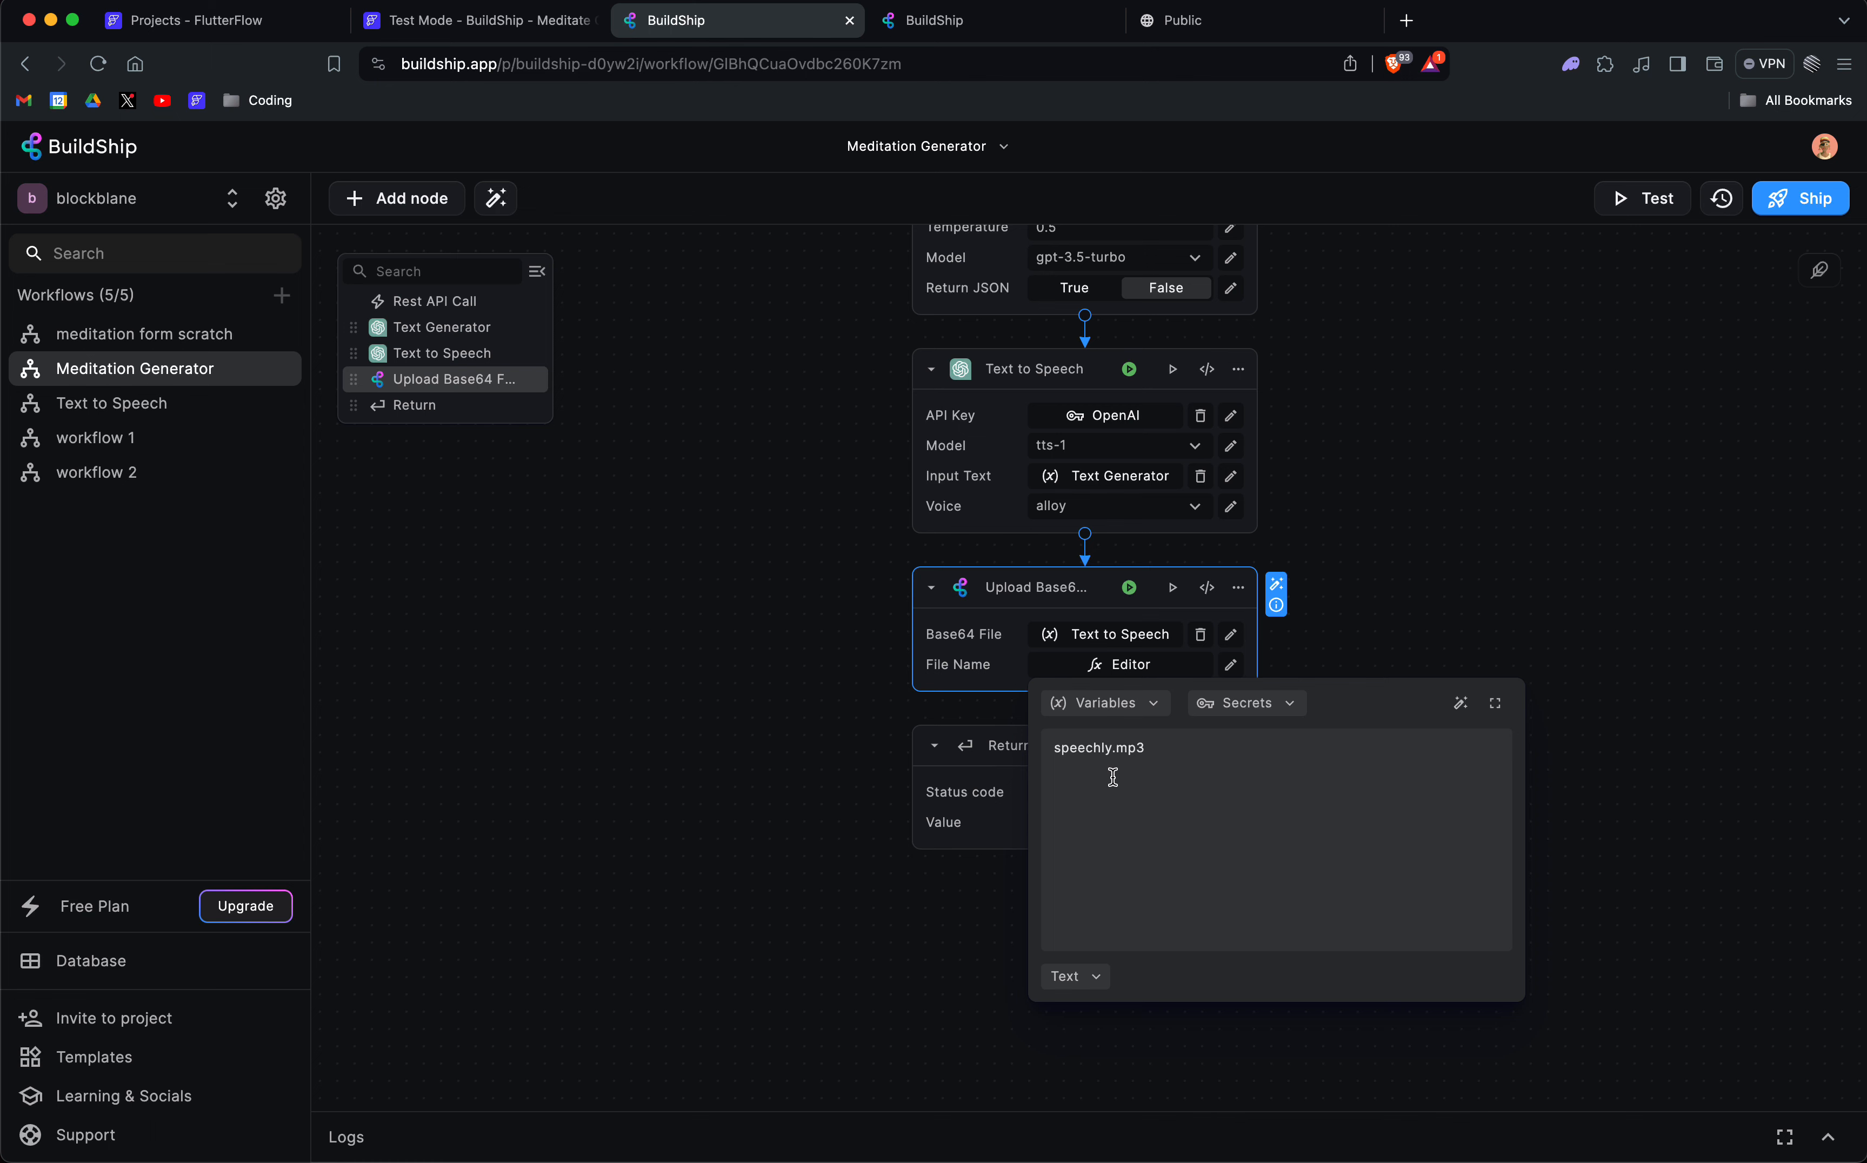
drag(1111, 747, 1006, 752)
click(1438, 613)
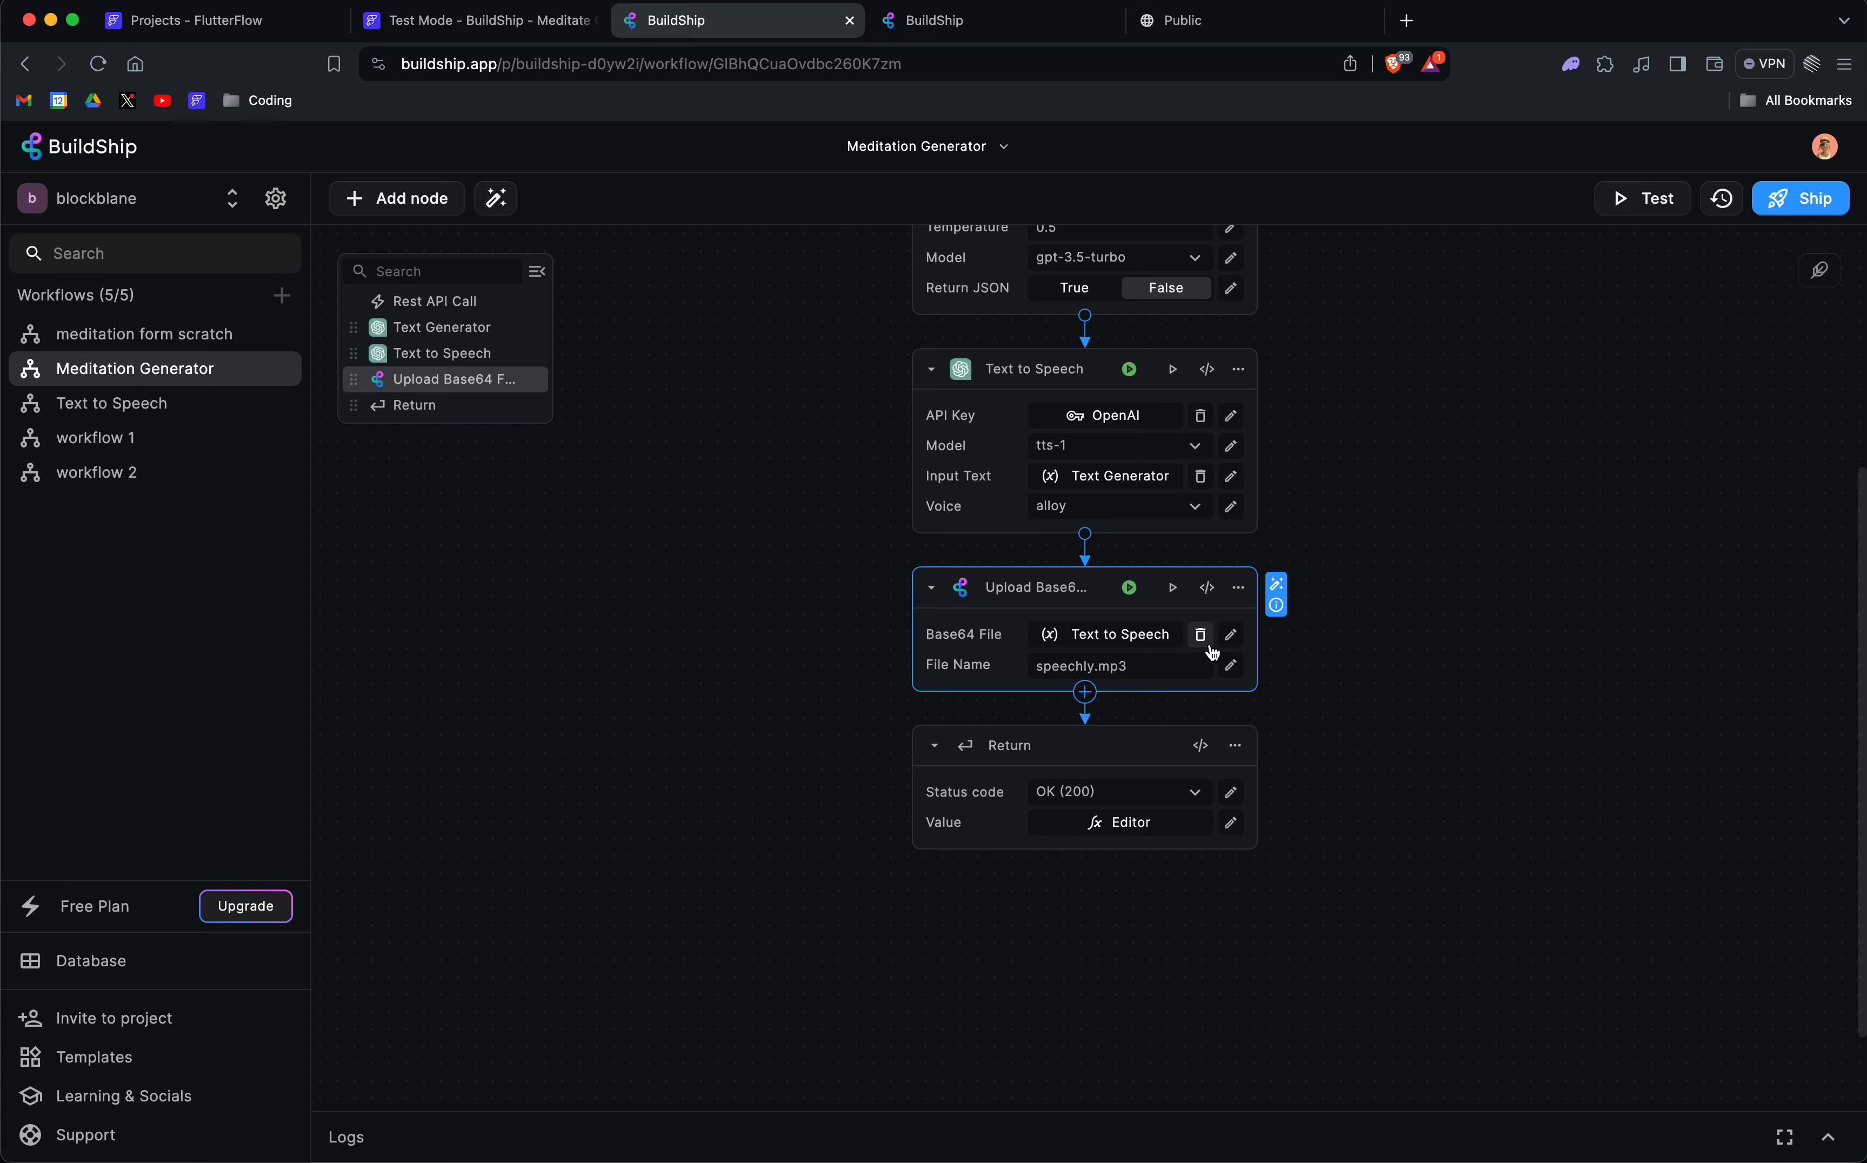
Examine the Upload Base64 File node's logic code, then return to the workflow without saving.
click(1208, 589)
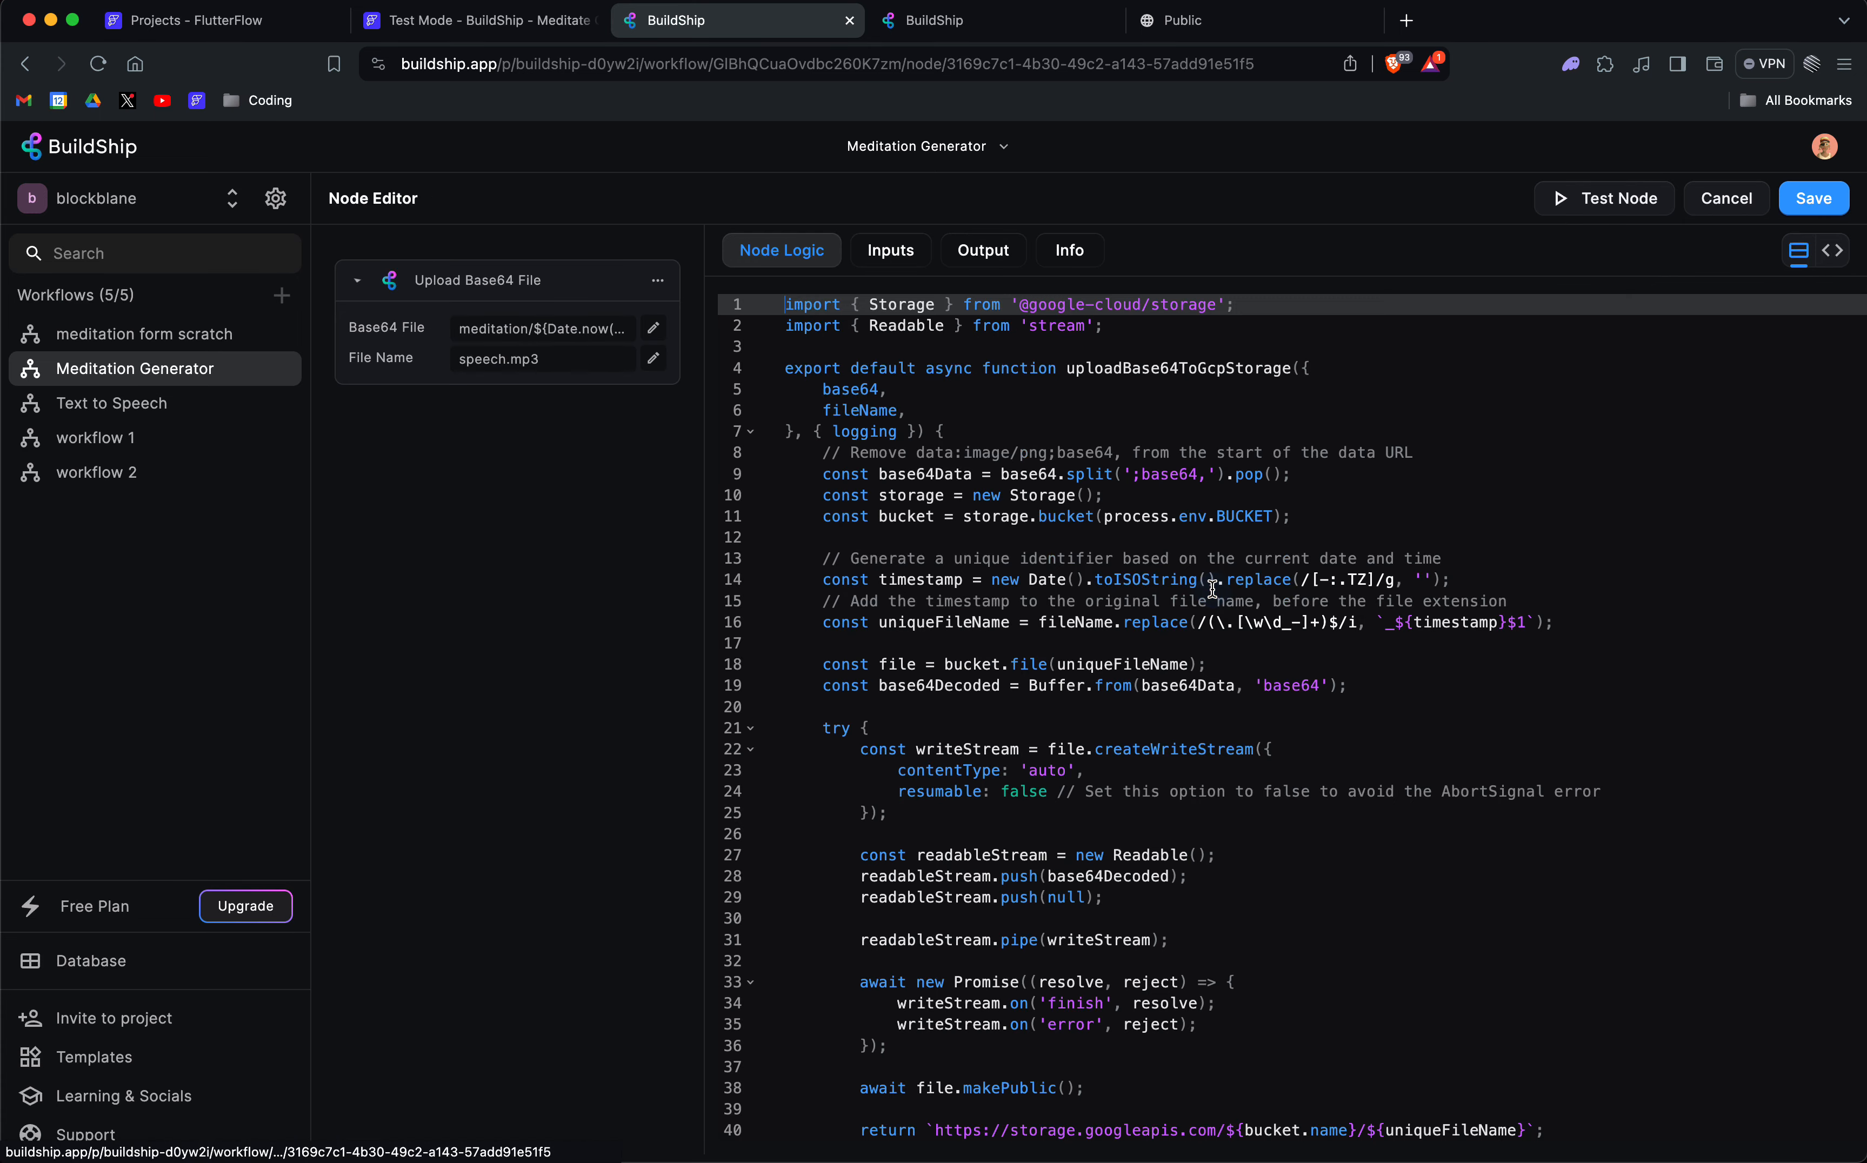
click(1740, 193)
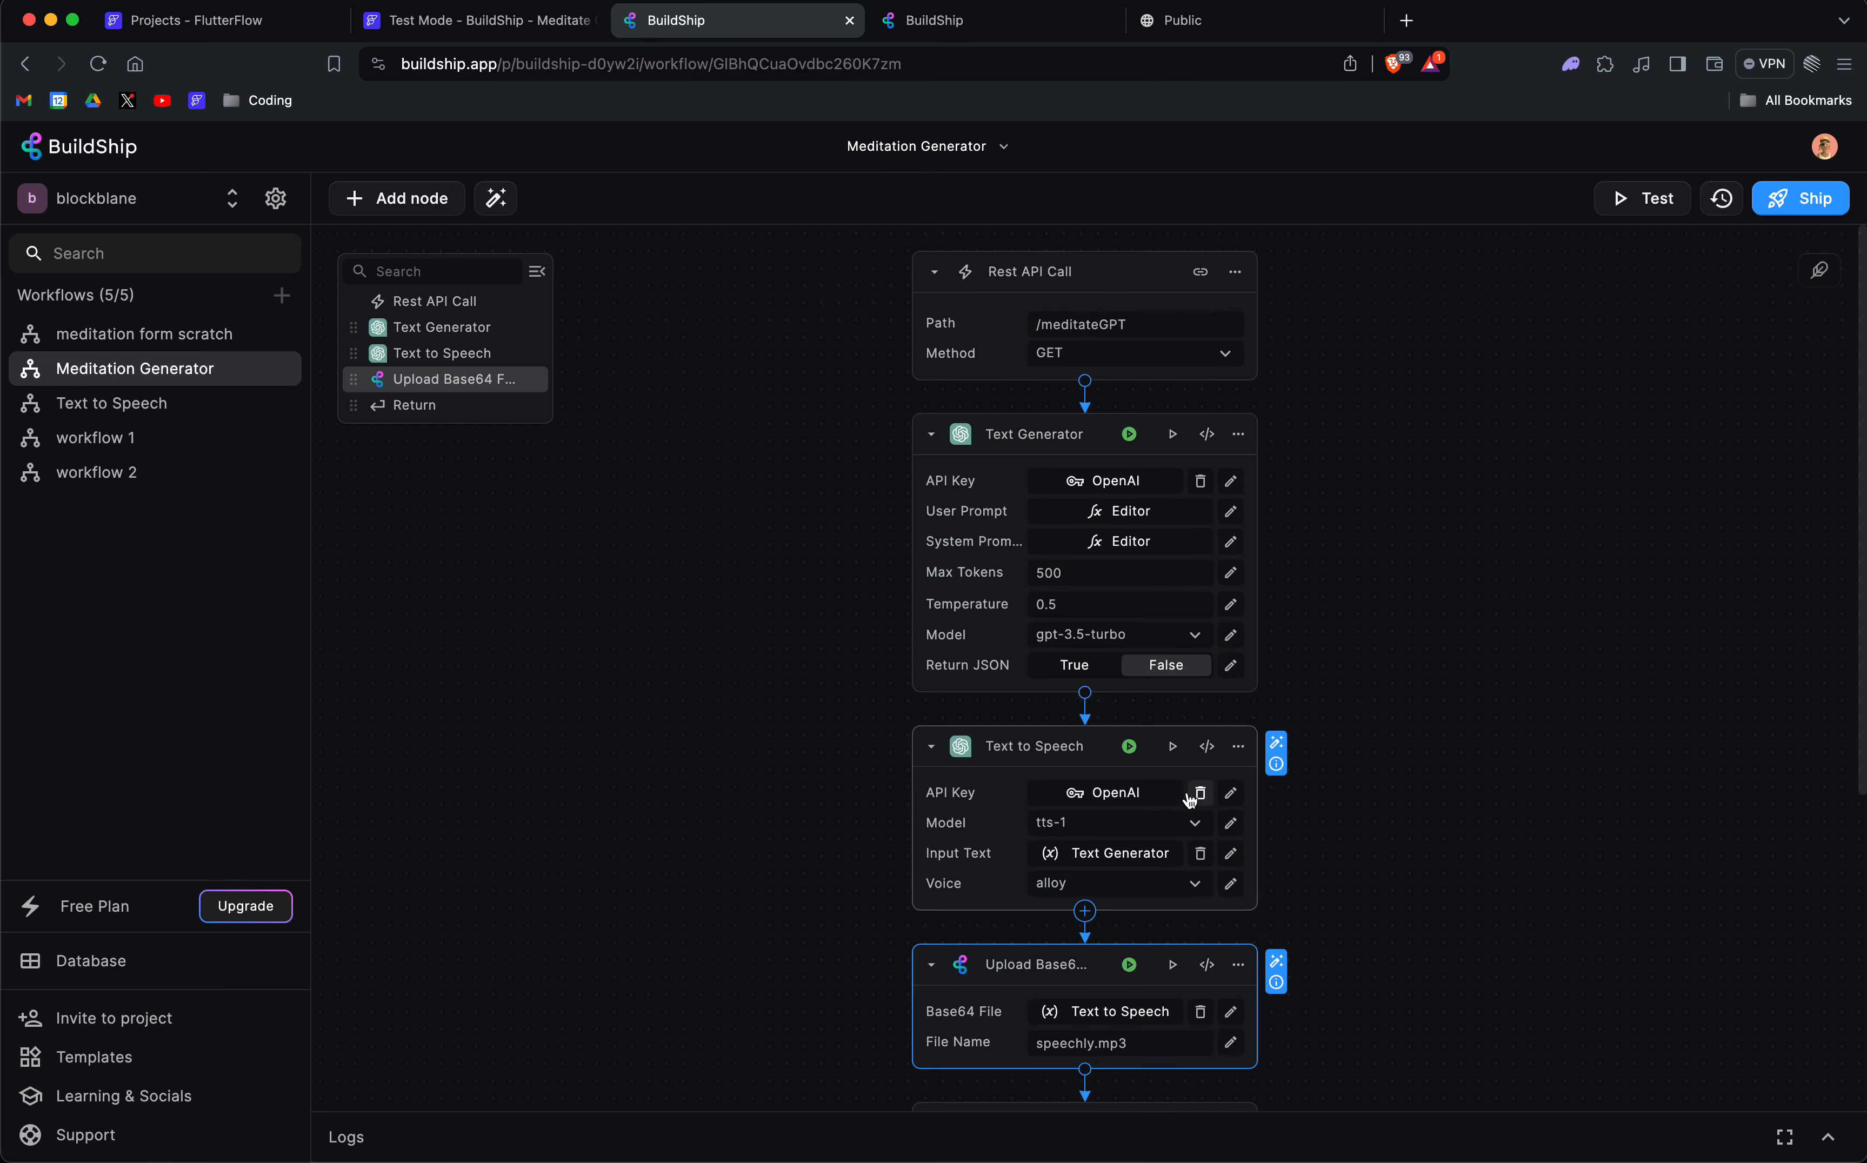
scroll(1262, 908, down, 2)
click(1207, 831)
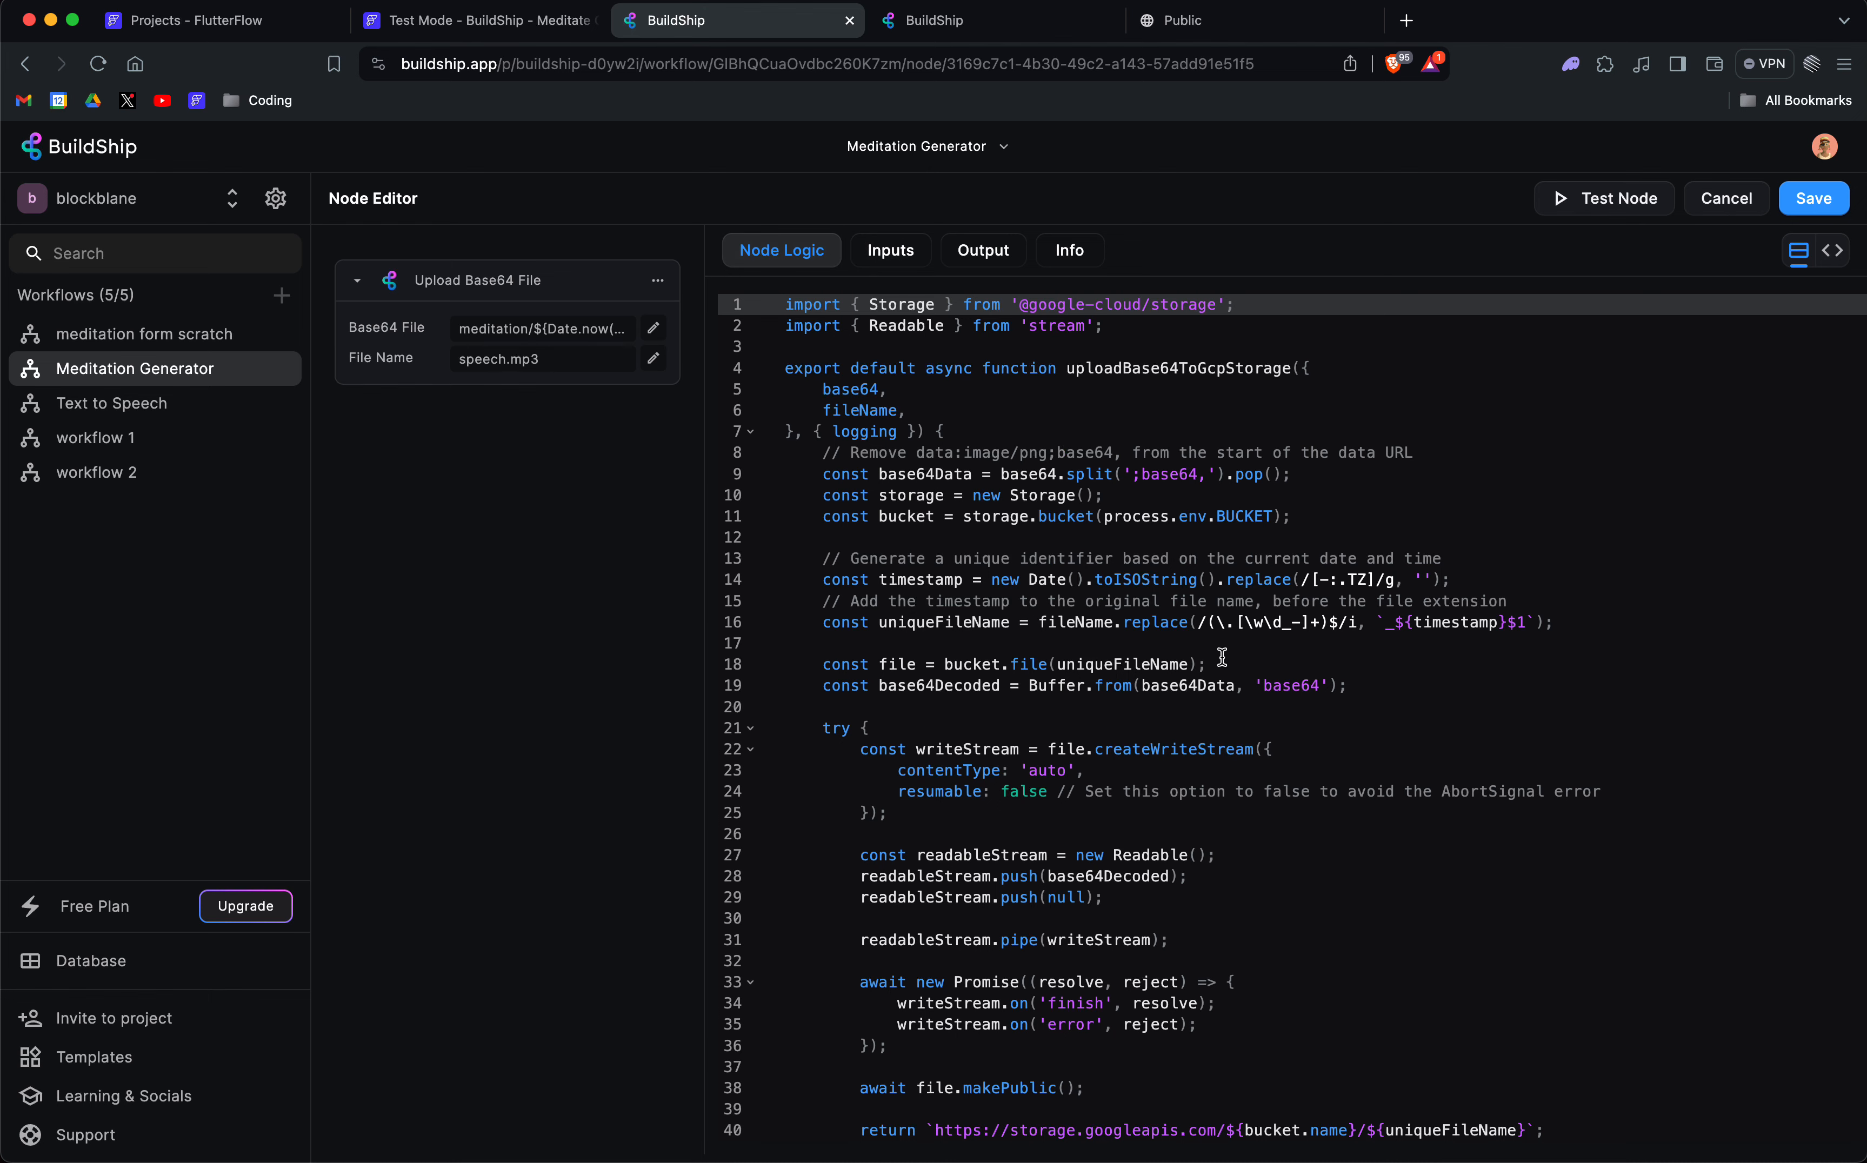
scroll(1222, 657, down, 3)
scroll(1222, 656, up, 3)
click(1722, 198)
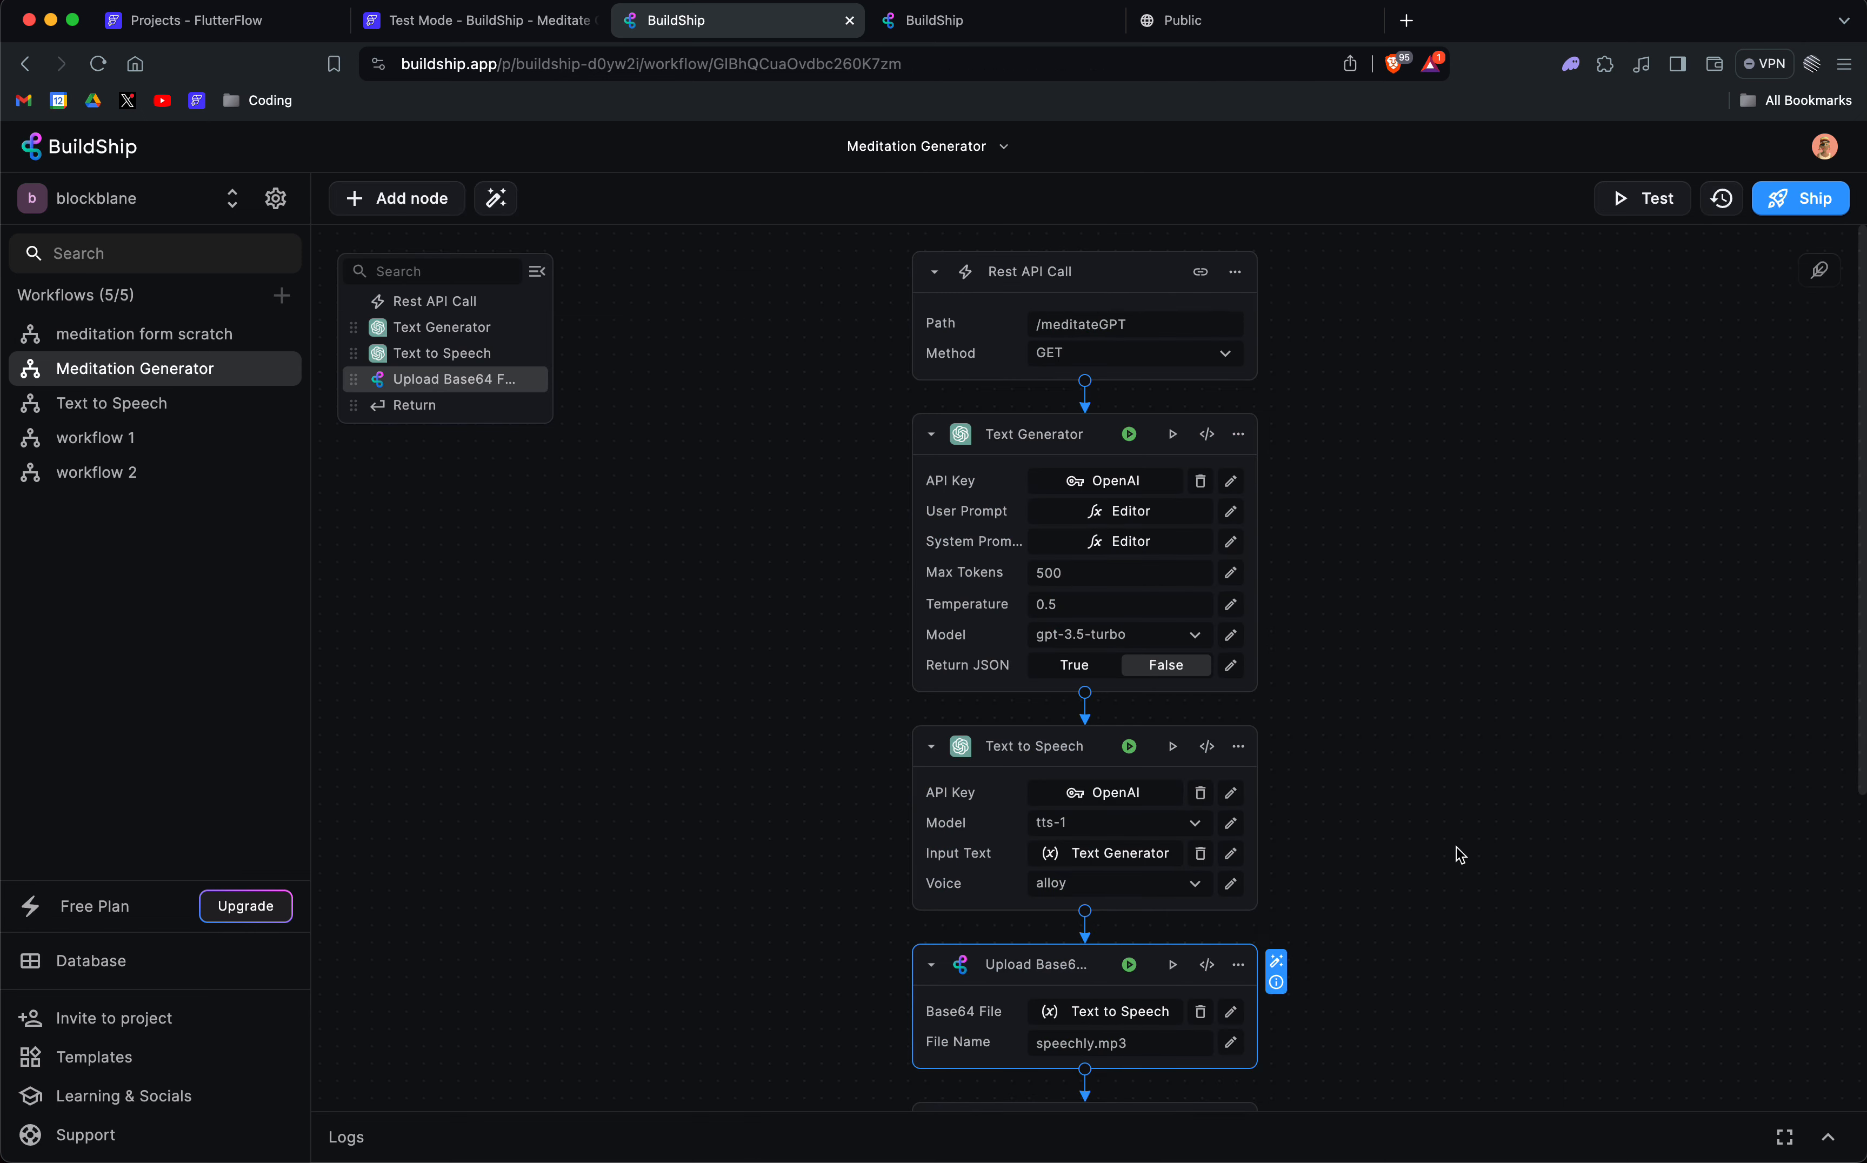
Open Storage in the project settings and look through the uploaded audio files.
scroll(1459, 854, down, 5)
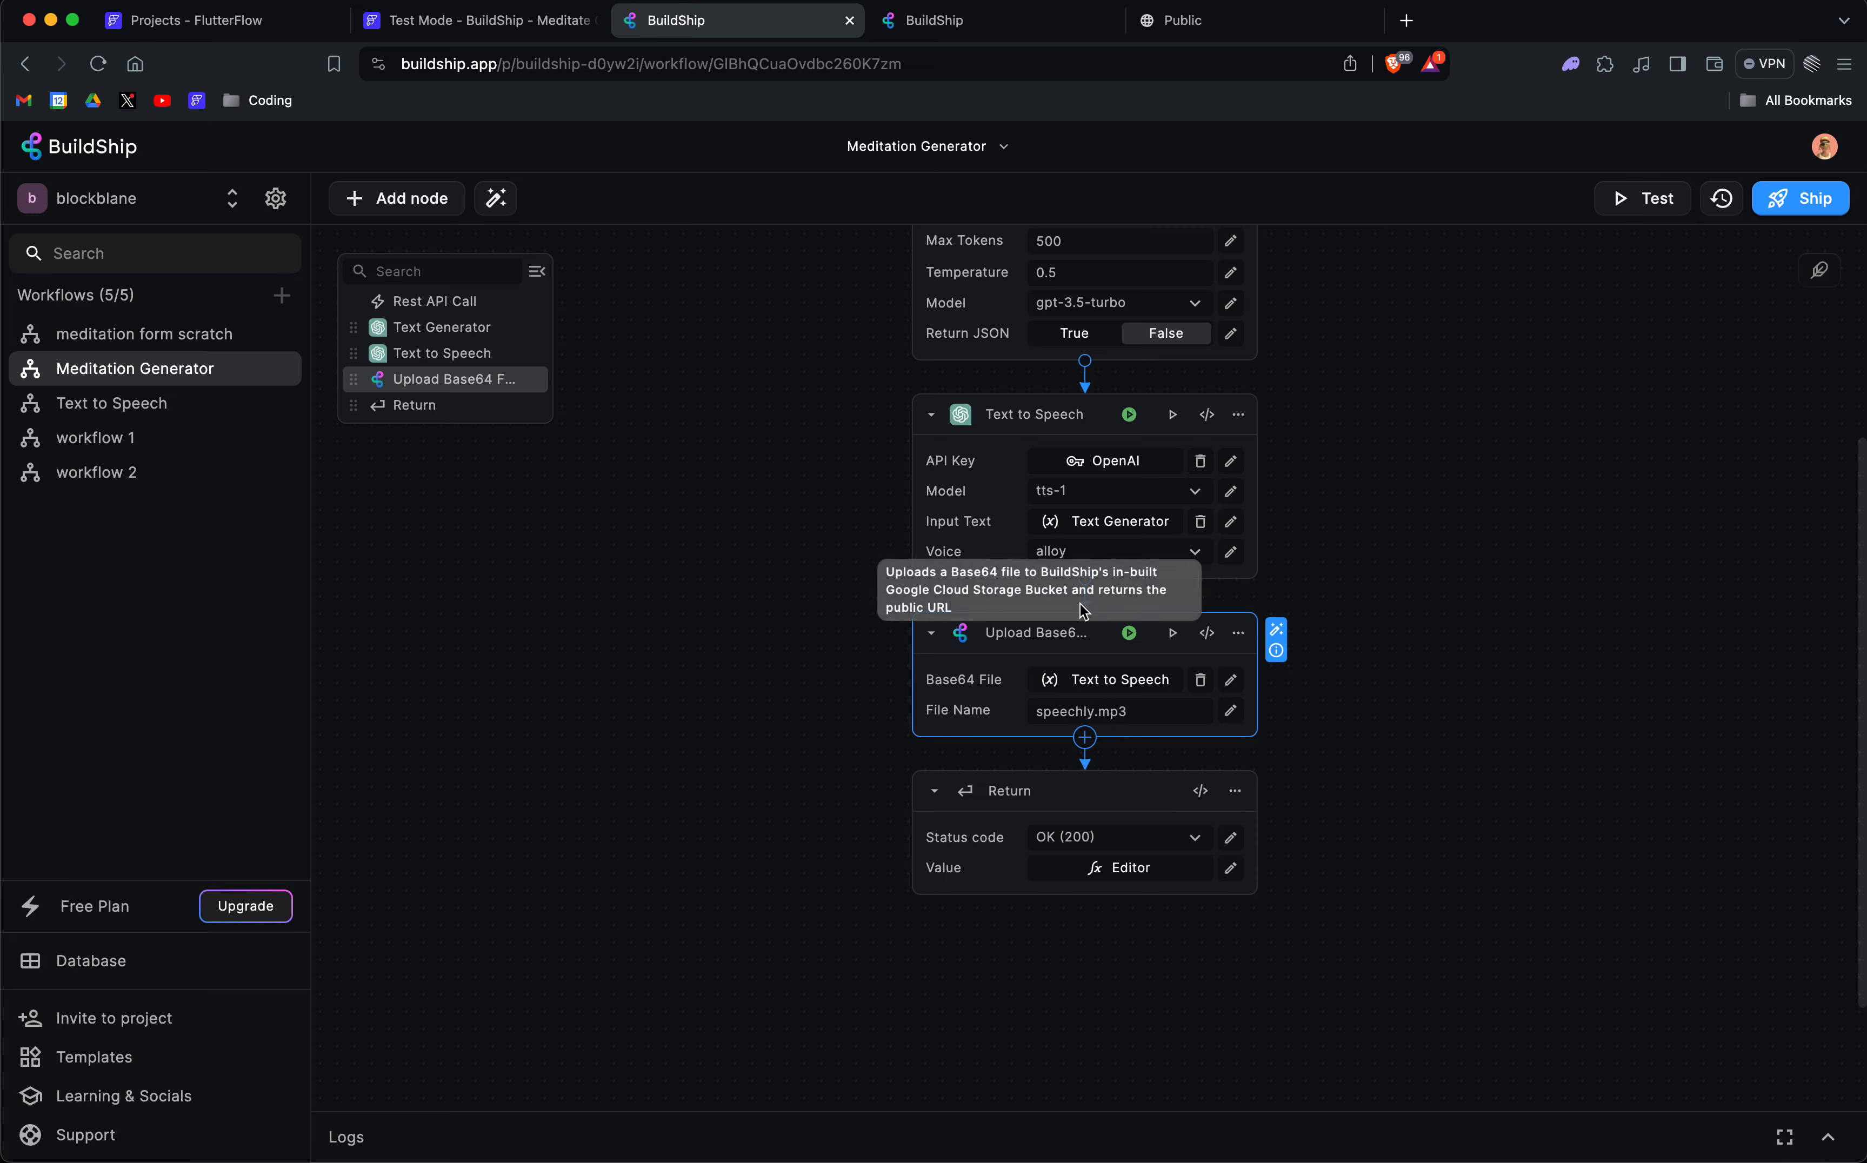
click(999, 15)
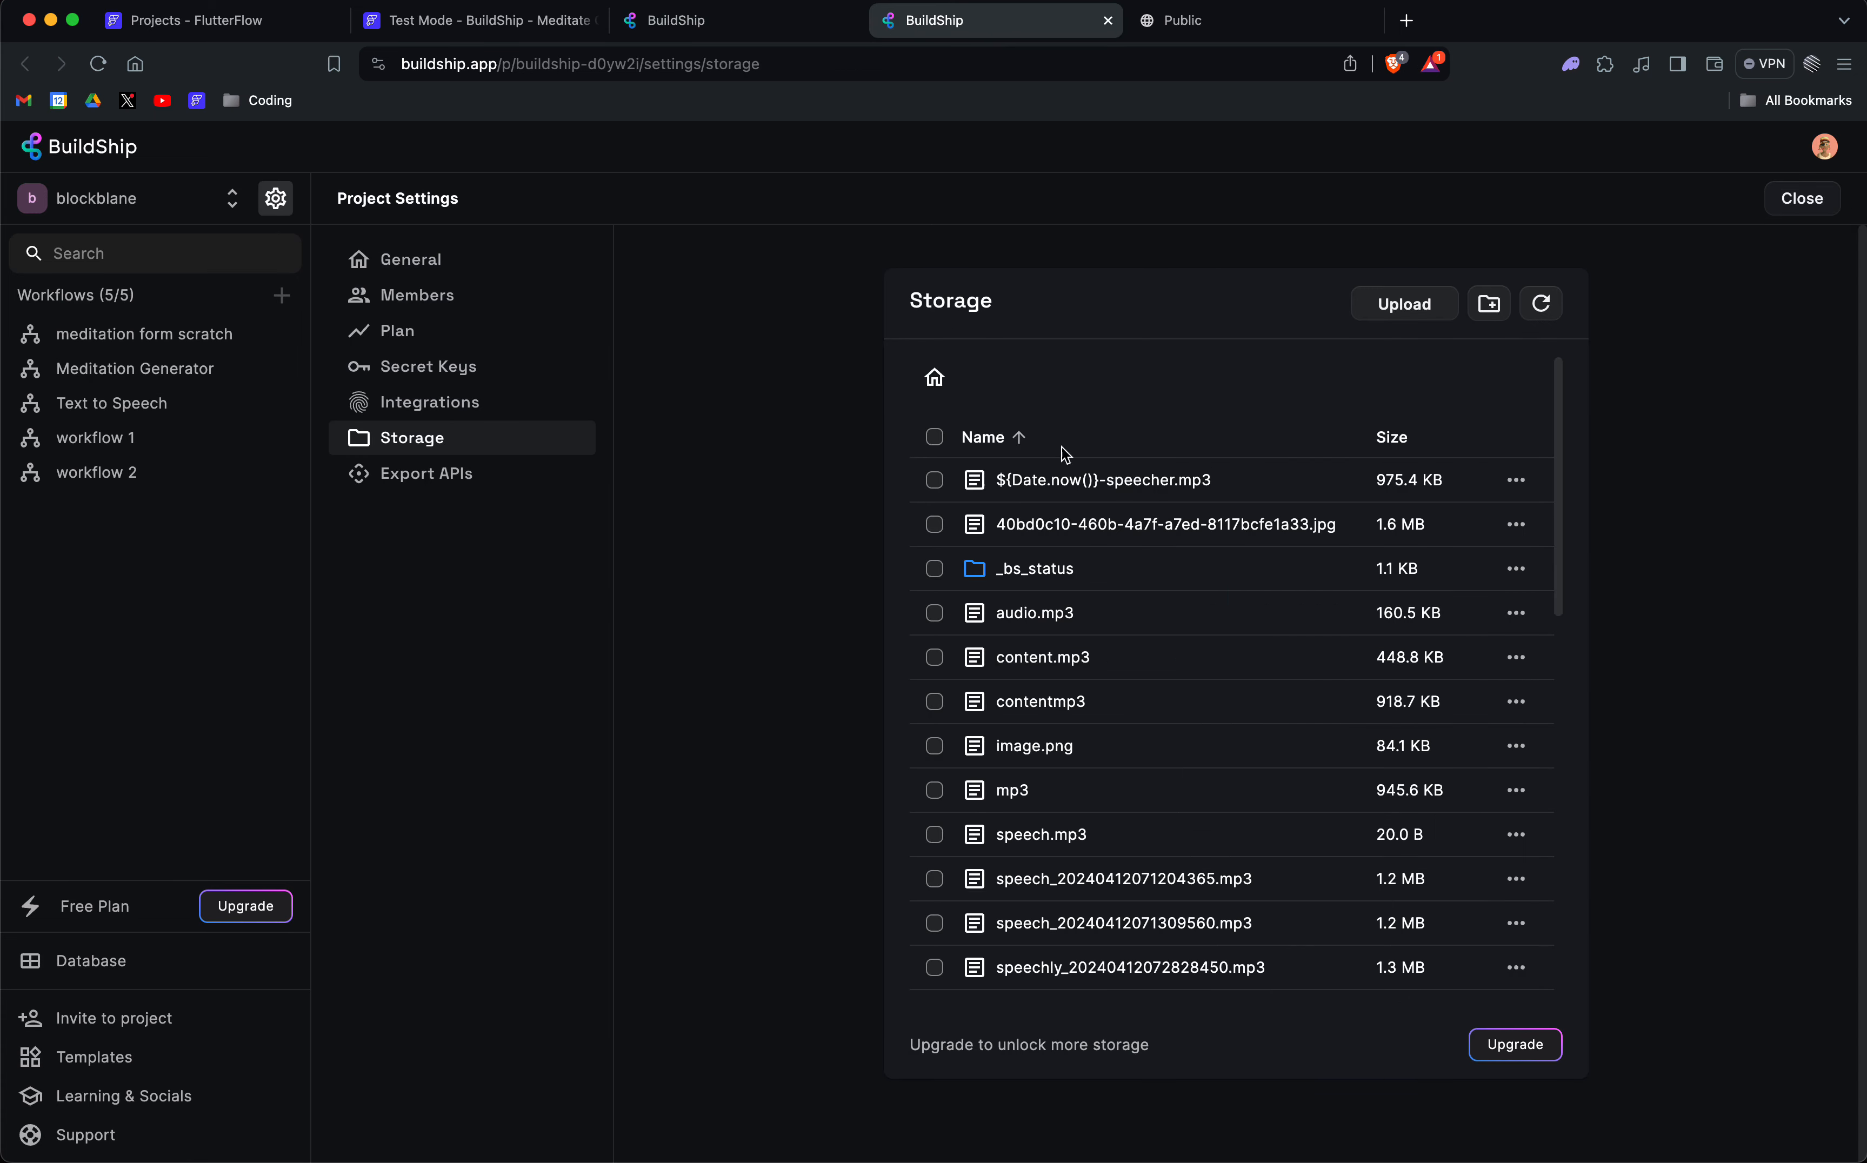
scroll(961, 478, down, 6)
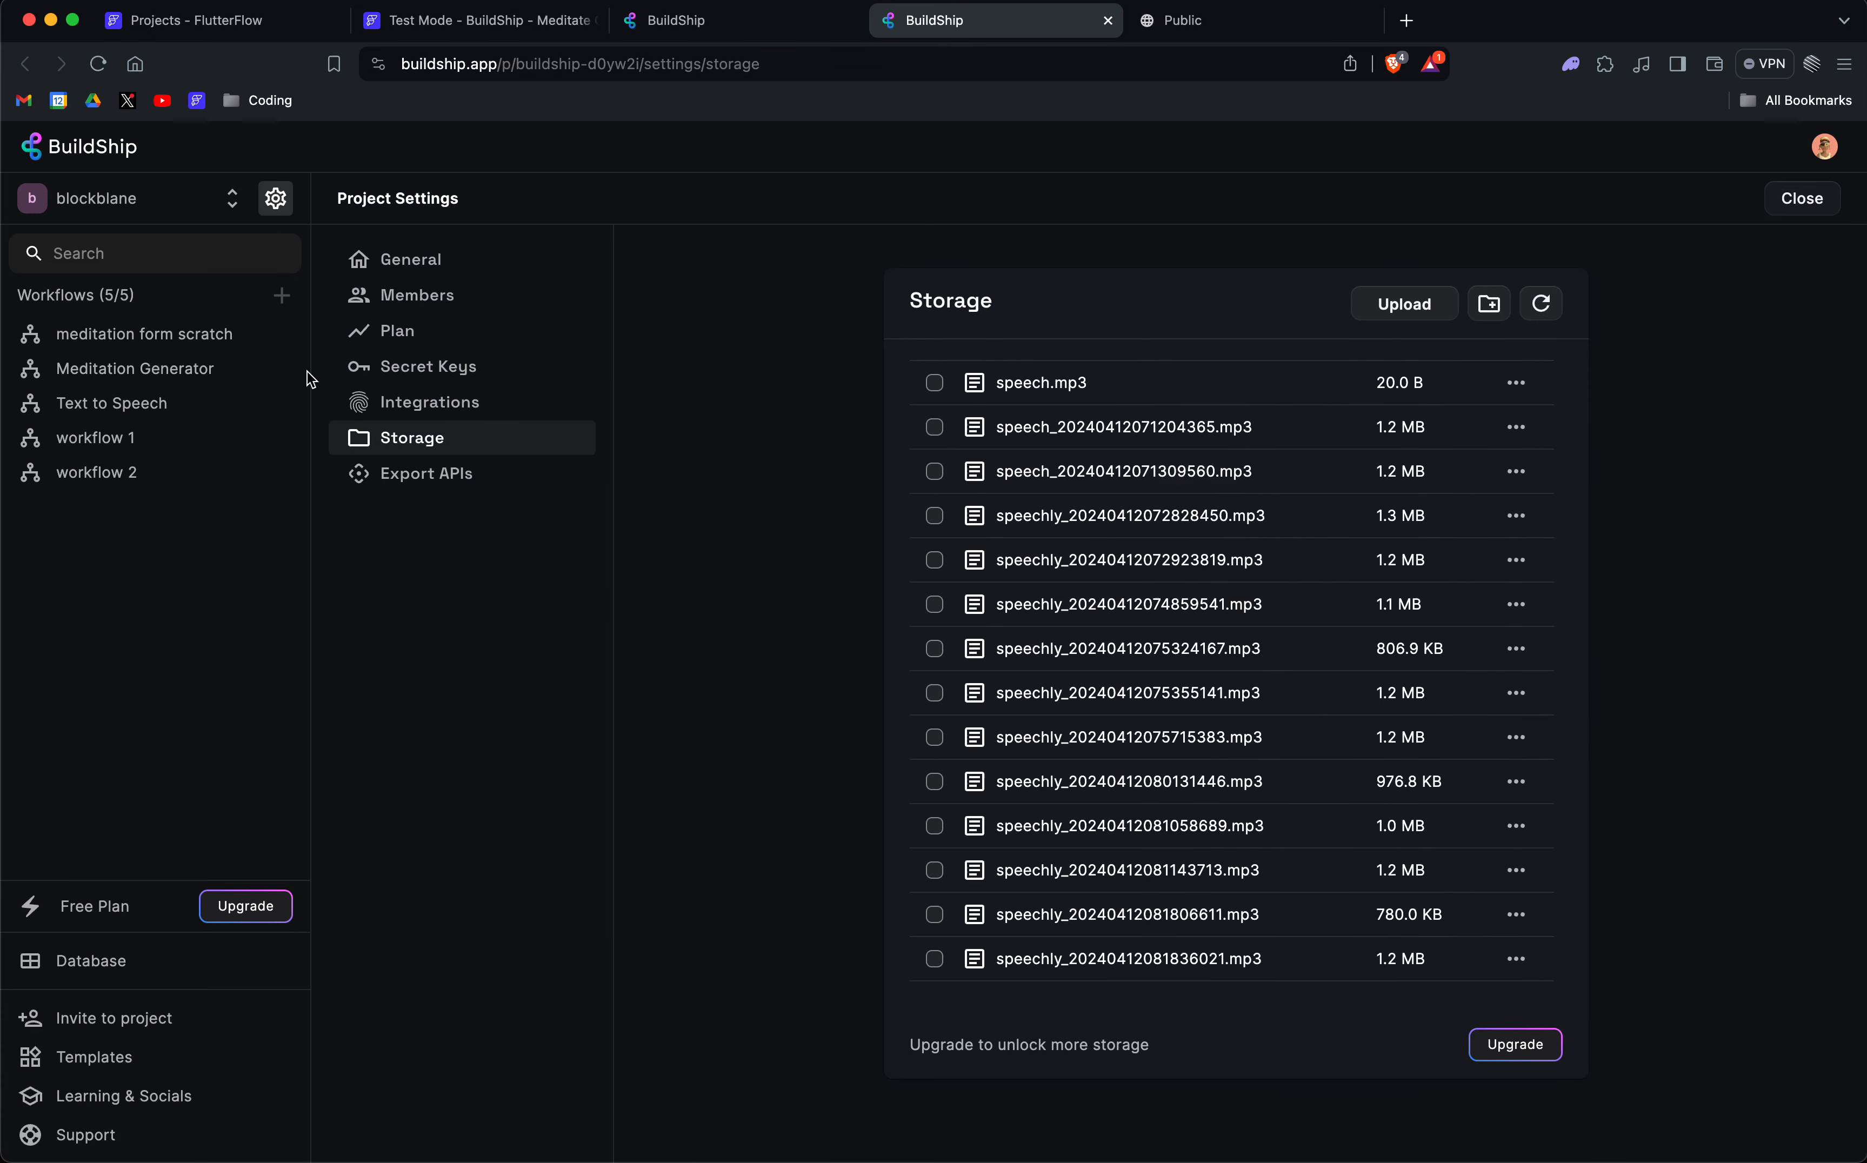
click(277, 199)
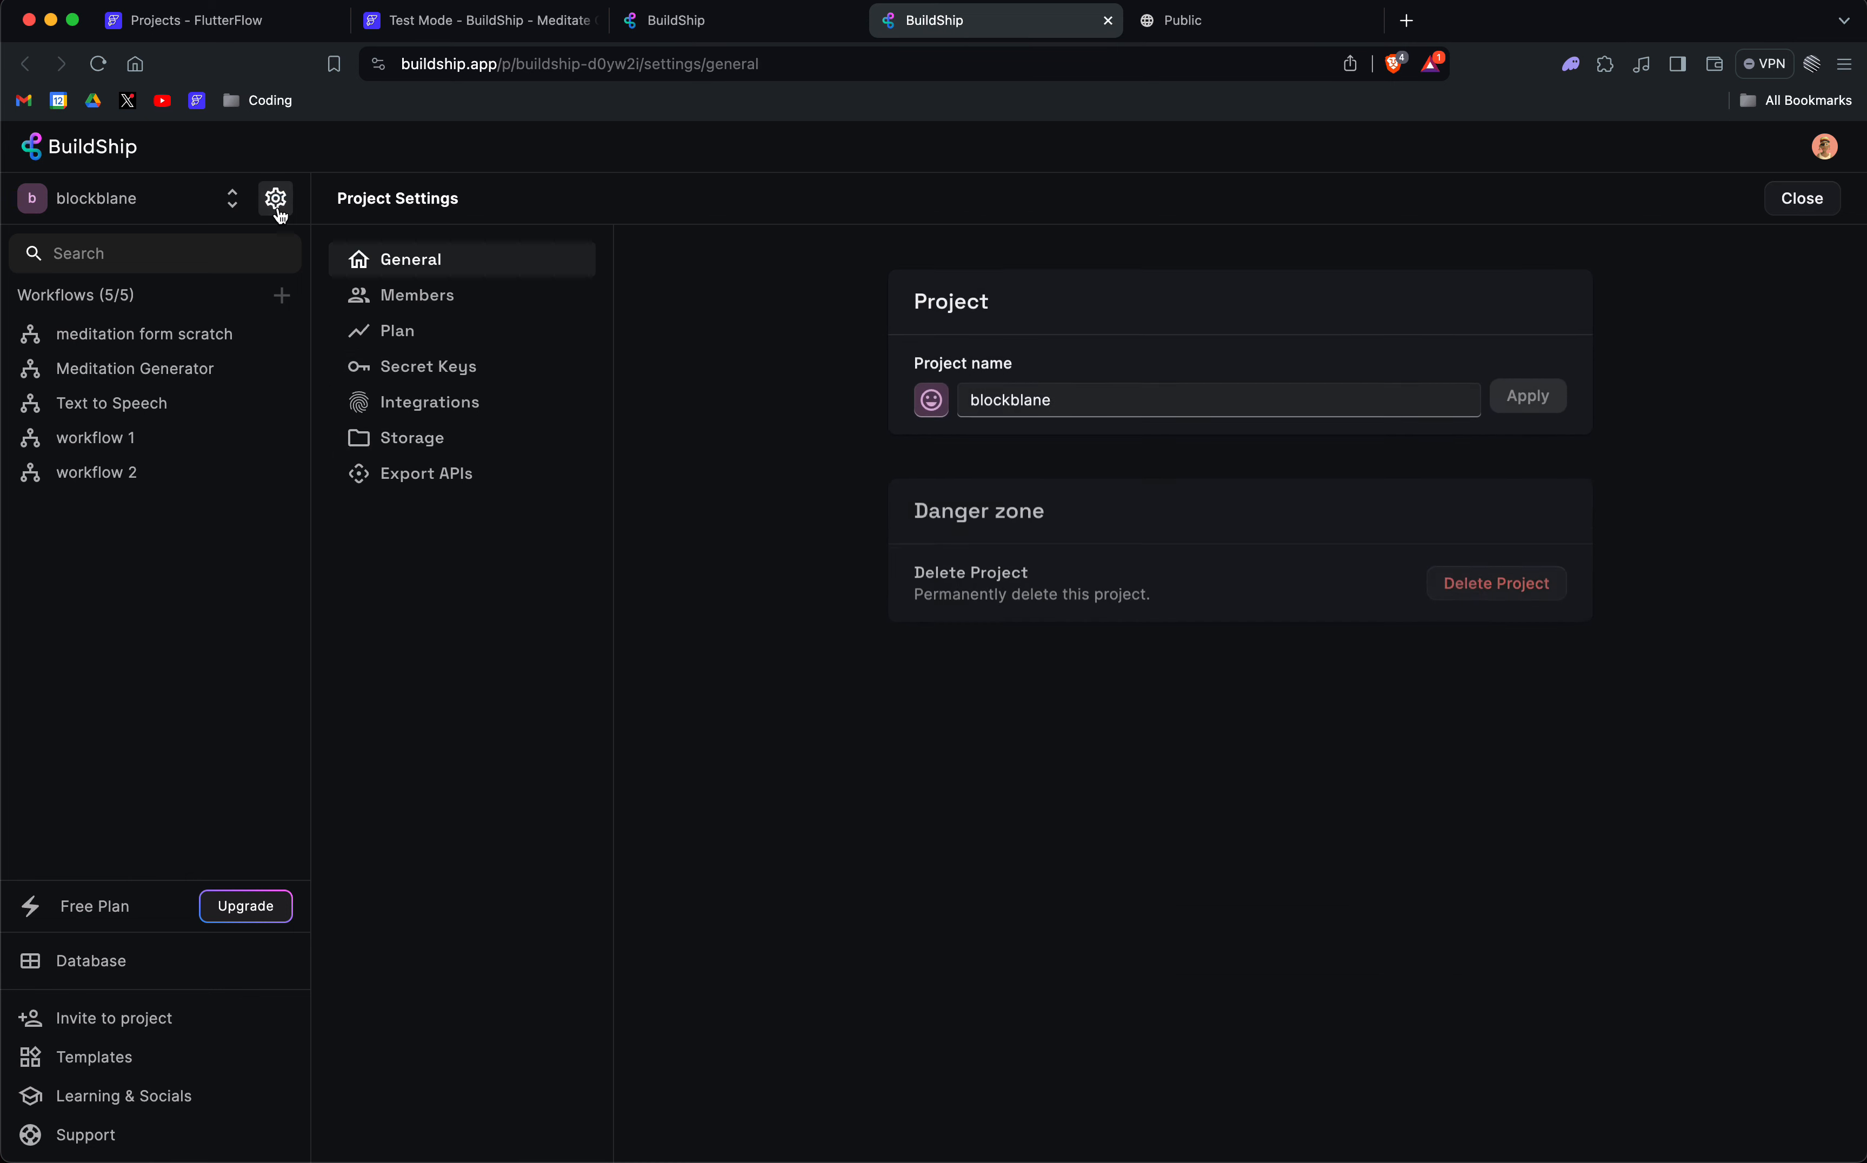
click(432, 445)
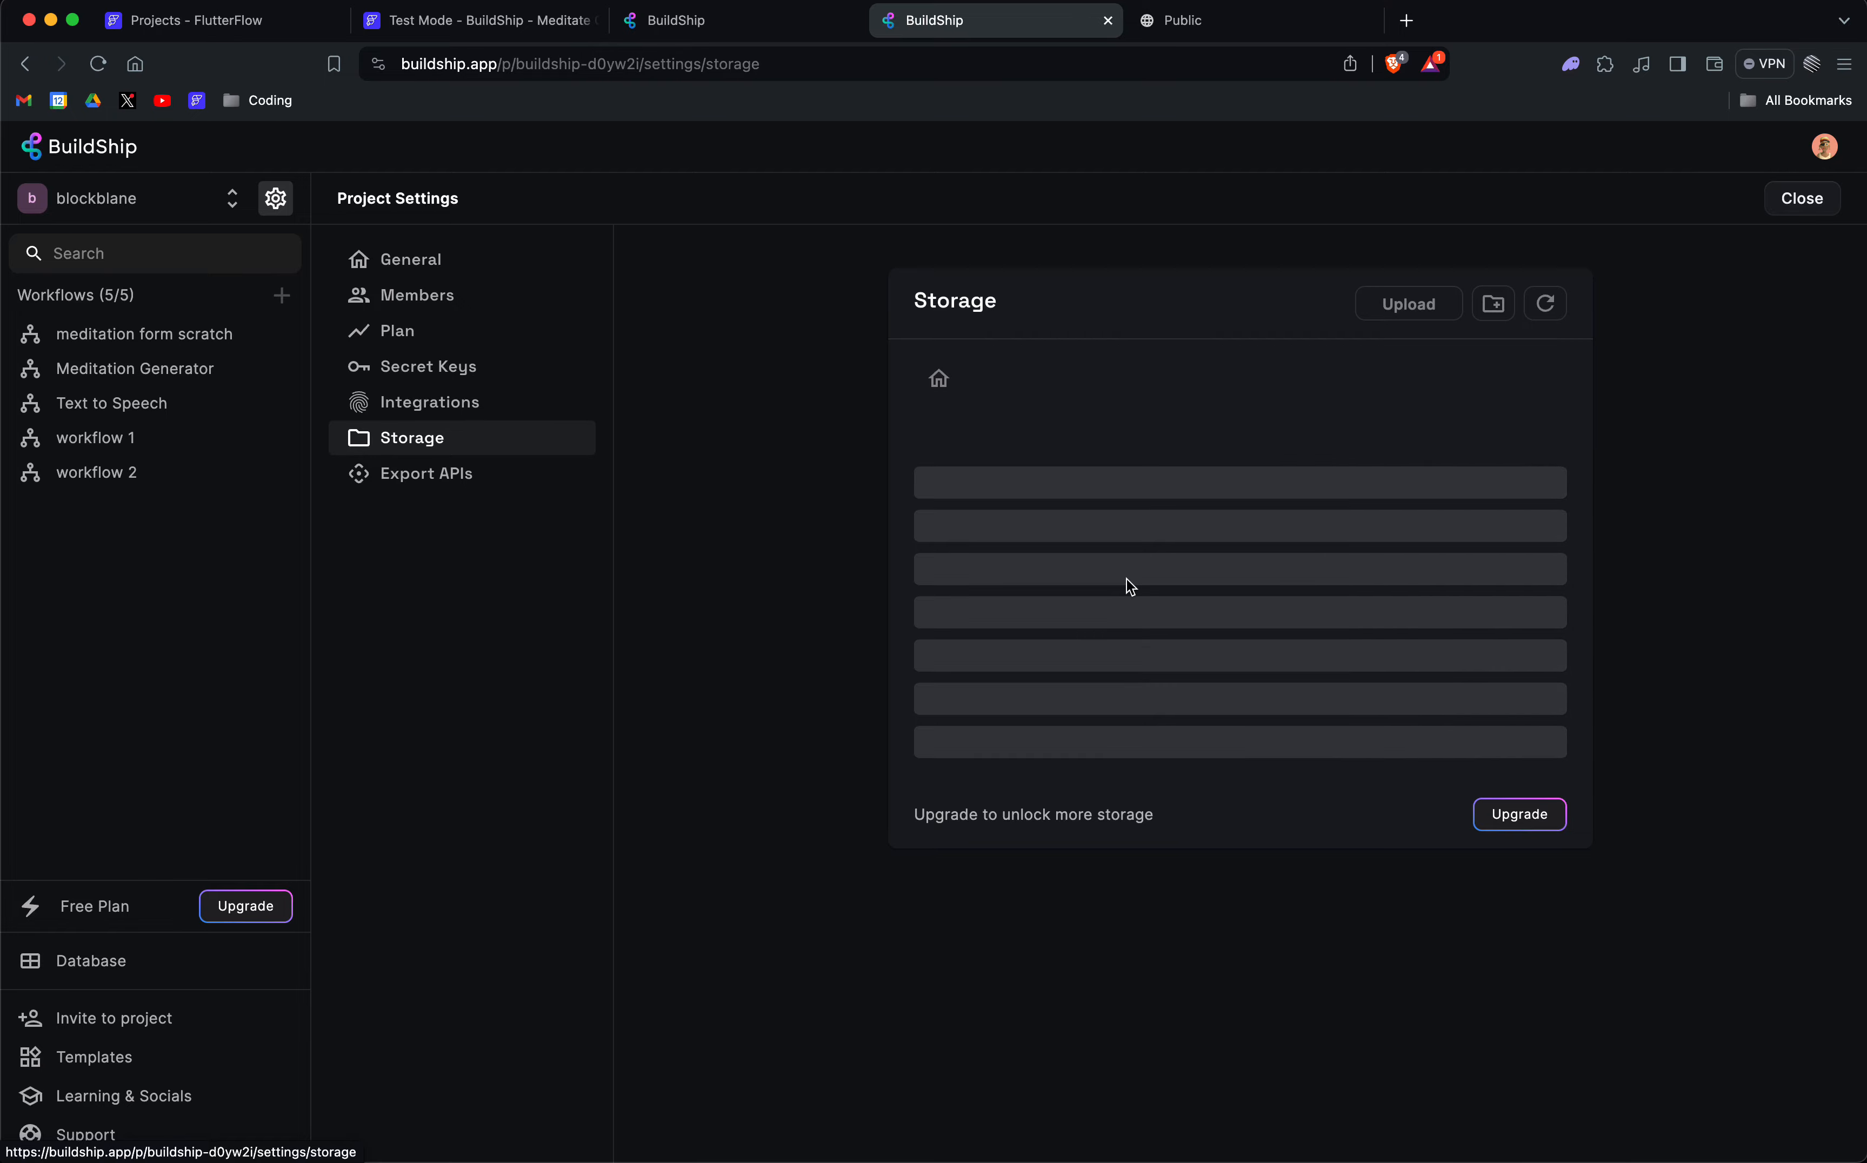
scroll(1128, 587, down, 8)
scroll(1128, 587, up, 6)
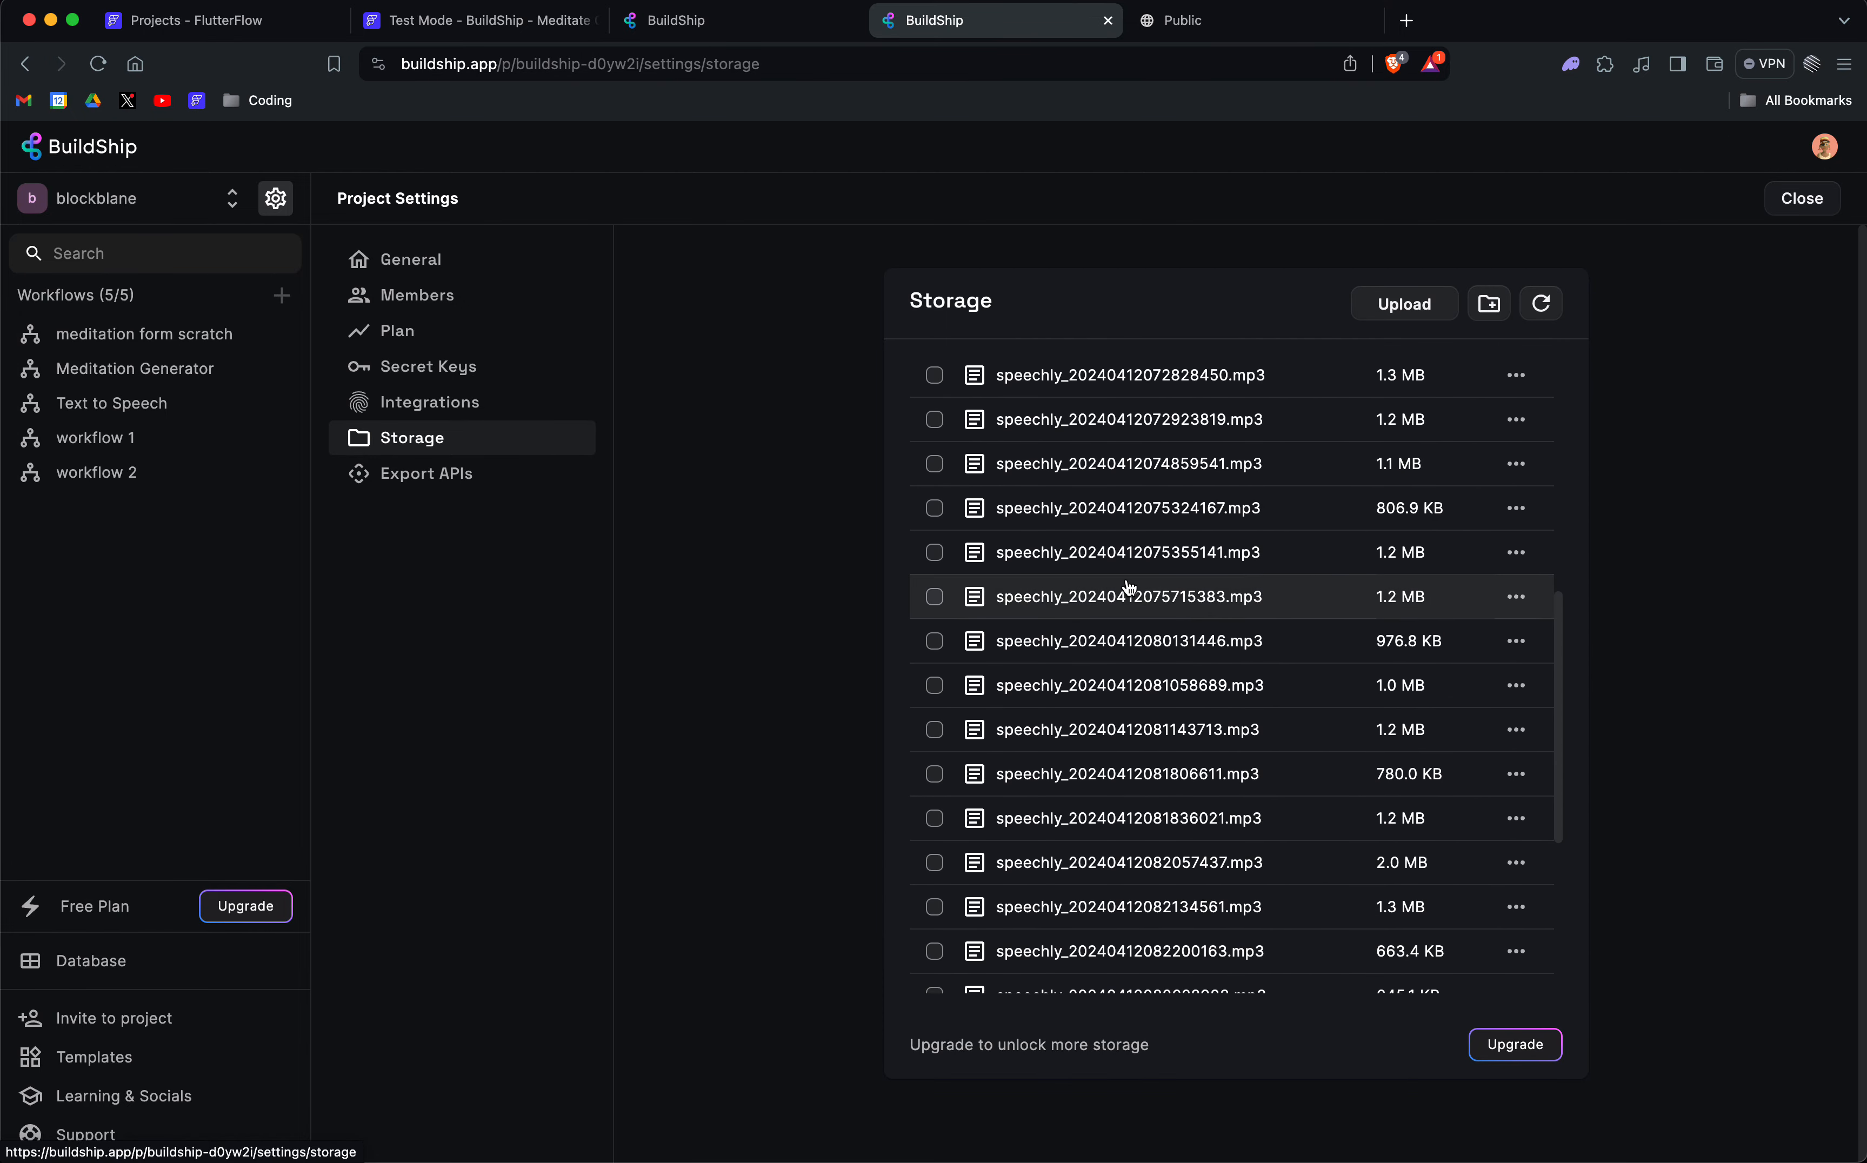
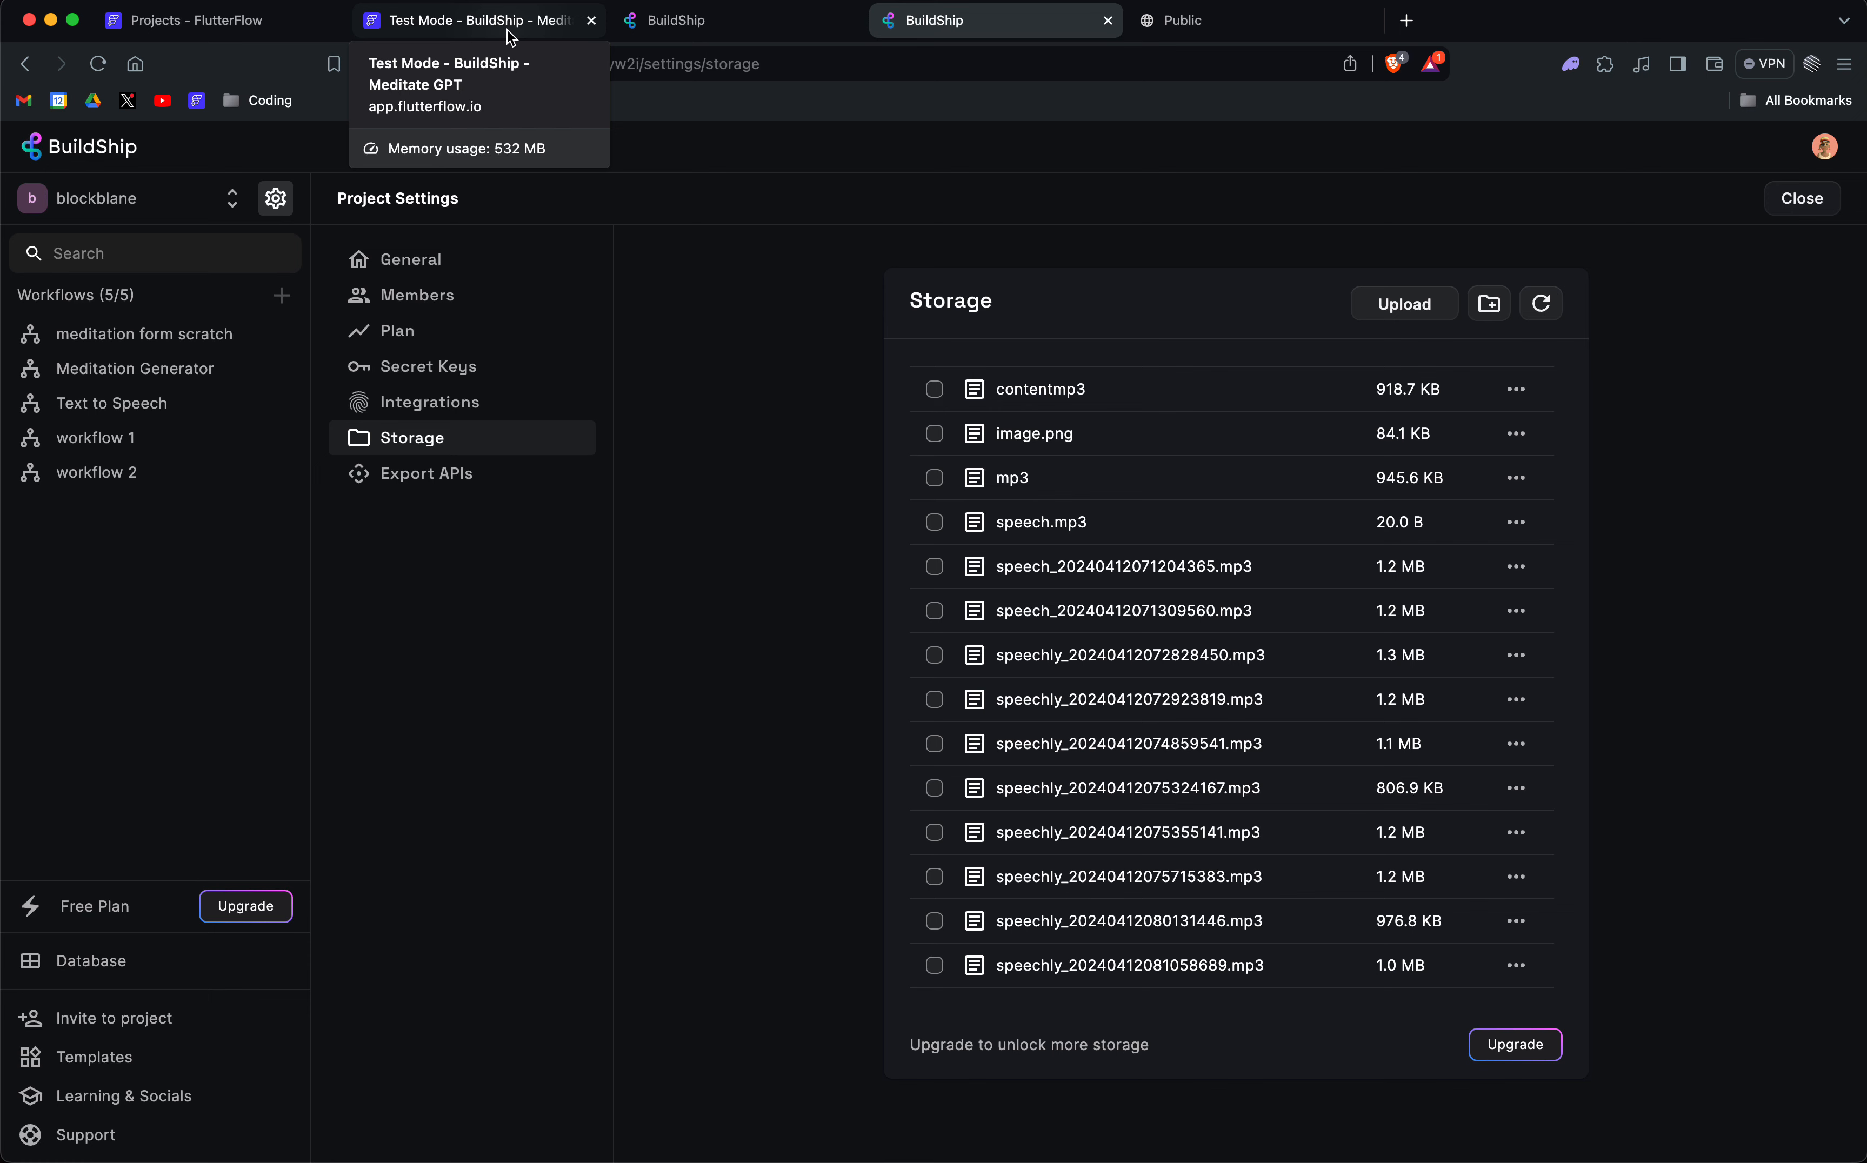
Return to the Meditation Generator workflow and examine how the Upload Base64 File node's code adds a timestamp to the file name.
click(711, 20)
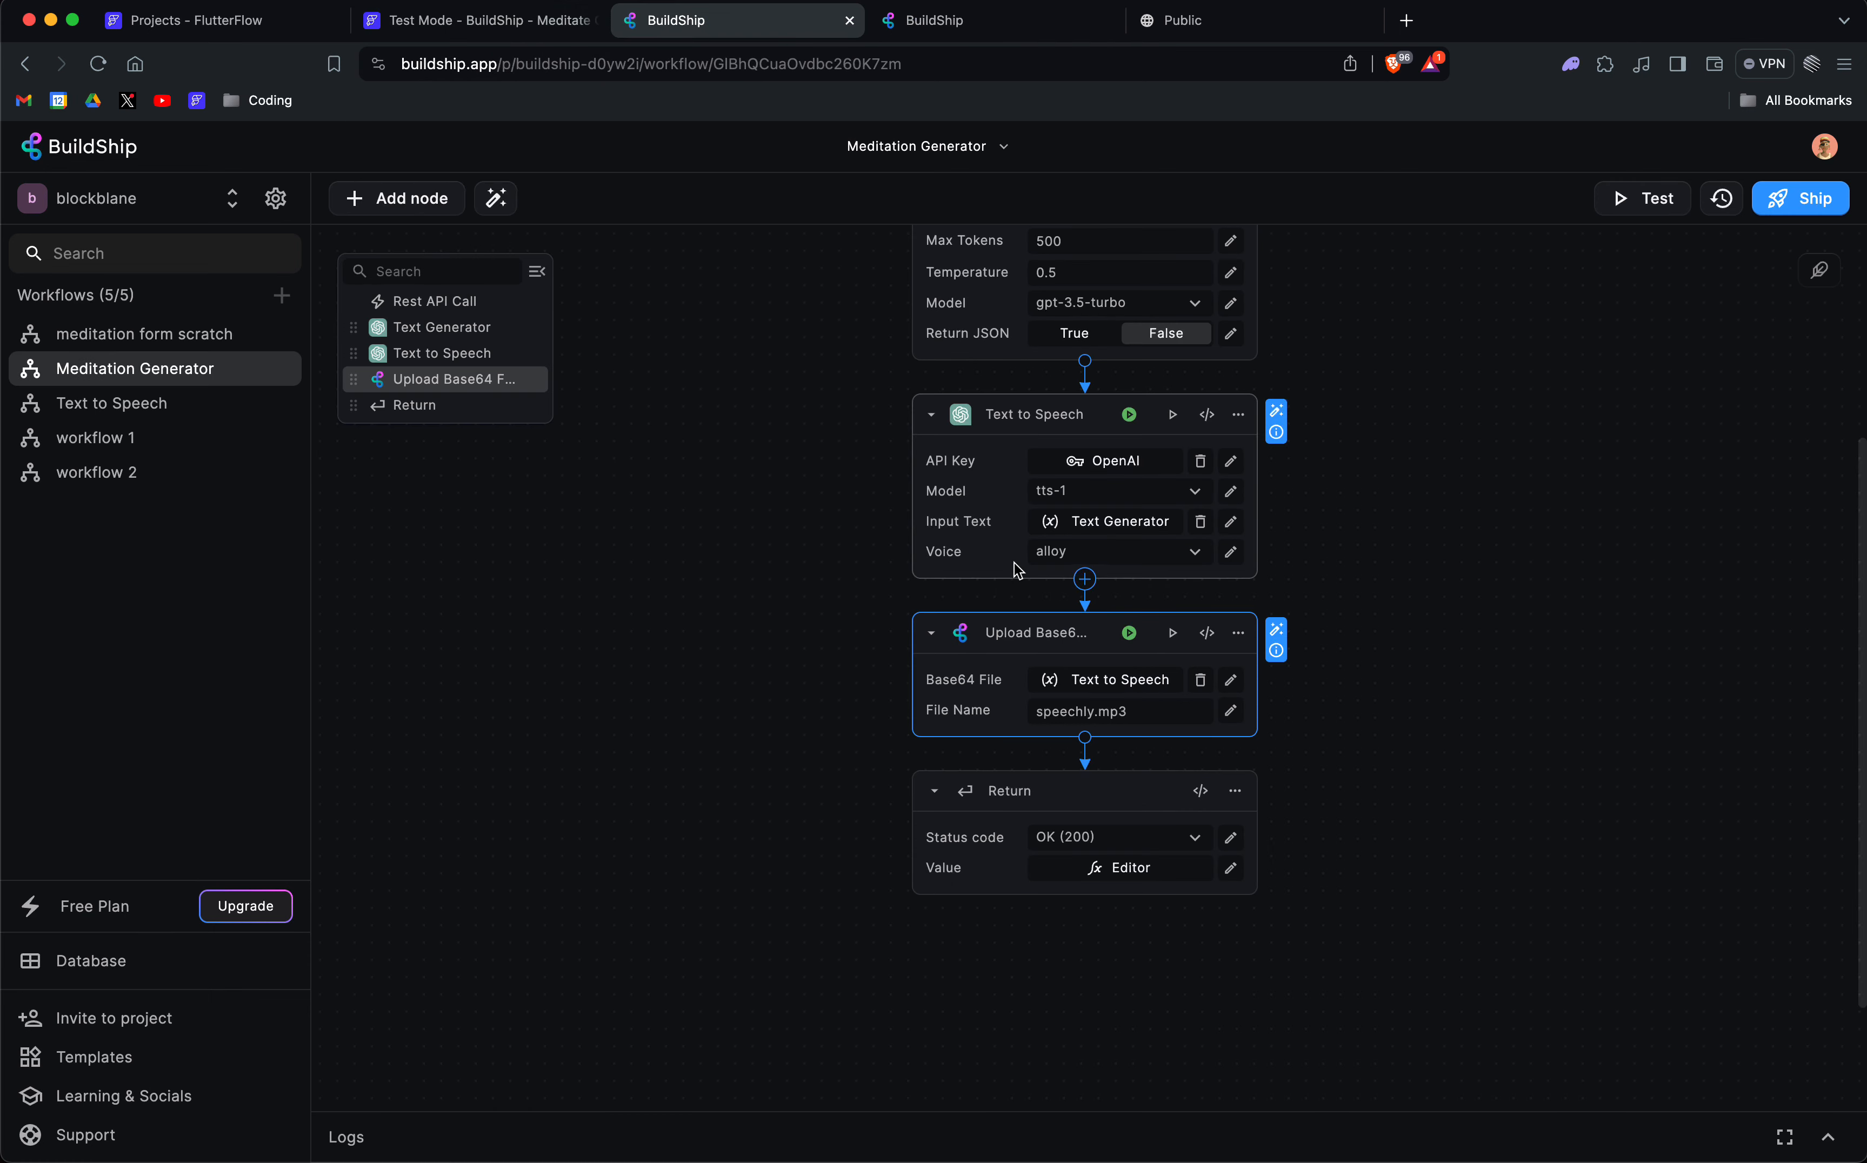
click(1196, 637)
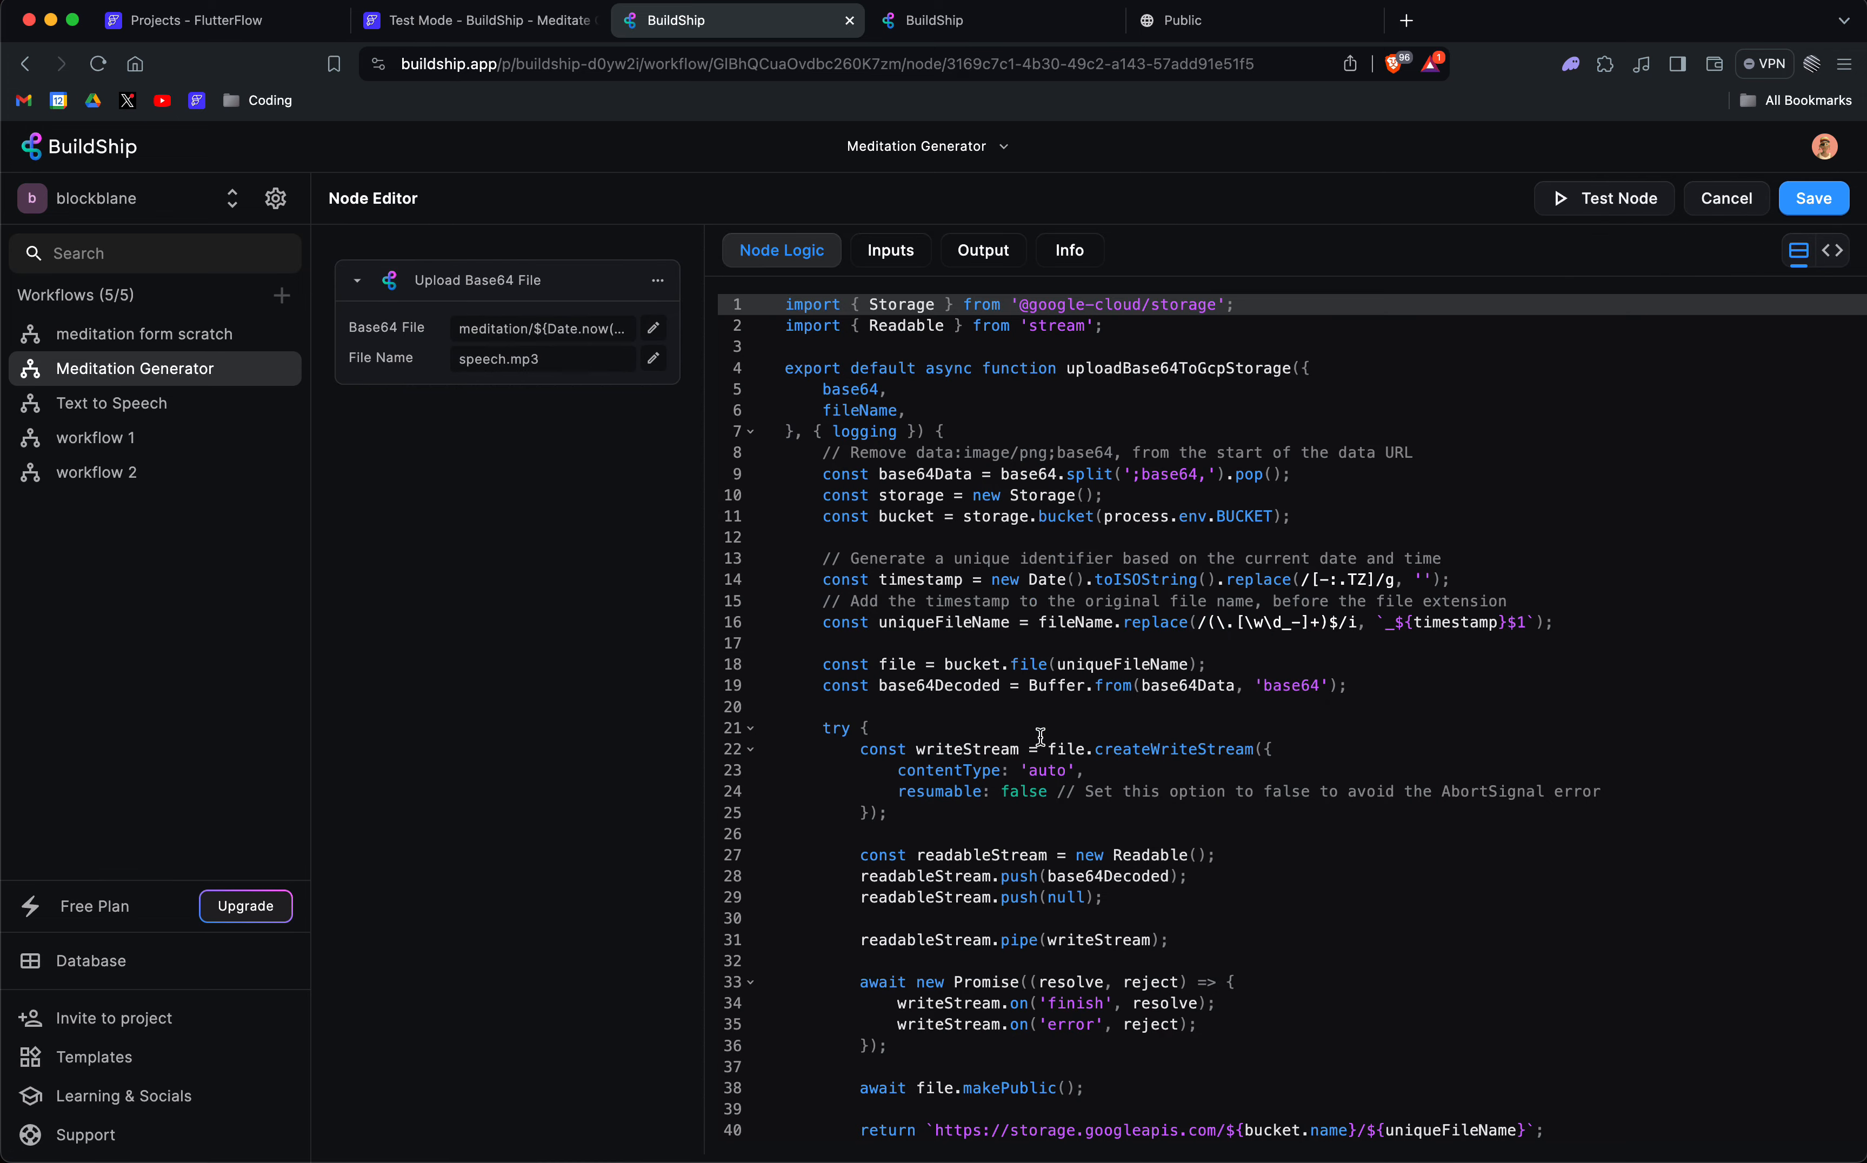
scroll(1040, 737, down, 3)
scroll(1041, 737, down, 1)
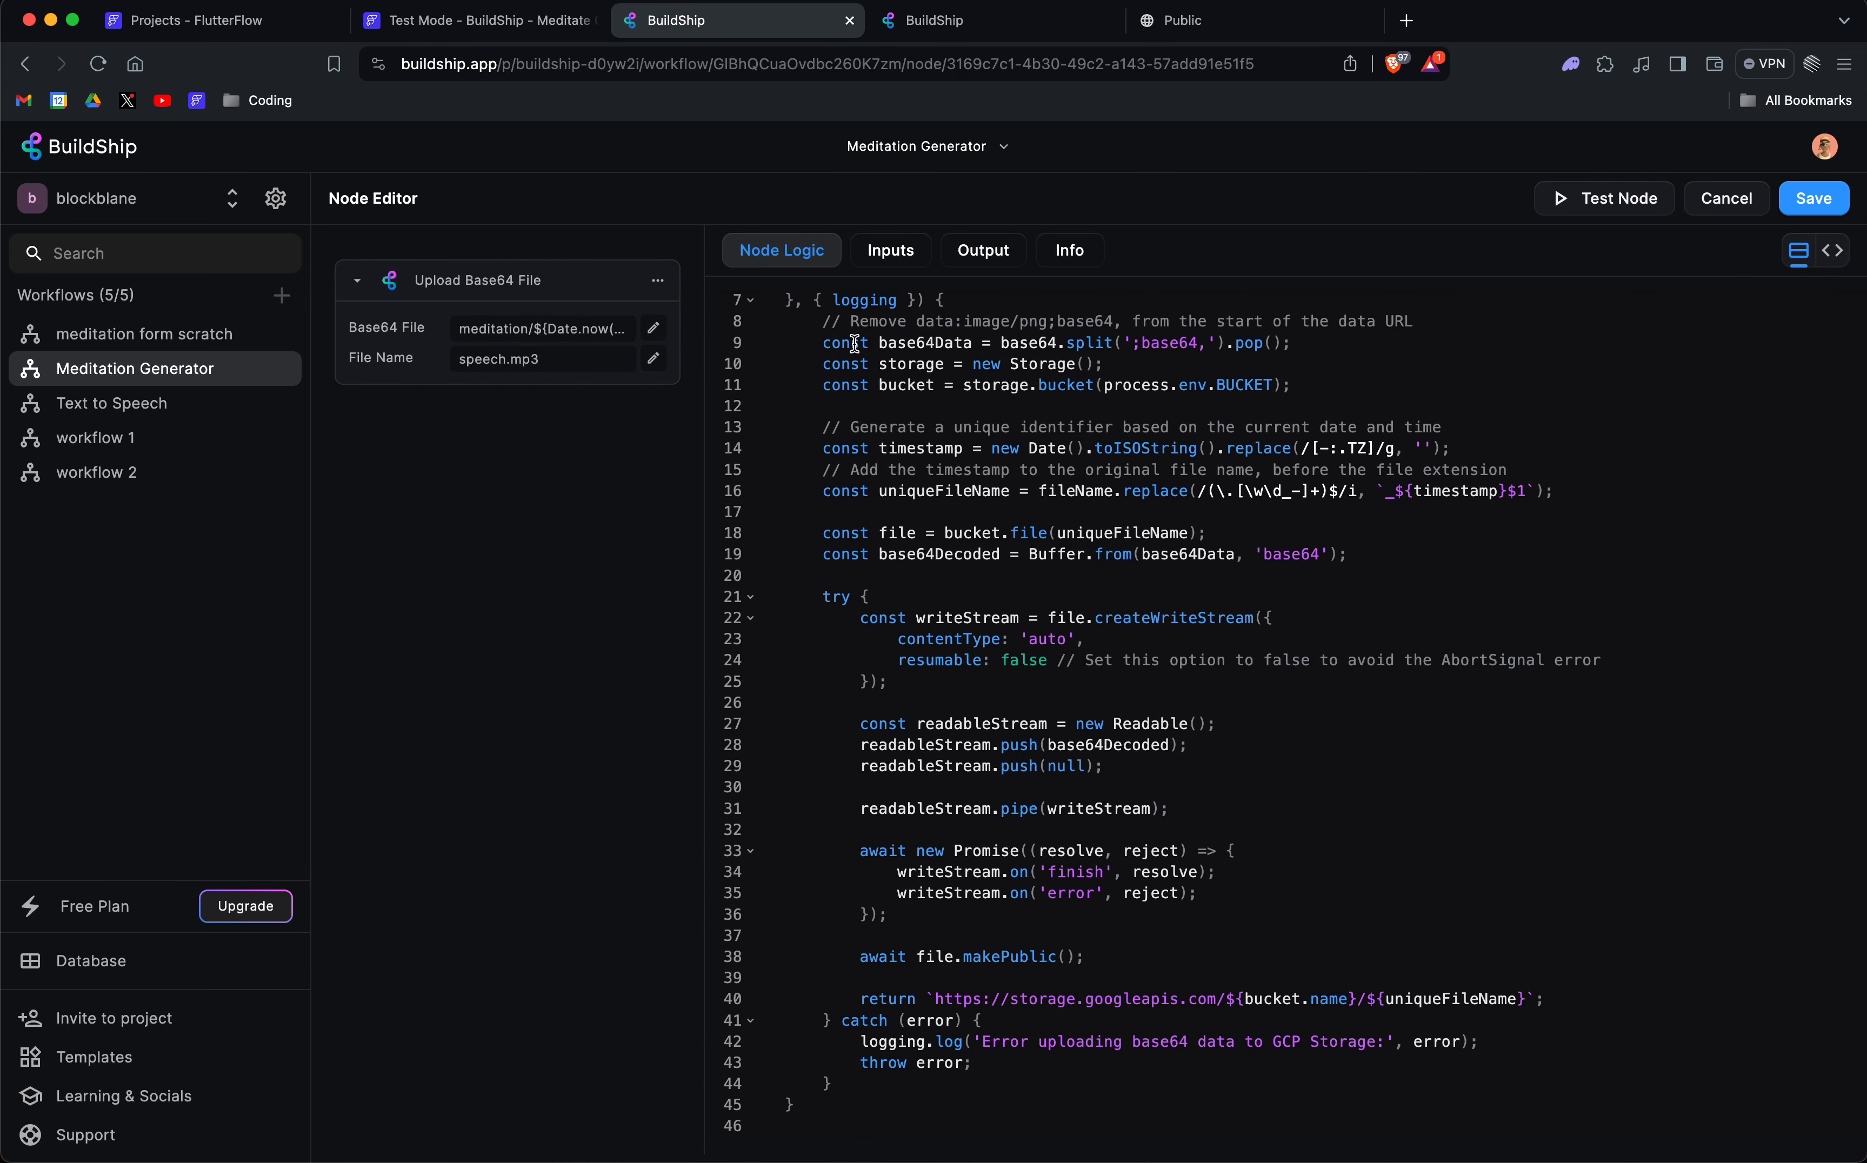
scroll(1028, 361, up, 4)
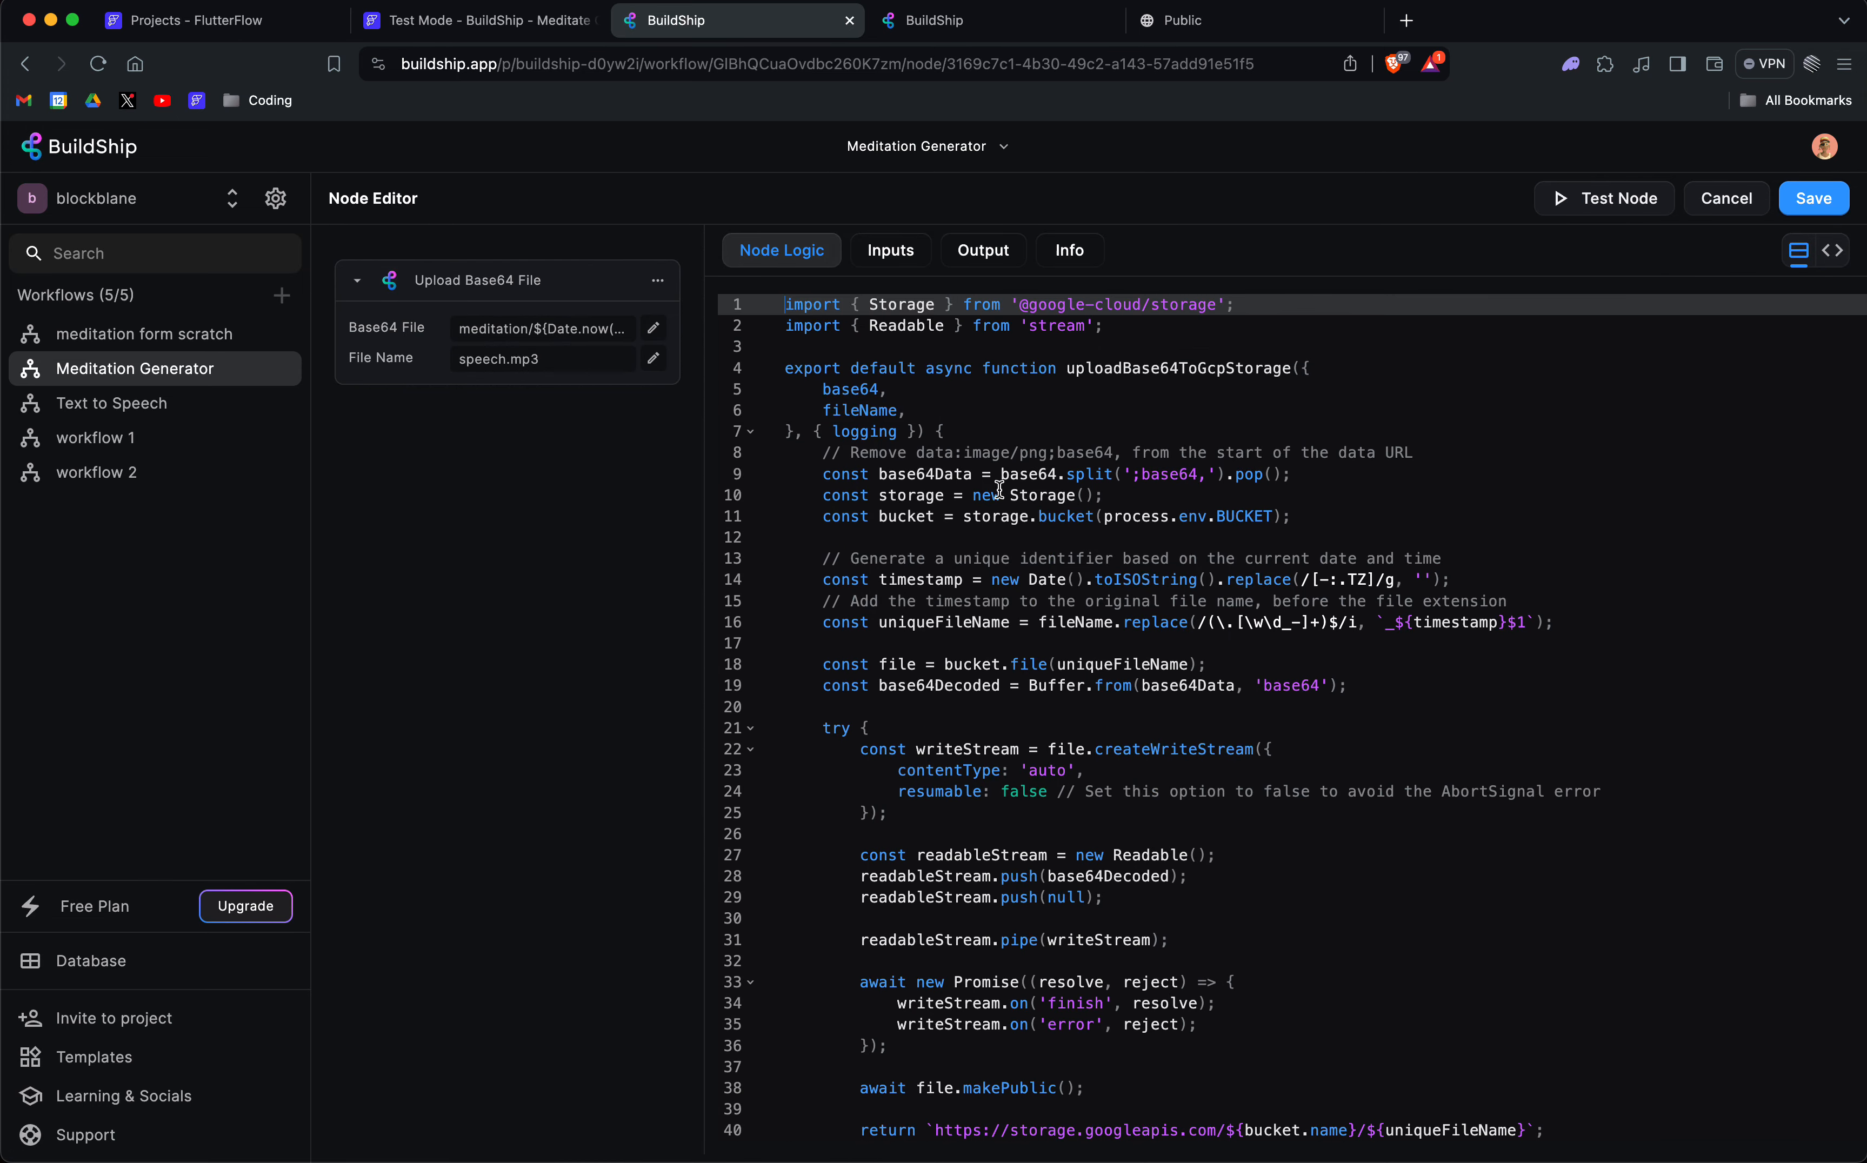
click(838, 408)
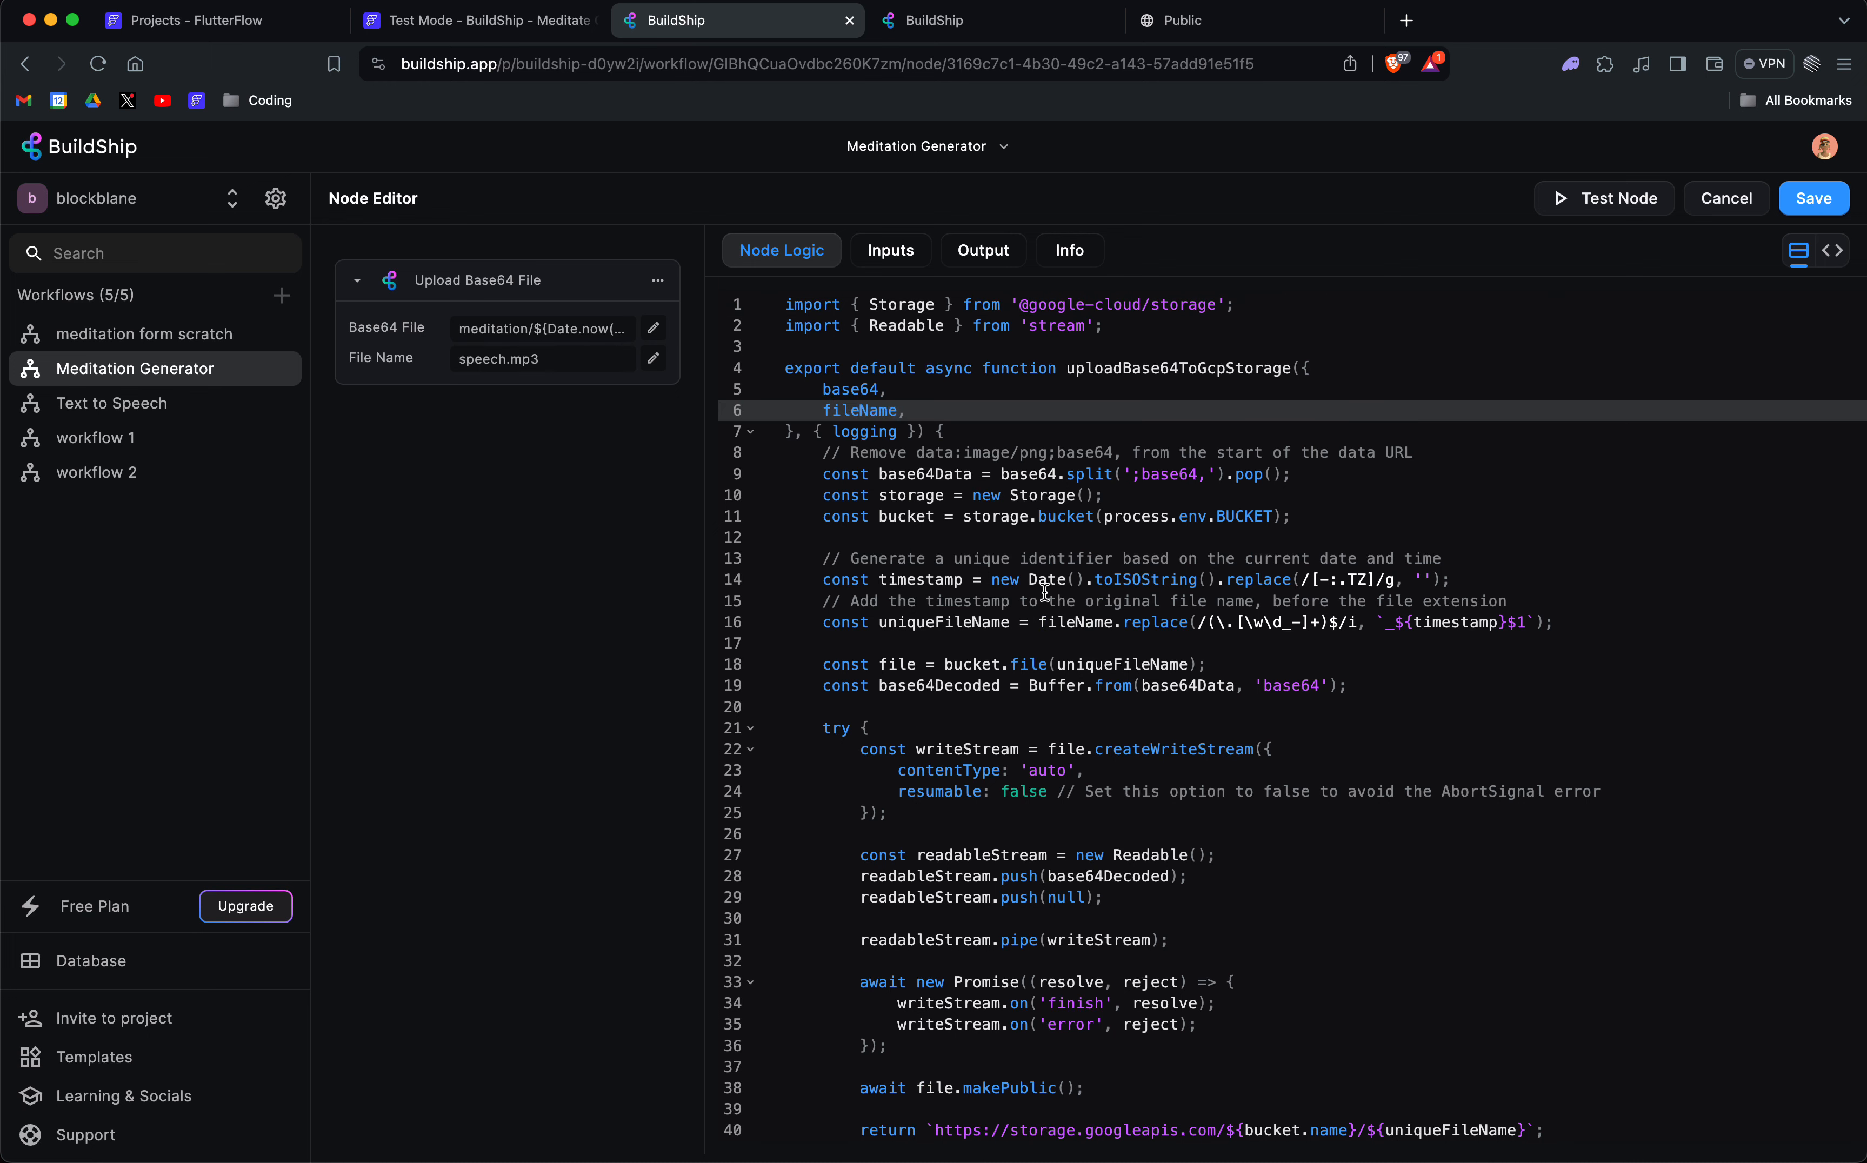
scroll(1044, 592, down, 1)
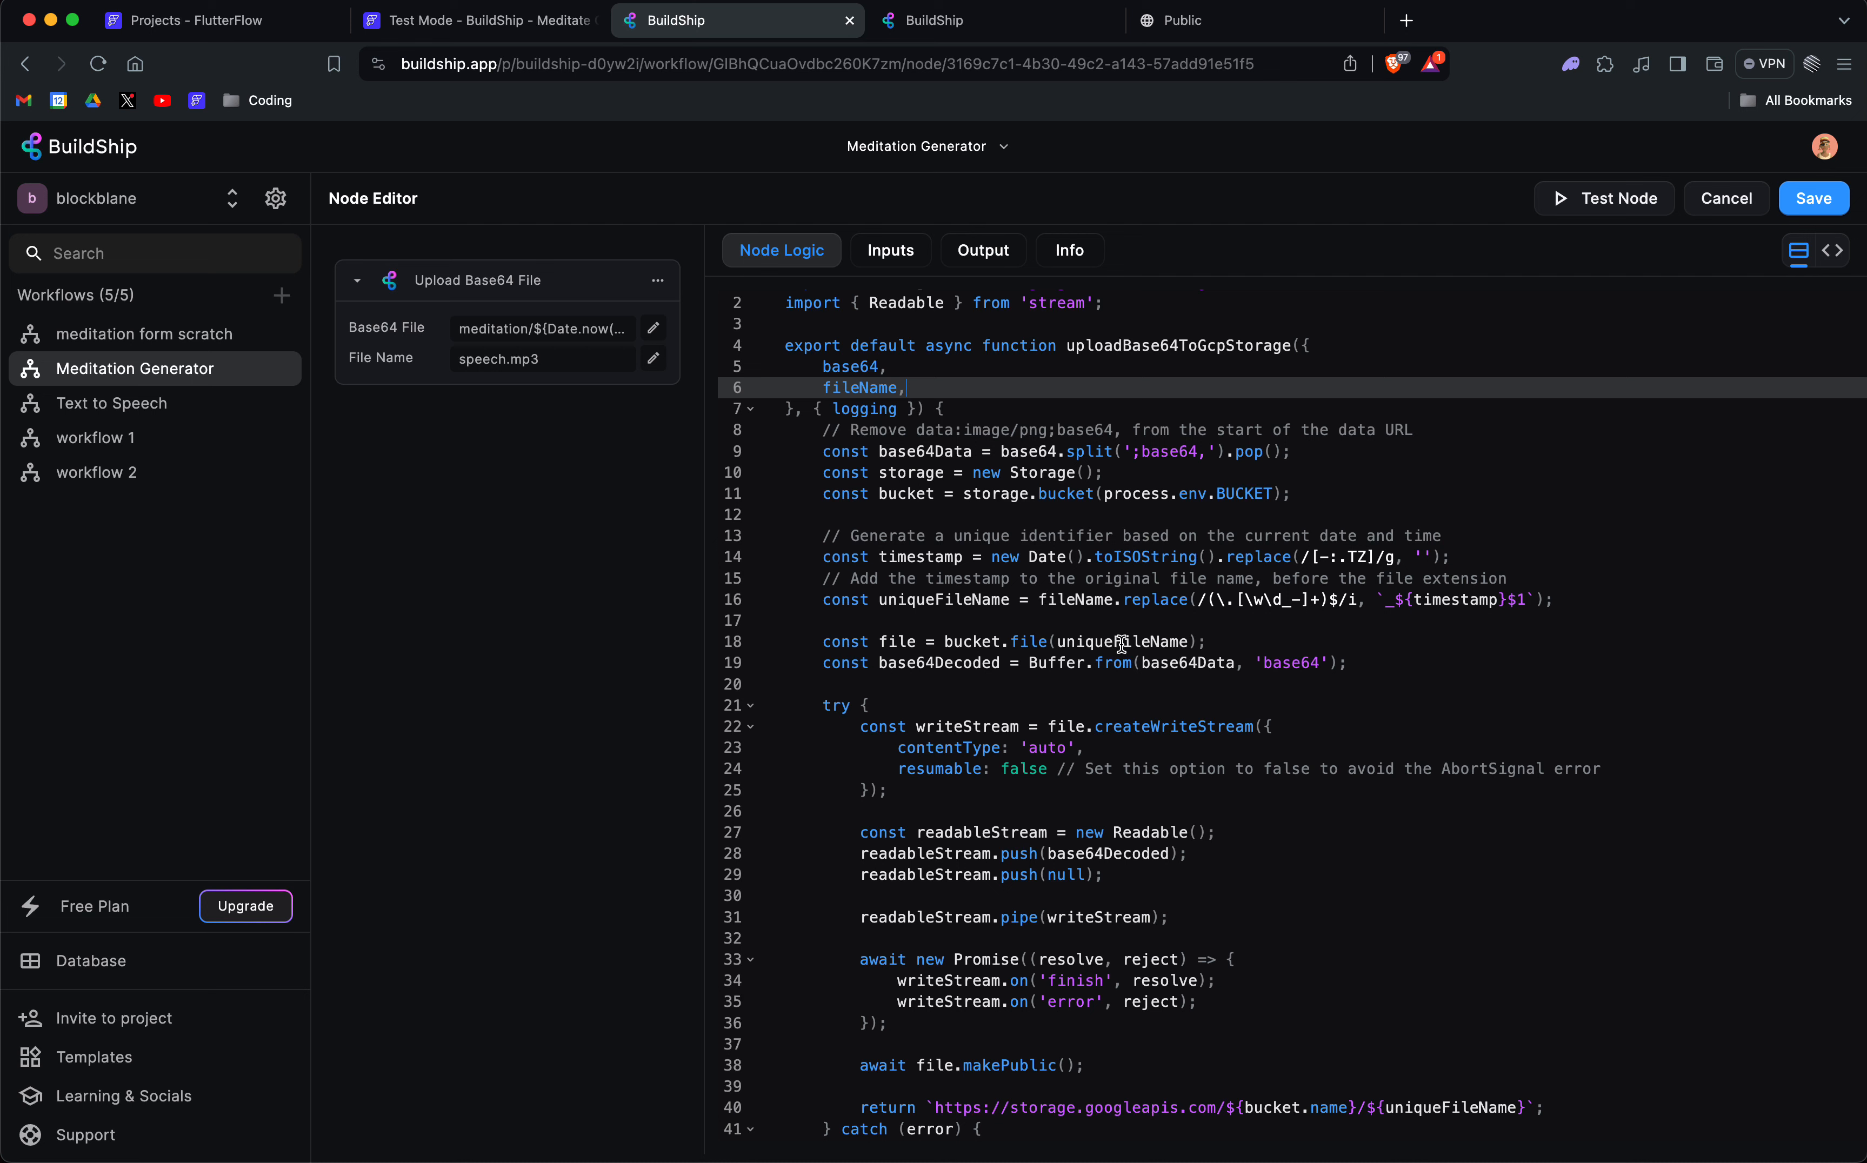
click(1394, 600)
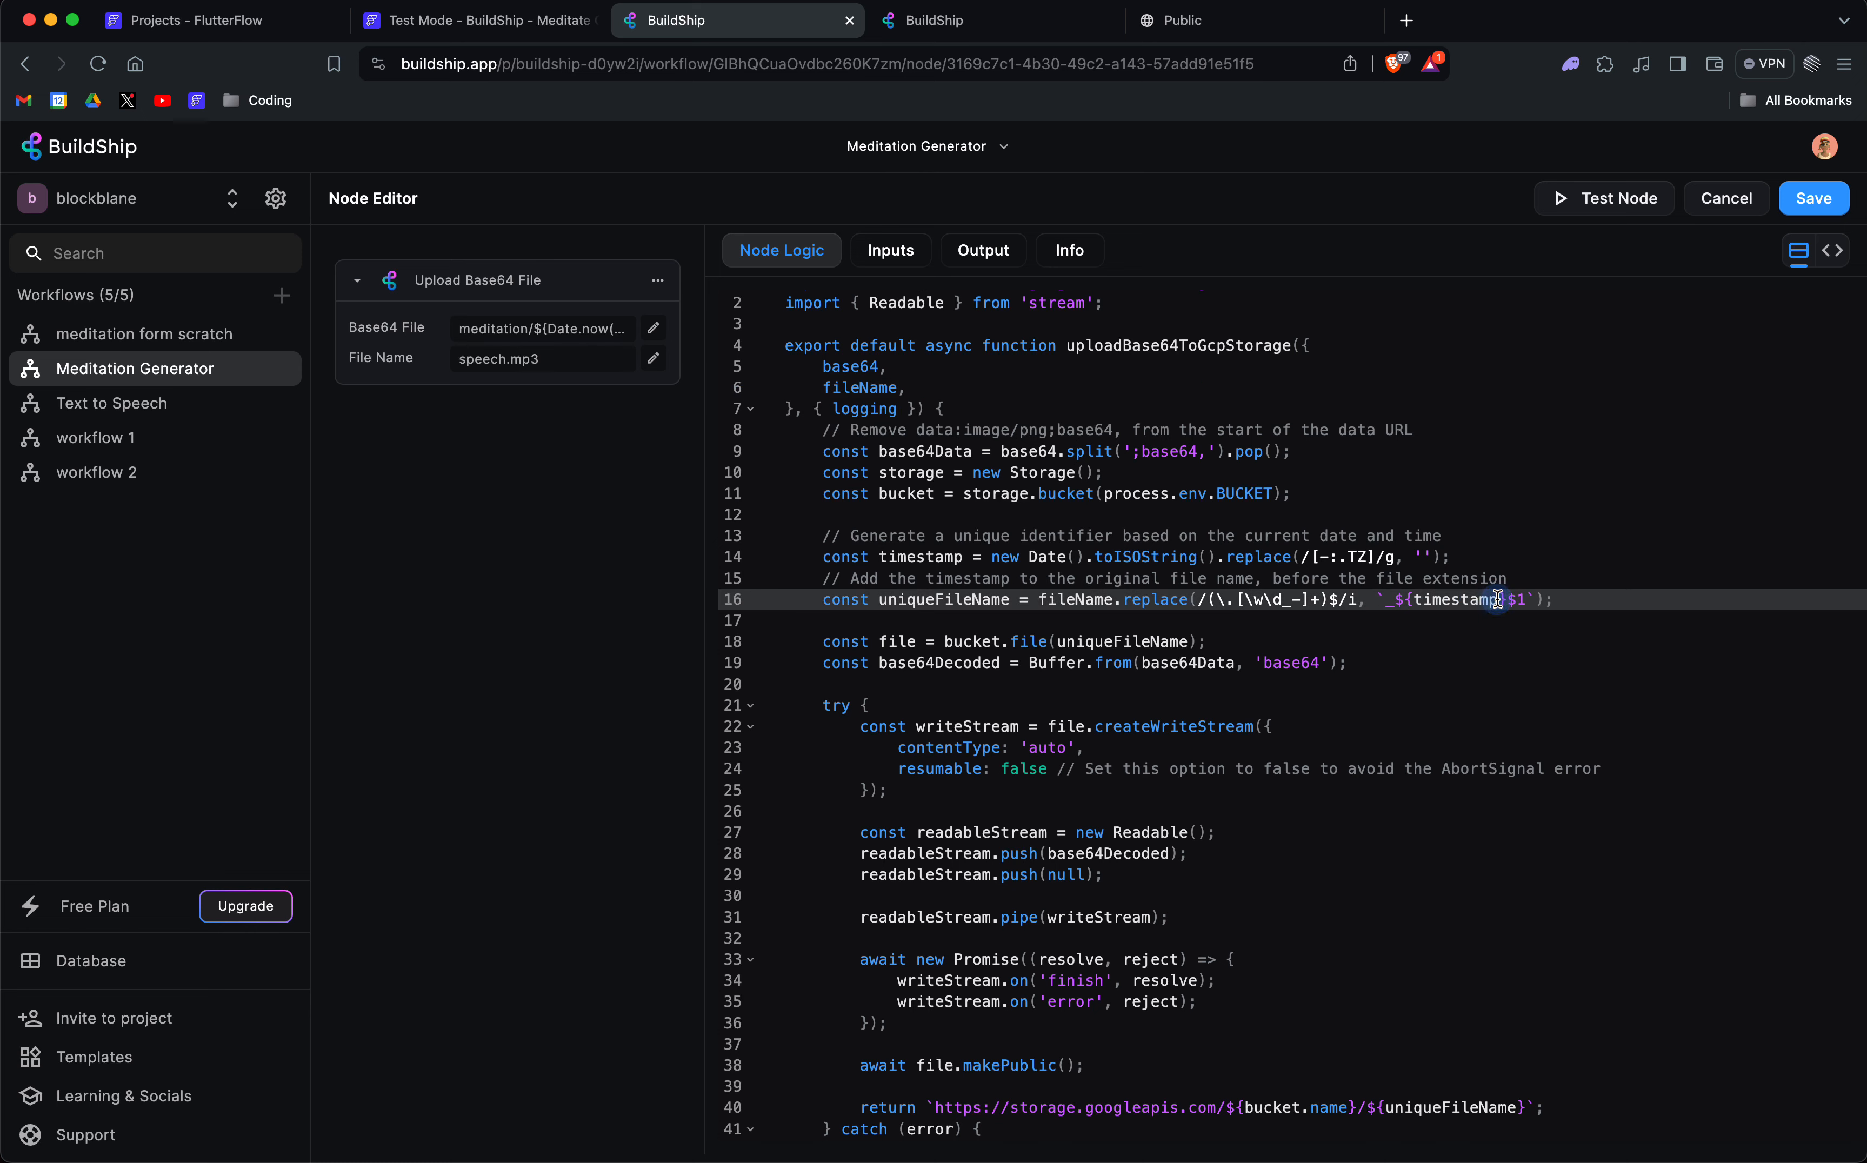
click(1498, 690)
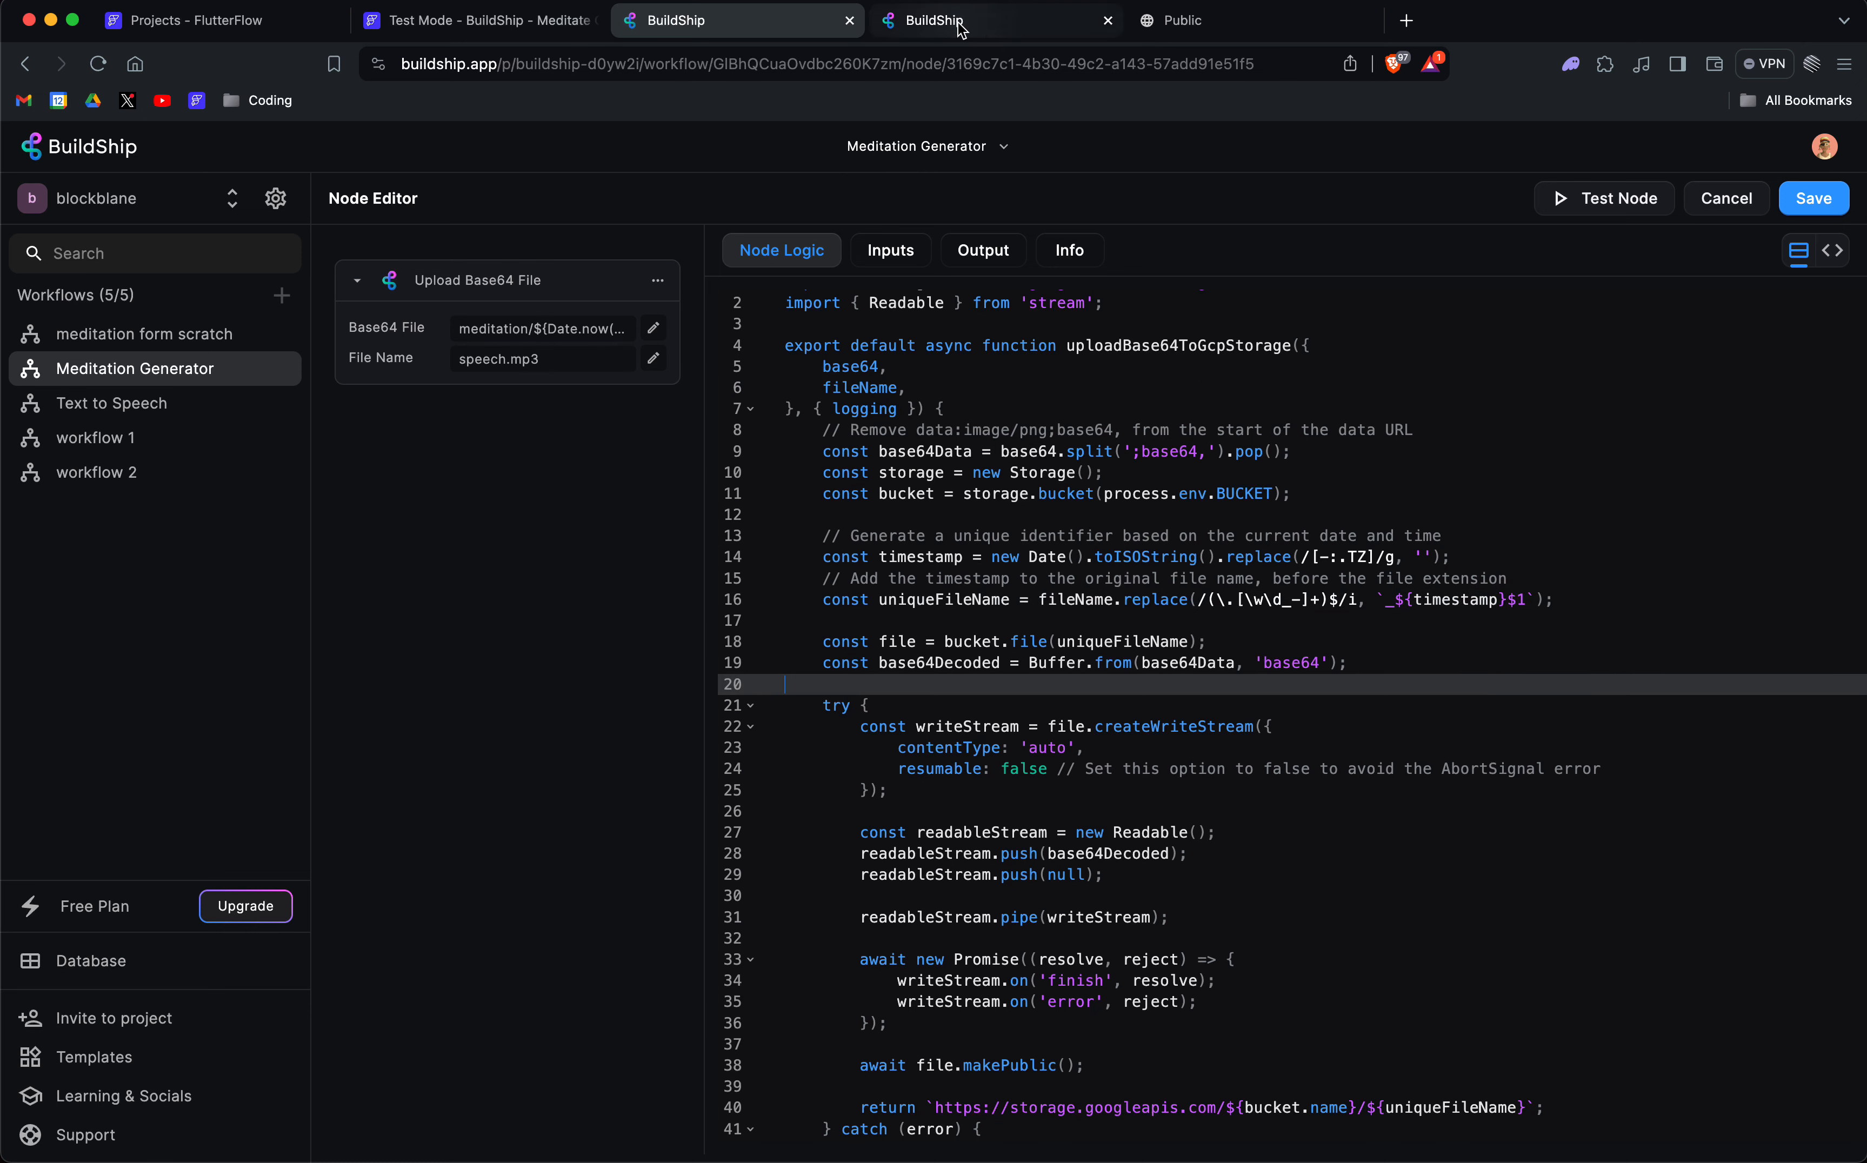
Look through the timestamped MP3 files in Storage, then return to the workflow and close the Upload Base64 File code without saving.
click(936, 20)
scroll(967, 467, down, 2)
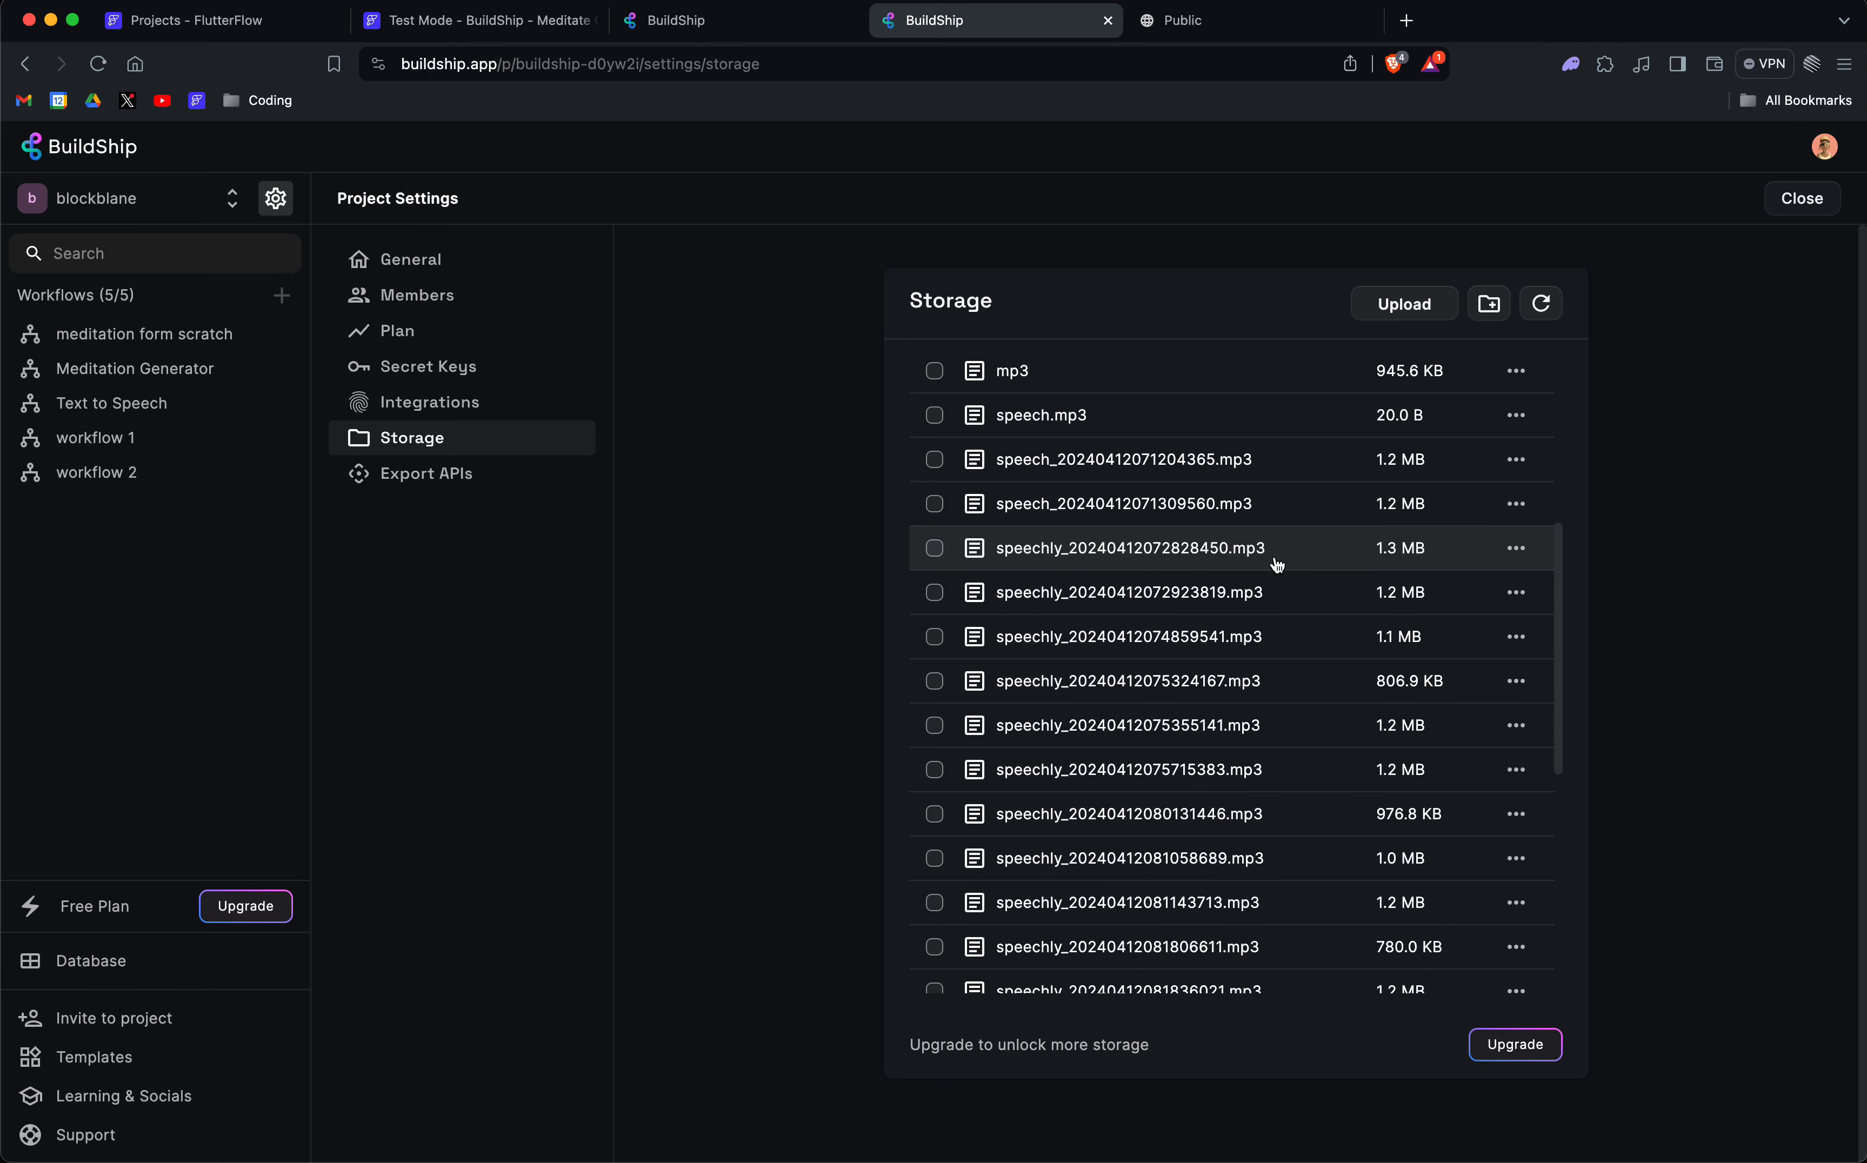
click(666, 20)
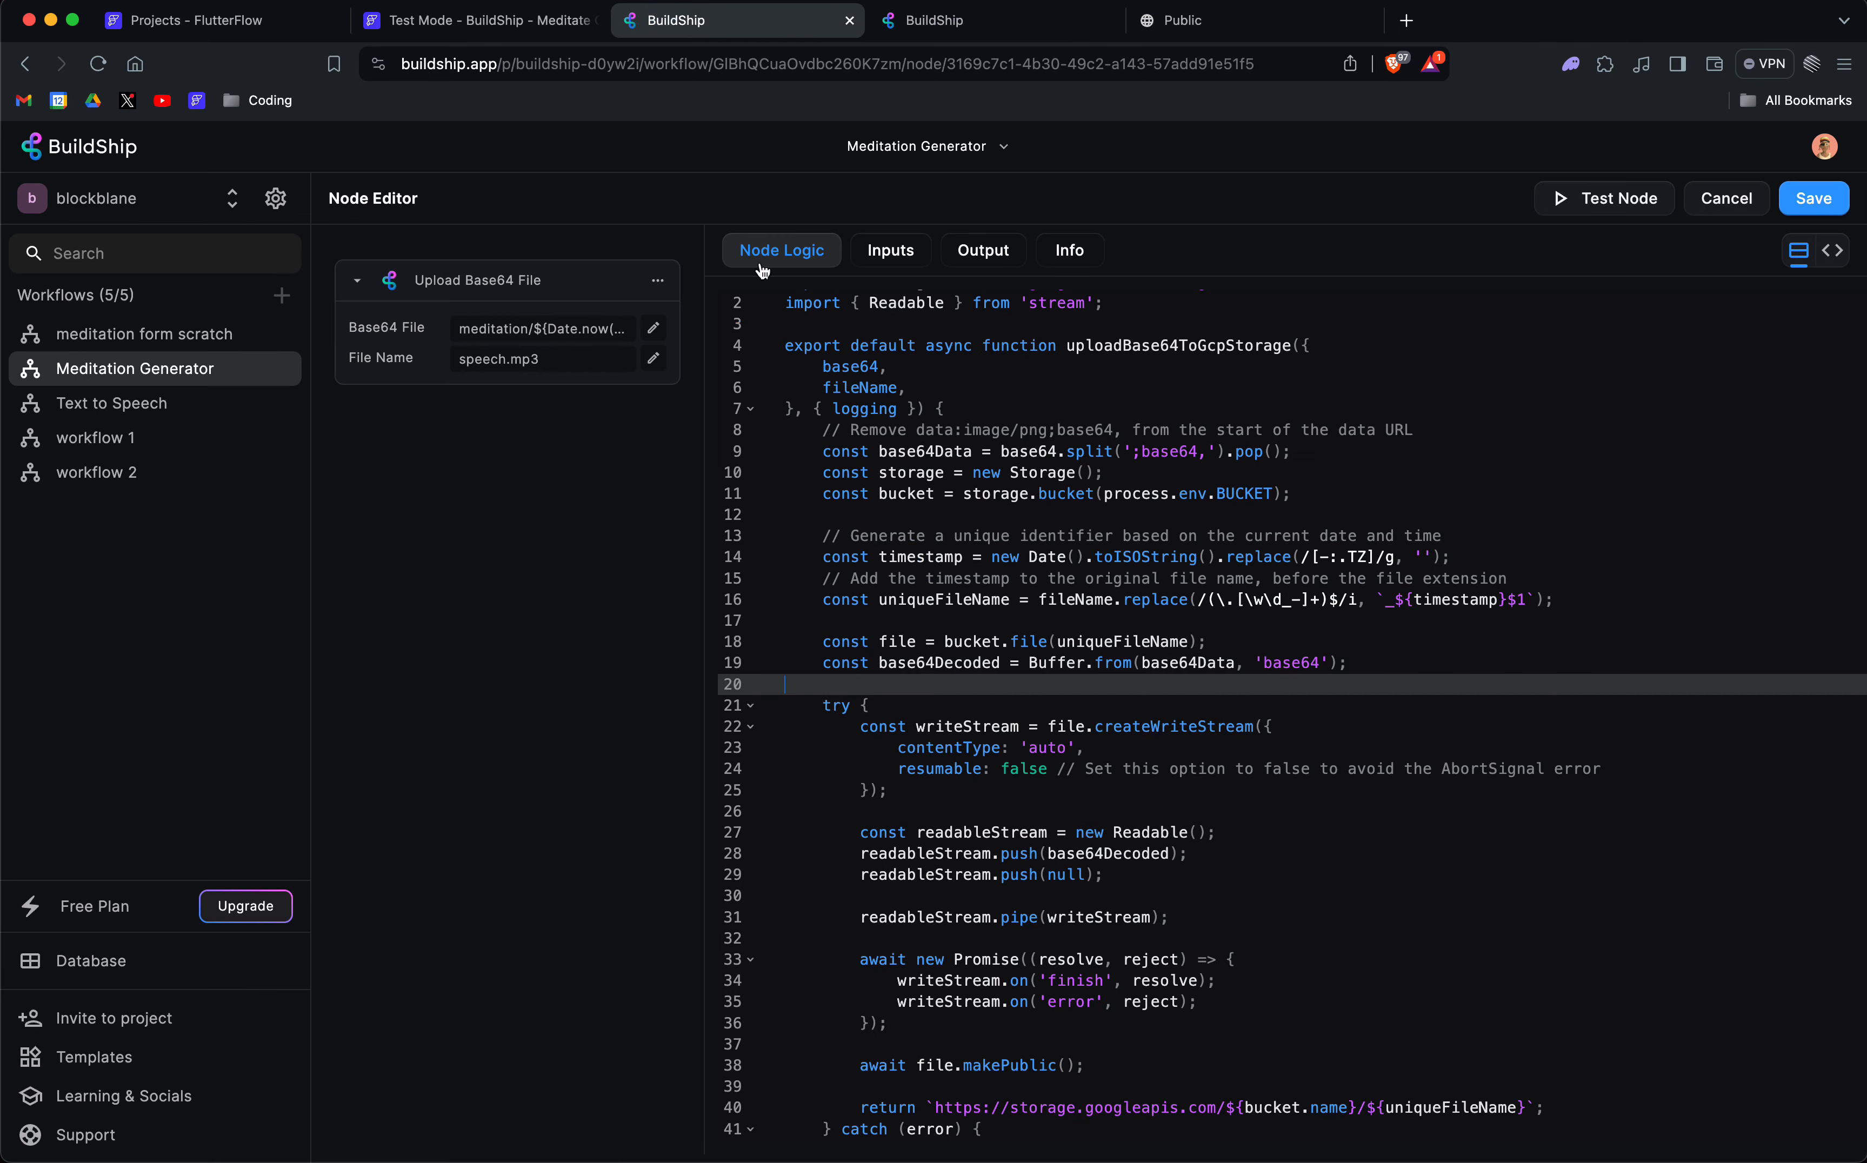
click(1727, 198)
scroll(1096, 789, down, 3)
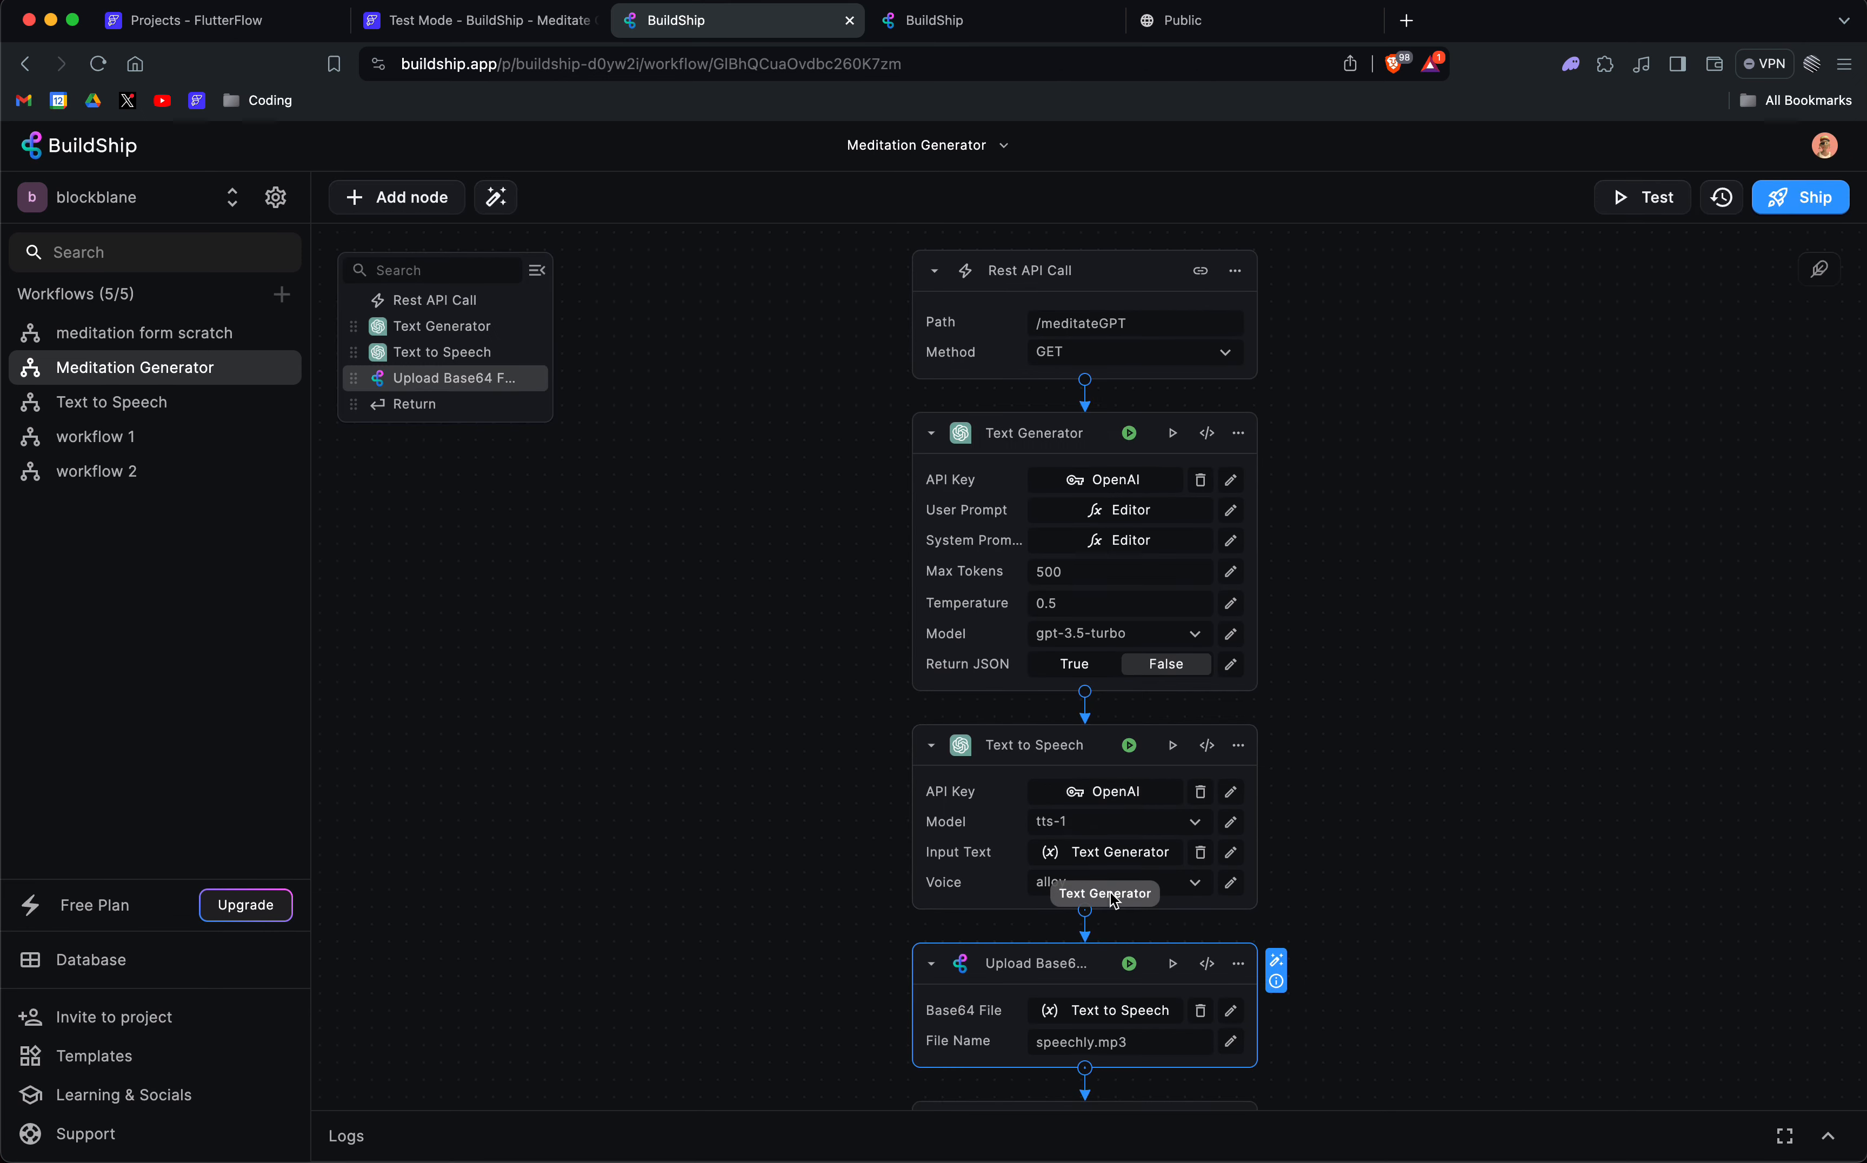
Reopen the Upload Base64 File node's logic code and examine how the fileName parameter is used.
scroll(1509, 825, down, 3)
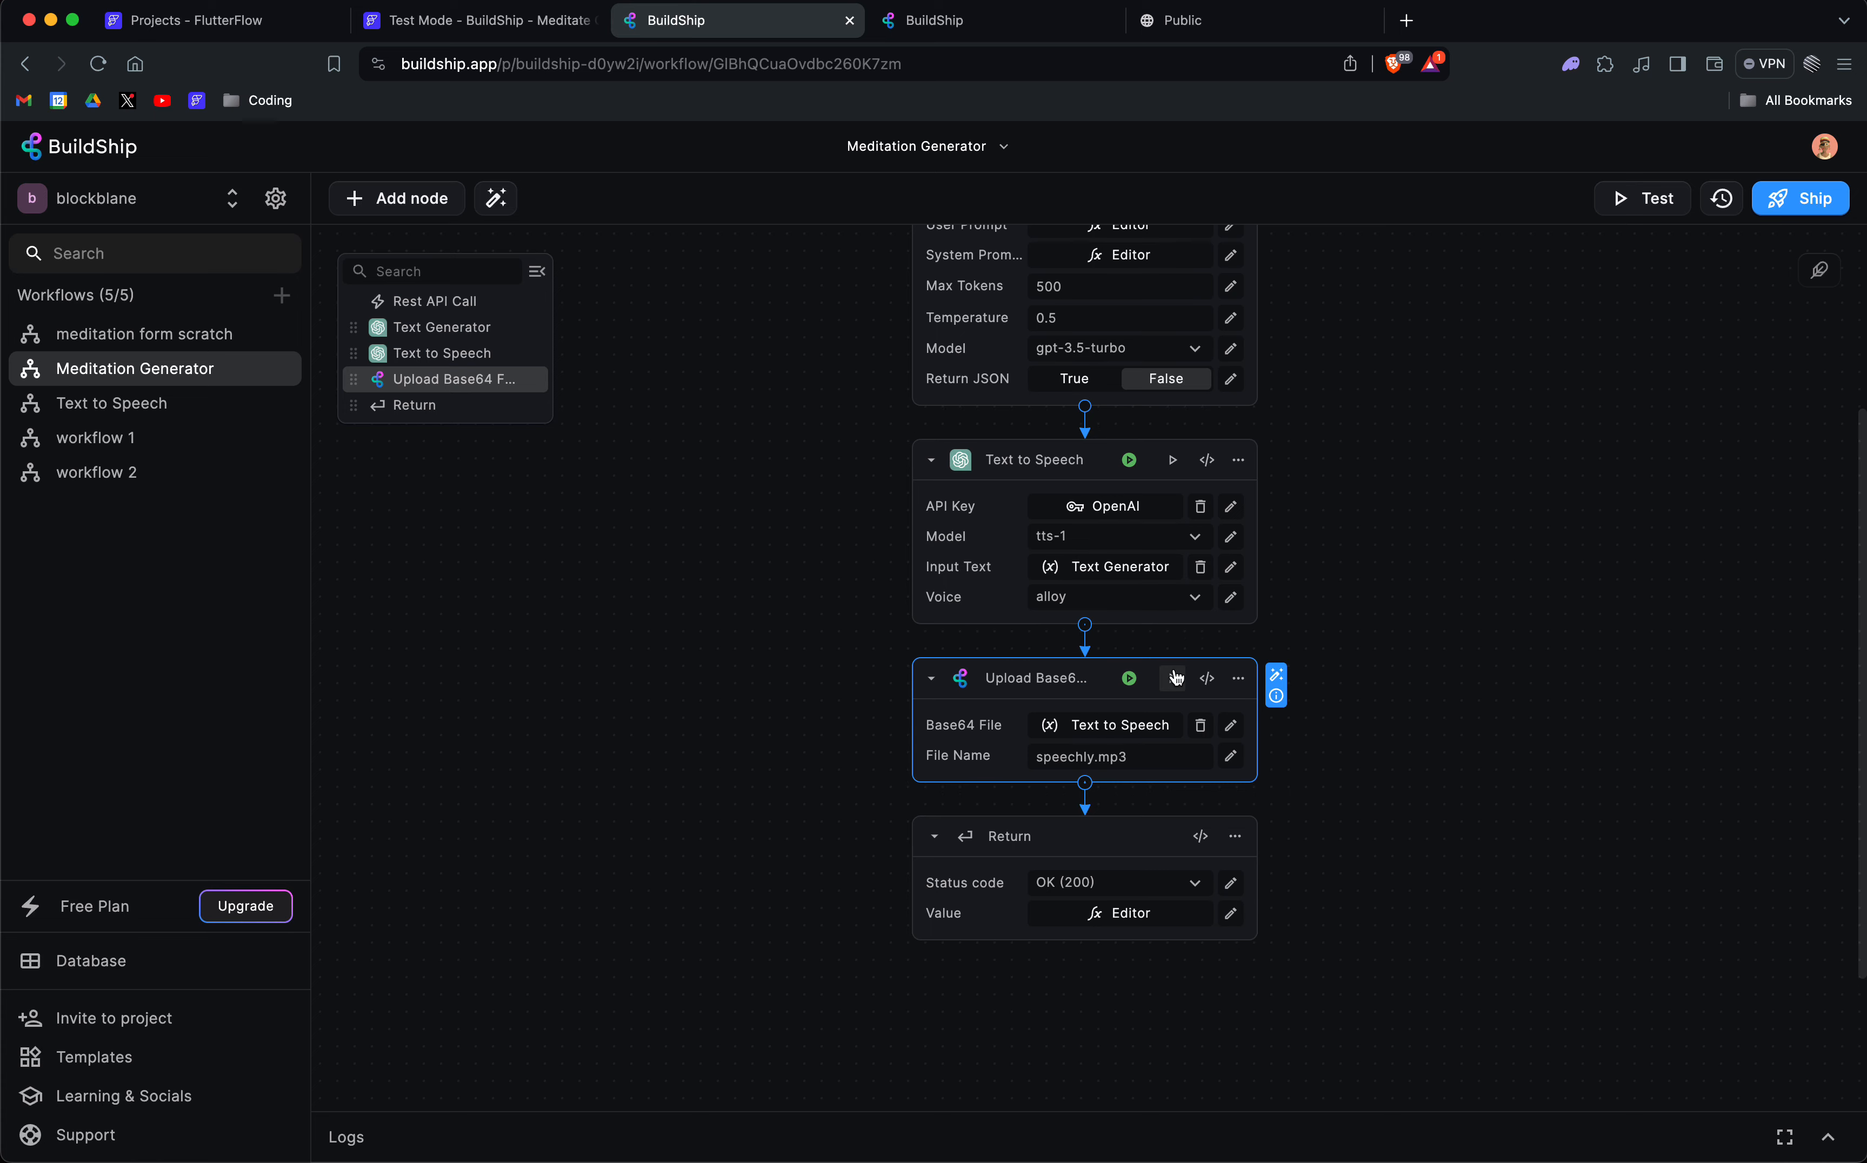
click(1207, 677)
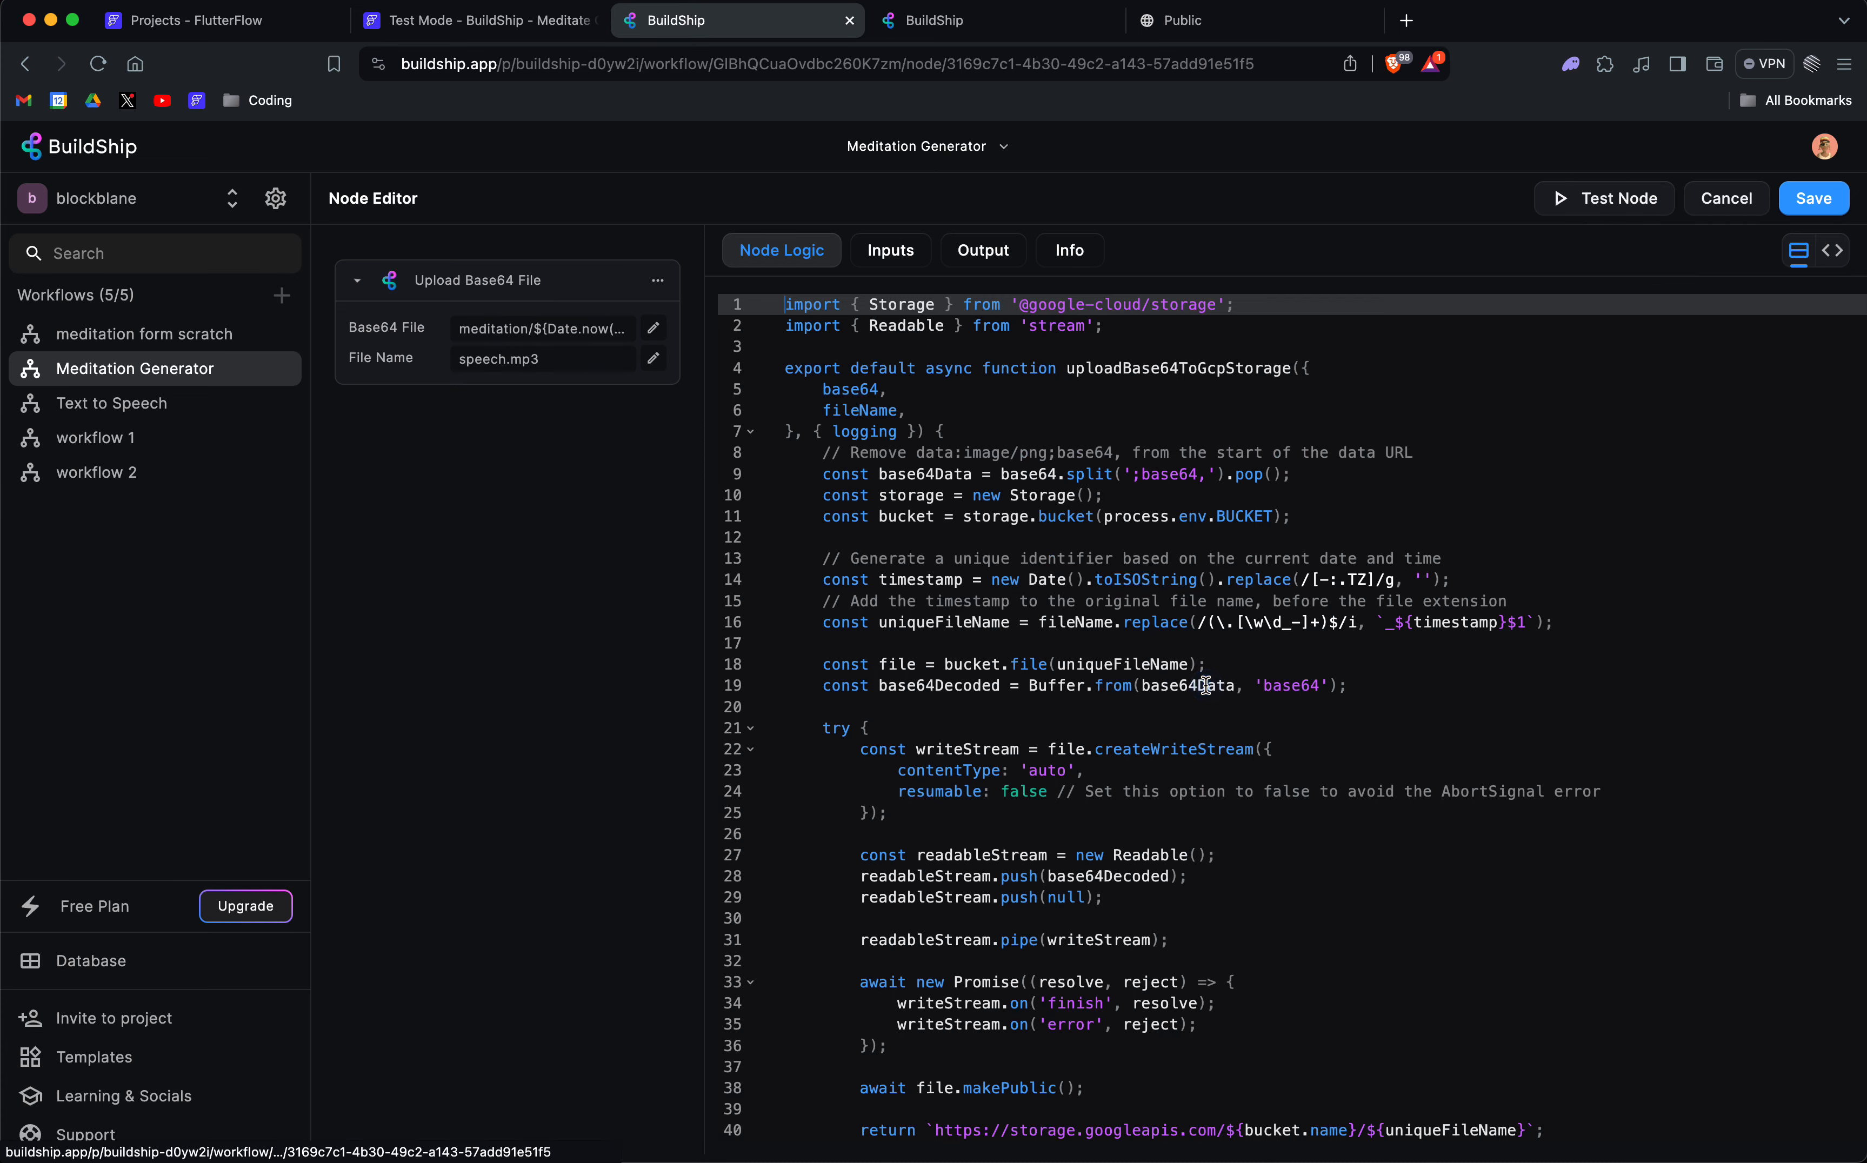
click(824, 408)
click(993, 409)
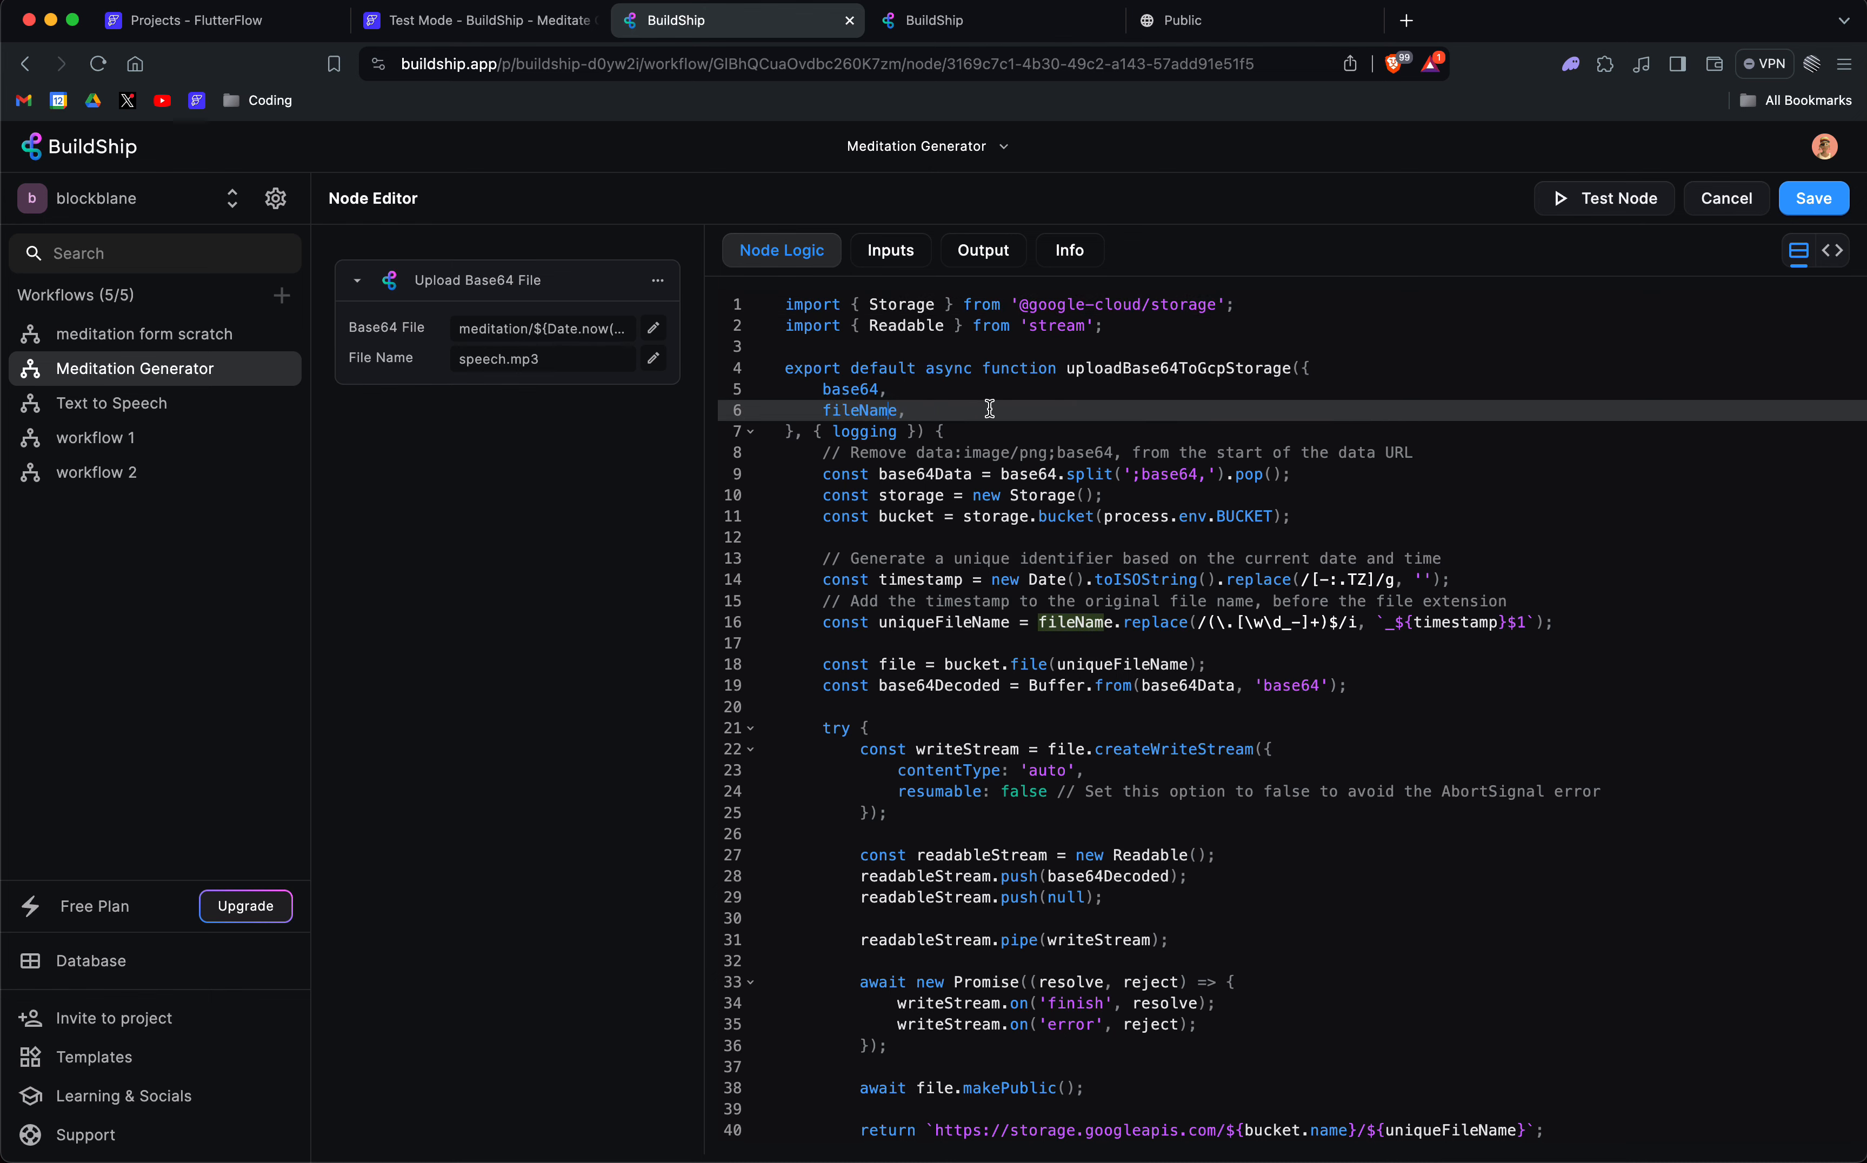
scroll(1021, 508, down, 3)
Compare the stored files with the audio URL in the Meditate GPT test app, then close the node's code without saving.
click(944, 20)
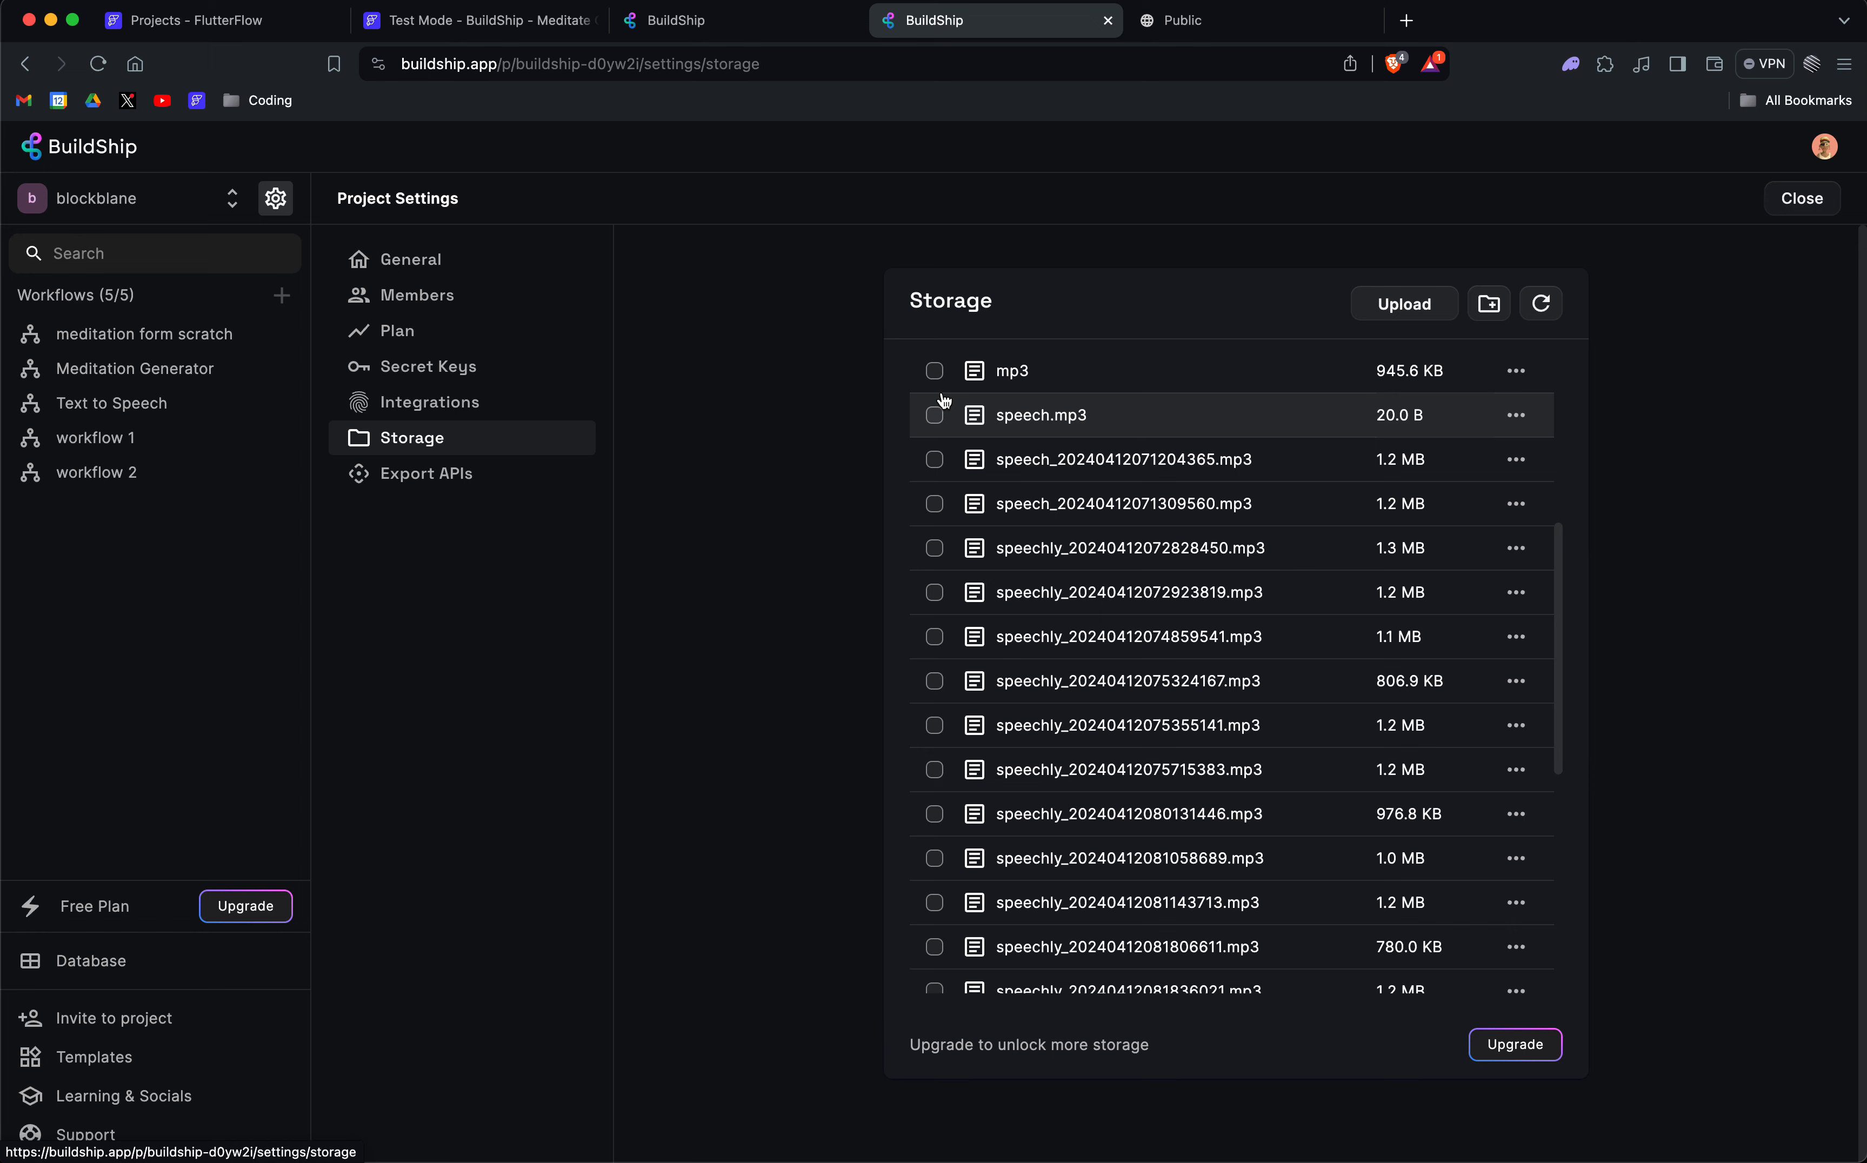
key(super+2)
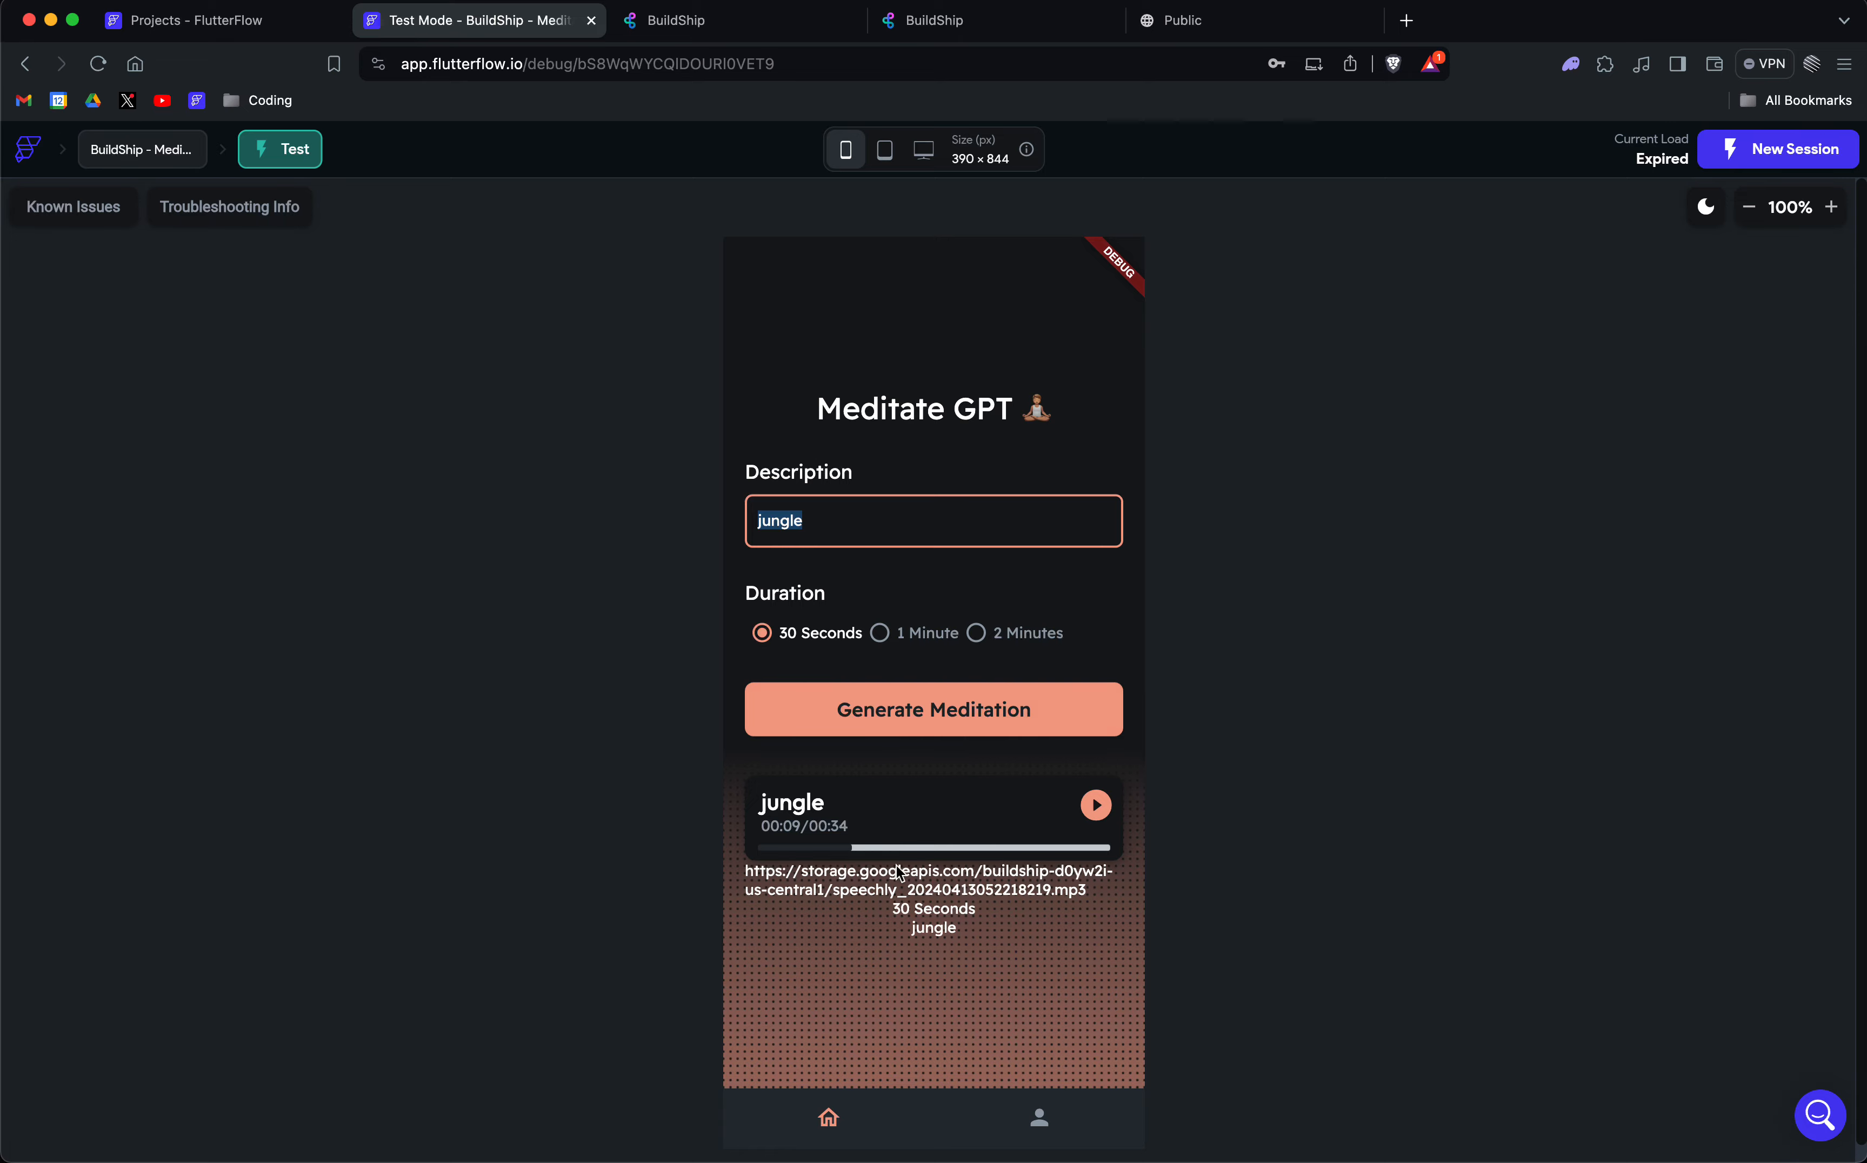
click(723, 20)
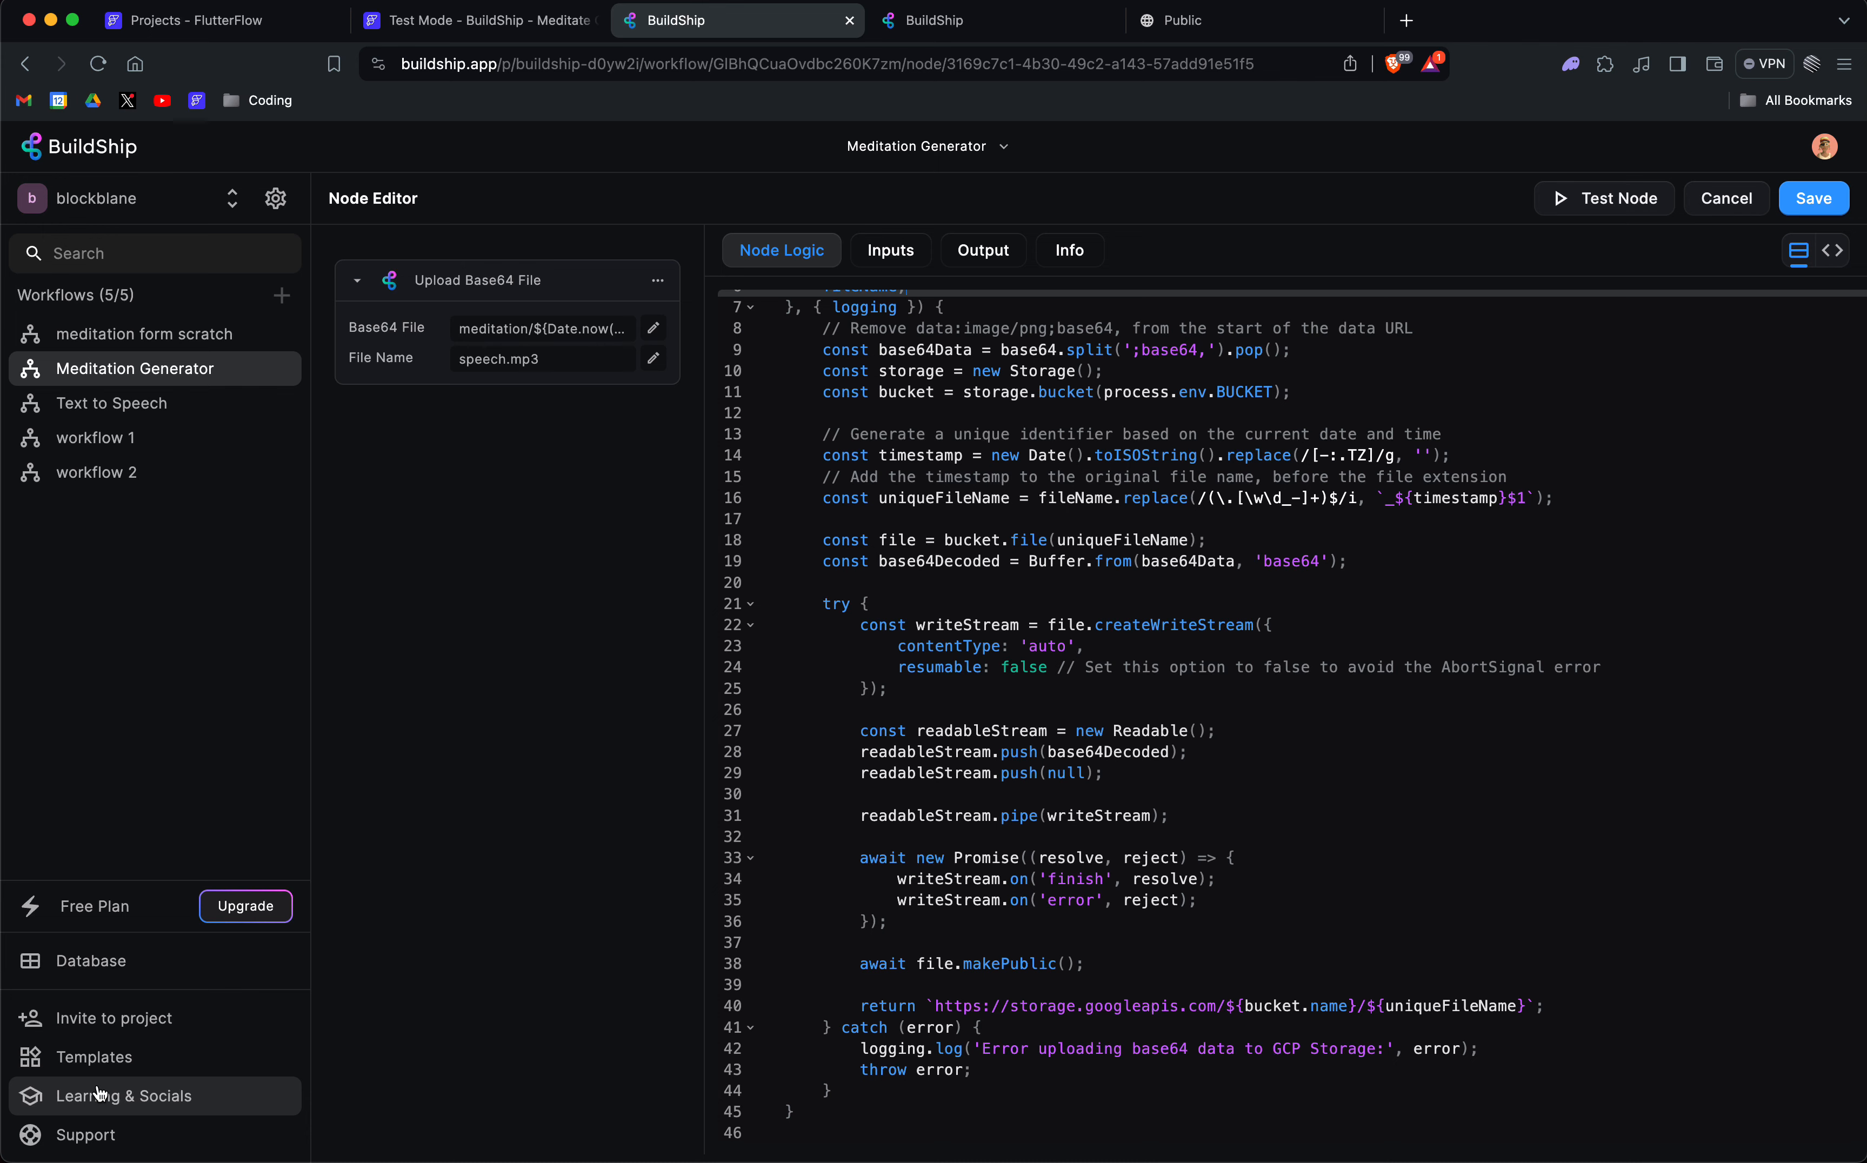
click(491, 20)
click(692, 20)
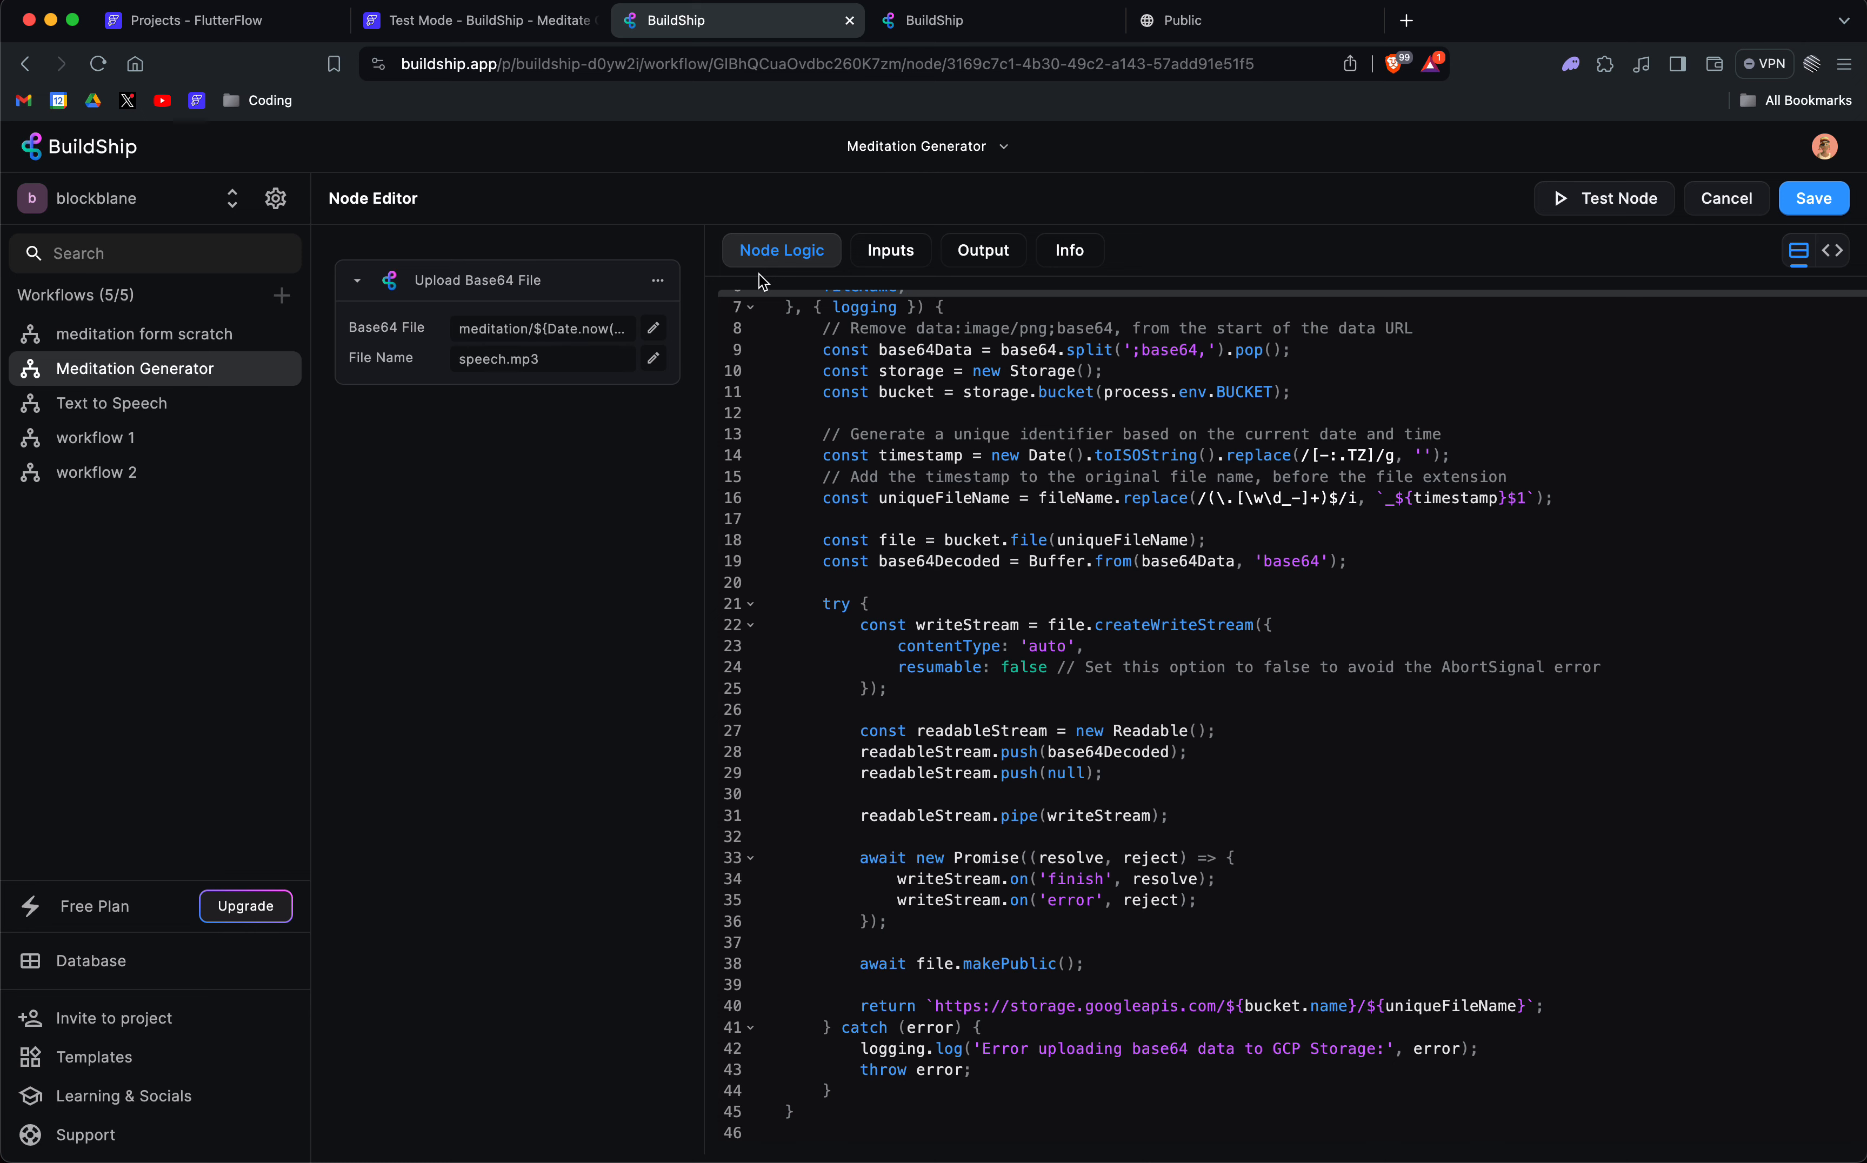
scroll(990, 467, up, 2)
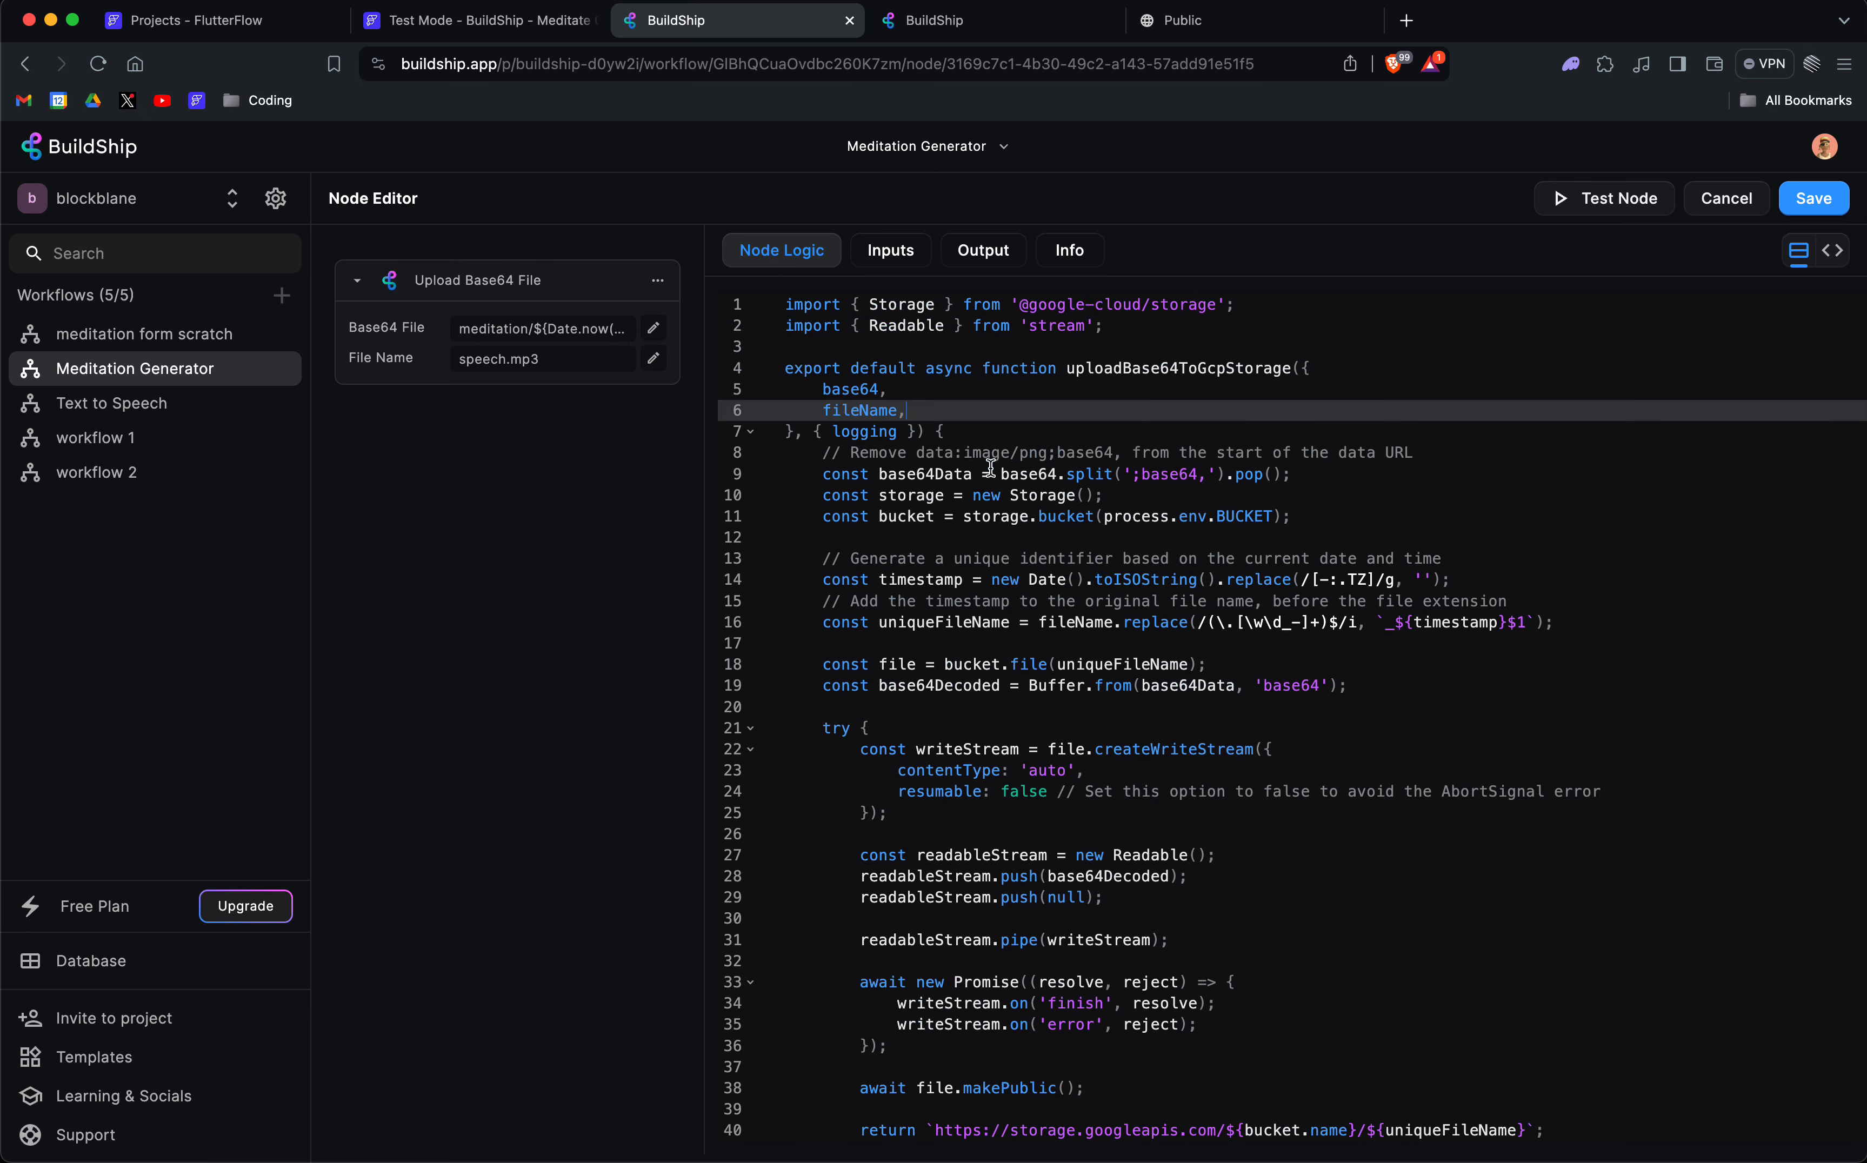
click(1742, 207)
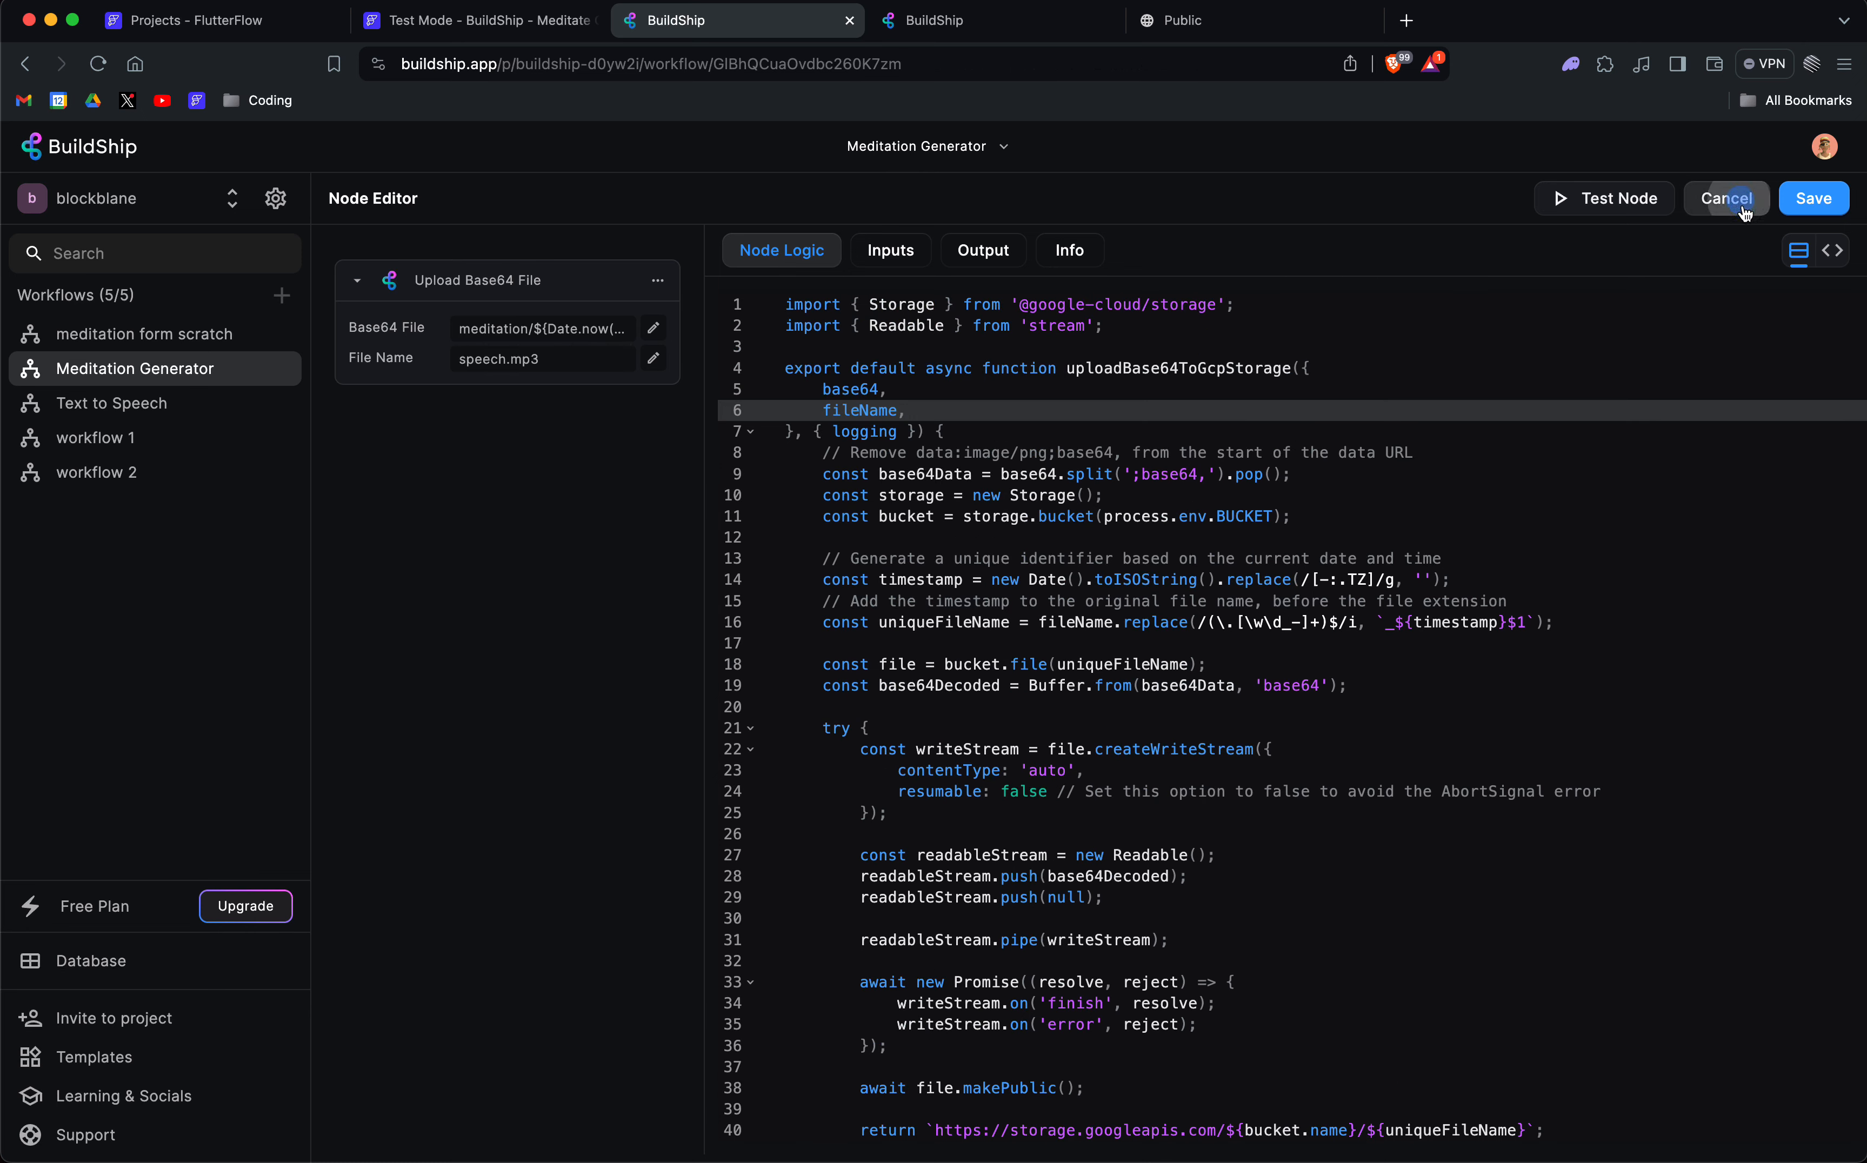
Switch to the Public page in Notion and read the BuildShip snippets for the Upload Base64 File and Return modules.
click(1227, 21)
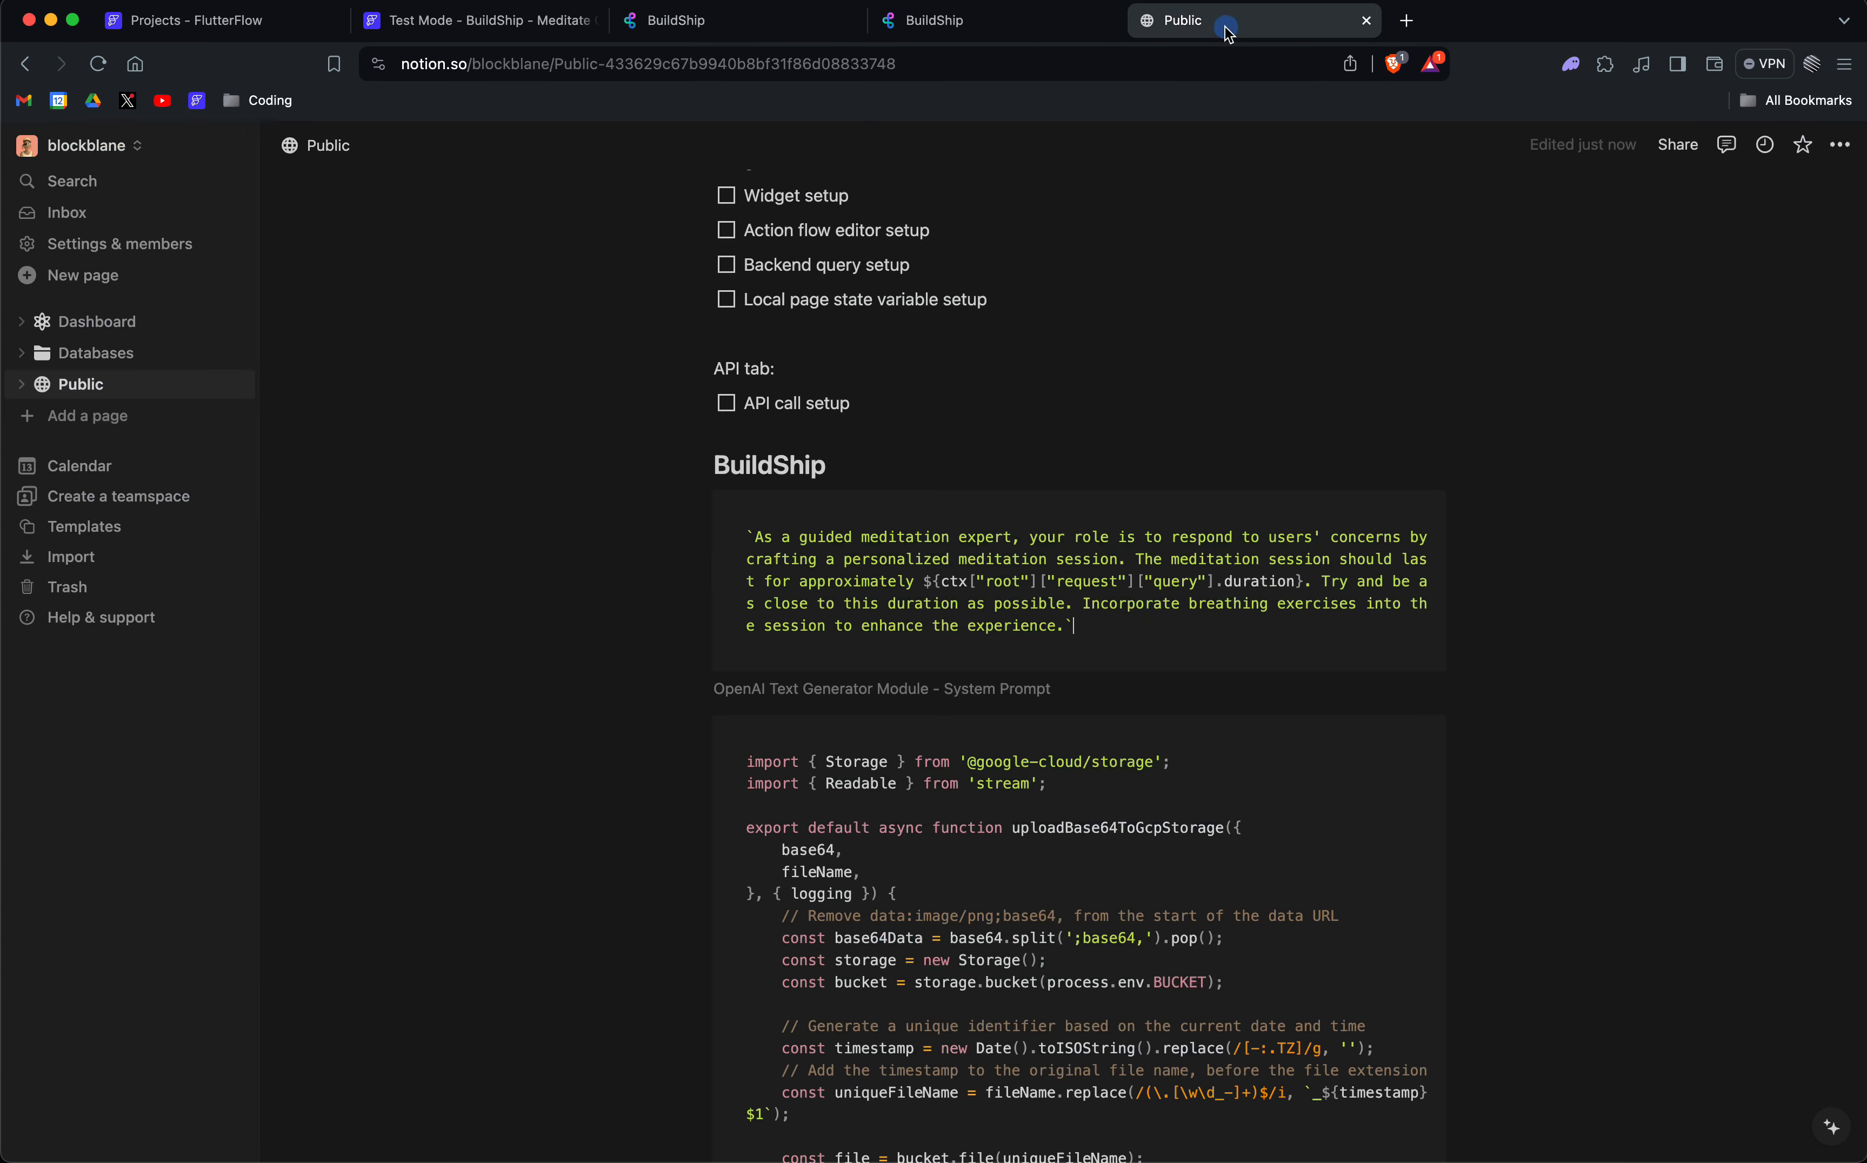
scroll(1108, 601, down, 5)
scroll(1108, 601, down, 10)
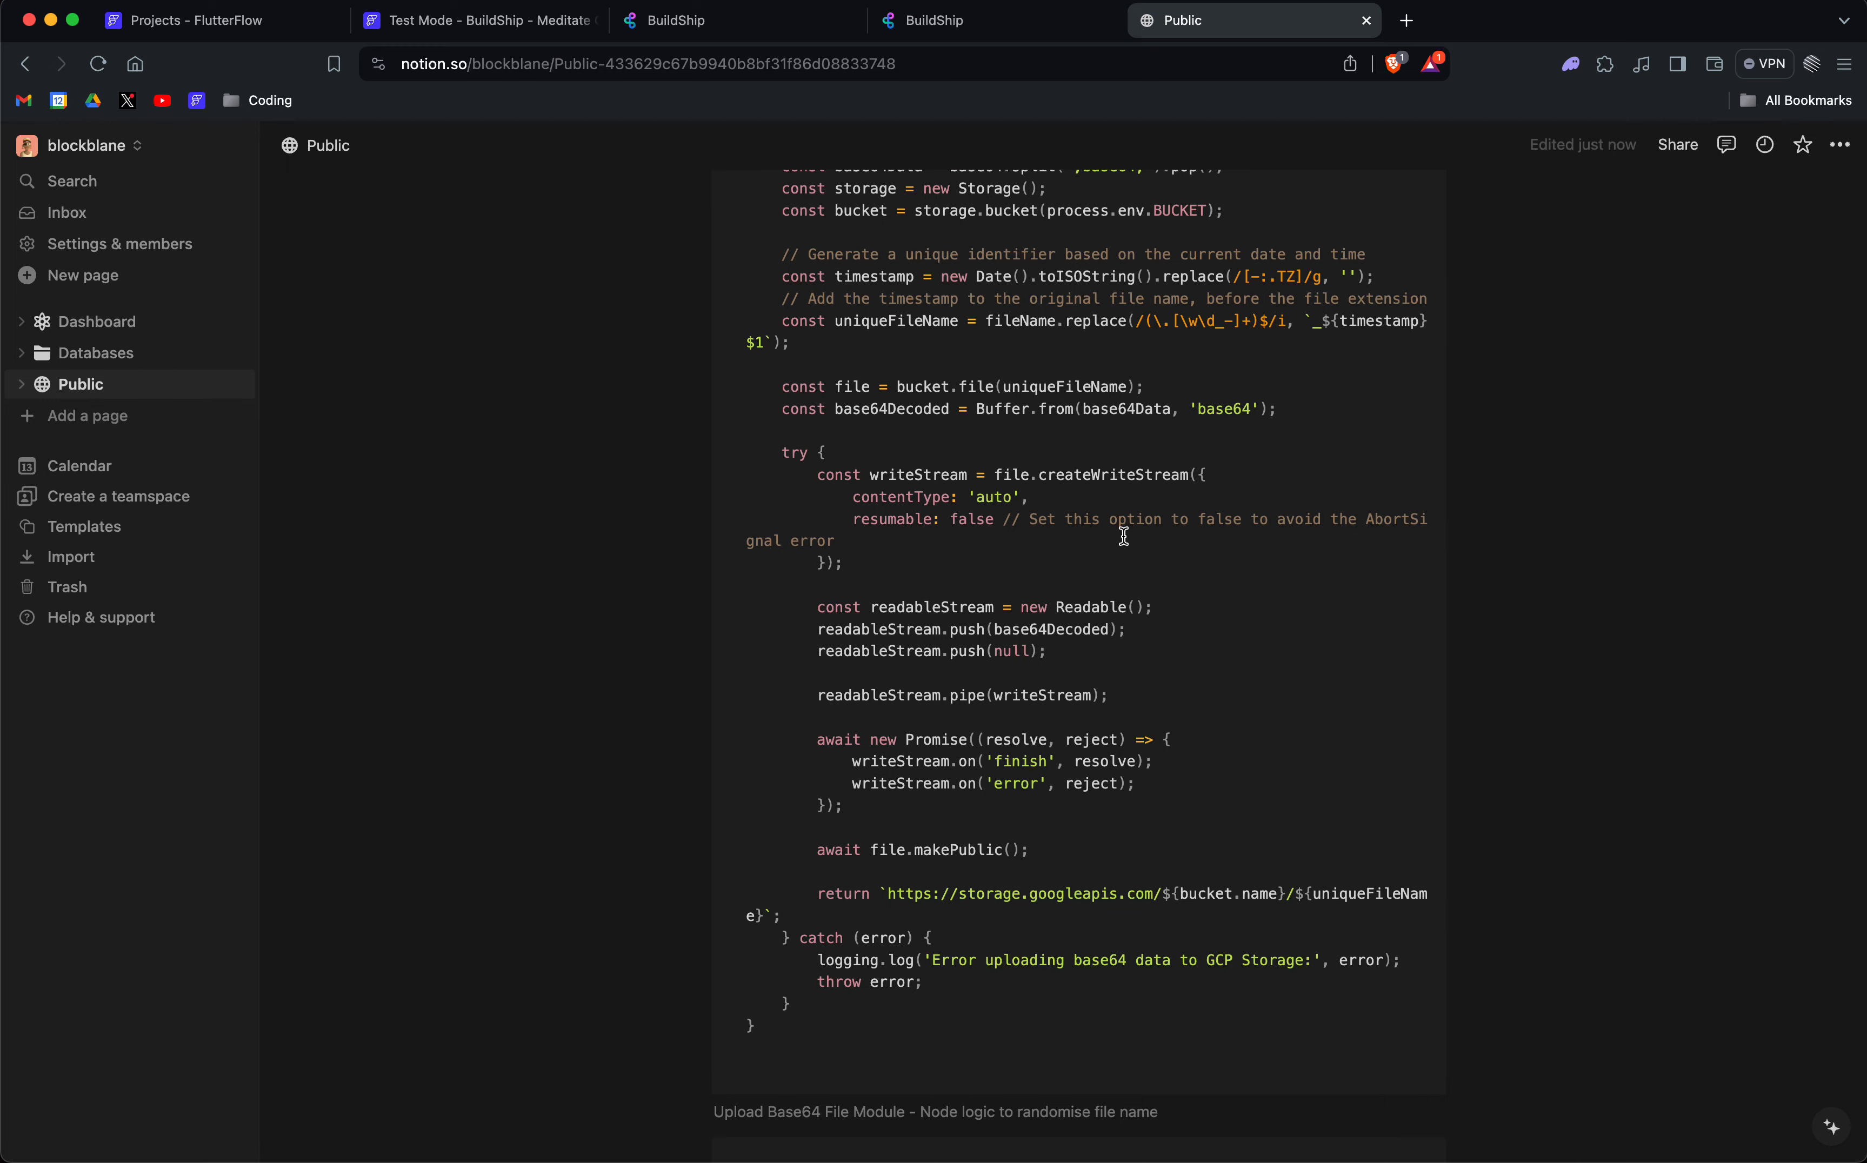
scroll(1124, 536, down, 5)
scroll(1123, 534, up, 6)
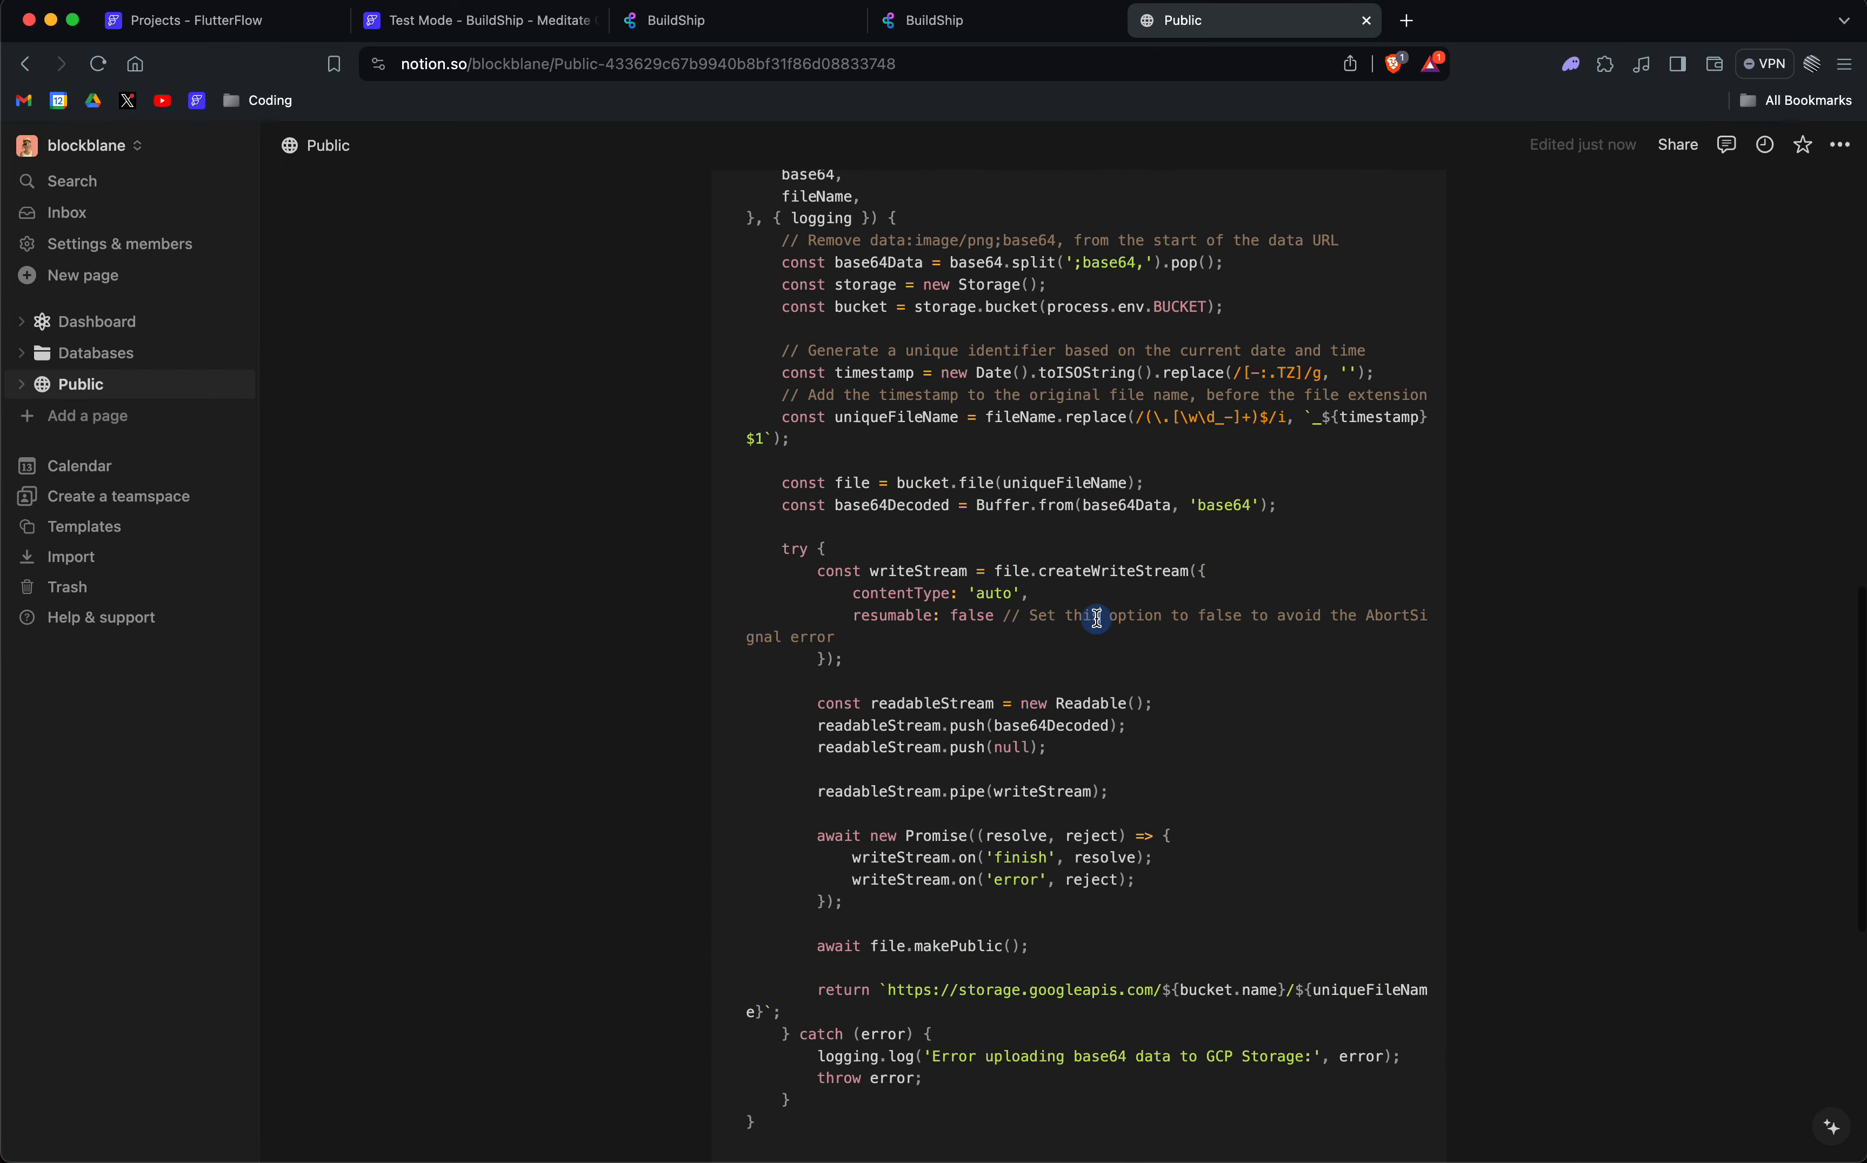
scroll(1084, 612, up, 5)
scroll(1090, 600, down, 9)
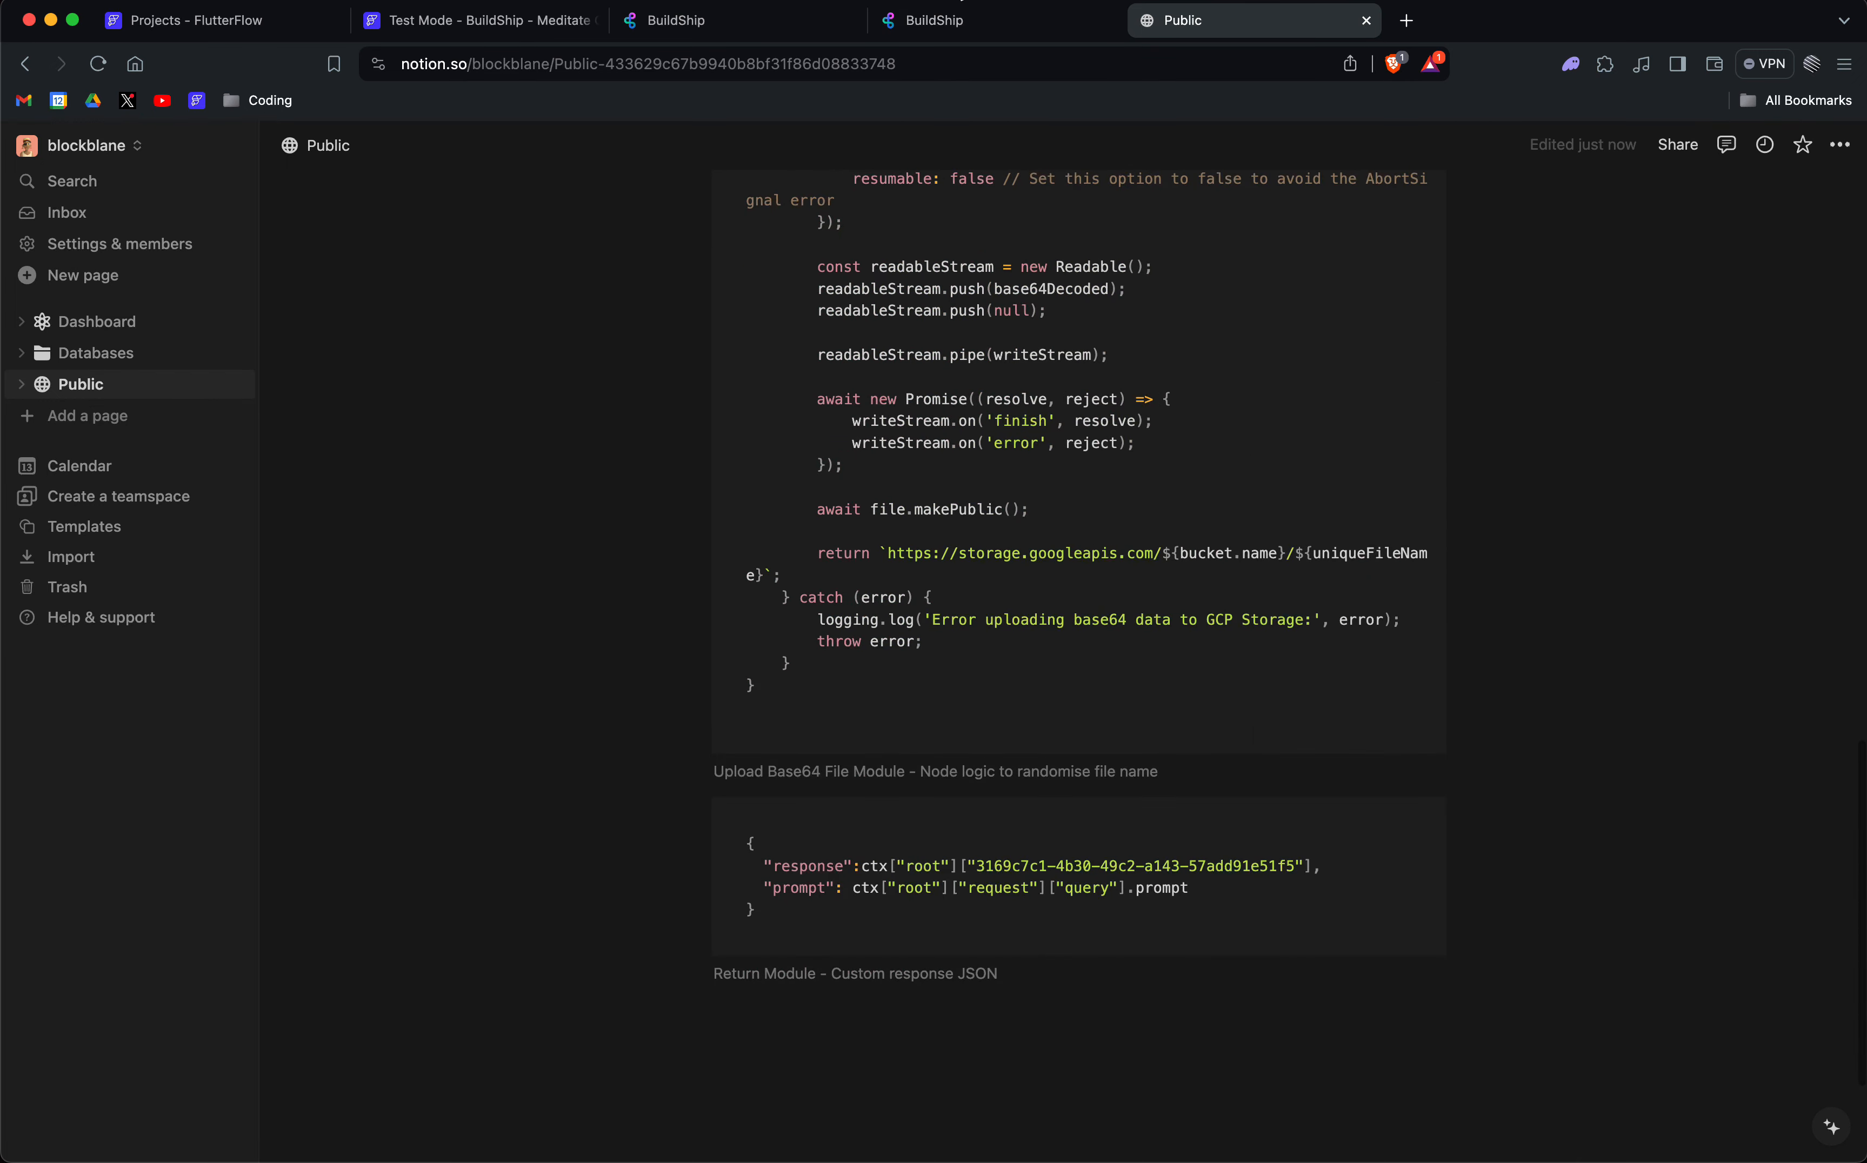
Return to the Meditation Generator workflow and search the available nodes for "return", closing the search without adding one.
click(938, 20)
key(ctrl+shift+Tab)
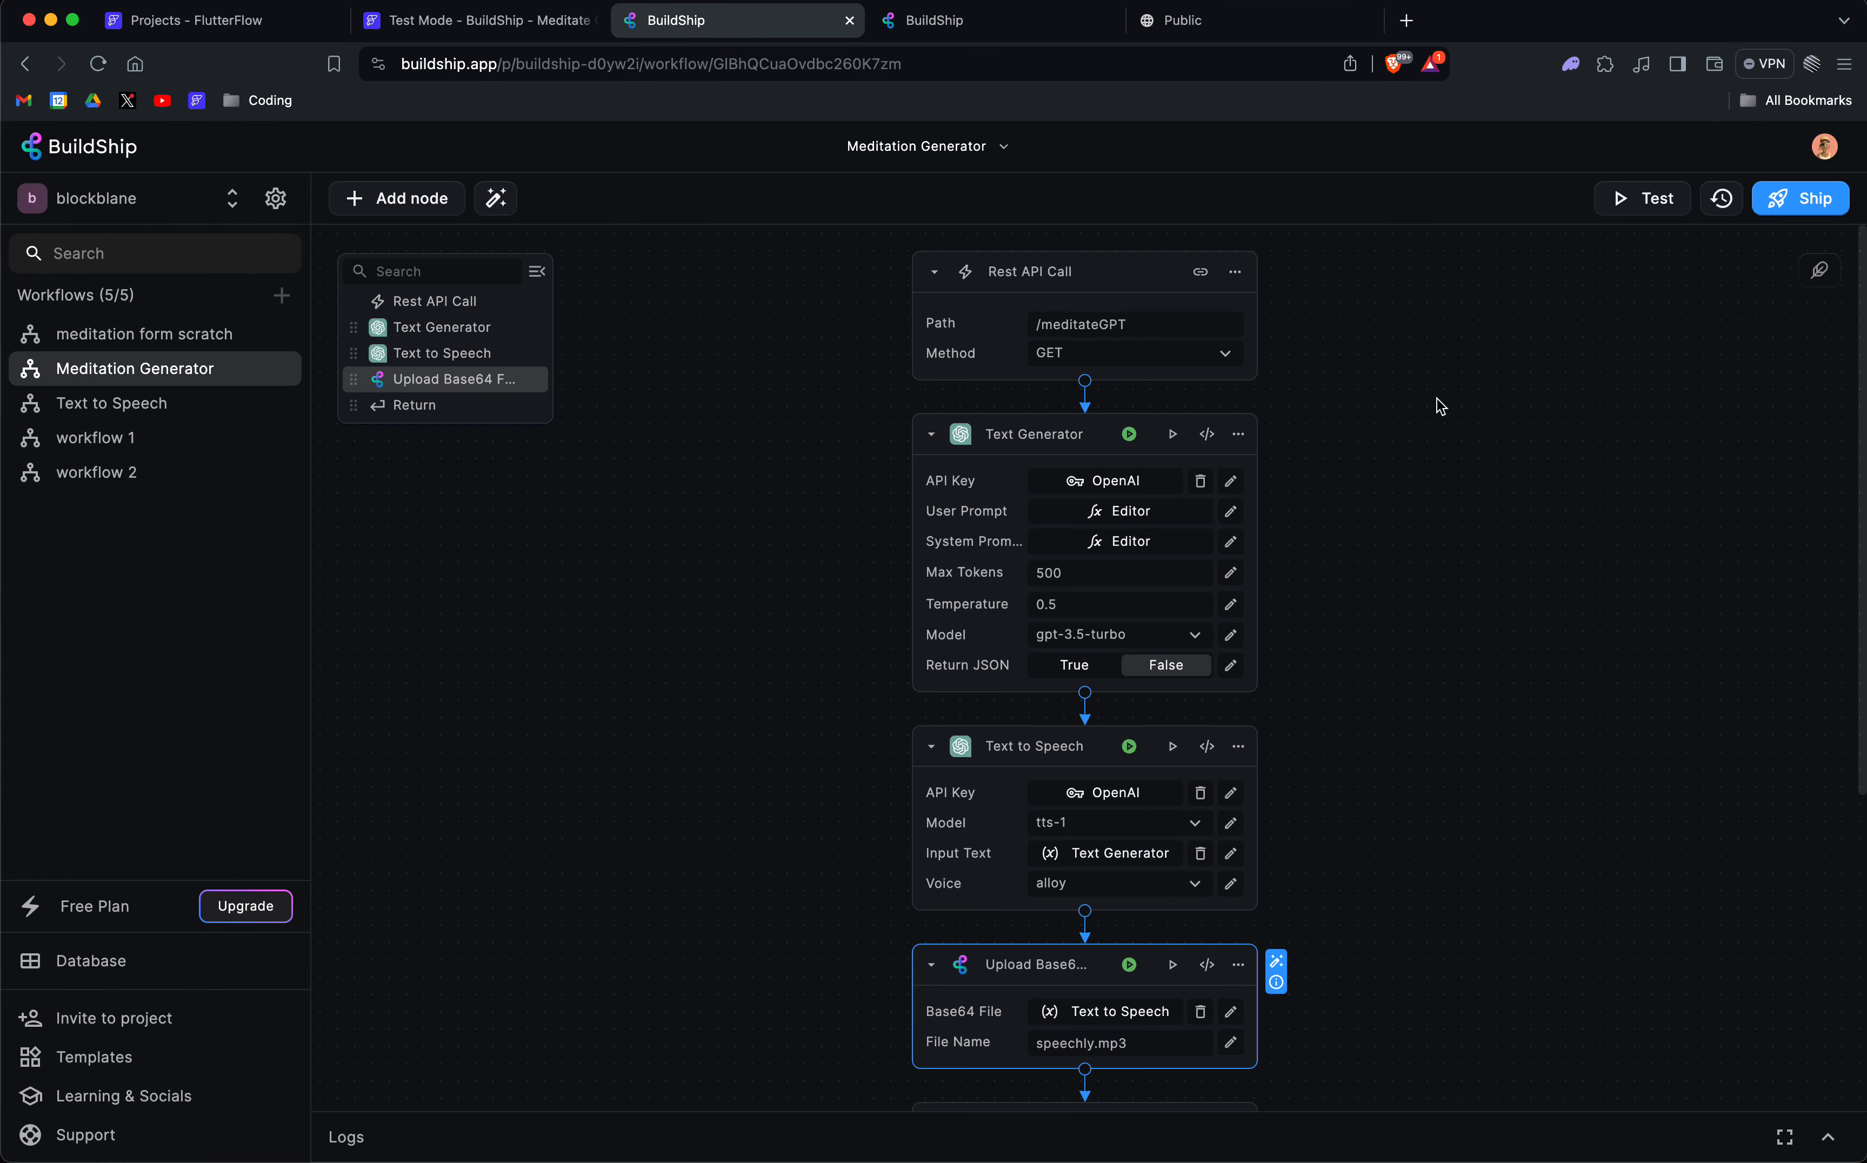
scroll(1439, 406, down, 4)
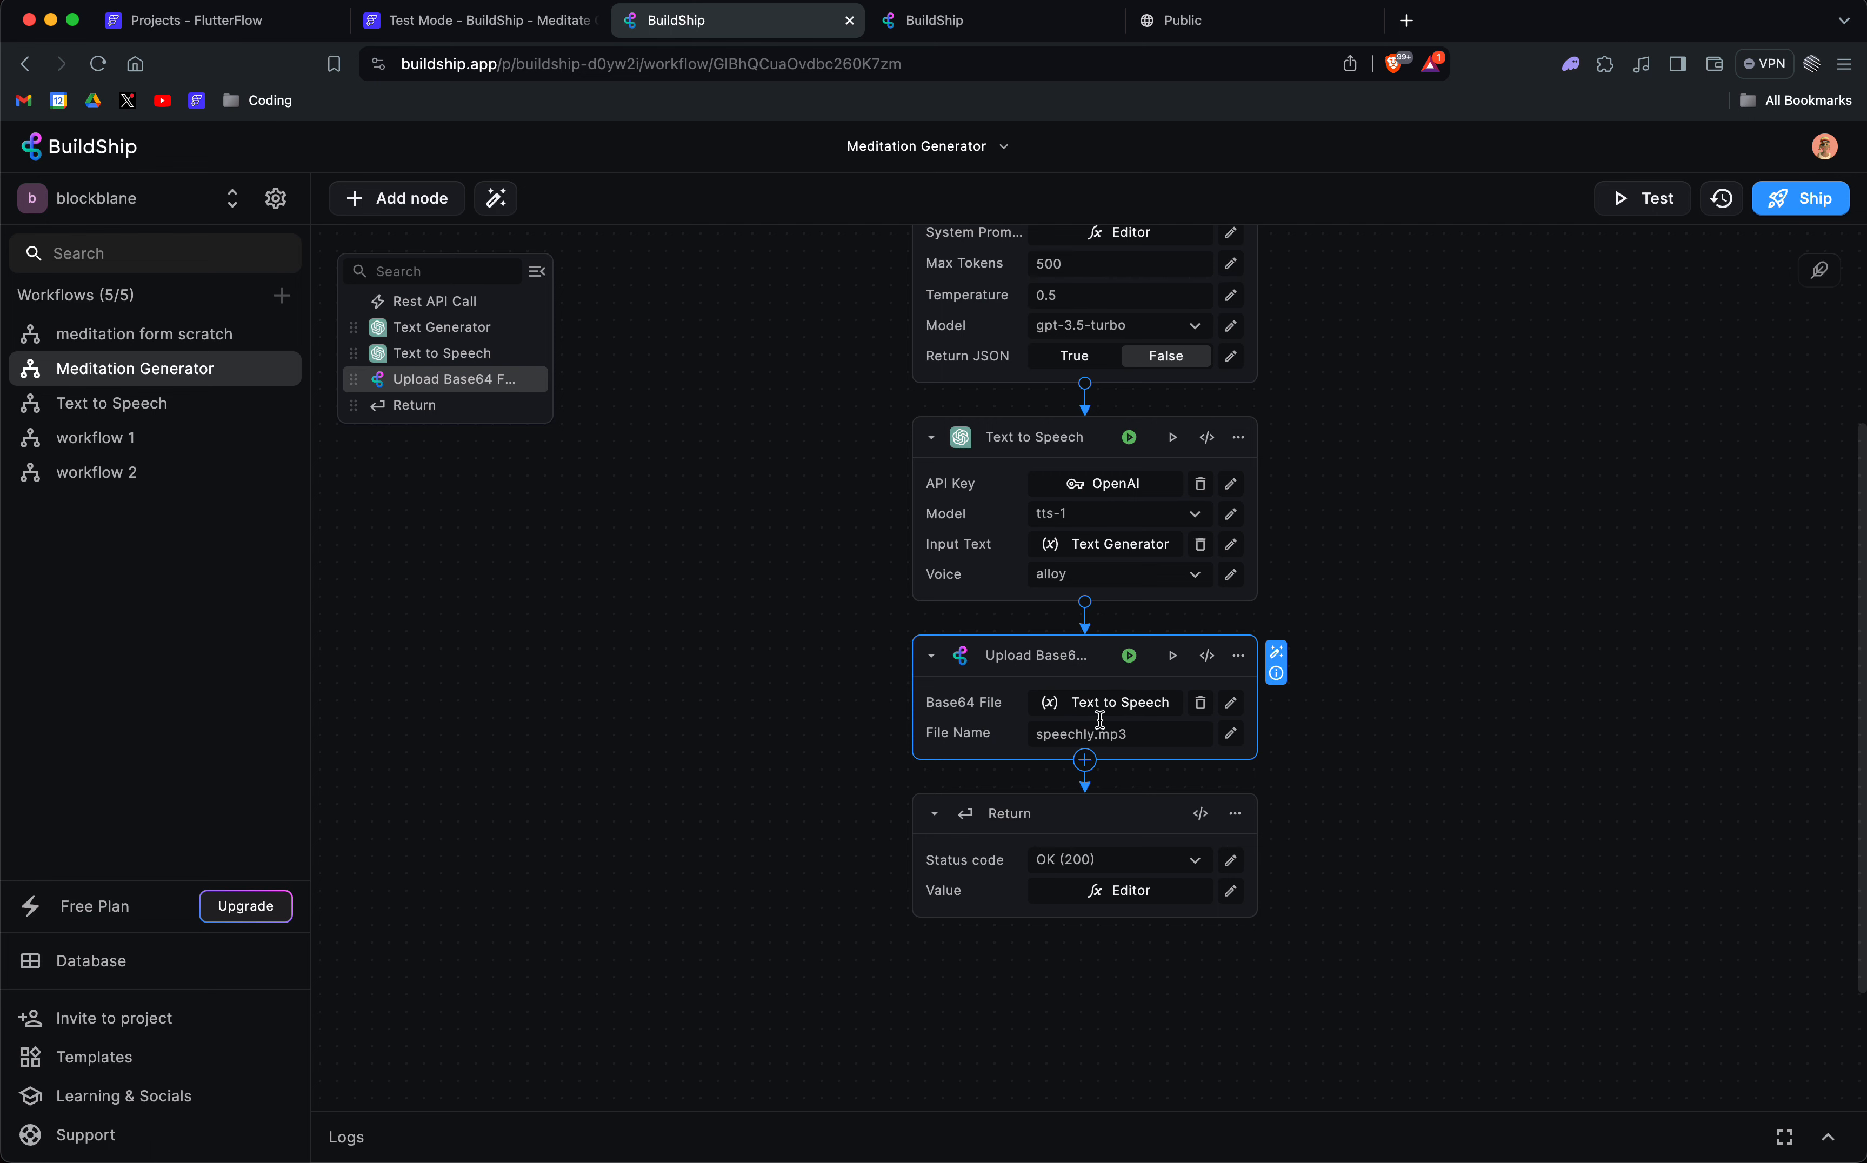
scroll(1099, 720, down, 2)
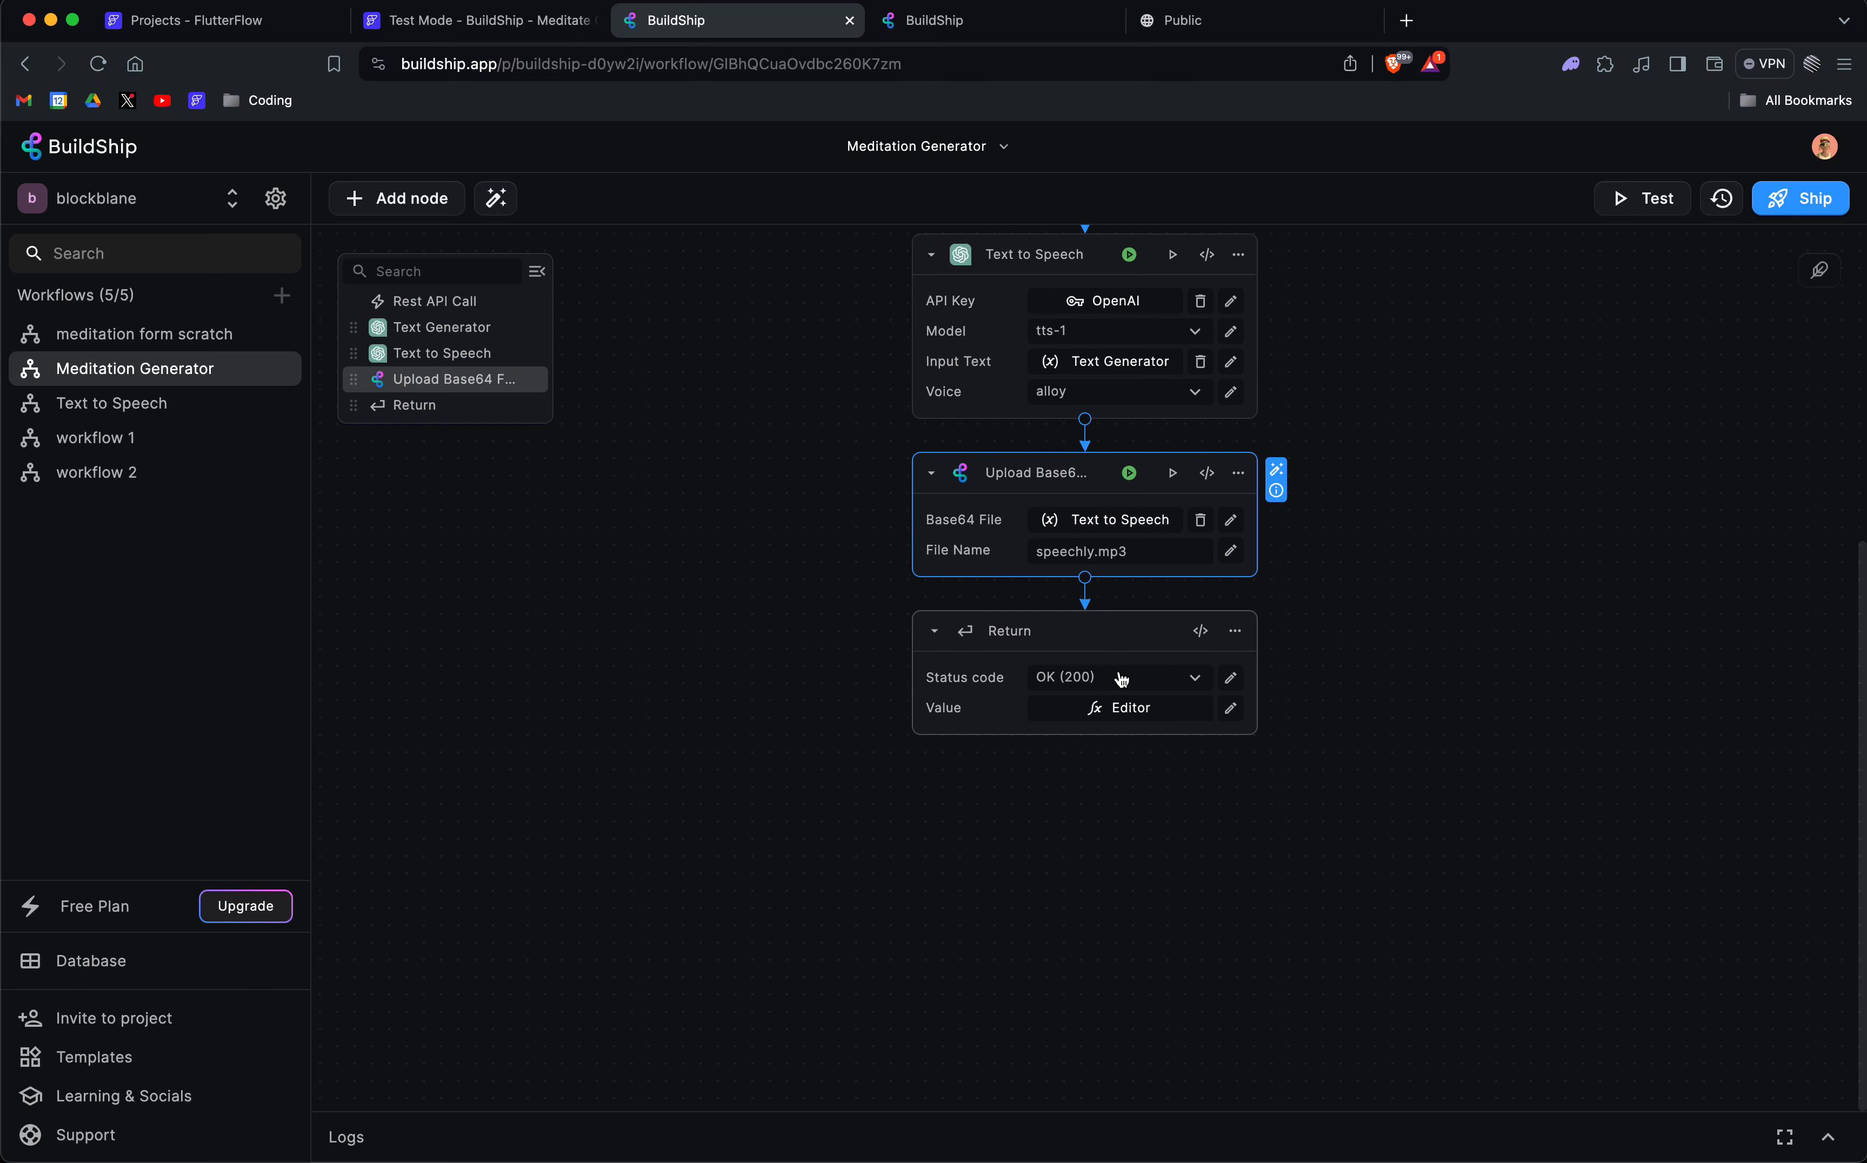
click(408, 198)
text(return)
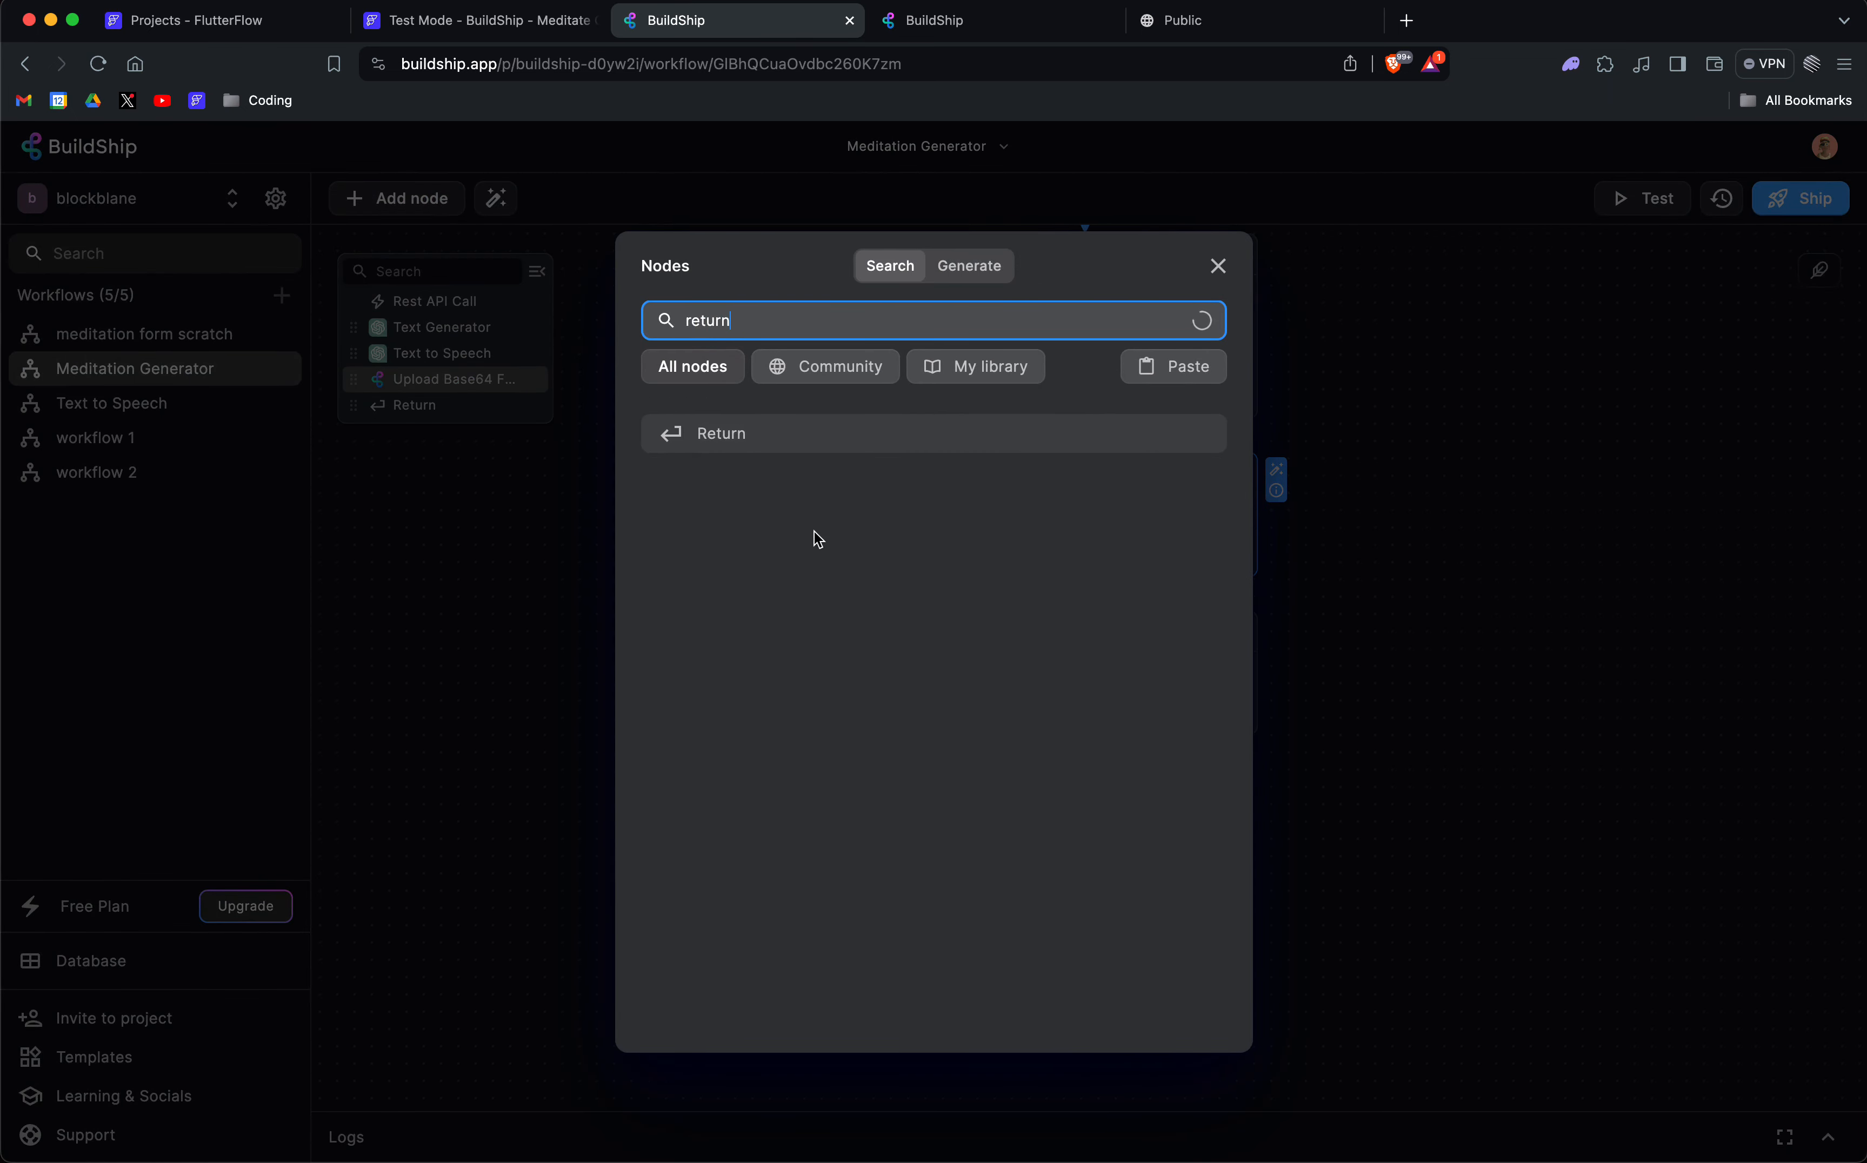
click(1218, 265)
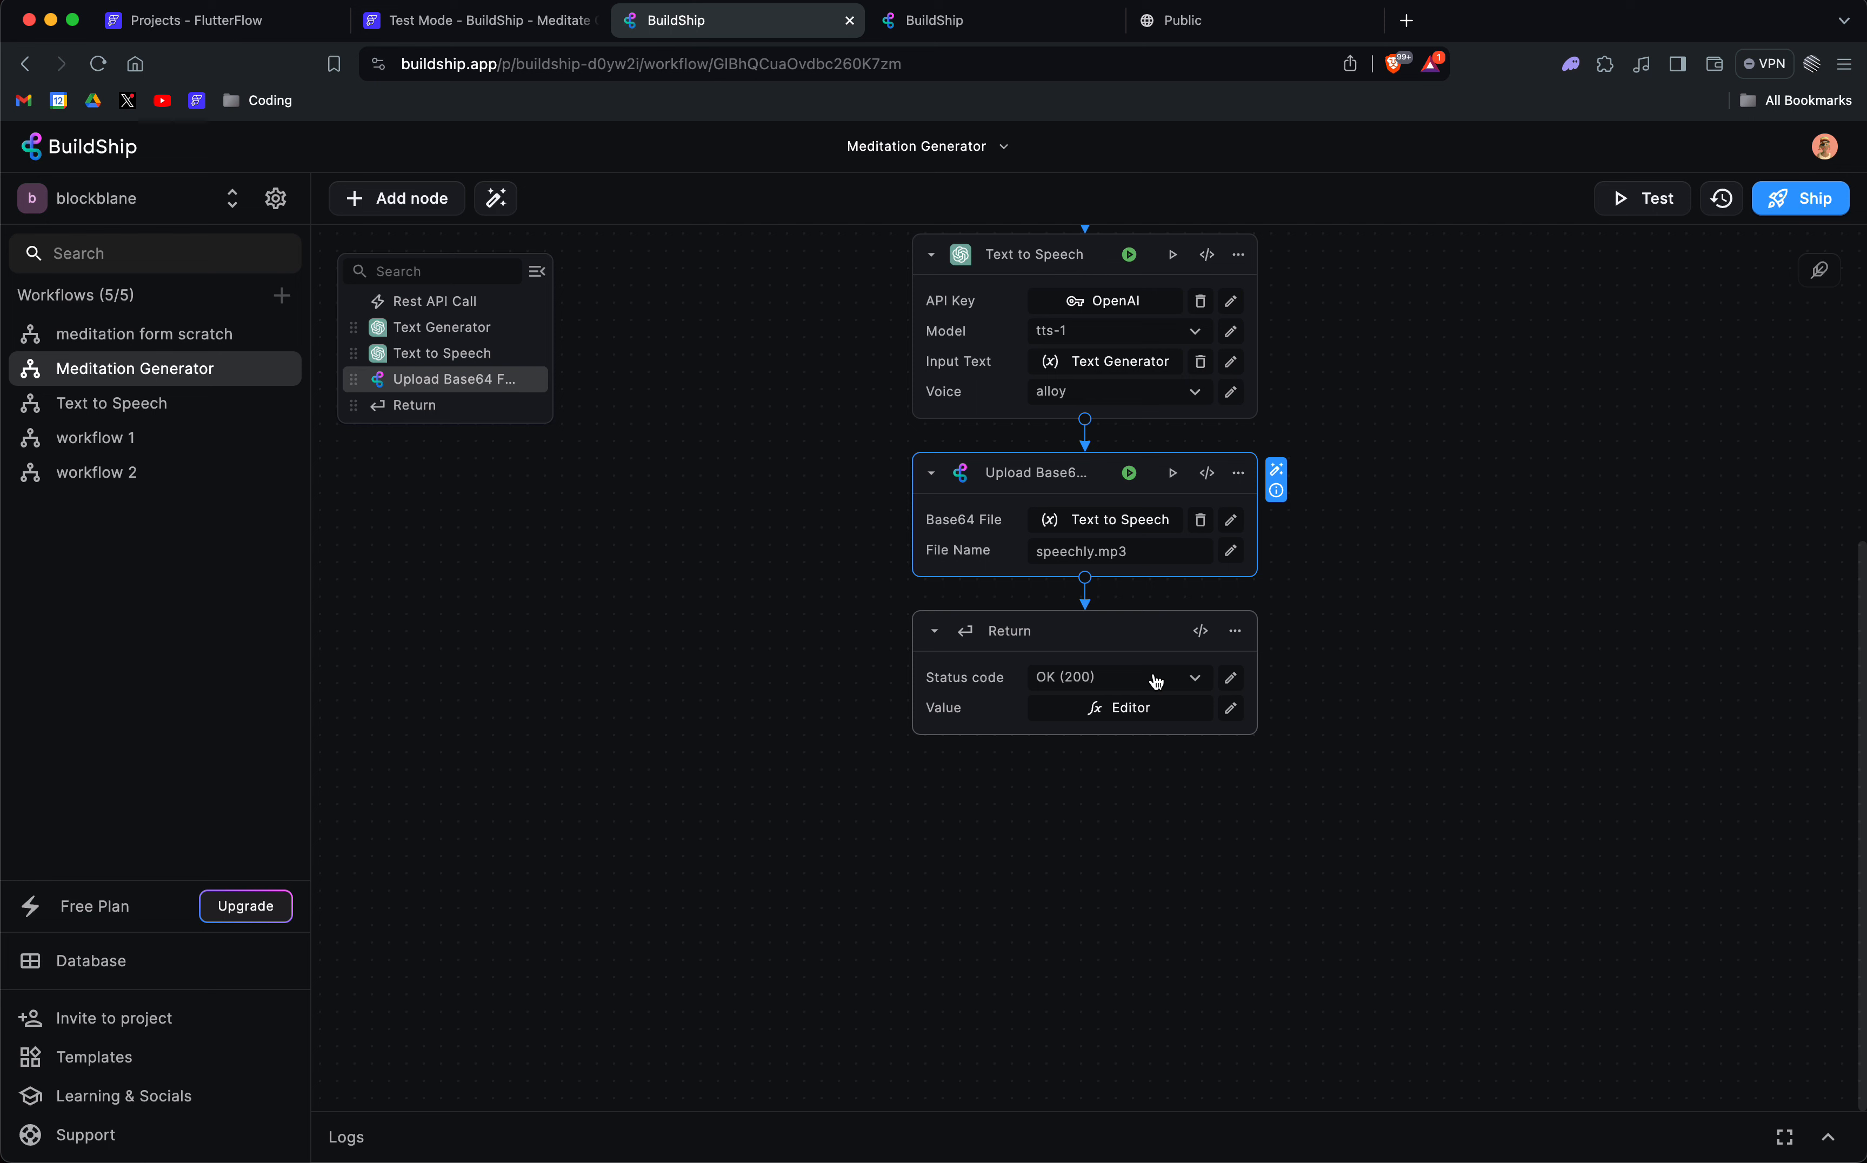
Open the Return node's Value code, and check the file options of a speechly MP3 in Storage before returning to the workflow.
click(1231, 707)
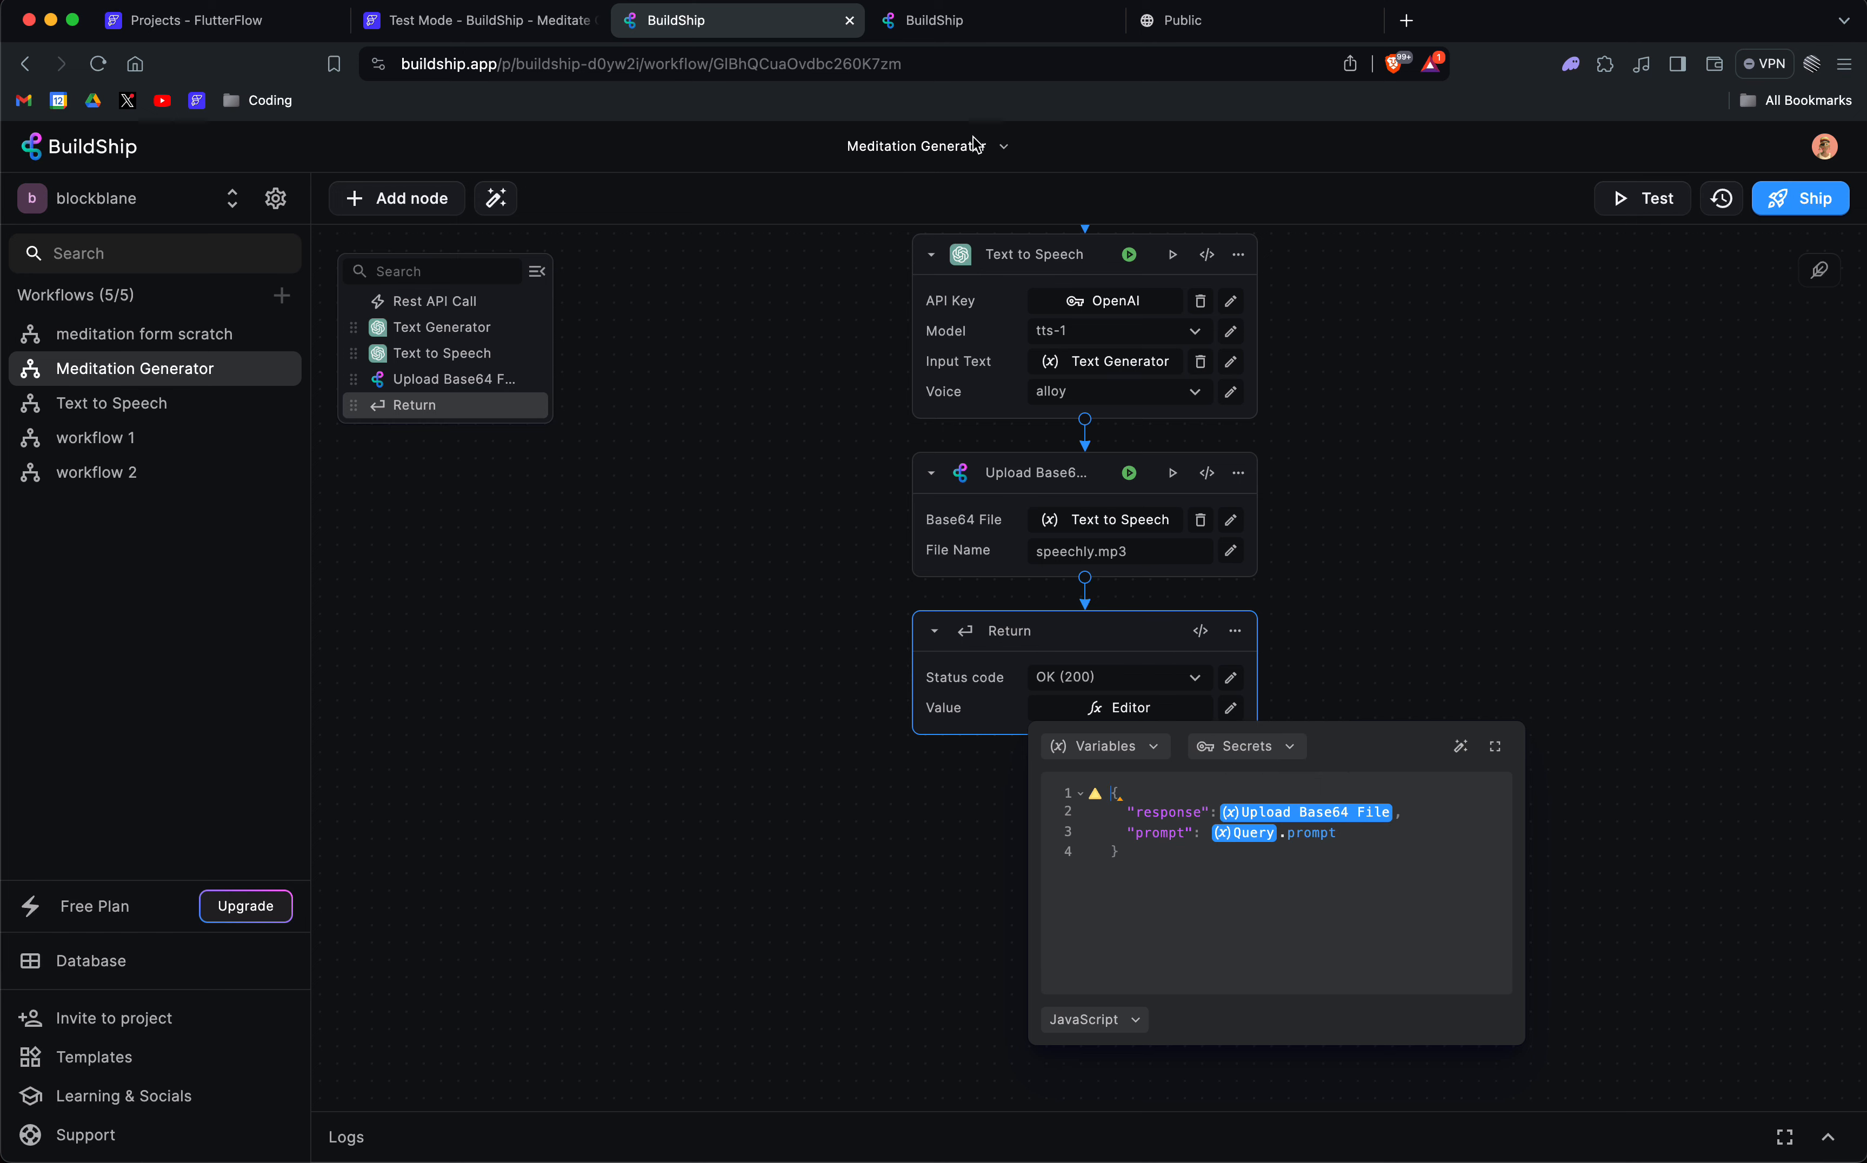
click(934, 20)
scroll(1190, 640, down, 2)
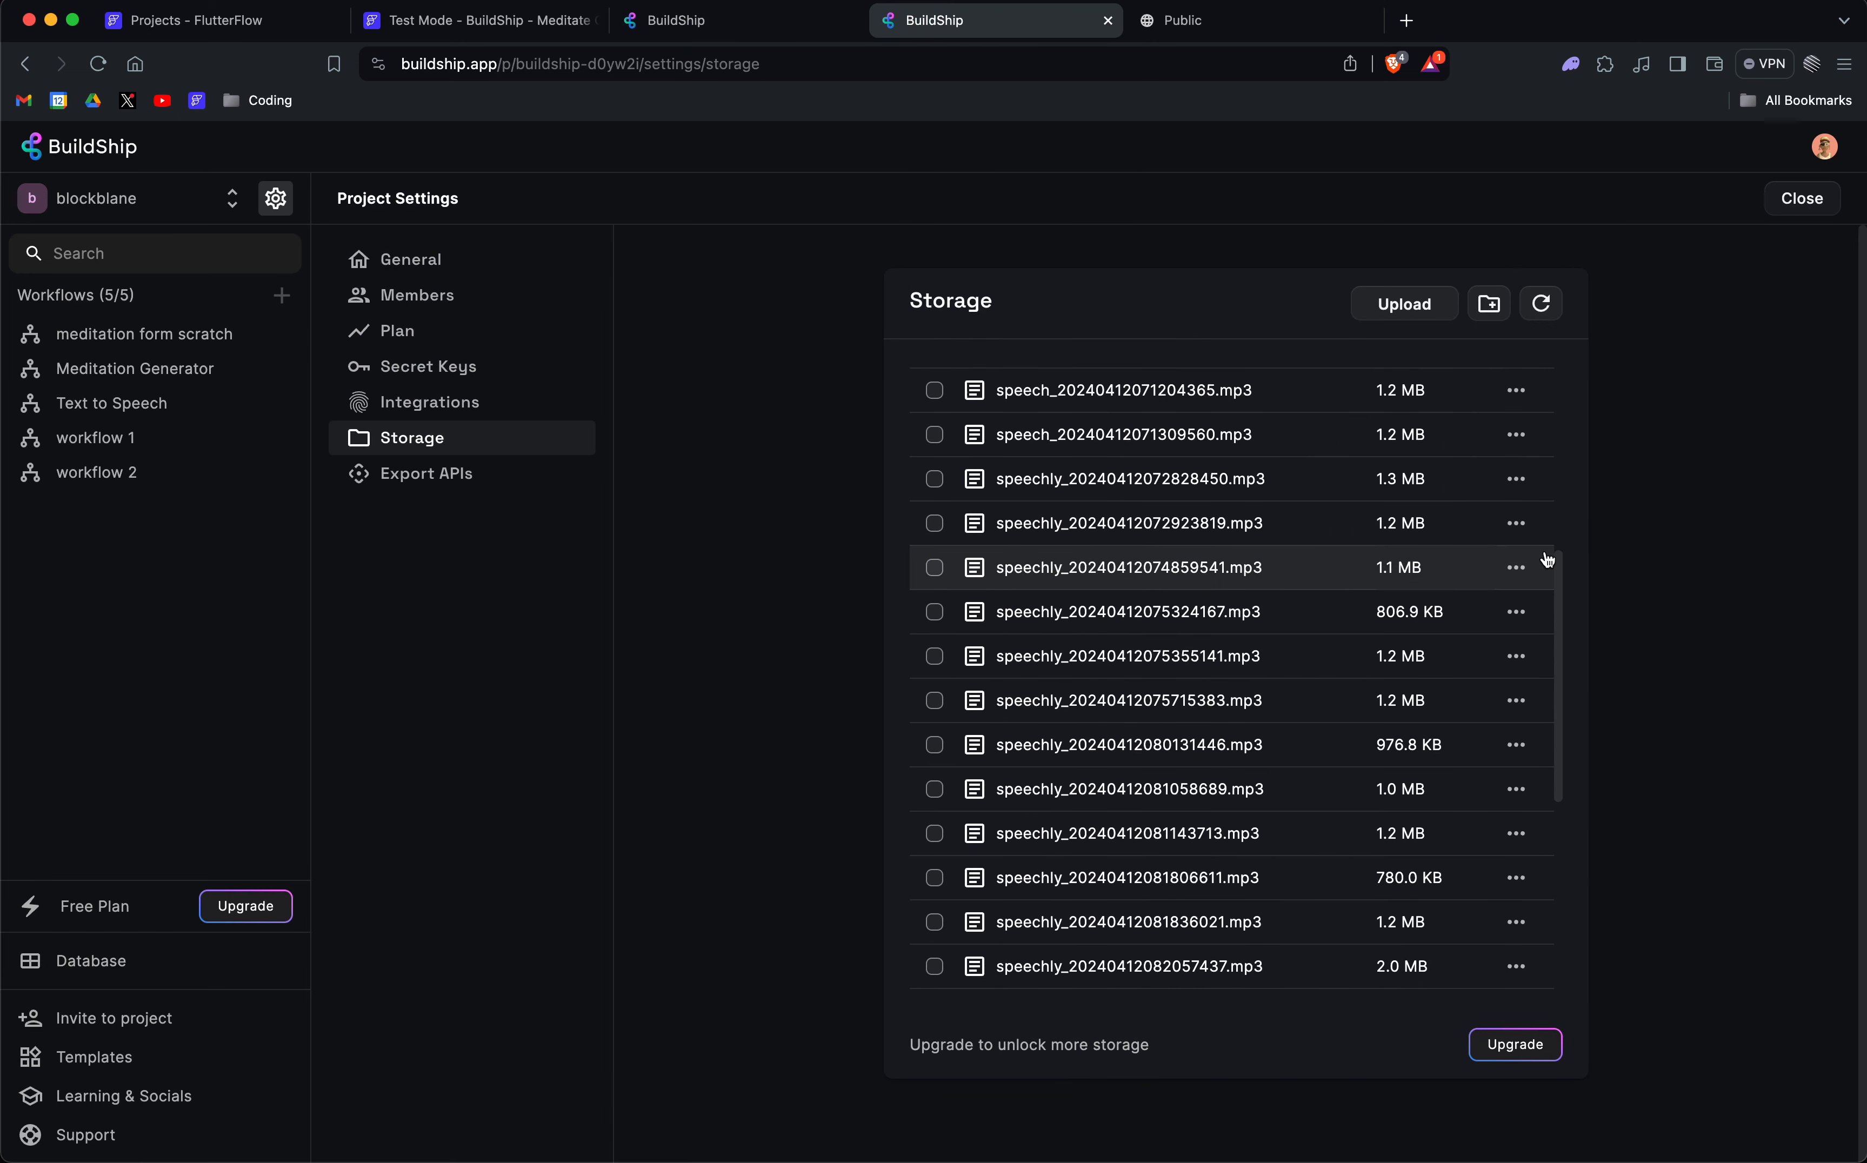
click(1518, 569)
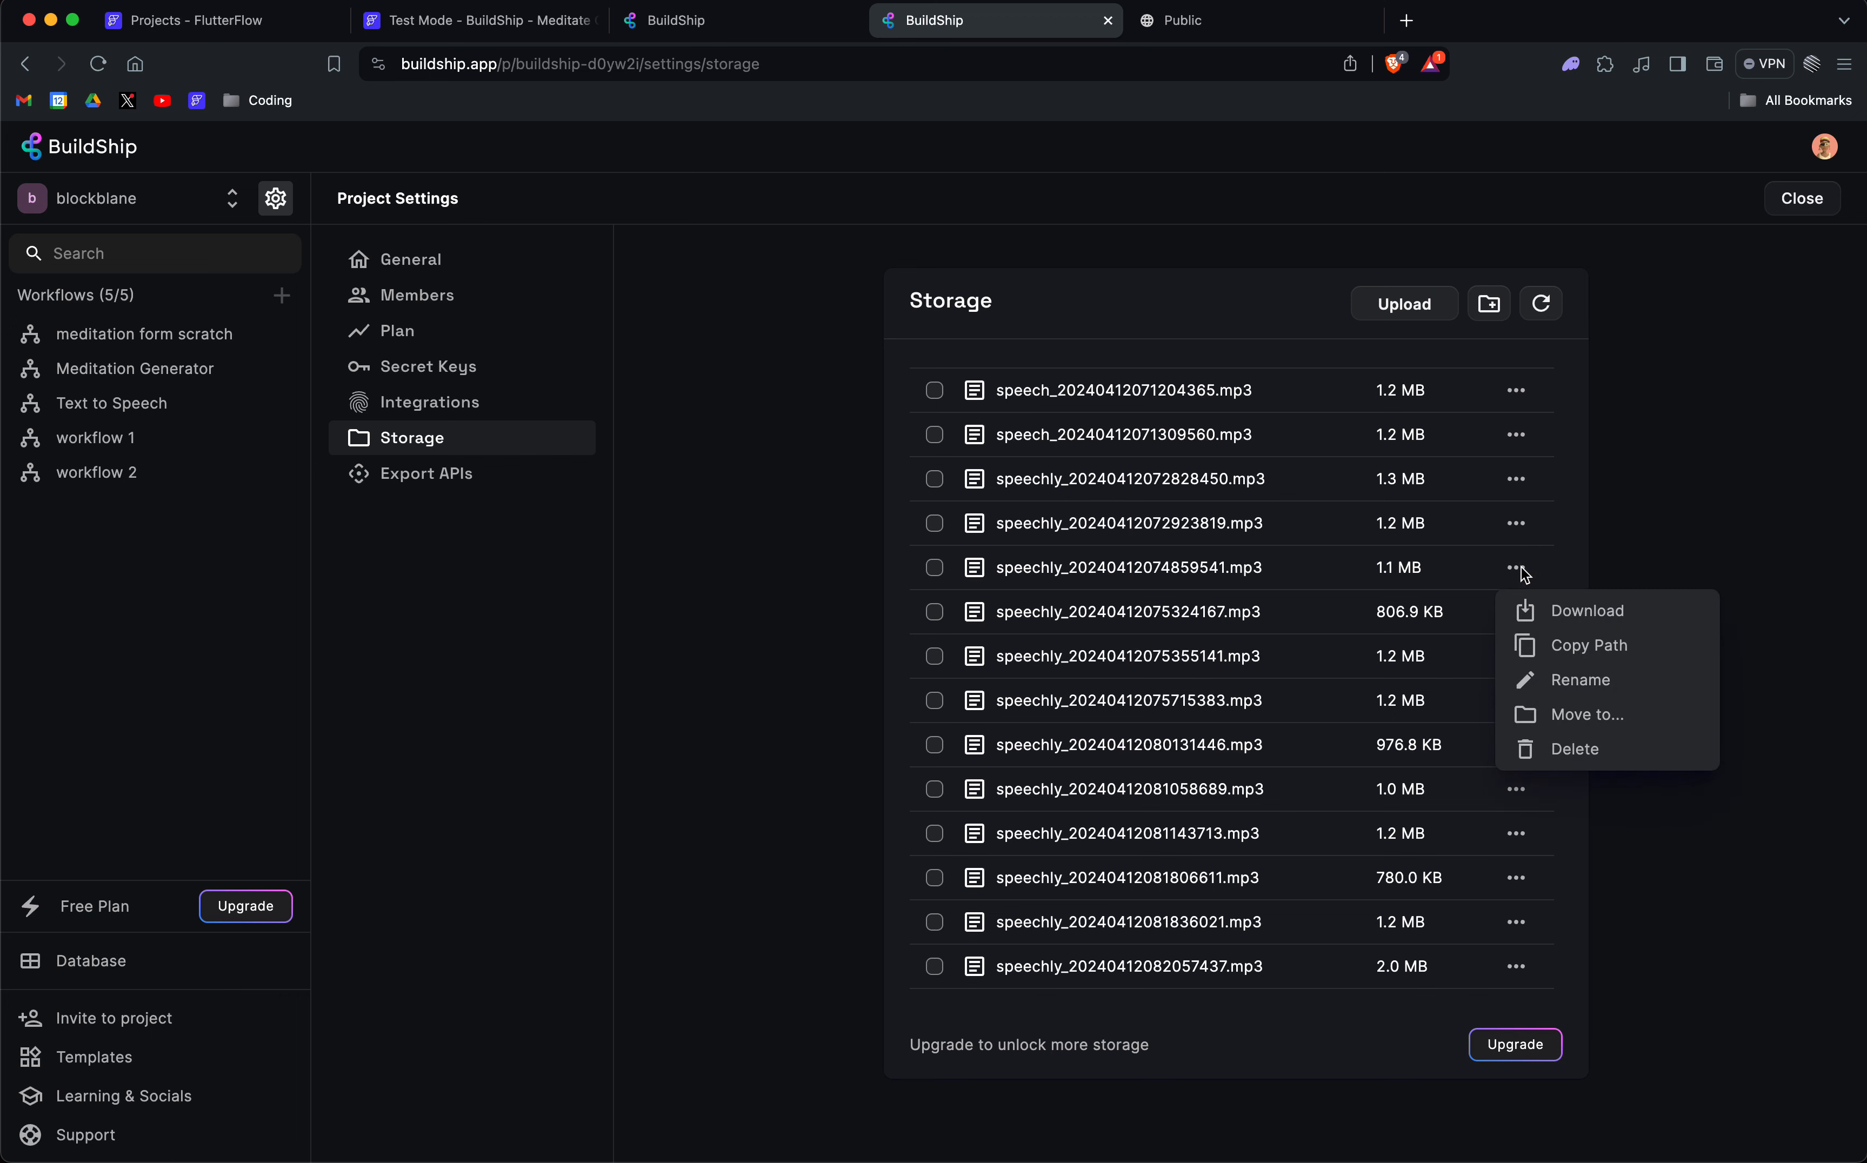
click(1574, 544)
click(713, 18)
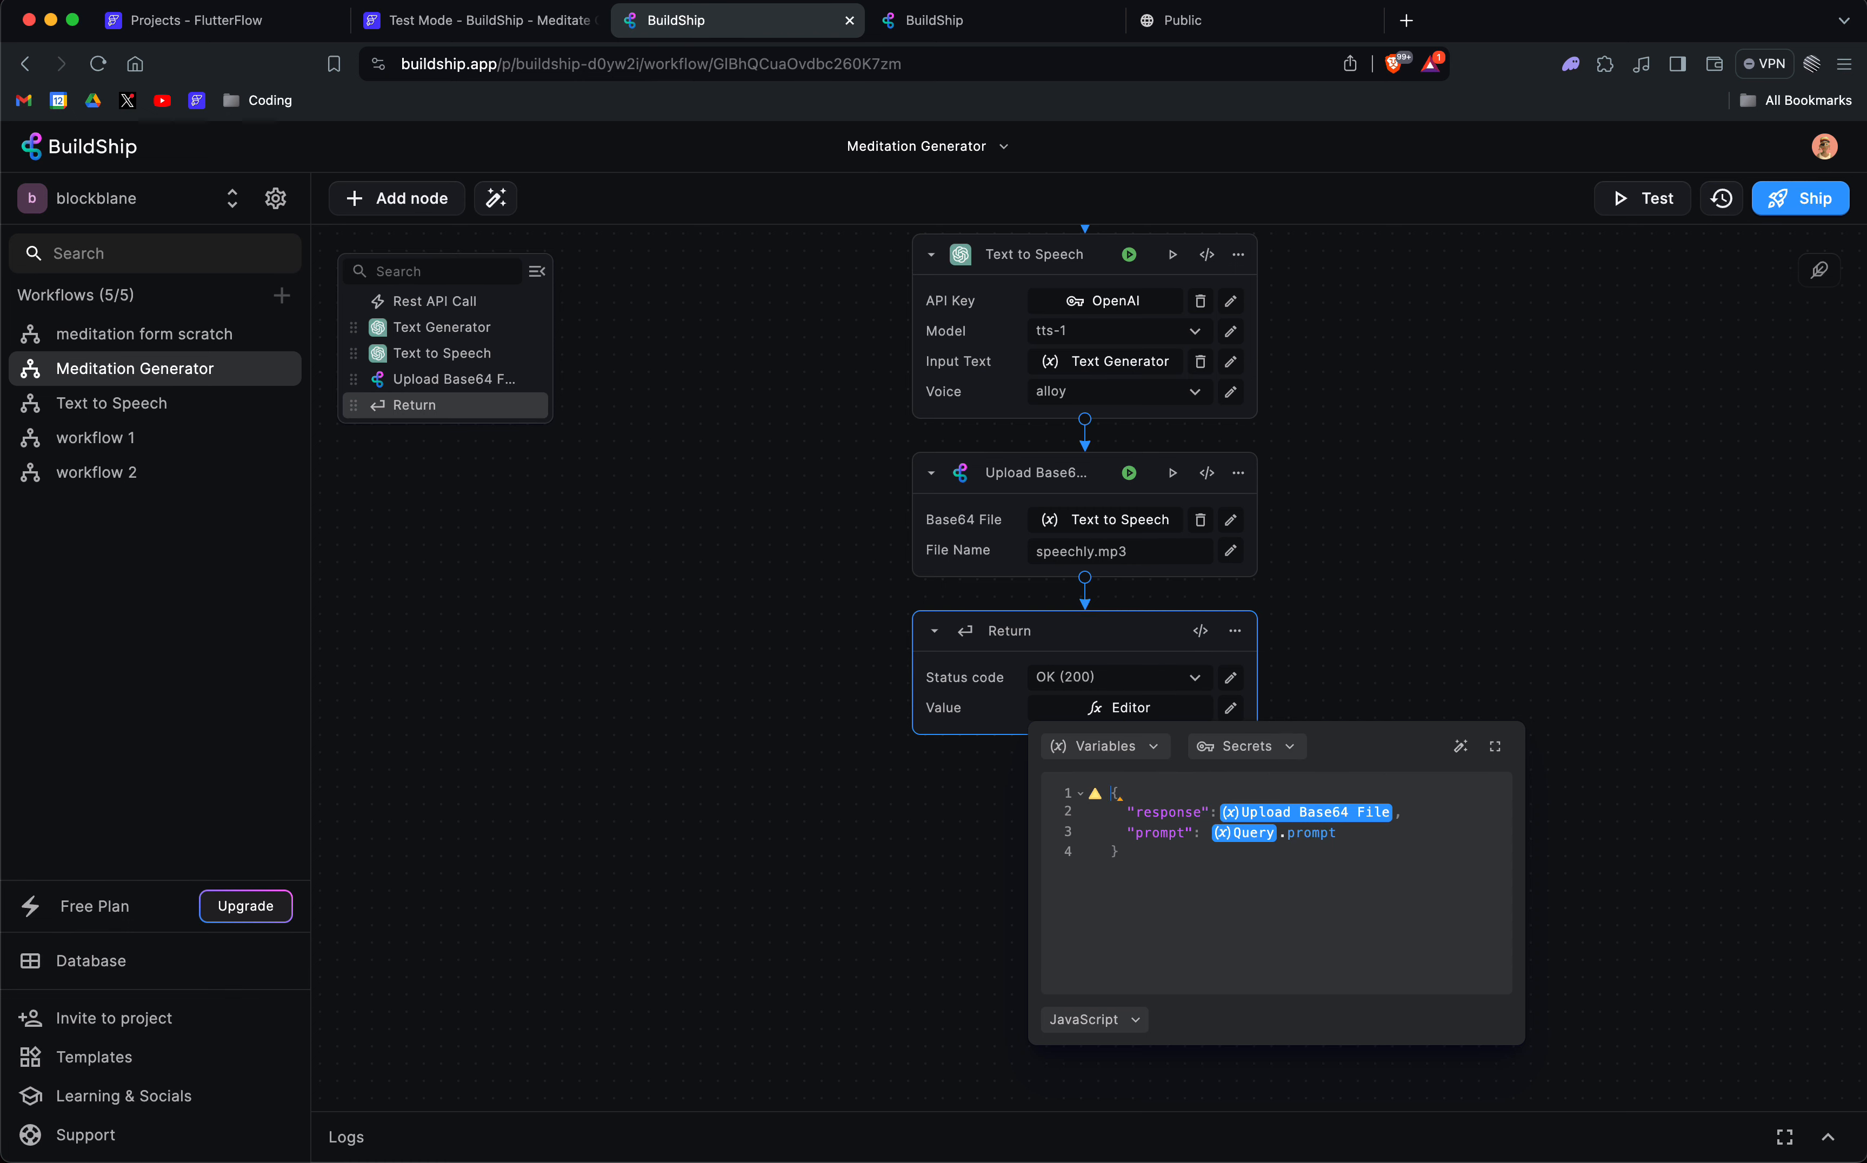
Compare the Return node's response and prompt fields with the description and audio URL in the Meditate GPT test app.
click(384, 15)
click(804, 526)
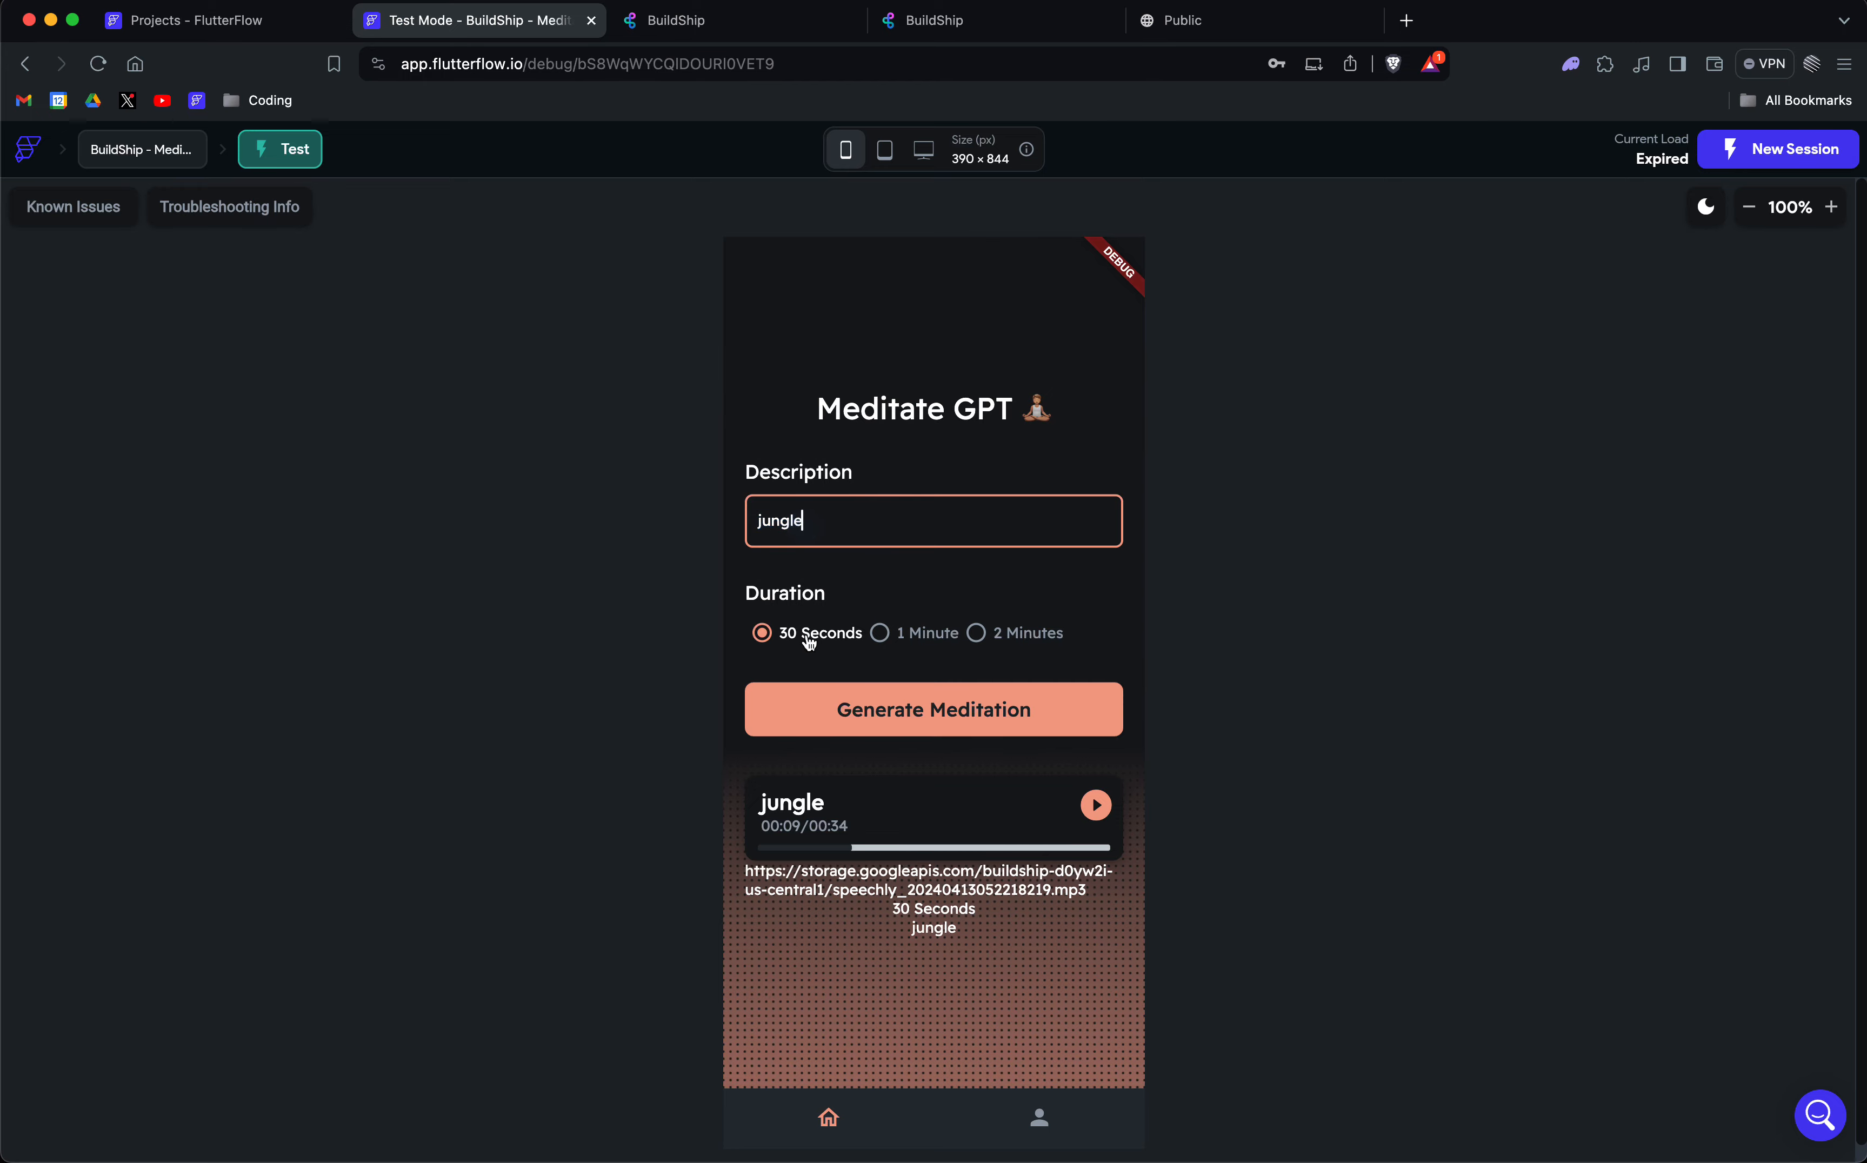
click(715, 30)
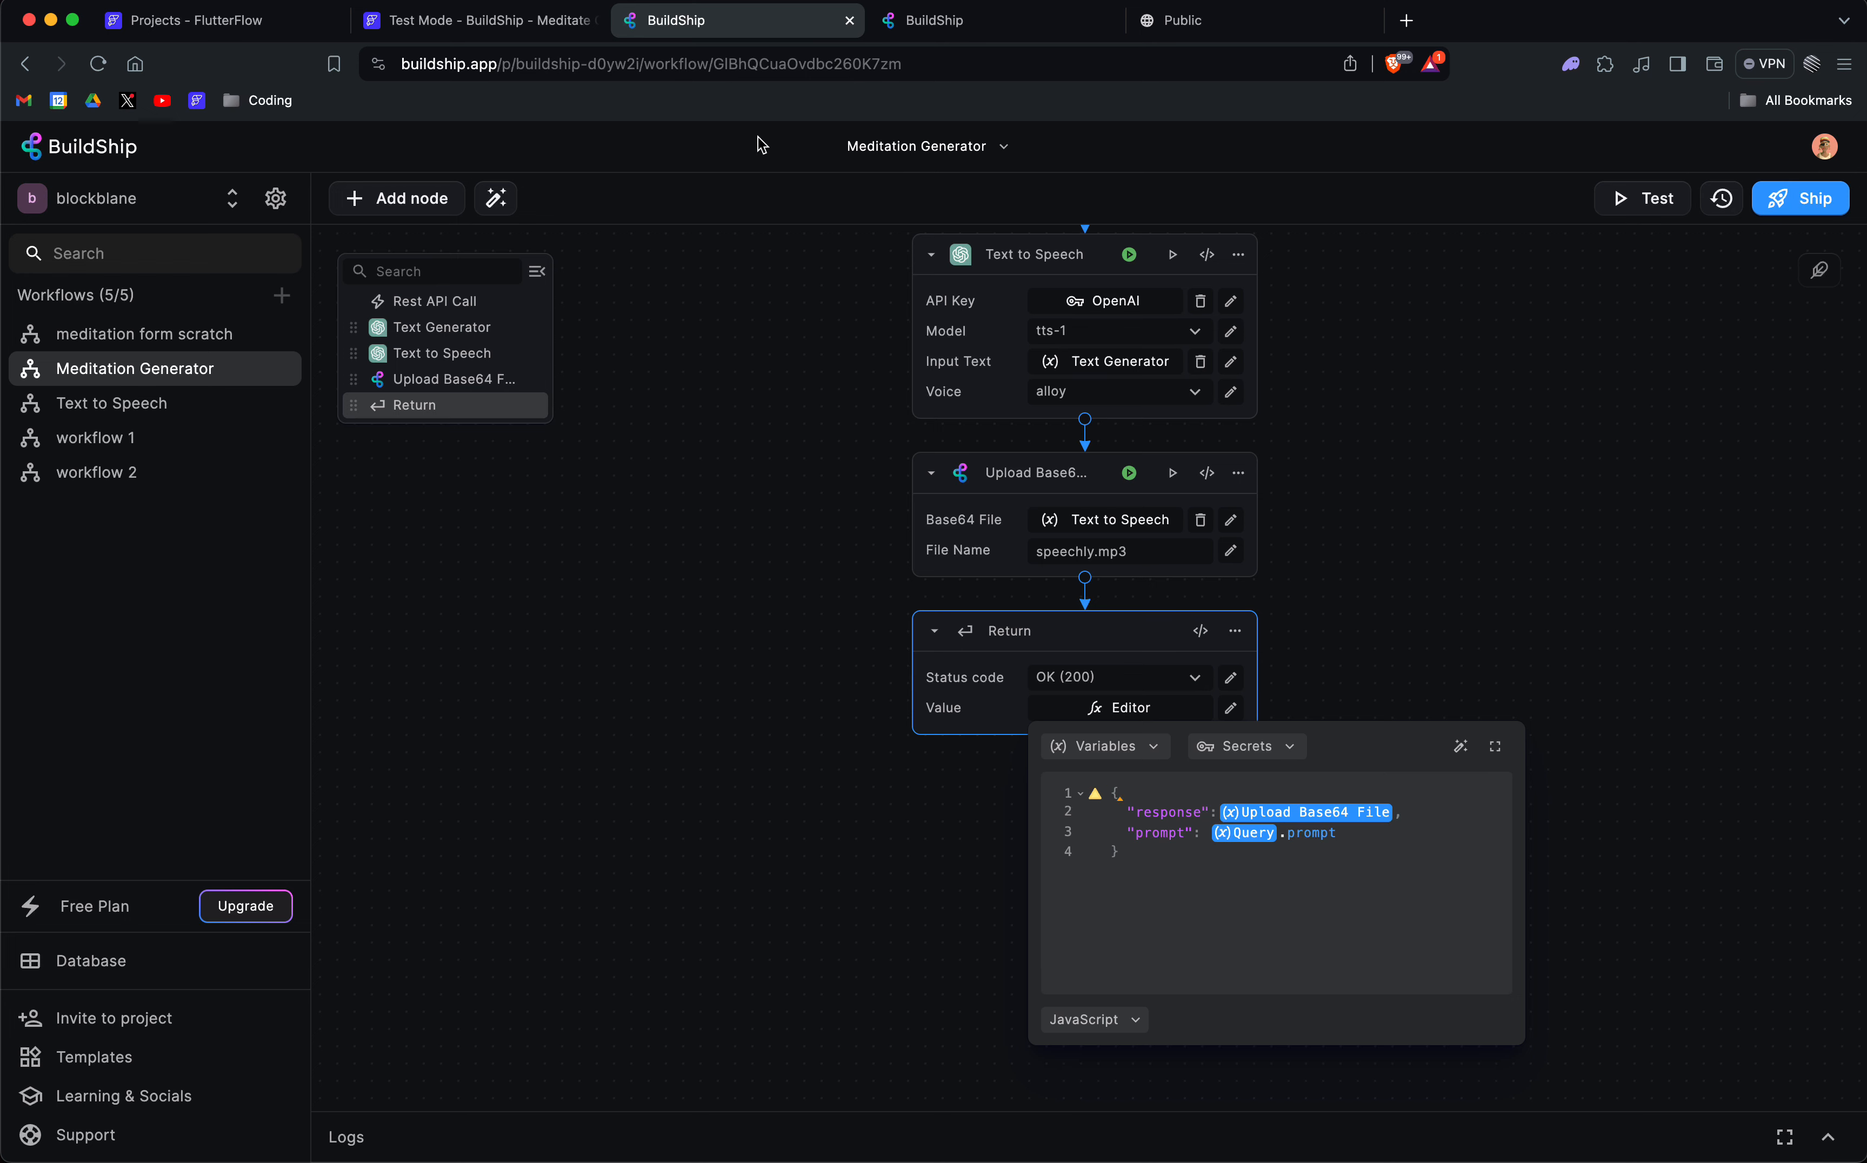
click(484, 23)
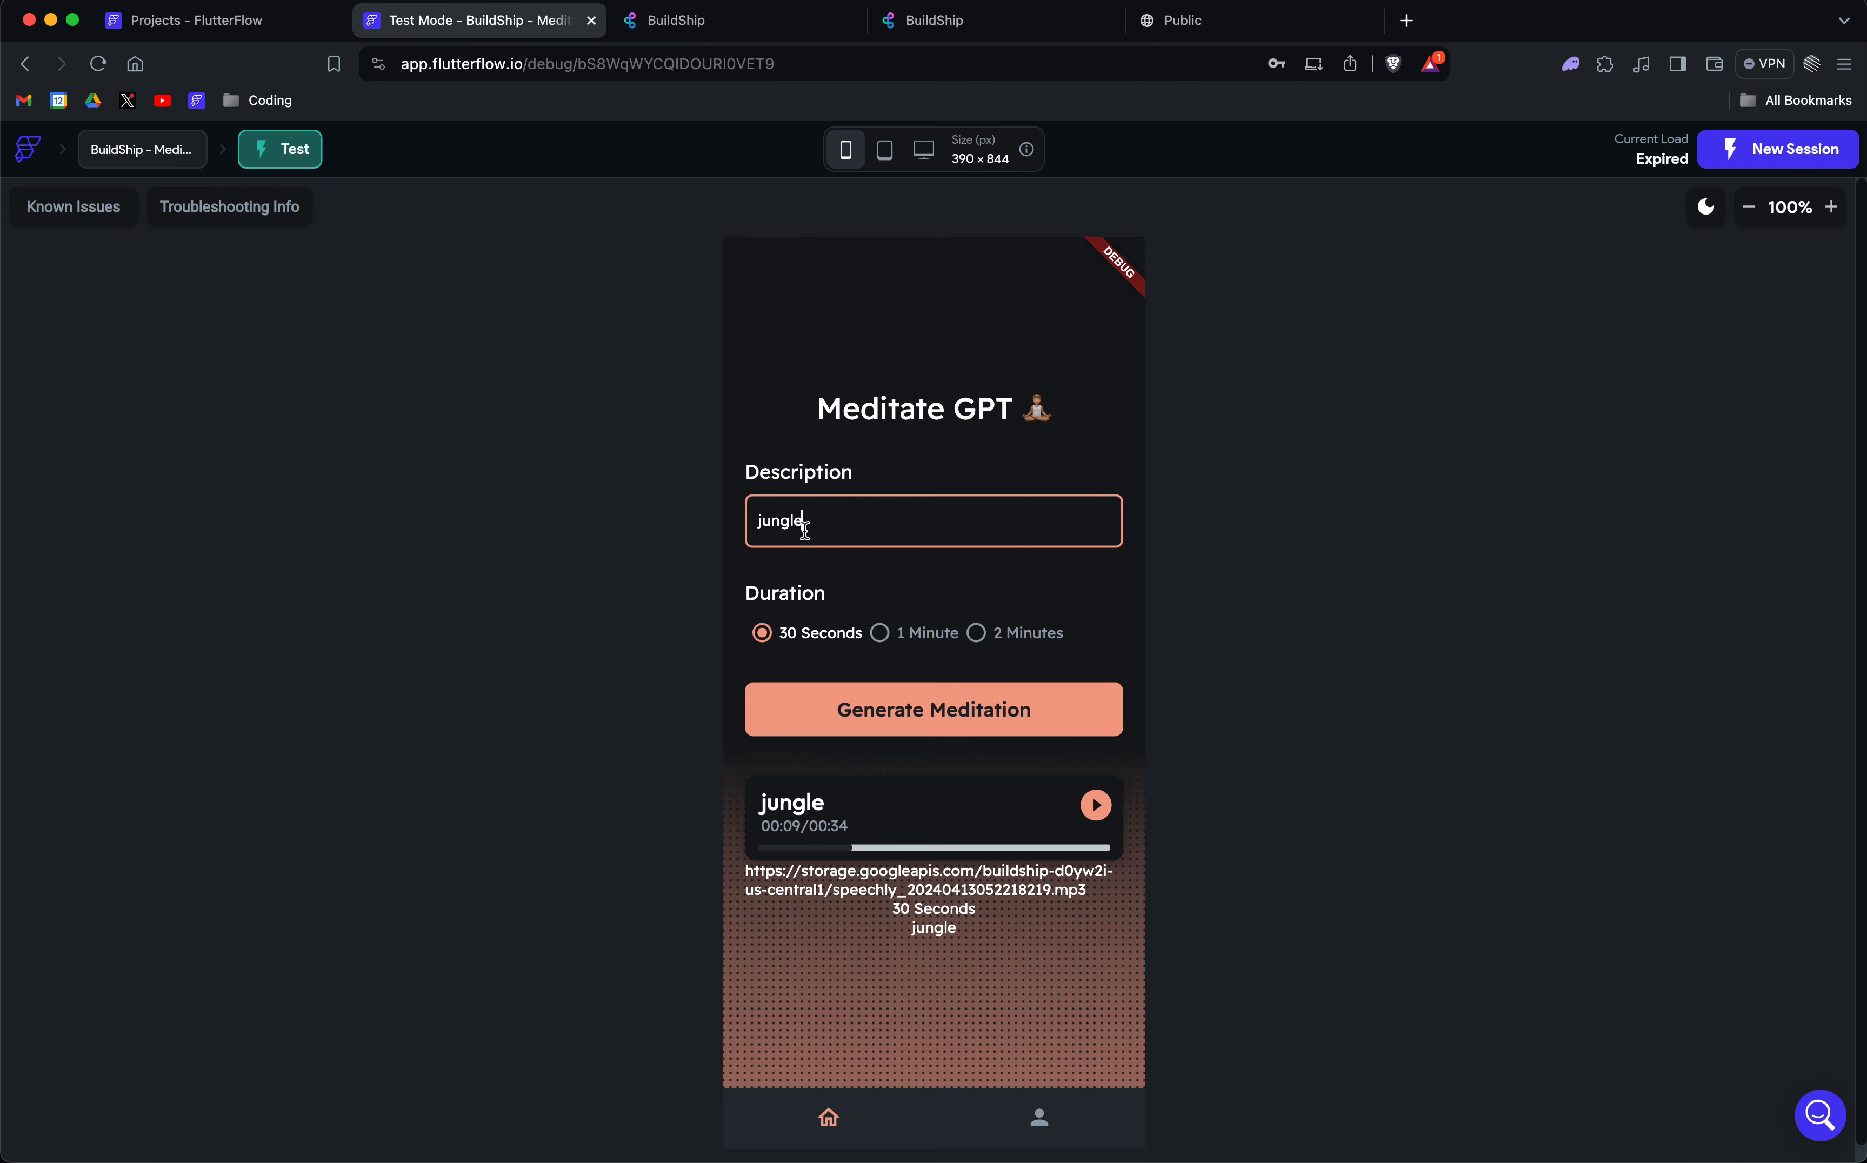
Replace the meditation Description in the Meditate GPT test app with "ocean".
drag(808, 529, 723, 530)
text(ocean)
key(super+a)
Return to the Meditation Generator workflow, review the response and prompt fields in the Return value, and close its editor.
click(713, 20)
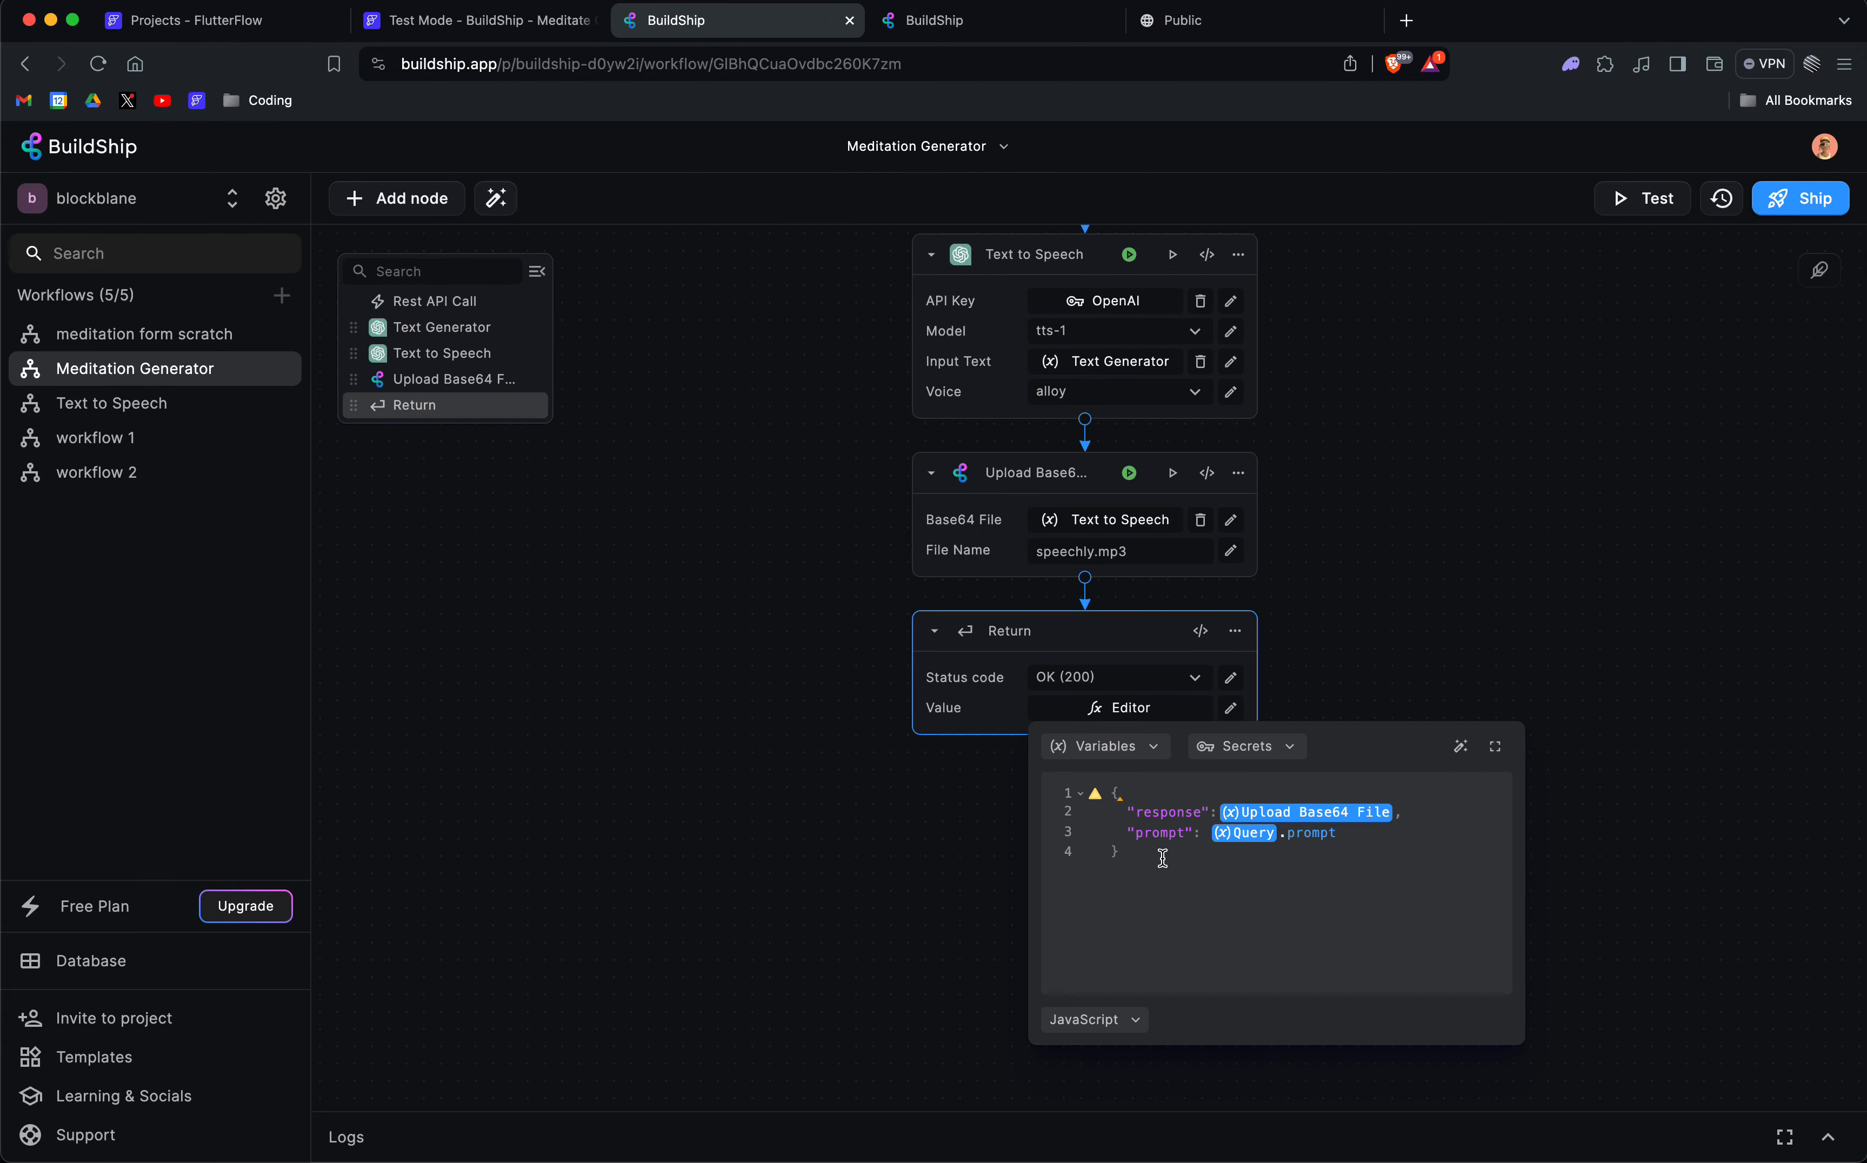
drag(1136, 831, 1201, 812)
click(1376, 632)
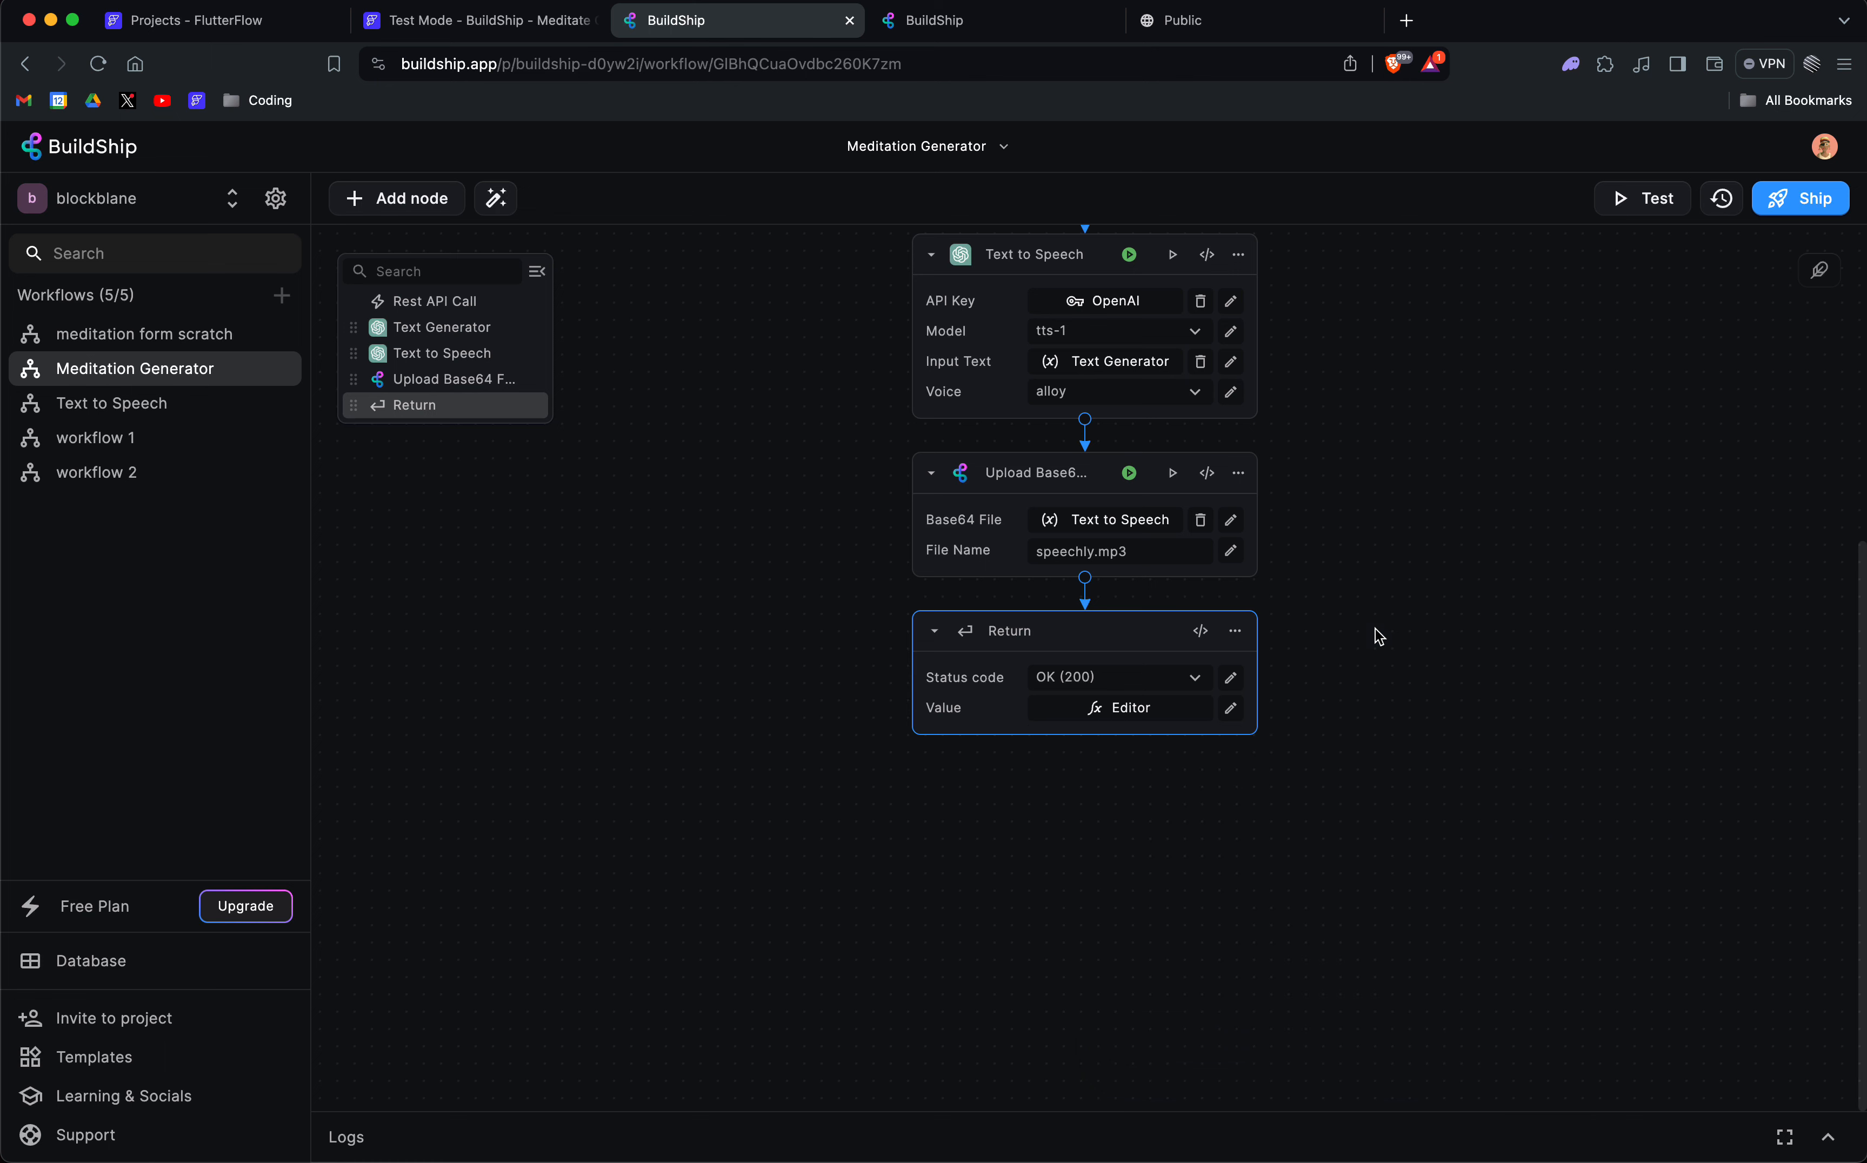
Deploy the Meditation Generator workflow by shipping it.
scroll(1375, 616, up, 5)
scroll(1368, 493, up, 5)
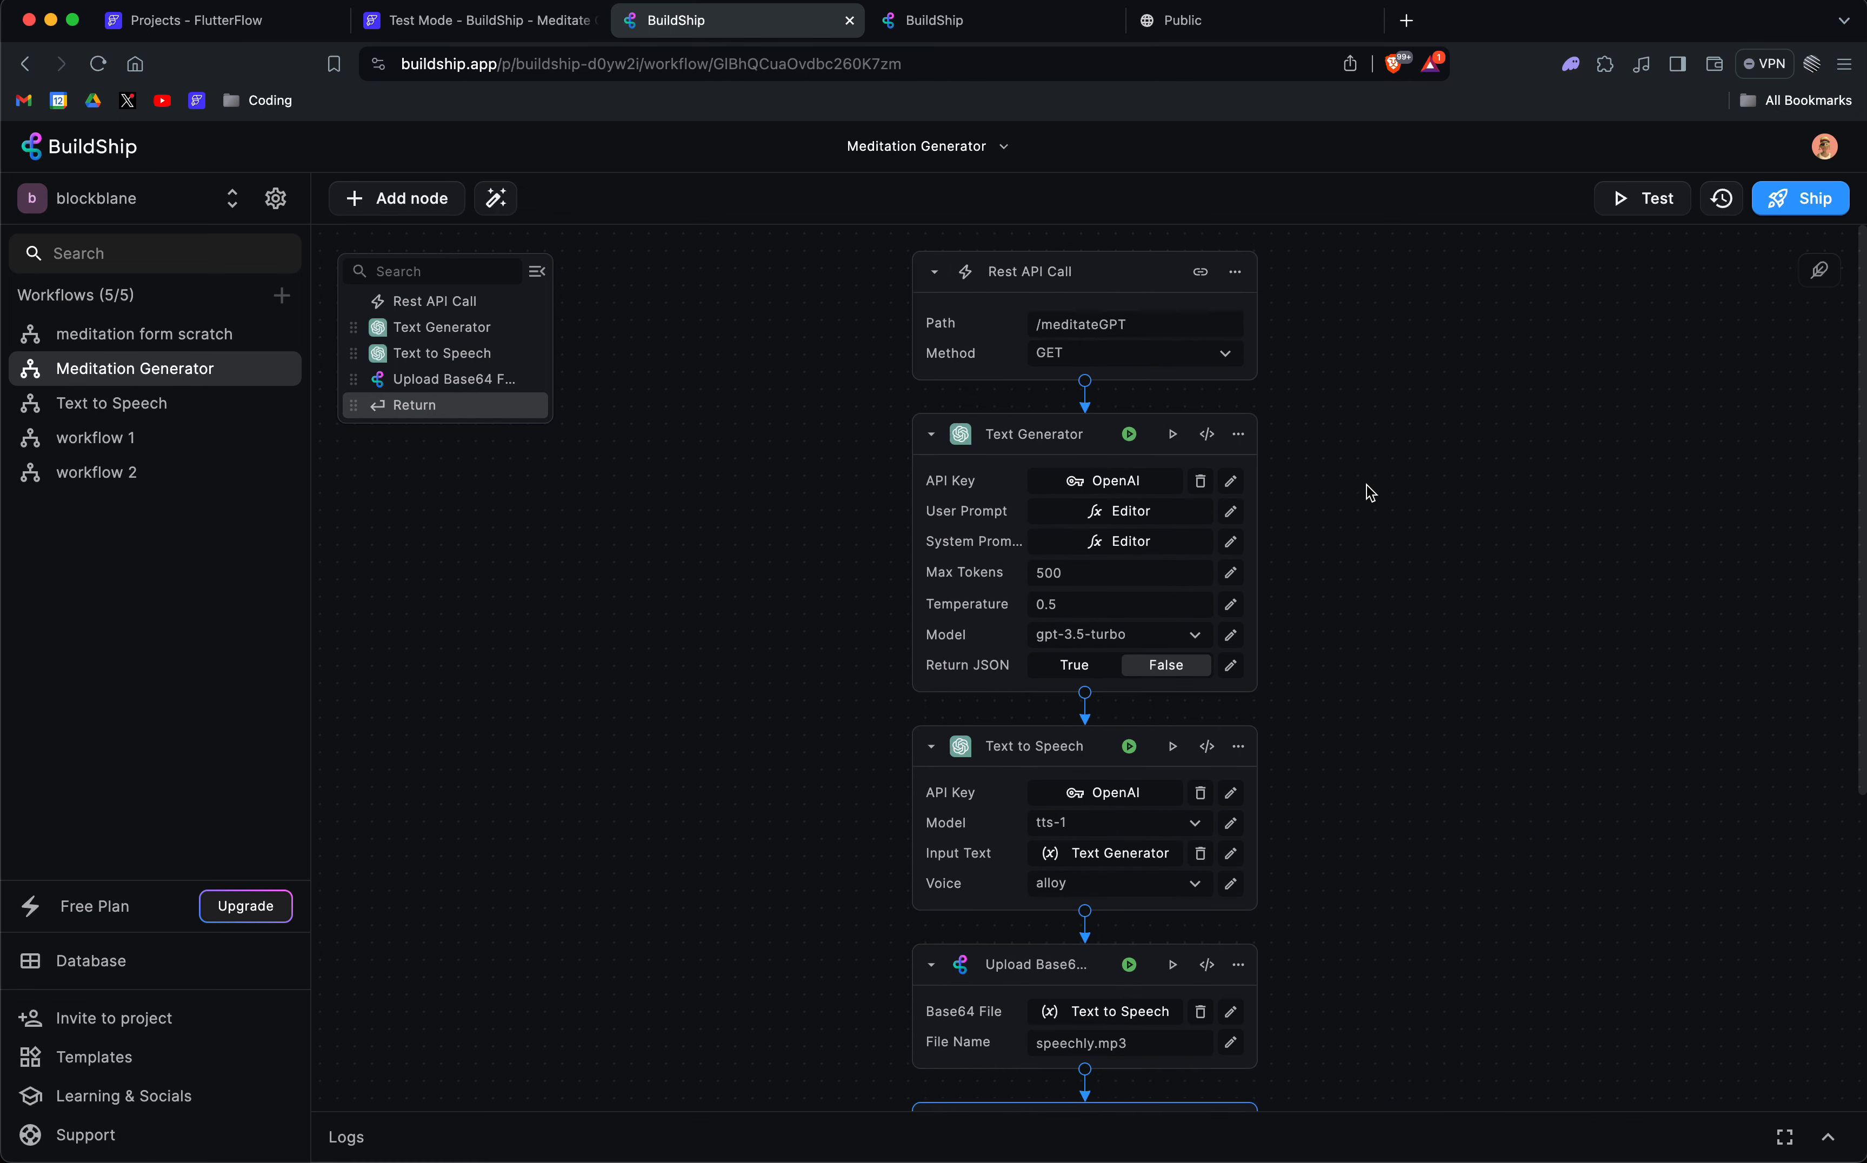
click(1800, 214)
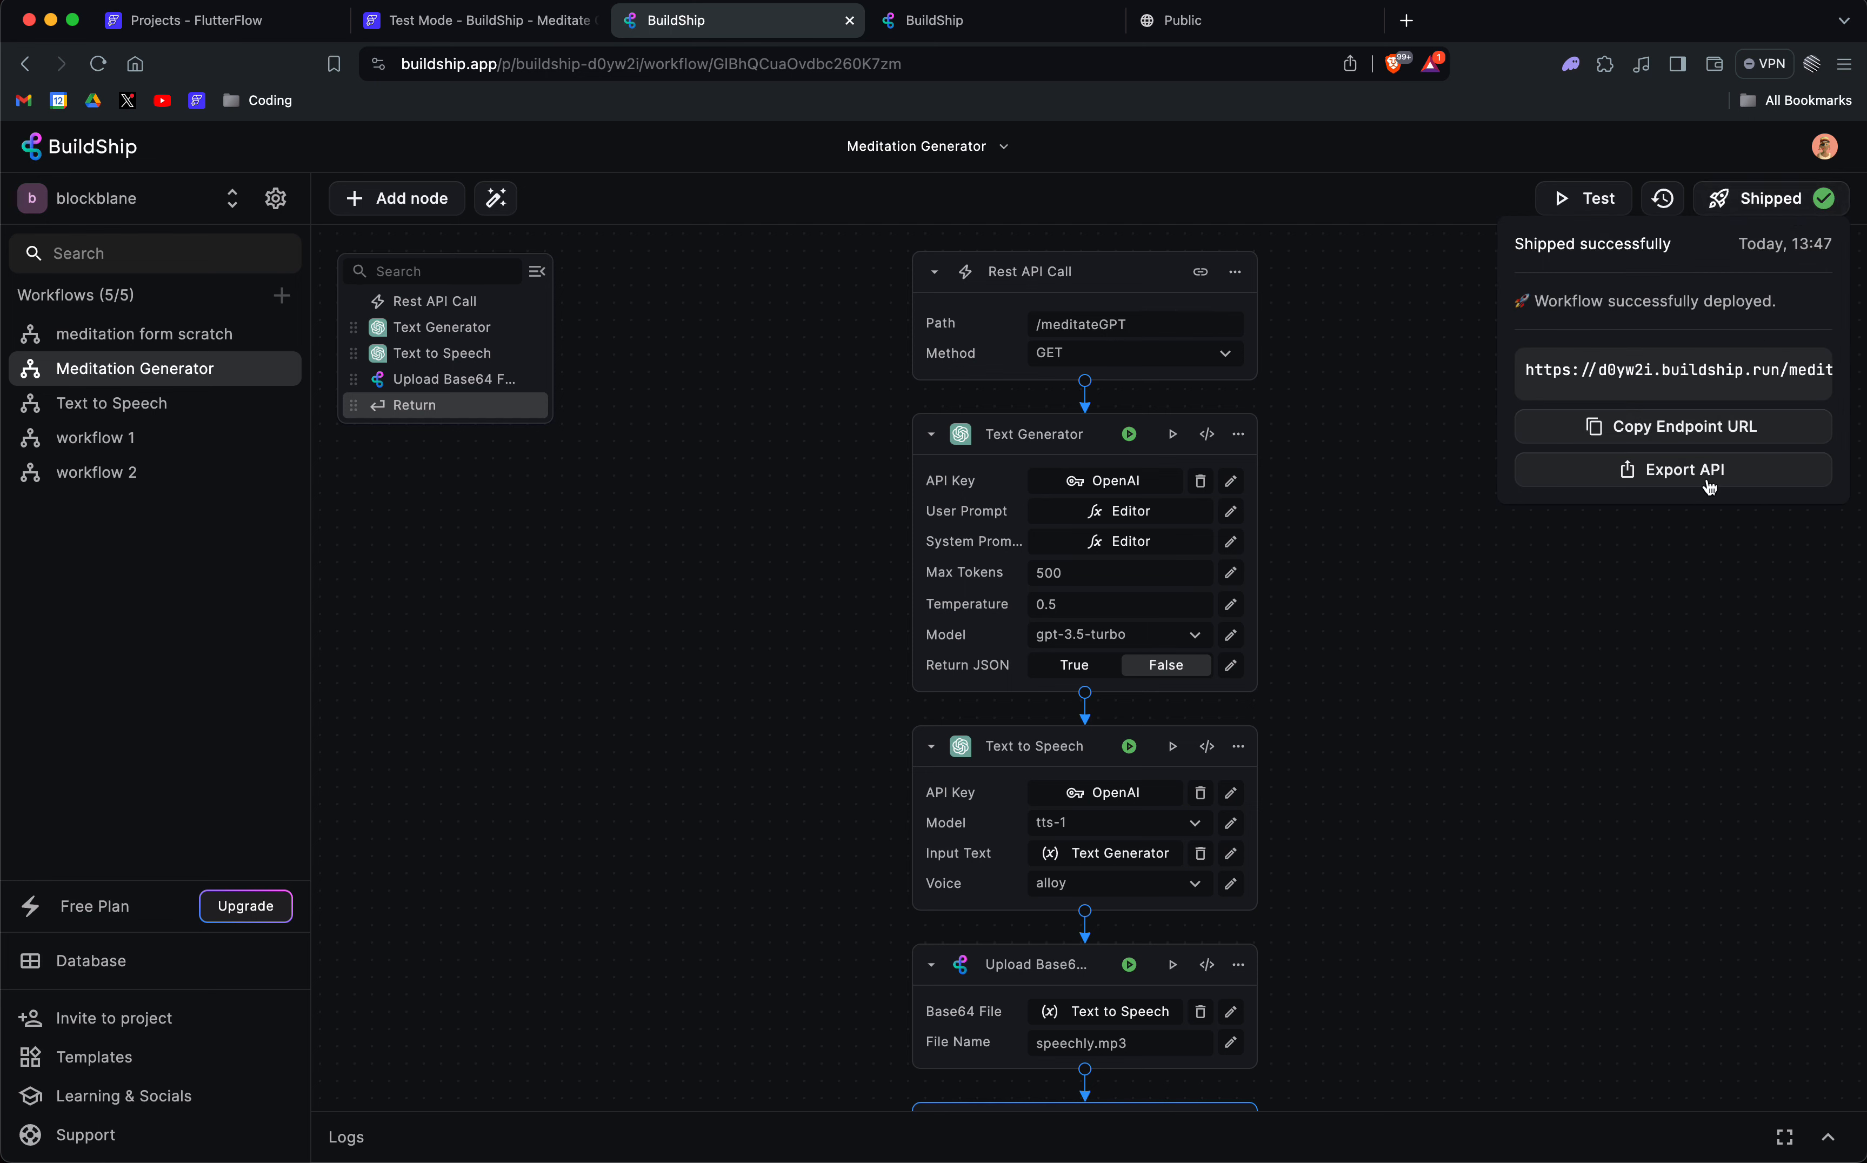
Copy the deployed workflow's endpoint URL and view where the Rest API Call node offers the same URL.
scroll(1699, 376, right, 5)
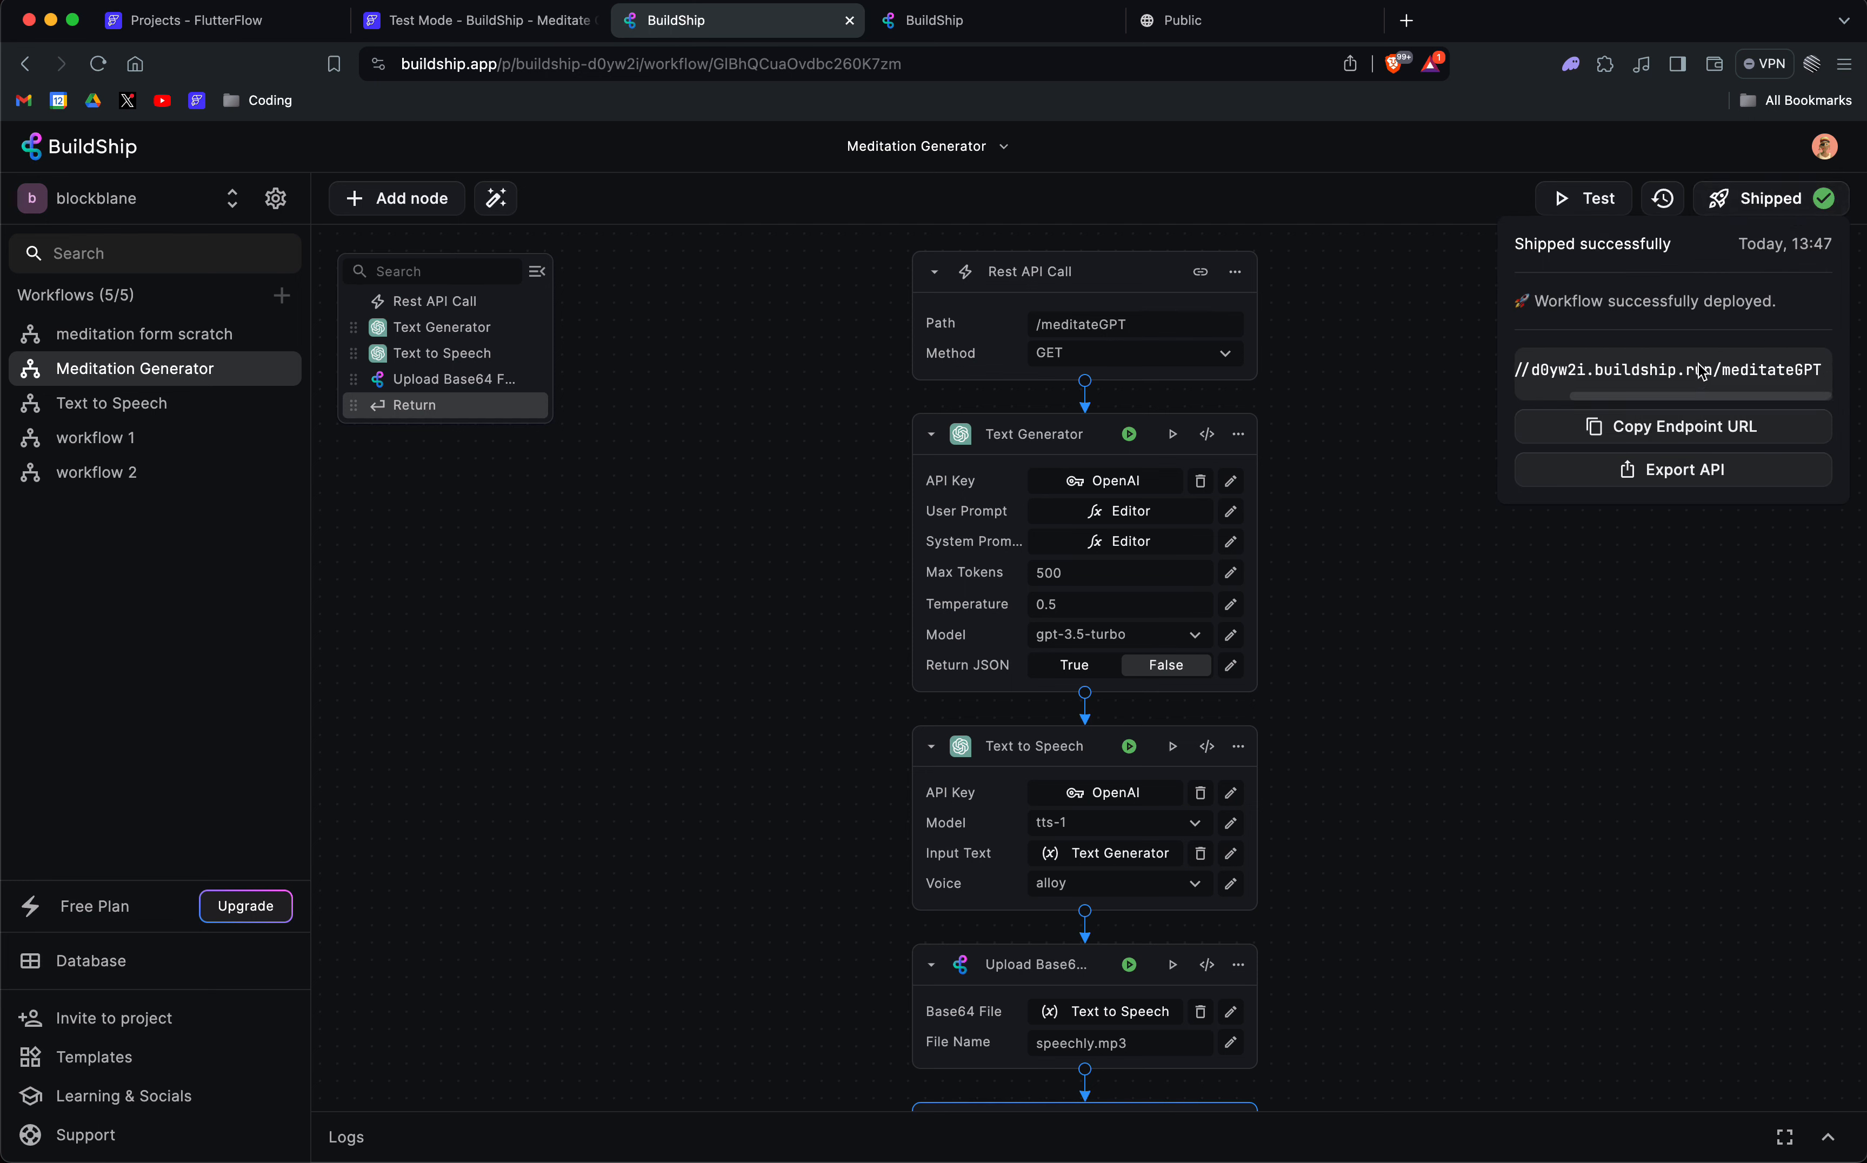
click(1699, 427)
click(1200, 273)
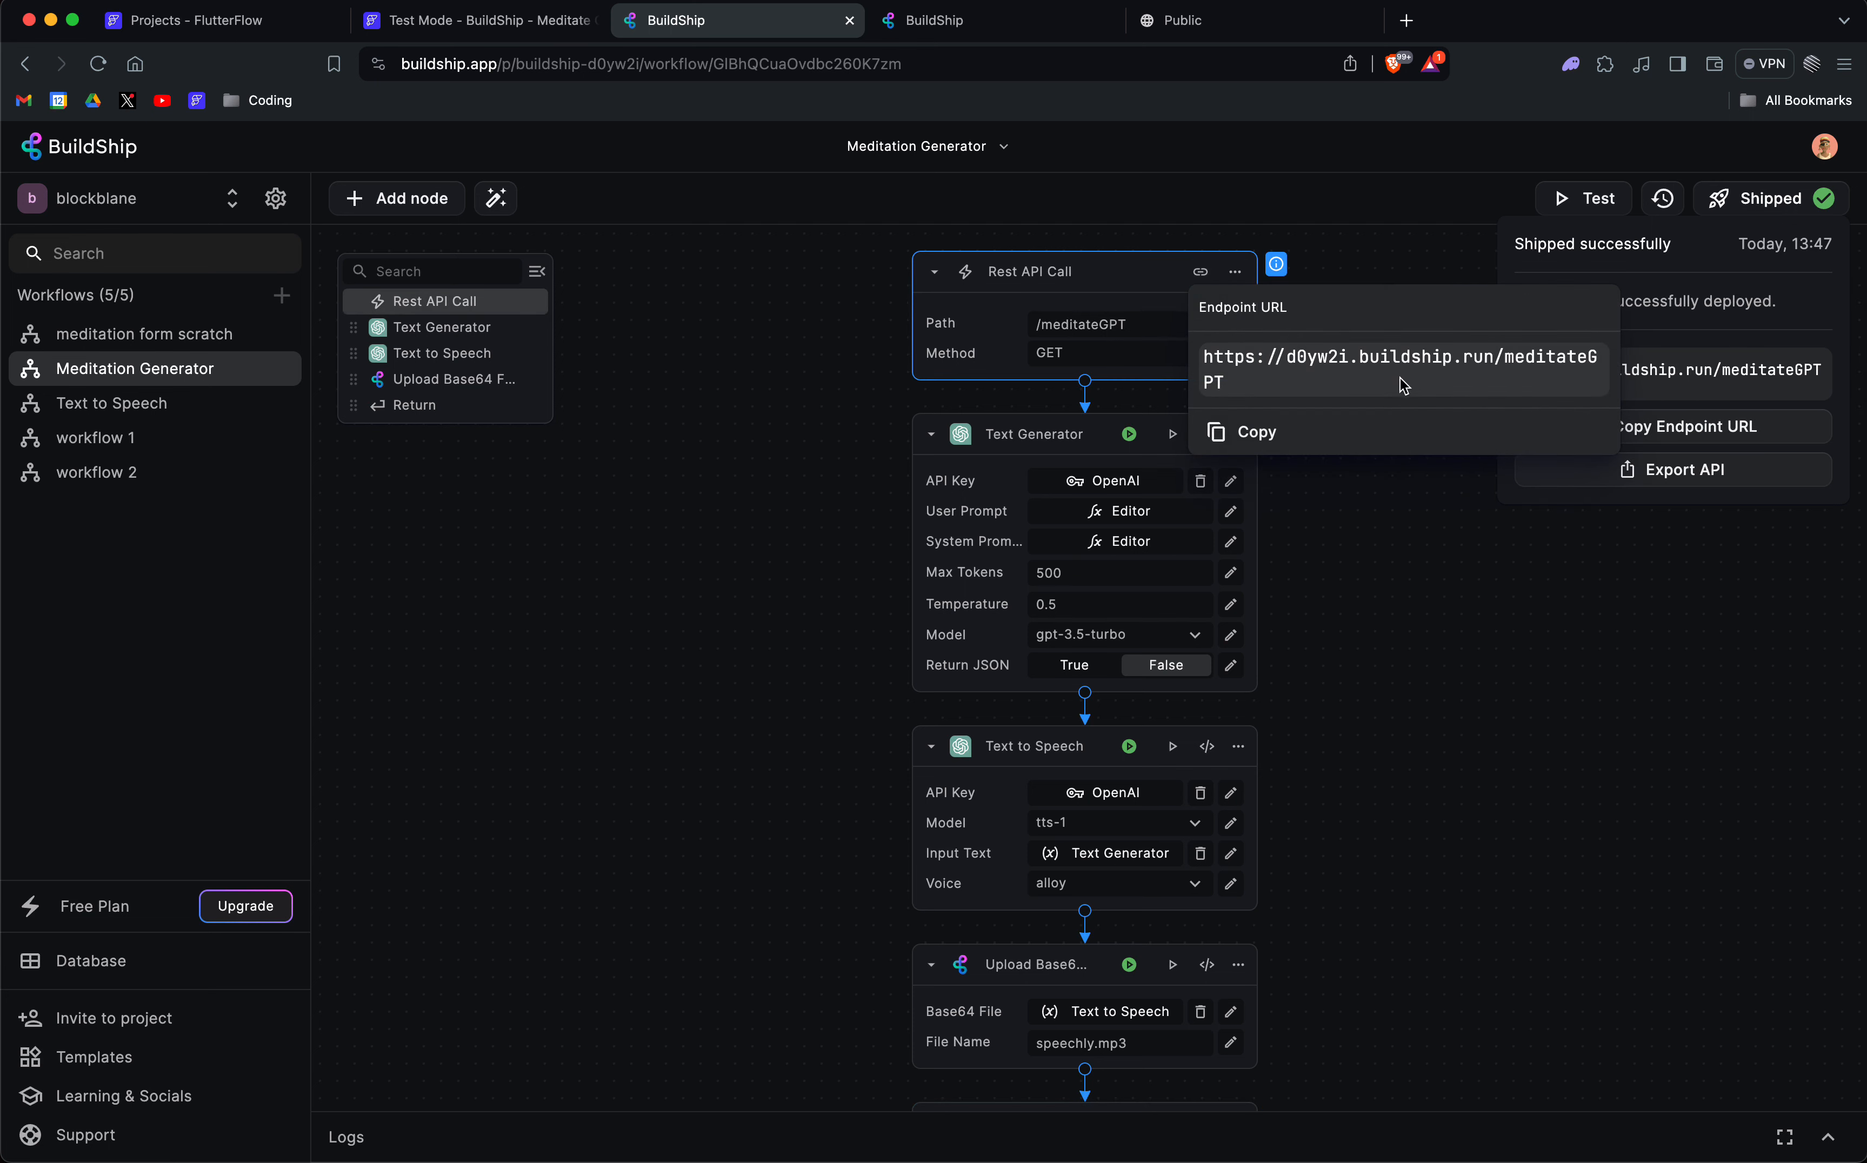
click(1376, 613)
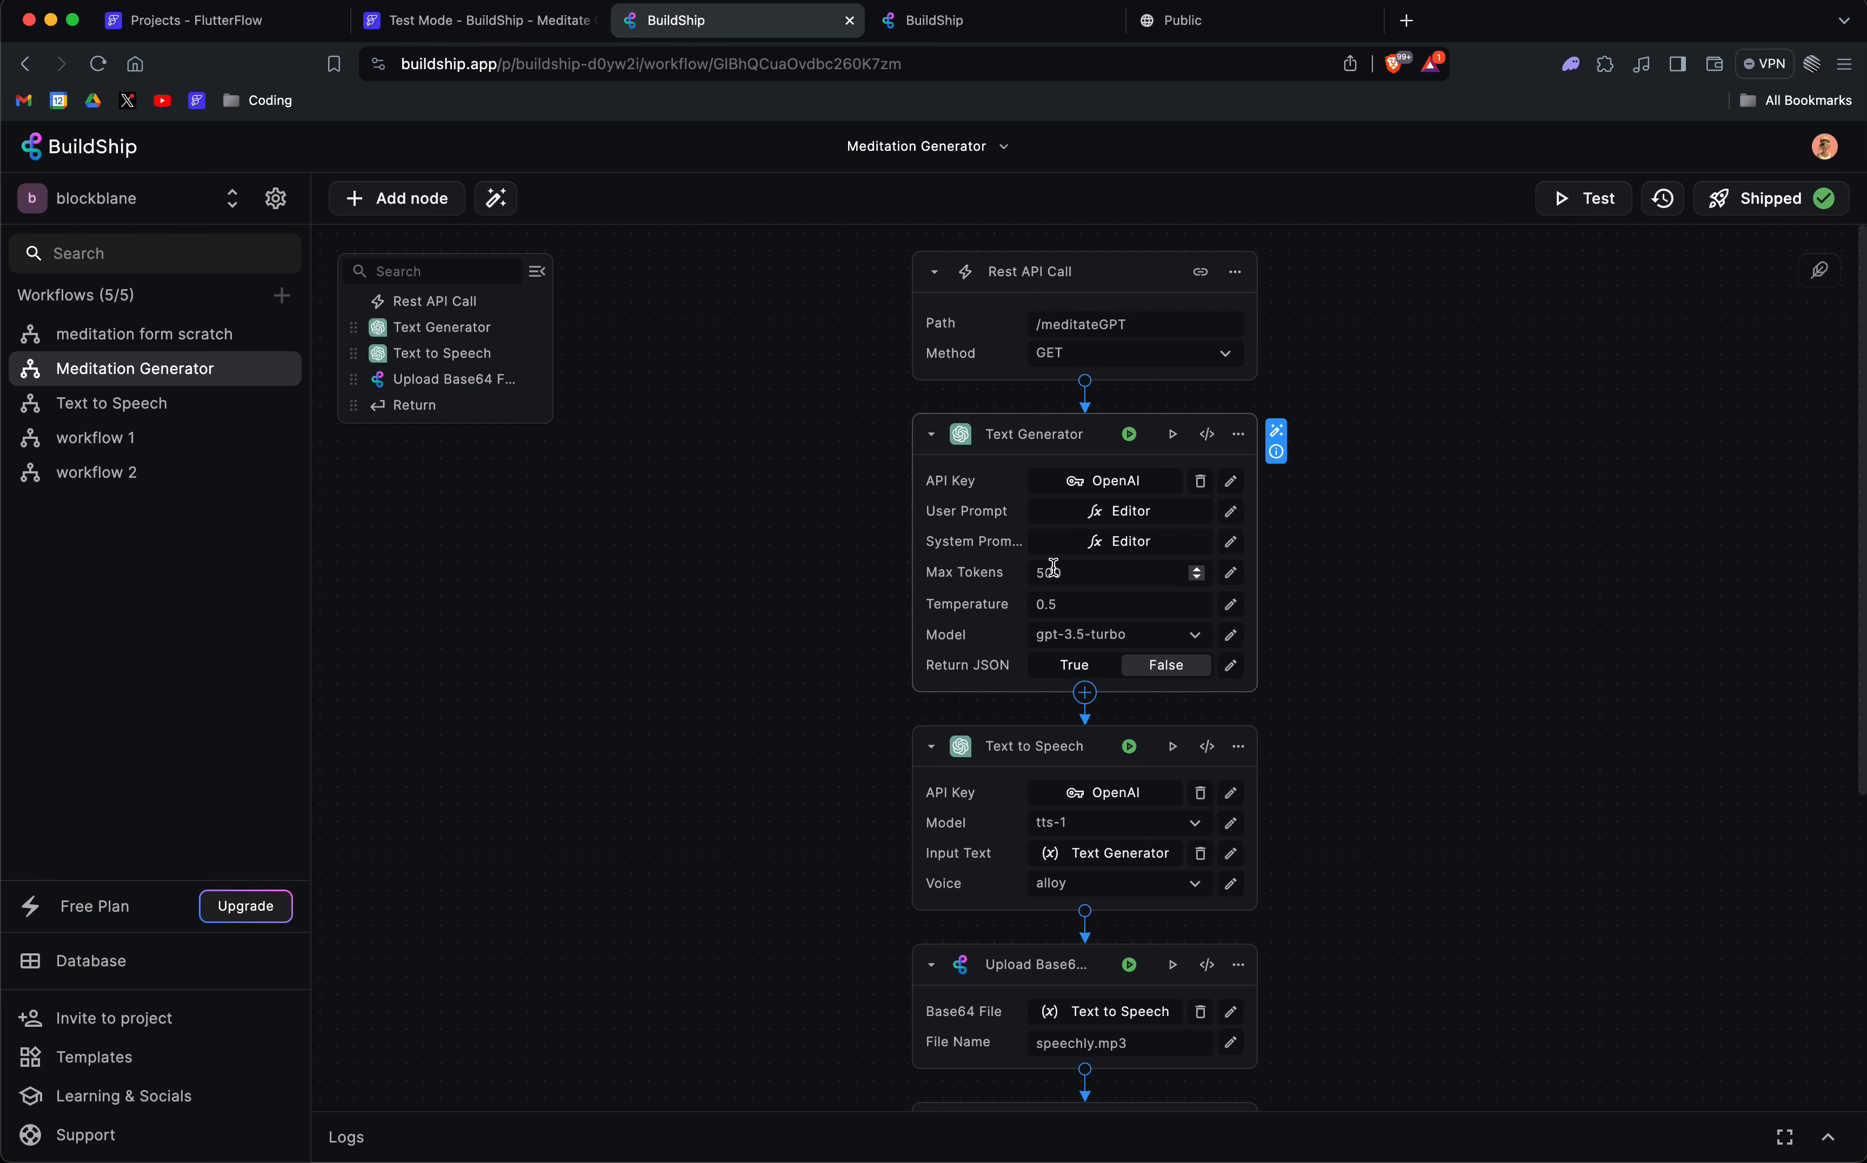
Check the response and test settings of the BuildShip Meditate GPT API call in FlutterFlow, and return to the Meditation Generator workflow.
click(469, 24)
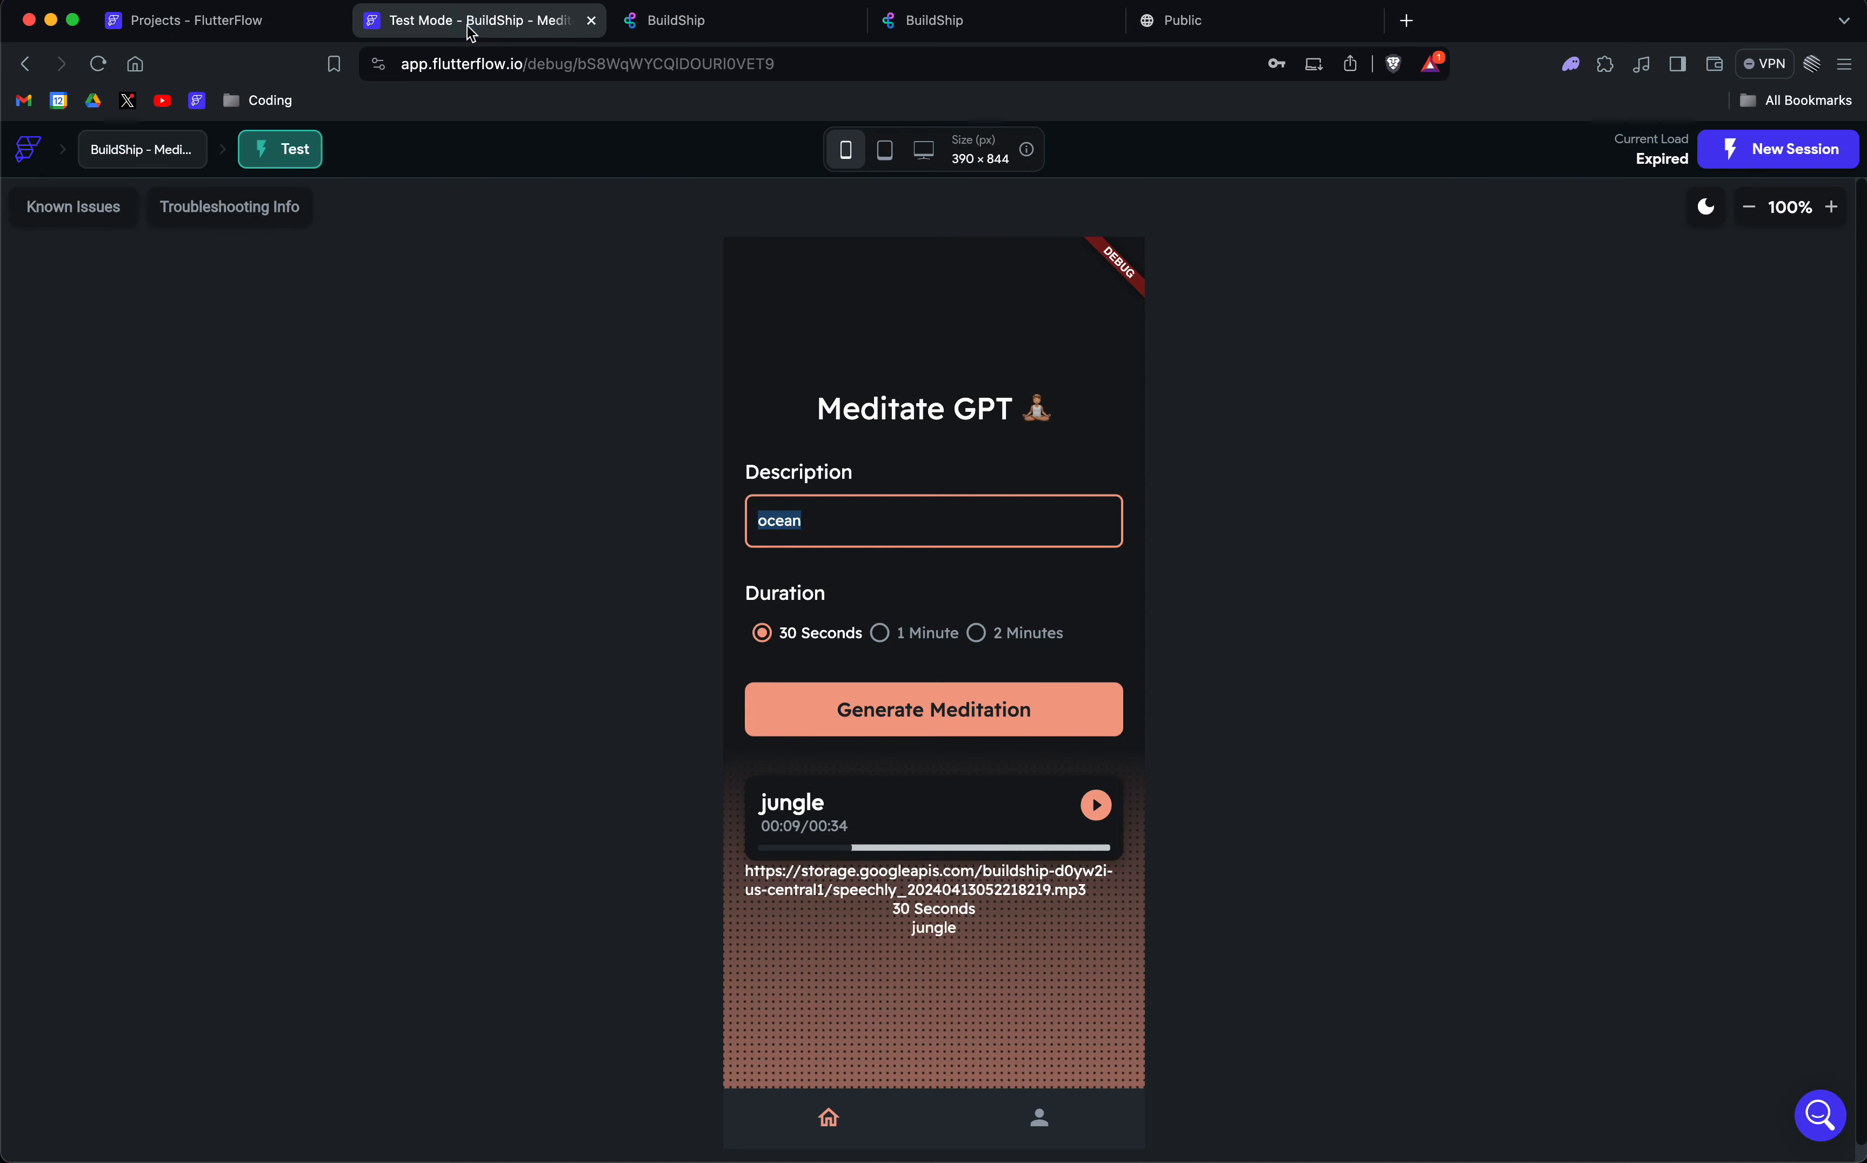
click(254, 25)
click(18, 521)
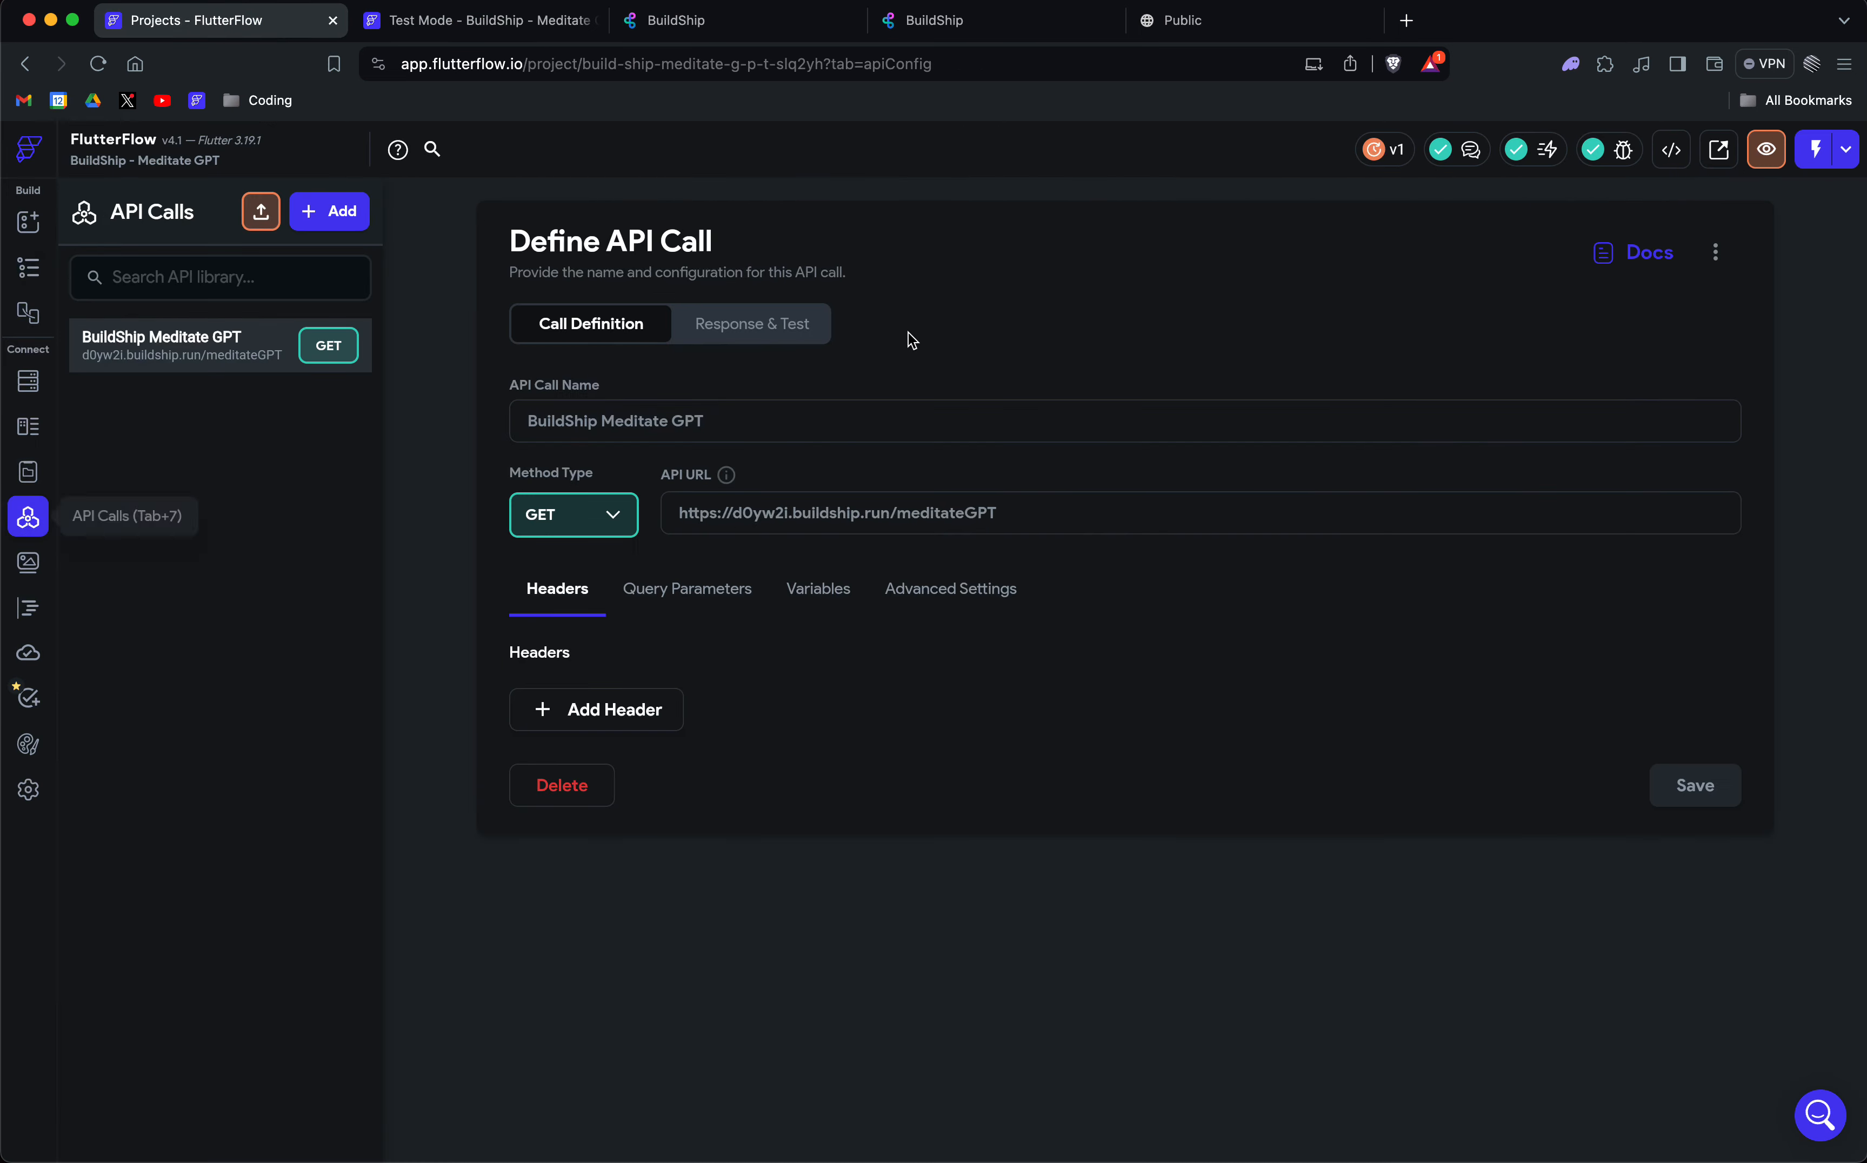
click(770, 323)
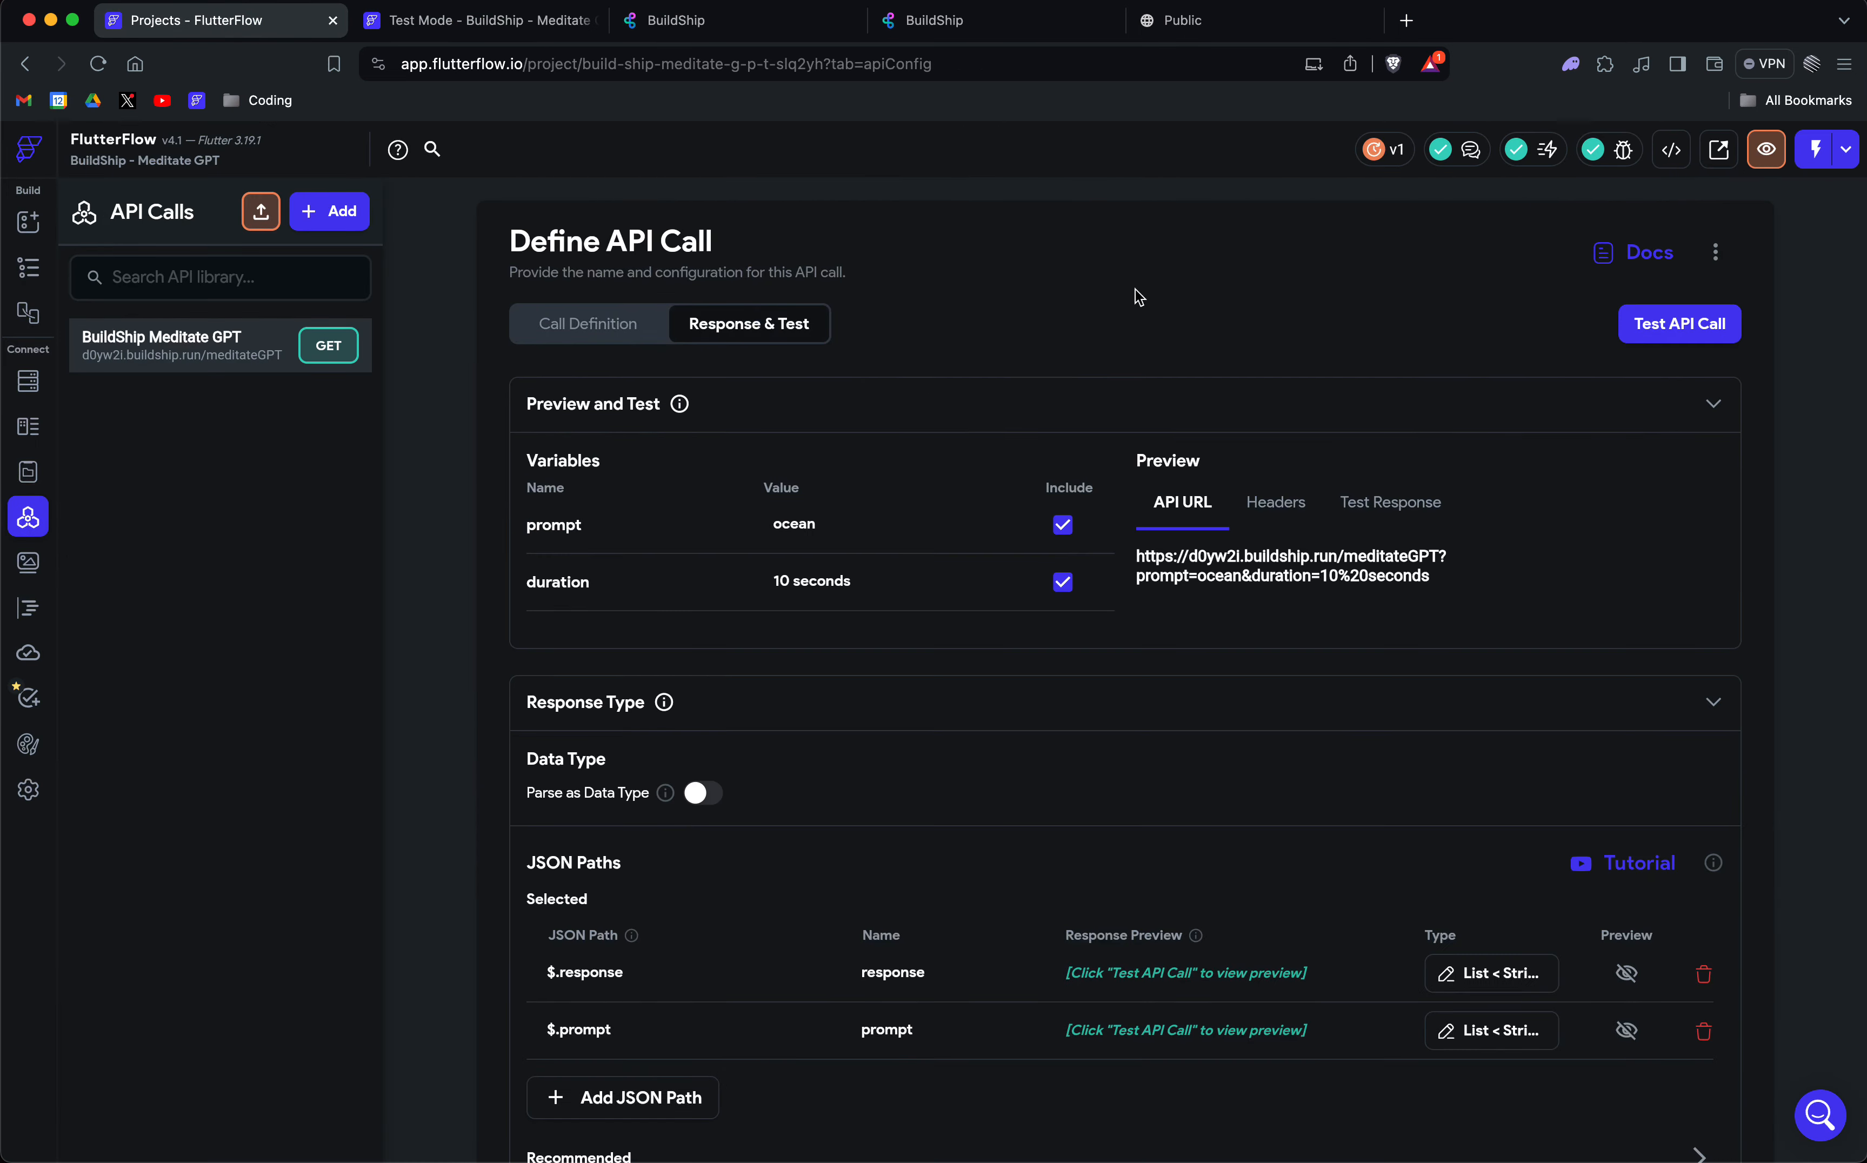
click(961, 22)
click(654, 25)
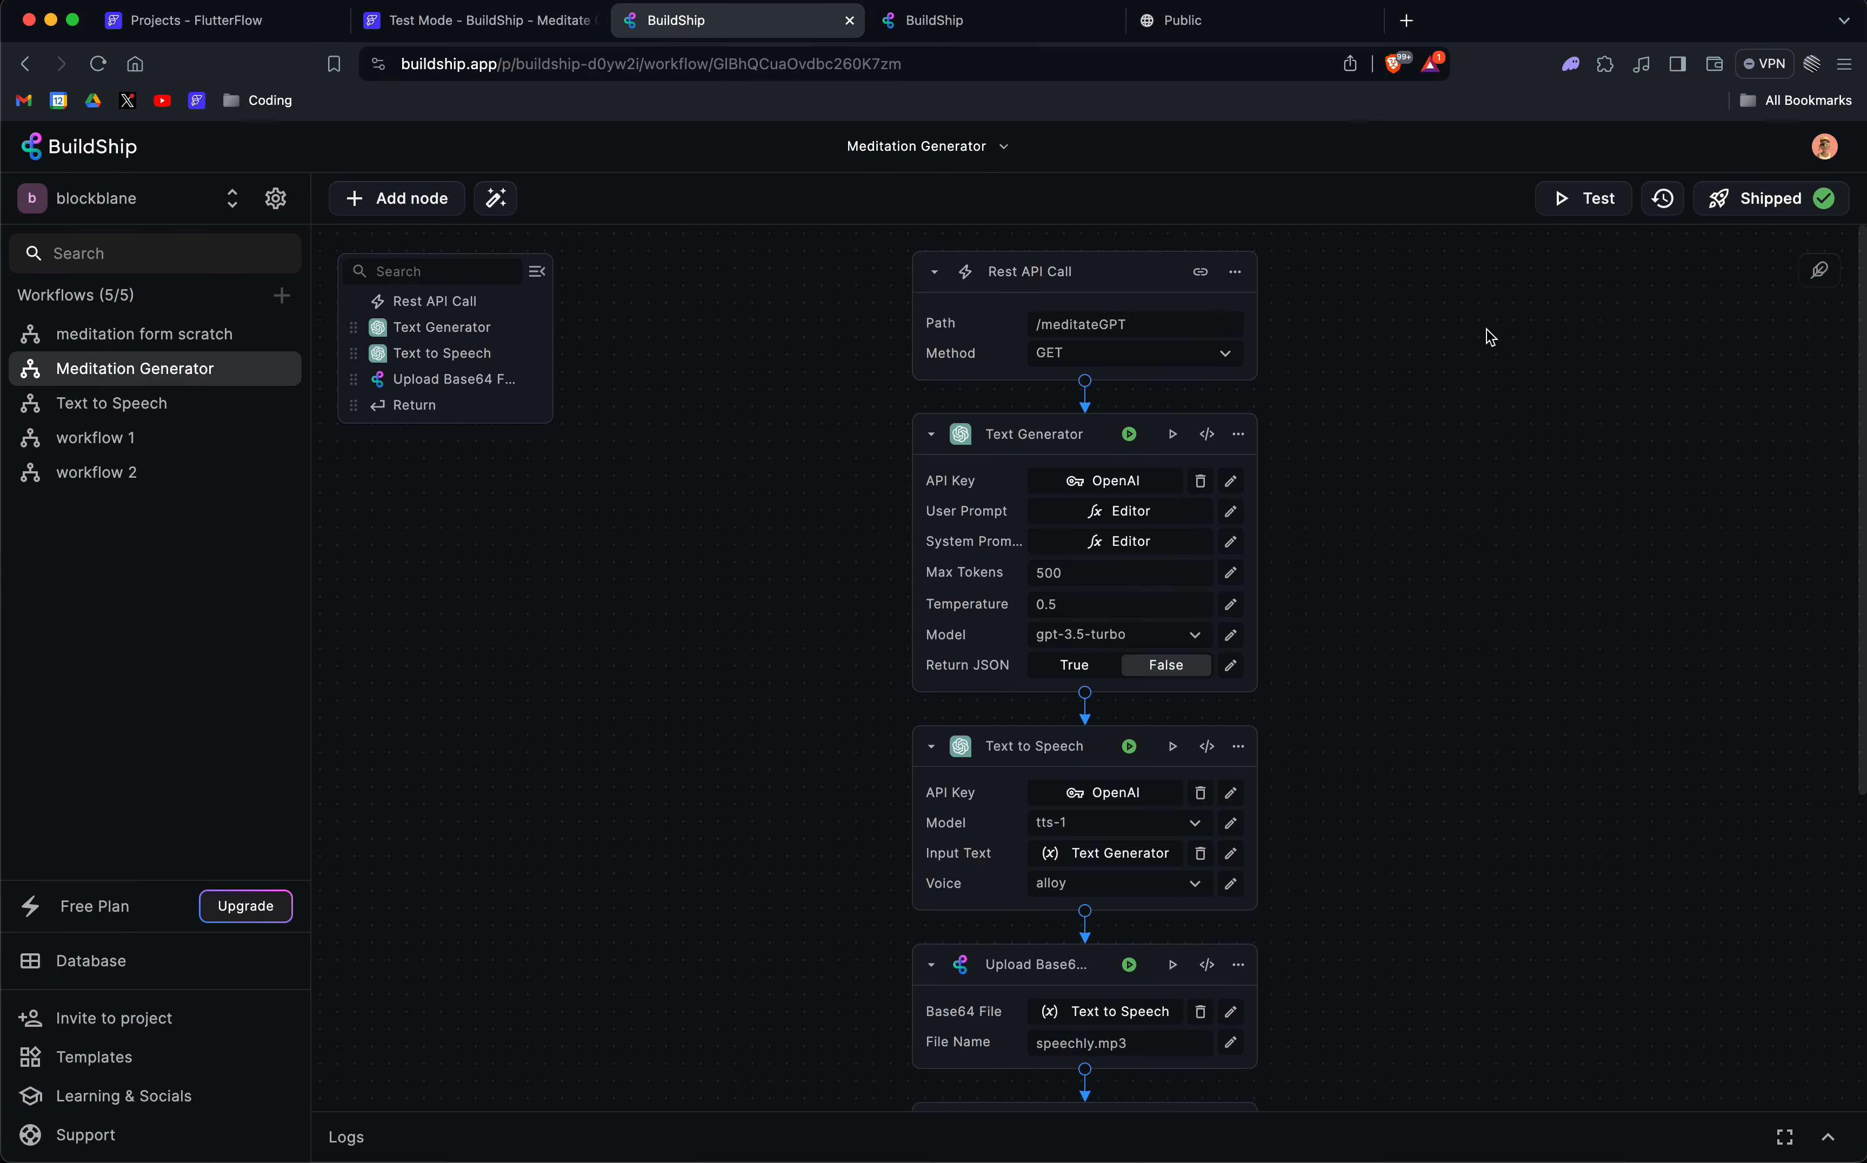
Test the Meditation Generator workflow with the prompt query value set to "ocean".
click(1588, 198)
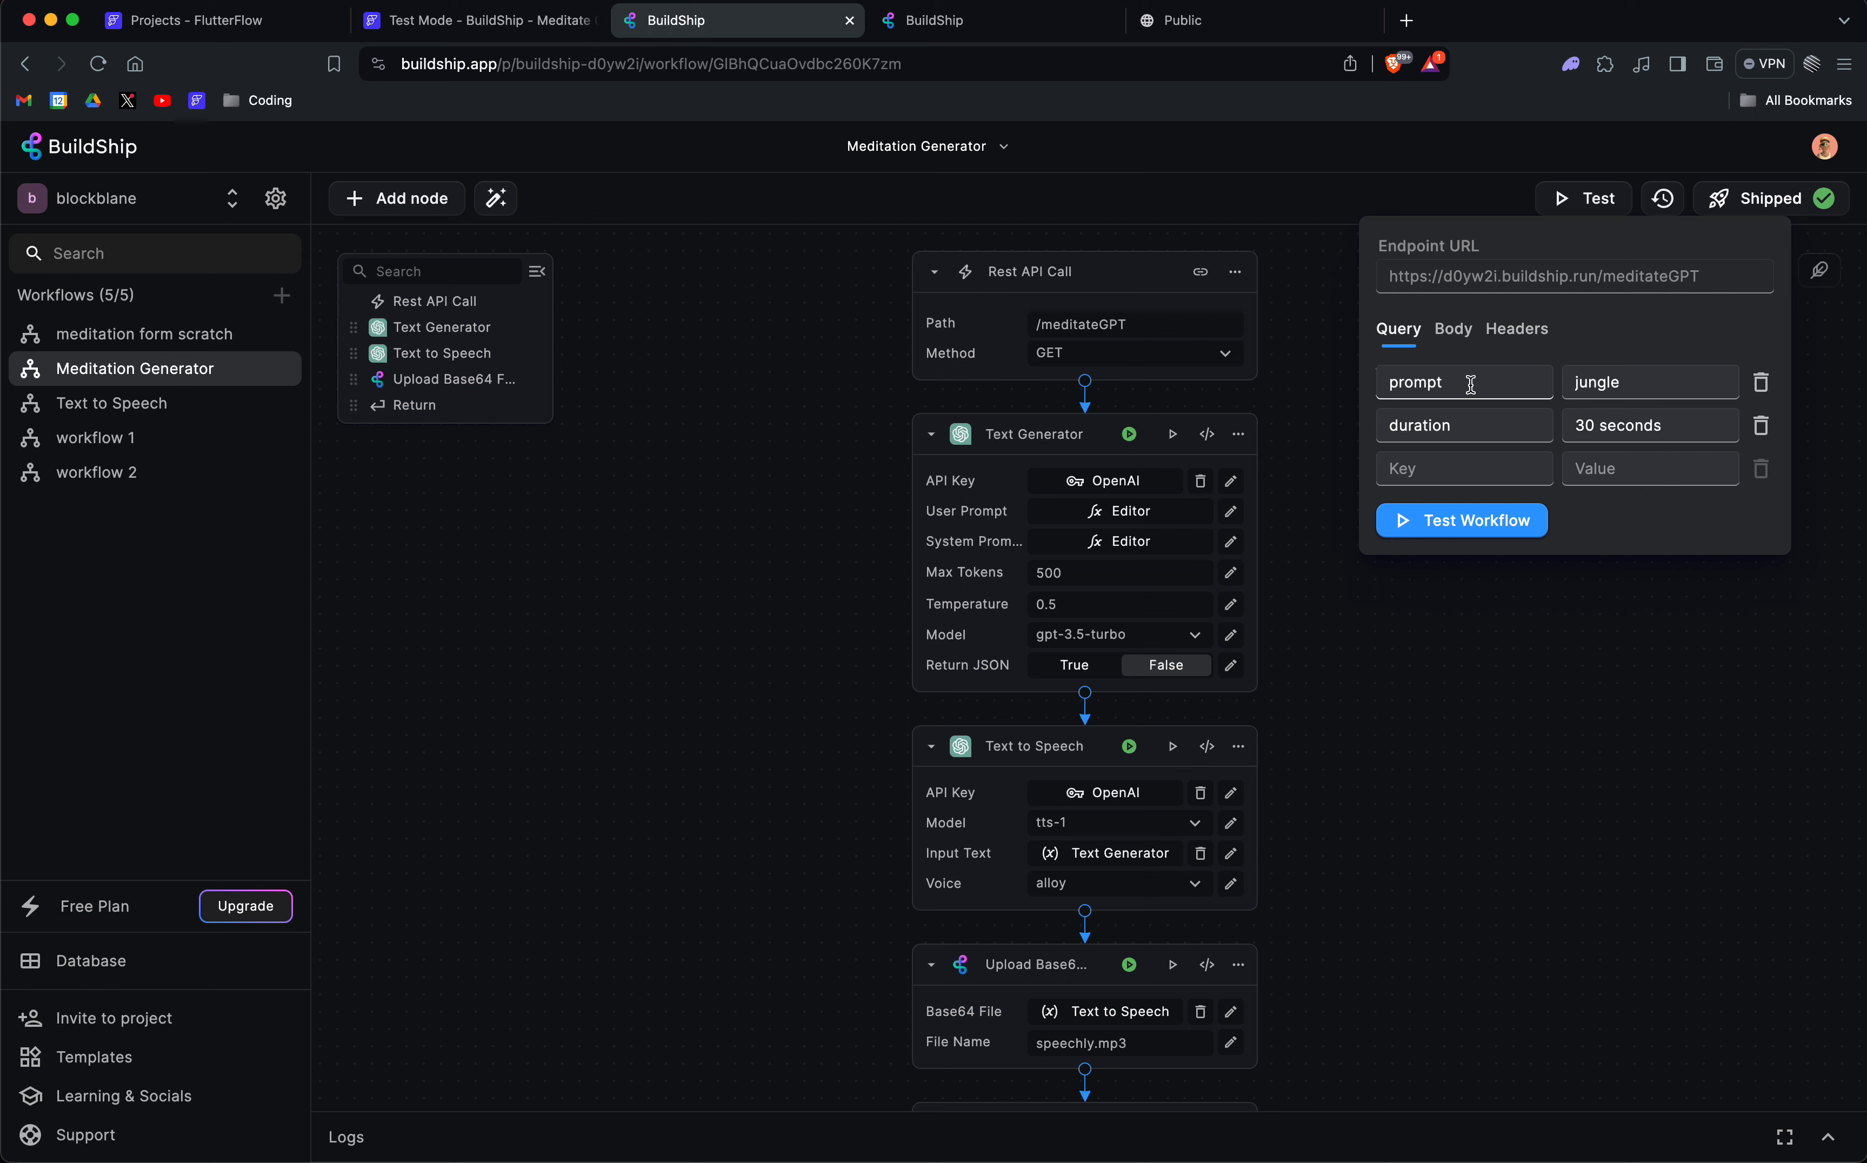
click(486, 22)
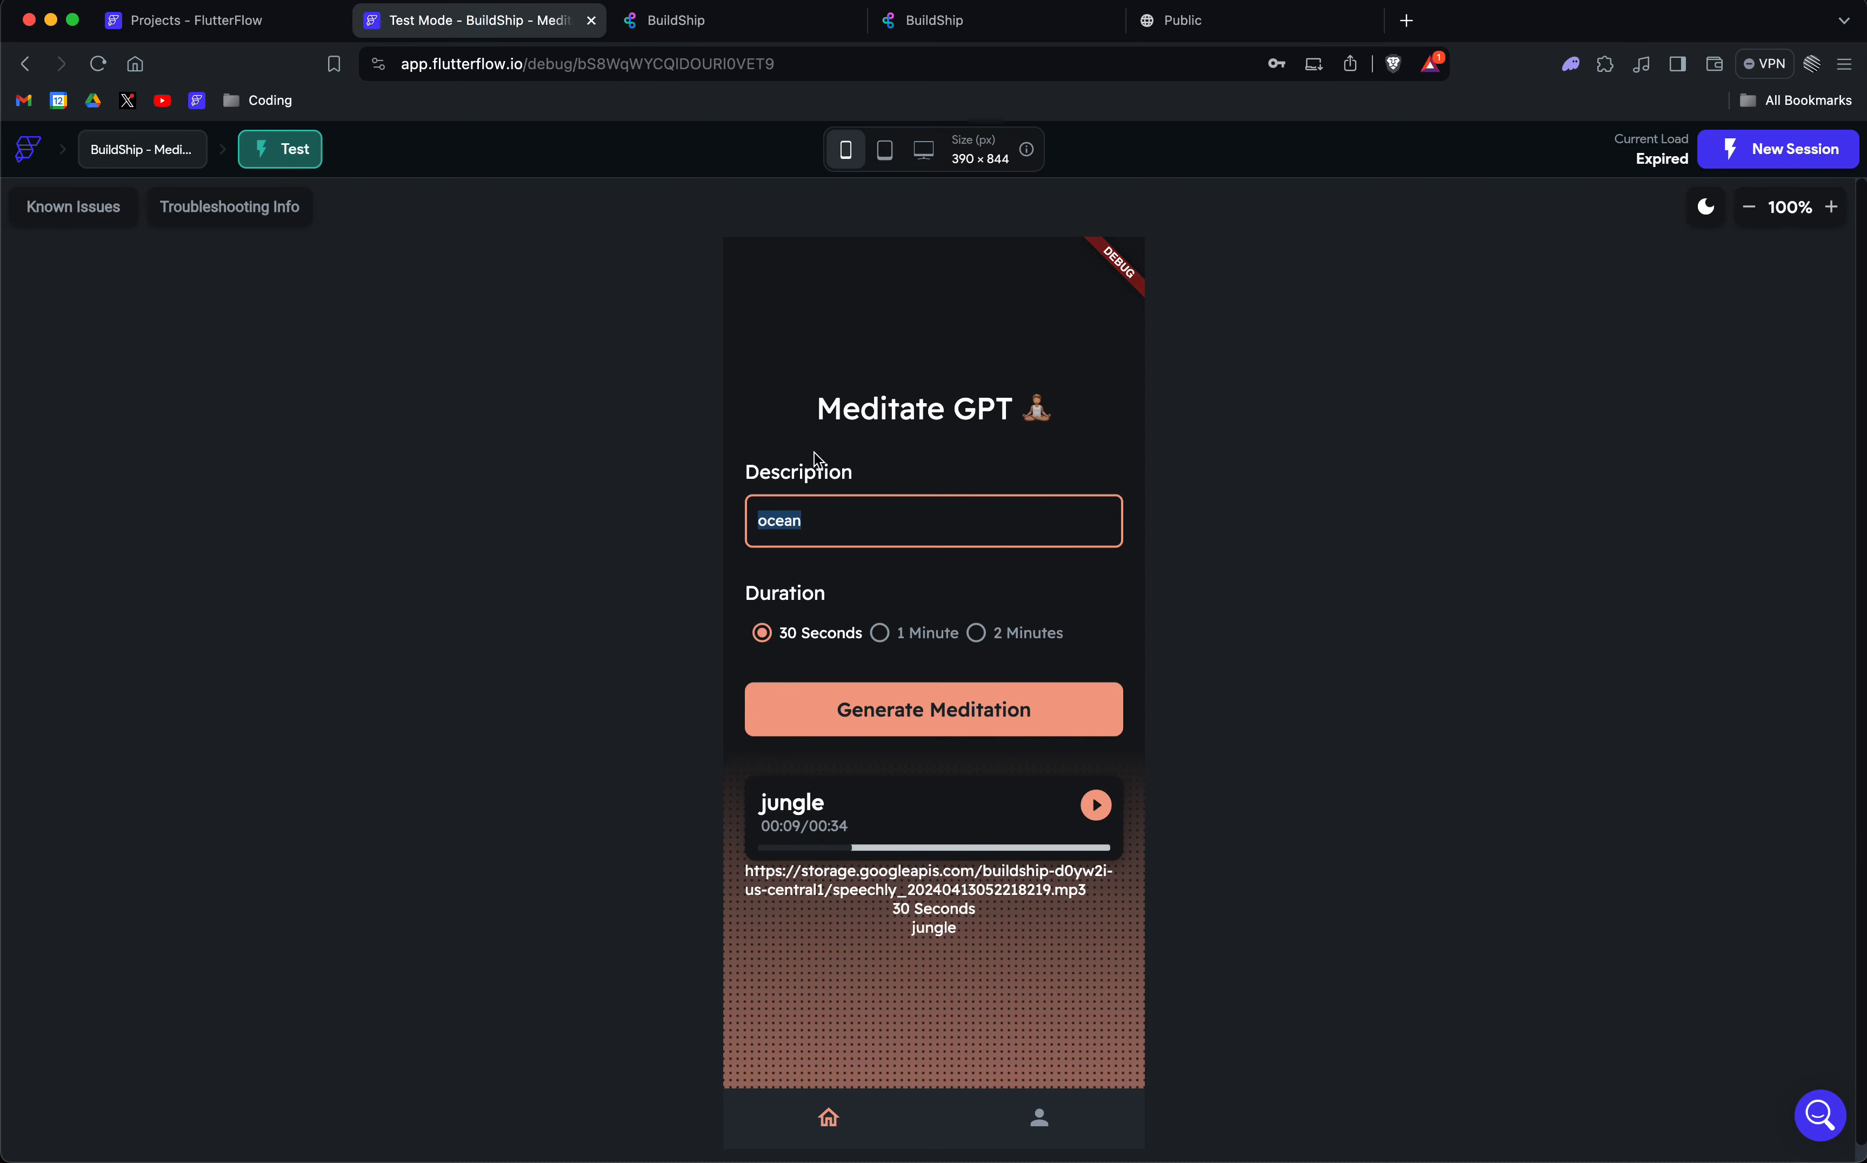
click(763, 521)
click(675, 20)
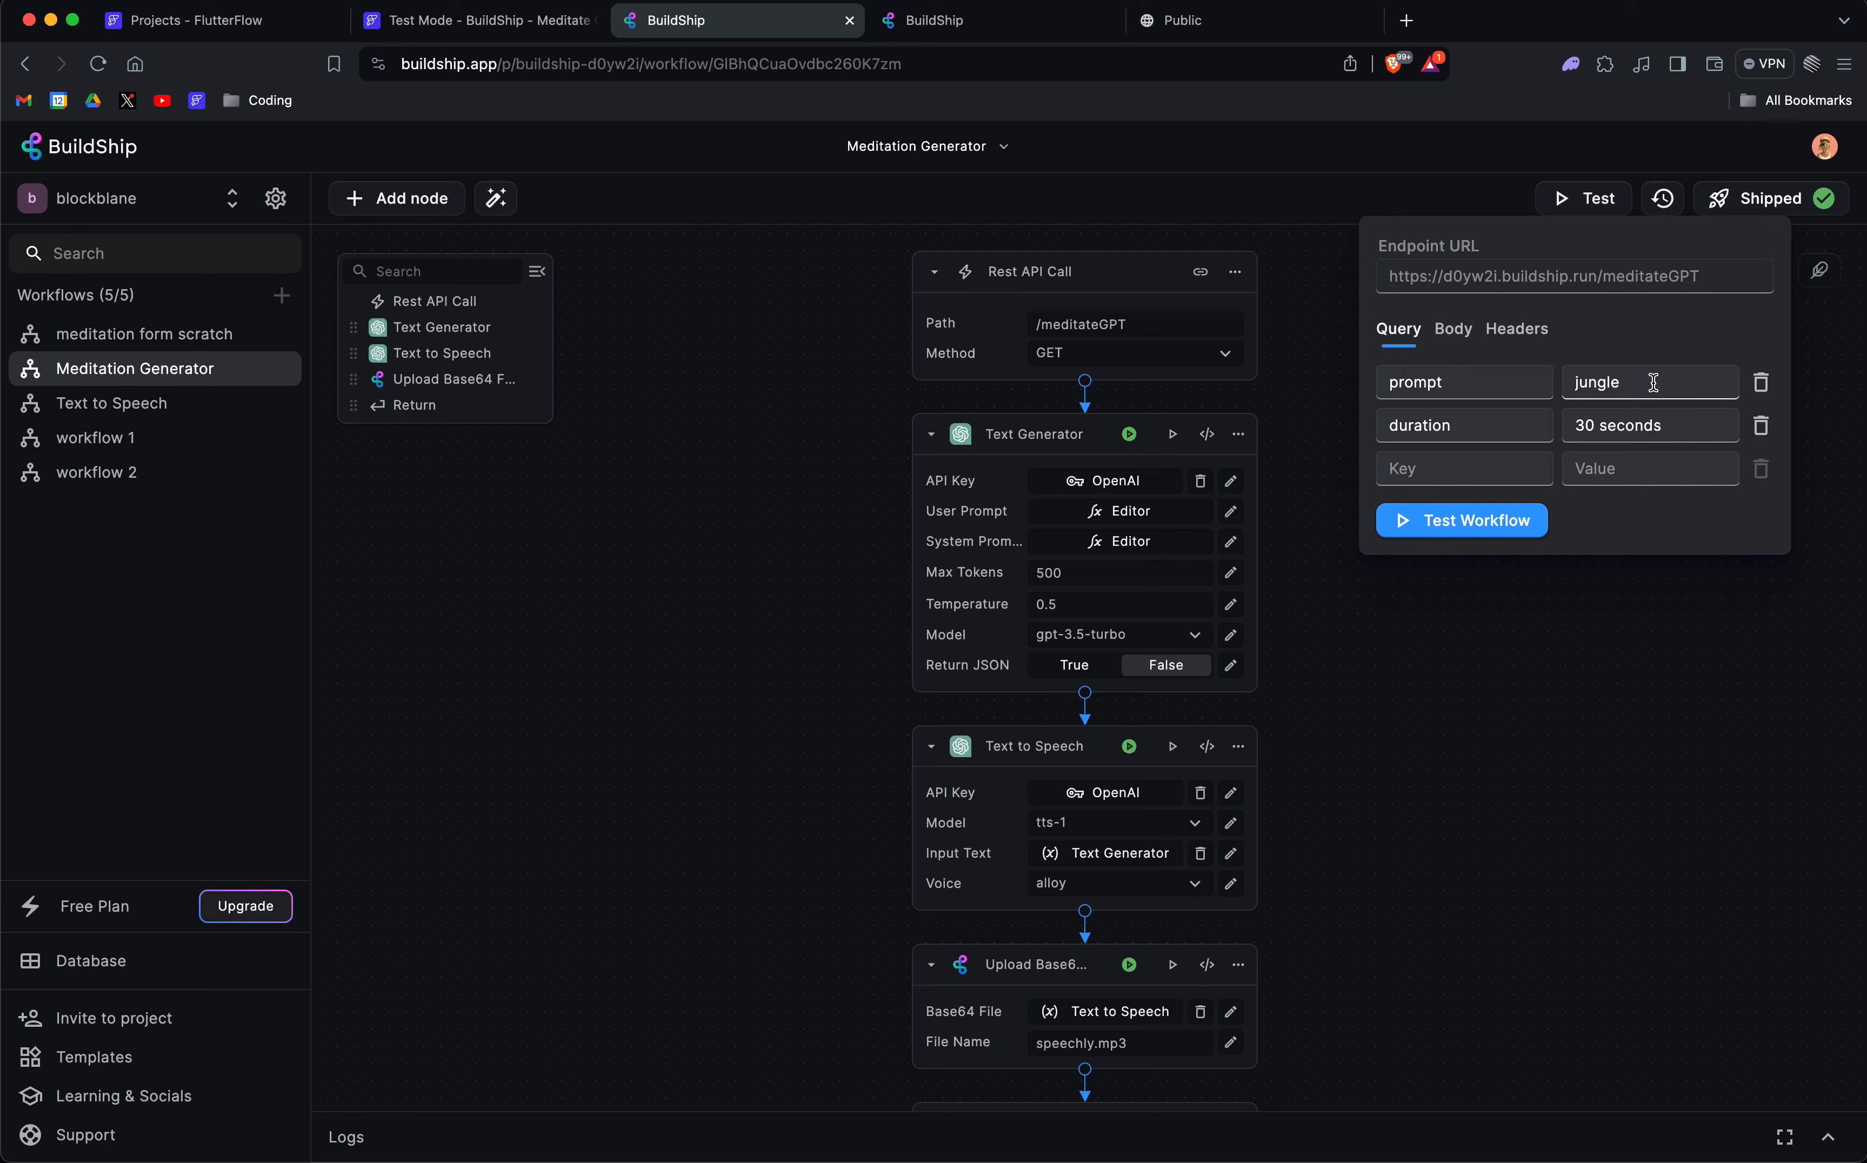
drag(1653, 383, 1399, 361)
text(ocean)
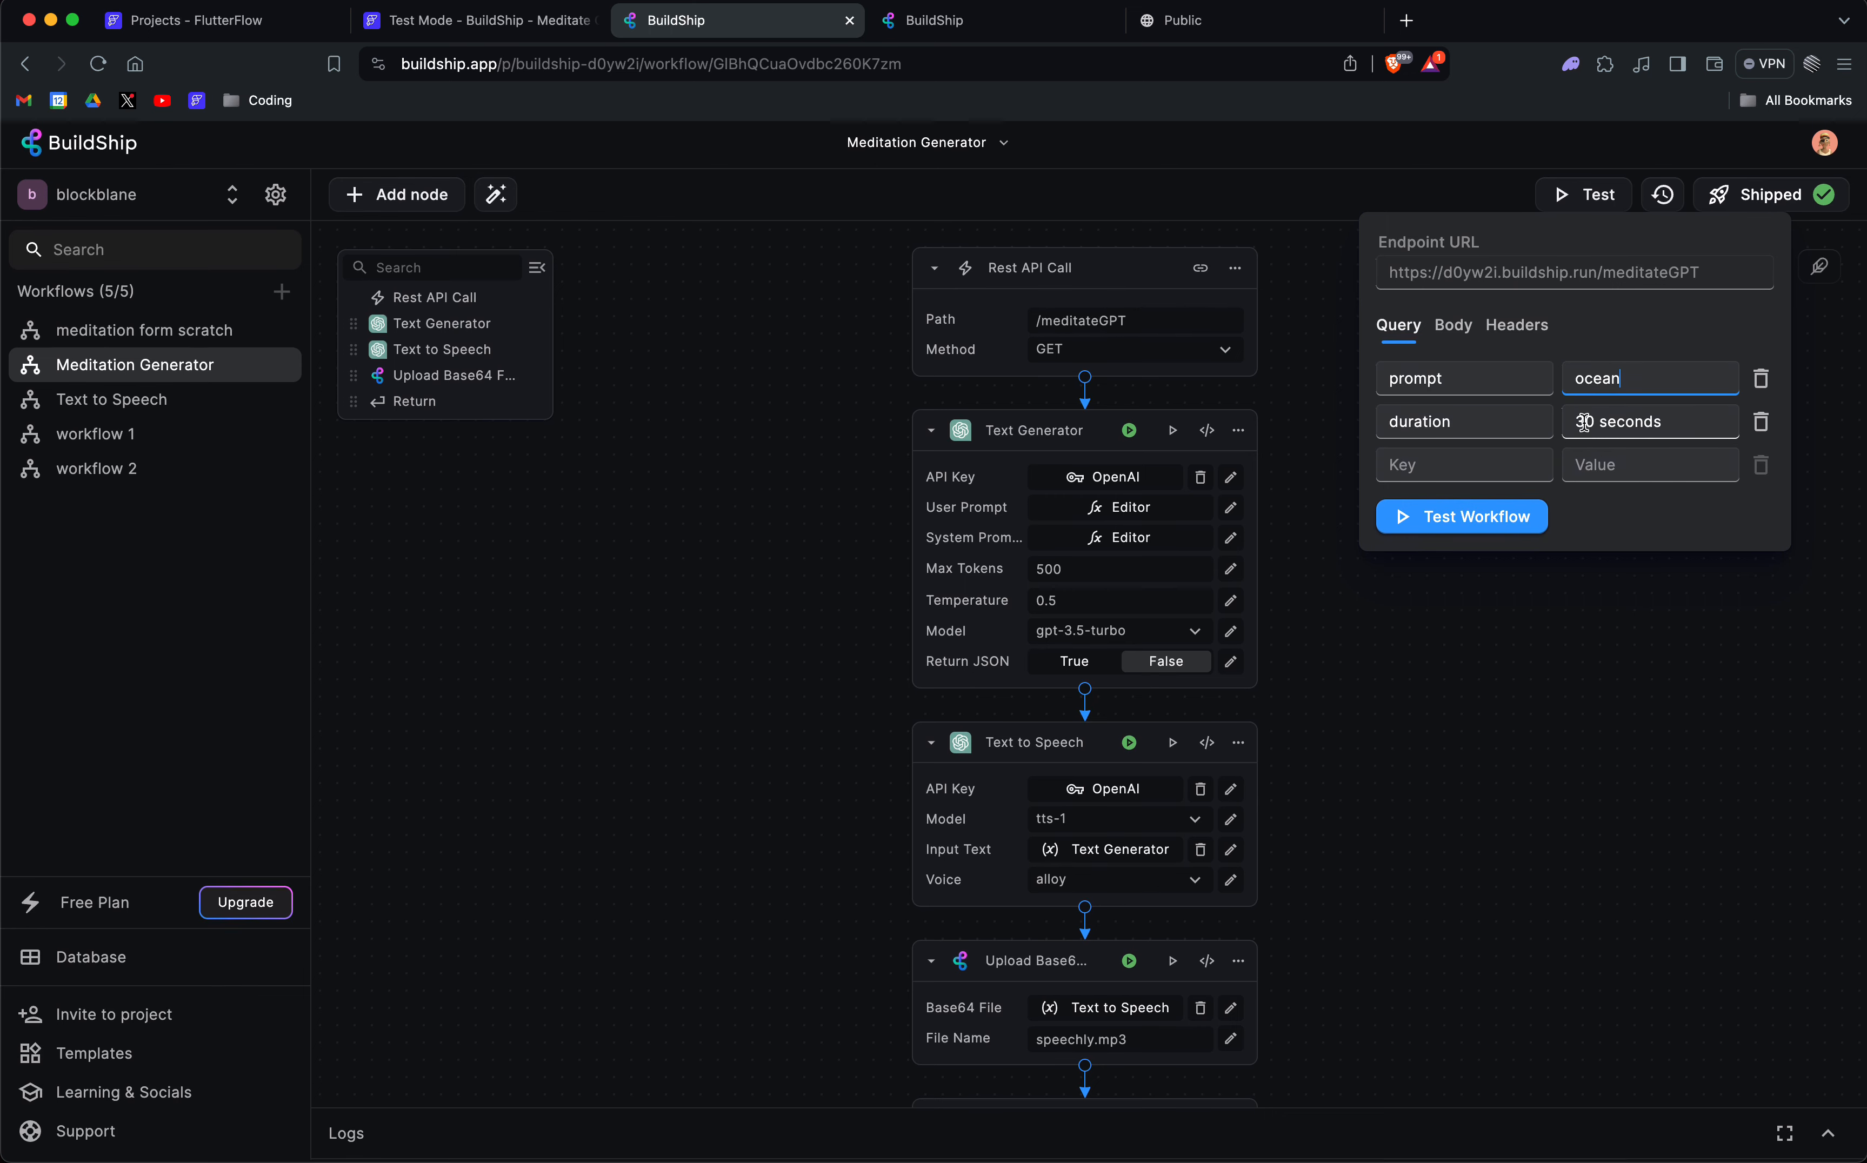
click(1231, 542)
click(1506, 530)
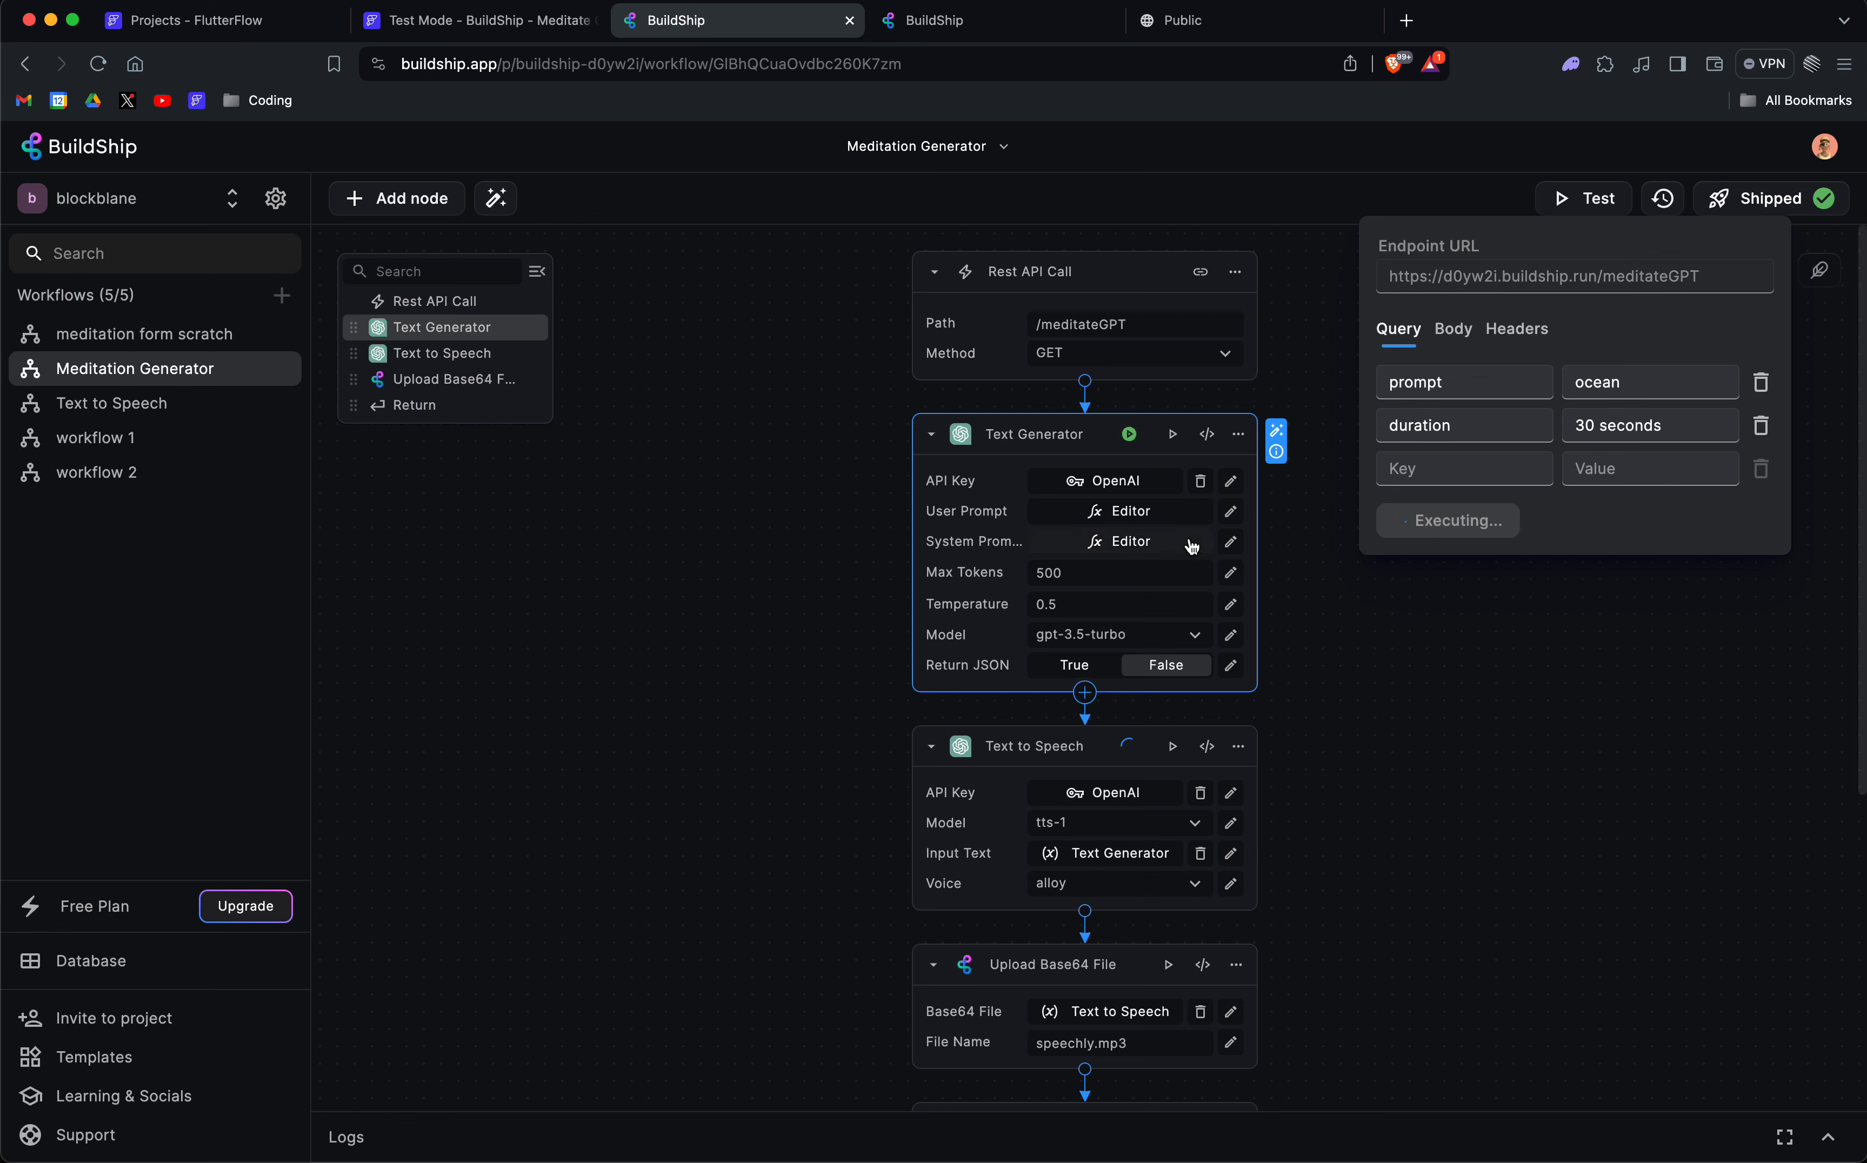
Follow the test run through the workflow nodes and examine the response and prompt fields in its result.
scroll(1297, 678, down, 2)
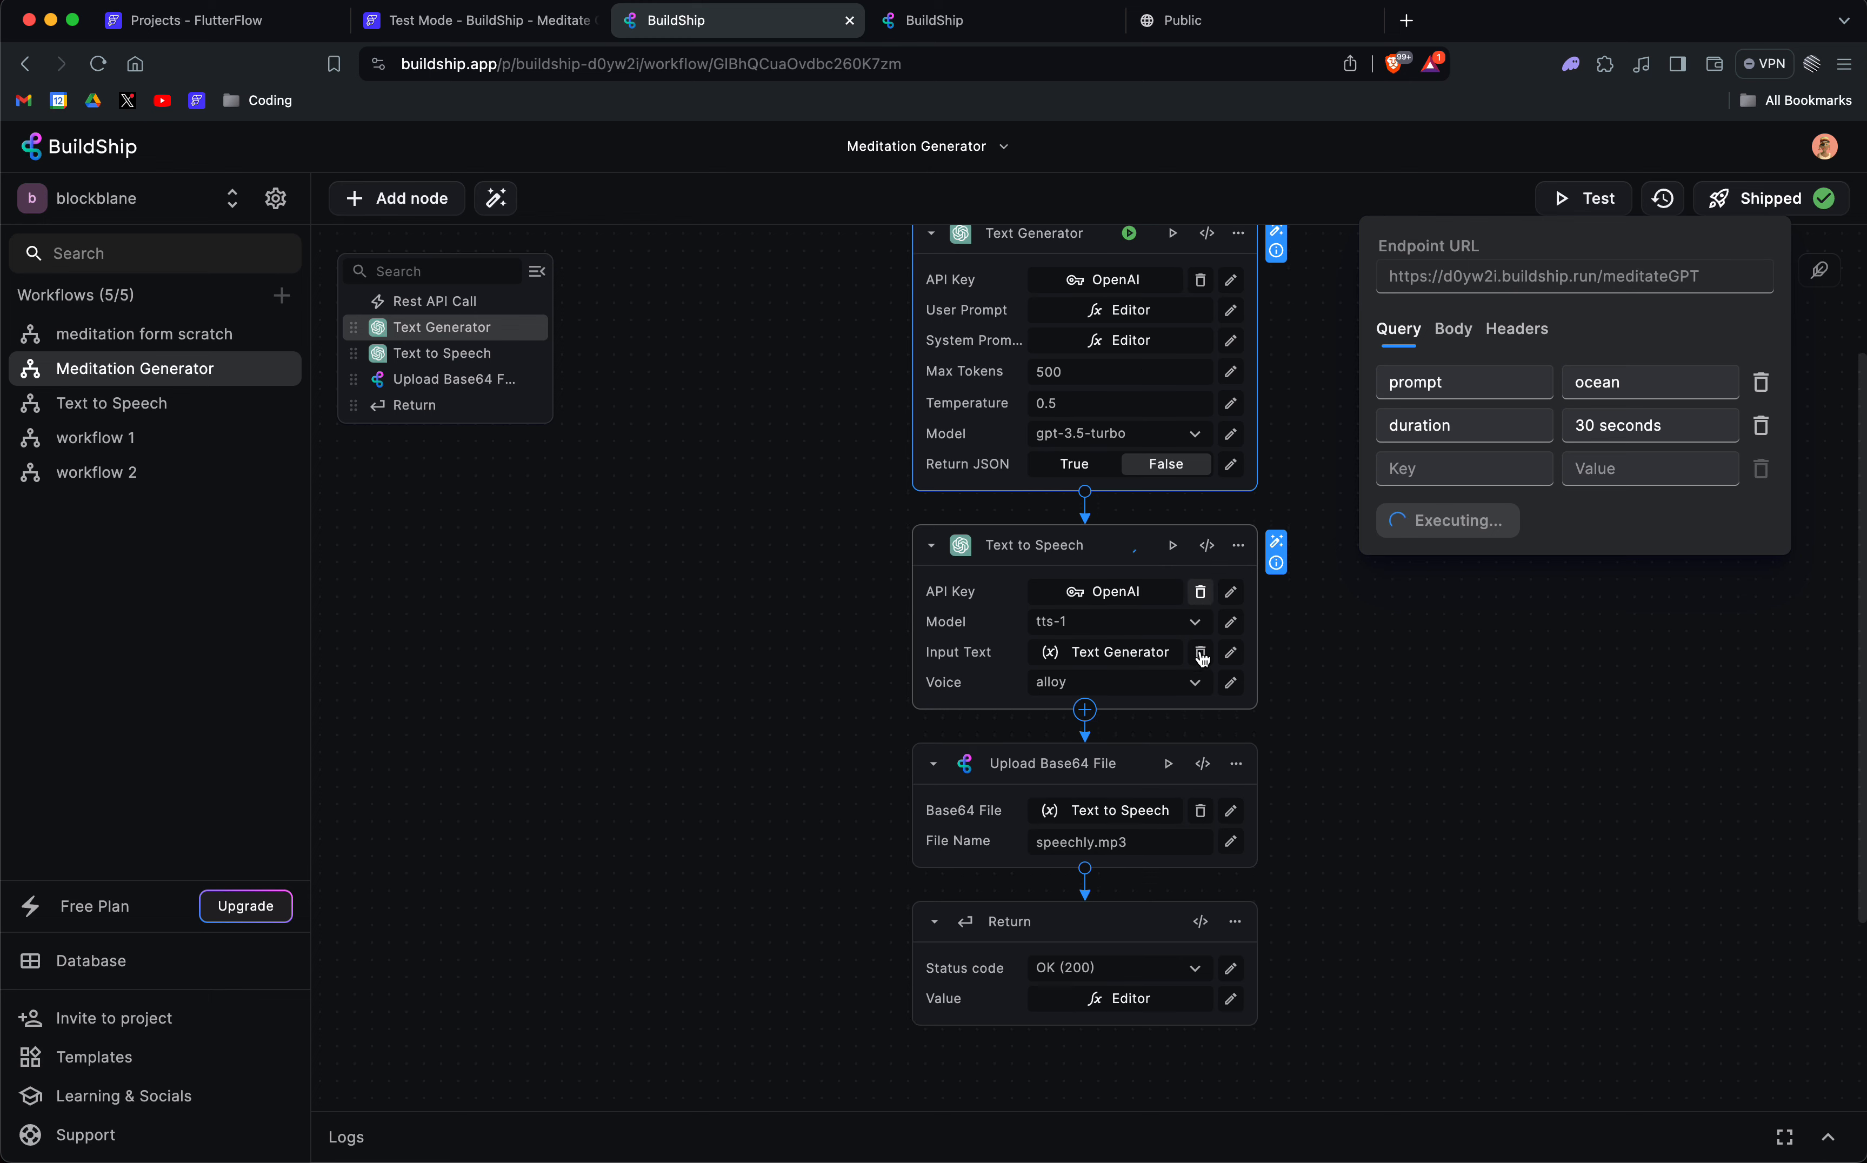
scroll(1203, 658, down, 2)
scroll(1203, 657, down, 1)
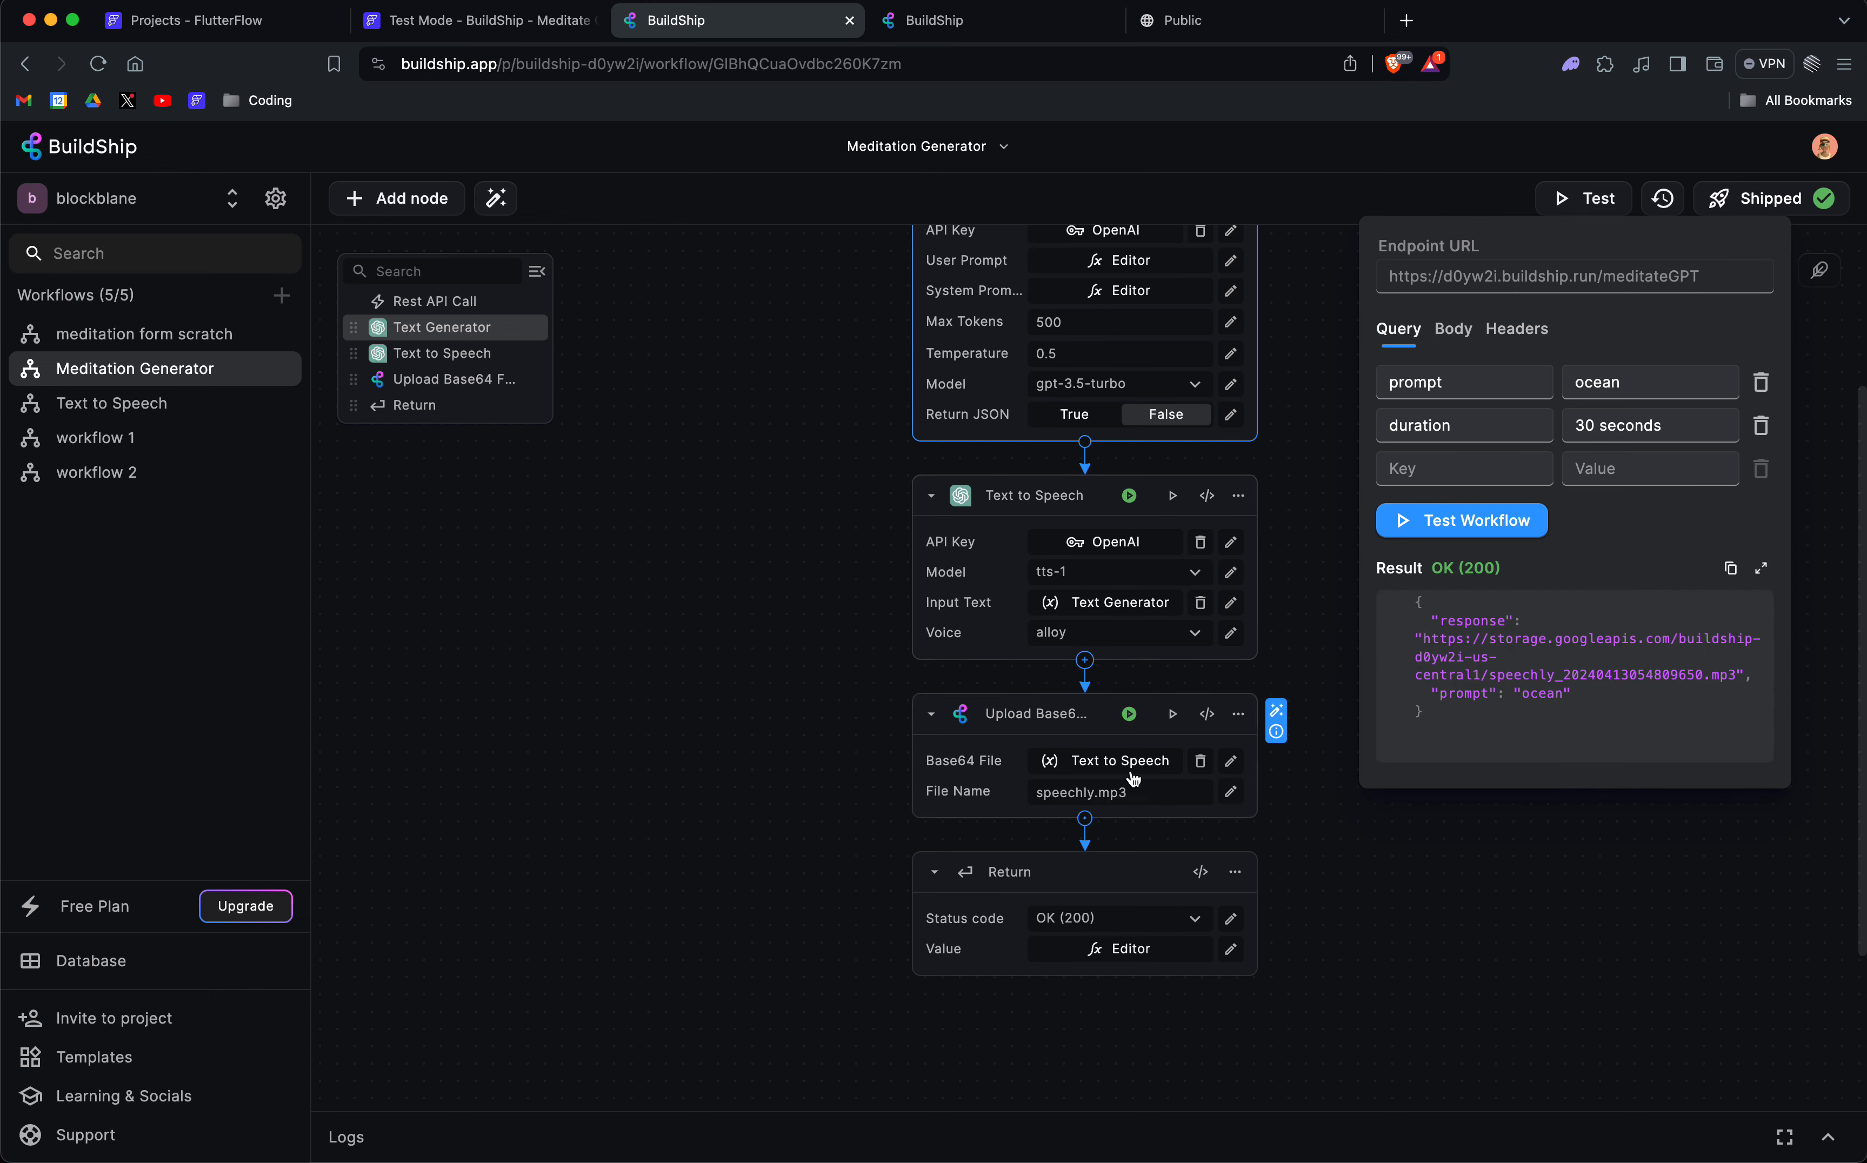
click(1443, 621)
click(1443, 696)
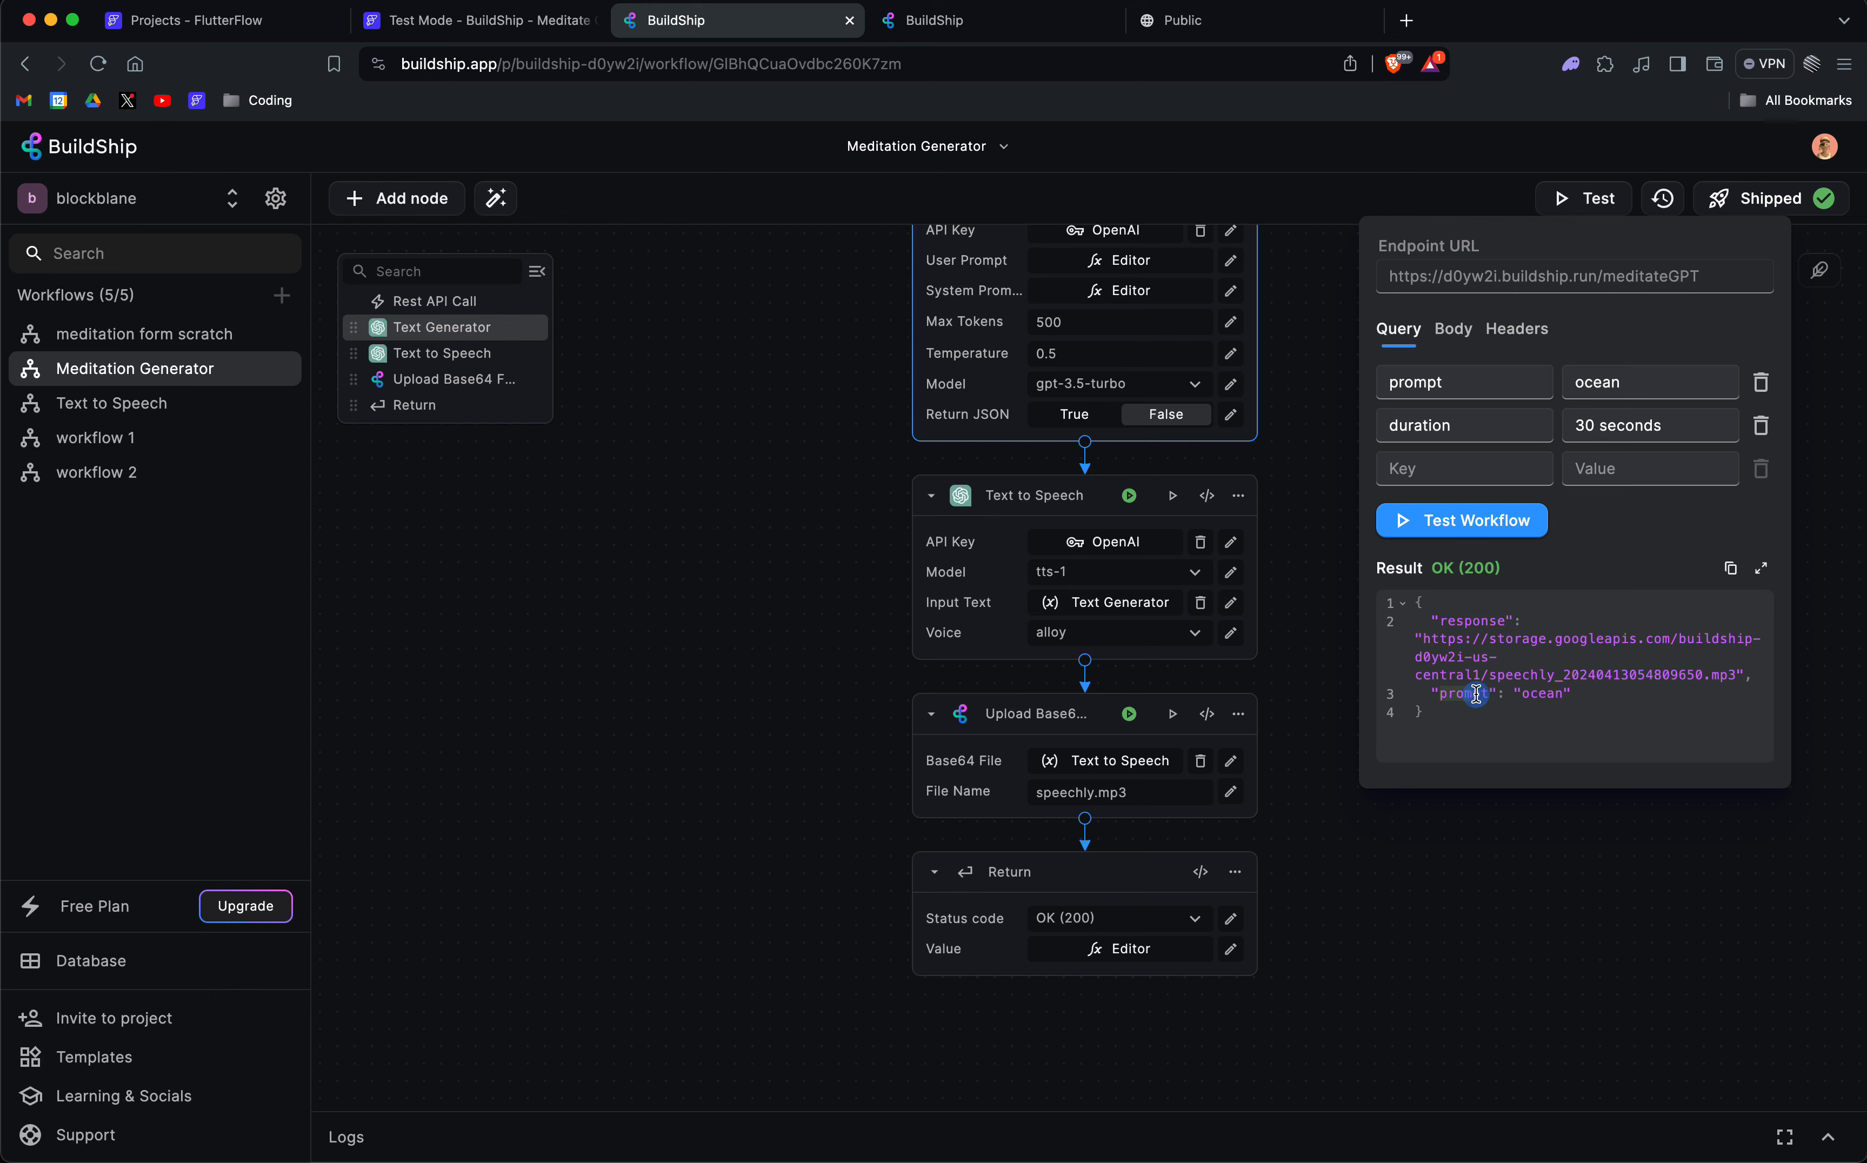
click(1534, 697)
Copy the MP3 URL from the test result, open it in a new browser tab and pause the audio.
drag(1419, 640, 1734, 665)
key(super+c)
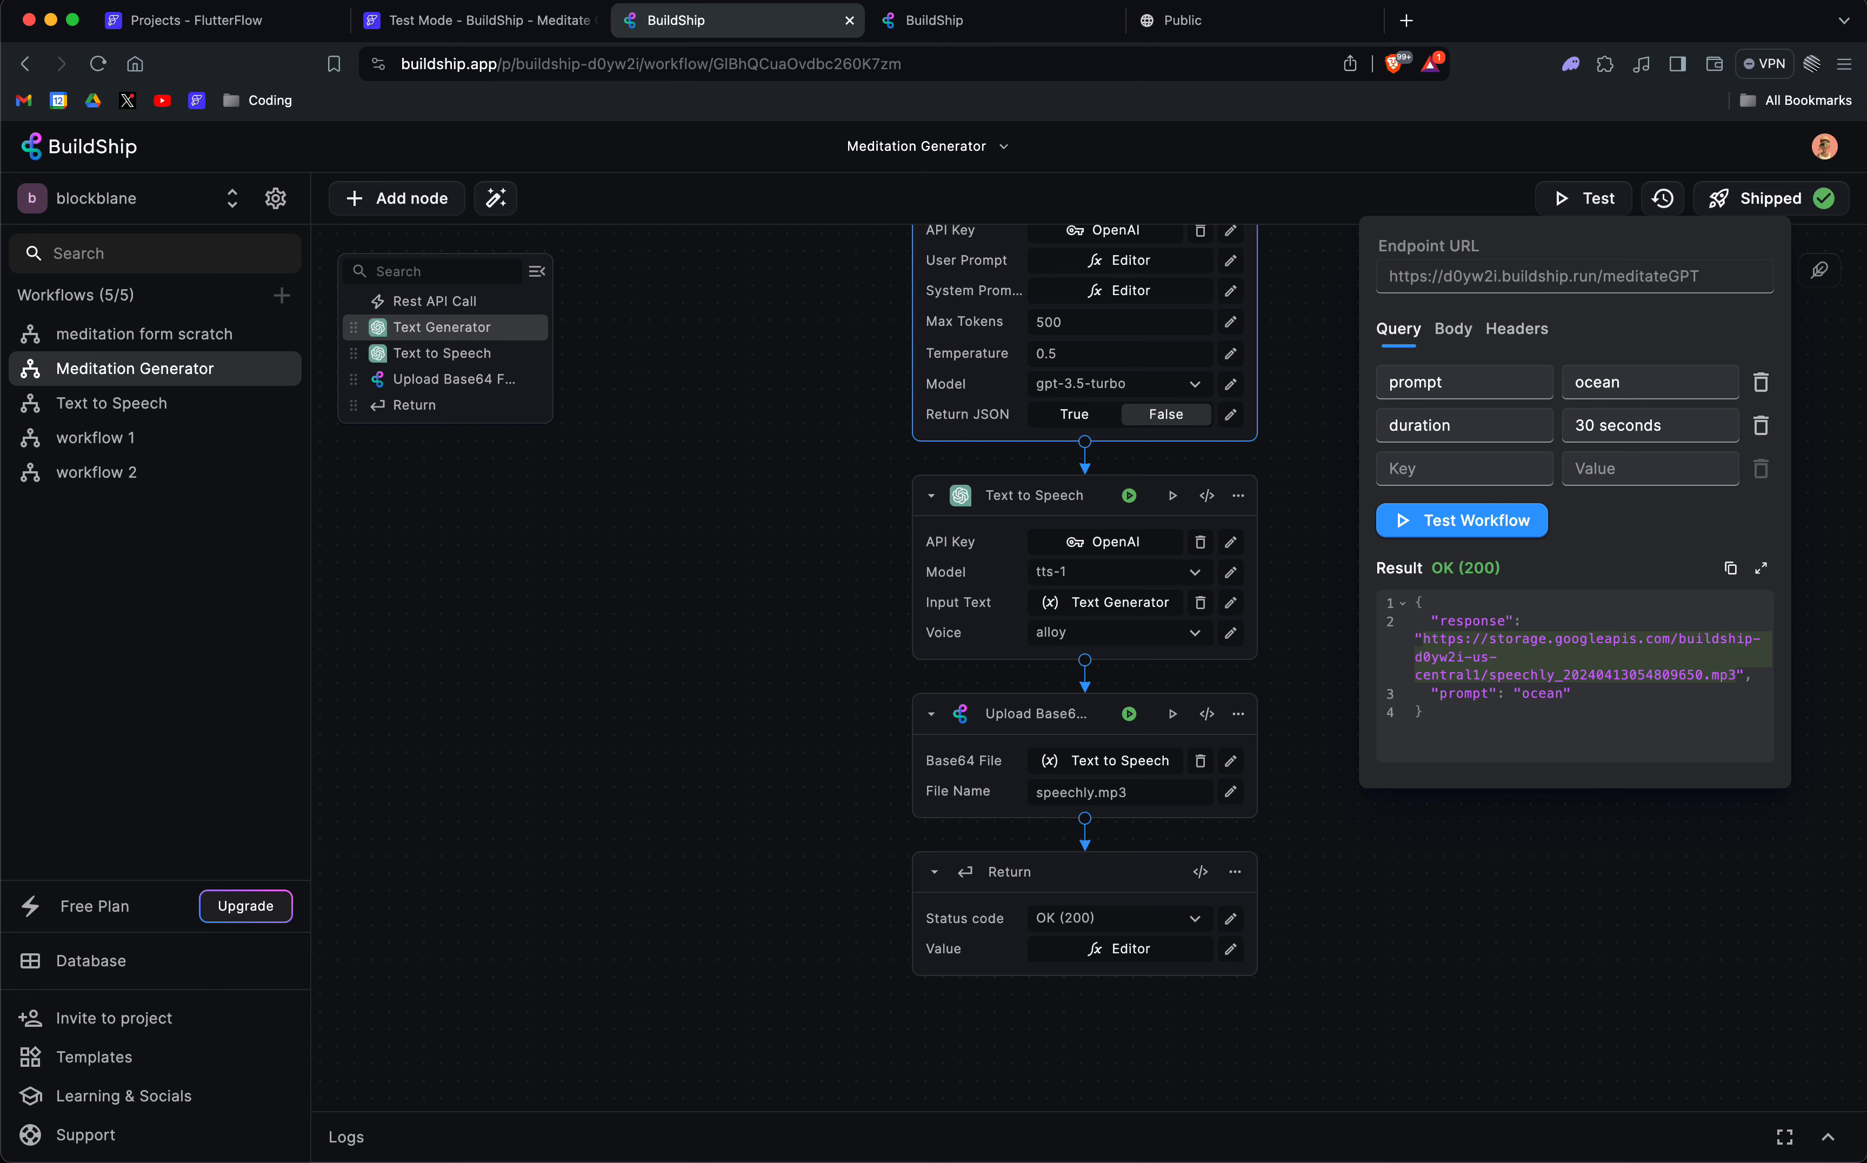
click(1406, 20)
key(super+v)
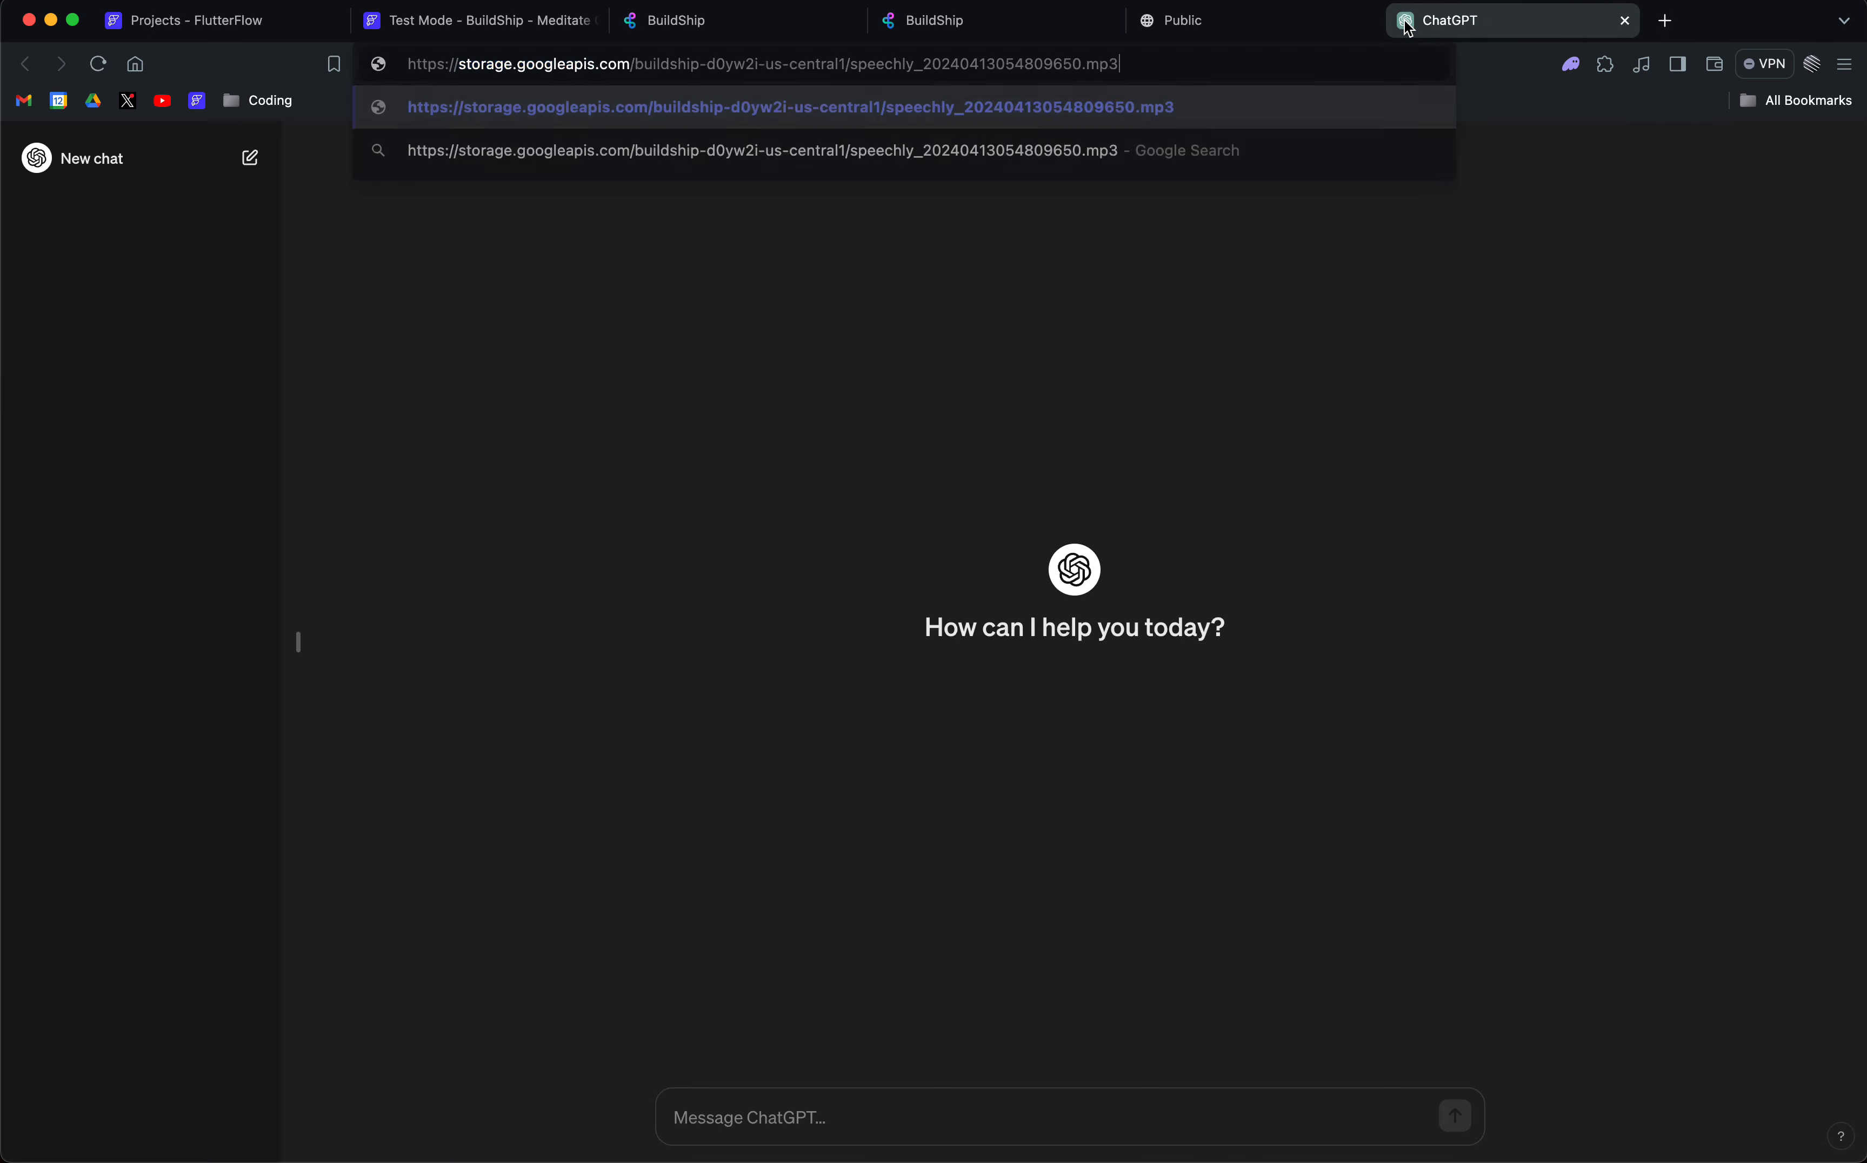
key(Return)
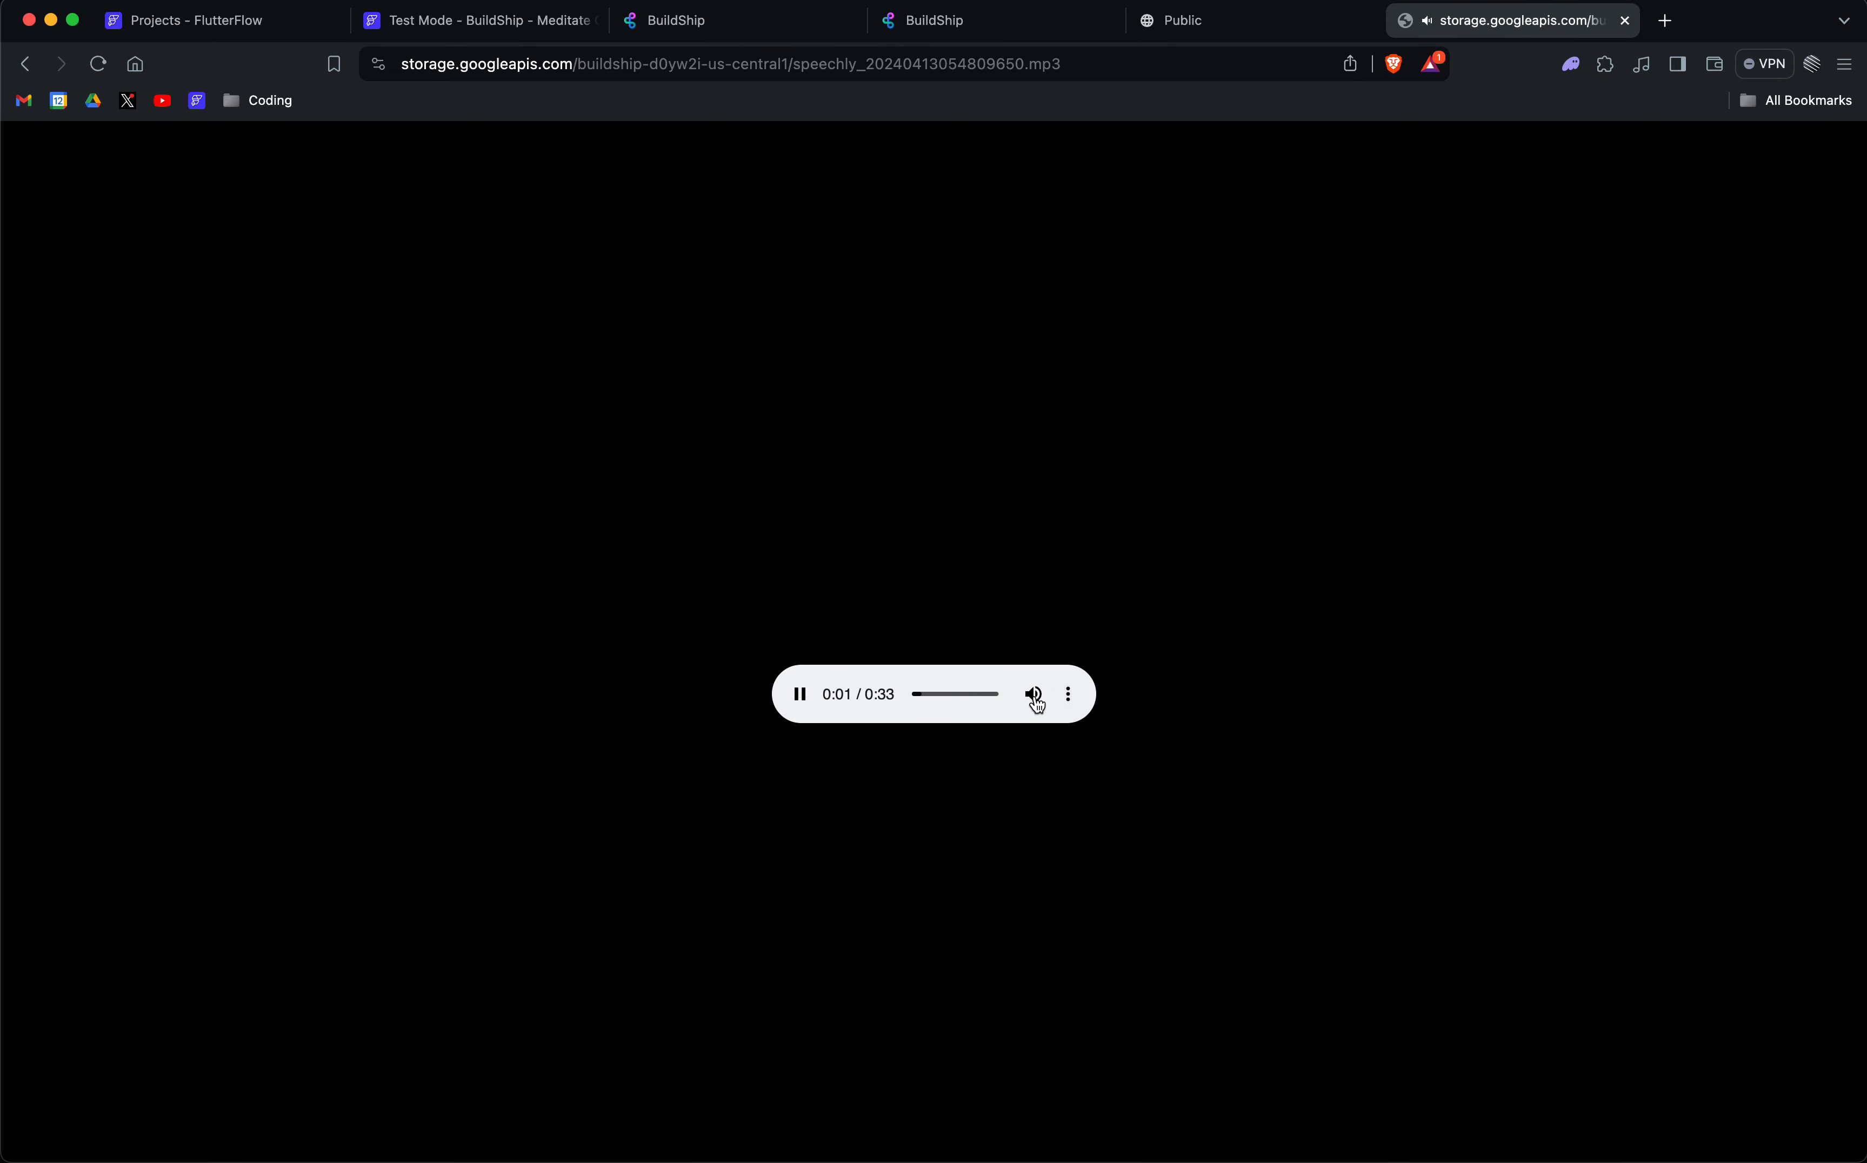
mouse_move(1037, 700)
click(799, 695)
Return to the Meditation Generator workflow and dismiss its test panel.
click(949, 27)
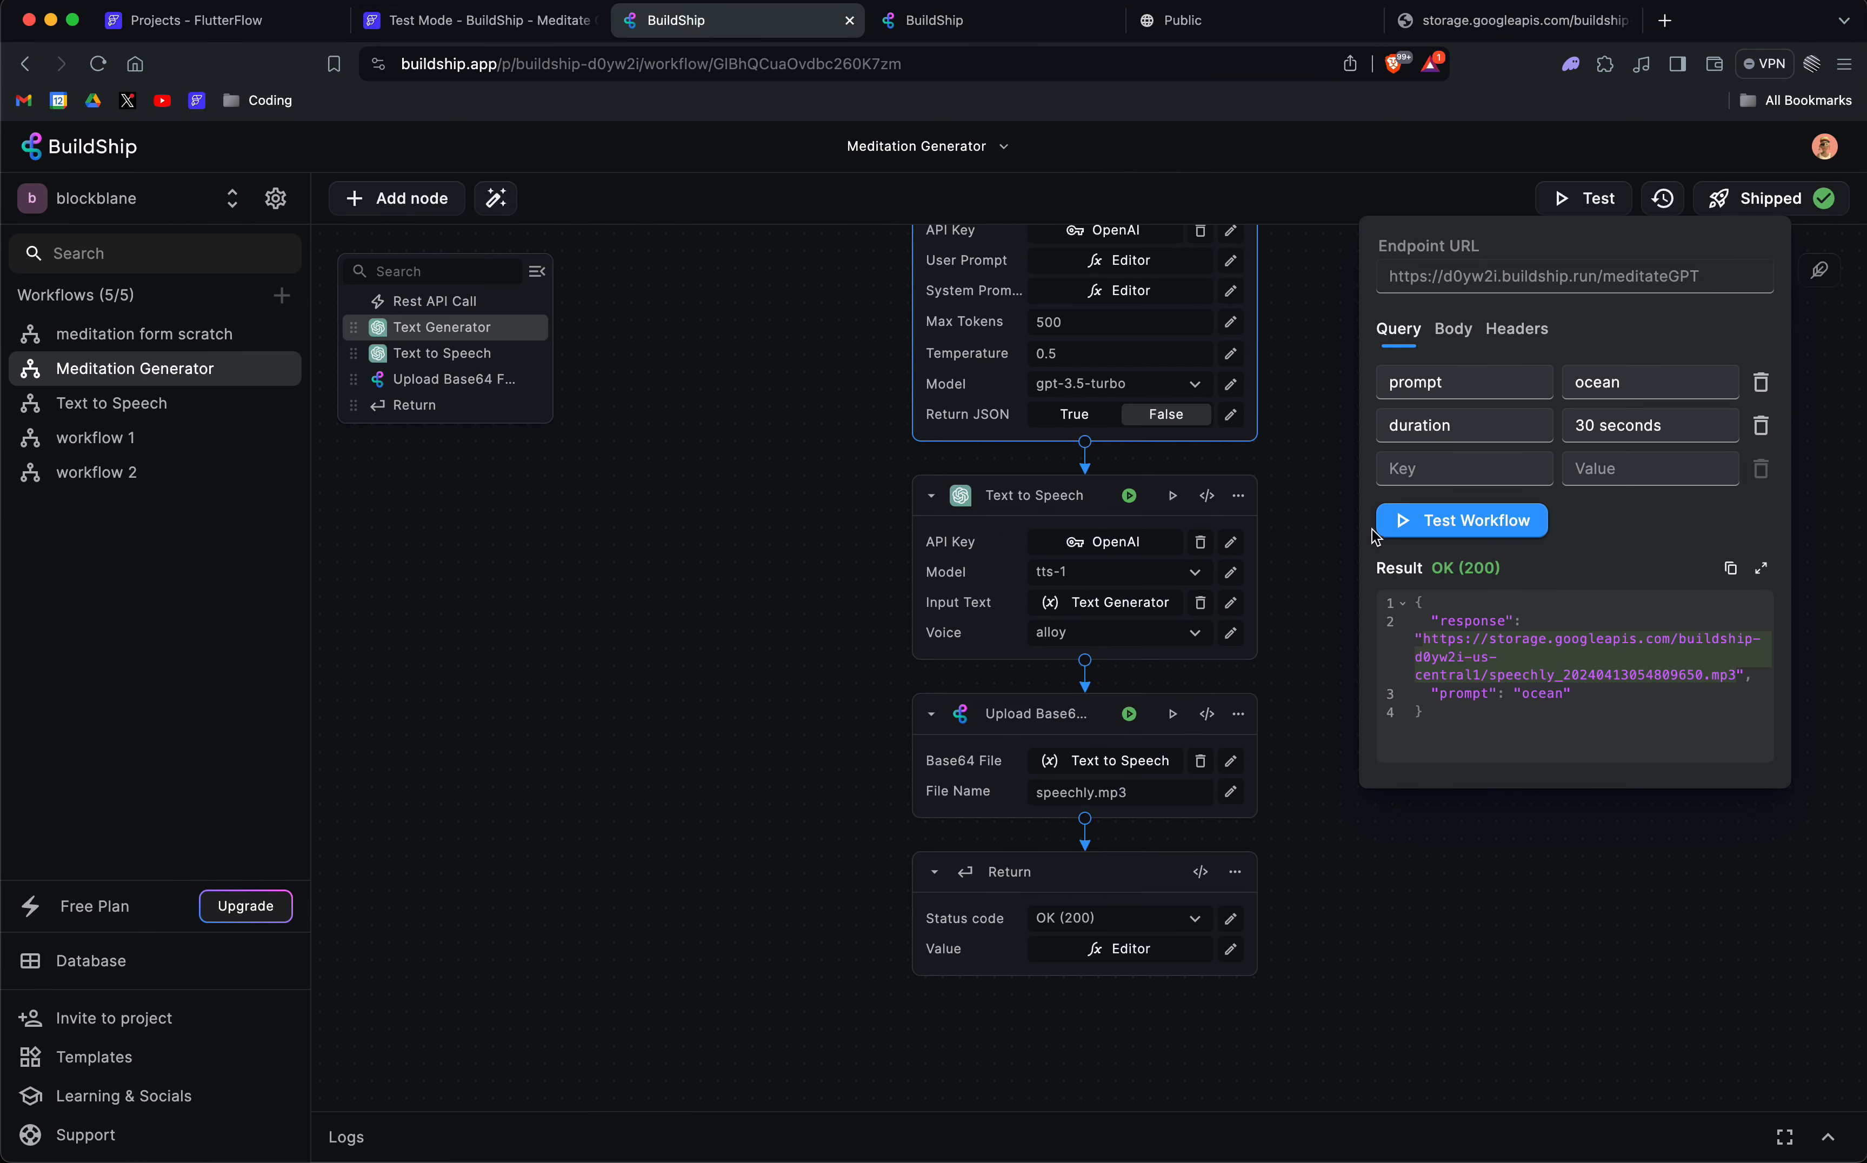
click(1331, 525)
scroll(1328, 525, up, 2)
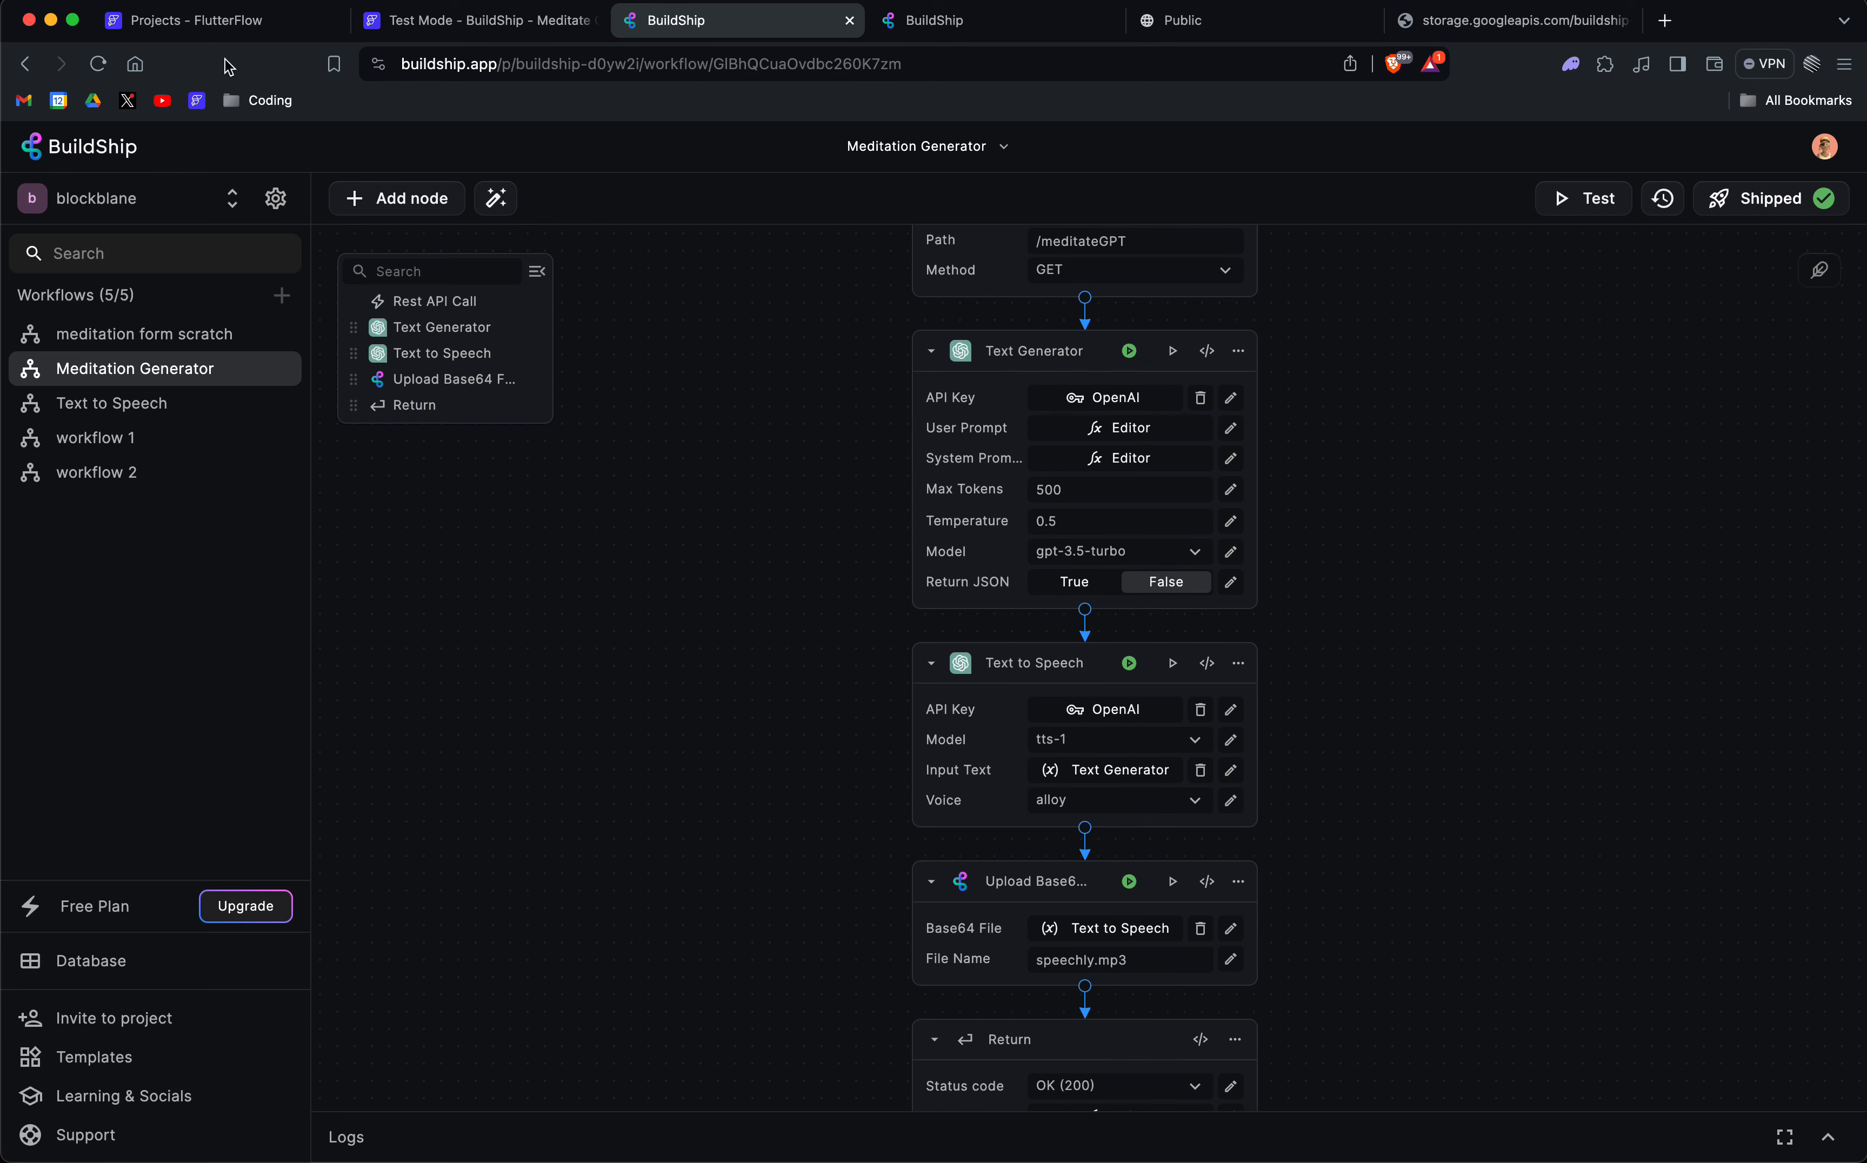
Switch to FlutterFlow and review the variables and query parameters in the BuildShip Meditate GPT call definition.
click(198, 21)
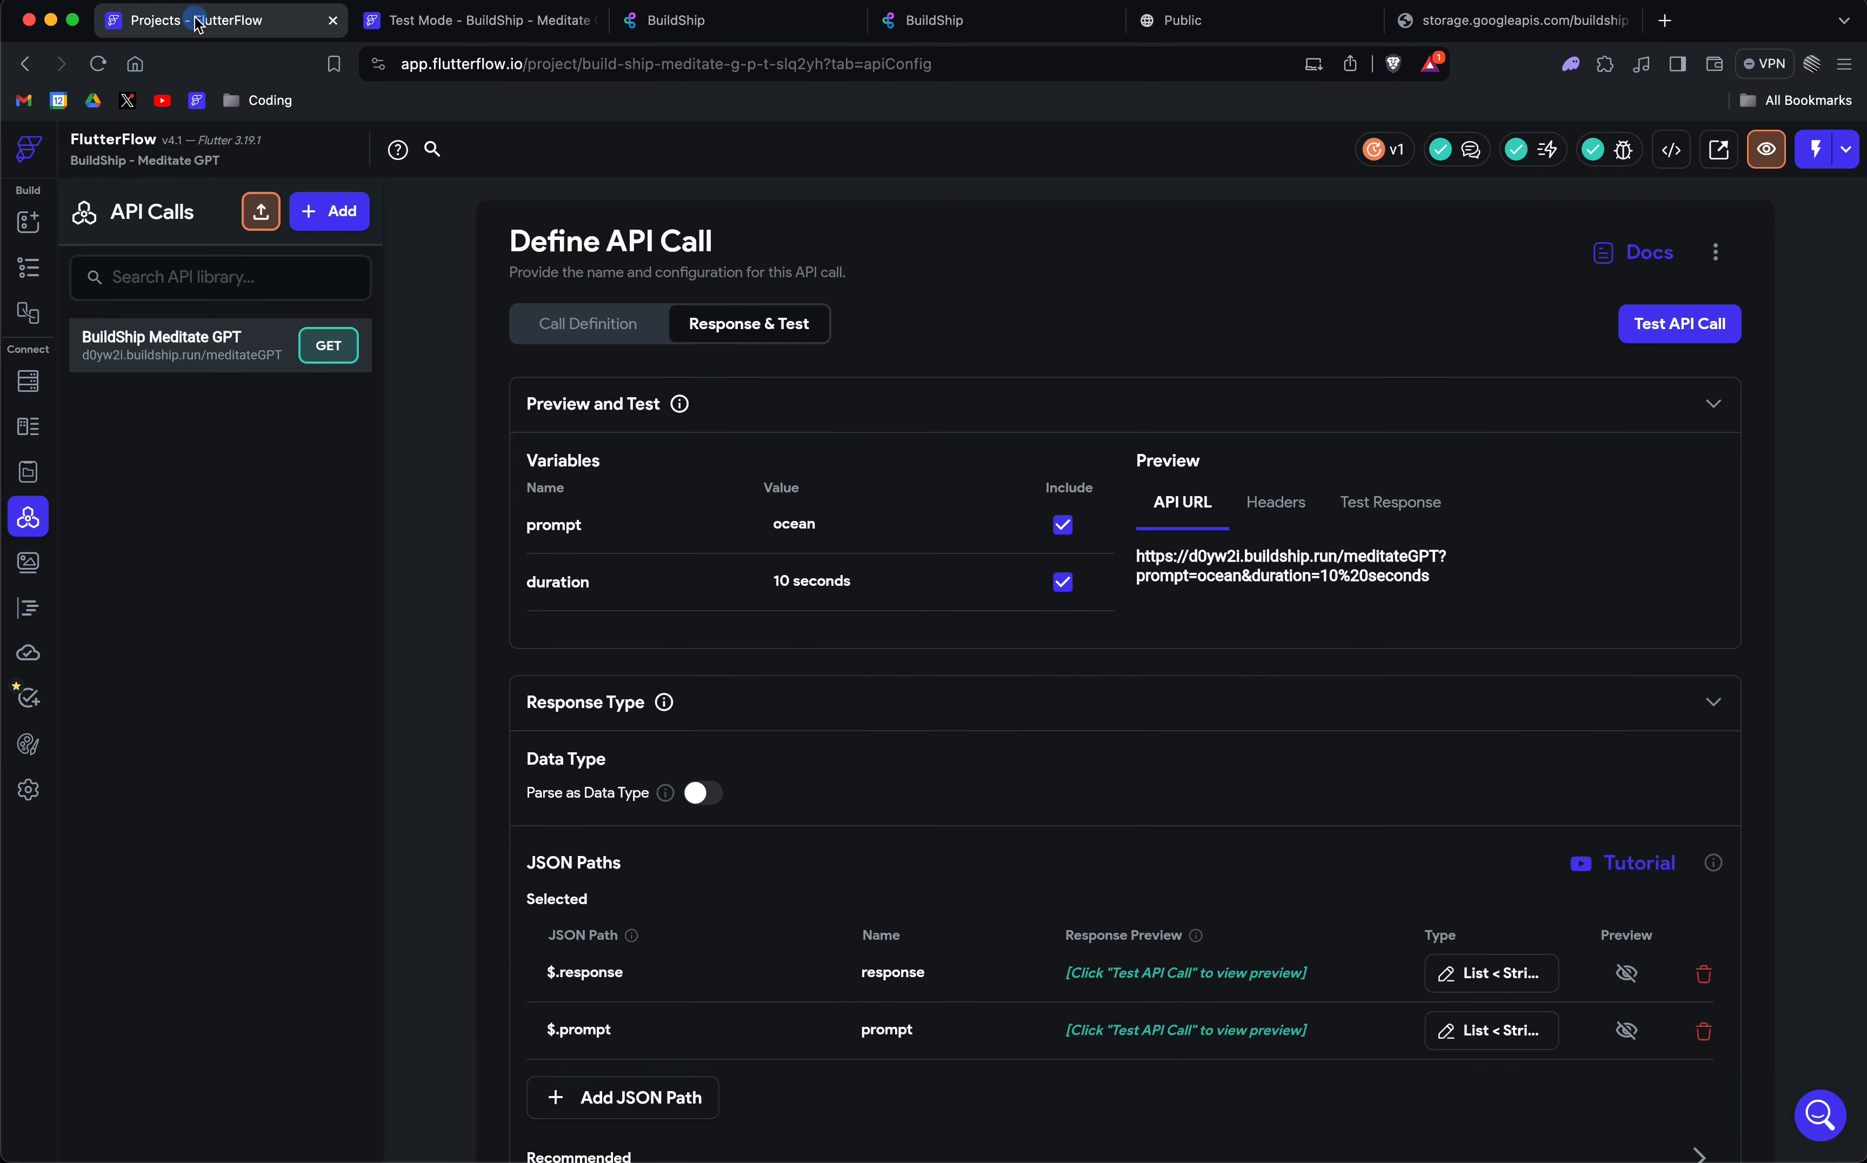
click(126, 336)
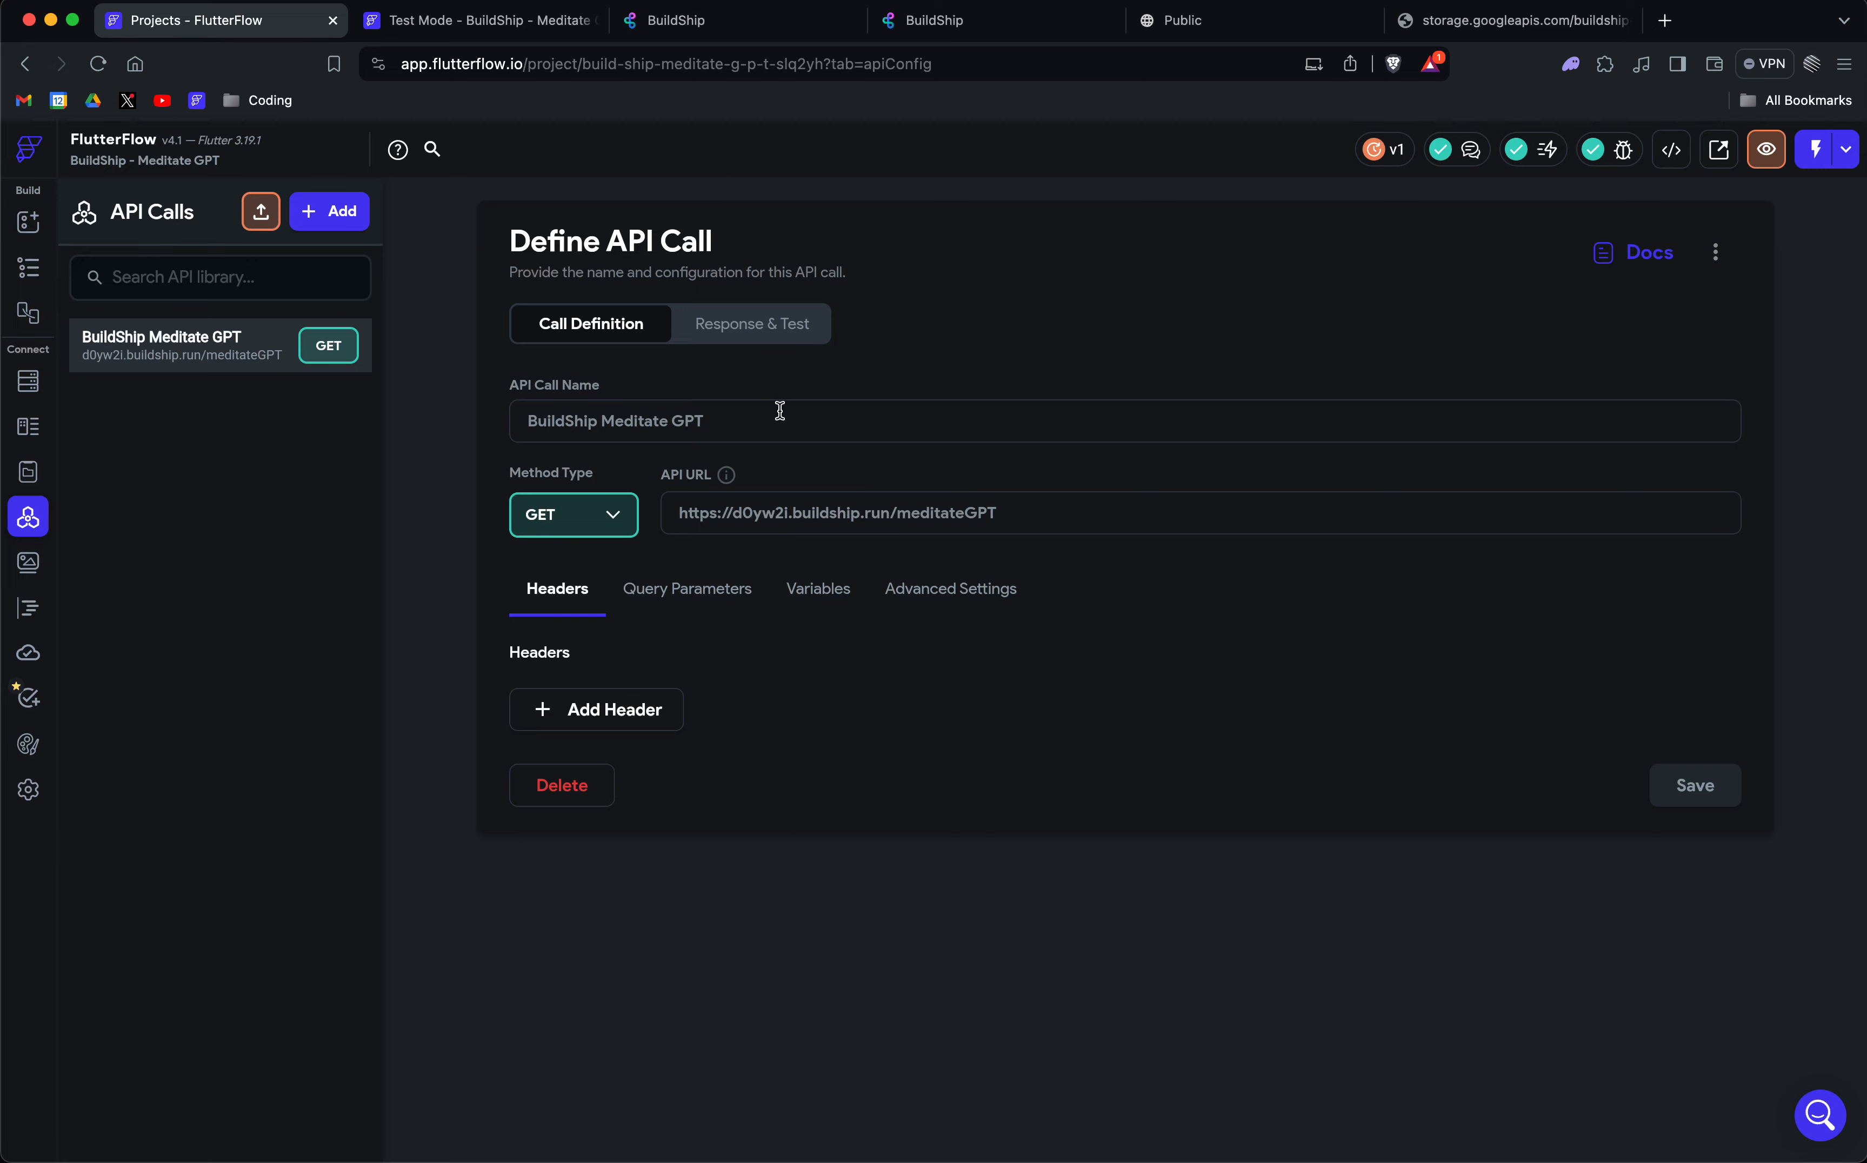
click(752, 325)
click(561, 324)
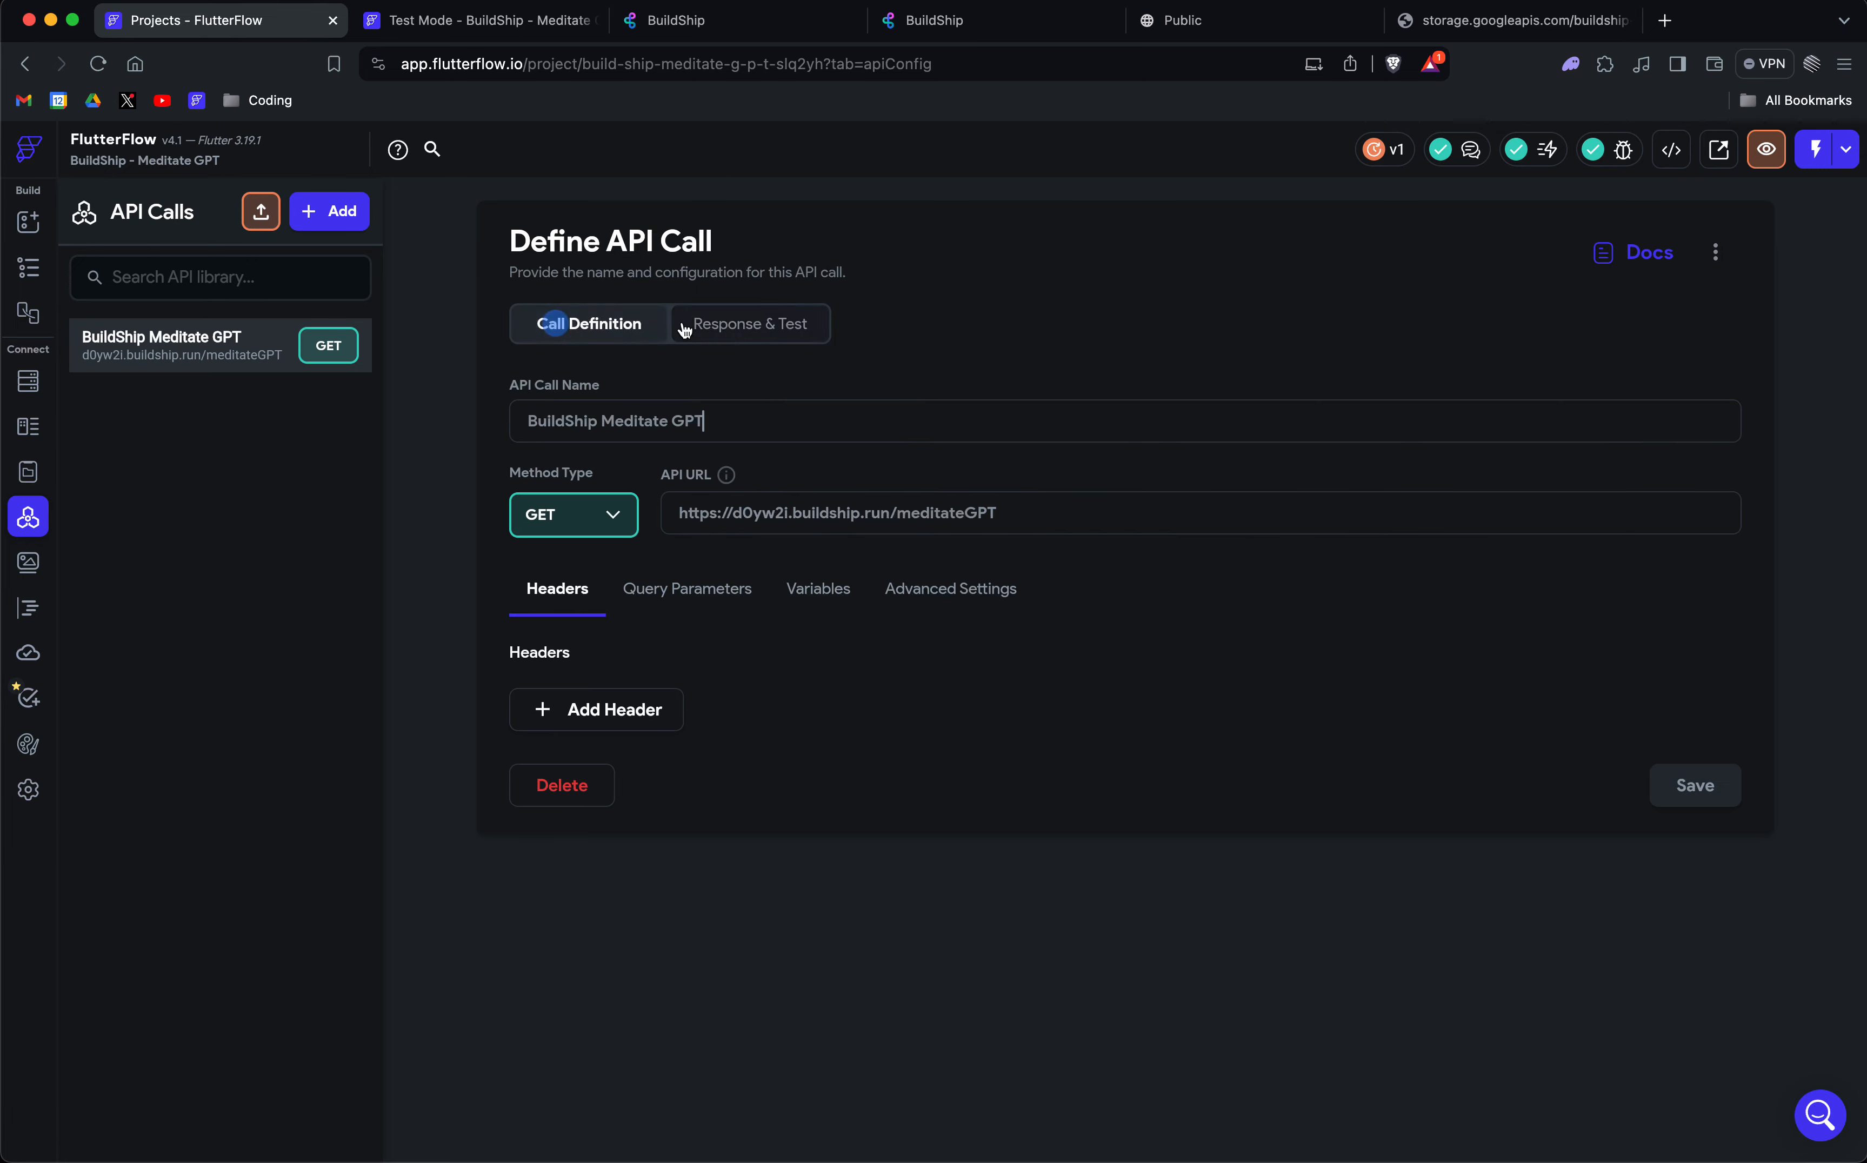
click(811, 594)
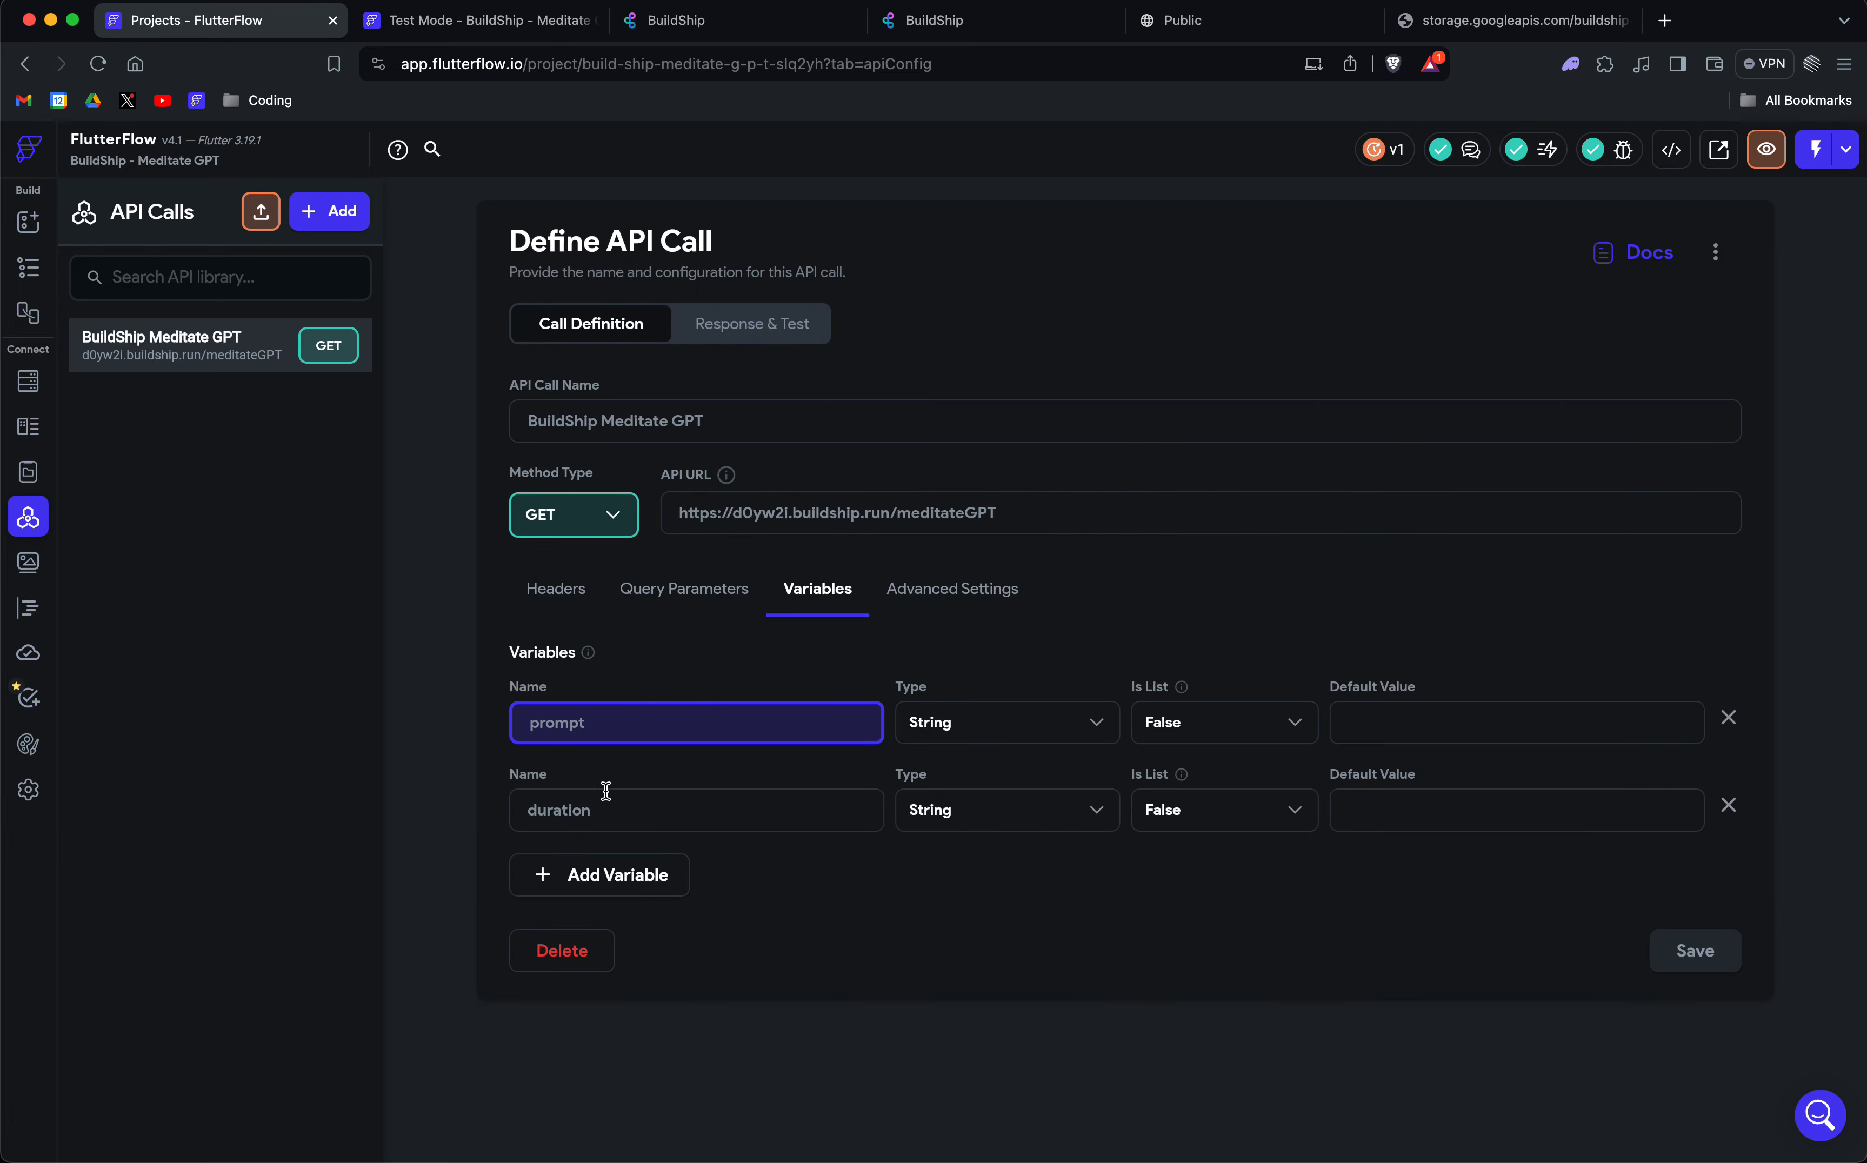
click(652, 590)
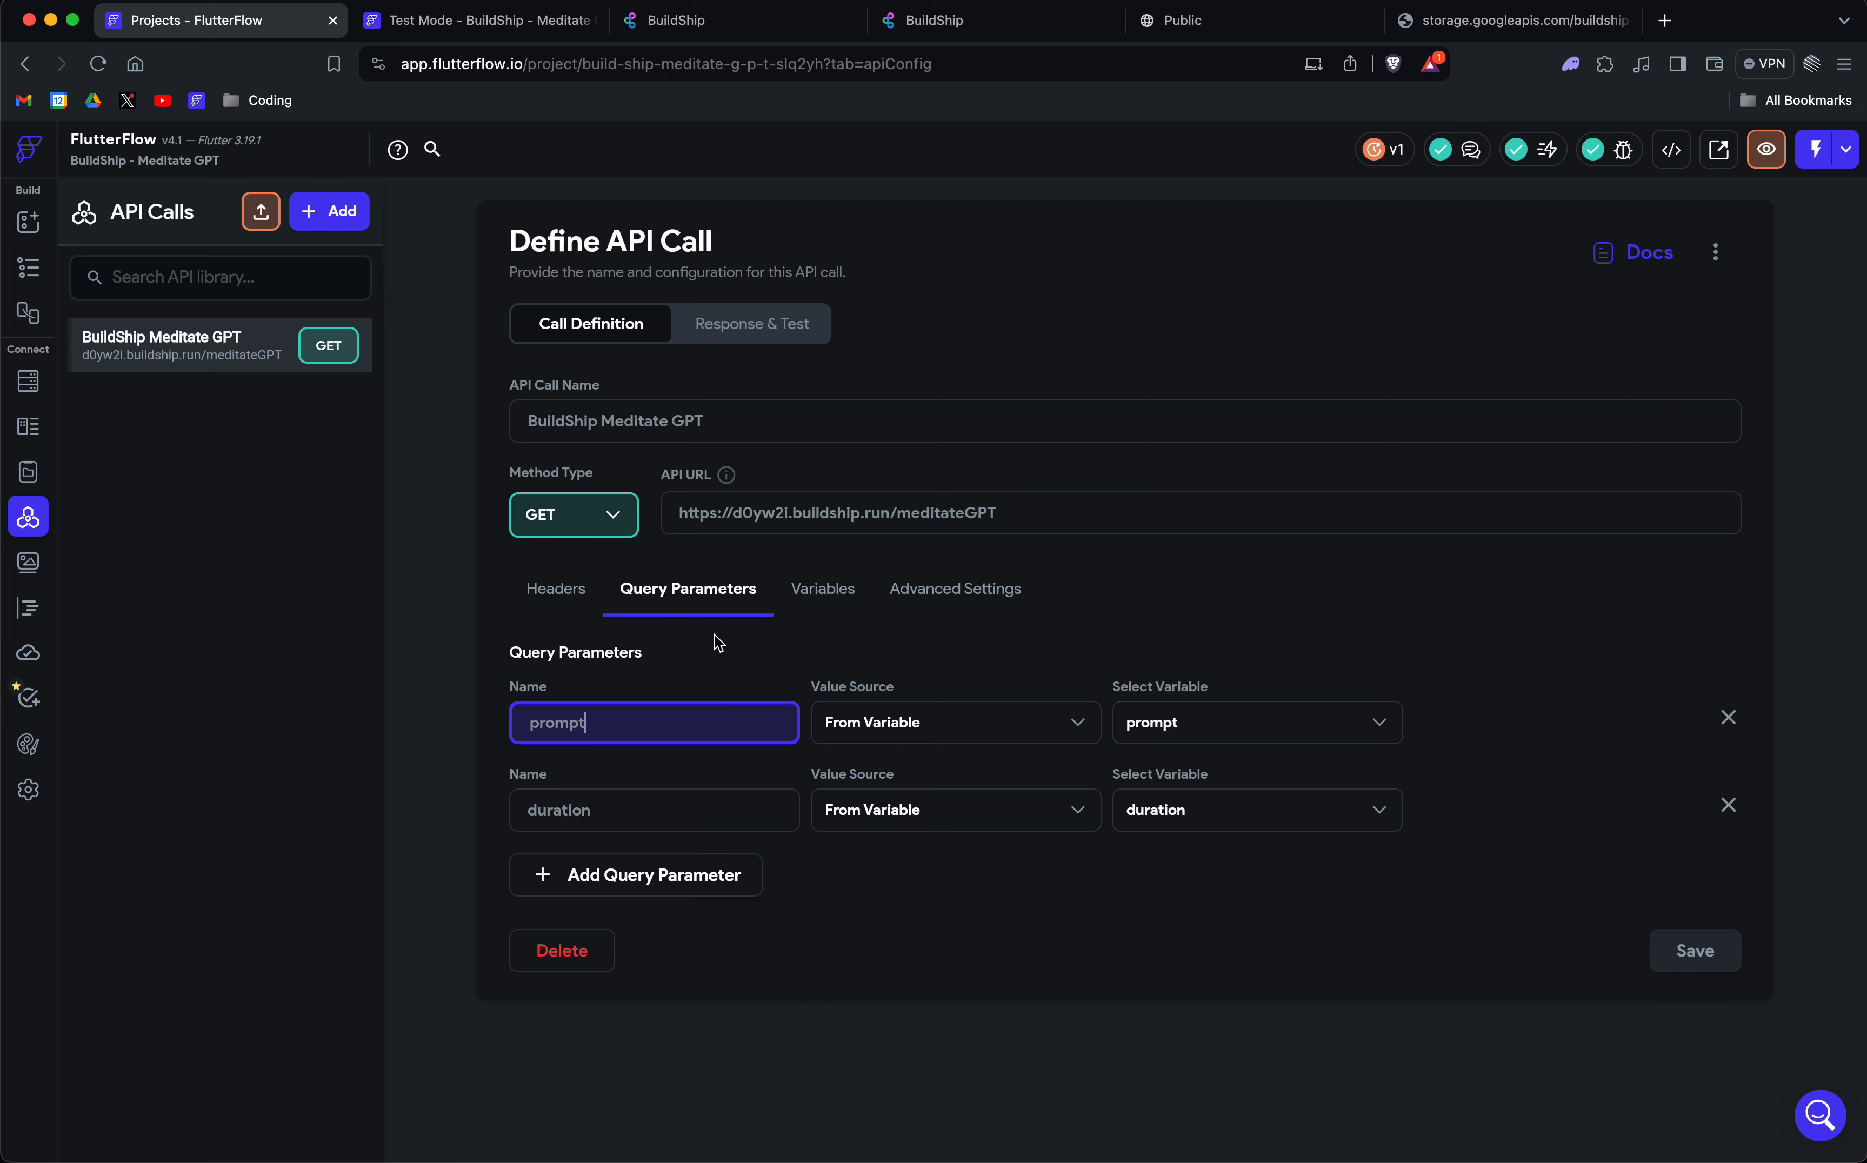
Set the API call's test values to "rainy day" for prompt and "1 minute" for duration.
click(761, 325)
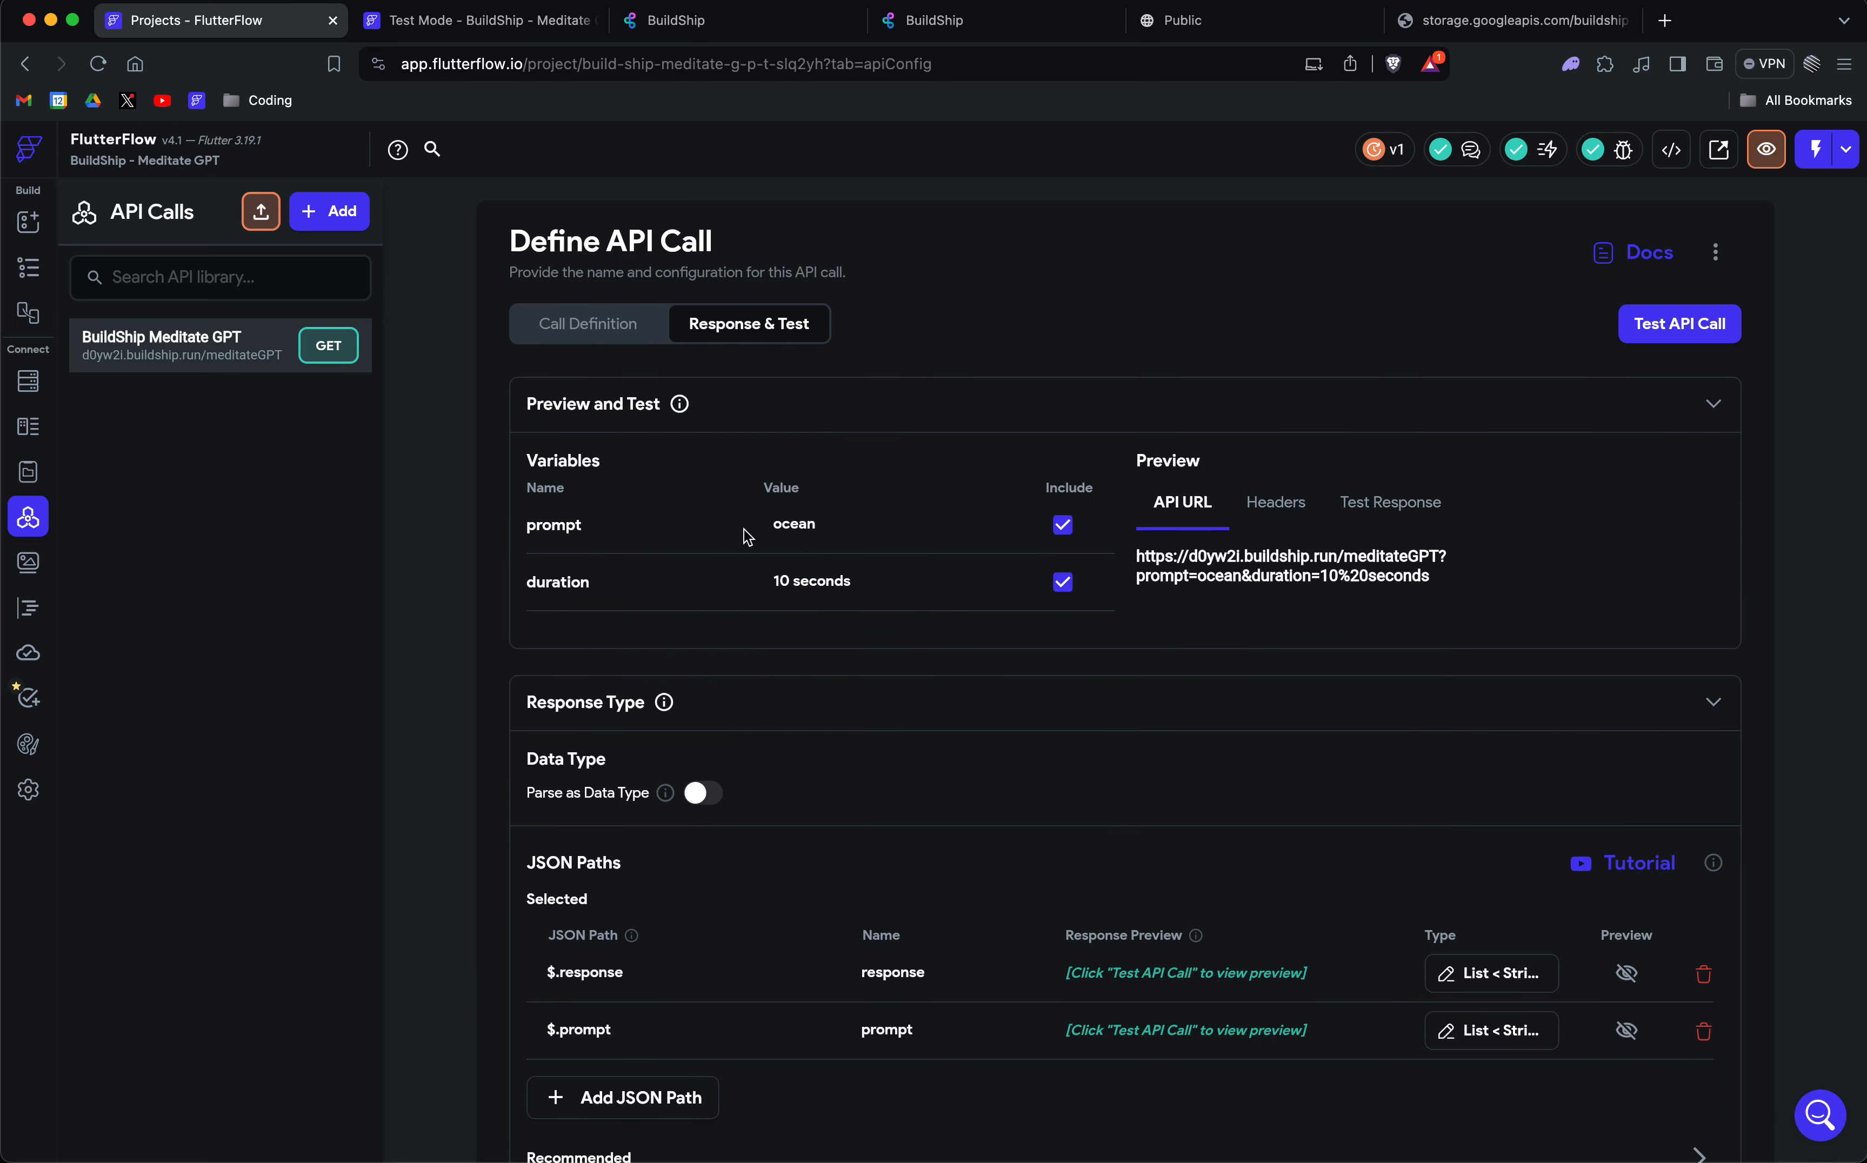
drag(854, 527, 671, 534)
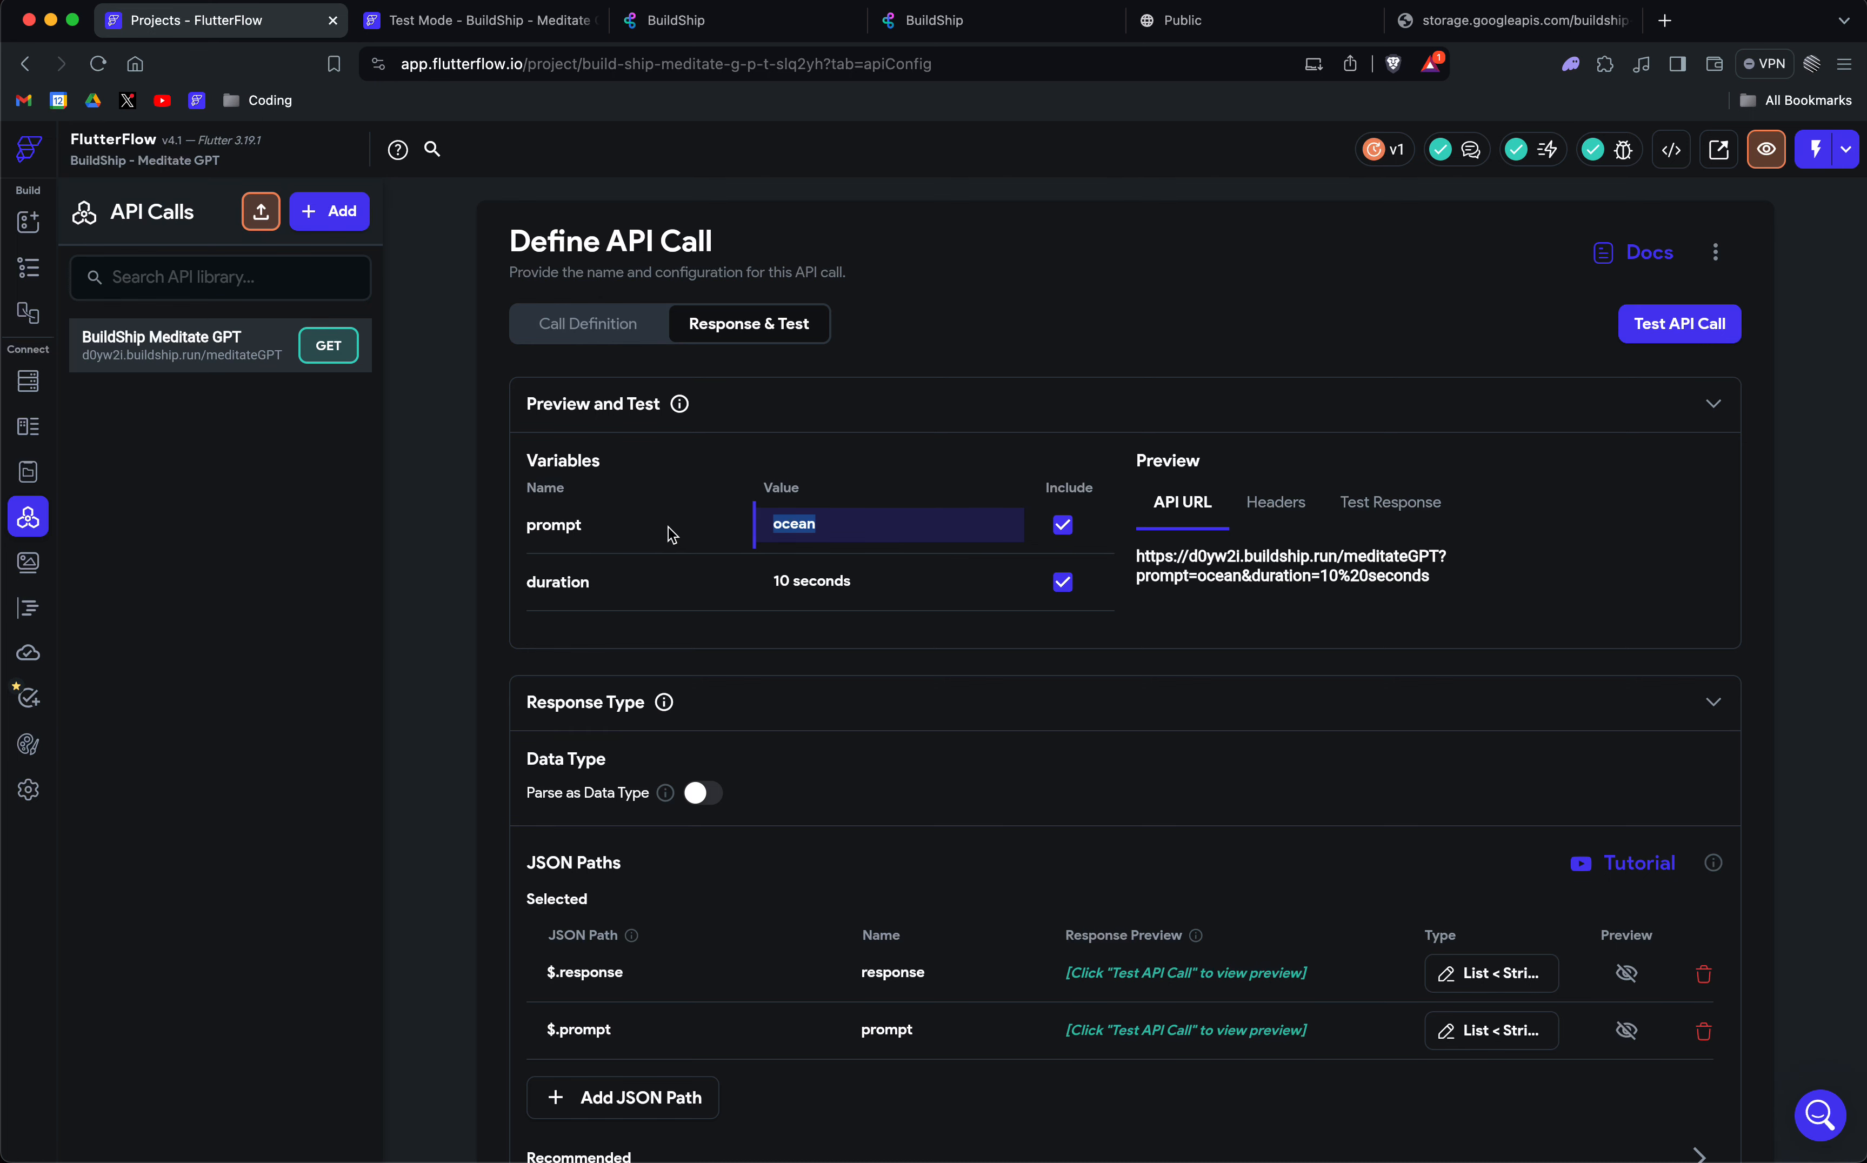
text(rainy day)
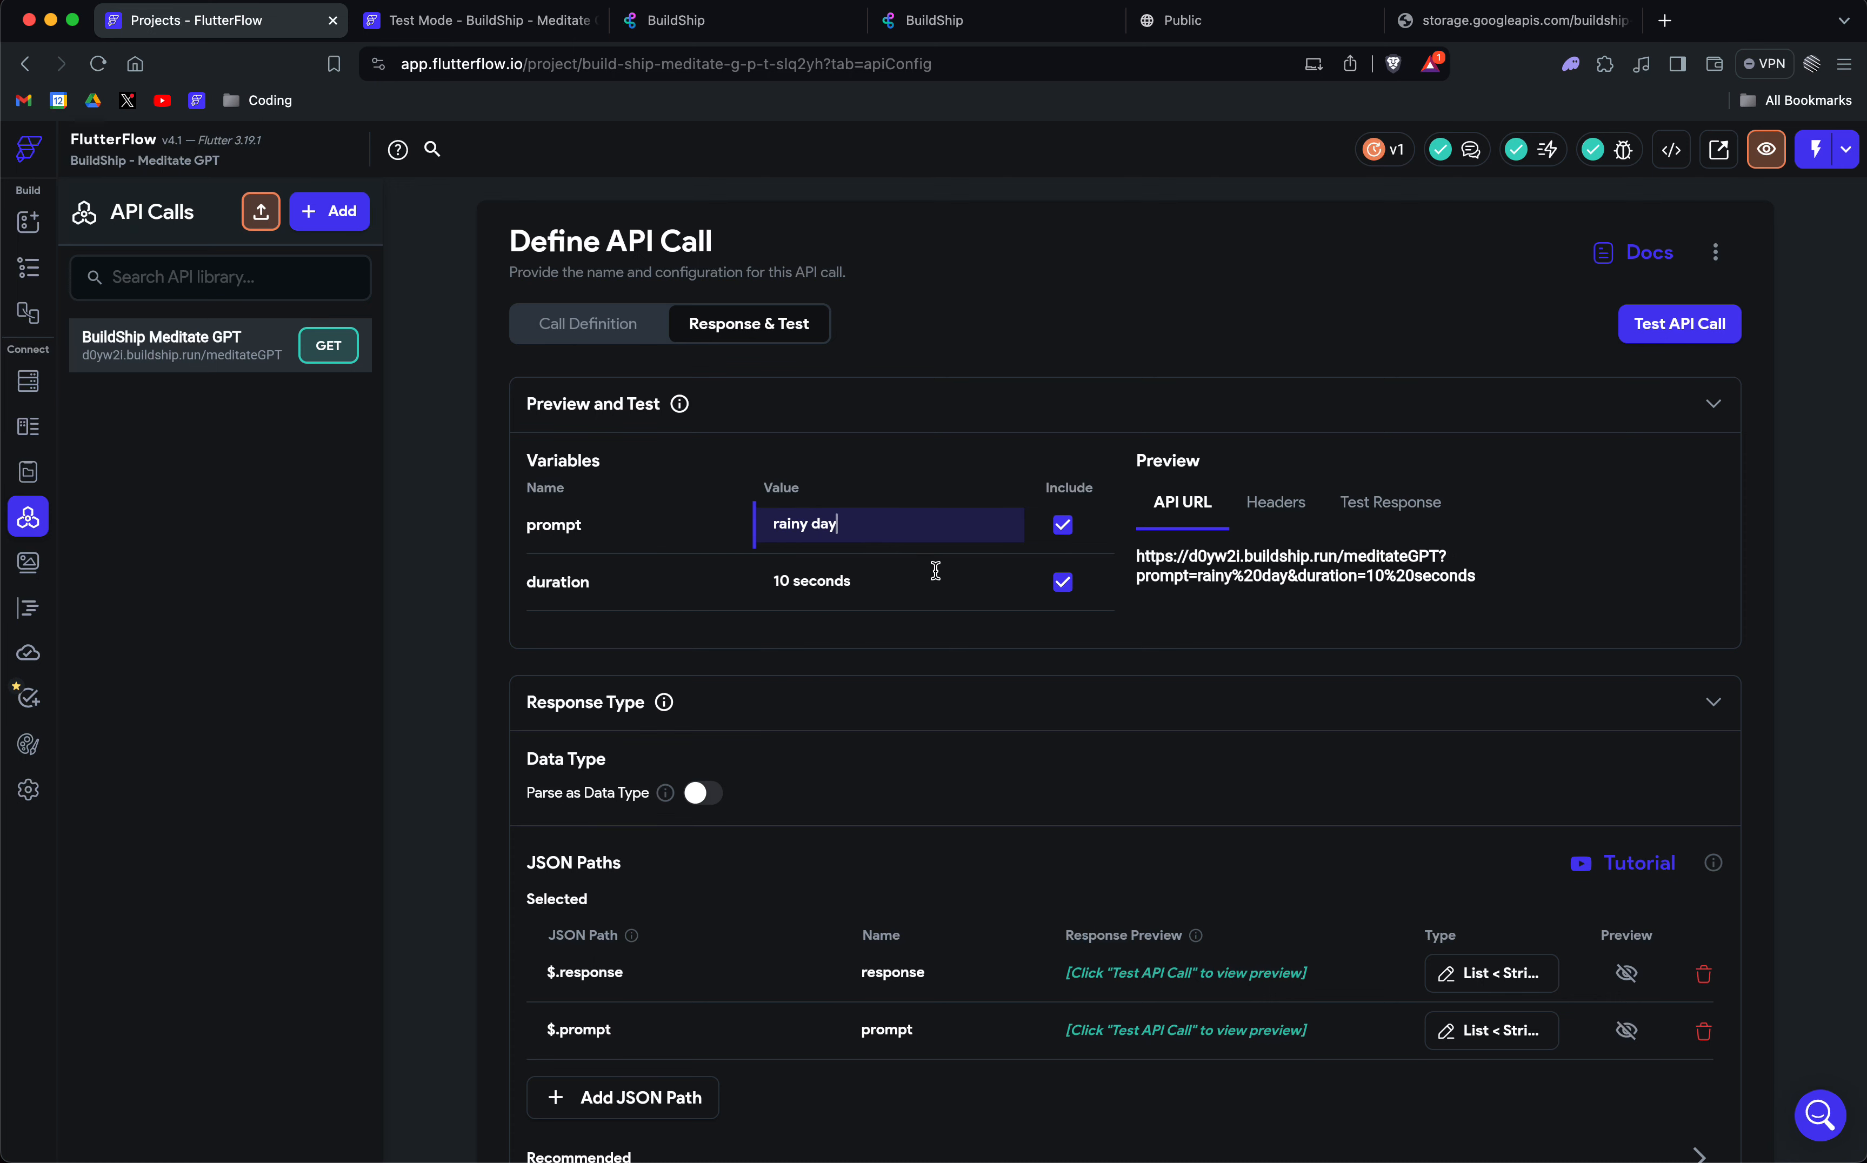
drag(930, 573, 759, 579)
text(1min)
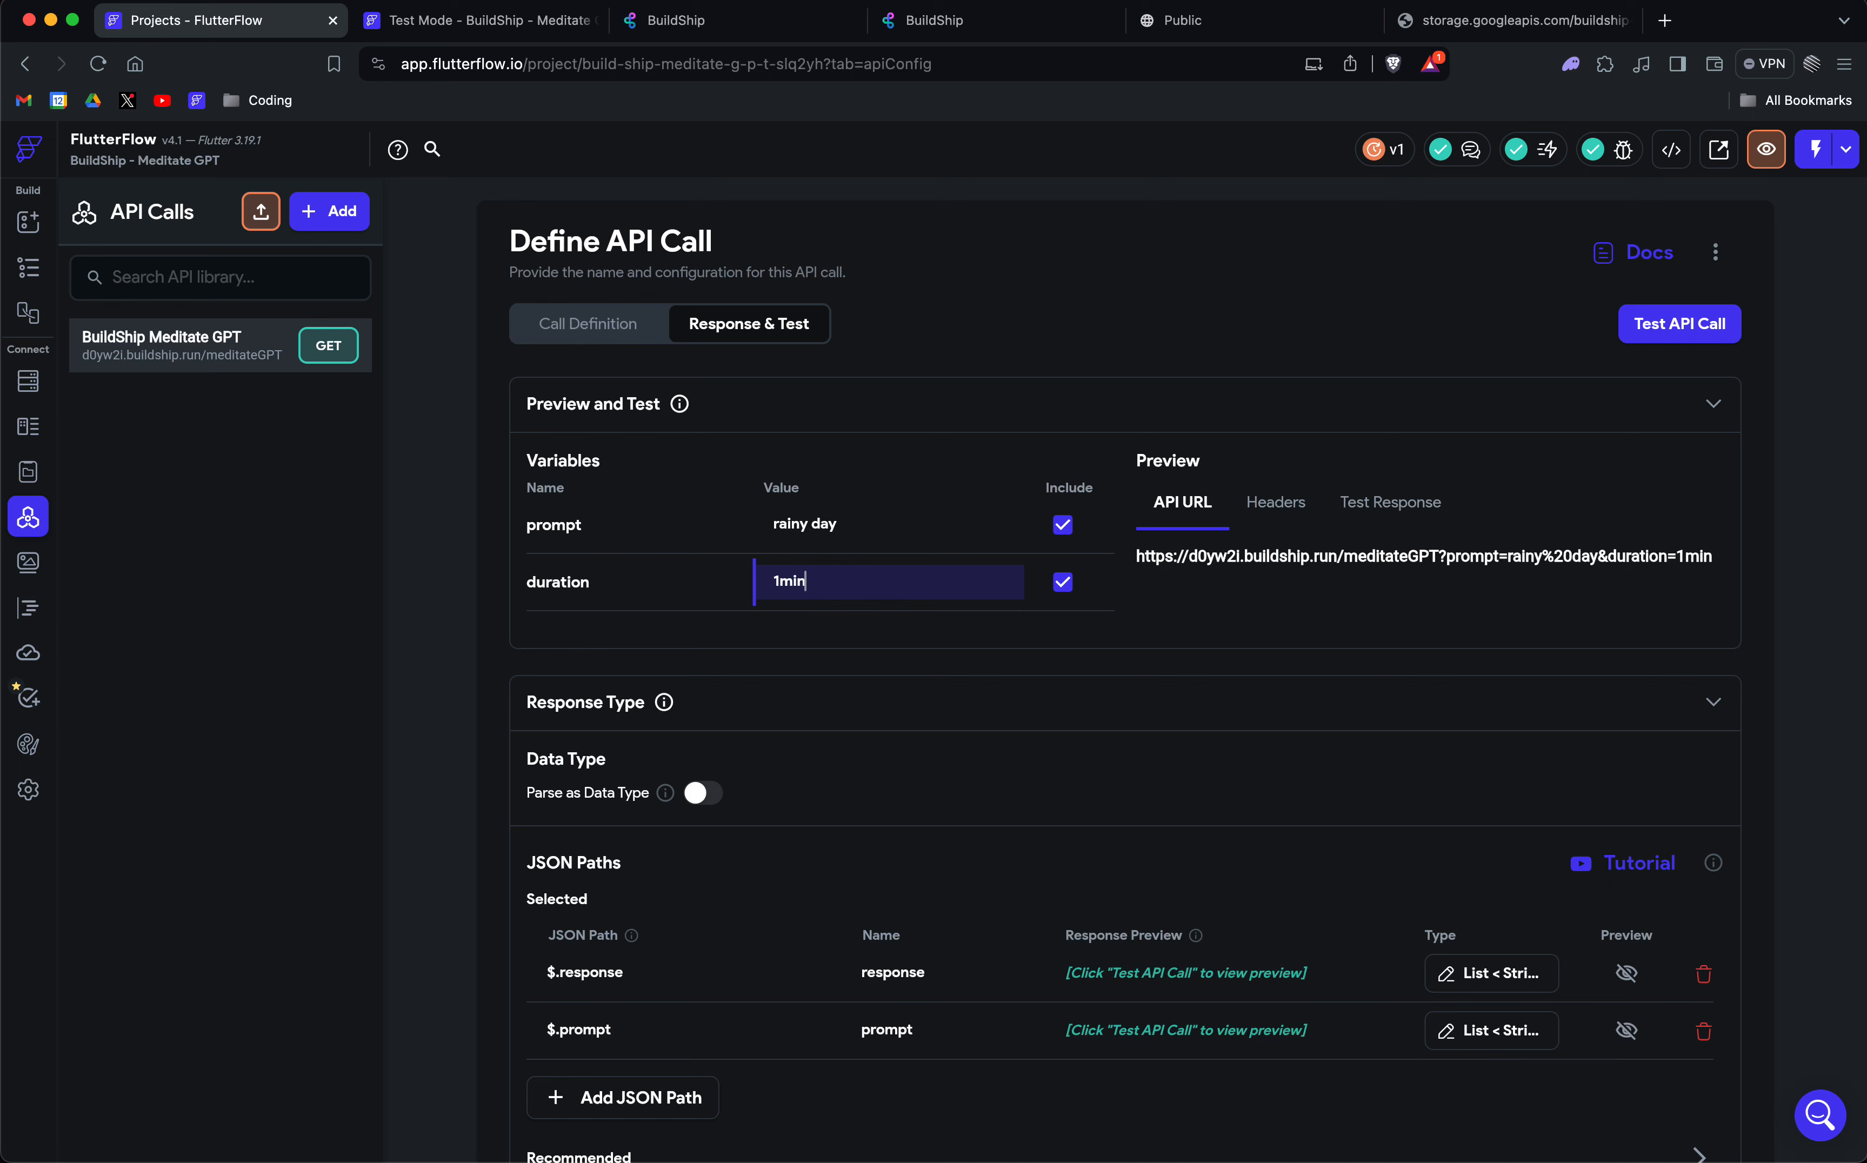
key(BackSpace)
text(minute)
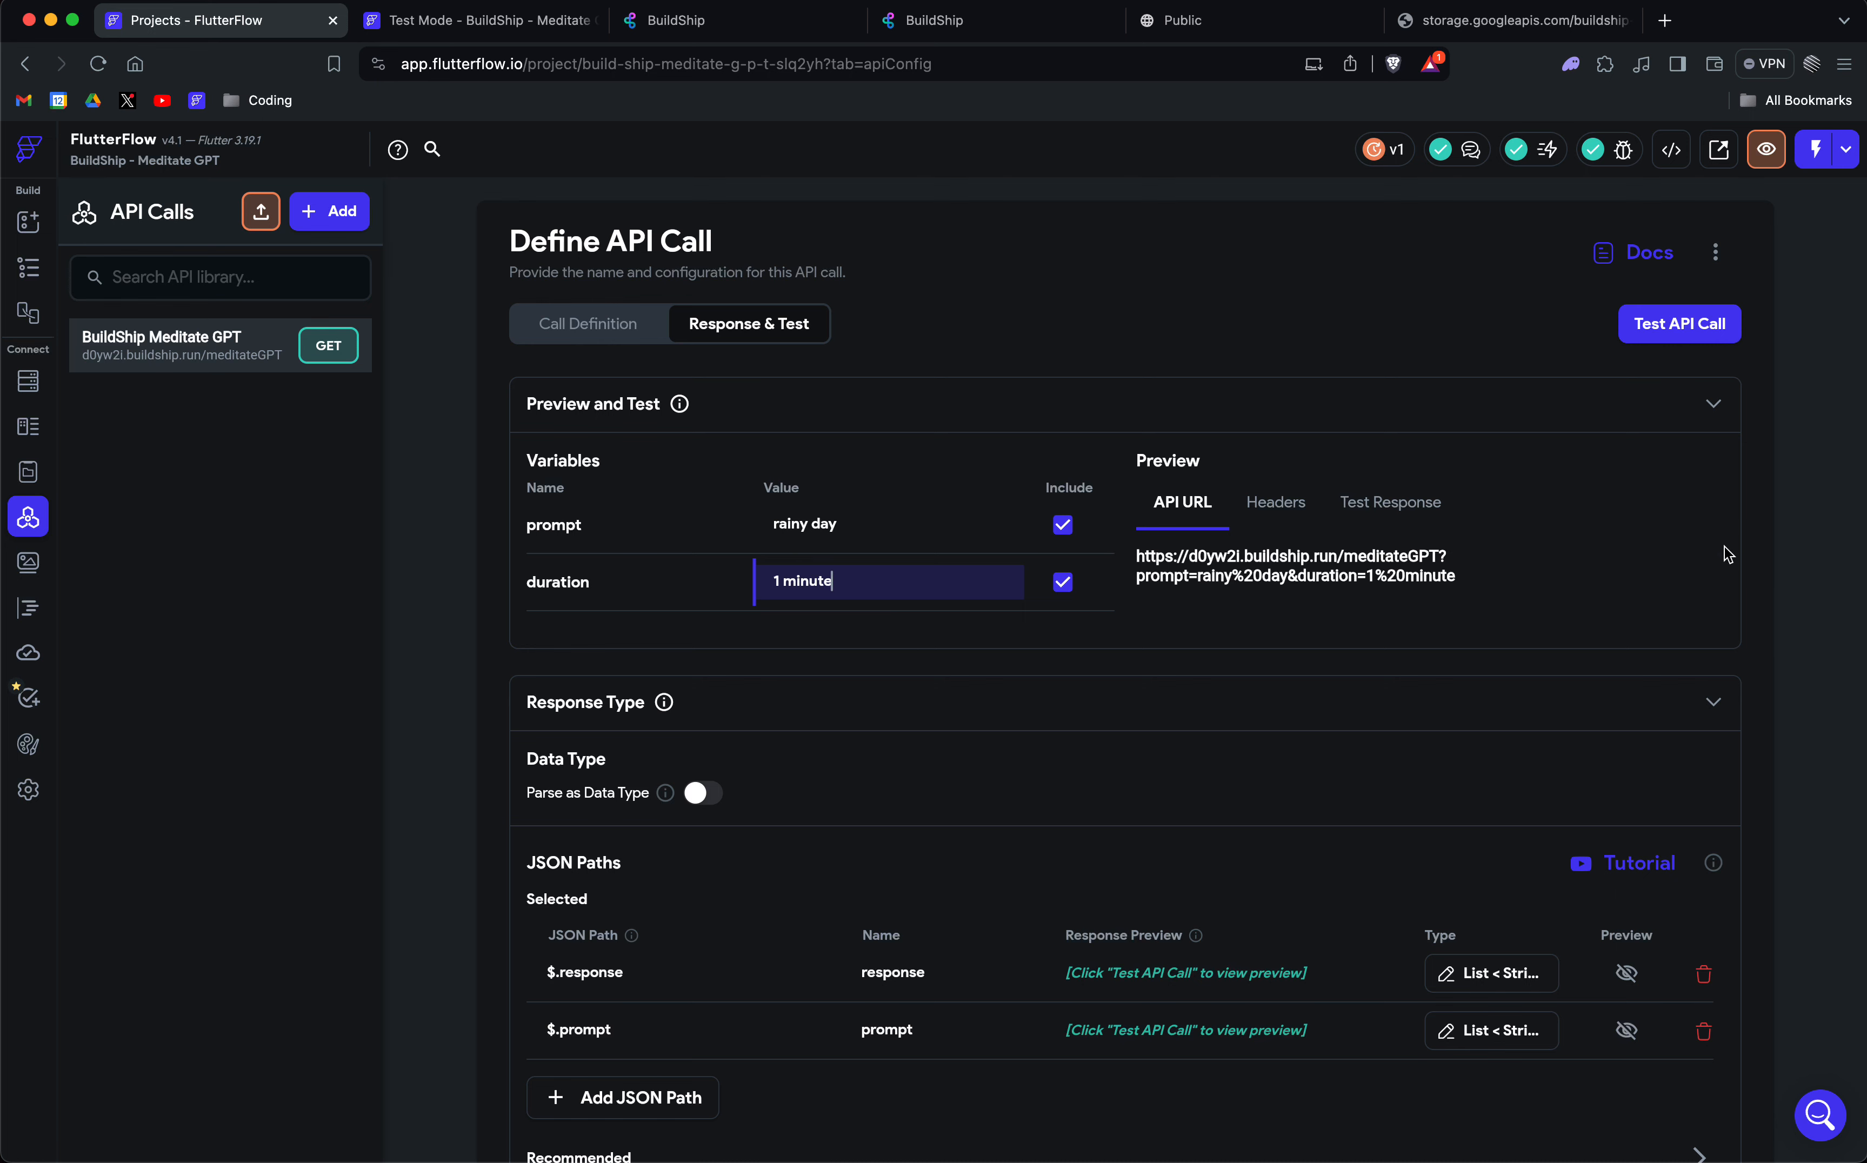
click(1179, 589)
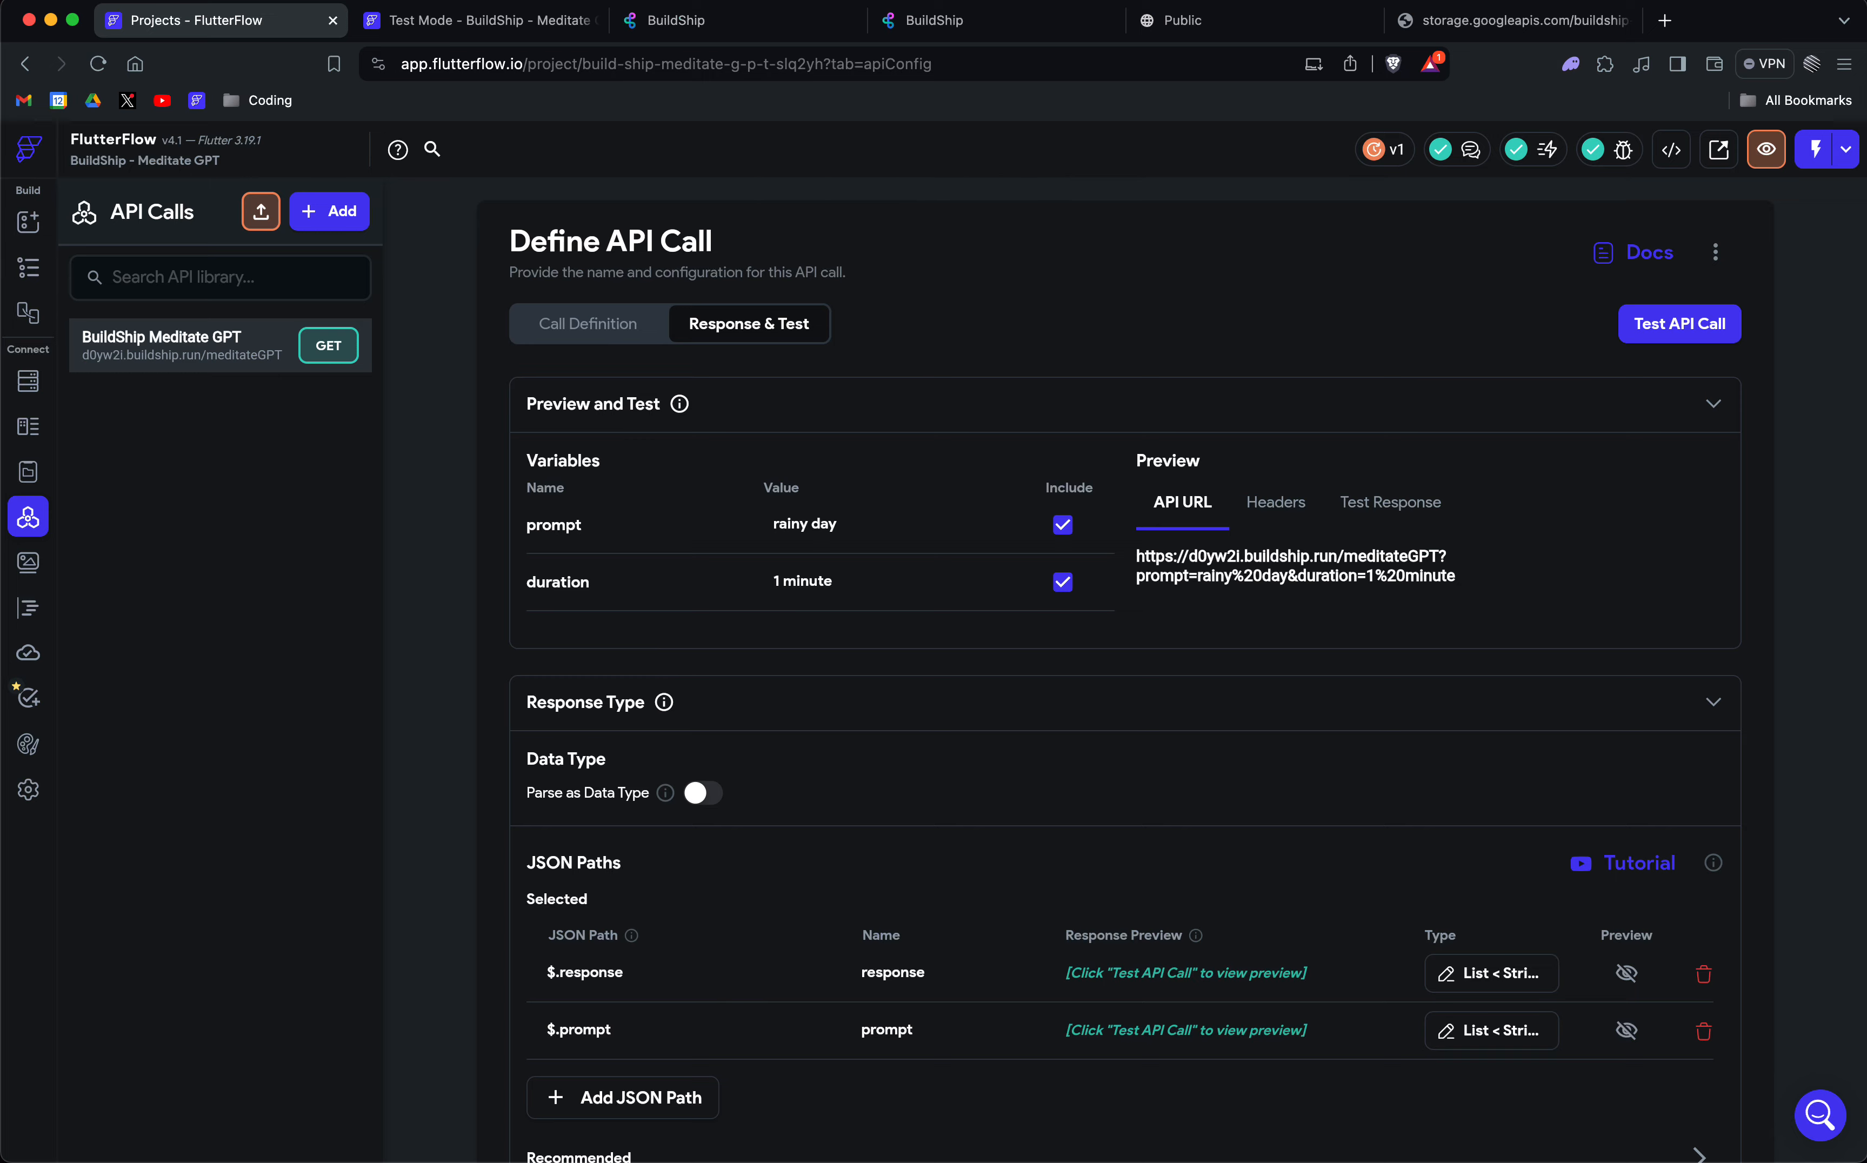
View the Rest API Call node's endpoint URL and the project storage in BuildShip, and return to the FlutterFlow API call.
click(677, 20)
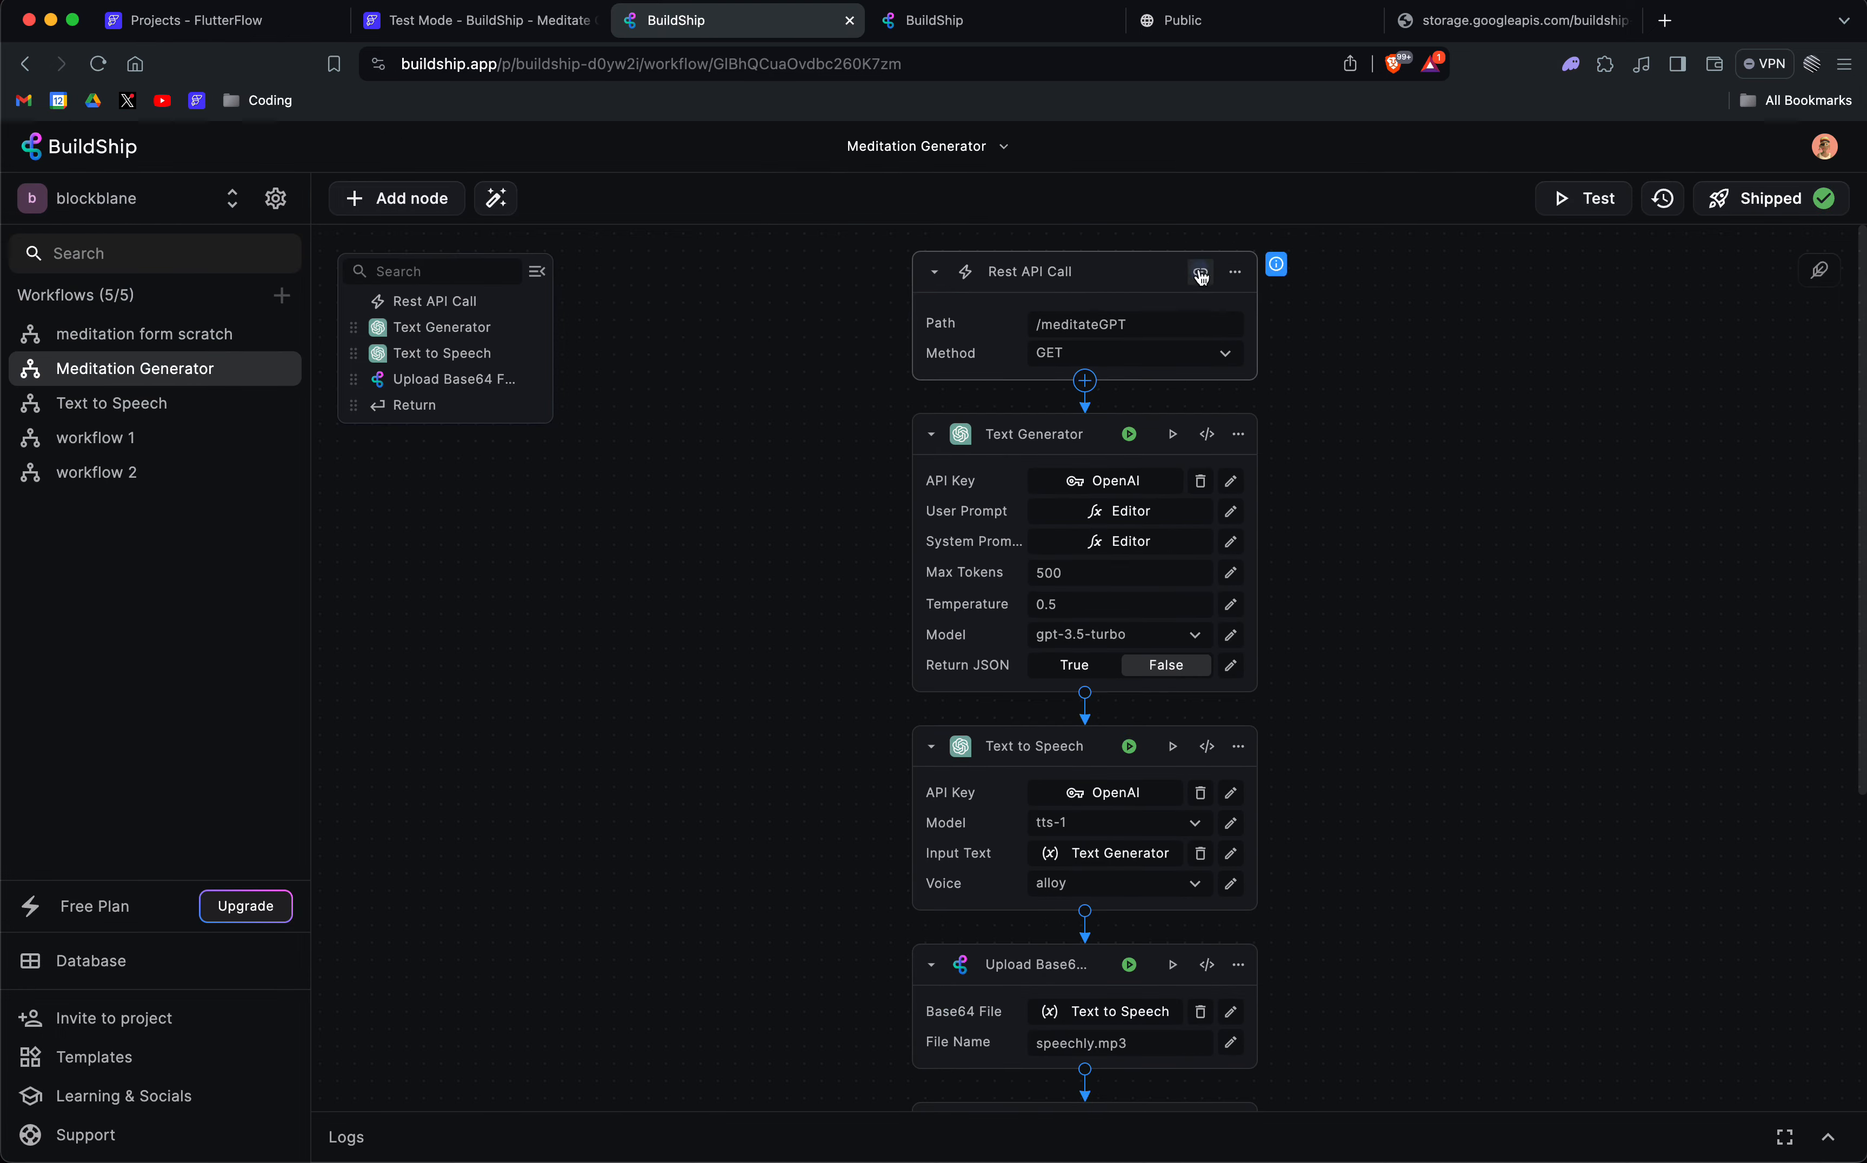
click(1199, 272)
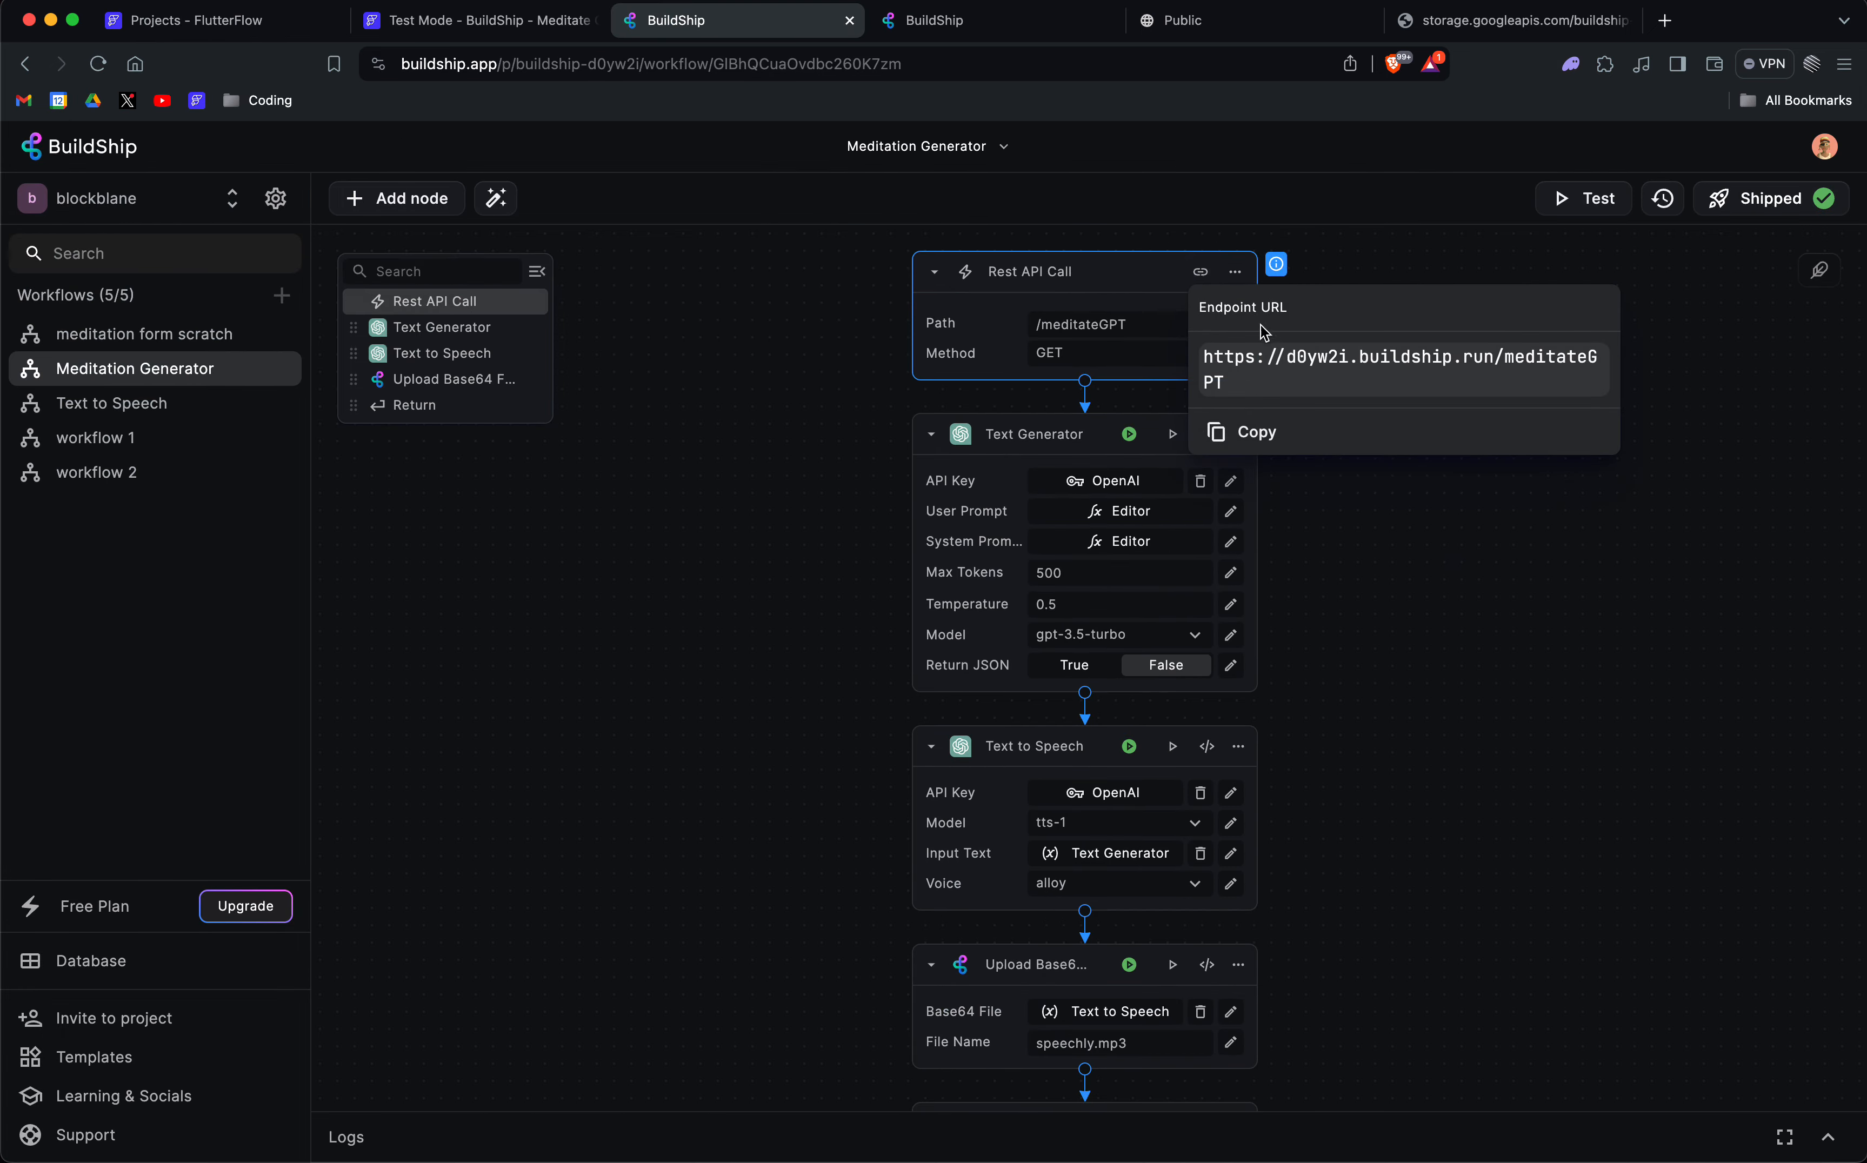
click(1371, 493)
click(960, 22)
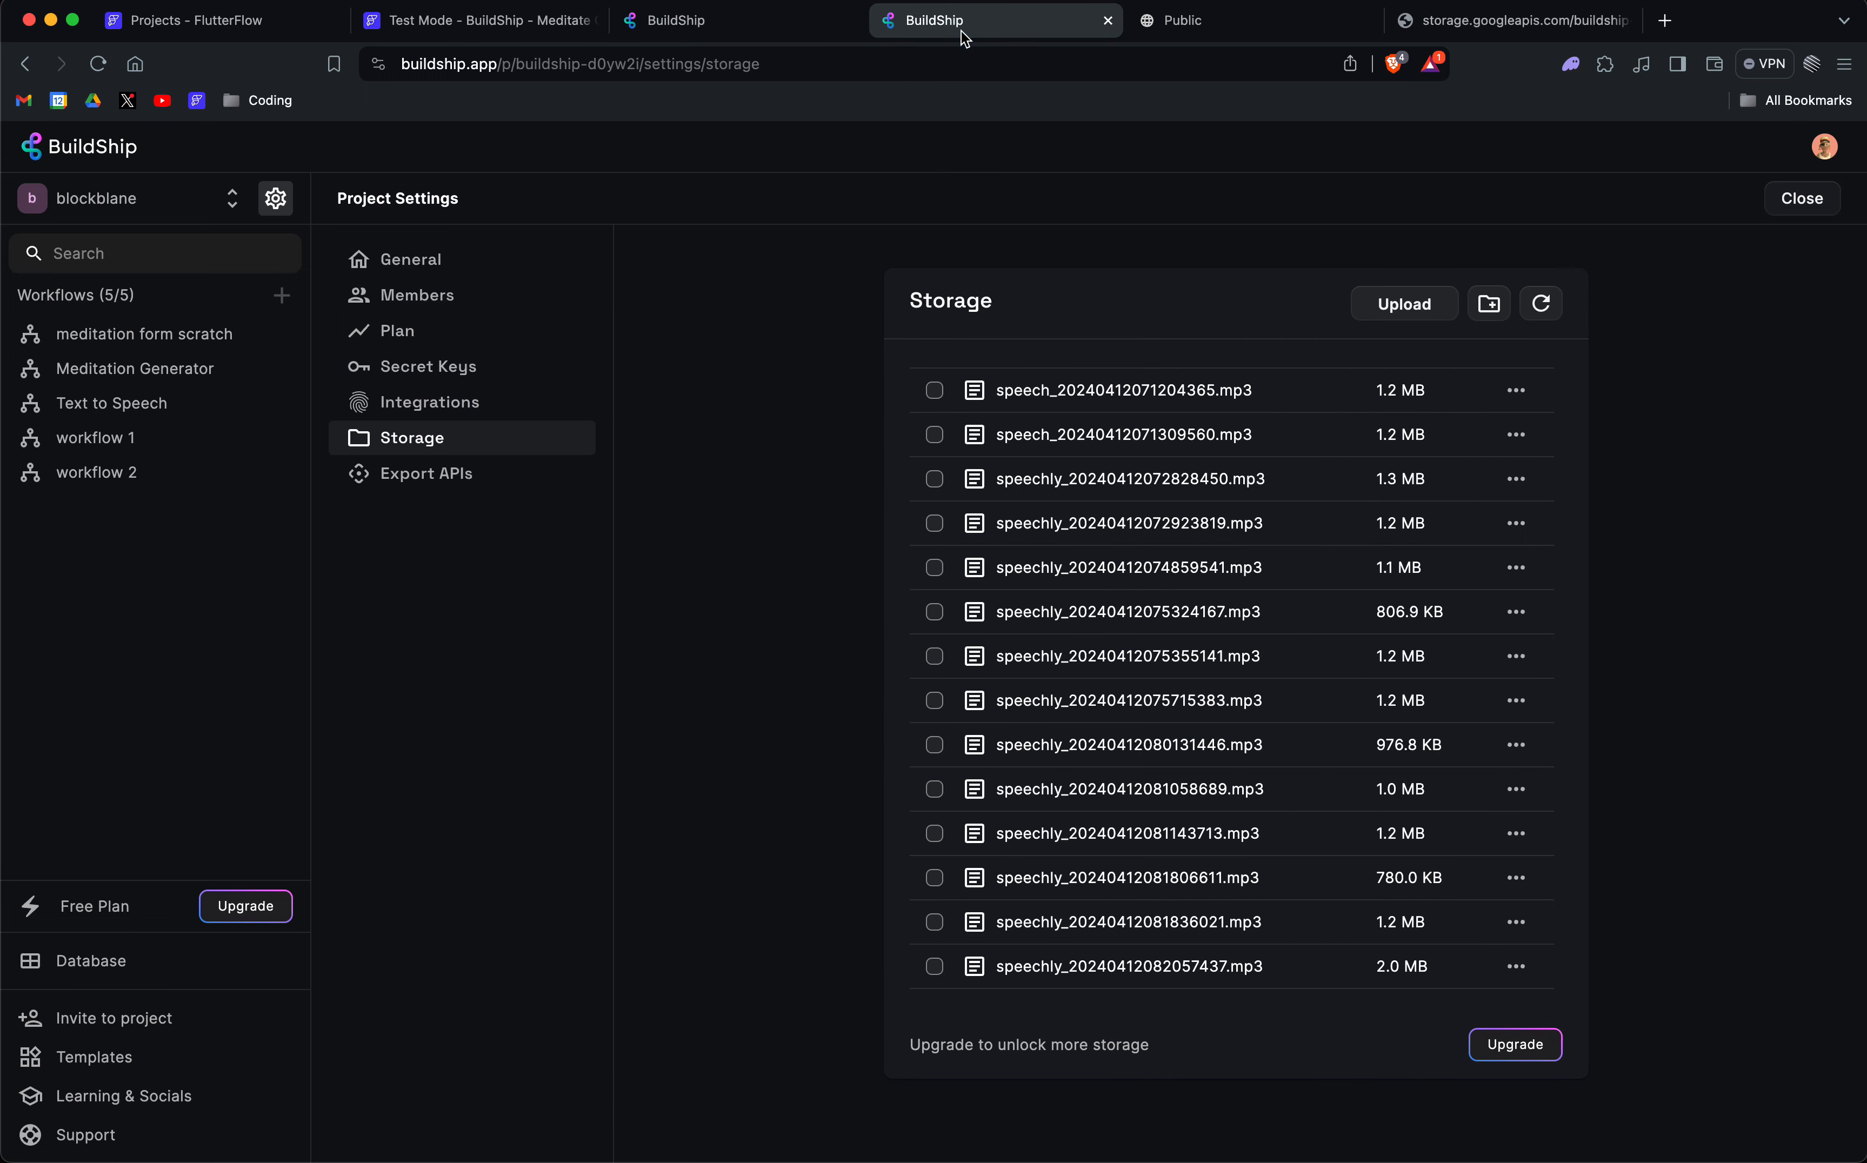
click(400, 22)
click(235, 21)
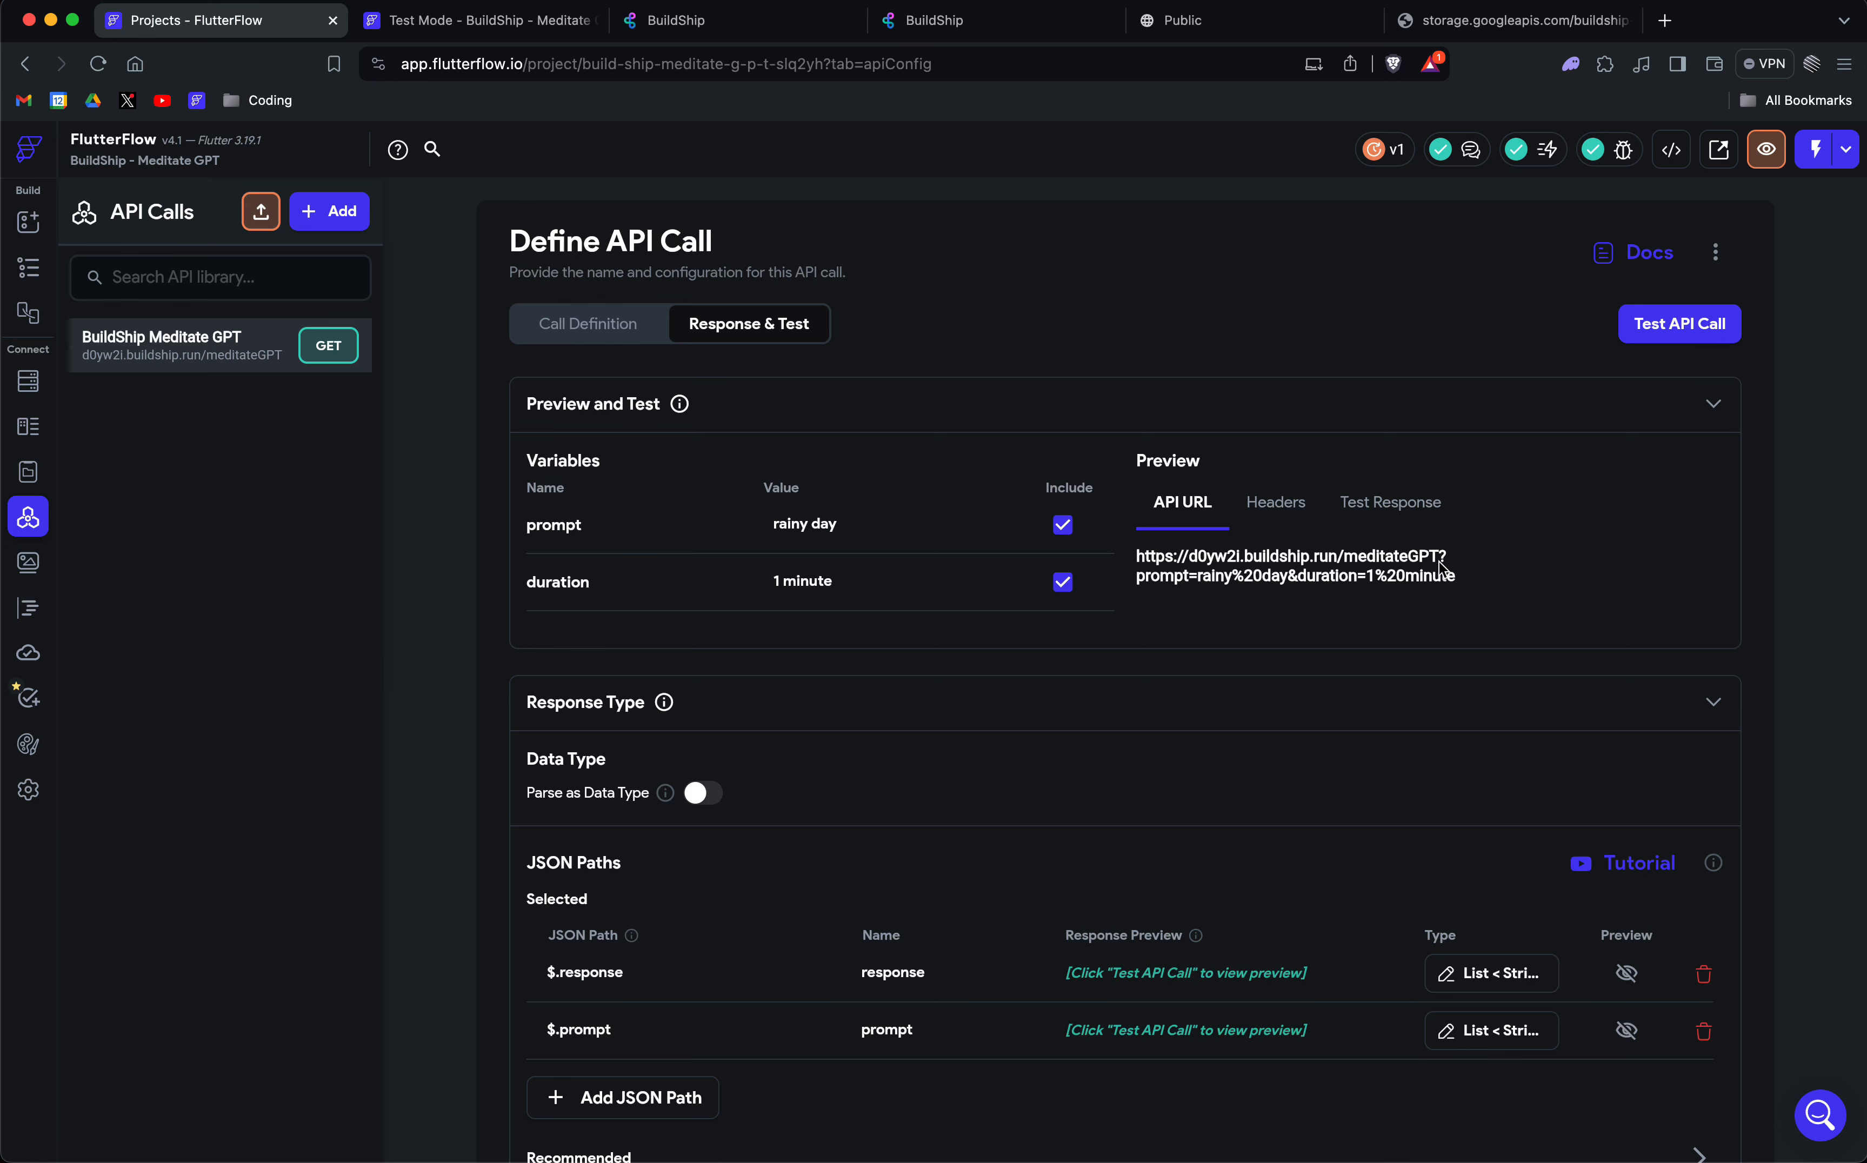
Clear the test value of the duration variable in the API call.
drag(862, 581, 752, 581)
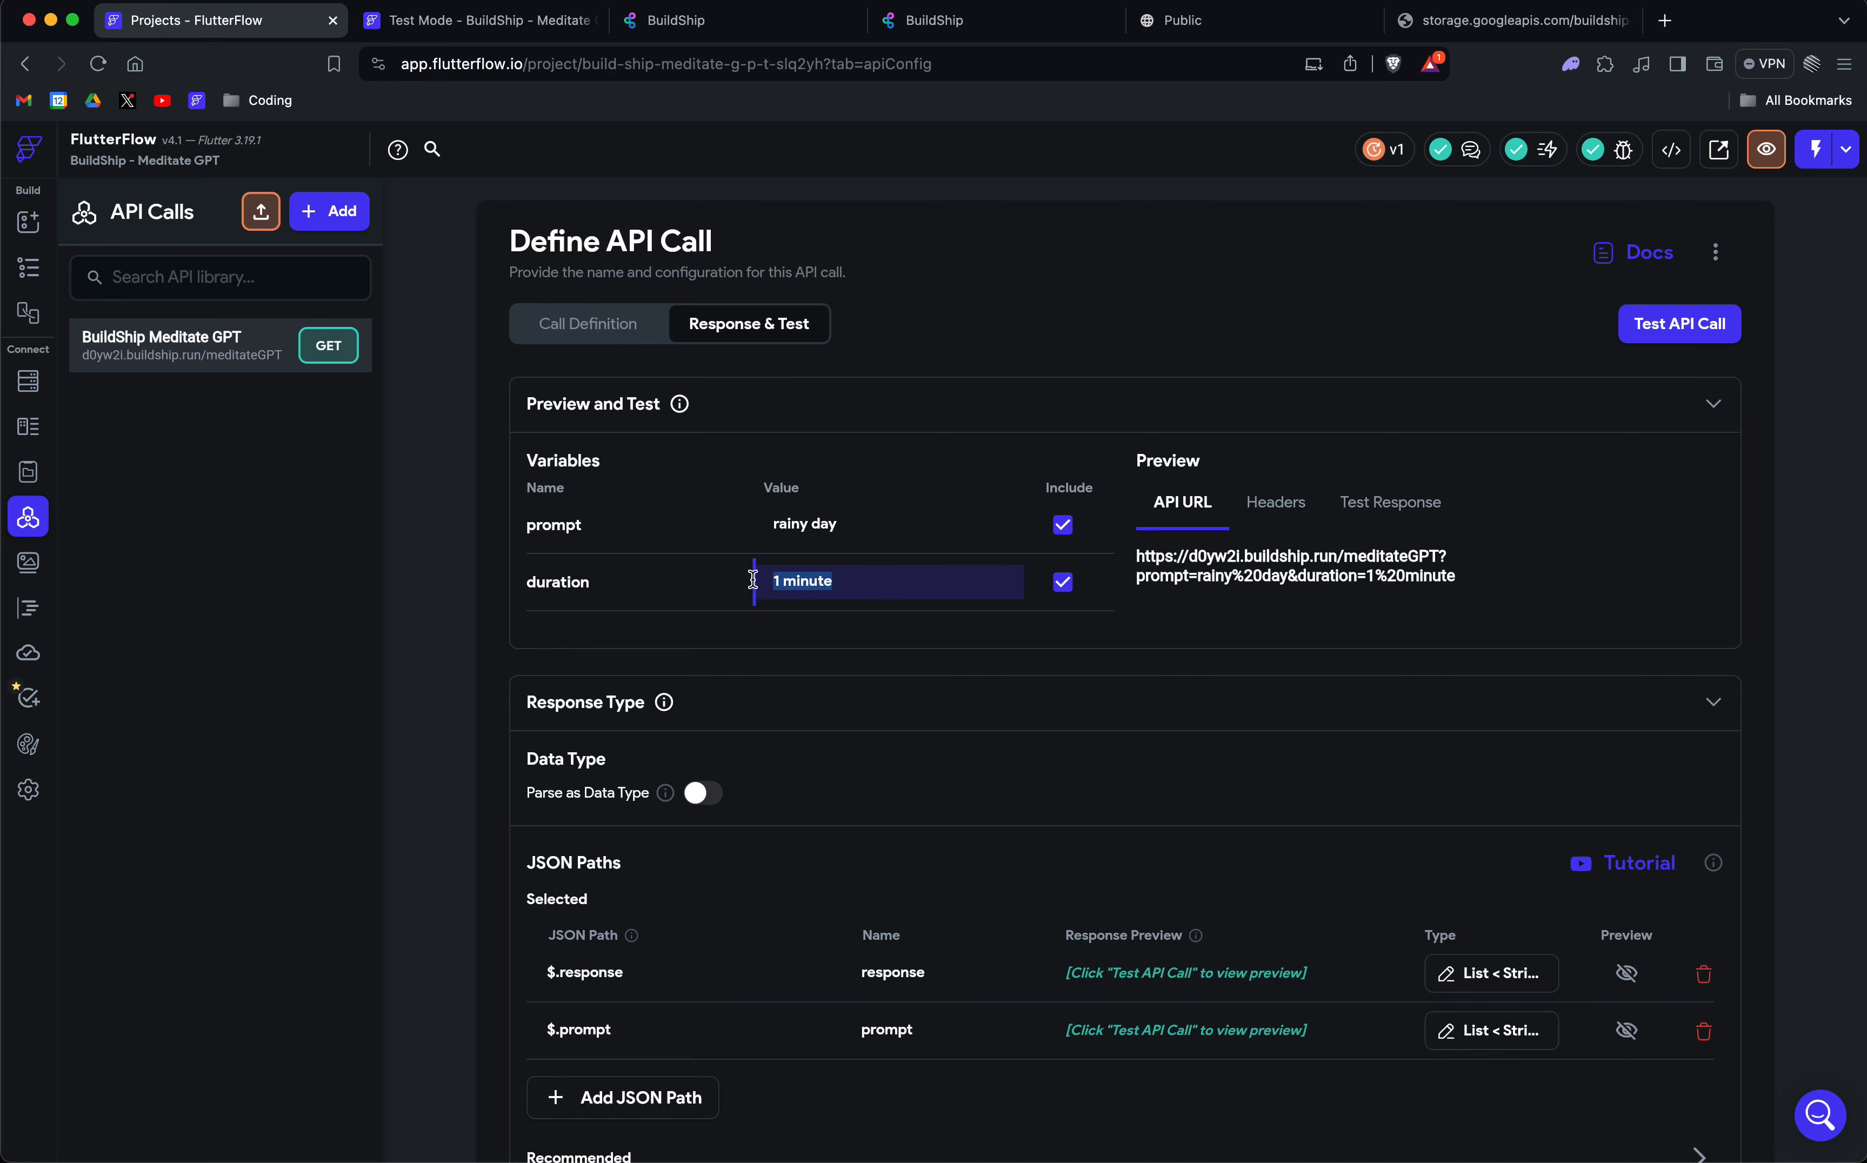
key(BackSpace)
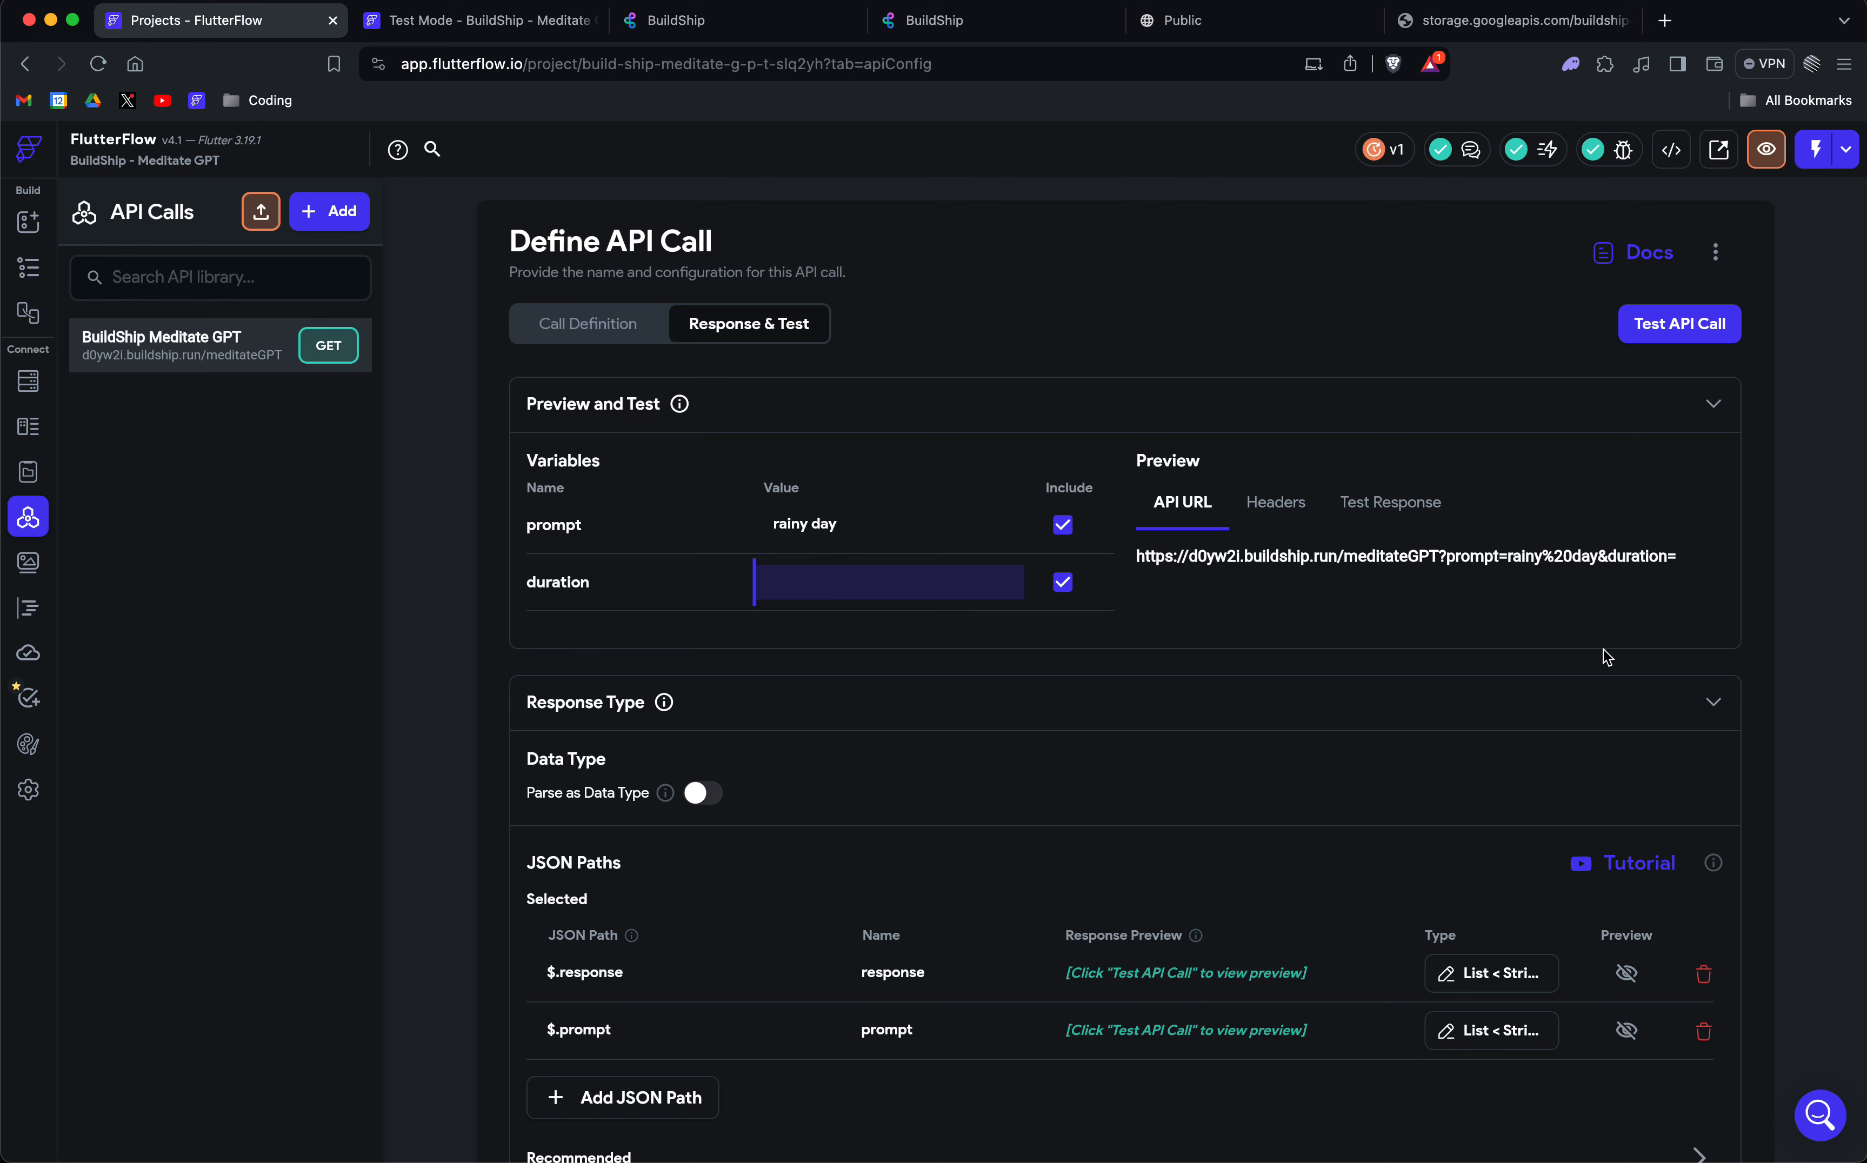
click(1601, 559)
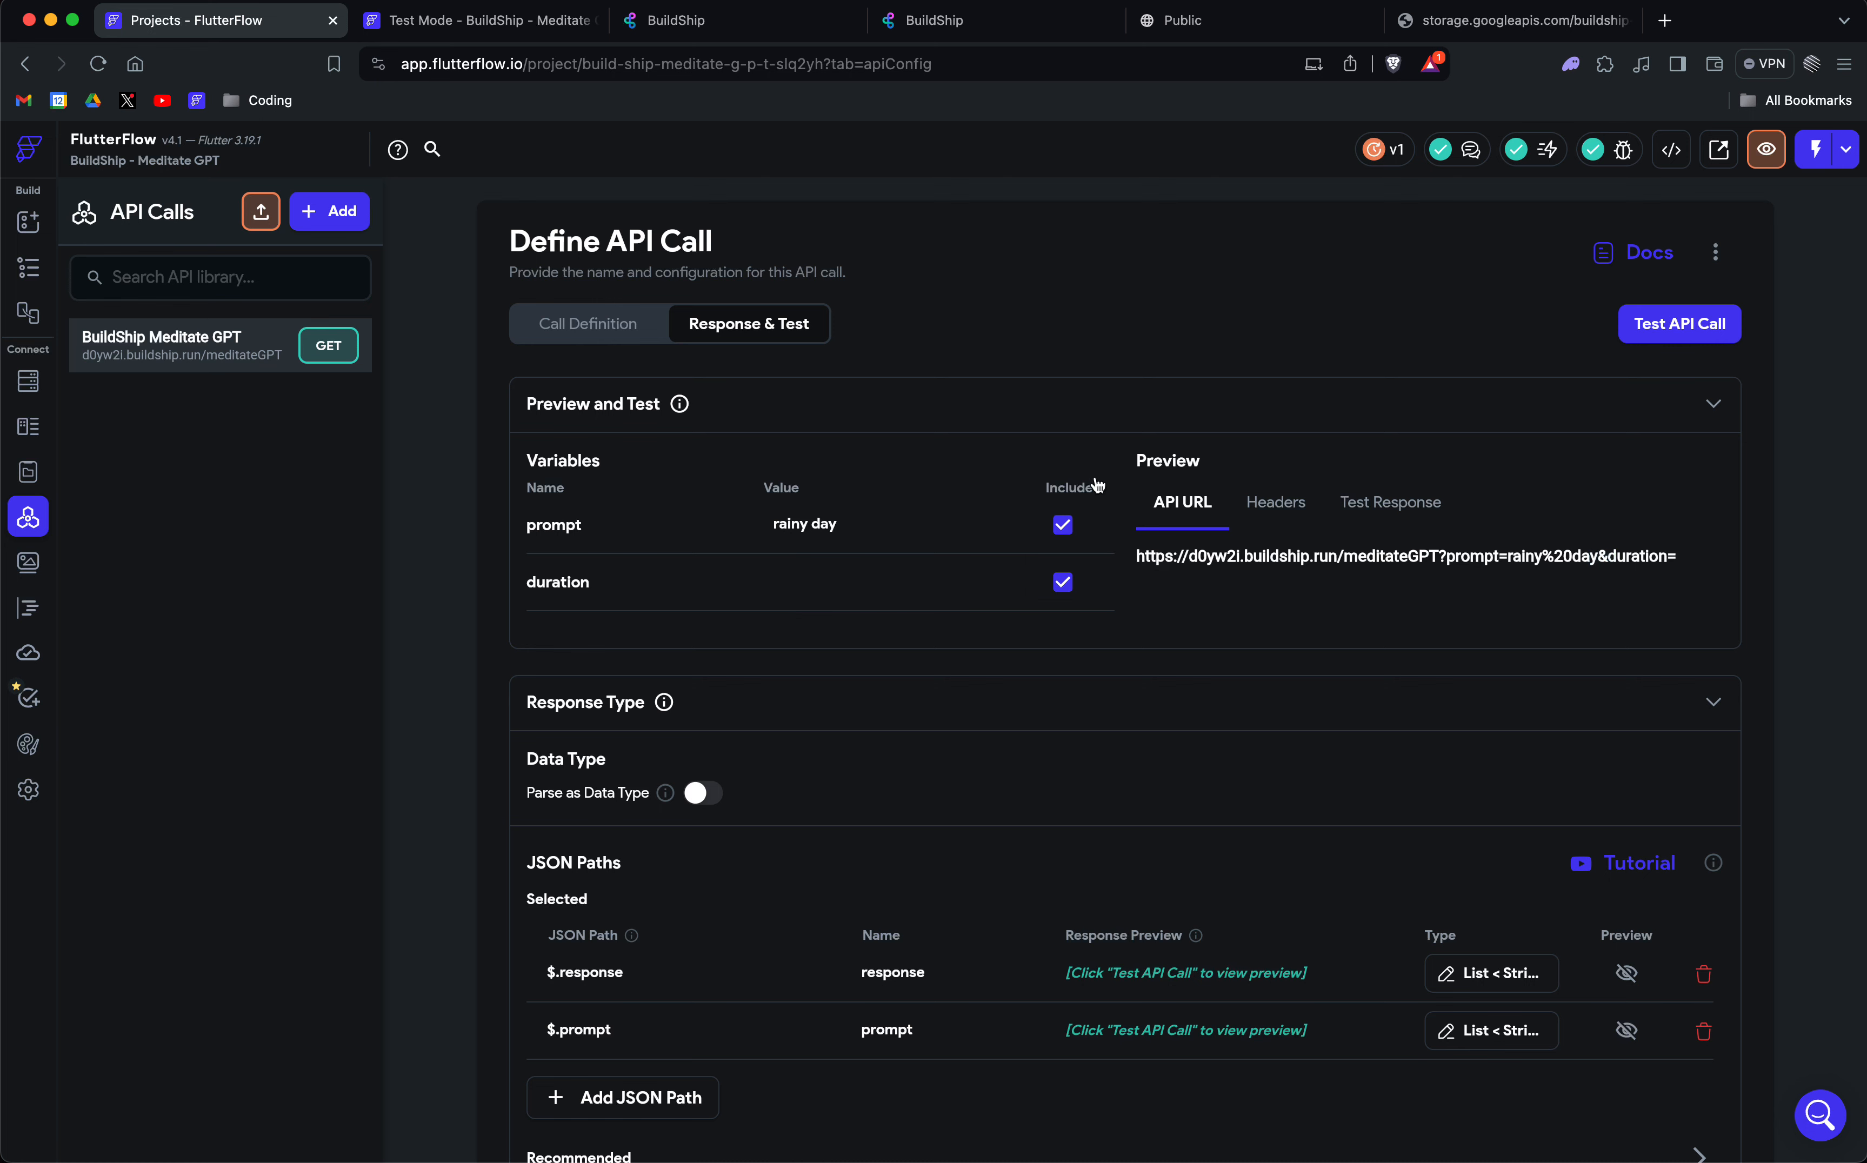
Set the duration variable's test value to "1 minute" and run the API call test.
click(842, 592)
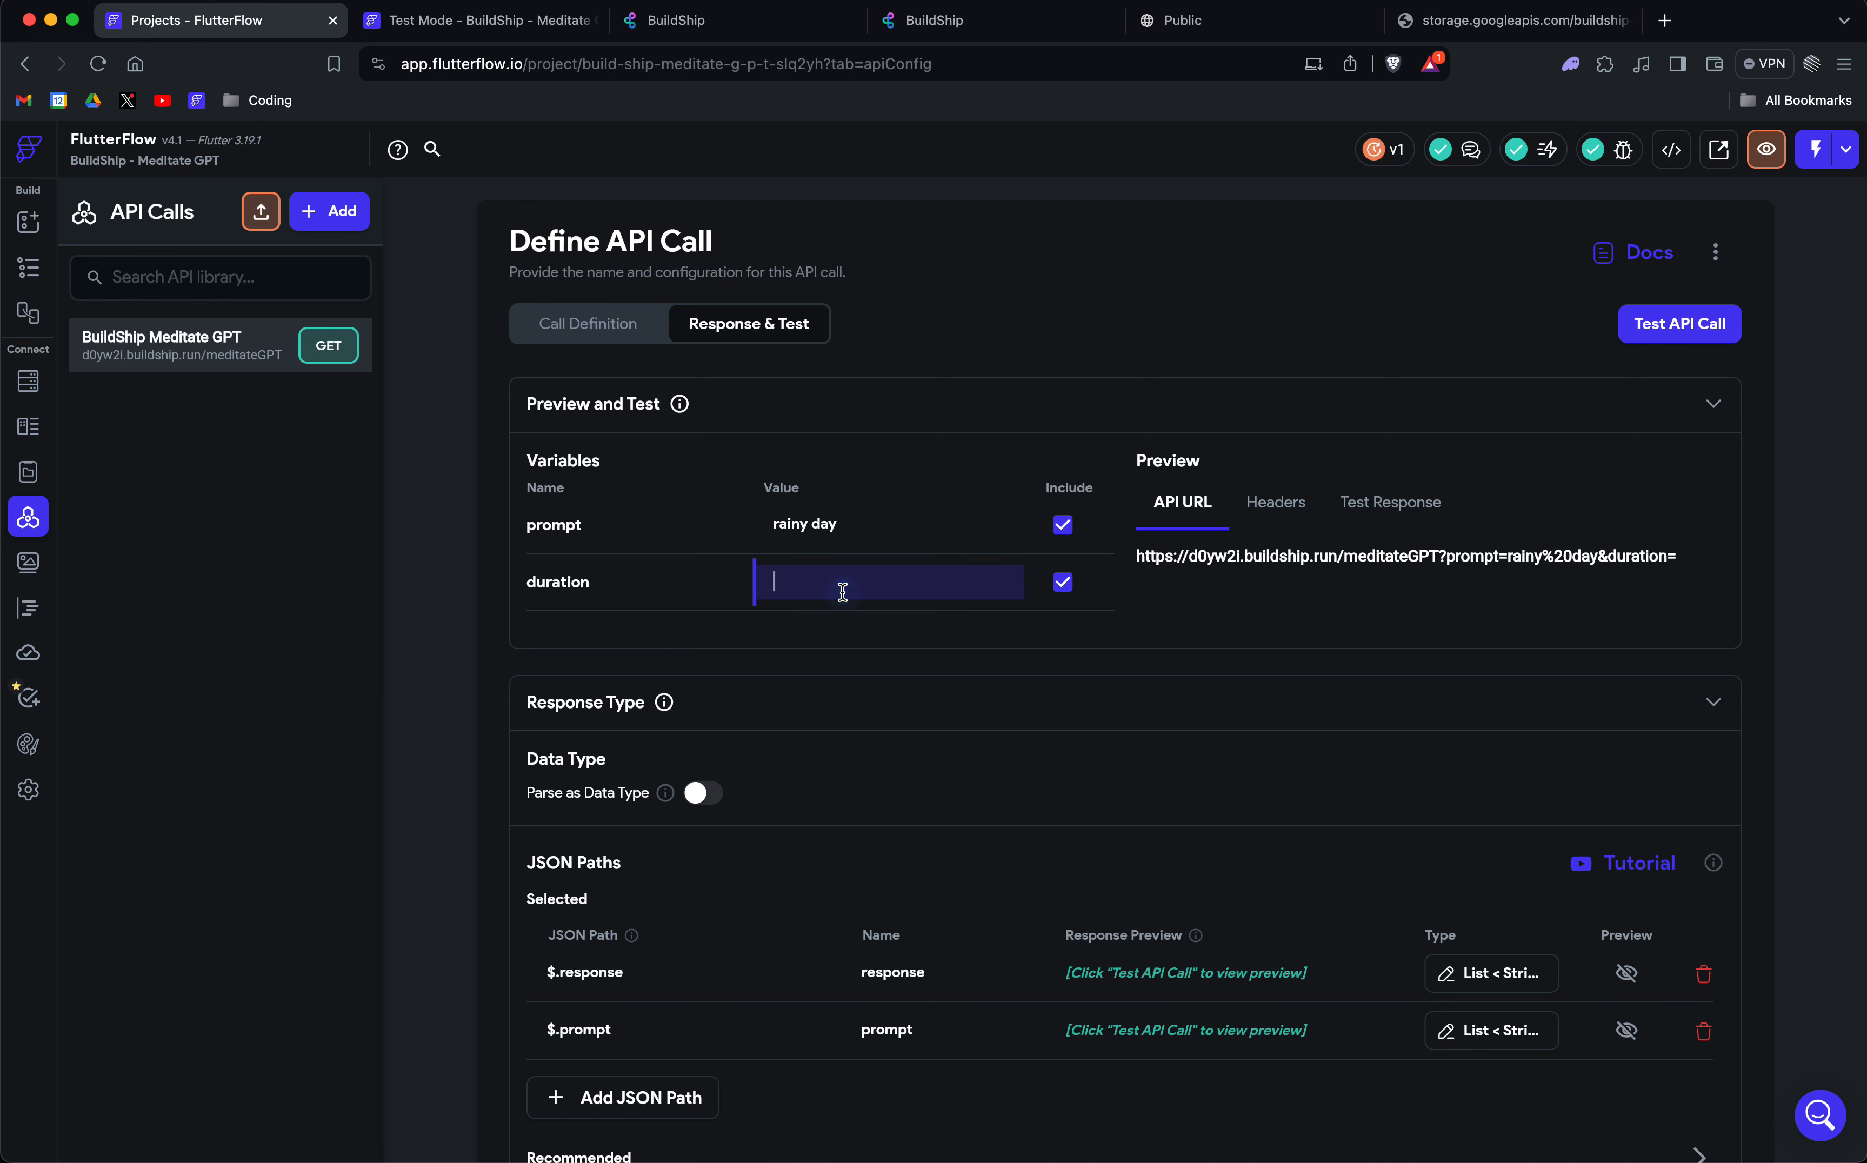
text(1 minute)
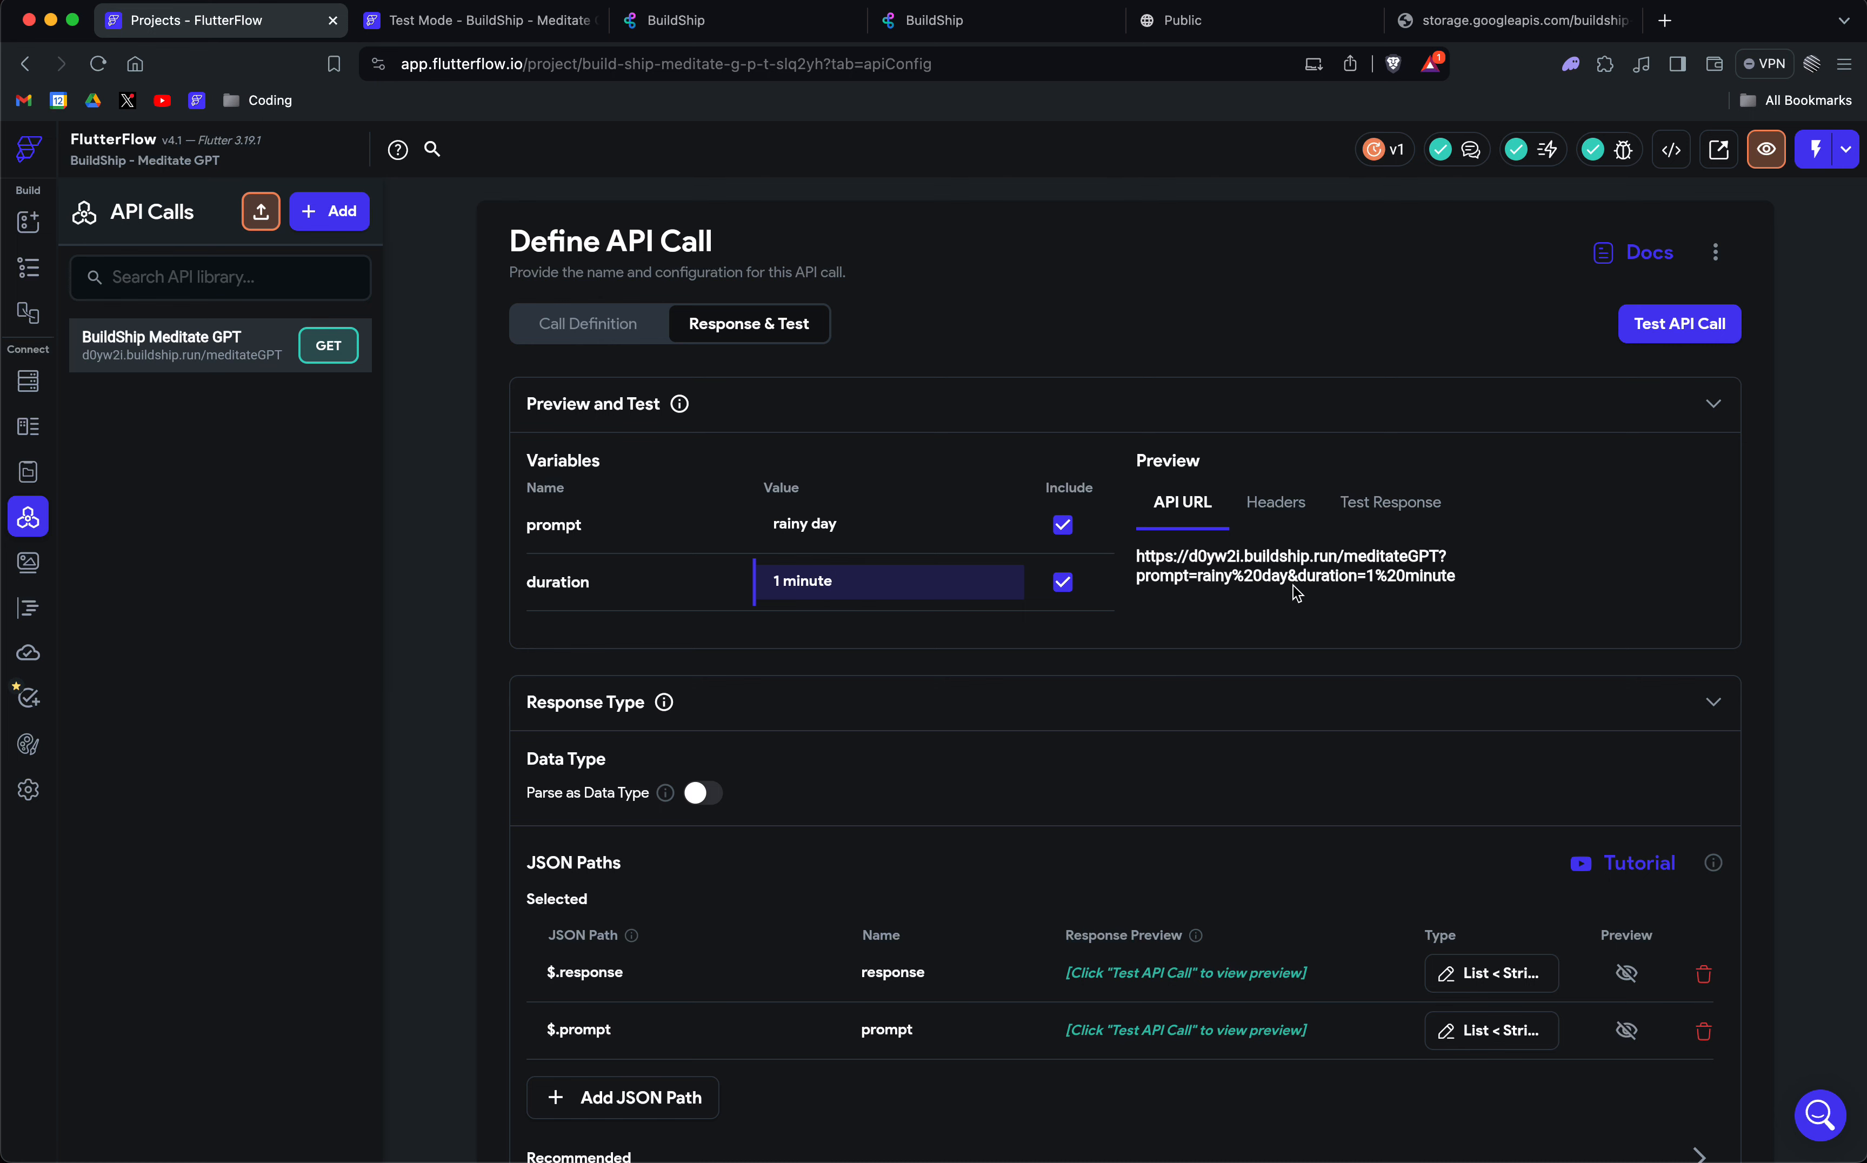
scroll(1317, 638, down, 1)
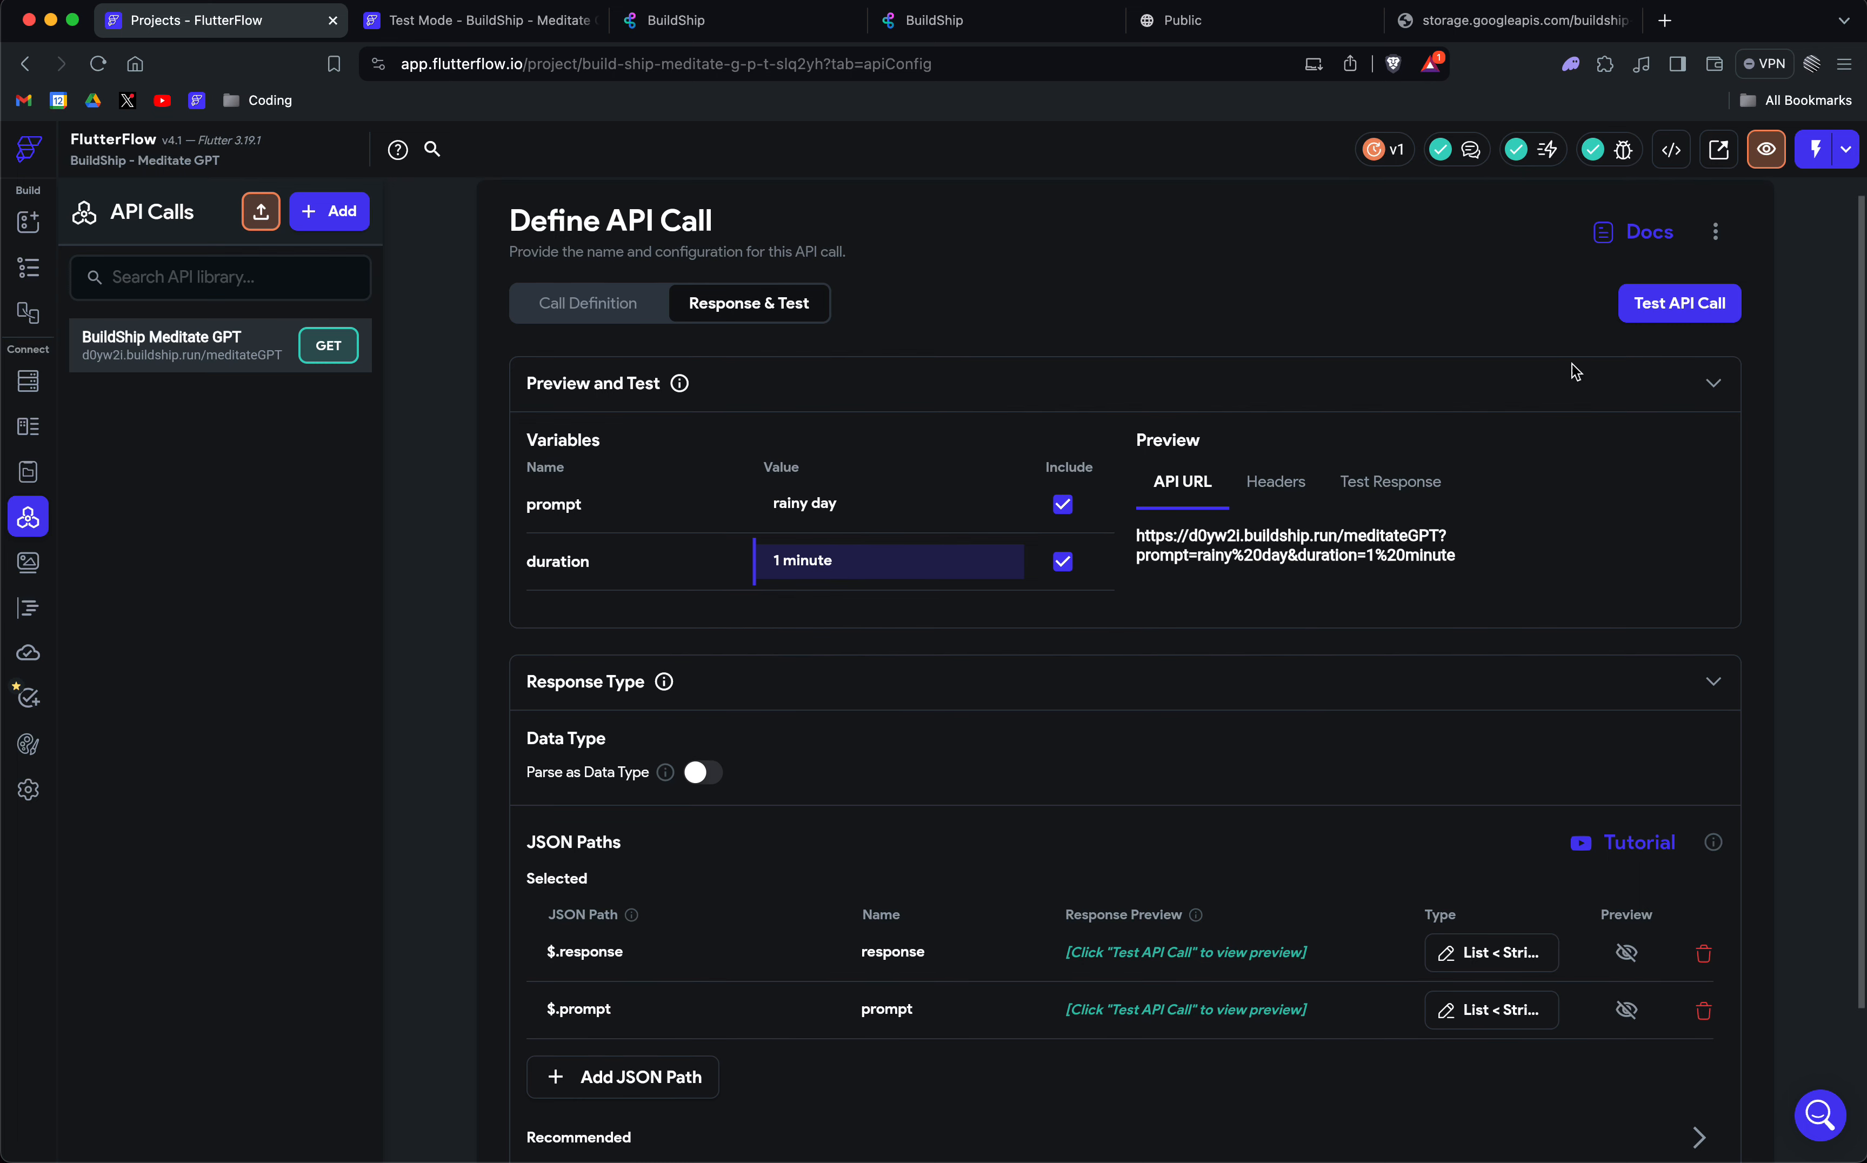
click(1661, 317)
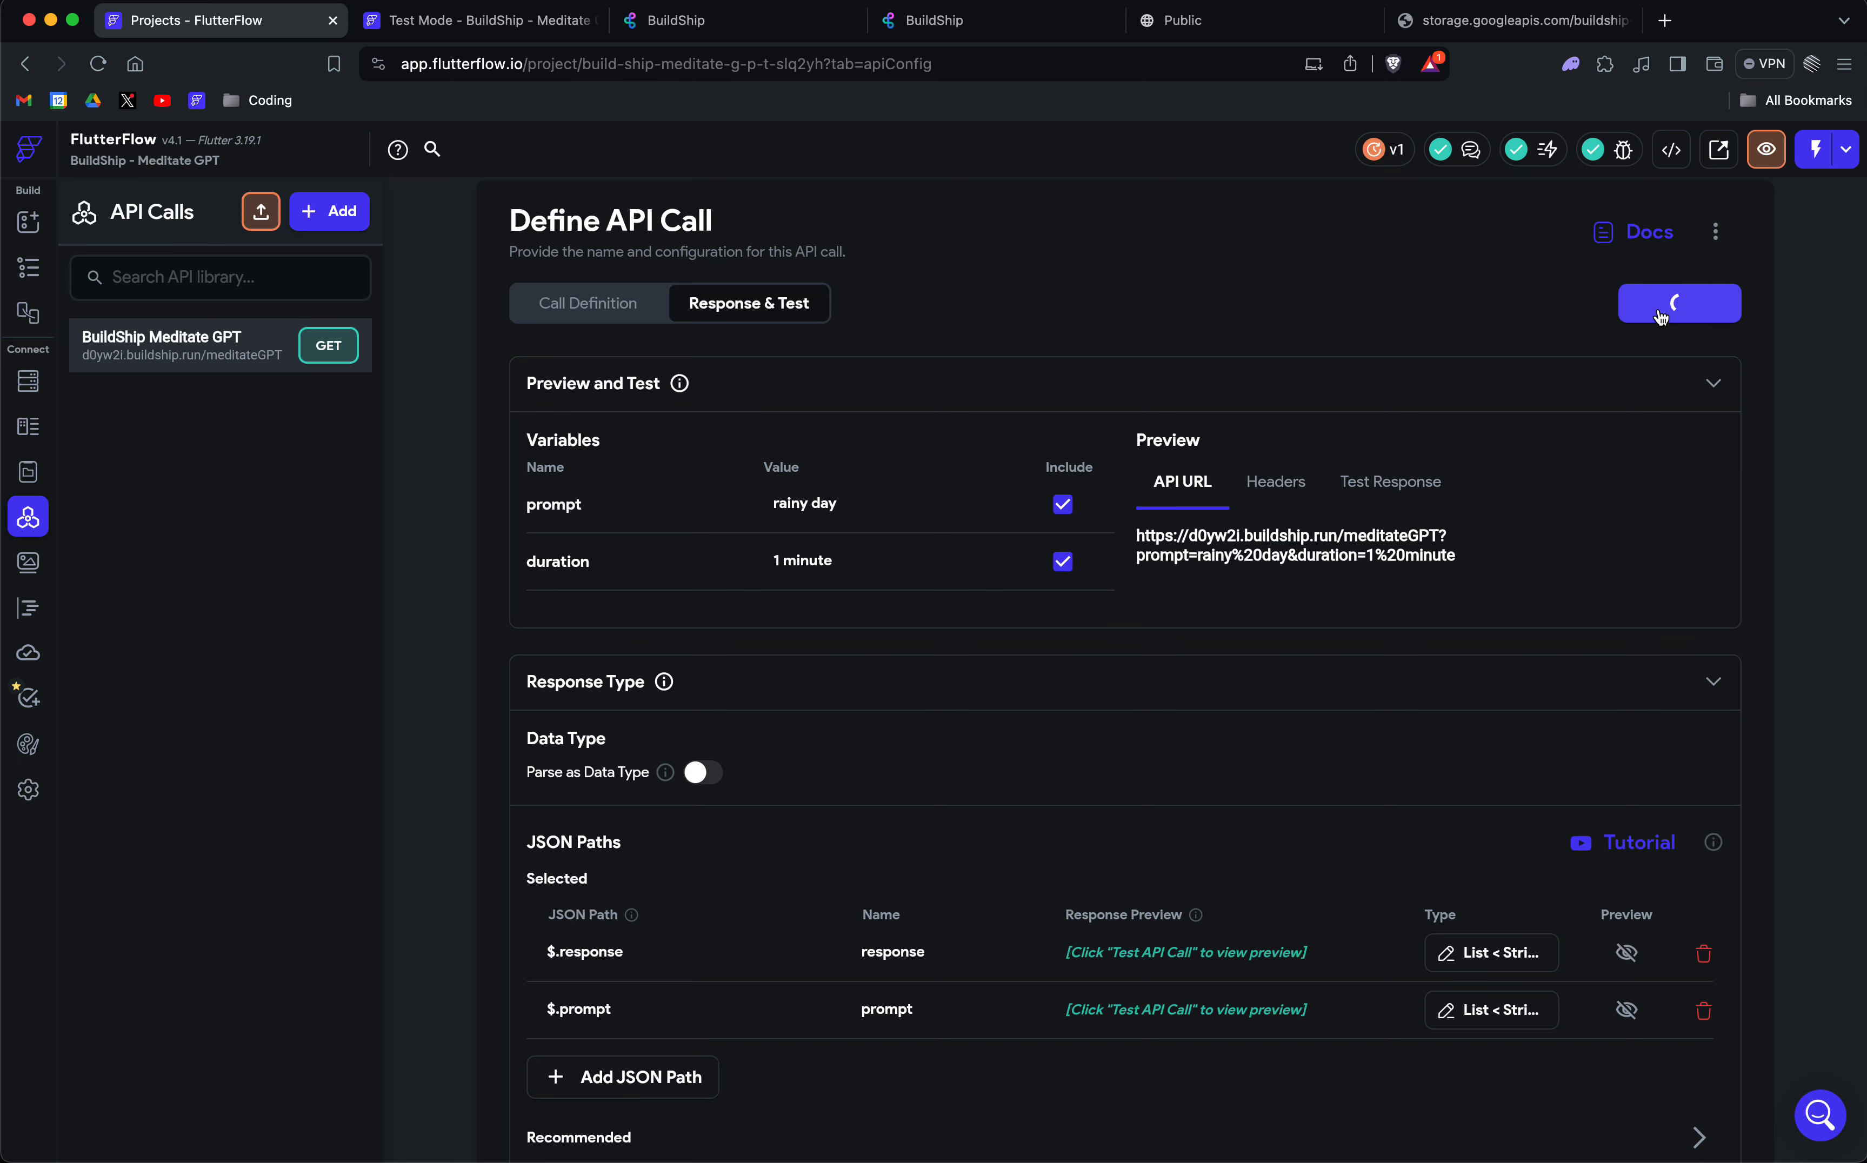
Switch to the BuildShip project storage and look through the stored speechly mp3 files.
click(1549, 28)
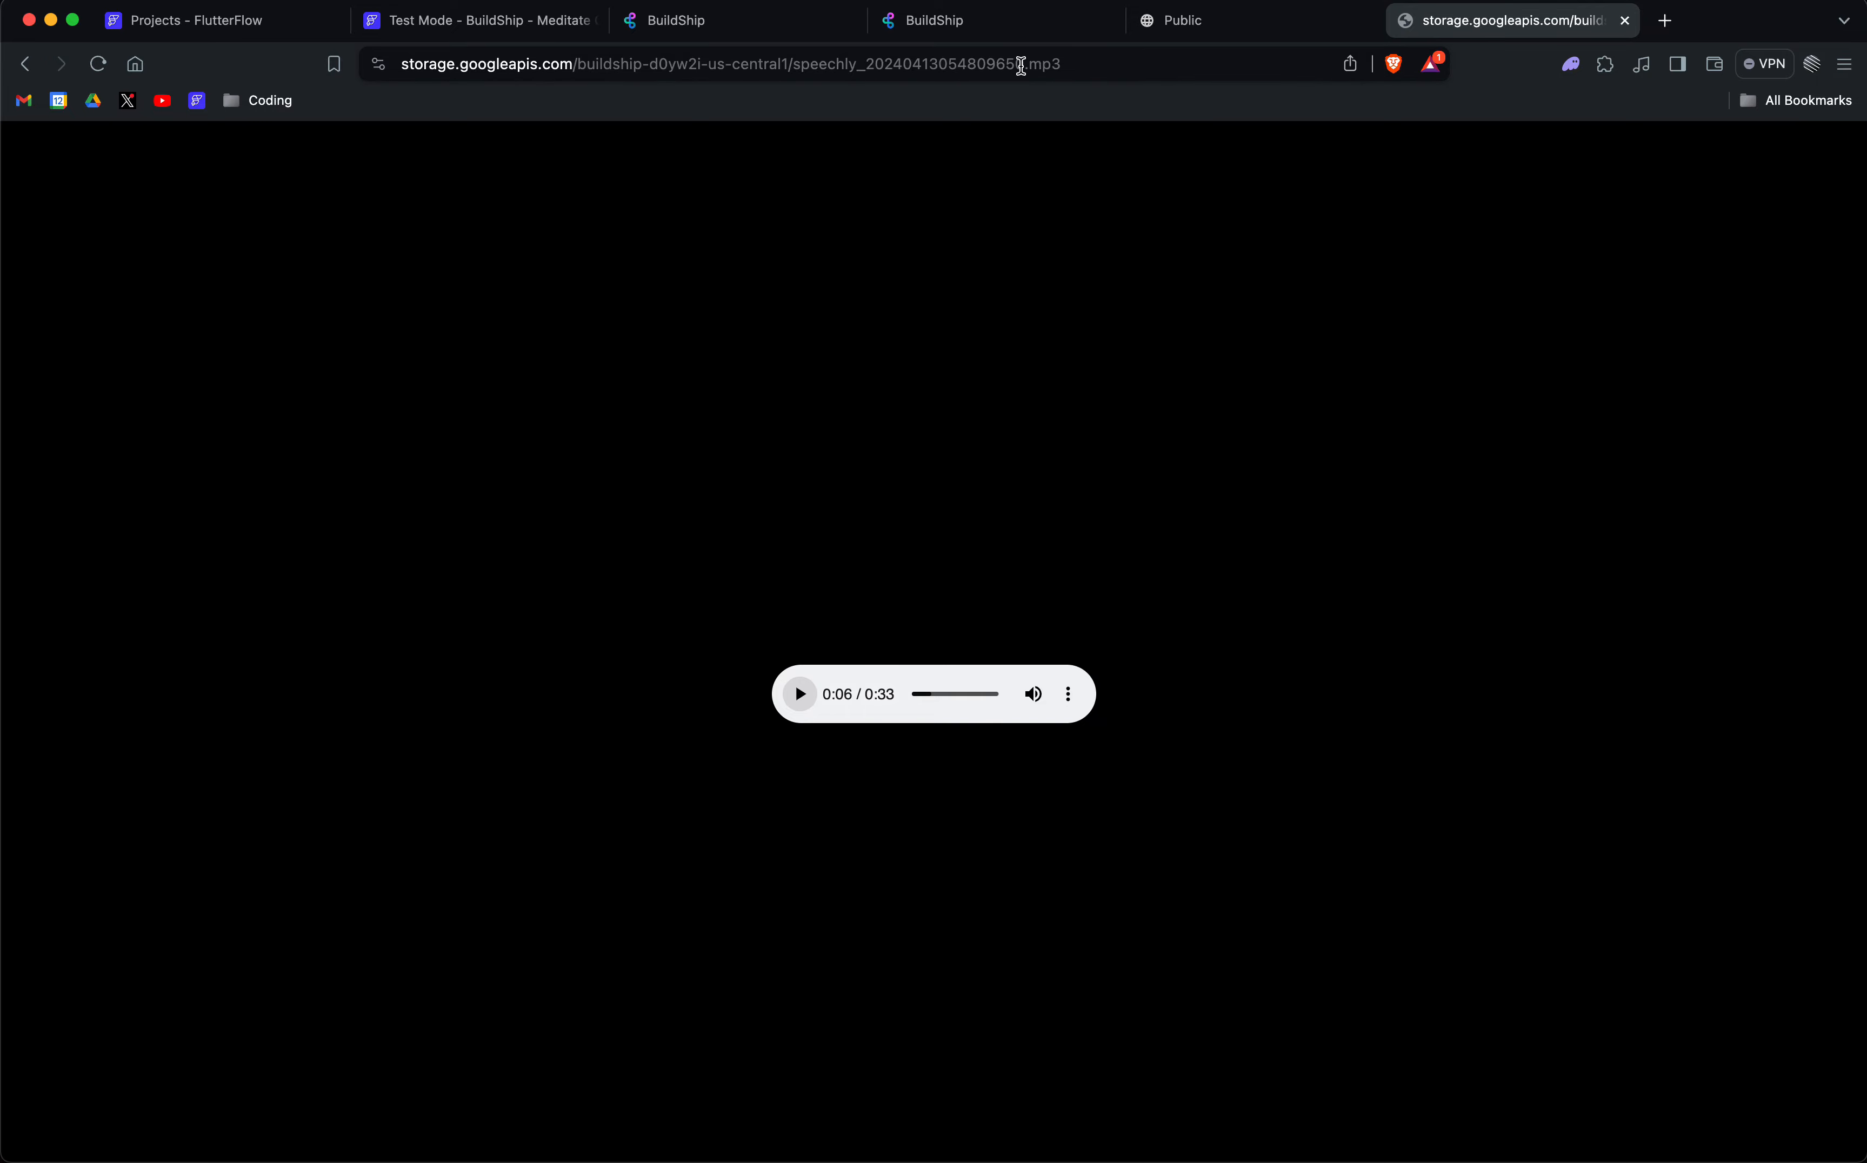
click(934, 20)
scroll(1088, 531, down, 5)
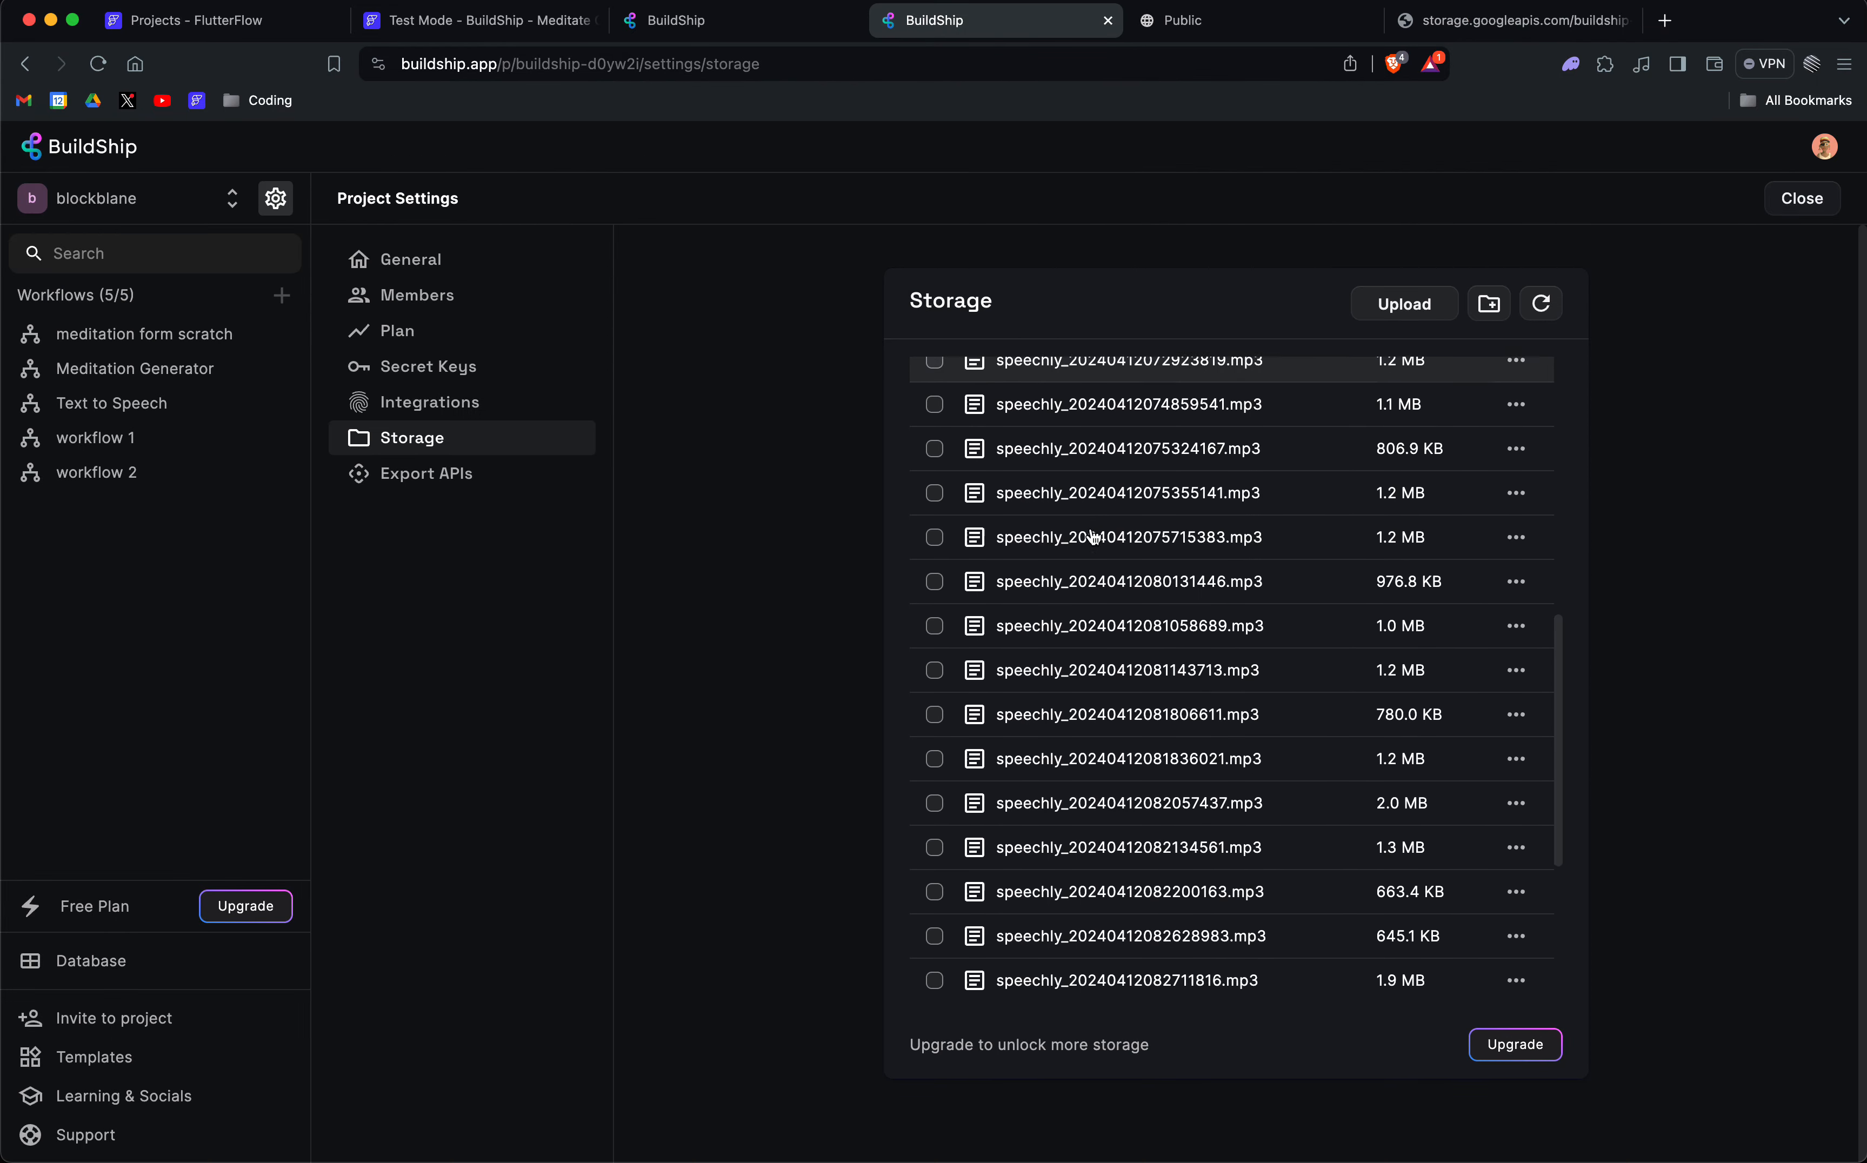
scroll(1092, 536, down, 7)
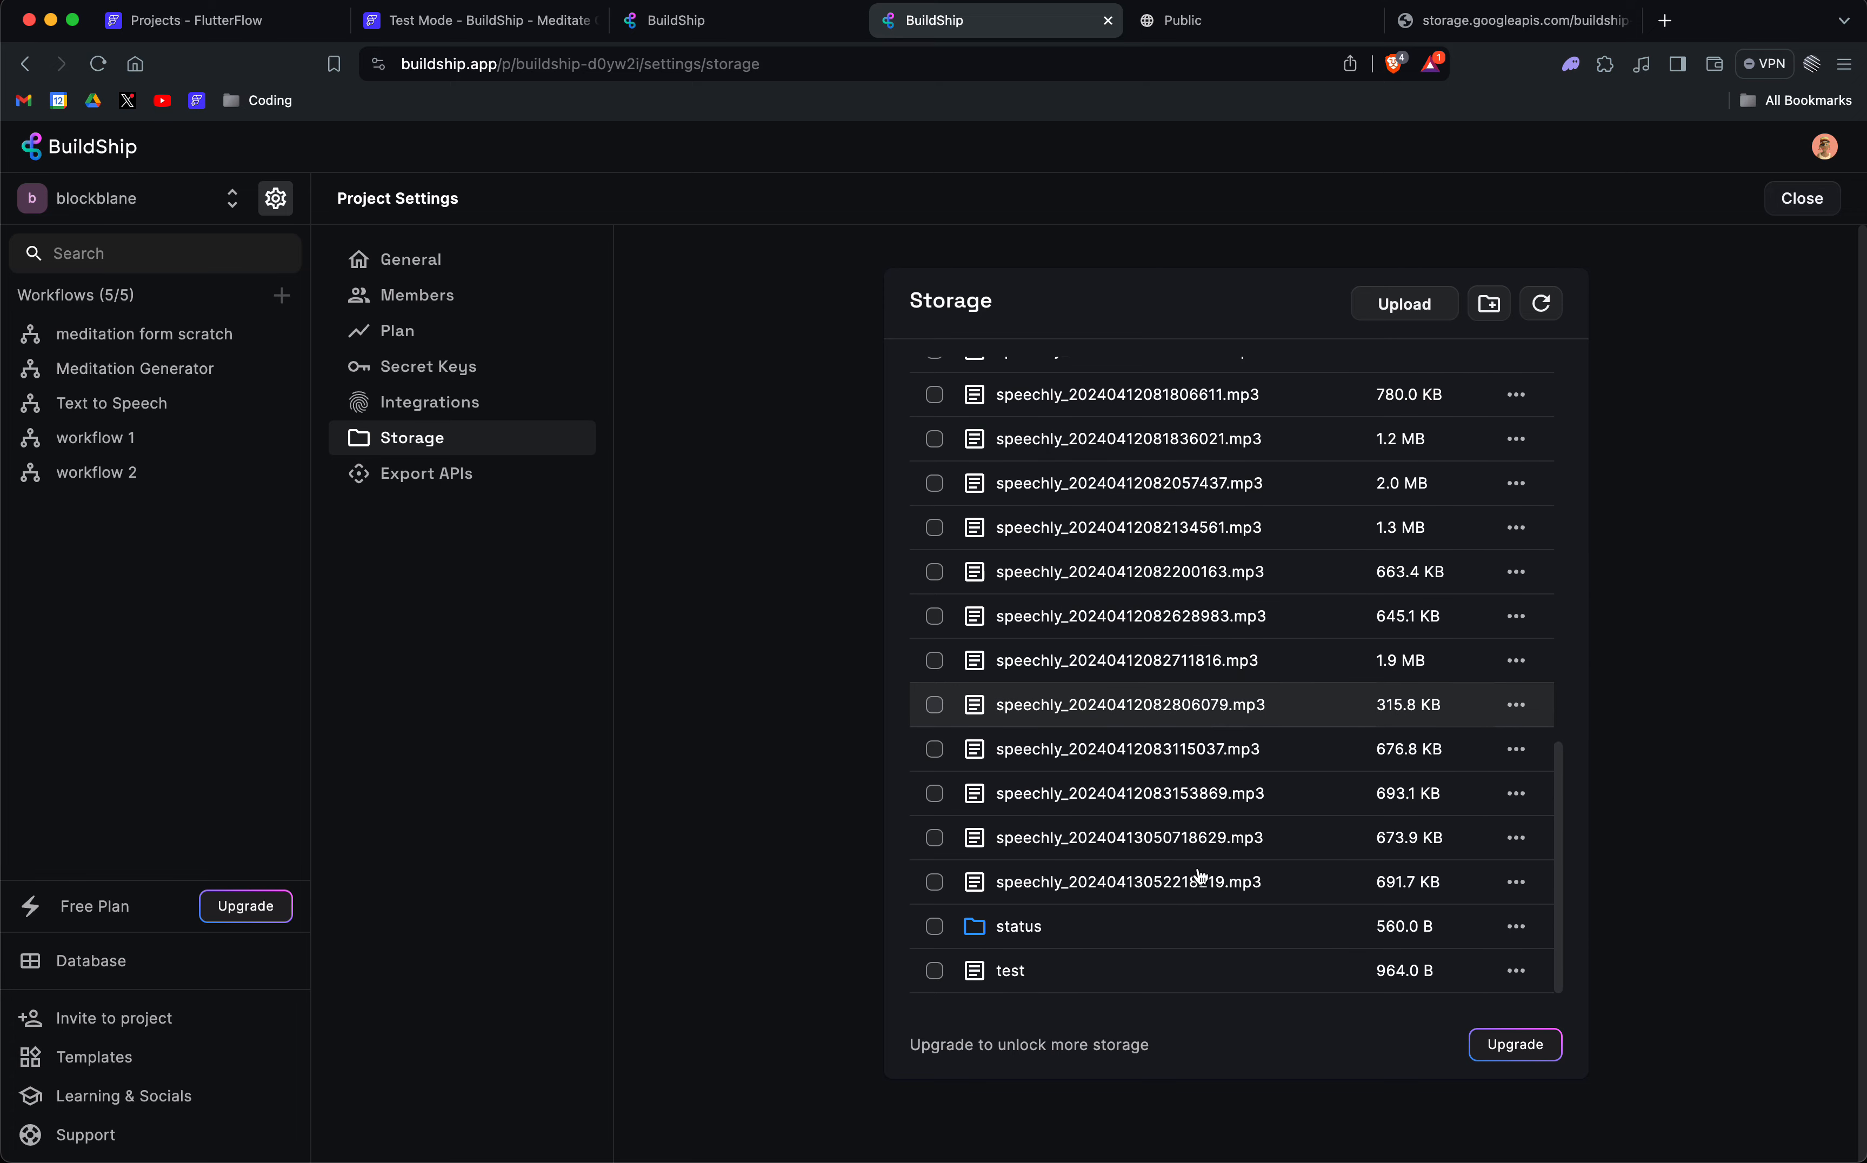
scroll(1201, 896, up, 3)
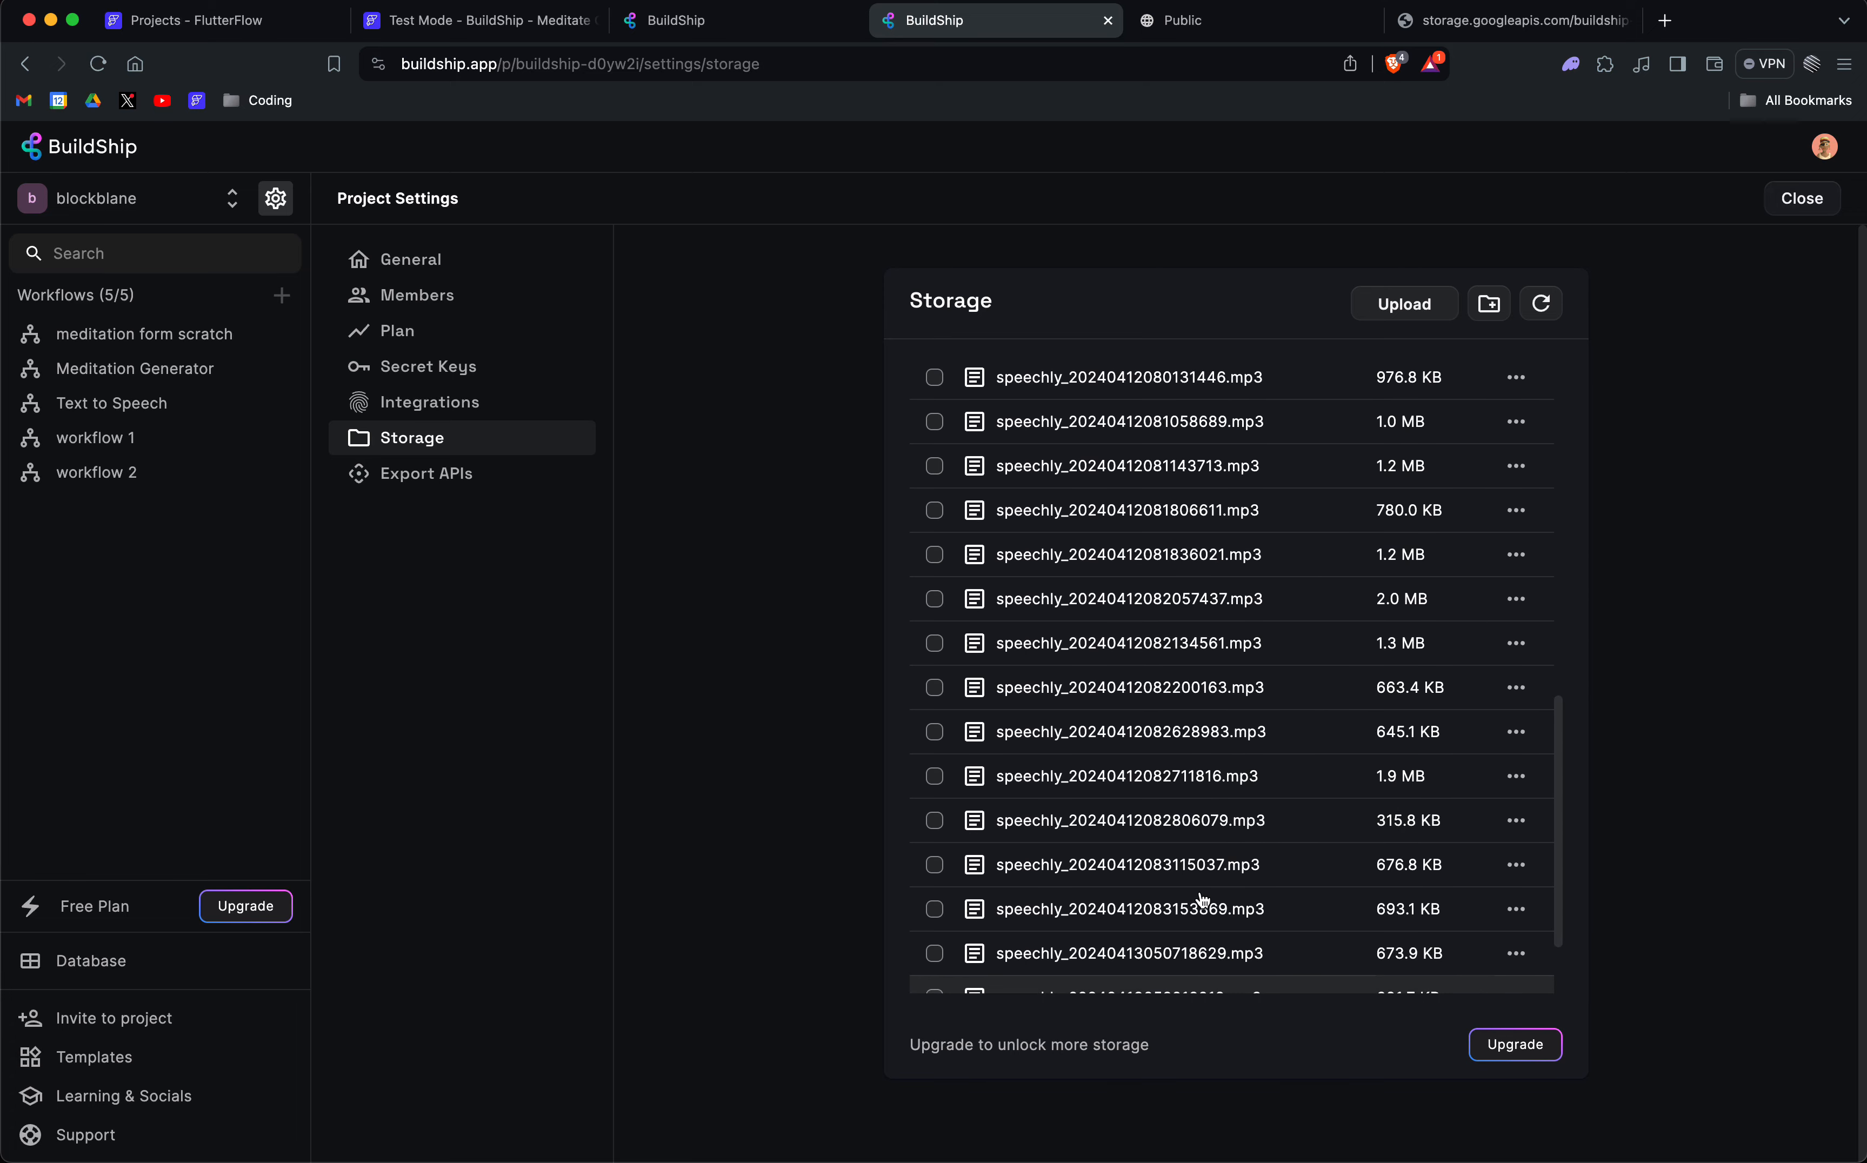
scroll(1201, 896, up, 10)
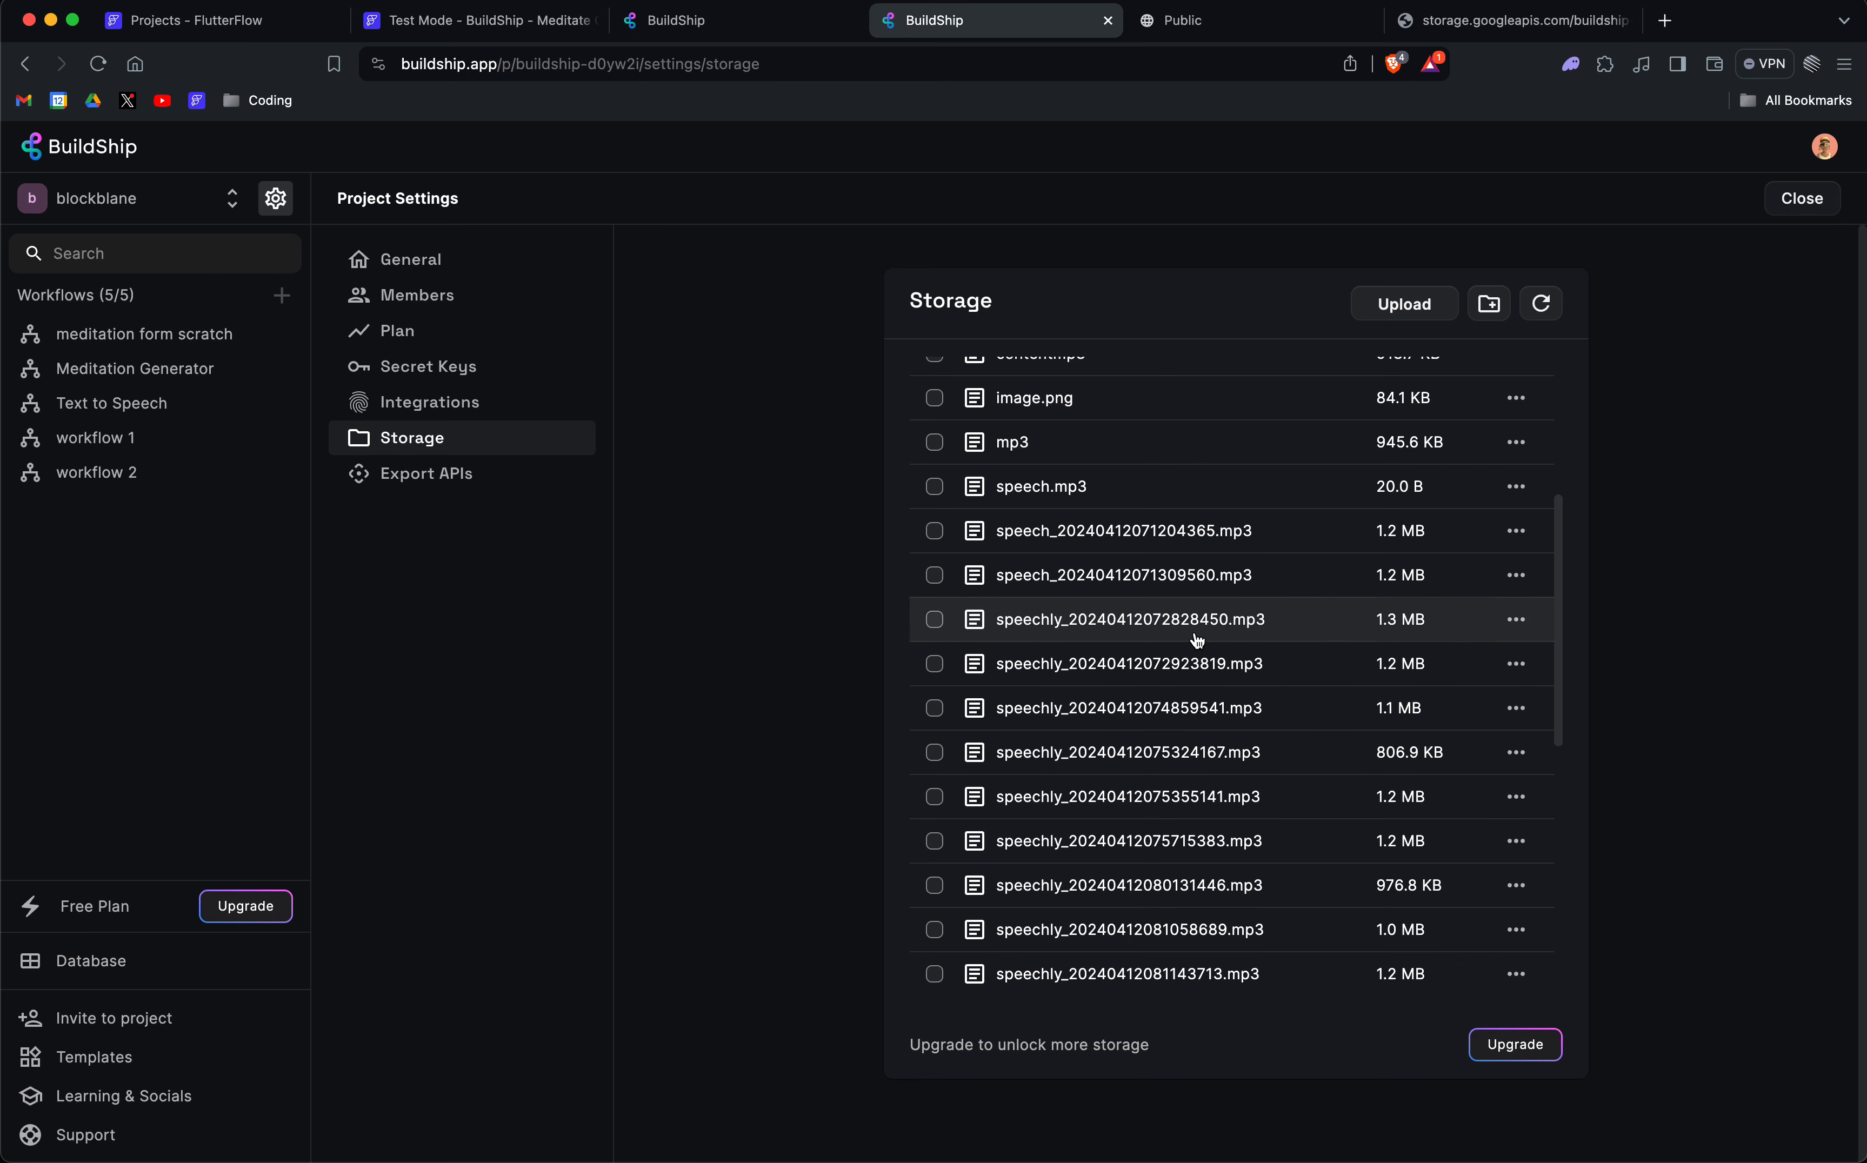
Reload the BuildShip storage page and check the file list for the newly generated meditation audio.
click(97, 64)
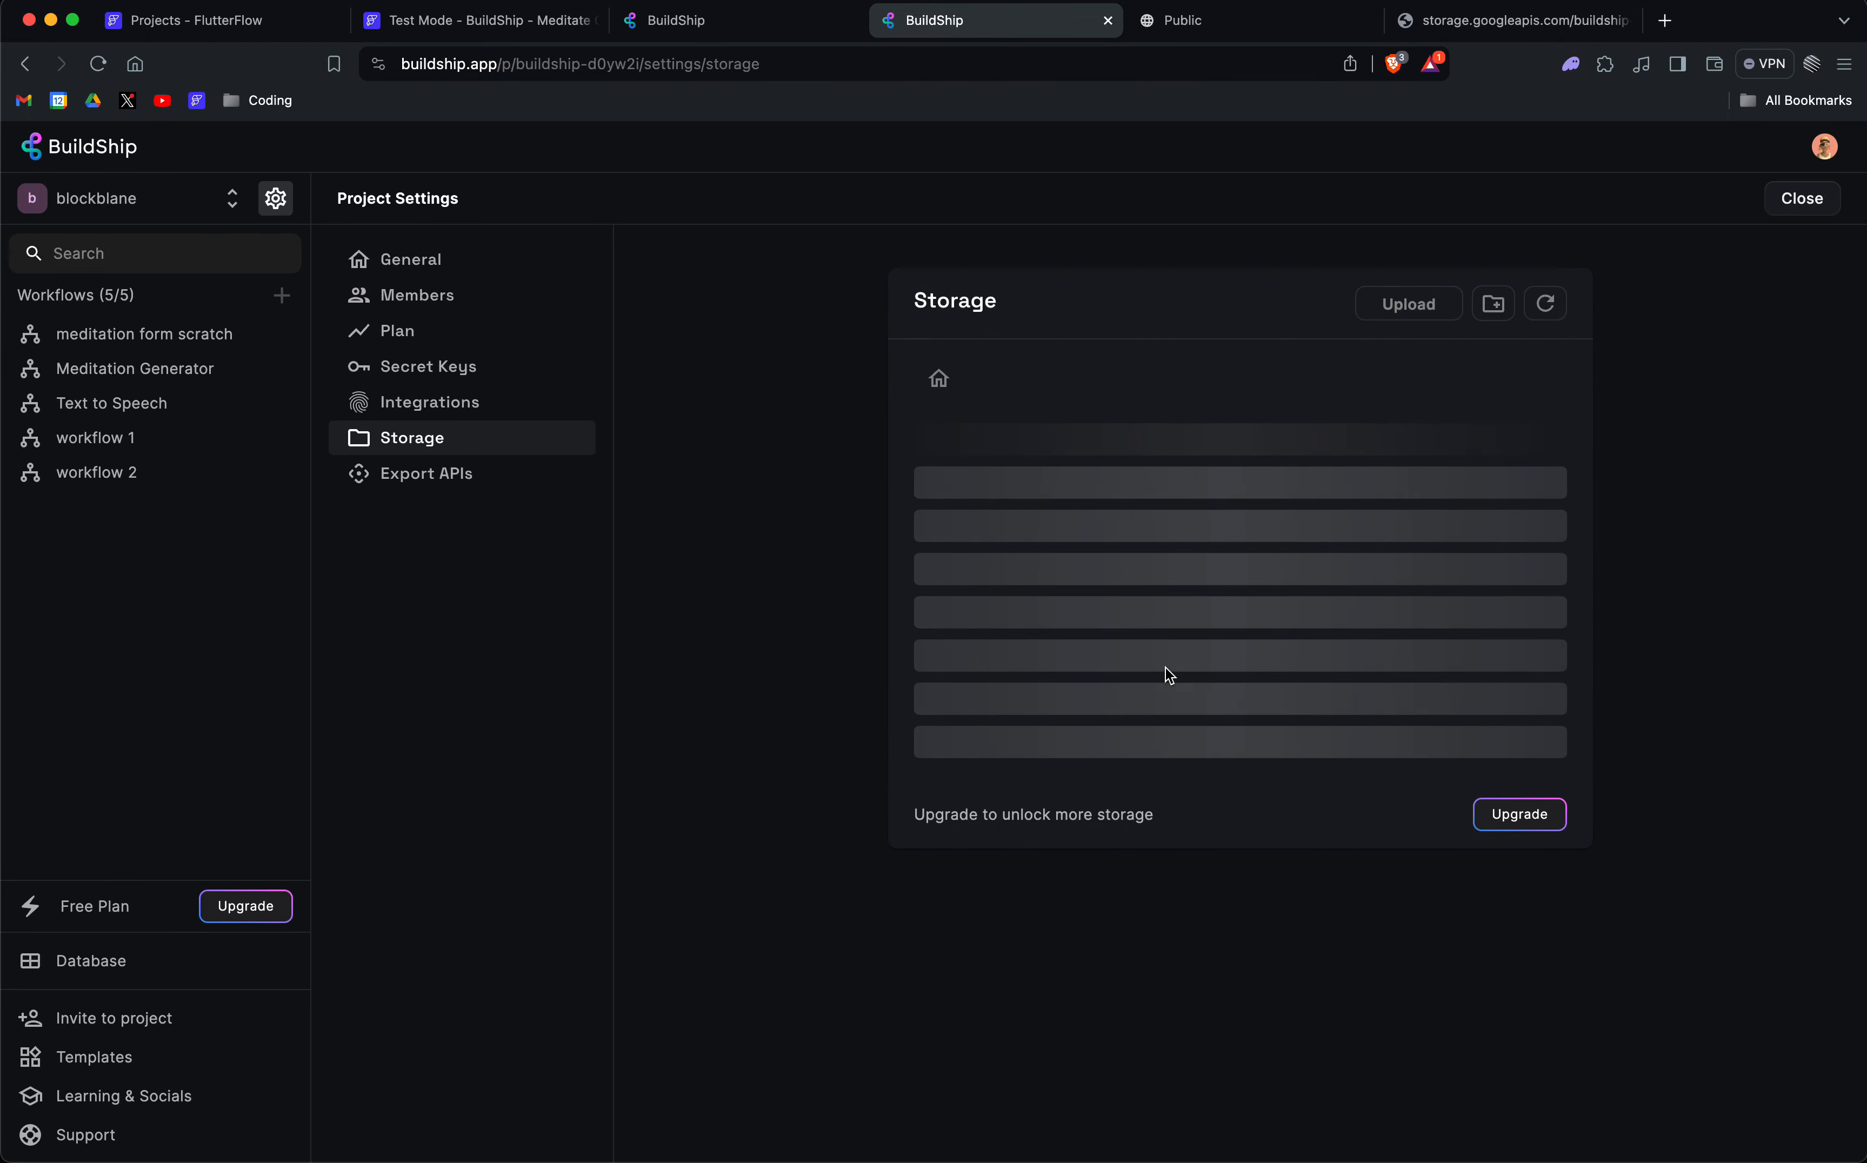
scroll(1166, 669, down, 3)
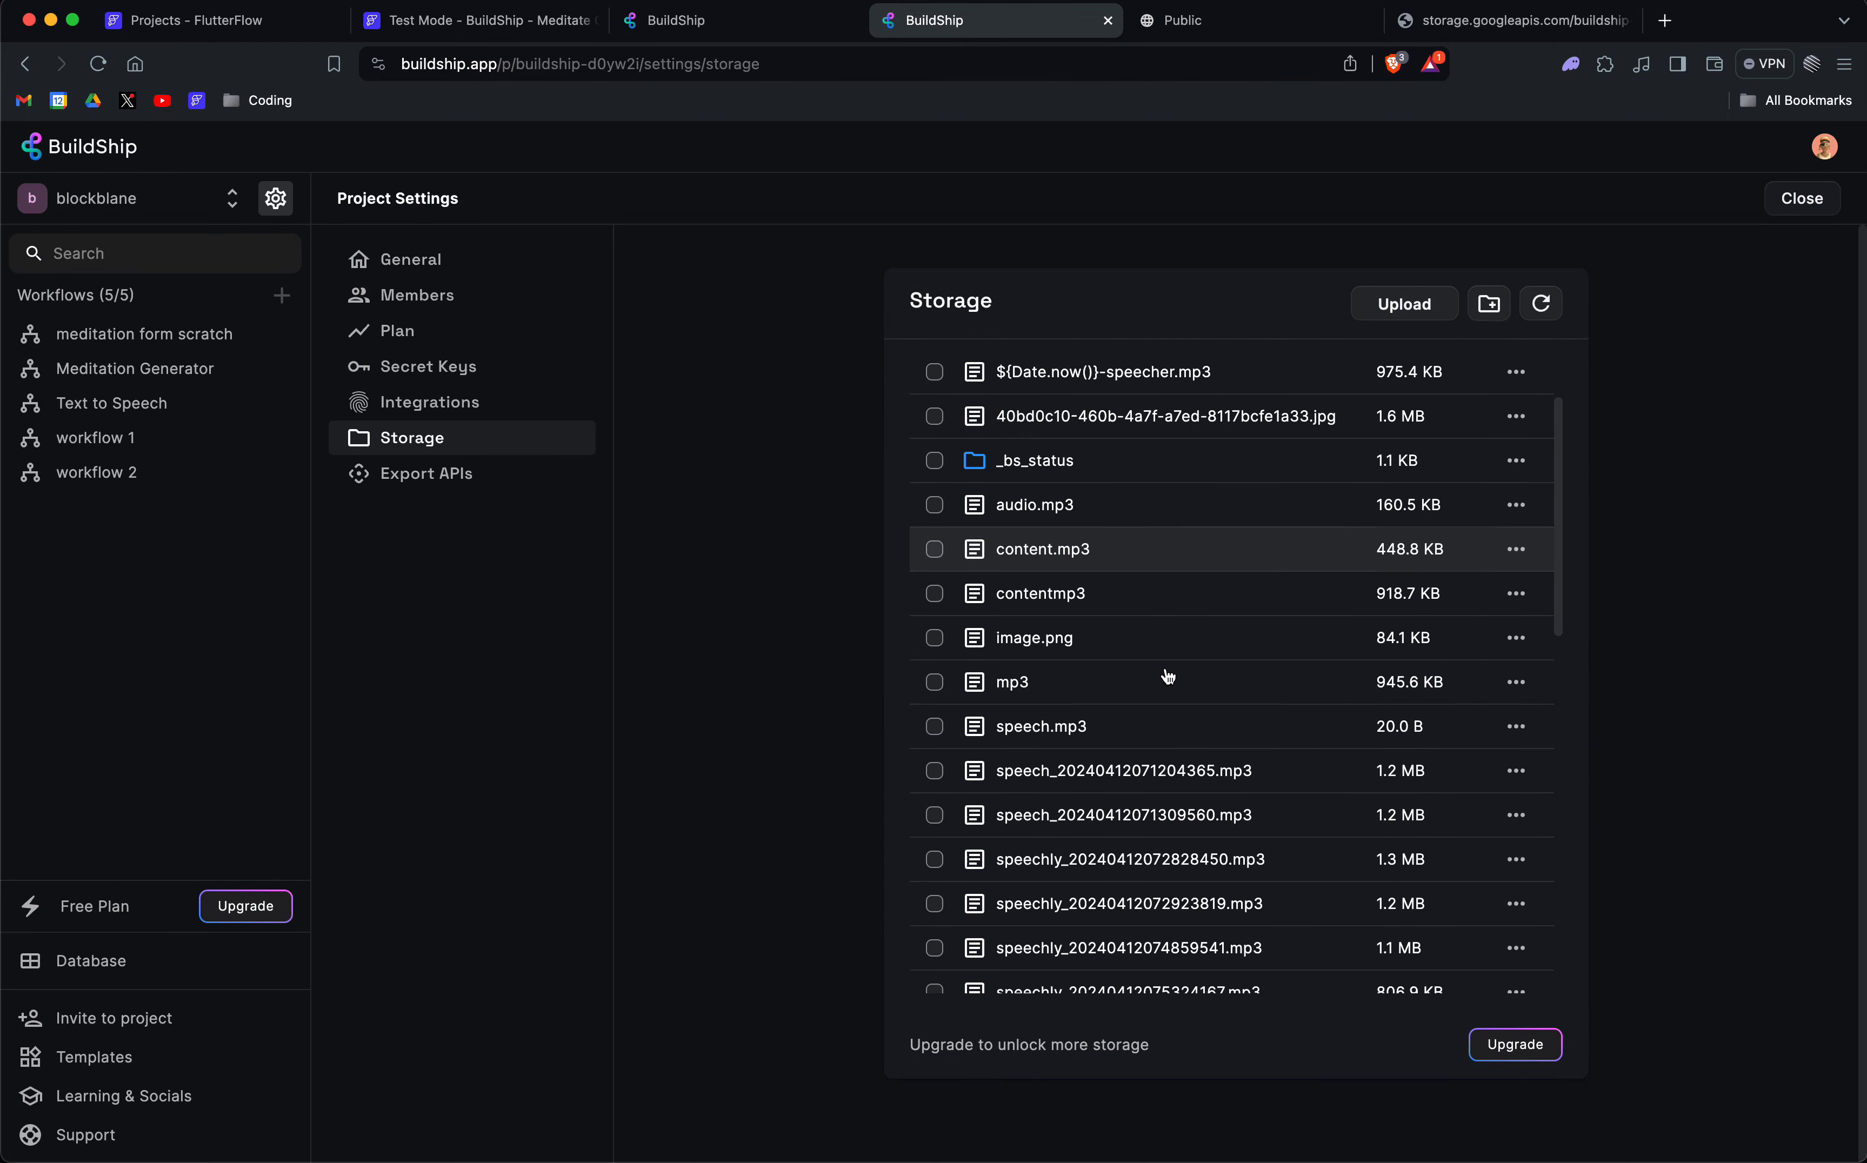
scroll(1173, 769, down, 2)
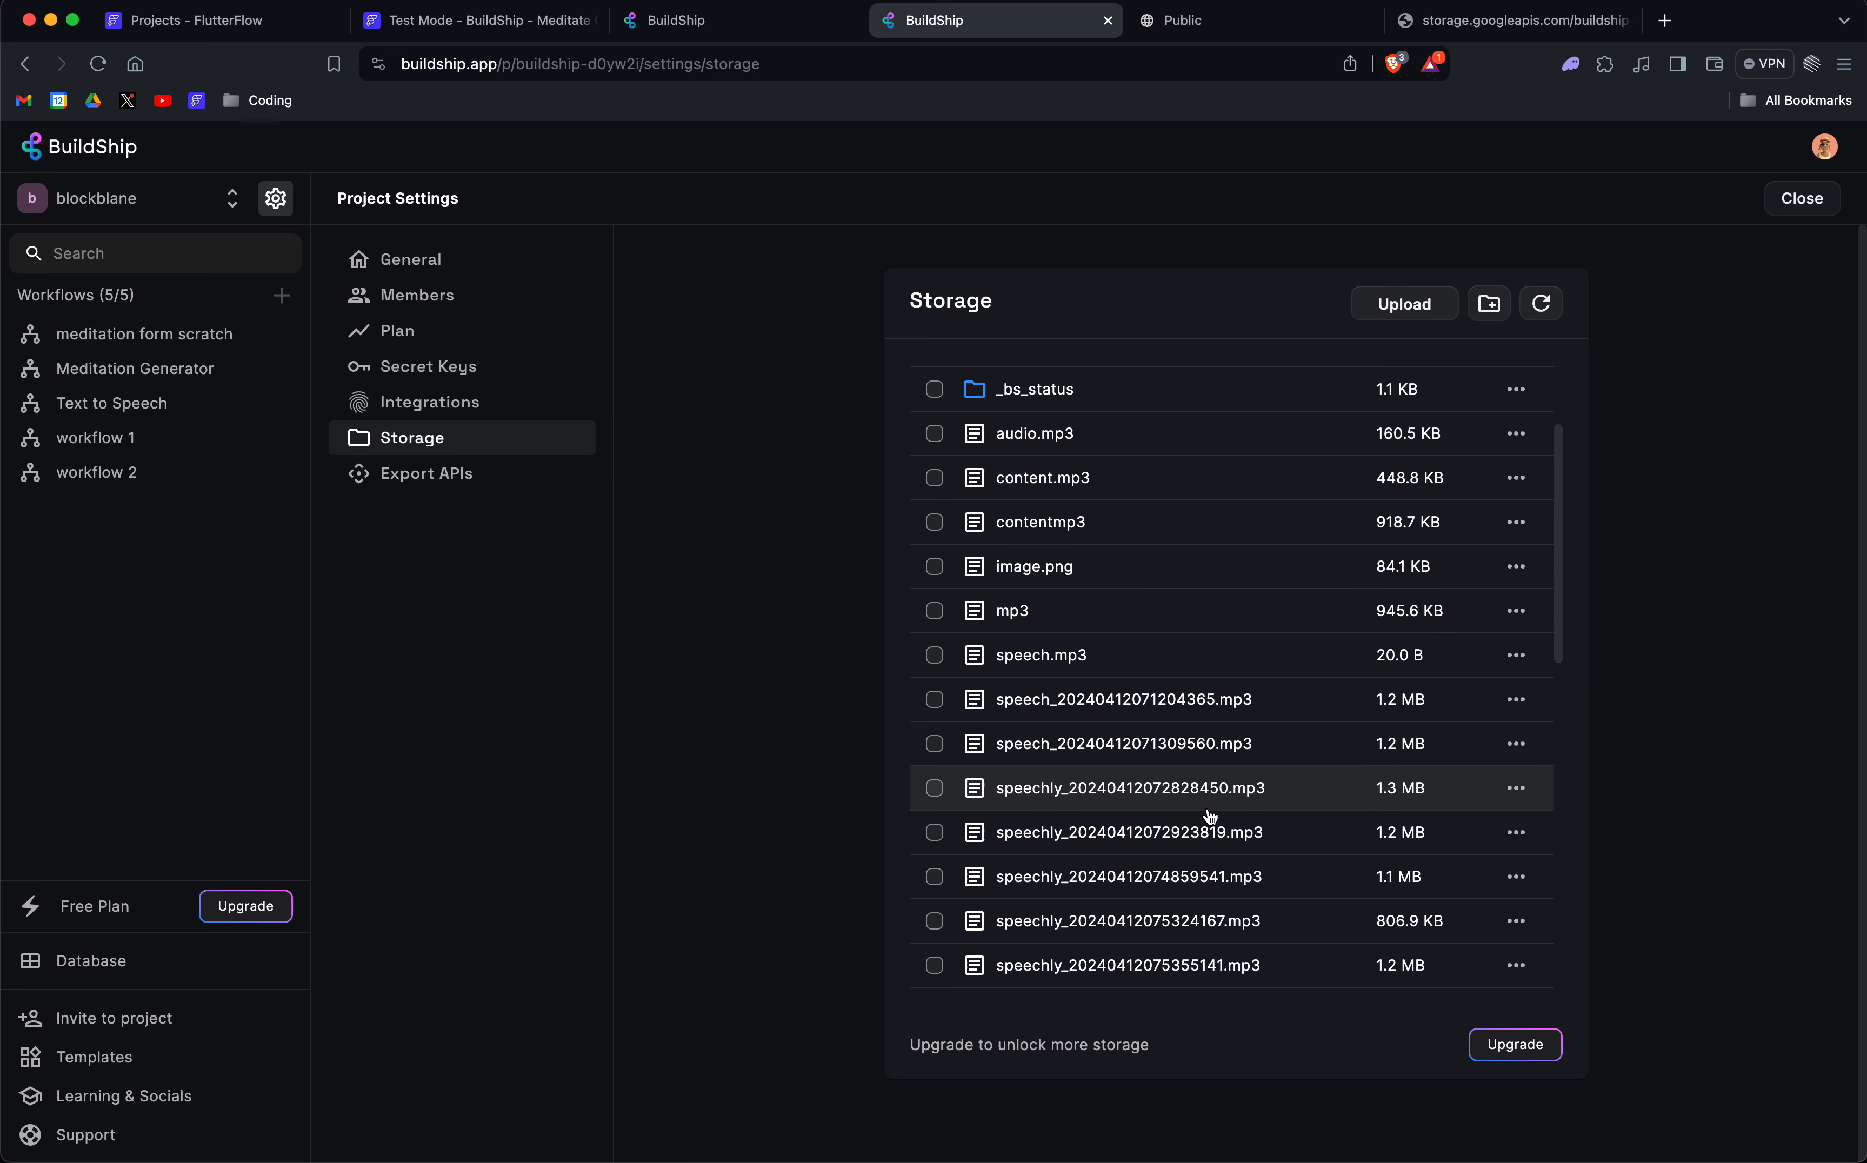
scroll(1210, 816, down, 10)
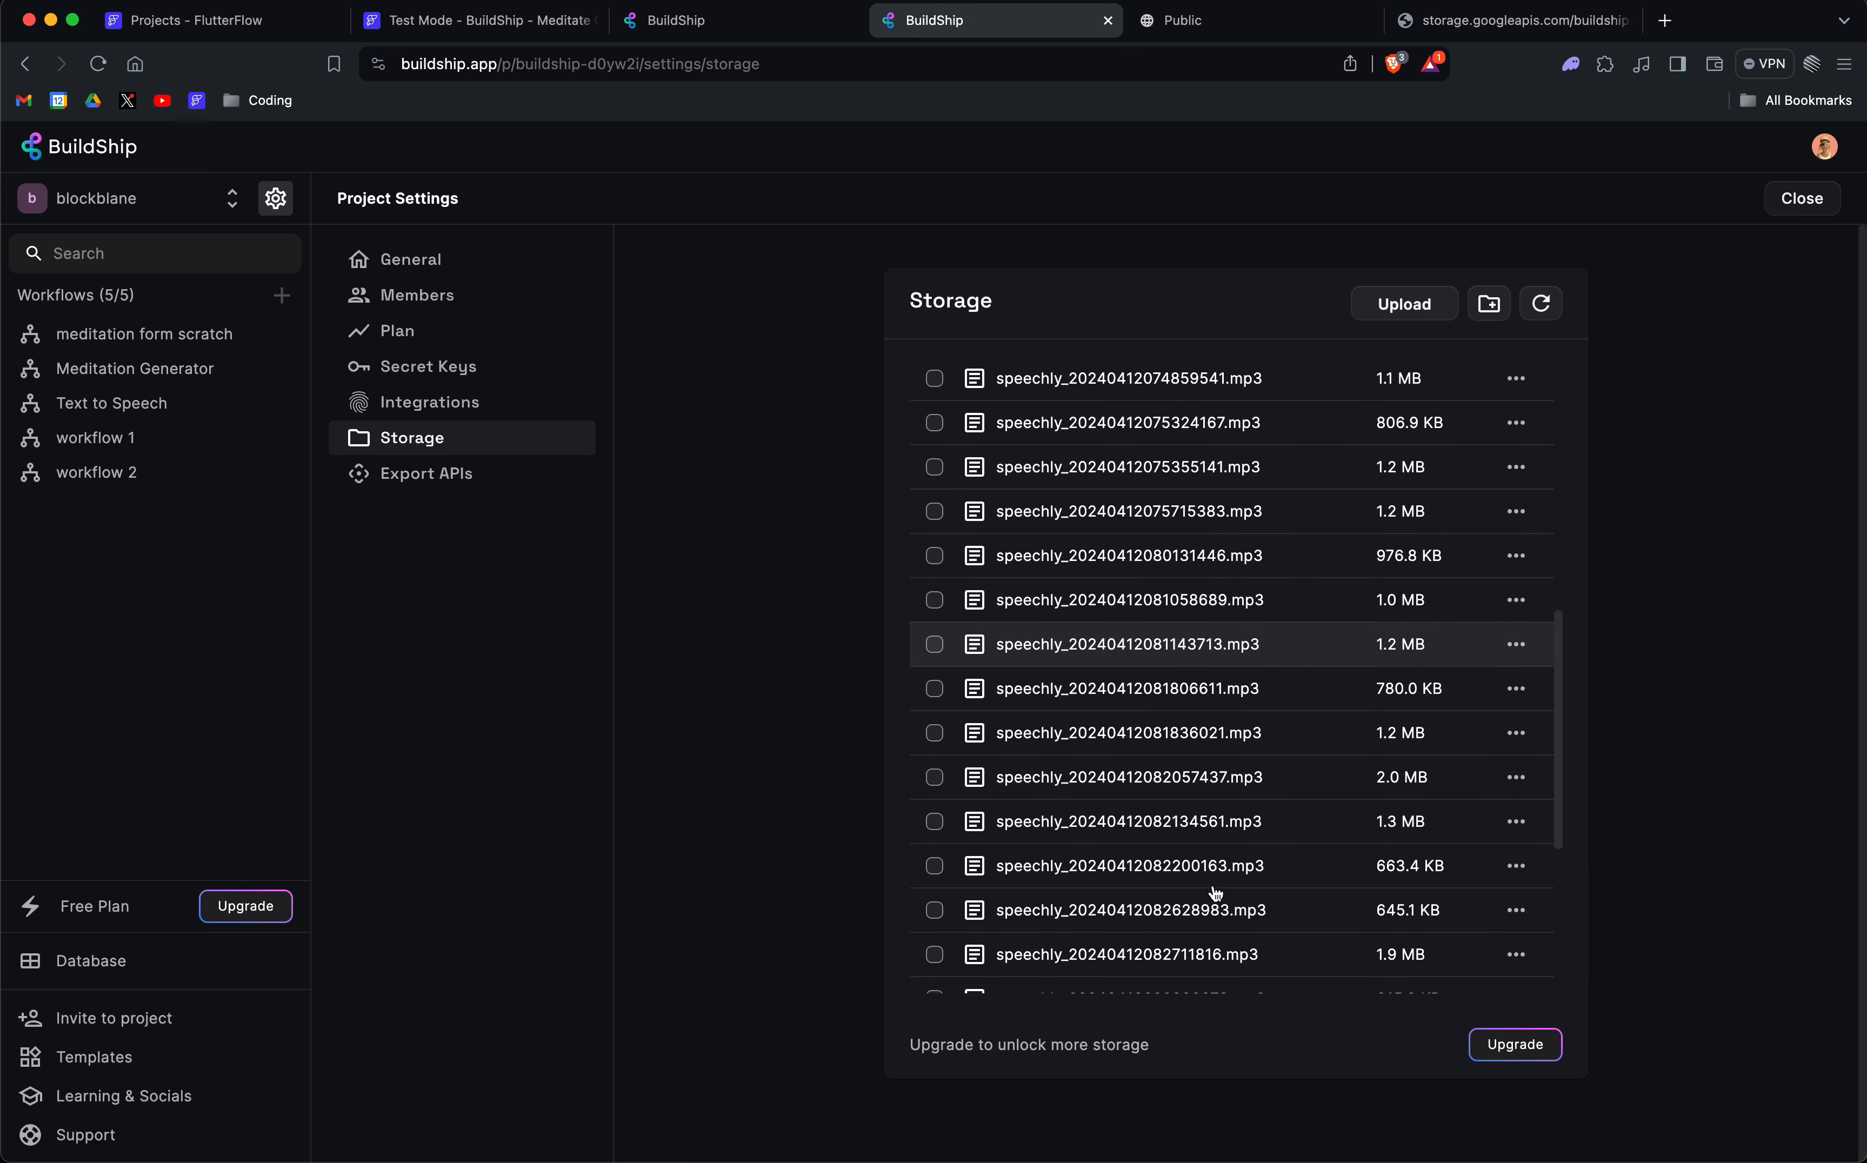
scroll(1215, 892, down, 8)
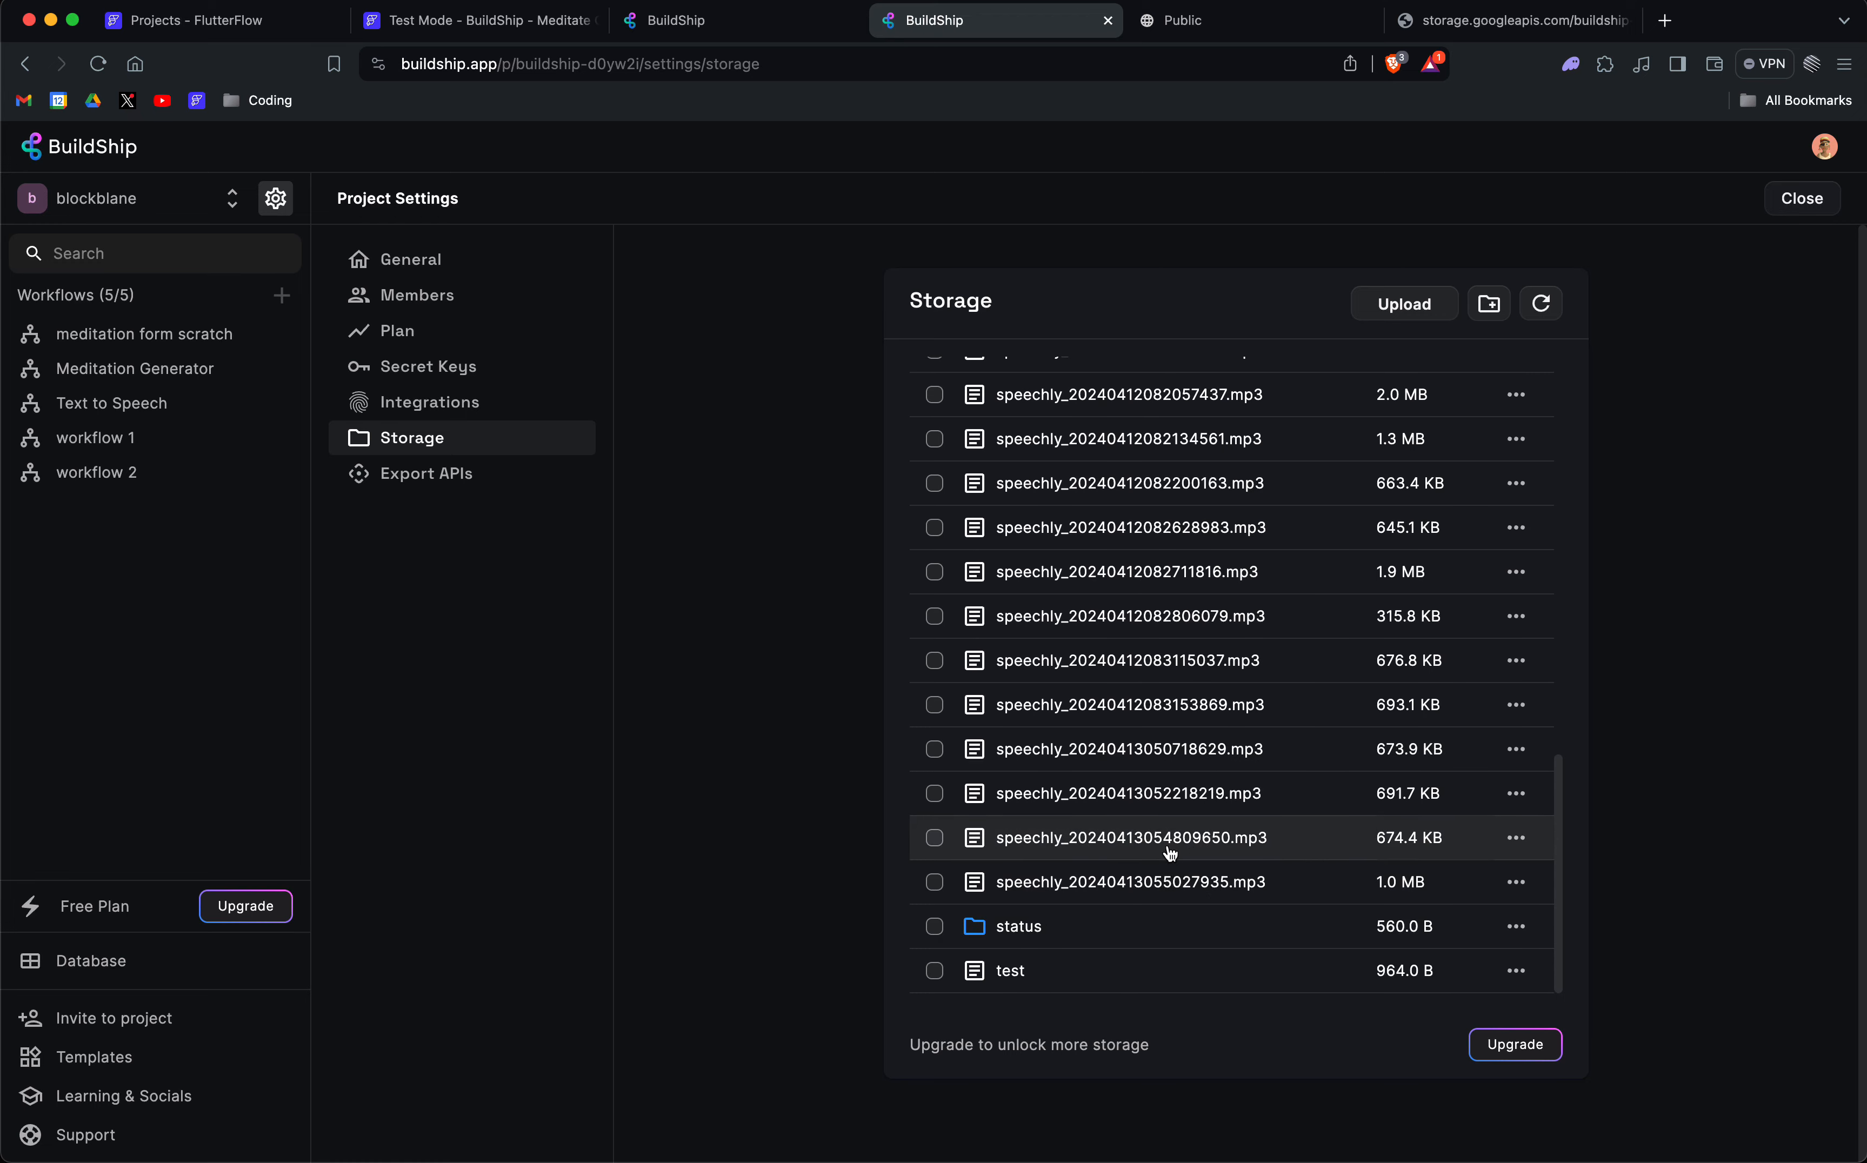
scroll(1205, 852, up, 20)
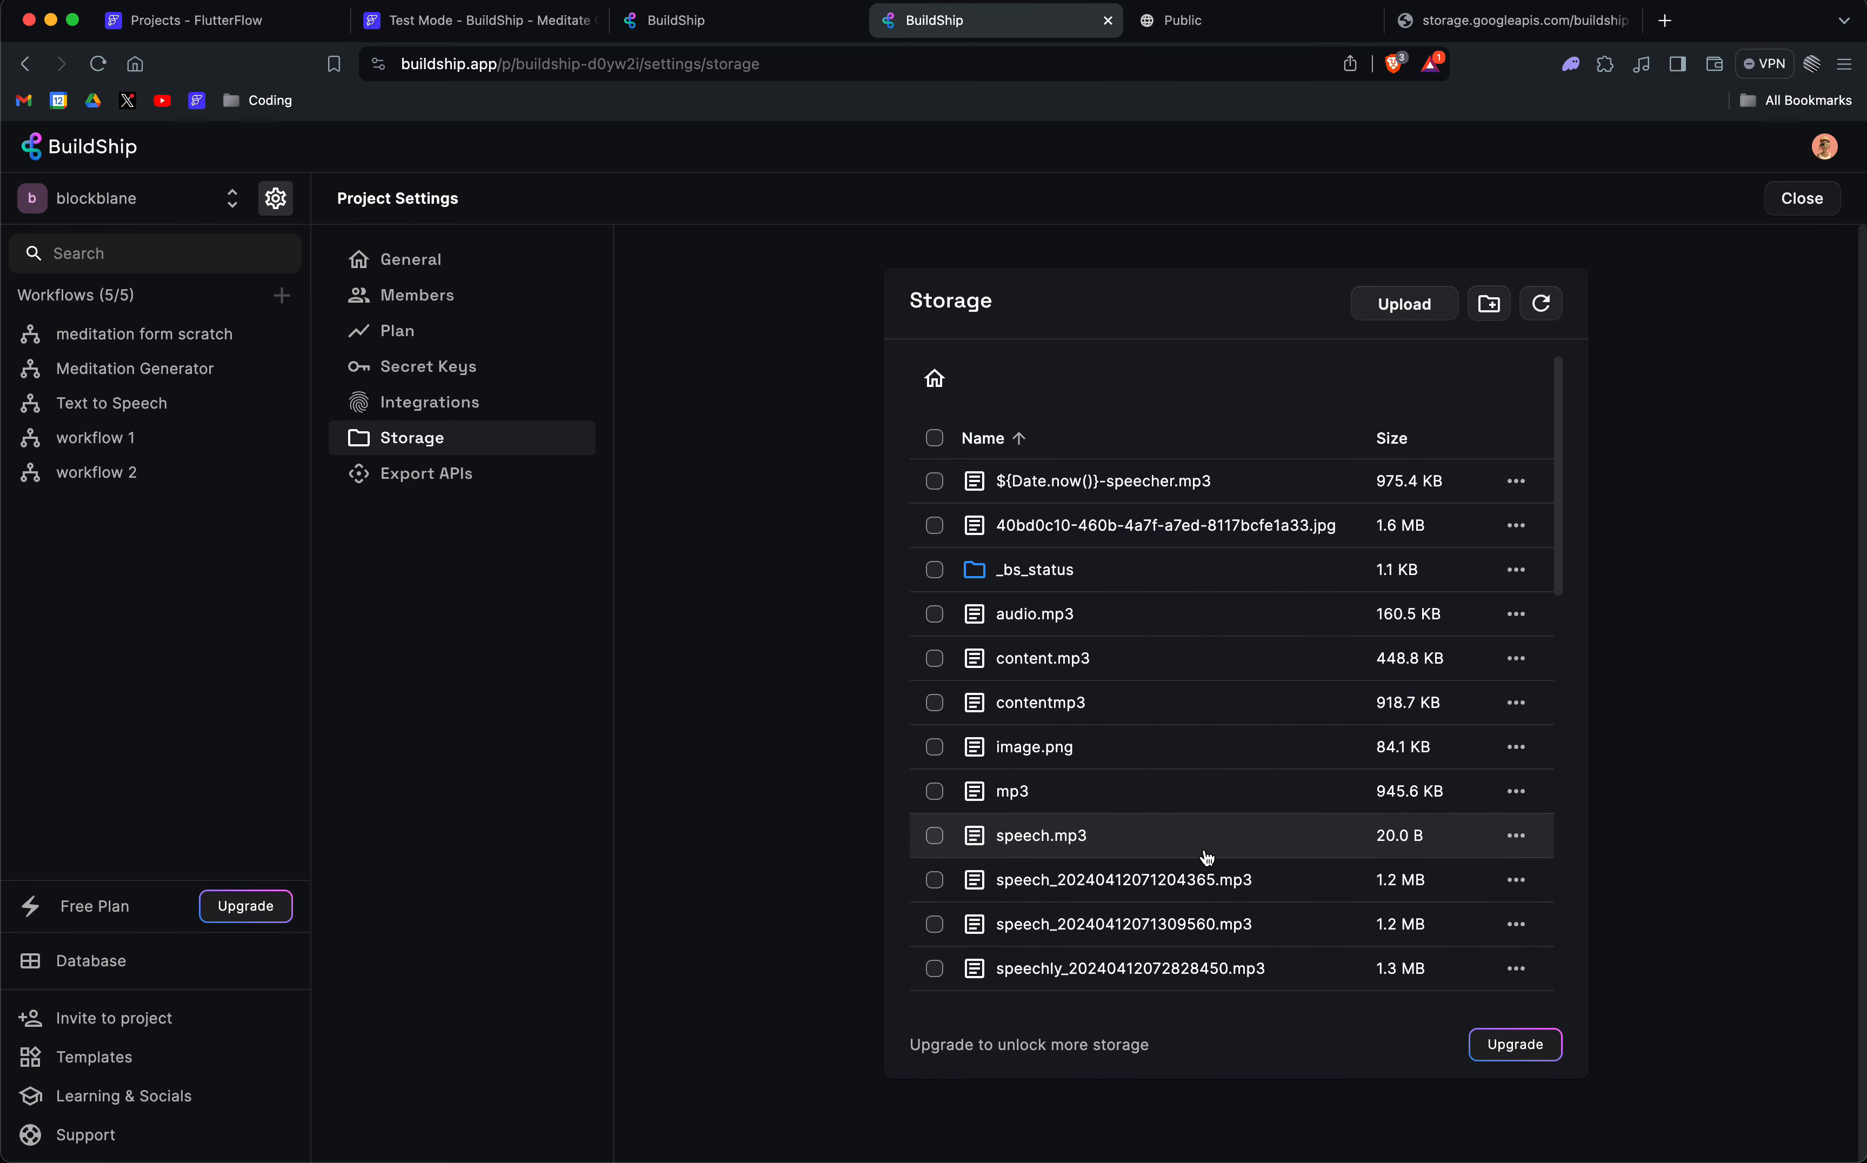
scroll(1200, 904, down, 10)
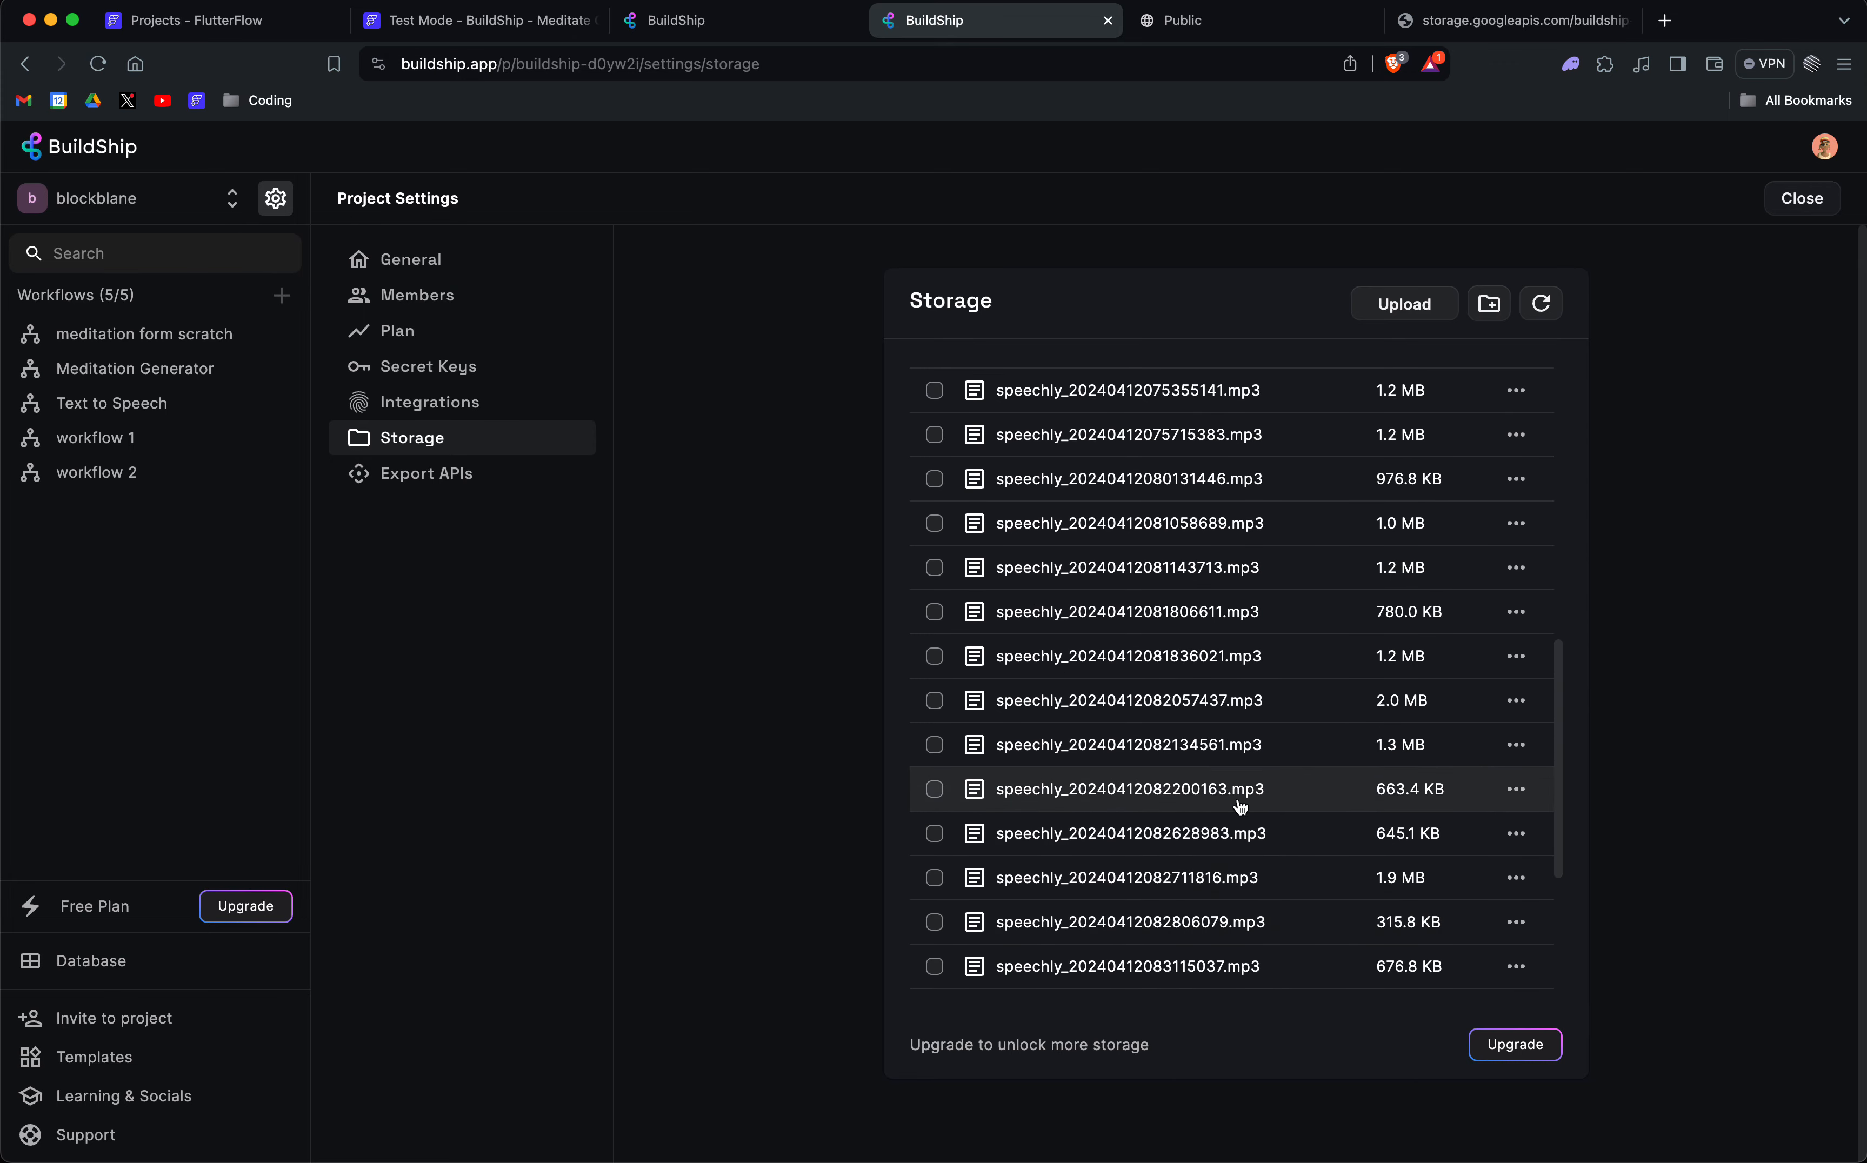
scroll(1213, 804, down, 3)
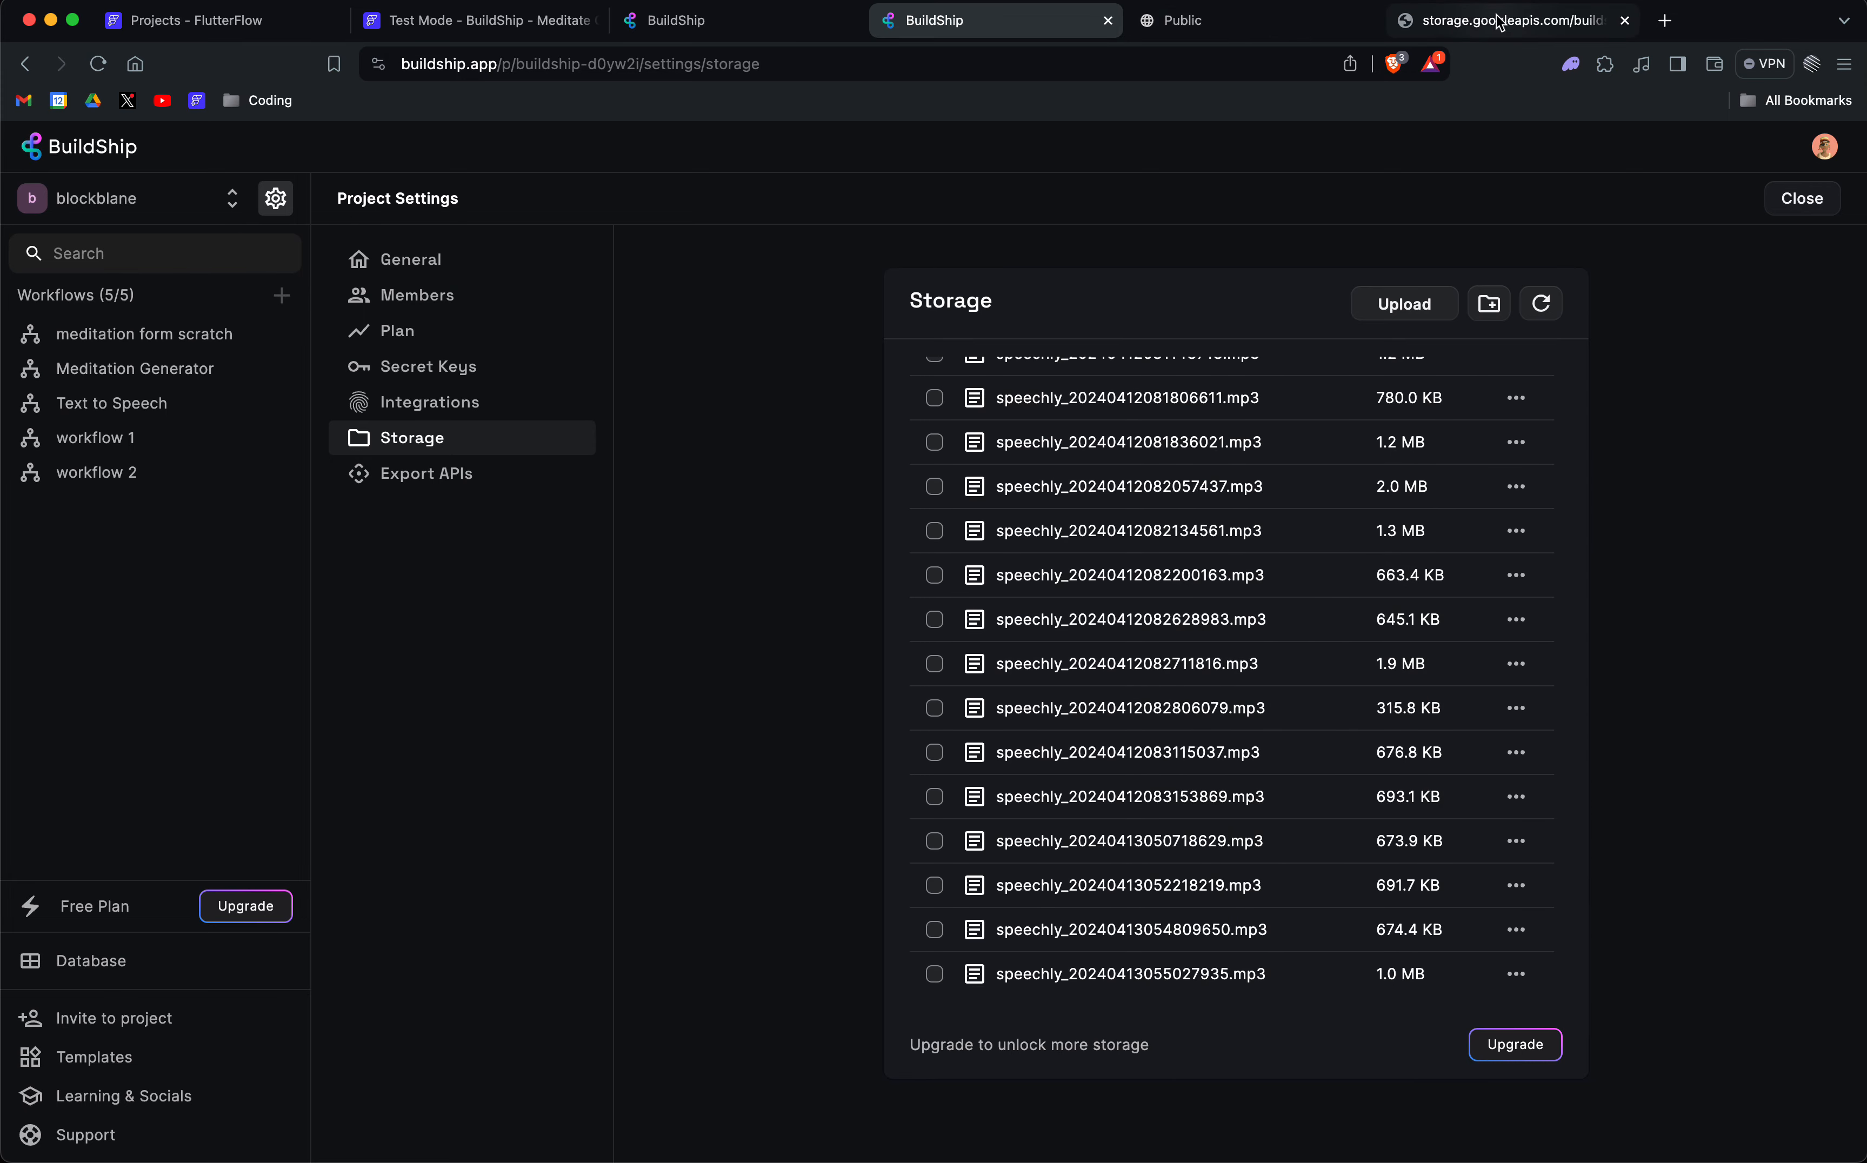
Return to the FlutterFlow API call and copy the full mp3 URL from the response value in the test response.
click(426, 22)
click(217, 22)
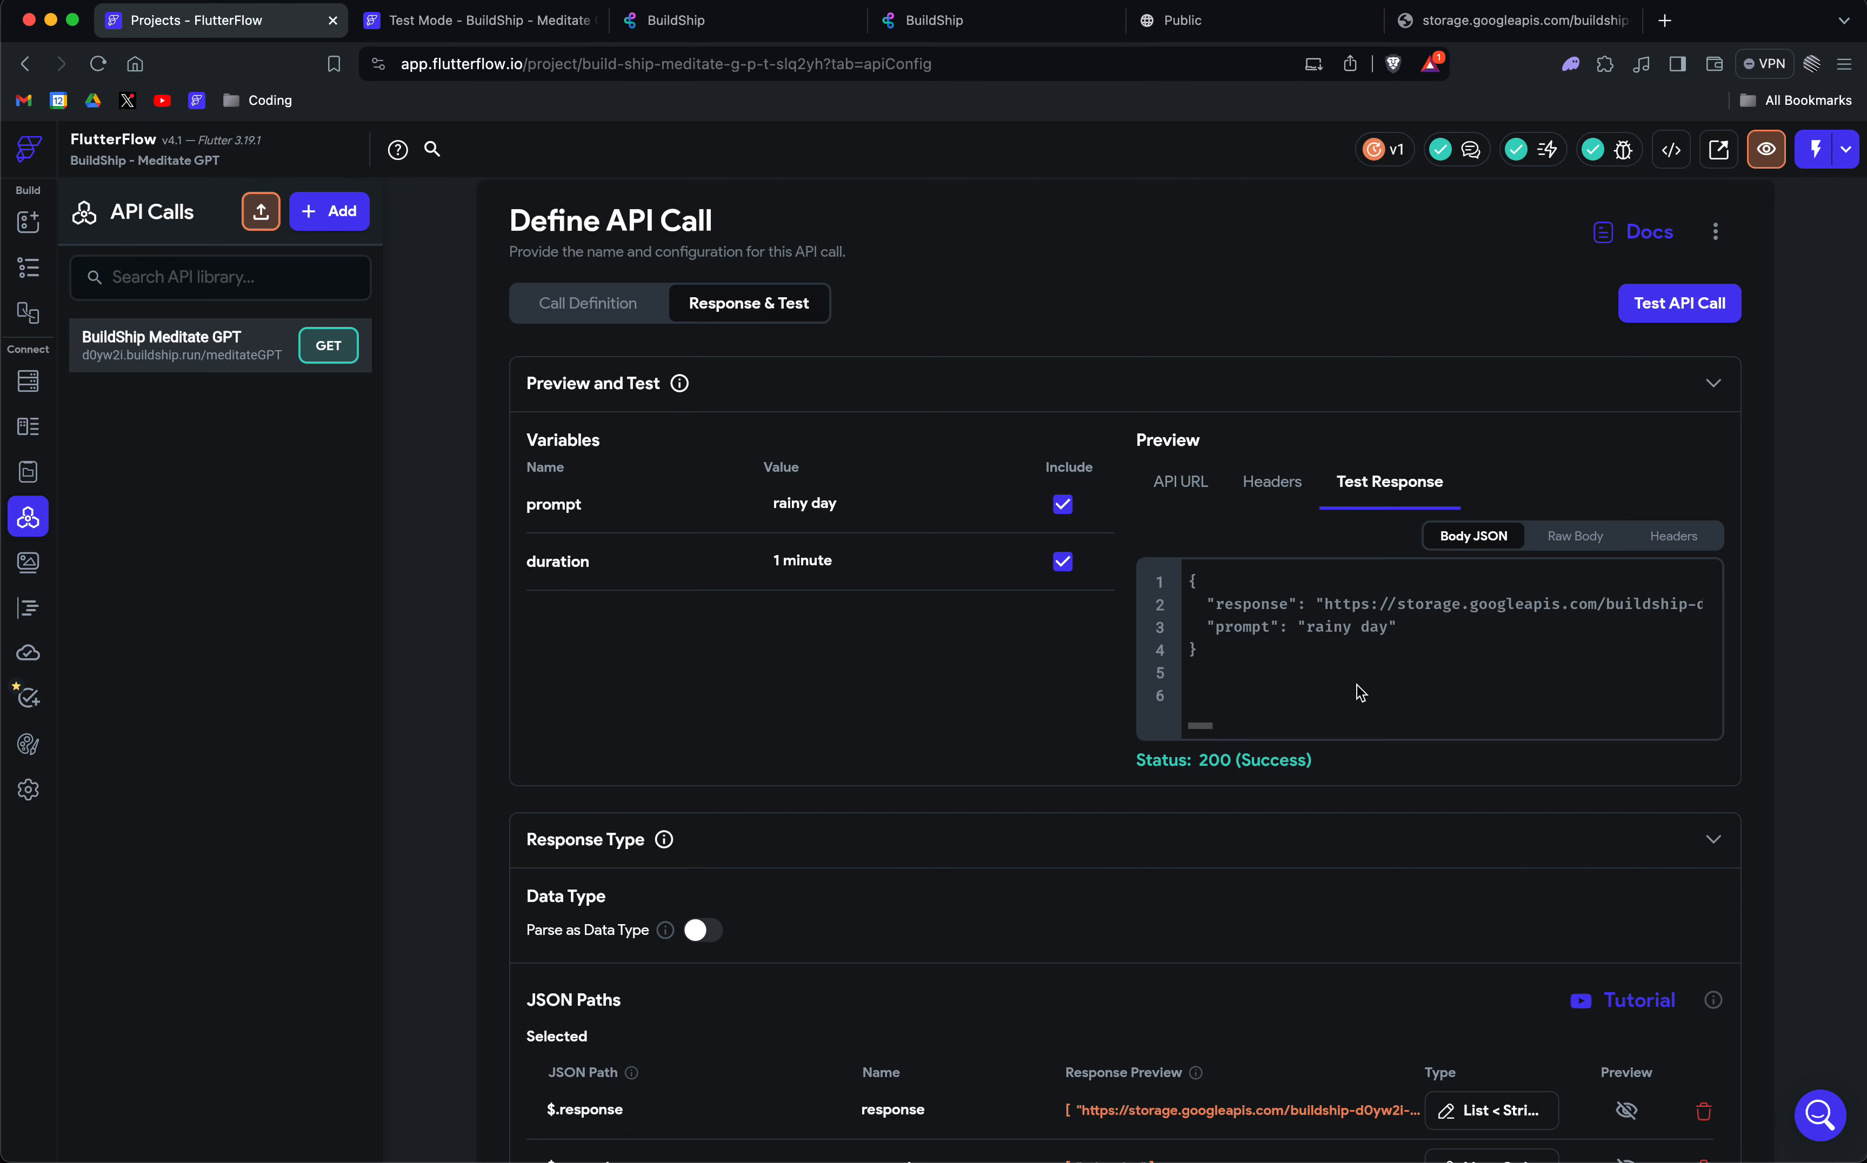
scroll(1359, 693, right, 3)
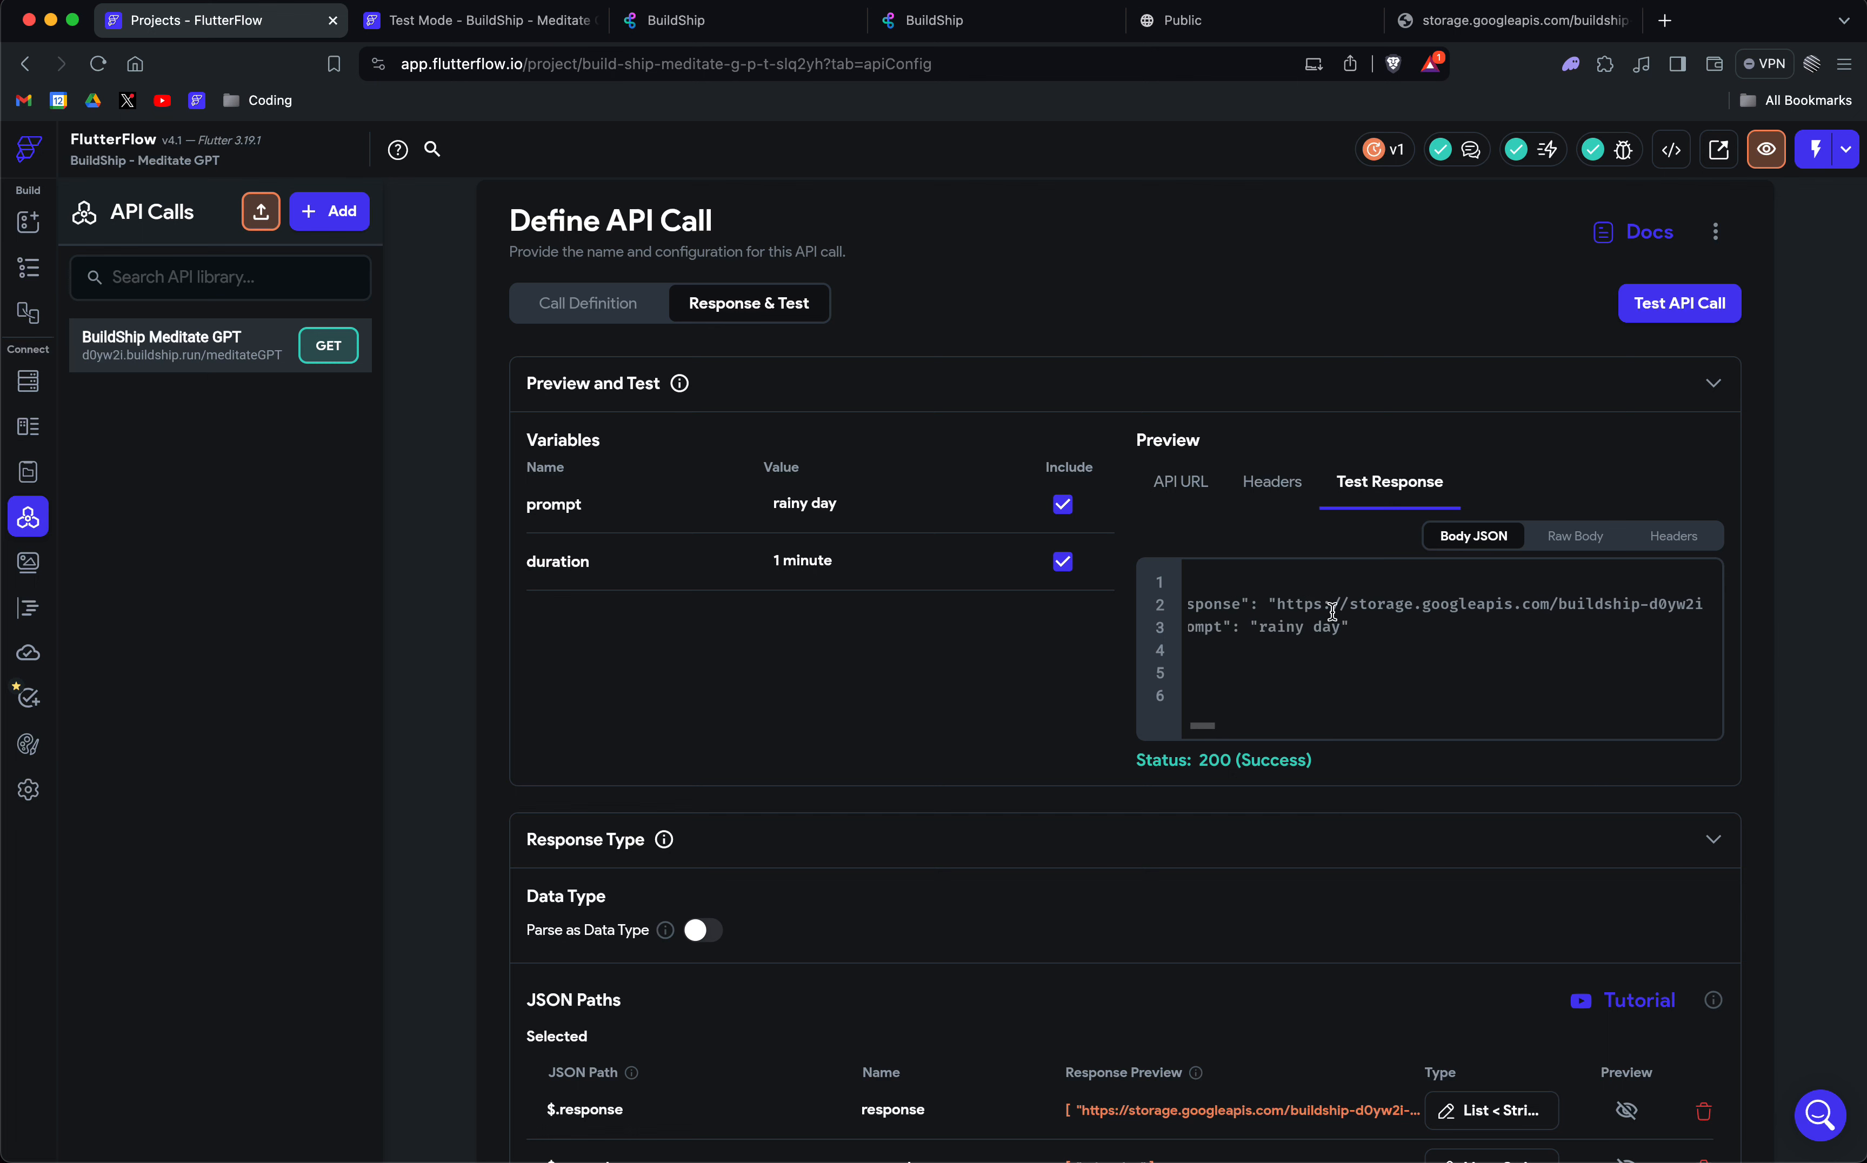
scroll(1326, 608, left, 3)
click(1322, 602)
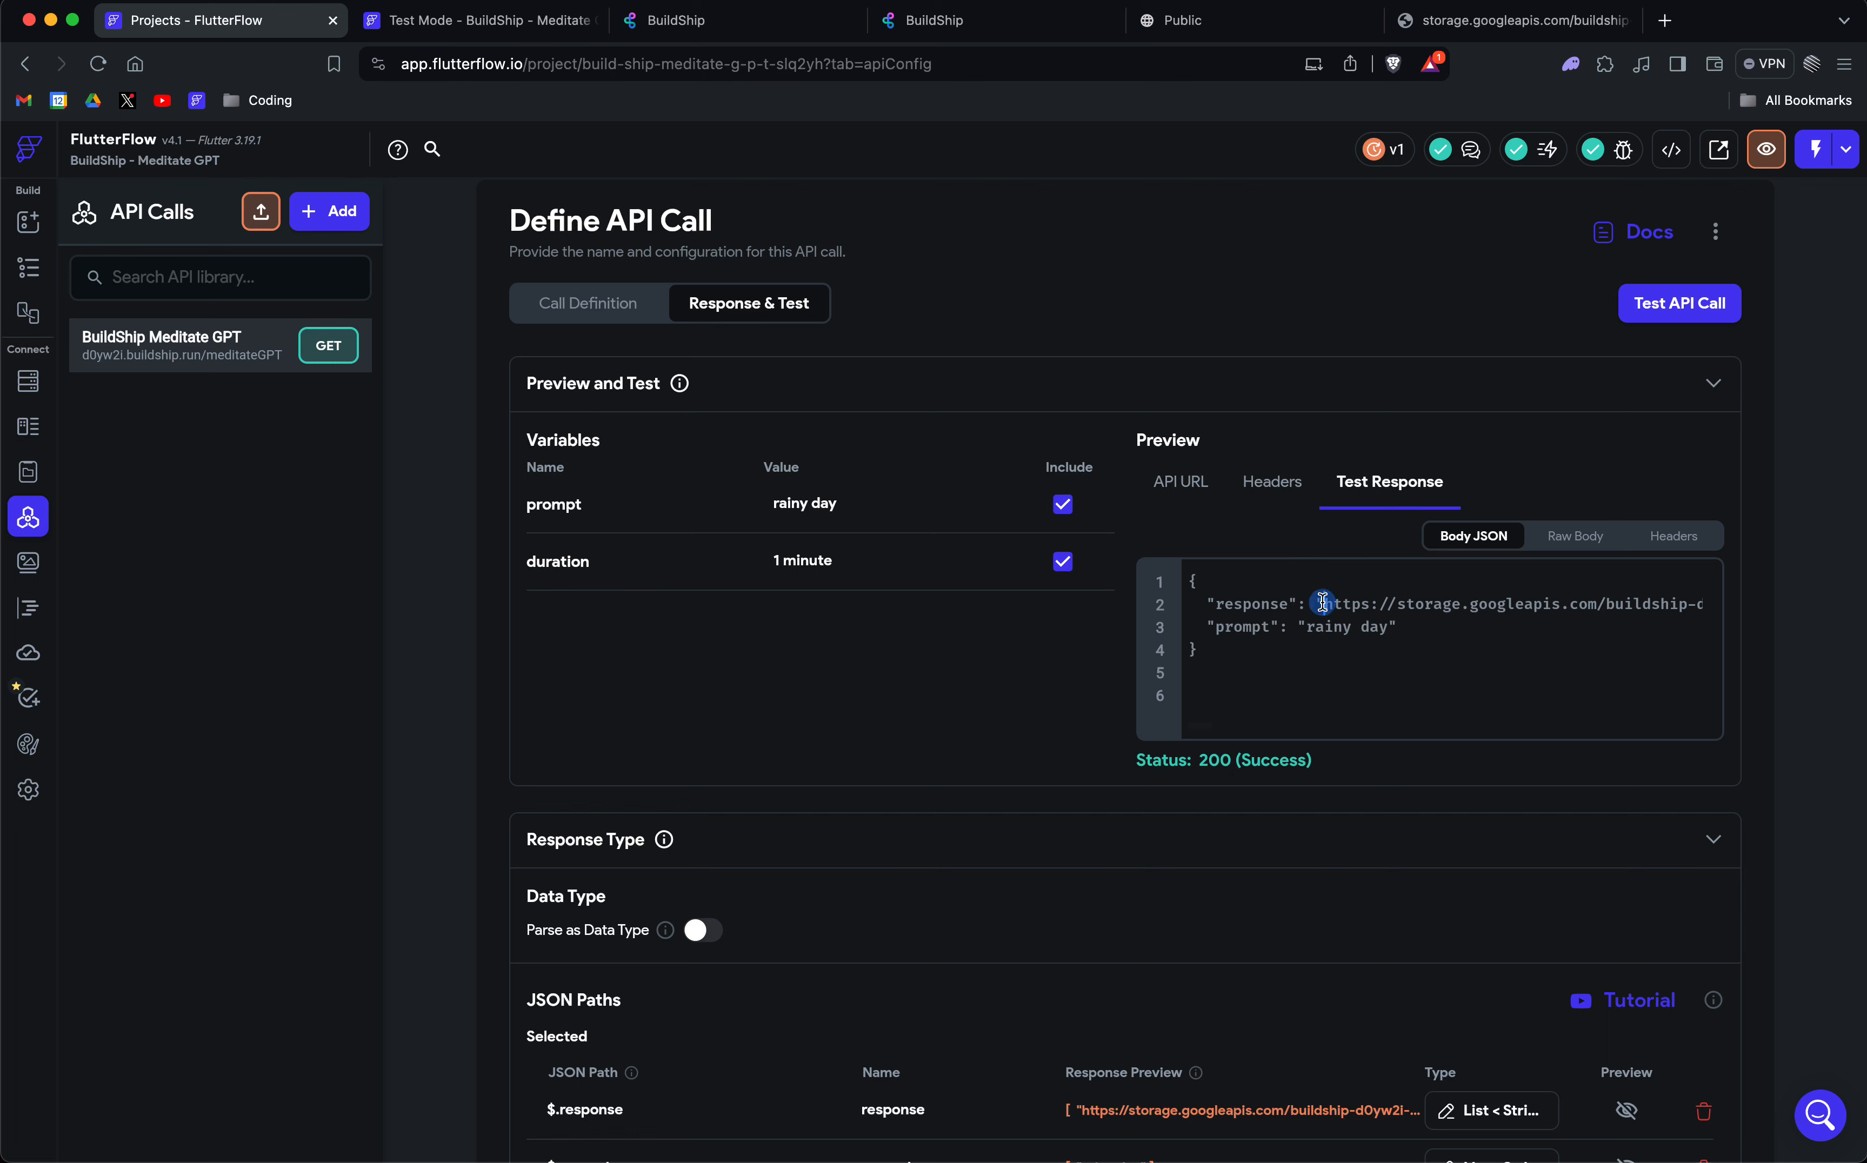
scroll(1363, 636, right, 10)
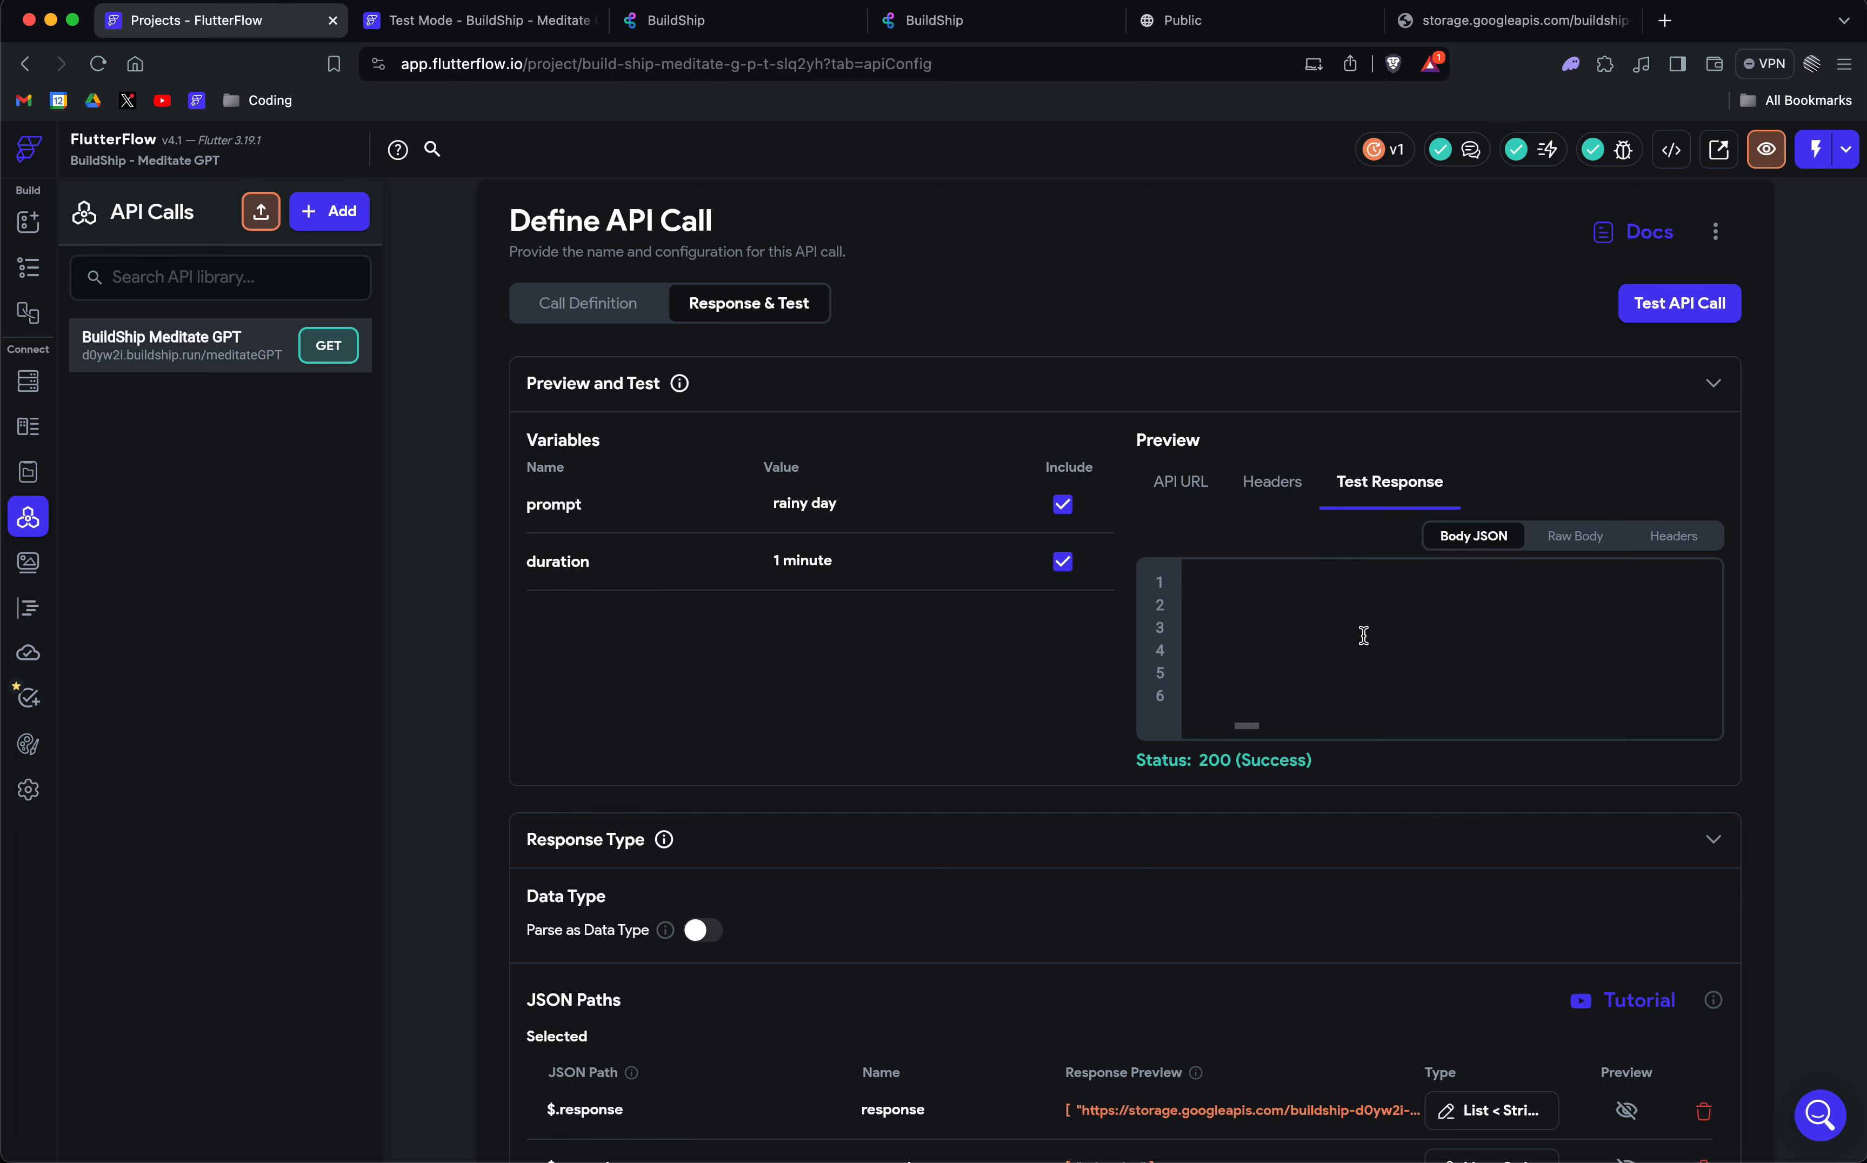
scroll(1363, 636, left, 3)
shift+click(1390, 604)
scroll(1391, 603, left, 3)
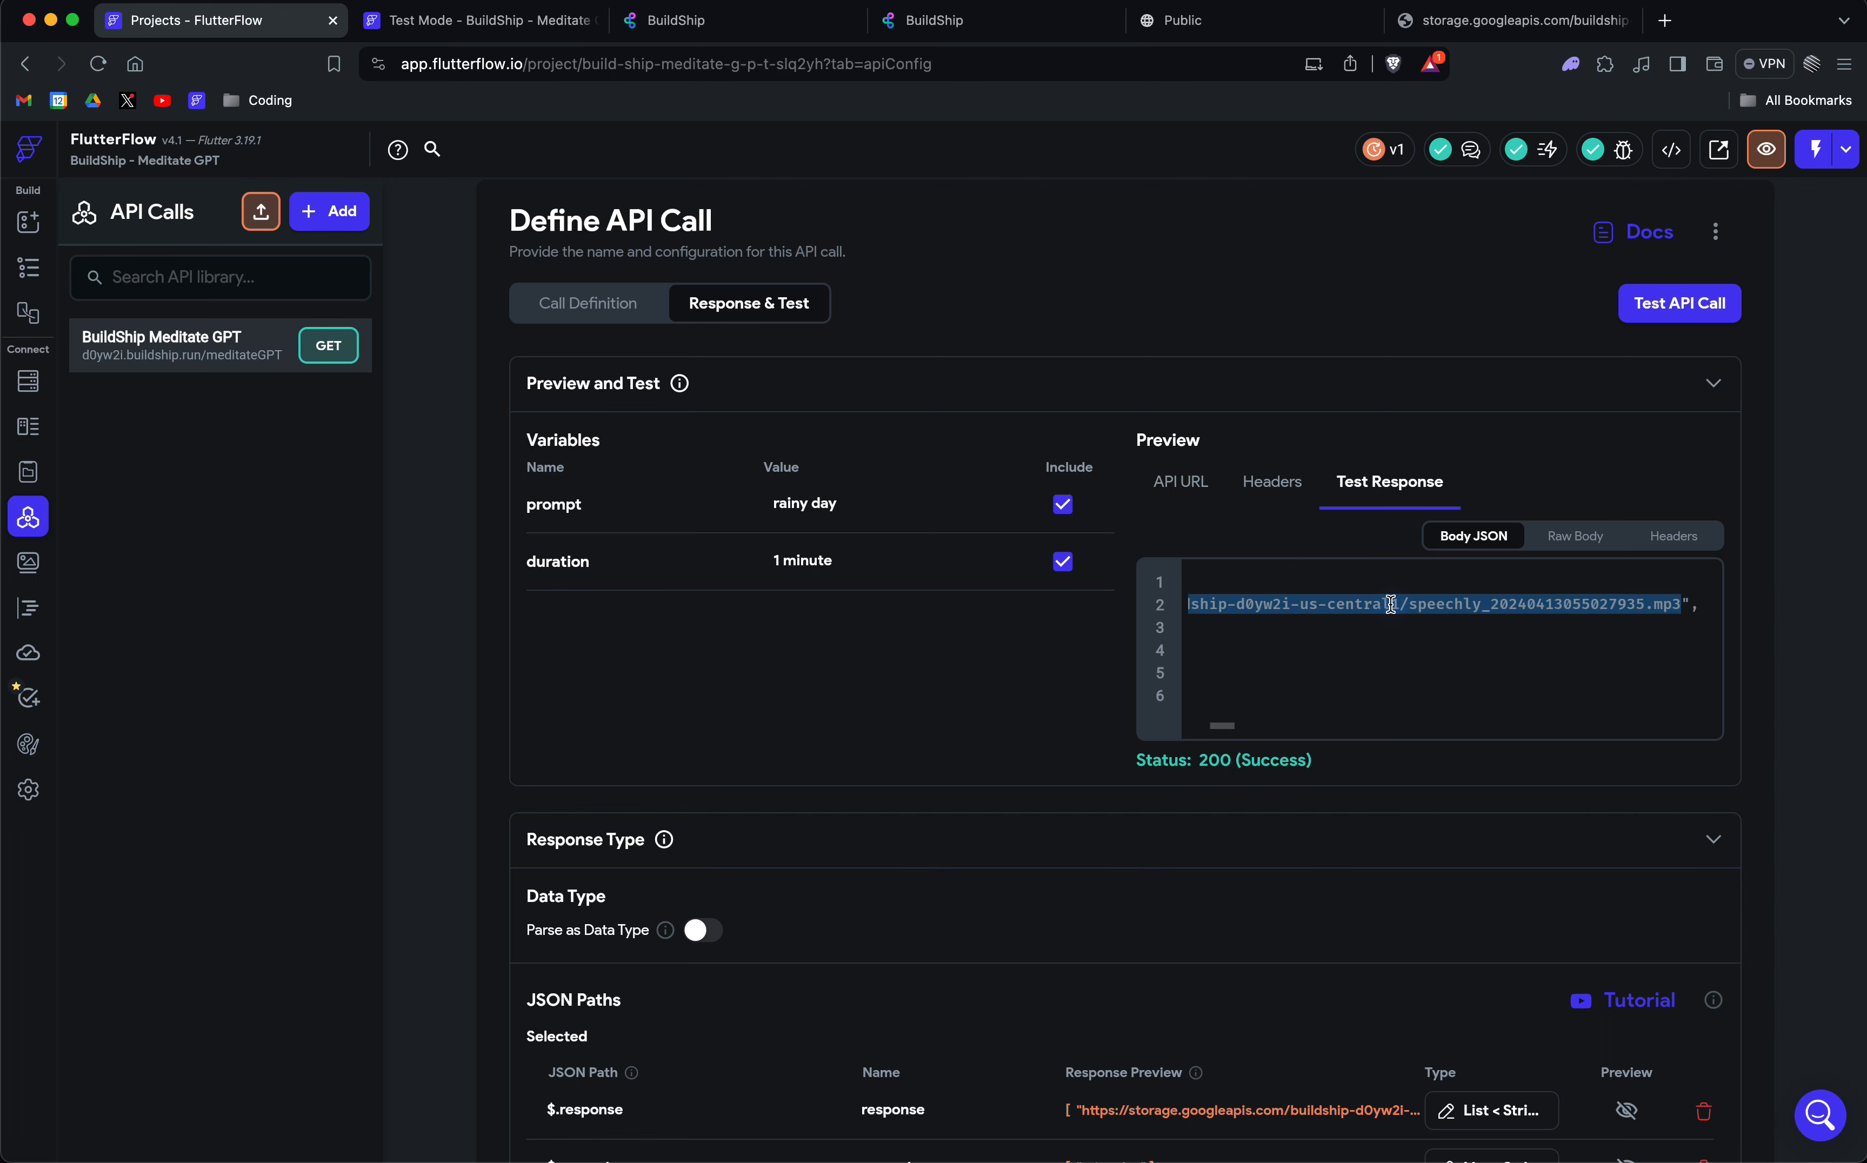
Open the copied speechly_20240413055027935.mp3 URL in a new browser tab, listen briefly with the volume raised, and pause it.
click(1669, 22)
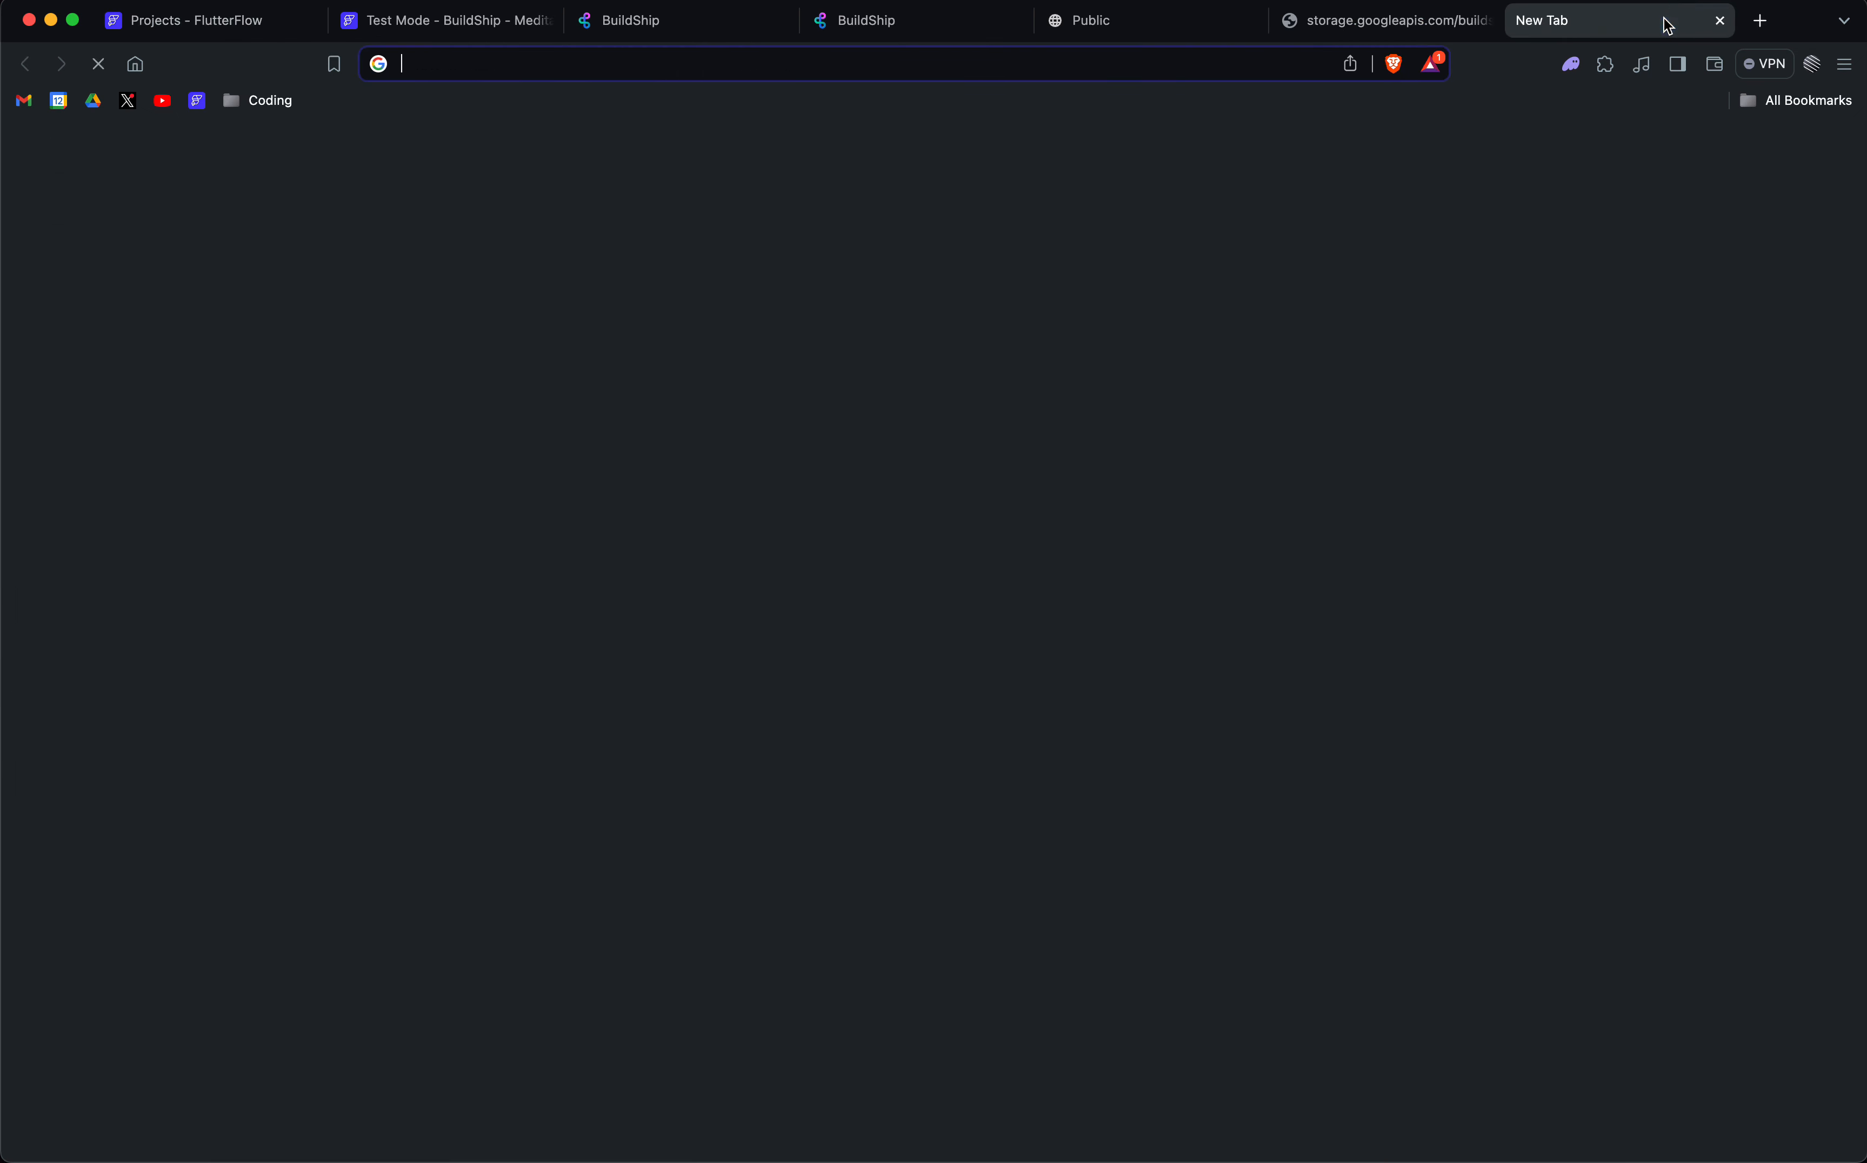
text(https://storage.googleapis.com/buildship-d0yw2i-us-central1/speechly_20240413055027935.mp3)
key(Return)
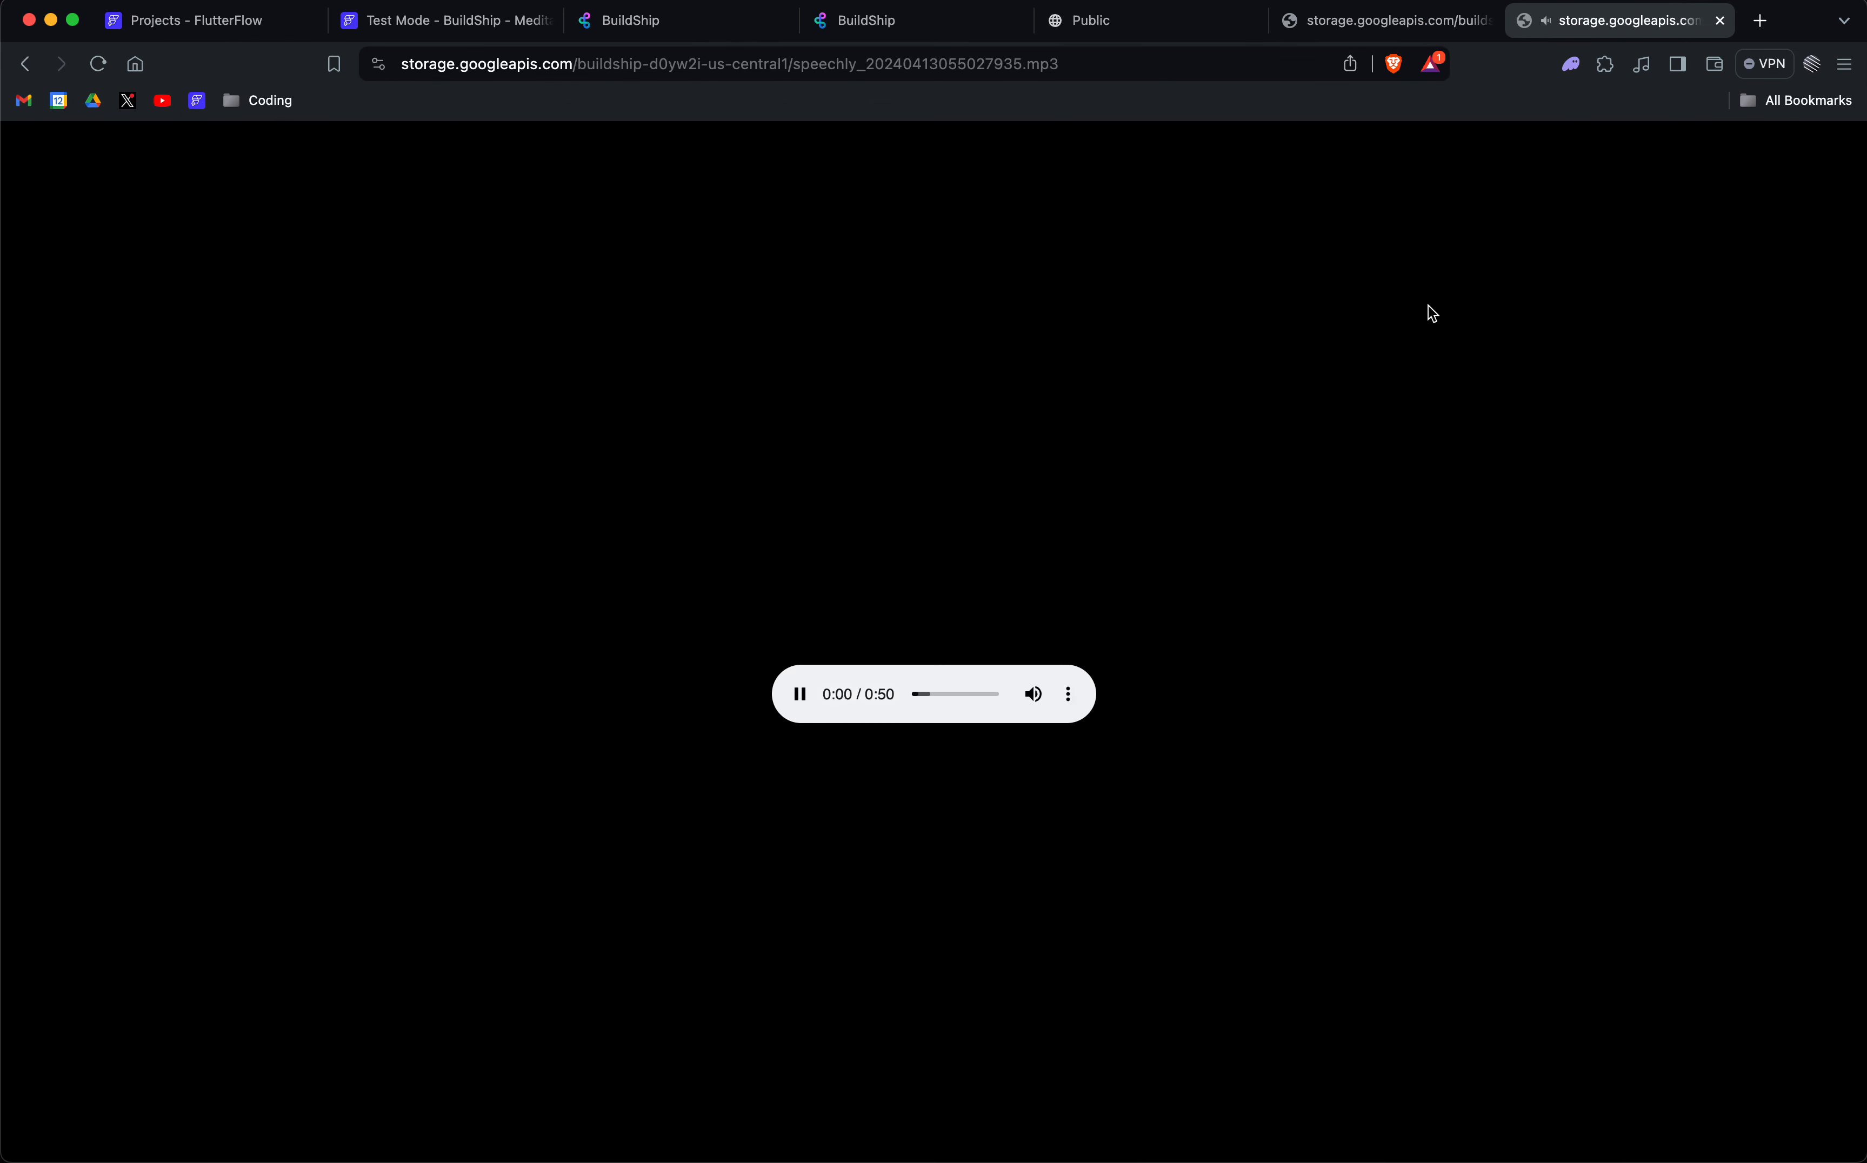
key(XF86AudioRaiseVolume)
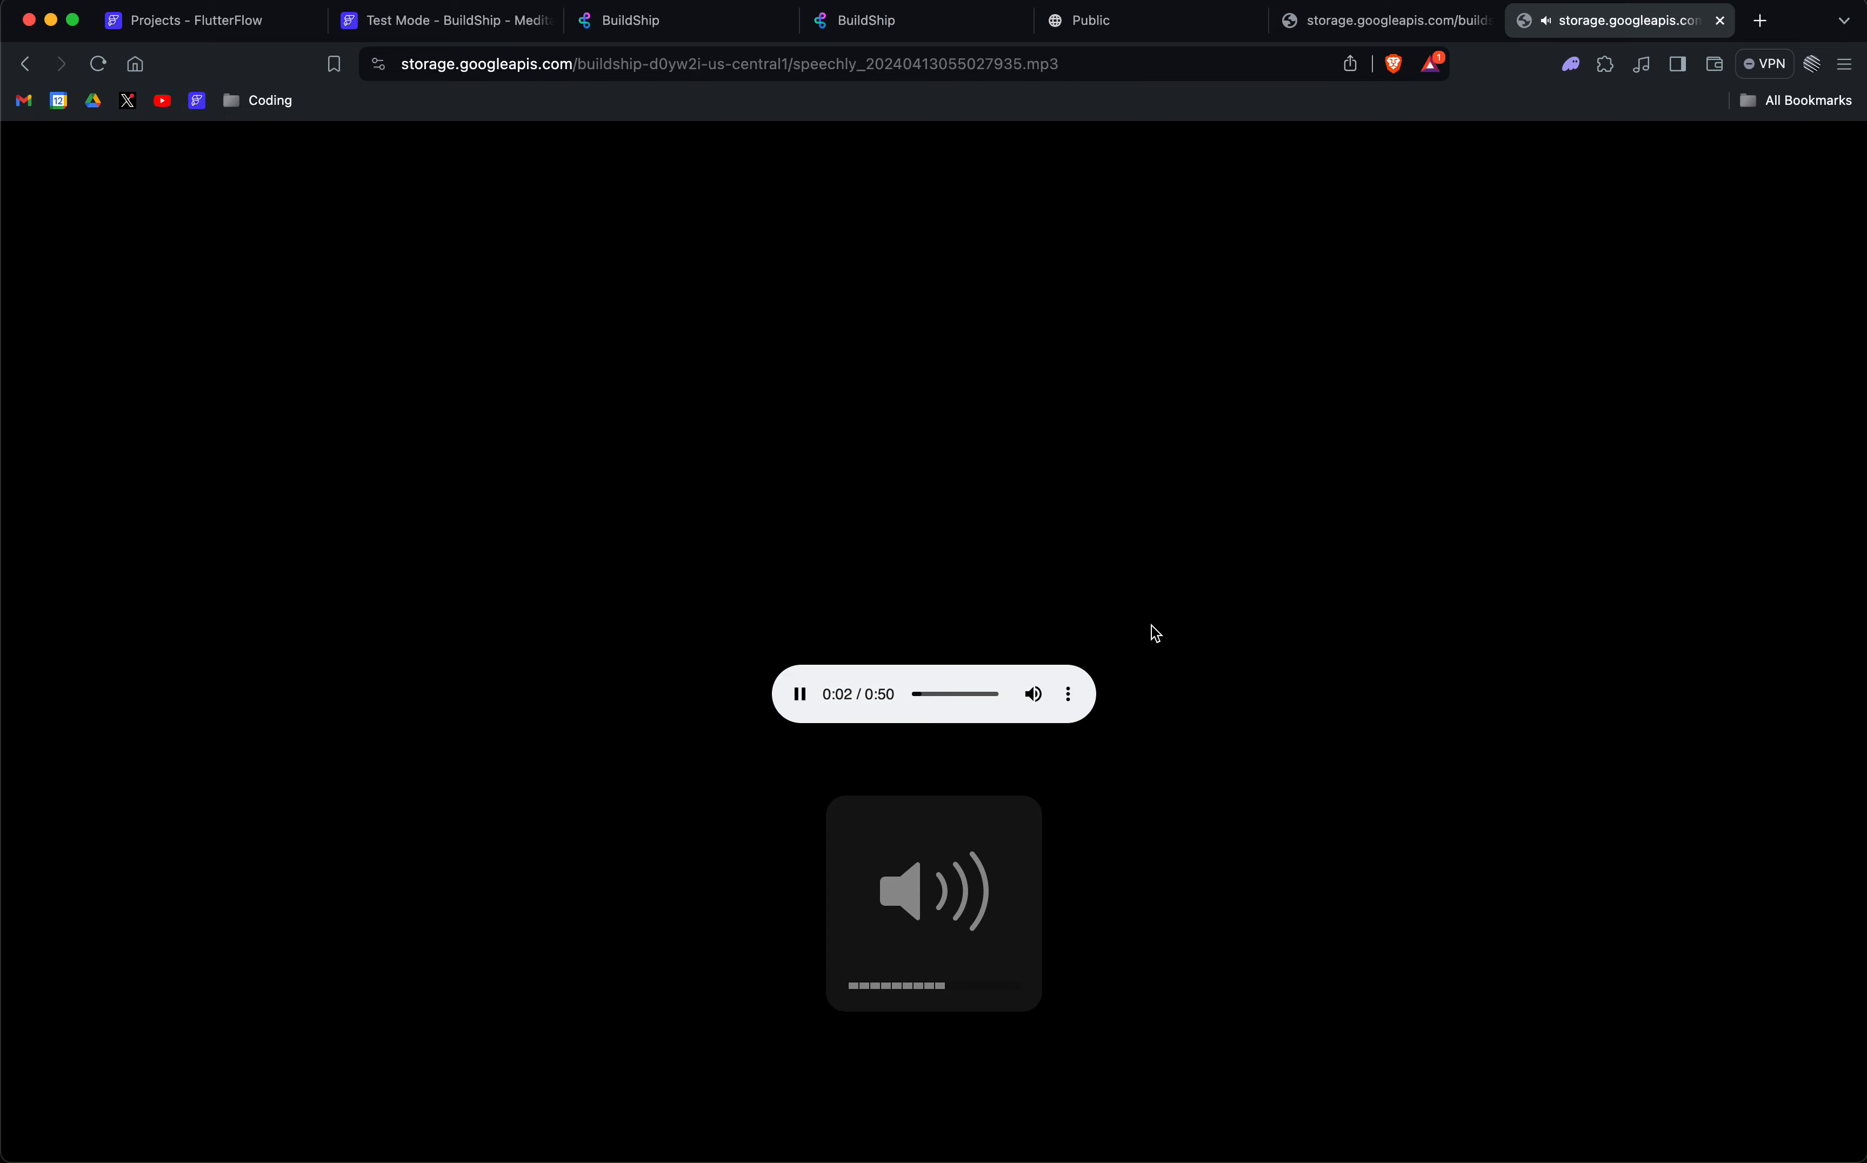
click(798, 695)
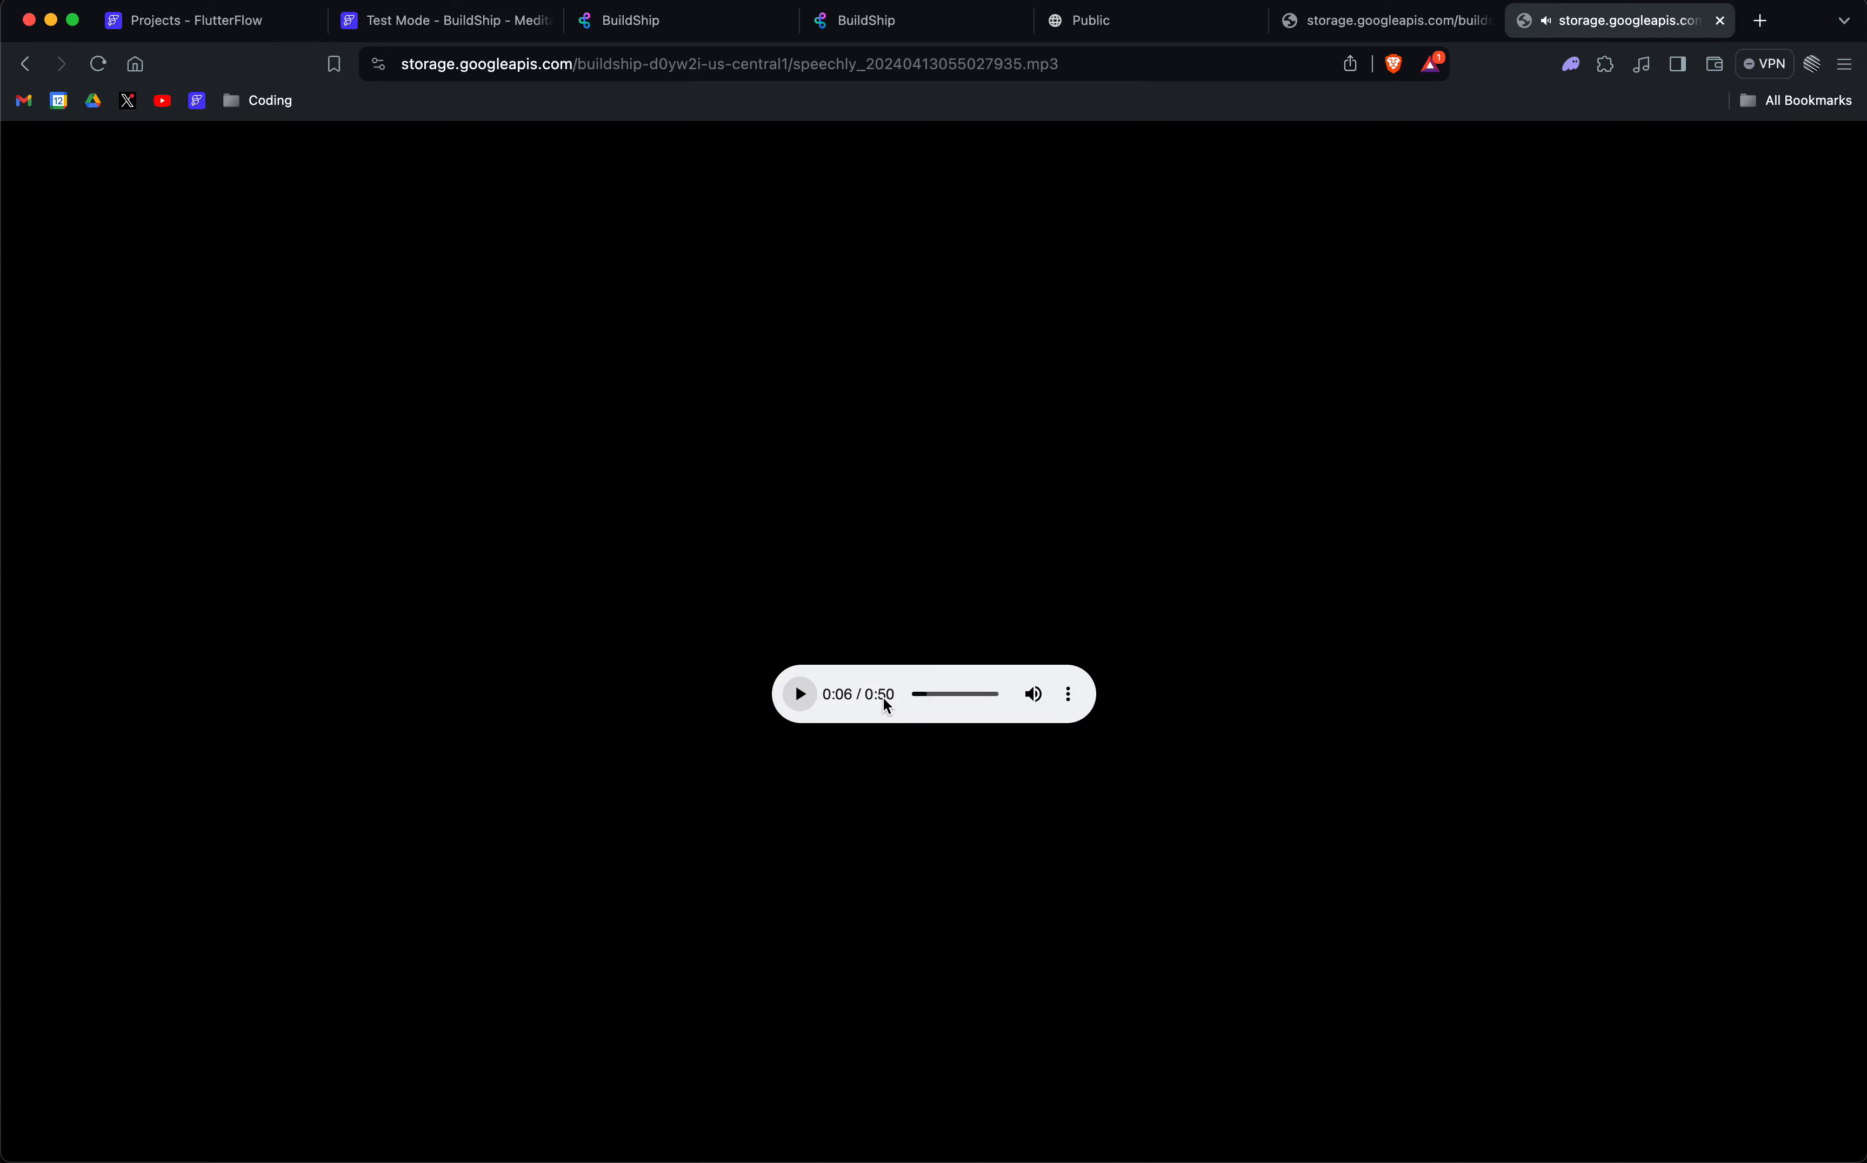
Close both mp3 player tabs and return to the FlutterFlow API call.
click(1723, 22)
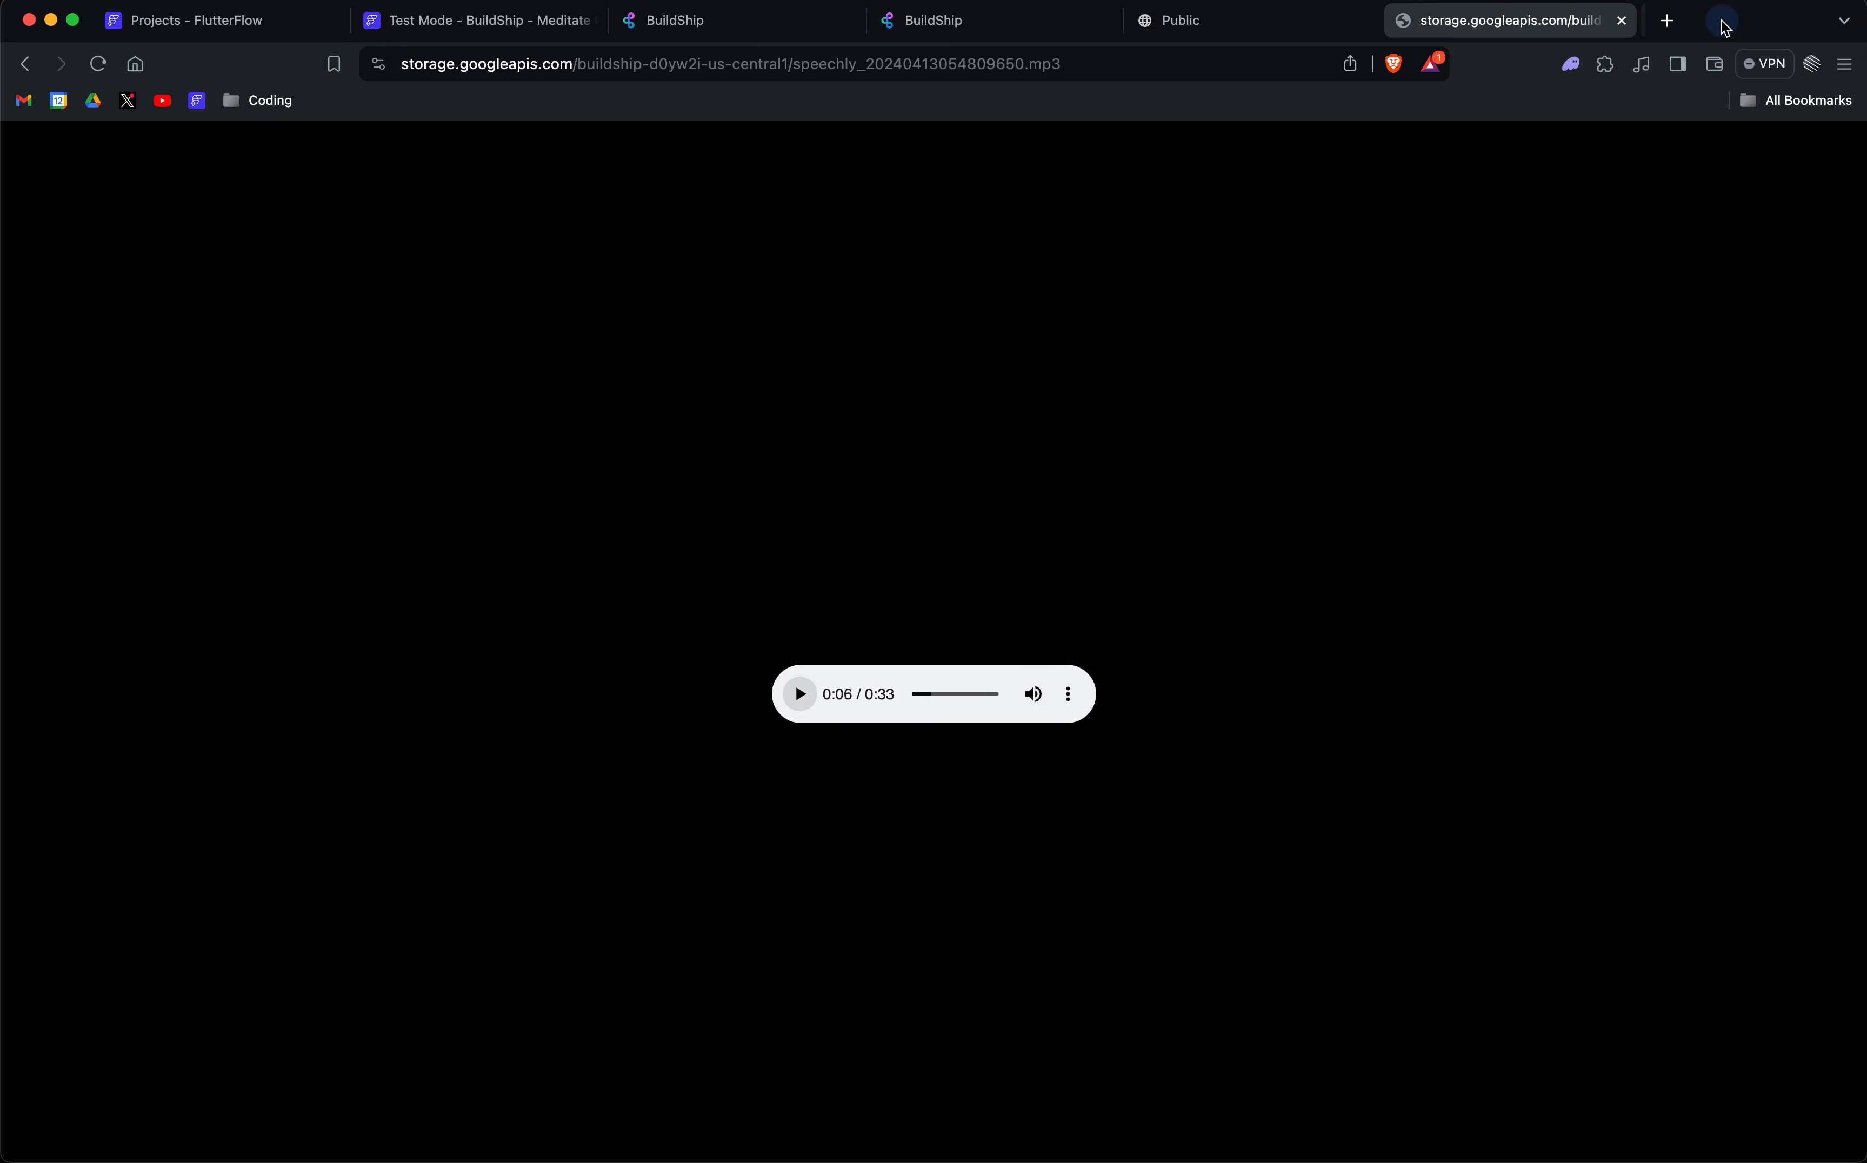
click(1623, 22)
click(450, 20)
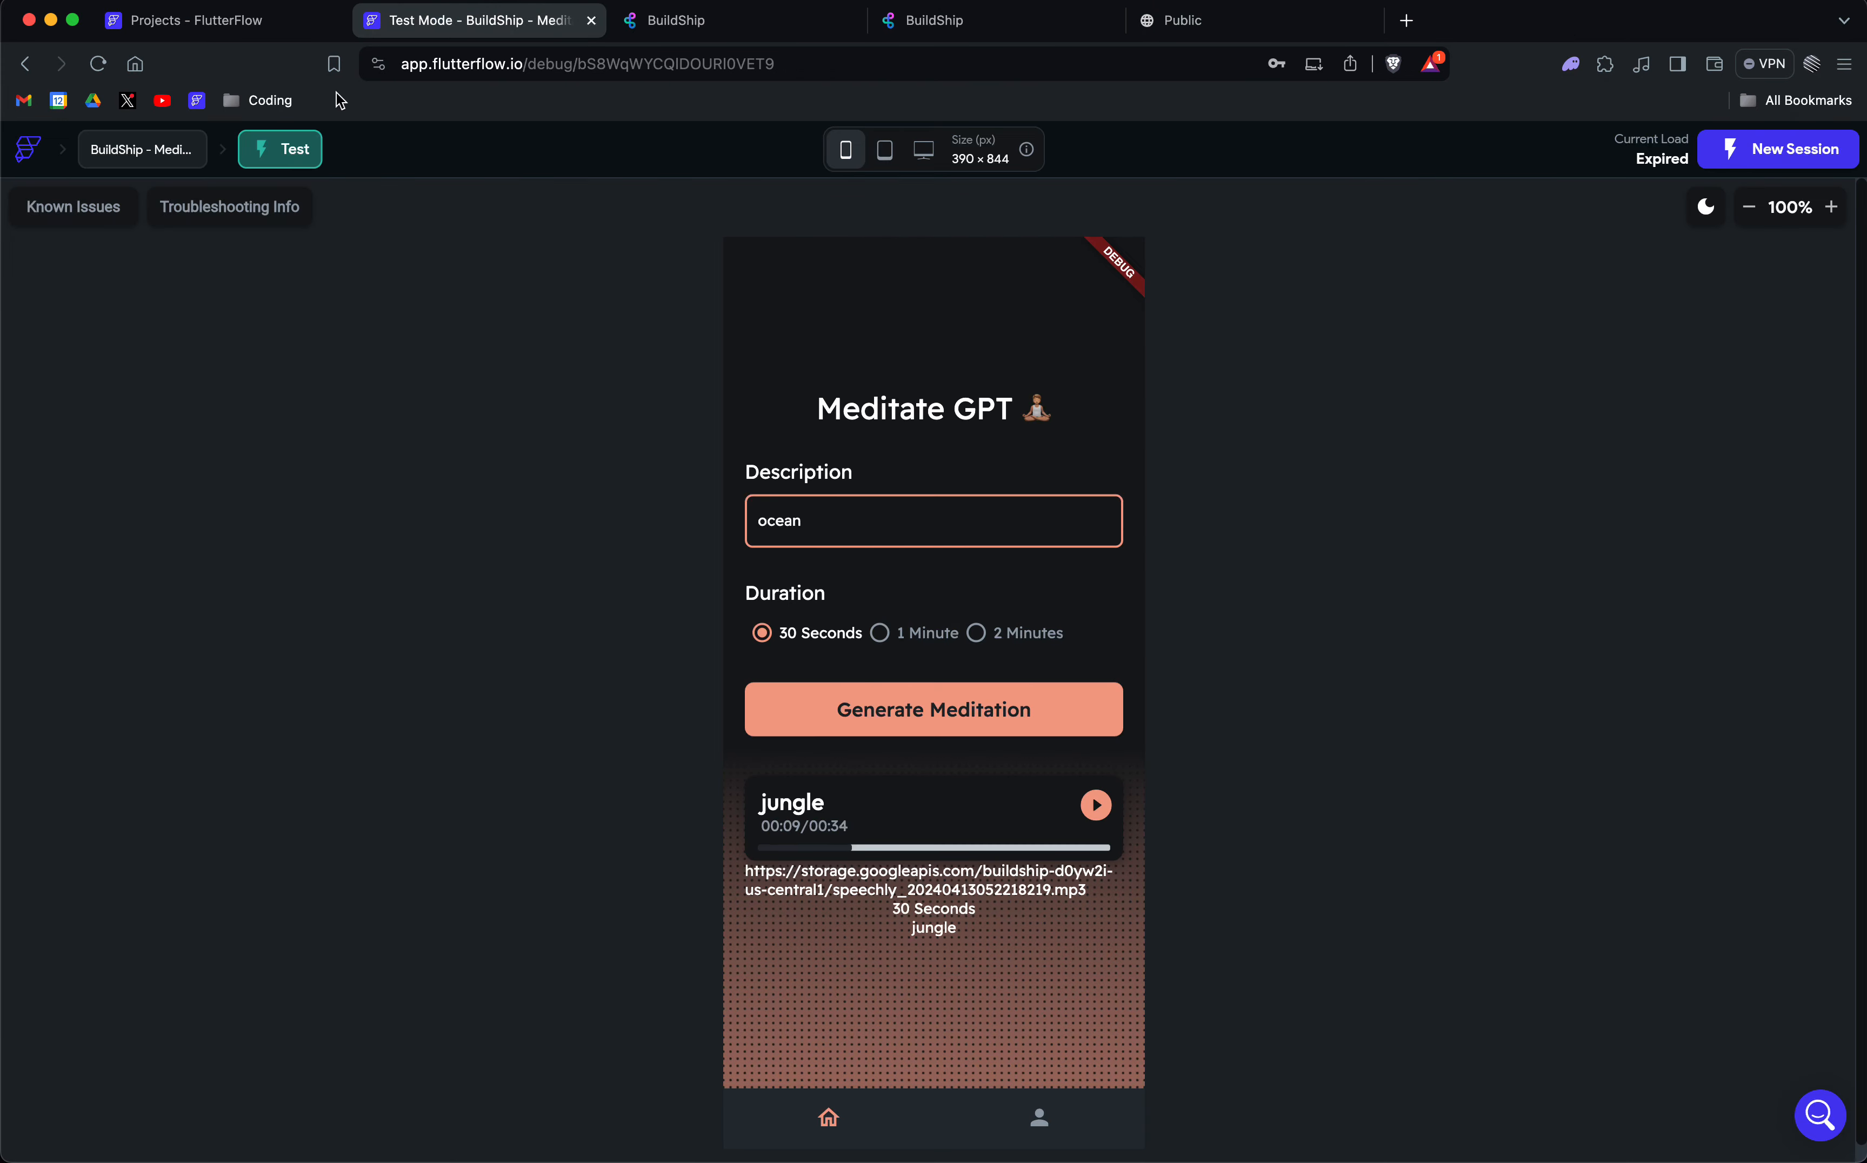
click(200, 17)
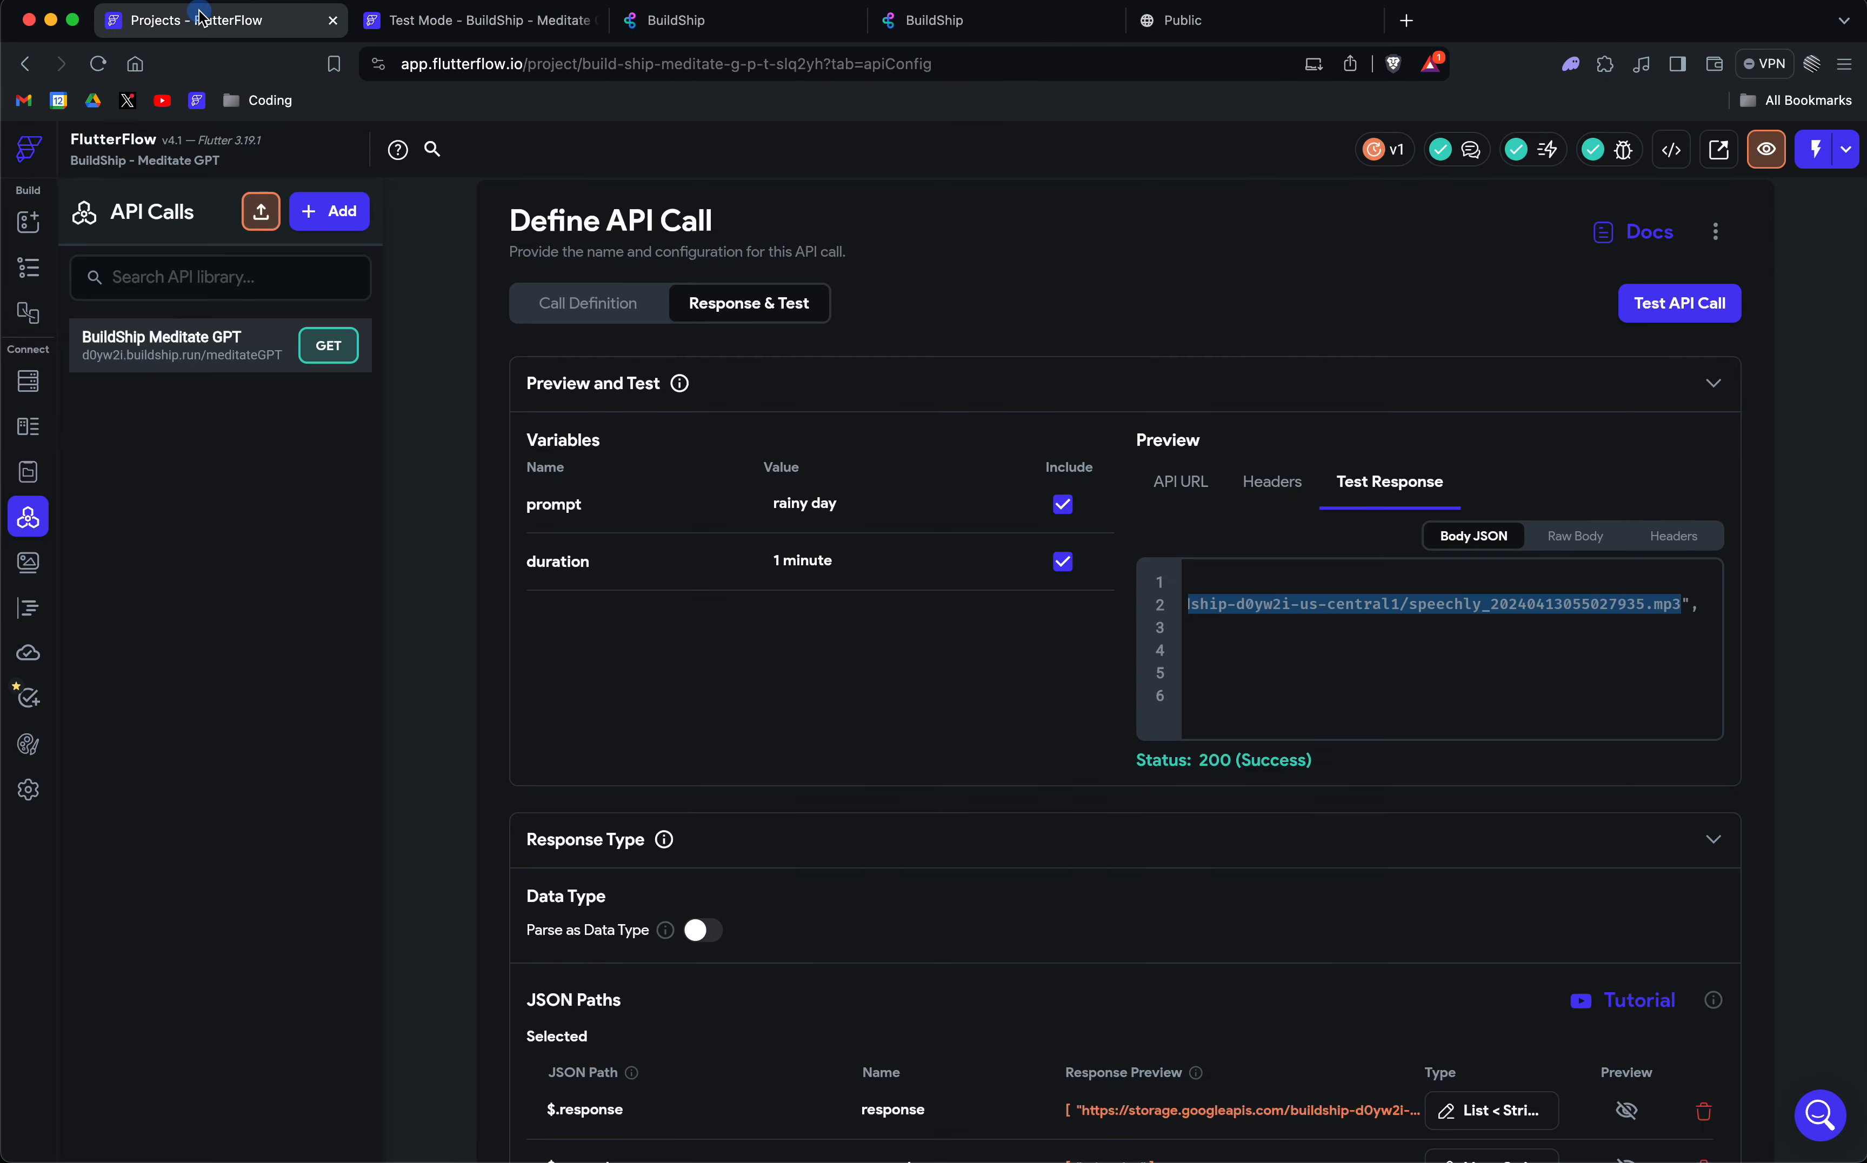
Review the API call's test response, its $.response and $.prompt JSON paths, and the recommended JSON paths section.
click(978, 712)
scroll(977, 712, down, 5)
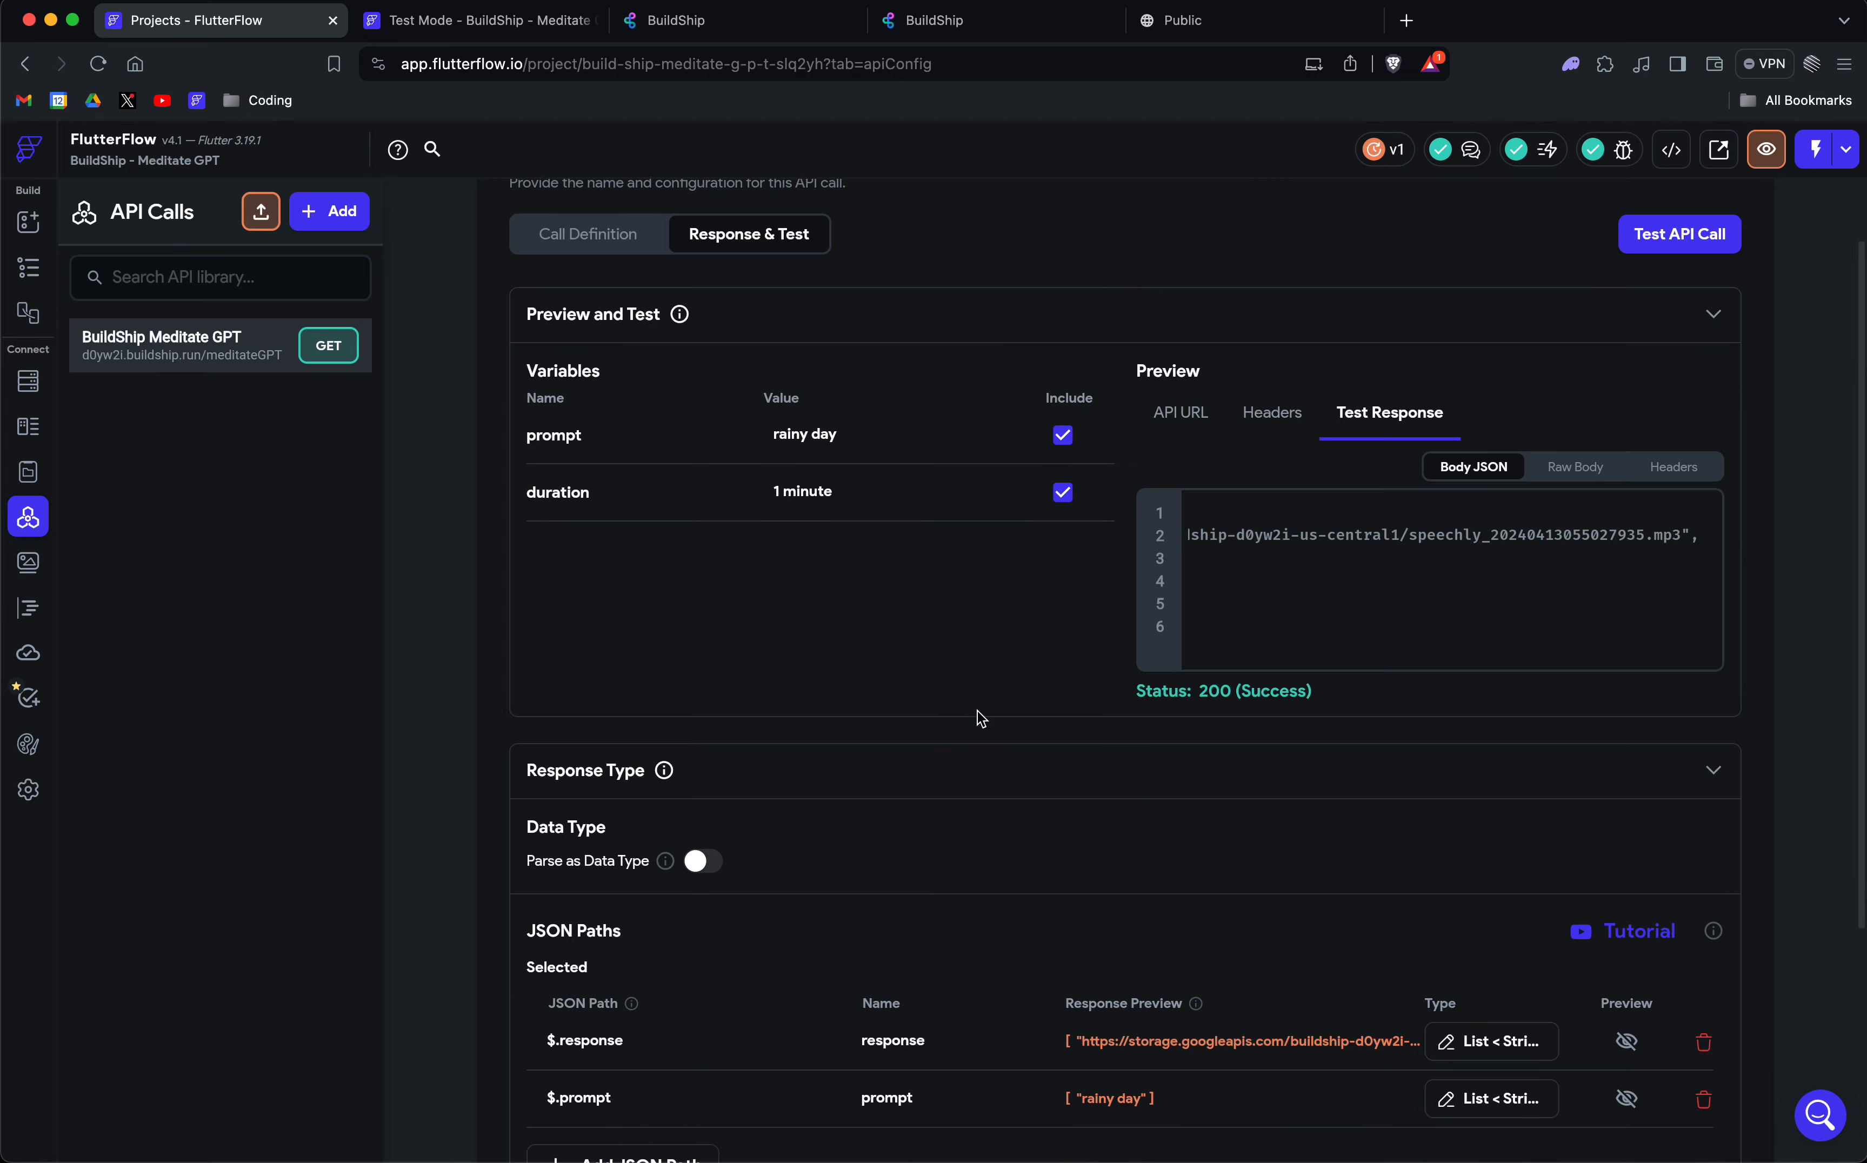
scroll(1031, 435, up, 4)
scroll(1034, 440, down, 5)
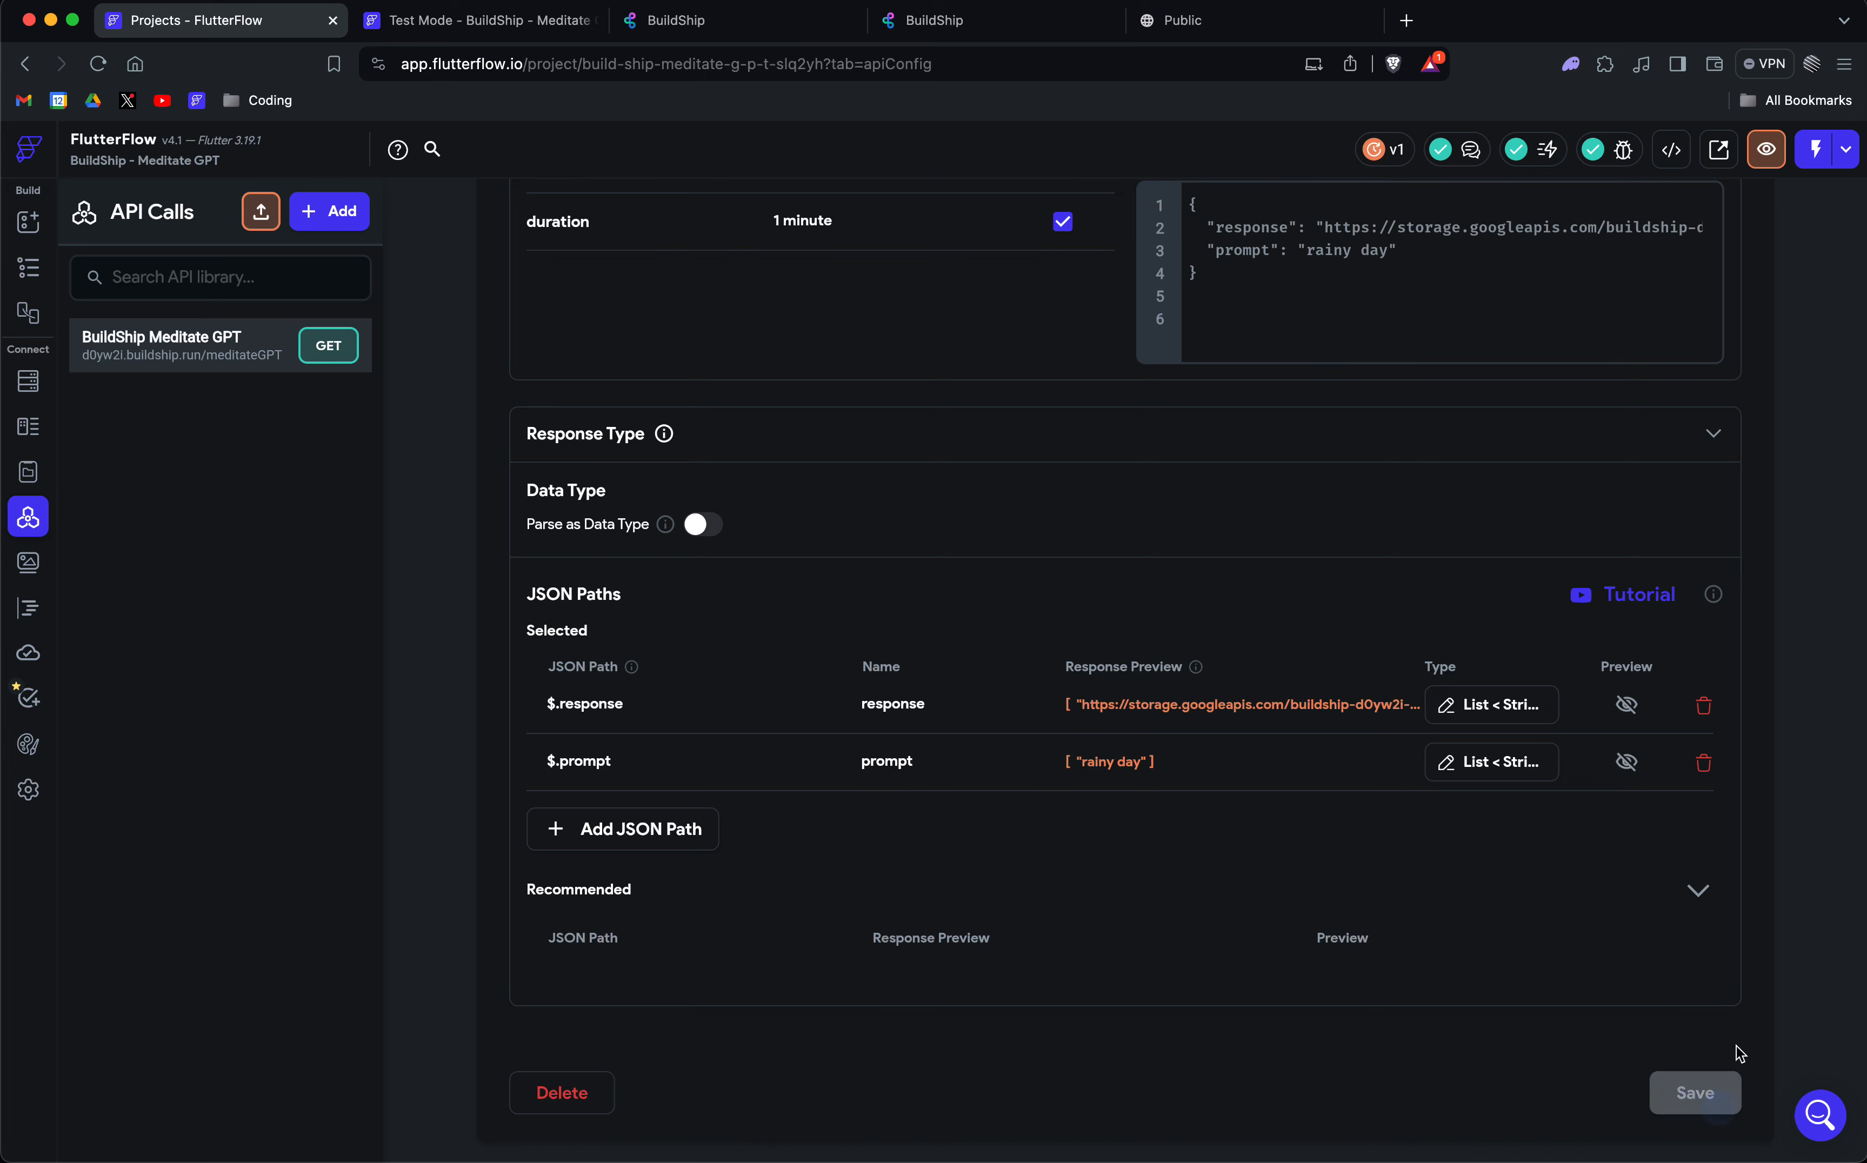
scroll(1735, 1000, up, 2)
scroll(1761, 877, down, 2)
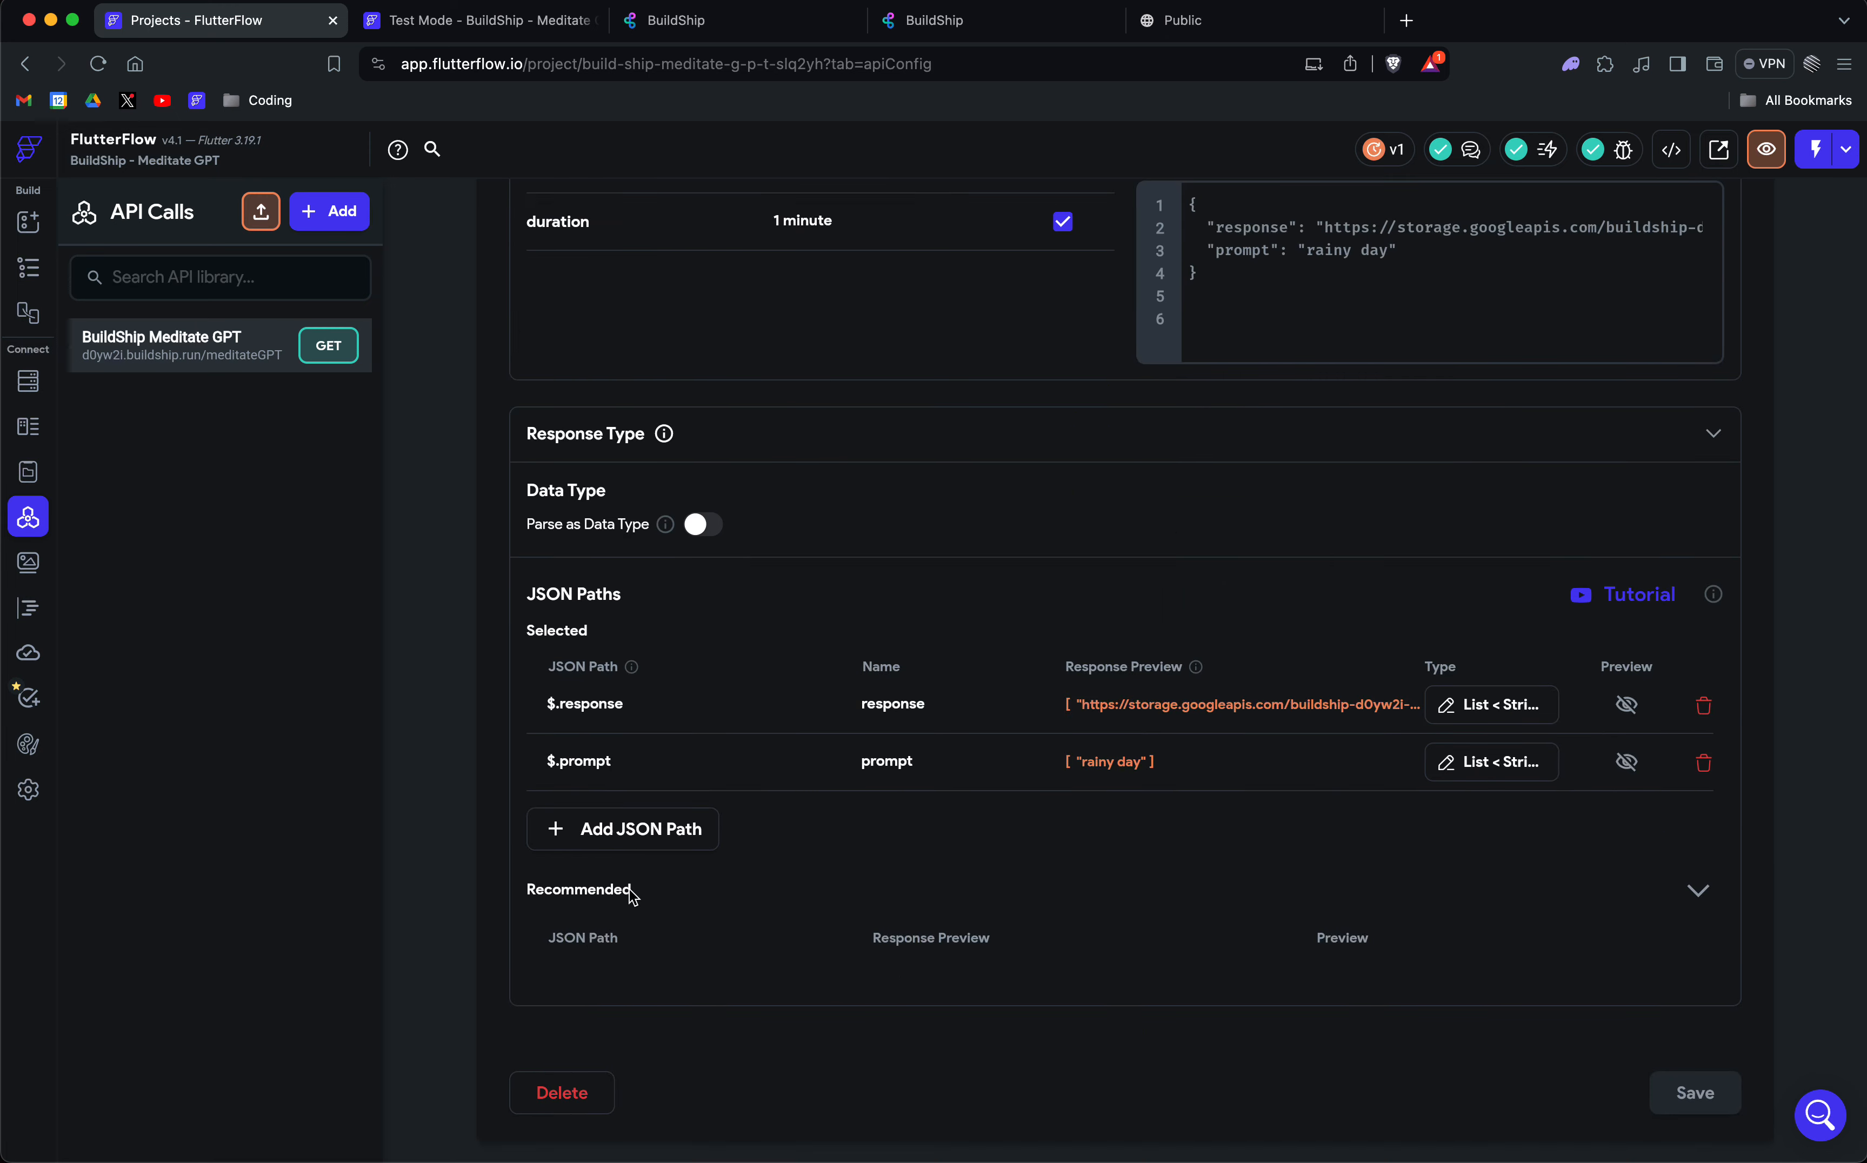
scroll(638, 896, up, 7)
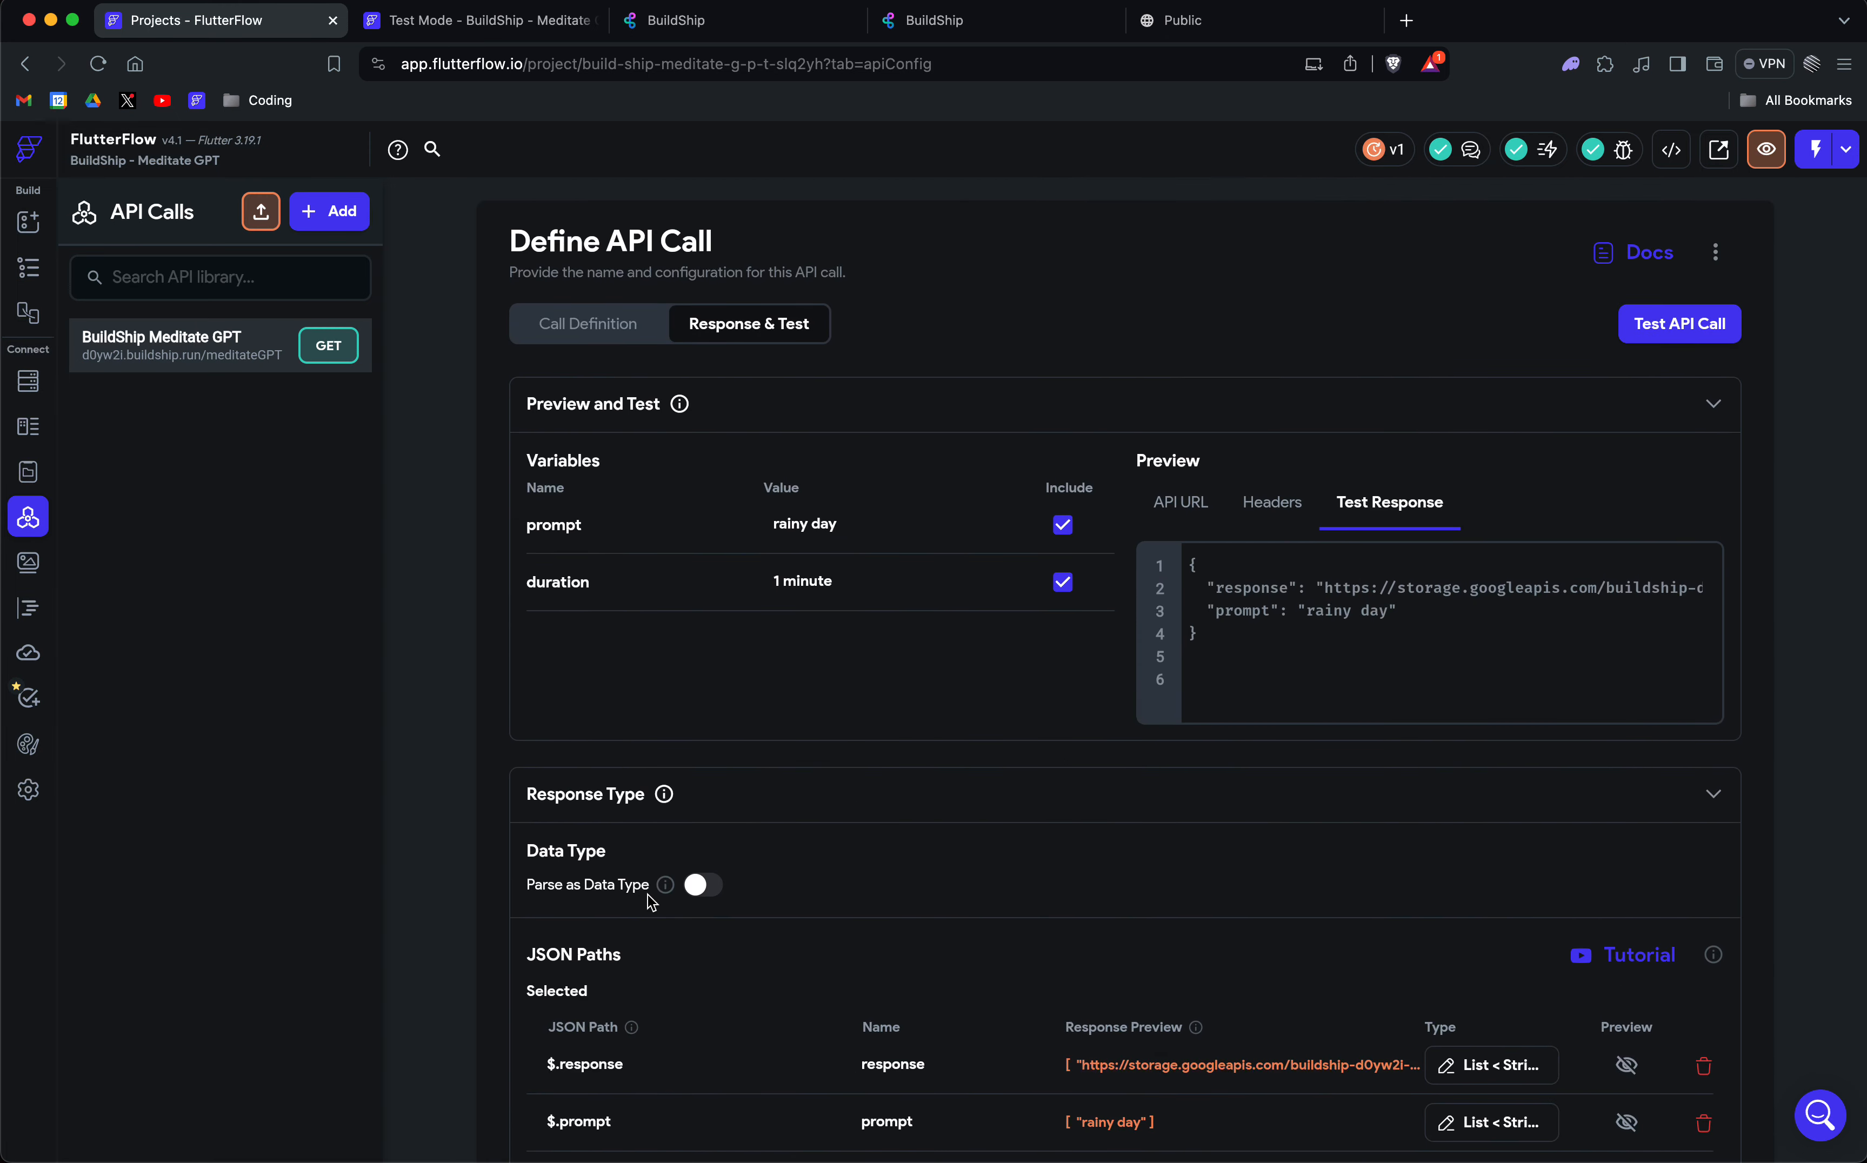
scroll(647, 894, down, 7)
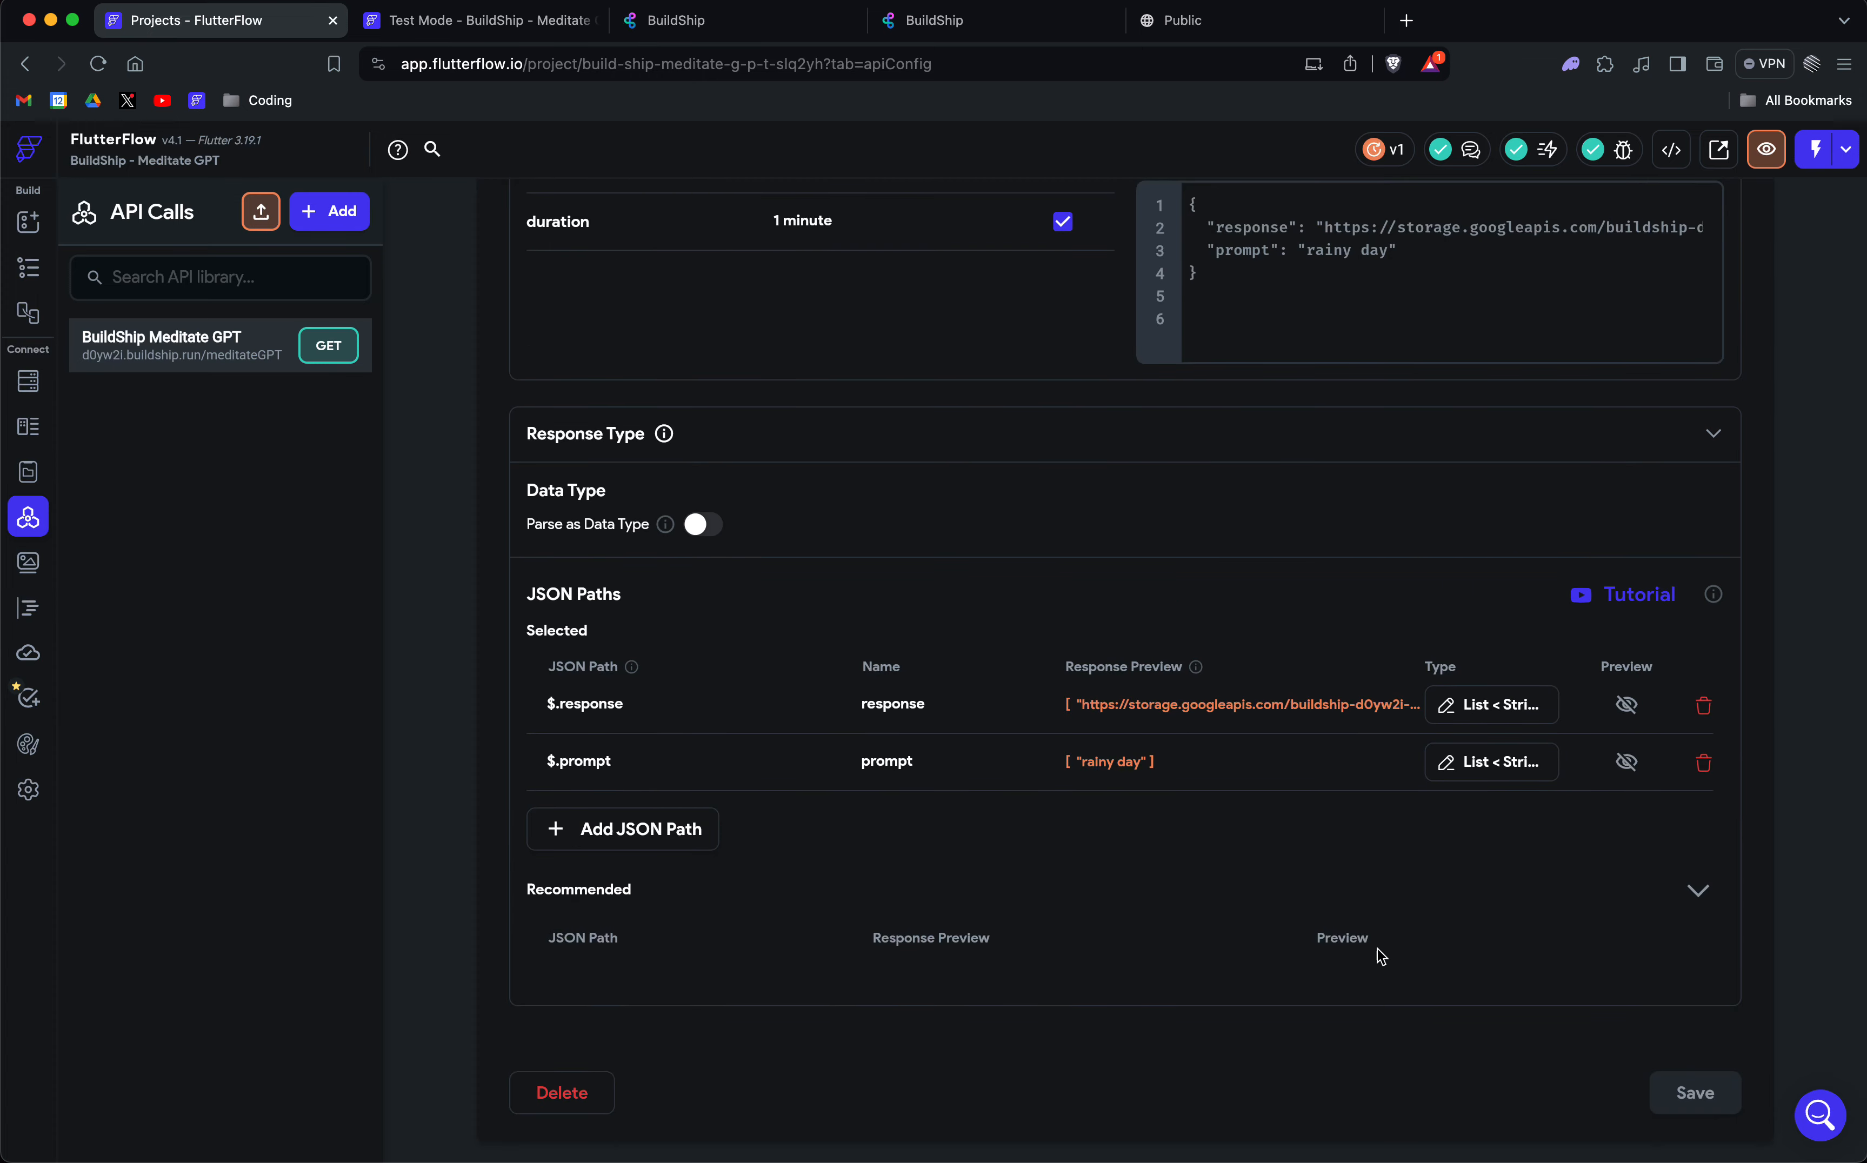
click(1703, 892)
click(1693, 958)
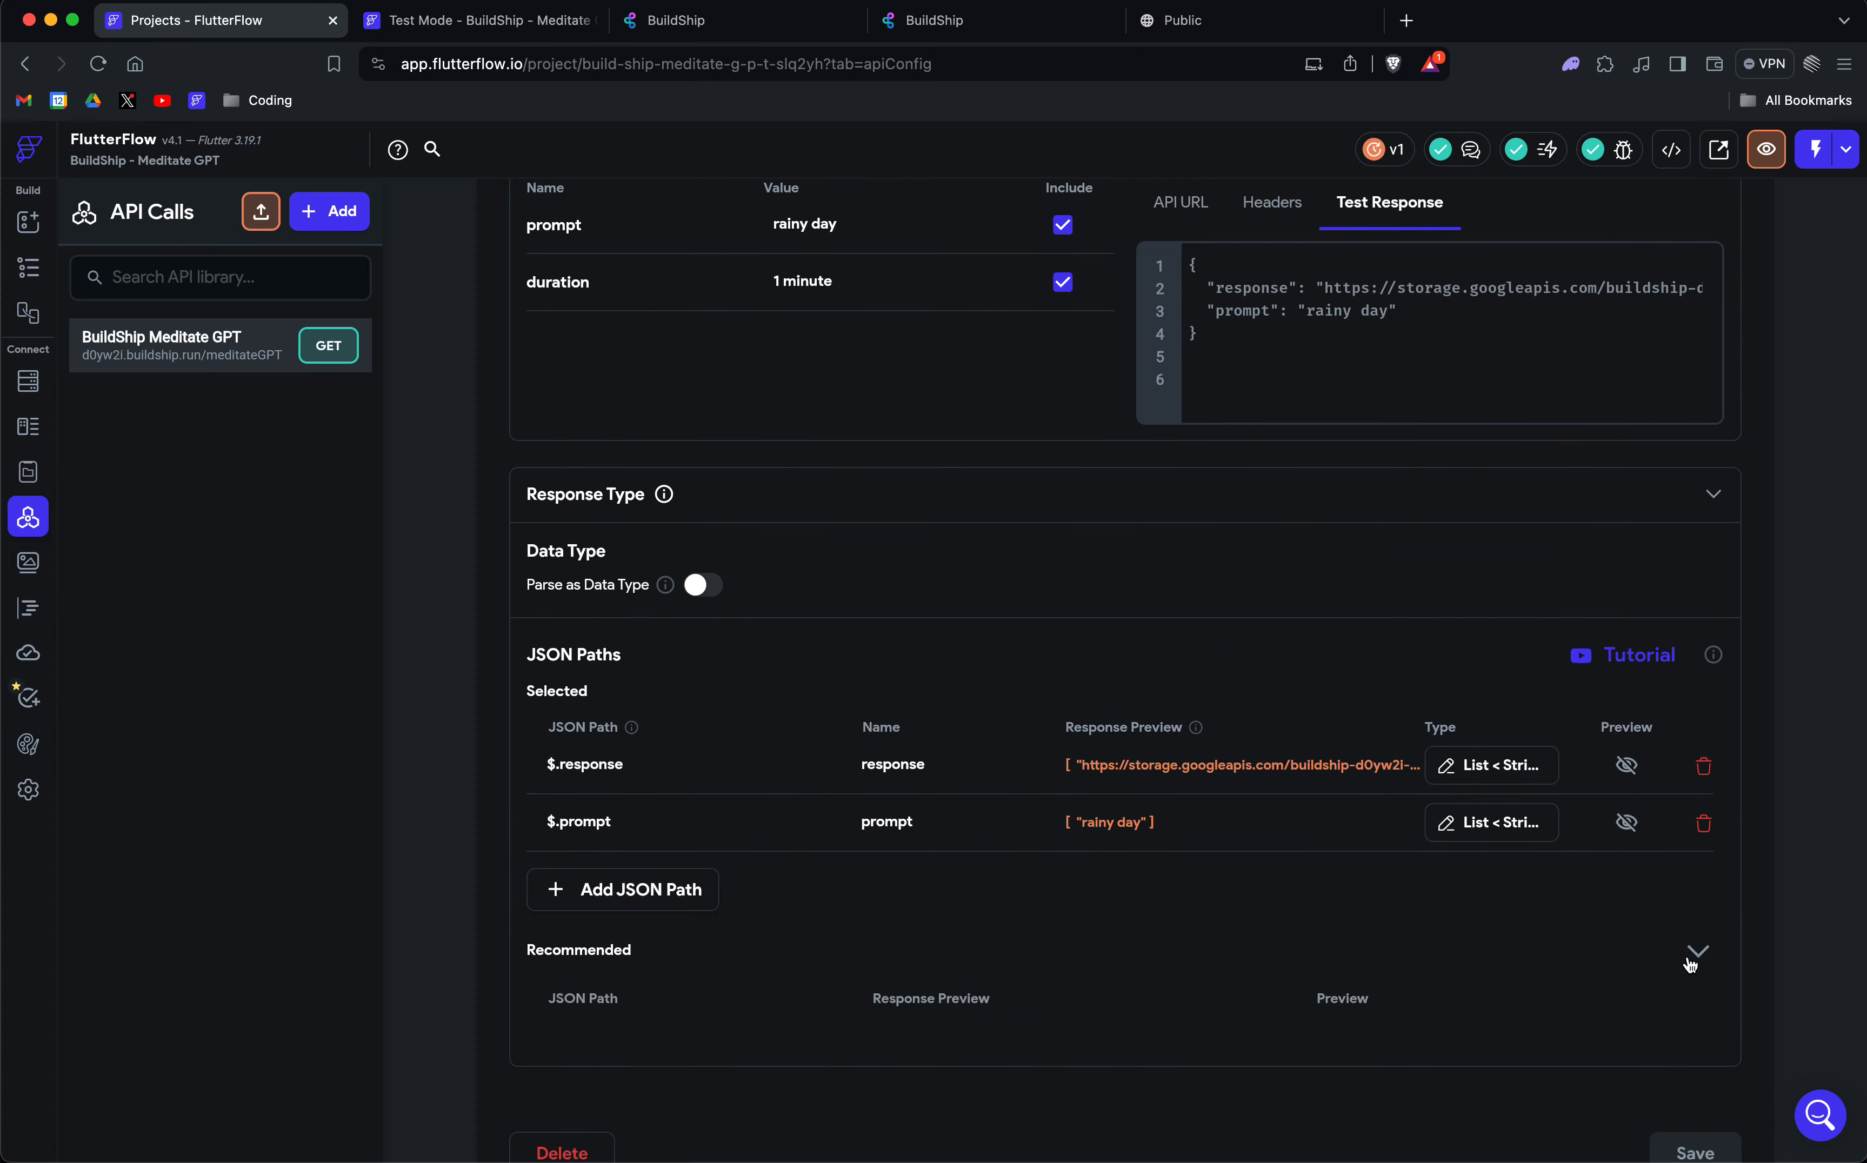
Rerun the API call test with prompt rainy day and duration 1 minute, and review its response and JSON paths.
scroll(1691, 965, down, 1)
scroll(1691, 964, up, 5)
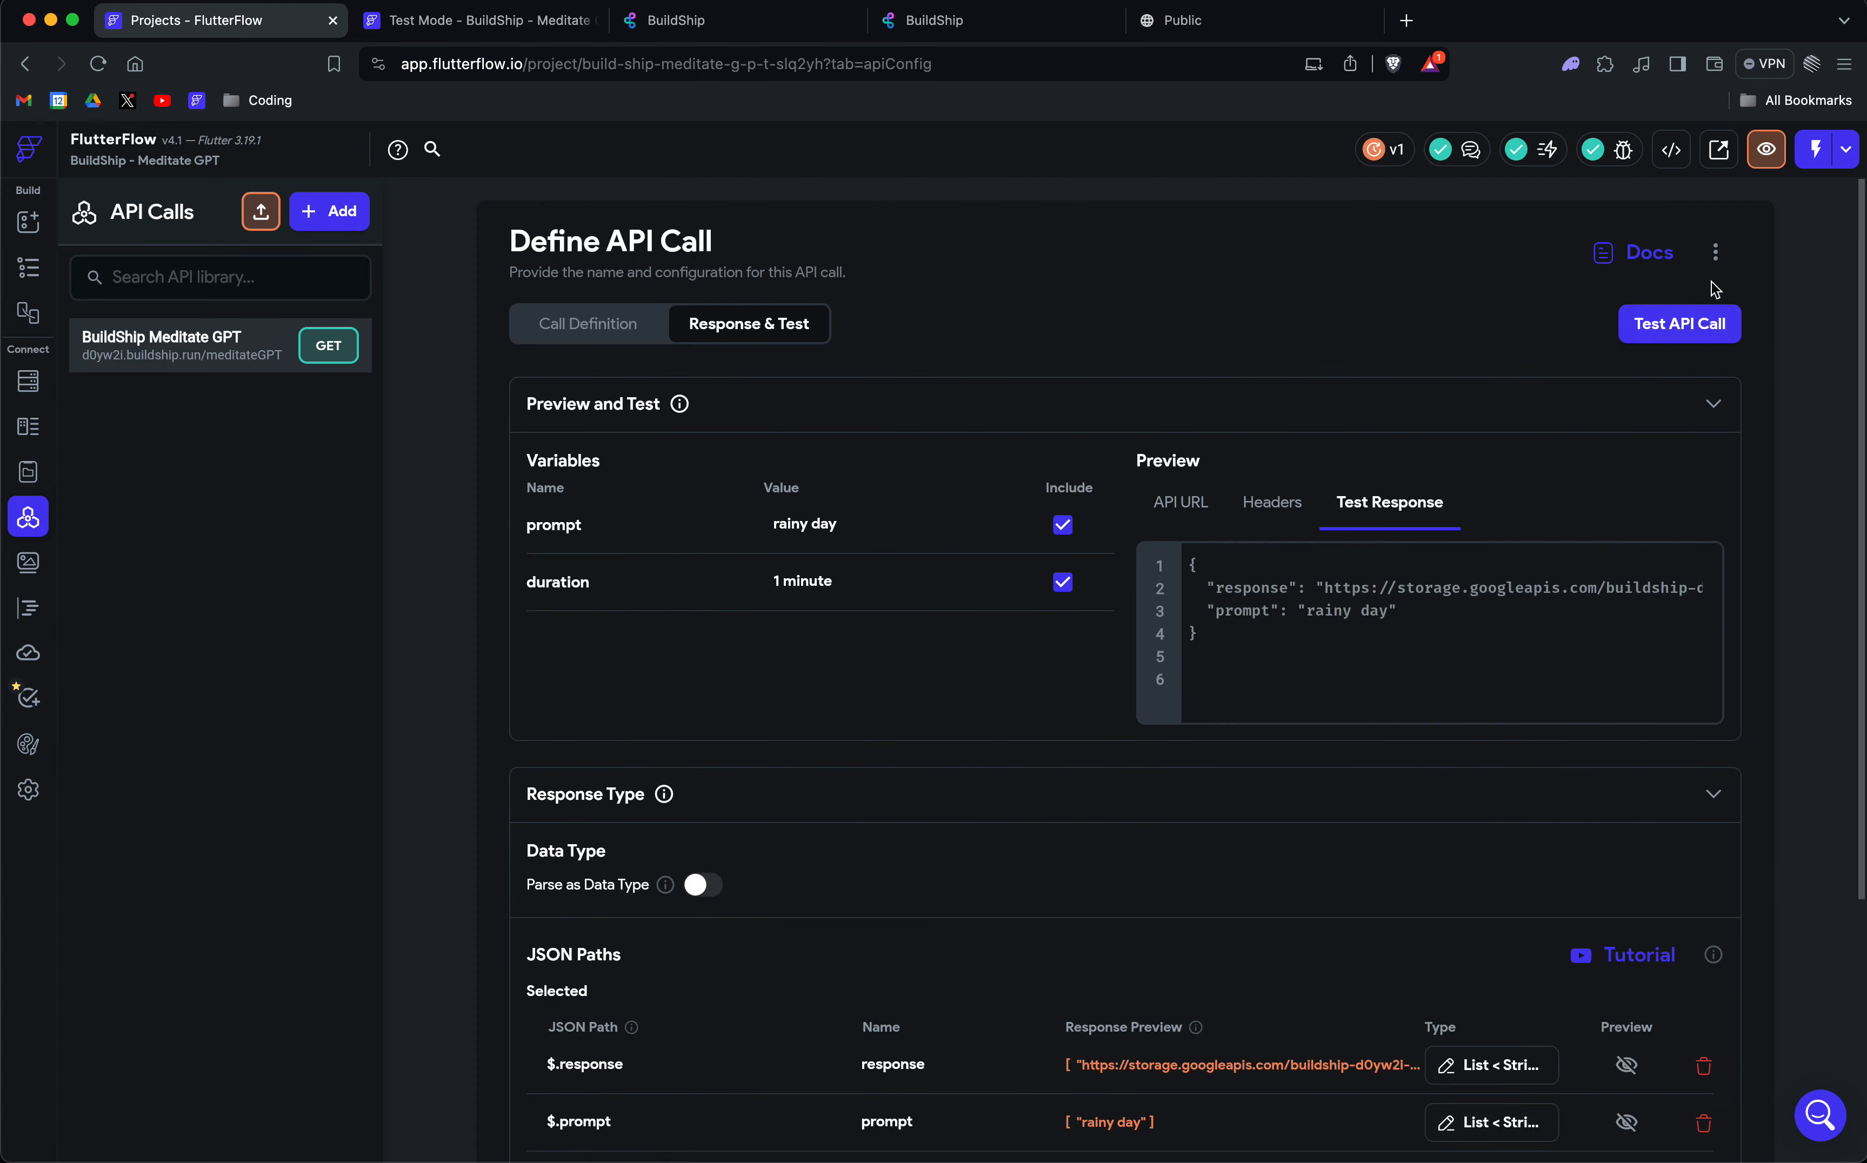
click(1663, 325)
scroll(1690, 705, down, 5)
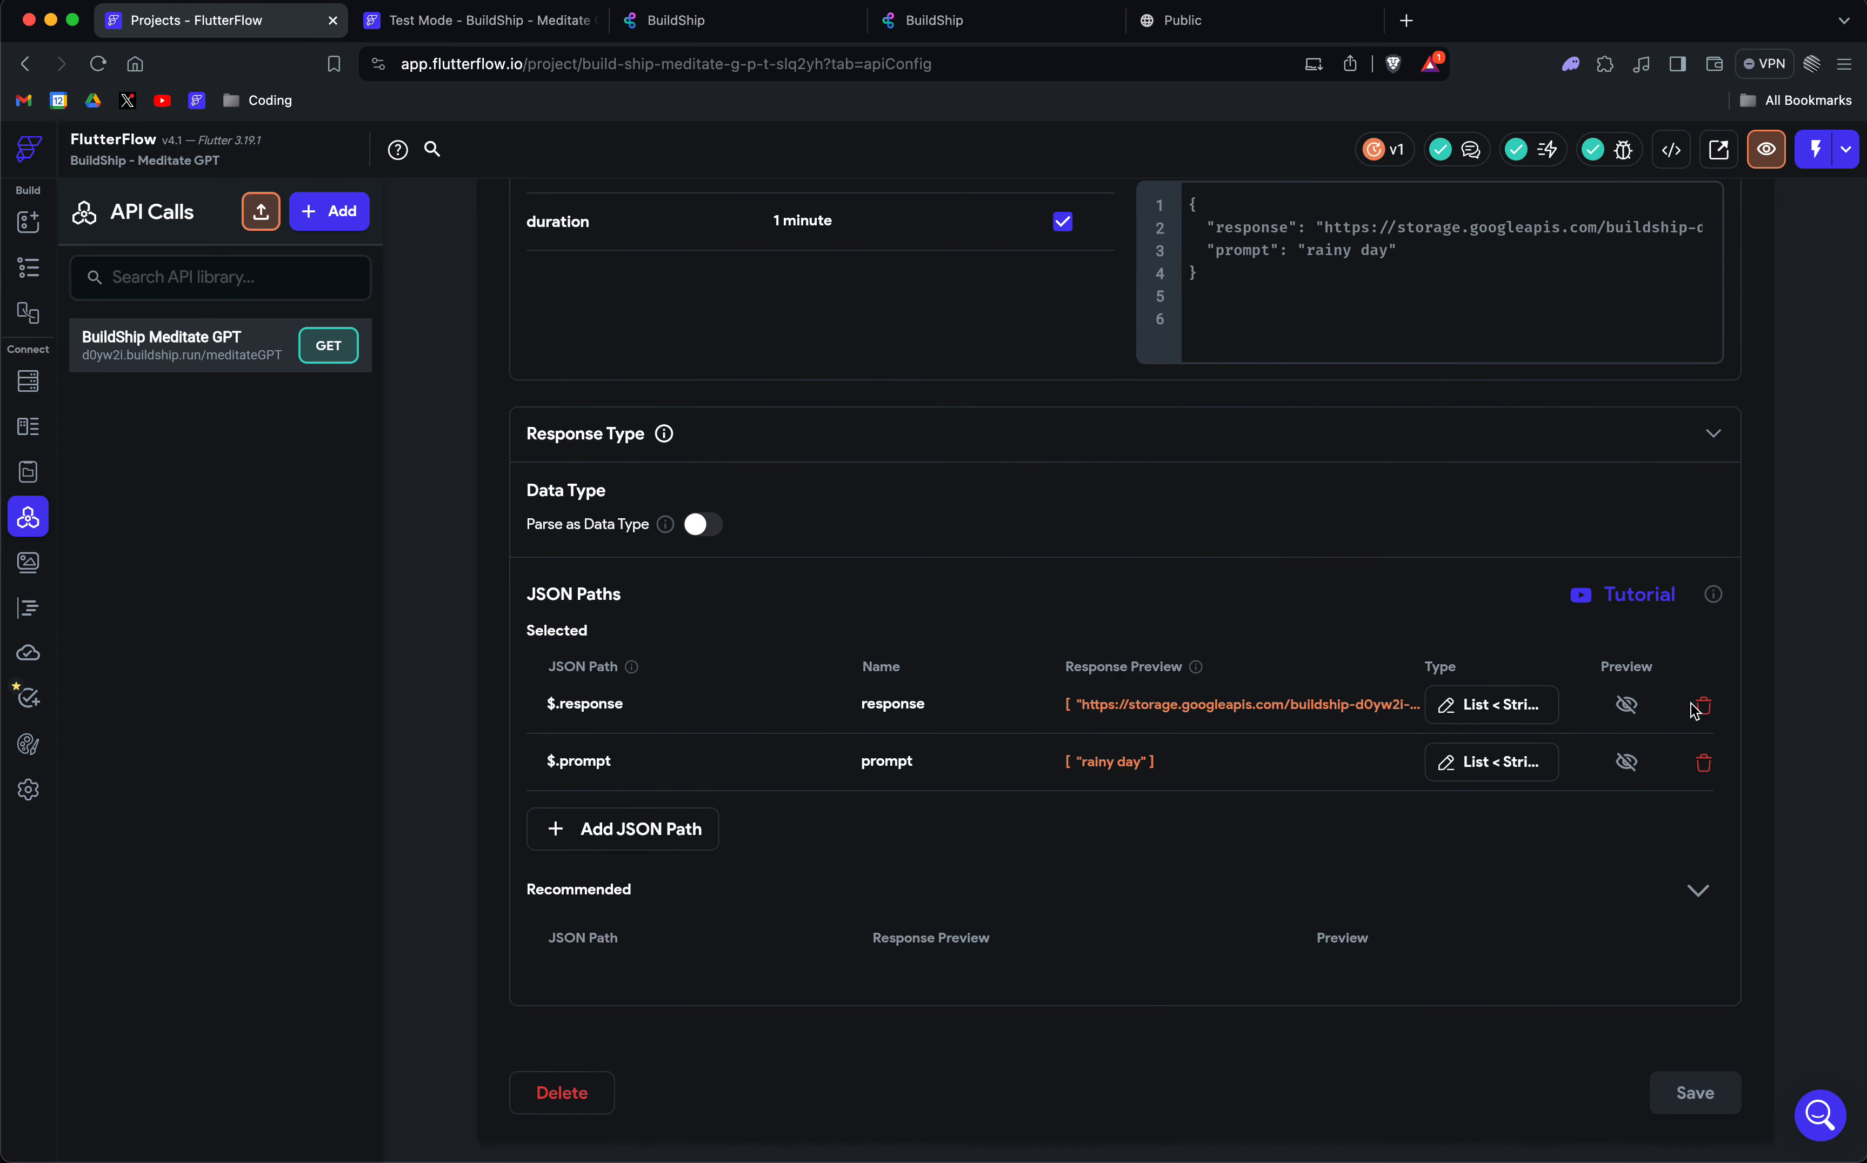
scroll(1694, 710, up, 5)
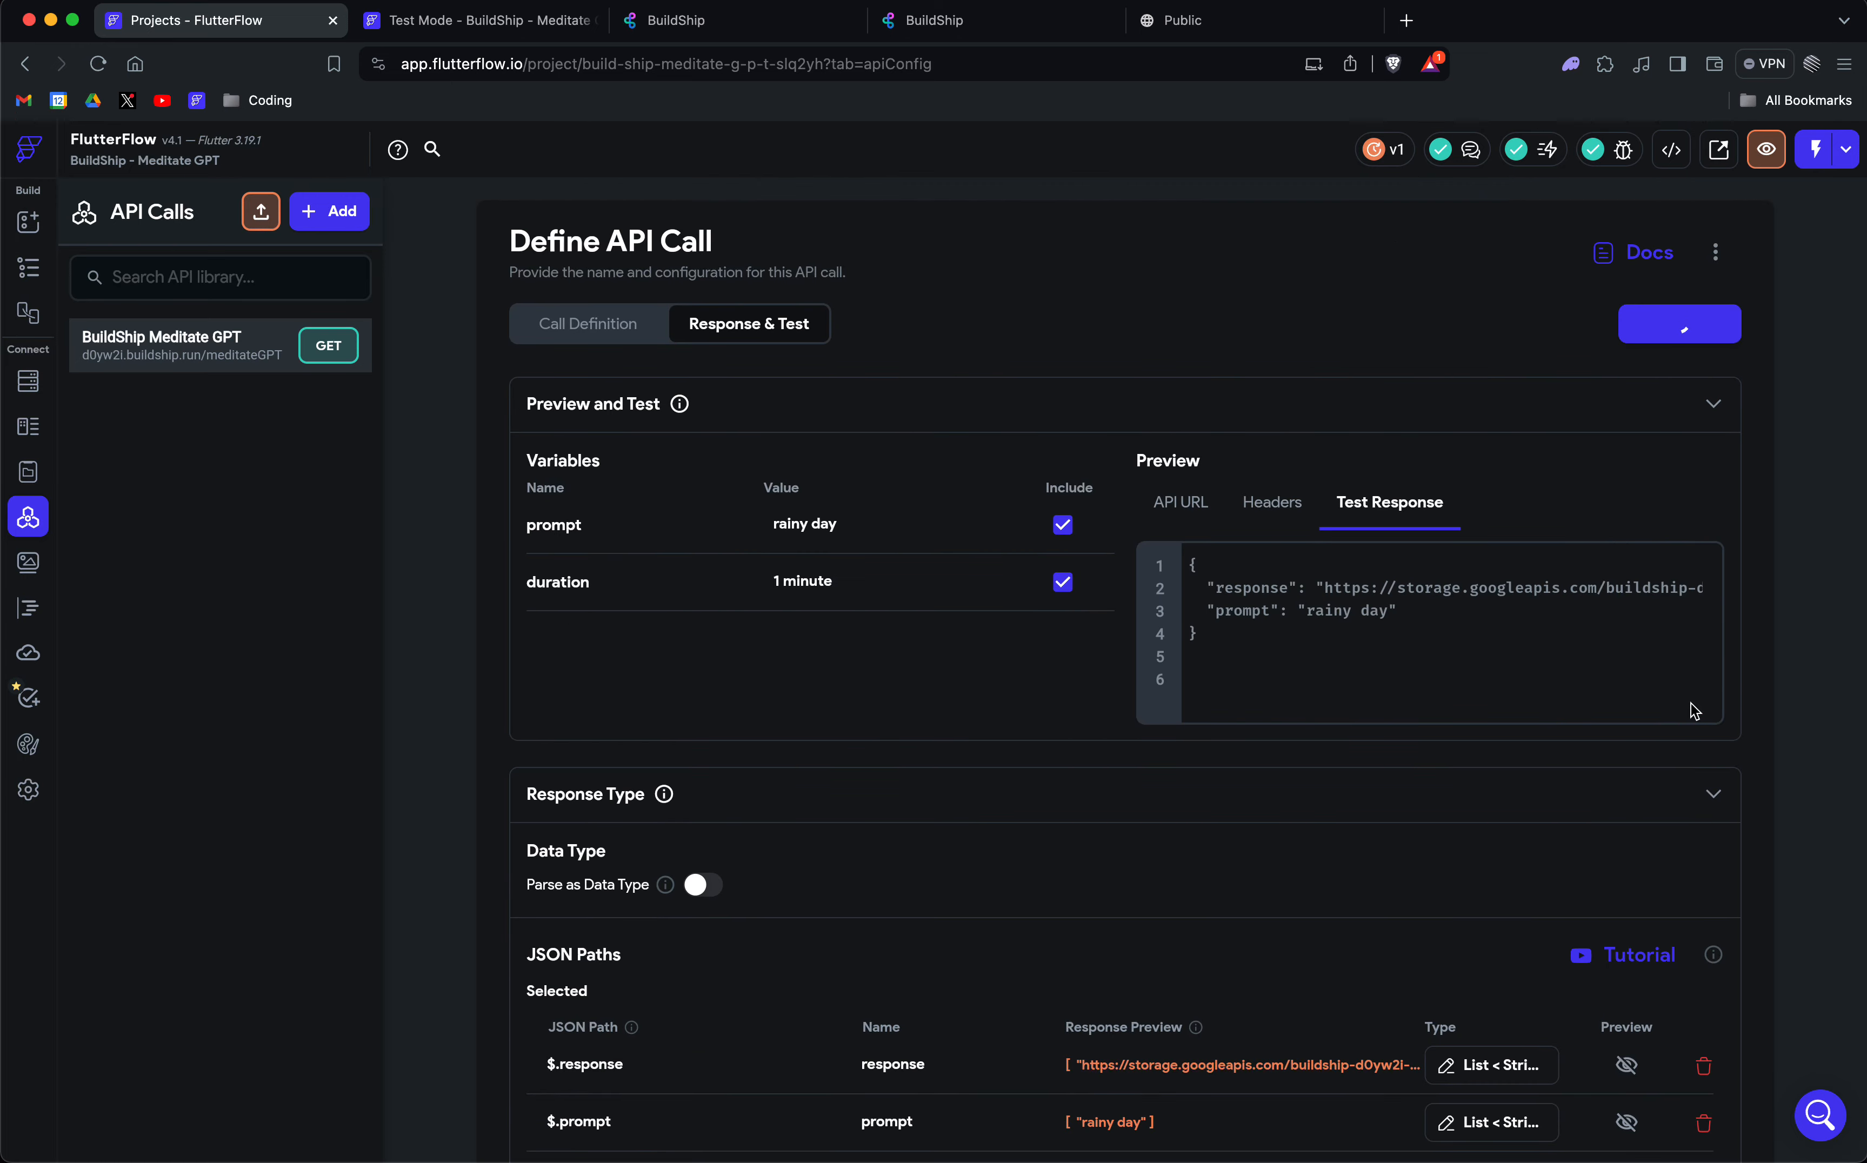
scroll(1690, 703, down, 5)
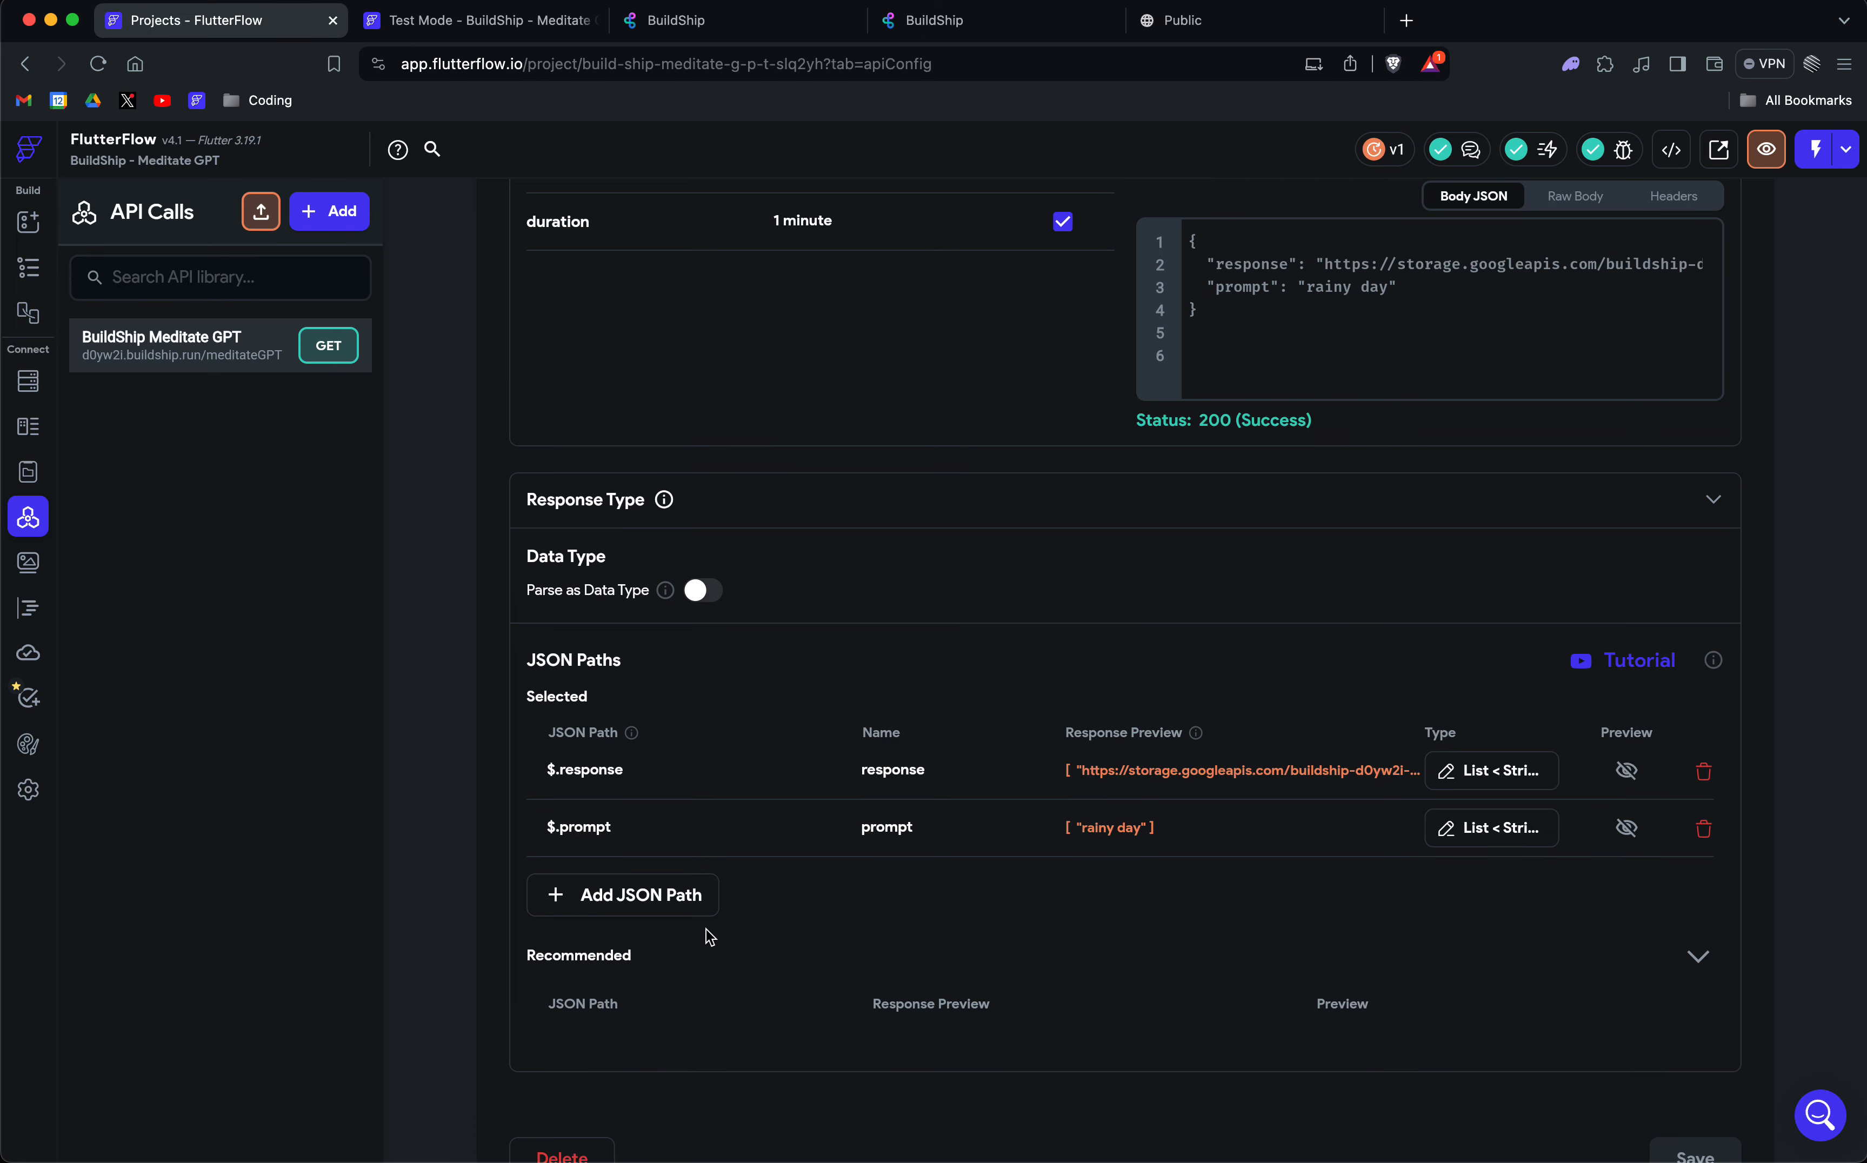
scroll(701, 973, down, 1)
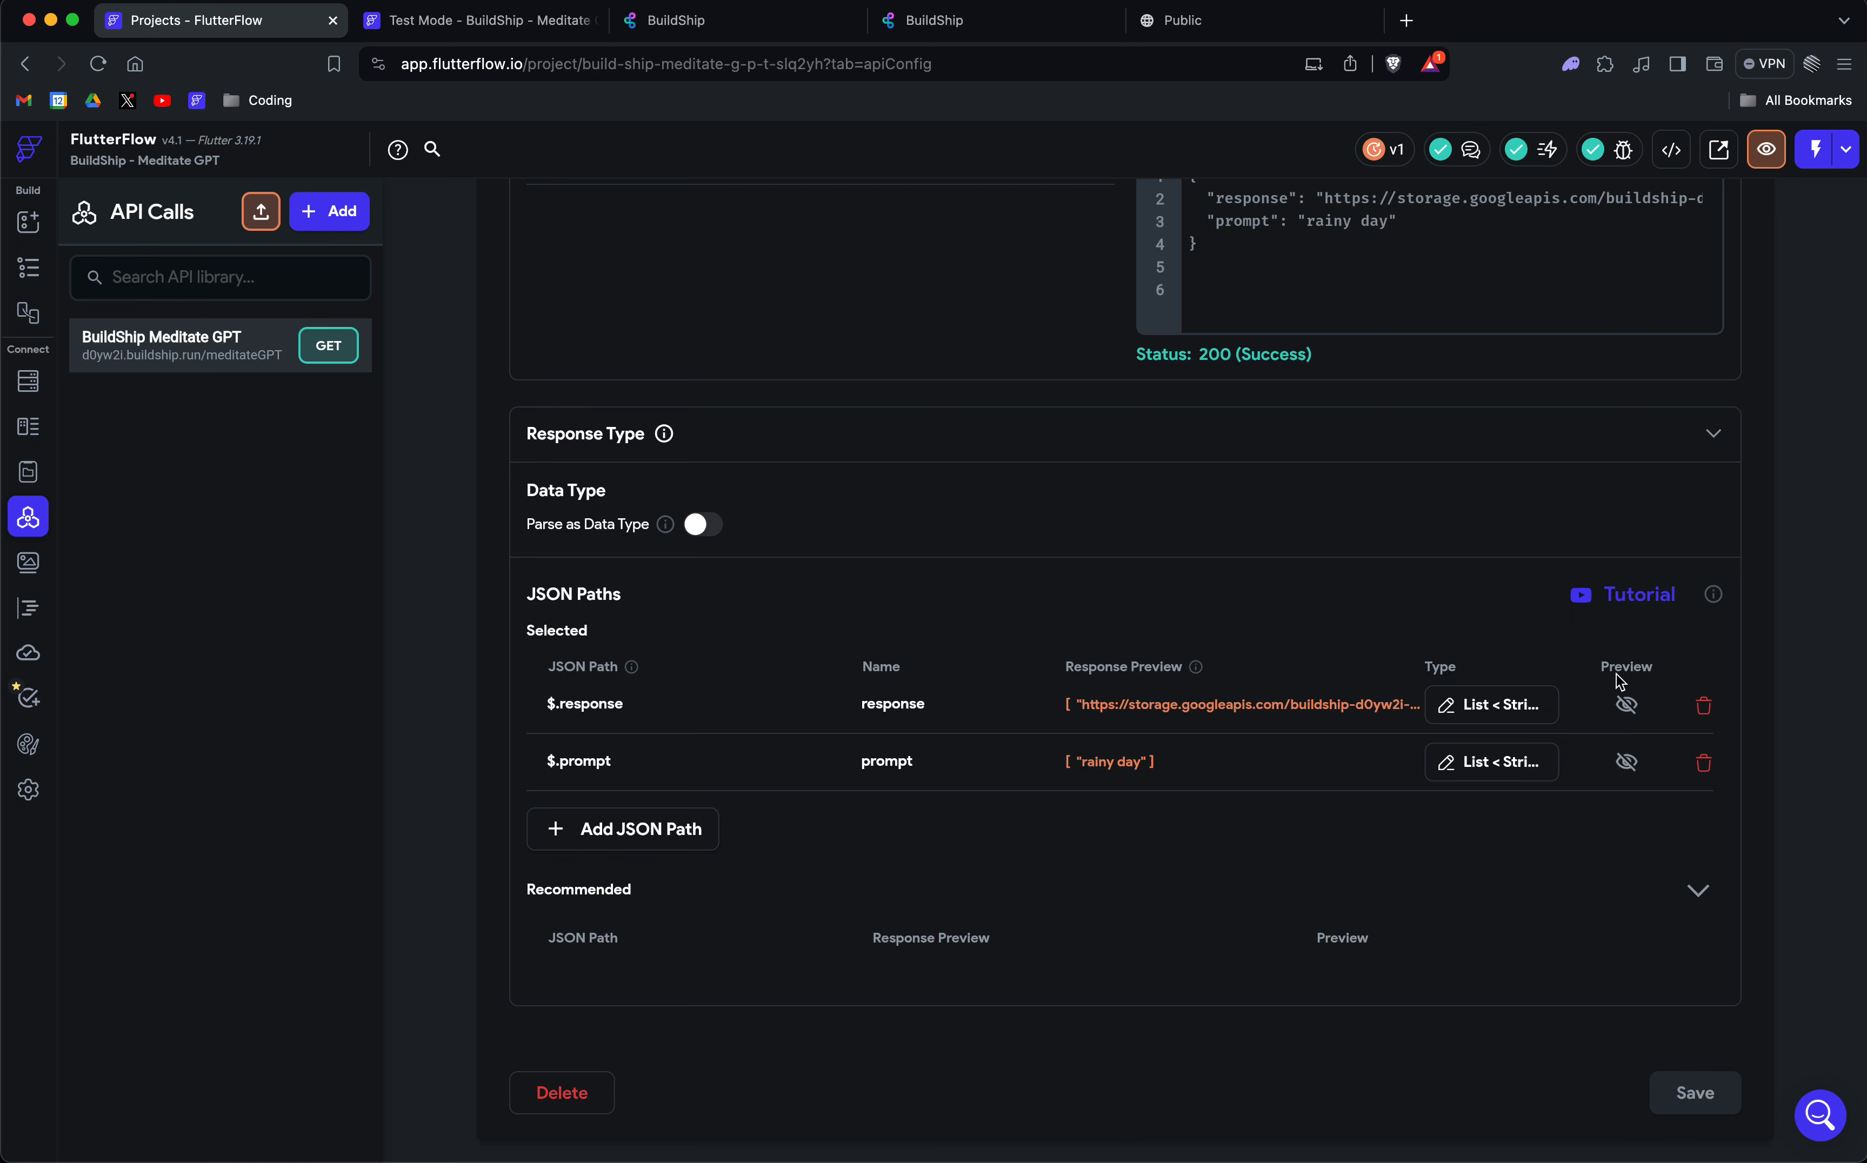
Delete the $.prompt and $.response paths from the selected JSON paths.
click(1702, 764)
click(999, 677)
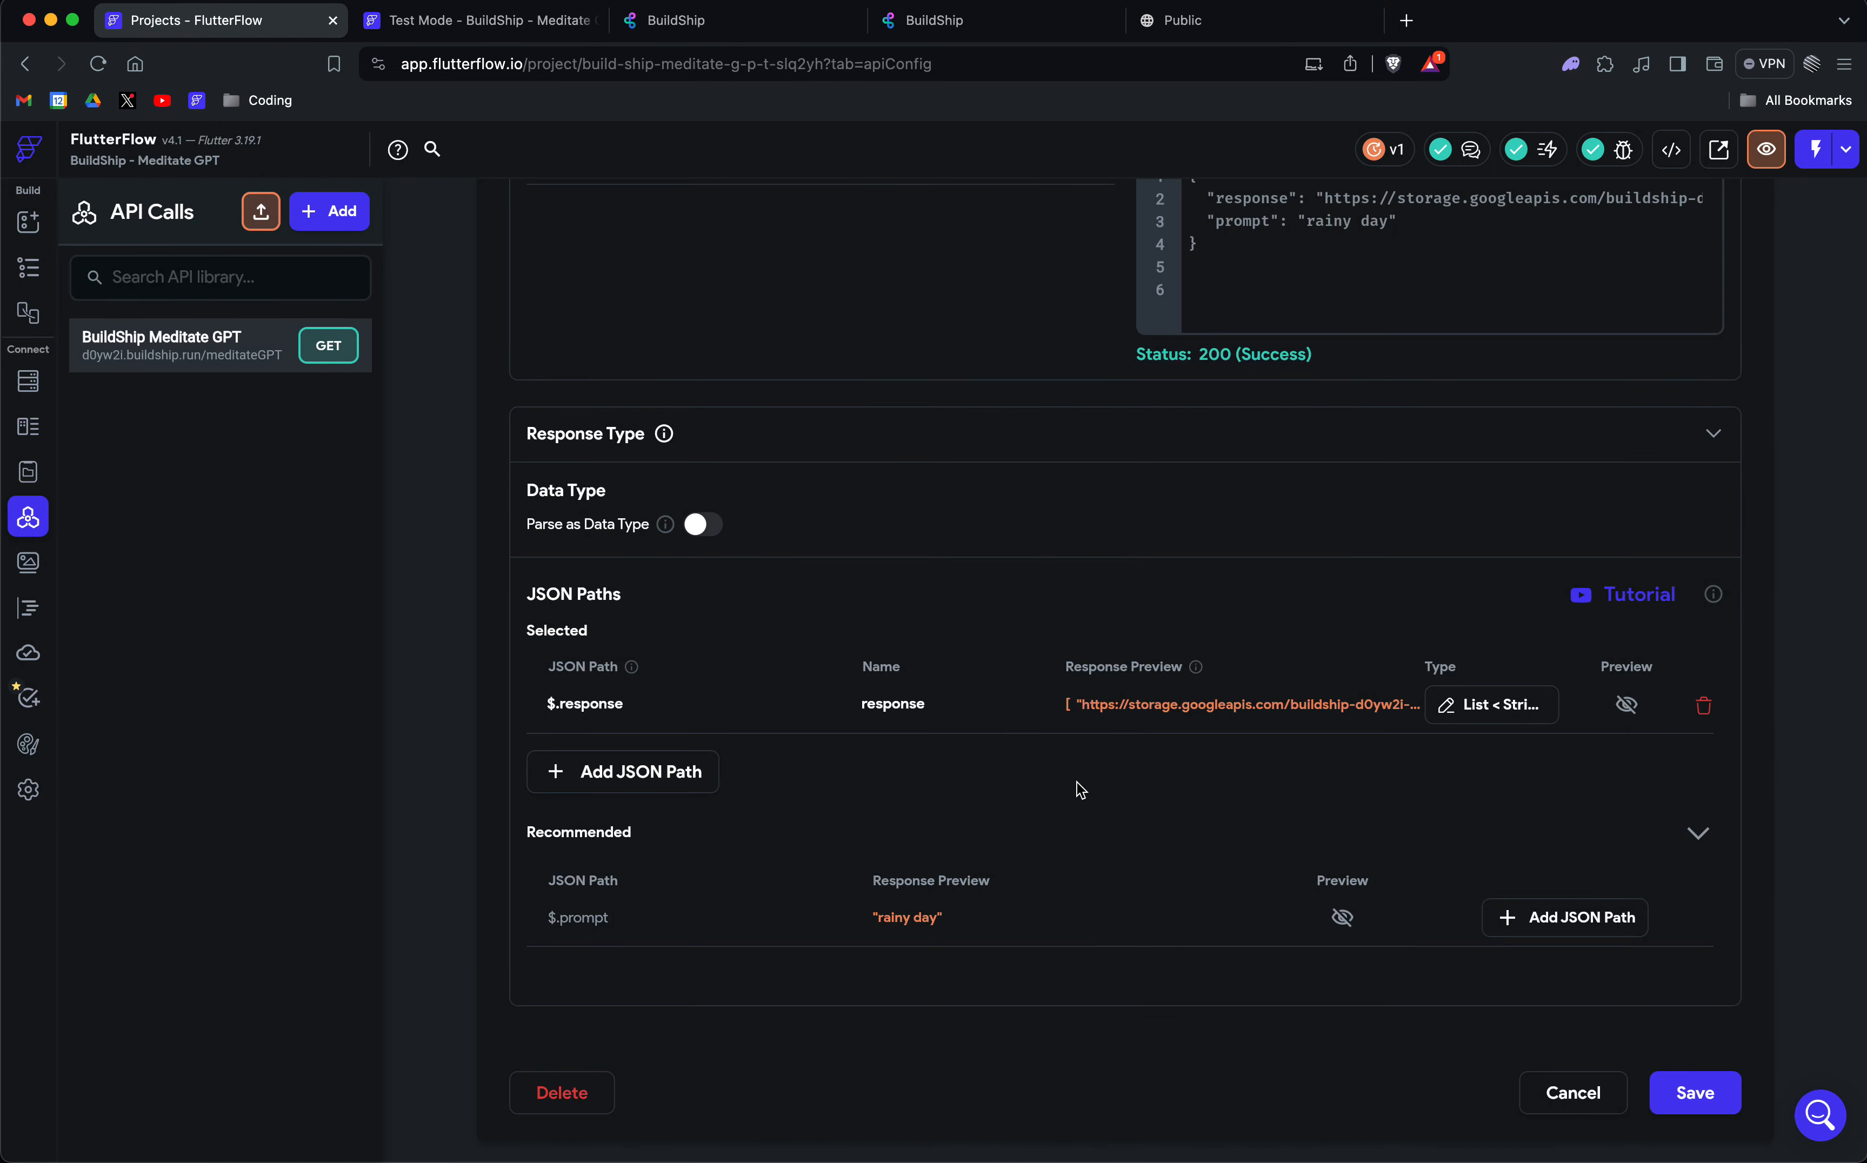
click(1704, 706)
click(992, 677)
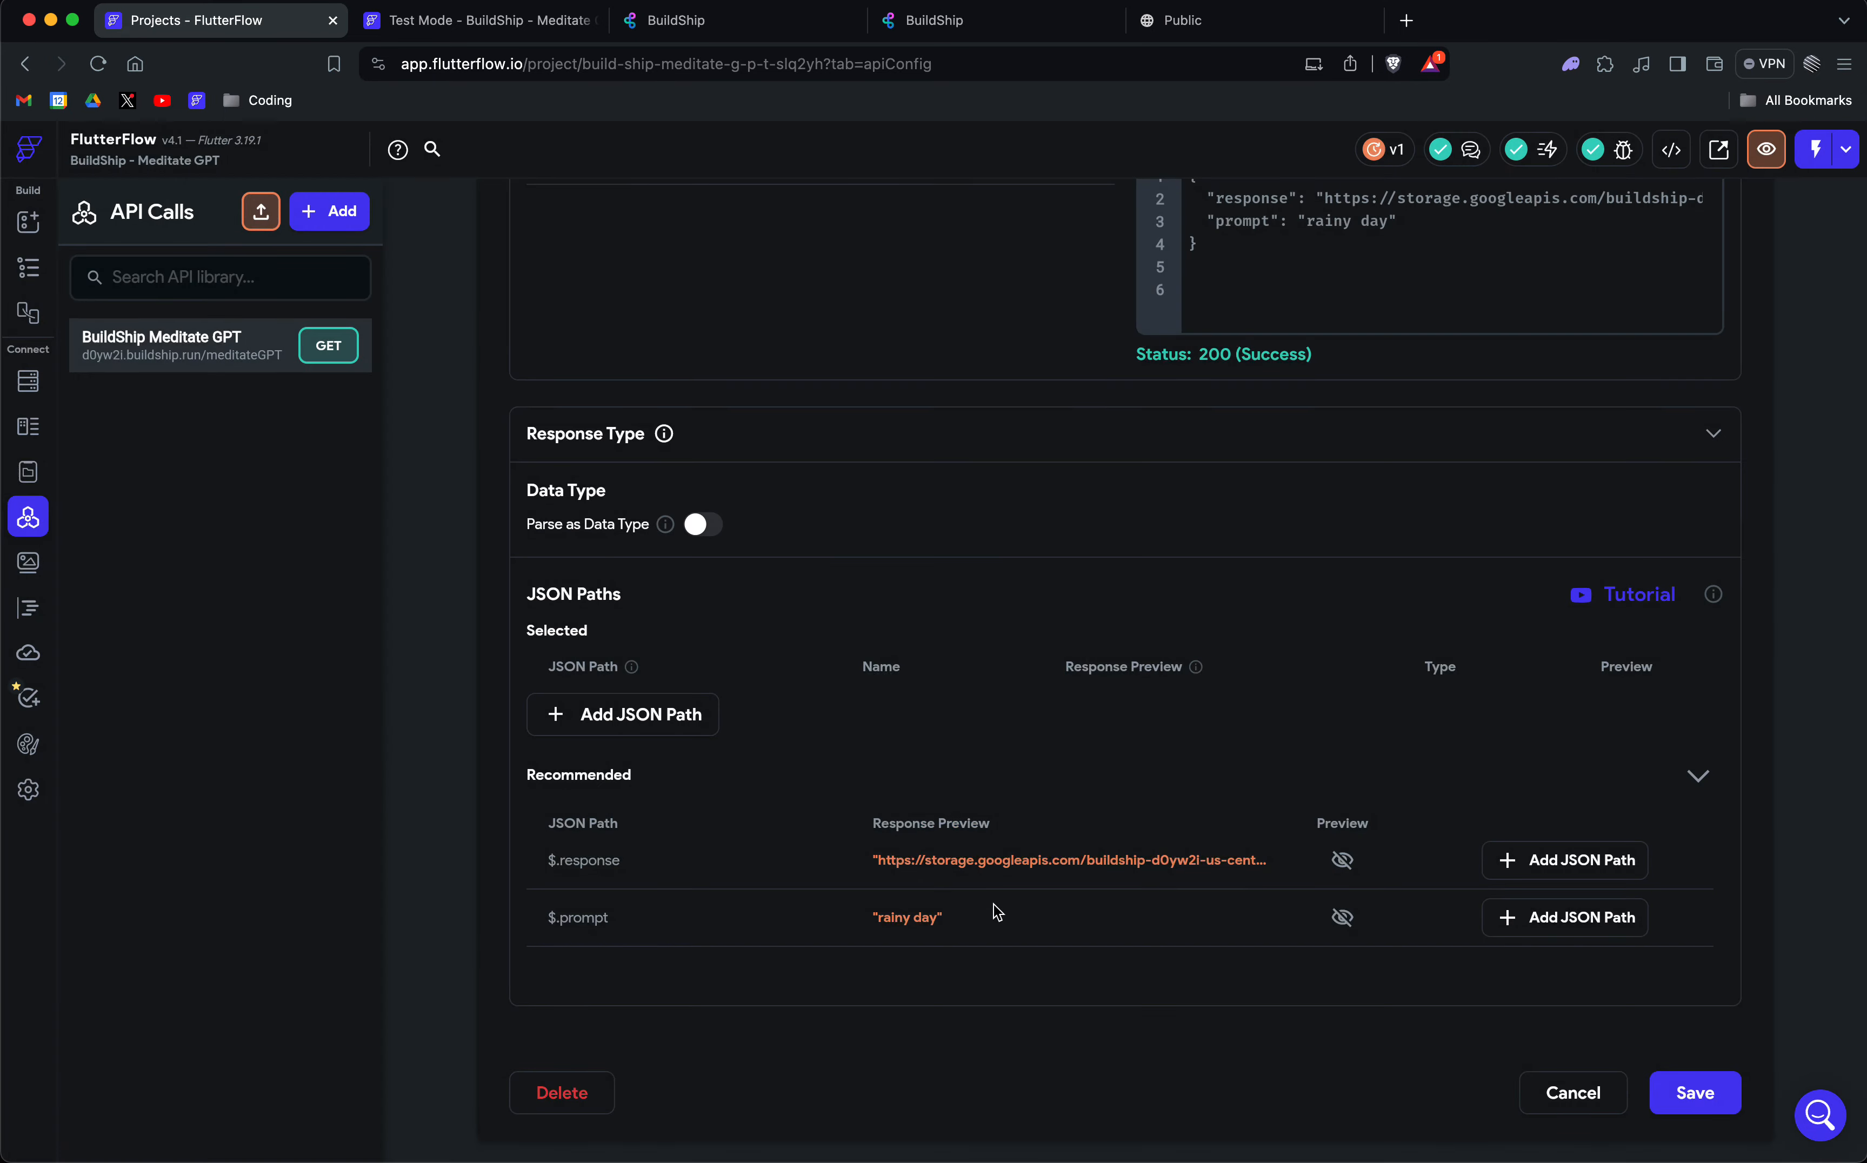
Add the recommended $.response and $.prompt JSON paths, naming them response and prompt.
scroll(765, 756, up, 5)
scroll(1068, 740, down, 5)
click(1556, 861)
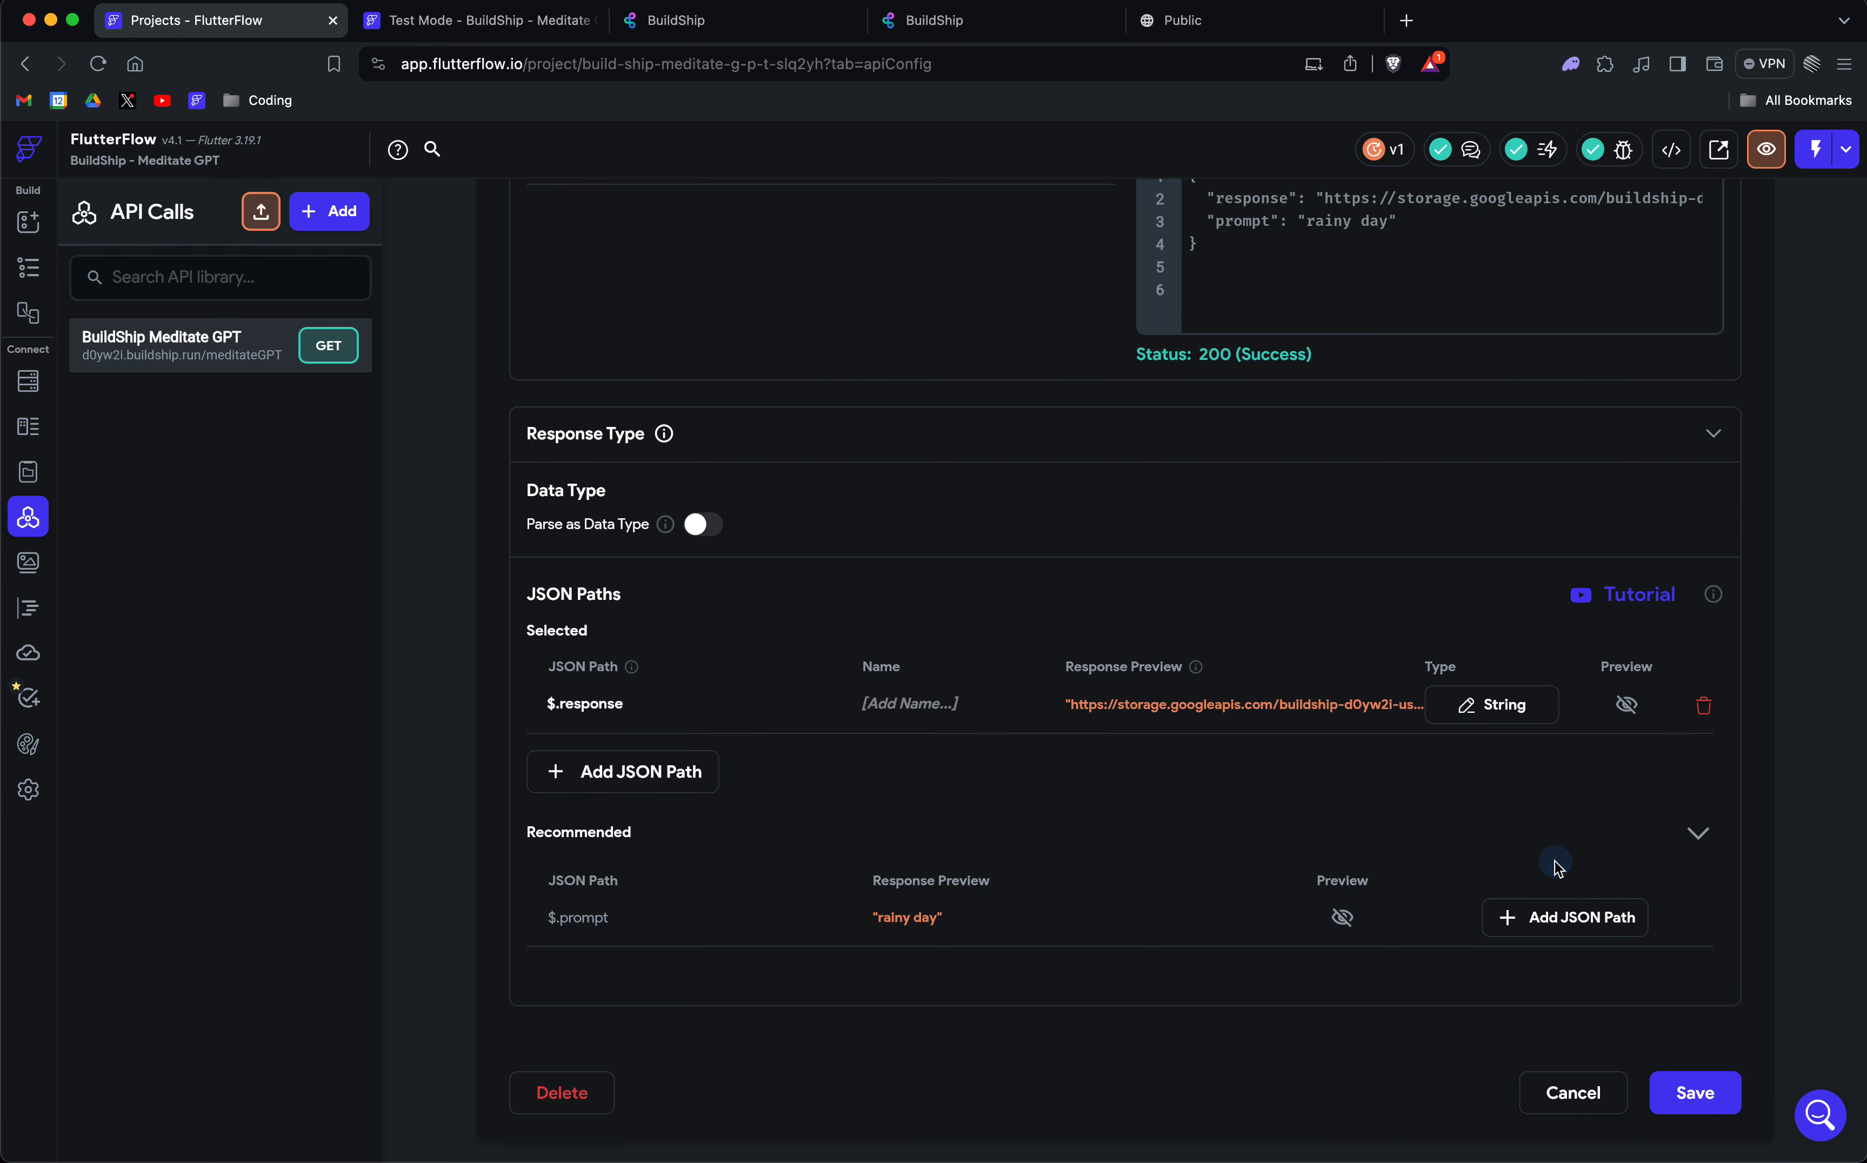
click(1558, 920)
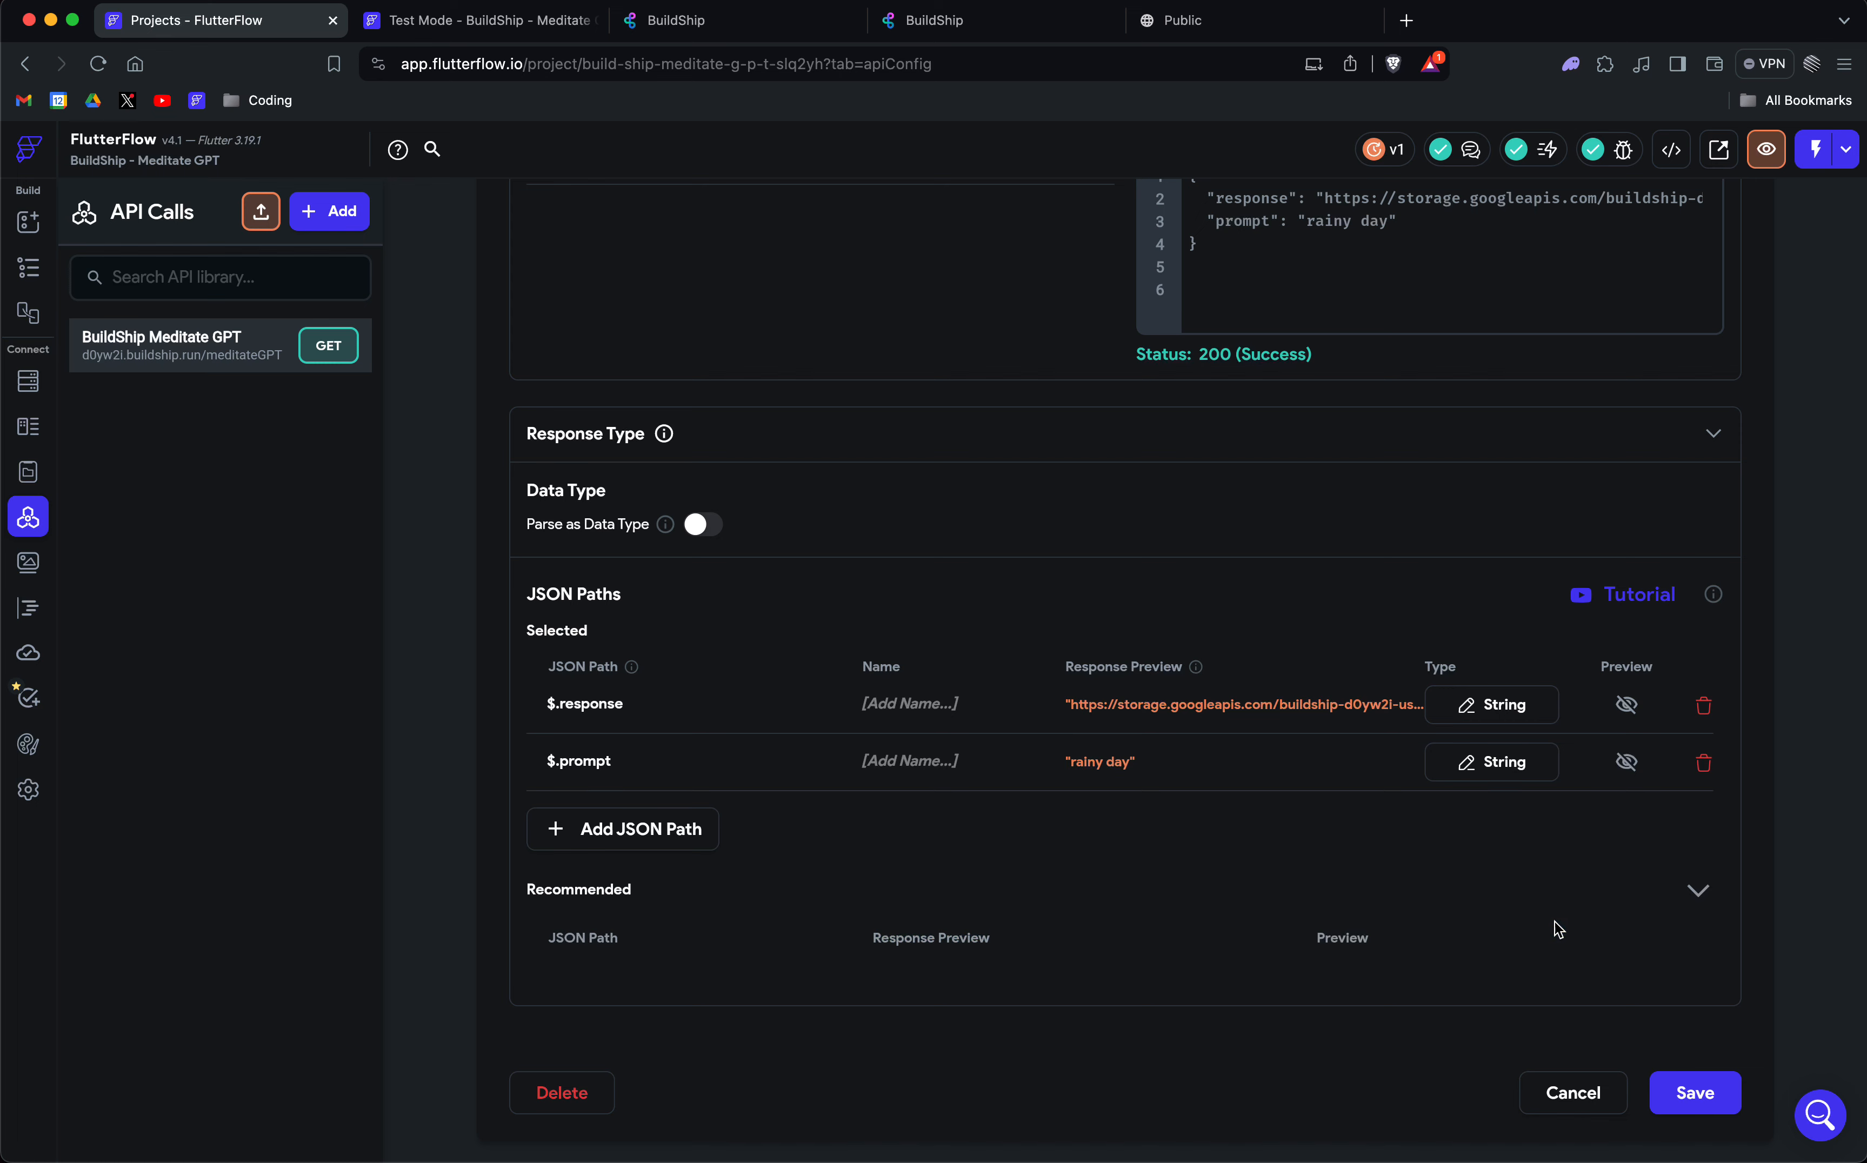
click(892, 704)
text(response)
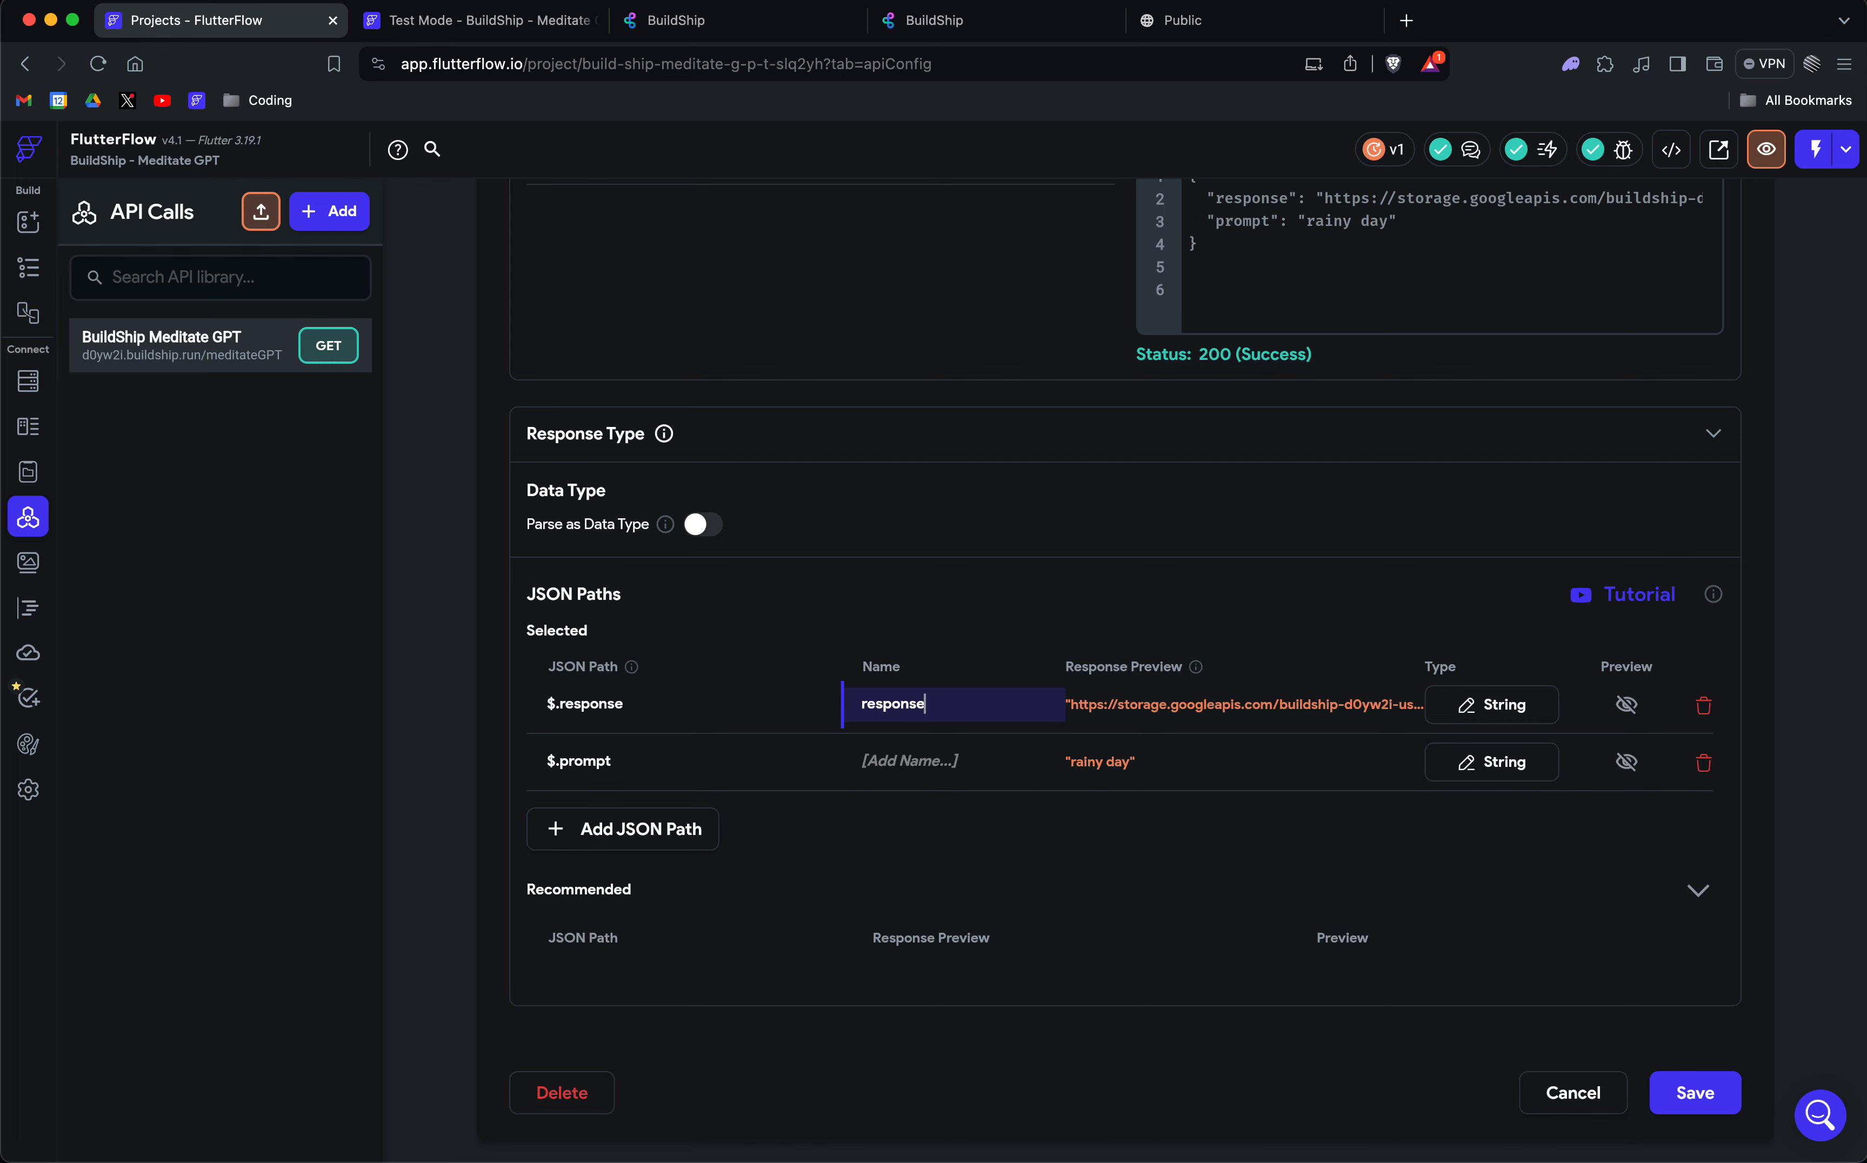
click(946, 763)
text(prompt)
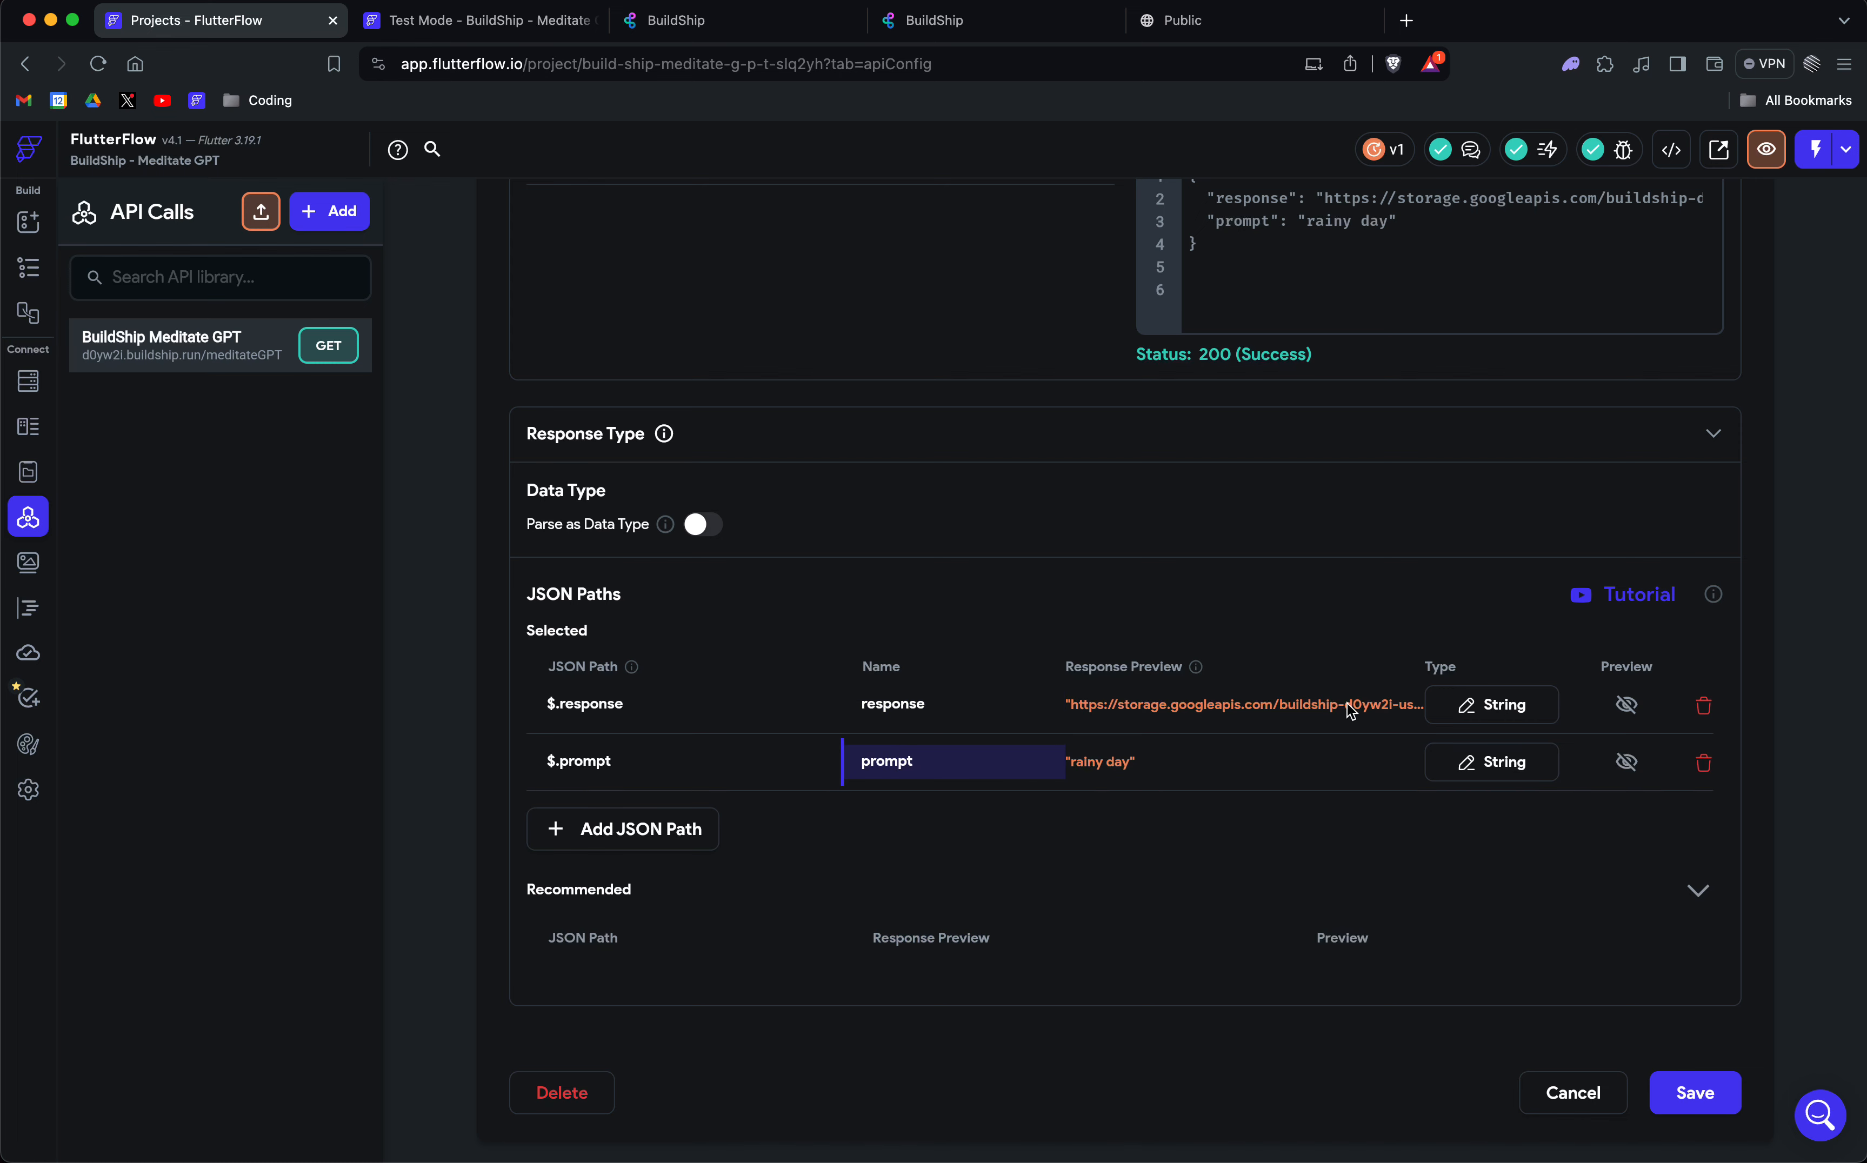
Change the type of both the response and prompt JSON paths to a list of strings.
click(1509, 702)
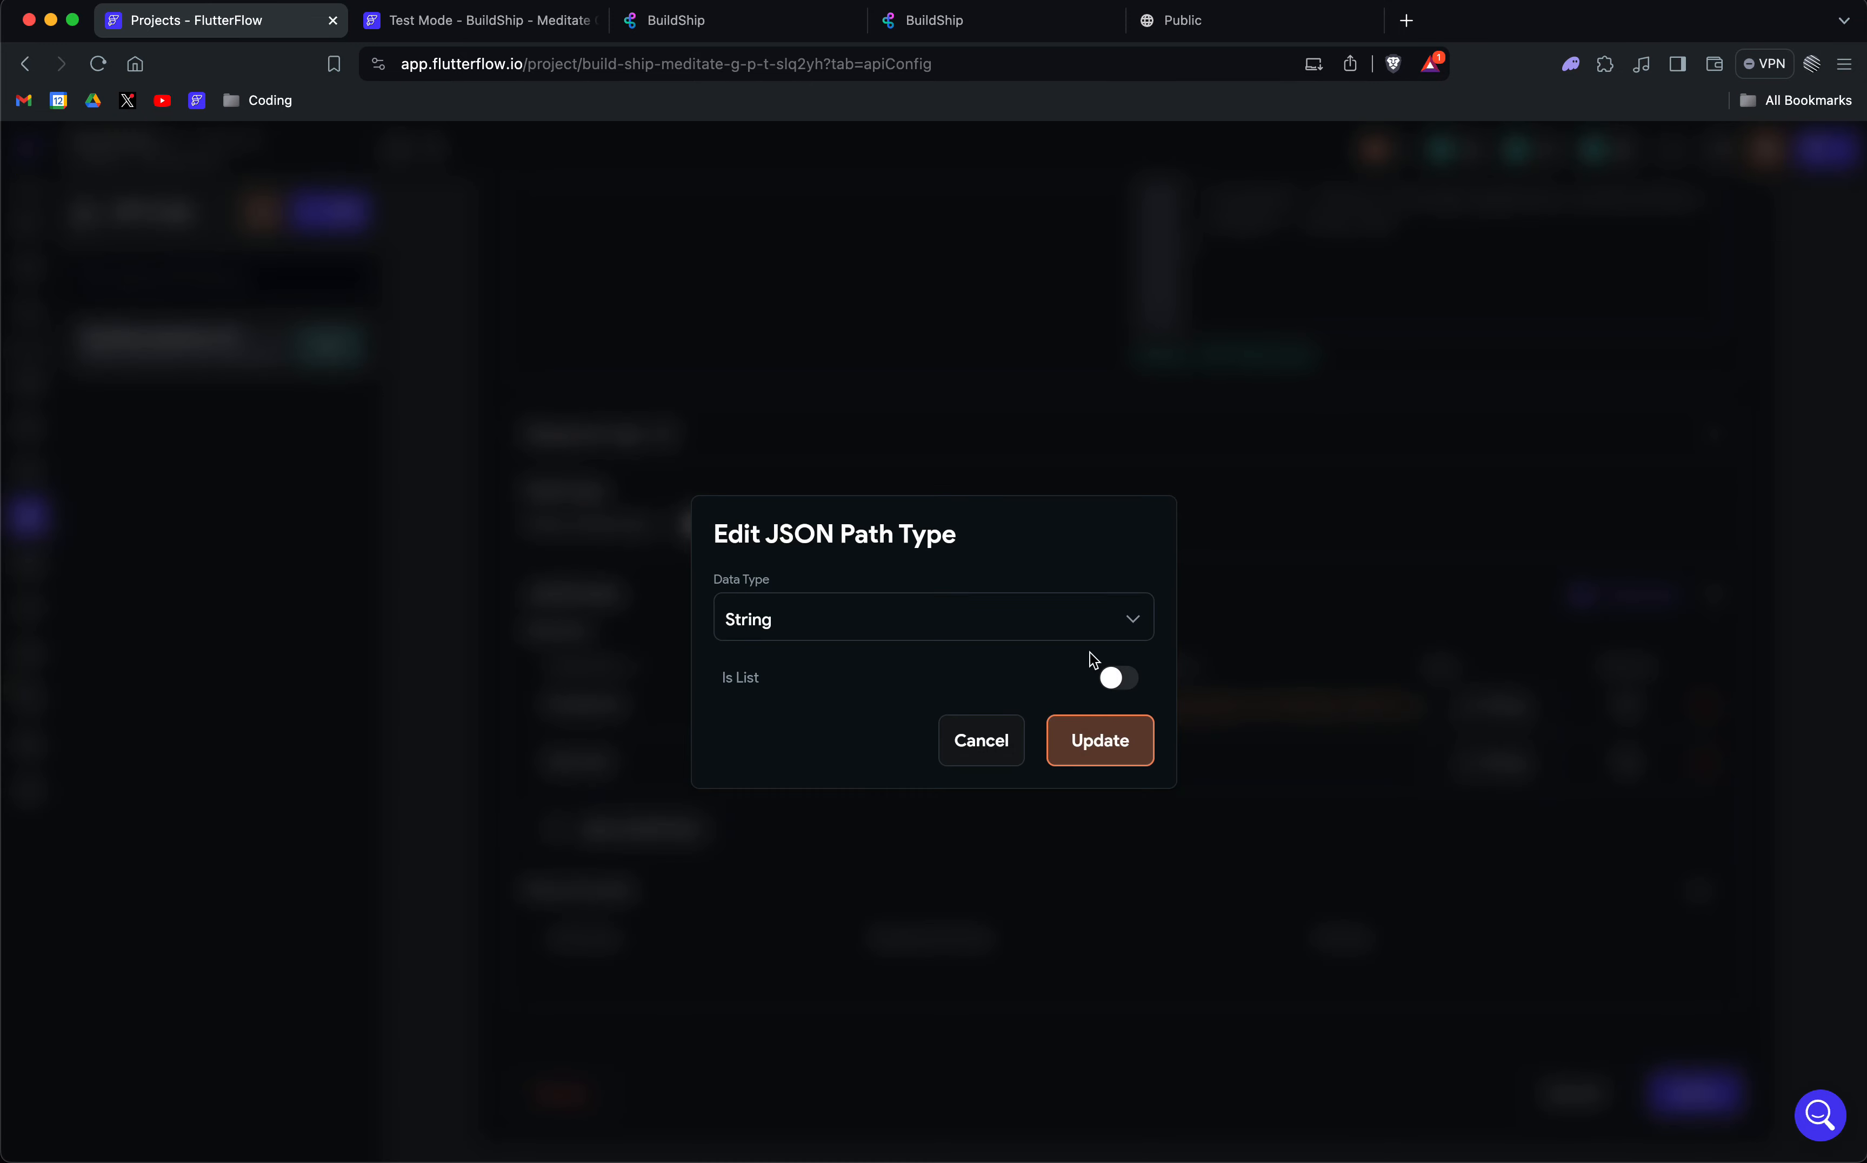
click(1117, 677)
click(1113, 738)
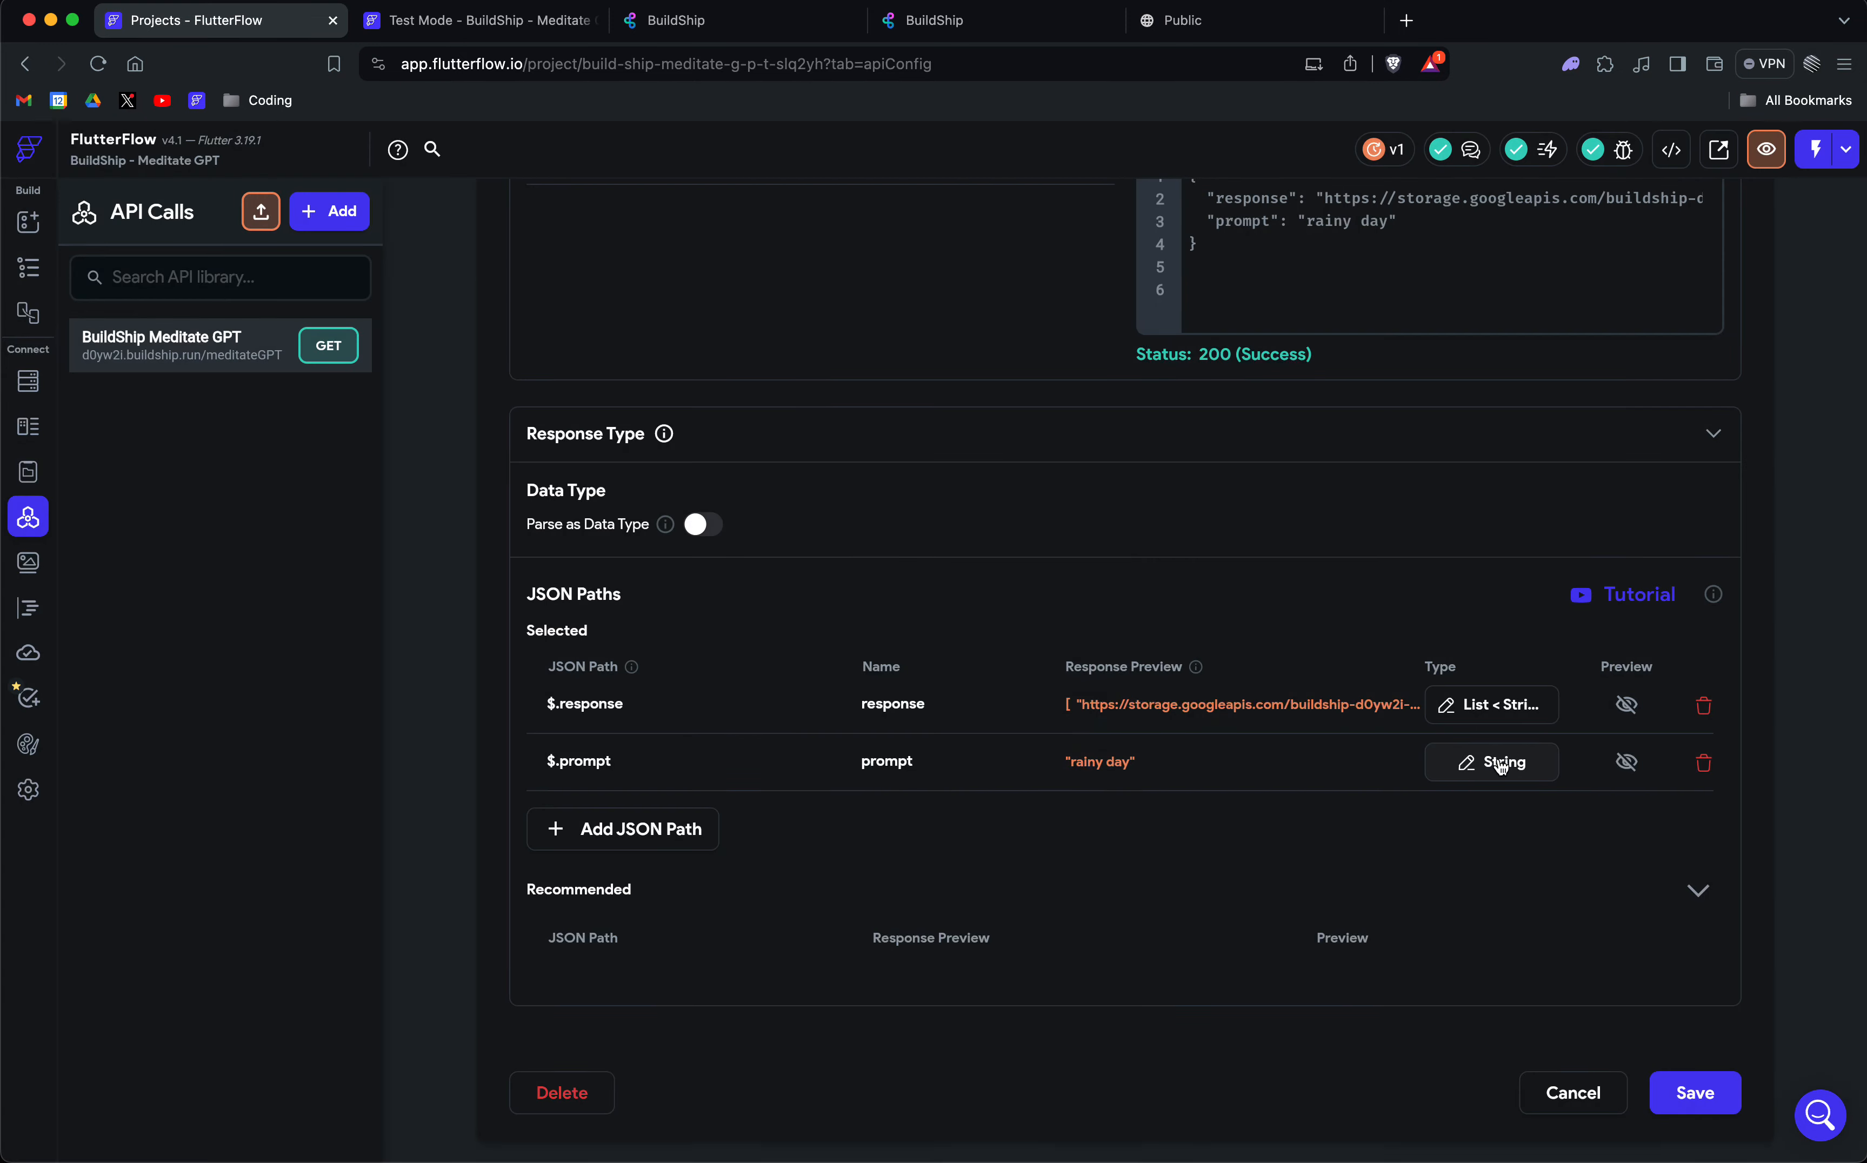
click(1492, 761)
click(1119, 676)
click(1124, 751)
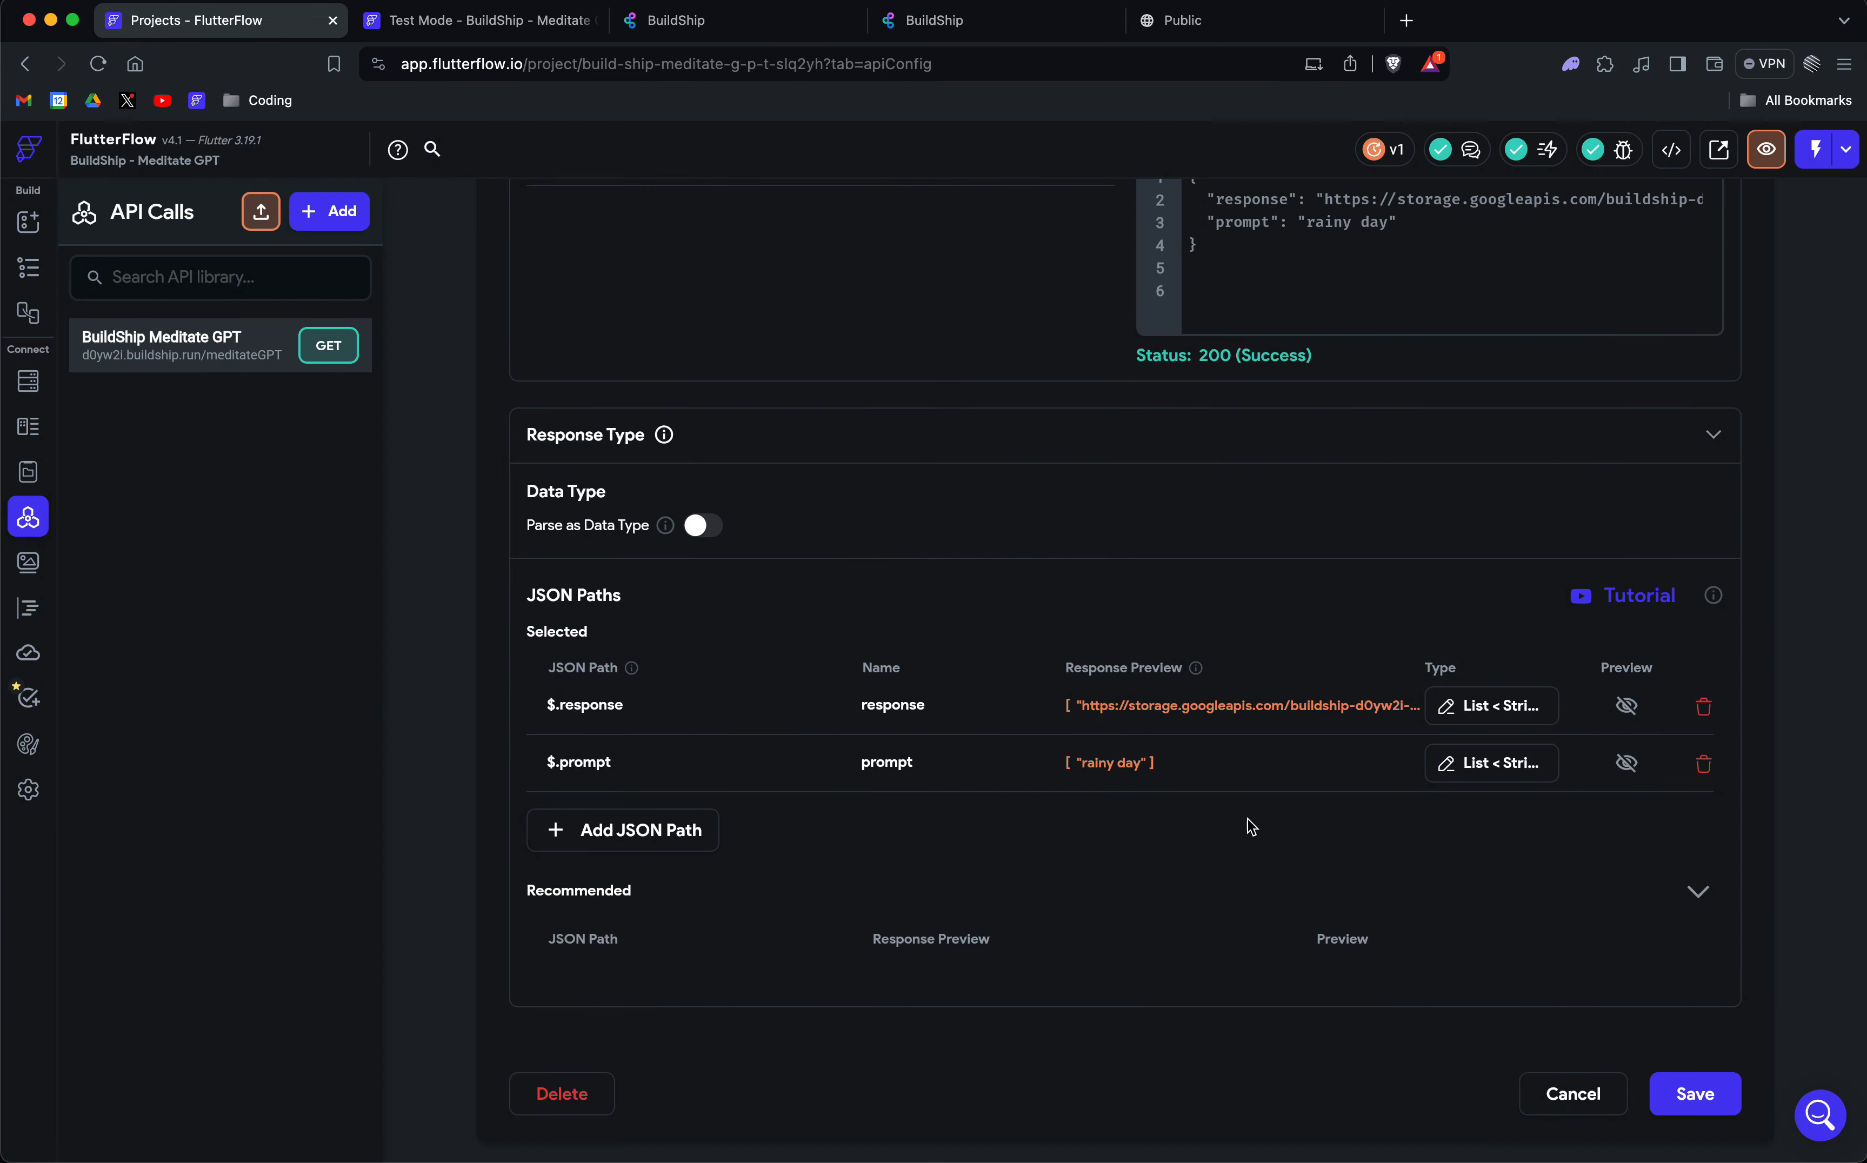
Discard the unsaved JSON path changes of the API call.
scroll(1250, 827, up, 5)
scroll(1250, 827, down, 5)
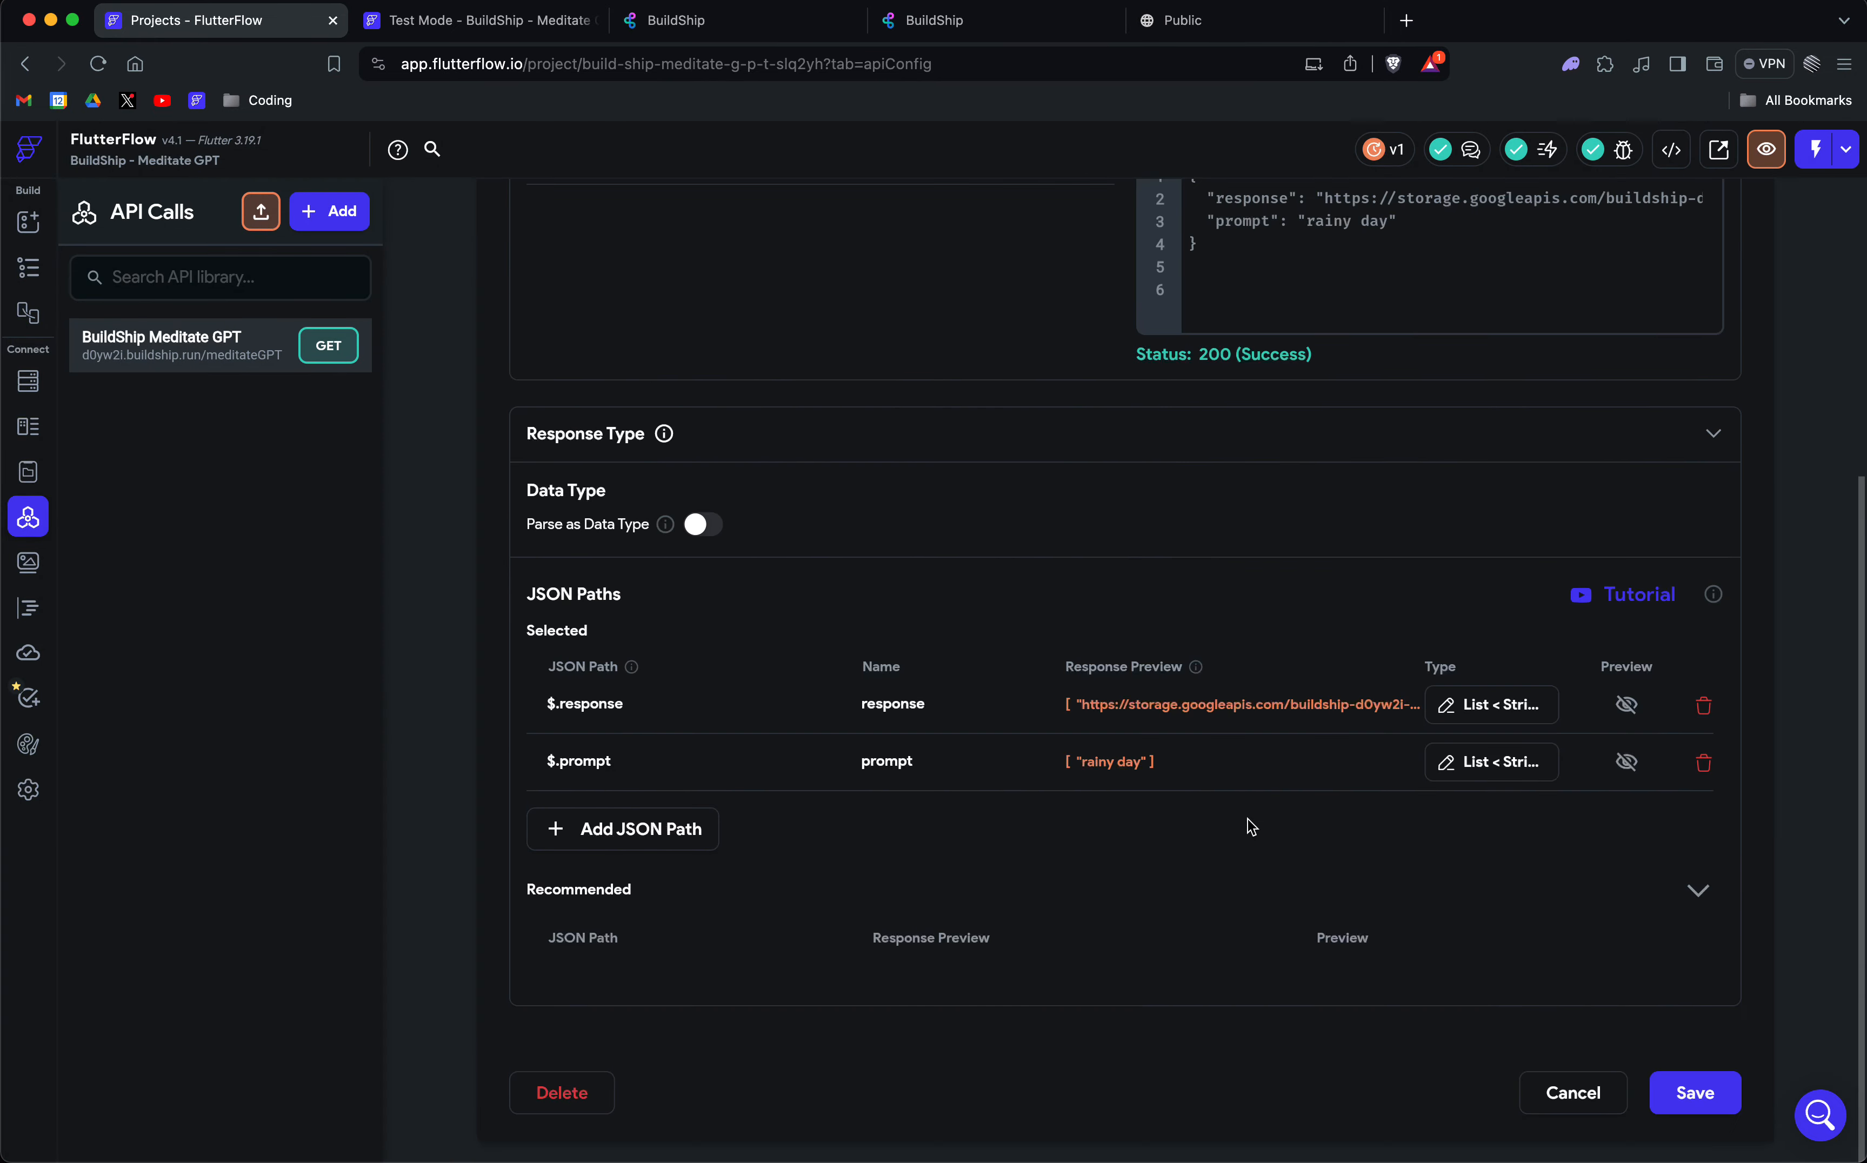
click(1570, 1093)
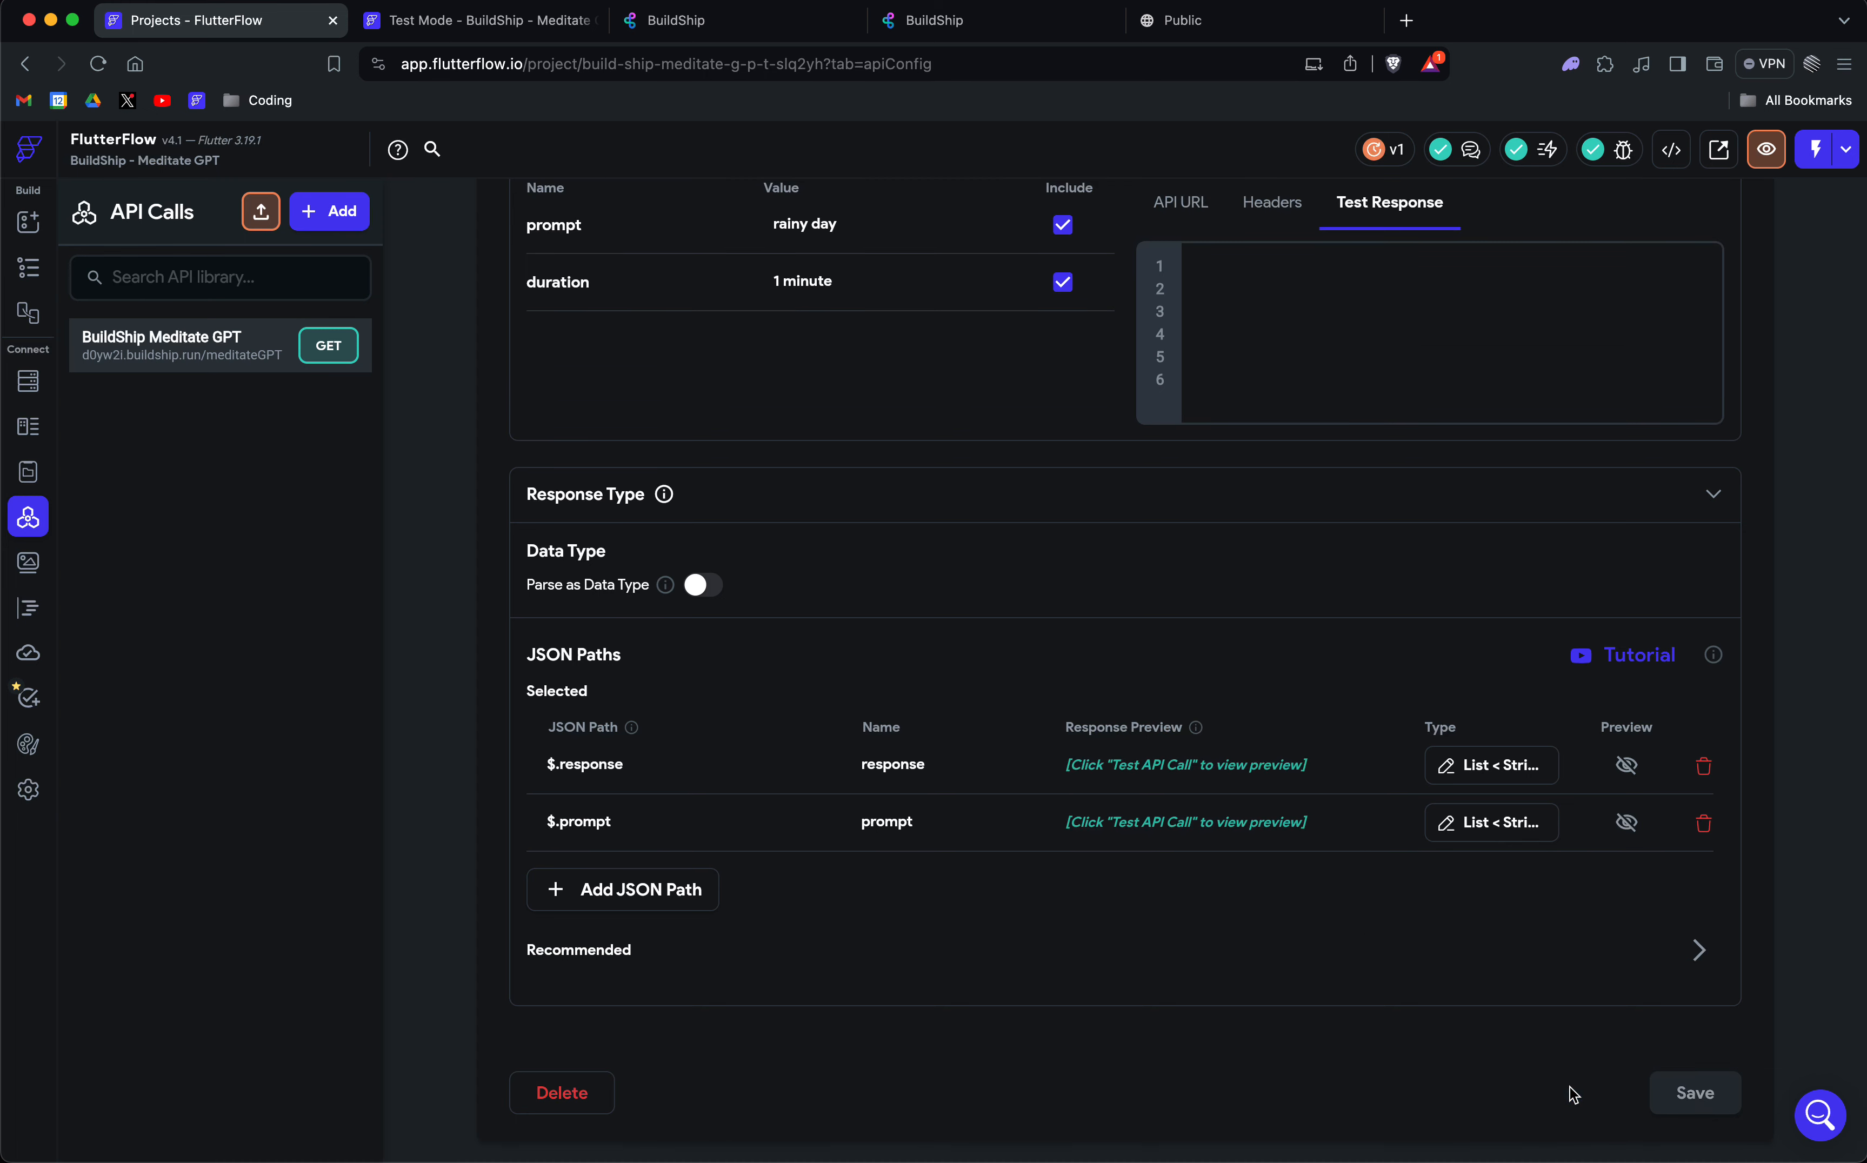
scroll(1388, 820, up, 4)
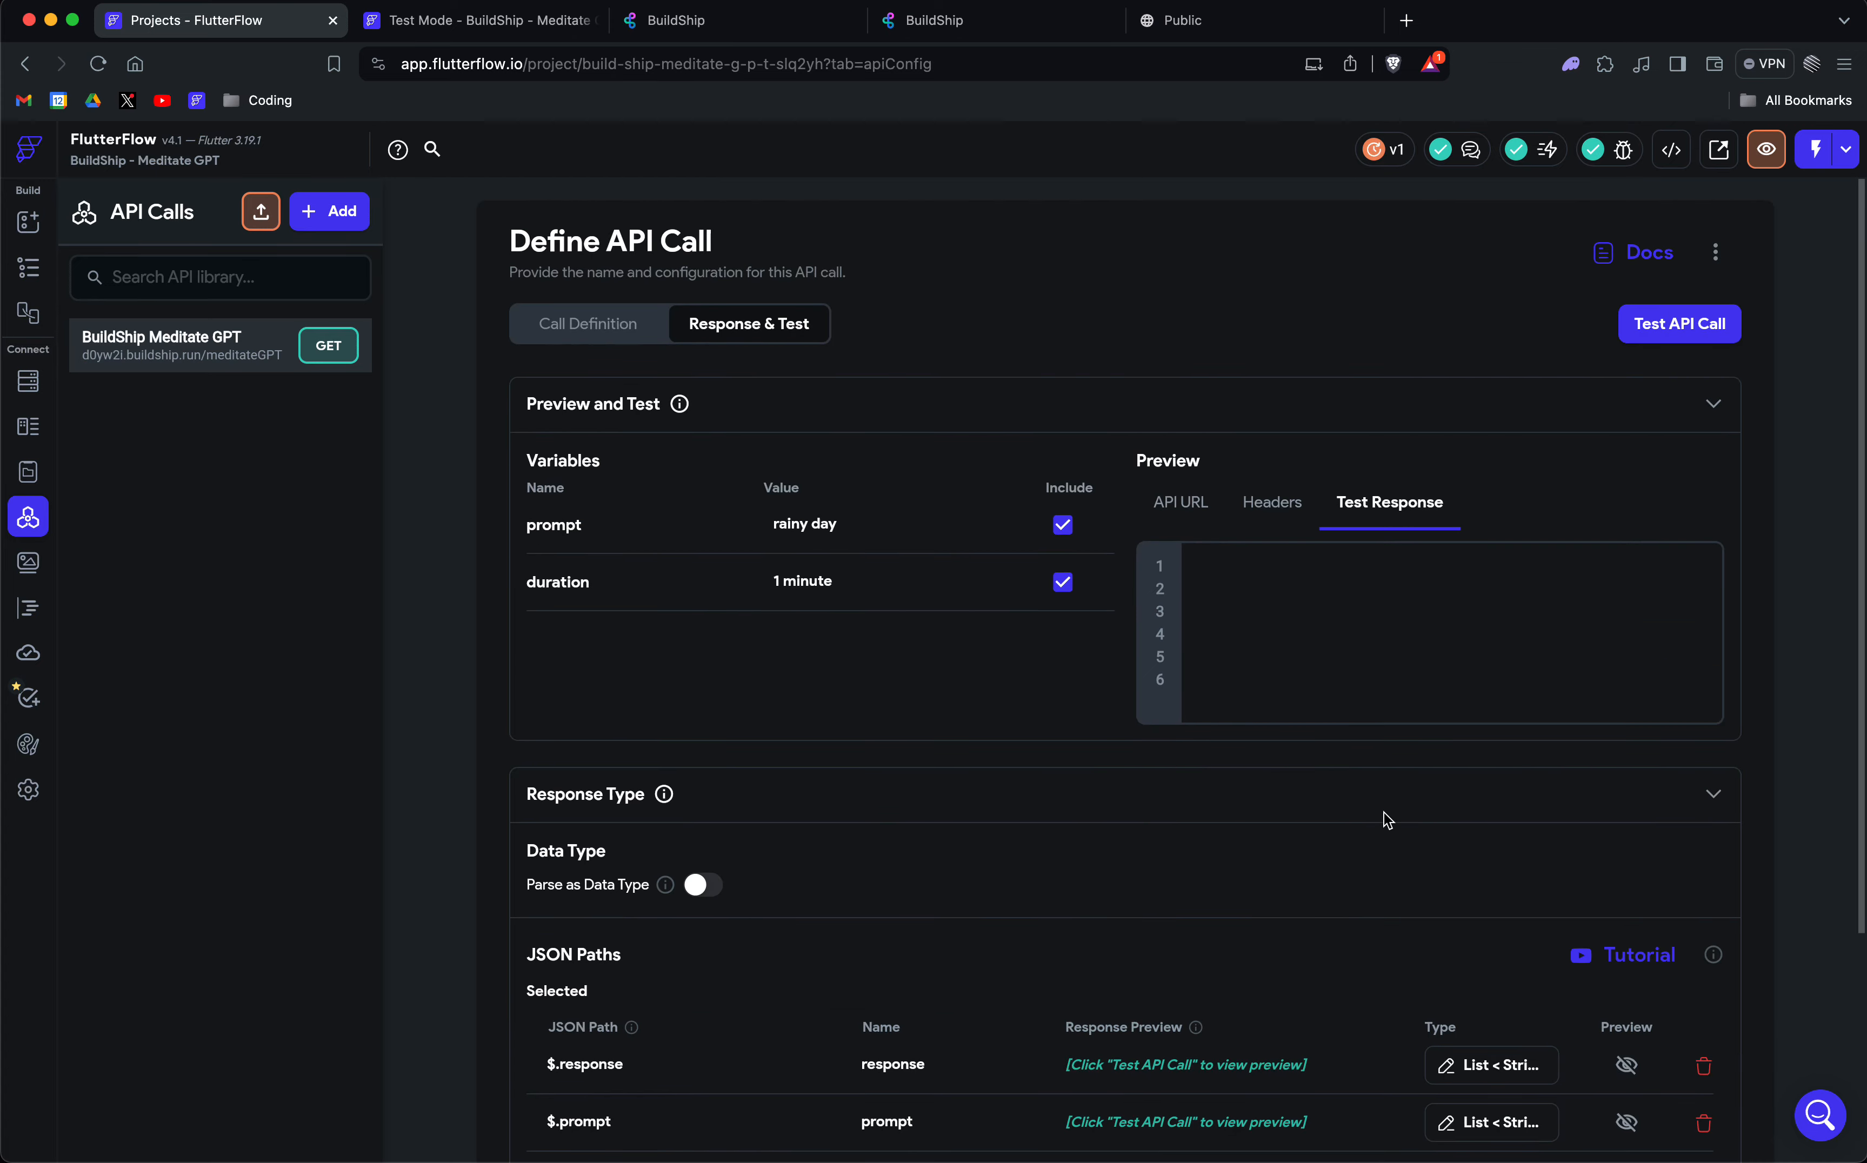
Open the Home page's AudioPlayer and examine its conditional visibility variable, including the predefined path and Is Set and Not Empty options, without changing it.
click(28, 267)
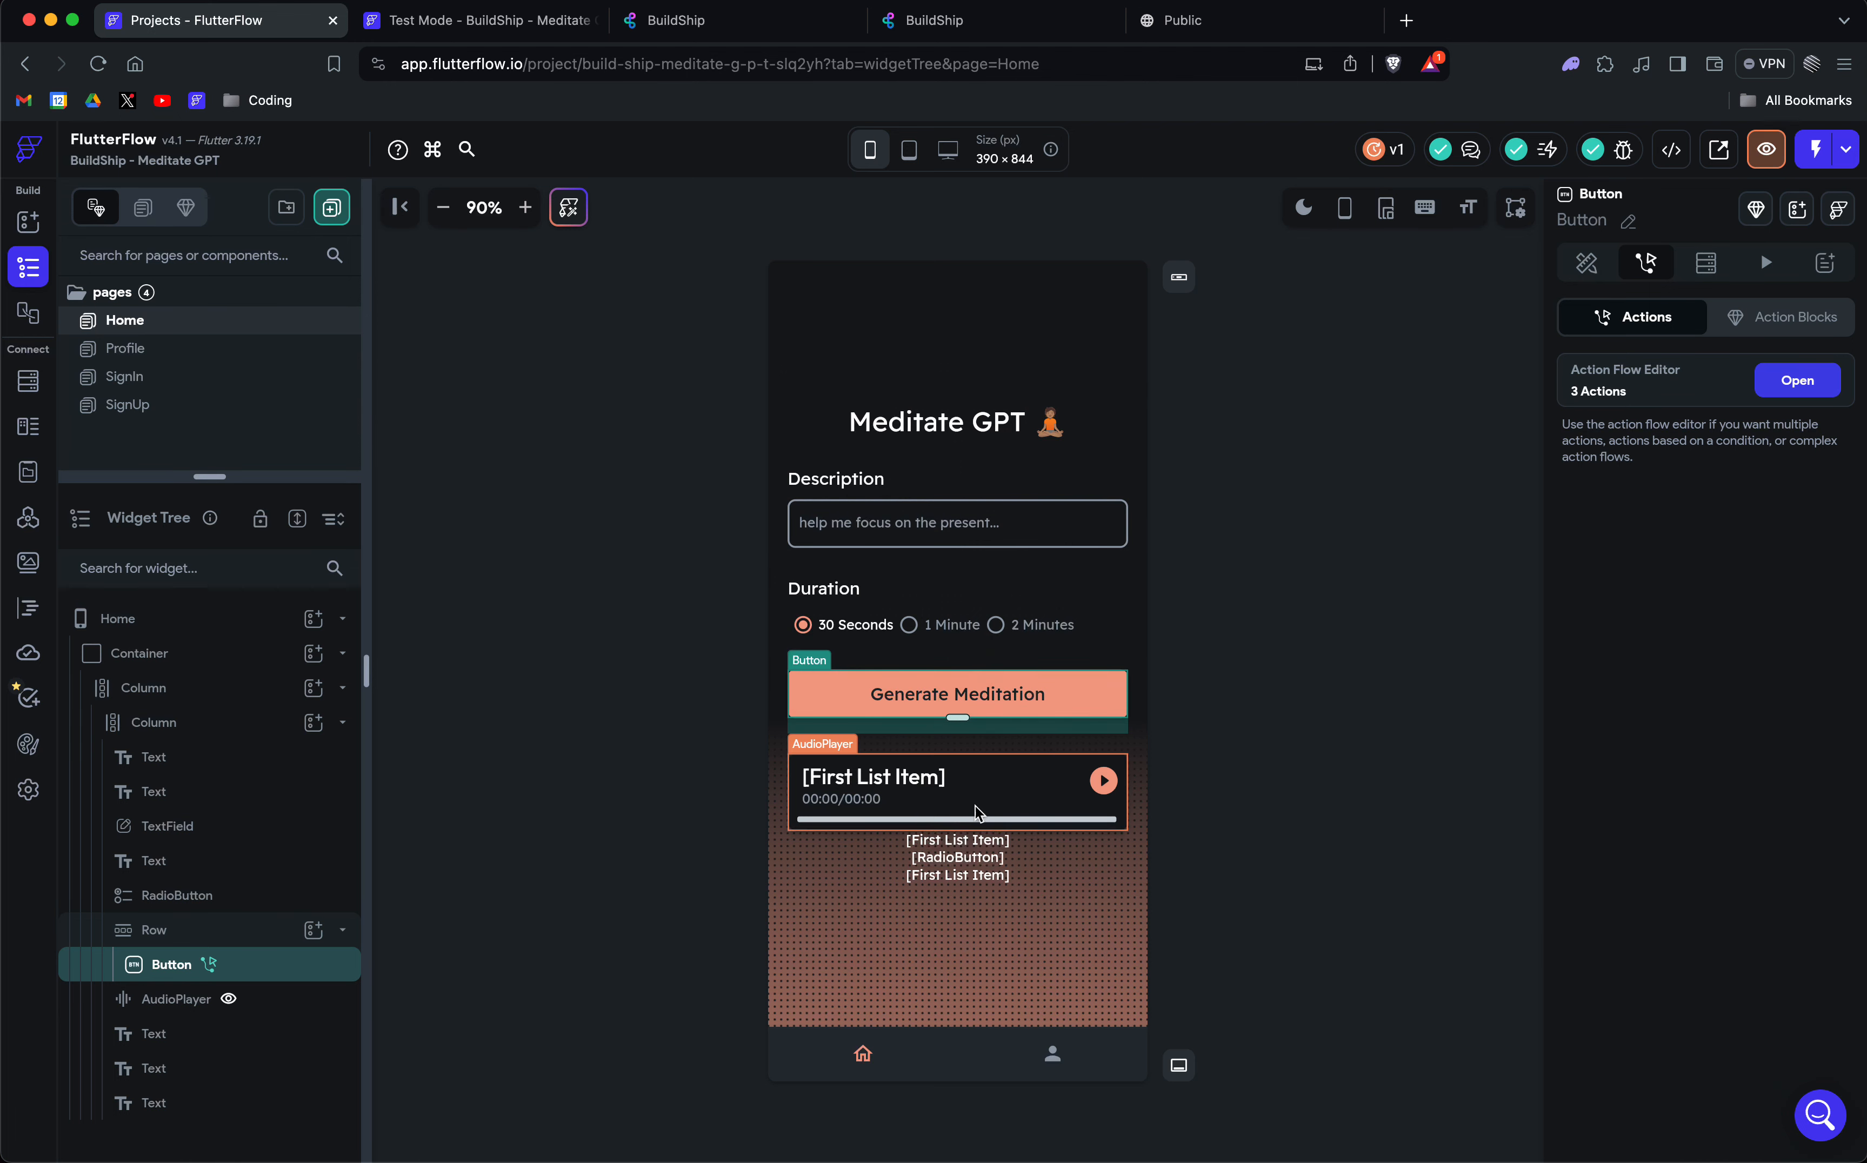
click(988, 773)
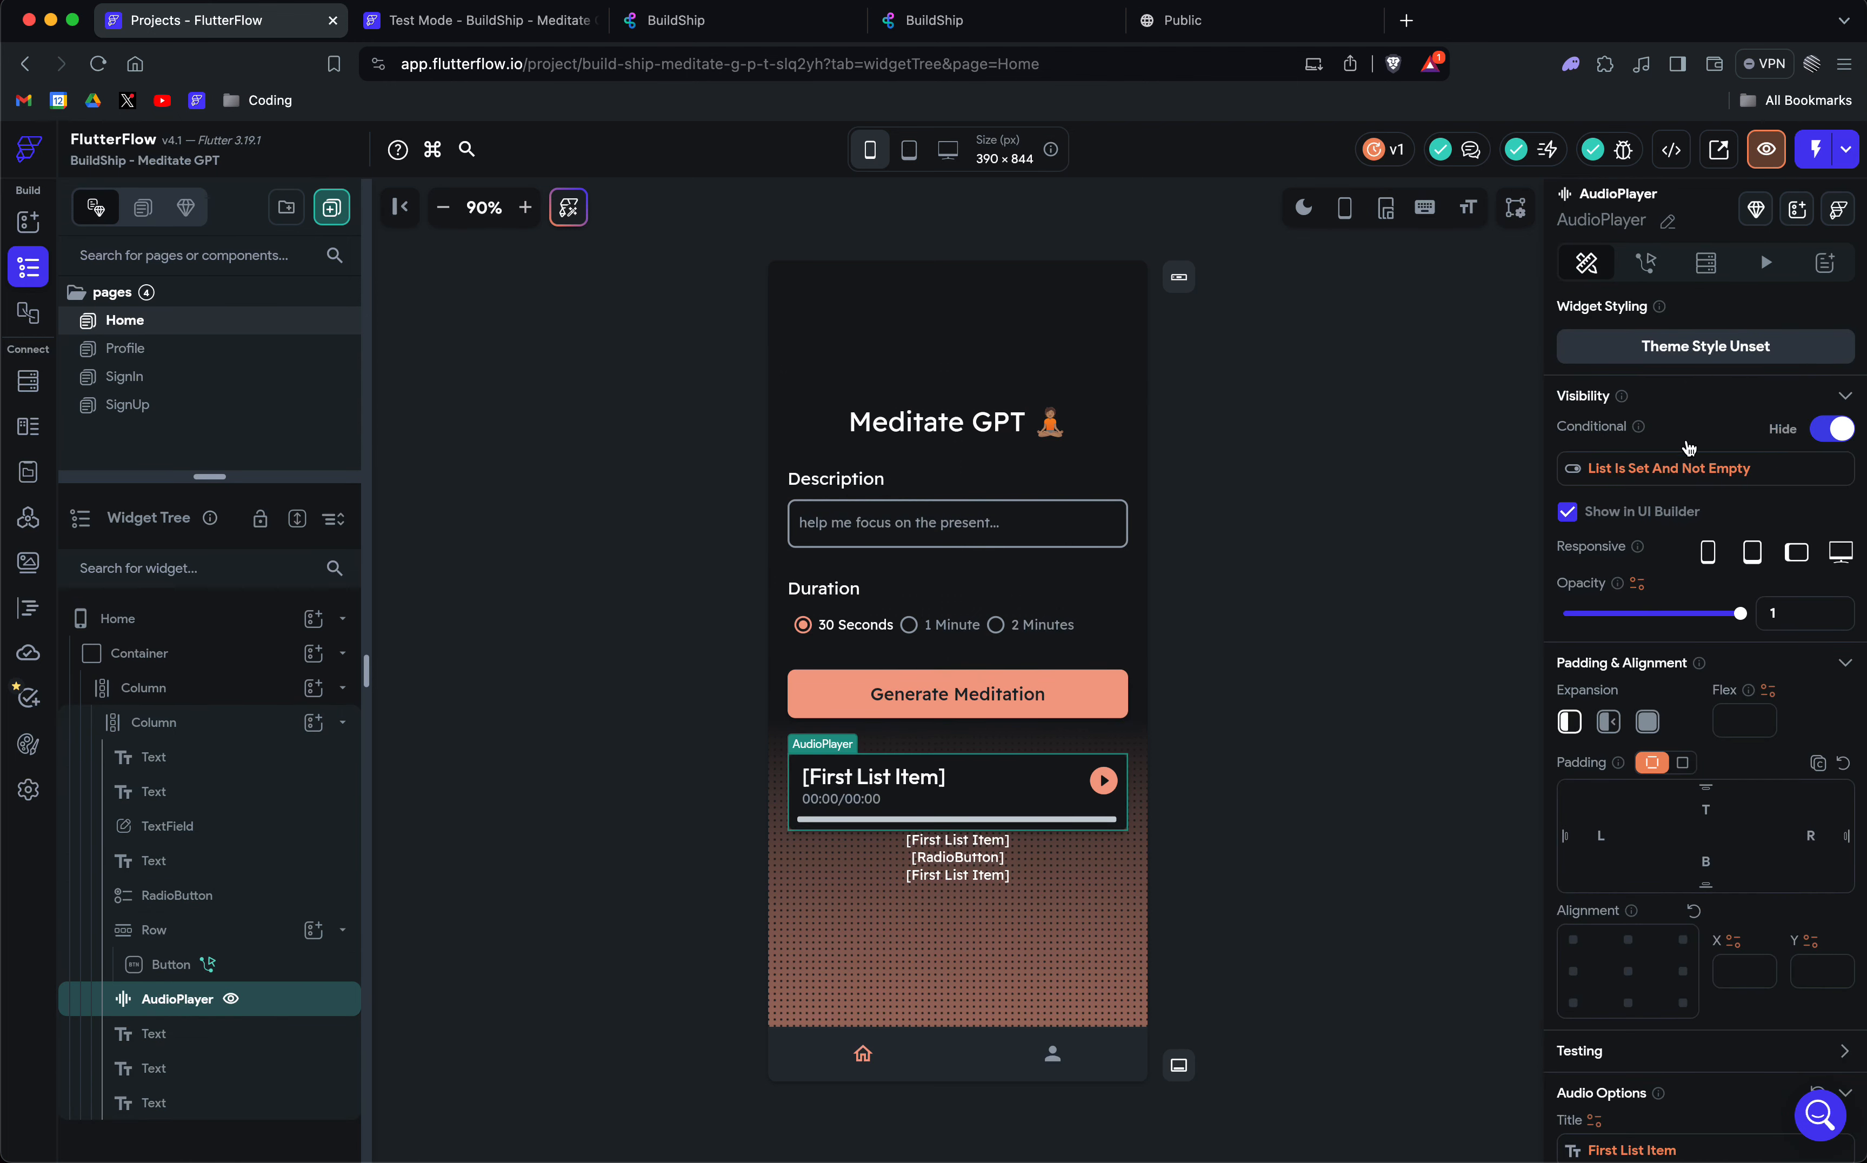
click(1636, 480)
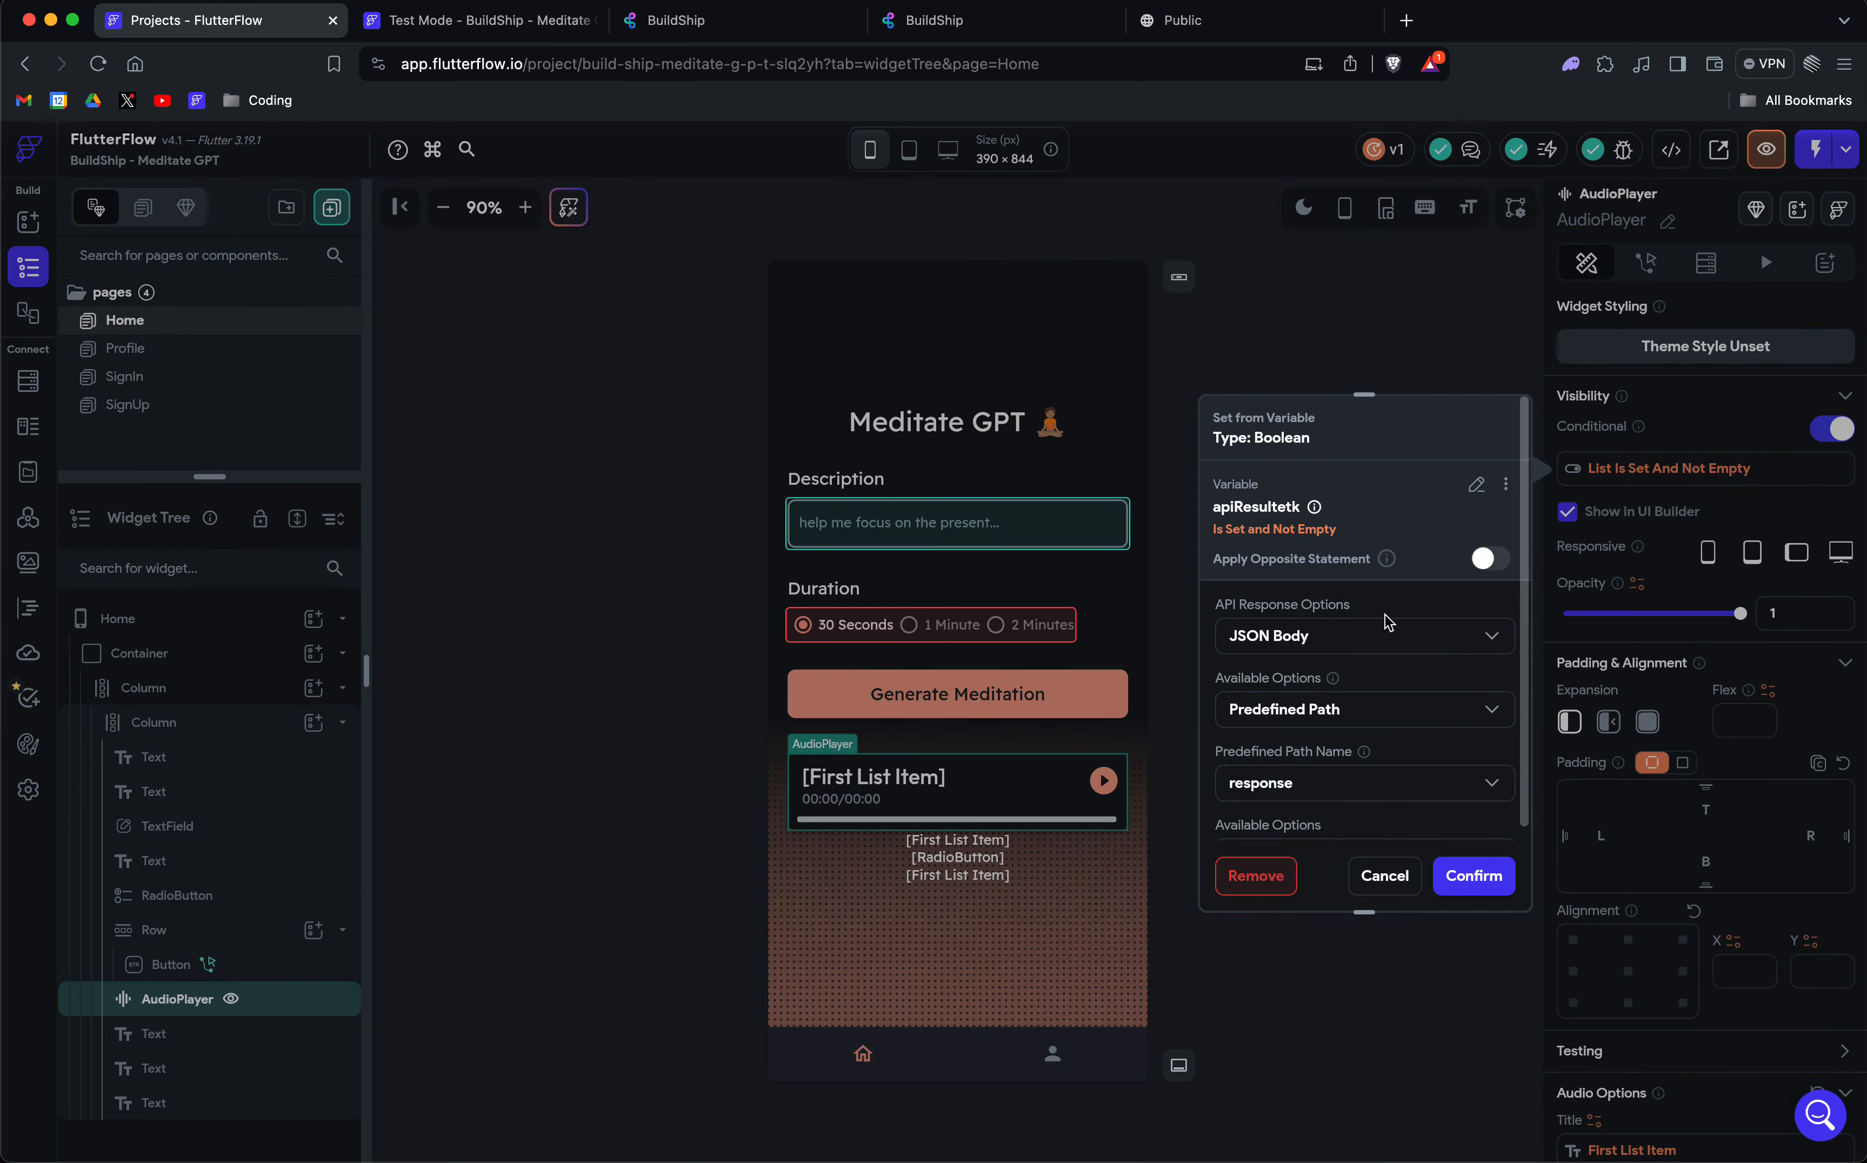
scroll(1366, 693, down, 1)
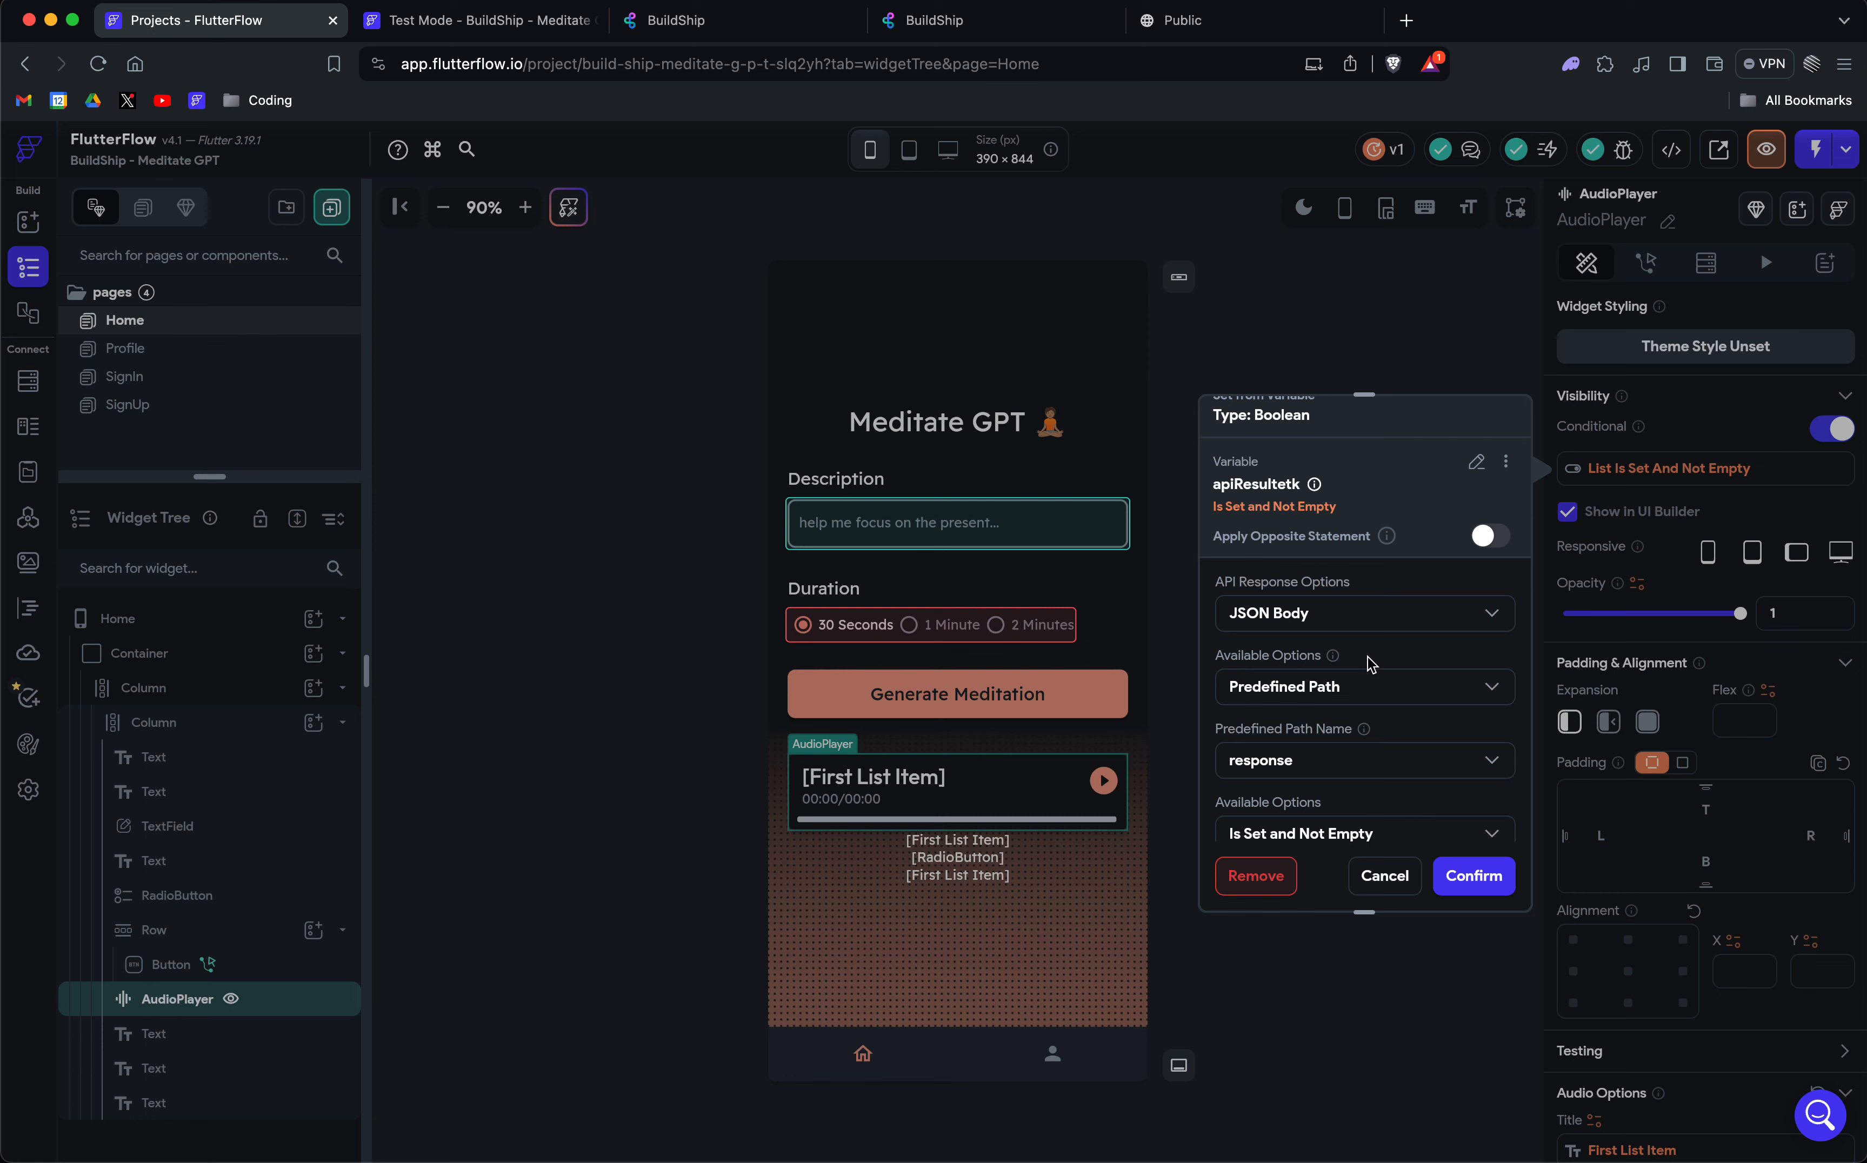
scroll(1368, 663, down, 2)
click(1376, 621)
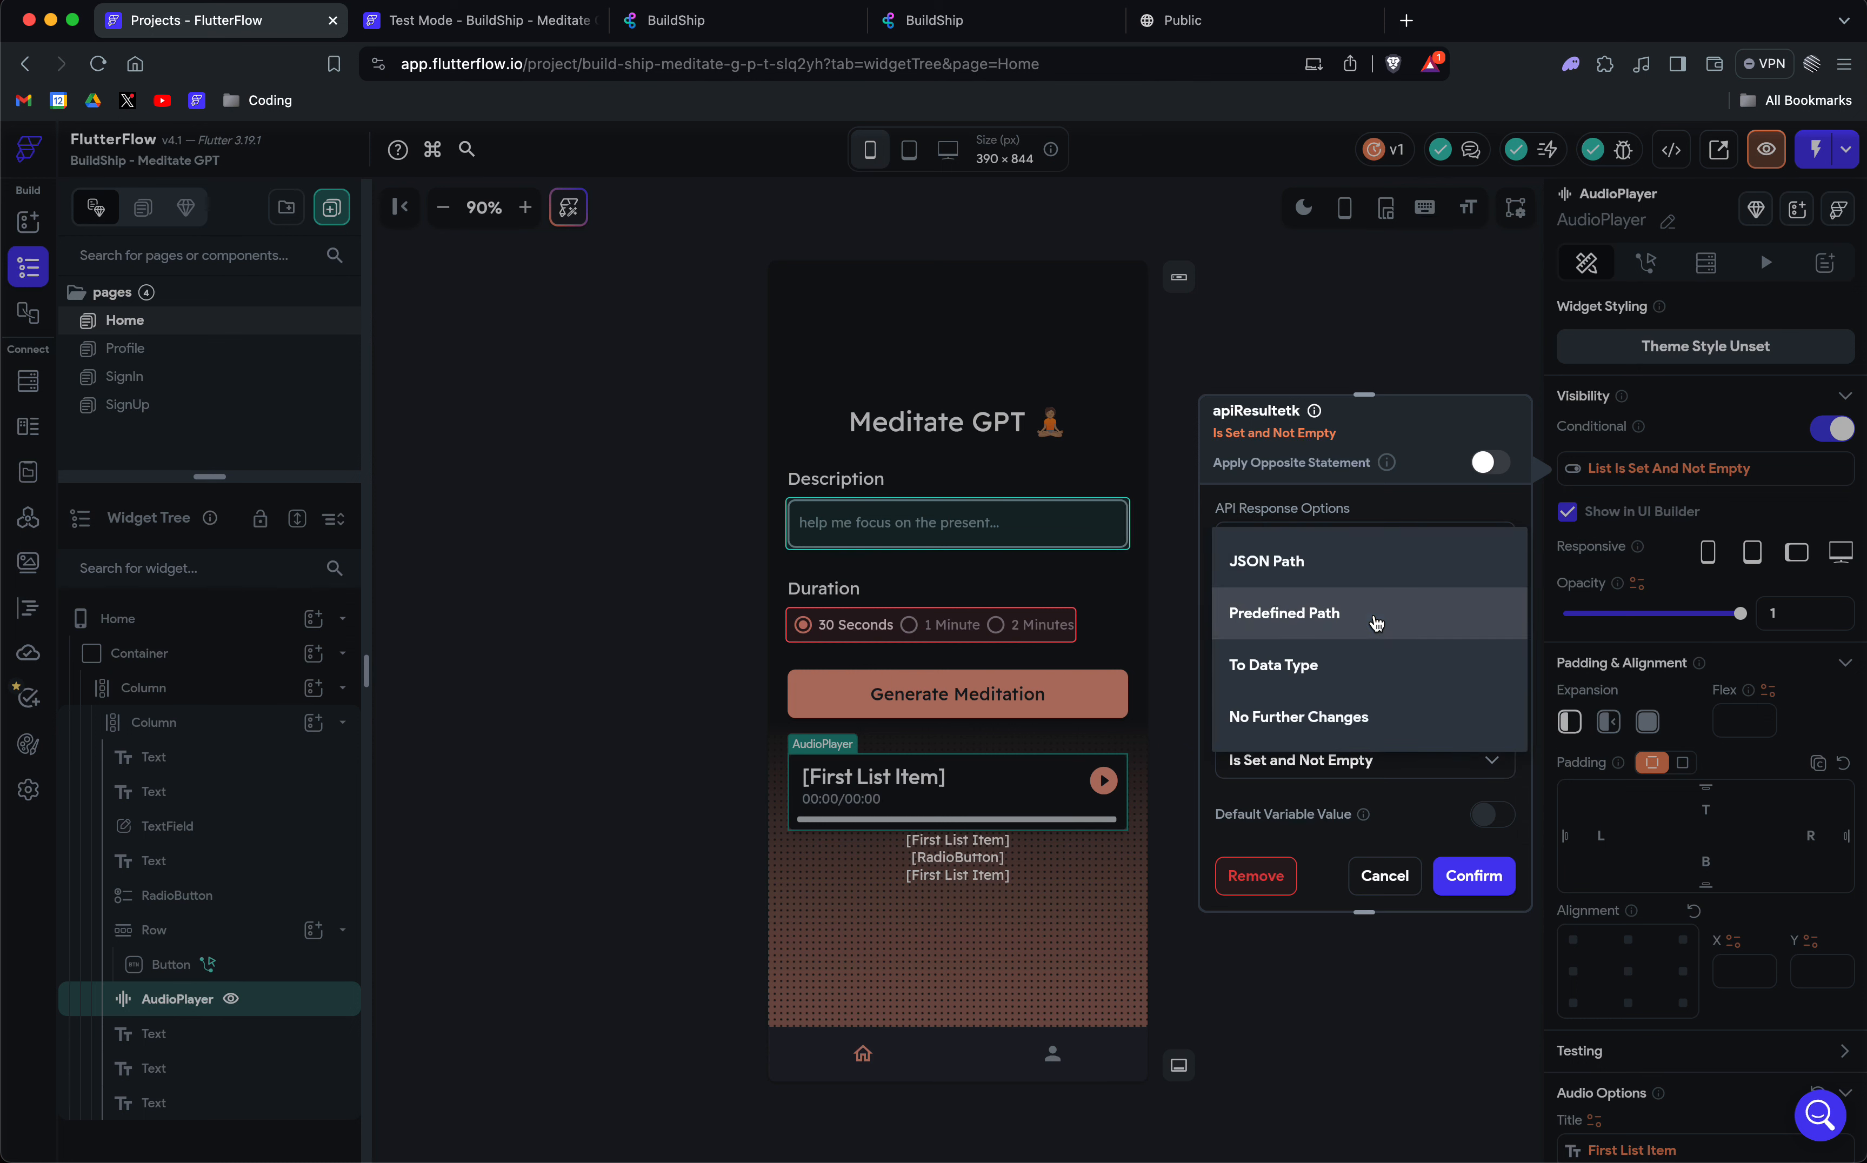
click(1375, 621)
click(1326, 691)
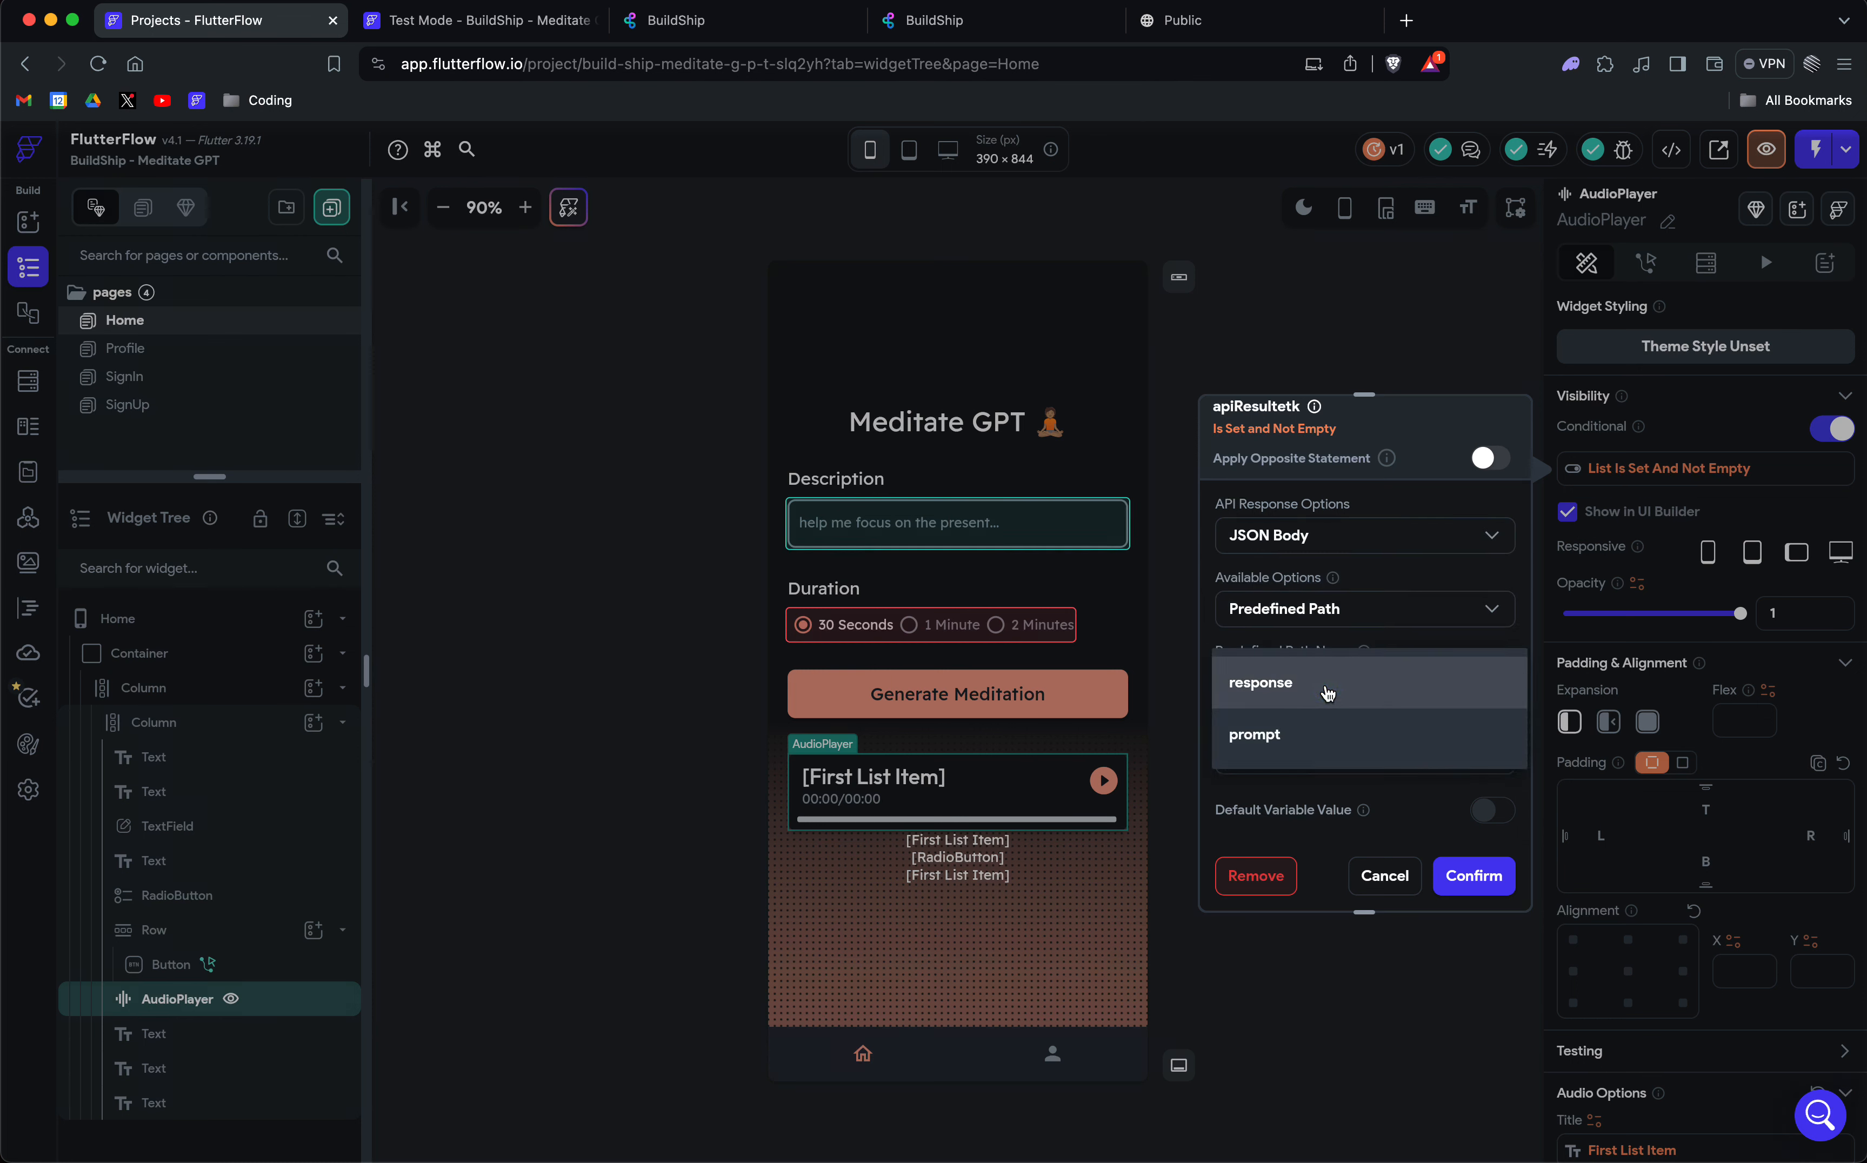
click(1423, 689)
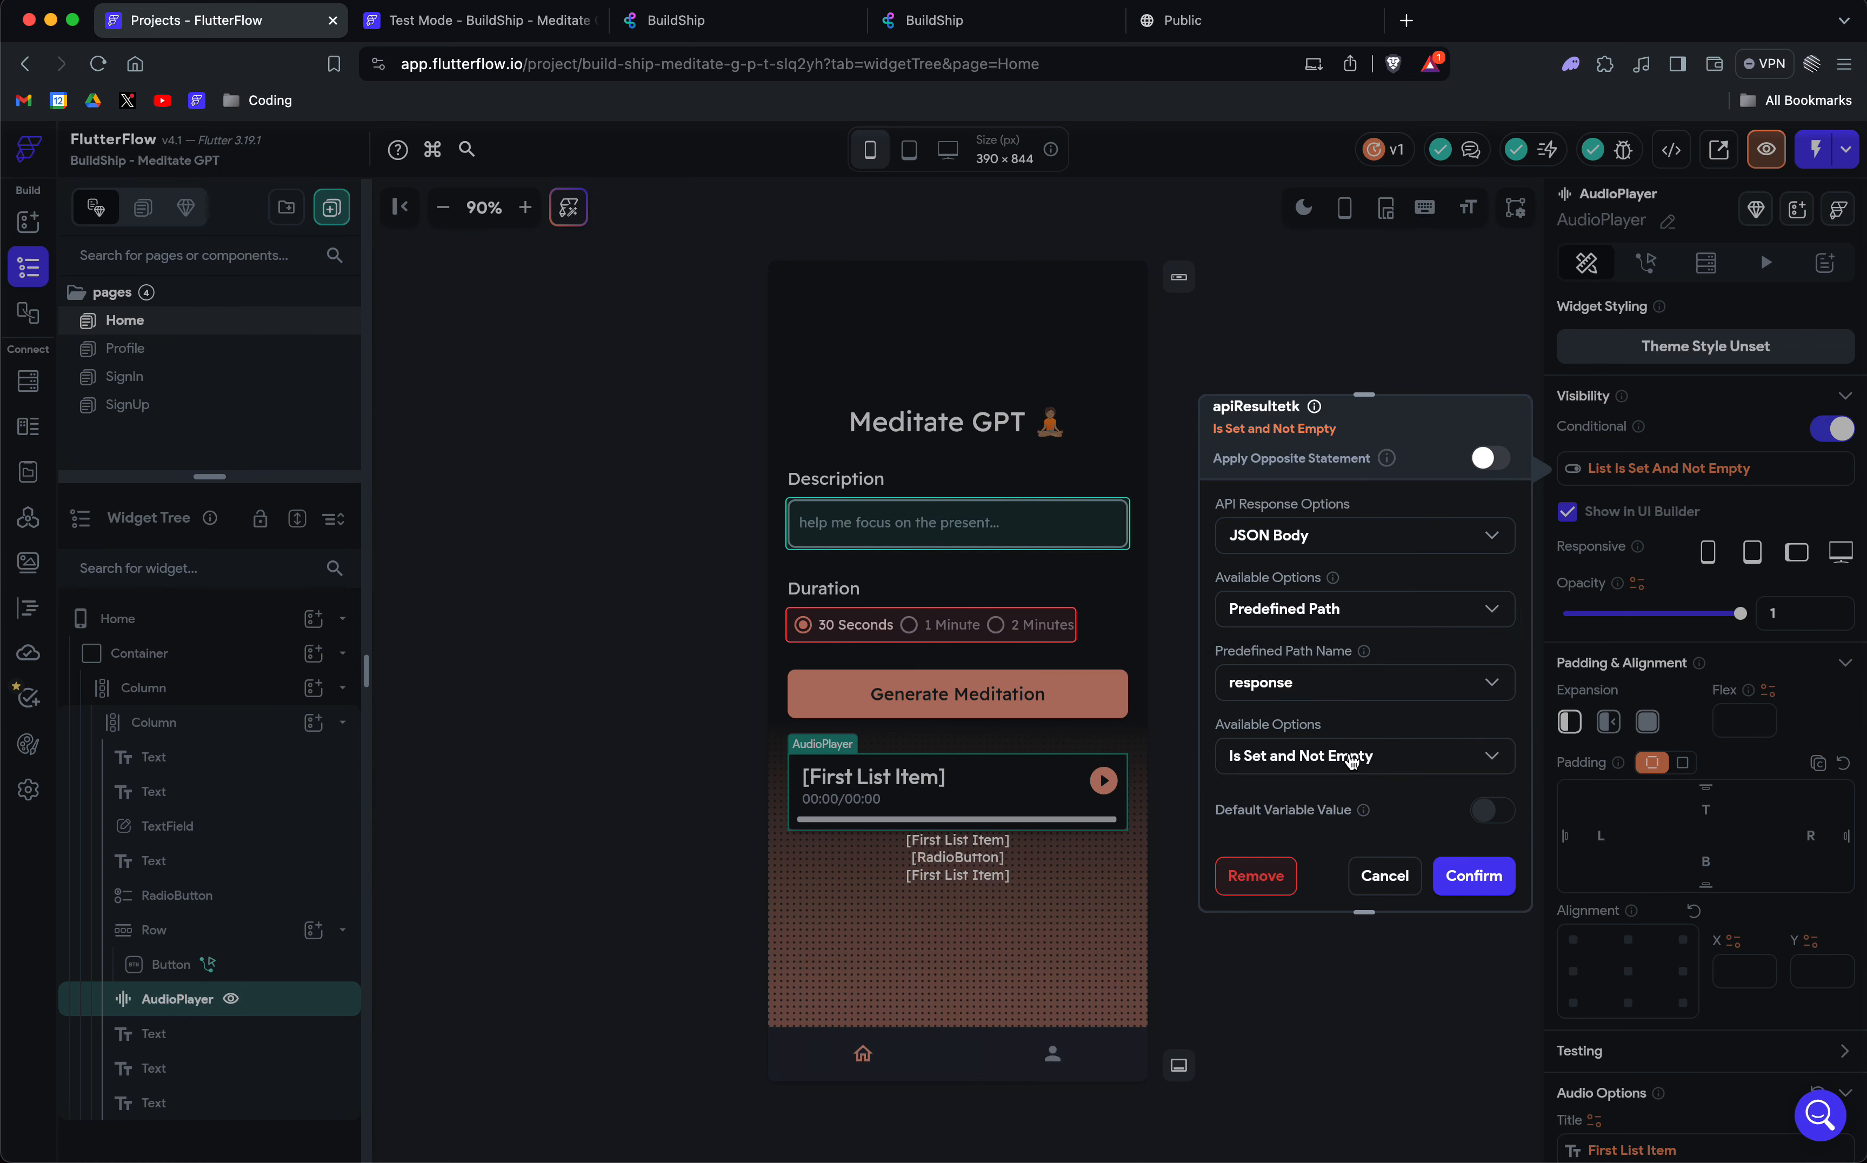
click(1352, 760)
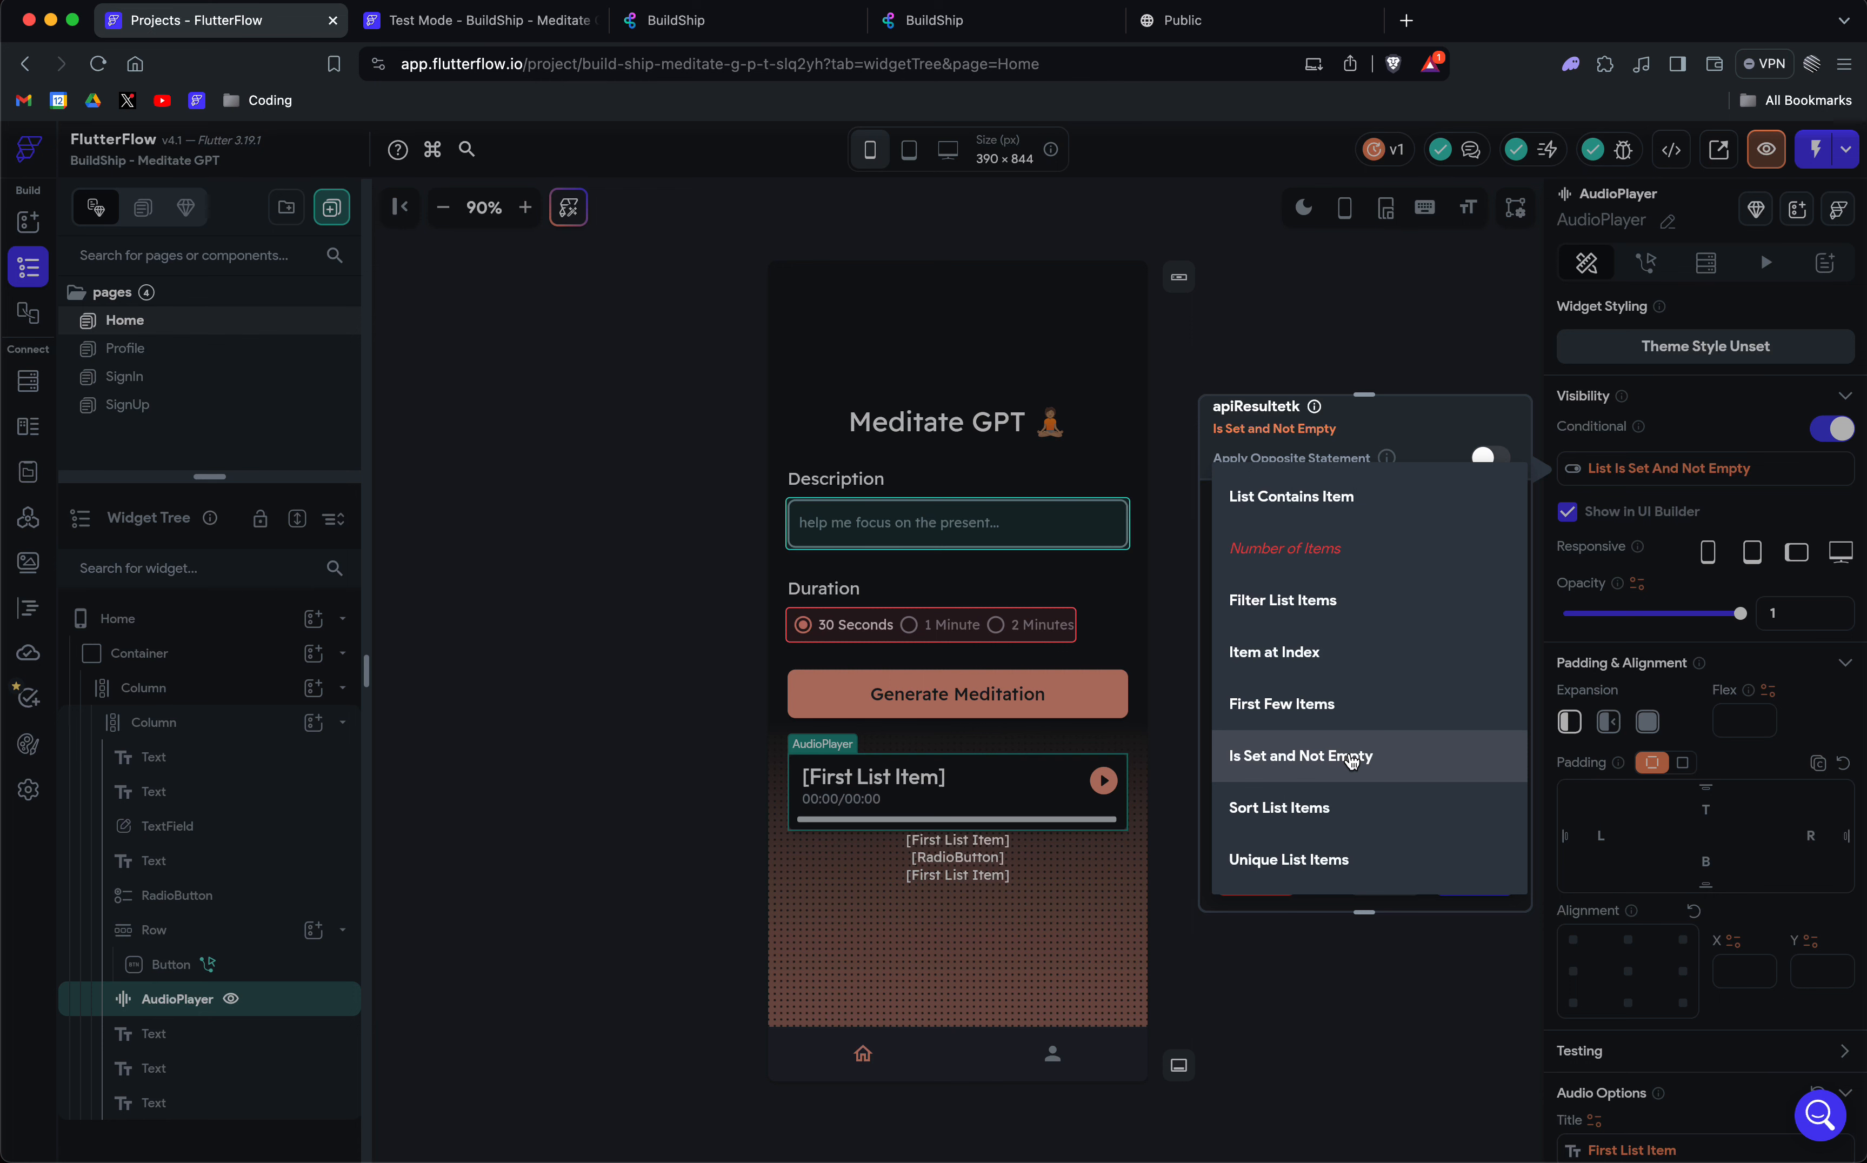
click(1351, 758)
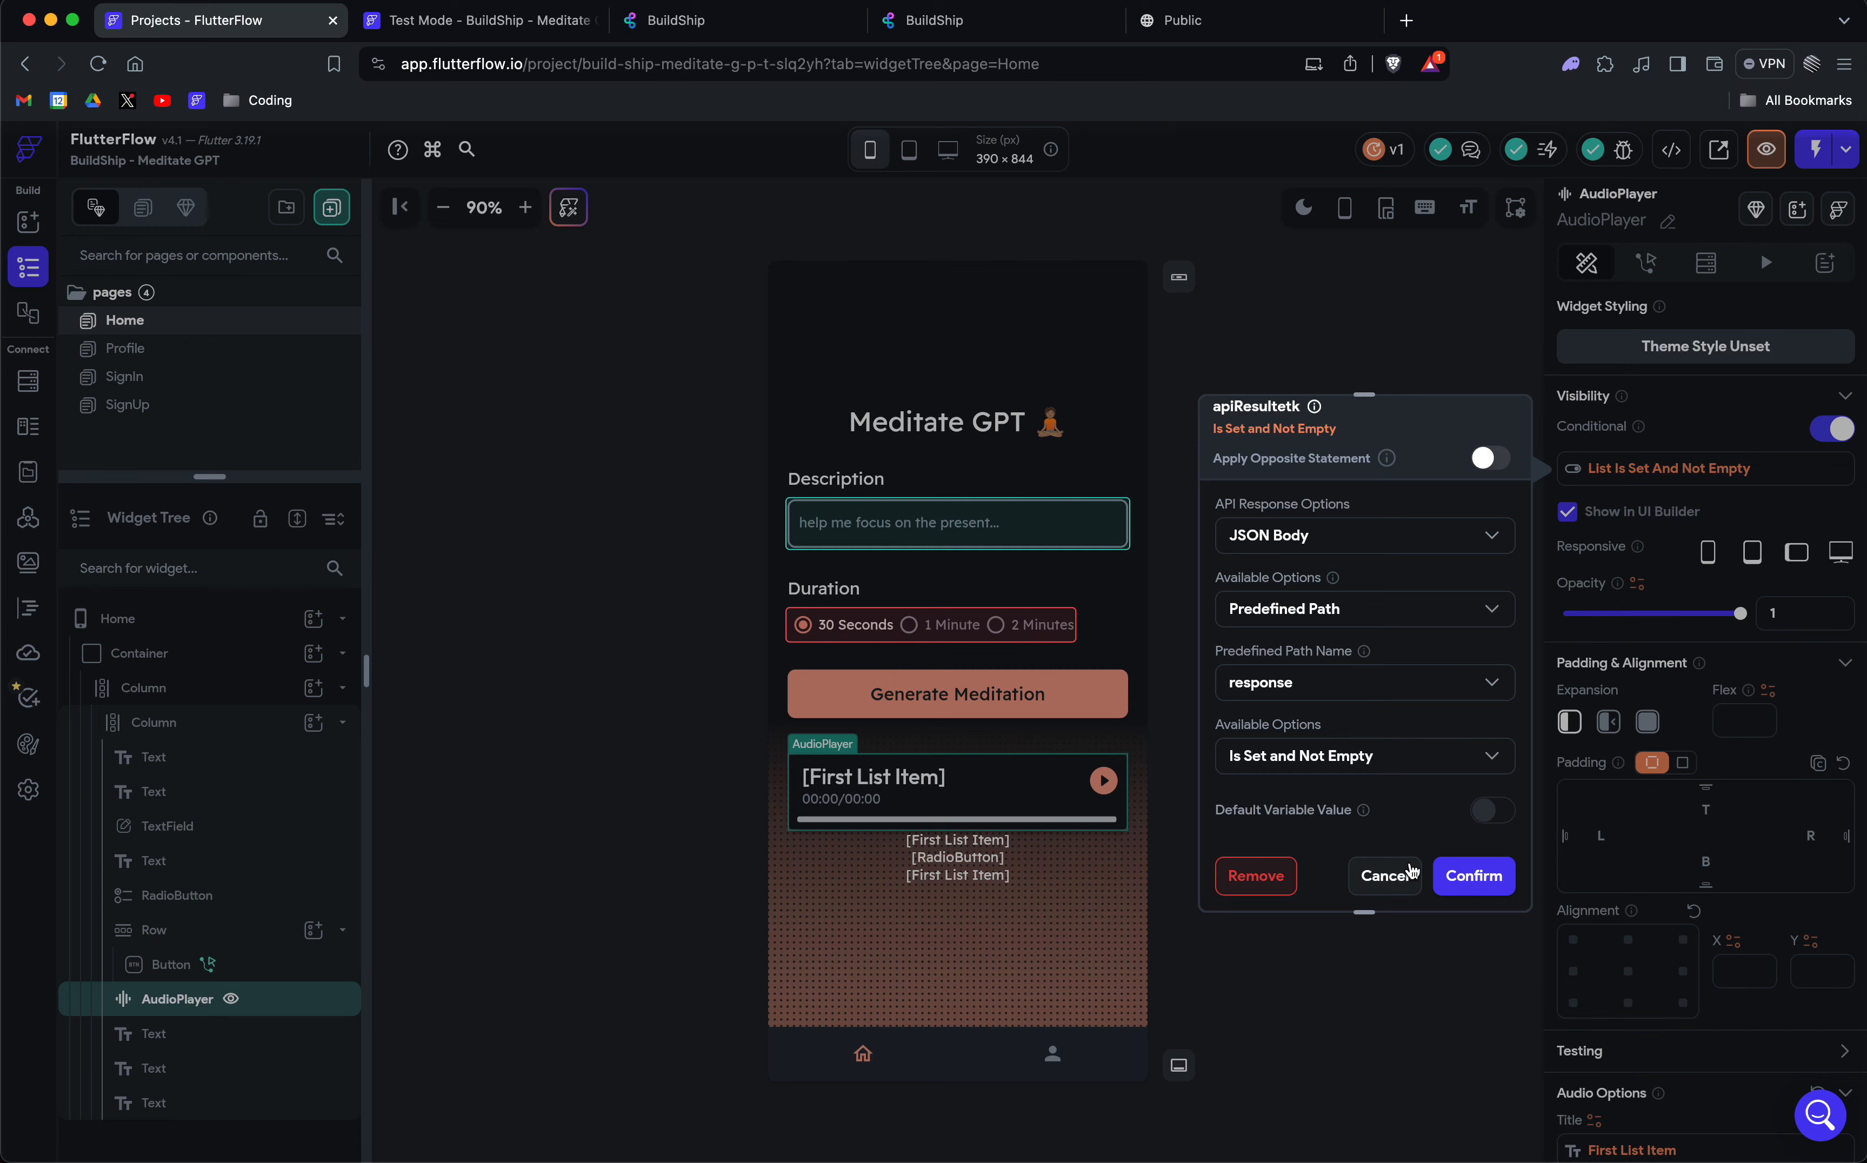
click(1410, 874)
Examine the variable behind the AudioPlayer's Title, including its predefined path and list index options, and dismiss it without changes.
scroll(1665, 517, down, 5)
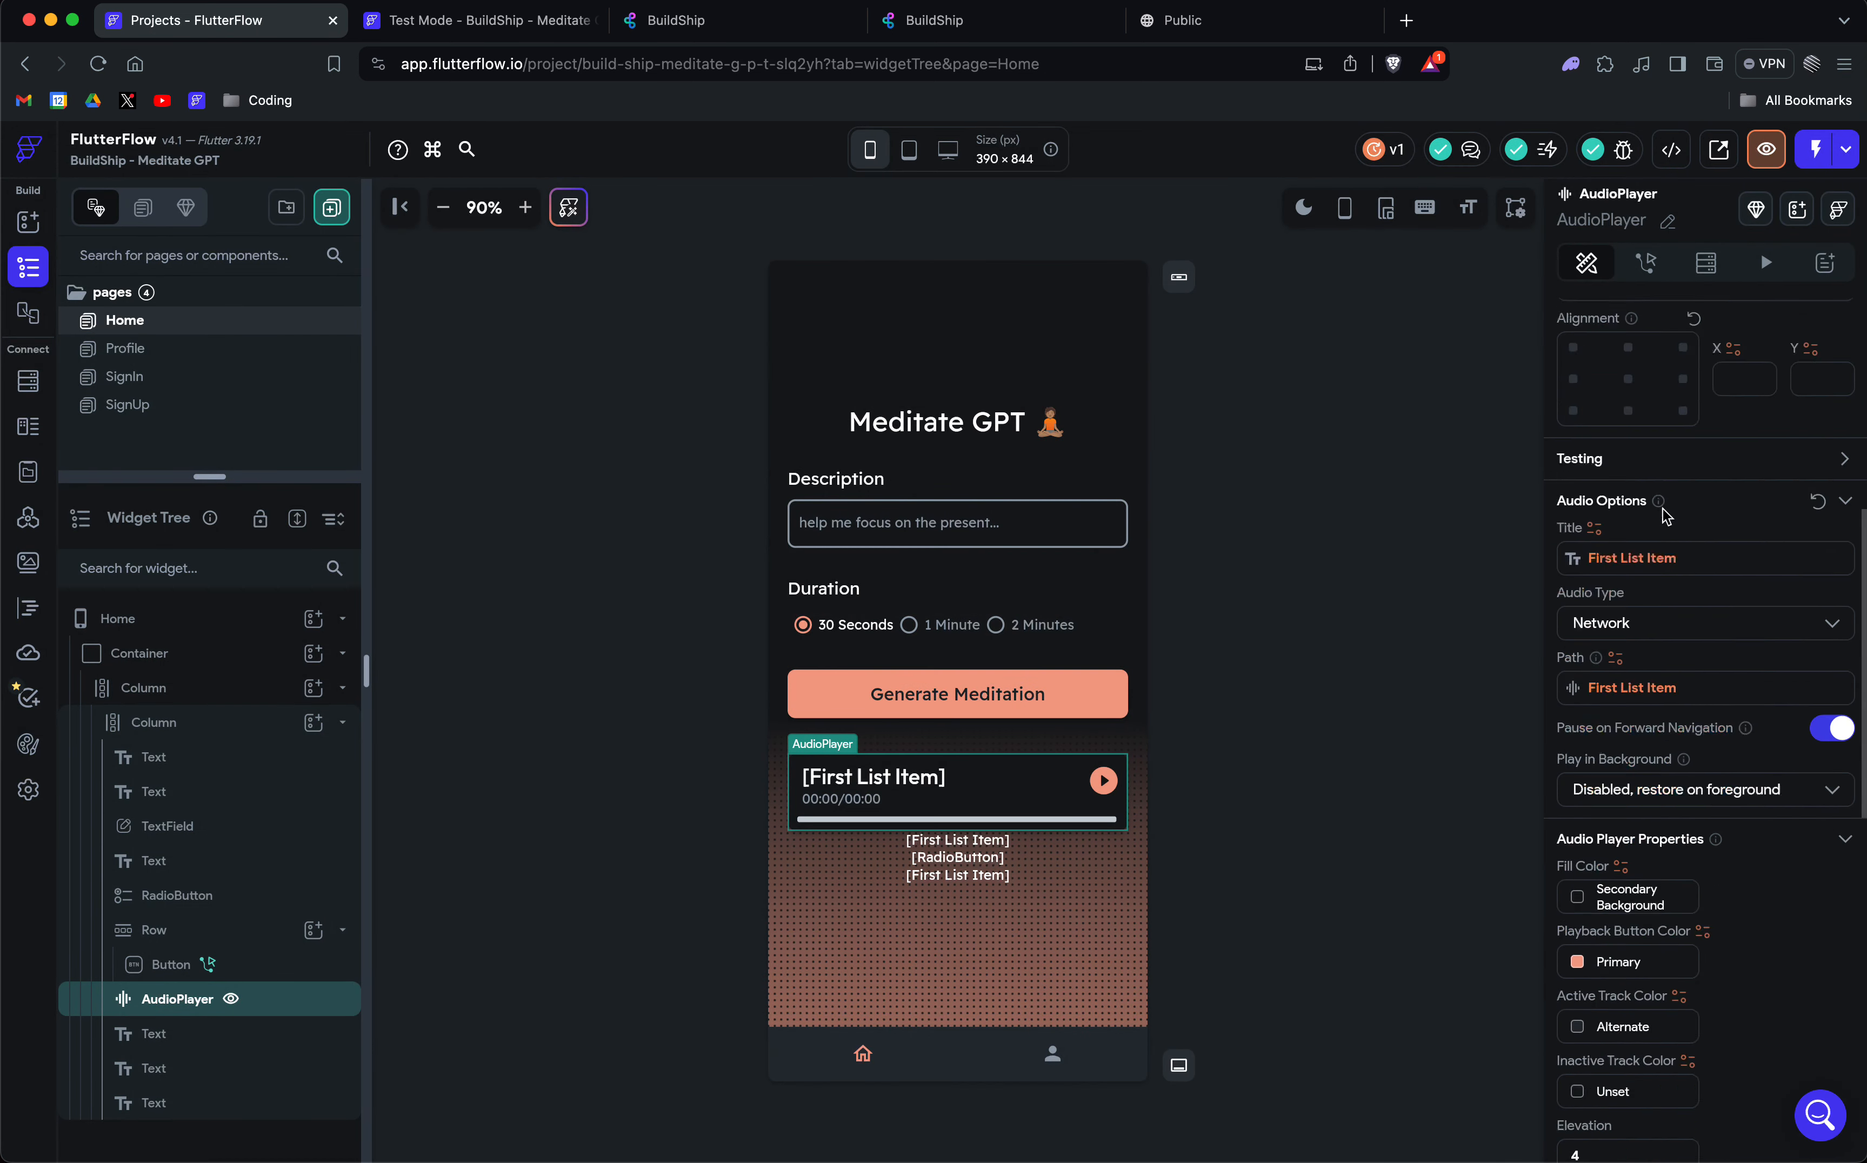
scroll(1665, 517, down, 5)
scroll(1665, 517, up, 2)
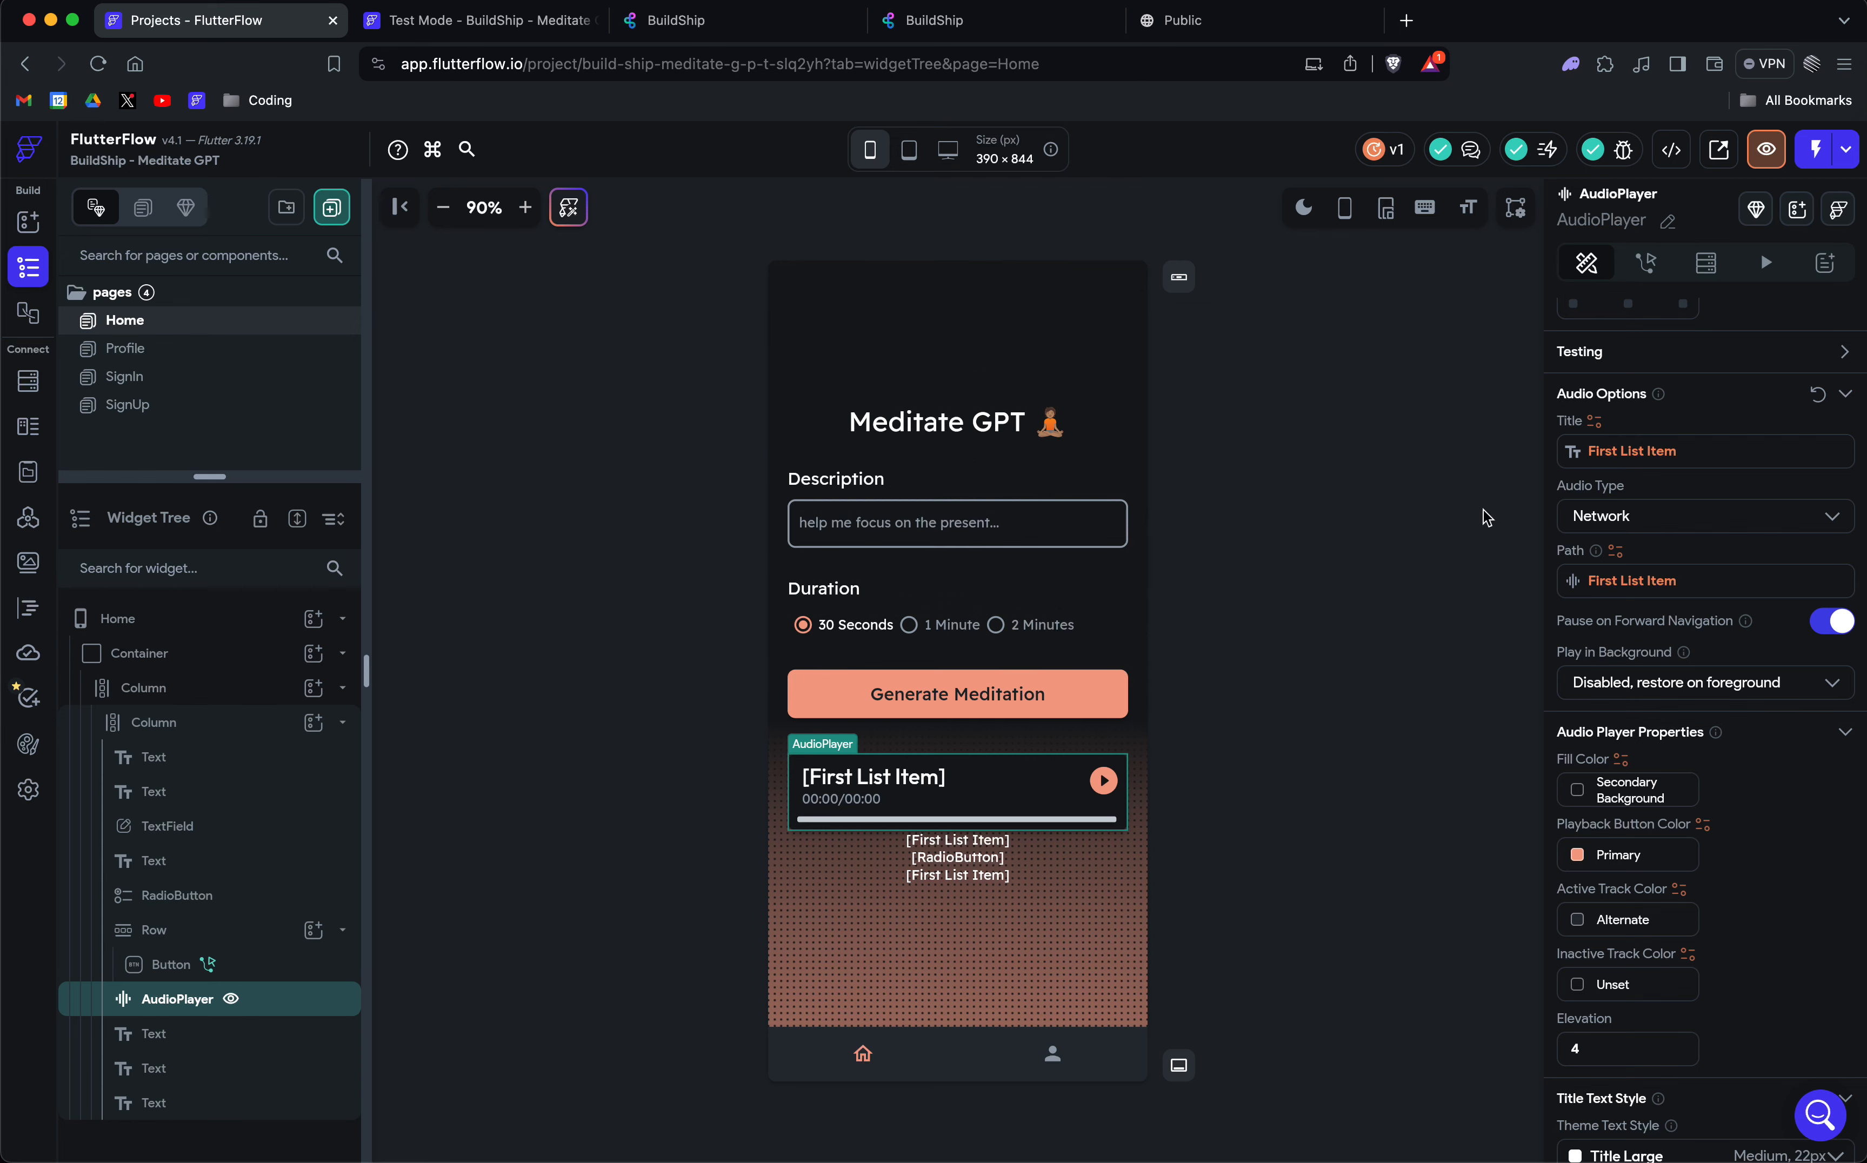
click(1672, 451)
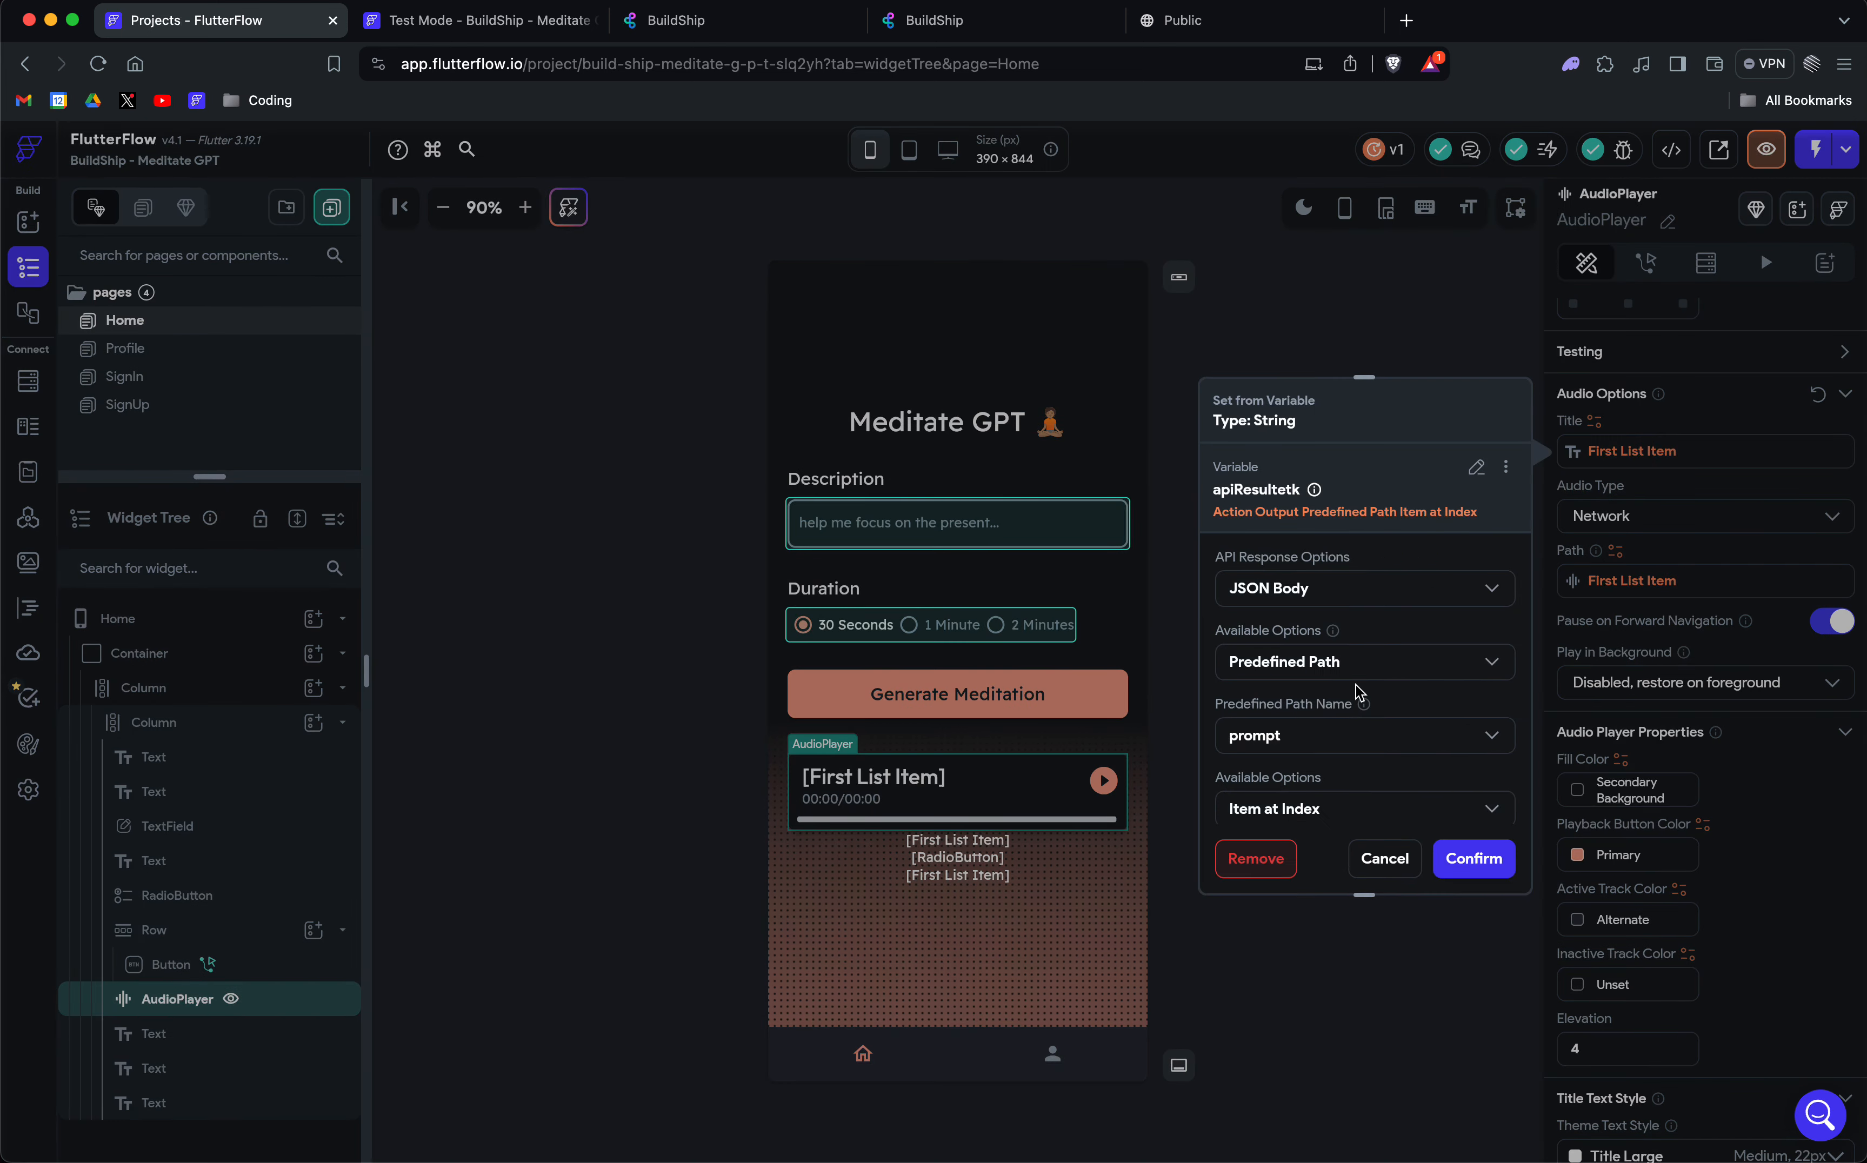
scroll(1367, 751, down, 1)
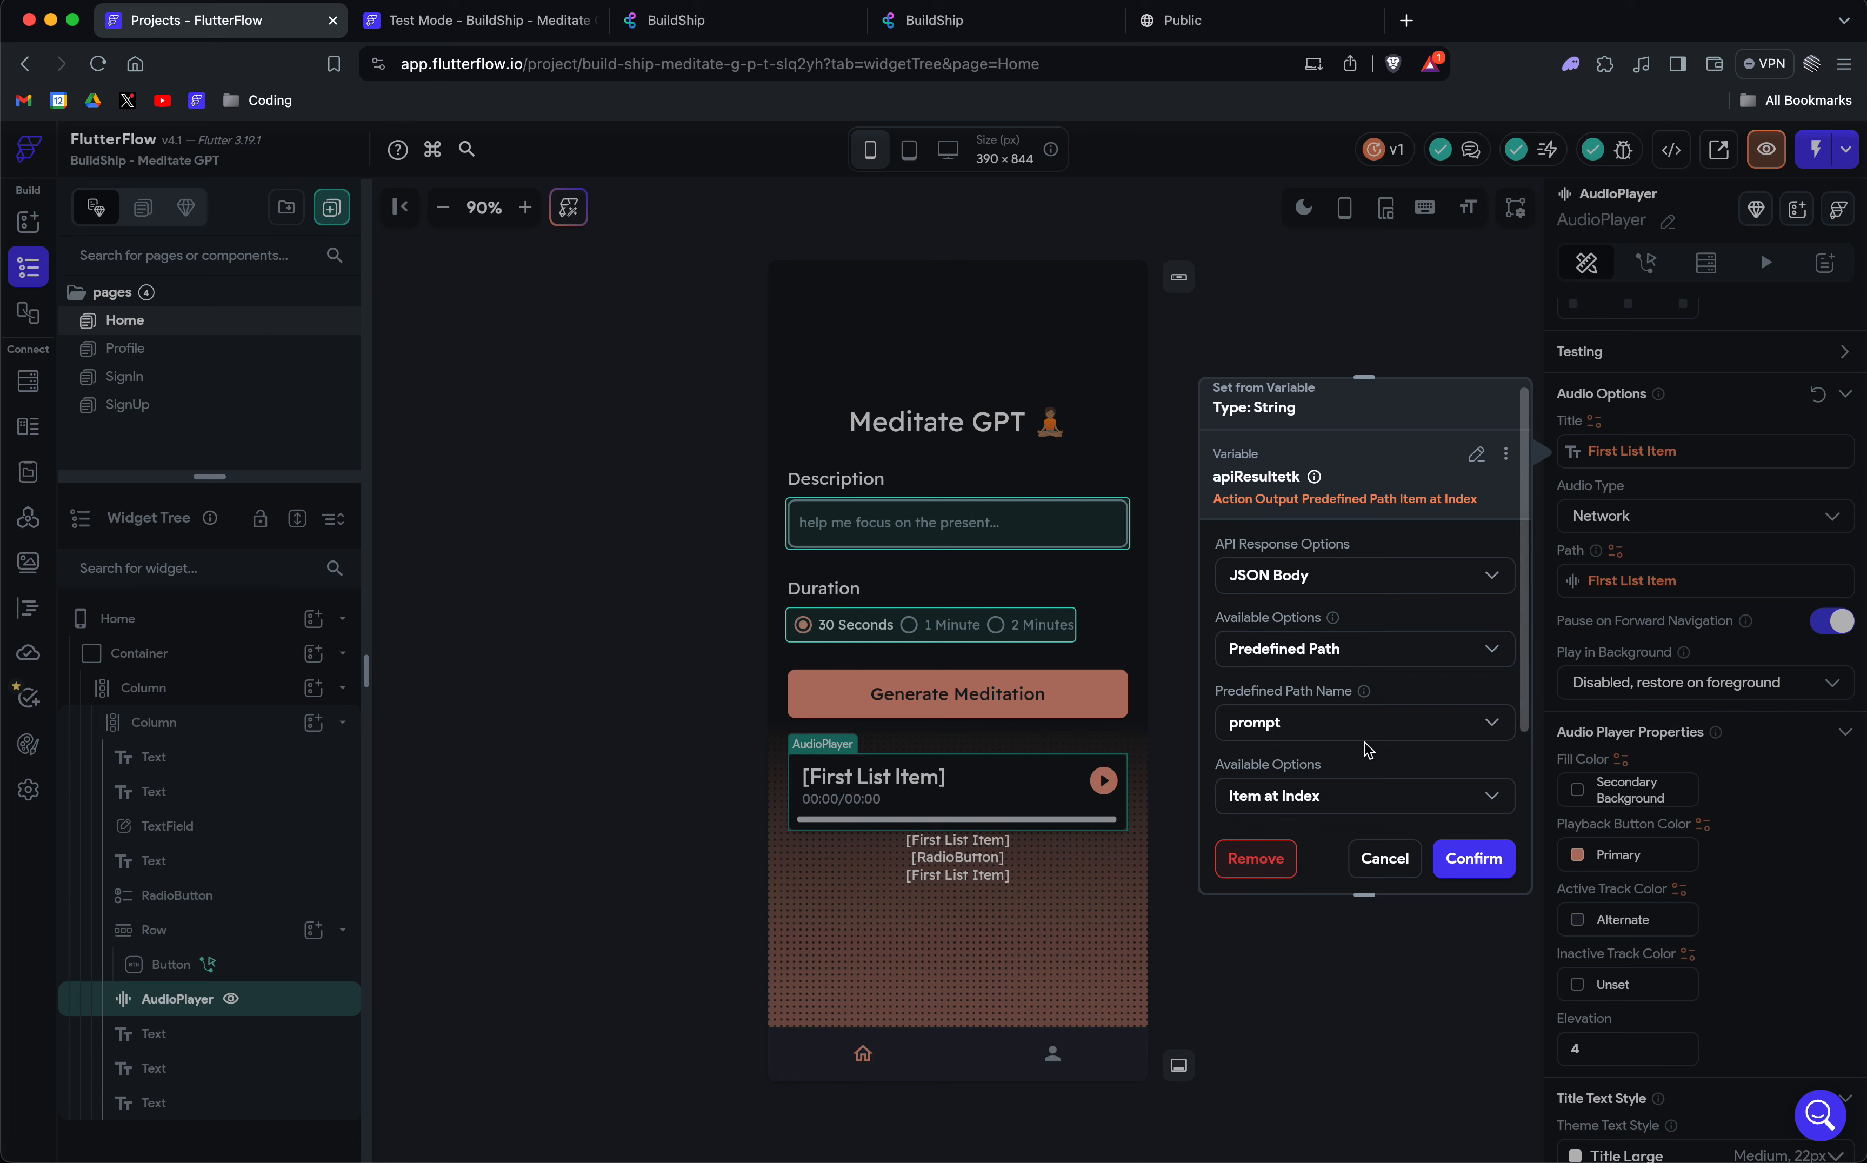
scroll(1367, 750, down, 5)
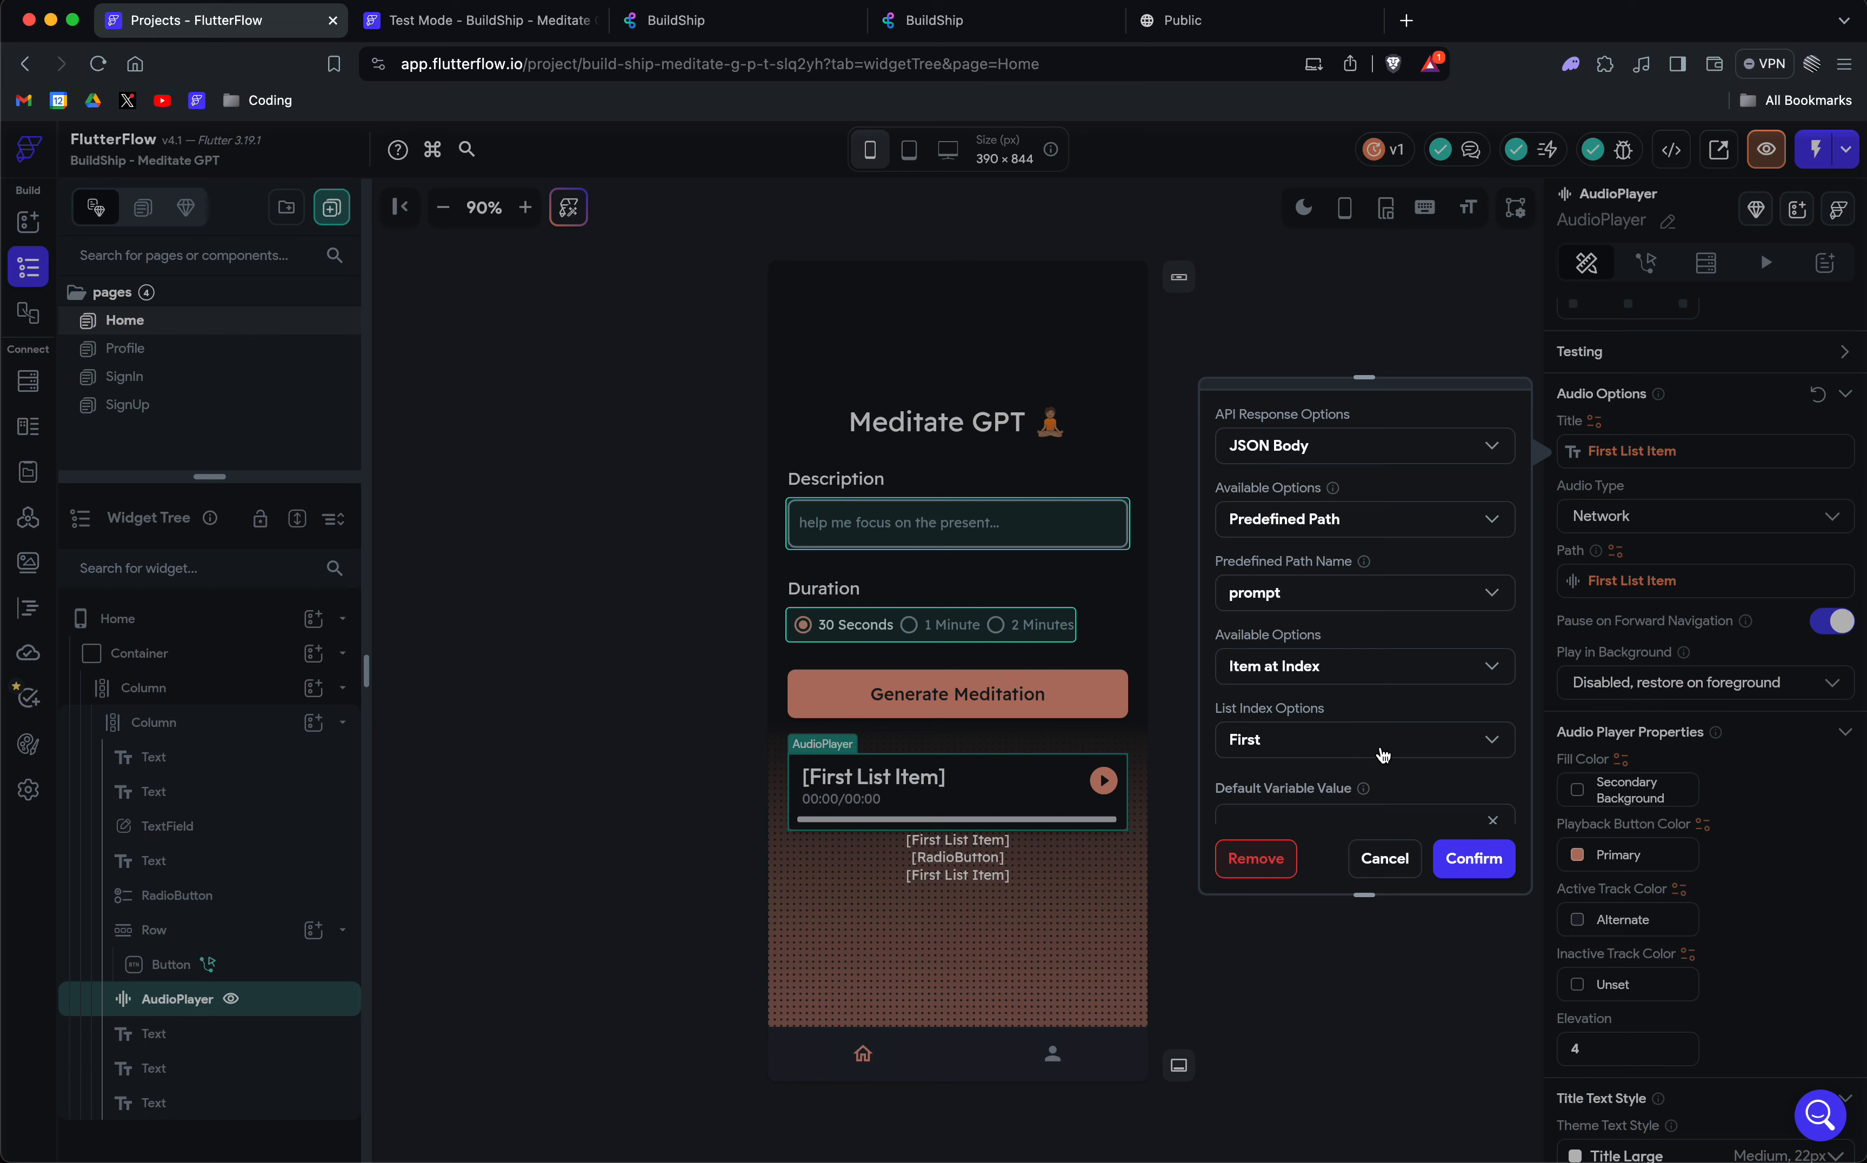
scroll(1341, 700, down, 3)
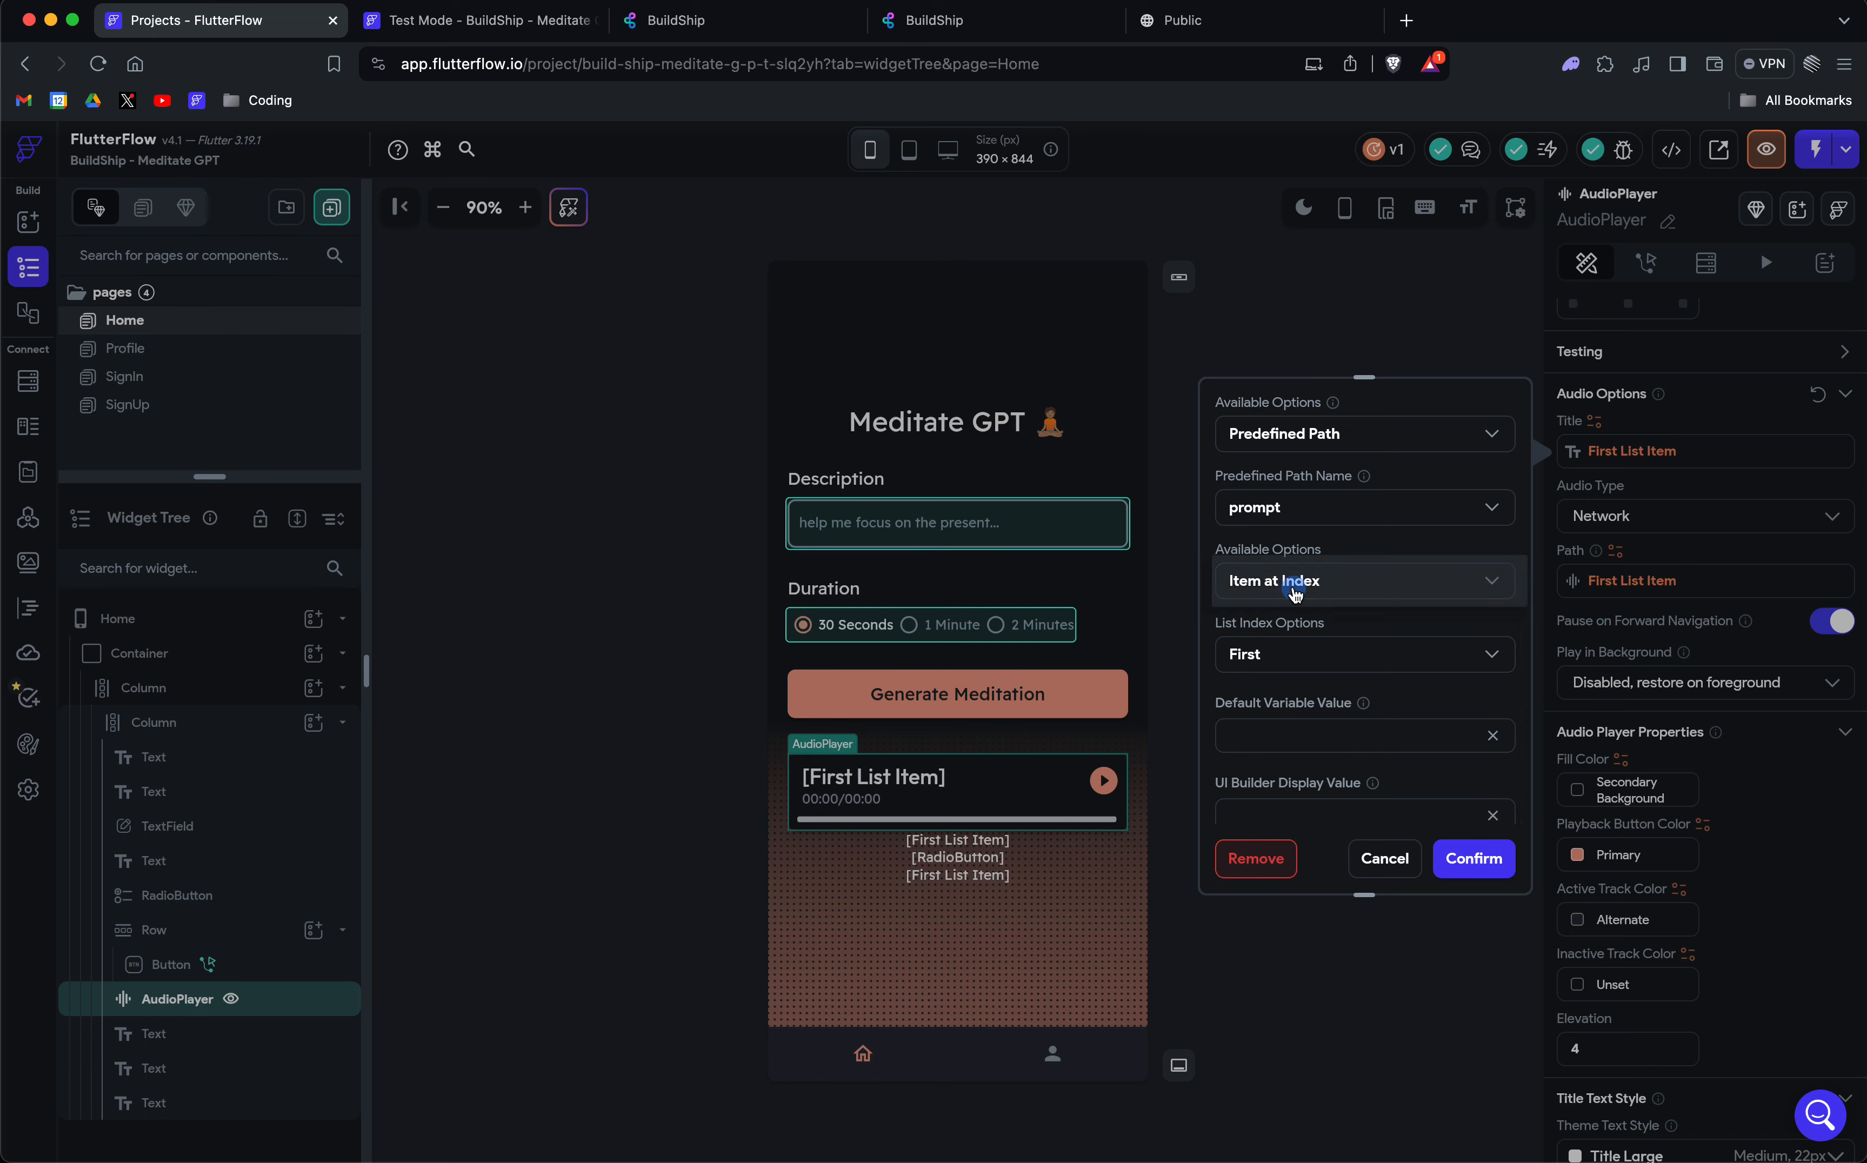
click(1294, 589)
click(1294, 589)
click(1299, 667)
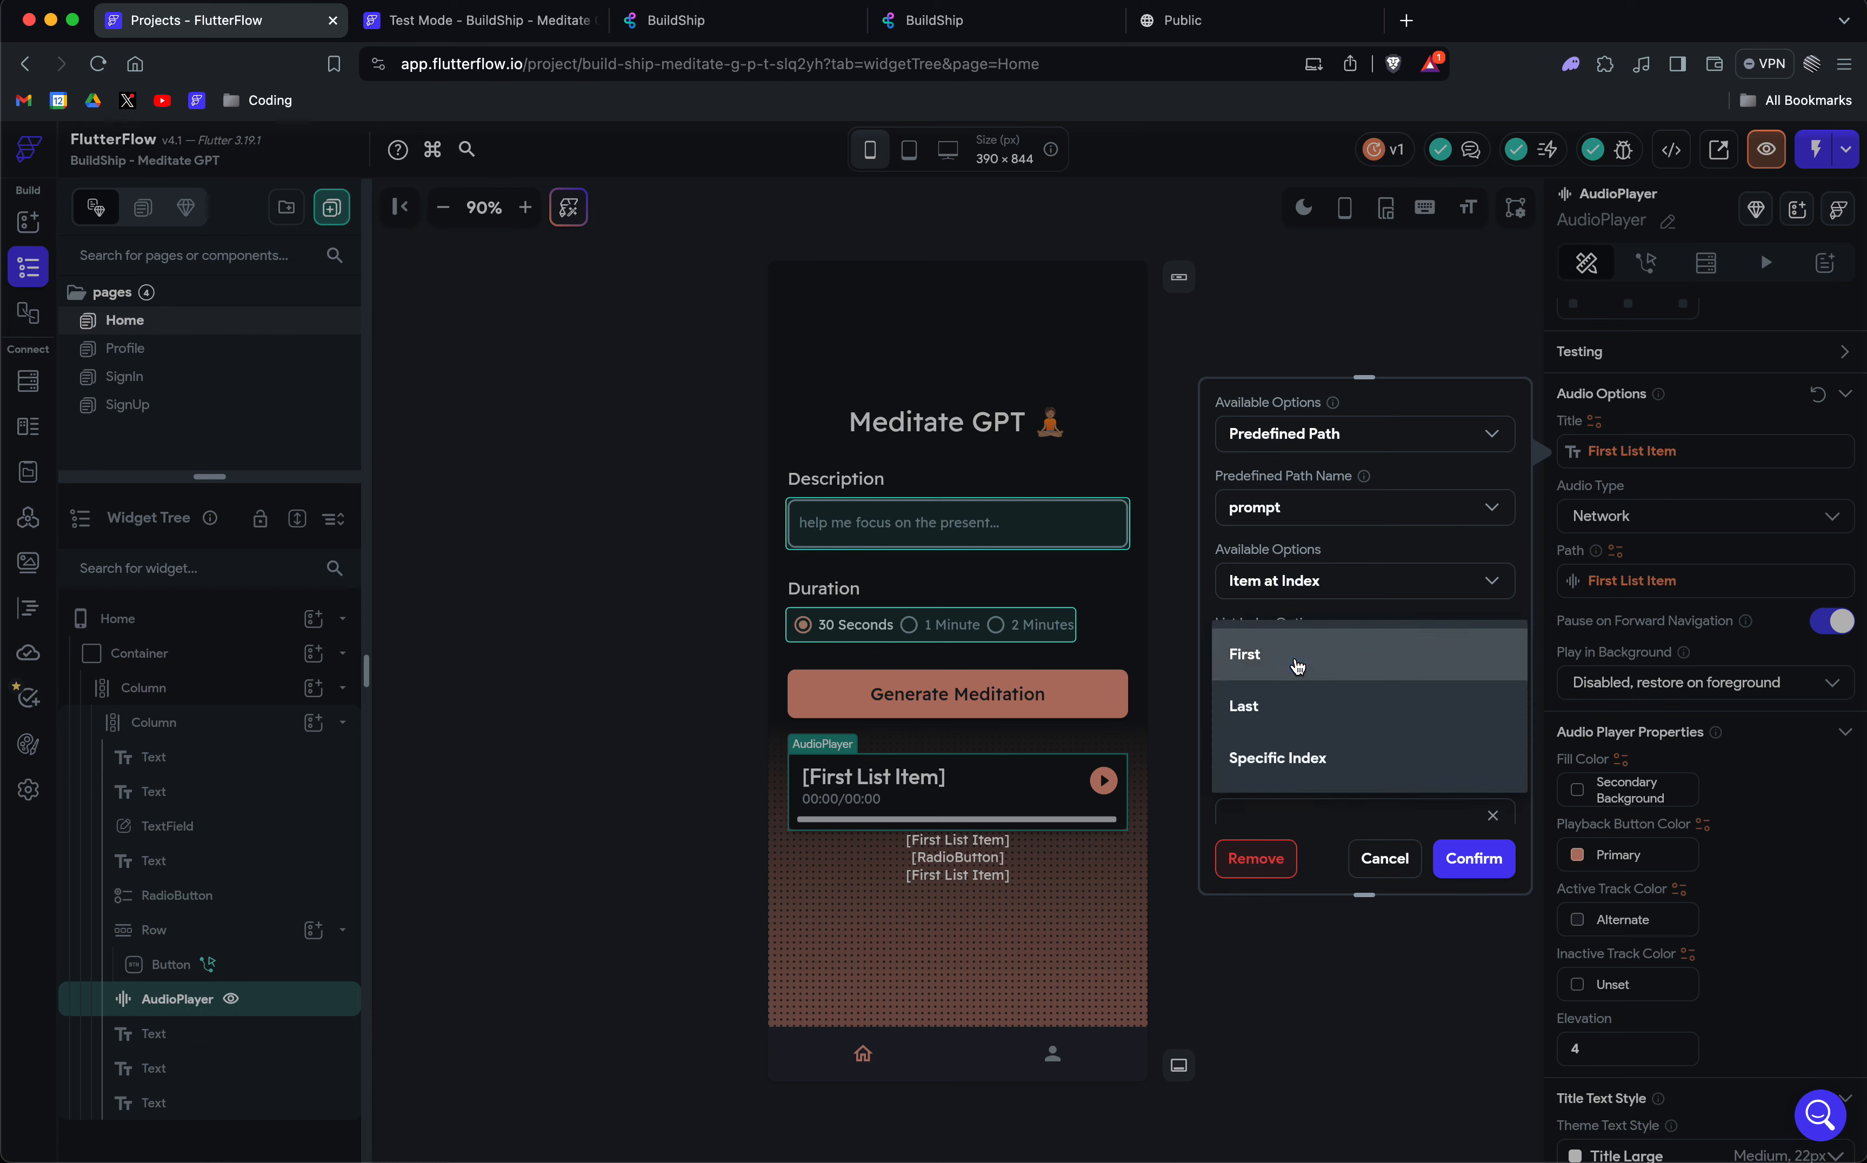
click(1299, 663)
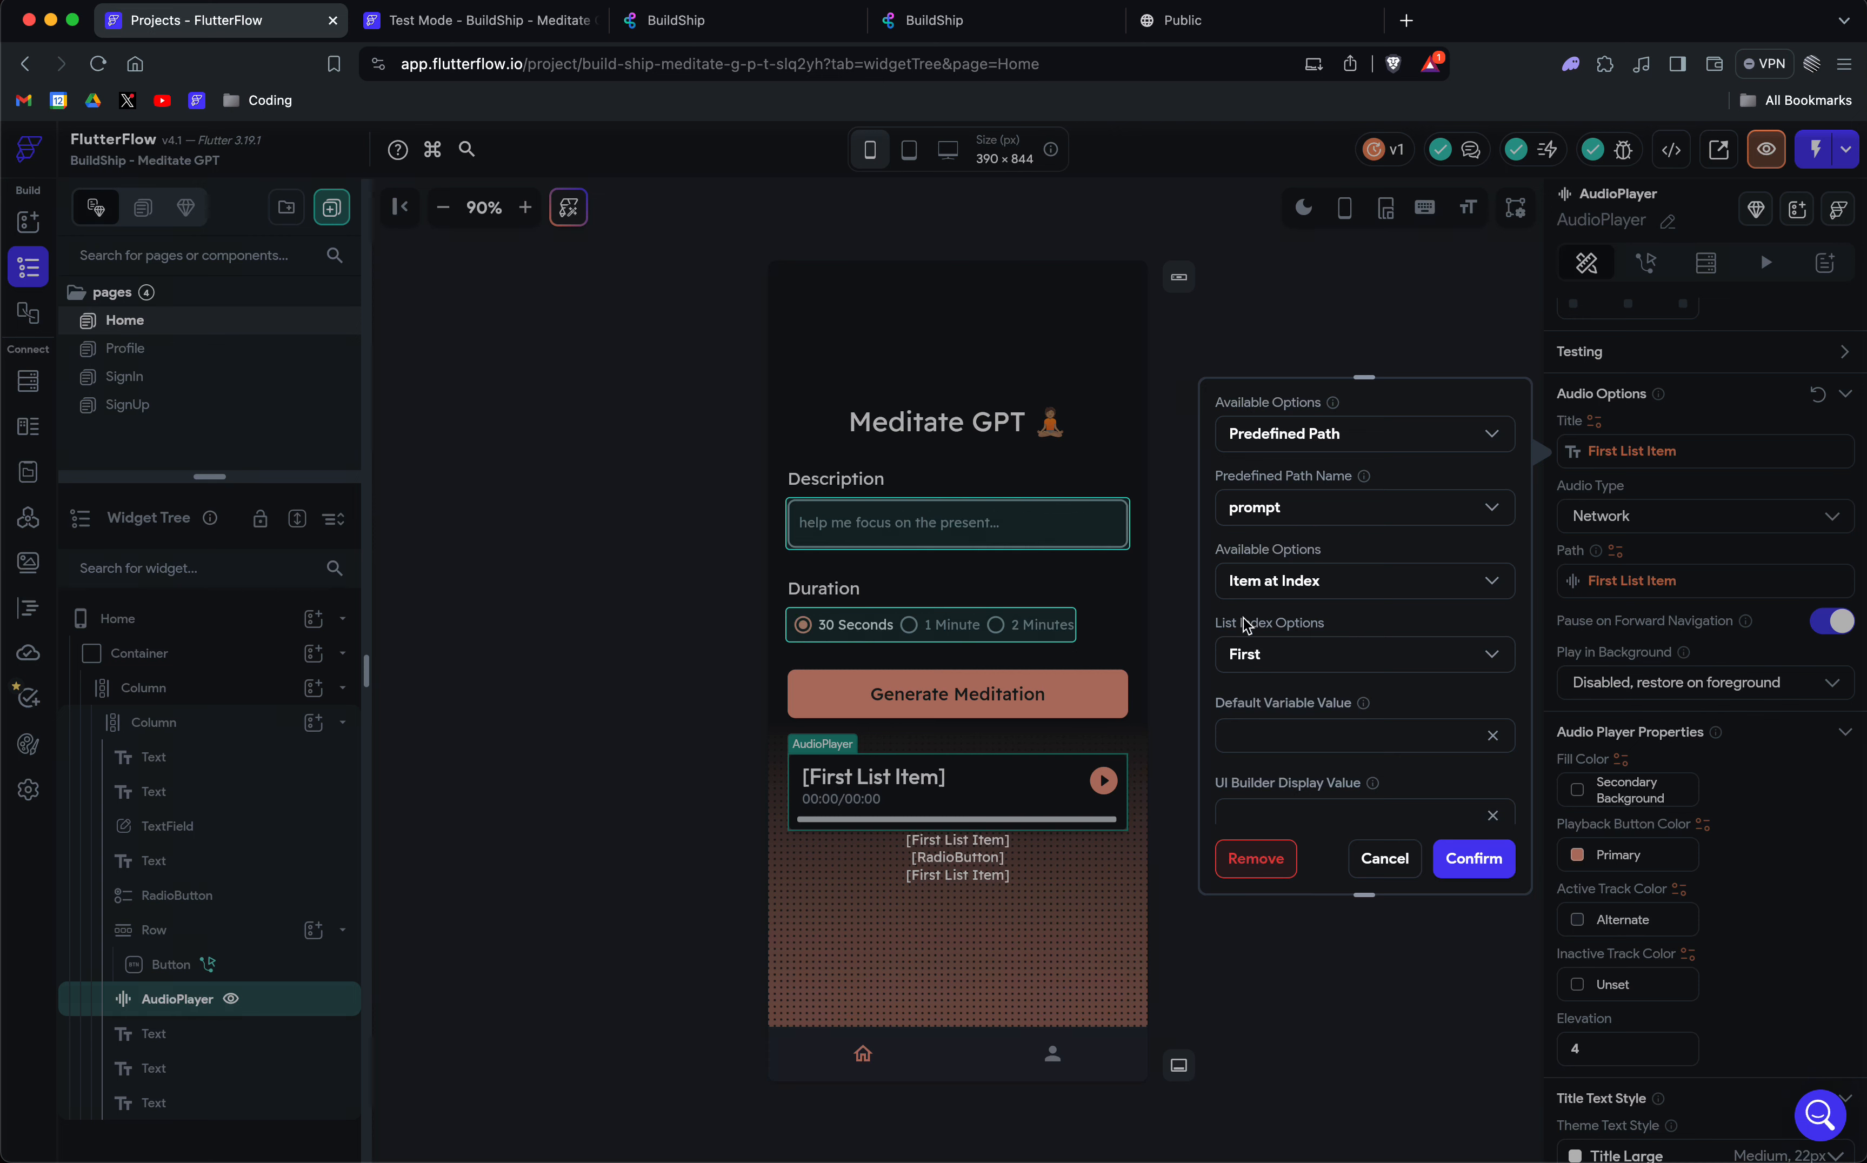
scroll(1359, 779, down, 1)
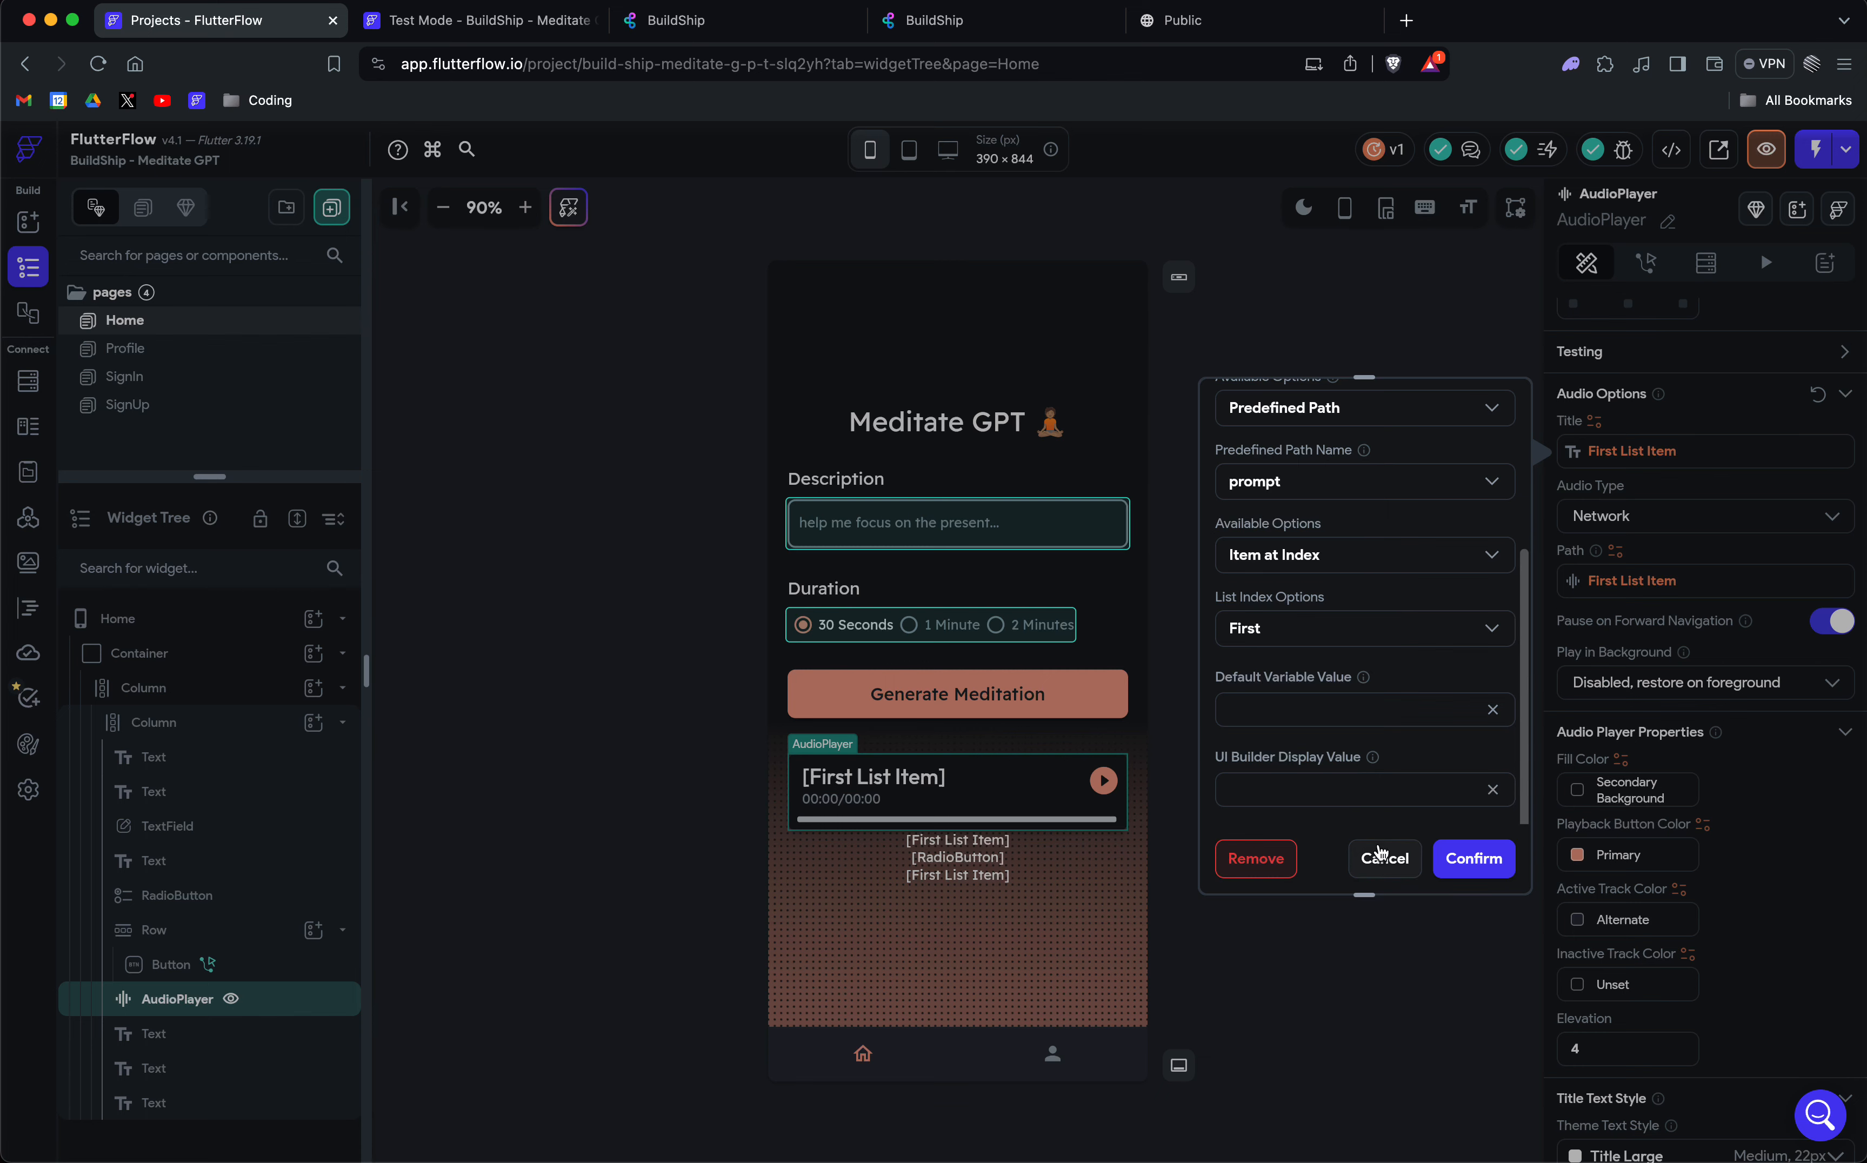
click(1379, 867)
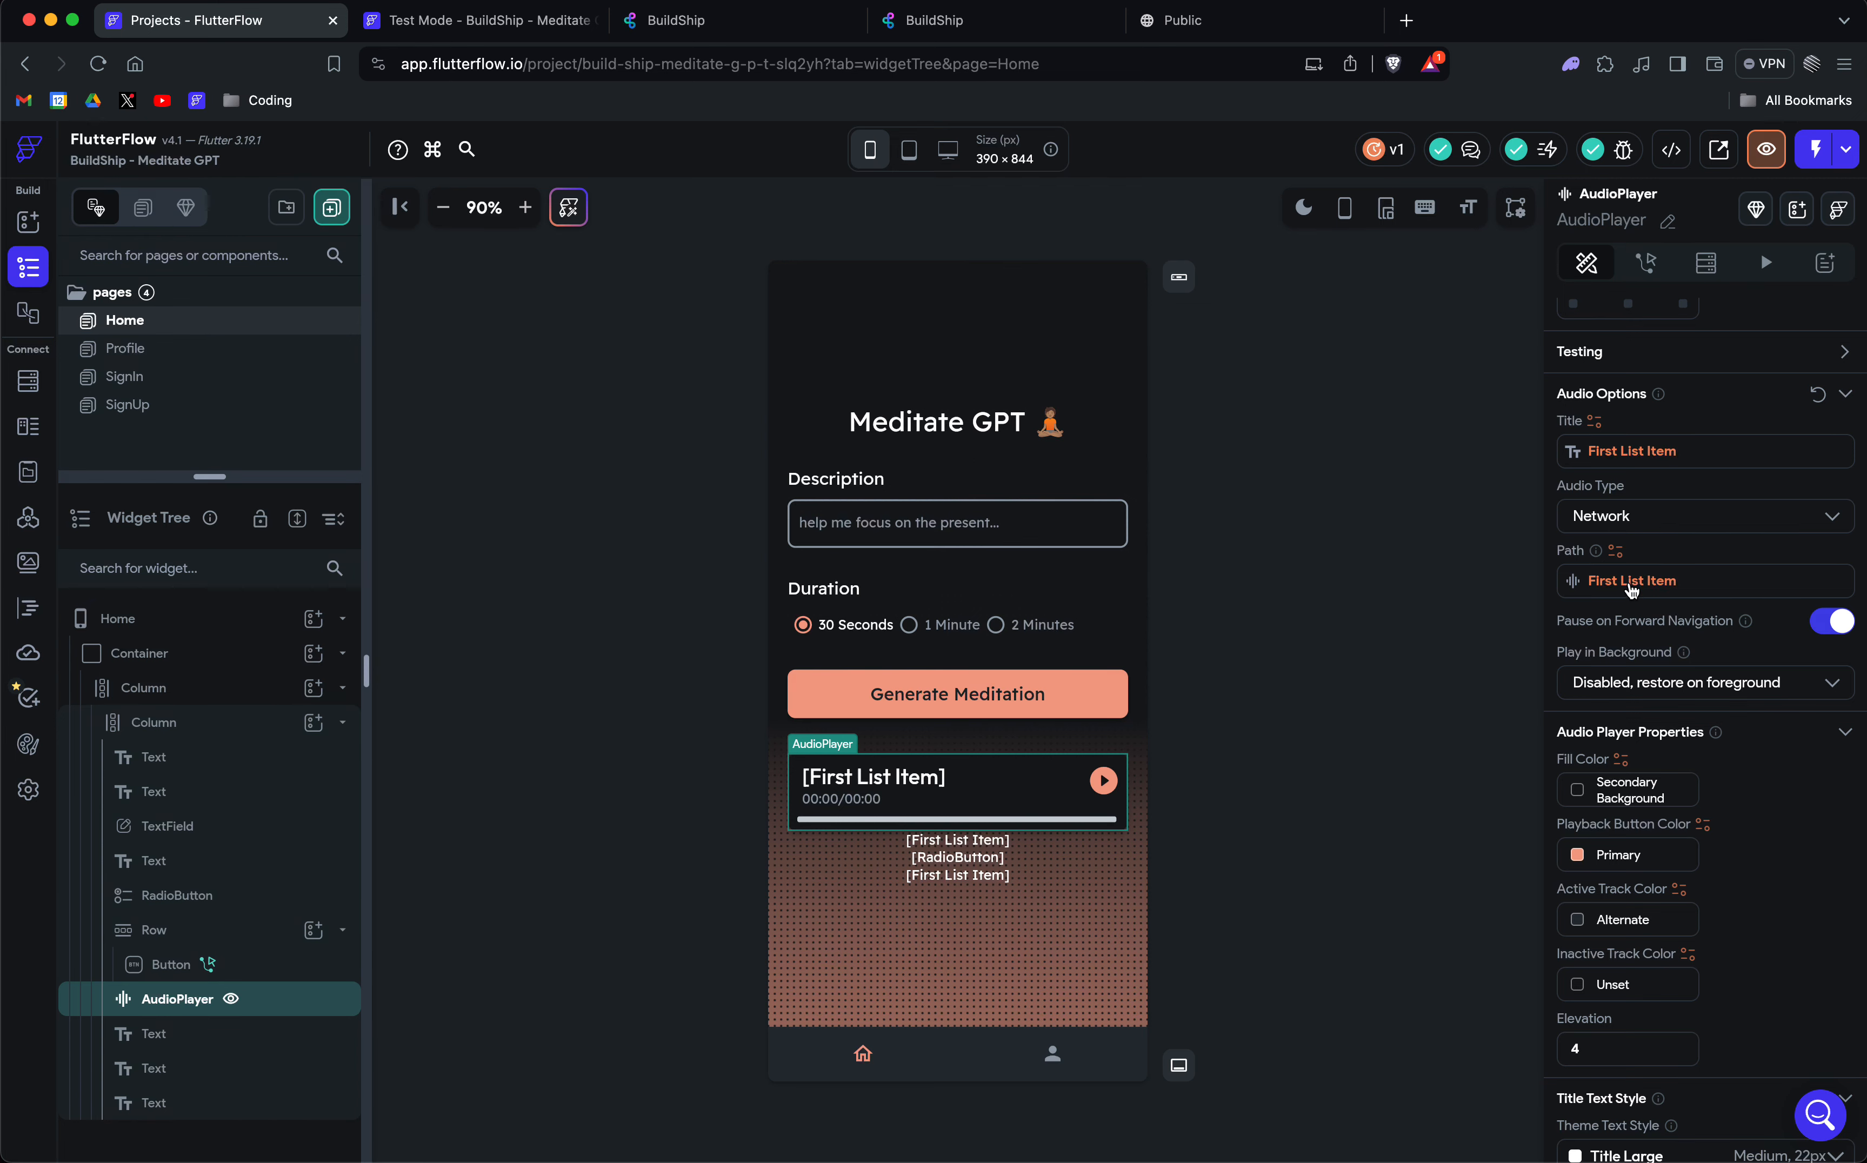
Open the AudioPlayer's Path variable and switch to BuildShip to inspect the audio URL in the Meditation Generator's test response.
click(1630, 586)
scroll(1361, 769, down, 3)
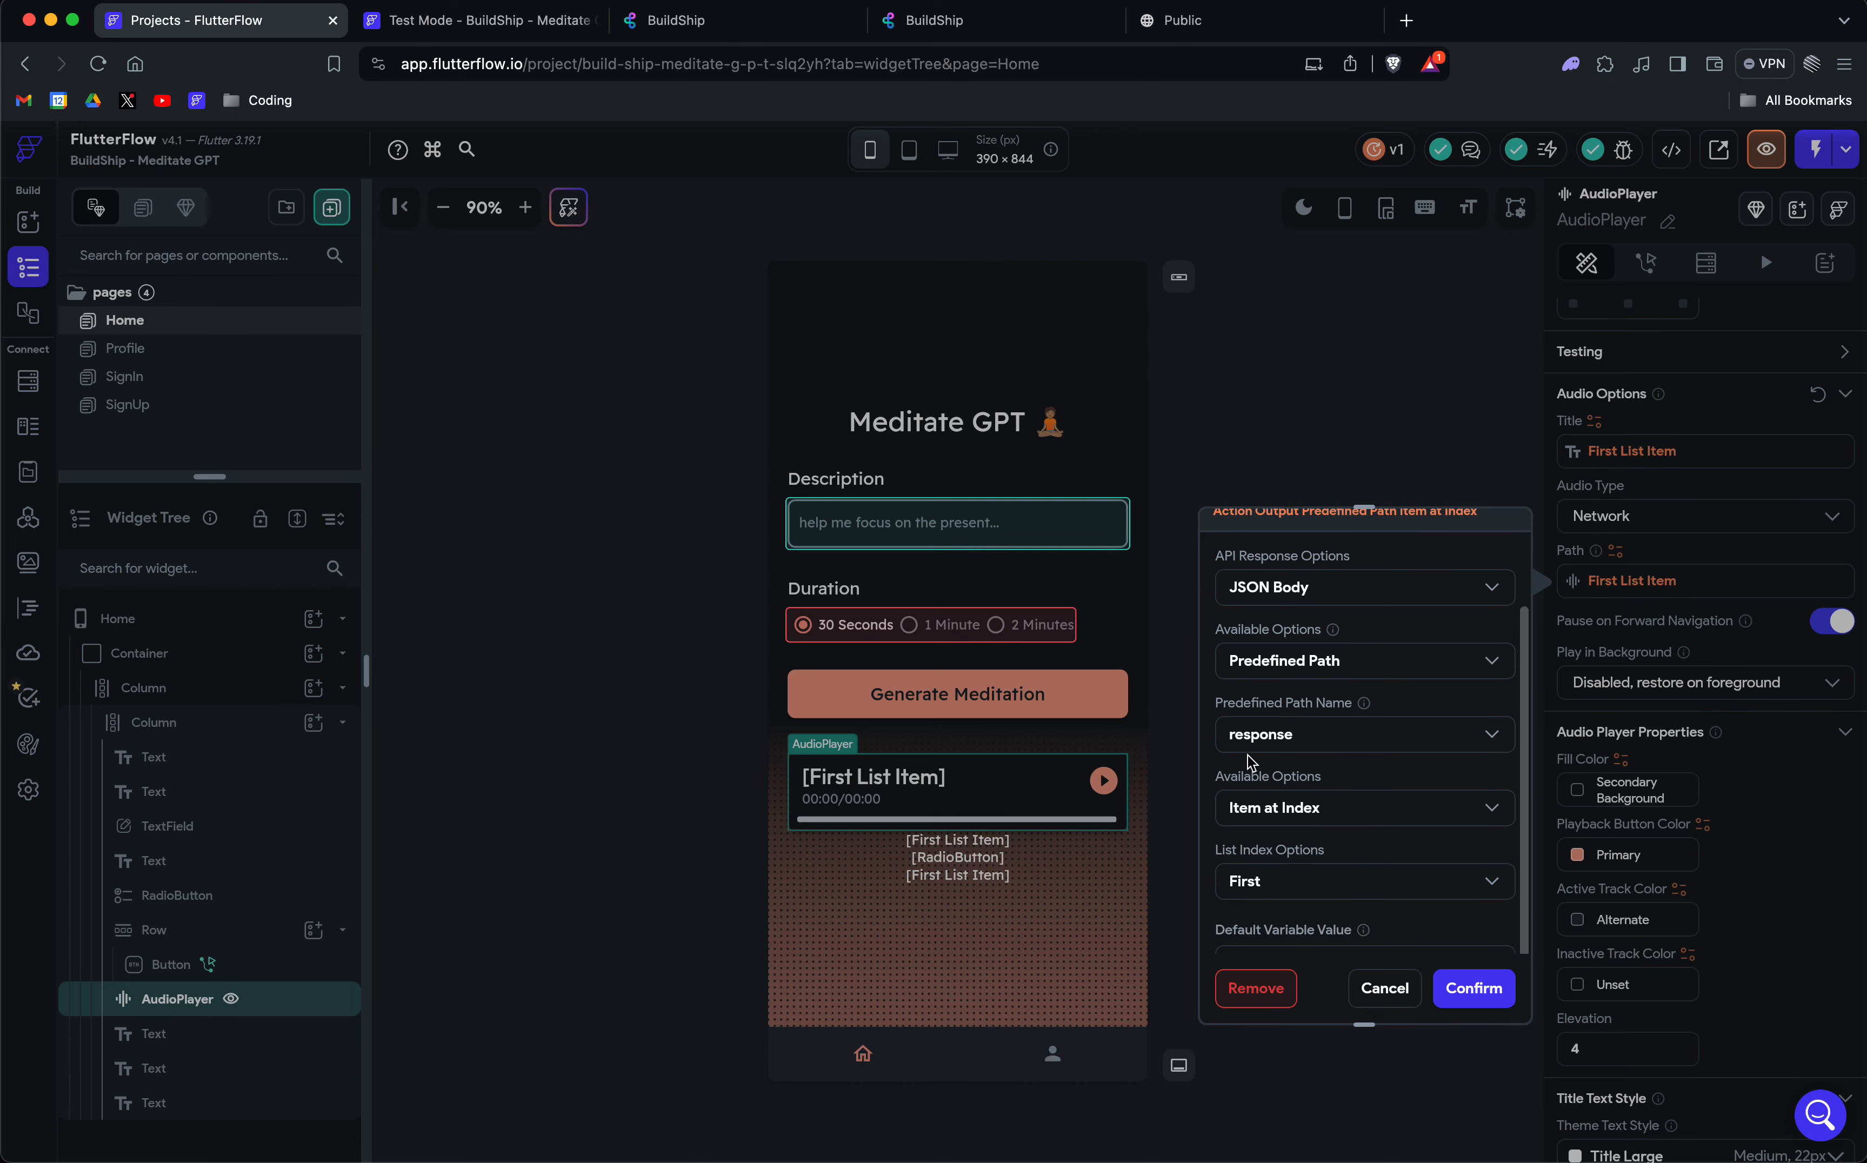
click(717, 20)
click(1609, 203)
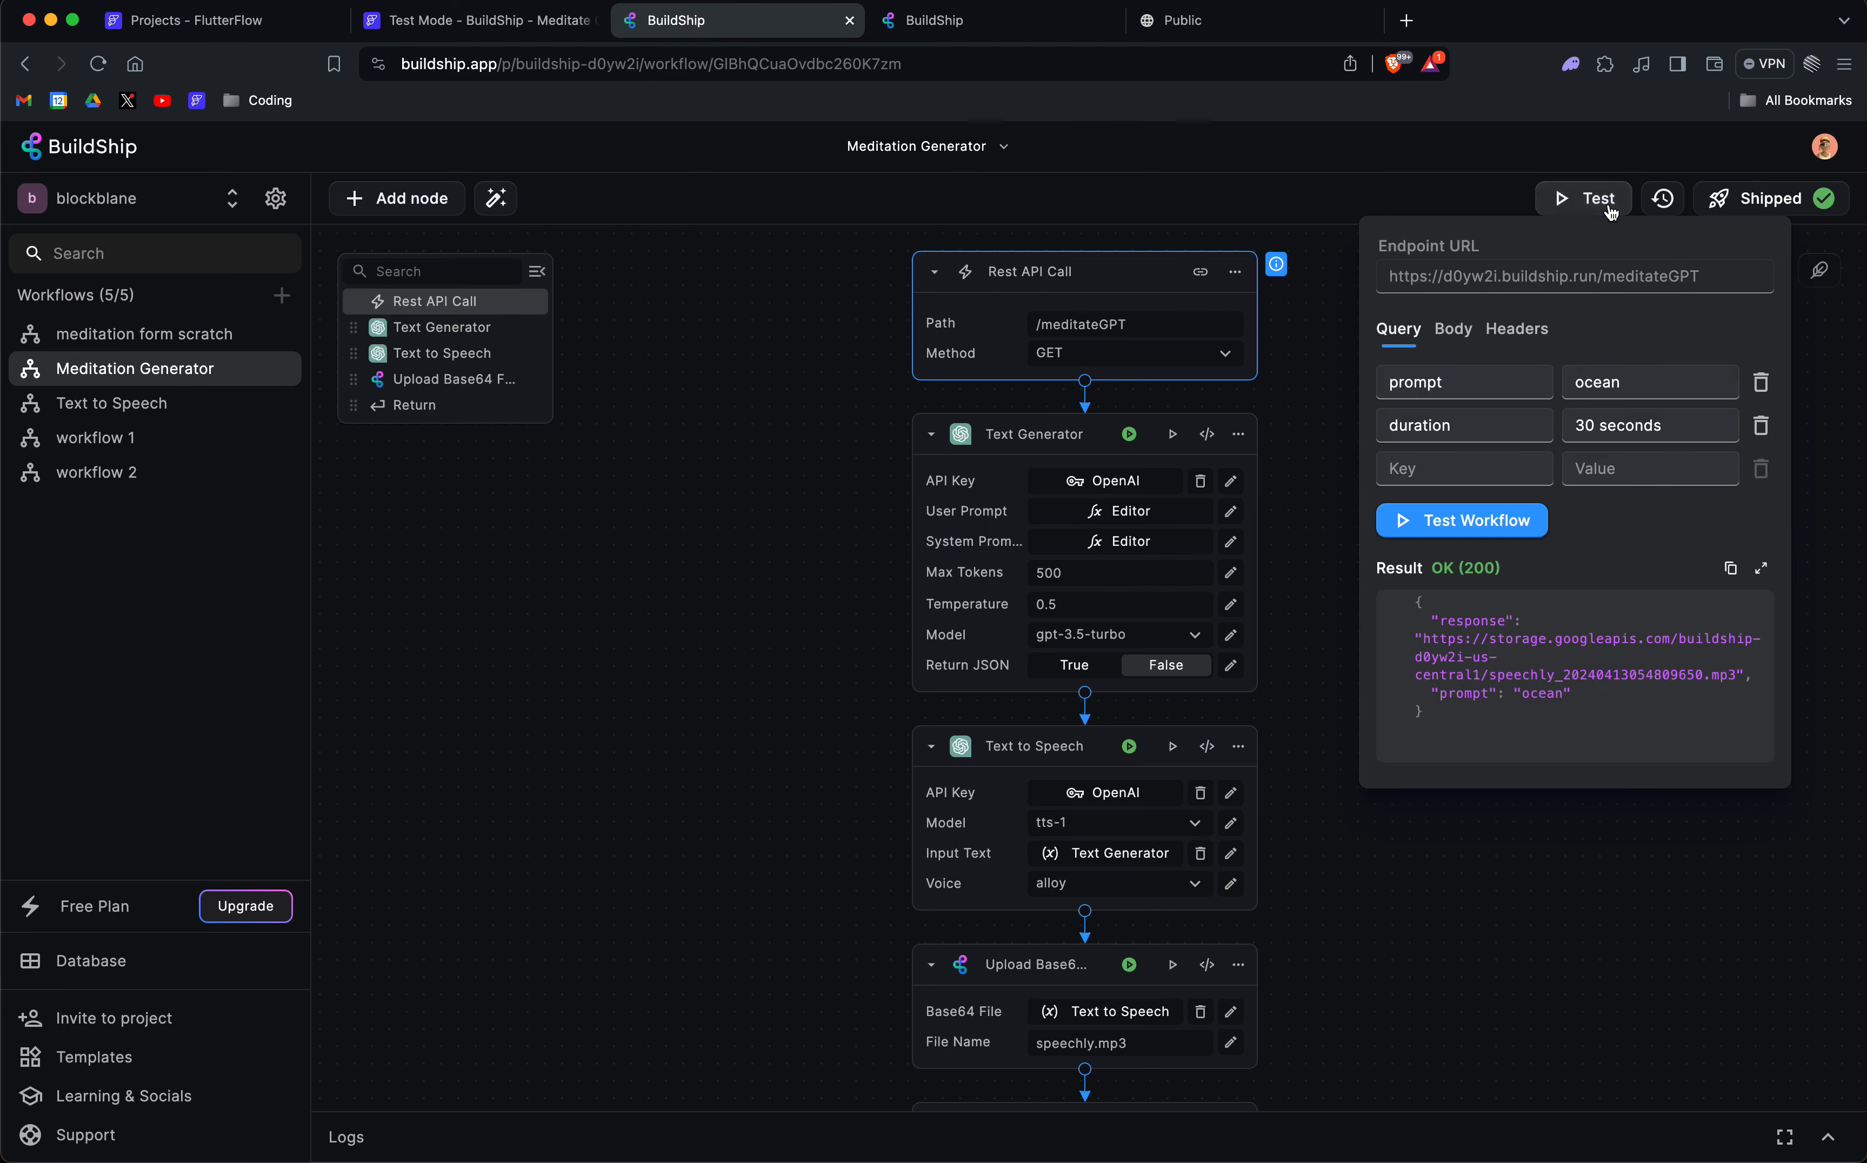
drag(1432, 638, 1730, 675)
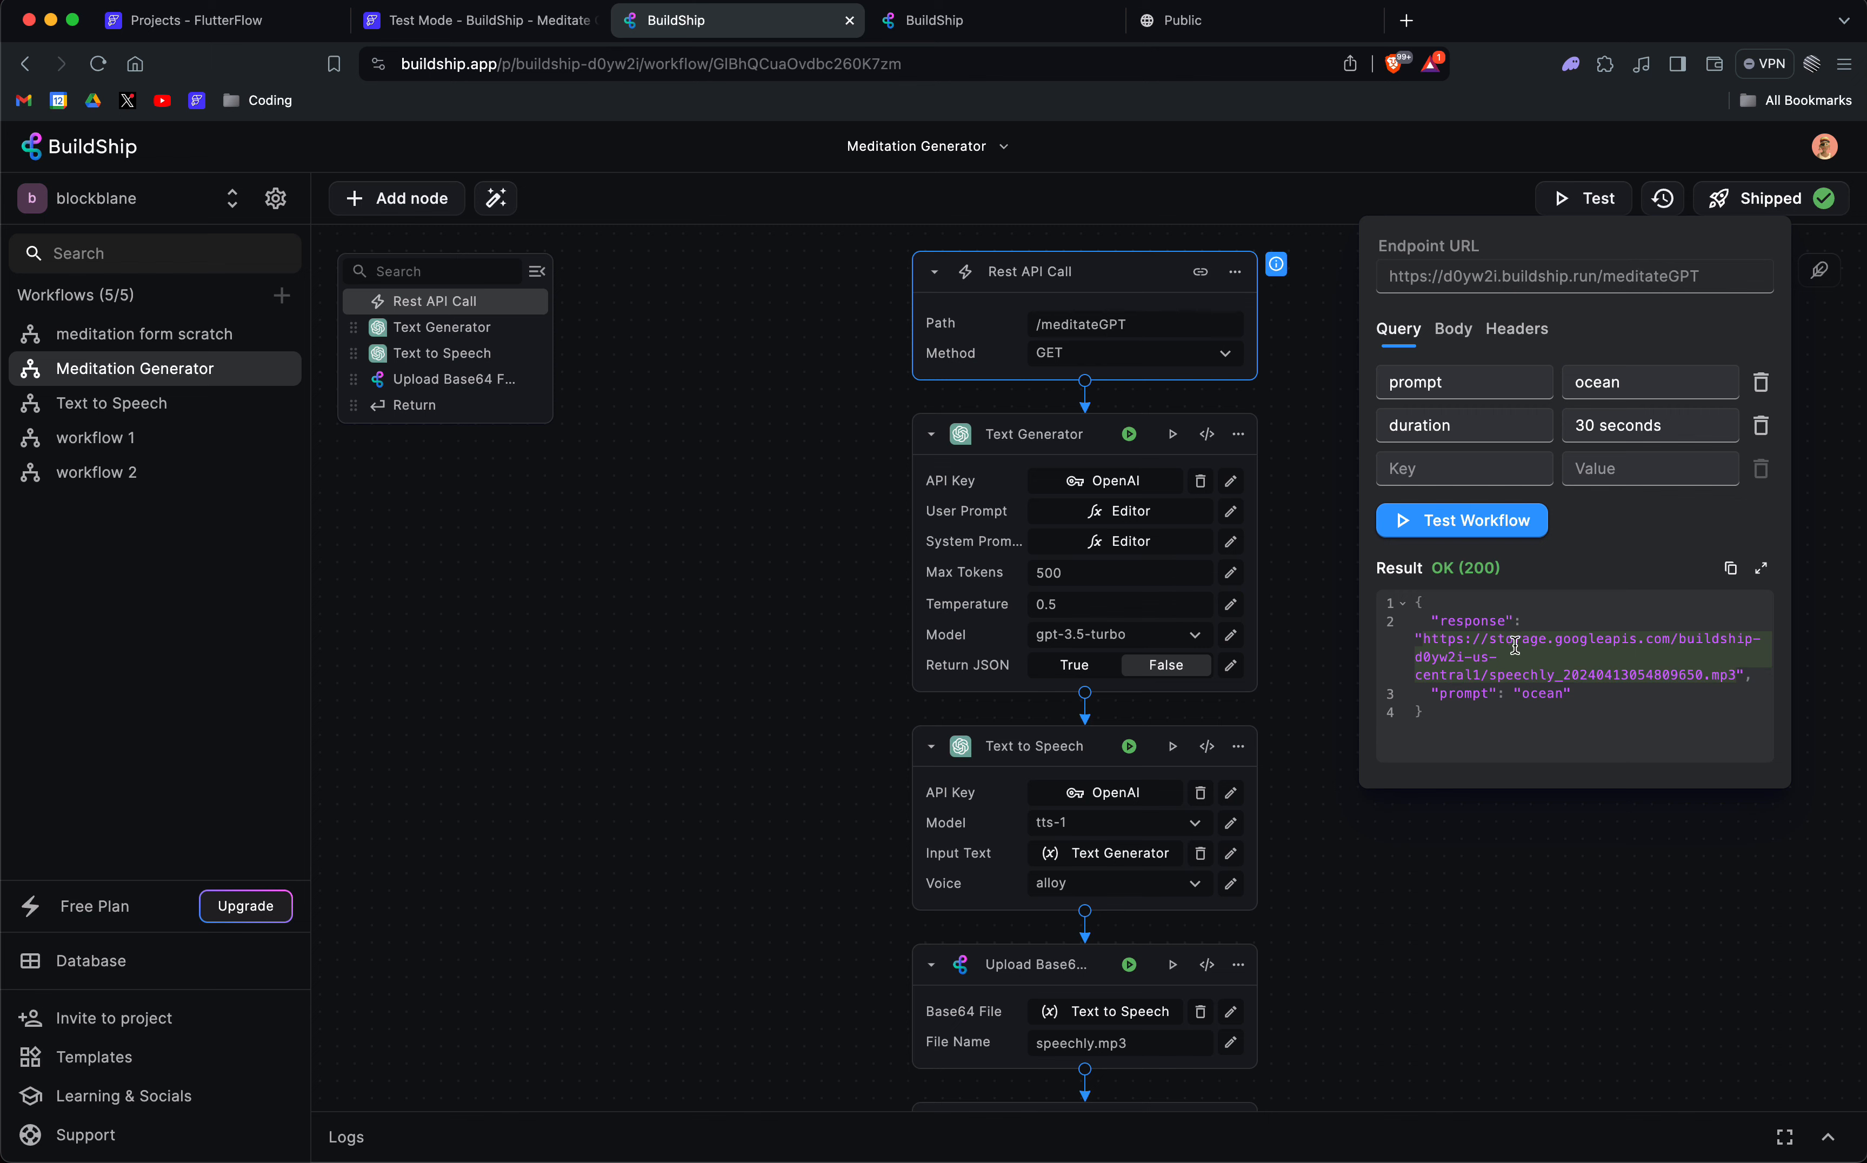
drag(1416, 642, 1734, 672)
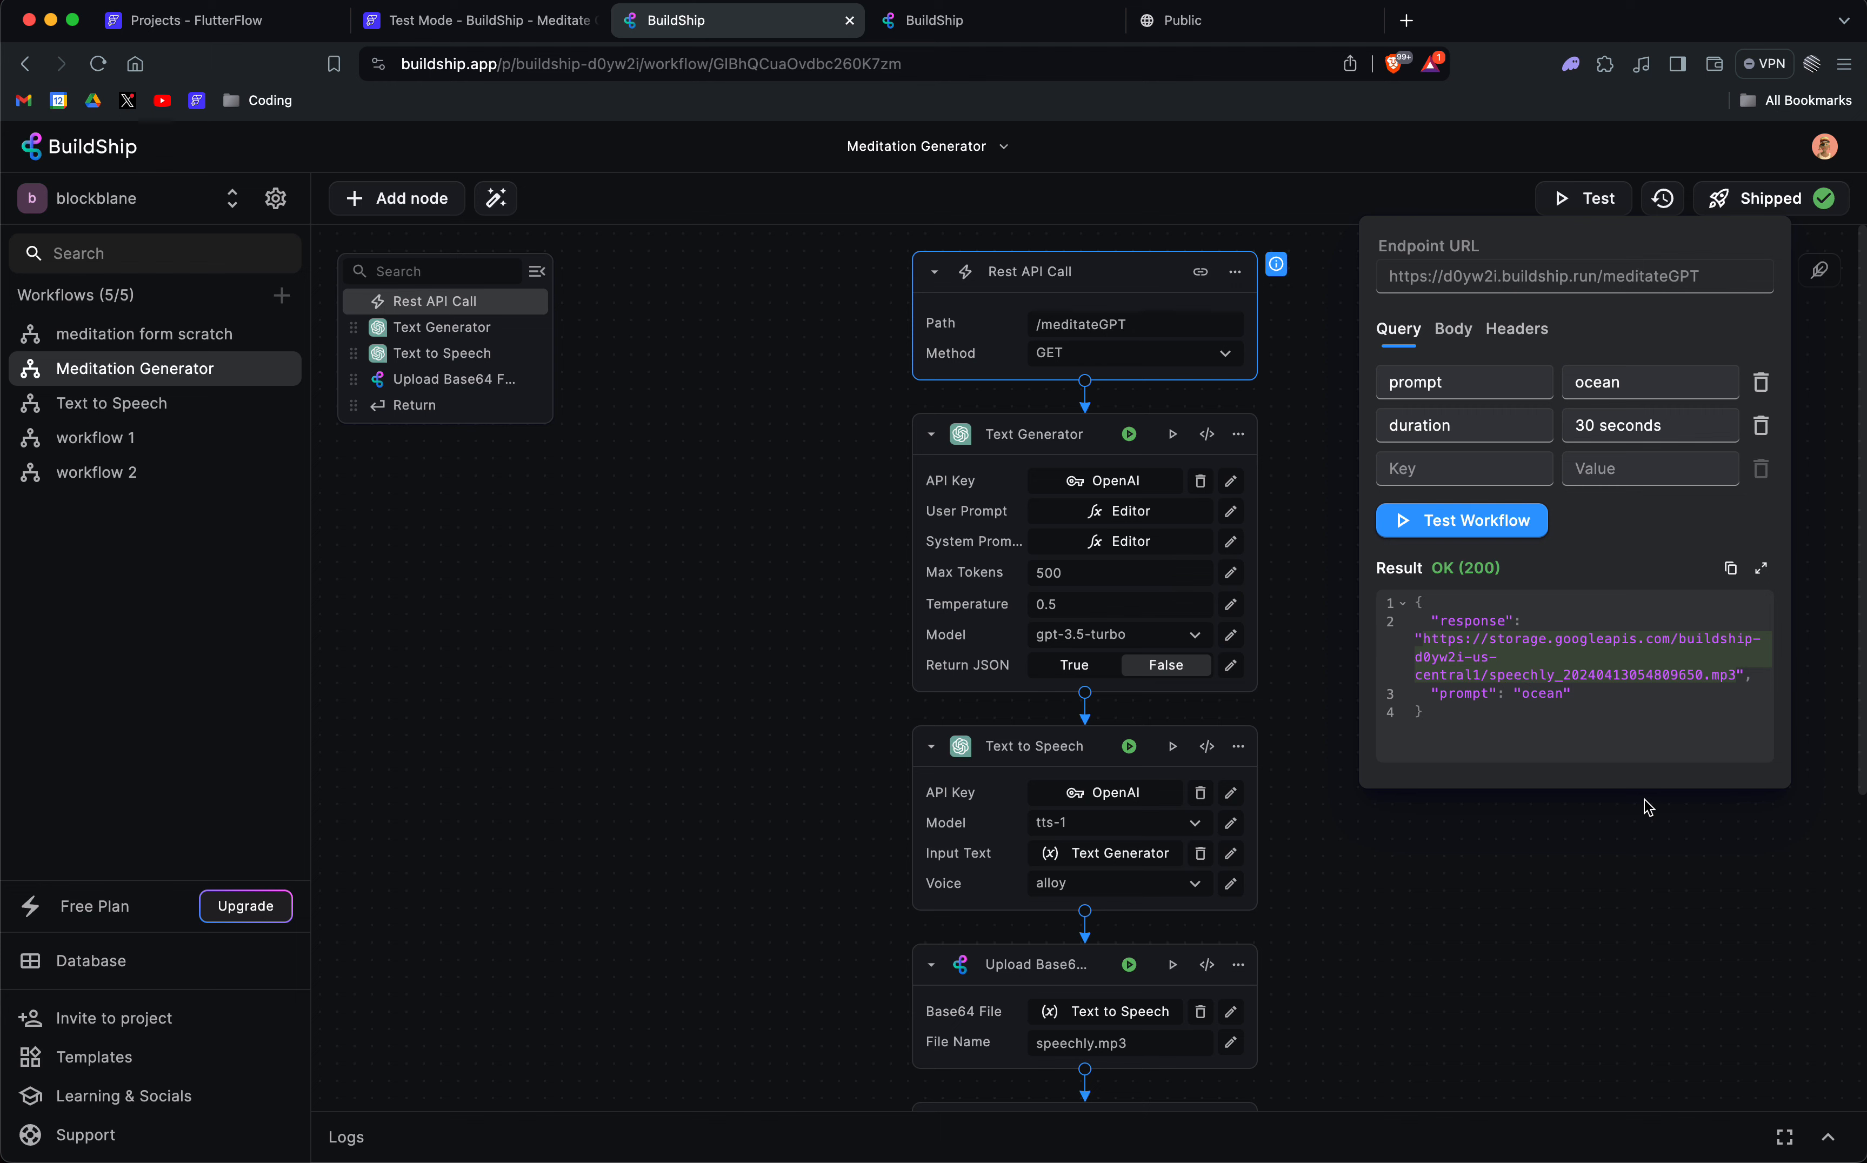
click(1465, 651)
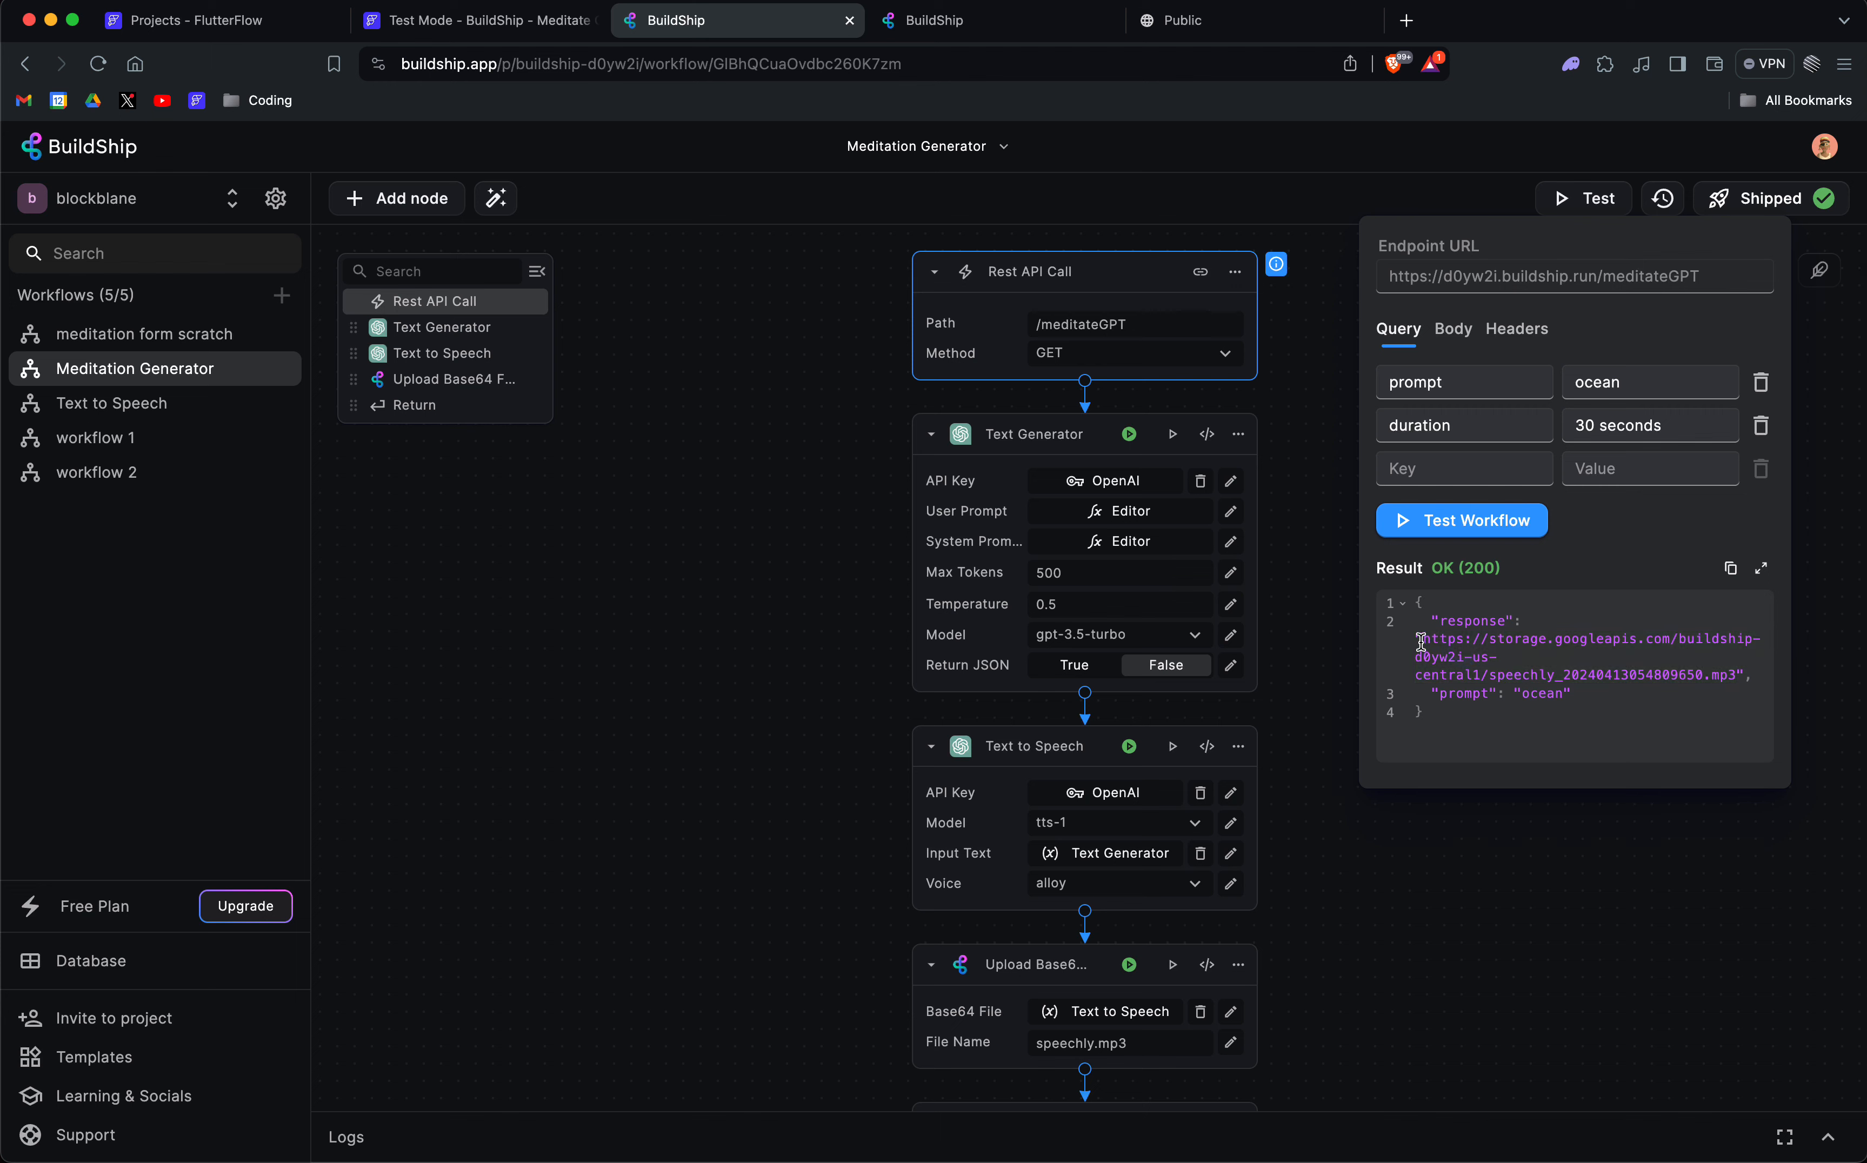
drag(1420, 636, 1728, 658)
drag(1736, 665, 1737, 666)
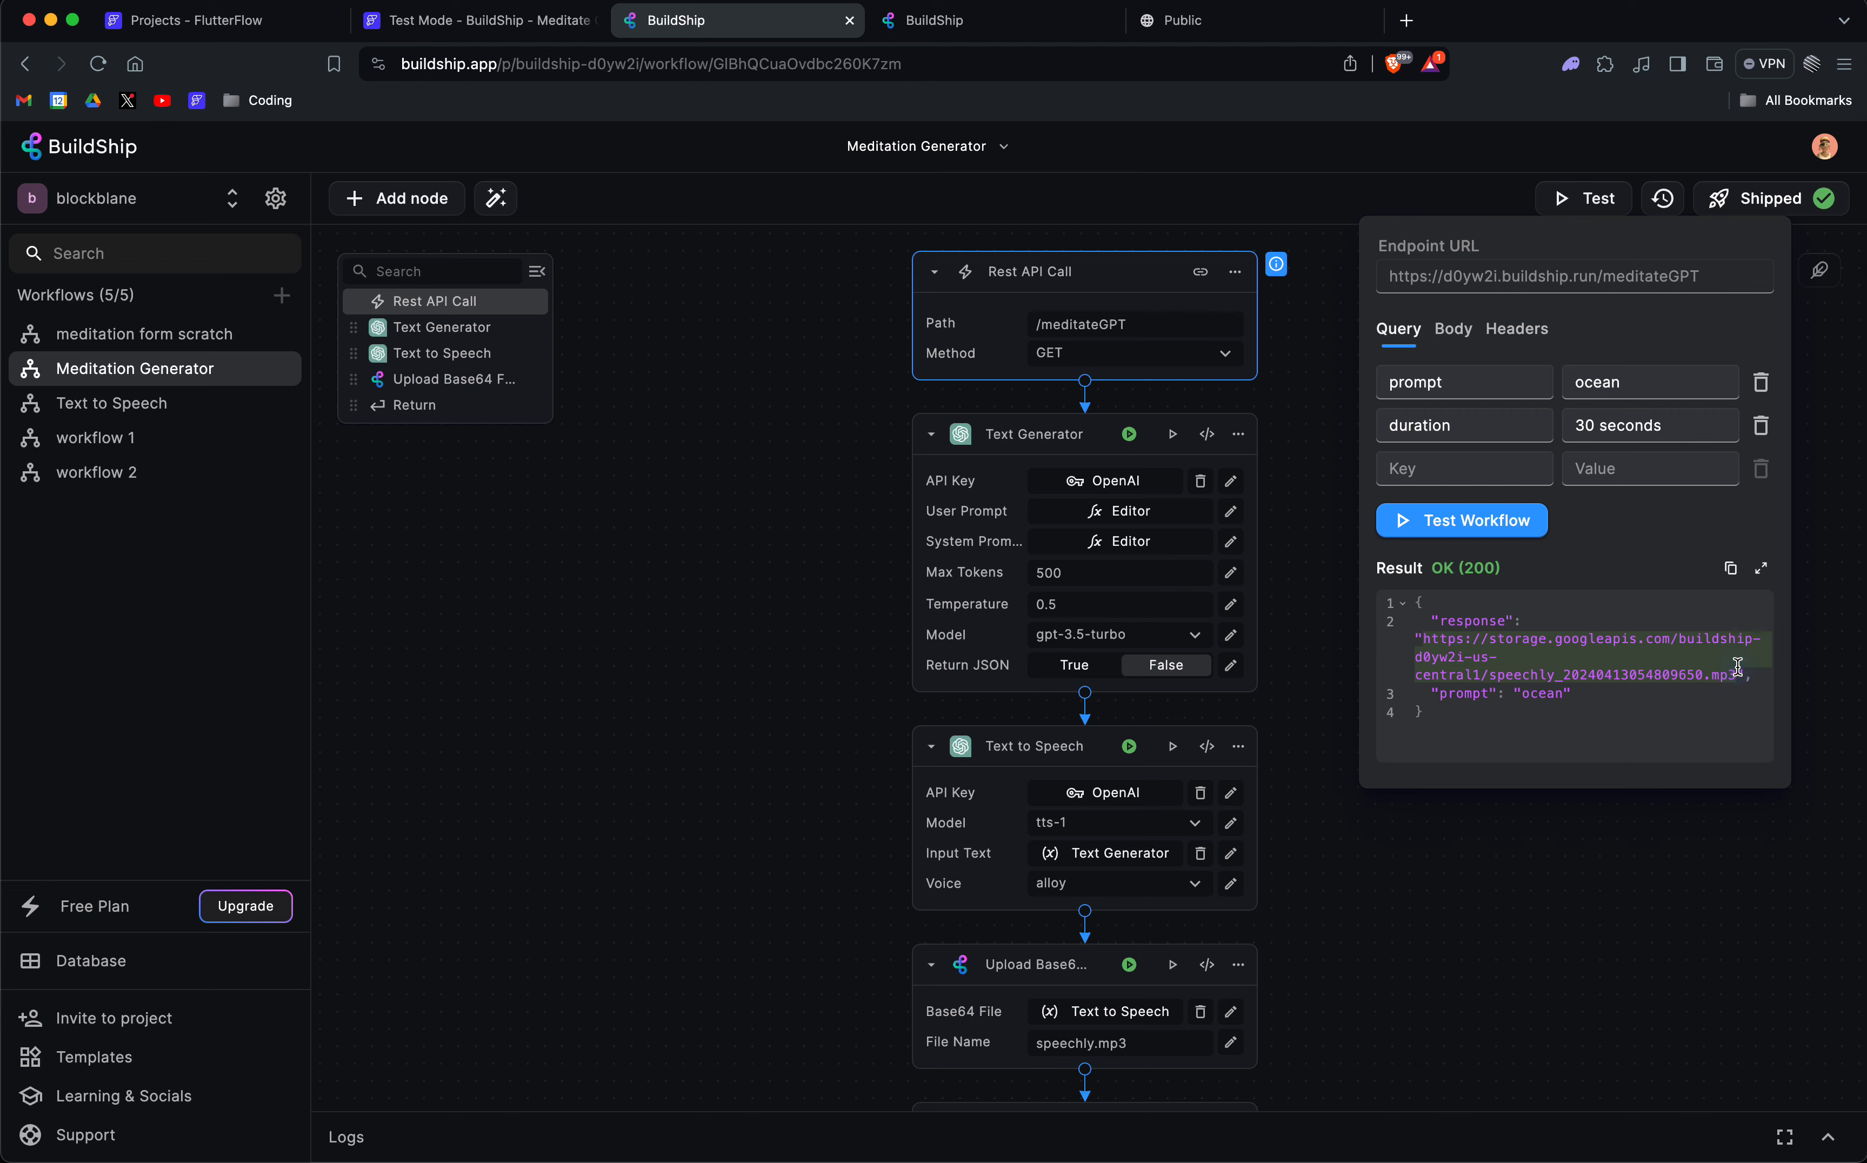
Return to the FlutterFlow project and dismiss the AudioPlayer's Path variable without changes.
click(443, 27)
click(203, 23)
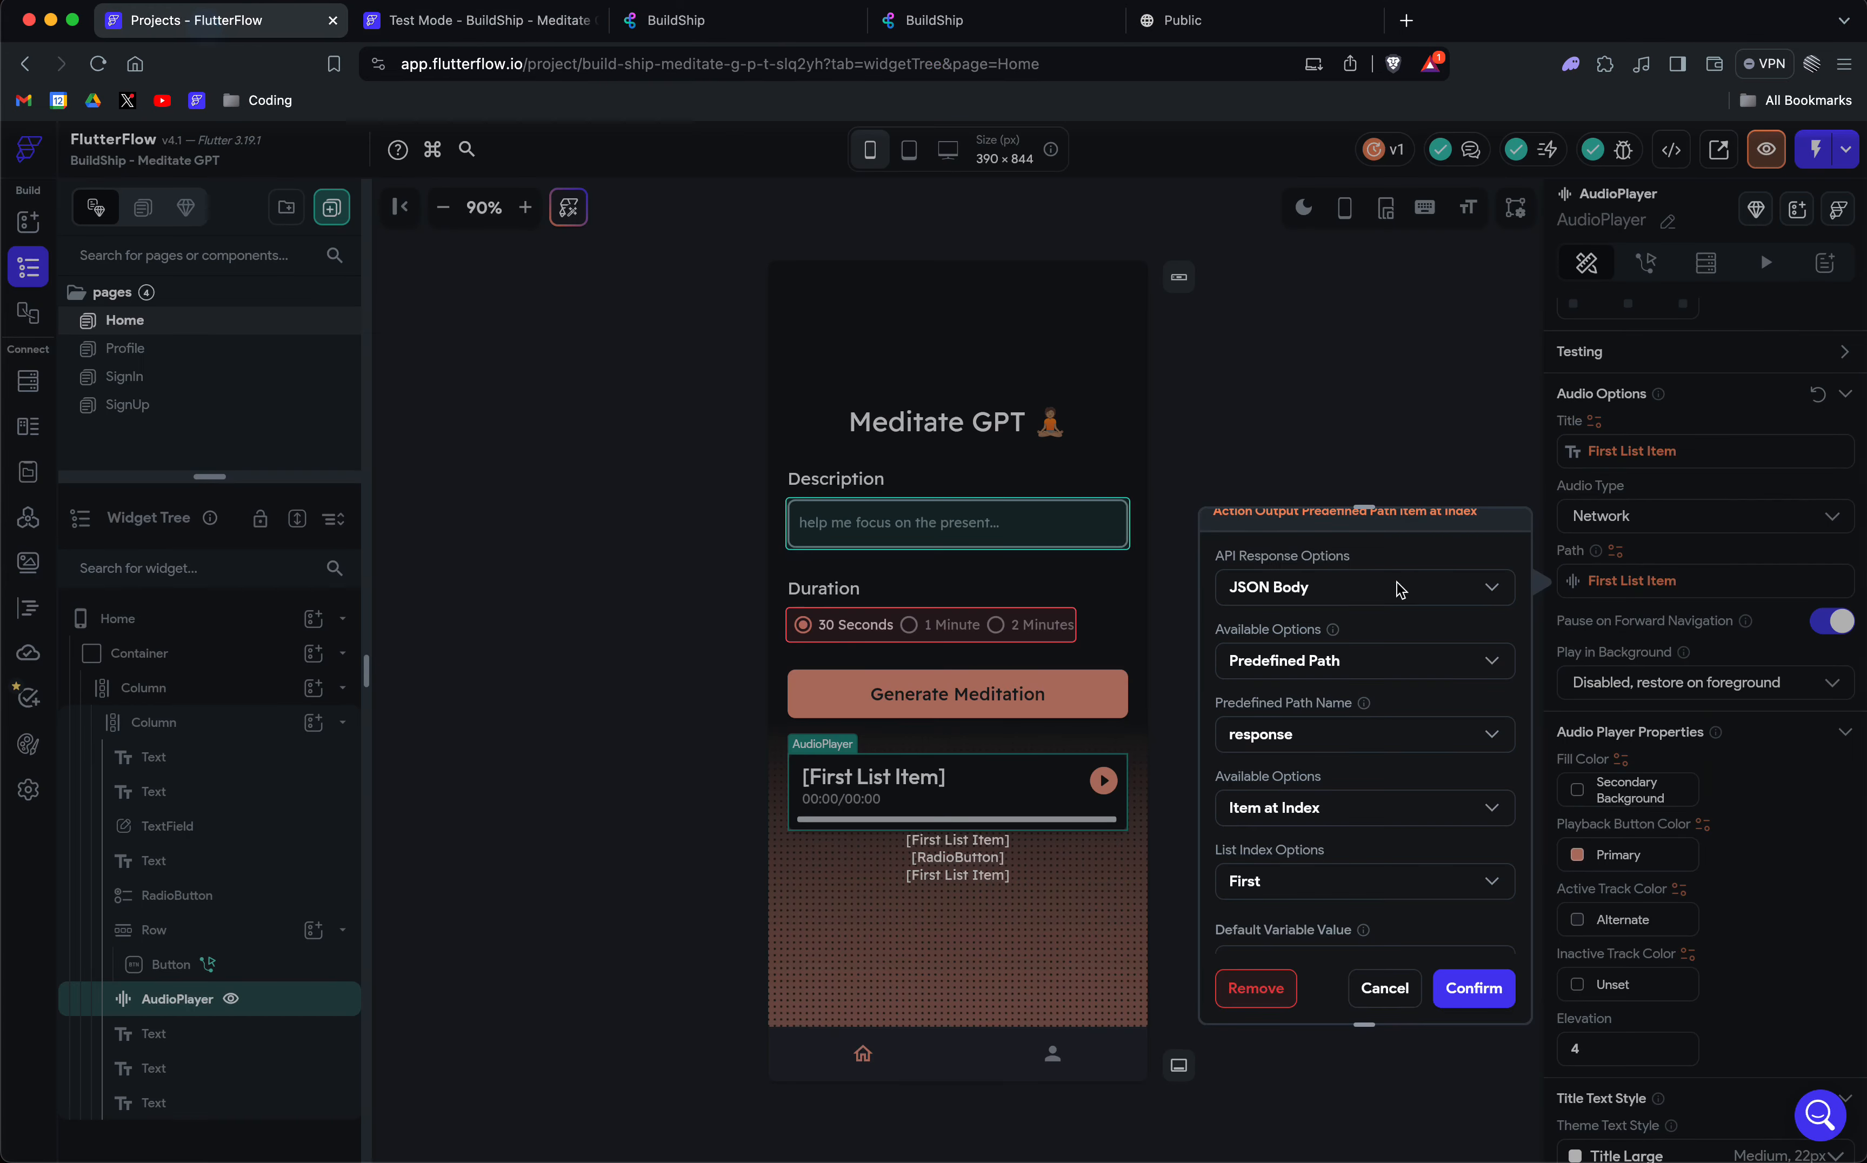
click(1385, 987)
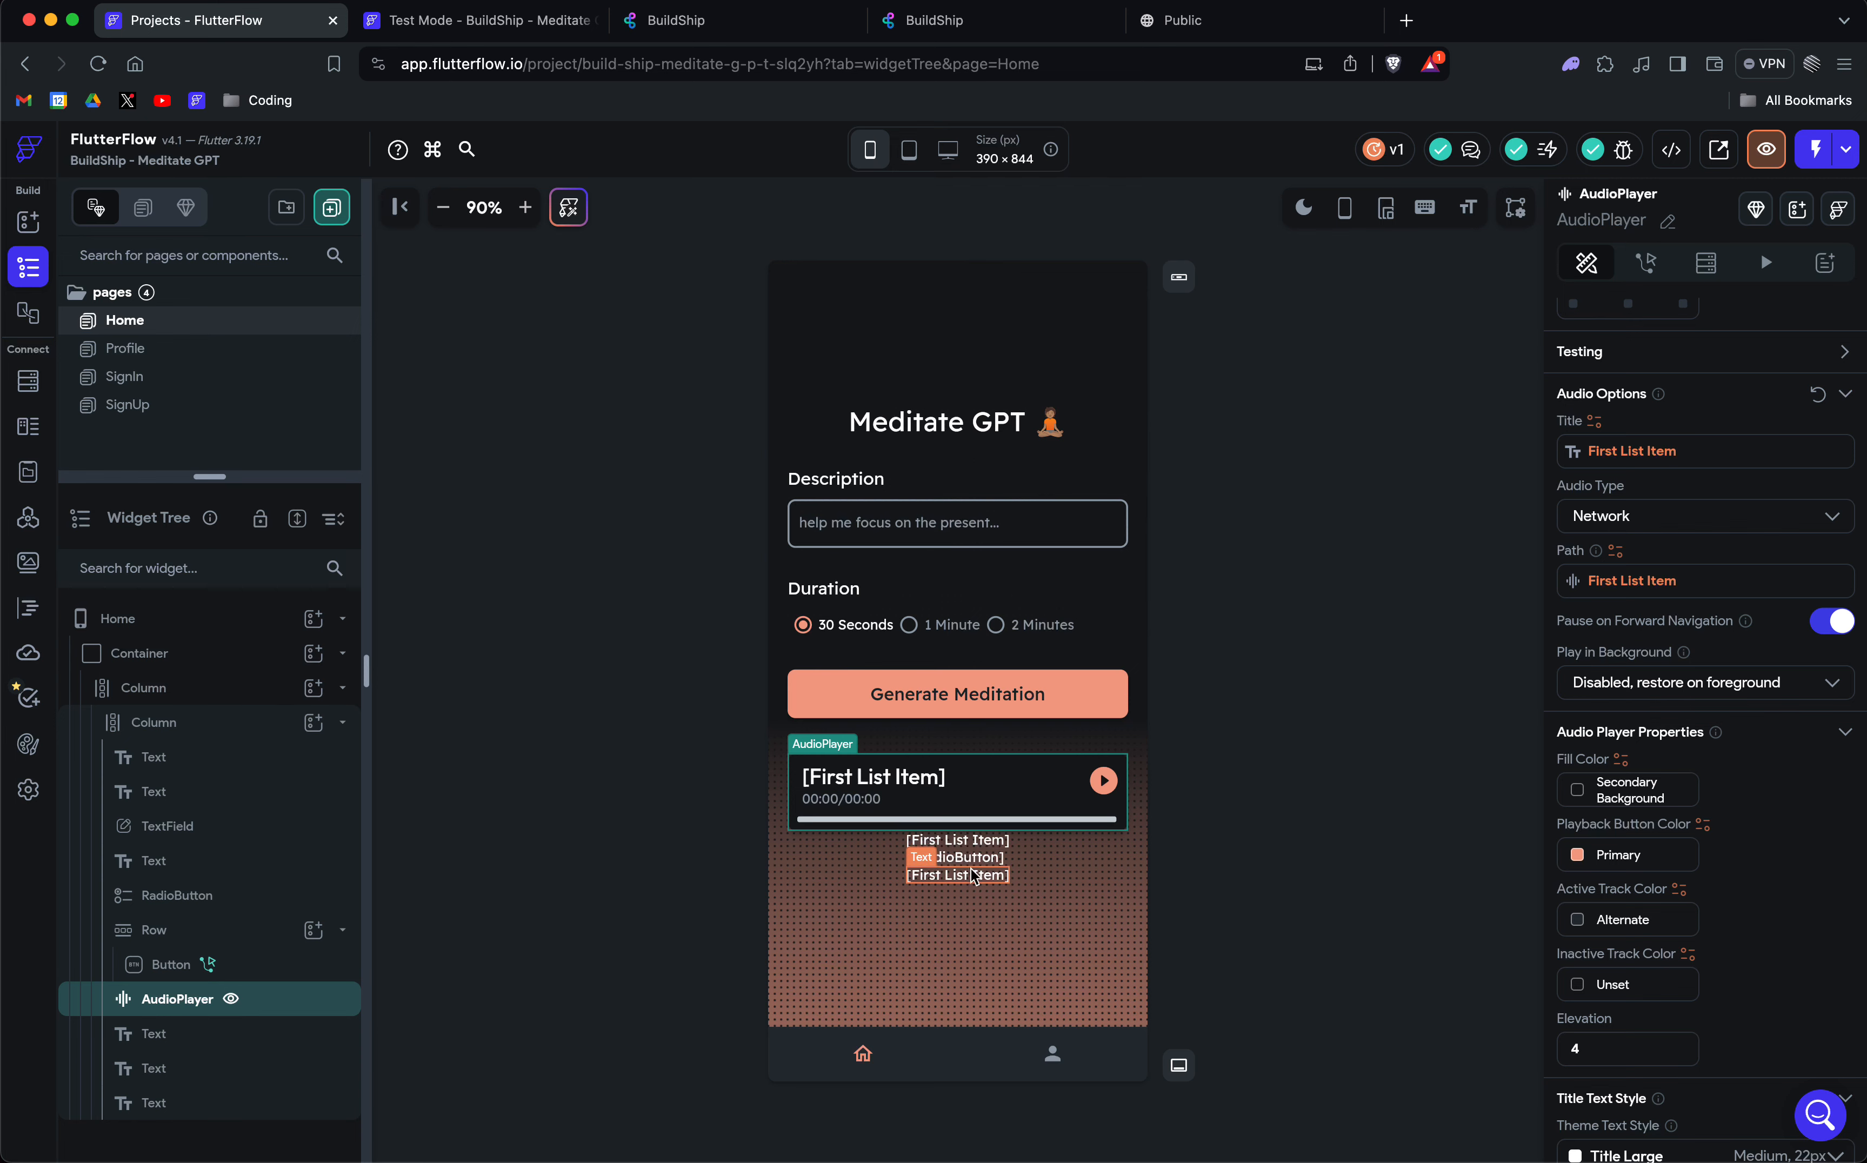
Open the Generate Meditation button's action flow and examine the prompt and duration variables of its backend call.
click(999, 694)
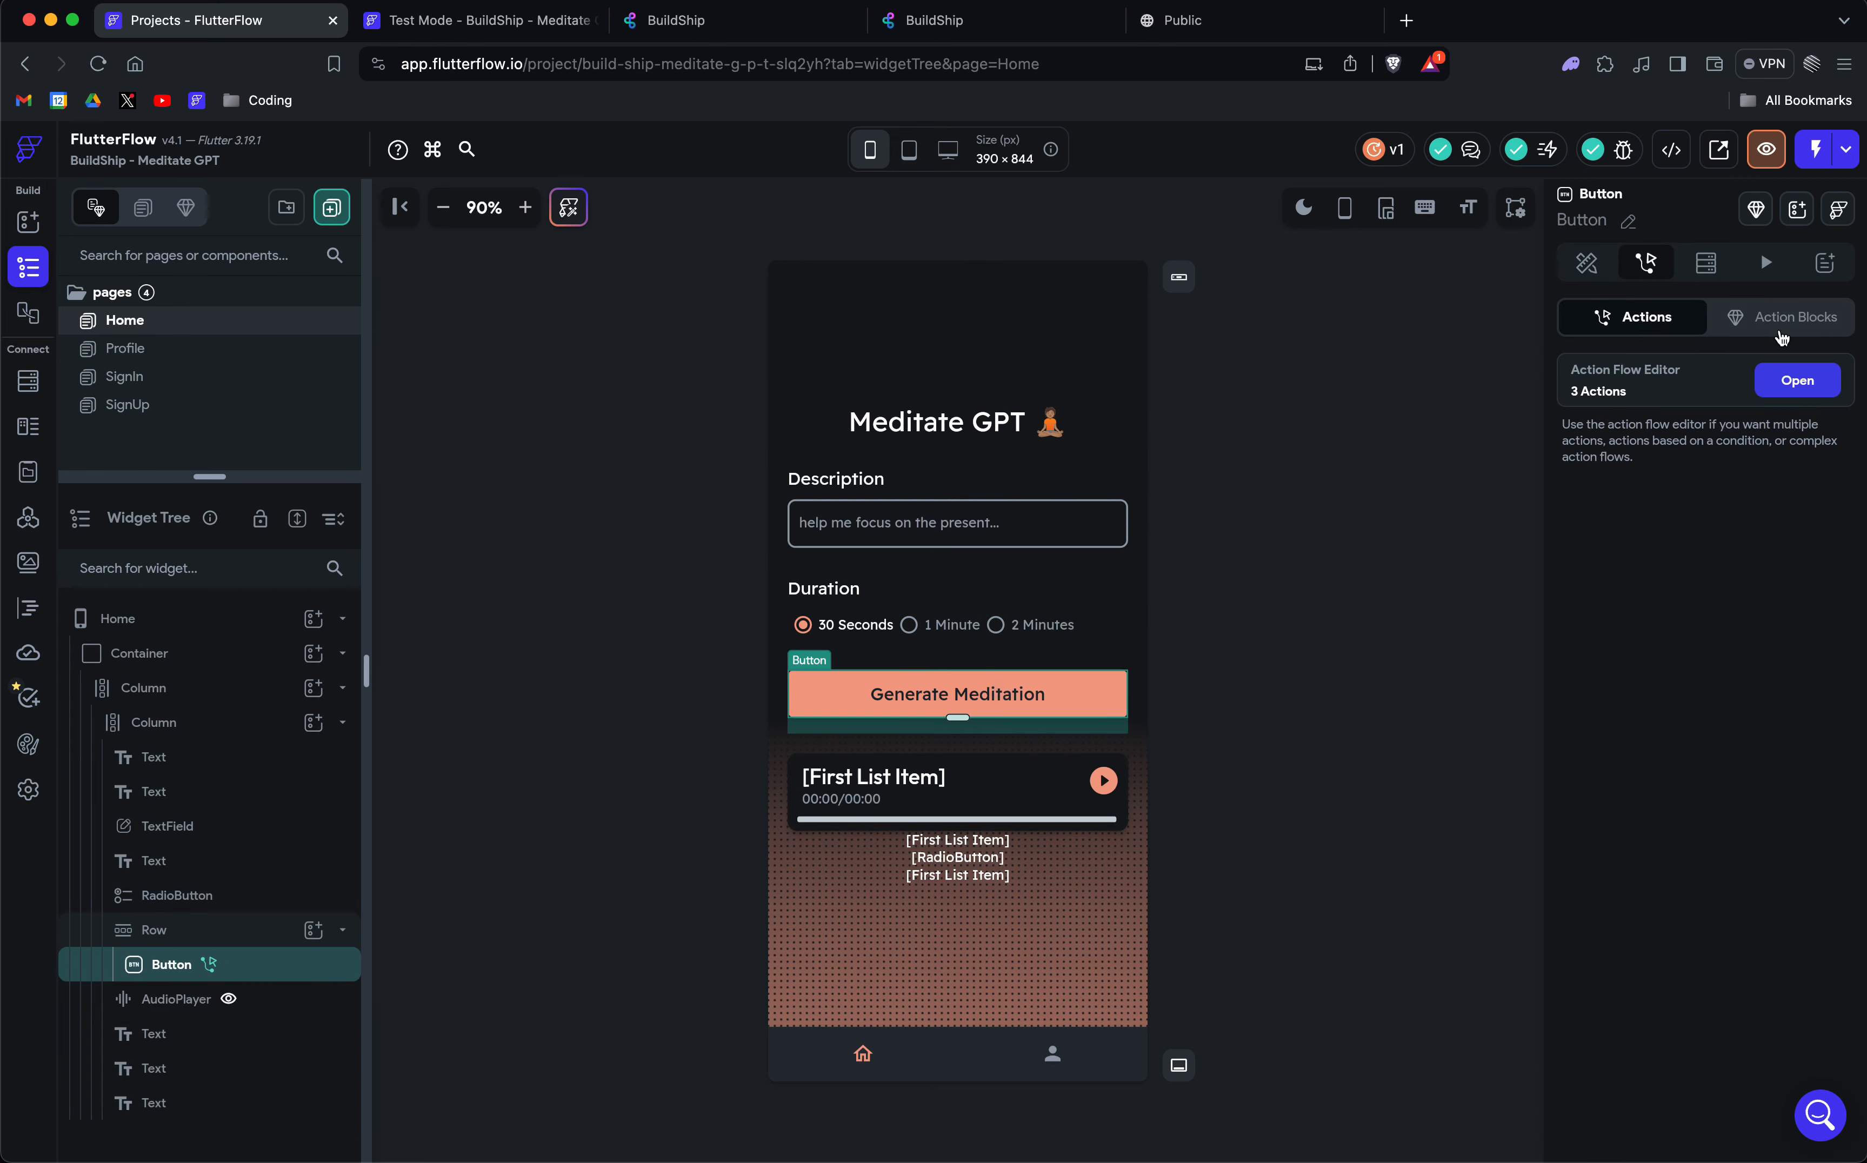
click(1805, 378)
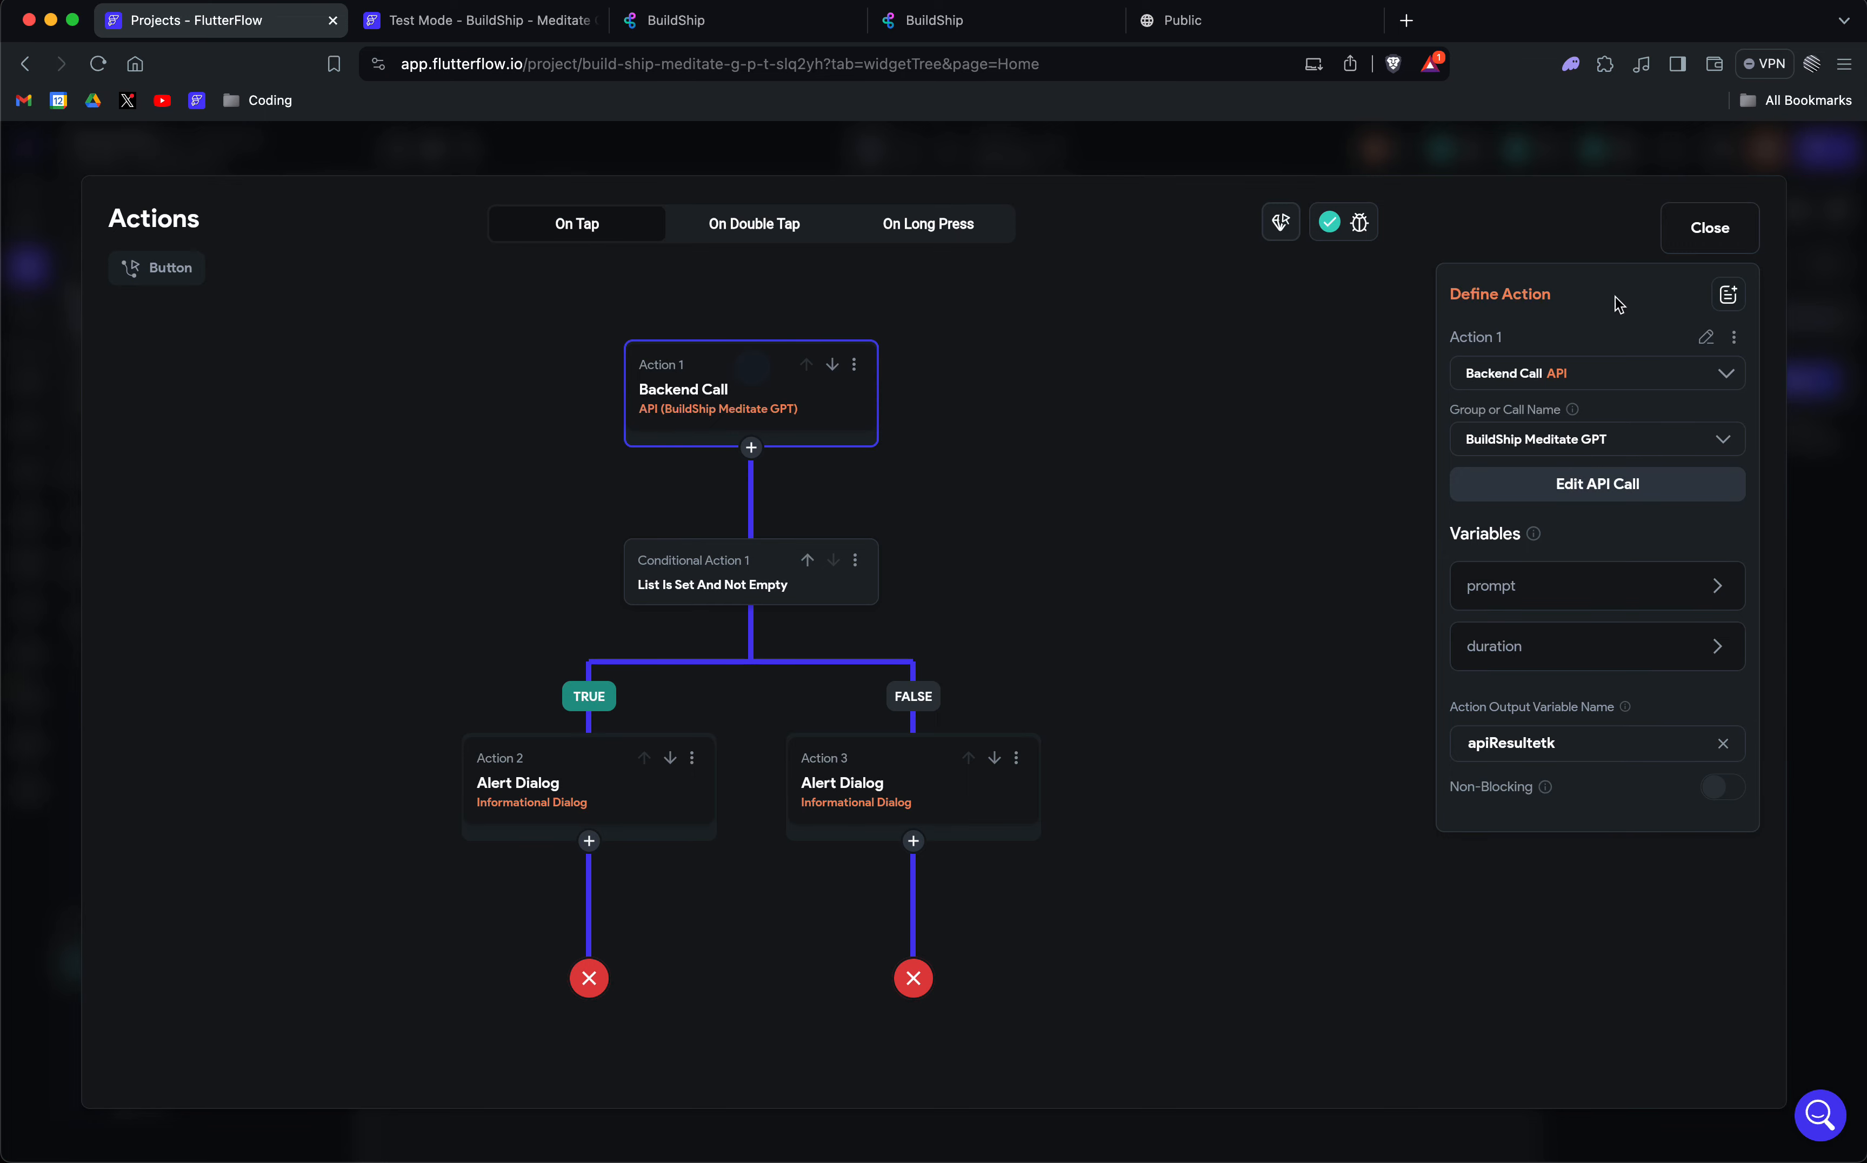
click(1538, 594)
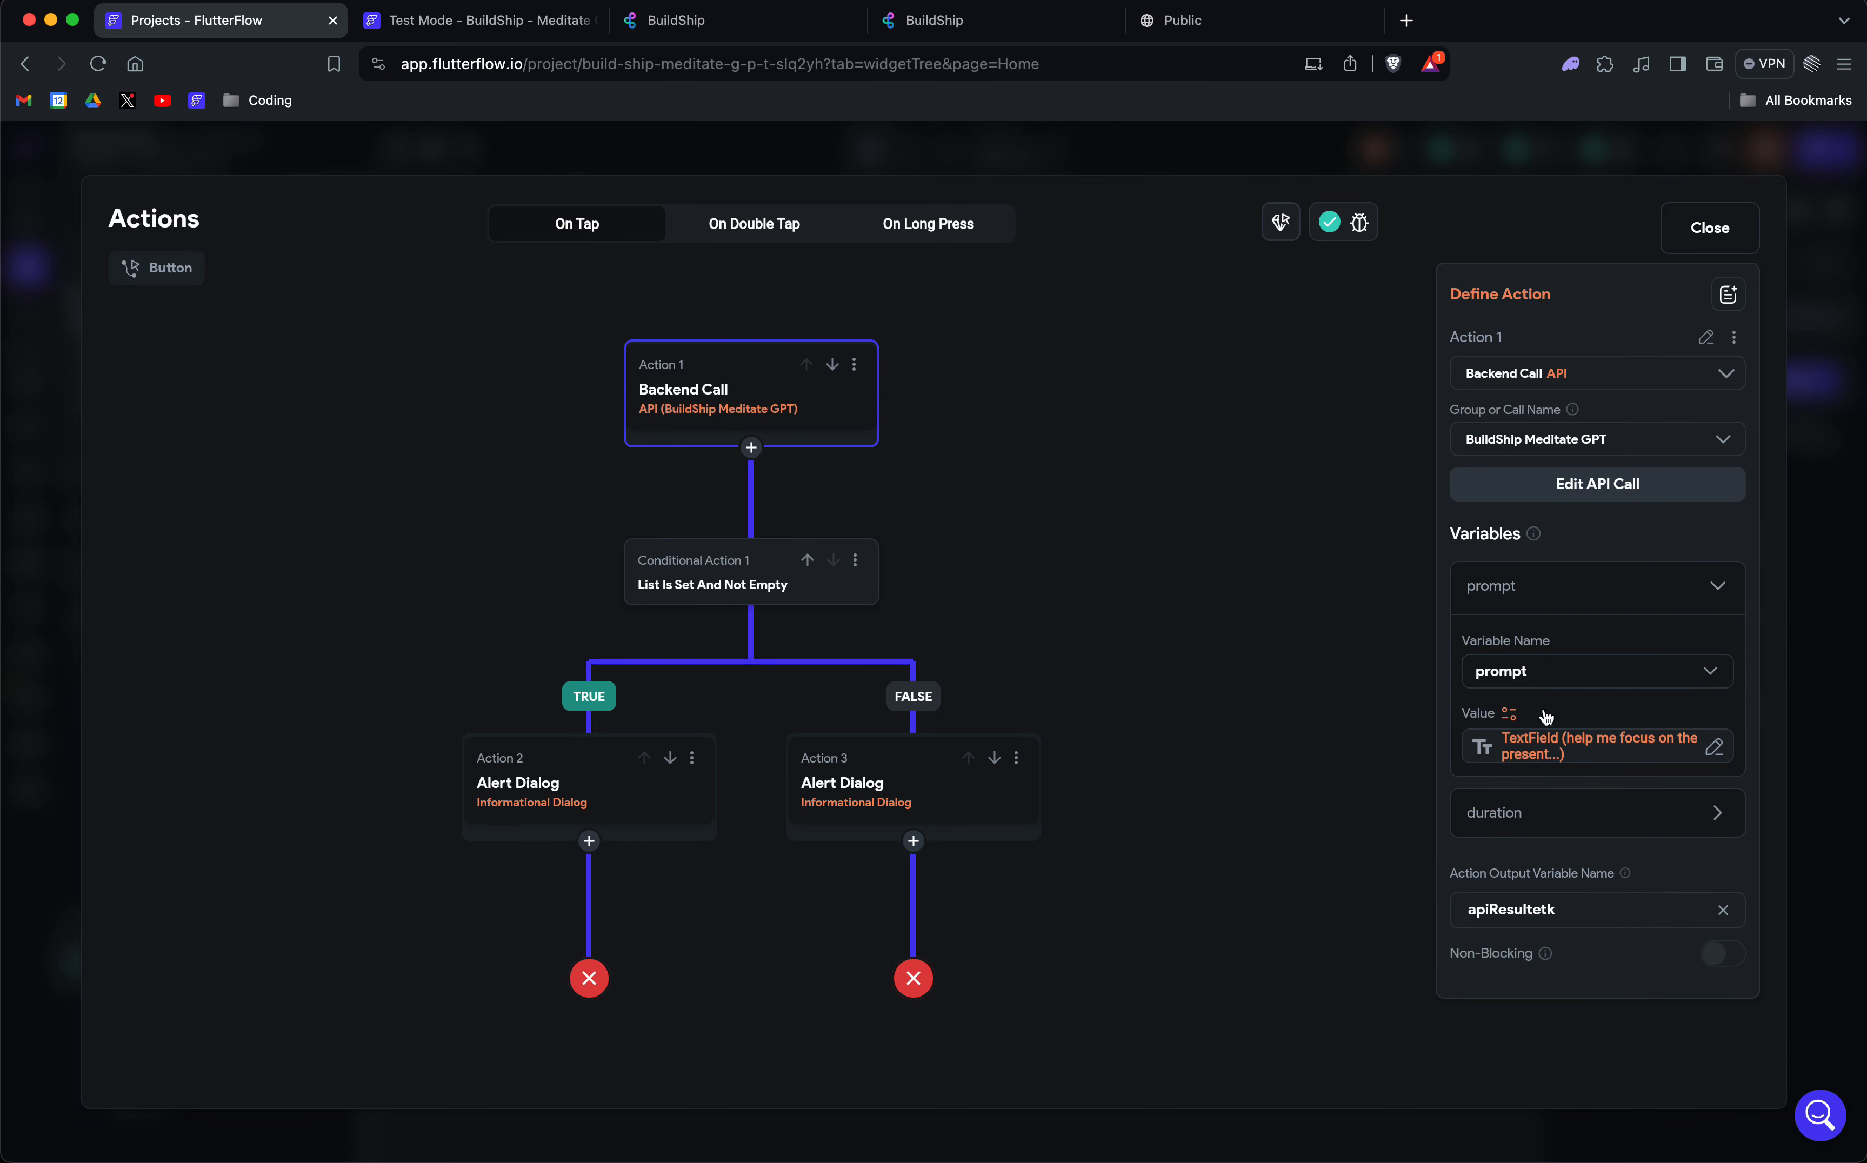
click(1550, 588)
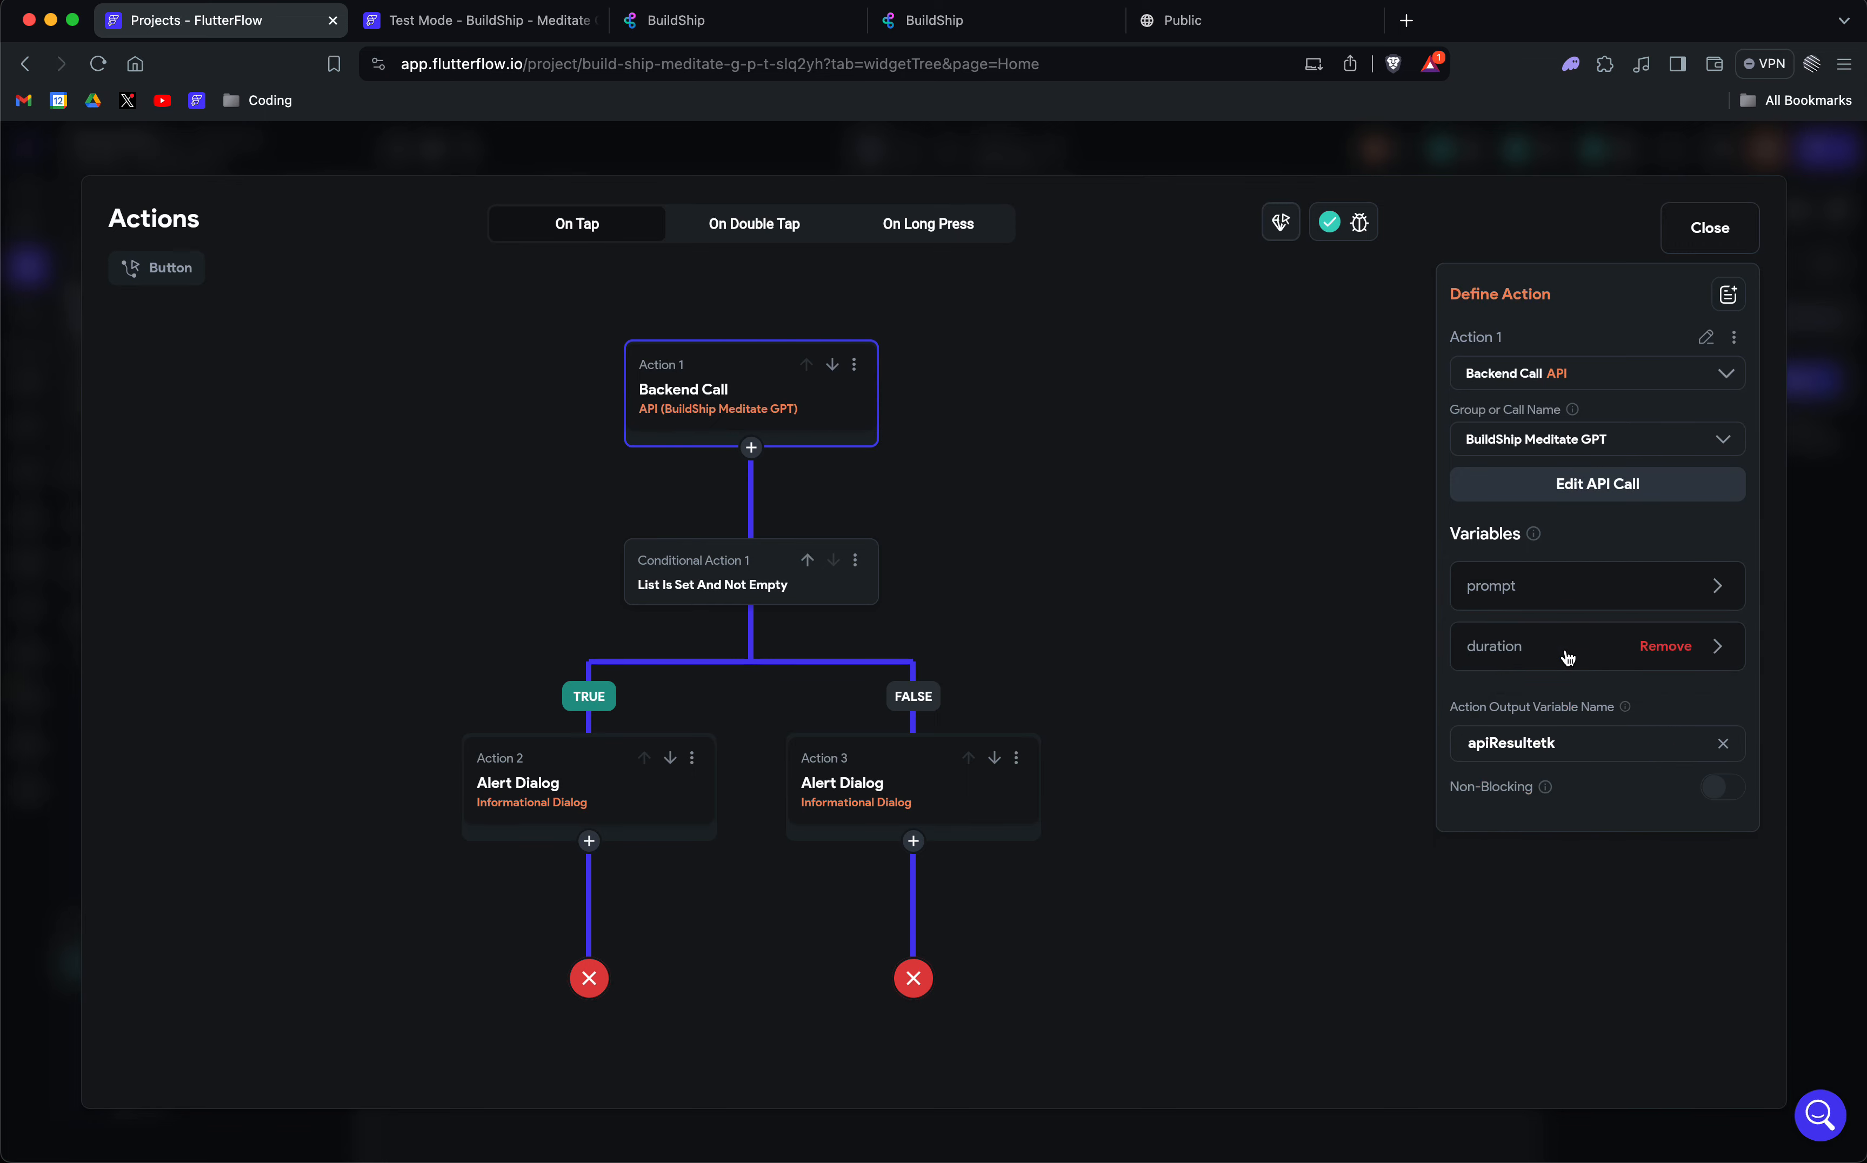
click(1566, 650)
click(1554, 649)
Examine the variable used by the conditional action after the backend call, without changing it.
click(743, 610)
click(1564, 427)
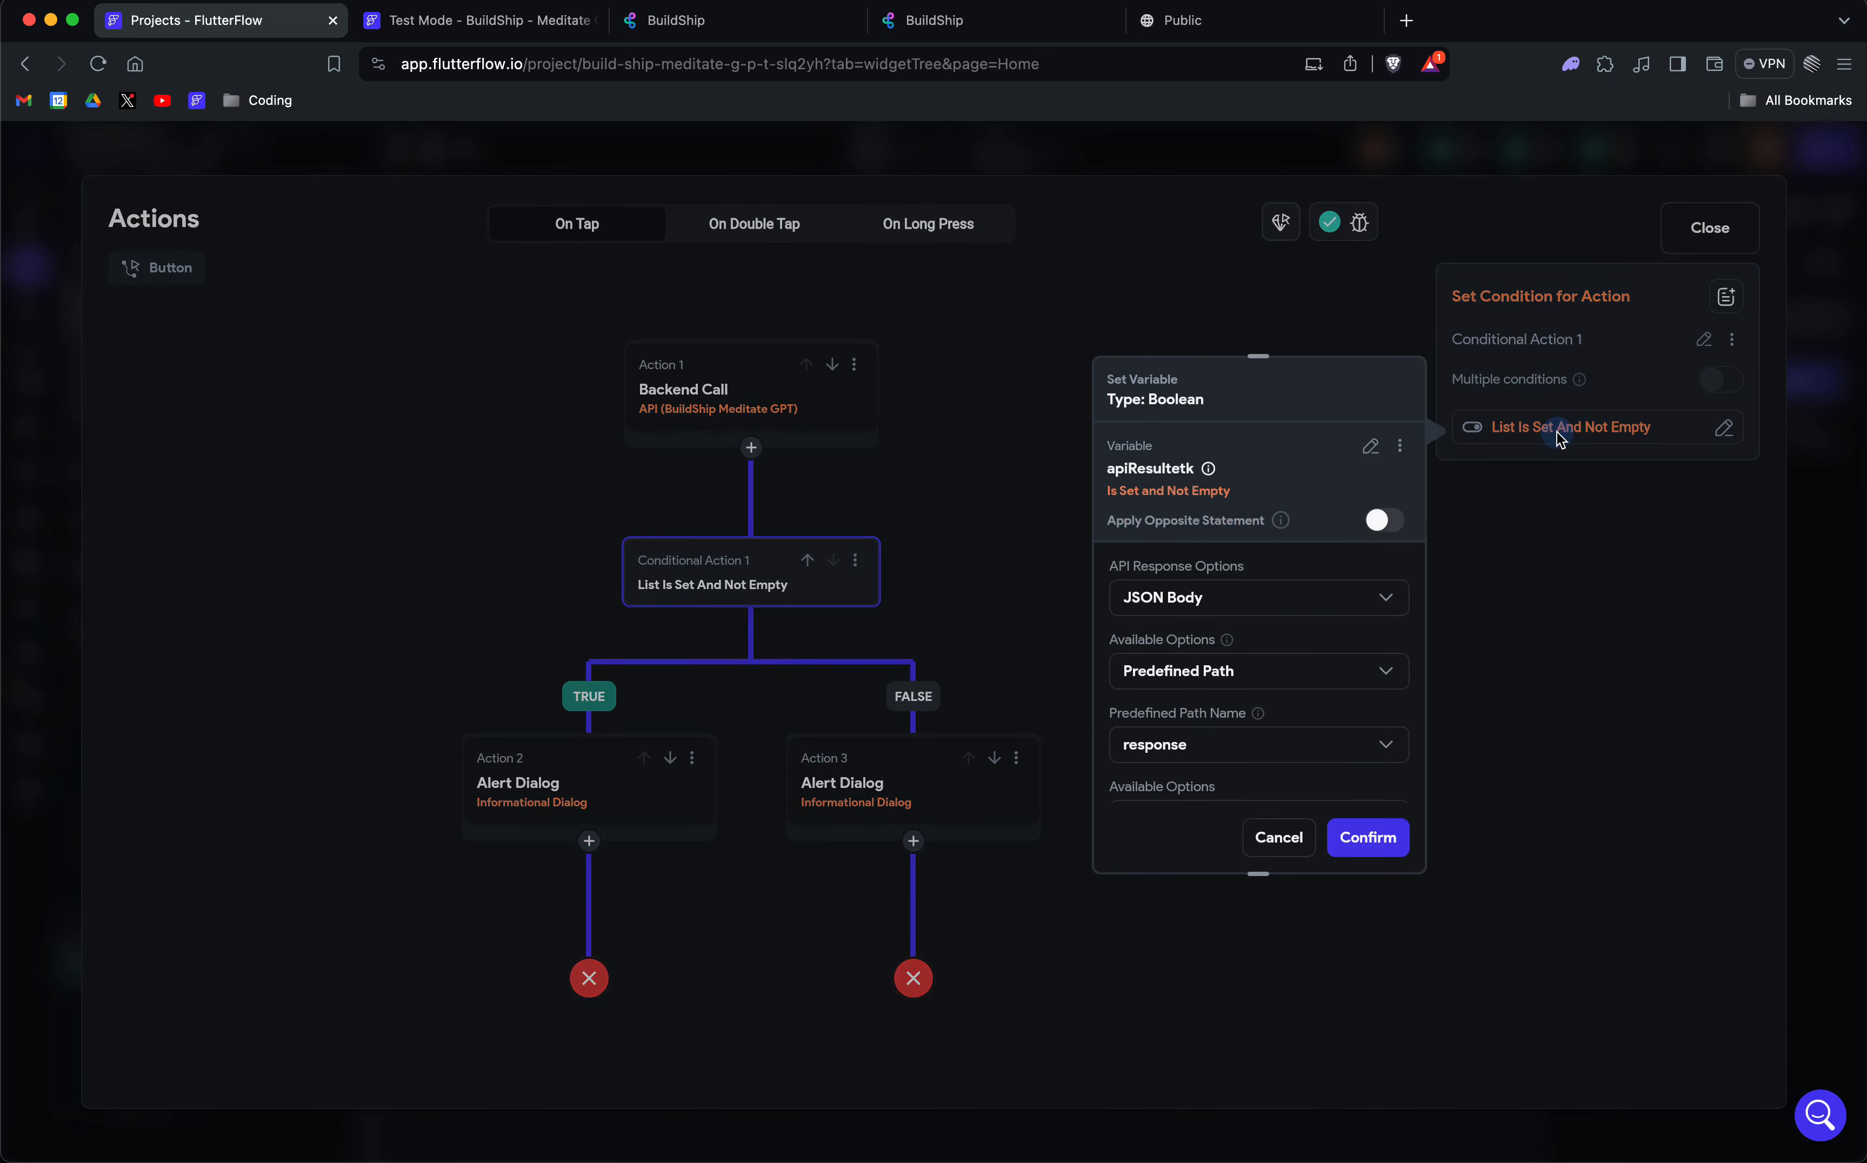
scroll(1265, 677, down, 2)
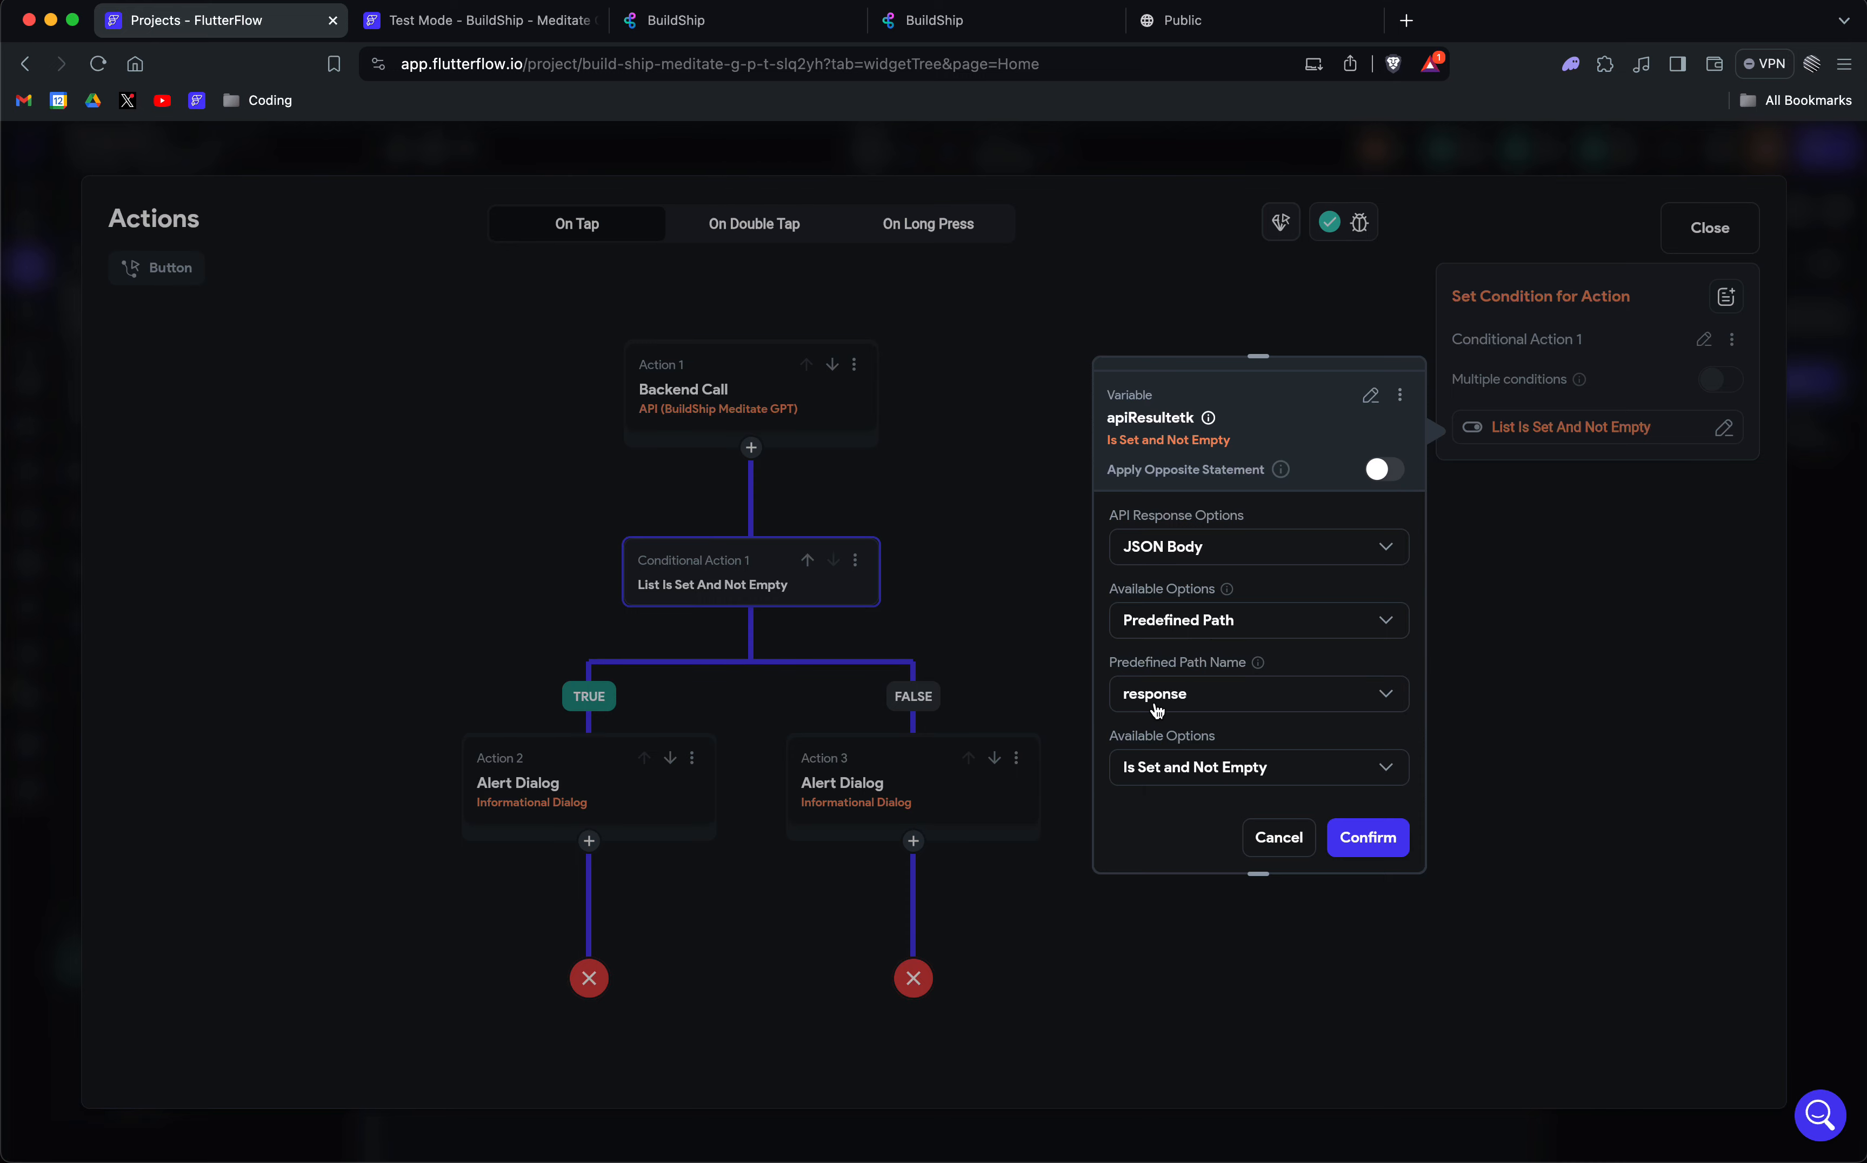
click(1281, 836)
Delete the alert dialog actions from the condition's TRUE and FALSE branches and close the action flow.
click(692, 760)
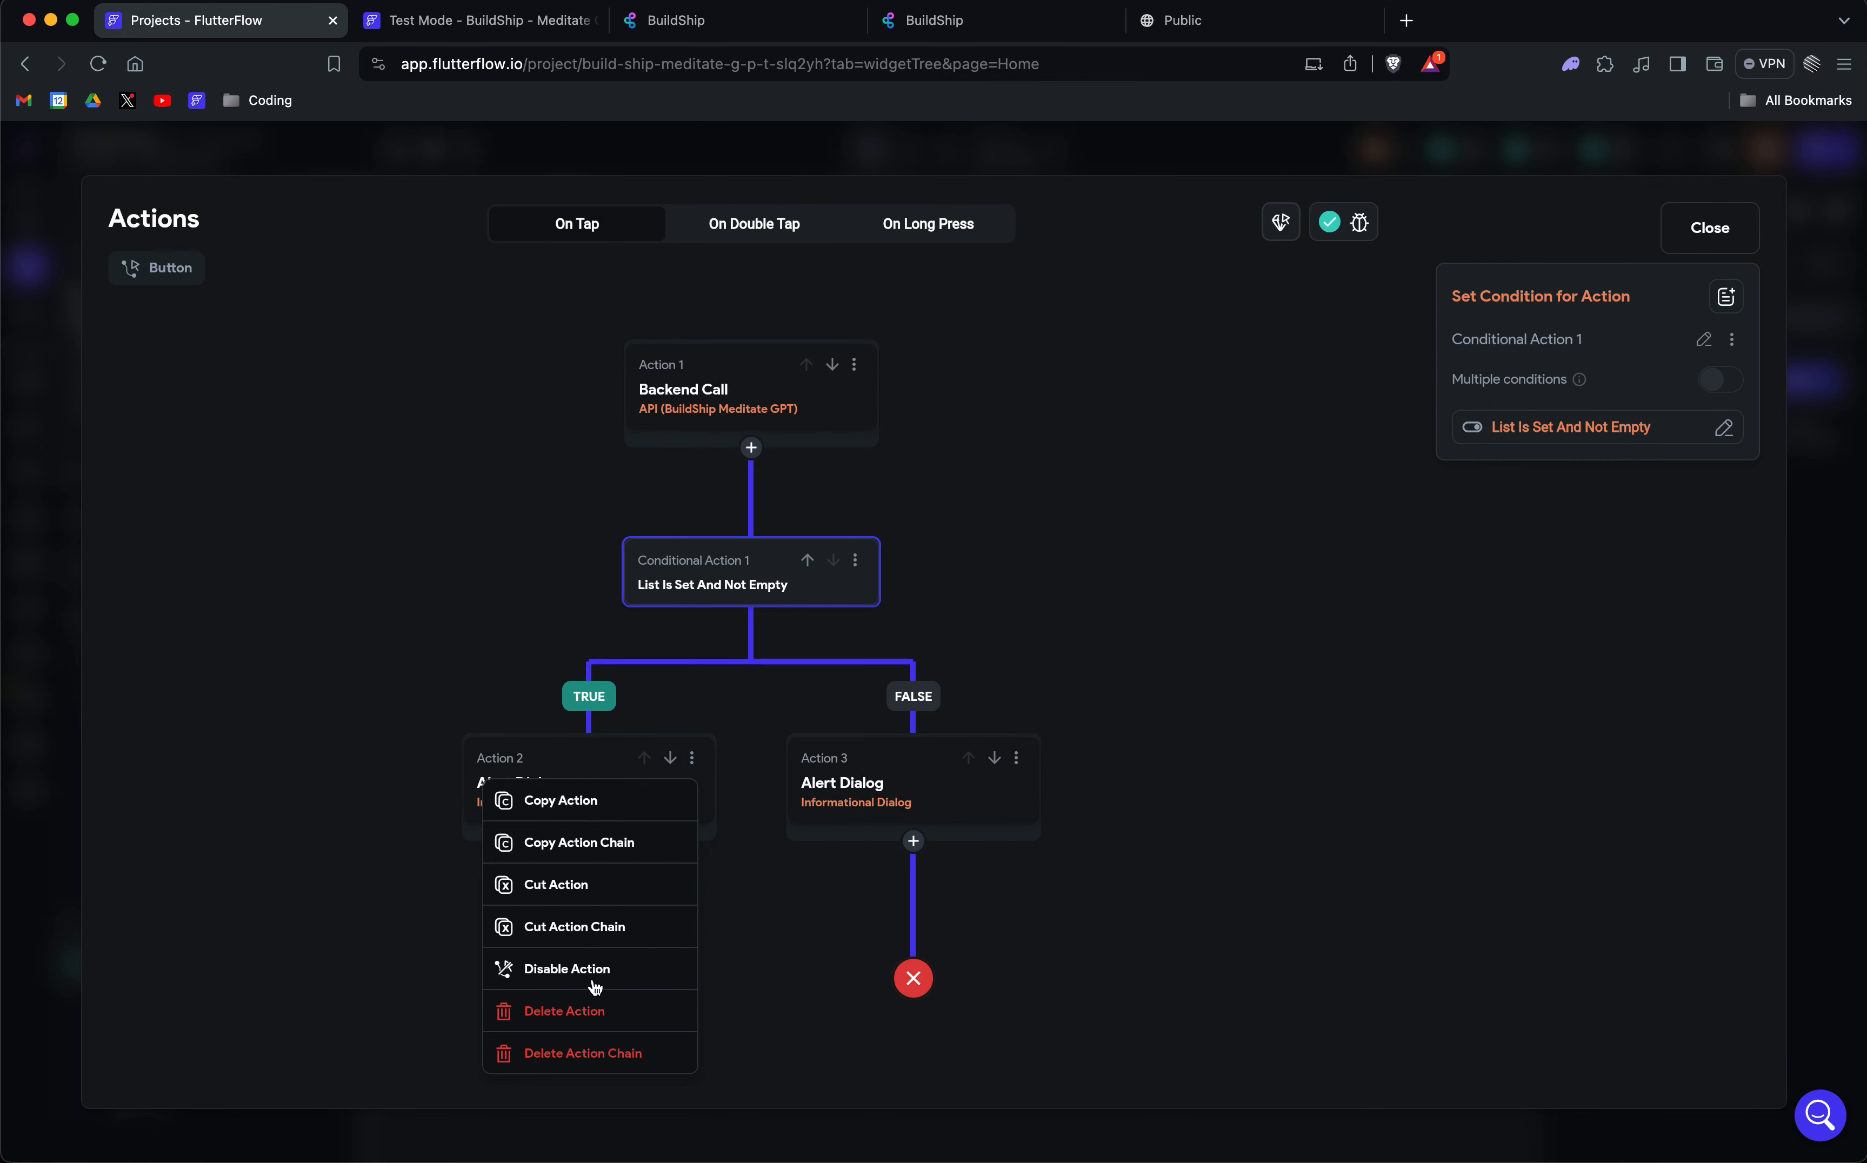
click(589, 1014)
click(1016, 760)
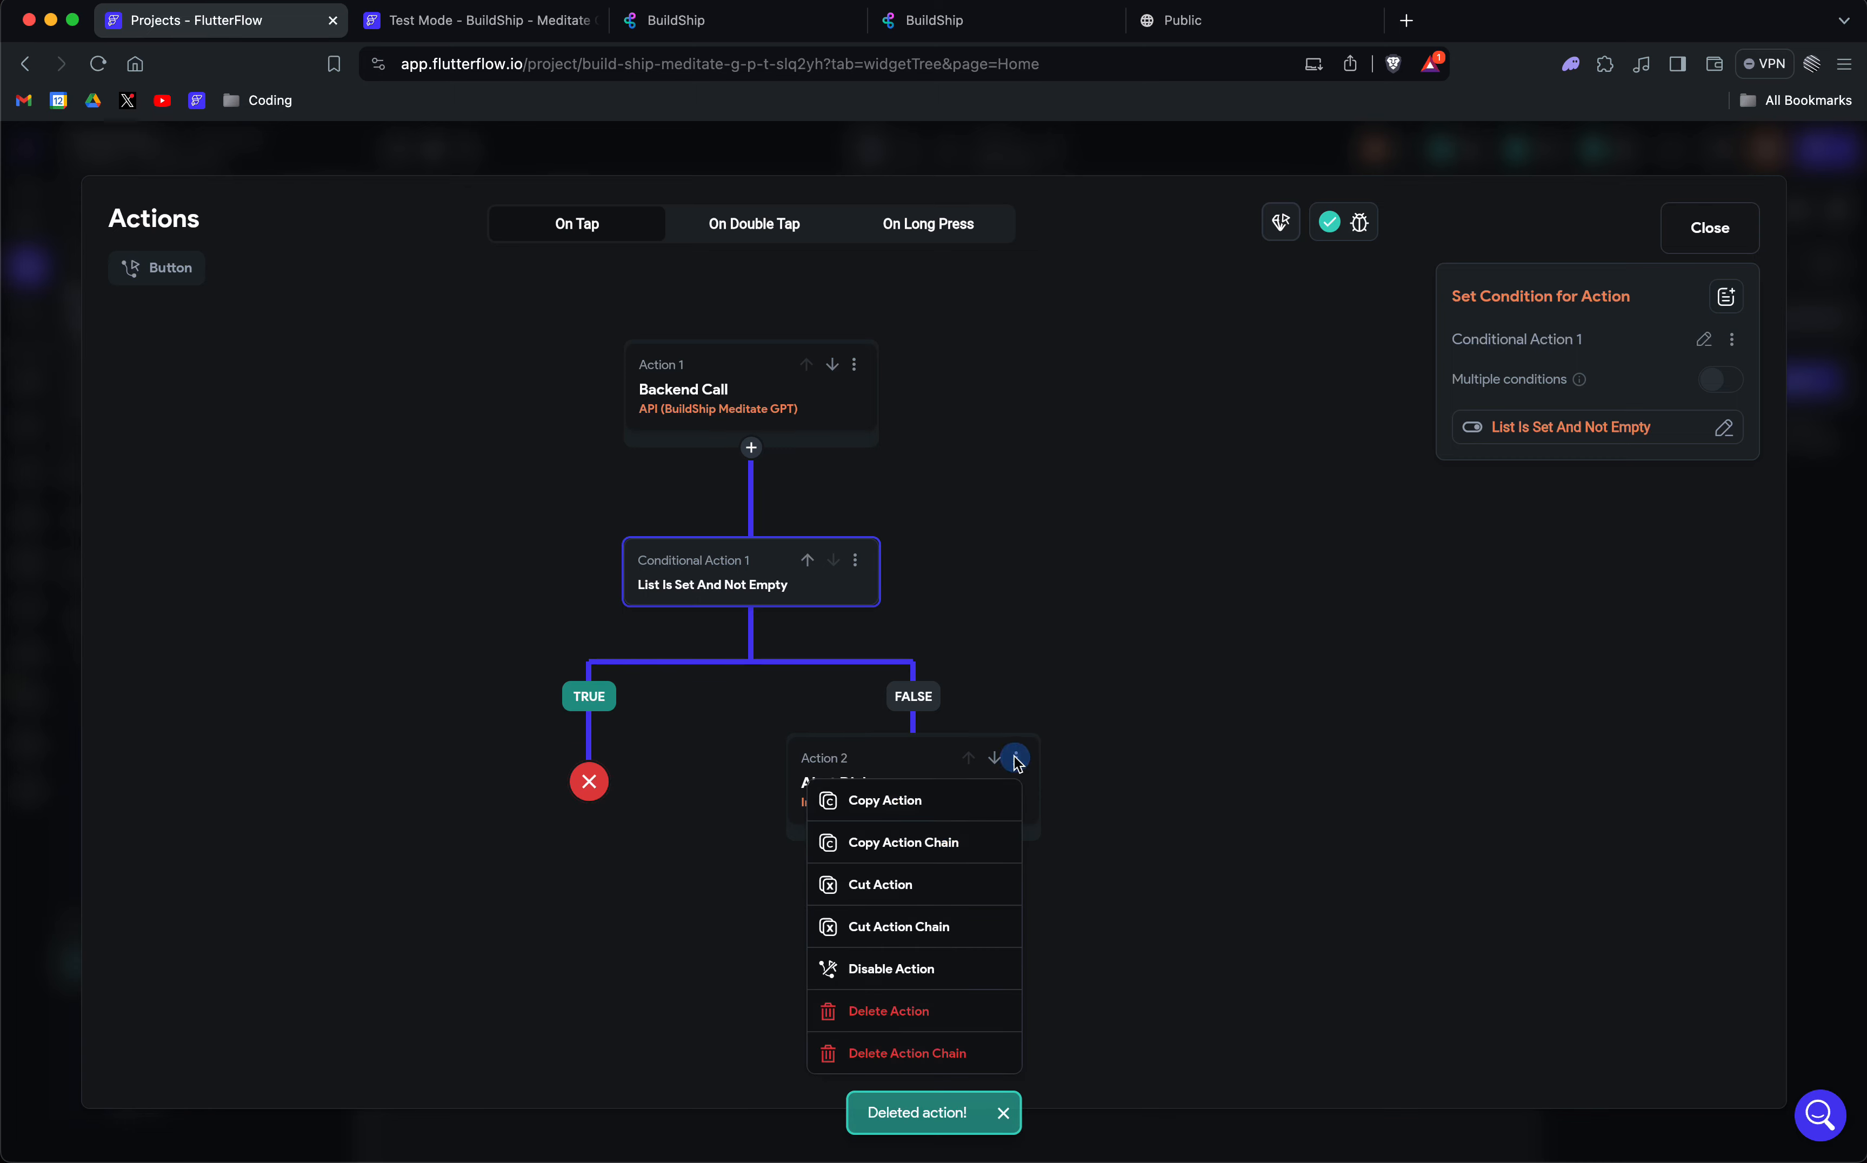
click(890, 1013)
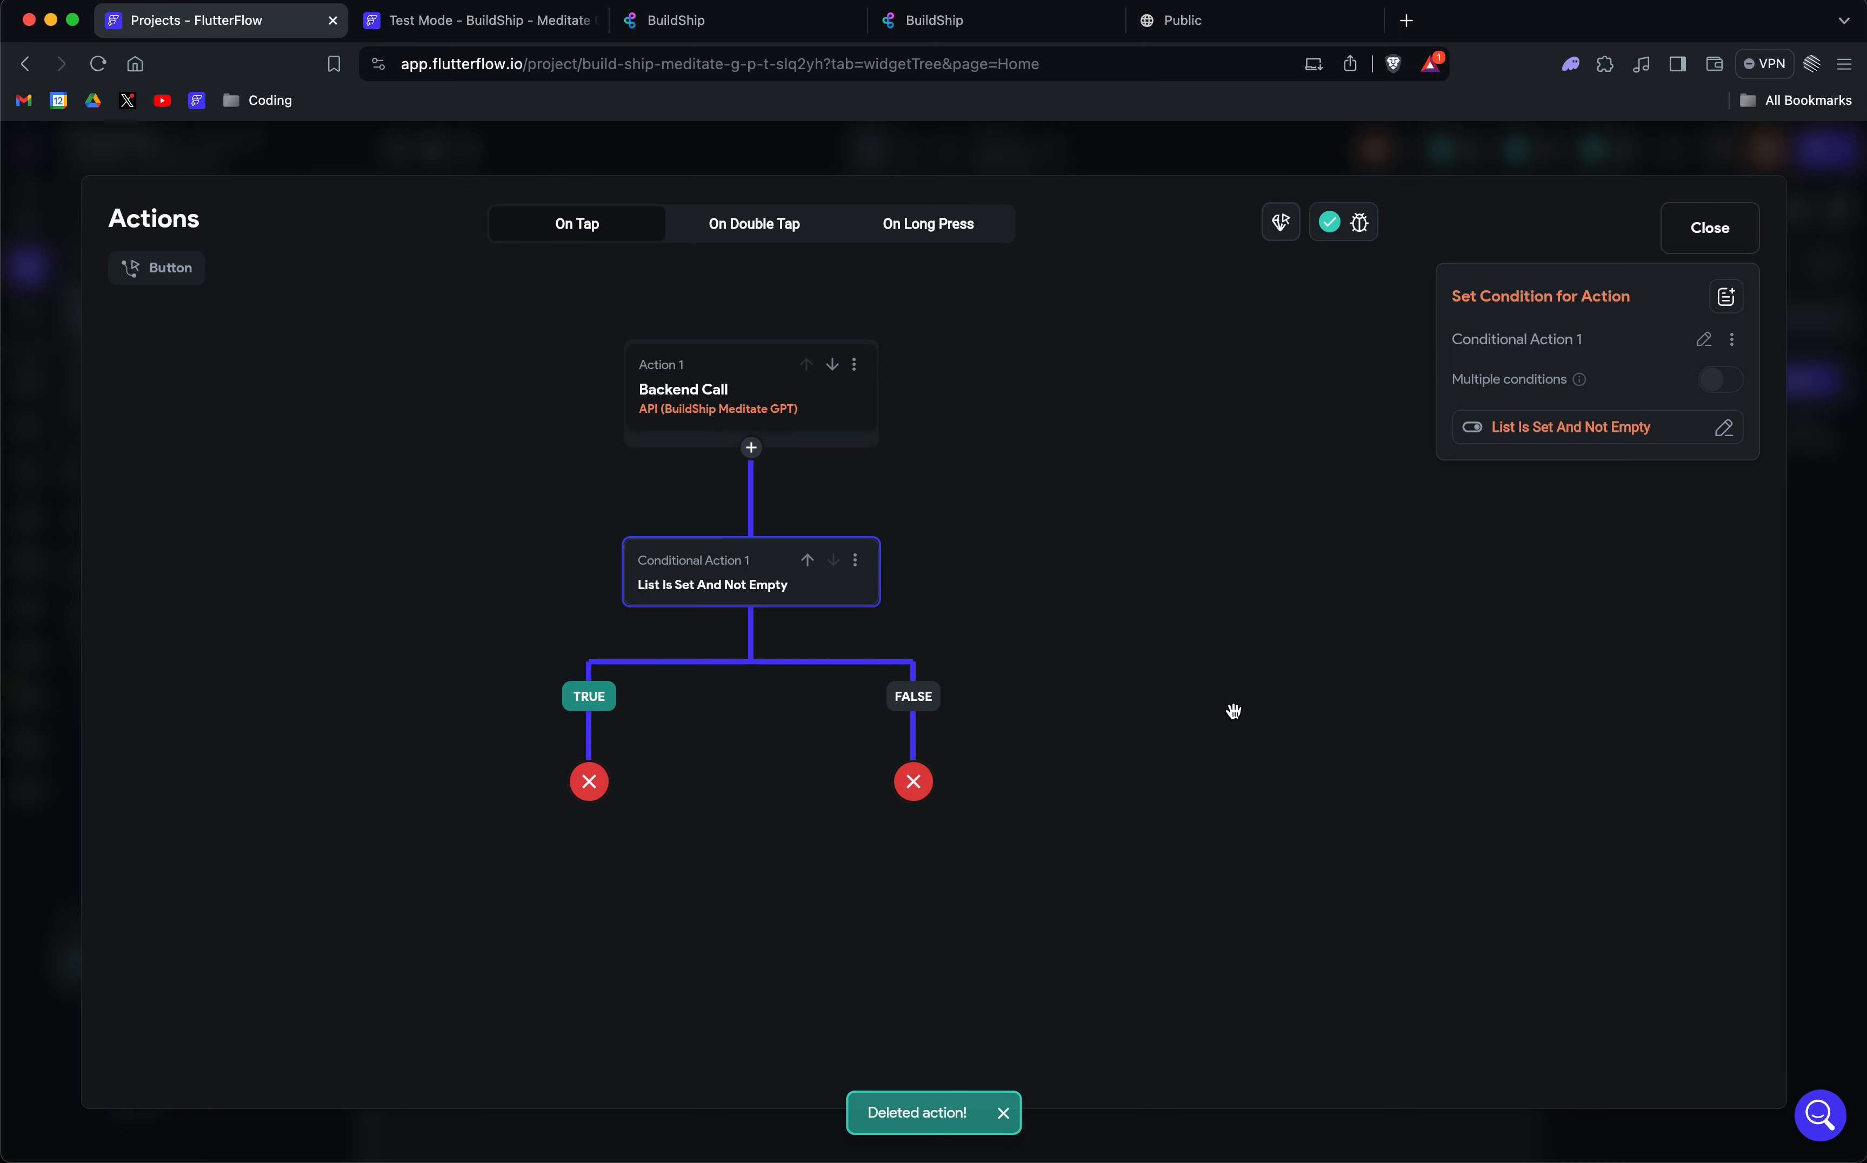
click(1703, 240)
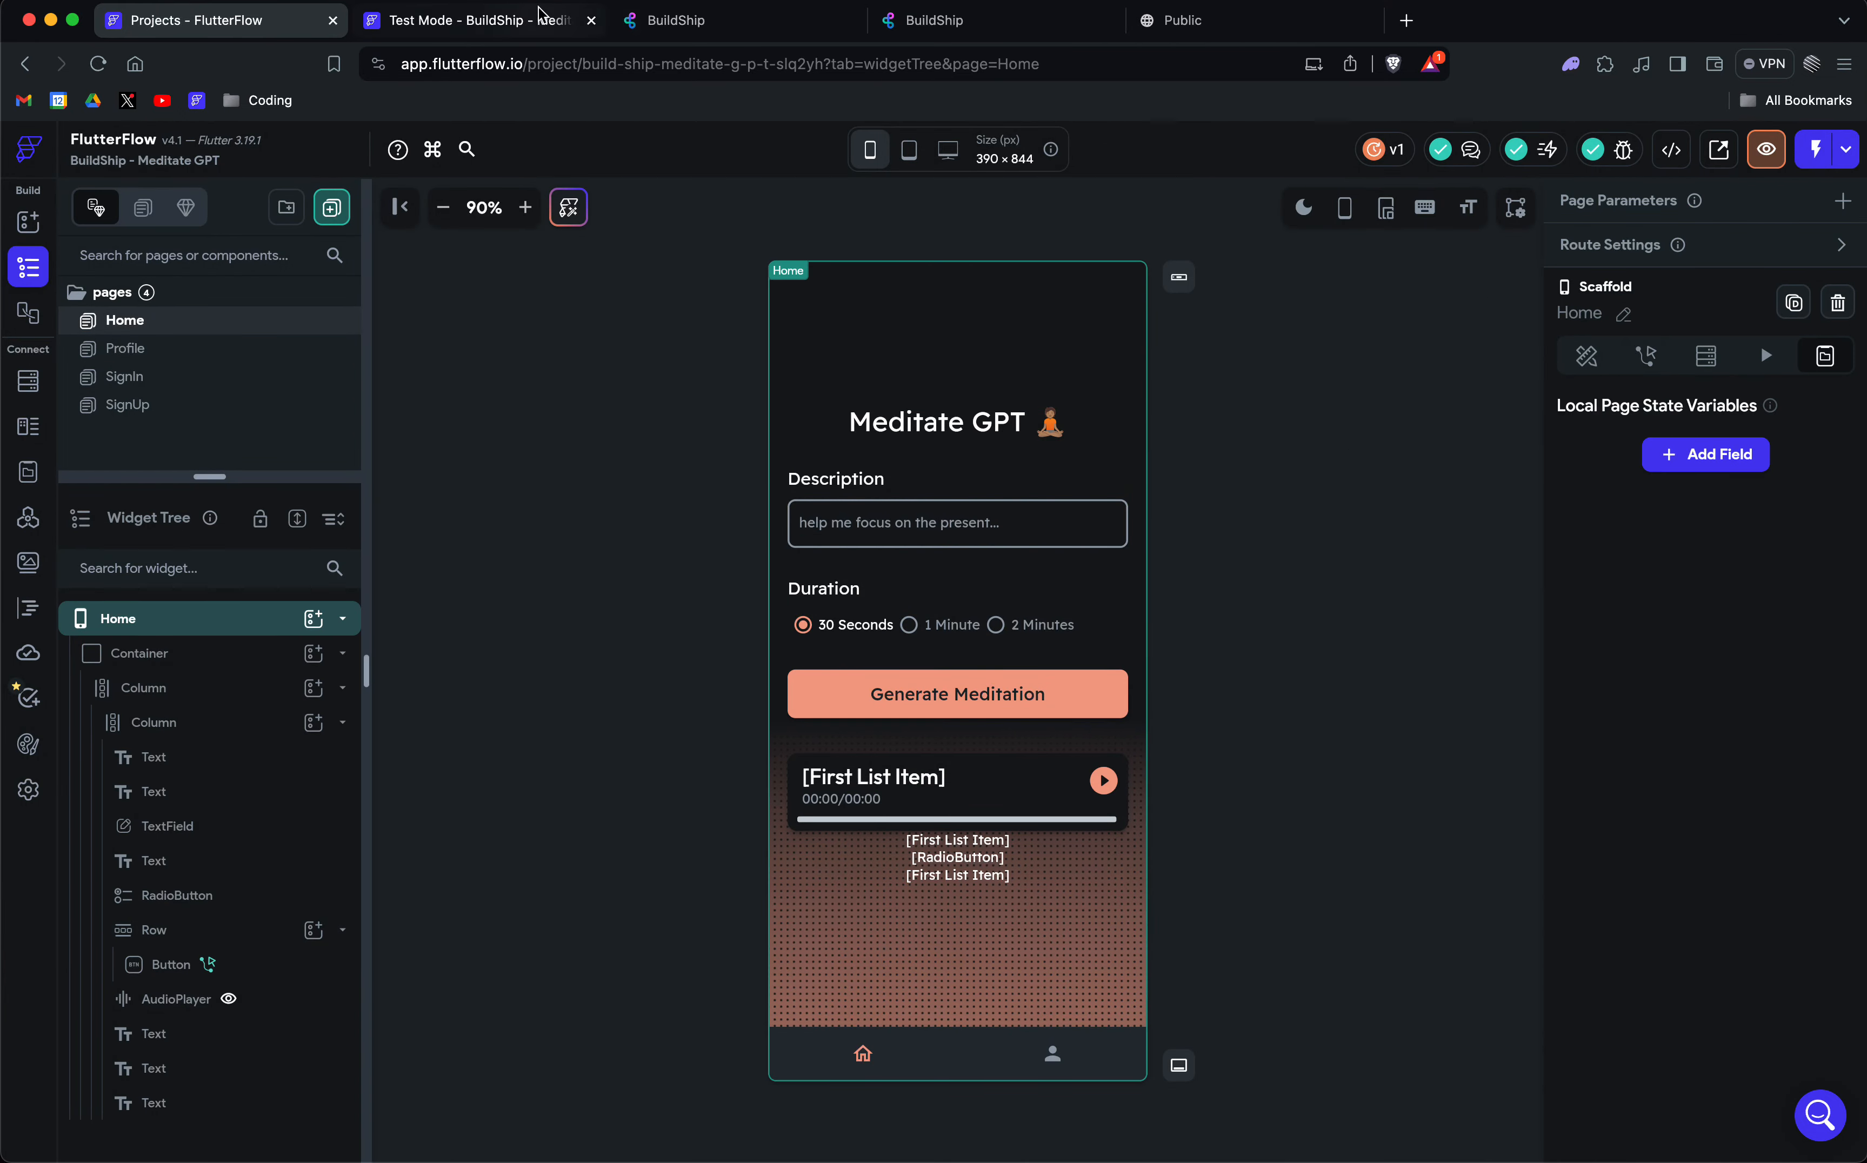
Start a new test session for the Meditate GPT app and return to the project editor while it loads.
click(457, 31)
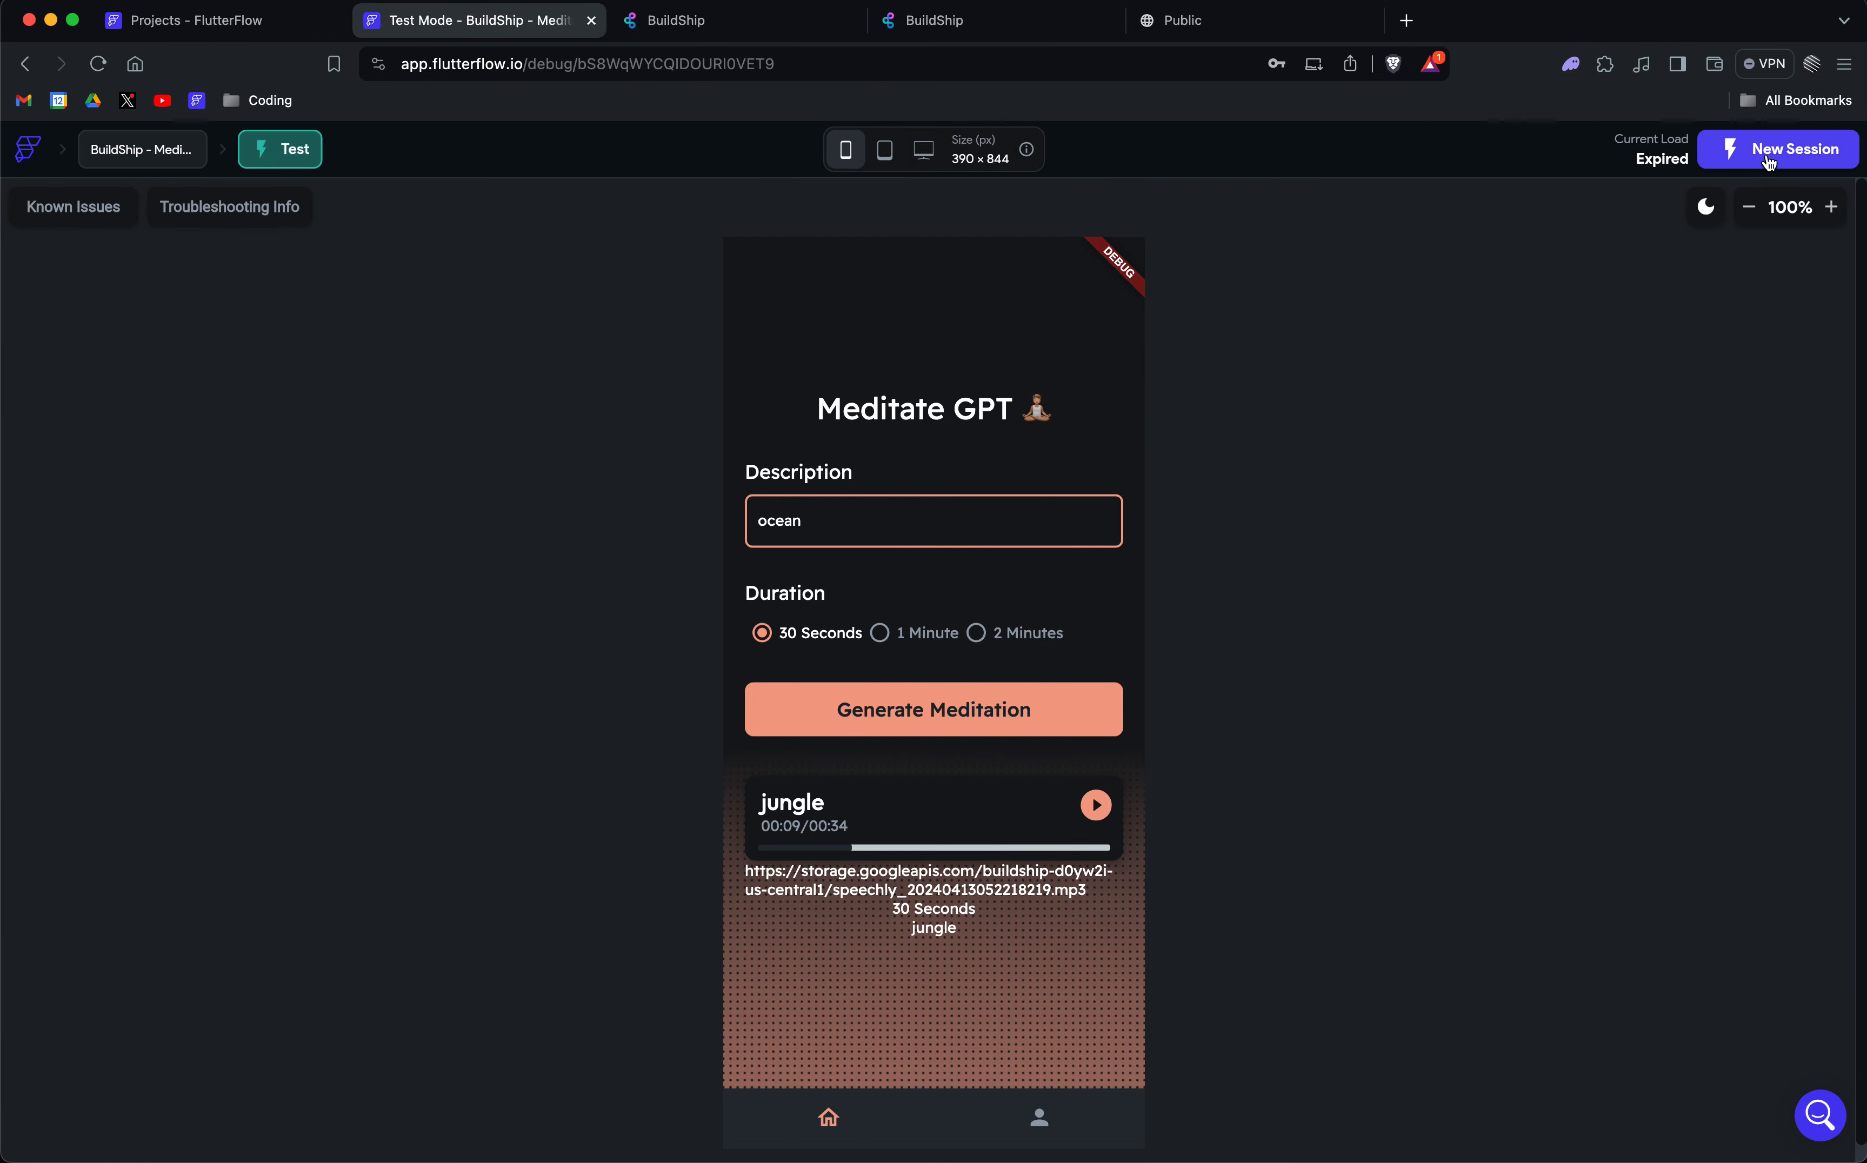
click(217, 34)
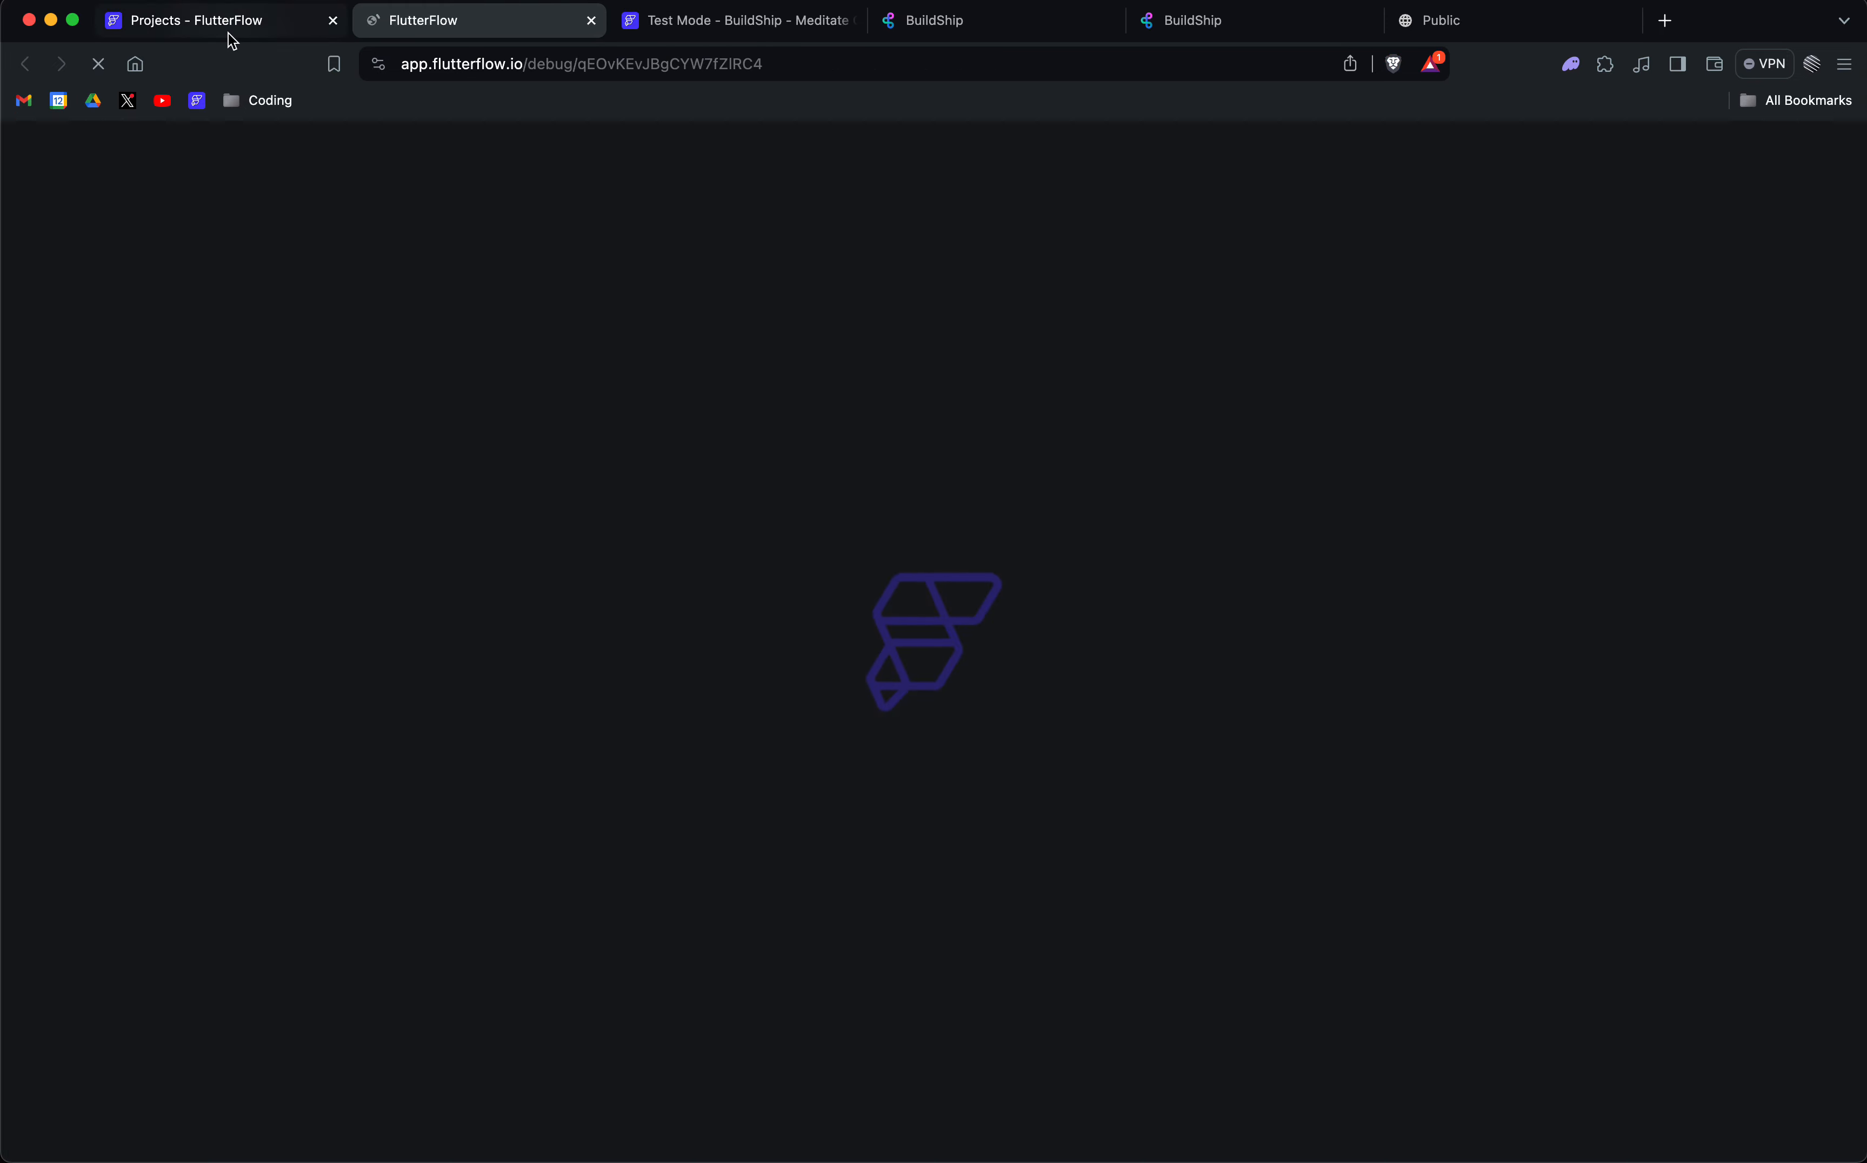
click(230, 34)
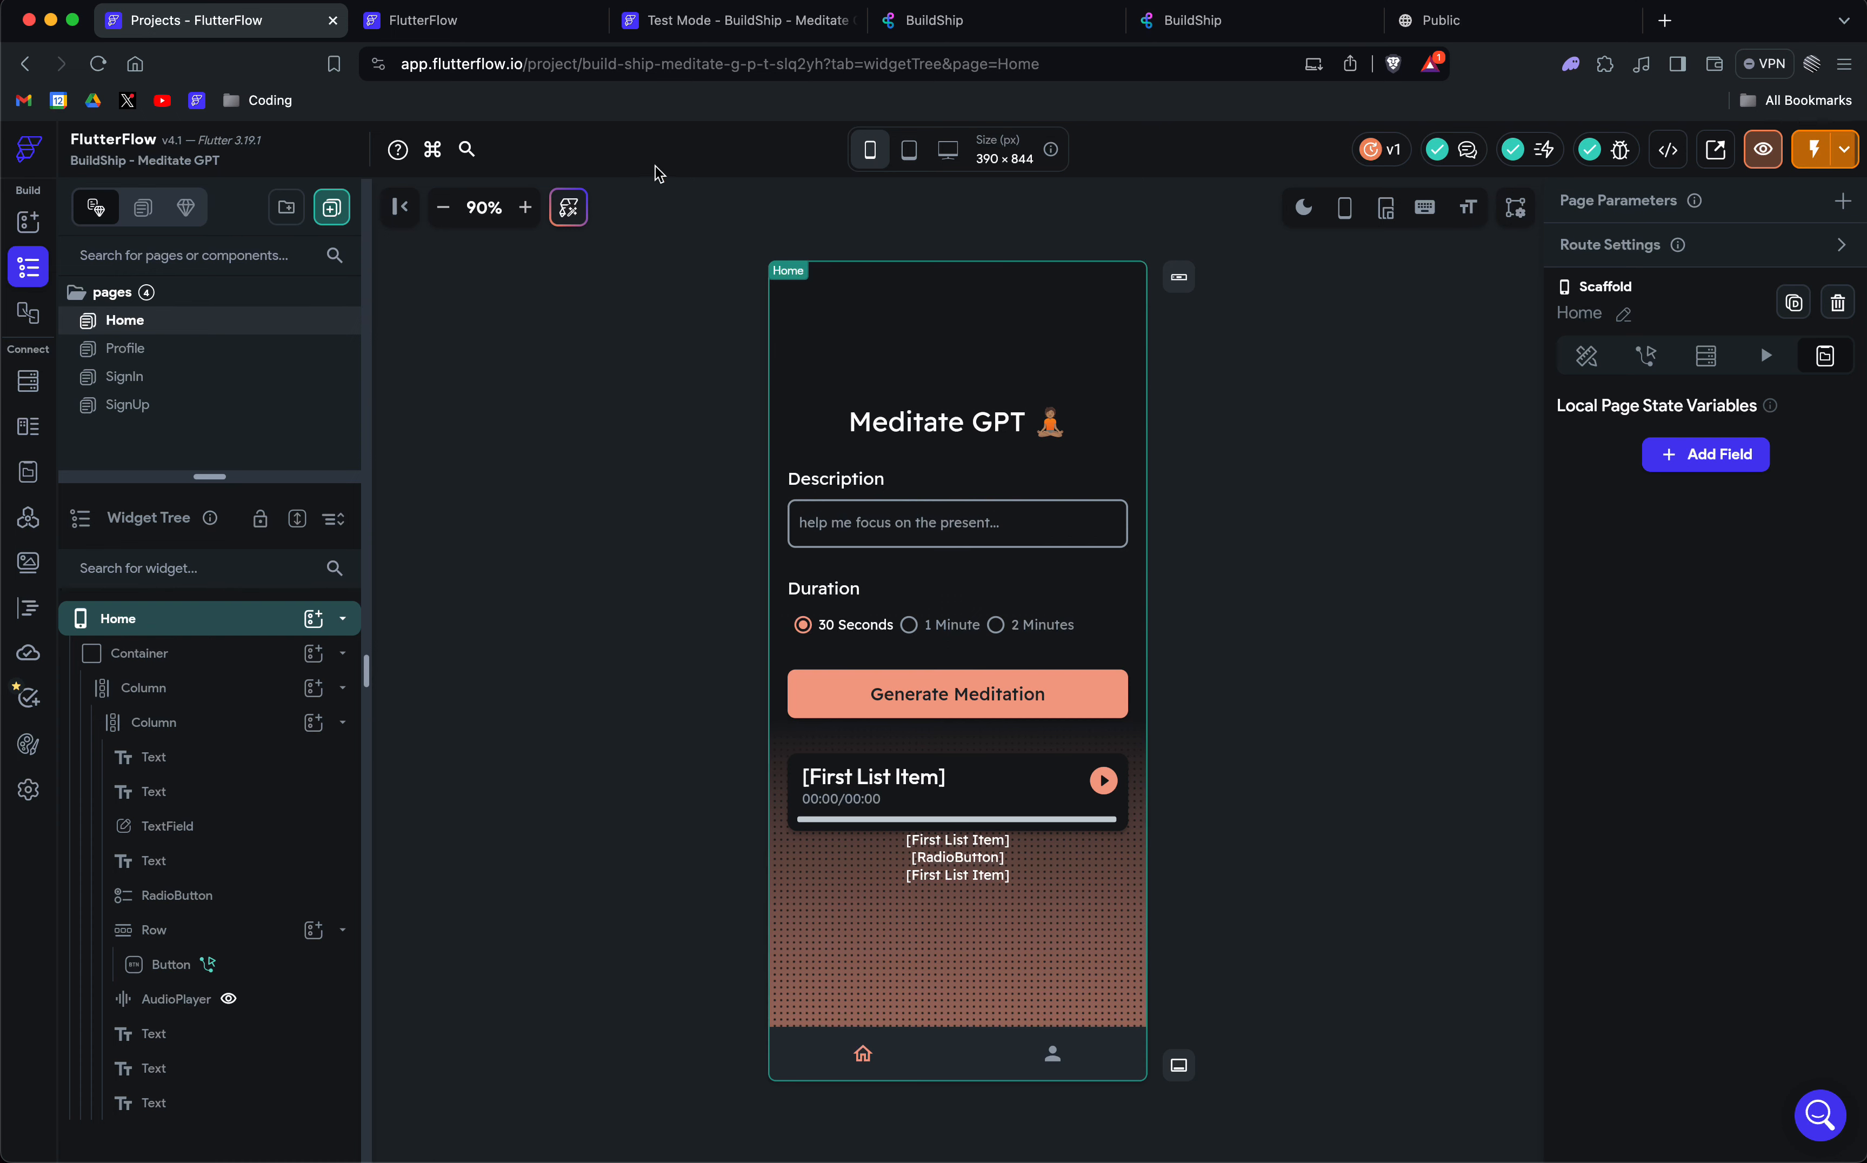
click(486, 21)
click(199, 22)
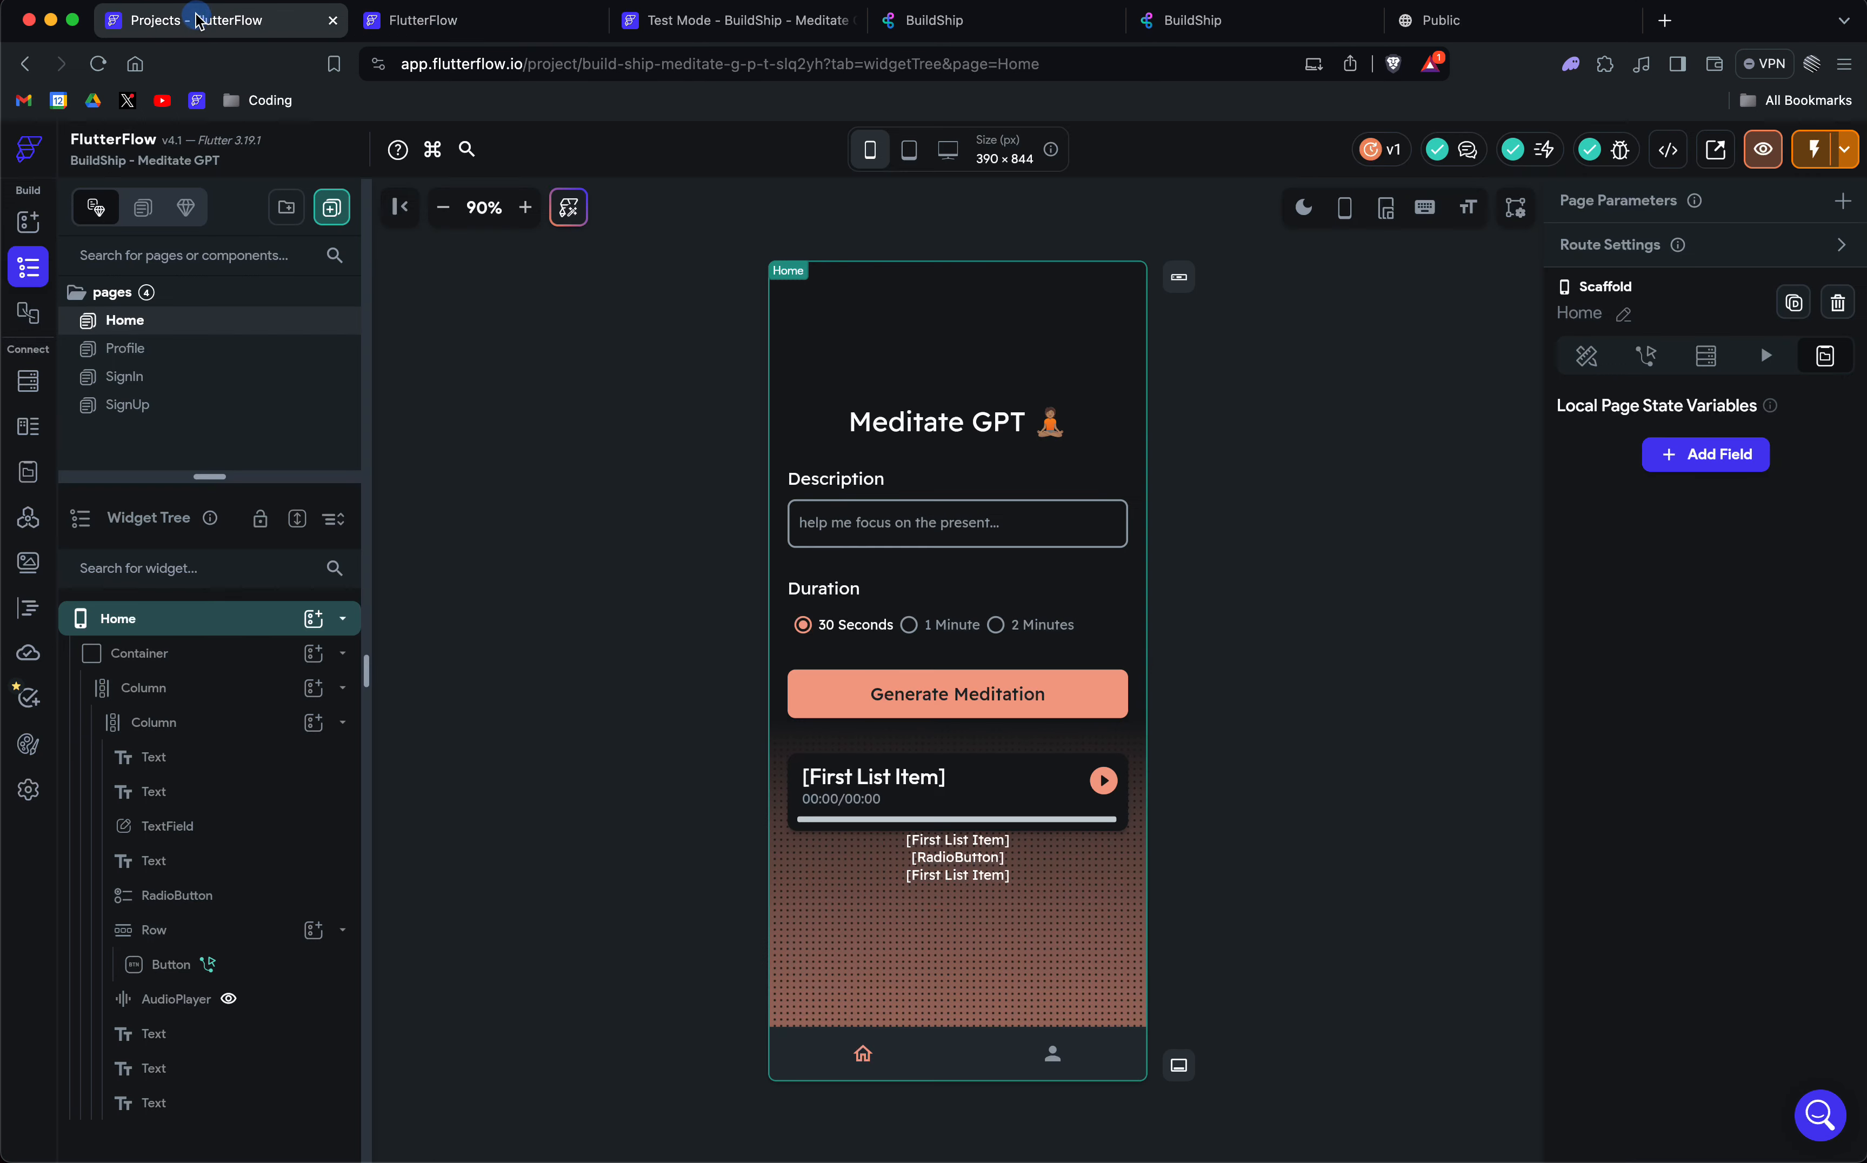
Close the workflow's test panel in BuildShip and switch to the Public Notion page to review its code snippets.
click(742, 20)
click(970, 23)
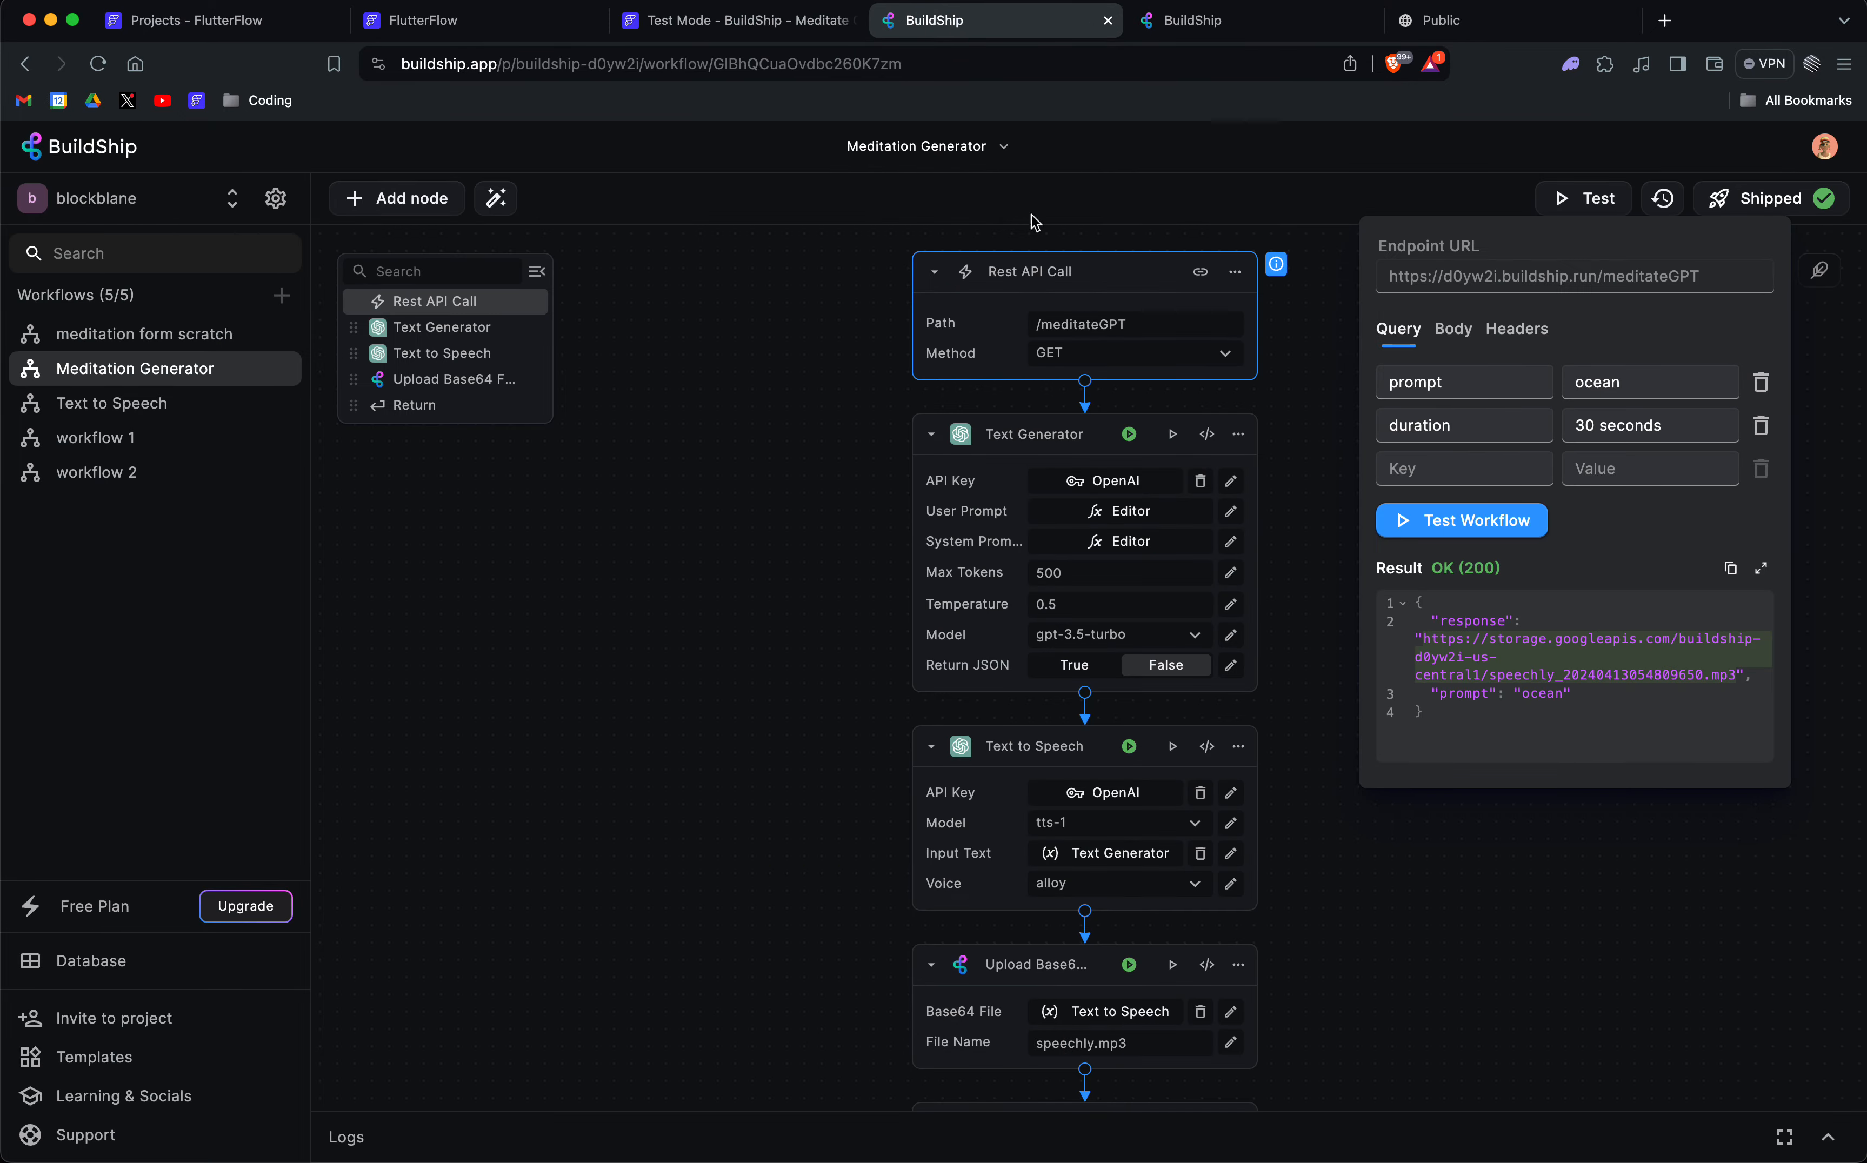
click(1324, 488)
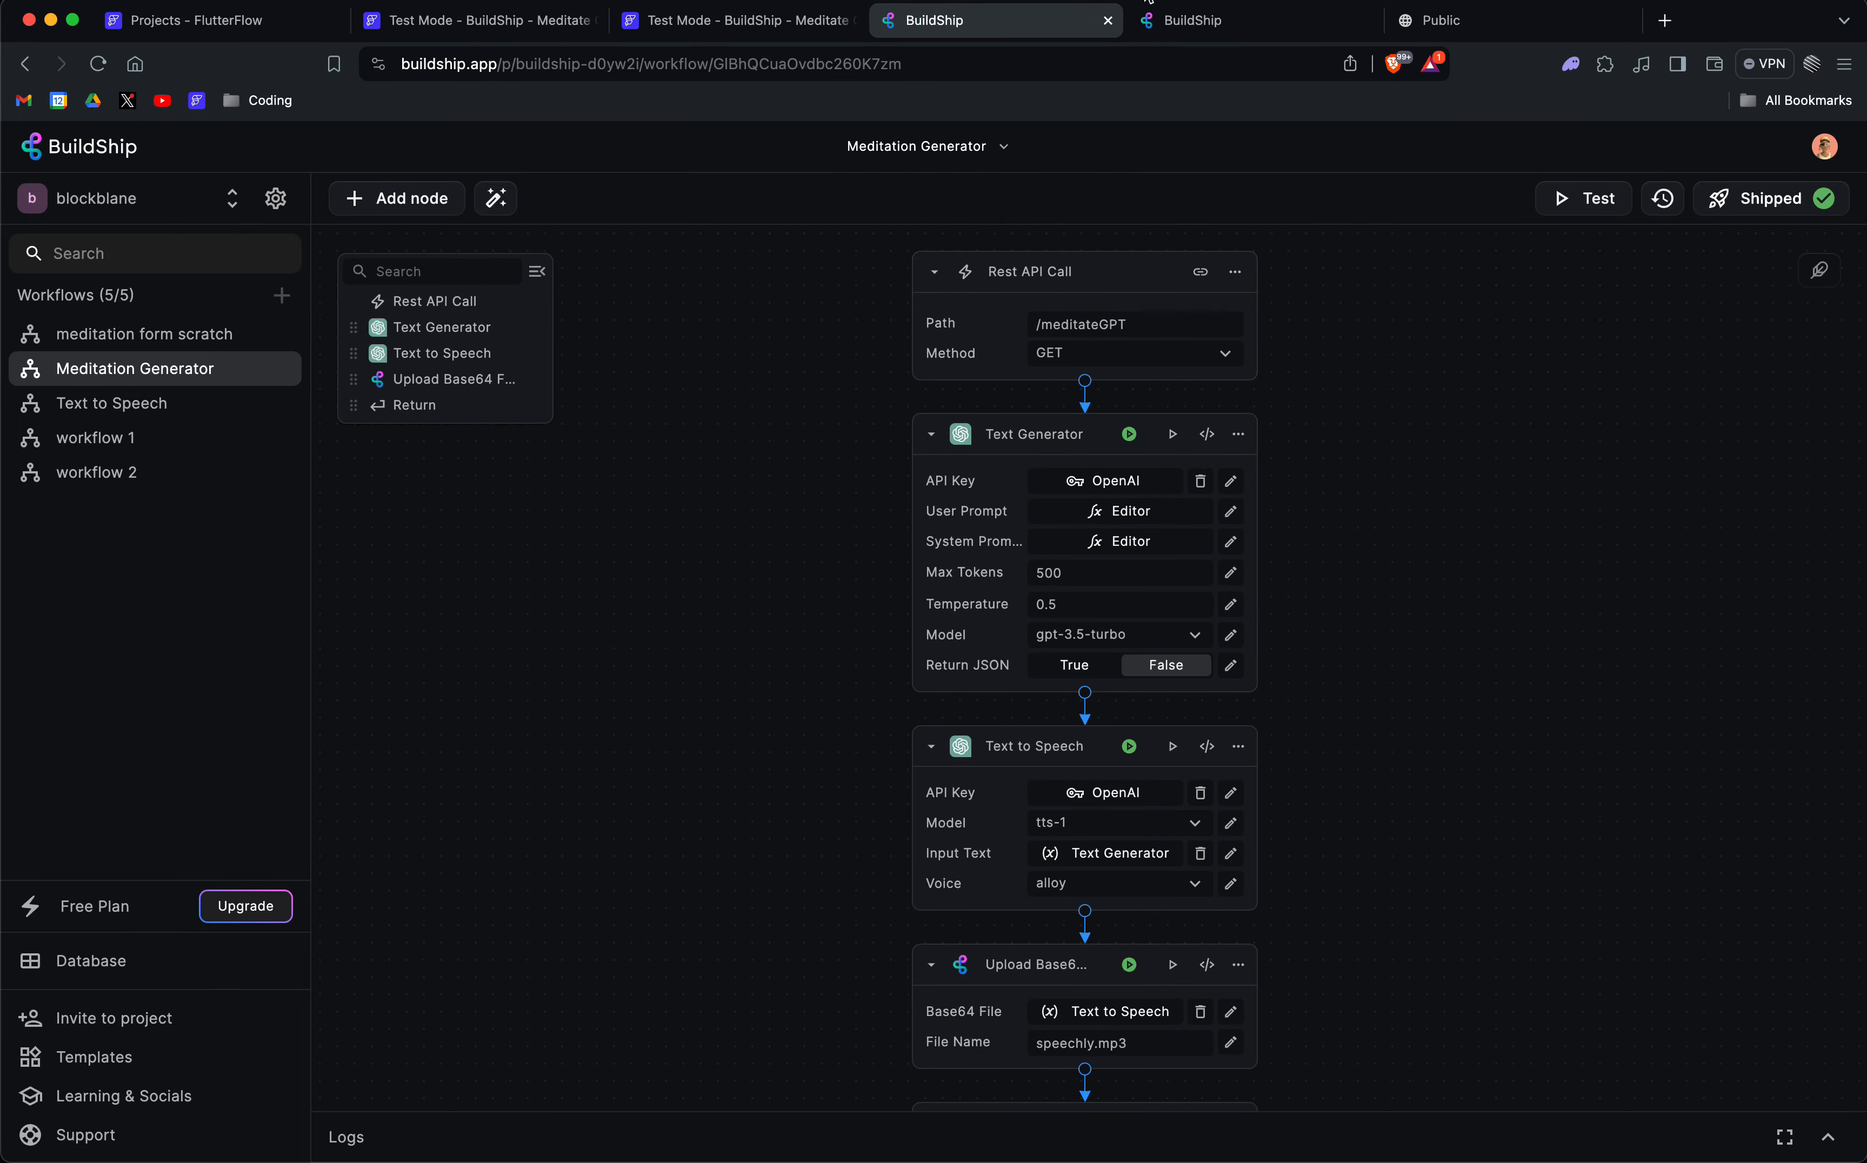
click(1475, 34)
scroll(1375, 348, down, 2)
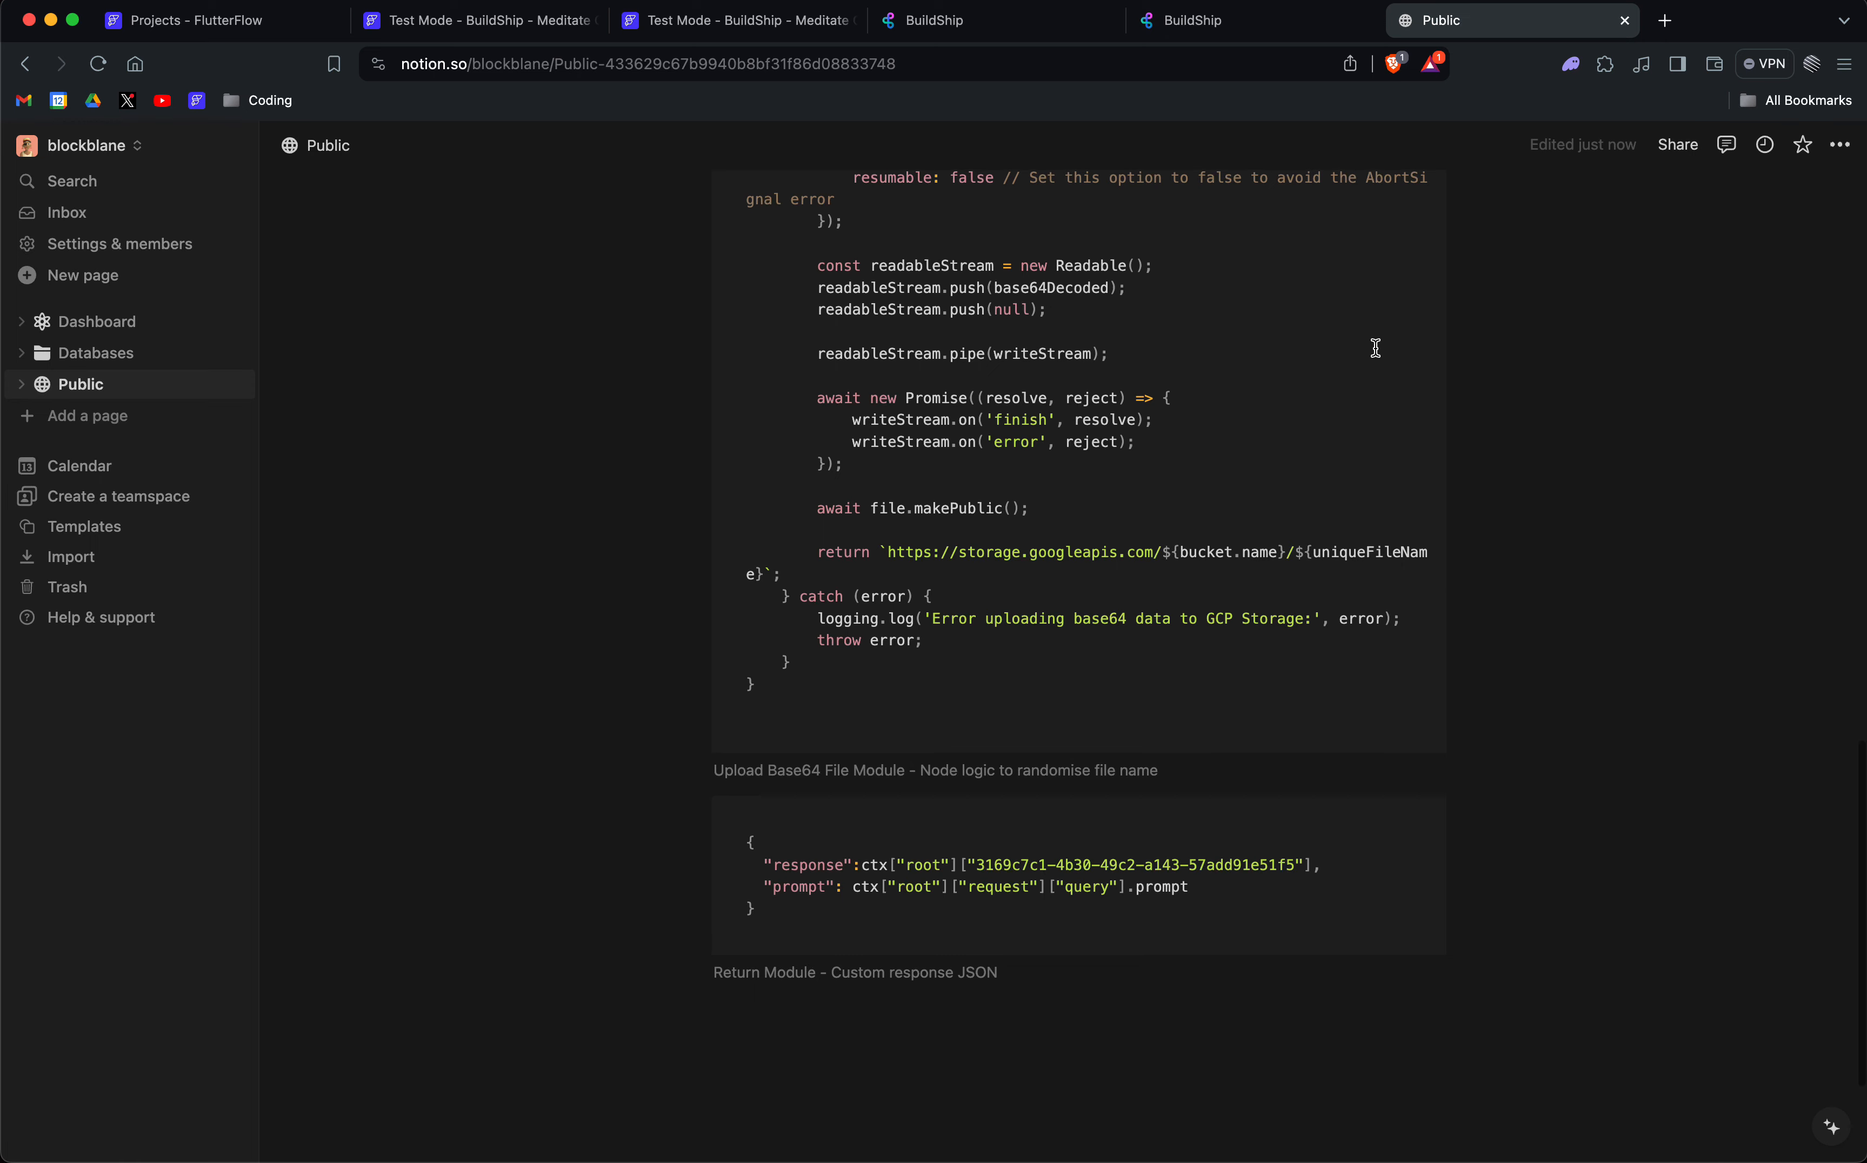
Review the Return Module's custom response JSON in Notion, then switch to BuildShip and examine the Return node's Value code in the Meditation Generator workflow.
scroll(1375, 348, down, 2)
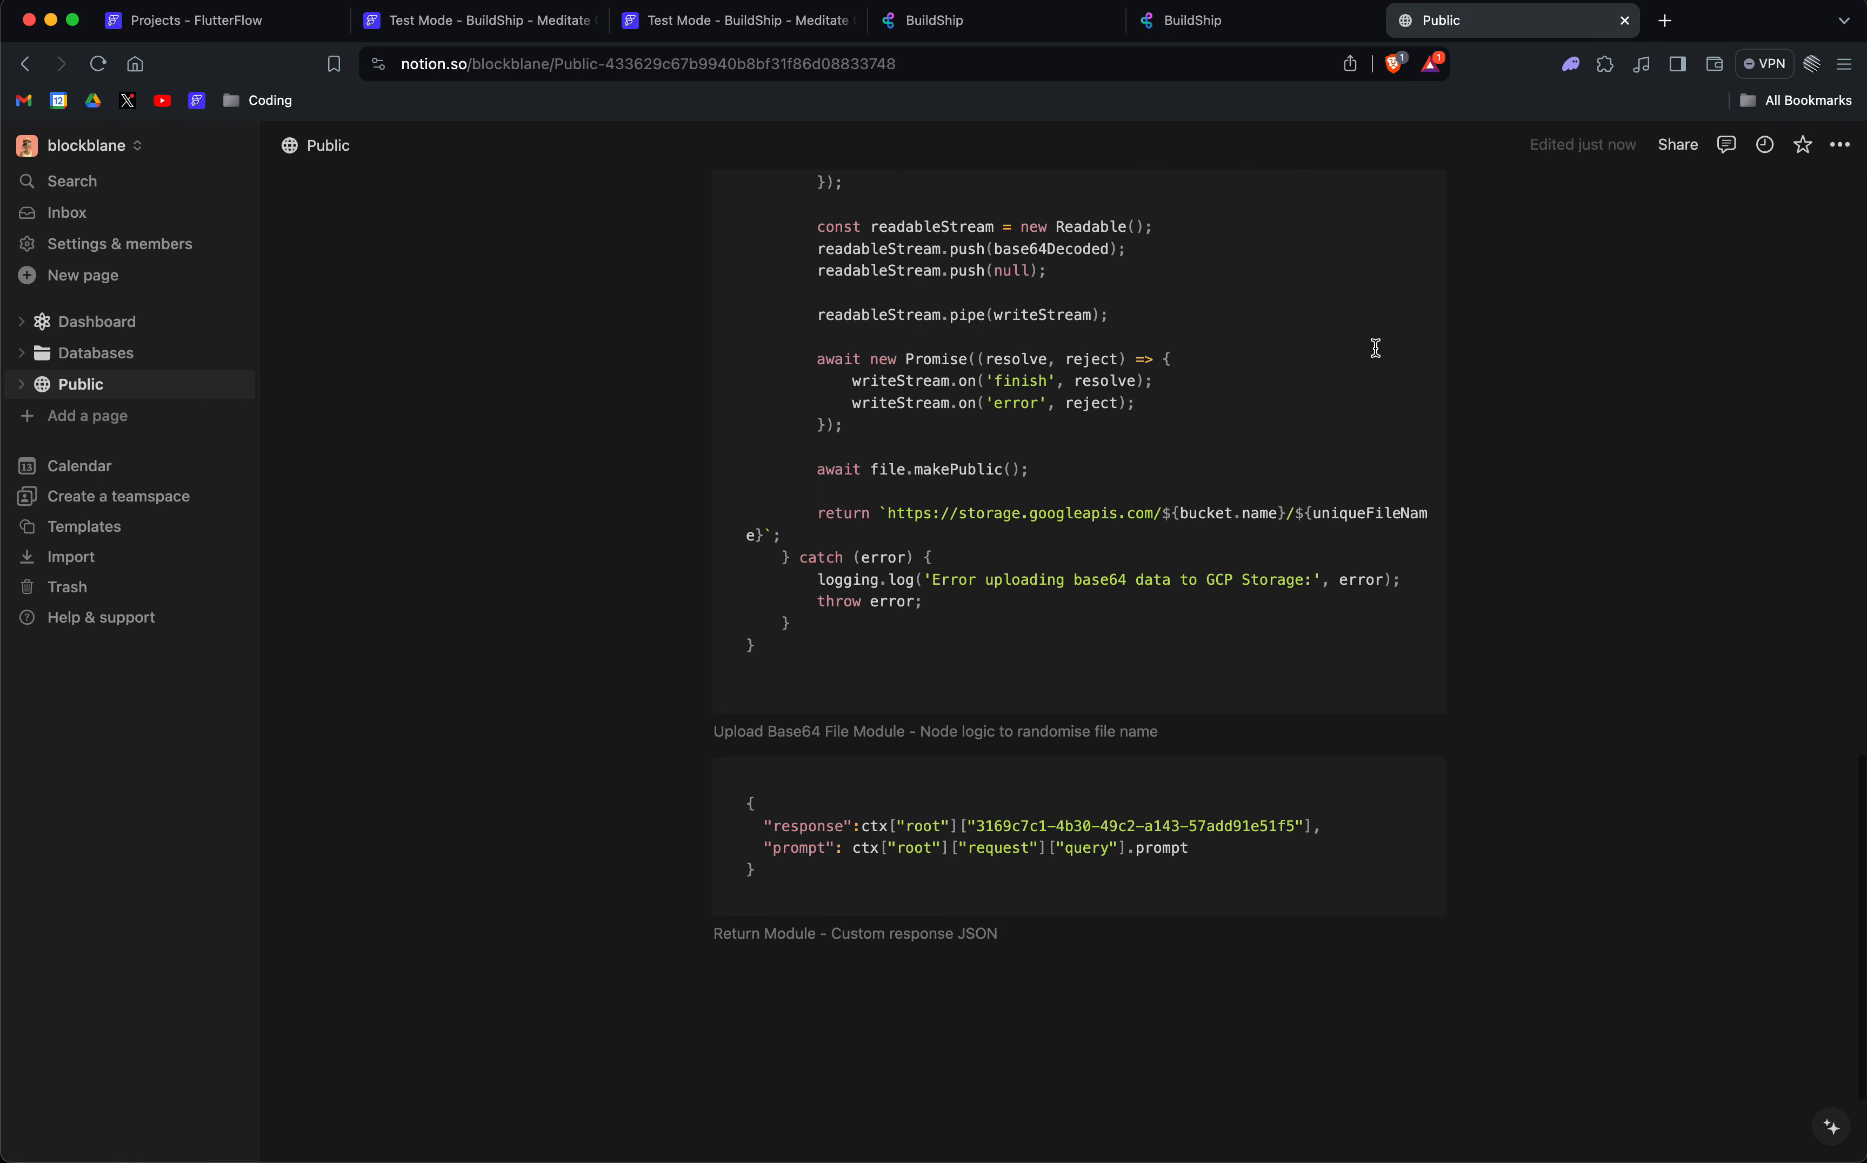
click(1118, 834)
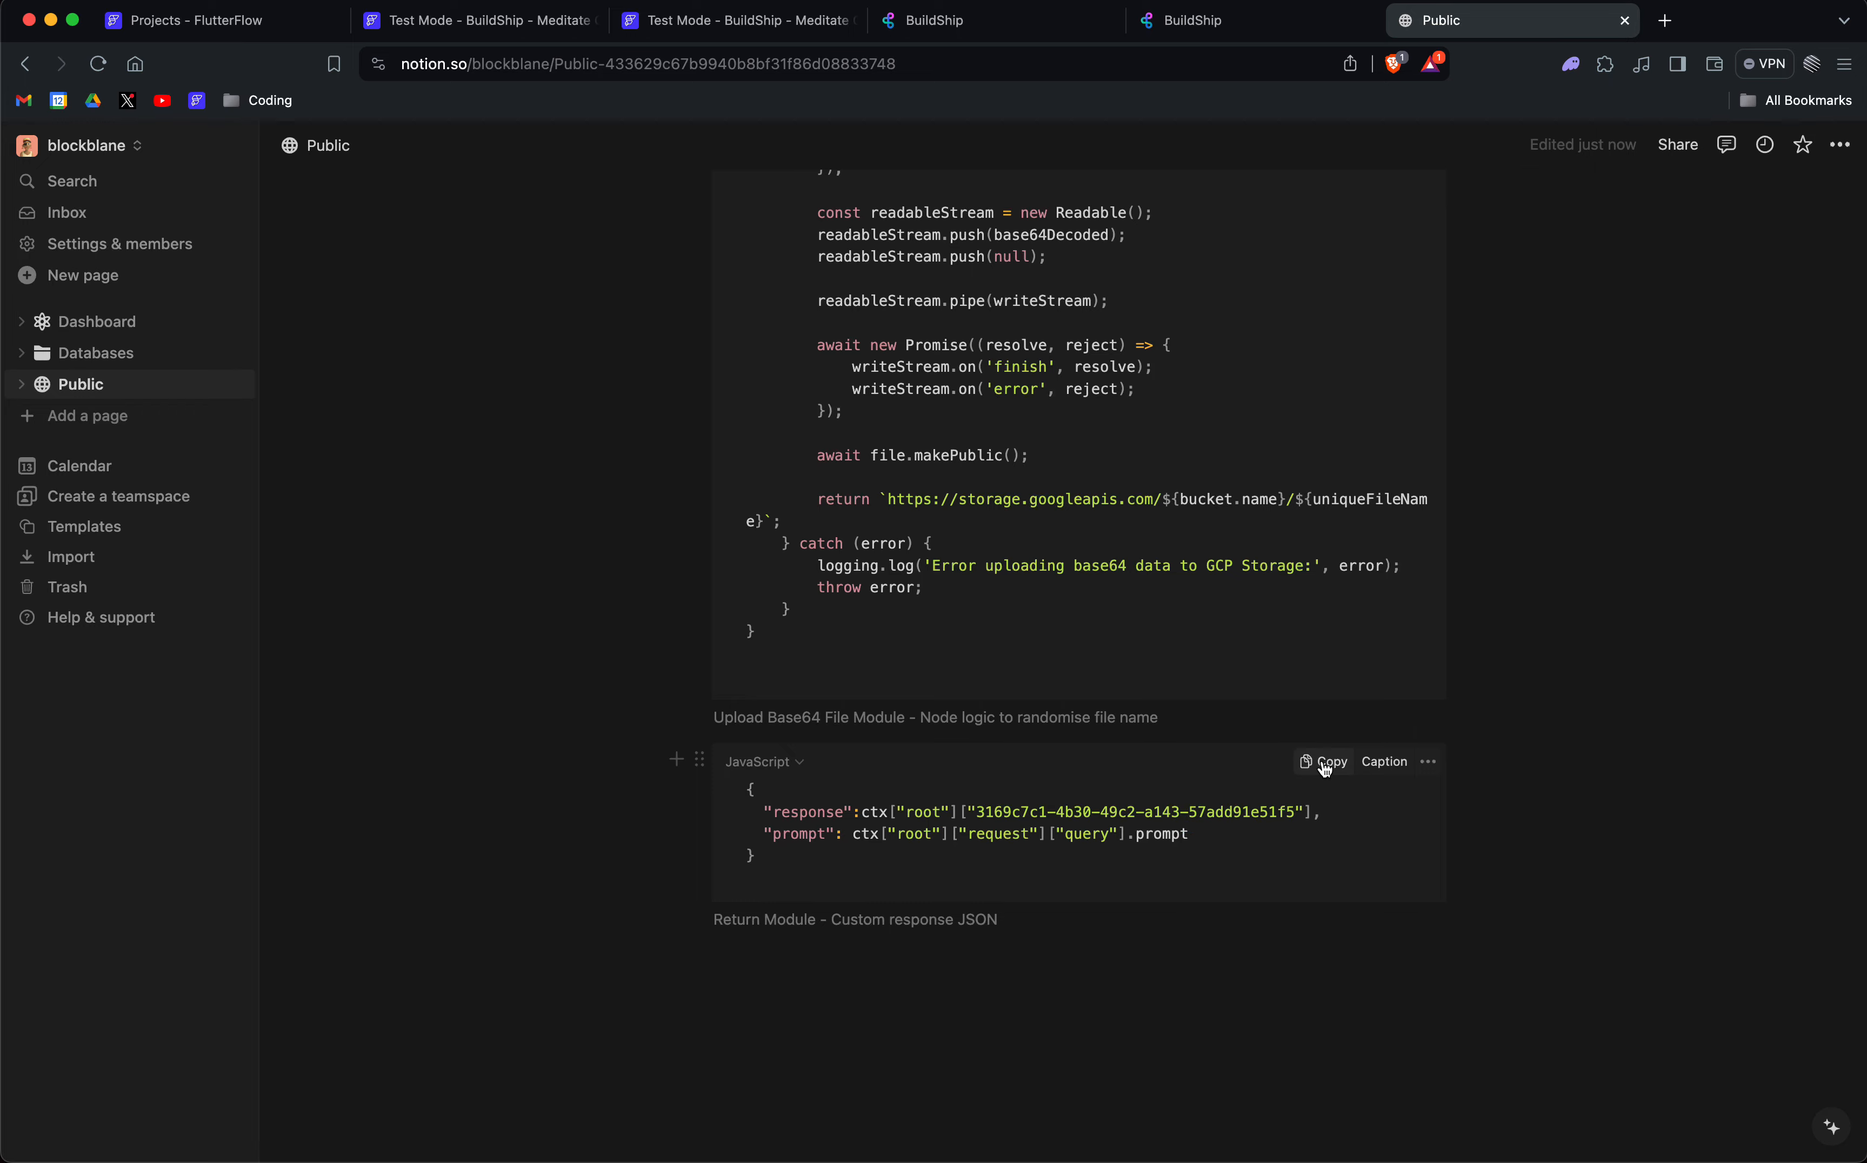
click(934, 24)
scroll(884, 701, down, 5)
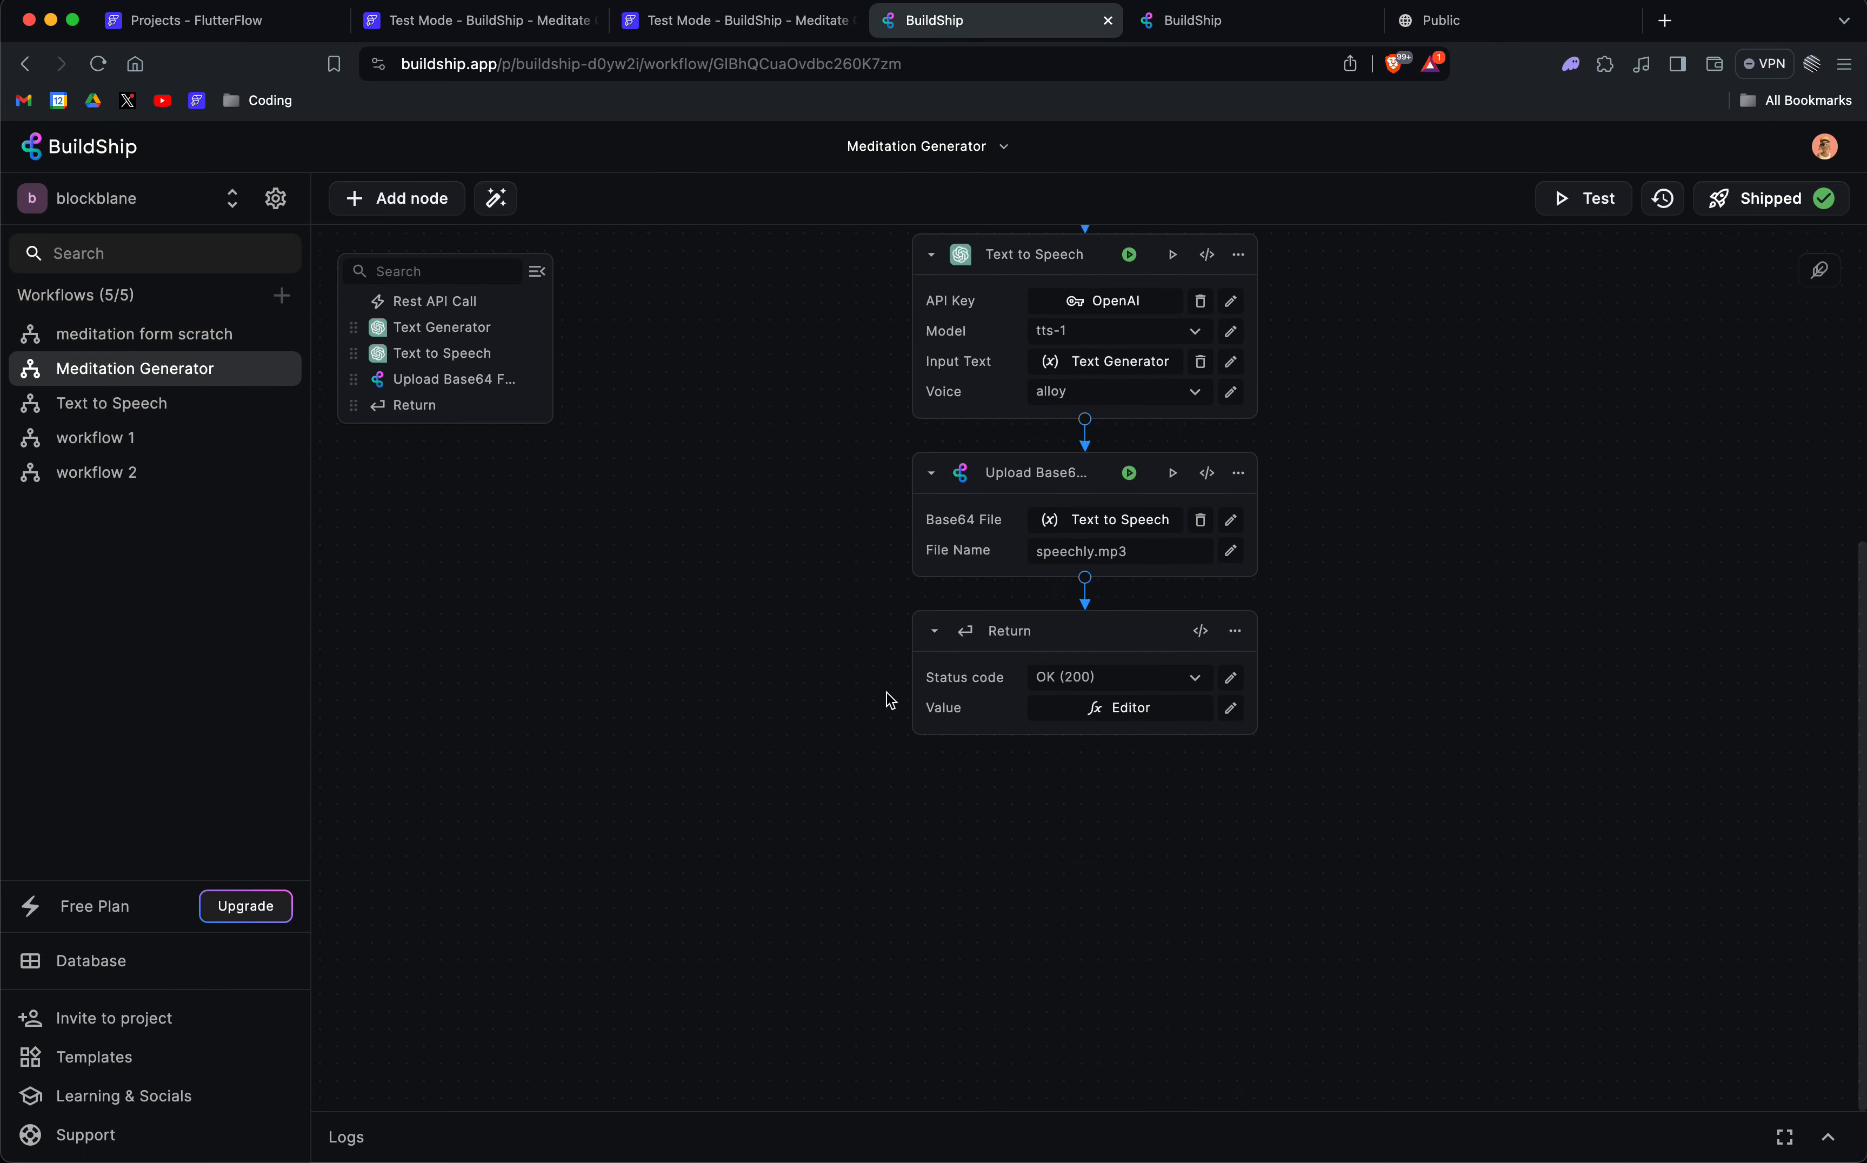
click(1230, 707)
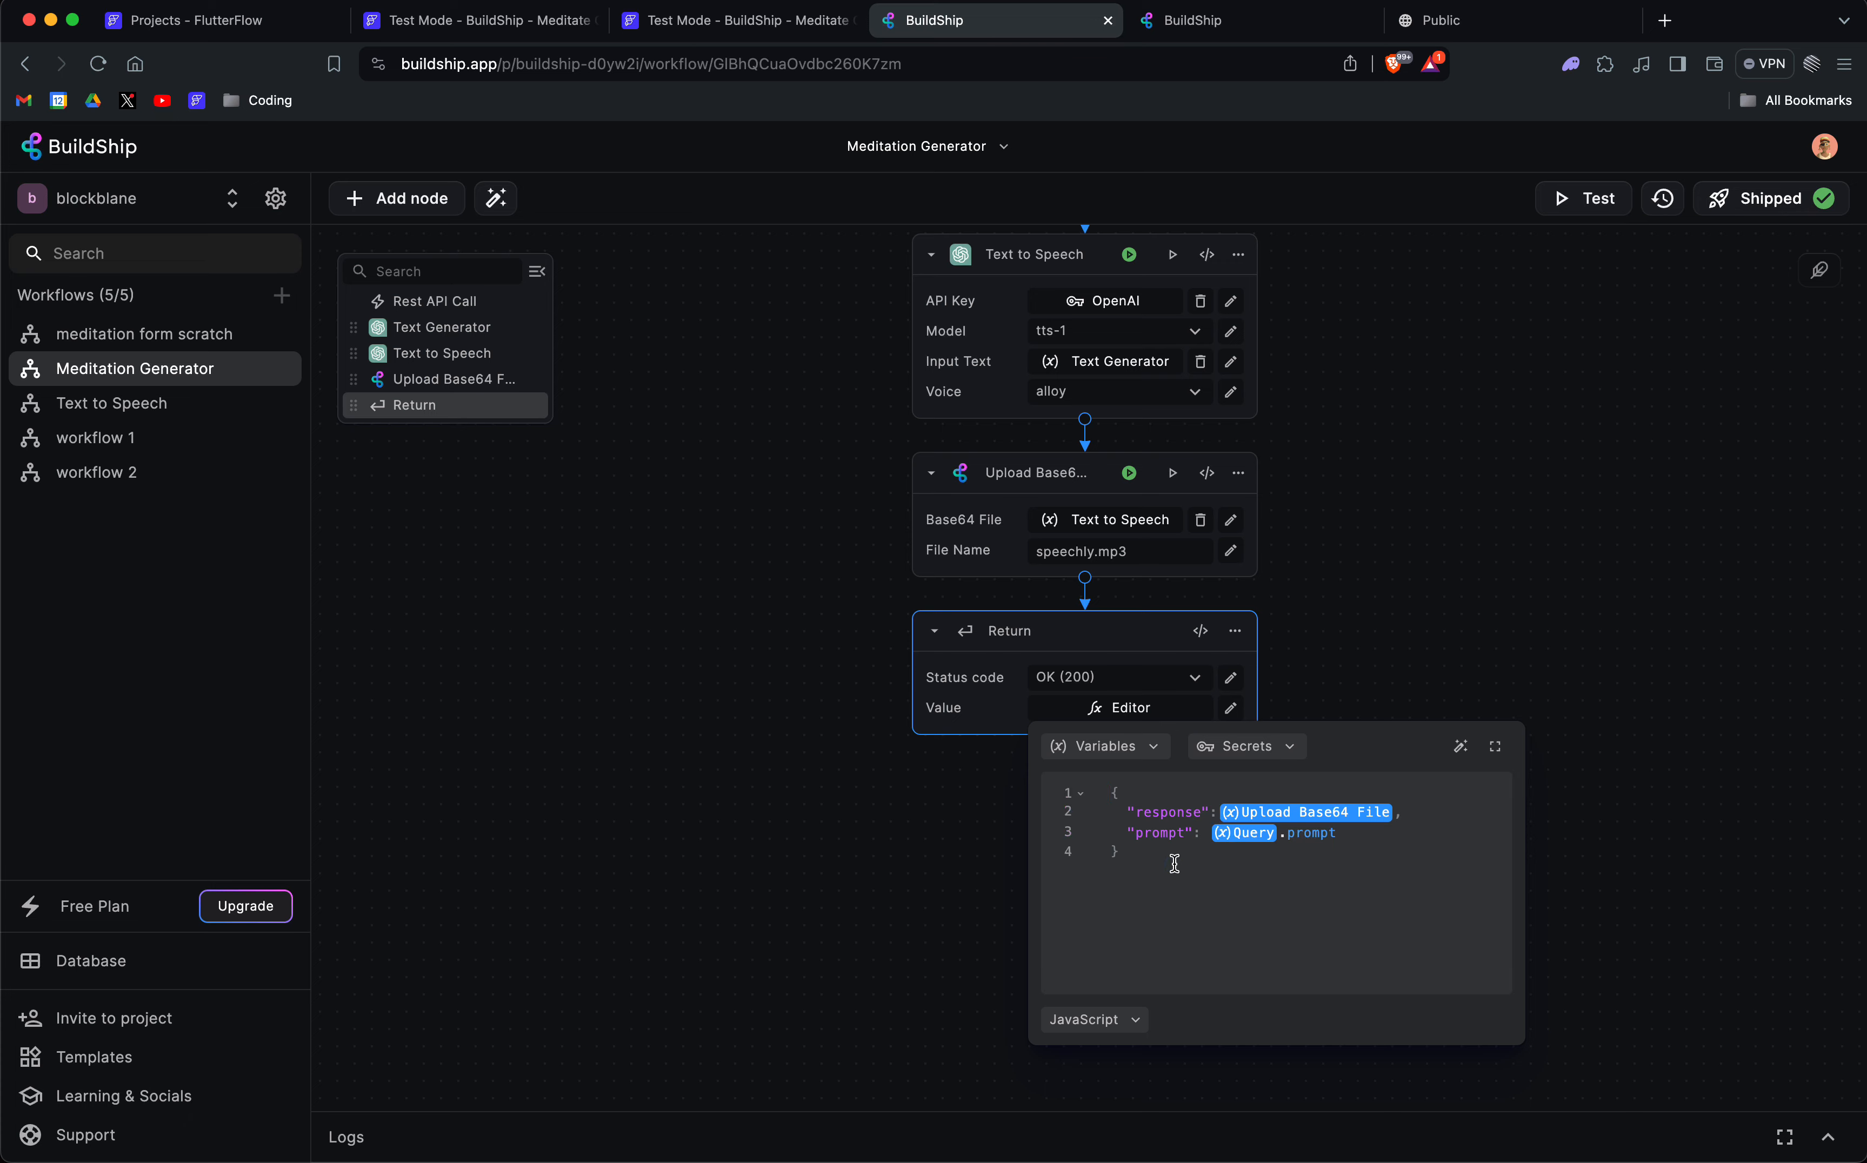
drag(1162, 856, 1106, 784)
click(1214, 878)
click(1141, 822)
click(1215, 883)
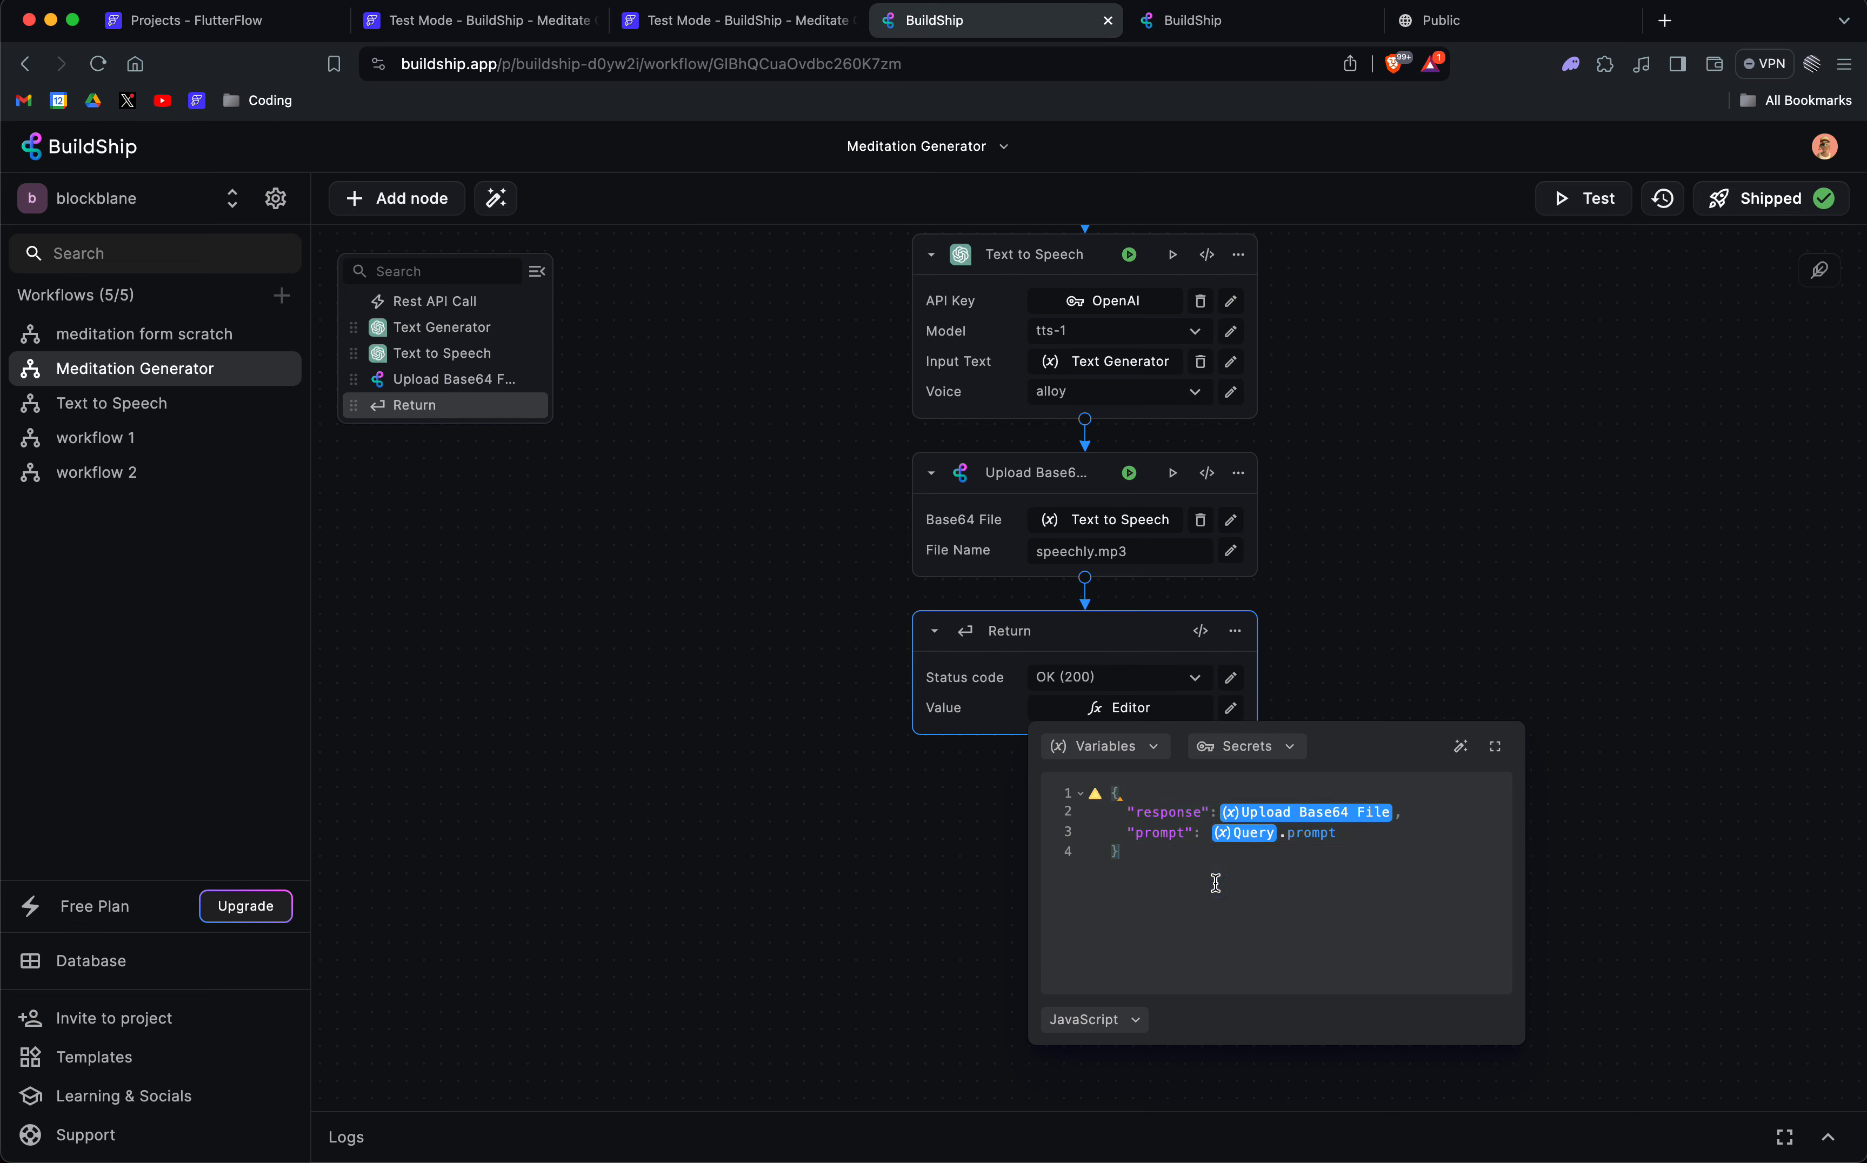
click(1613, 663)
Copy the Return Module snippet from the Public Notion page, highlight its response node ID, and compare it with the Return node's Value in BuildShip.
click(1461, 20)
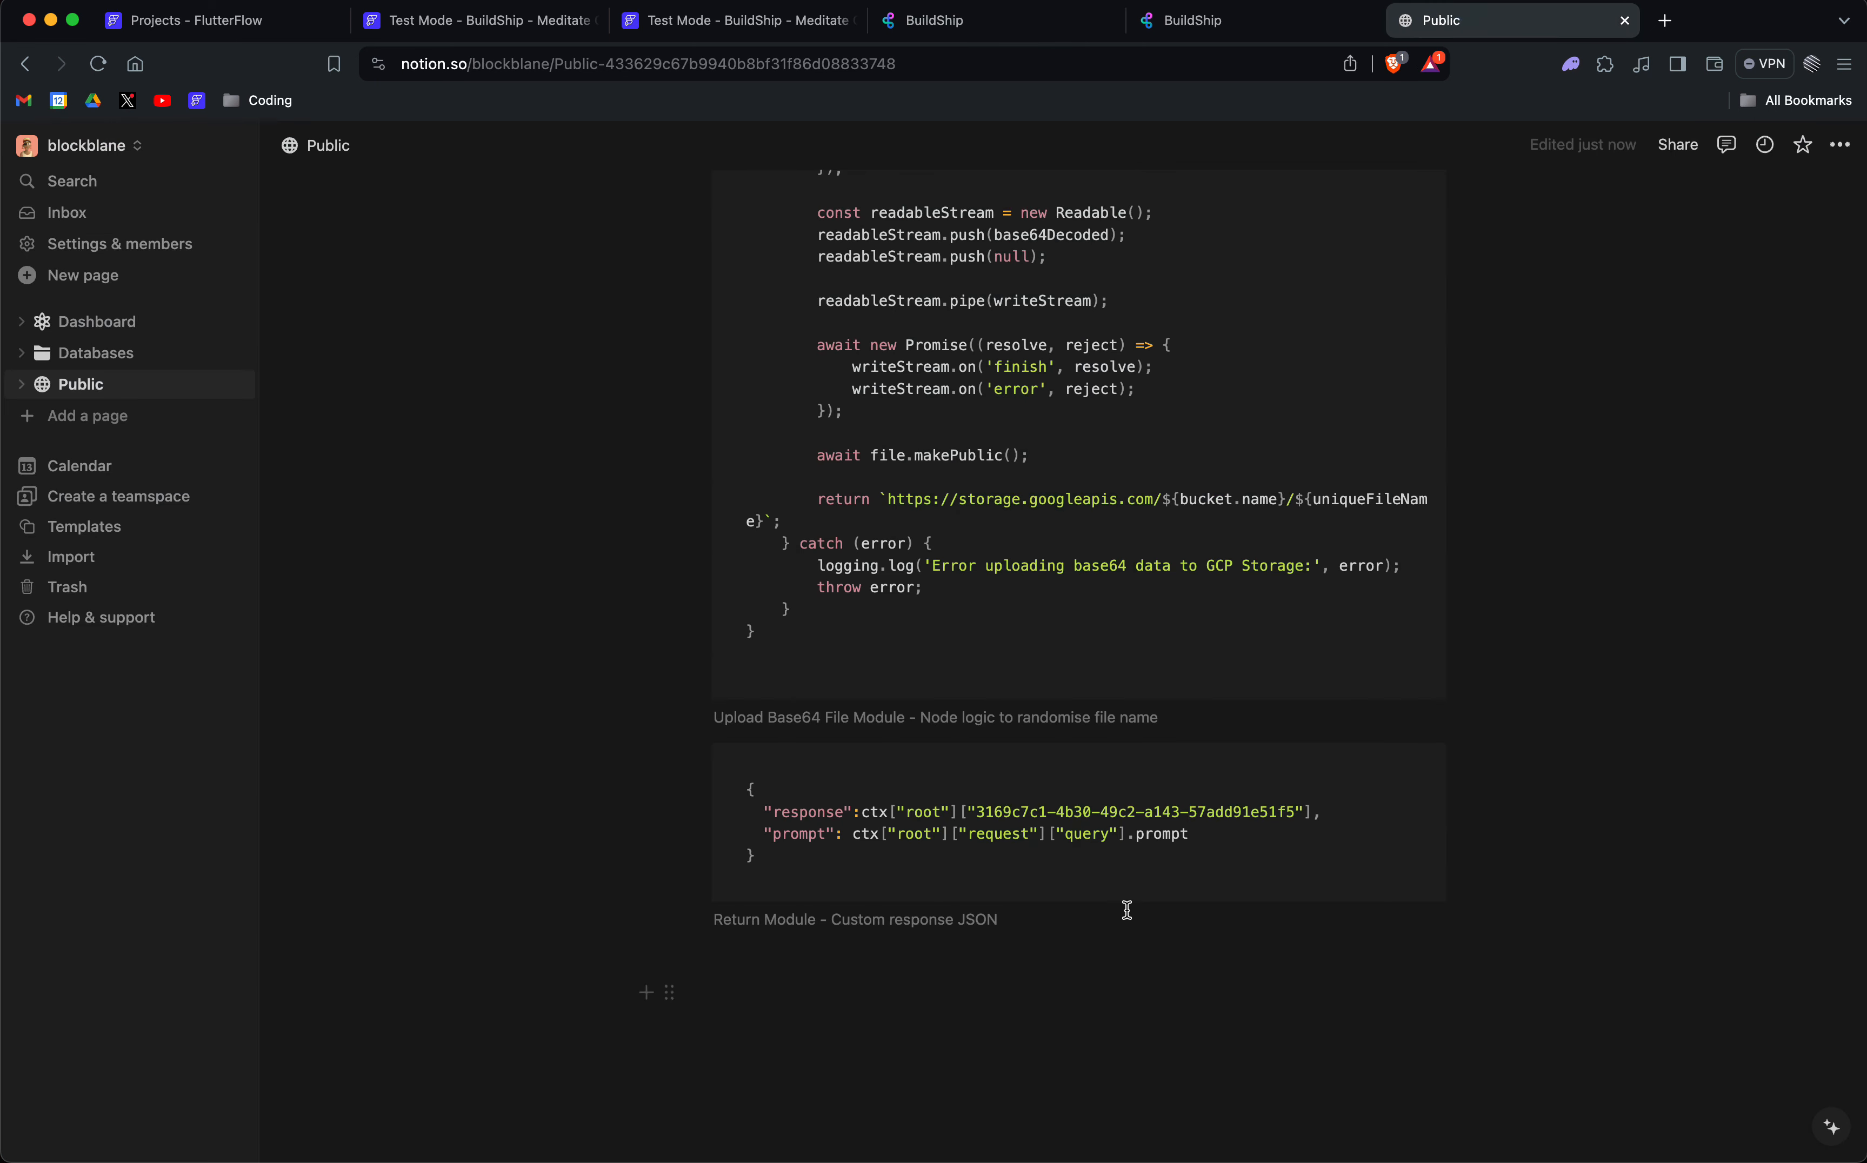
click(1321, 765)
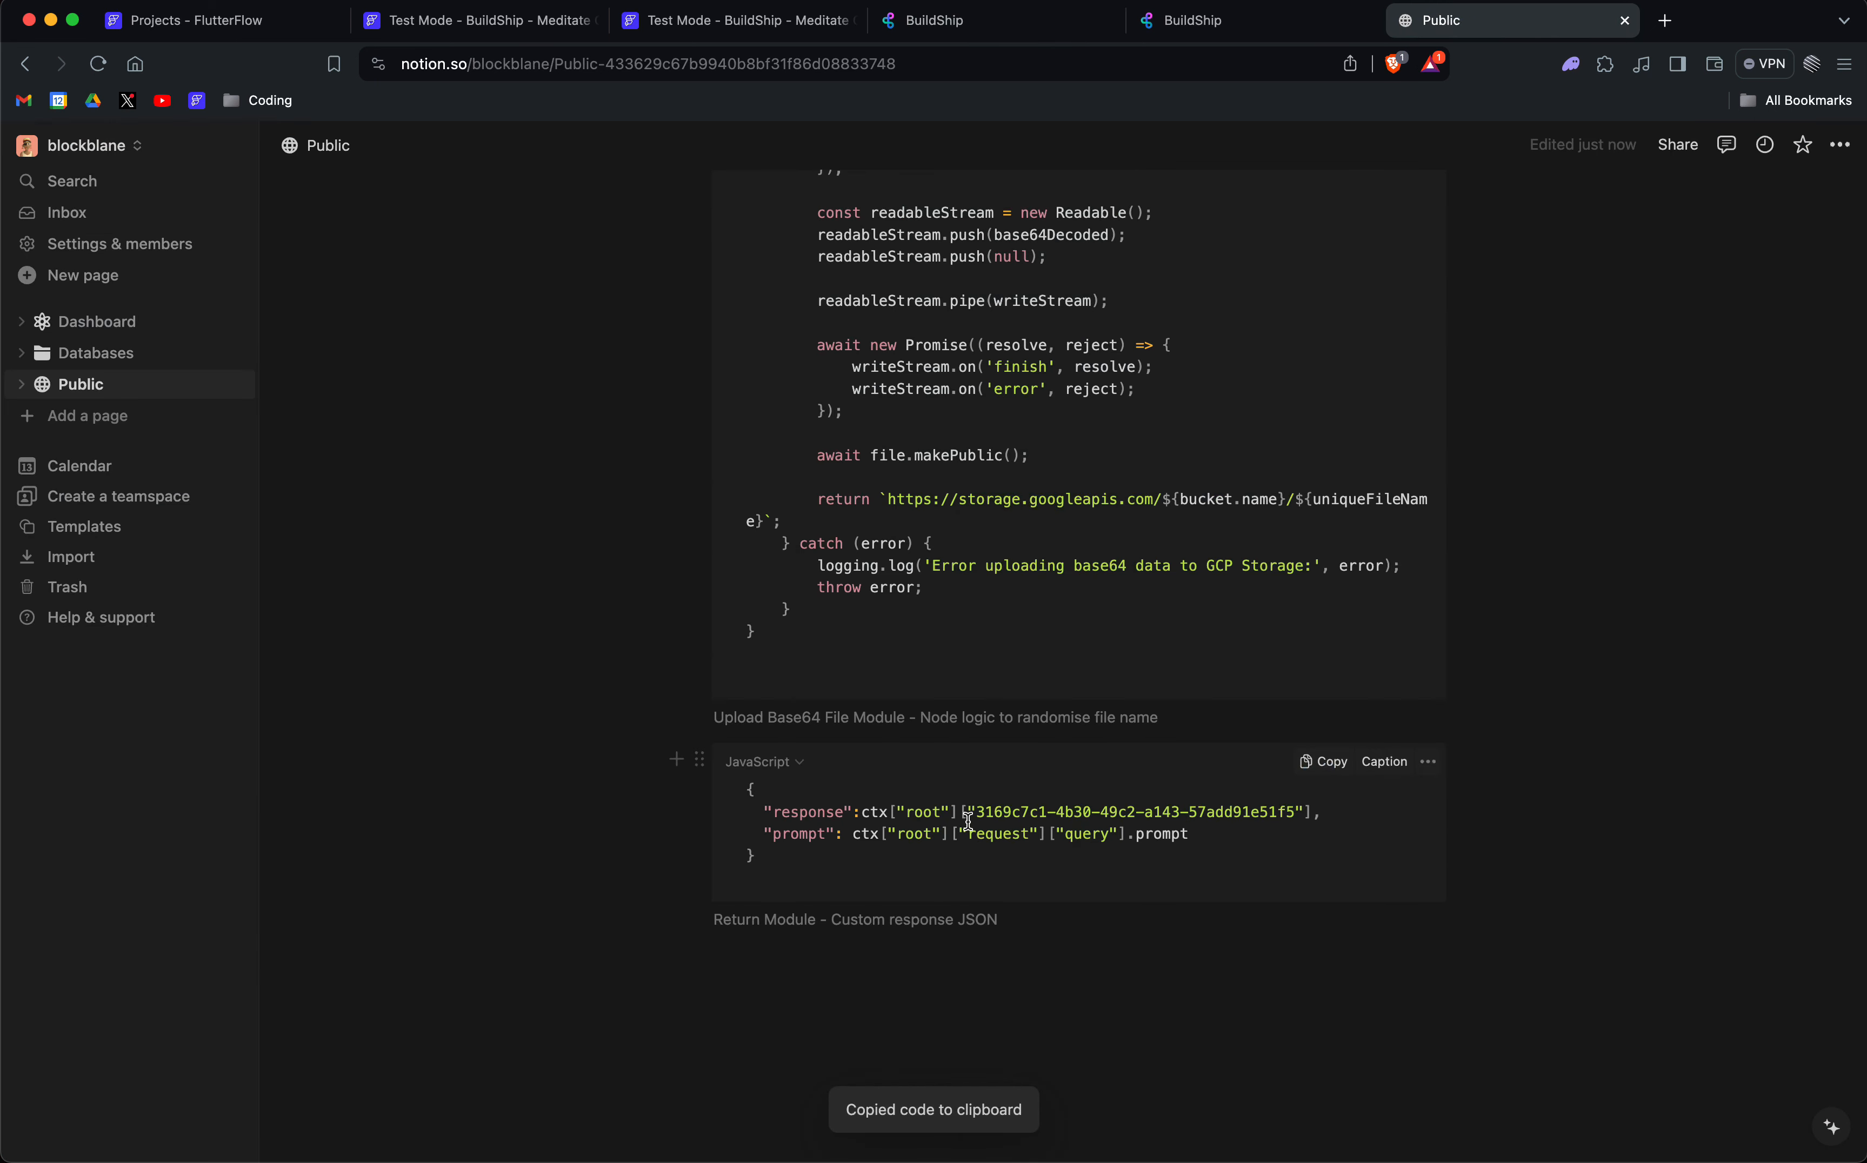
drag(969, 812, 1285, 812)
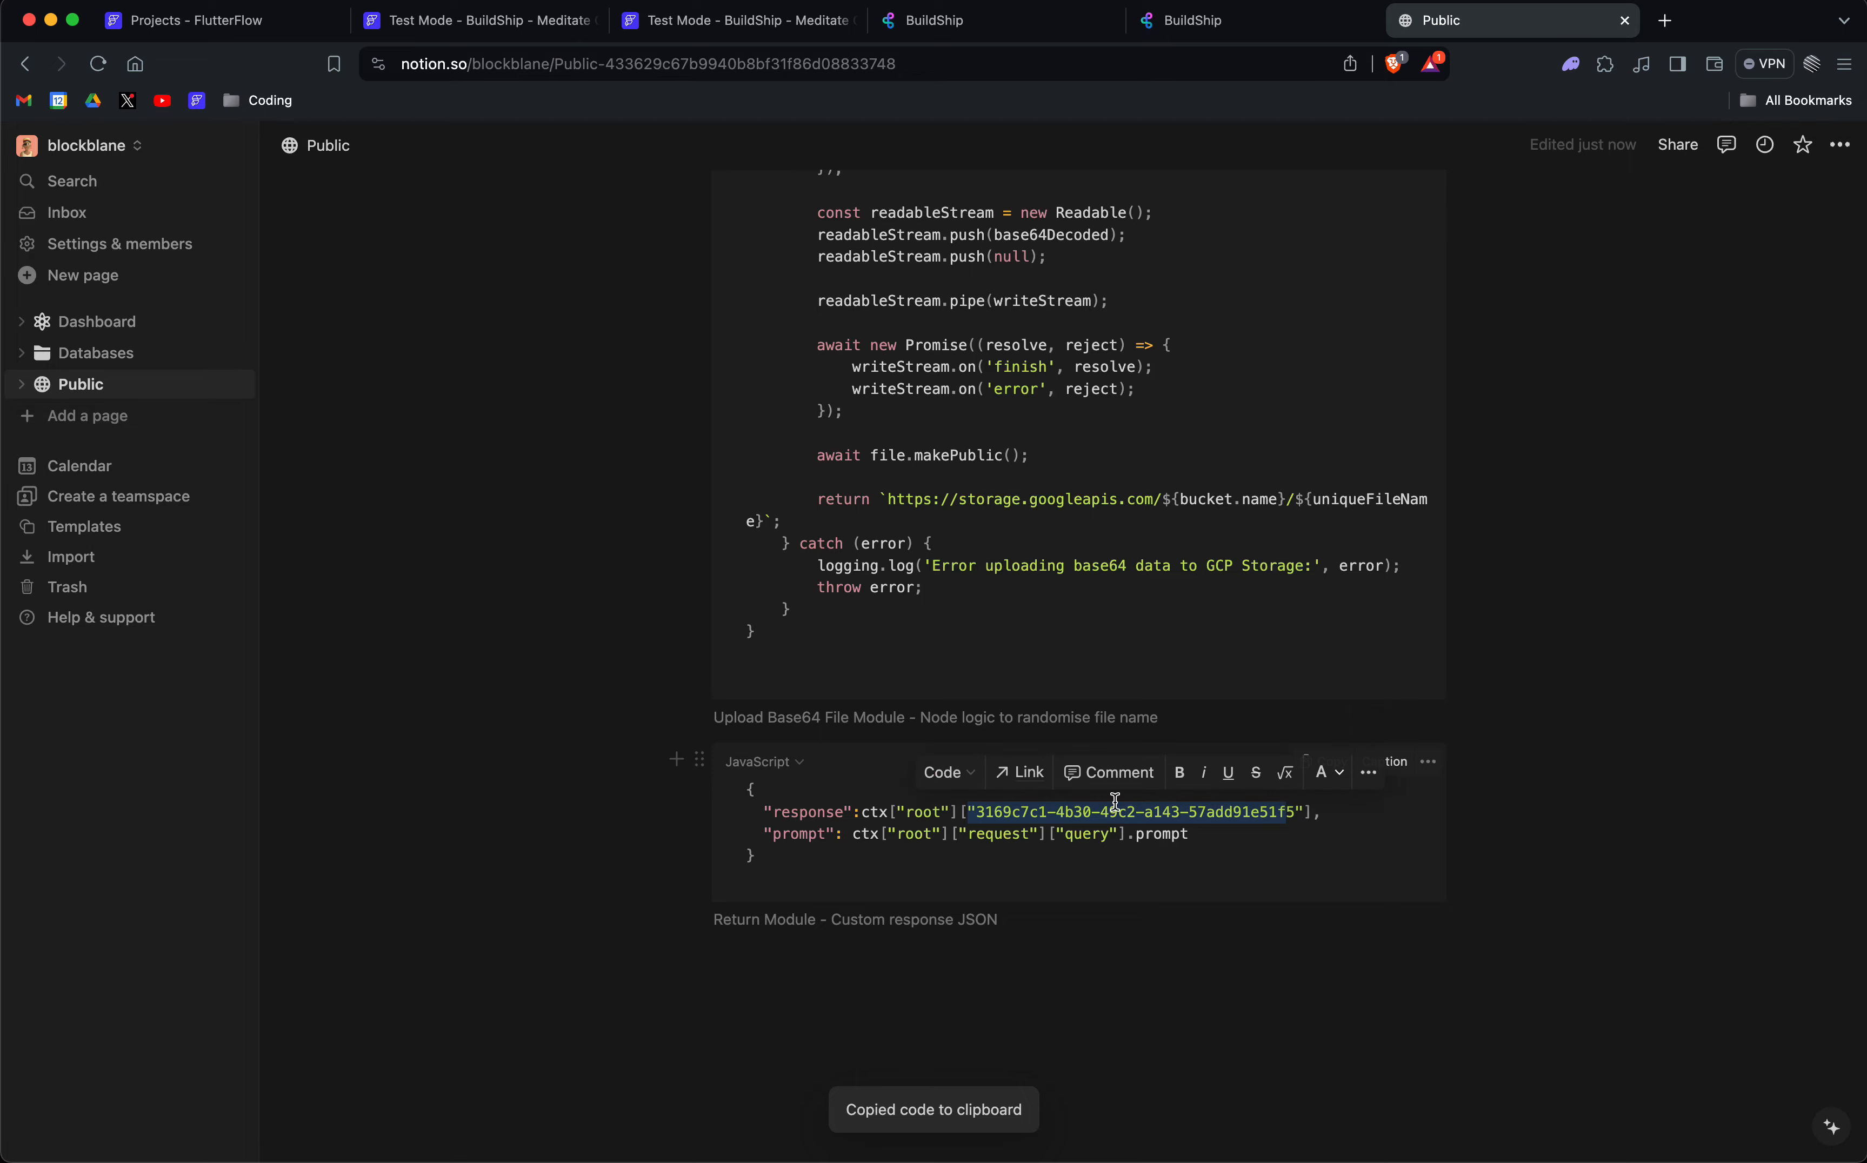
click(935, 20)
click(1230, 707)
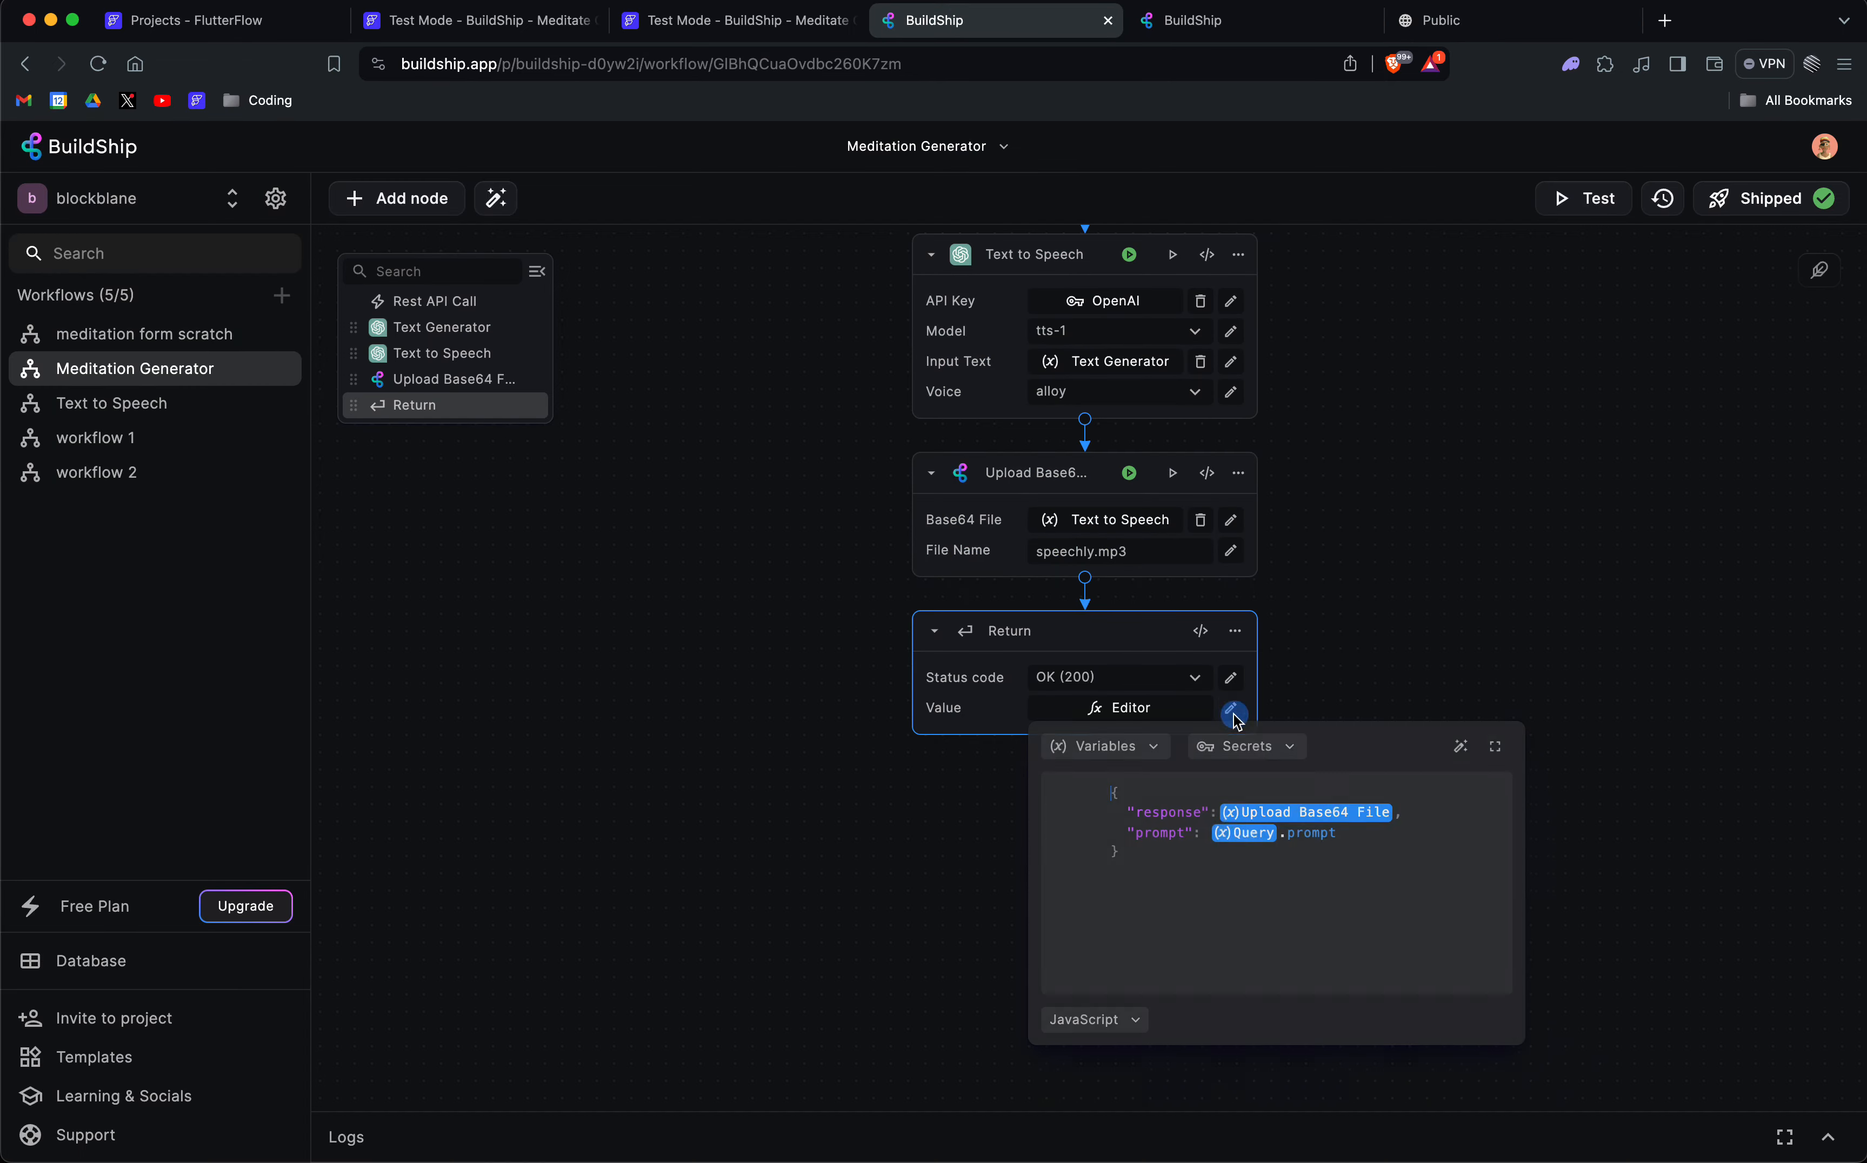
click(1563, 507)
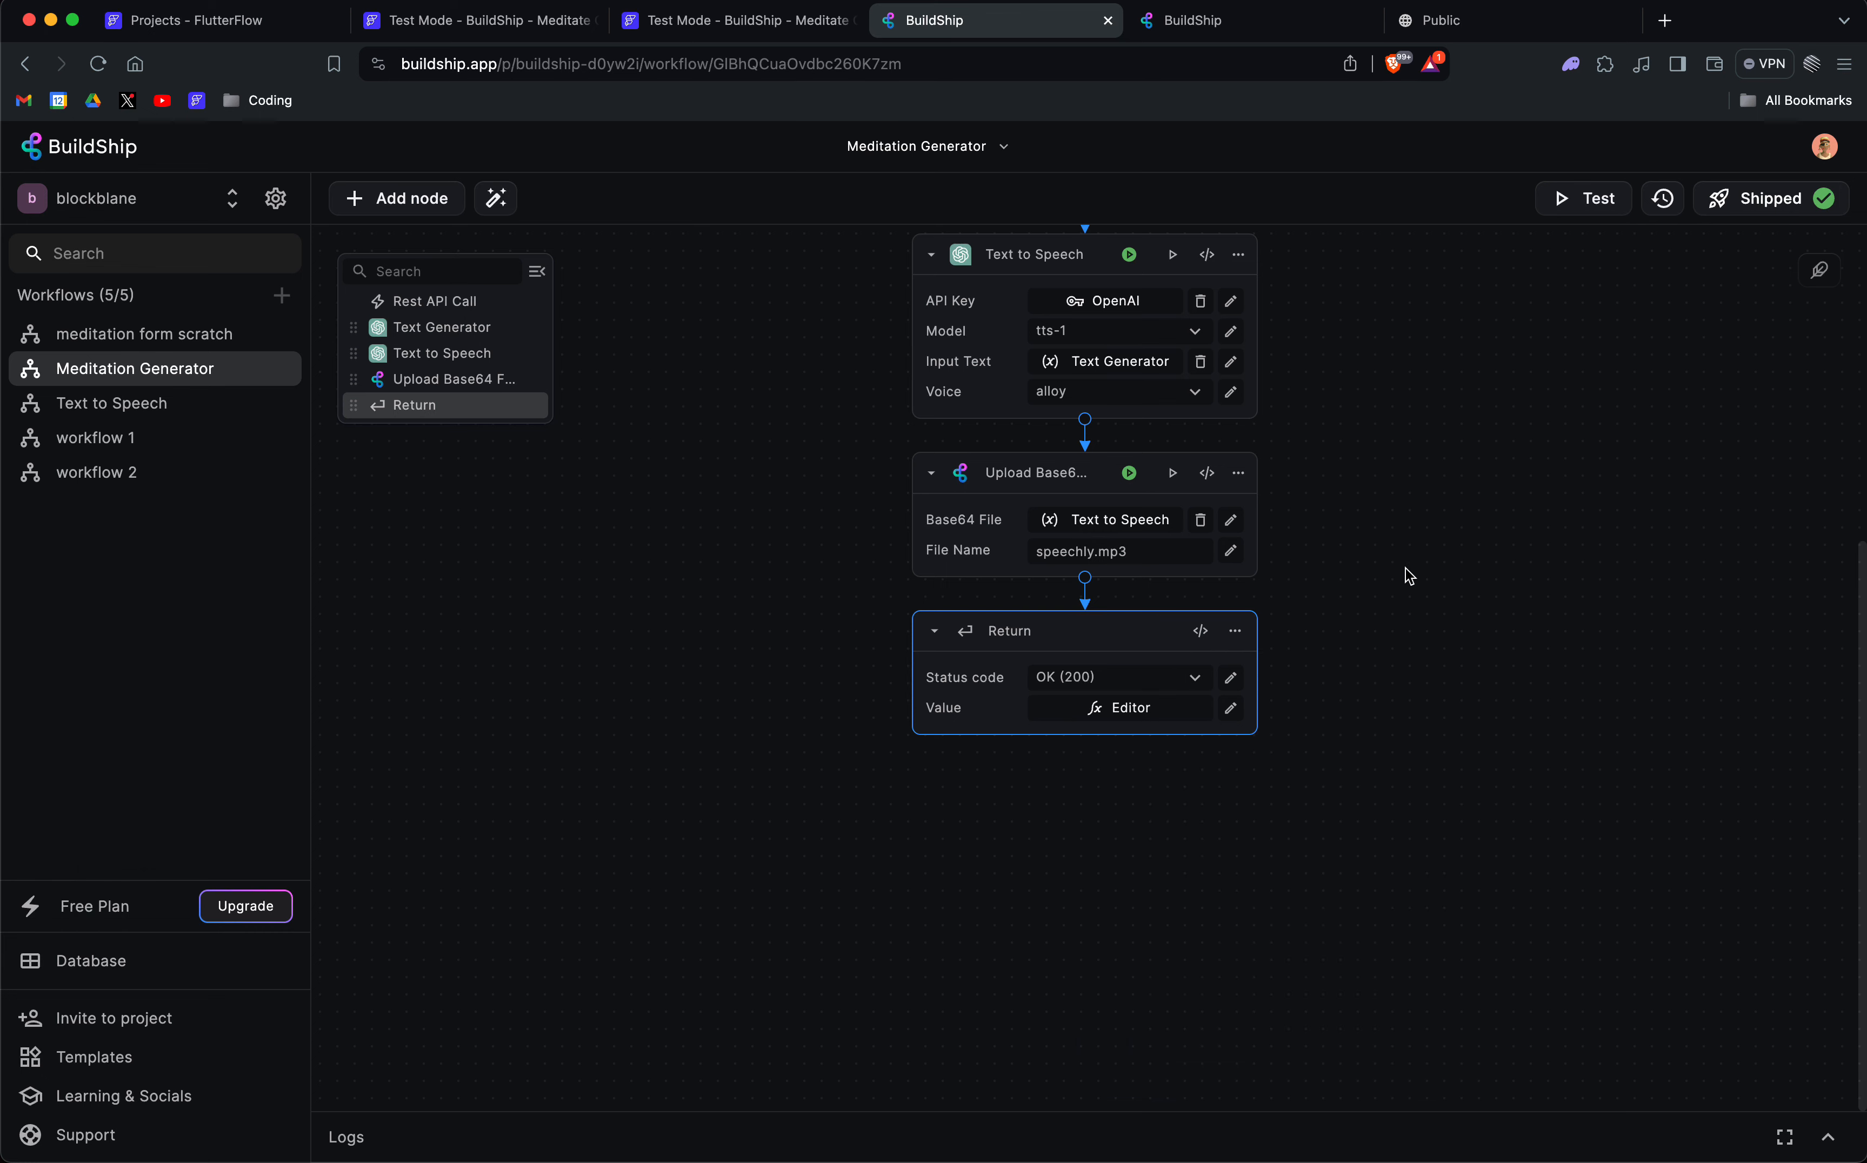
Switch to FlutterFlow to check the new test session's loading progress and close the older Test Mode session.
scroll(1284, 625, up, 3)
click(1505, 19)
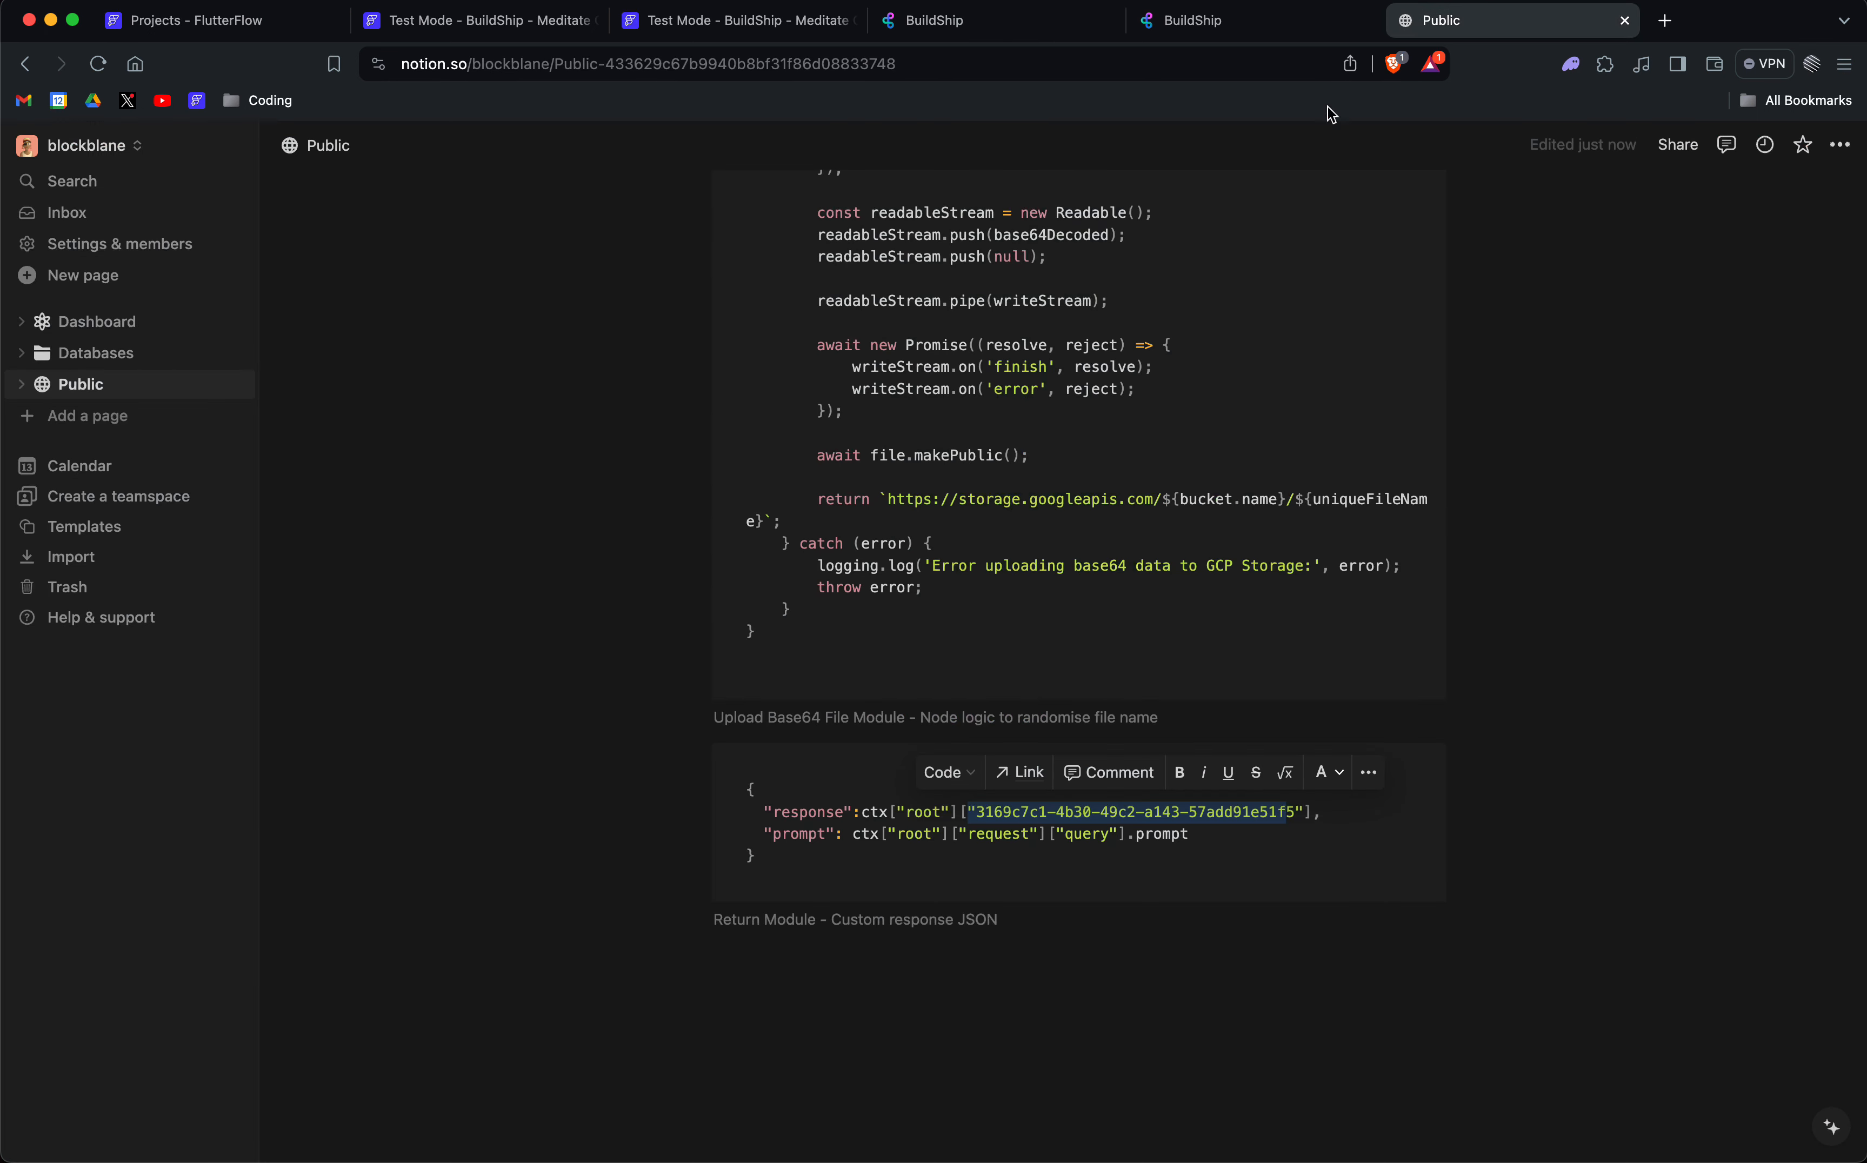
click(660, 19)
click(493, 21)
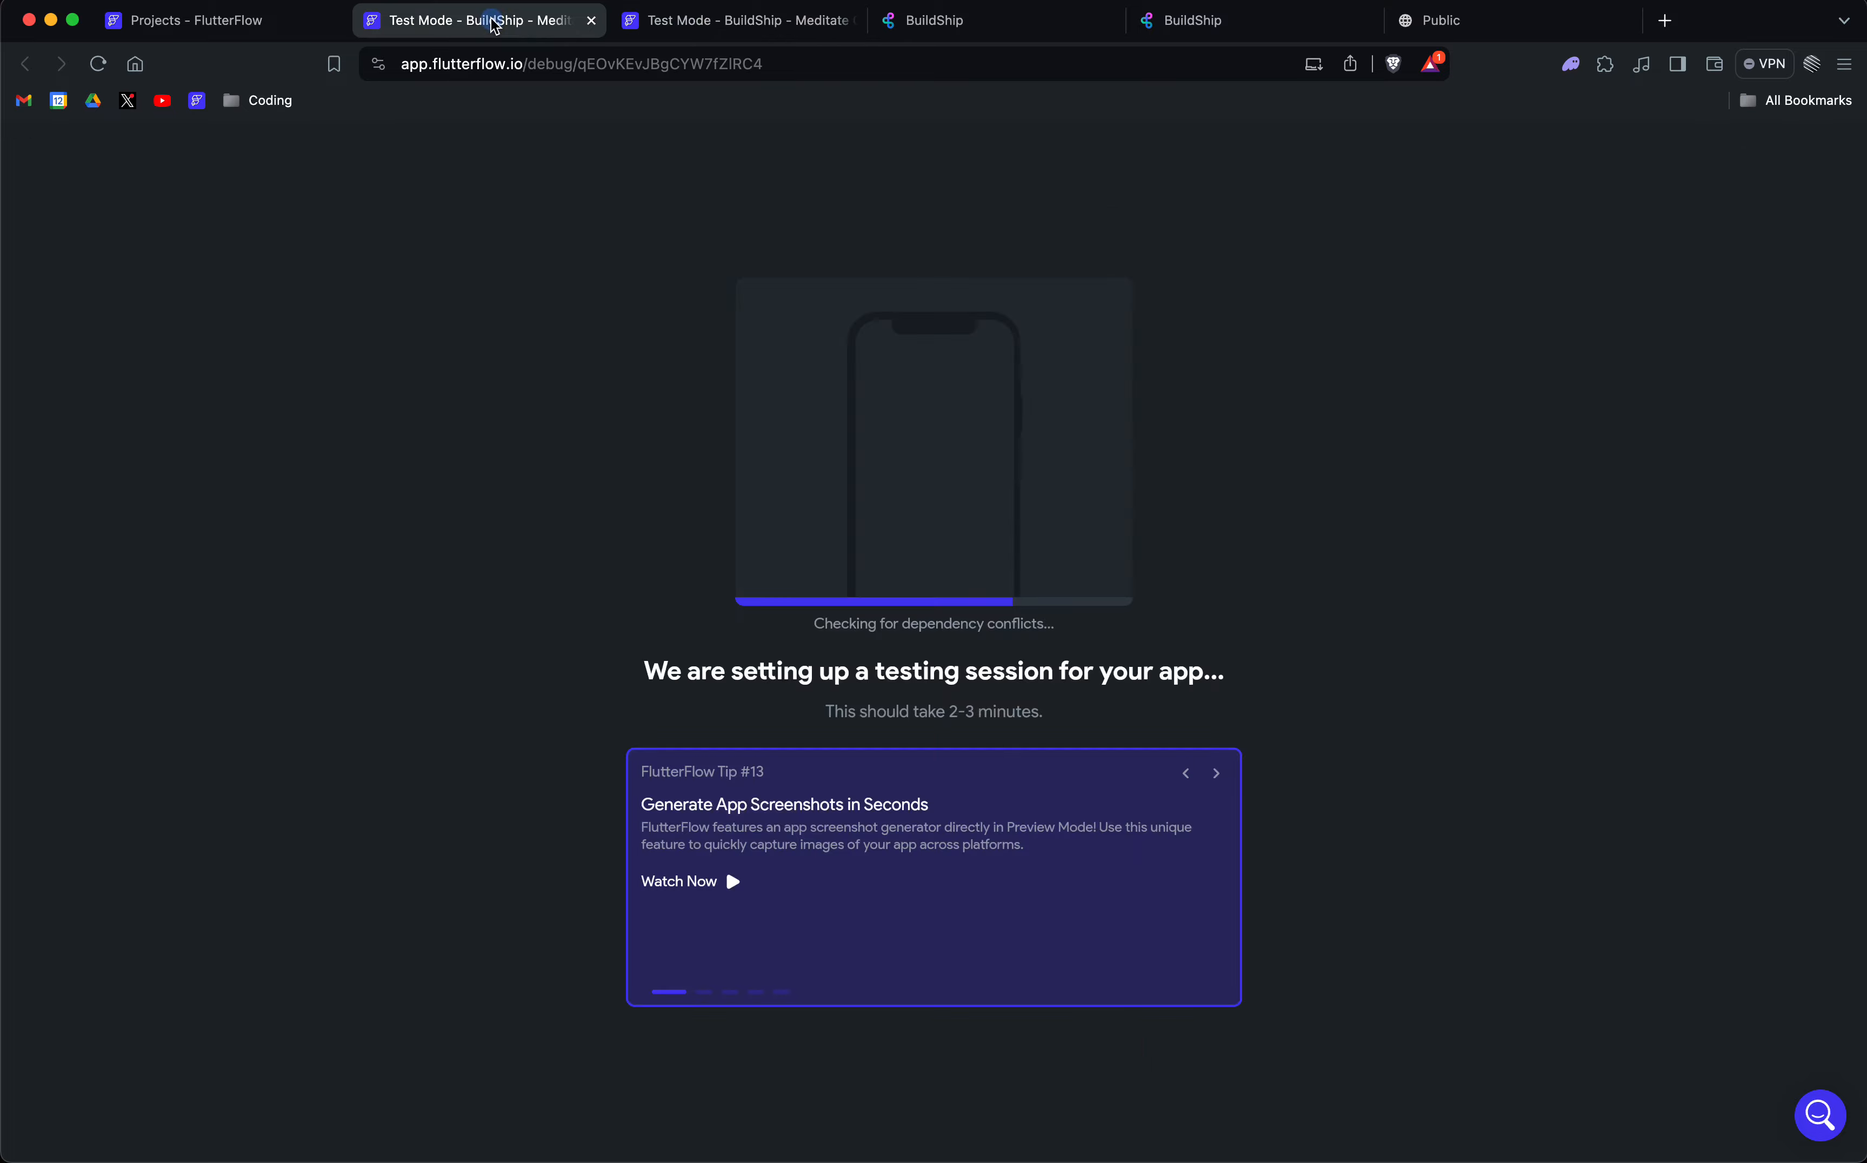
click(750, 20)
click(850, 20)
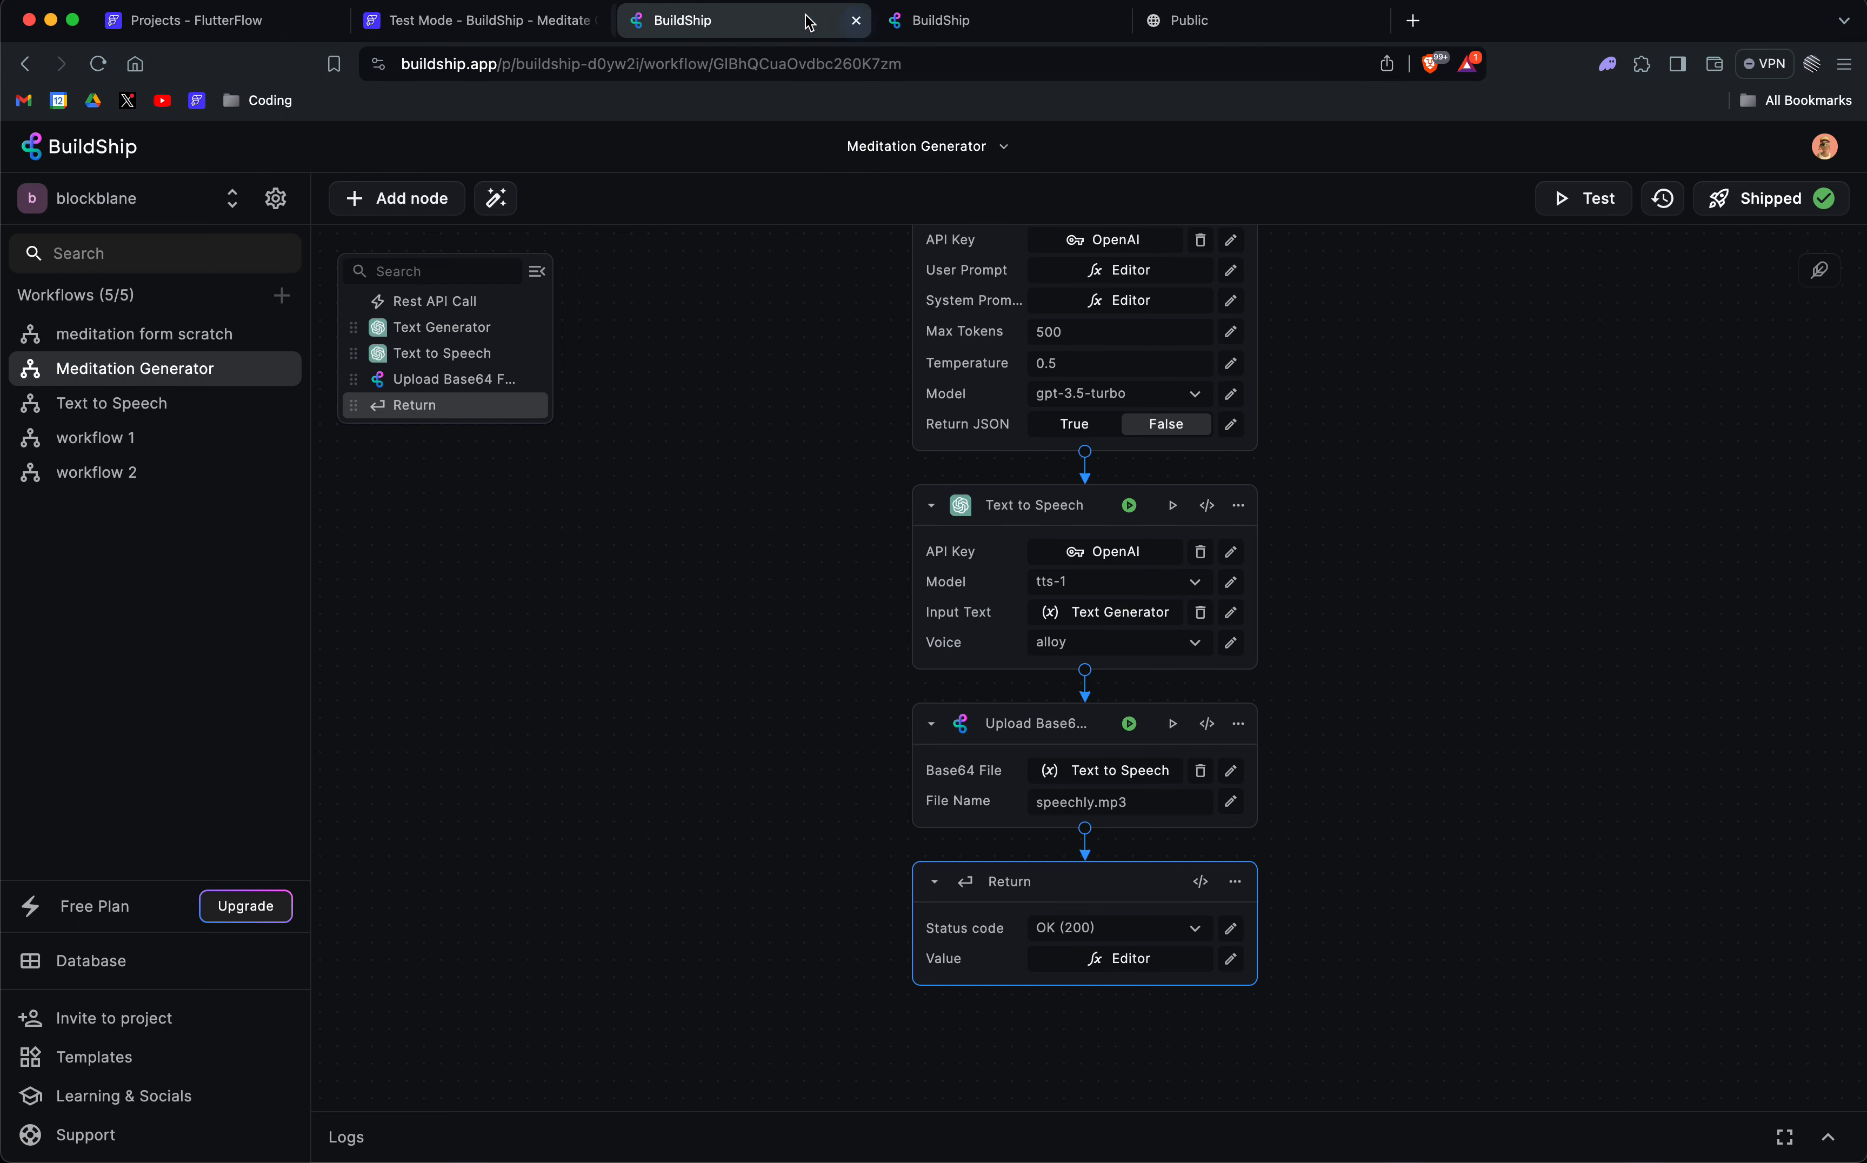
Check the test session's build progress and return to the Home page in the FlutterFlow project editor.
click(451, 19)
click(270, 17)
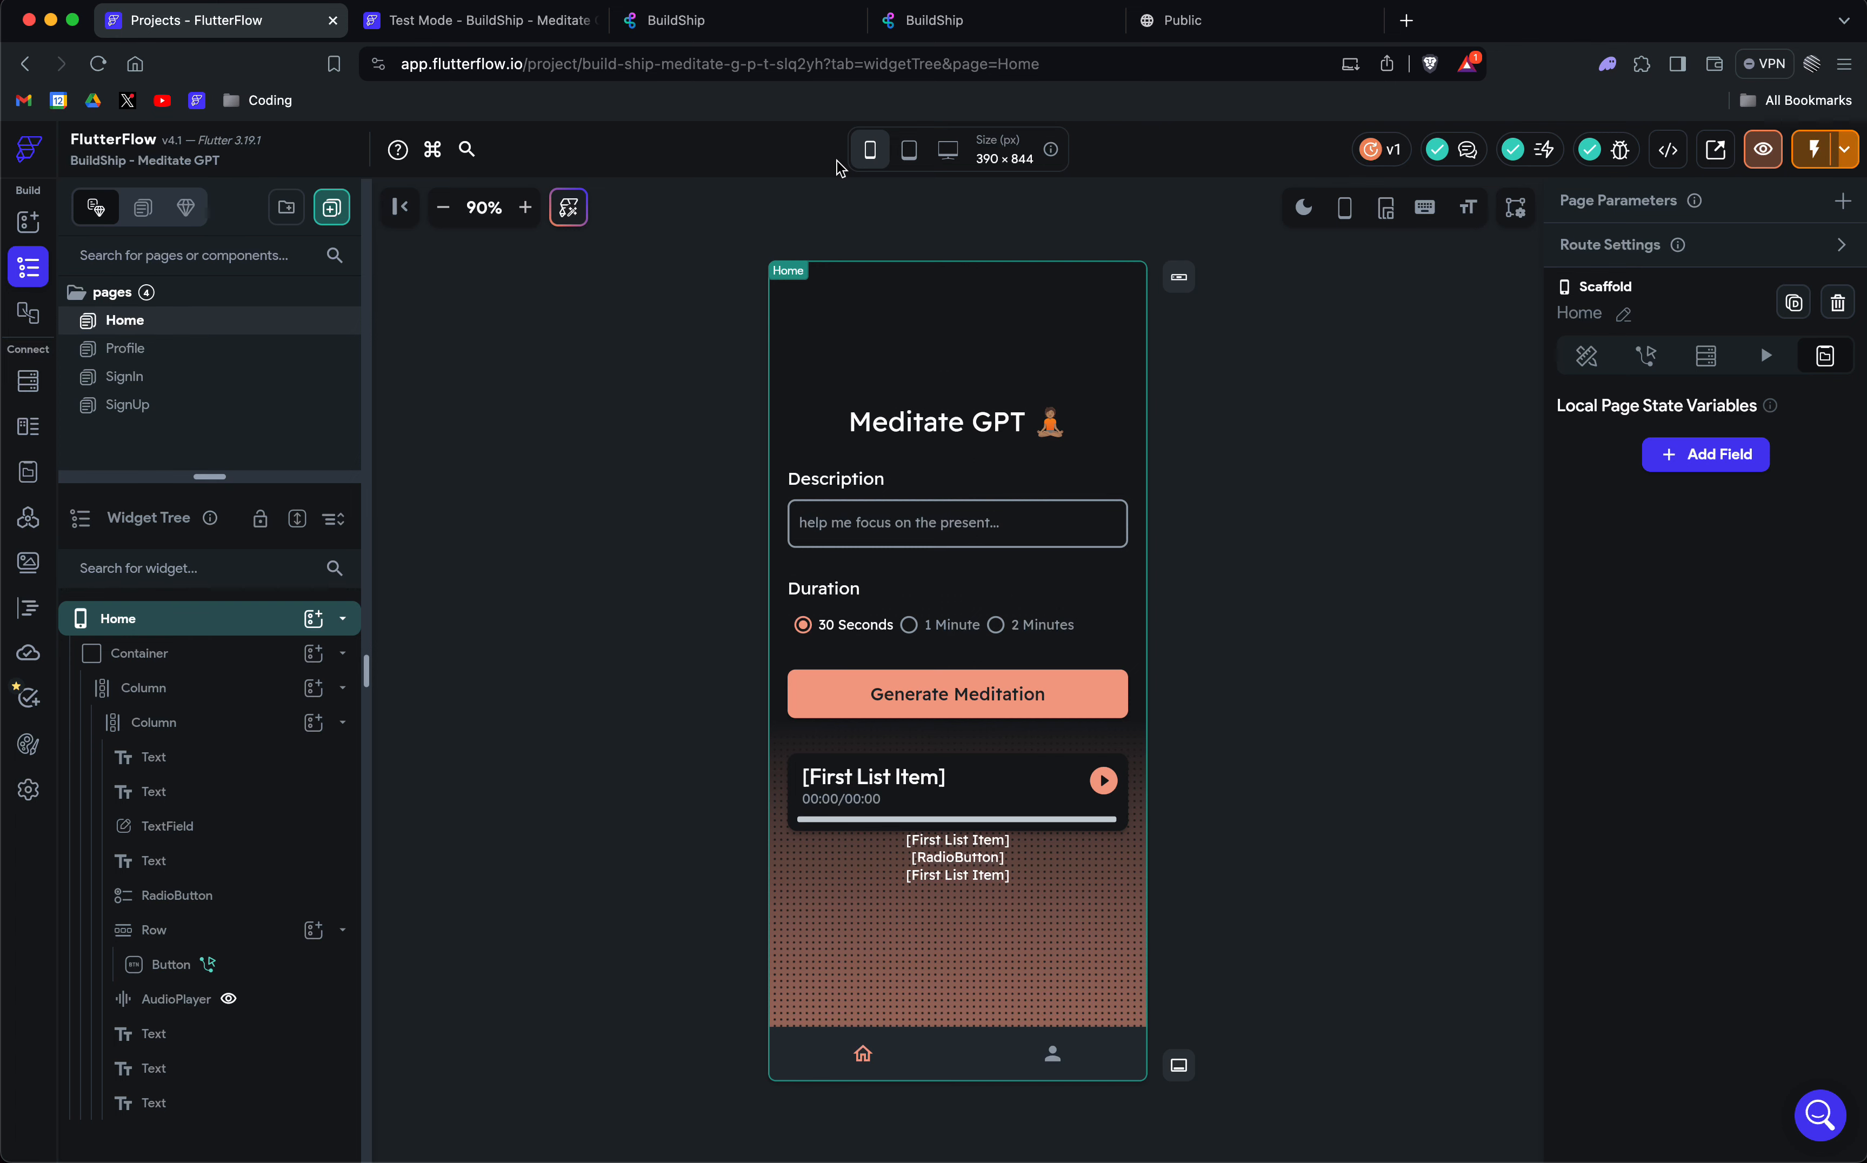
click(442, 20)
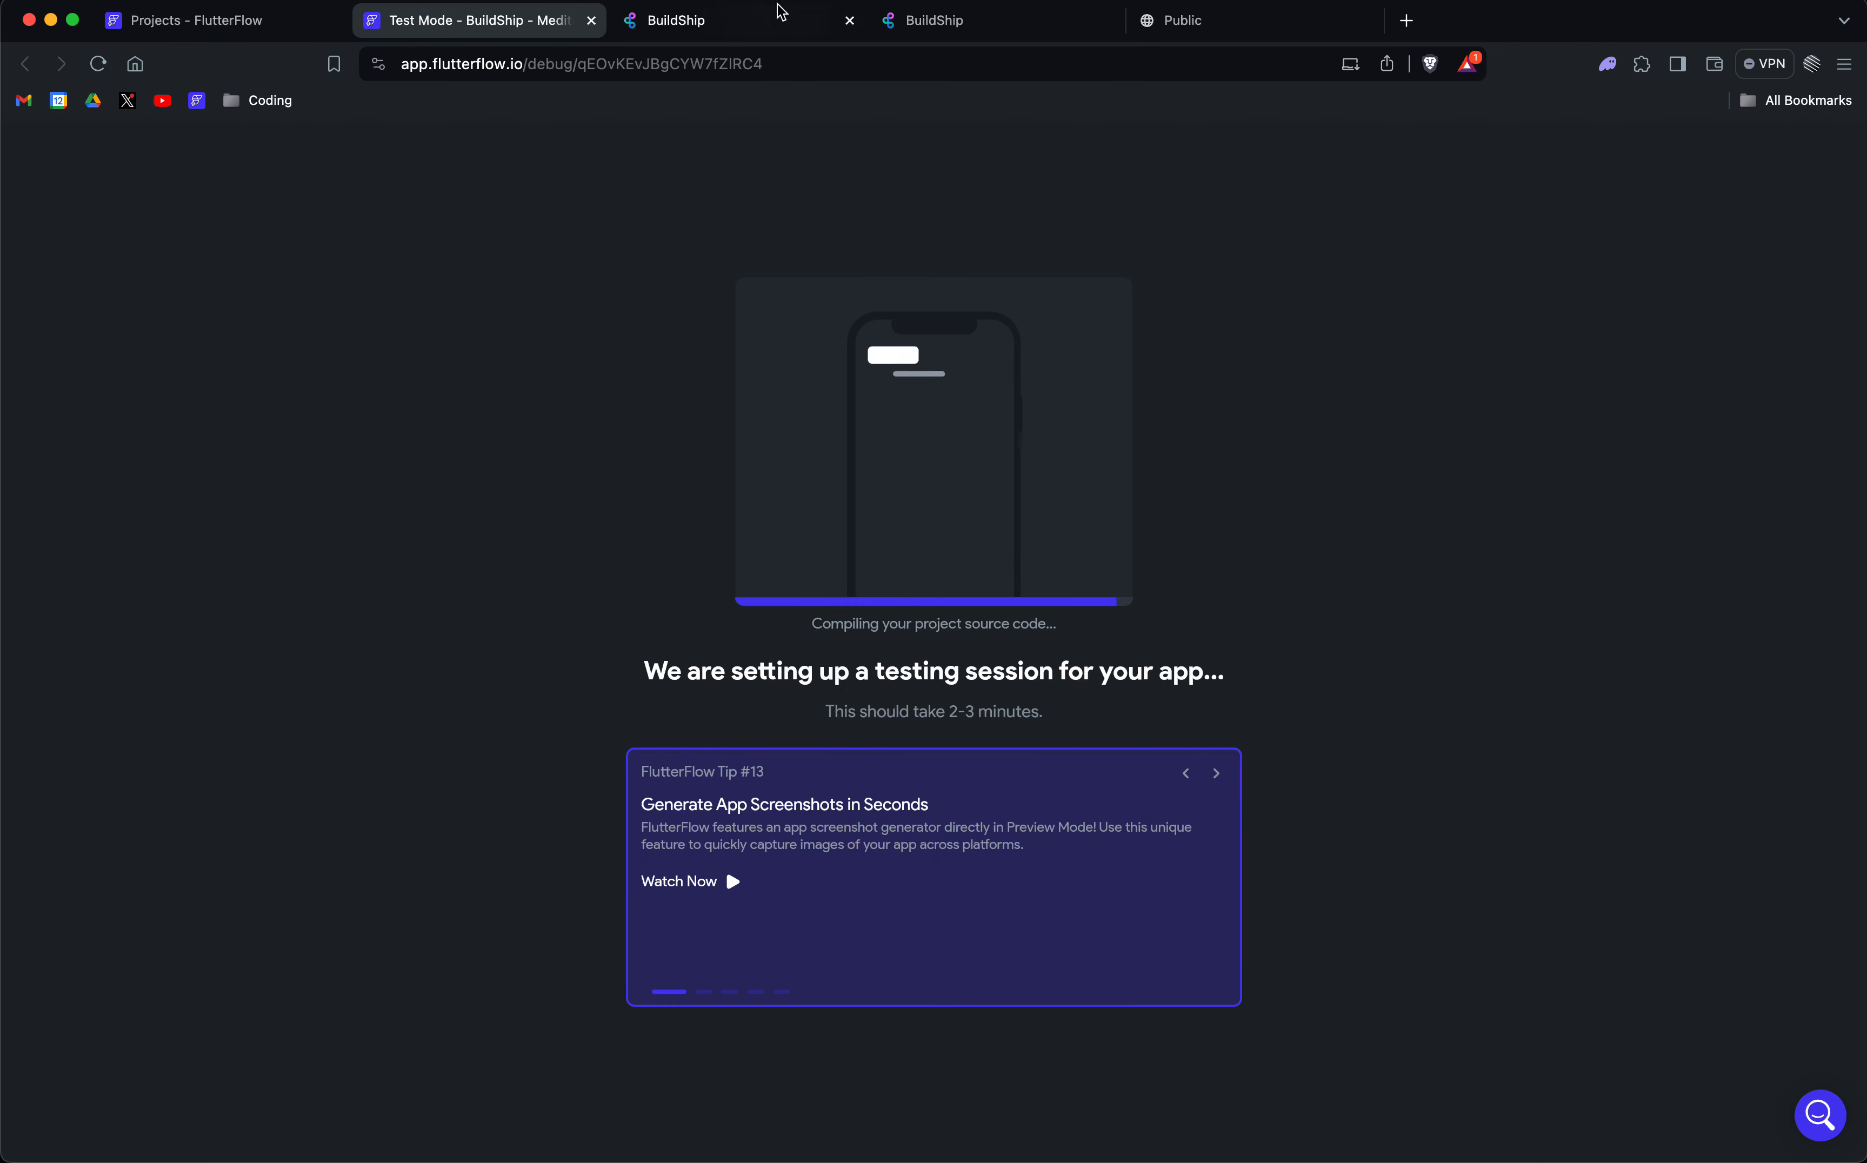
click(740, 24)
click(496, 20)
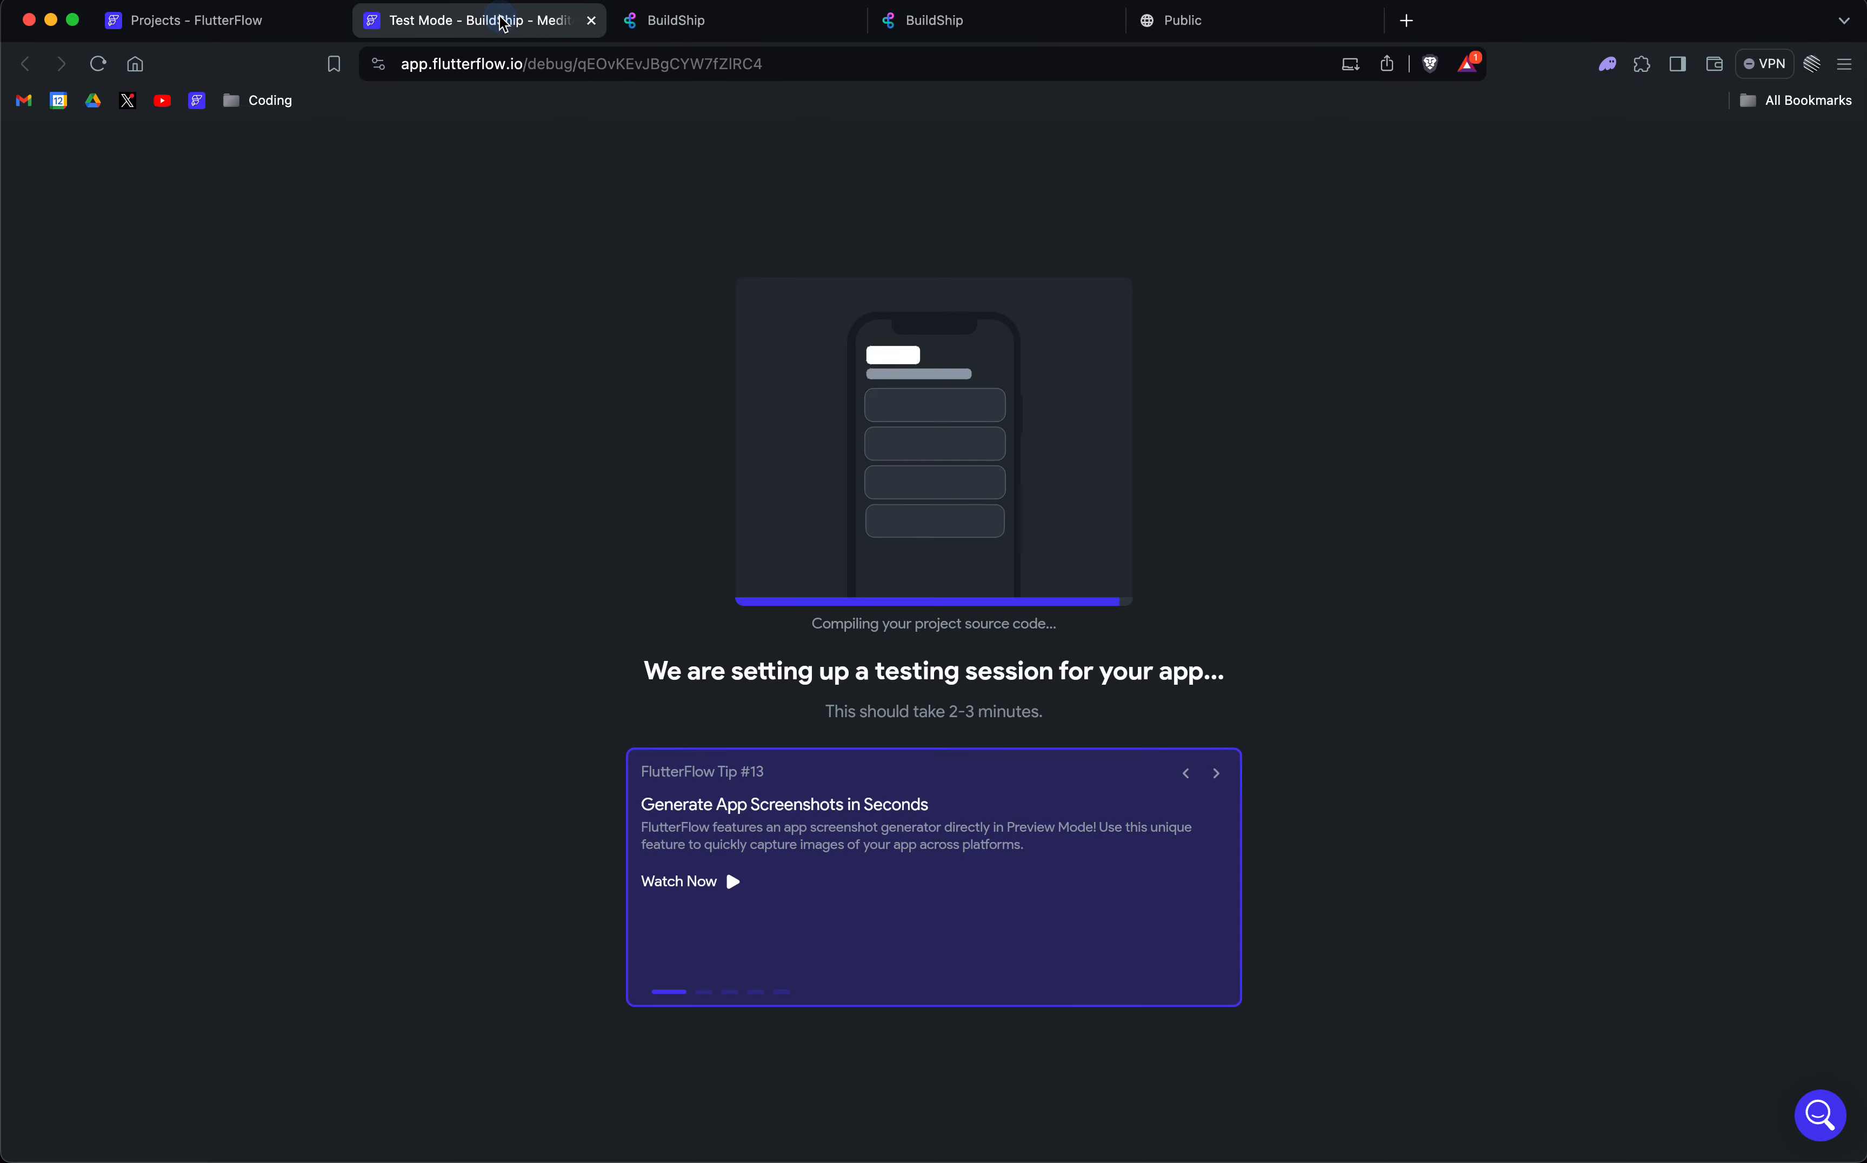
click(206, 20)
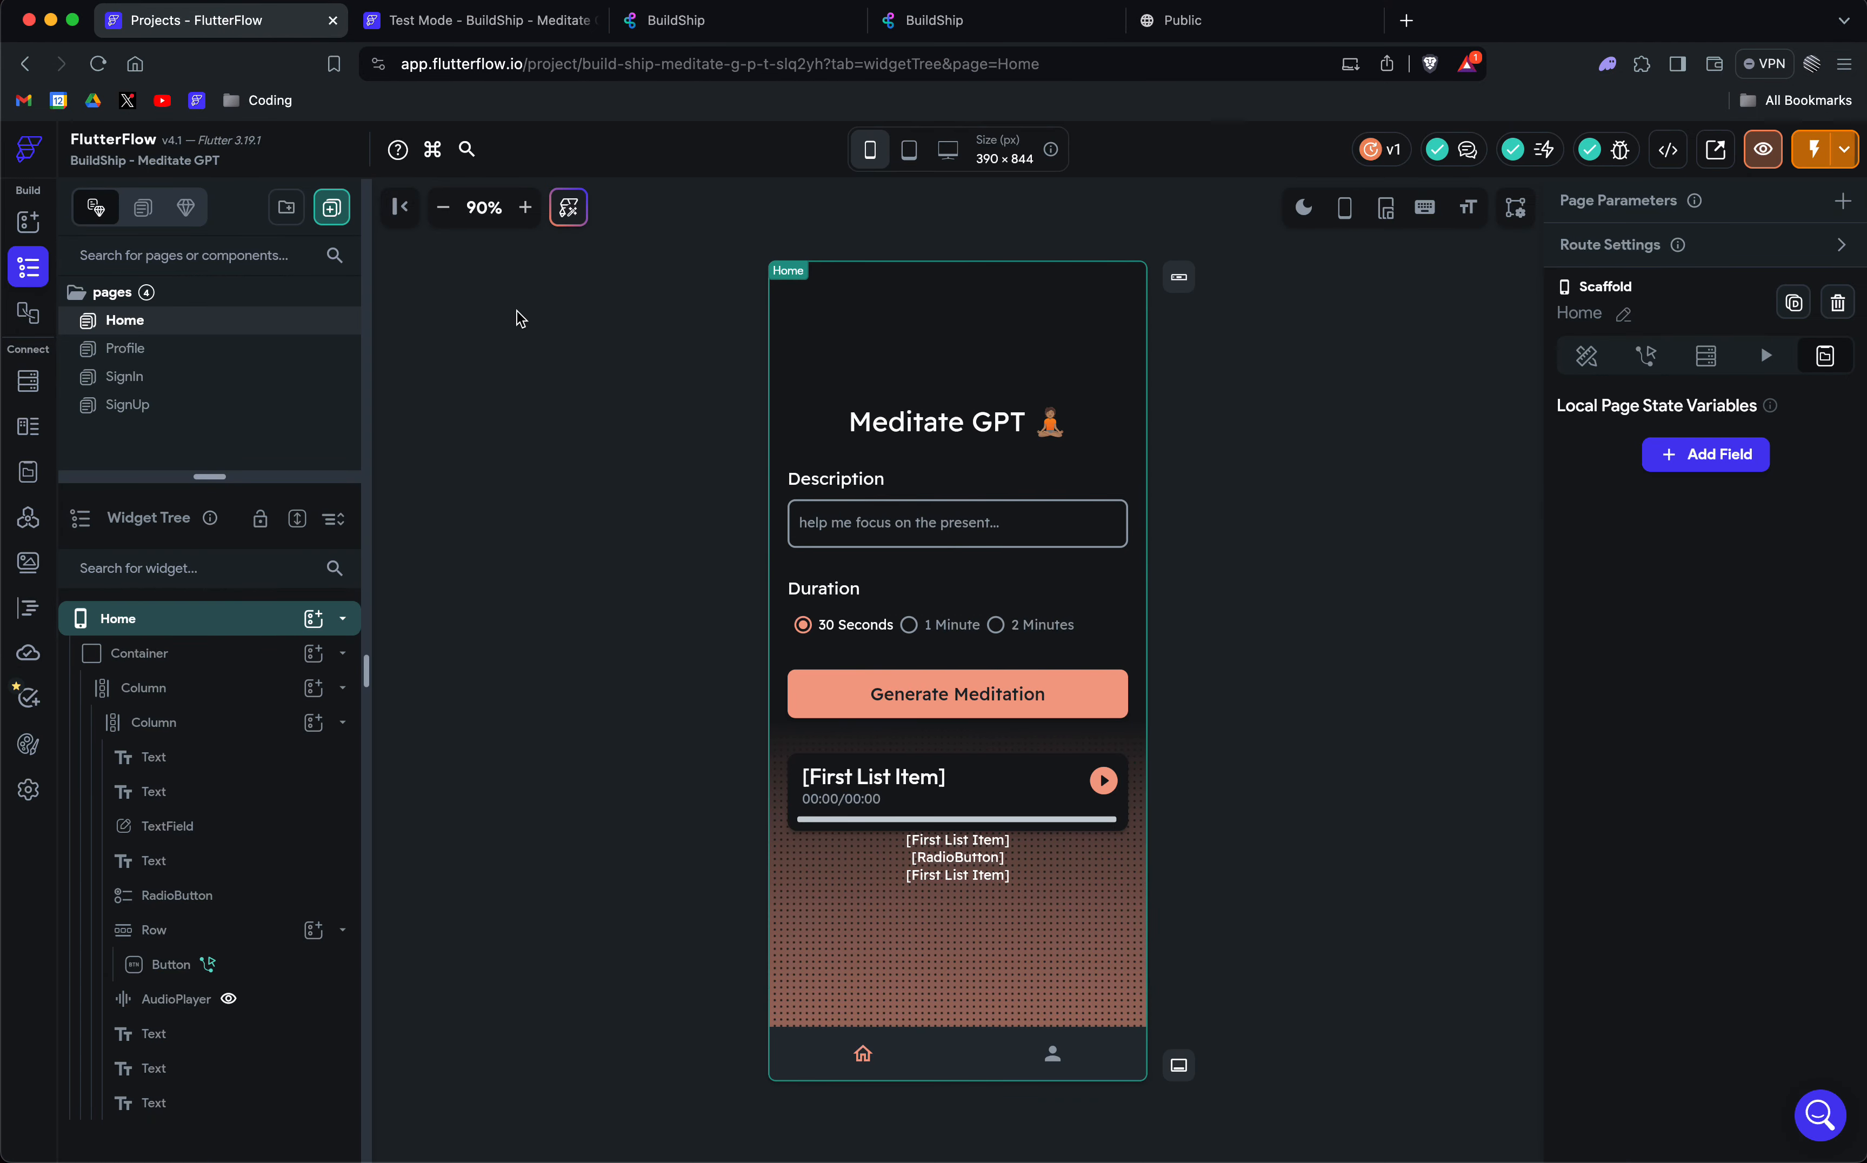